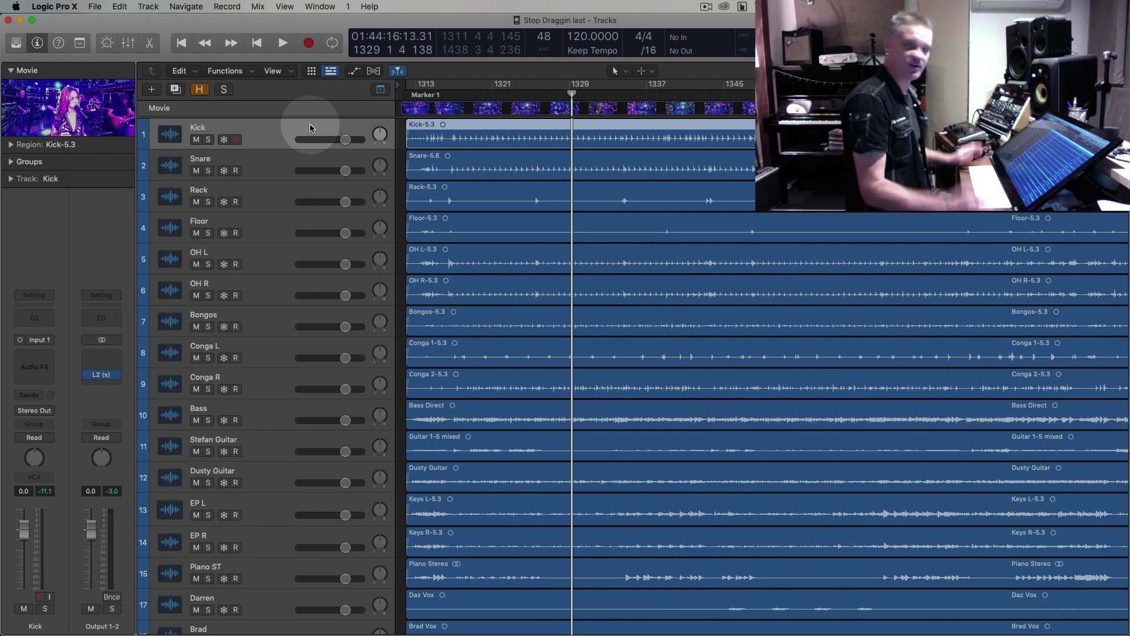
Return the playhead to the start of the song and enlarge the opening bars of the drum tracks for viewing
click(514, 202)
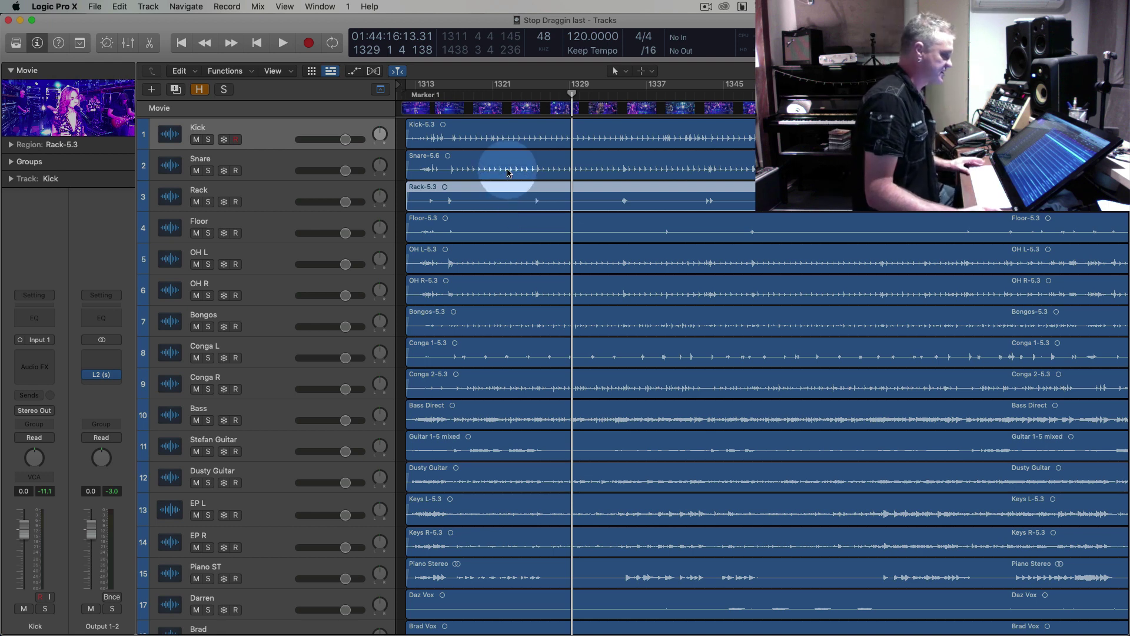
click(509, 171)
key(Return)
key(super+Down)
key(super+Down)
key(super+Down)
key(super+Down)
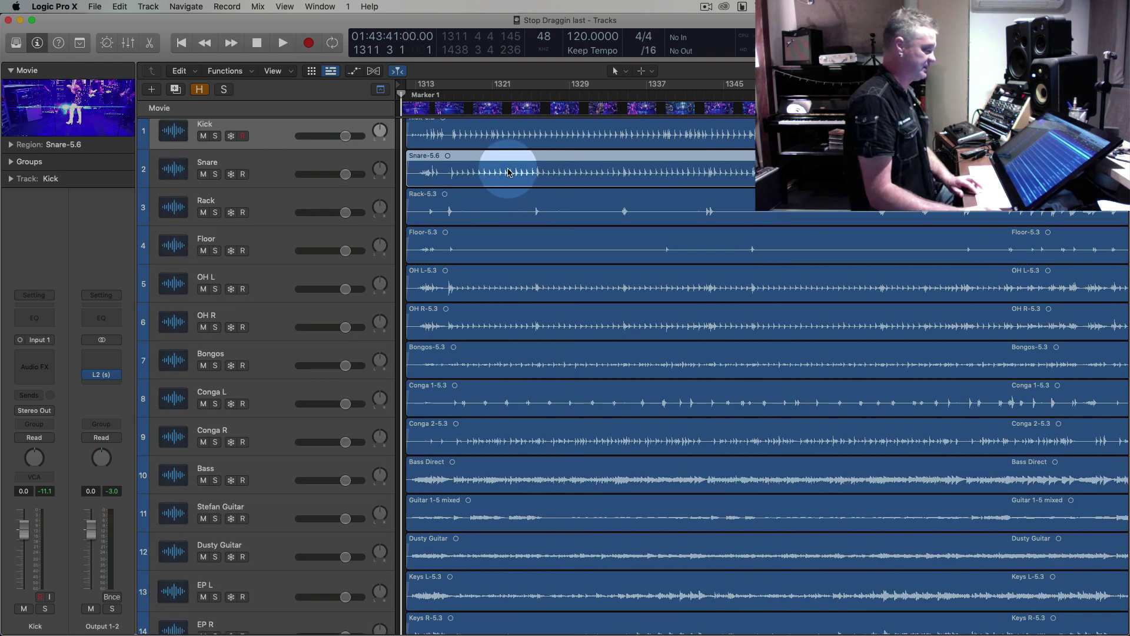
key(super+Right)
key(super+Right)
key(super+Right)
key(super+Right)
key(super+Up)
key(space)
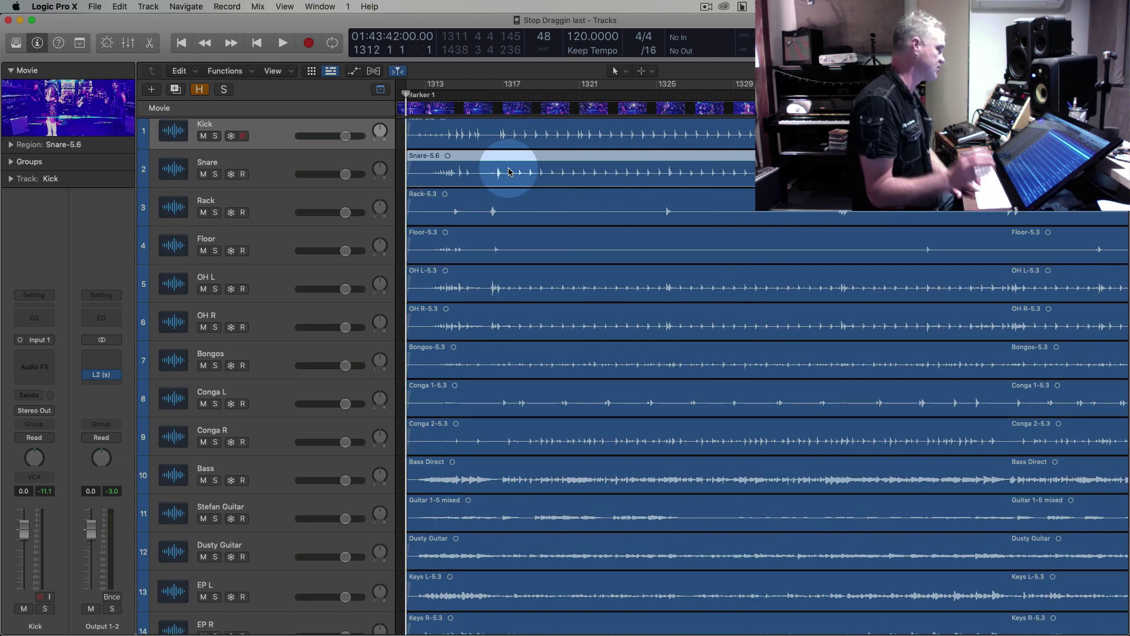
key(super+Up)
key(super+Up)
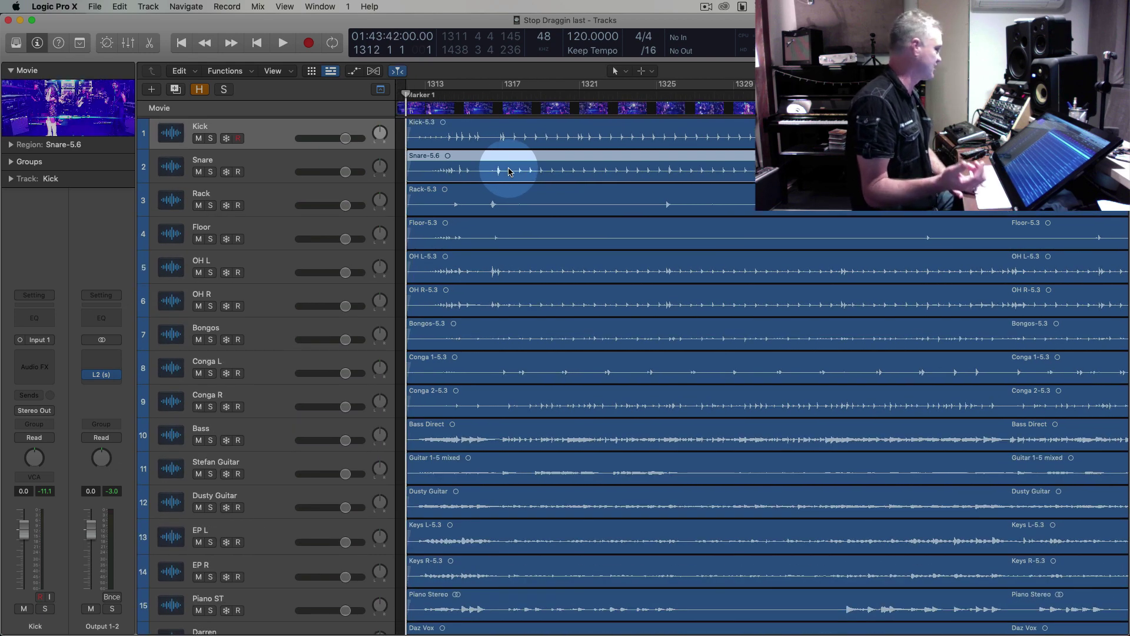
key(super+Down)
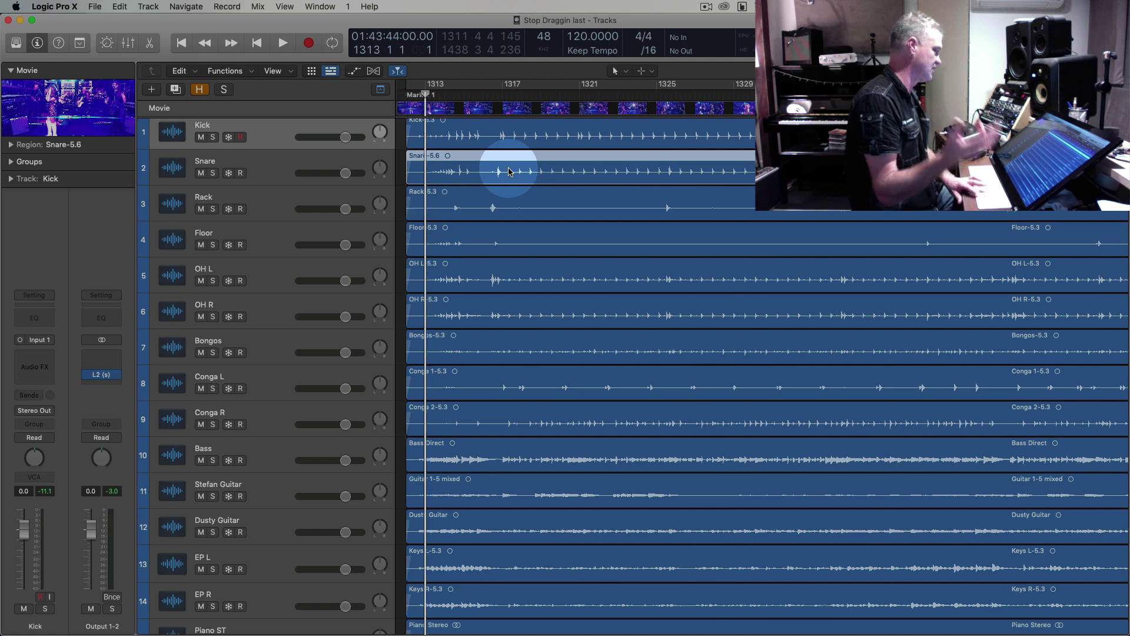
key(super+Up)
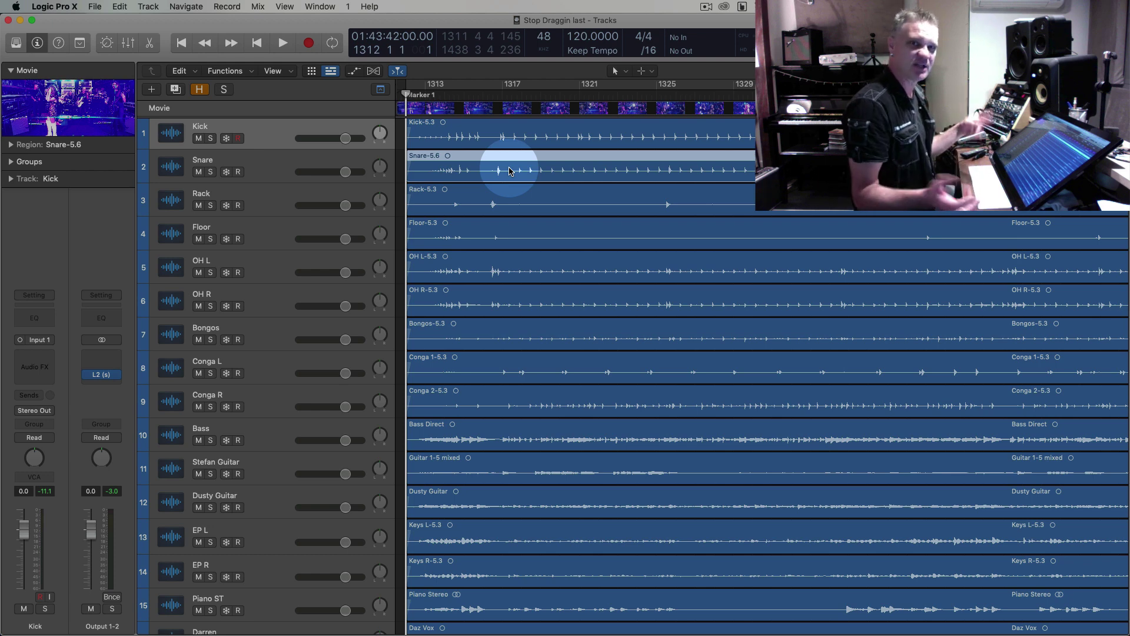
Show the project movie in its own floating window and place it over the upper part of the tracks
double_click(66, 103)
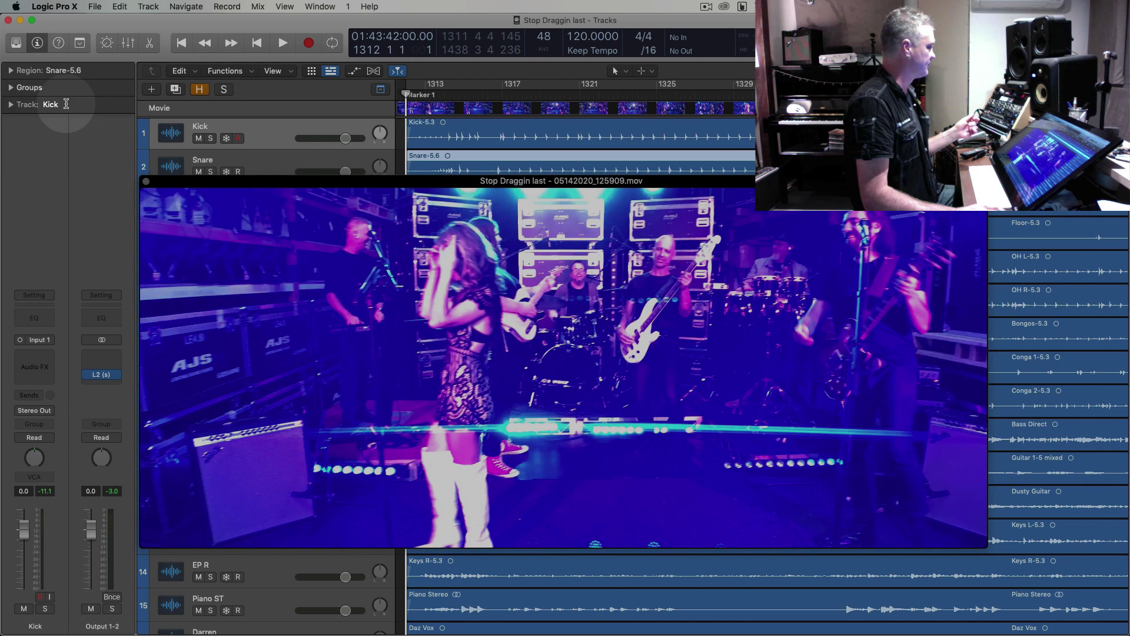
drag(541, 195, 351, 76)
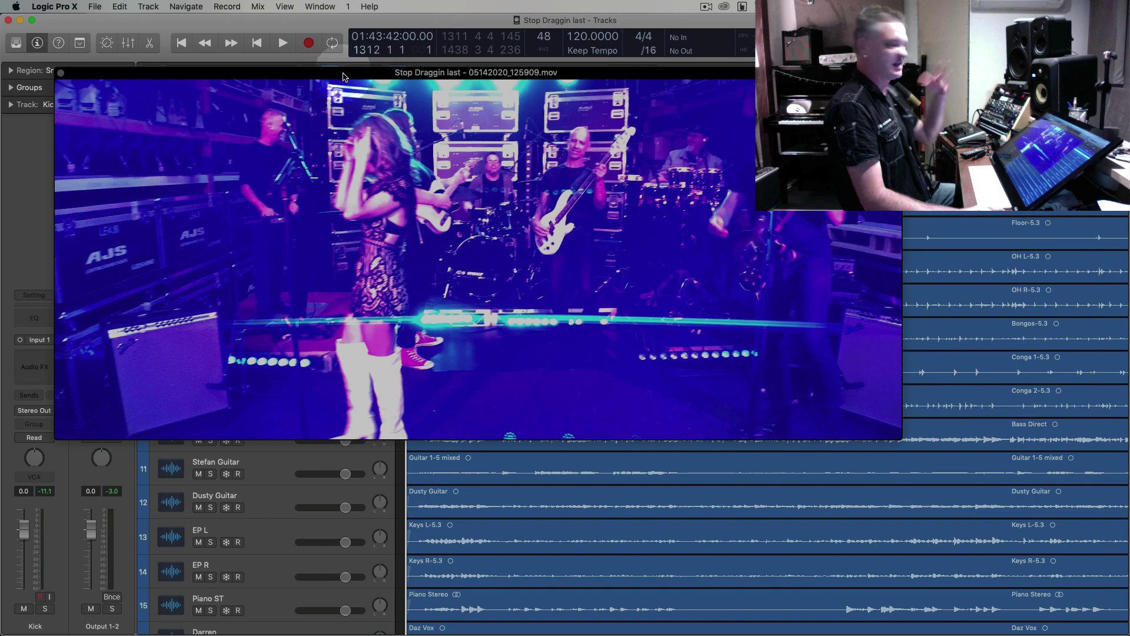
drag(344, 78, 388, 96)
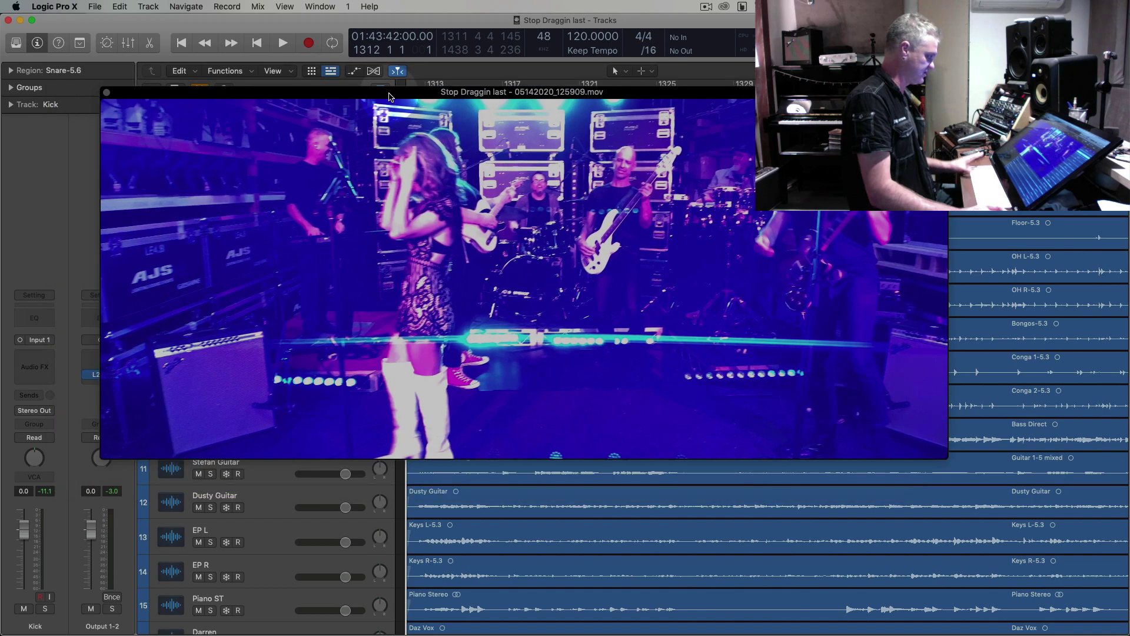
Play the song's opening alongside the movie, stop playback, and close the floating movie window
key(space)
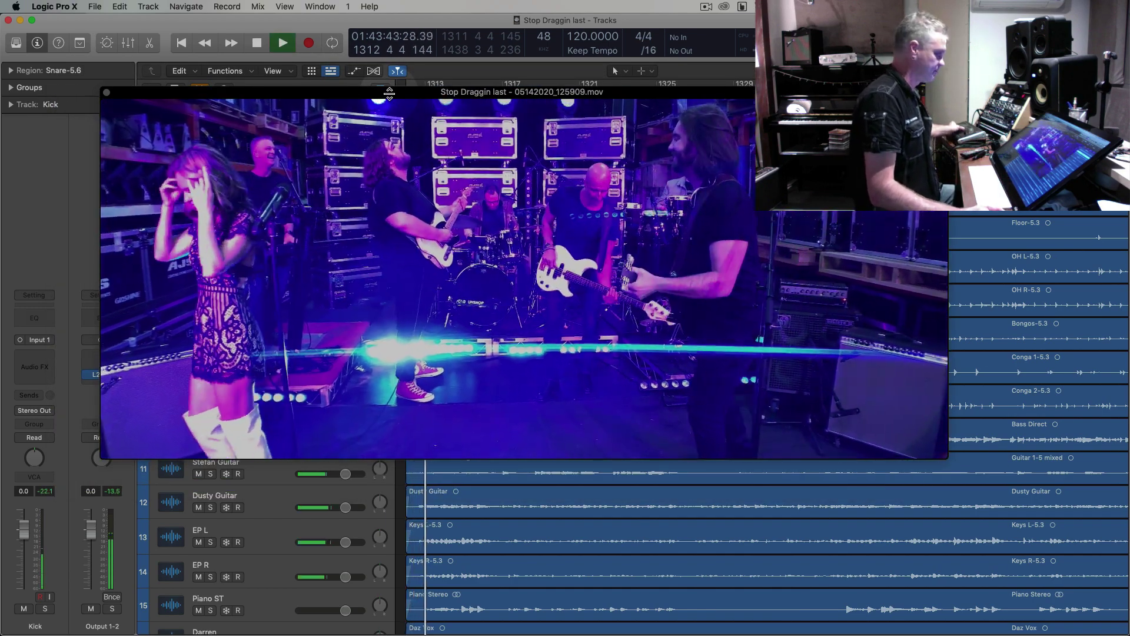
drag(389, 93, 443, 75)
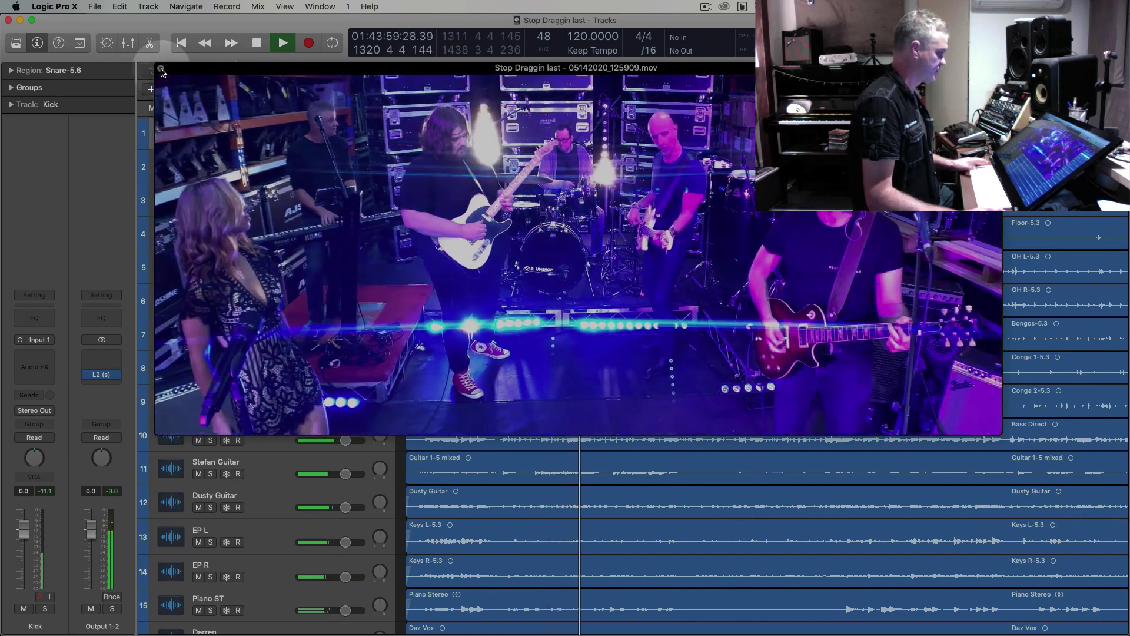
key(space)
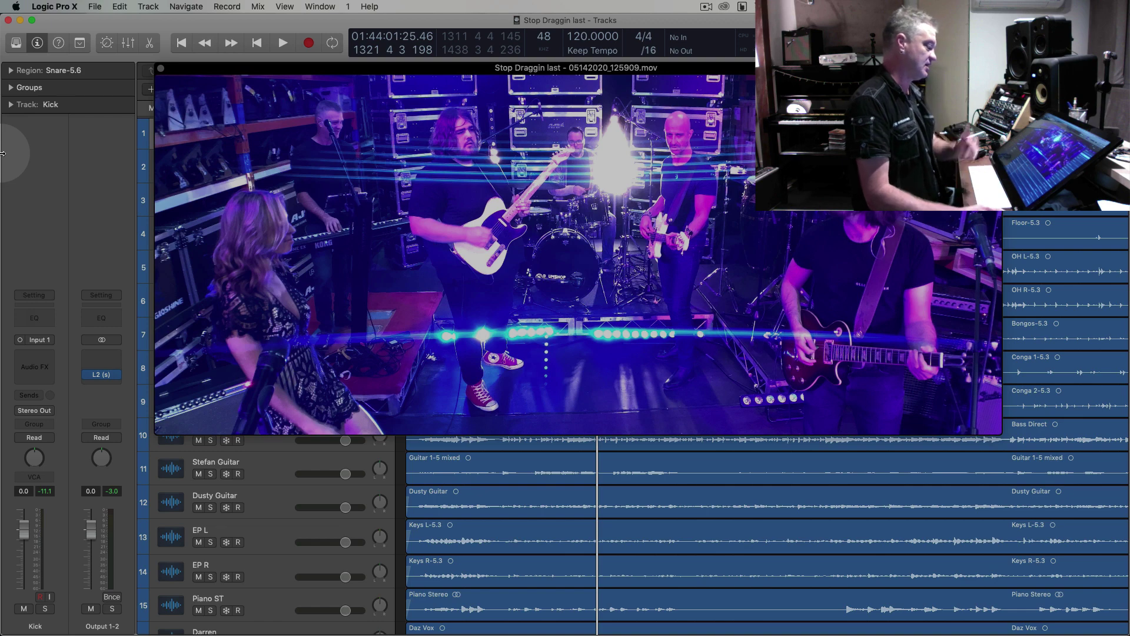
mouse_move(653, 305)
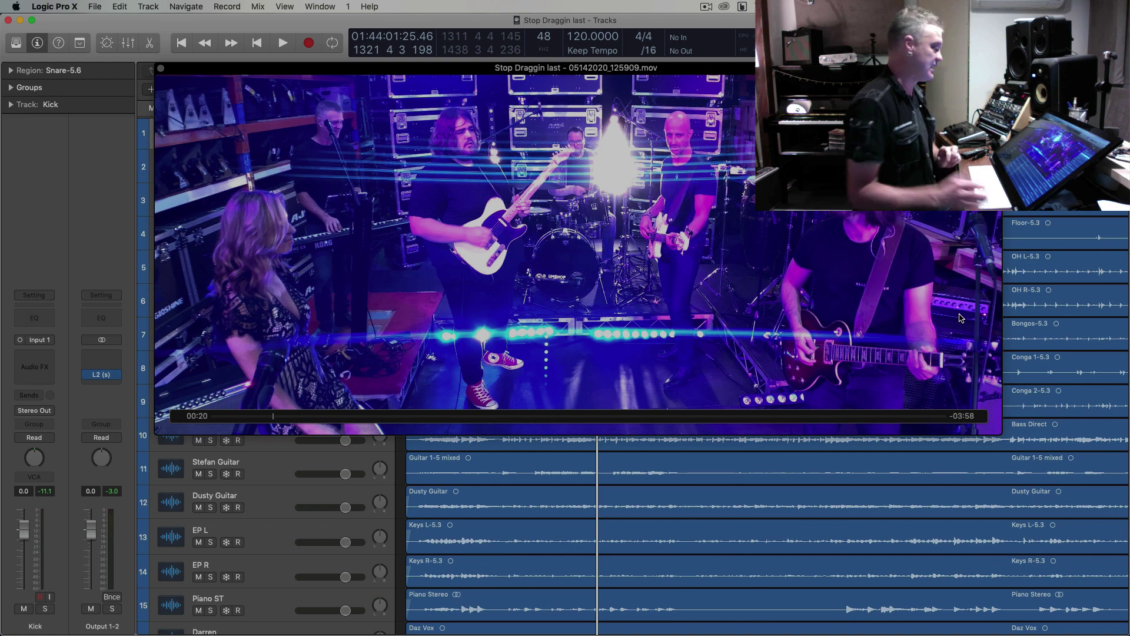
click(161, 69)
Select the Kick track, solo it, and play it from the start of the song
scroll(548, 207, up, 1)
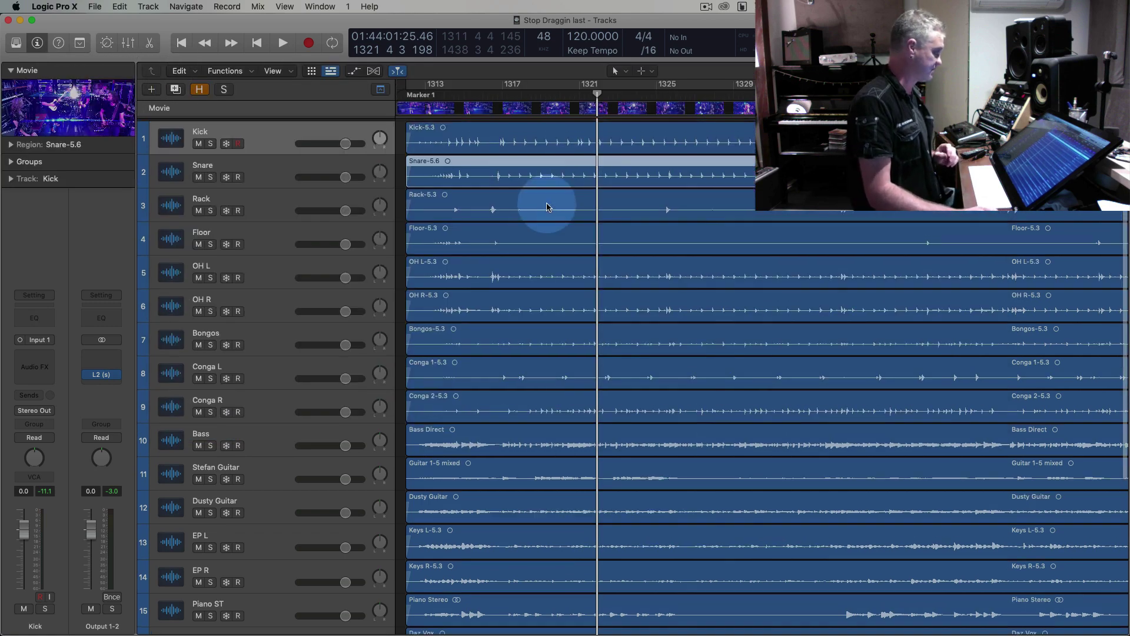
click(277, 129)
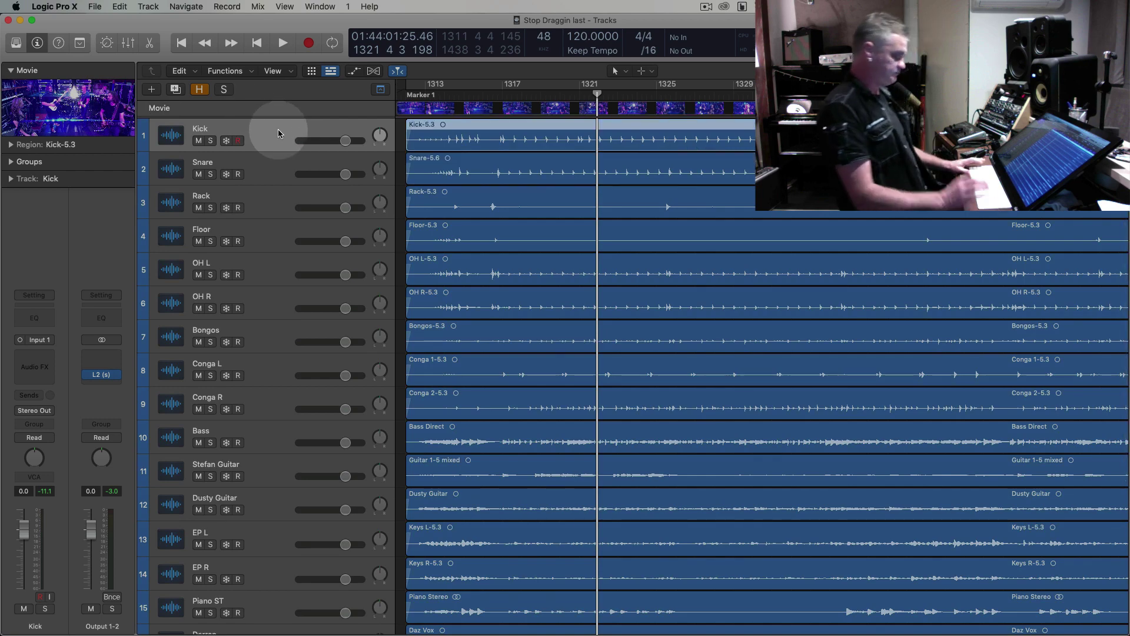
key(ctrl+s)
key(ctrl+s)
key(space)
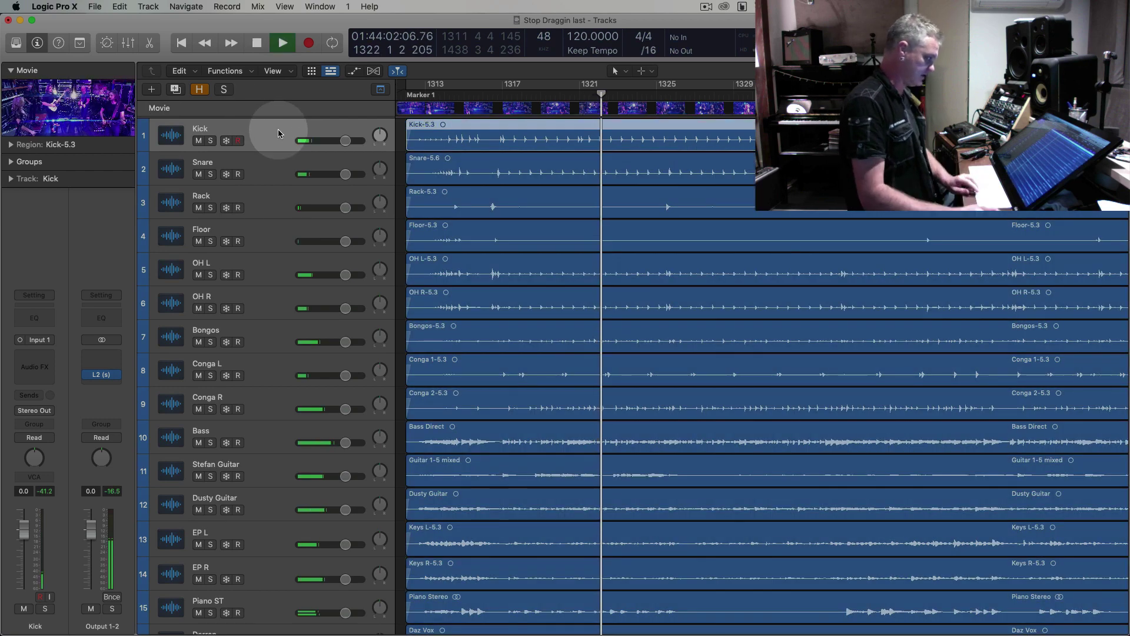
key(super+Left)
key(ctrl+s)
key(Return)
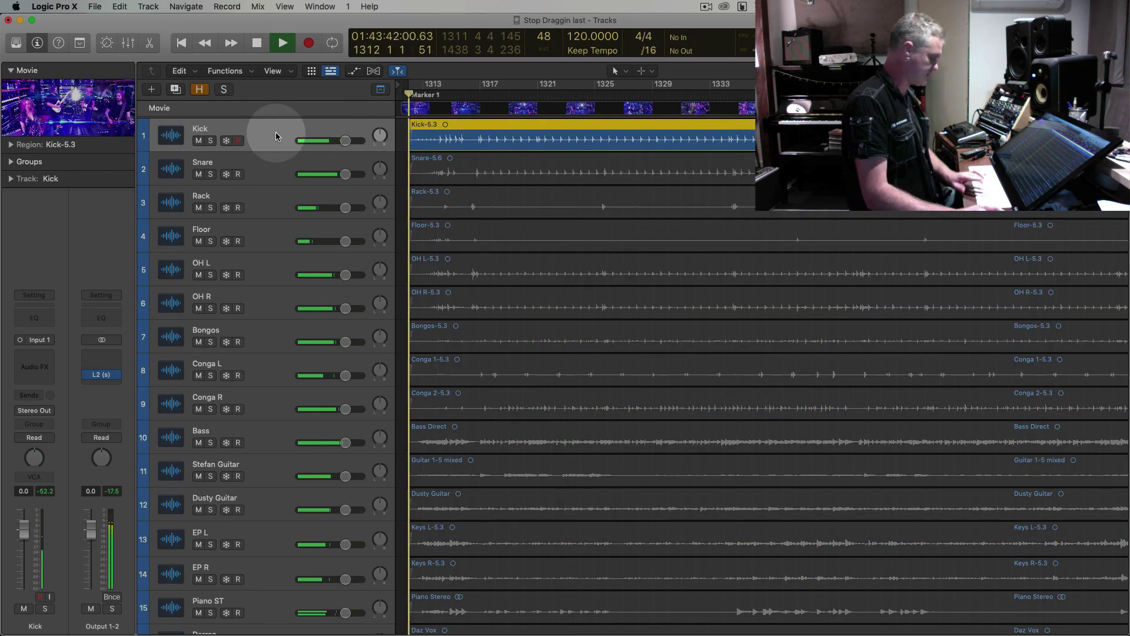
Examine the soloed kick waveform in the opening bars while listening, and stop playback around bar 1316
key(super+Down)
key(super+Down)
key(super+Down)
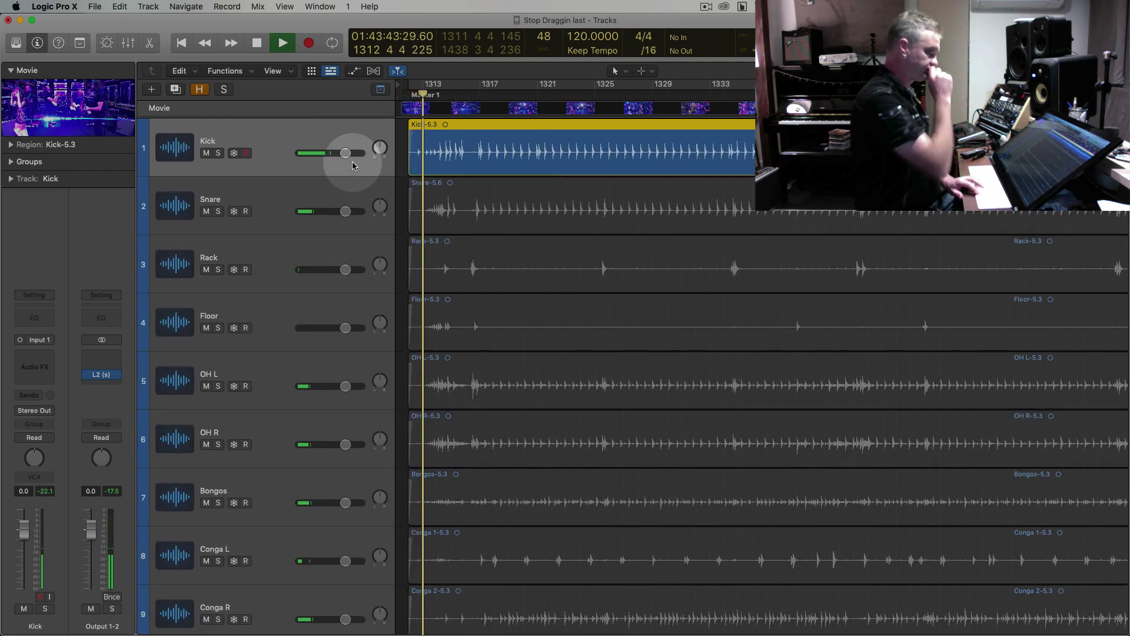
key(super+Down)
key(super+Right)
key(super+Right)
key(super+Right)
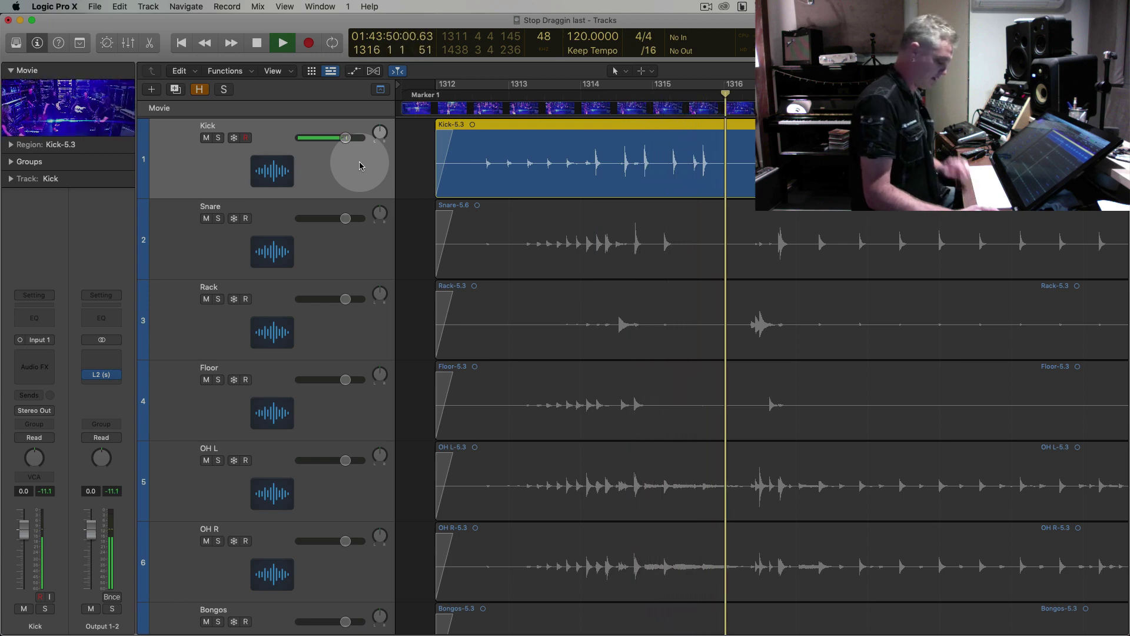
key(super+Left)
key(super+Left)
key(space)
key(super+Left)
key(super+Left)
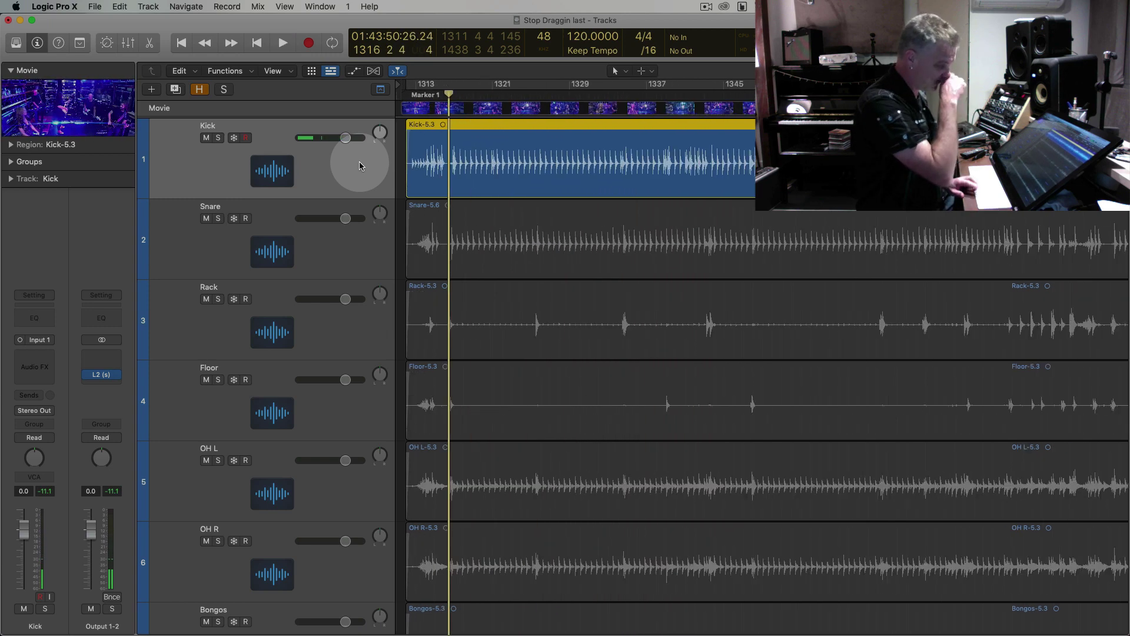
key(super+Up)
key(super+Left)
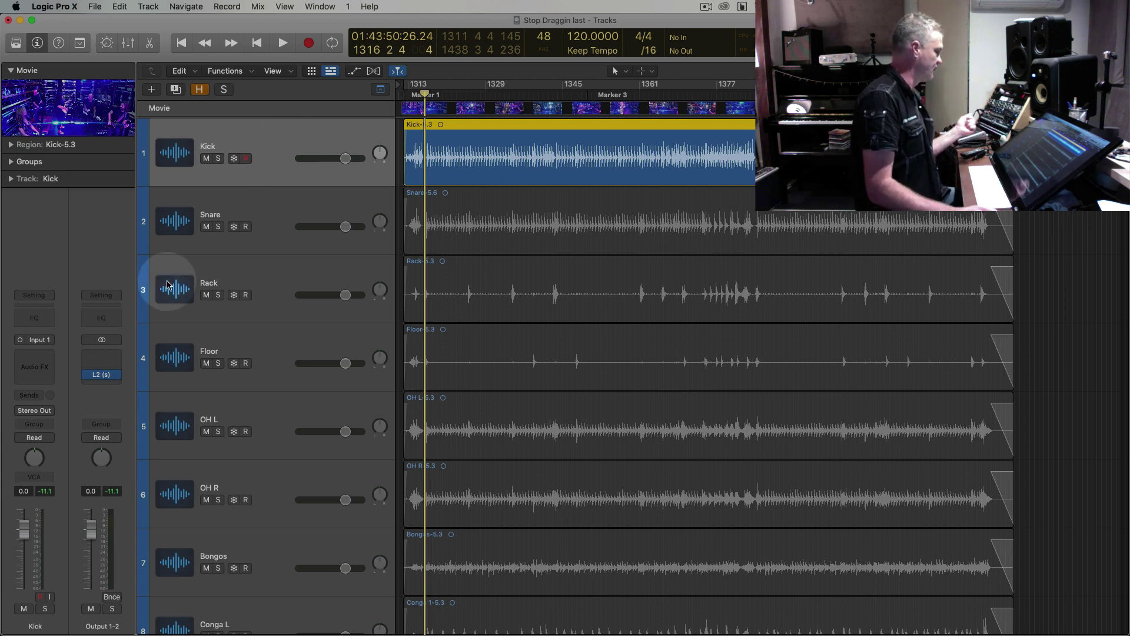
Load the Kick channel strip setting from the HSCC folder onto the Kick track
click(40, 299)
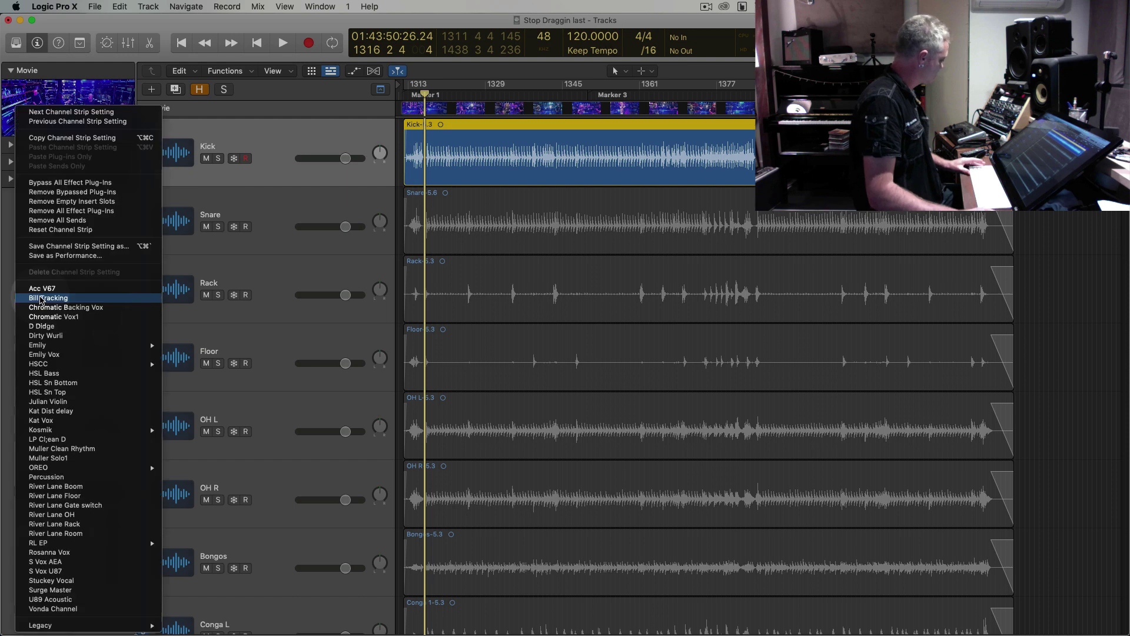
mouse_move(57, 363)
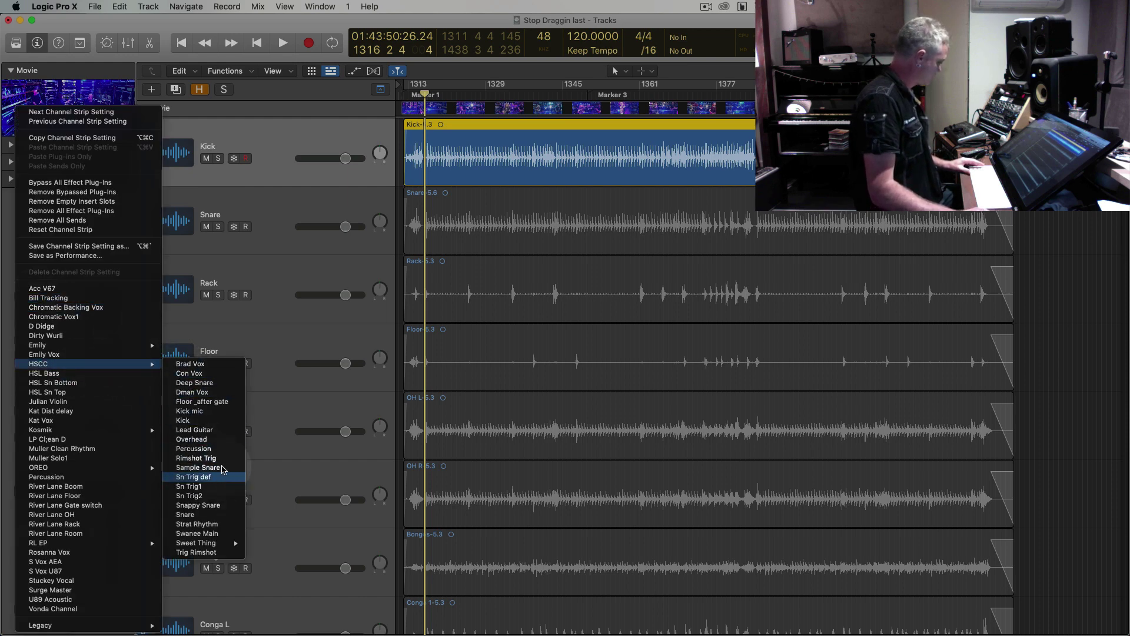
click(183, 421)
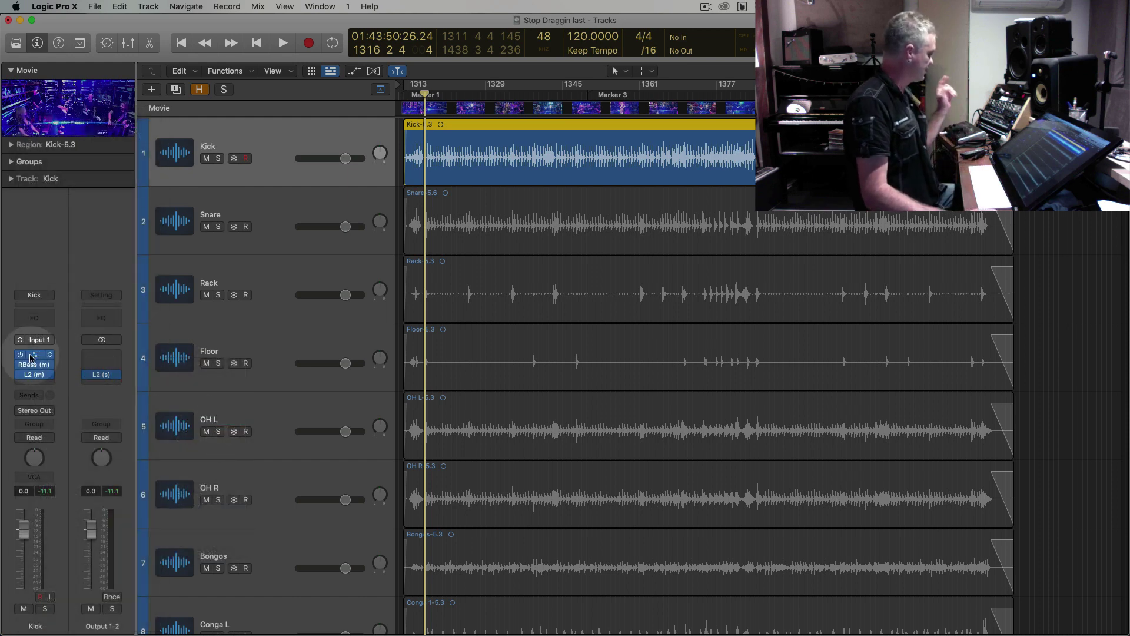
Open the Kick channel's Trigger 2 plug-in and move its window clear of the channel strip's effect slots
click(34, 355)
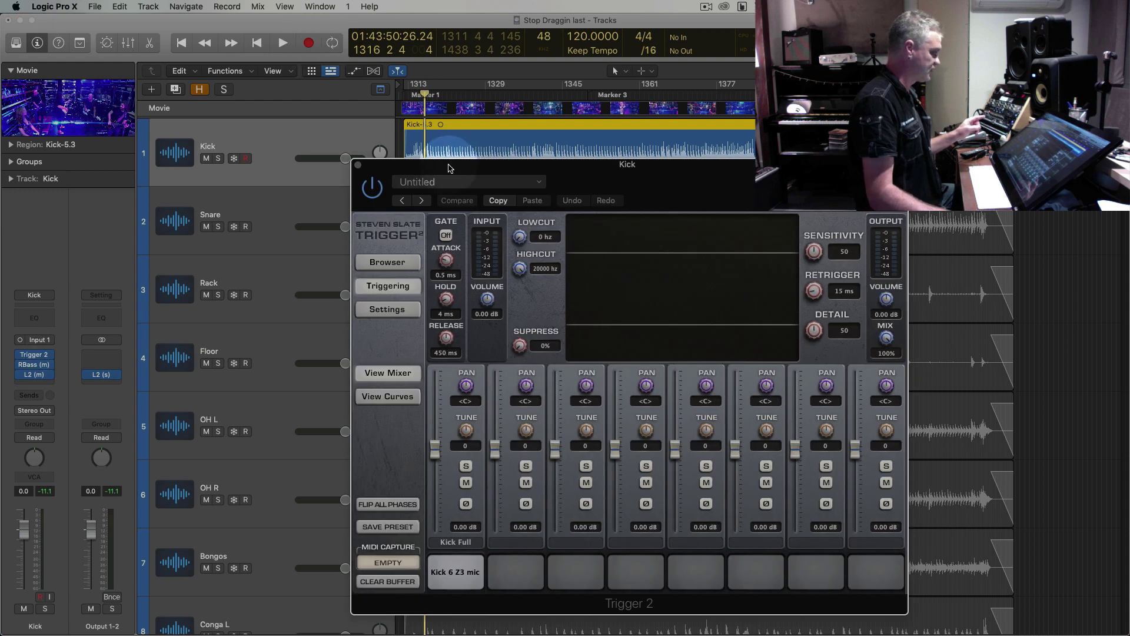
drag(448, 164, 266, 49)
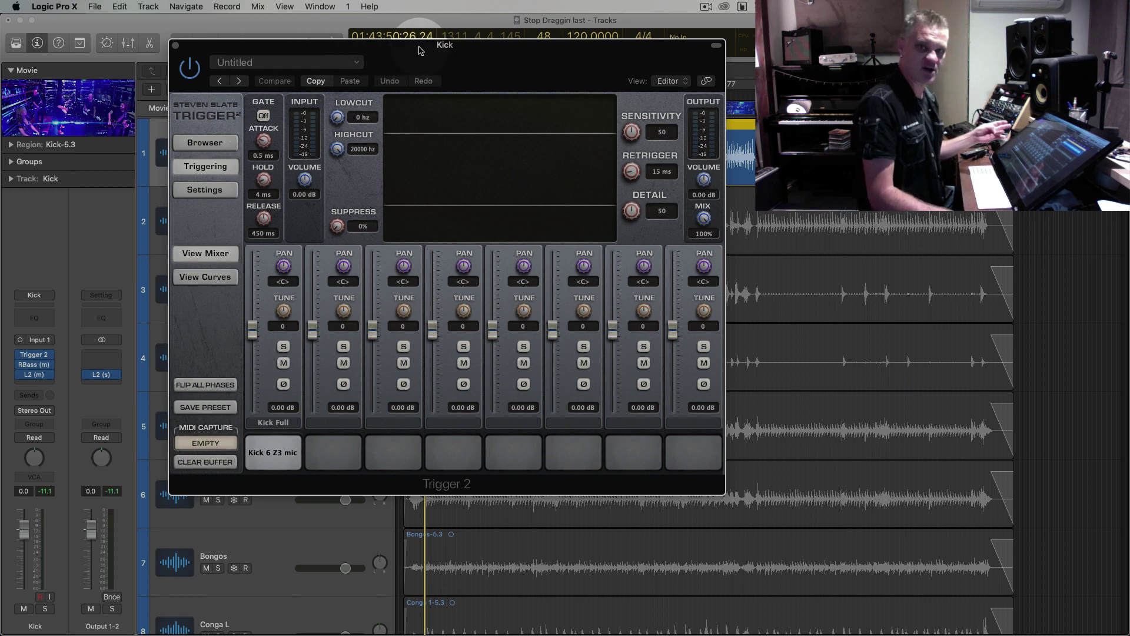
drag(419, 50, 356, 24)
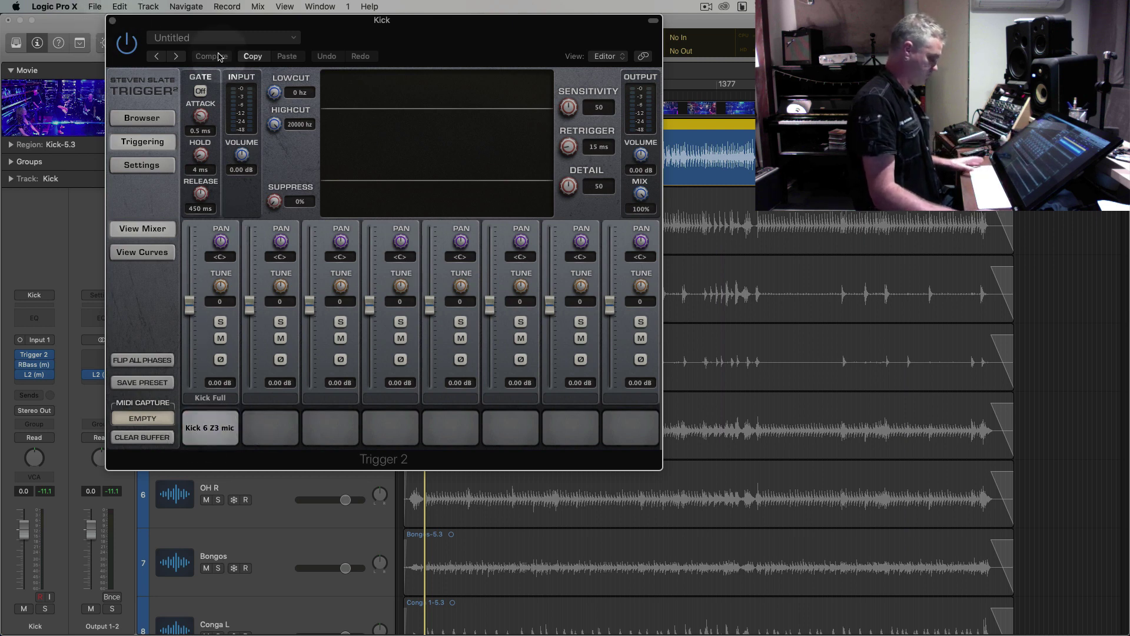
Play the soloed kick and check the frequency and intensity settings of its RBass plug-in, closing RBass when done
key(space)
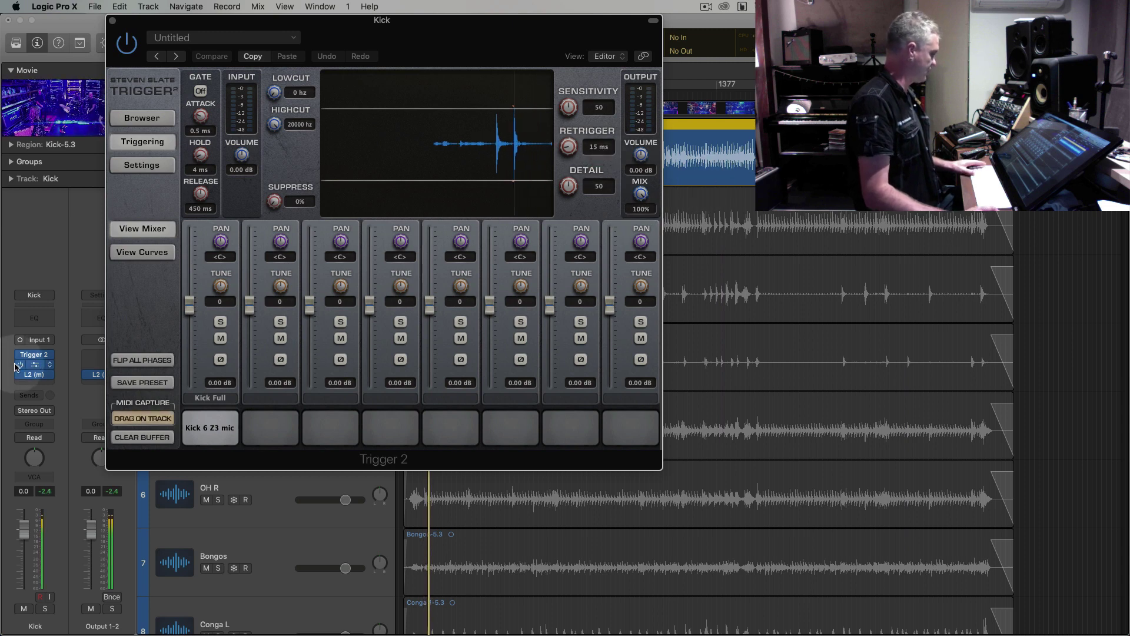
click(35, 365)
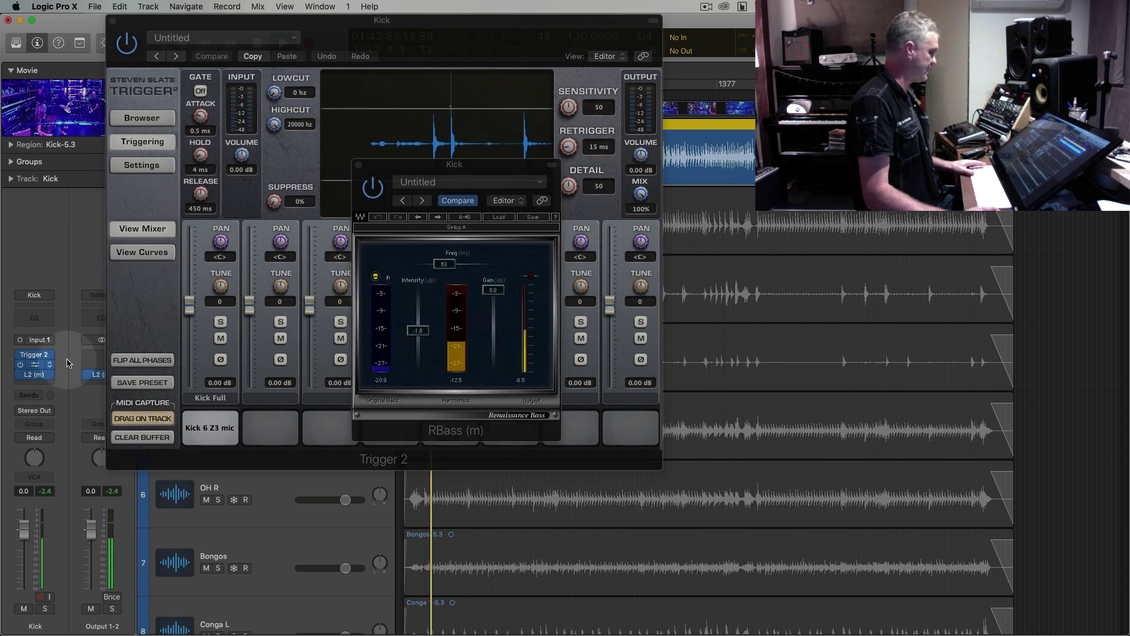
click(446, 264)
click(415, 329)
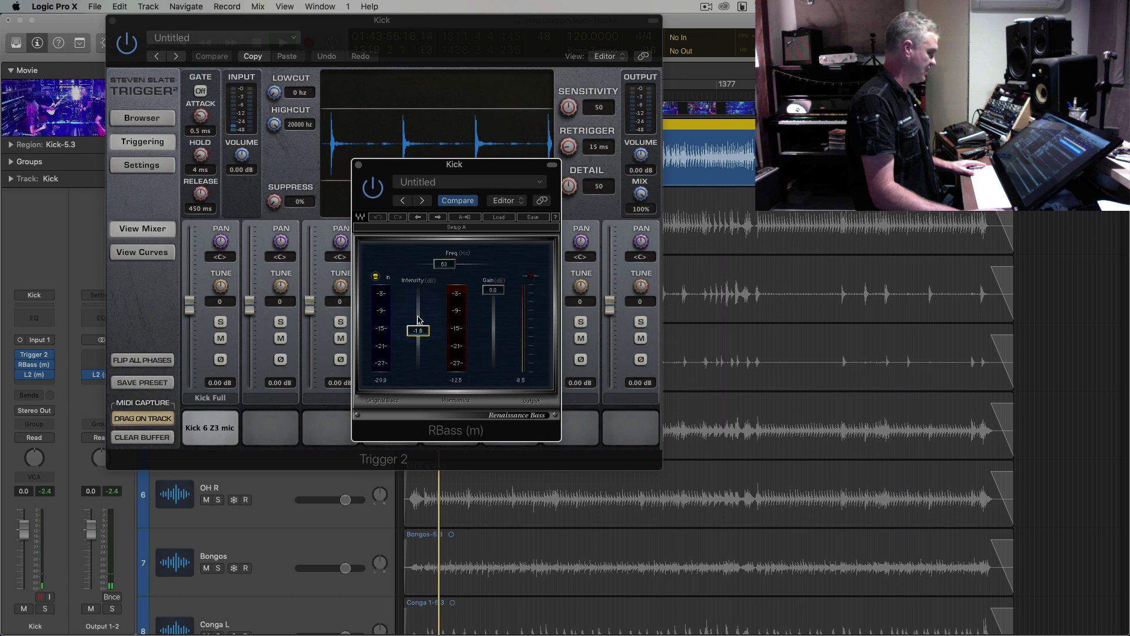
click(359, 165)
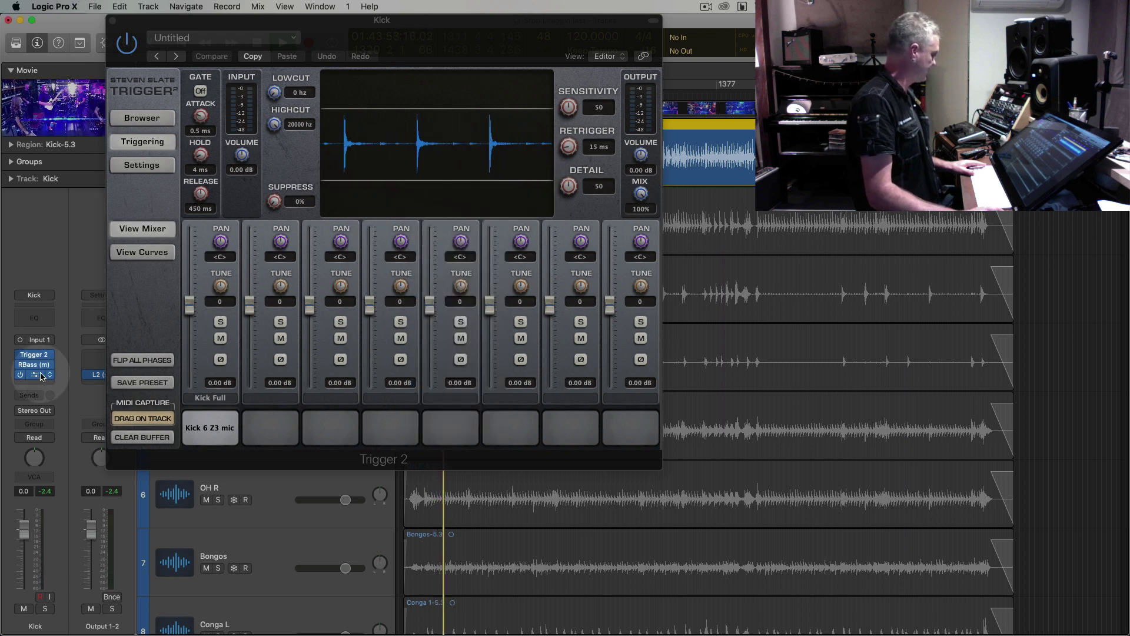
Check the threshold in the Kick channel's L2 limiter and close that plug-in
click(35, 374)
drag(381, 272, 383, 270)
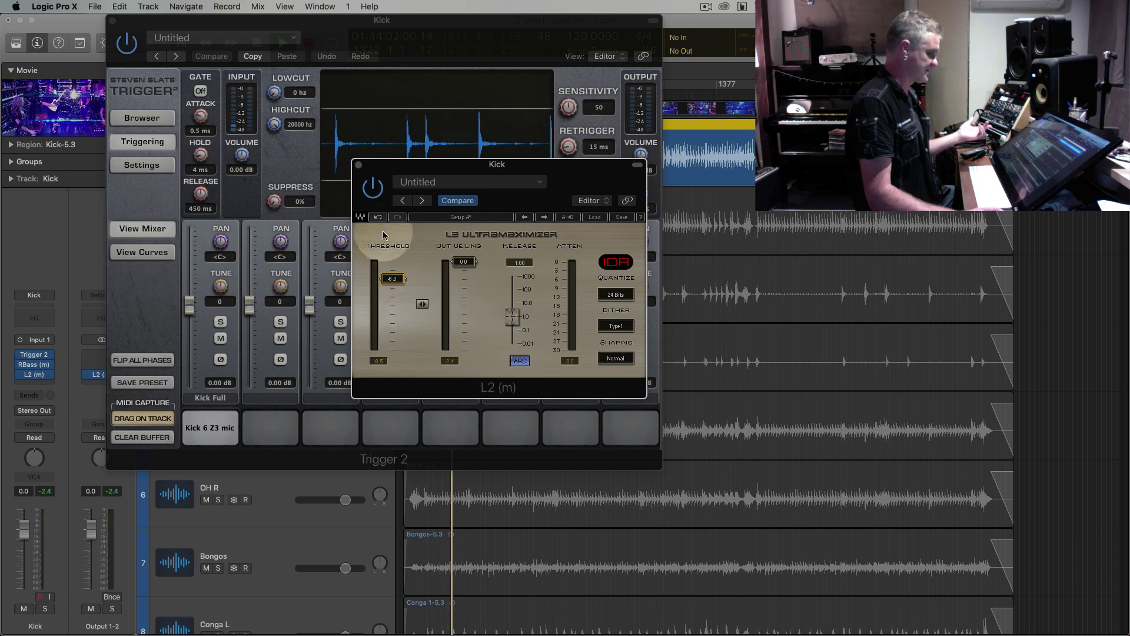
click(359, 165)
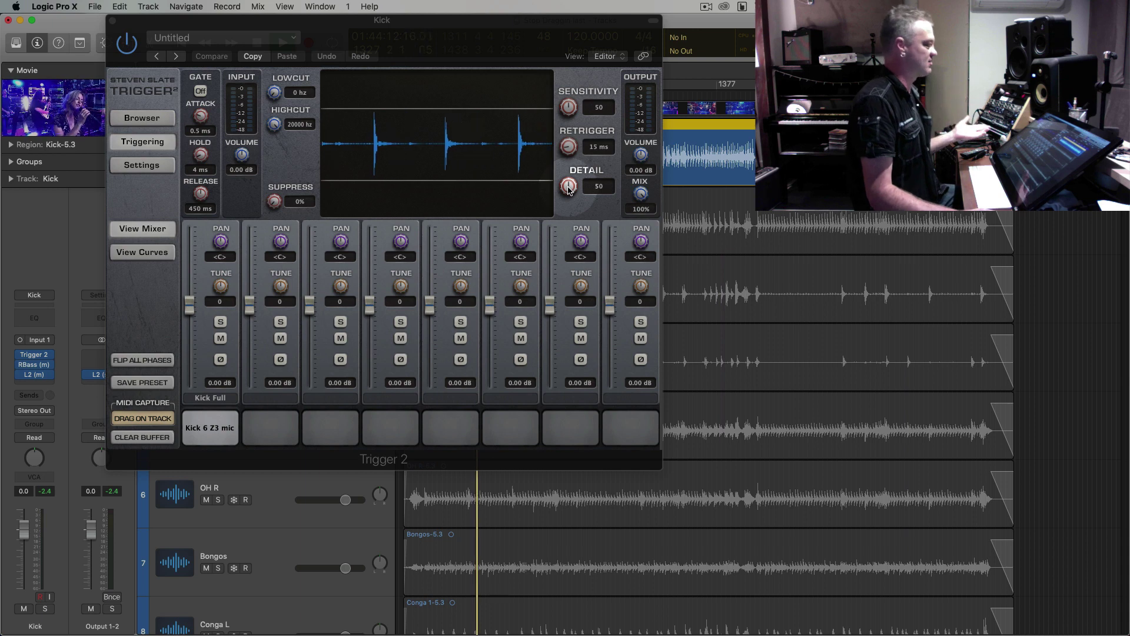
Set Trigger 2's Detail to 26 on the kick, stop playback, and move the plug-in window off the transport controls
mouse_move(569, 190)
mouse_down()
mouse_move(568, 175)
mouse_move(562, 218)
mouse_move(566, 191)
mouse_up()
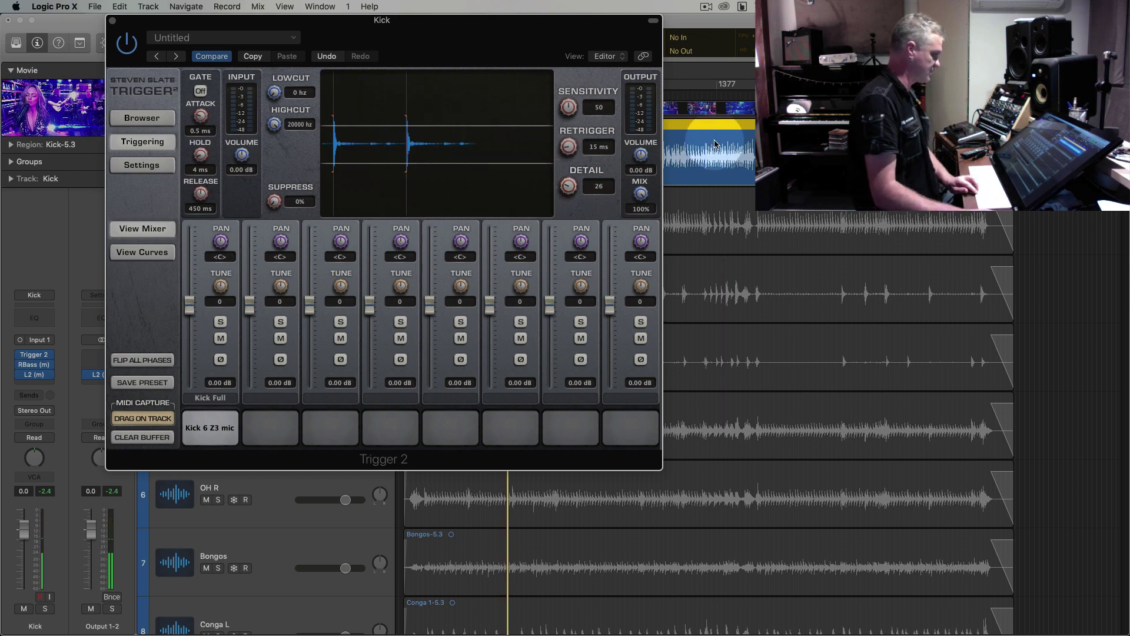
drag(386, 20, 426, 102)
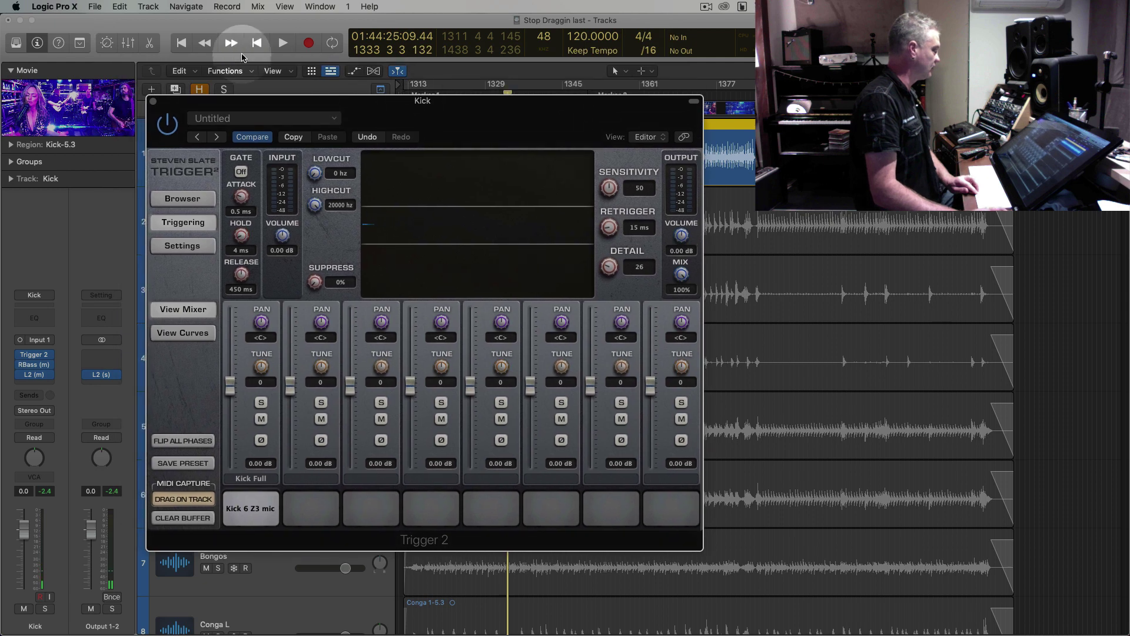
Play the kick and fine-tune Trigger 2's Detail setting to 11
click(282, 43)
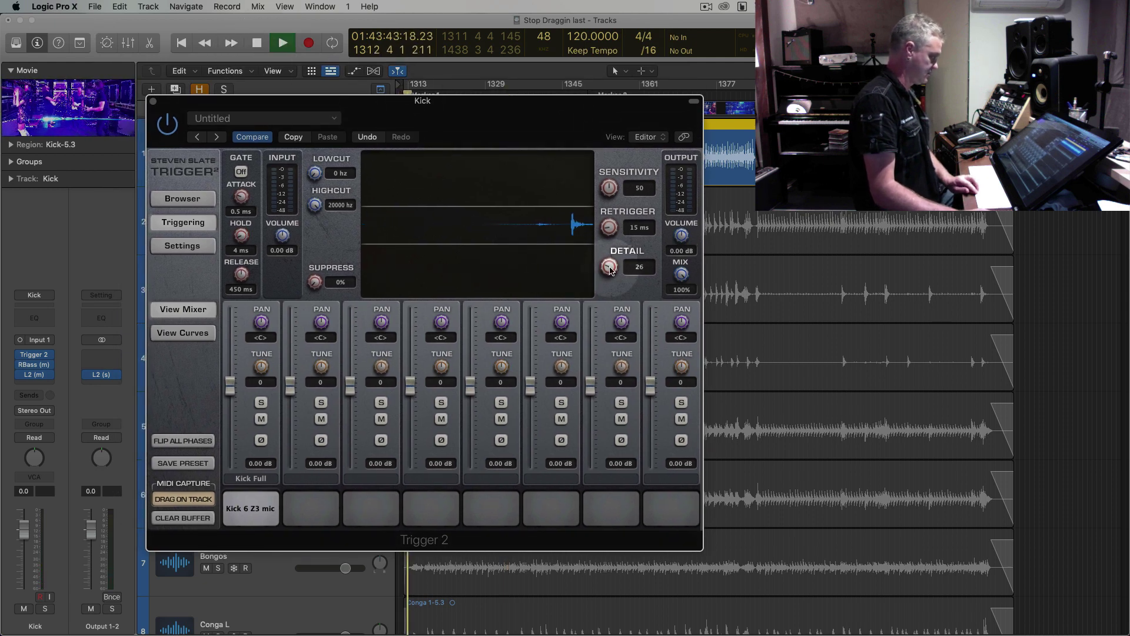
drag(610, 269, 606, 296)
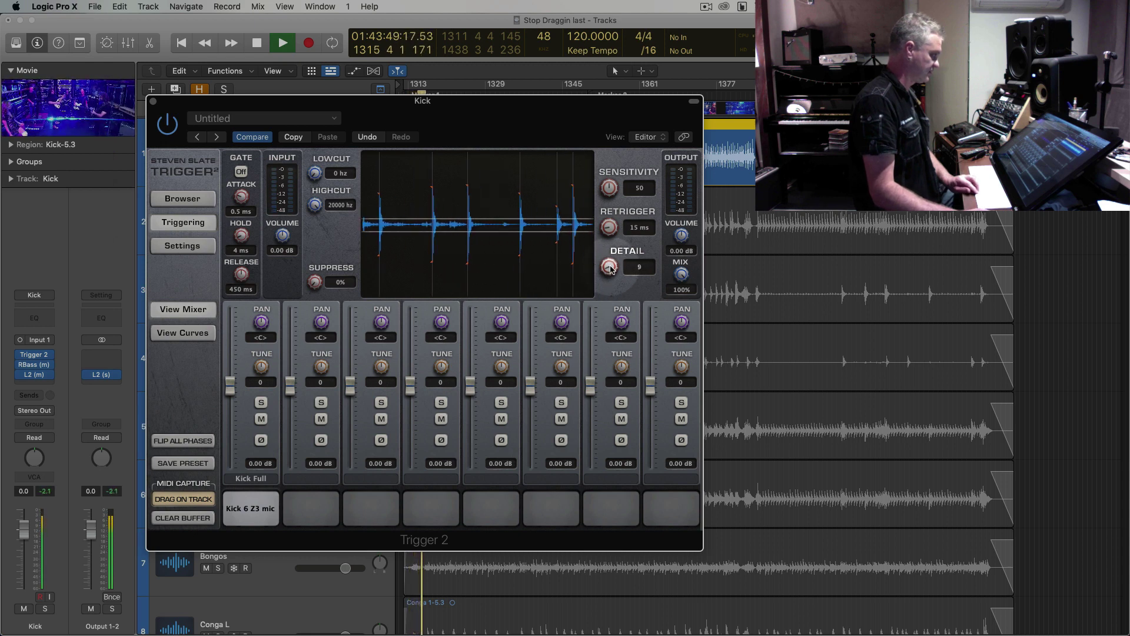
drag(610, 270, 610, 267)
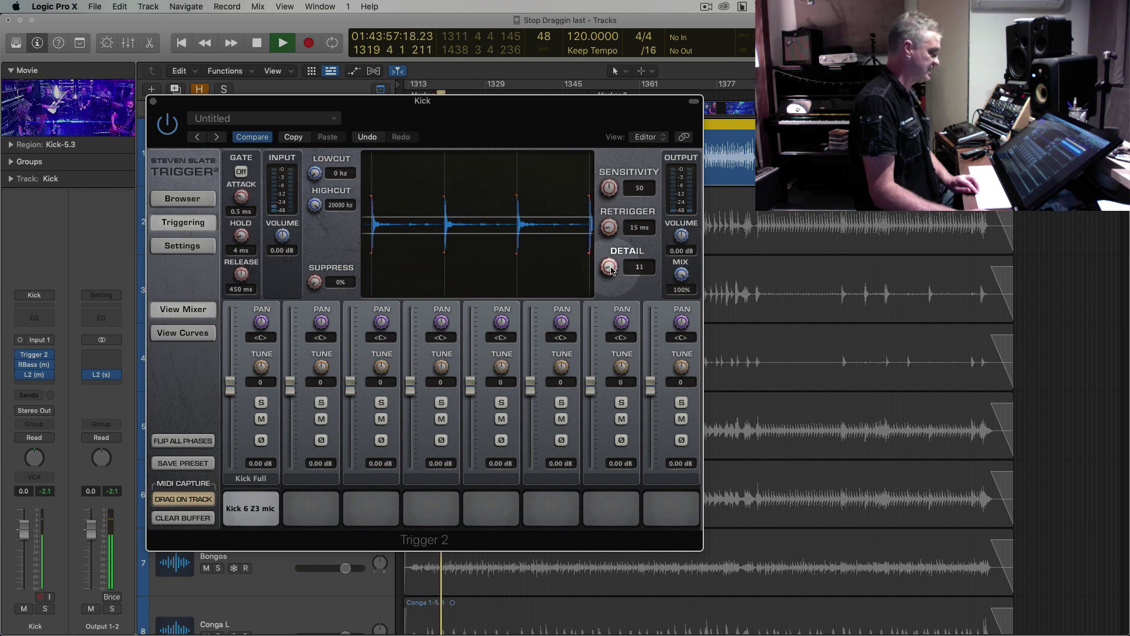
Compare the original and triggered kick by taking Trigger 2's Mix to 0% and back to 100%, closing the plug-in when done
drag(681, 274, 677, 534)
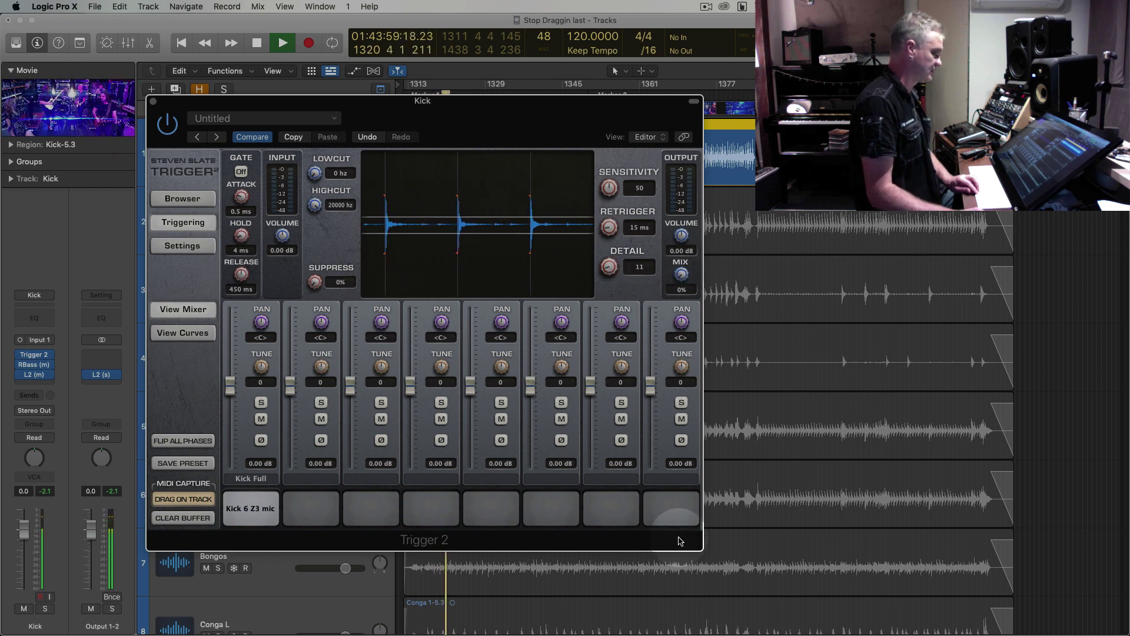
drag(680, 540, 677, 168)
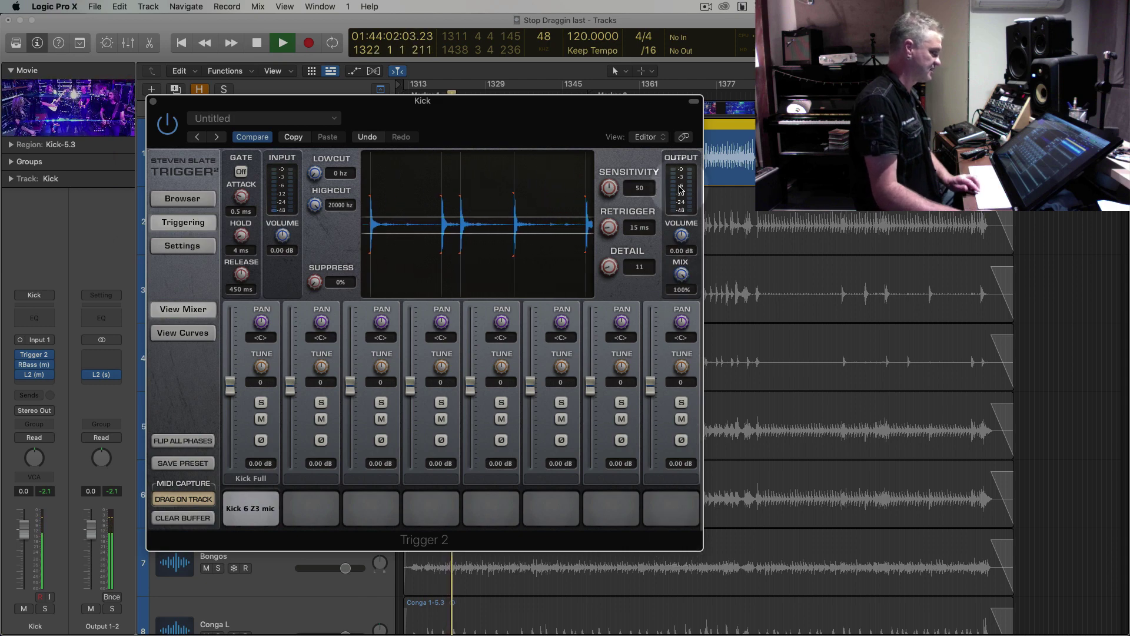
click(151, 103)
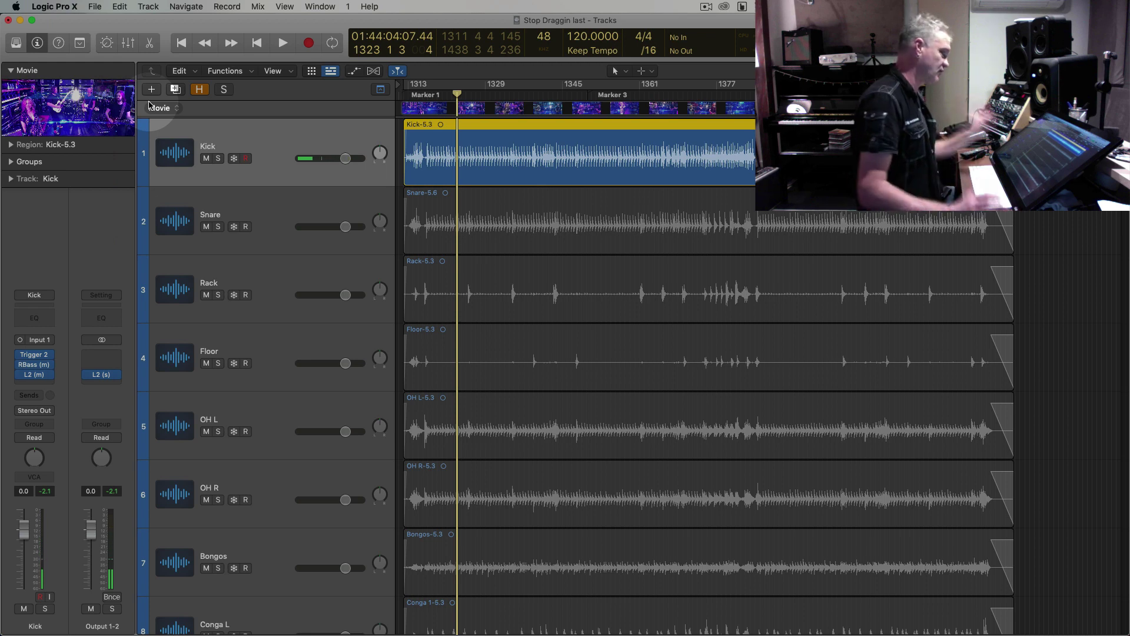
Select the Snare track and check the L2 limiter on the Output 1-2 channel, closing its window when done
click(502, 212)
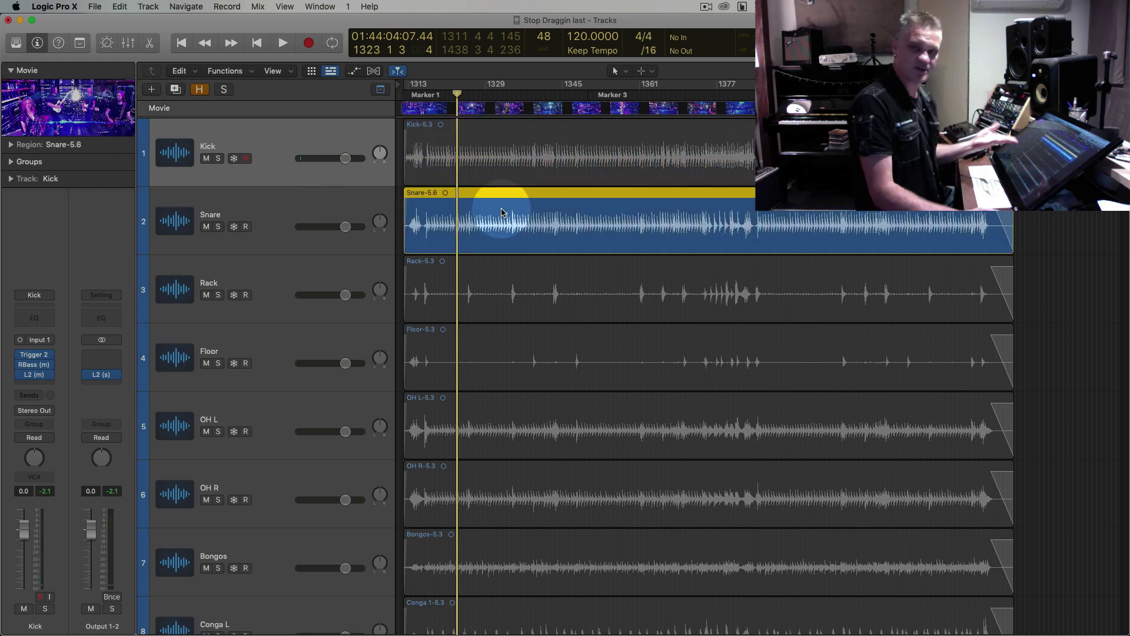
click(295, 206)
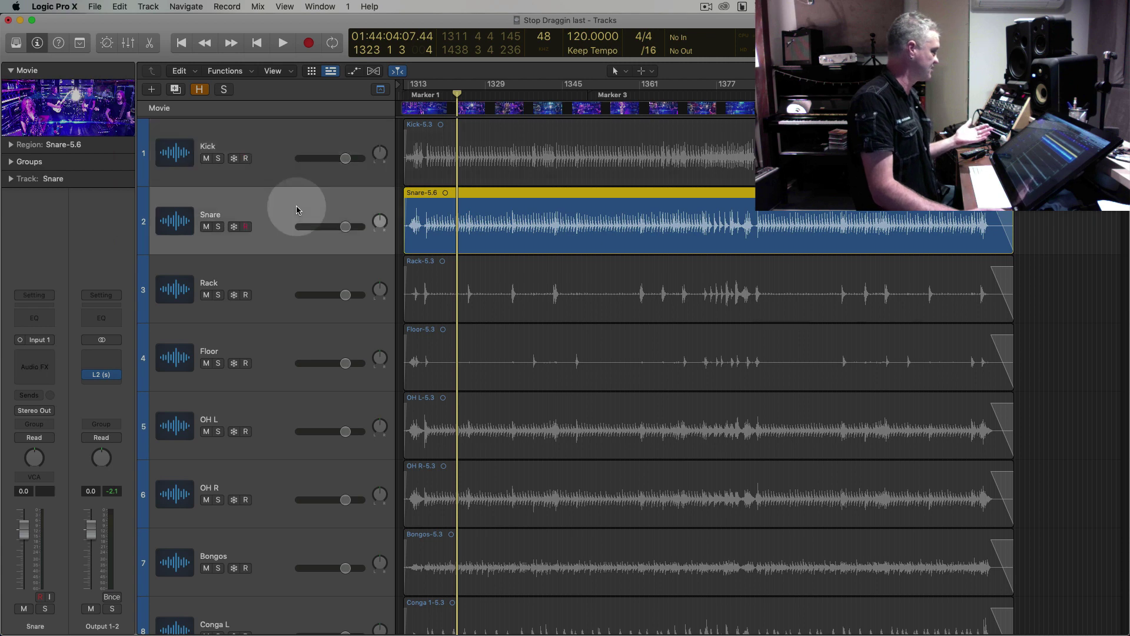
key(Return)
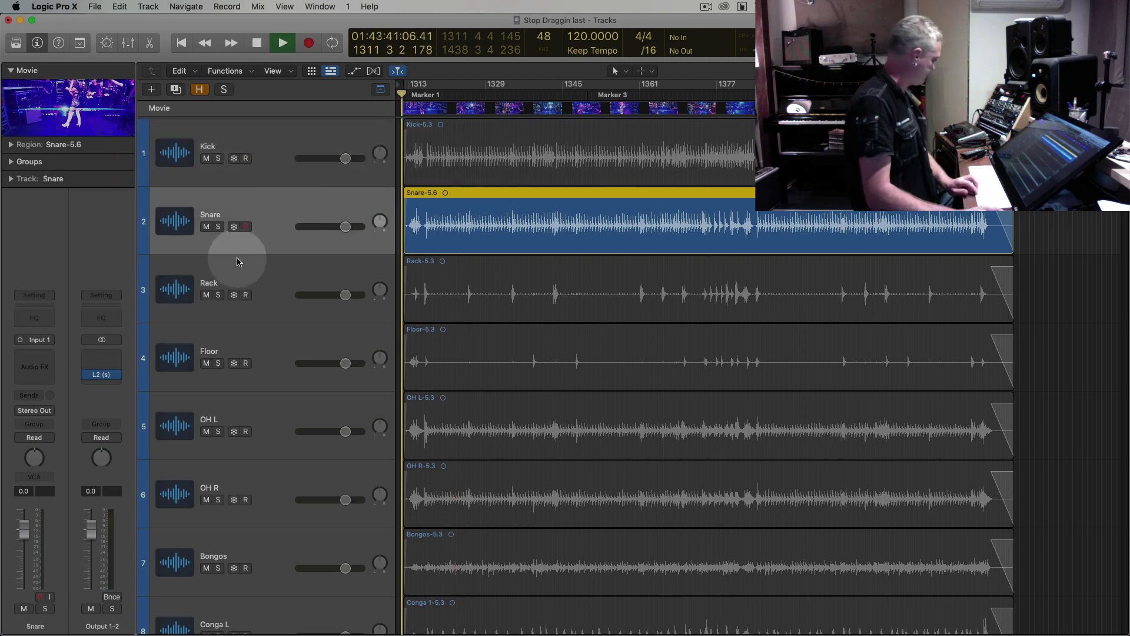
click(102, 375)
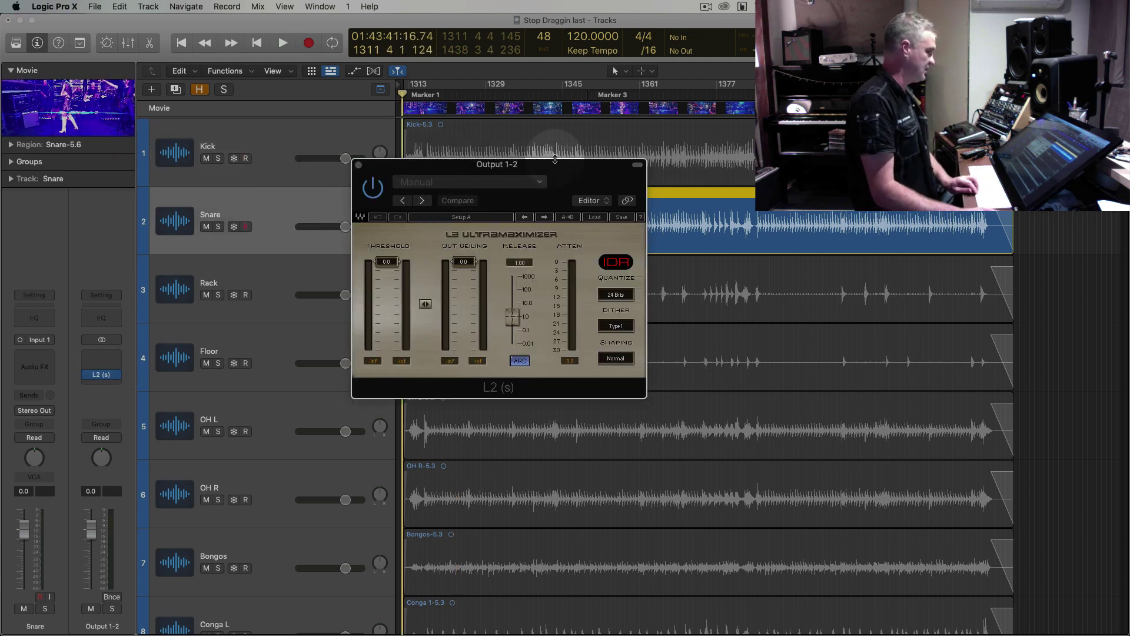
click(358, 166)
Skip ahead a few bars, play the snare and enlarge its waveform both horizontally and vertically
key(space)
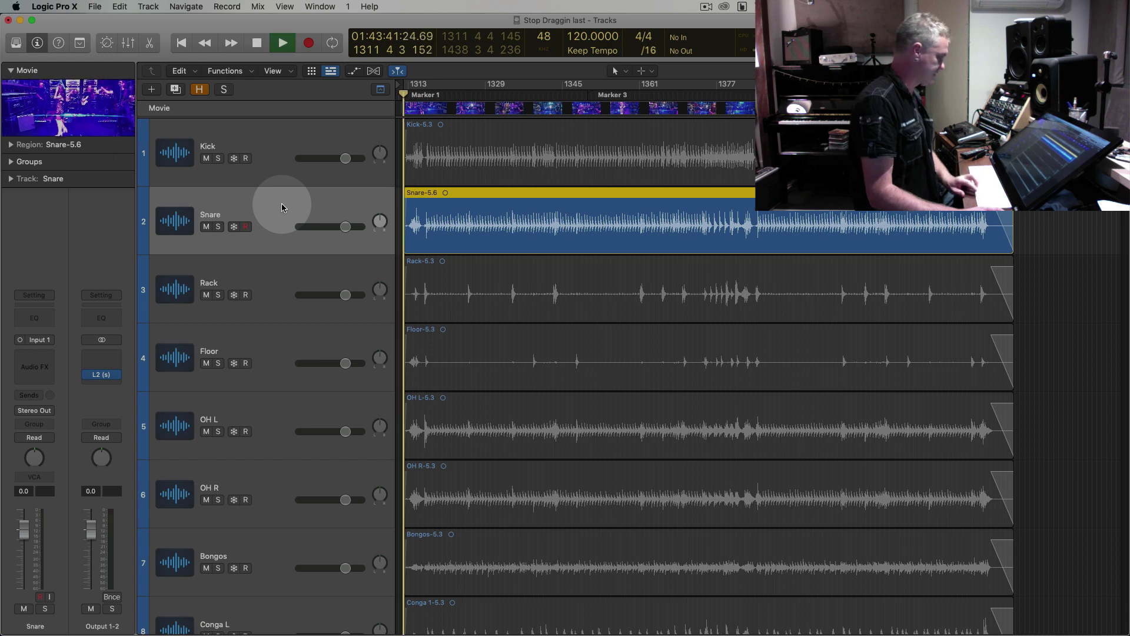
key(space)
key(period)
key(period)
key(period)
key(period)
key(space)
key(super+Right)
key(super+Right)
key(super+Right)
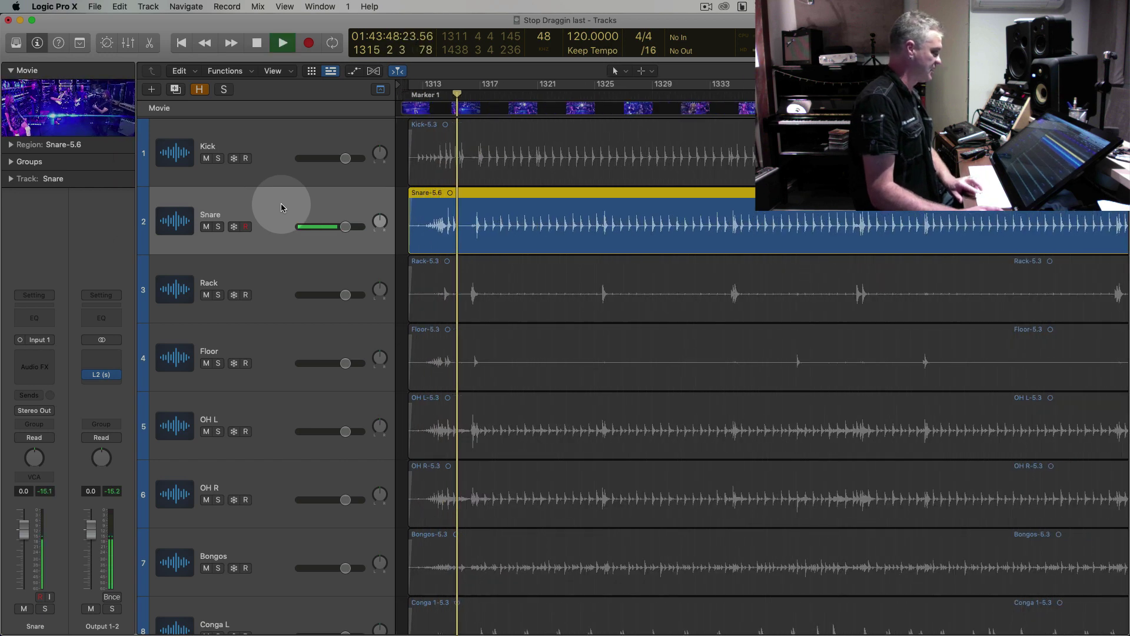
key(super+Right)
key(super+Right)
key(super+Down)
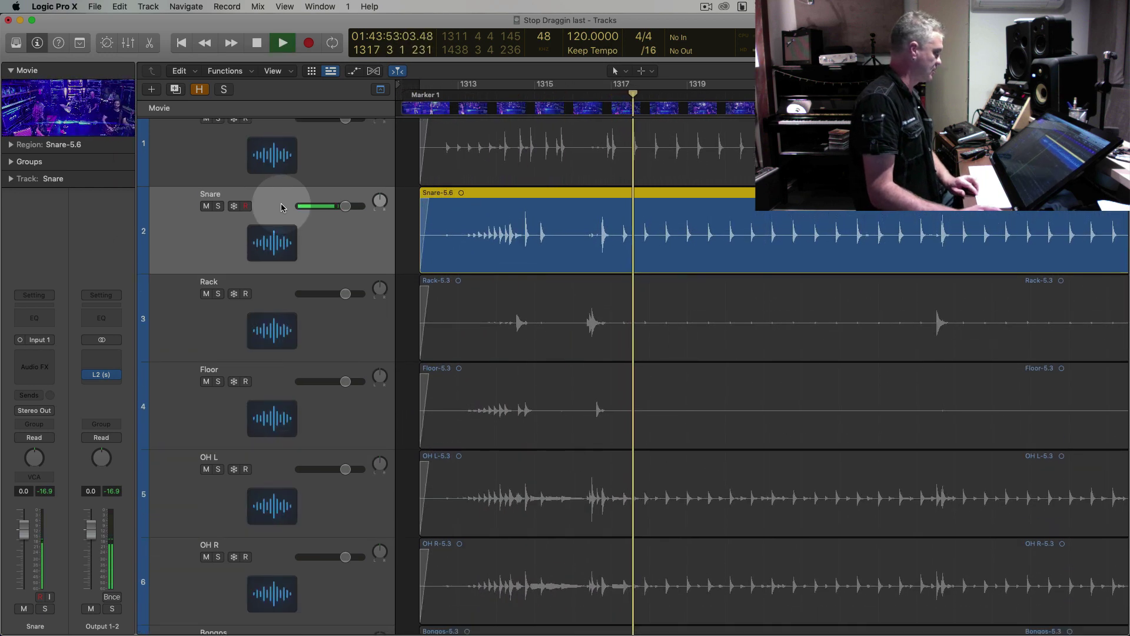
key(super+Down)
key(super+Down)
key(super+Right)
View the band movie in its own large window during playback and close that window
double_click(69, 100)
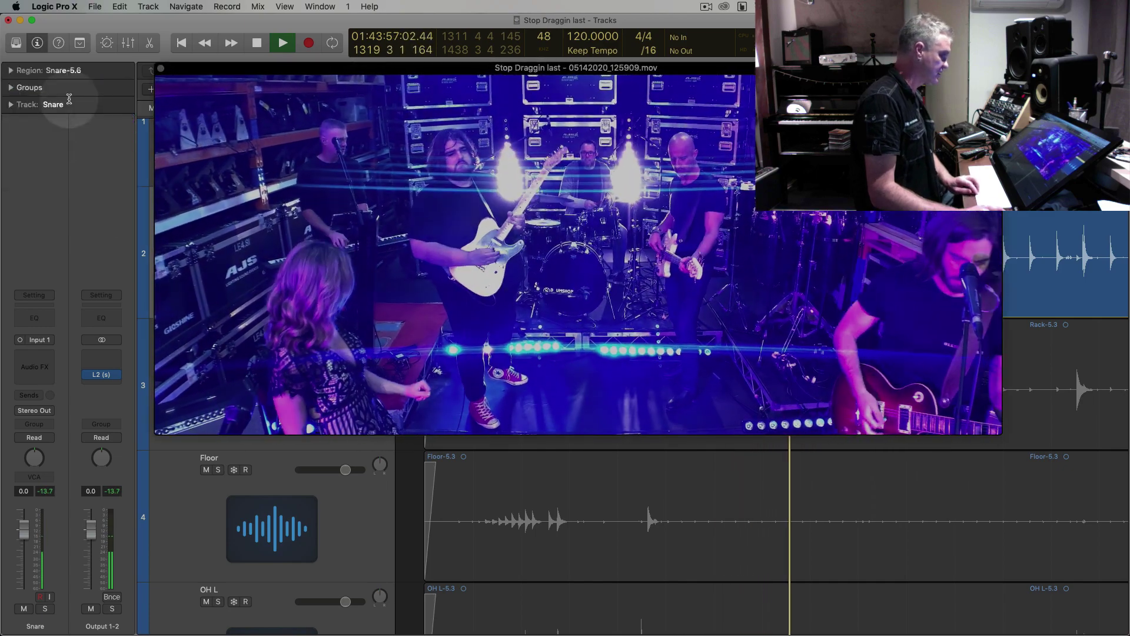
click(160, 69)
click(86, 253)
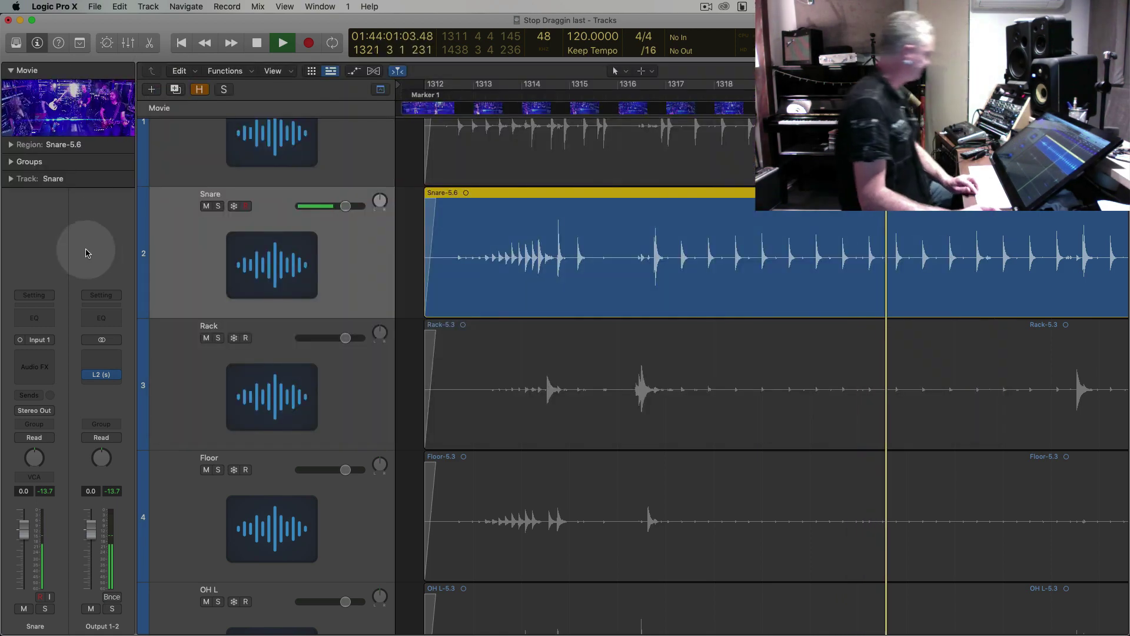
Insert Slate Digital's Inf EQ on the Snare channel and play the snare to watch its frequency spectrum
click(42, 368)
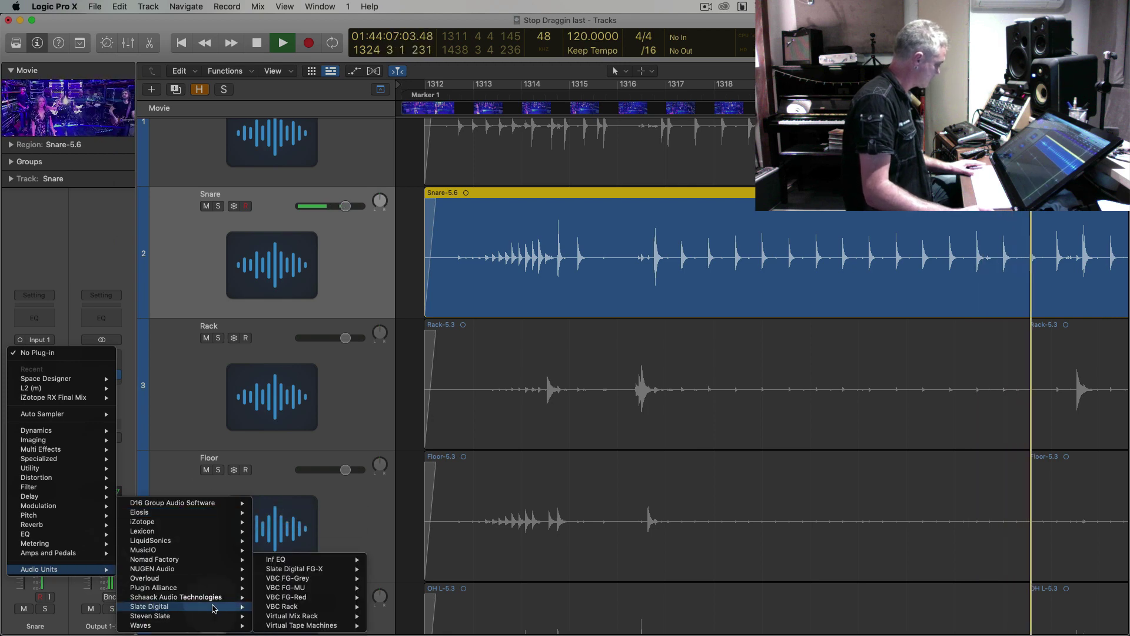
click(574, 131)
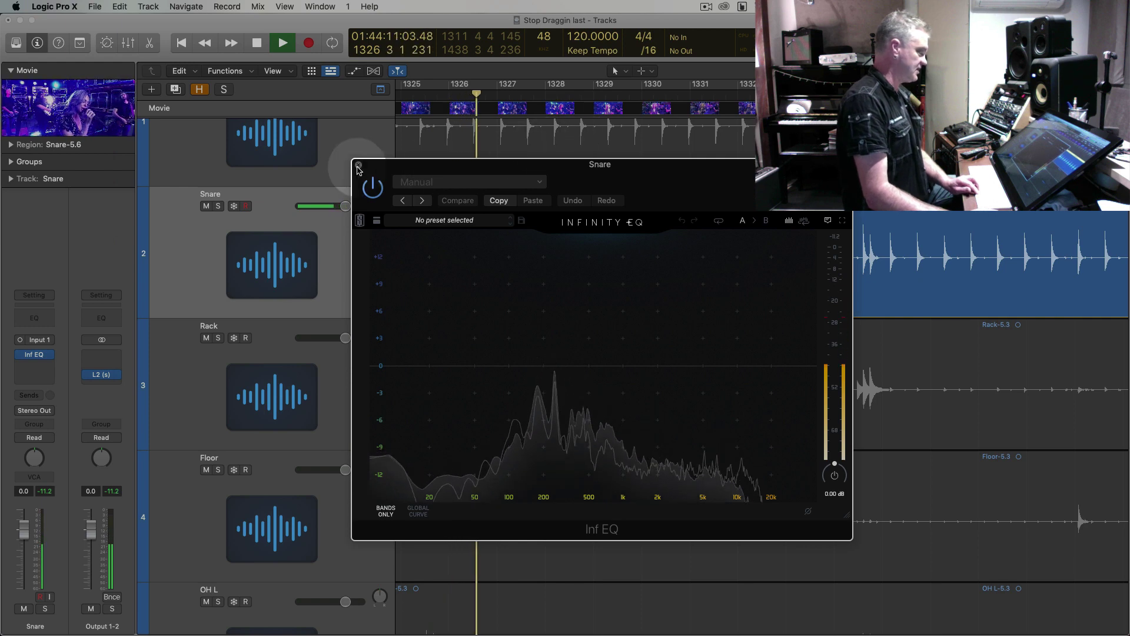
key(space)
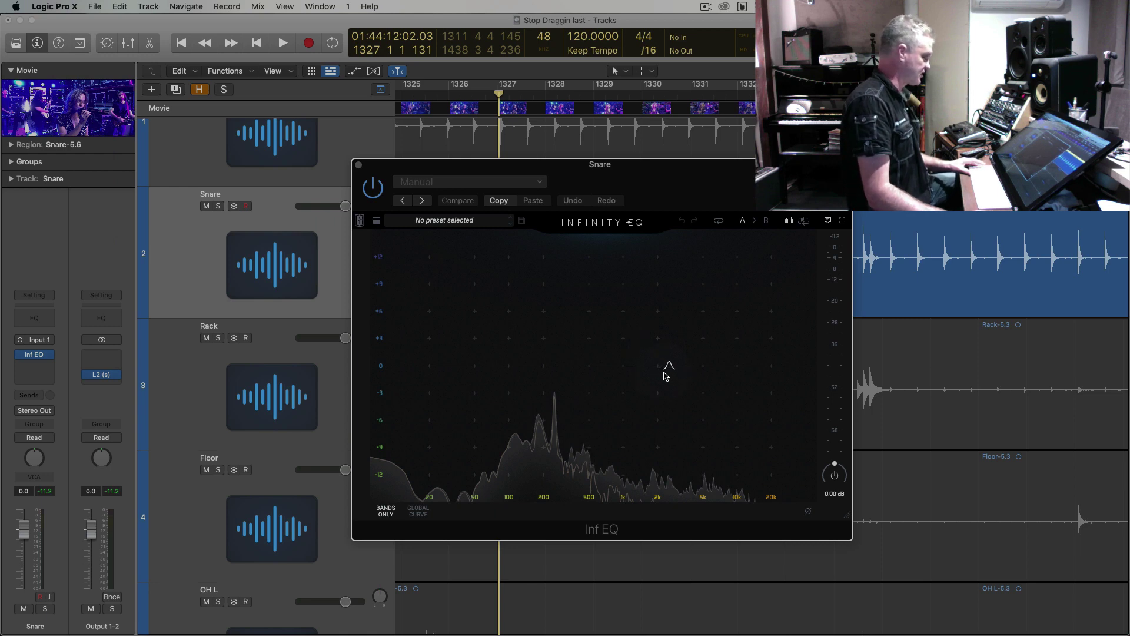
key(space)
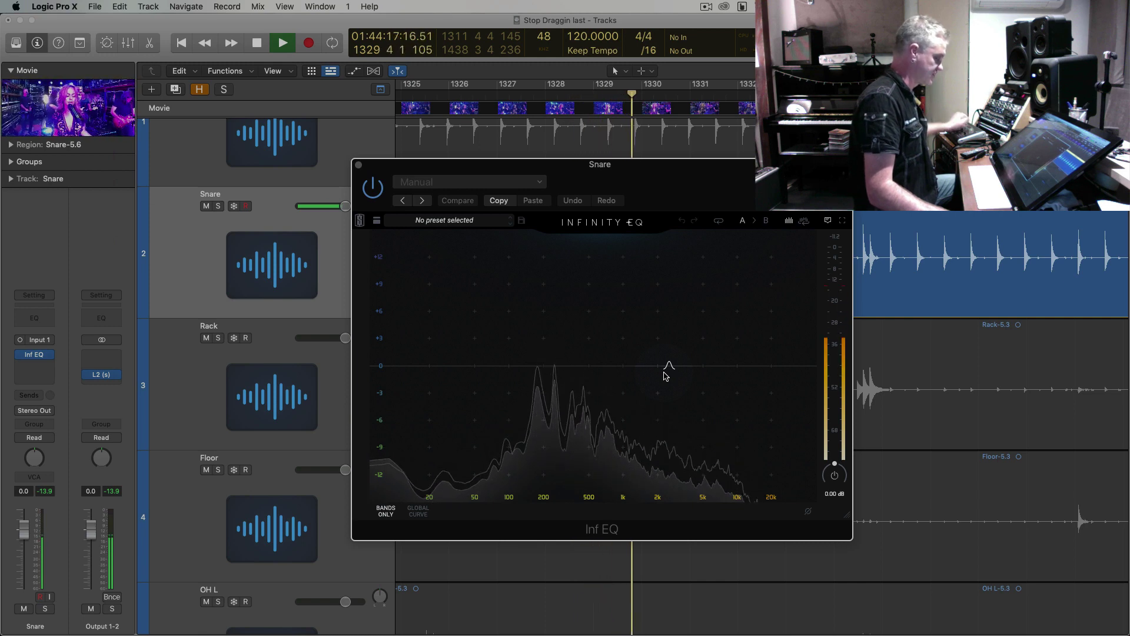
Add a bell band in Inf EQ, sweep it to the snare's ringing frequency, and narrow it into a 10.8 dB cut at 247 Hz
click(535, 366)
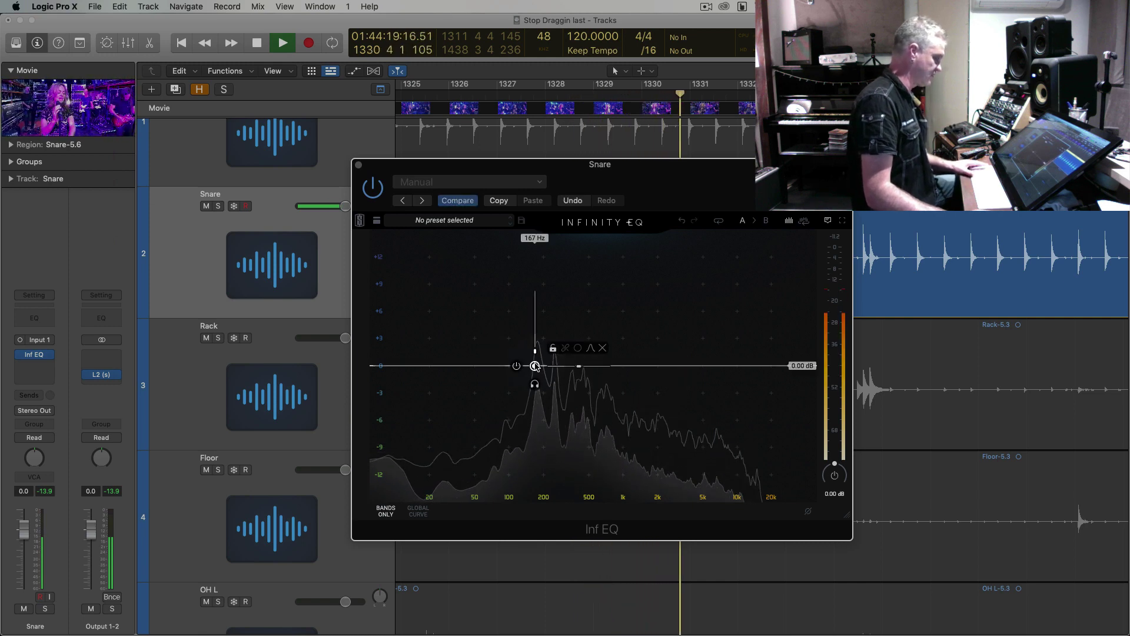
drag(535, 364, 555, 289)
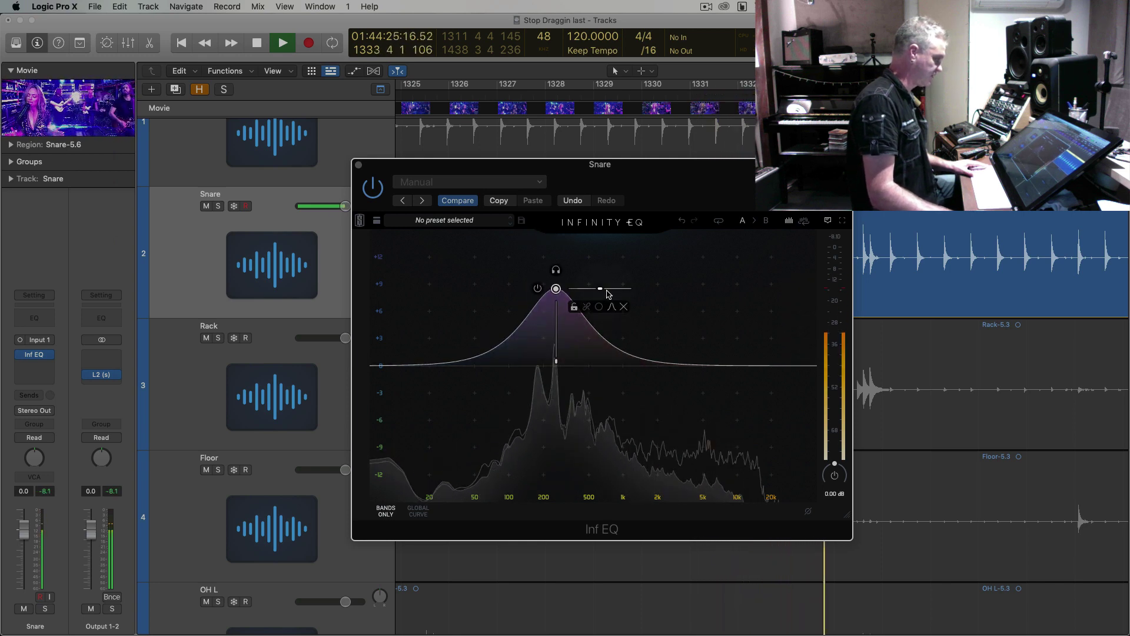
drag(599, 289, 558, 257)
drag(558, 311, 554, 421)
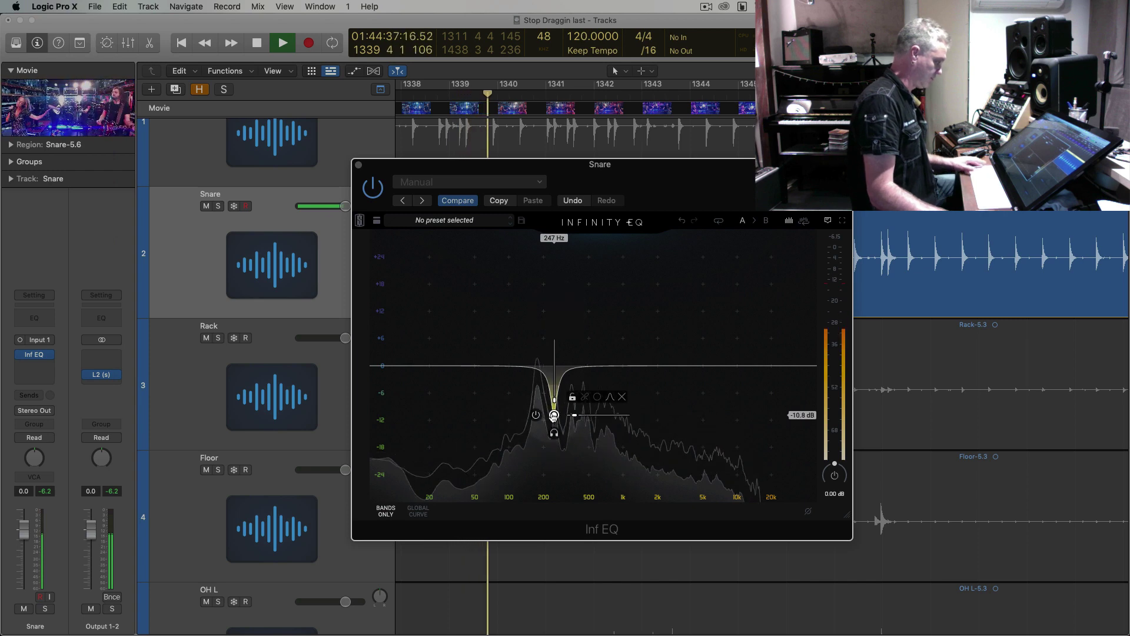
key(space)
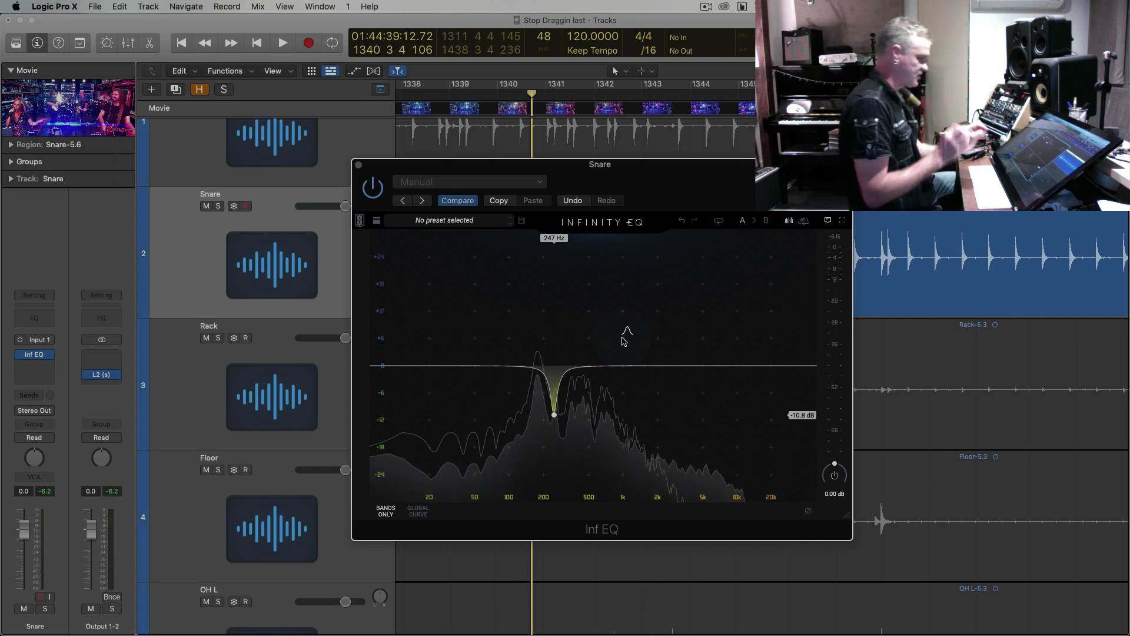
Add a high-shelf boost of about 4.15 dB at 1.54 kHz to the snare's Inf EQ while checking it in playback
key(space)
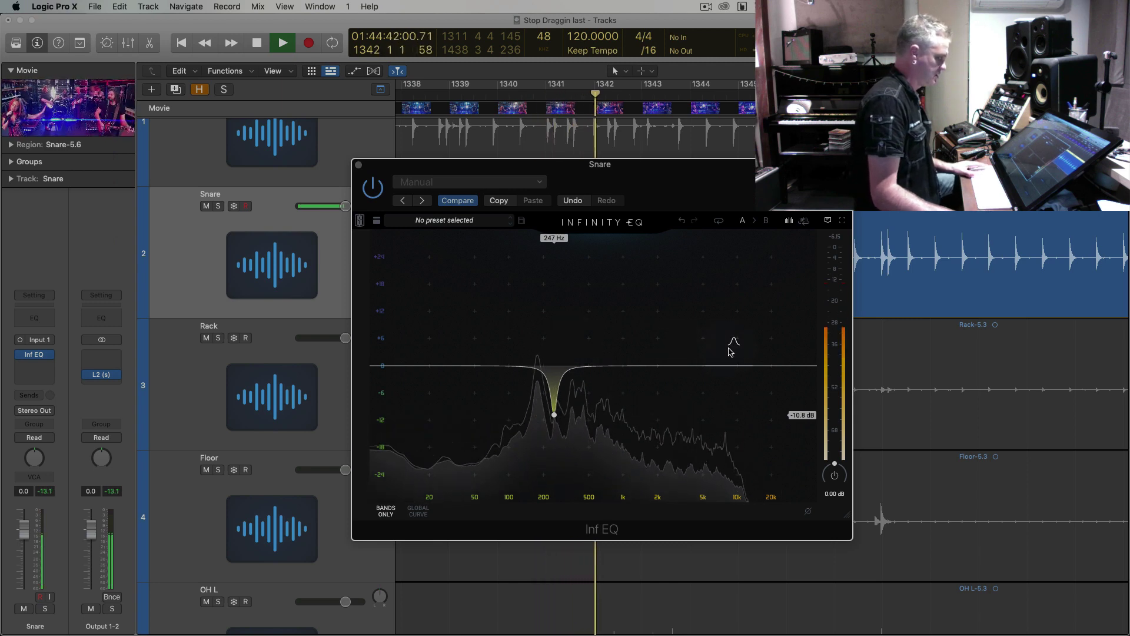
key(space)
click(747, 363)
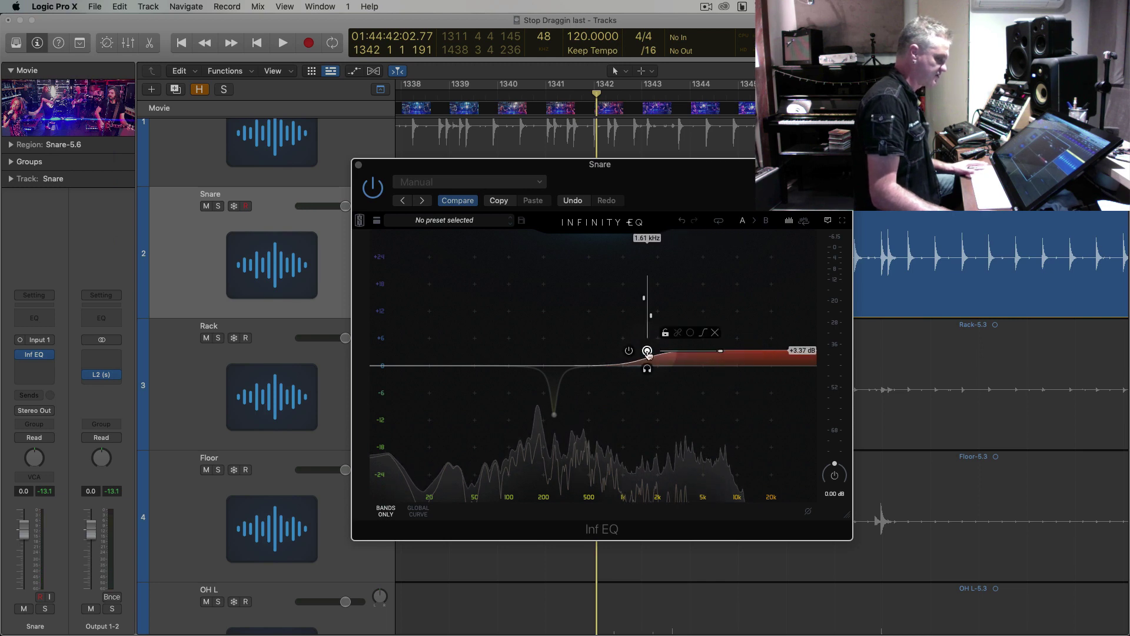
key(space)
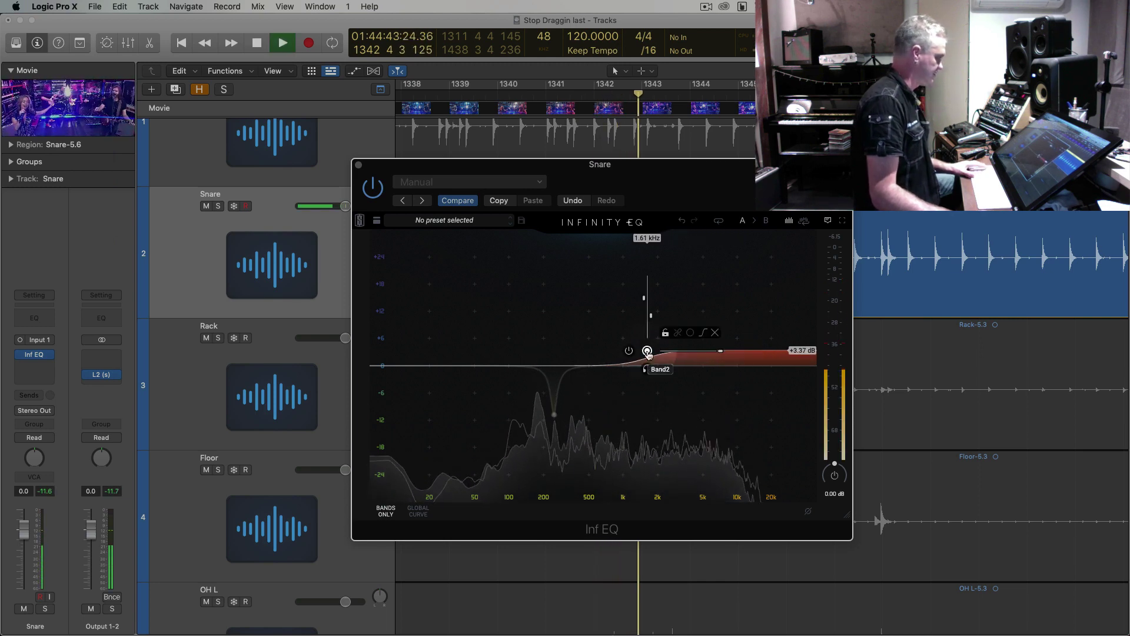
key(space)
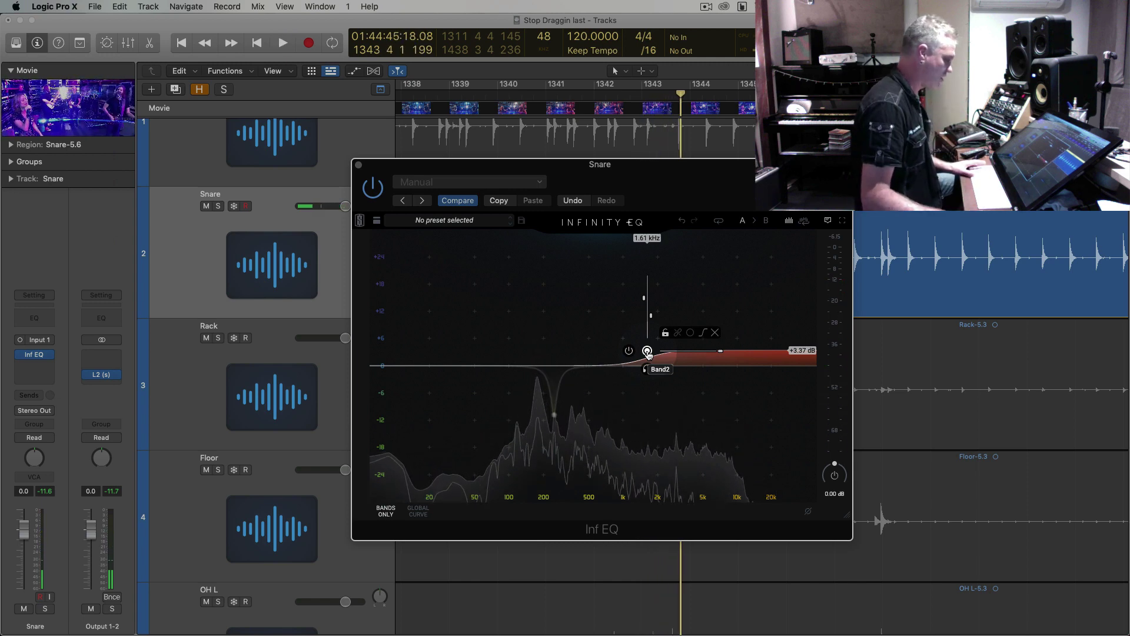
drag(648, 352, 644, 347)
Move the Inf EQ window aside, listen to the equalised snare, and close the plug-in
drag(537, 173, 492, 241)
click(630, 94)
key(space)
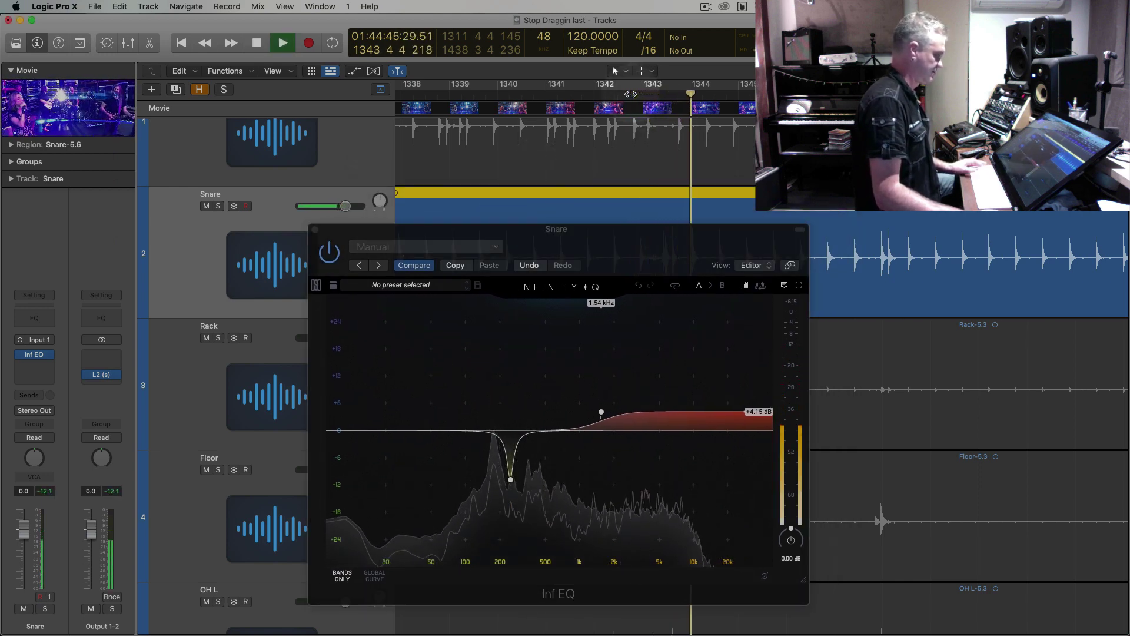
drag(522, 232, 495, 108)
key(space)
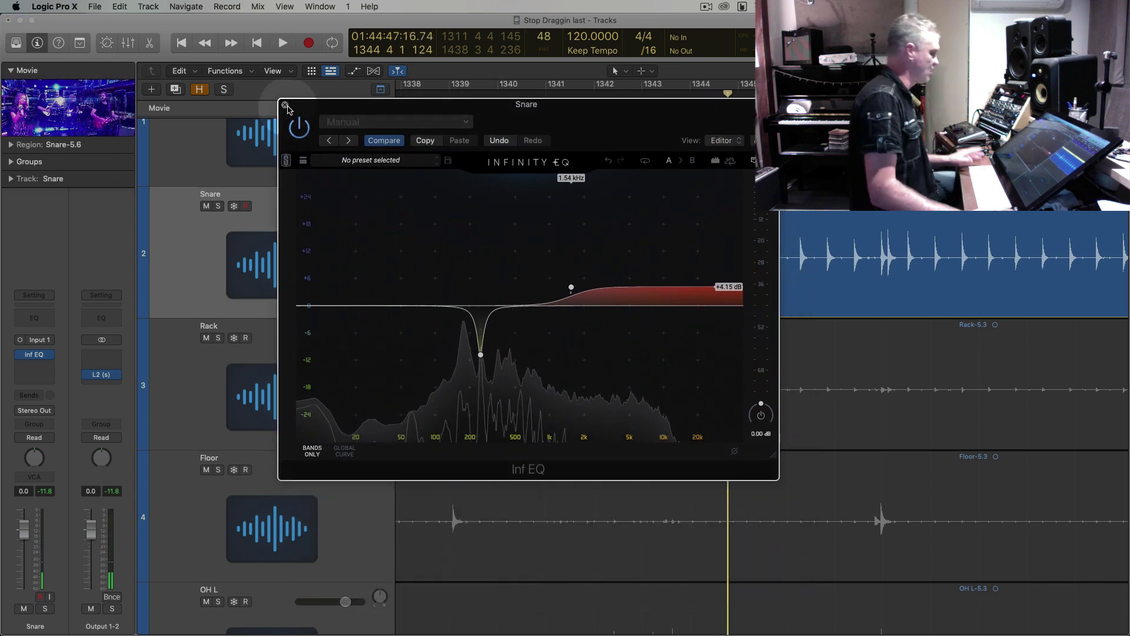
click(285, 106)
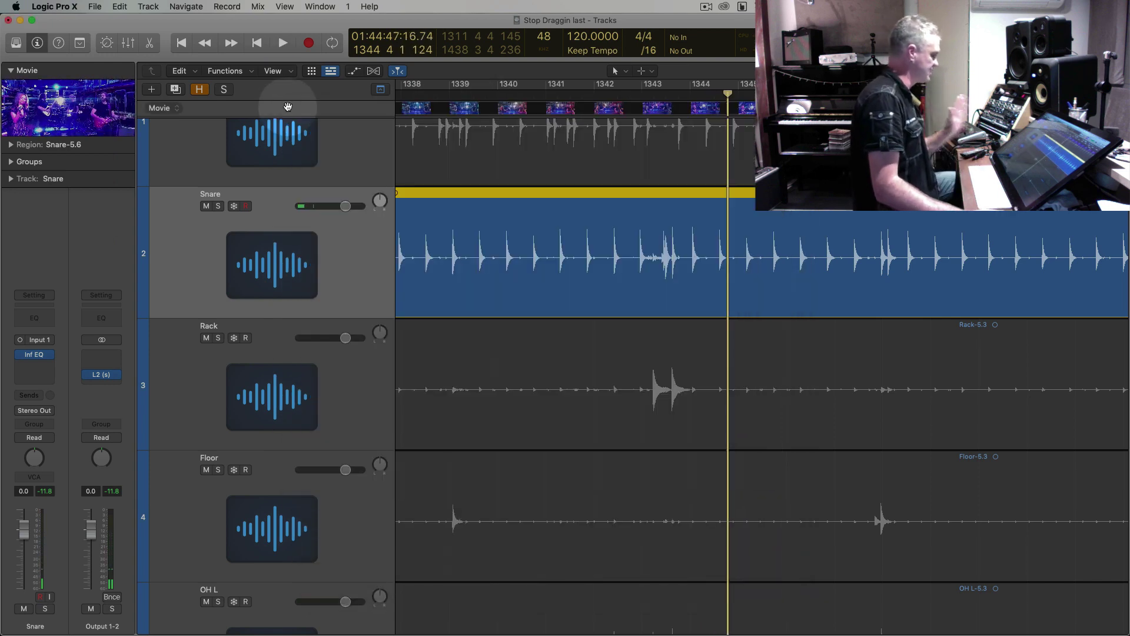
Insert a mono L2 limiter below Inf EQ on the Snare channel, adjust its threshold, and close the plug-in
click(51, 362)
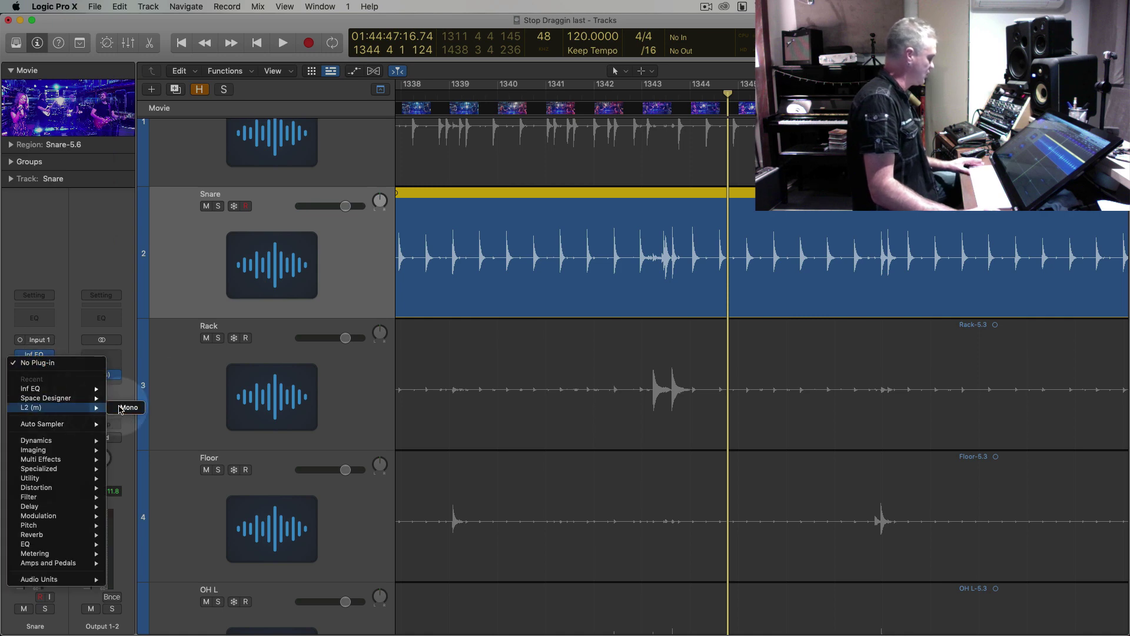
click(127, 408)
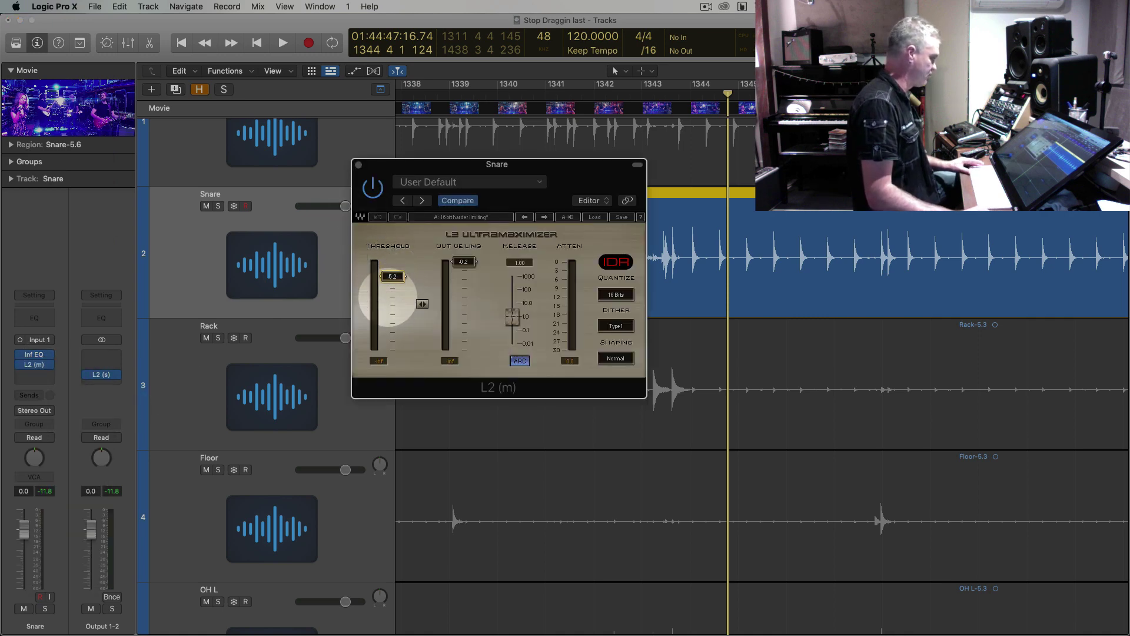
drag(390, 299, 389, 301)
click(358, 166)
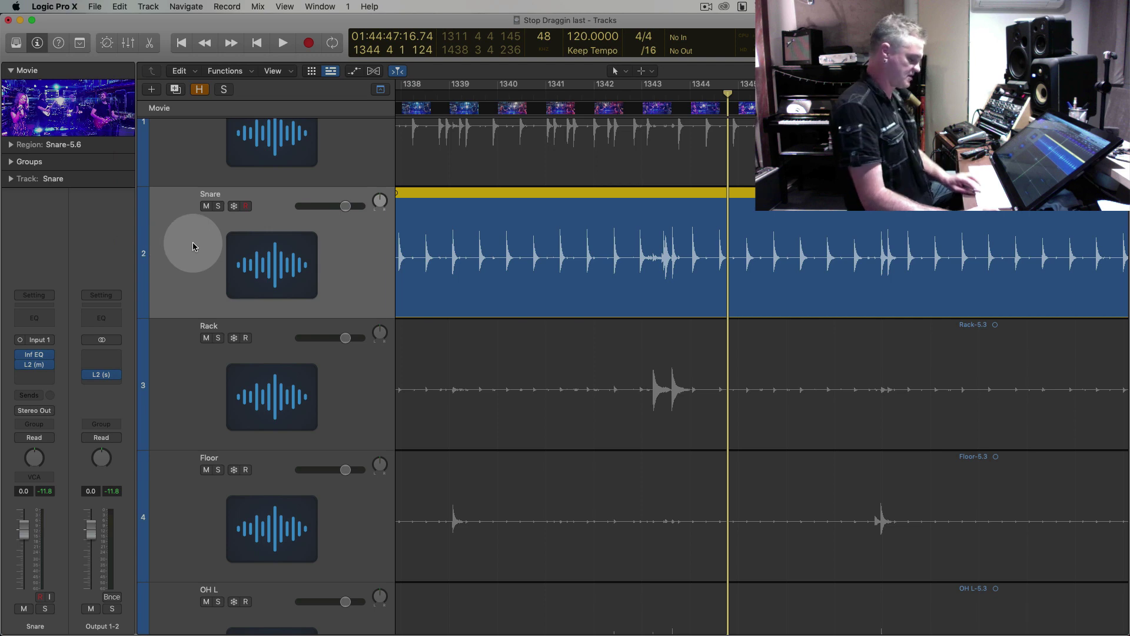
Play the limited snare, select the Rack track, and stop playback
key(space)
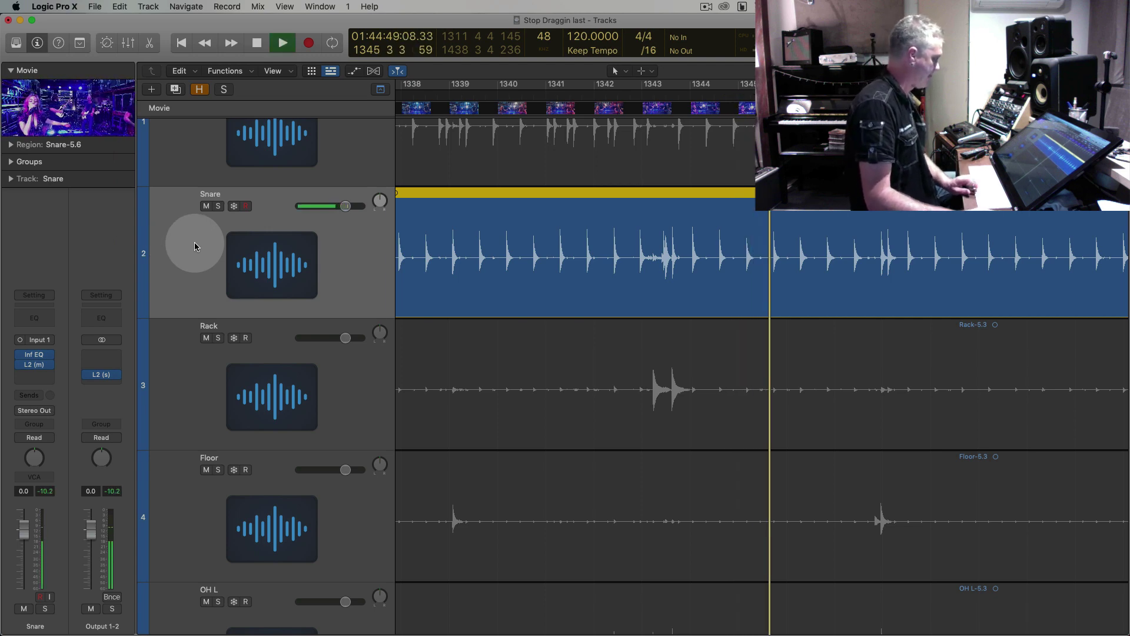
click(207, 389)
key(space)
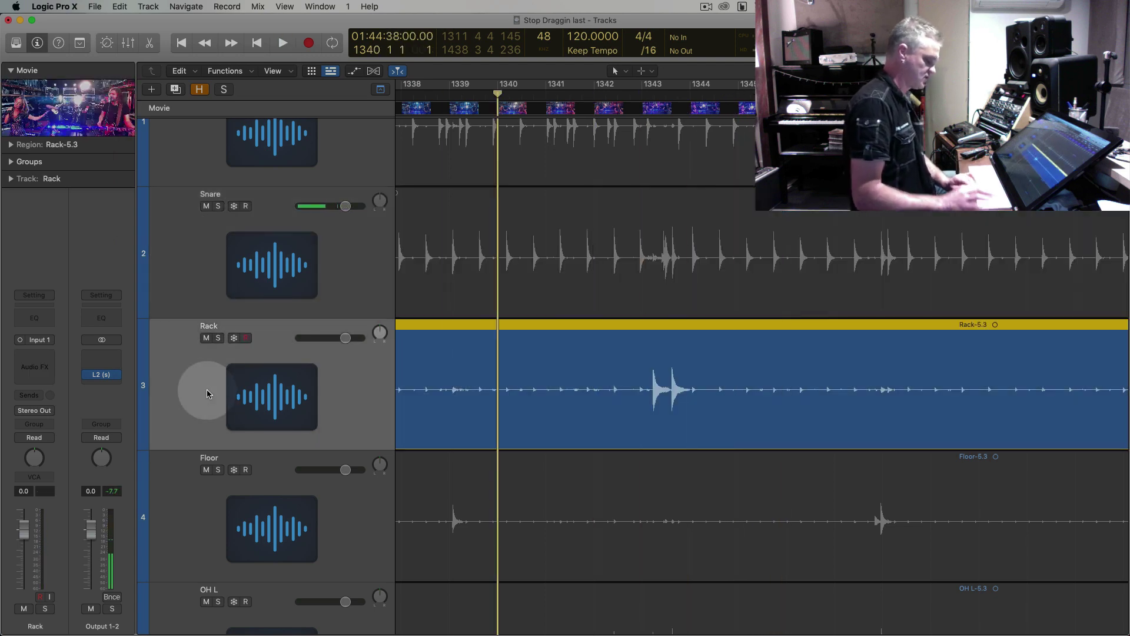
Play the Rack track from around bar 1339 and examine where its tom hits fall across the song
key(comma)
key(super+Left)
key(super+Left)
key(space)
key(super+Left)
key(super+Left)
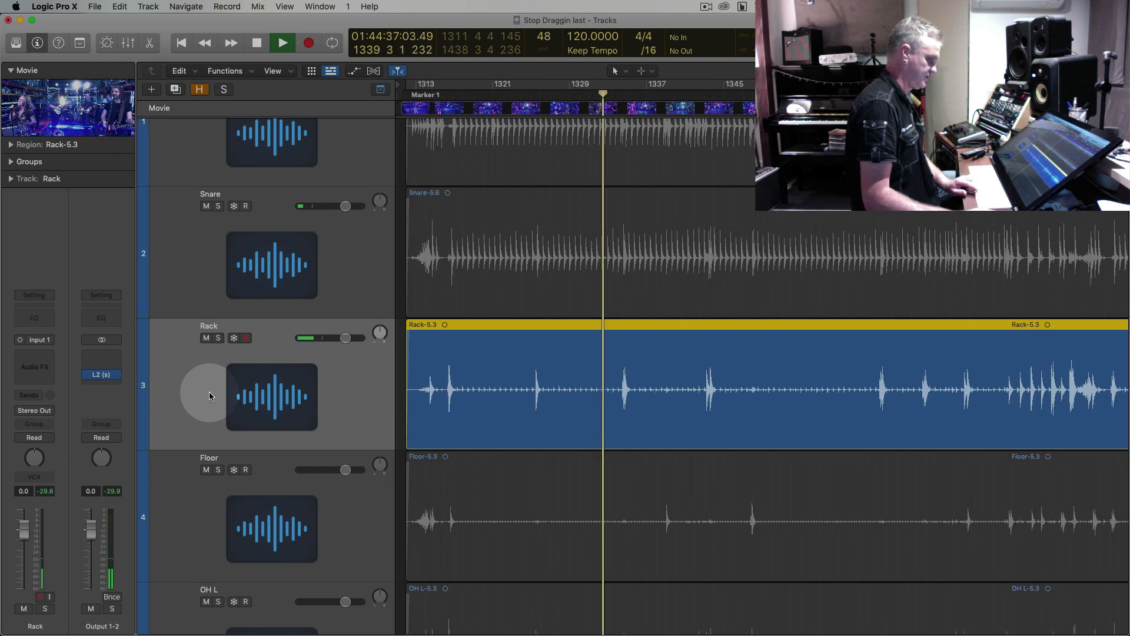
key(super+Left)
key(super+Up)
key(super+Up)
key(super+Up)
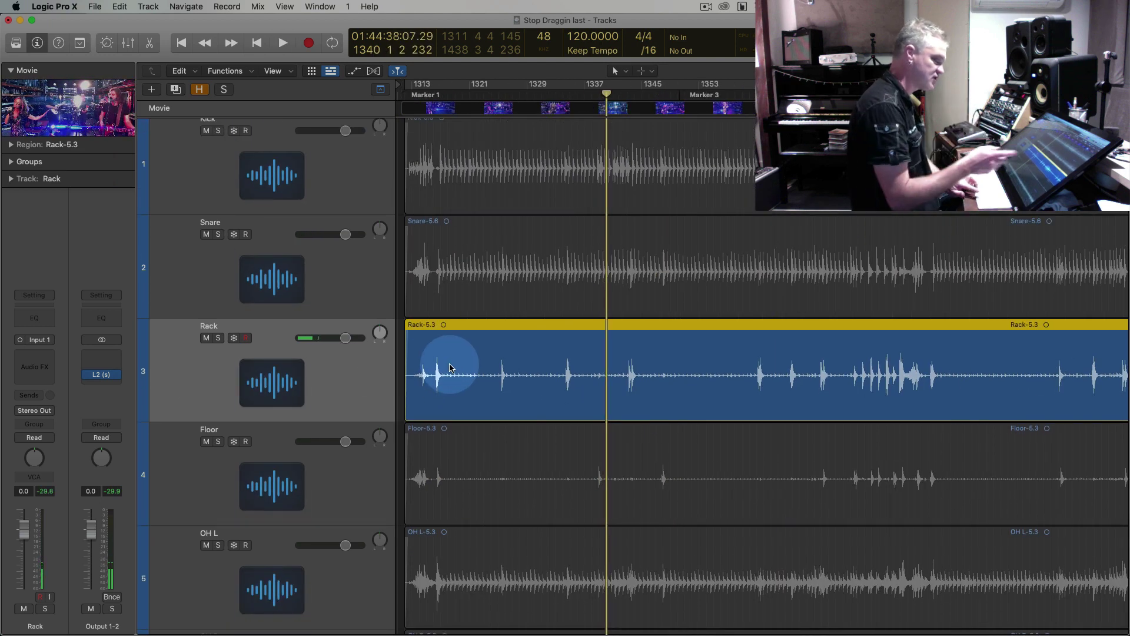
key(space)
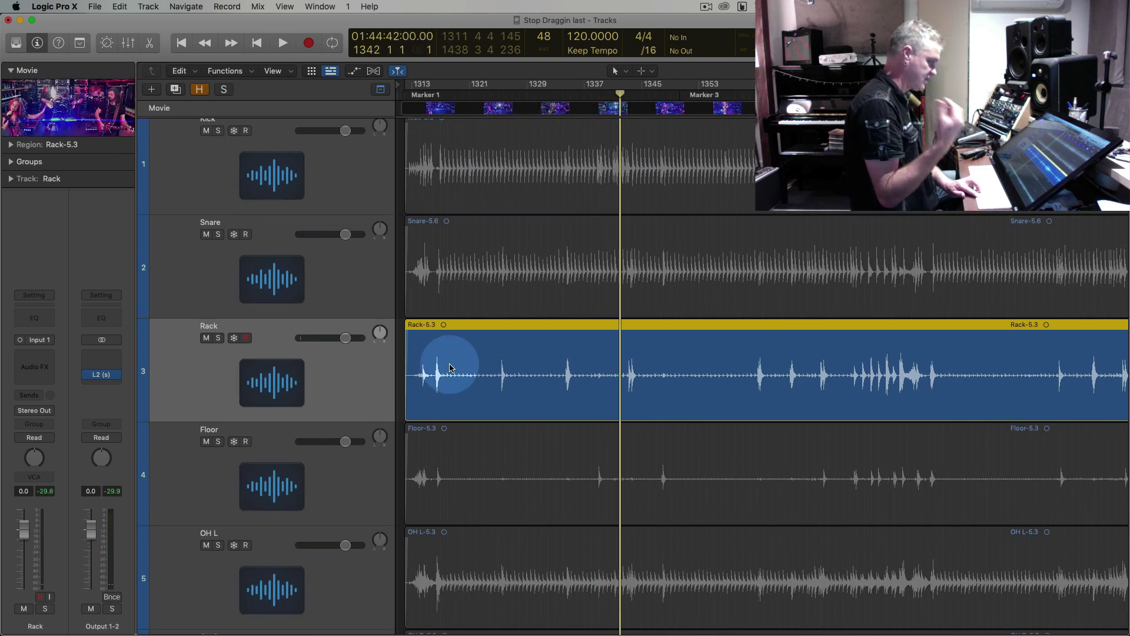
Listen to the pair of rack tom hits at bar 1343 and stop playback
key(super+Right)
key(super+Right)
key(super+Right)
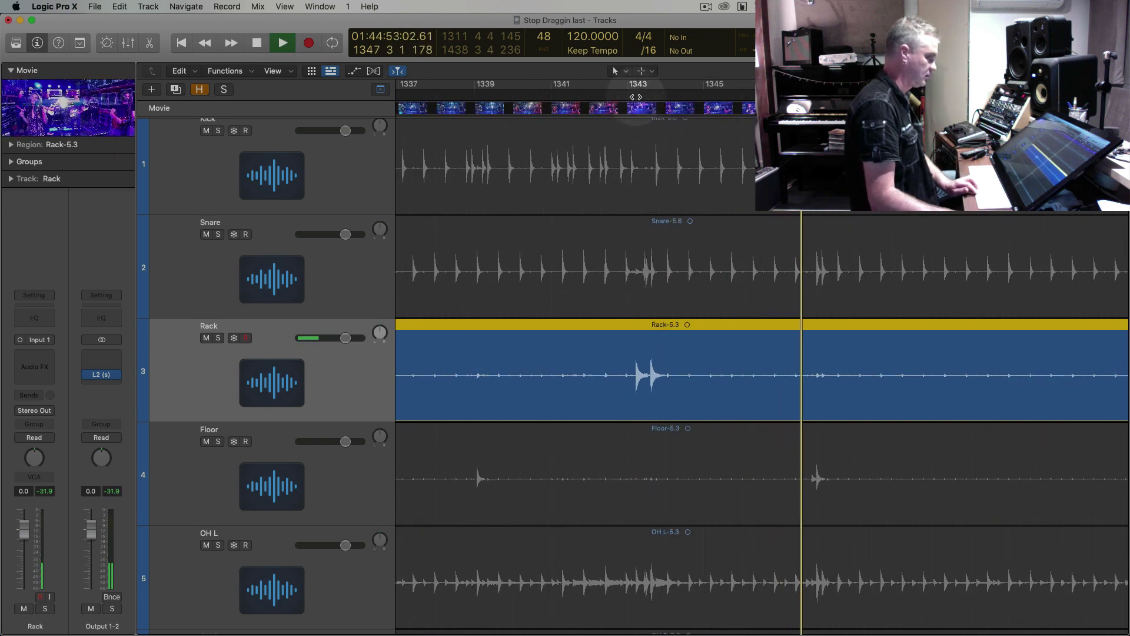
click(636, 92)
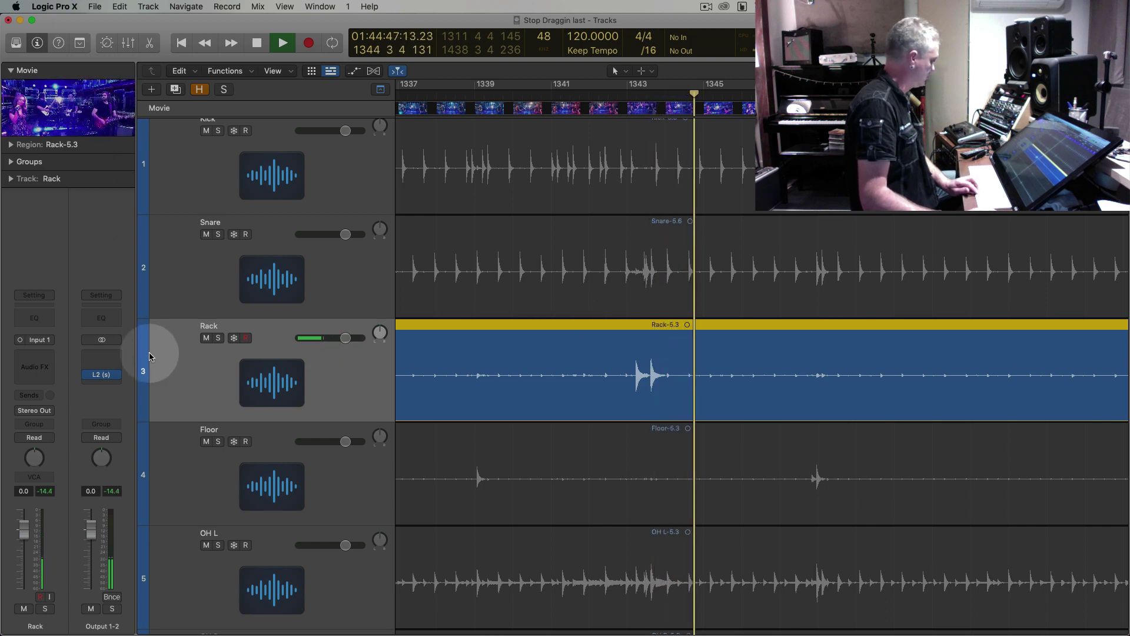
key(space)
Insert a mono Inf EQ on the Rack channel and play the track to check its spectrum
click(36, 353)
mouse_move(35, 388)
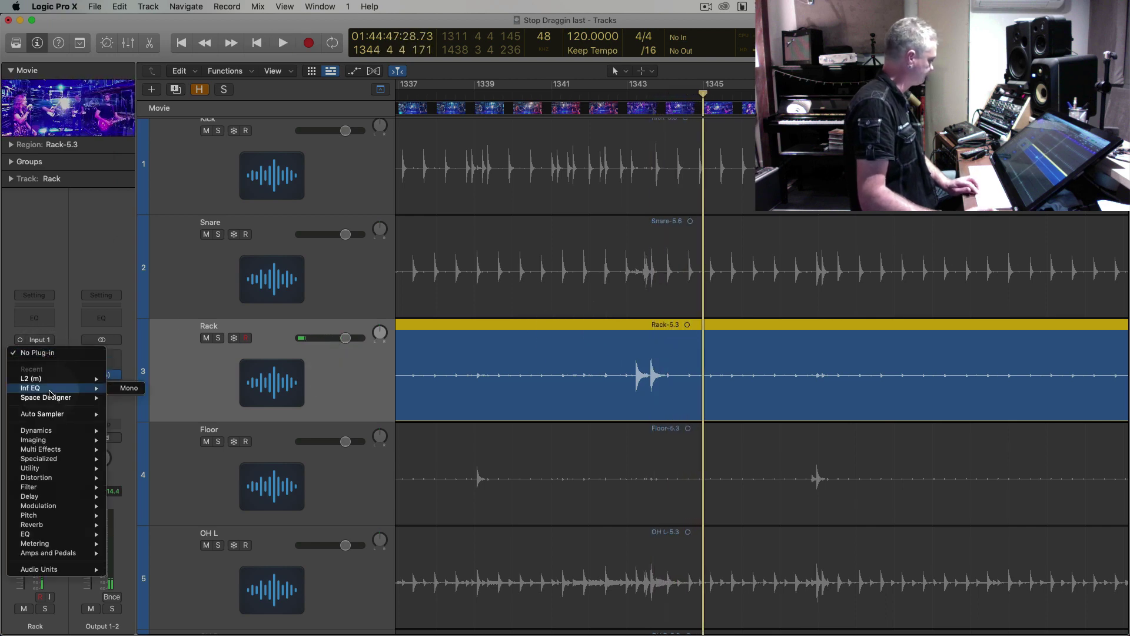
click(133, 388)
key(space)
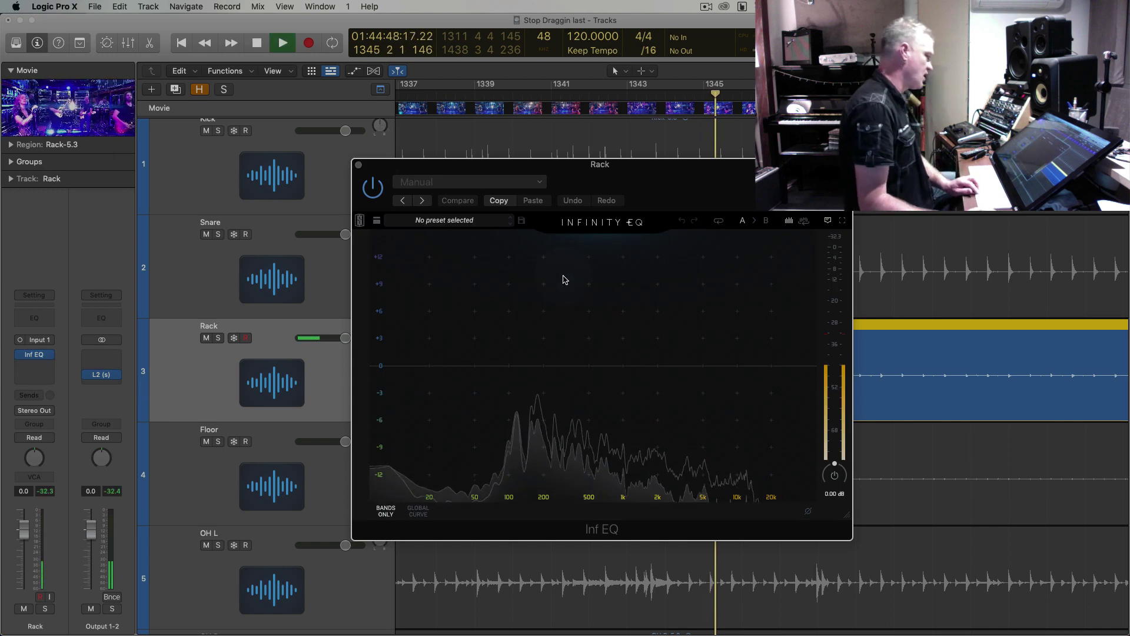
key(super+Right)
key(super+Right)
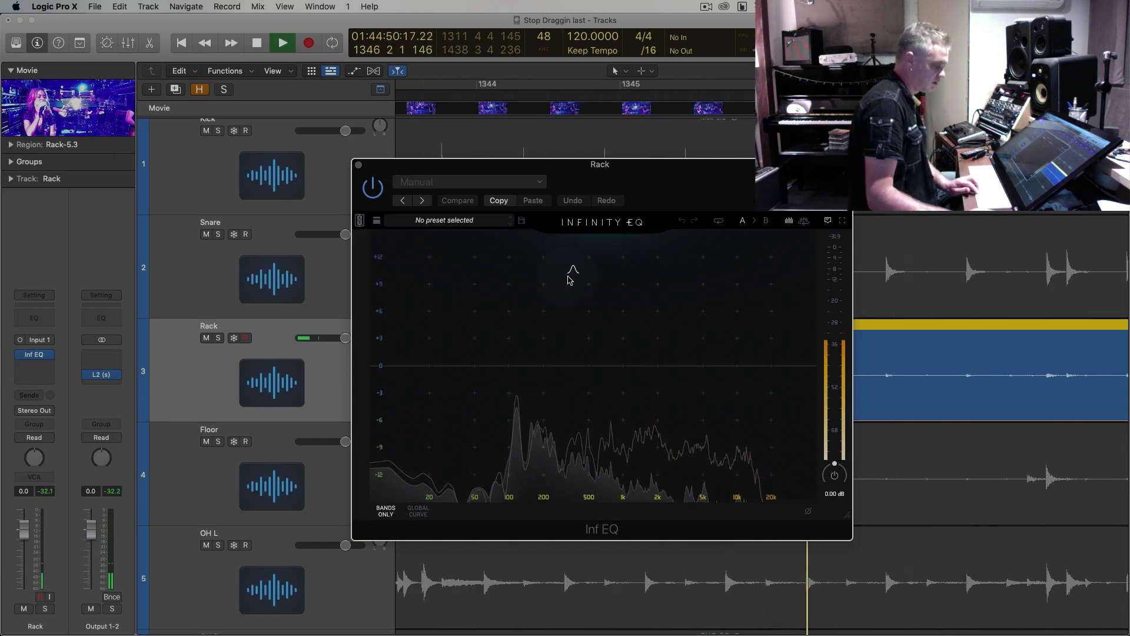
key(space)
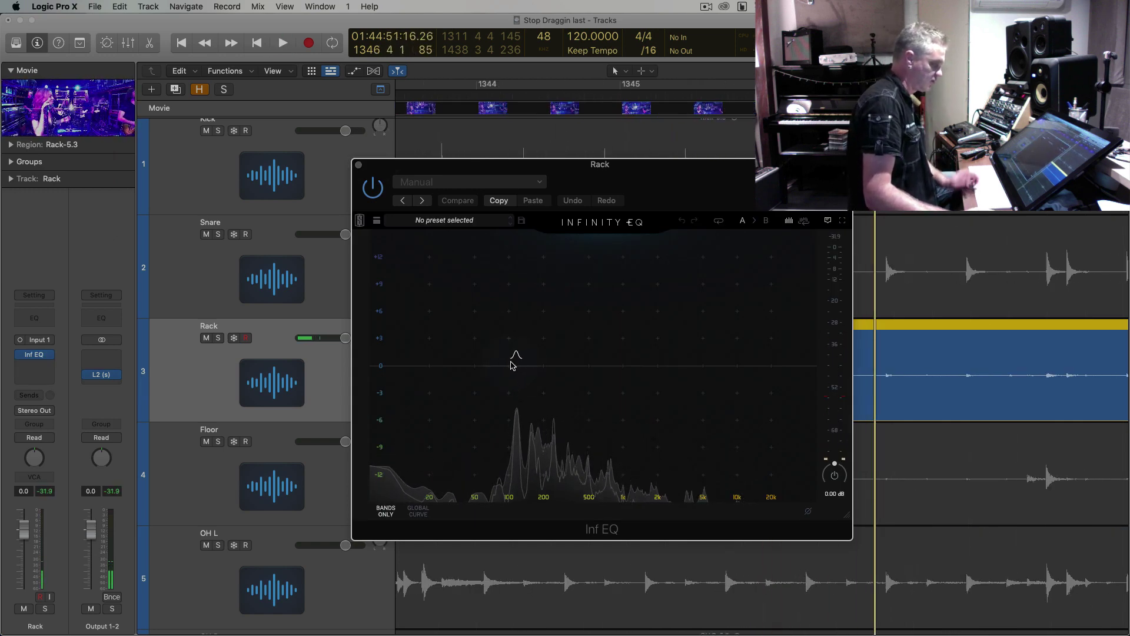
Add a narrow cut of about 5.12 dB at 116 Hz to the rack's Inf EQ, checking it in playback
click(511, 364)
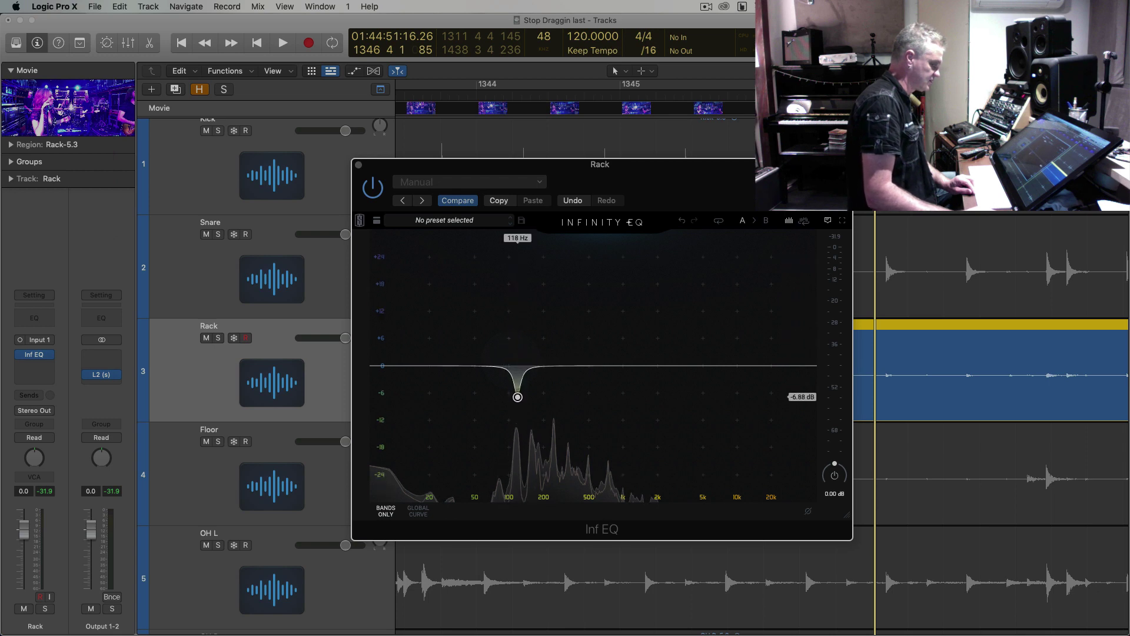
mouse_move(517, 408)
mouse_down()
mouse_move(515, 275)
mouse_move(517, 412)
mouse_up()
key(space)
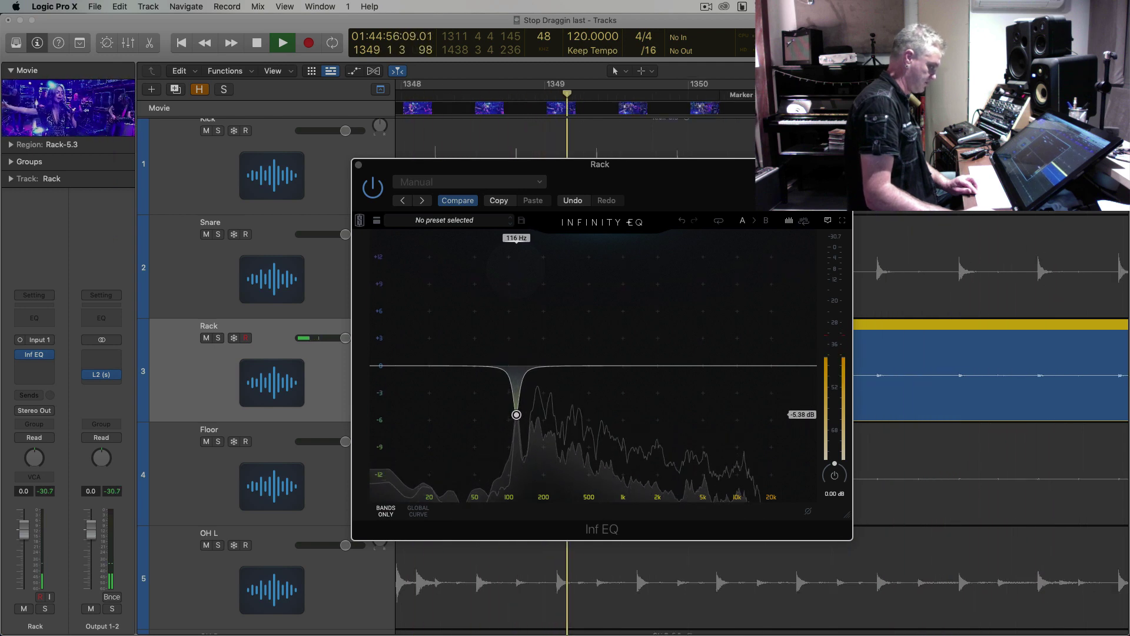
key(super+Left)
key(super+Left)
key(super+Left)
key(space)
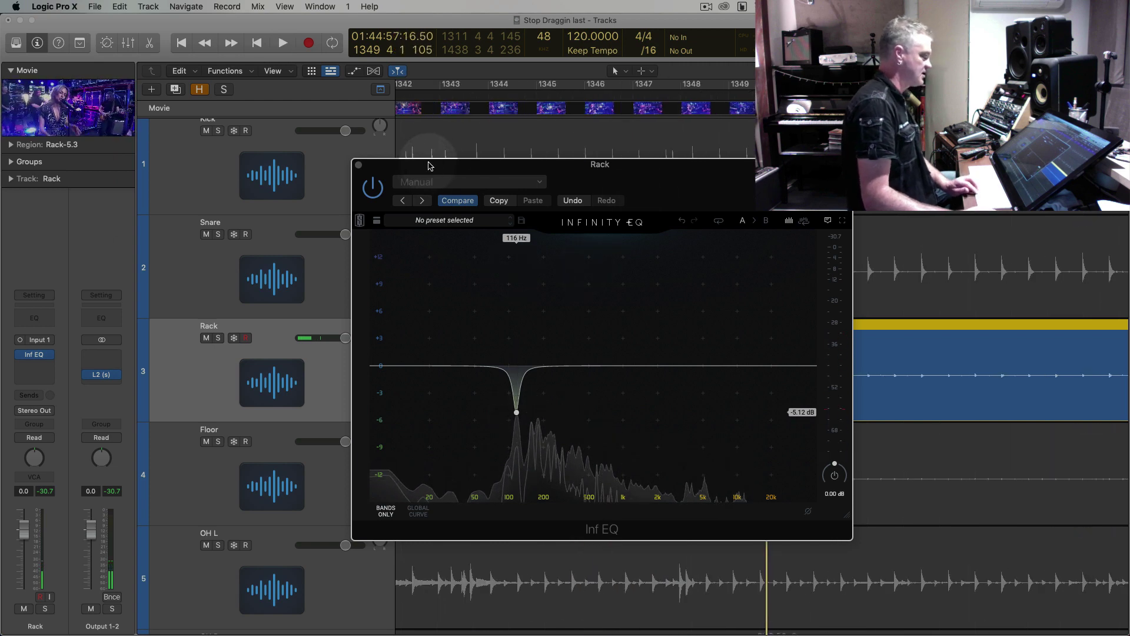
Move the Inf EQ window clear of the tracks and replay the Rack track from around bar 1348
drag(429, 165, 252, 112)
key(comma)
click(719, 247)
key(comma)
key(comma)
key(space)
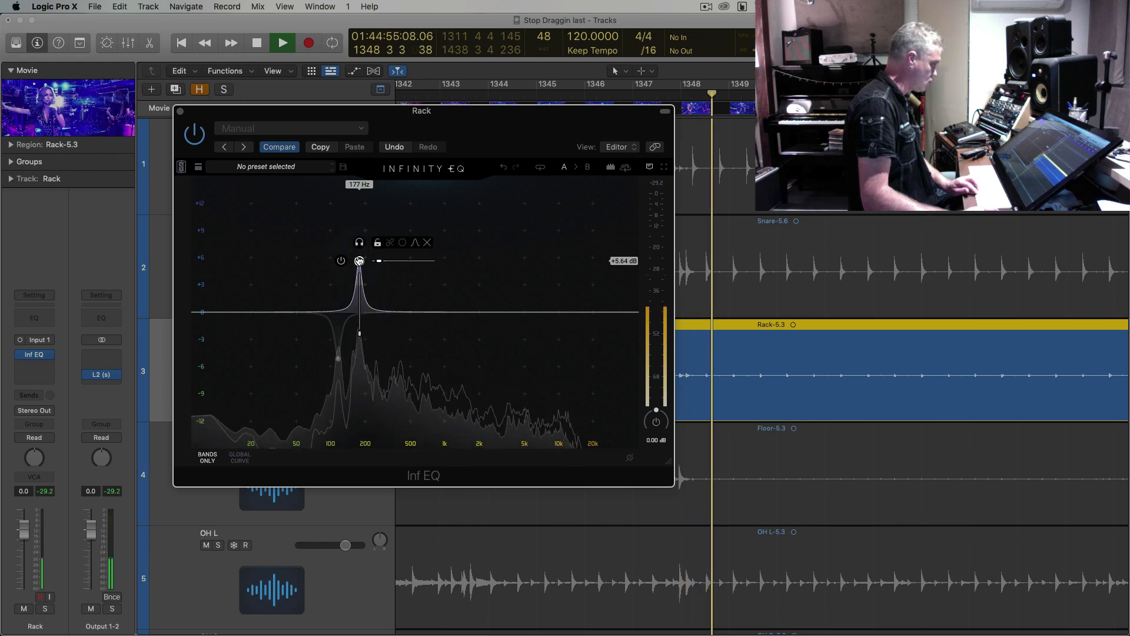
Sweep a second narrow band as a boost, and set it to a cut of about 6.55 dB at 236 Hz
drag(359, 261, 375, 224)
key(space)
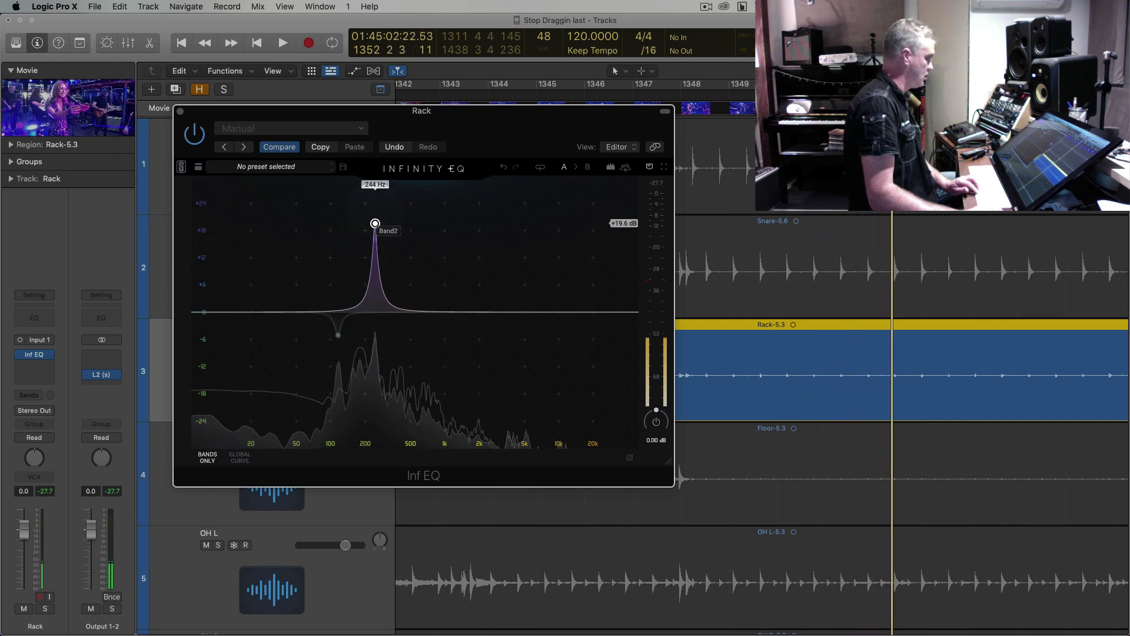
drag(374, 342, 373, 371)
key(space)
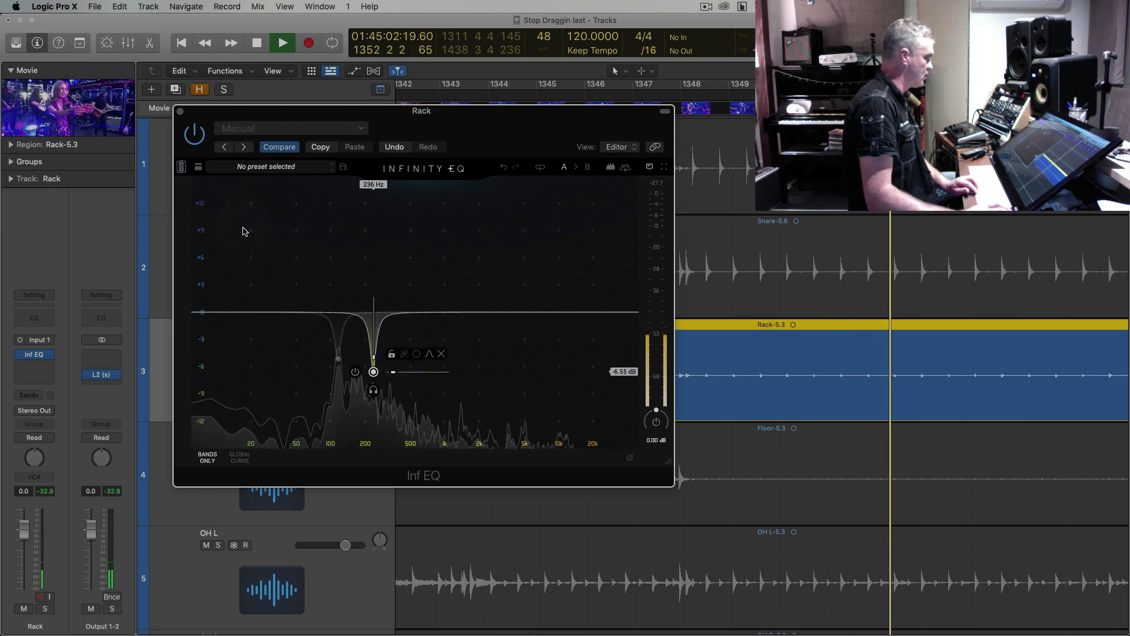
Close the rack's Inf EQ and listen to the equalised tom hits at bar 1343
click(180, 112)
key(space)
key(super+Left)
key(super+Left)
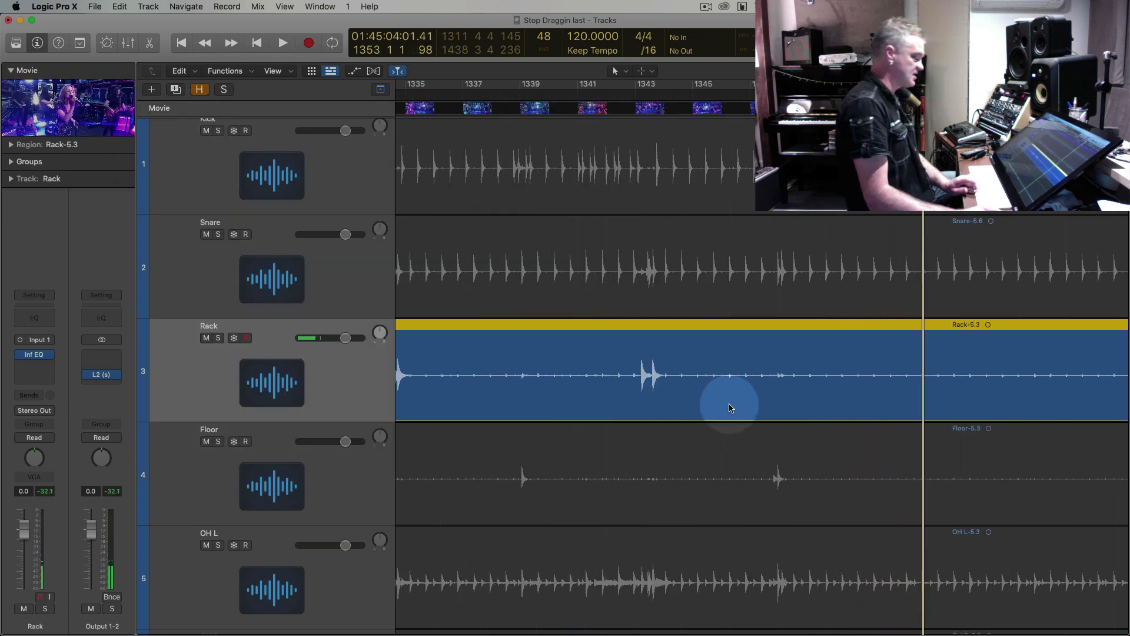
key(space)
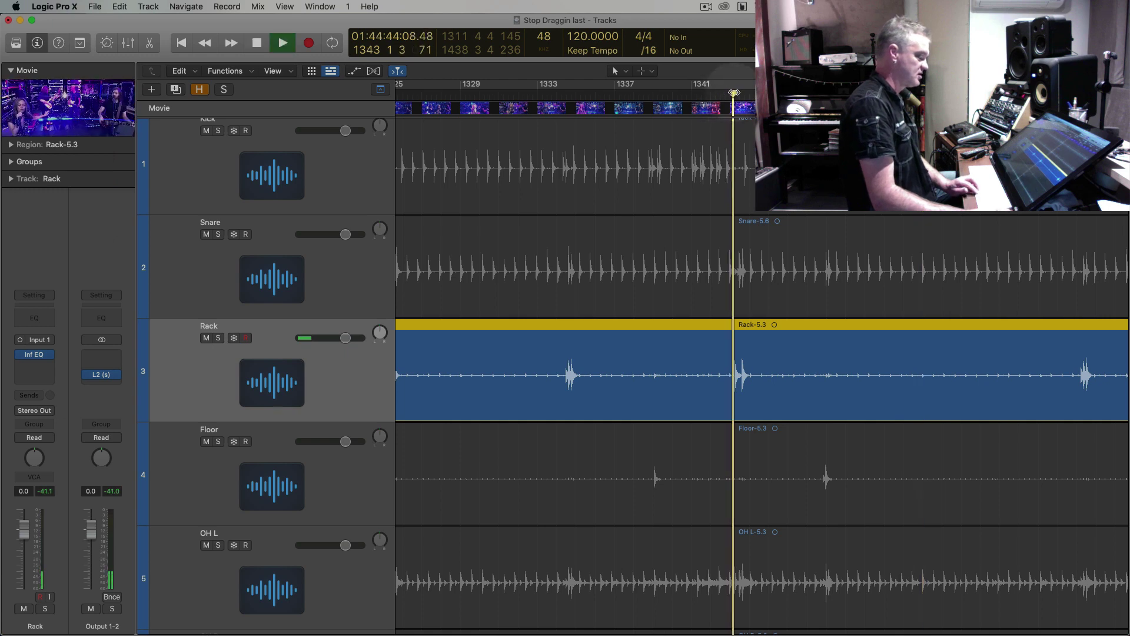
mouse_move(37, 358)
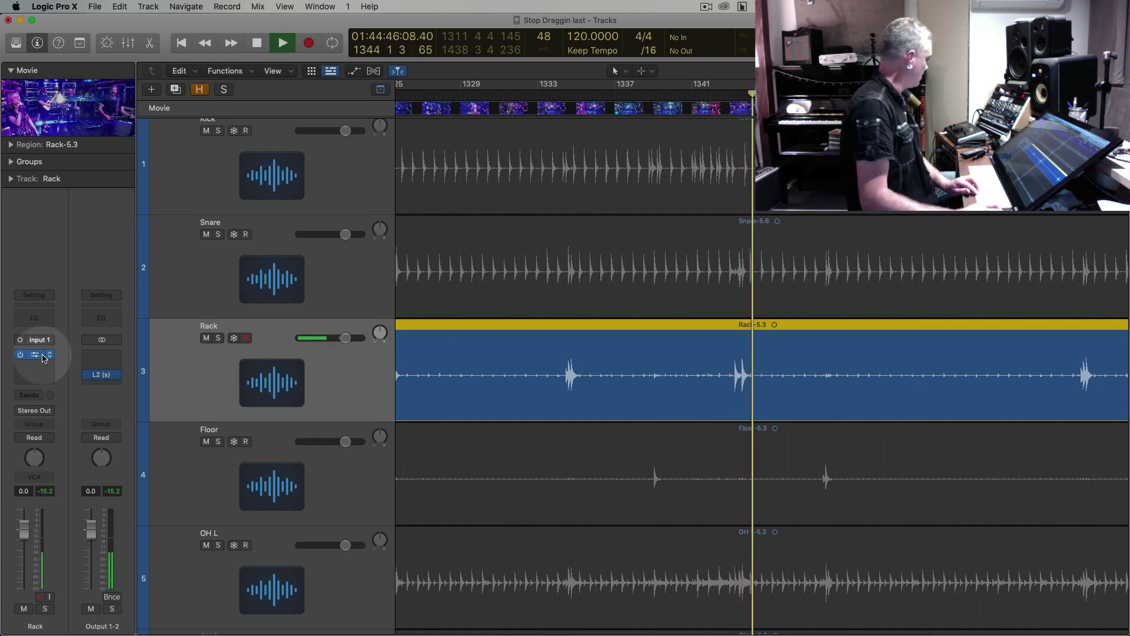
key(space)
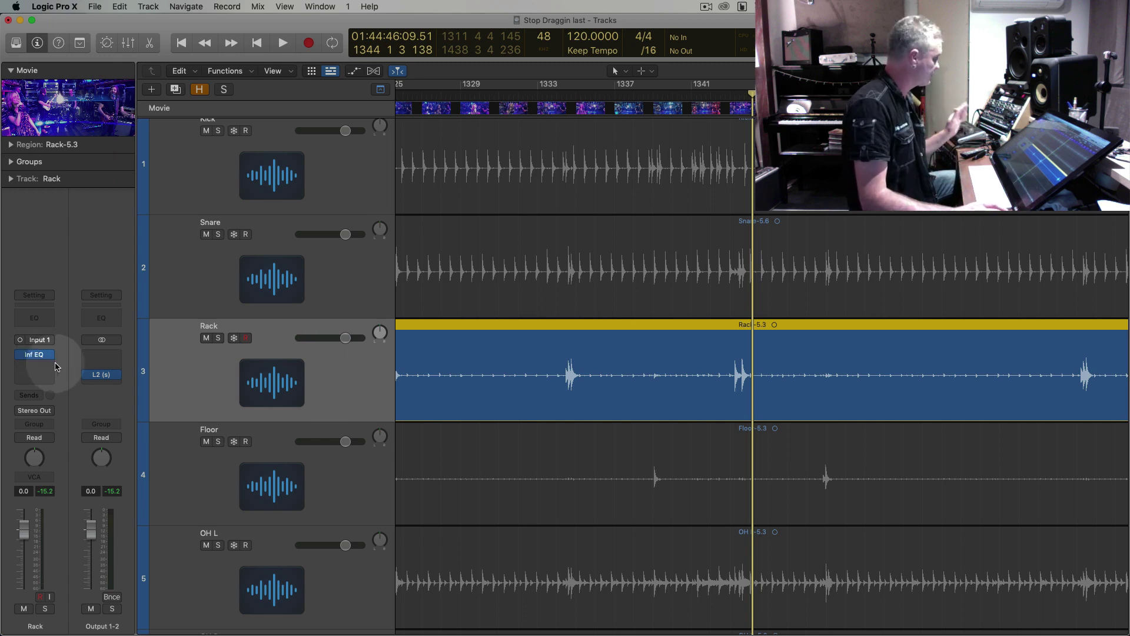
Insert a second mono Inf EQ below the first on the Rack channel and move its window off the arrangement
click(50, 355)
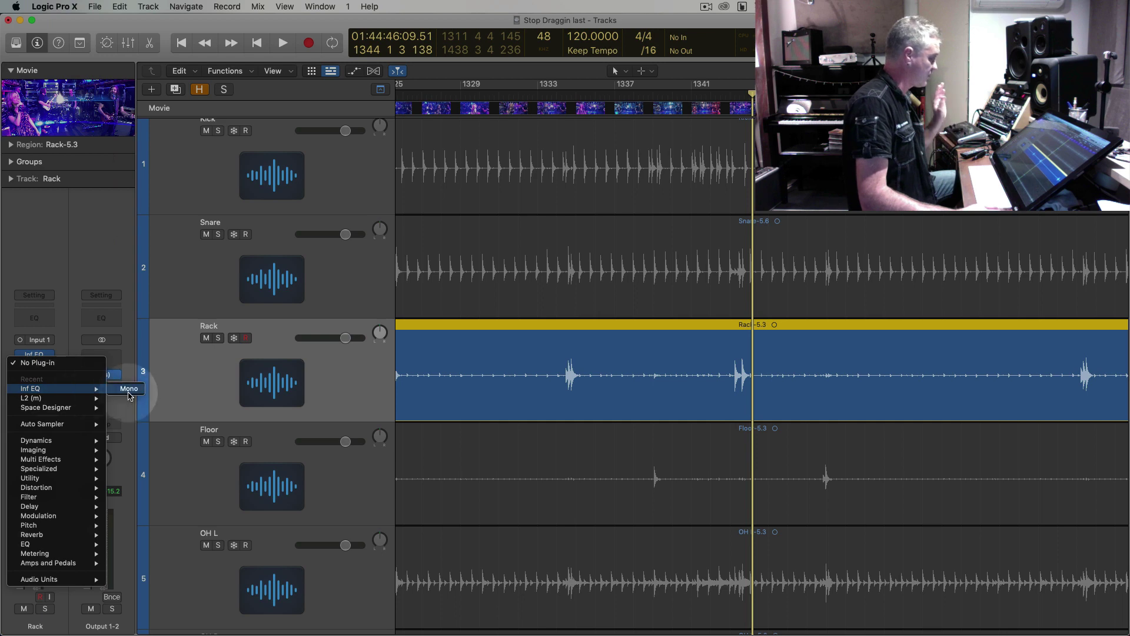
click(129, 393)
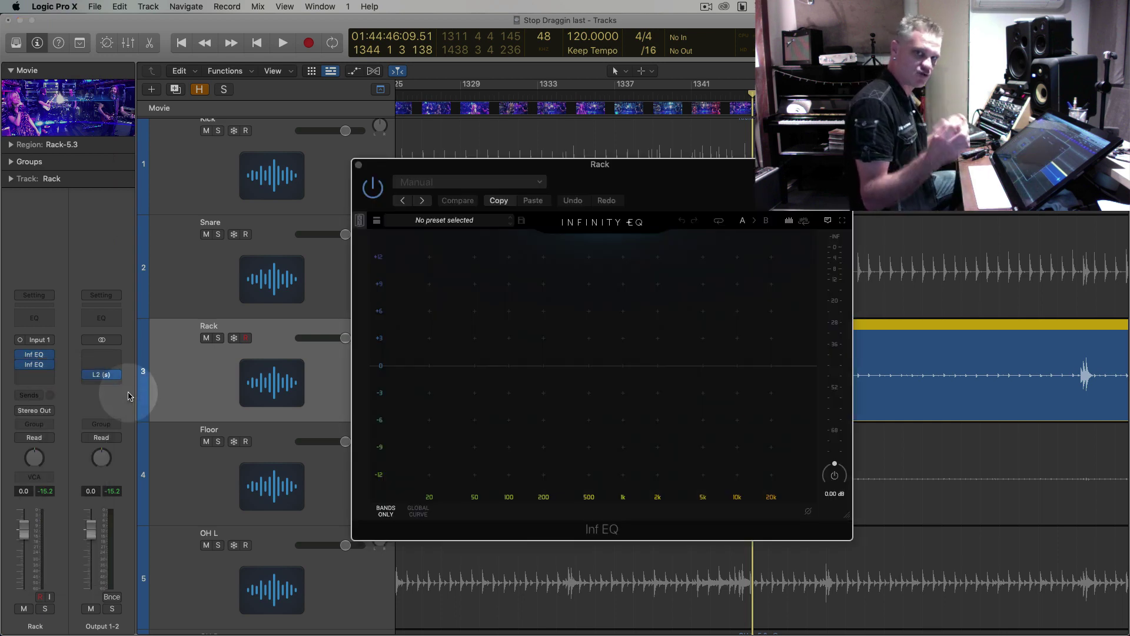
key(space)
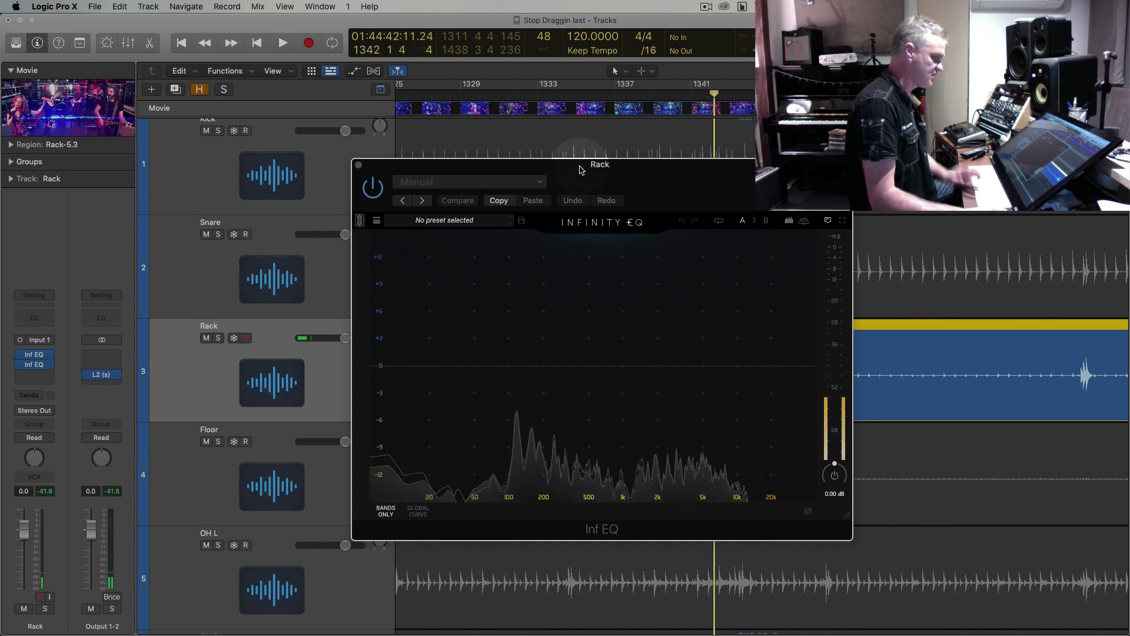
drag(569, 169, 116, 173)
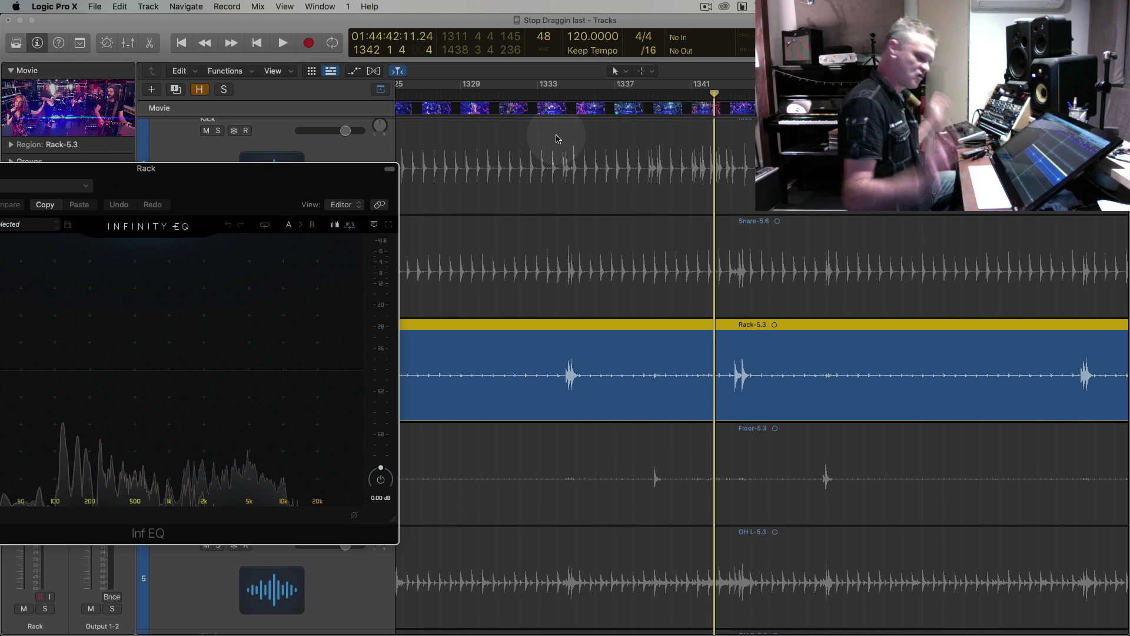
Play the rack tom hits around bars 1334 and 1343 while watching the second Inf EQ's spectrum
double_click(689, 95)
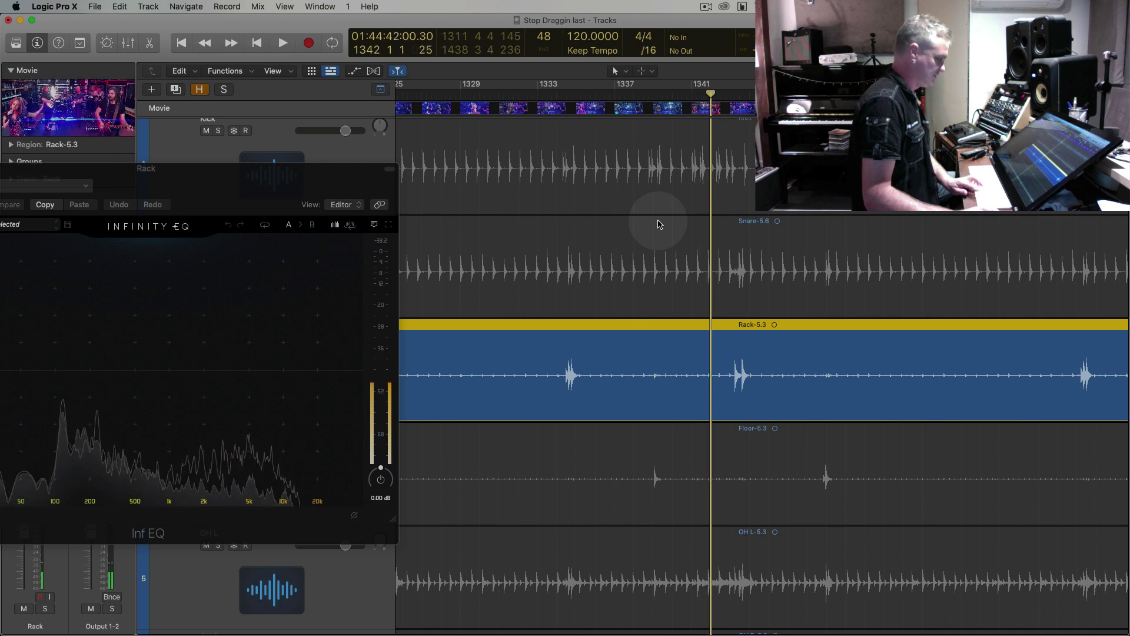
click(556, 96)
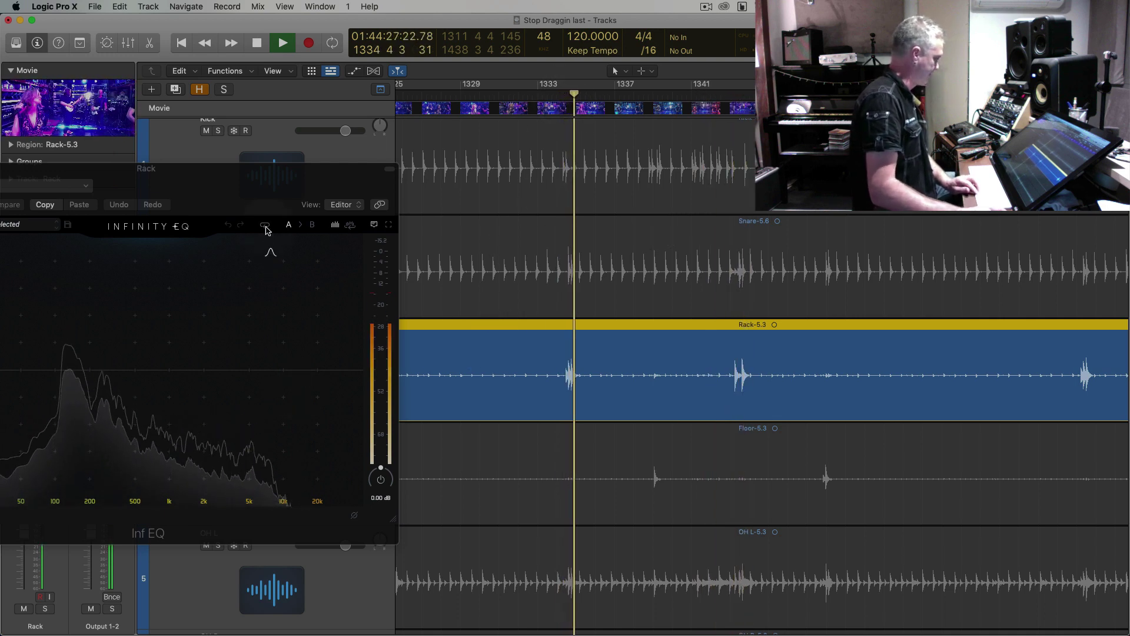
click(733, 99)
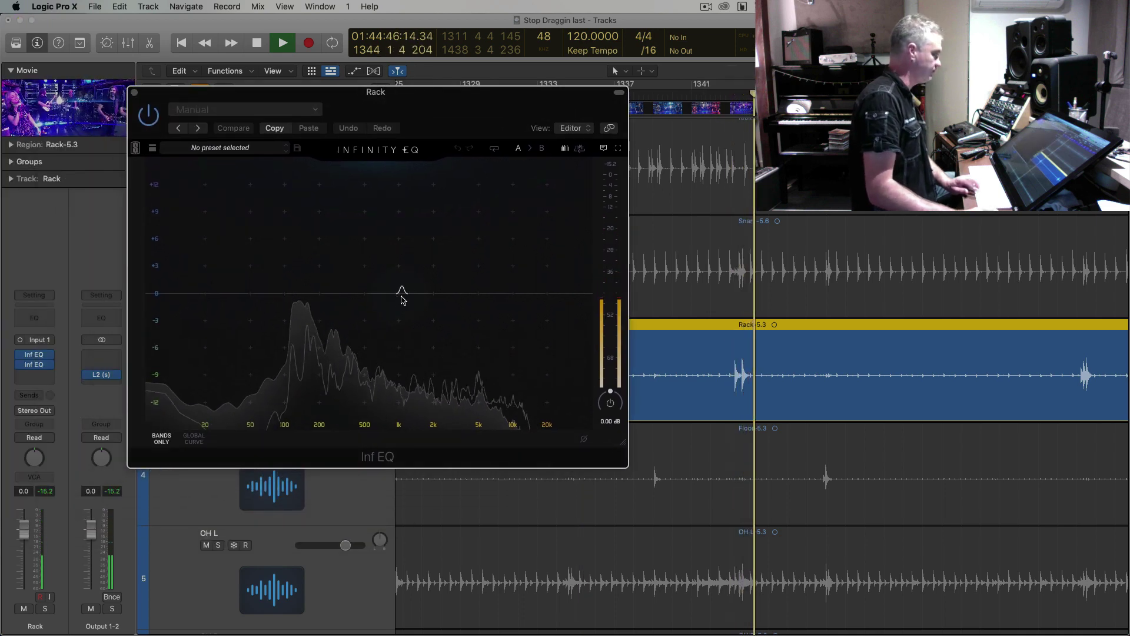
Add a bell boost of about 2.08 dB at 6.03 kHz and a high shelf of about 2.53 dB at 10.9 kHz
click(402, 297)
drag(401, 295, 488, 275)
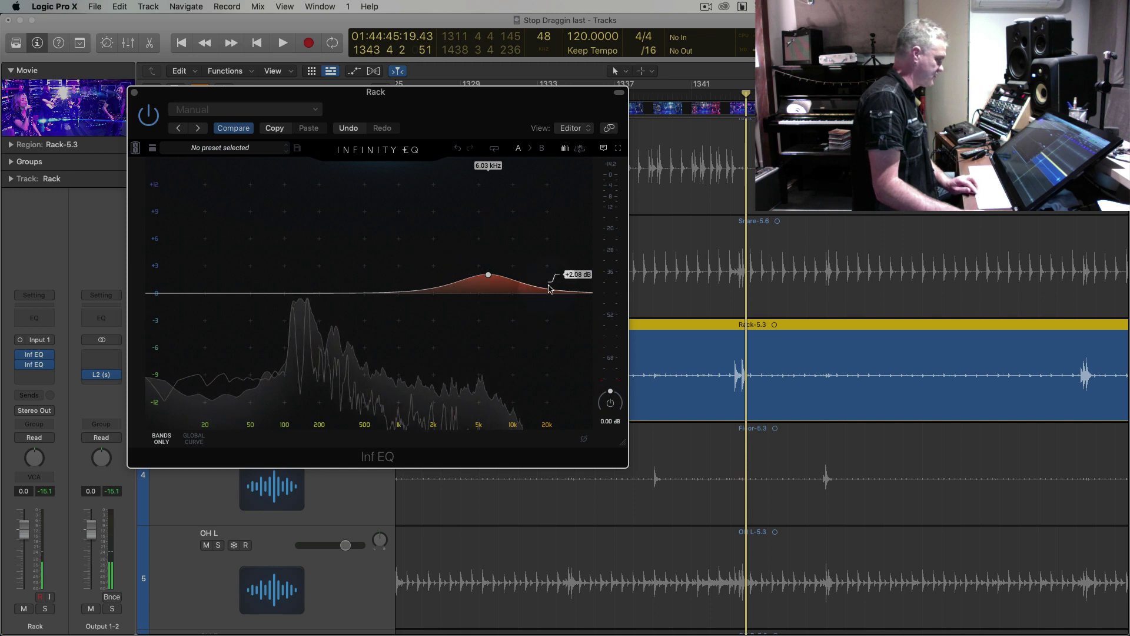
drag(549, 288, 518, 273)
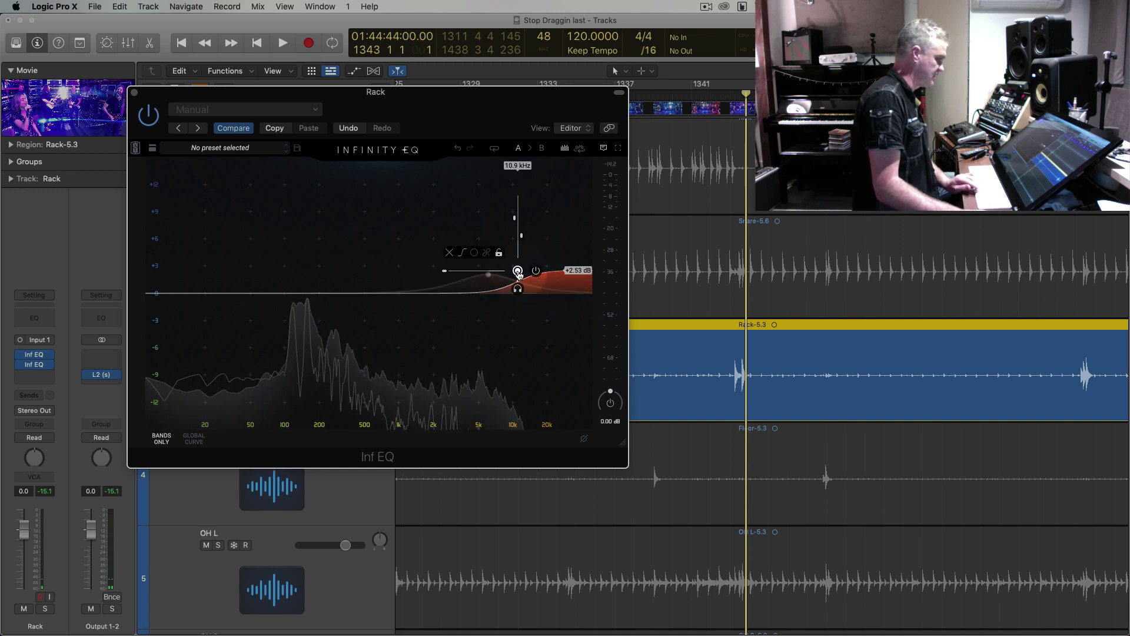
key(space)
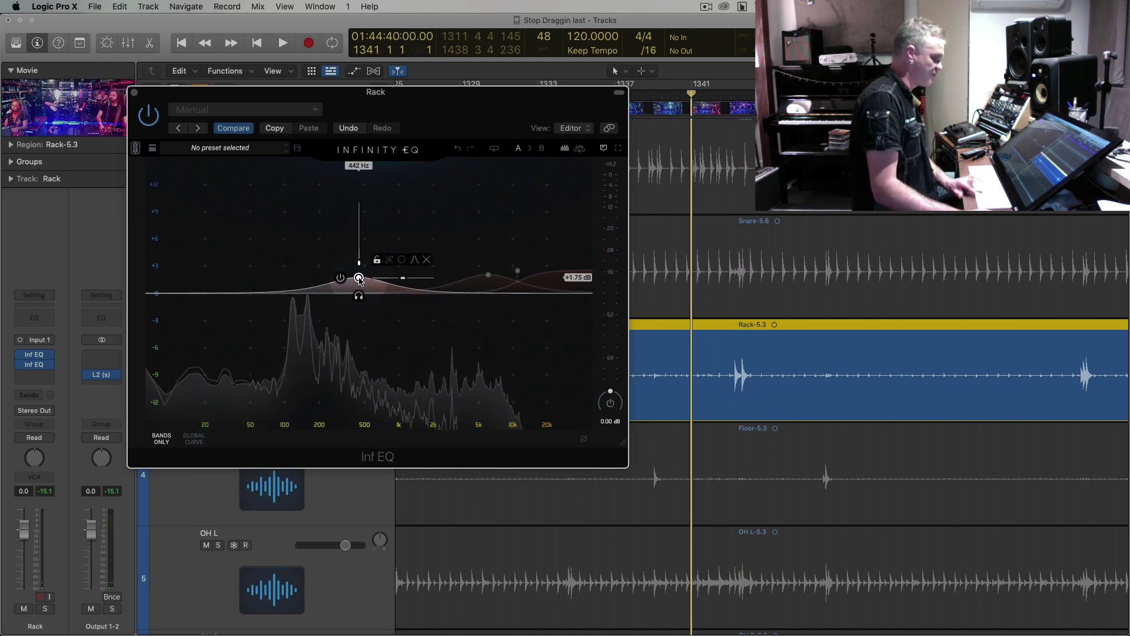
Set the wide midrange band to a cut of about 2.53 dB at 357 Hz while replaying the rack hits
key(space)
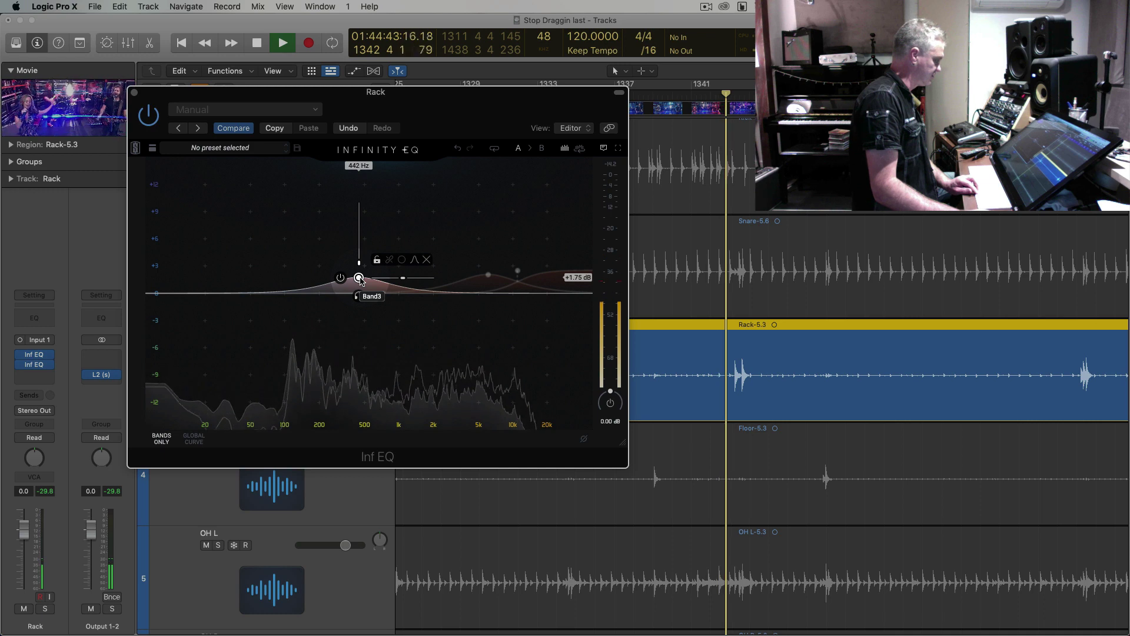
mouse_move(359, 249)
mouse_down()
mouse_move(348, 217)
mouse_move(348, 253)
mouse_up()
drag(348, 304, 347, 307)
key(space)
key(space)
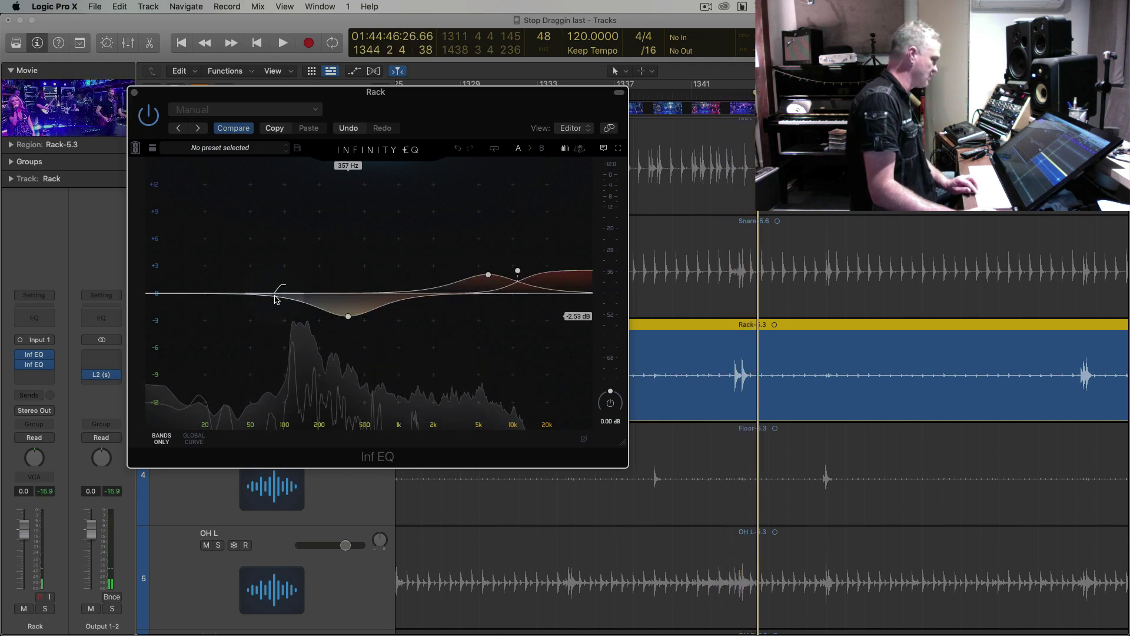
key(space)
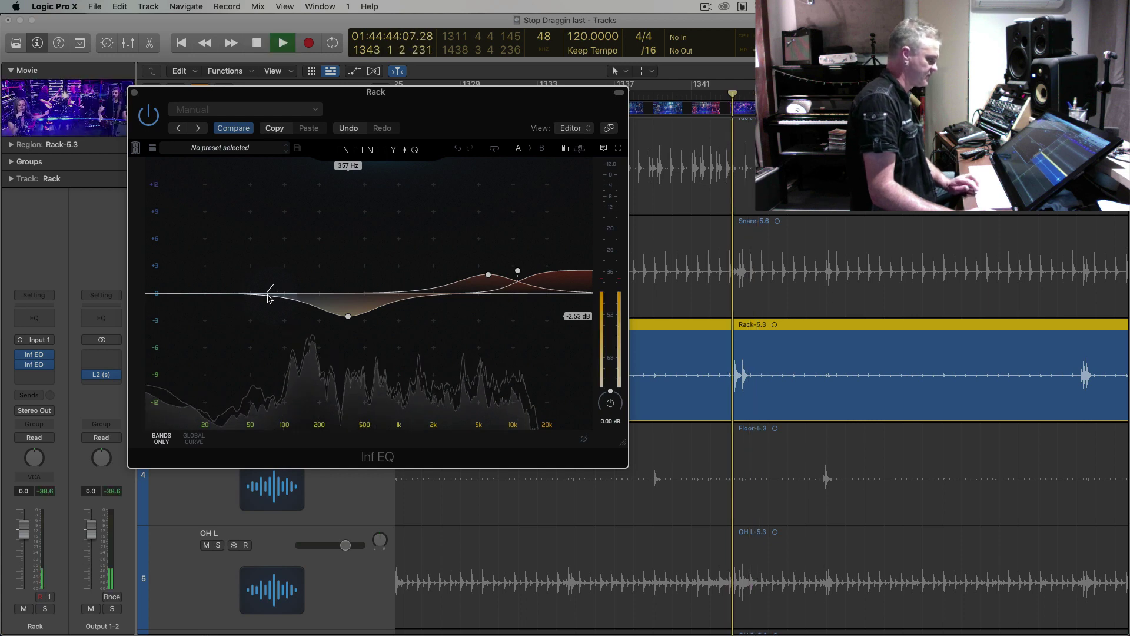
Narrow the midrange cut, set it to about 1.69 dB at 397 Hz, check it in playback, and close the plug-in
mouse_move(369, 316)
mouse_move(370, 316)
mouse_down()
mouse_move(372, 250)
mouse_move(350, 247)
mouse_move(352, 311)
mouse_move(379, 309)
mouse_move(353, 308)
mouse_up()
key(comma)
key(comma)
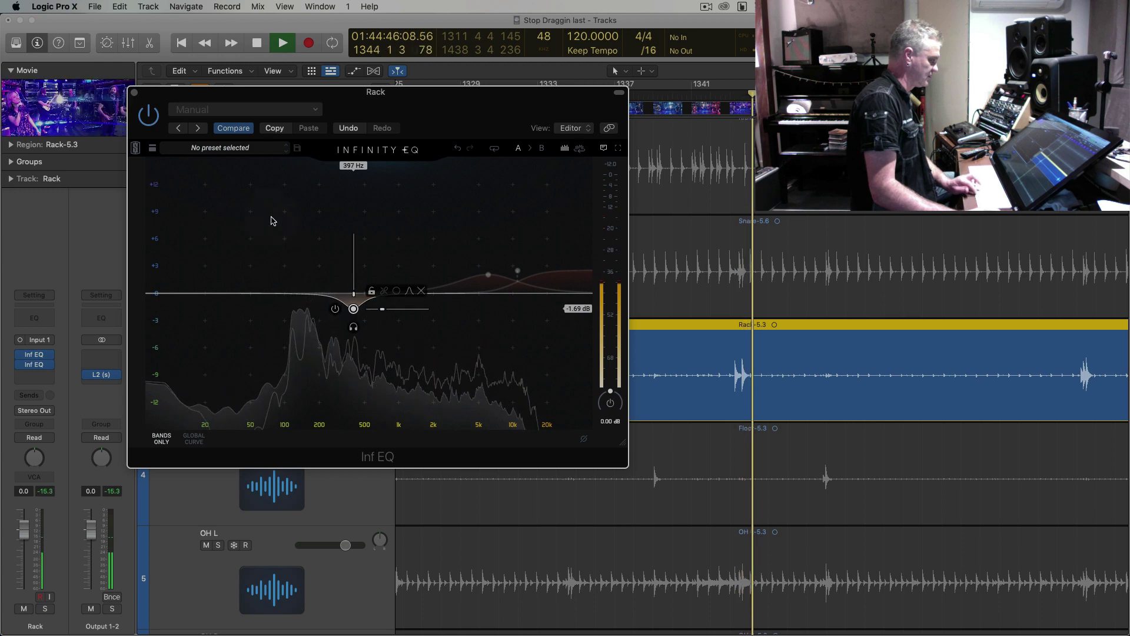
key(space)
click(134, 94)
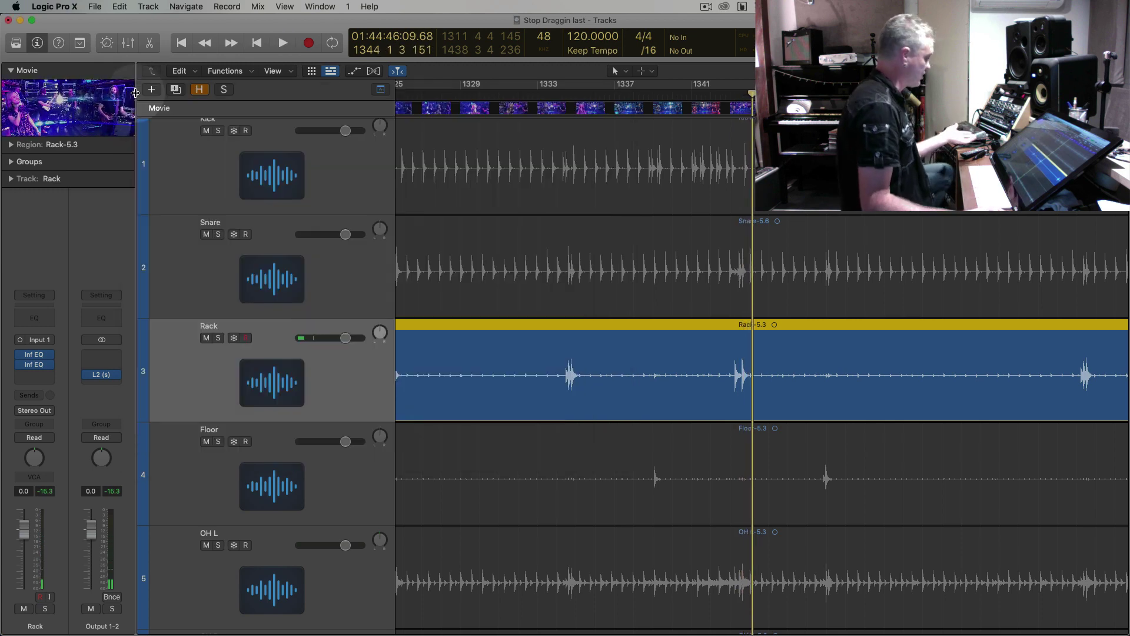
Open the band video in its own floating window and move the playhead back to bar 1342
click(116, 102)
key(comma)
key(comma)
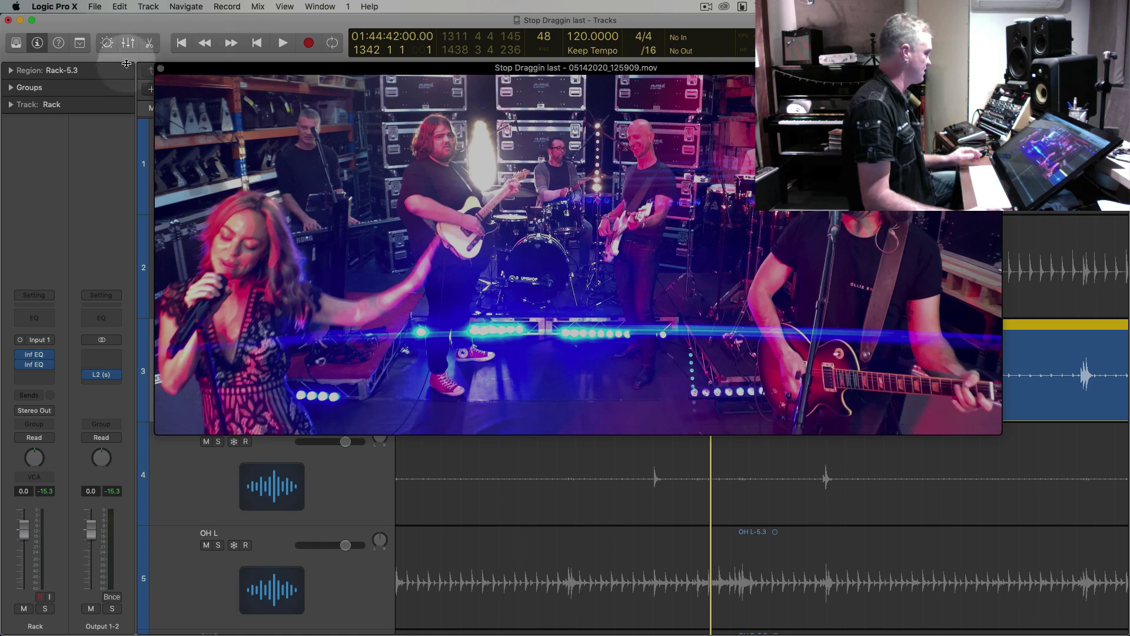
Close the floating video window and select the Floor track with the playhead moved back to bar 1335
click(162, 71)
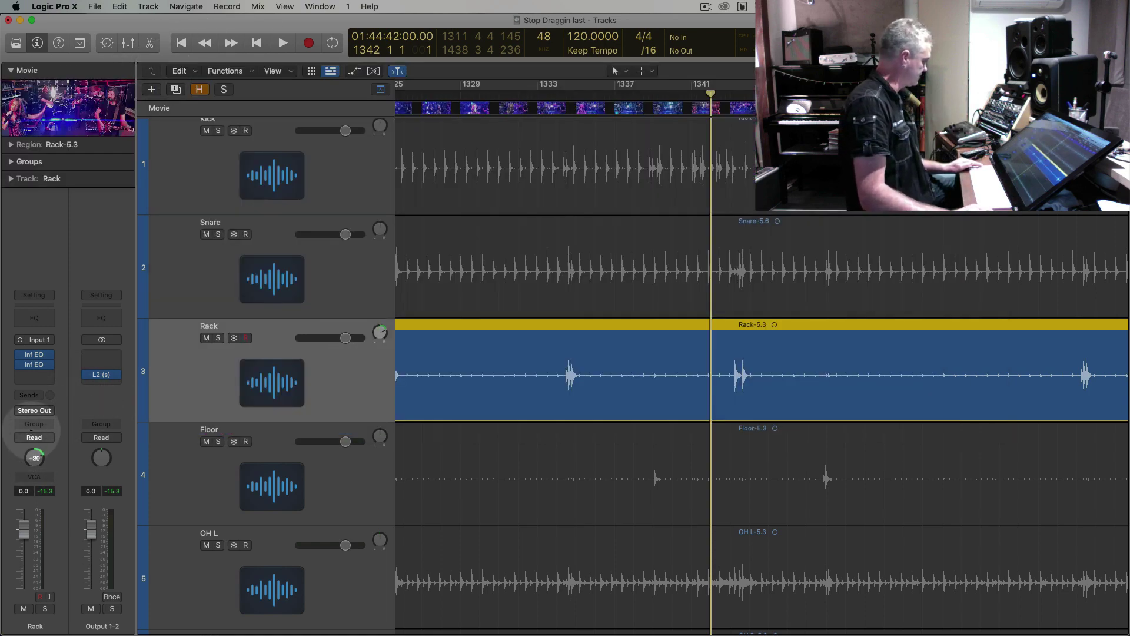
click(273, 450)
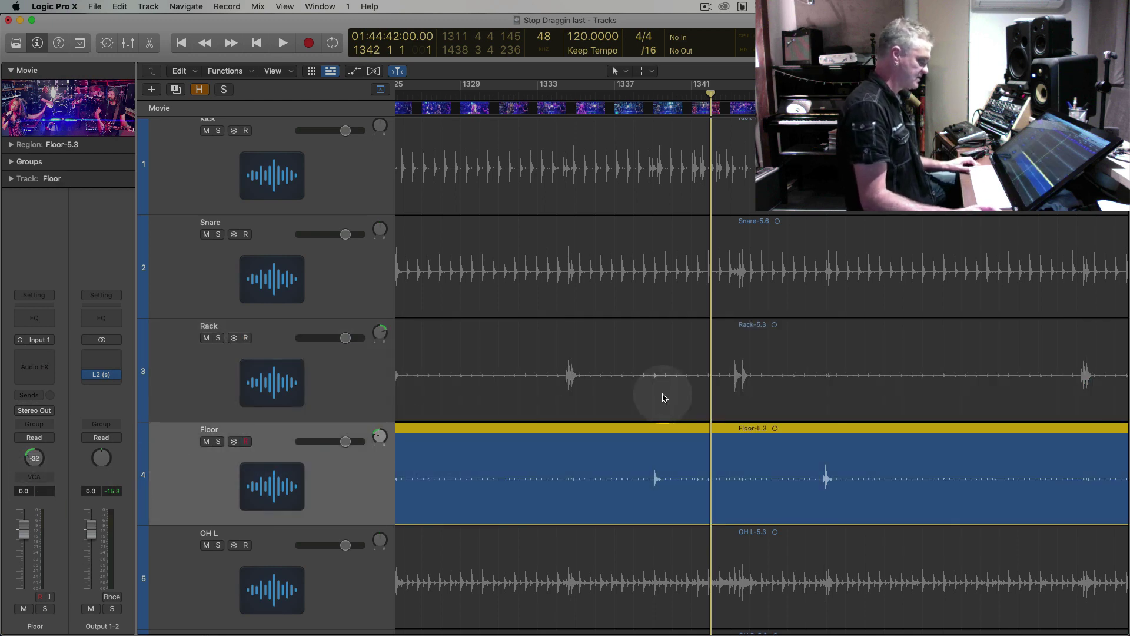
key(comma)
key(comma)
key(comma)
key(comma)
key(comma)
key(comma)
key(comma)
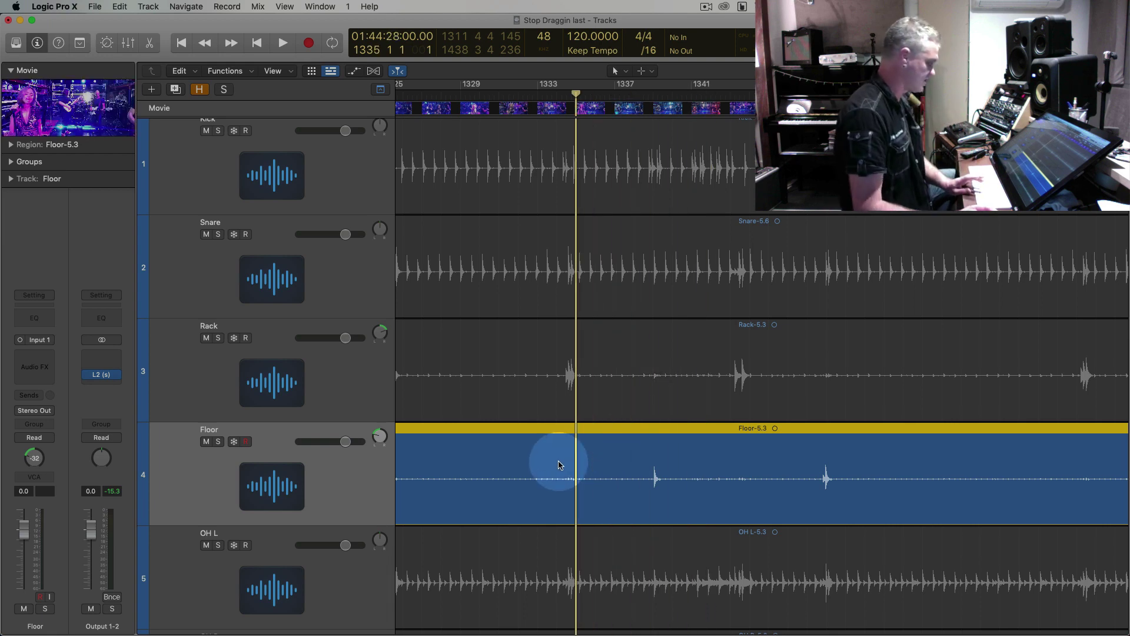
Play the Floor track from bar 1335 through its tom hit near bar 1338, with its waveform enlarged
key(space)
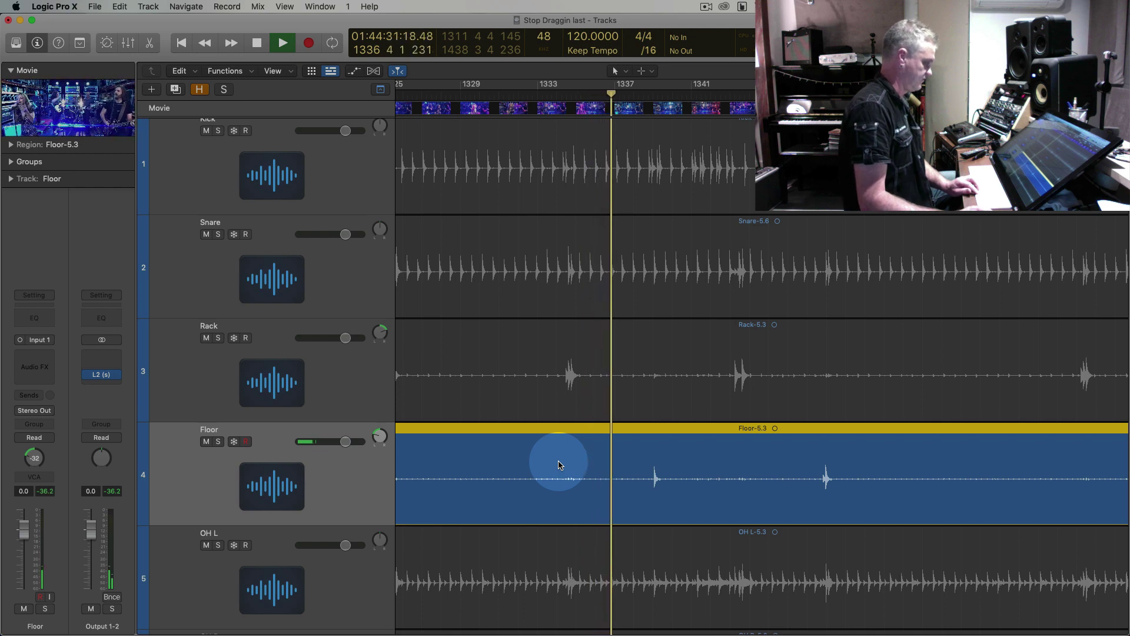
key(period)
key(comma)
key(space)
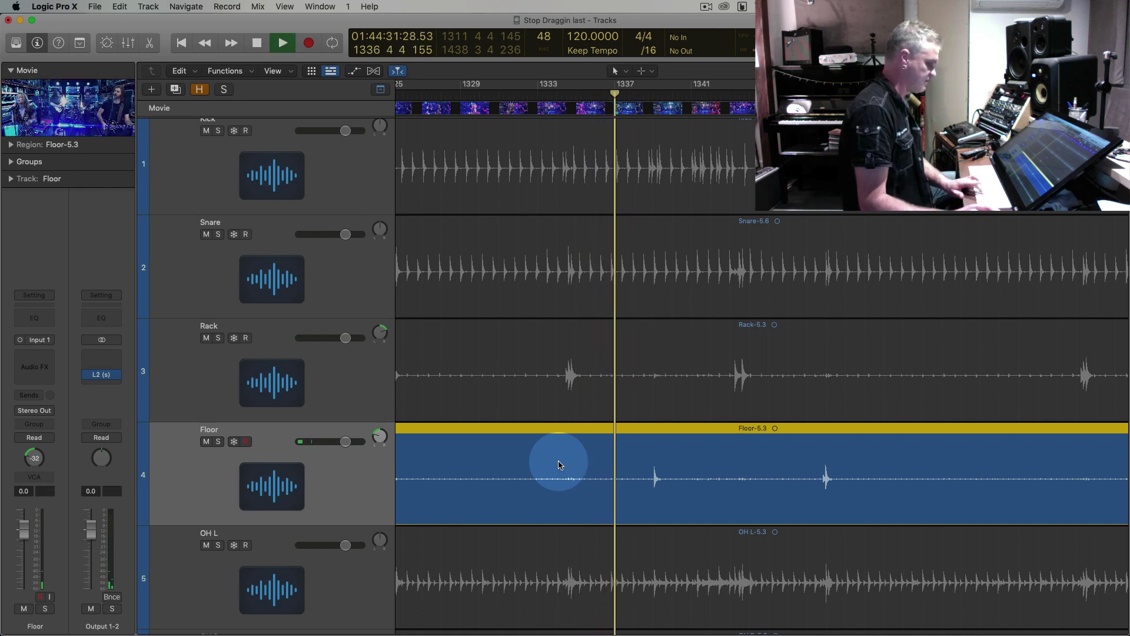
key(super+Right)
key(super+Right)
key(super+Right)
key(super+Down)
key(super+Down)
key(super+Down)
key(super+Down)
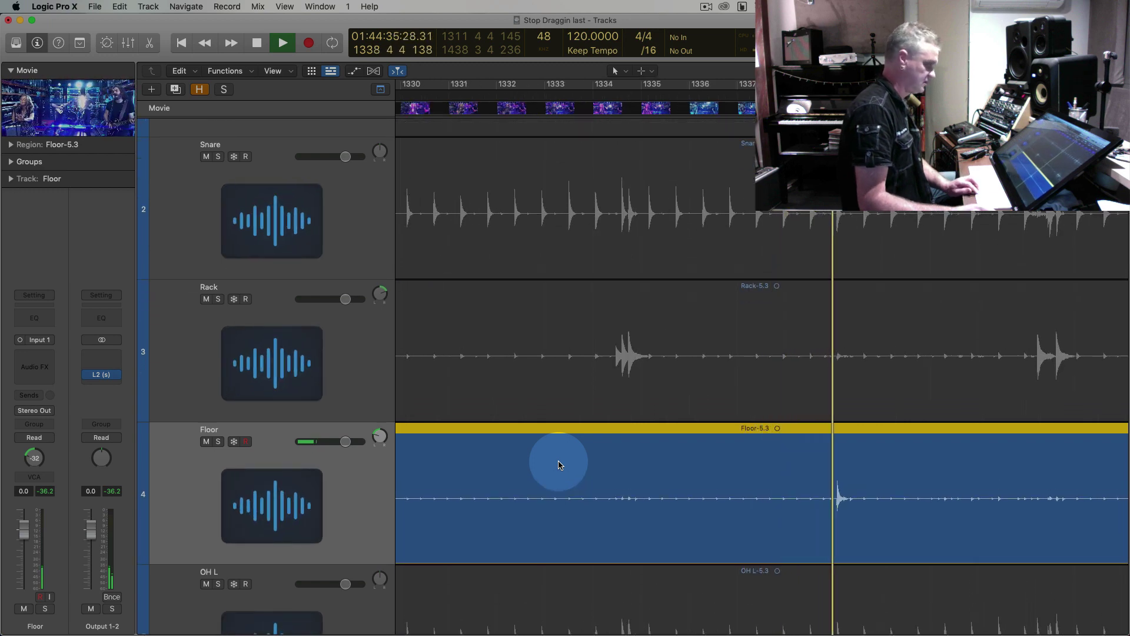
key(super+Left)
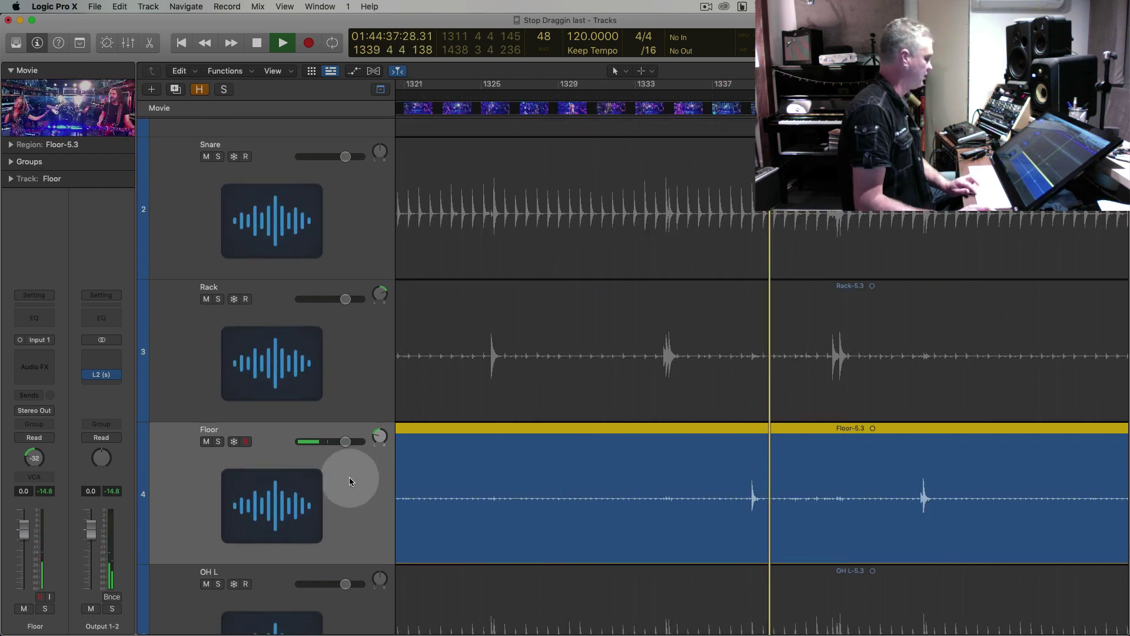
key(space)
Replay the floor tom hit from bar 1338 while watching the band video in its floating window, and close that window
key(super+Left)
key(period)
key(comma)
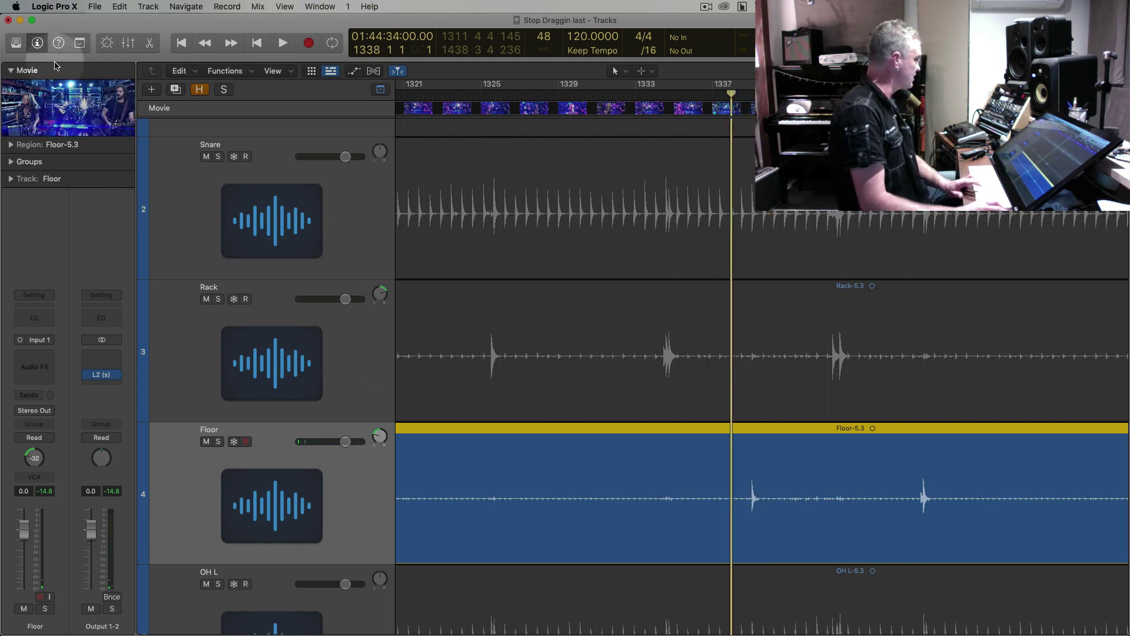
double_click(83, 111)
key(space)
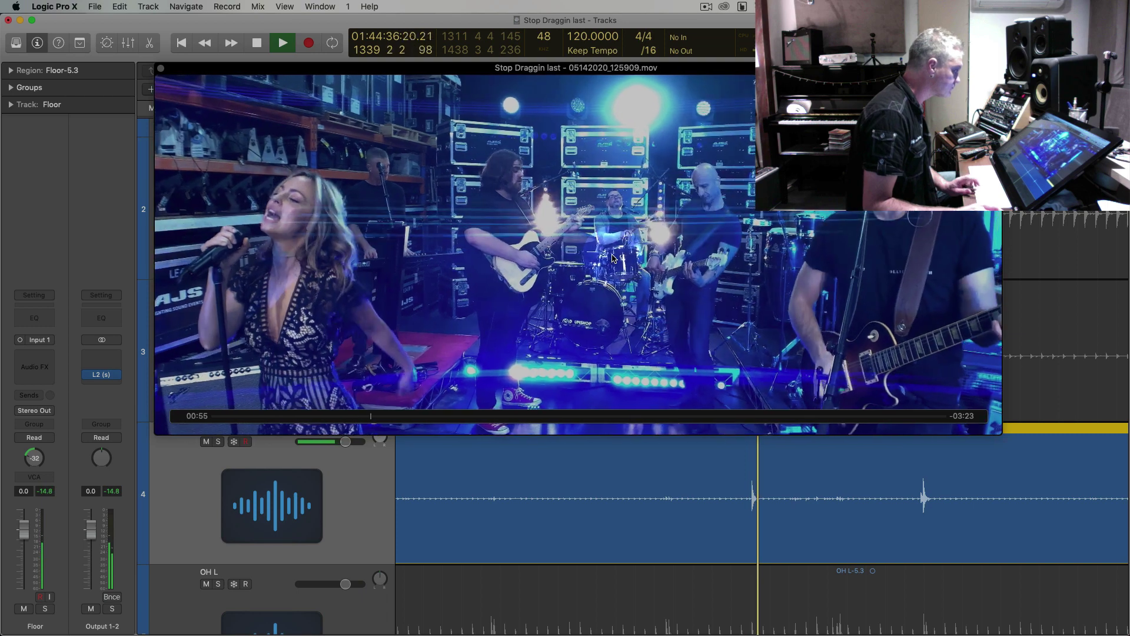
key(space)
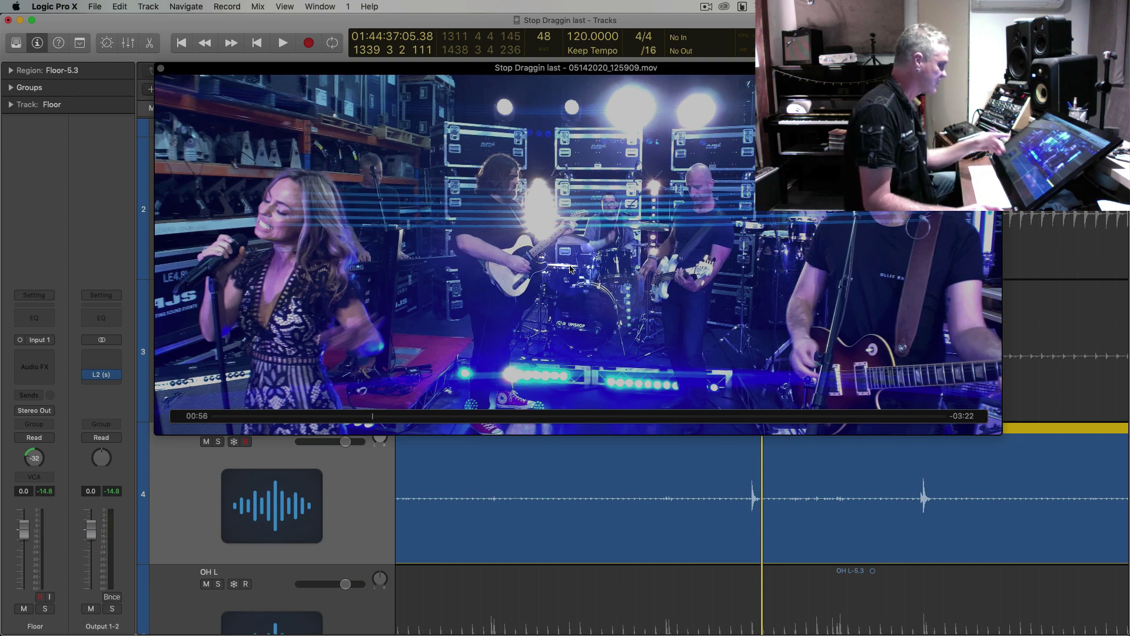
click(161, 69)
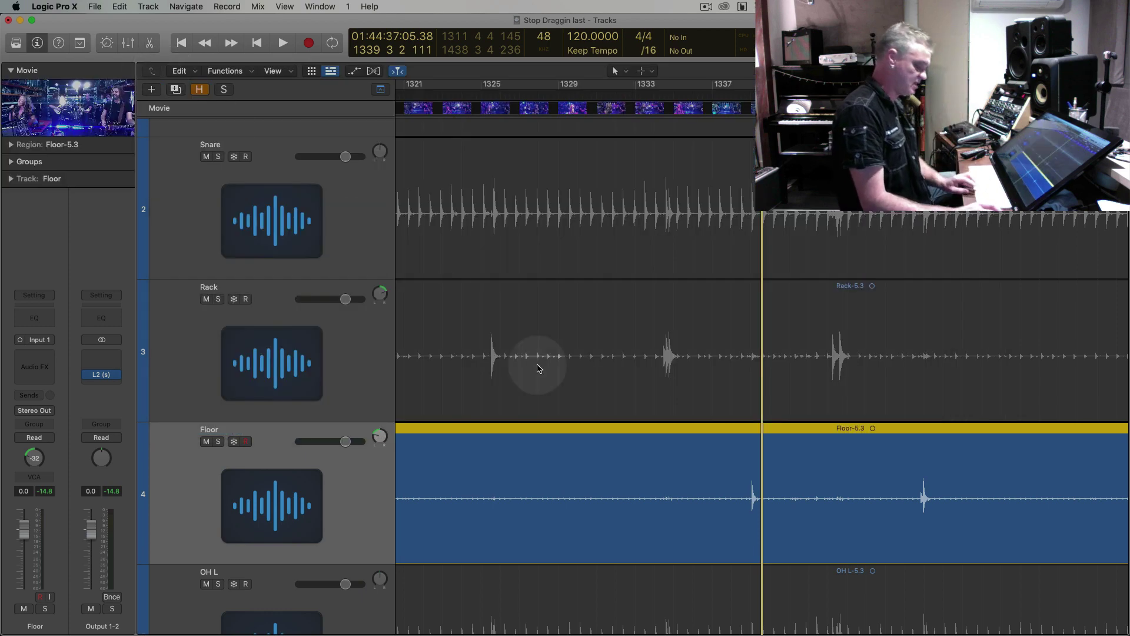
Play the Floor track through its second tom hit near bar 1348
key(space)
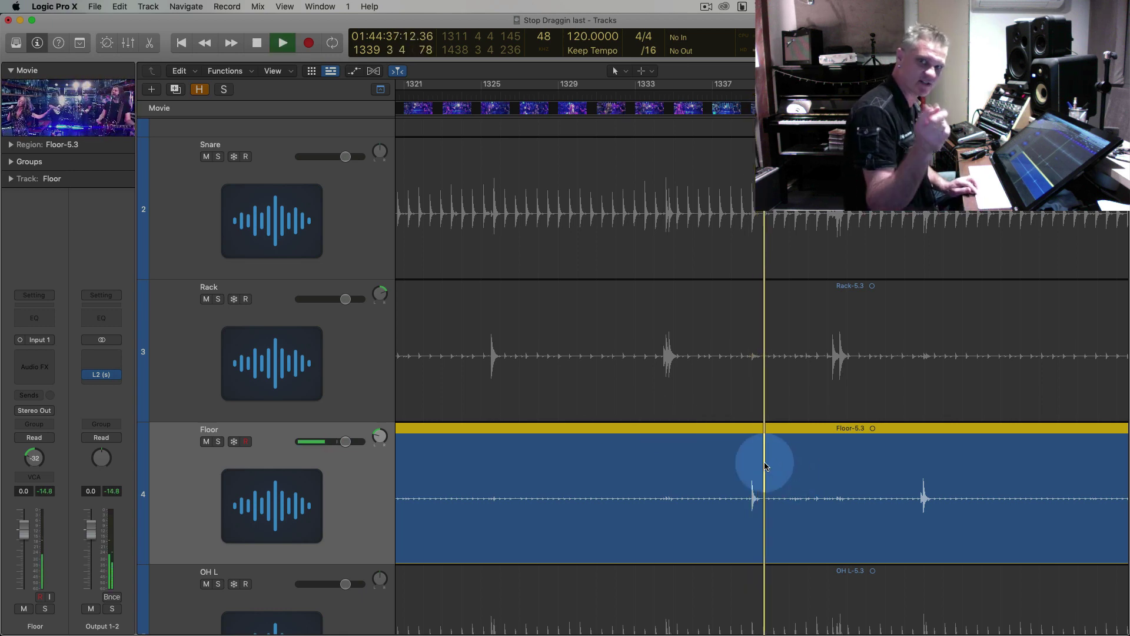
key(space)
key(space)
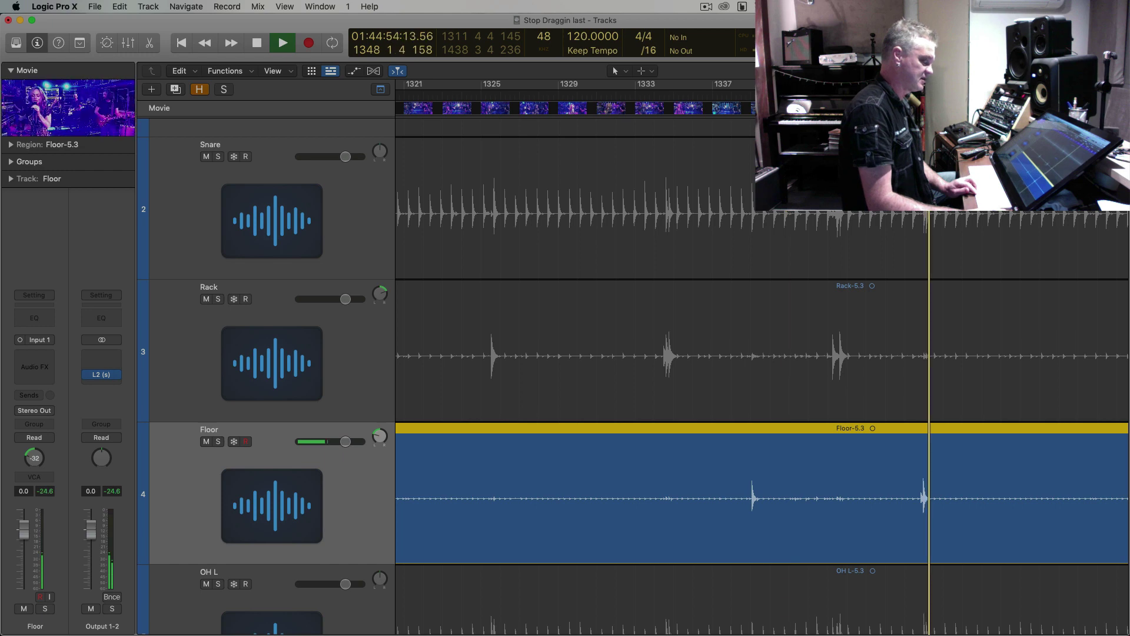
click(429, 443)
key(z)
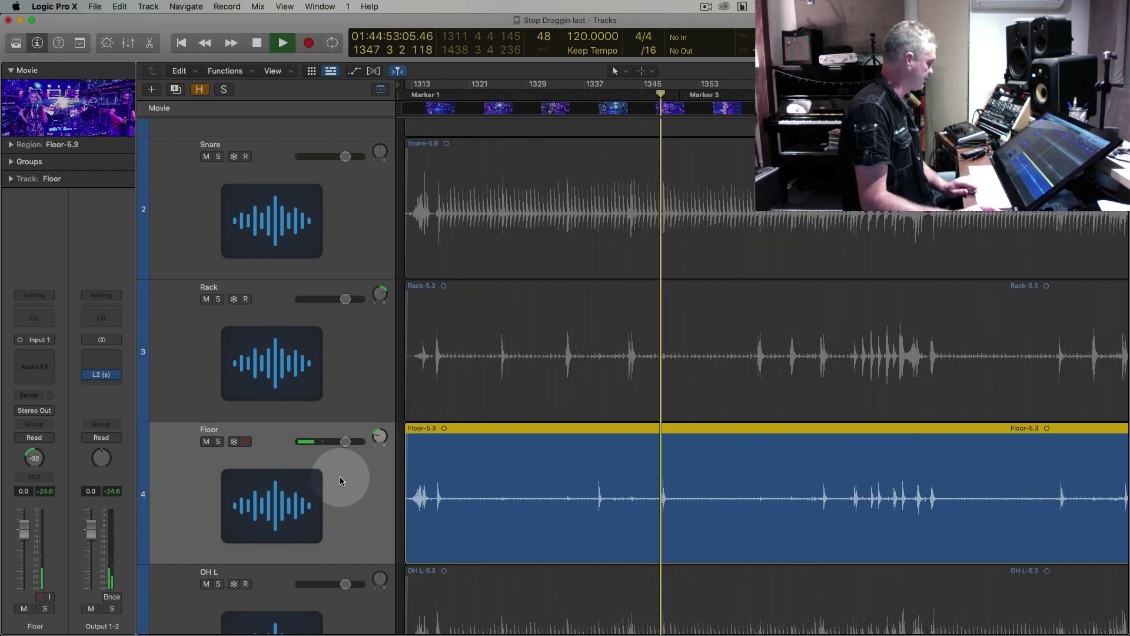
key(space)
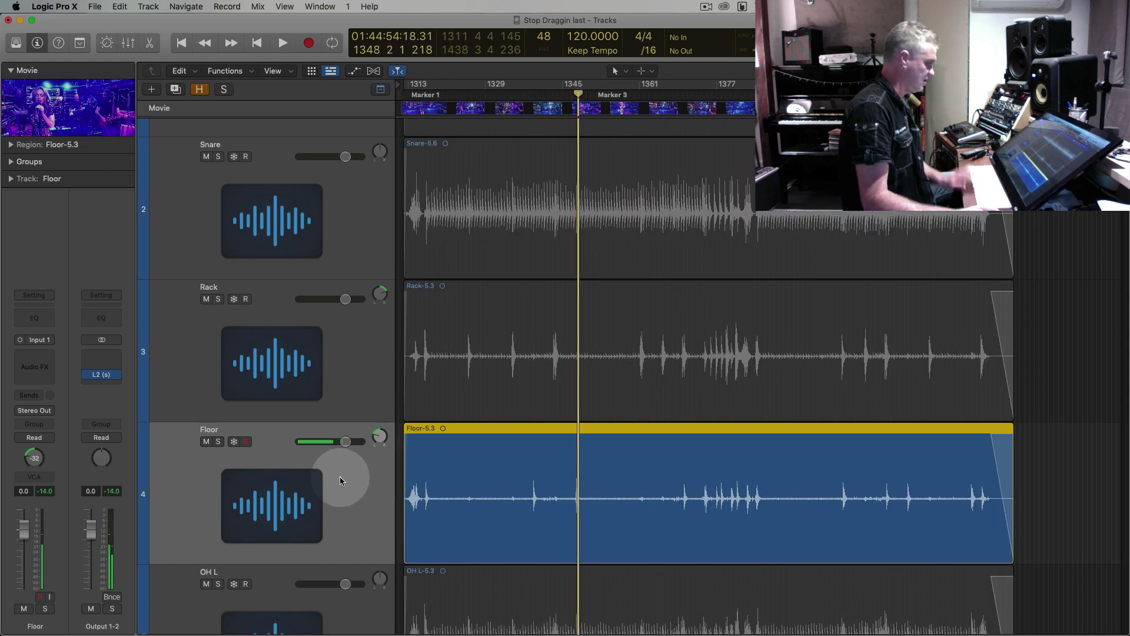
Add the Rack region to the Floor region selection and play on from bar 1348
shift+click(605, 351)
key(space)
key(z)
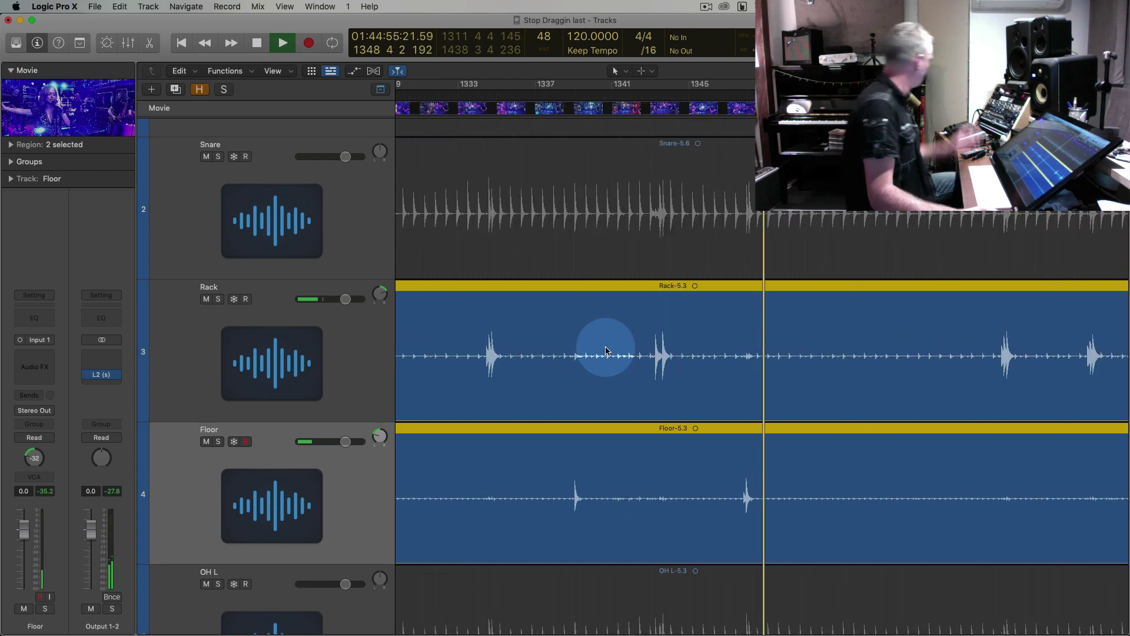
key(z)
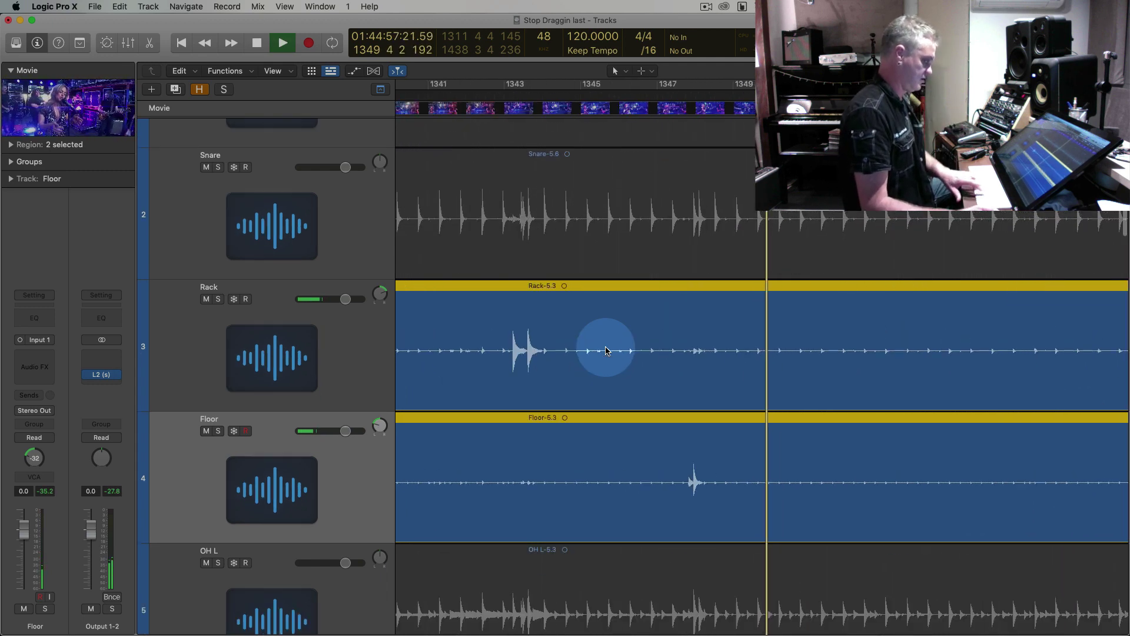
key(space)
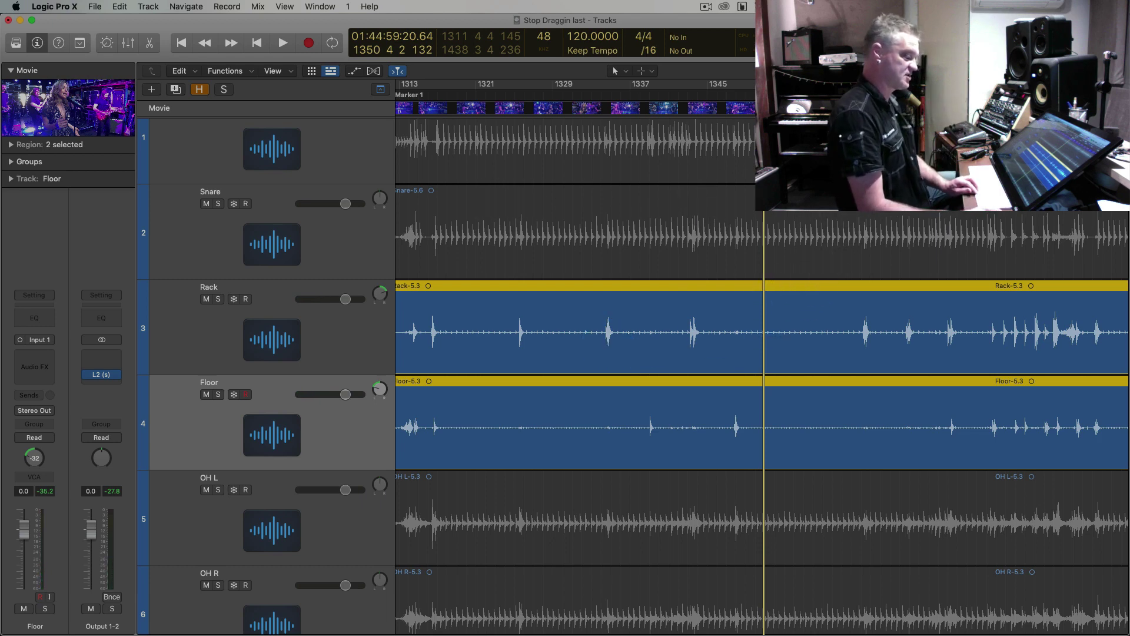
Play the Rack and Floor regions at the tom fill near bar 1375
click(1005, 84)
key(space)
key(super+Right)
key(super+Right)
key(super+Right)
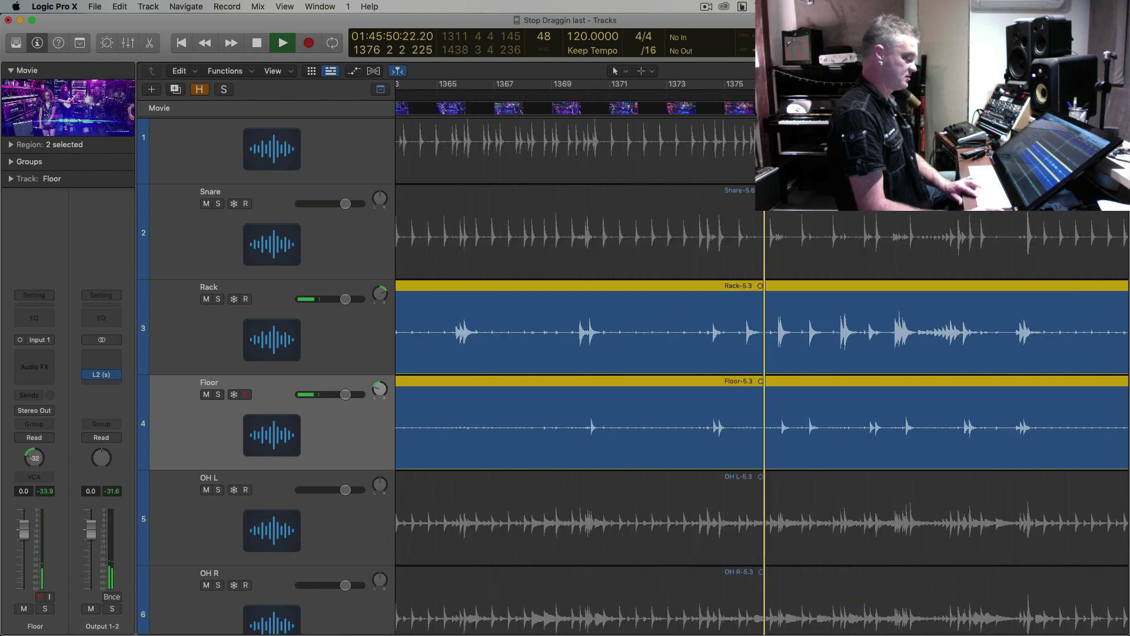
Move the playhead back three bars and replay the rack and floor tom fill
key(space)
key(comma)
key(comma)
key(comma)
key(space)
key(super+Right)
key(super+Right)
key(super+Right)
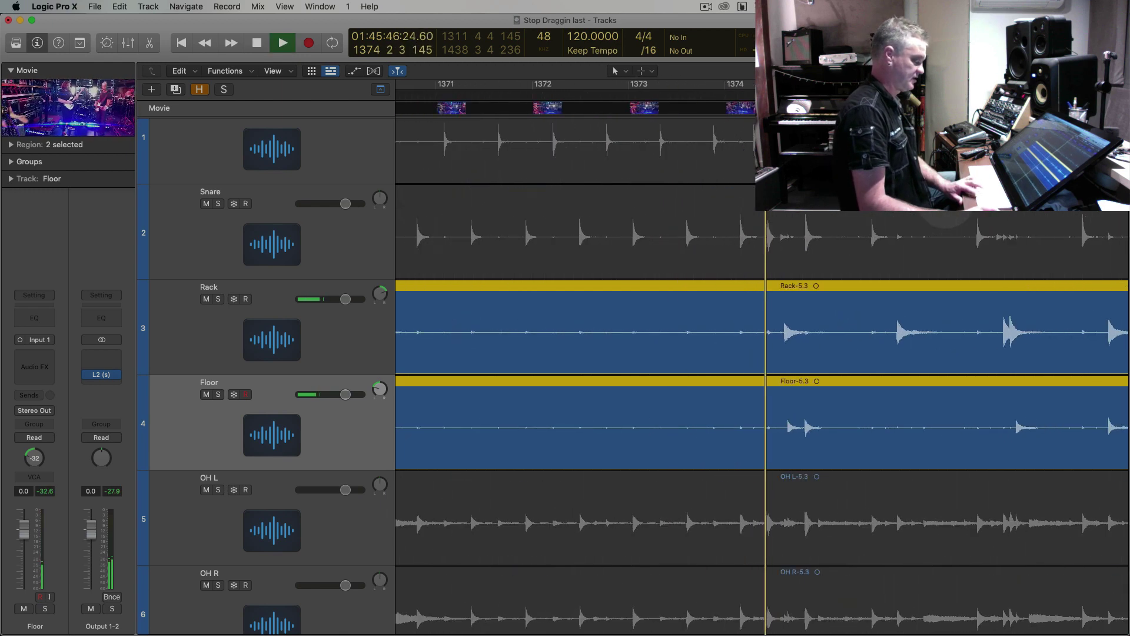
key(super+Left)
key(super+Left)
key(super+Left)
key(super+Left)
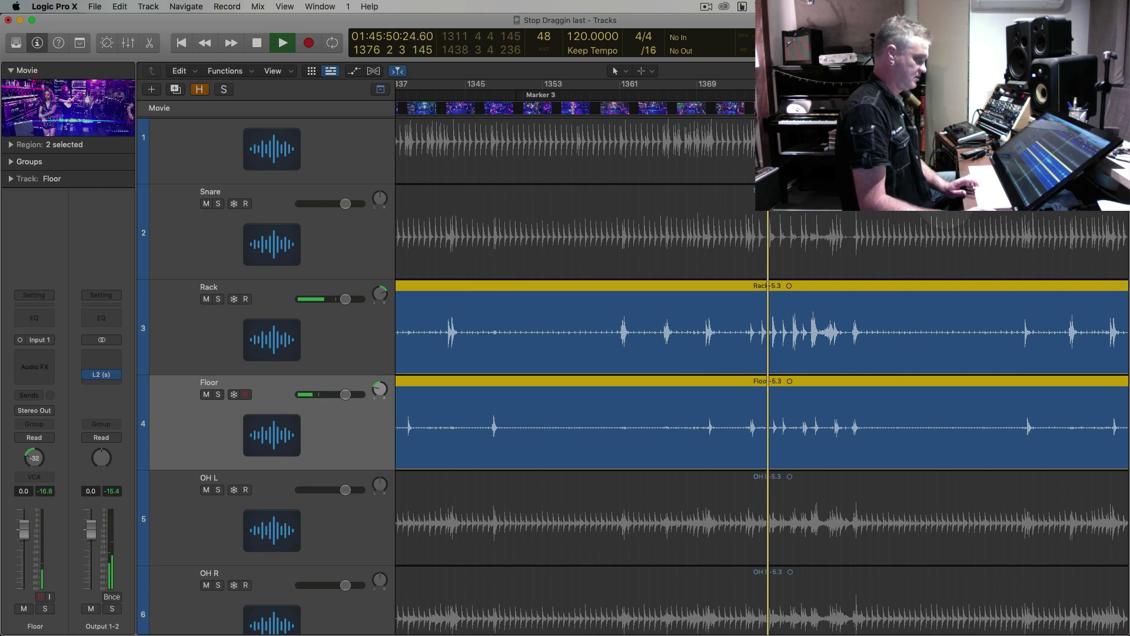
key(space)
Select the Rack and Floor tracks together and route both of their outputs to Bus 1 in the mixer
key(super+Left)
key(super+Up)
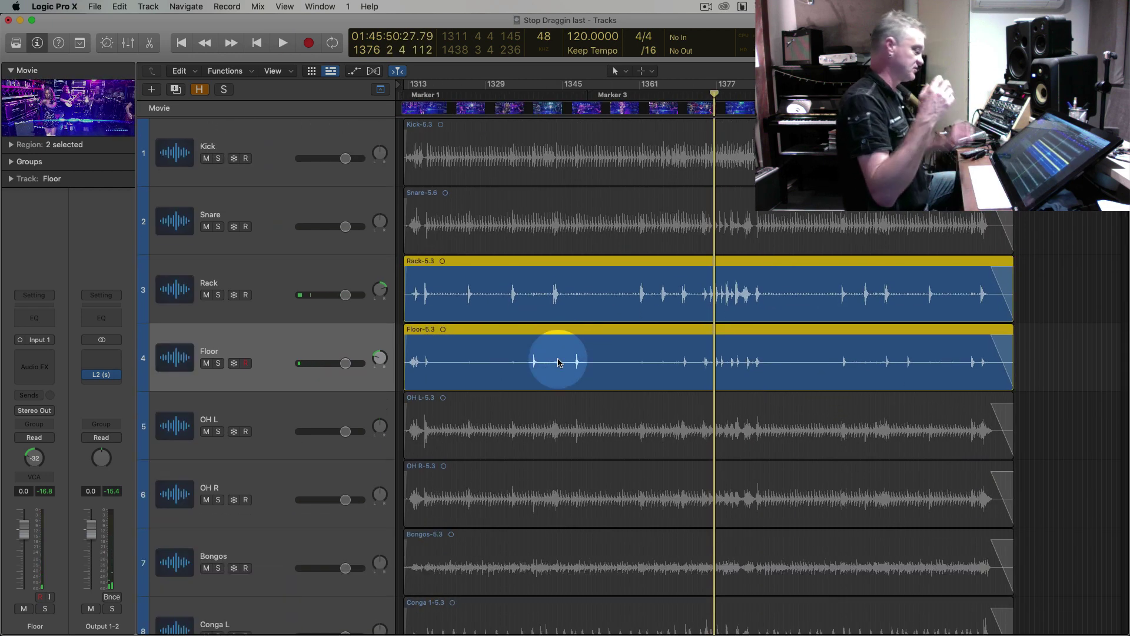
click(246, 272)
shift+click(264, 351)
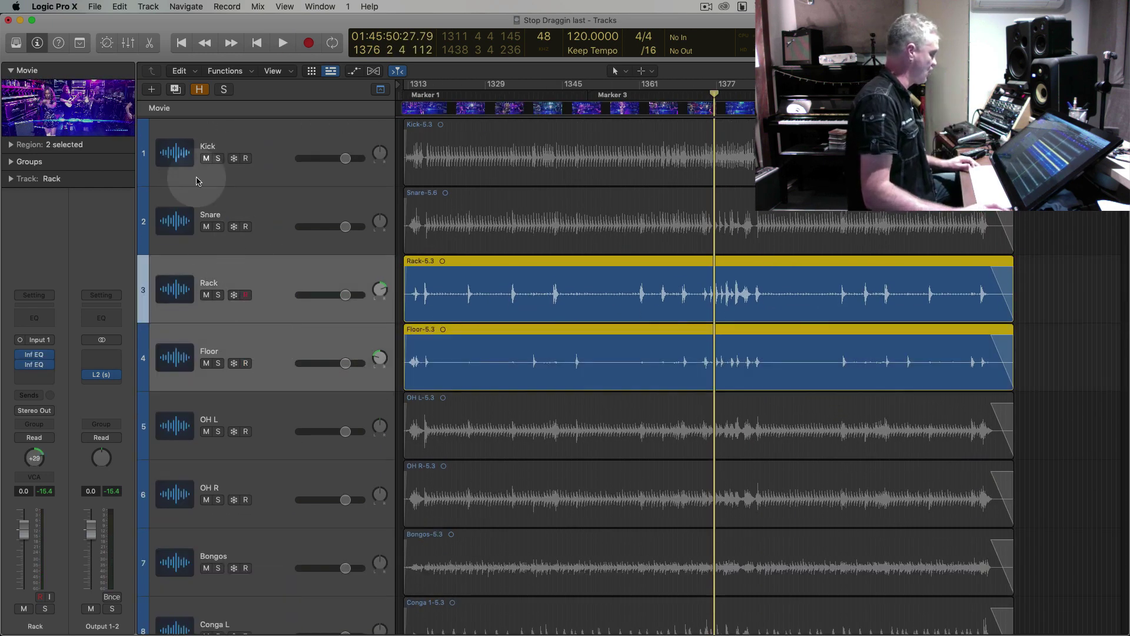
click(128, 42)
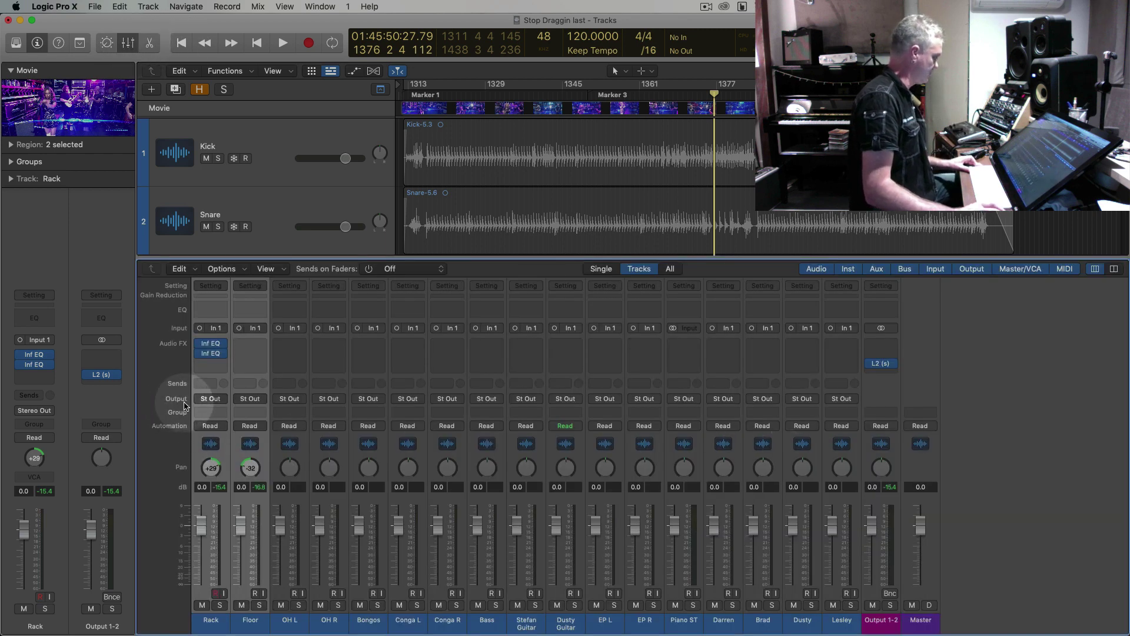
click(215, 401)
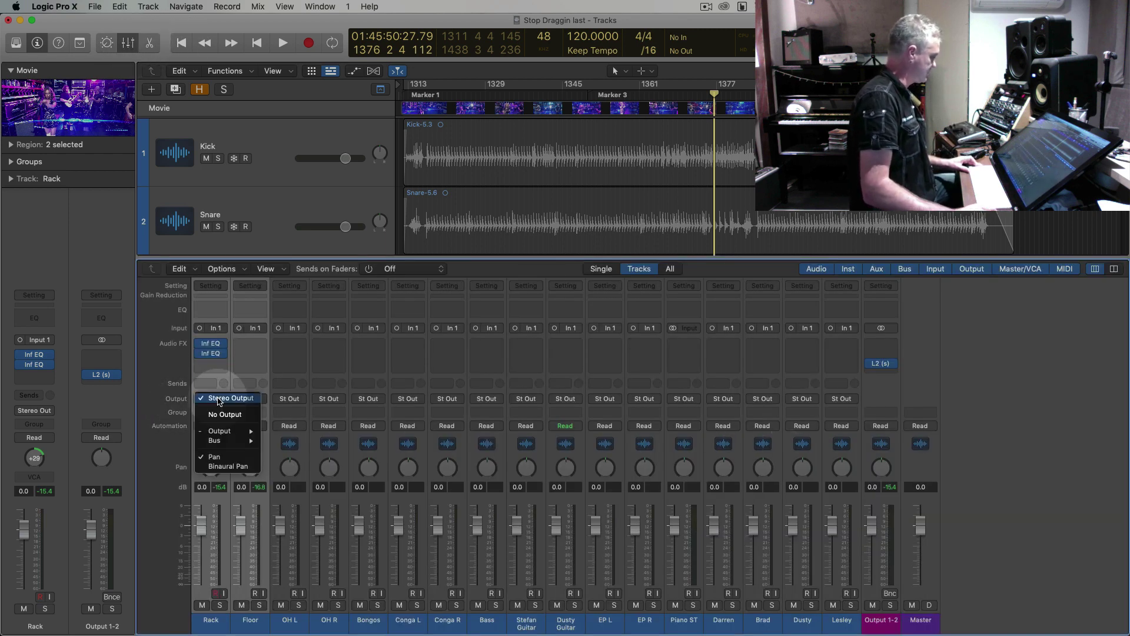
mouse_move(228, 446)
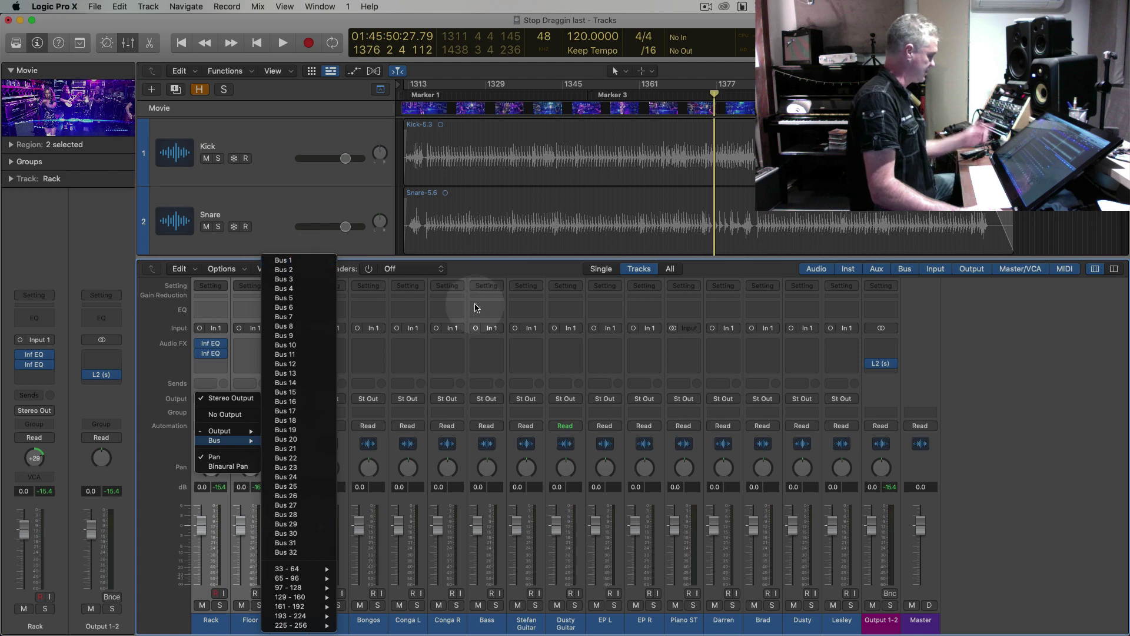
click(285, 260)
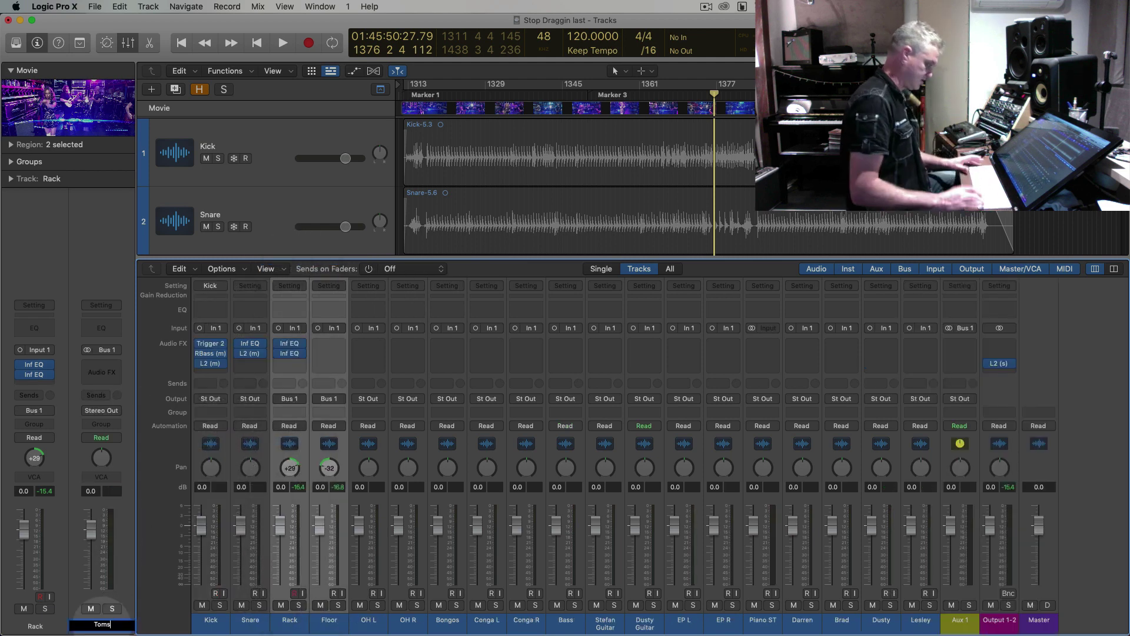
Name the new Bus 1 aux channel Toms and insert the Slate Digital Virtual Mix Rack on it
key(Return)
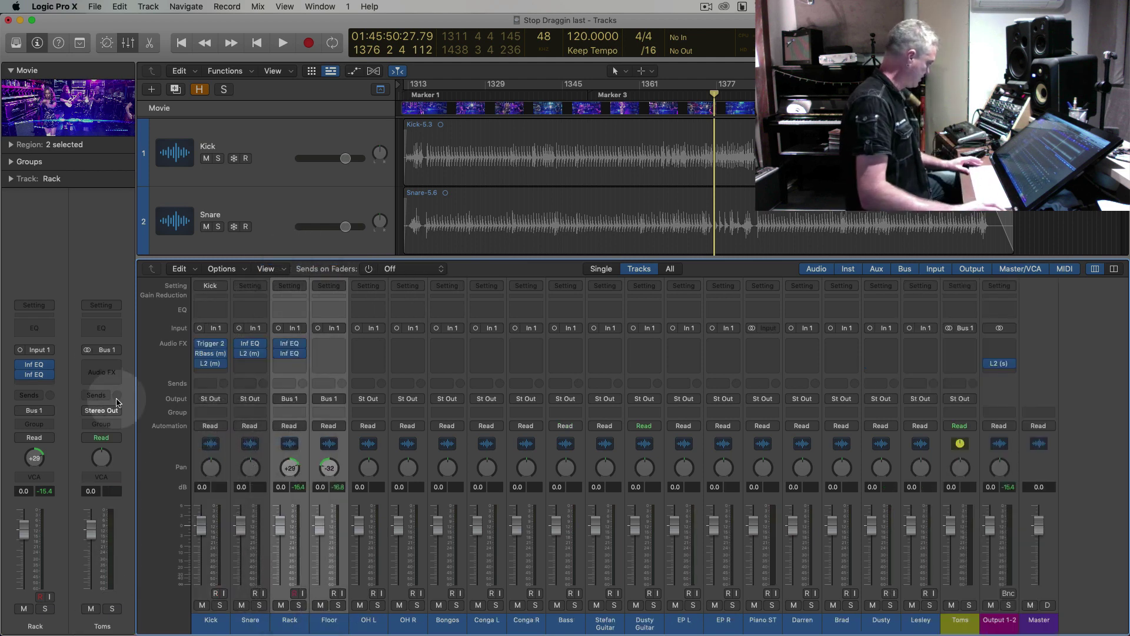
click(114, 366)
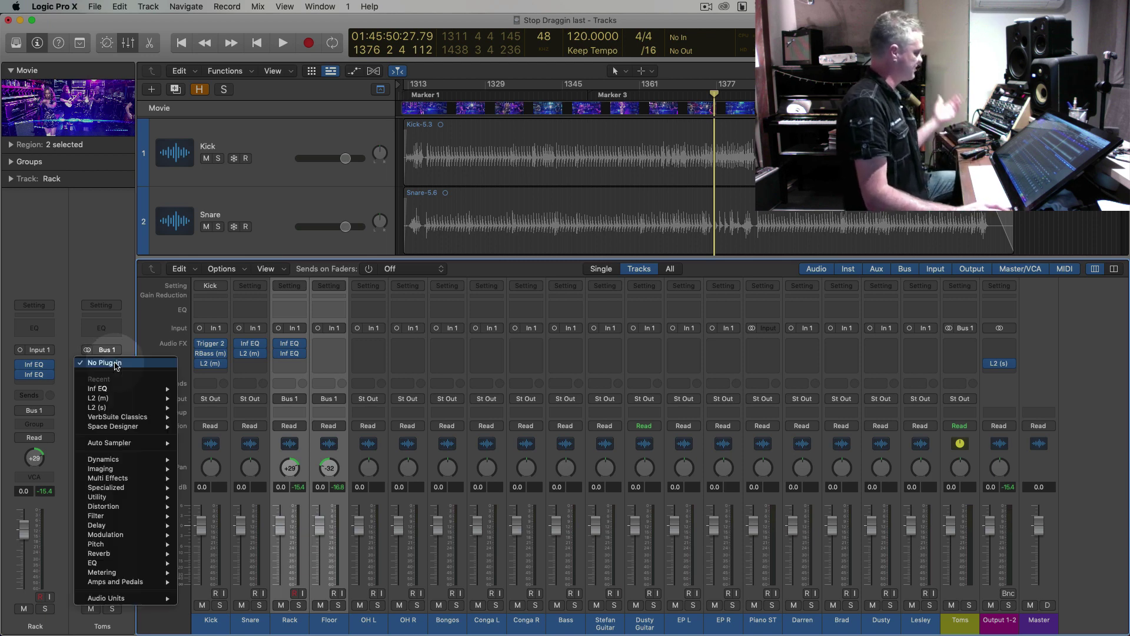
mouse_move(145, 598)
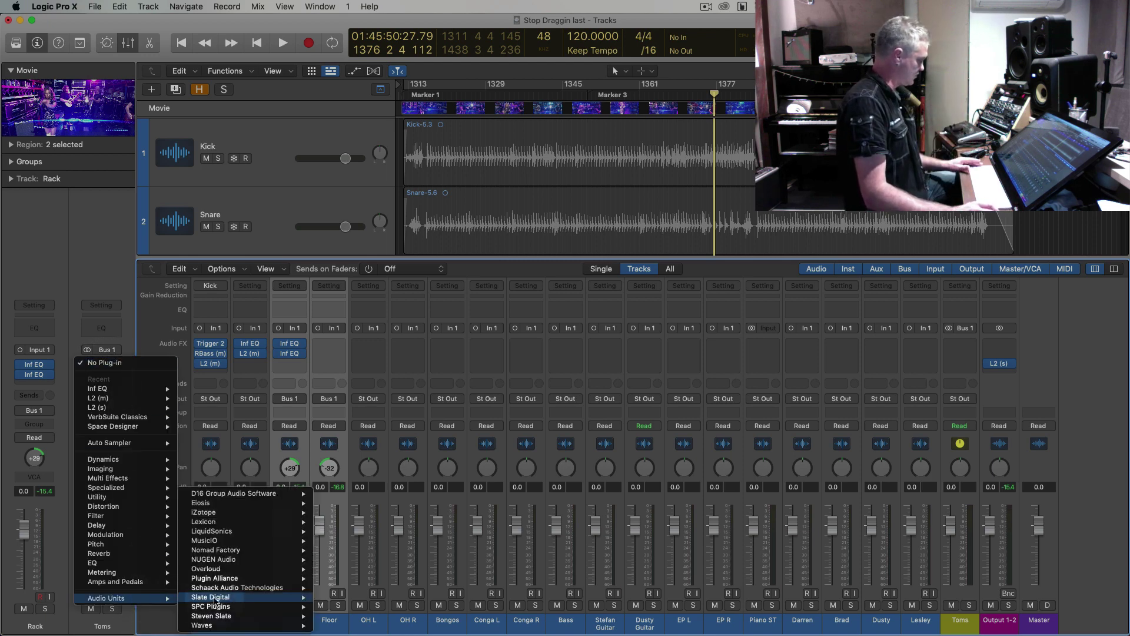
mouse_move(294, 596)
click(340, 186)
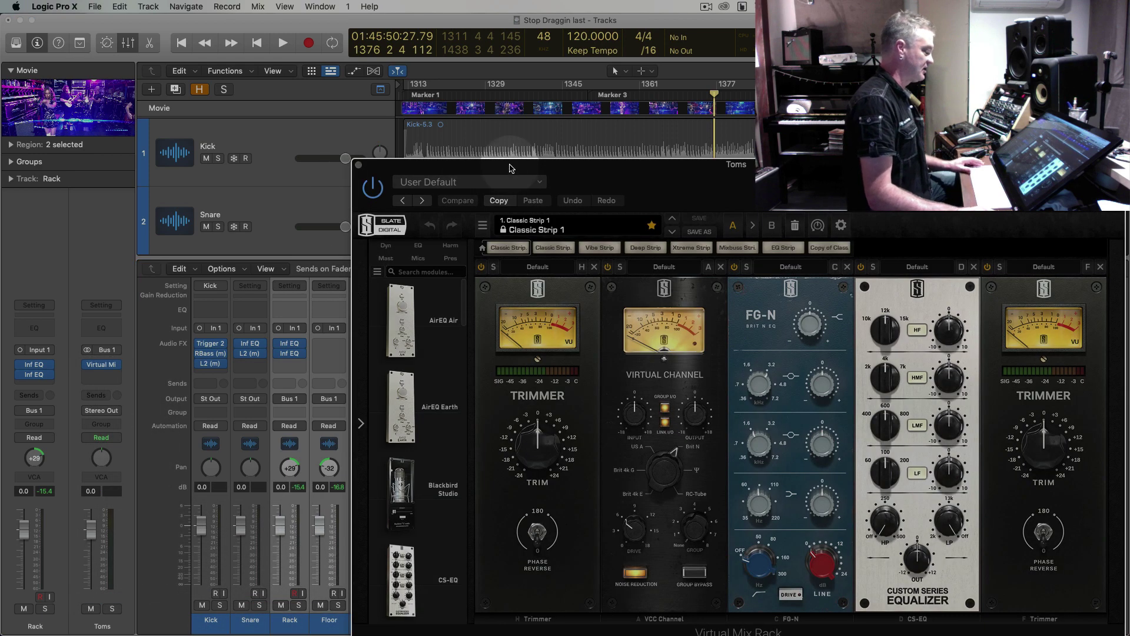
drag(510, 167, 248, 54)
Adjust the high-frequency gain of the CS-EQ and remove the FG-N module from the Virtual Mix Rack
click(709, 172)
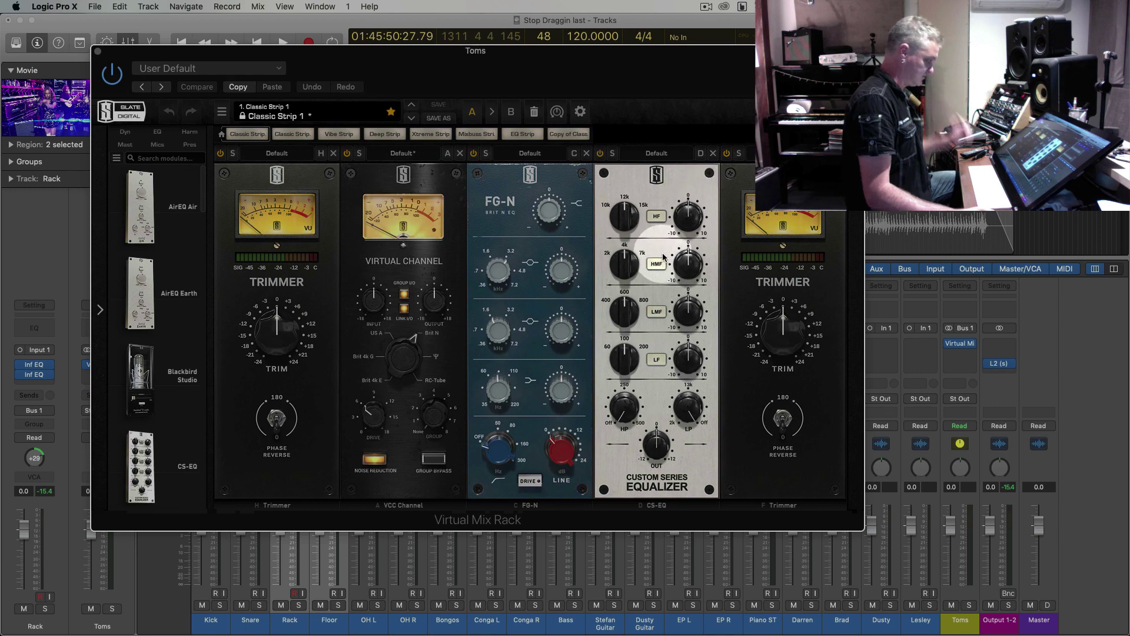
click(686, 221)
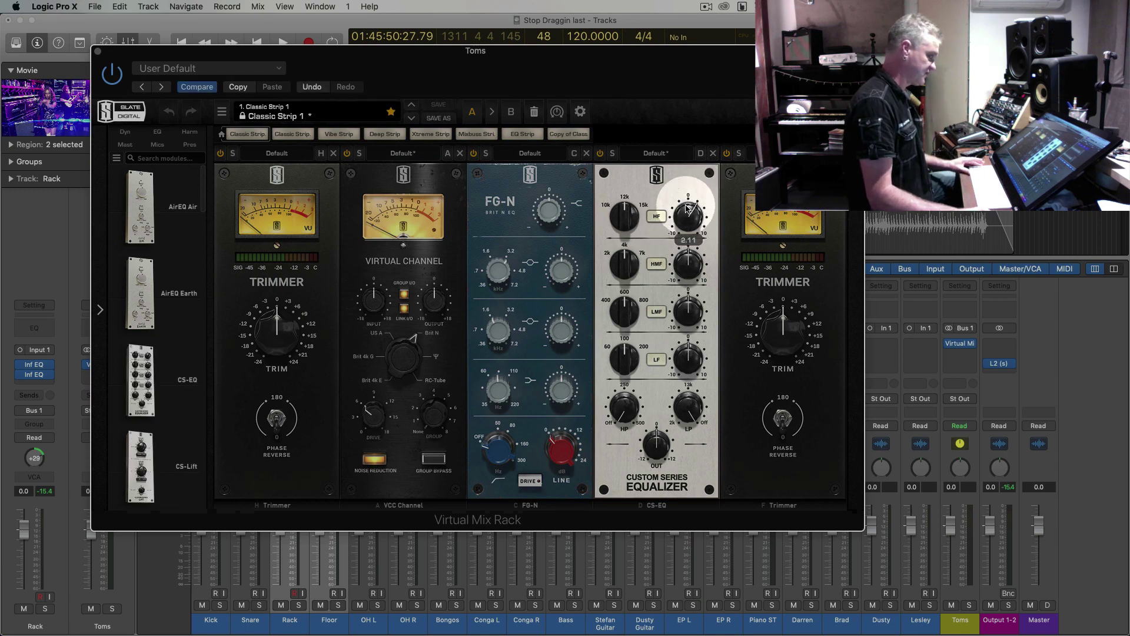
click(627, 421)
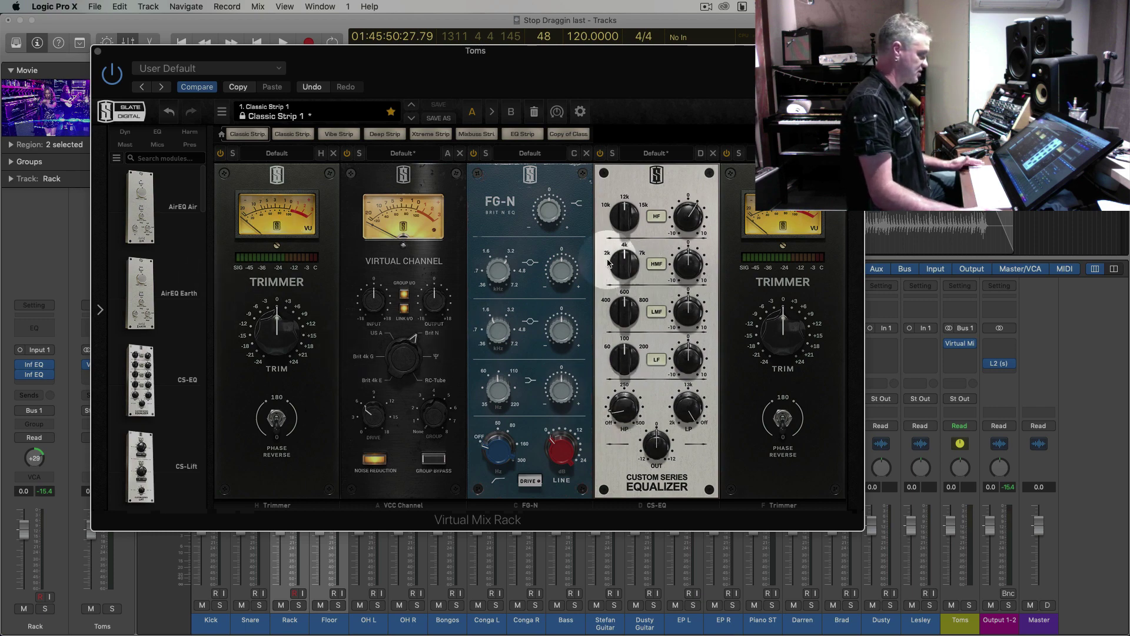
click(587, 155)
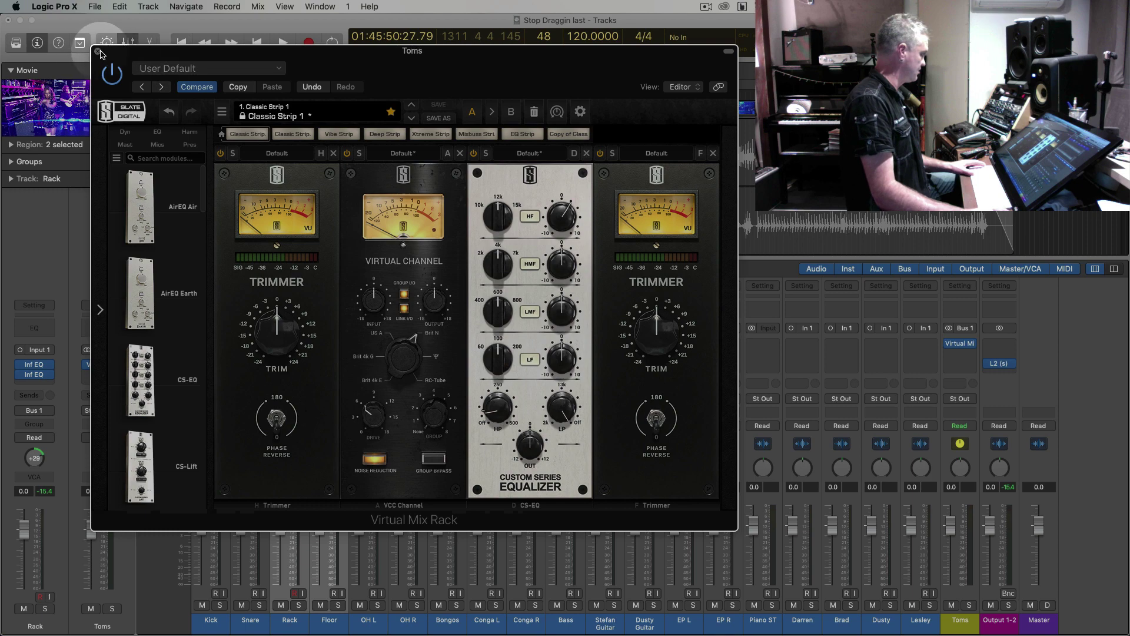
Close the Virtual Mix Rack and play back the tom fill on the soloed Rack and Floor tracks
click(98, 53)
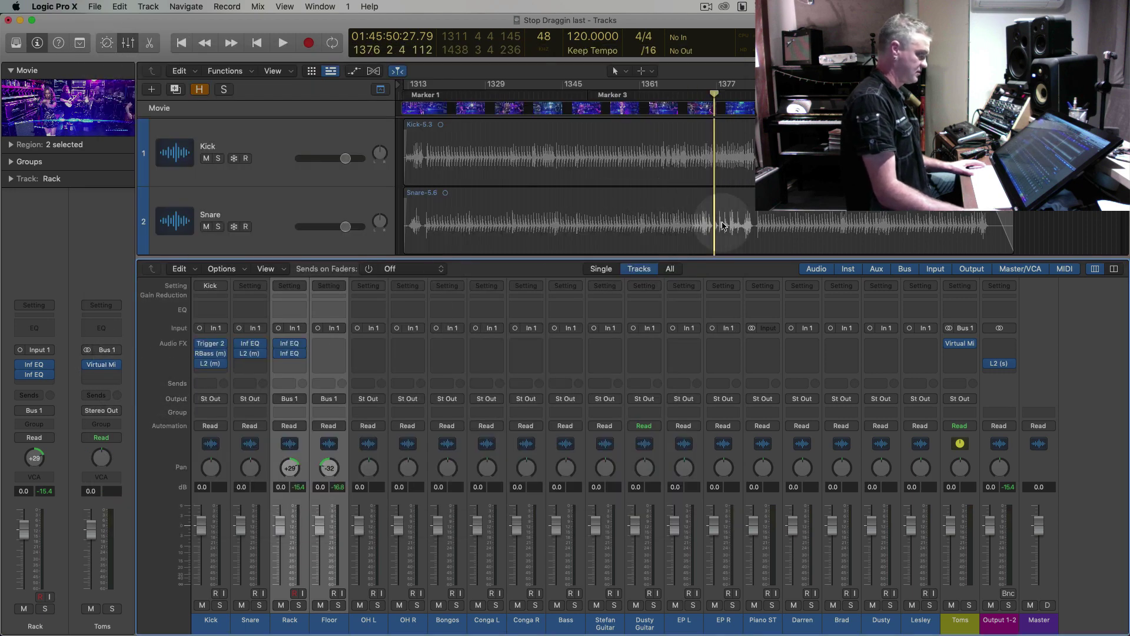
scroll(674, 222, down, 4)
scroll(677, 222, up, 2)
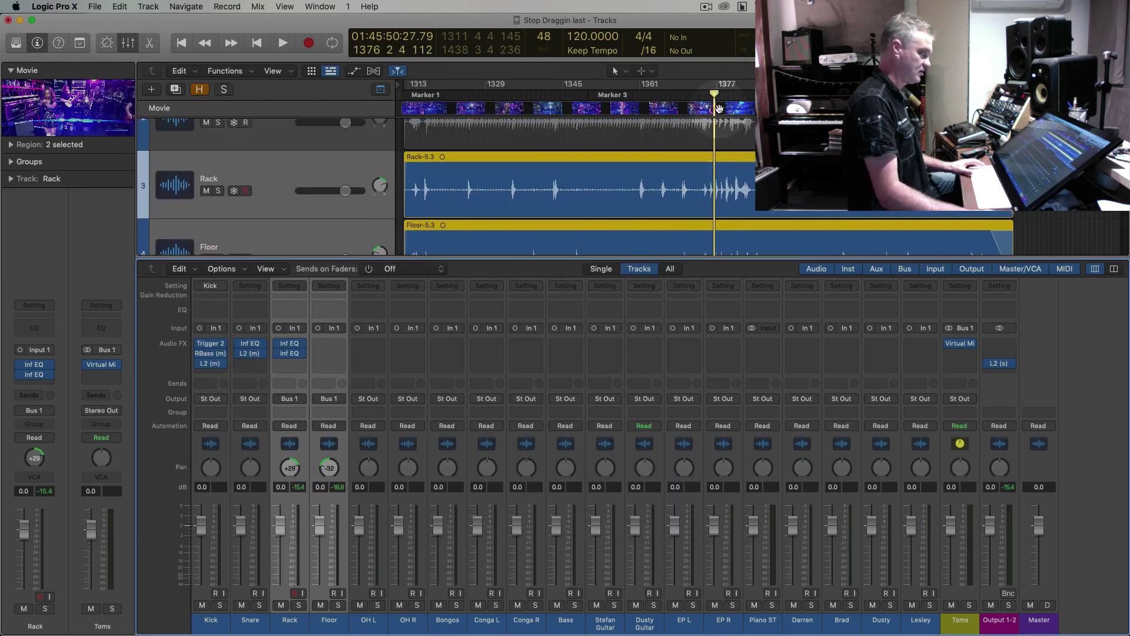
key(space)
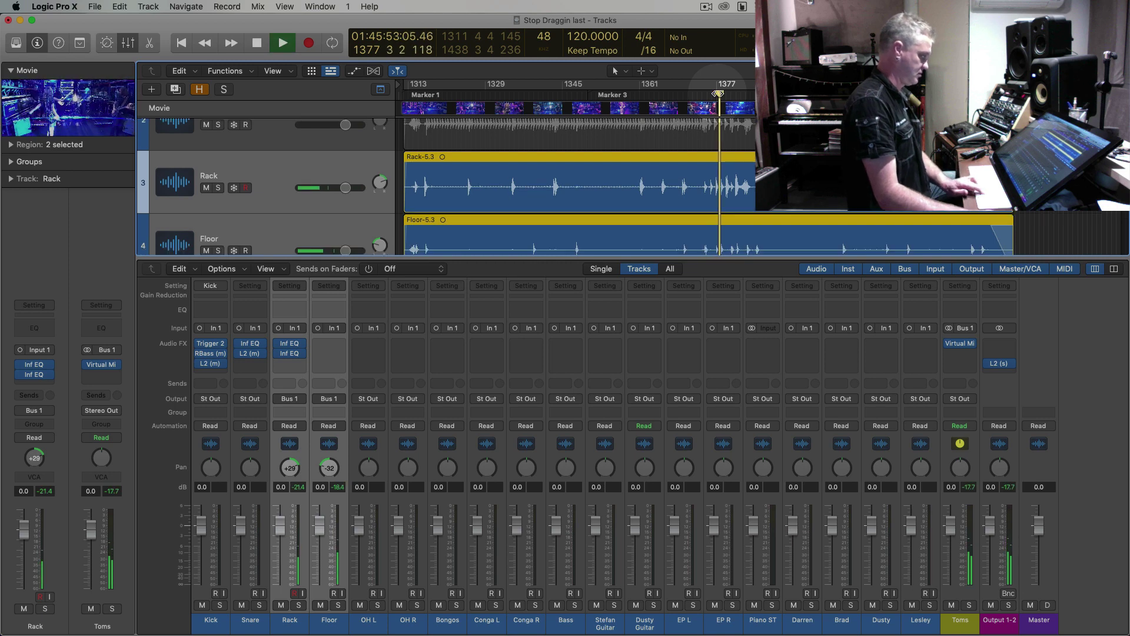
key(space)
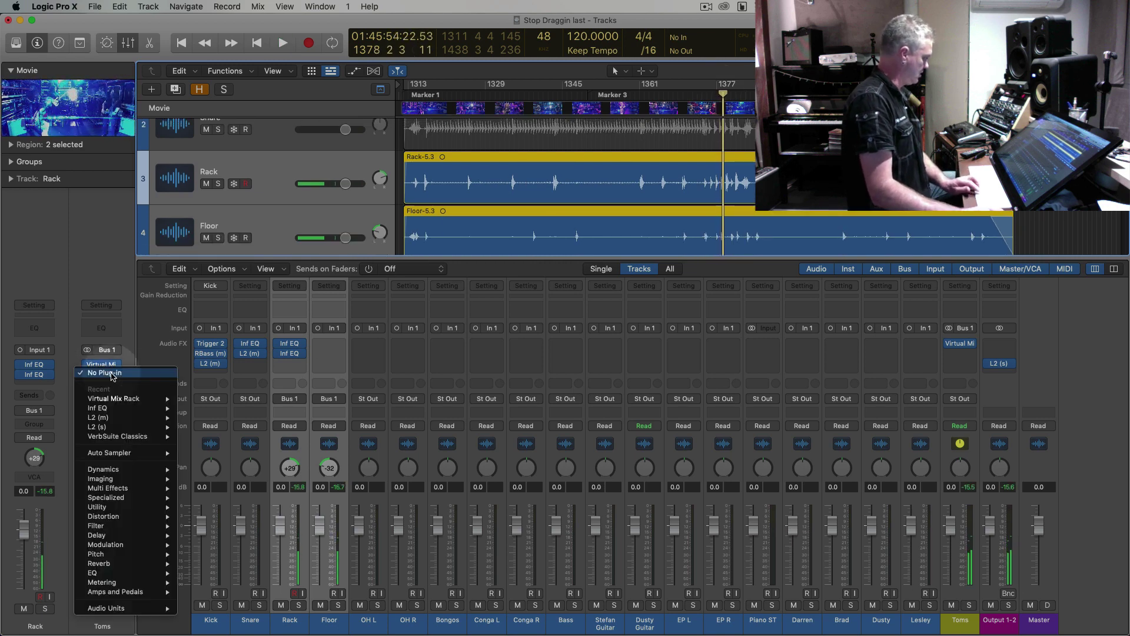
Insert the Slate Digital VerbSuite Classics on the Toms aux channel and set its Dry/Wet mix to 32.1%
click(102, 374)
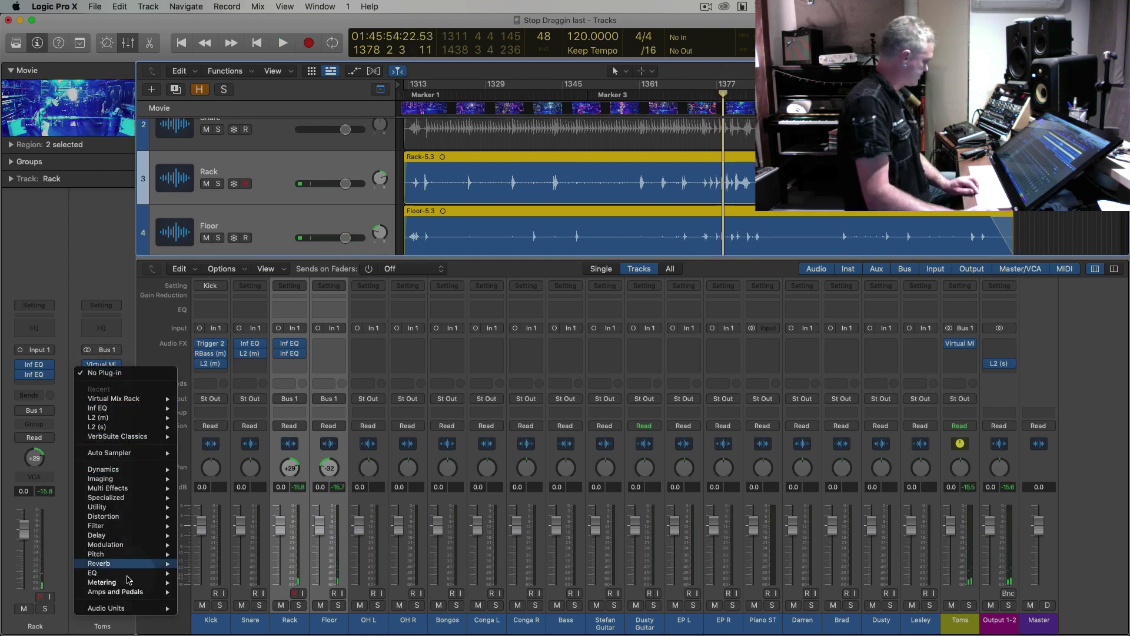
mouse_move(131, 609)
mouse_move(235, 596)
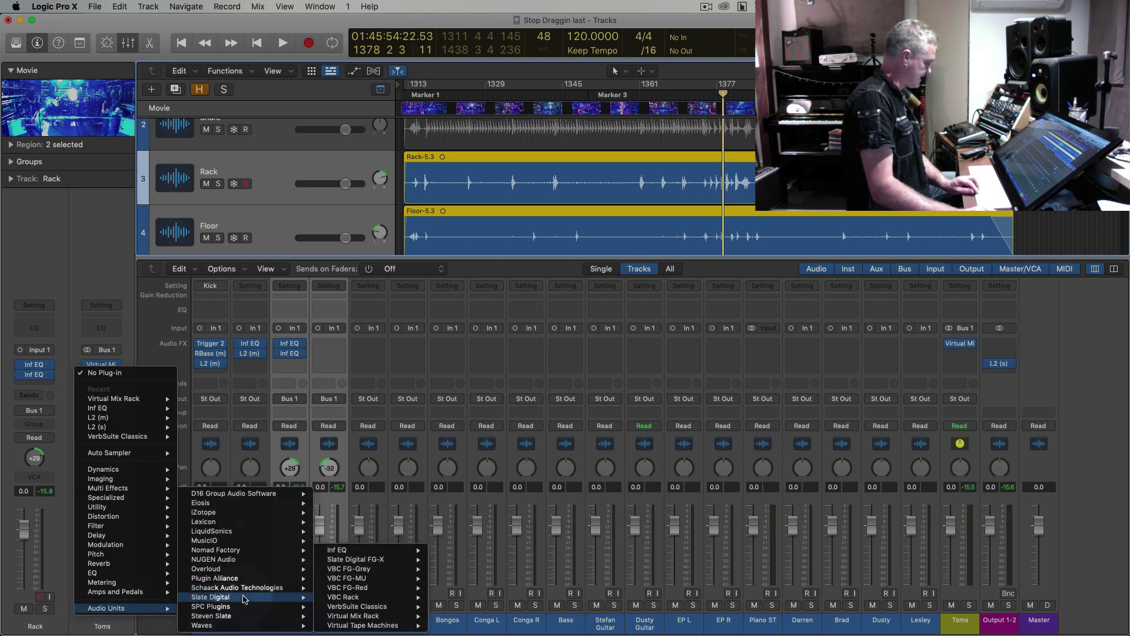
mouse_move(368, 607)
click(451, 606)
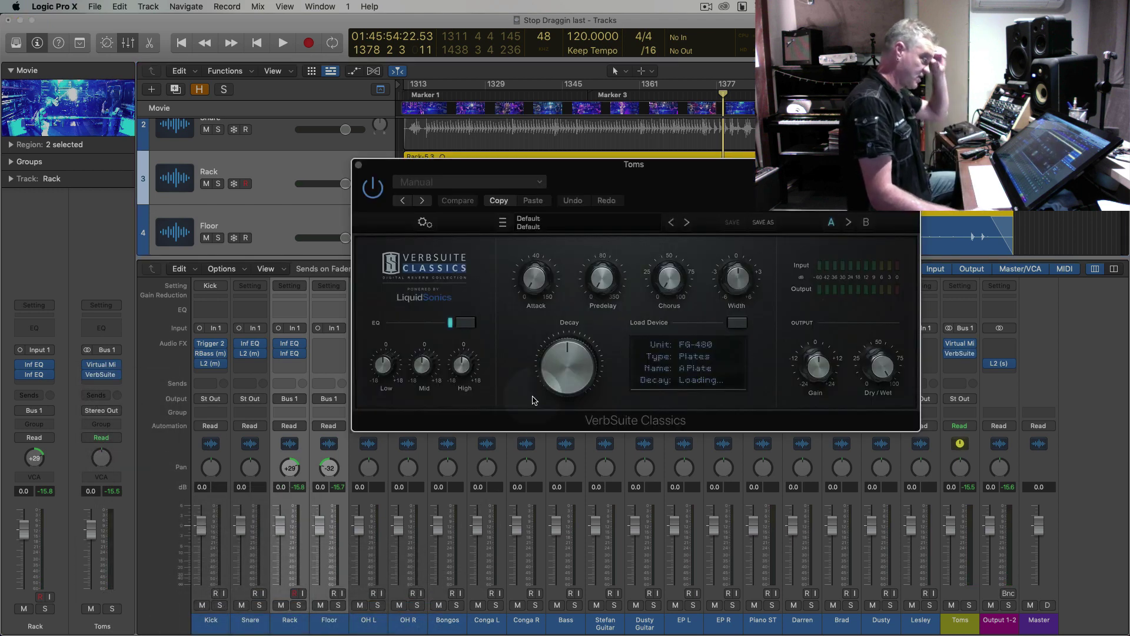
drag(477, 170, 311, 264)
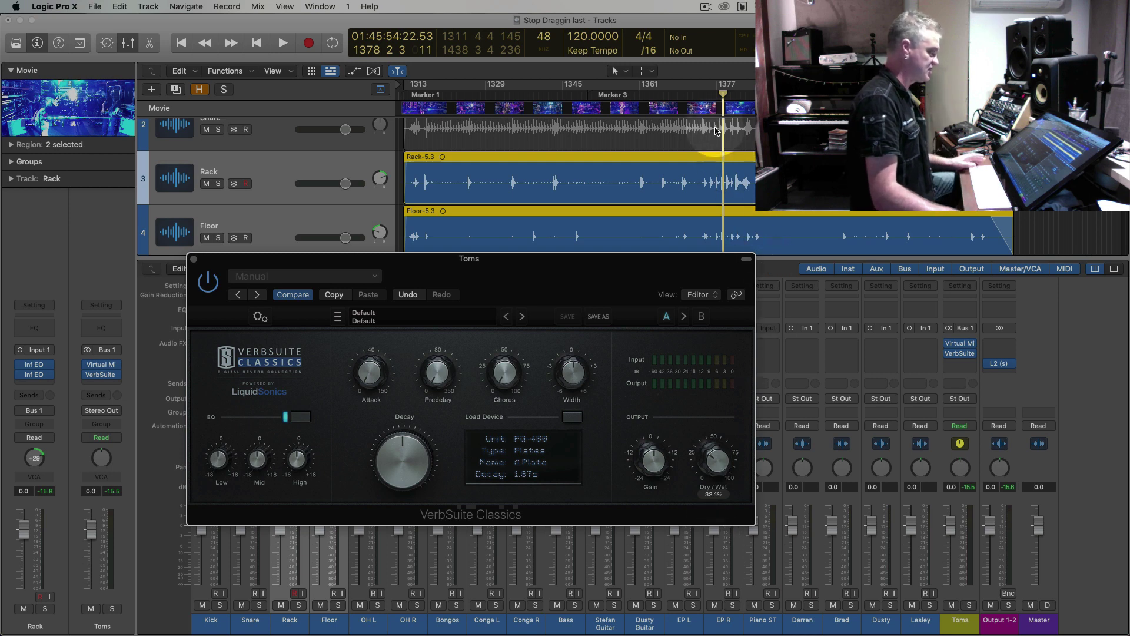
Play the toms from bar 1376, fine-tune the Dry/Wet mix of the VerbSuite Classics and close the plug-in
click(713, 93)
key(space)
key(super+Right)
key(super+Right)
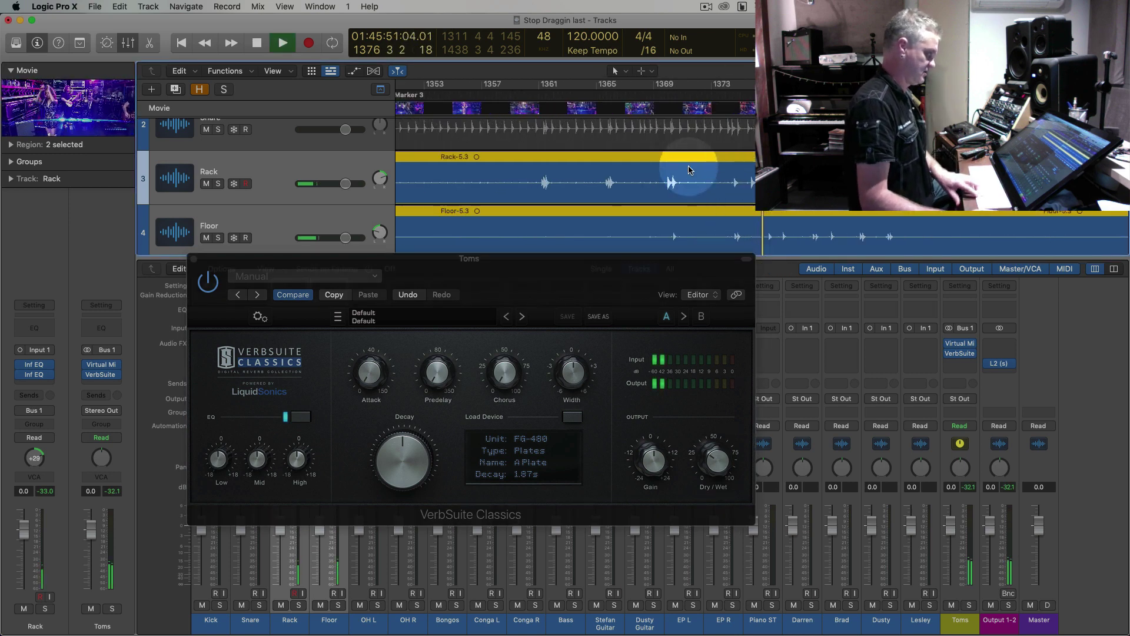
click(715, 457)
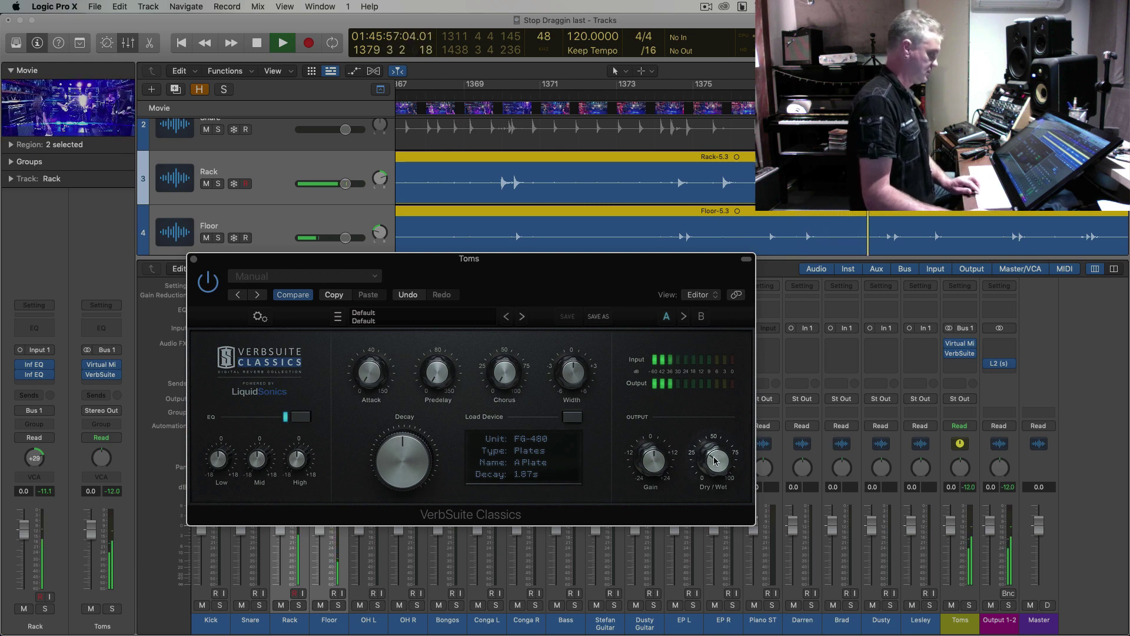
drag(714, 460, 714, 462)
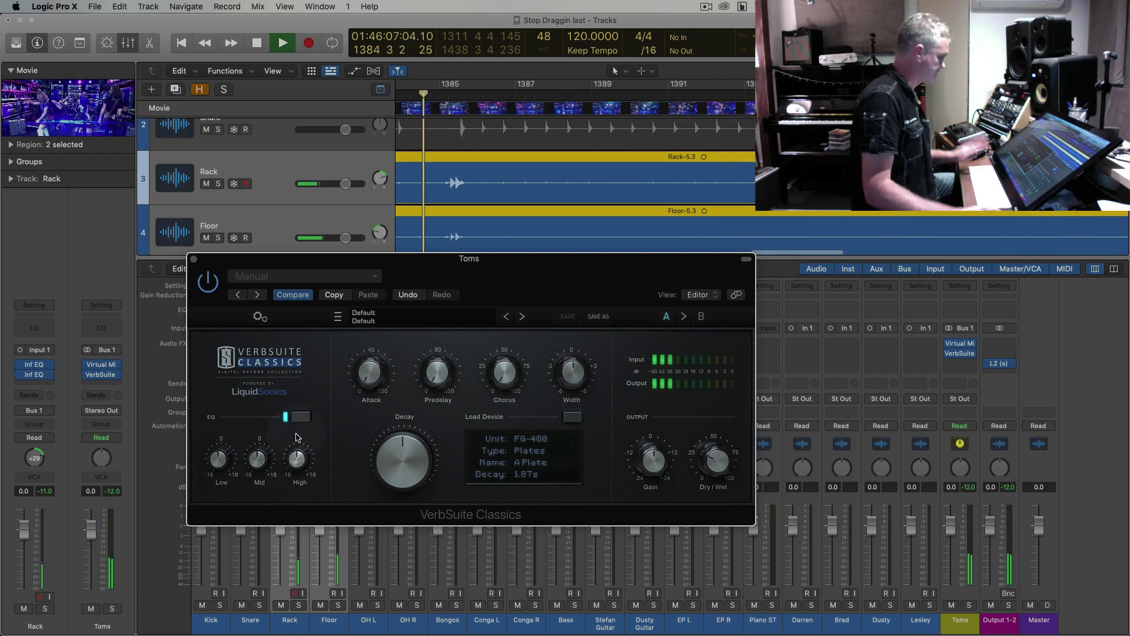
click(195, 259)
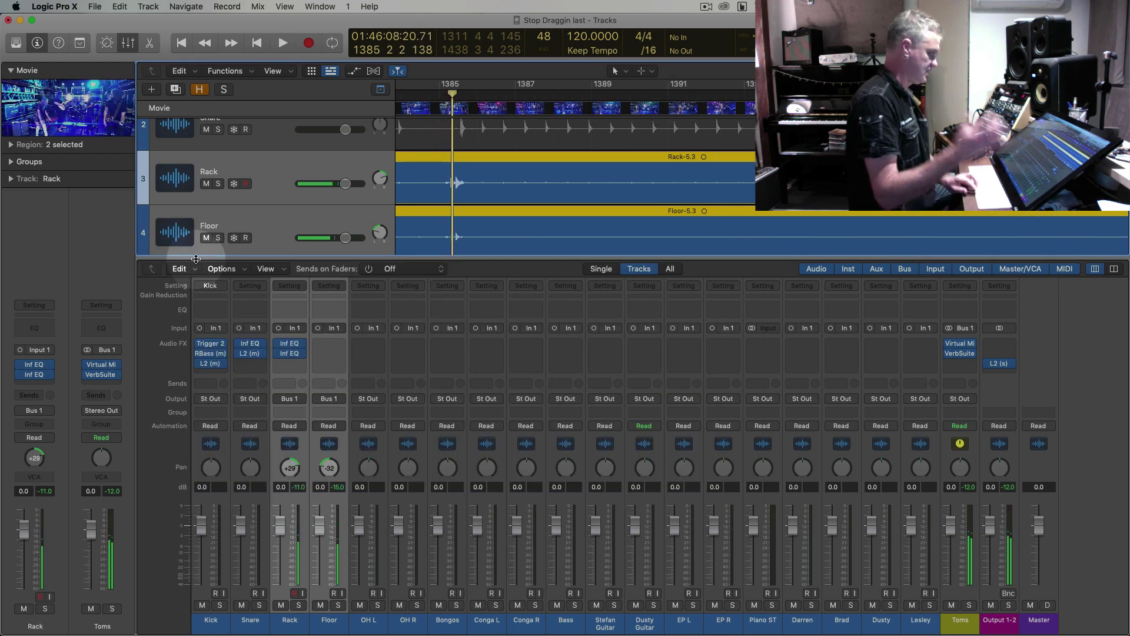
Select the OH L overhead track and switch solo from the toms to its region
click(369, 625)
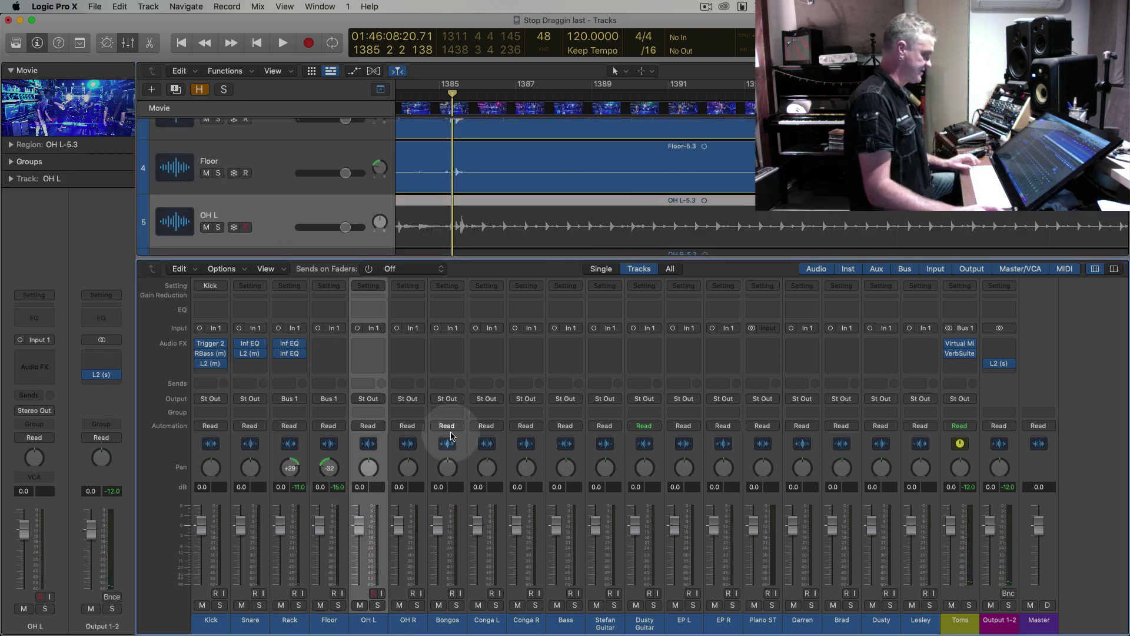
key(ctrl+s)
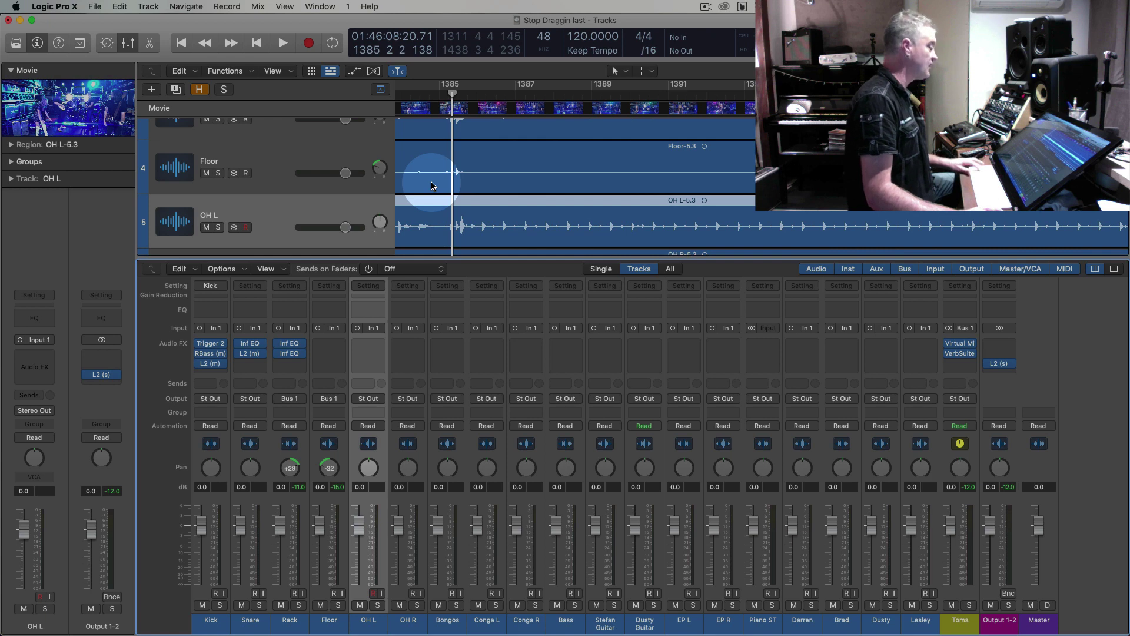
key(ctrl+s)
Play the soloed OH L overhead from the opening bars near Marker 1
key(super+Left)
key(super+Left)
key(super+Left)
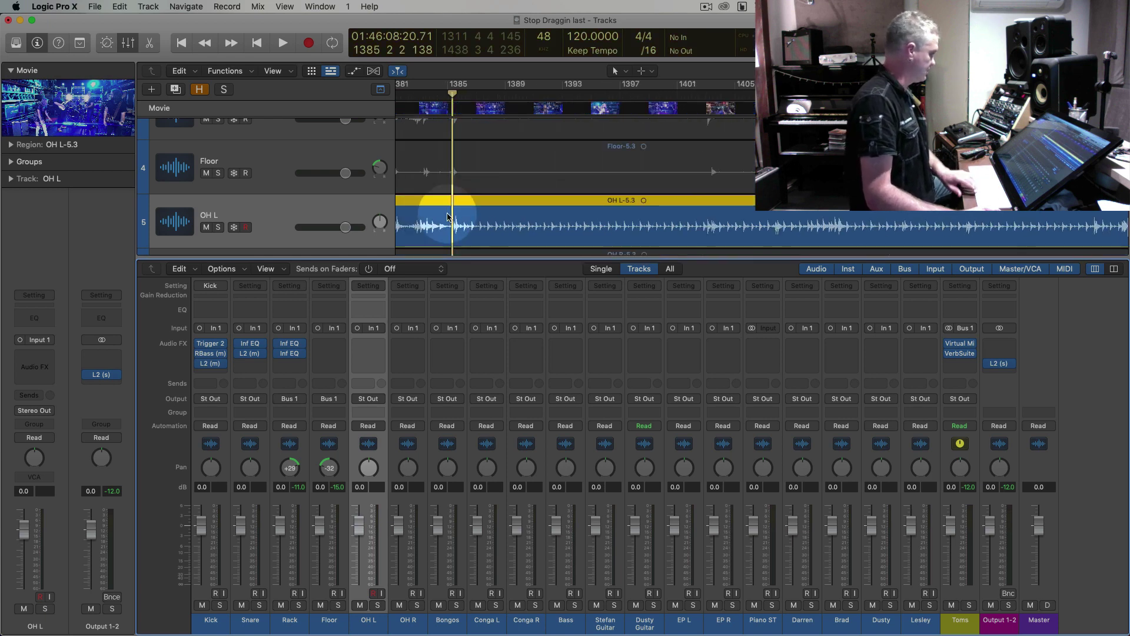
key(super+Left)
key(super+Left)
scroll(447, 217, down, 4)
scroll(447, 217, up, 3)
scroll(448, 217, down, 1)
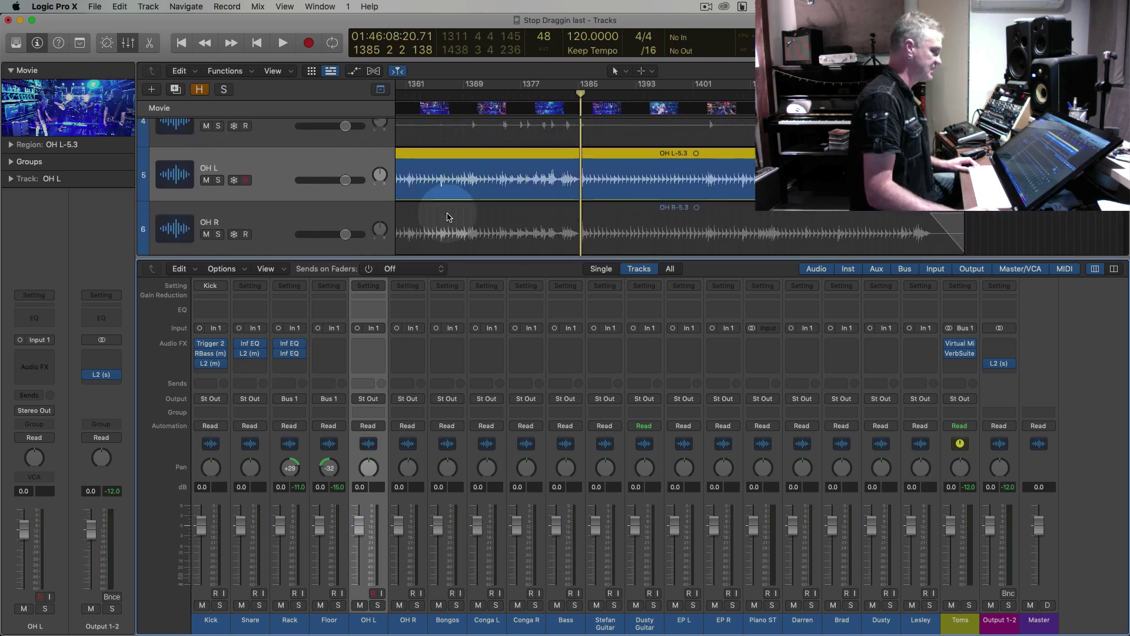
scroll(447, 218, down, 1)
key(super+Left)
scroll(450, 219, left, 5)
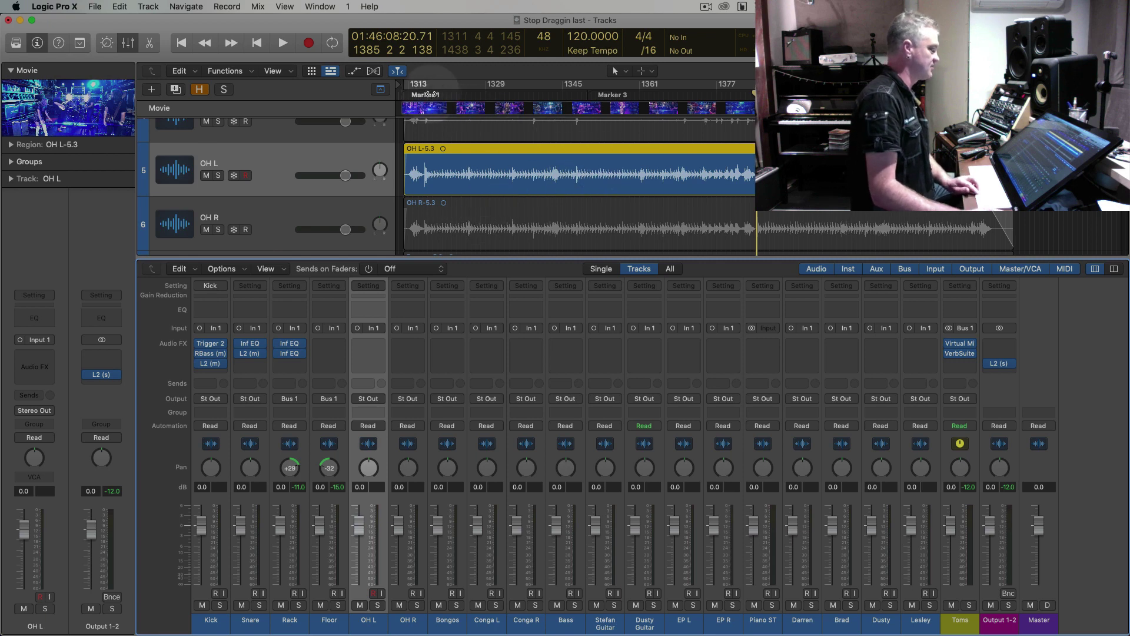
click(432, 94)
key(space)
key(super+Right)
key(super+Right)
key(super+Right)
key(super+Right)
key(space)
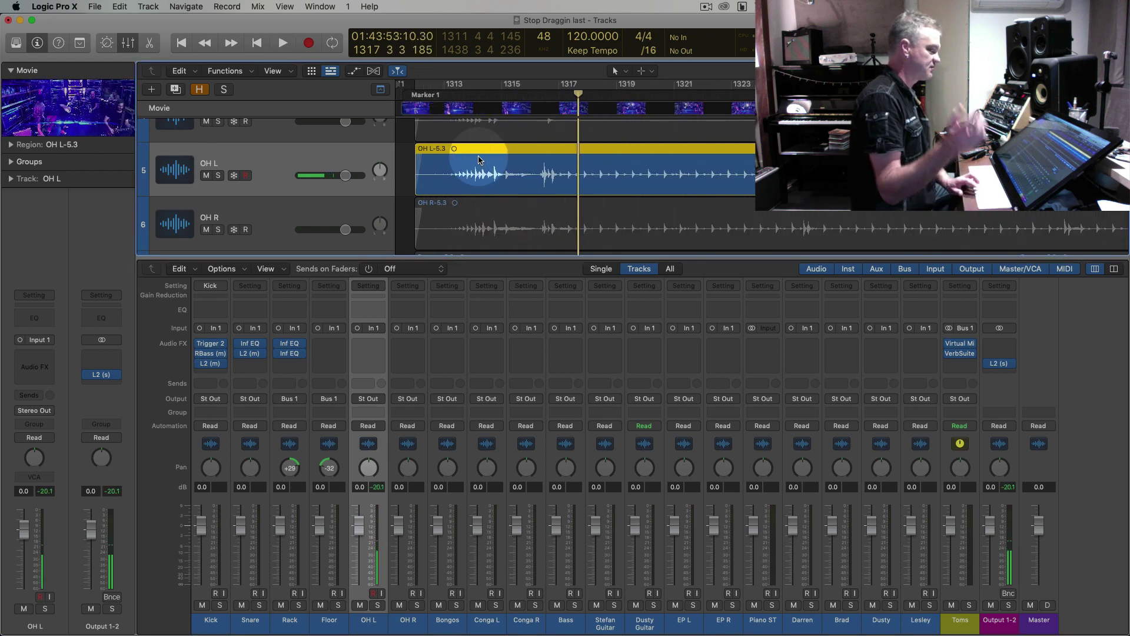
Return the playhead to bar 1316 and replay the drum hits on the soloed OH L overhead
key(comma)
key(super+Right)
key(super+Down)
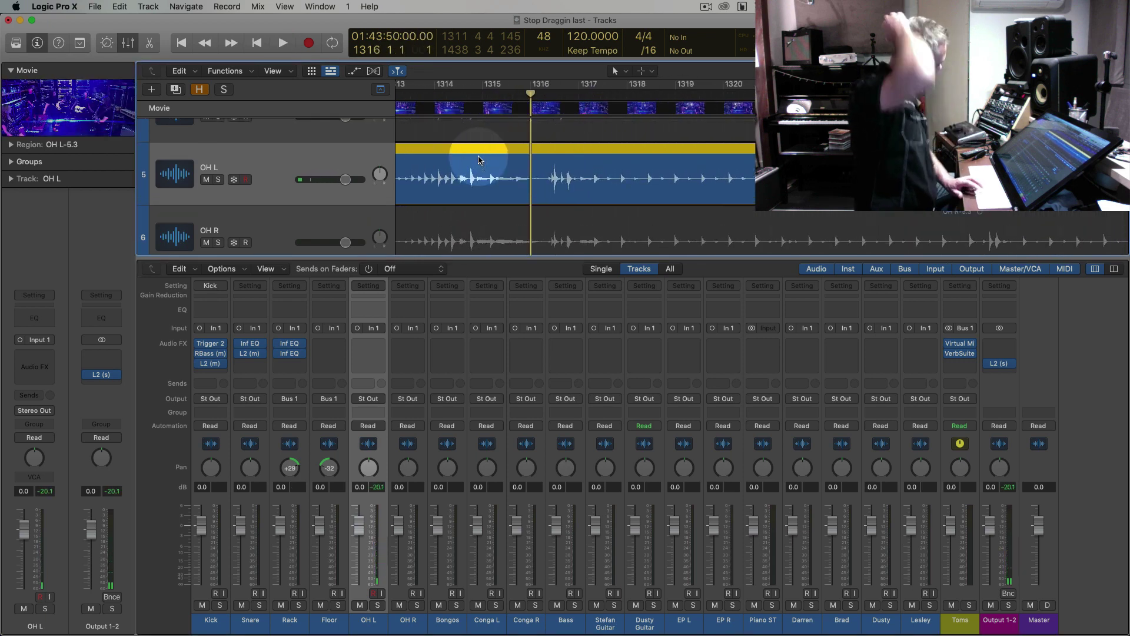
key(super+Right)
key(super+Up)
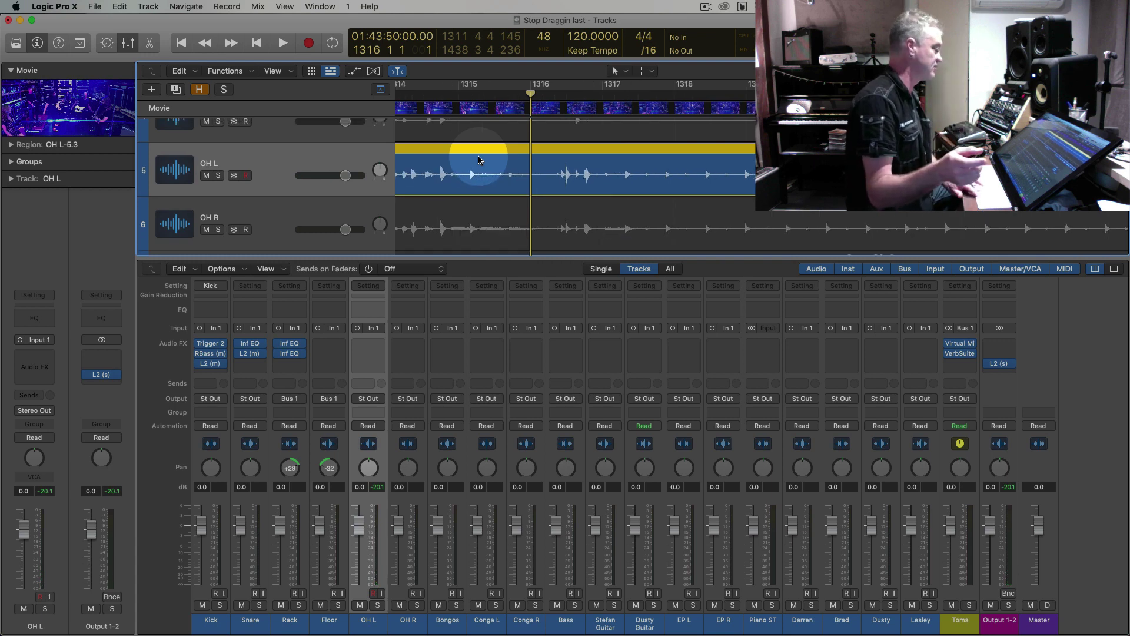
key(space)
key(super+Right)
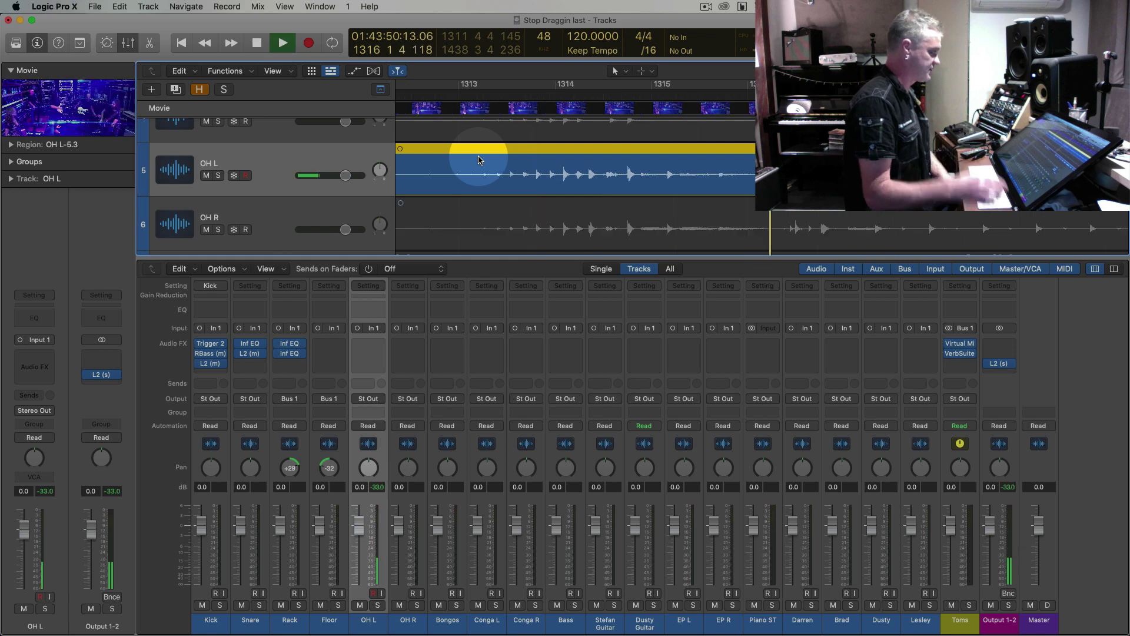
key(super+Right)
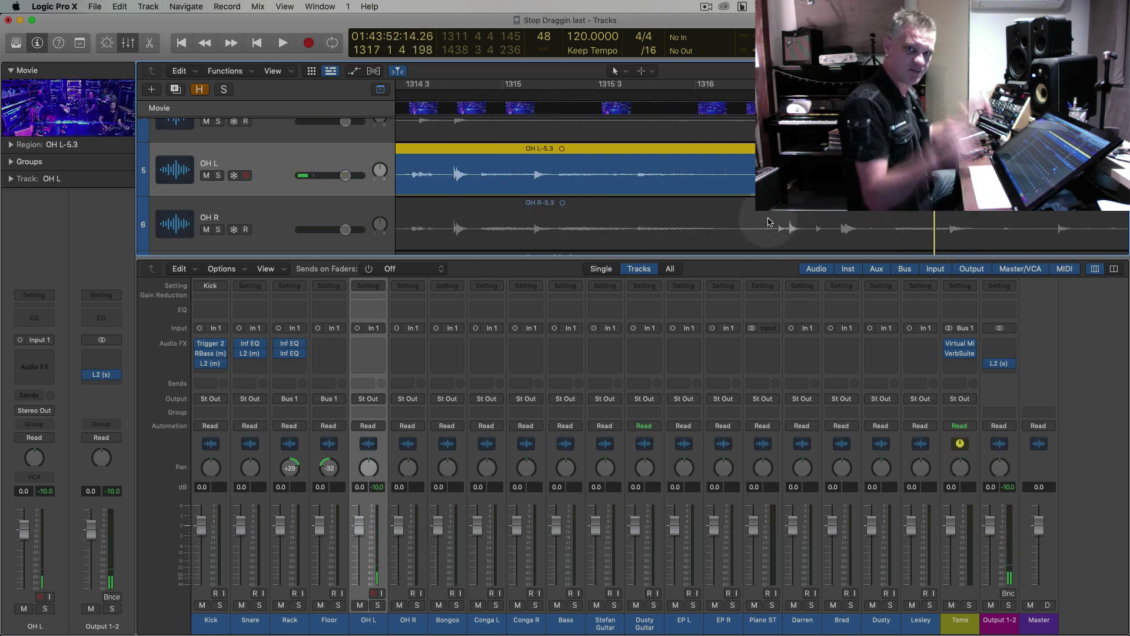
Compare the two overheads by alternately soloing the OH R and OH L regions while playing bar 1316
click(768, 222)
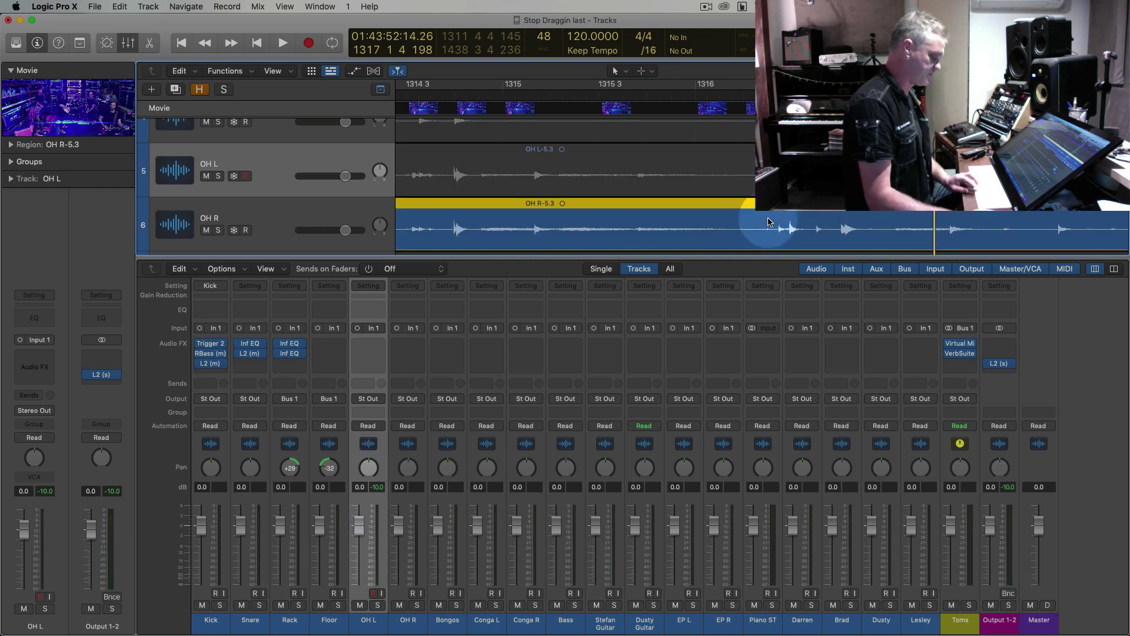
key(space)
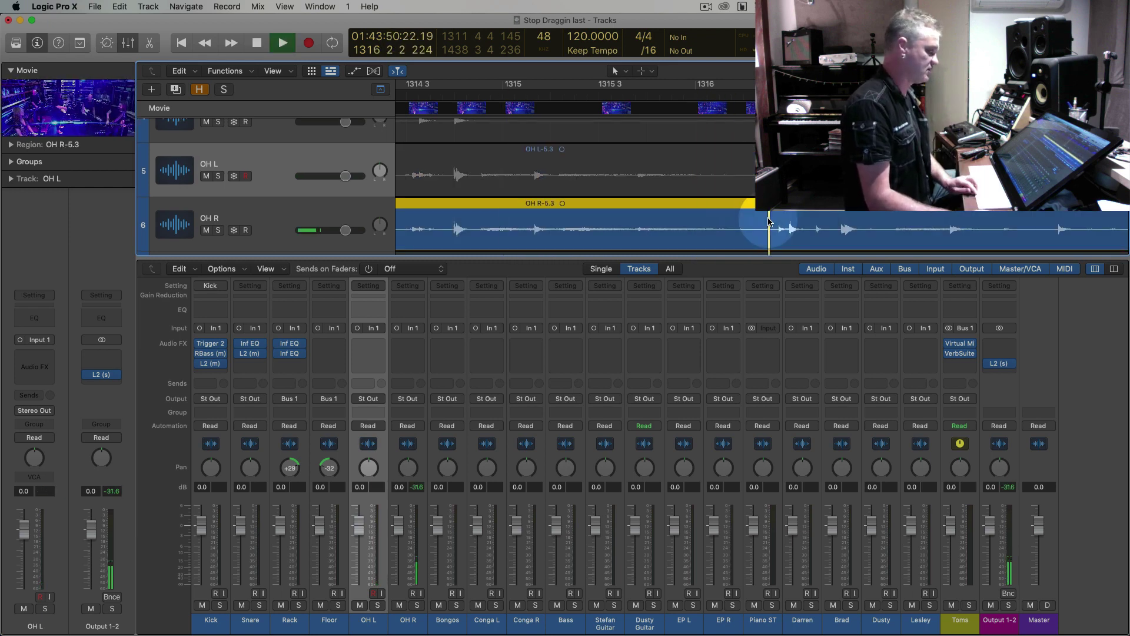
click(764, 172)
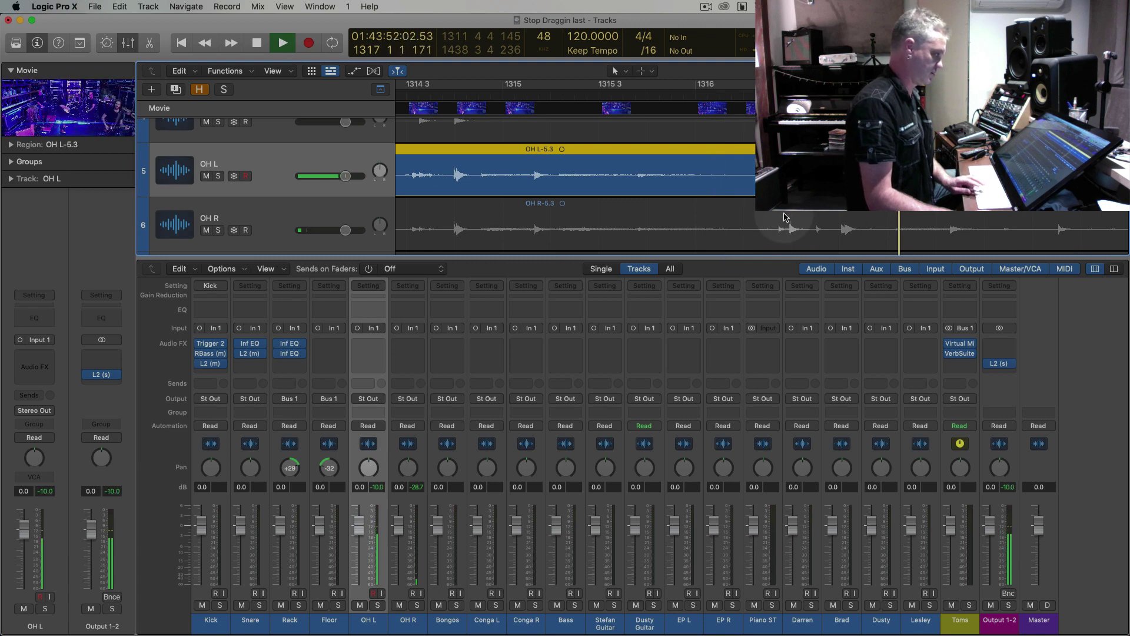
click(789, 235)
key(super+Left)
key(super+Left)
key(super+Left)
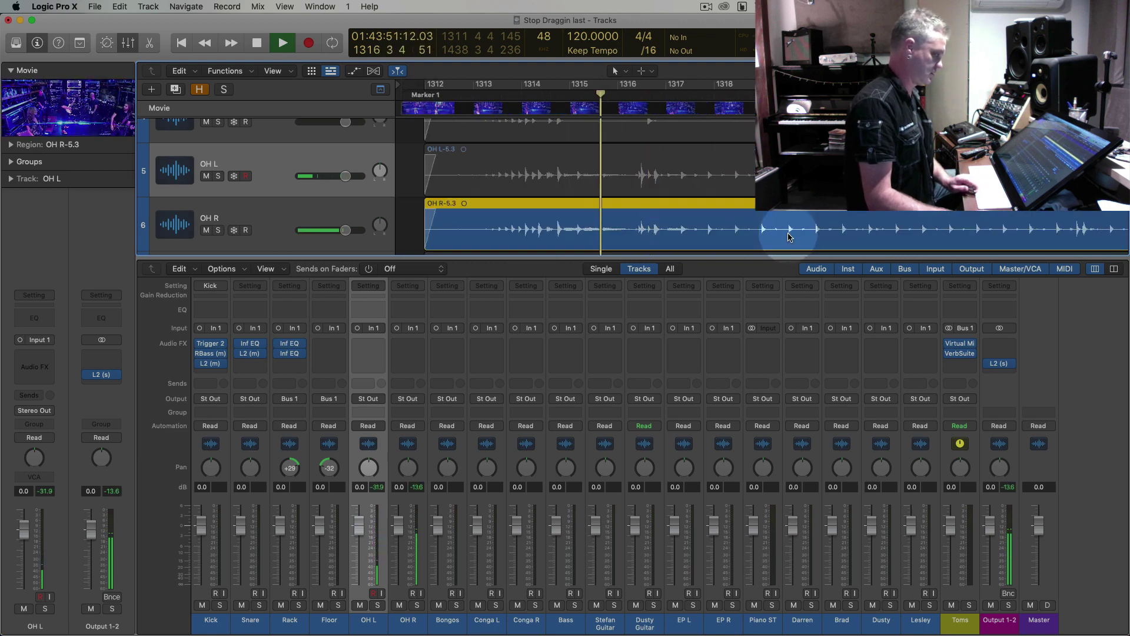
click(582, 171)
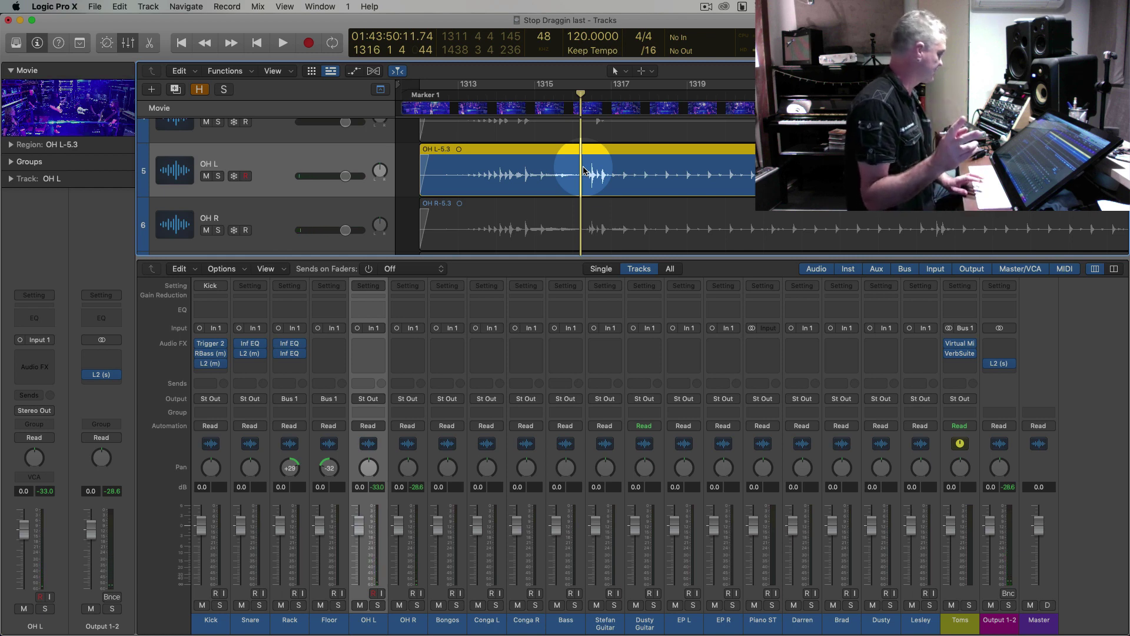
Move the playhead back to bar 1315 and compare the OH R and OH L regions on the last hits of bar 1314
key(super+Right)
key(super+Right)
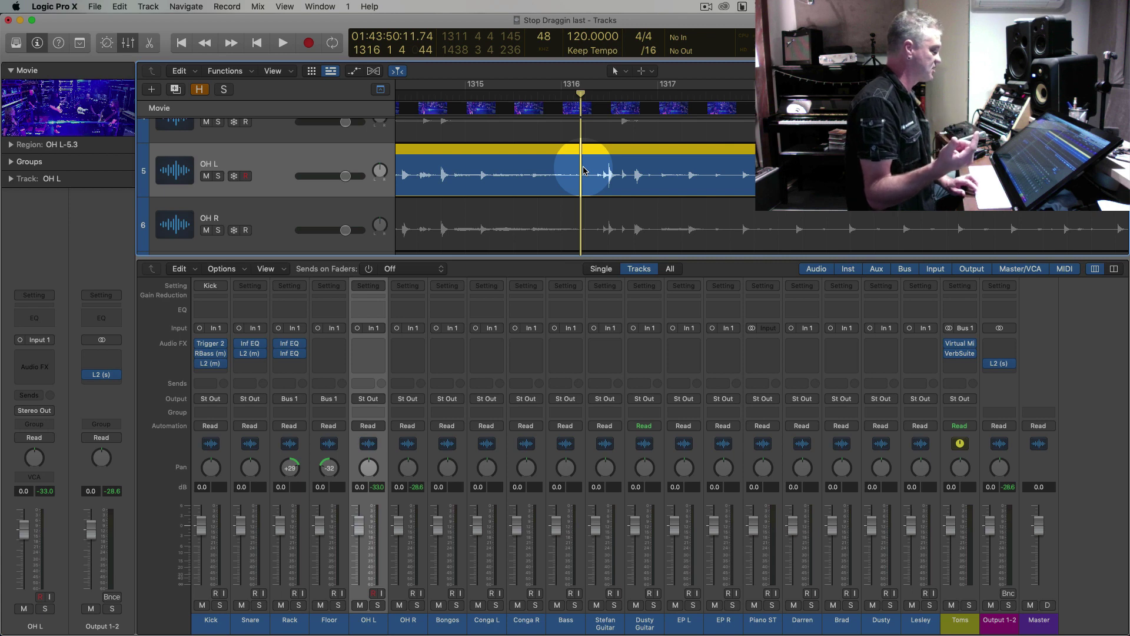
key(comma)
key(comma)
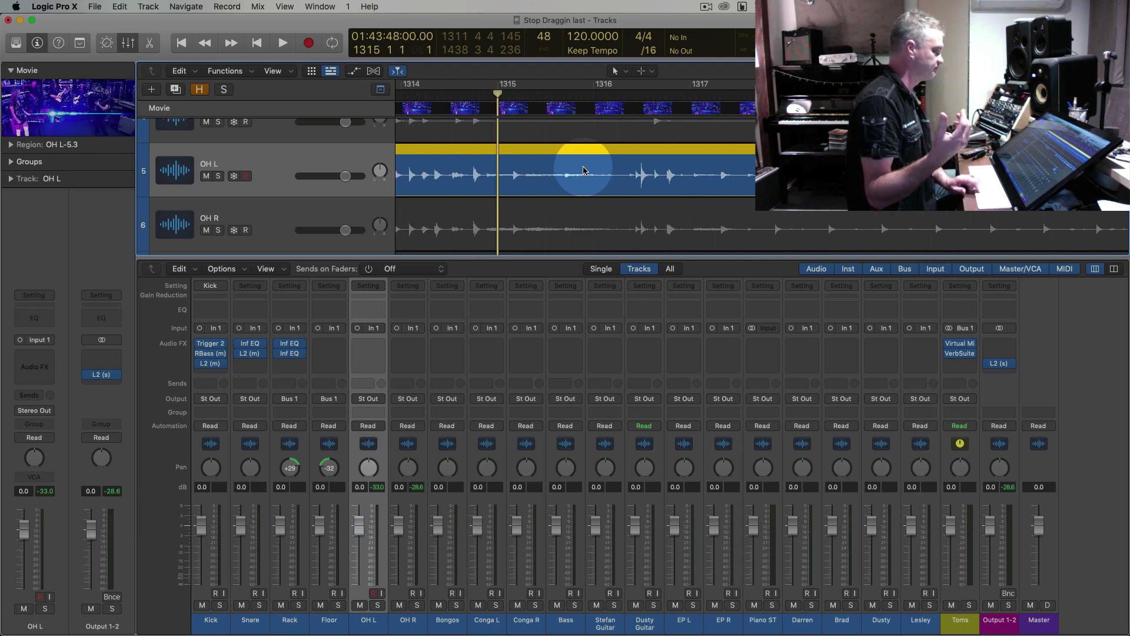
click(480, 226)
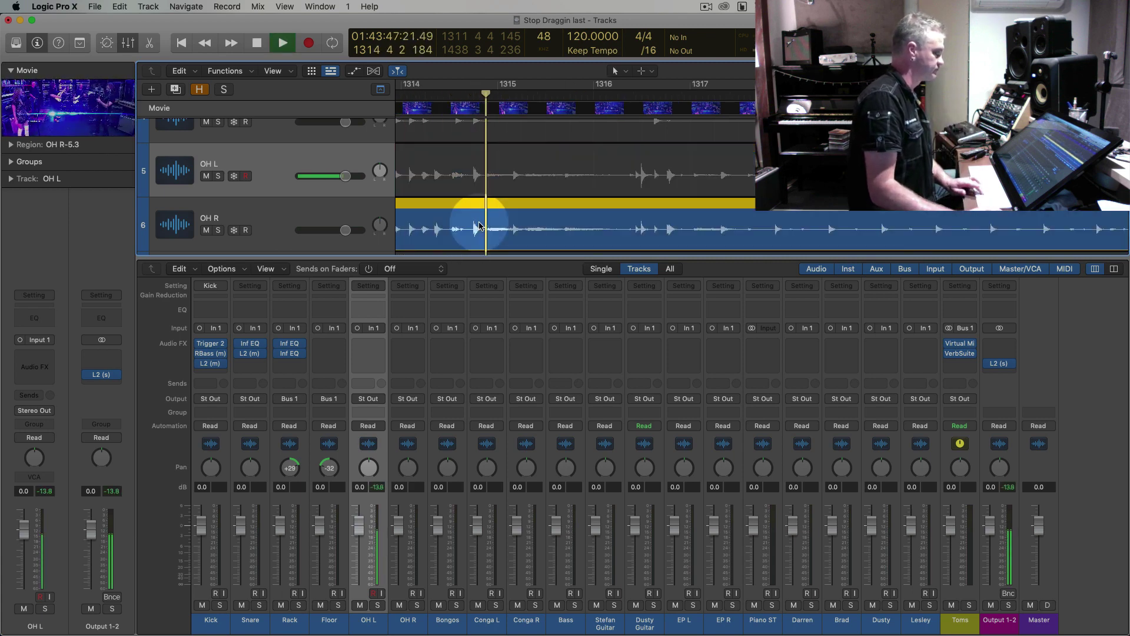
click(465, 169)
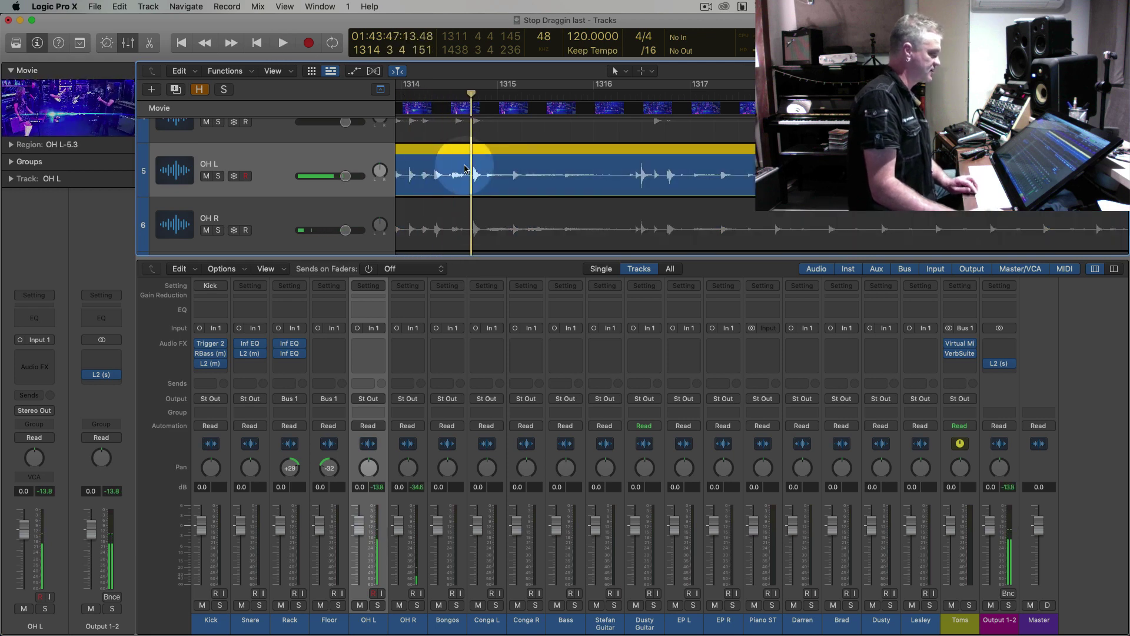
Replay the fill from bar 1314, switching the solo between the OH L and OH R regions to compare their drum balance
key(super+Left)
key(comma)
key(space)
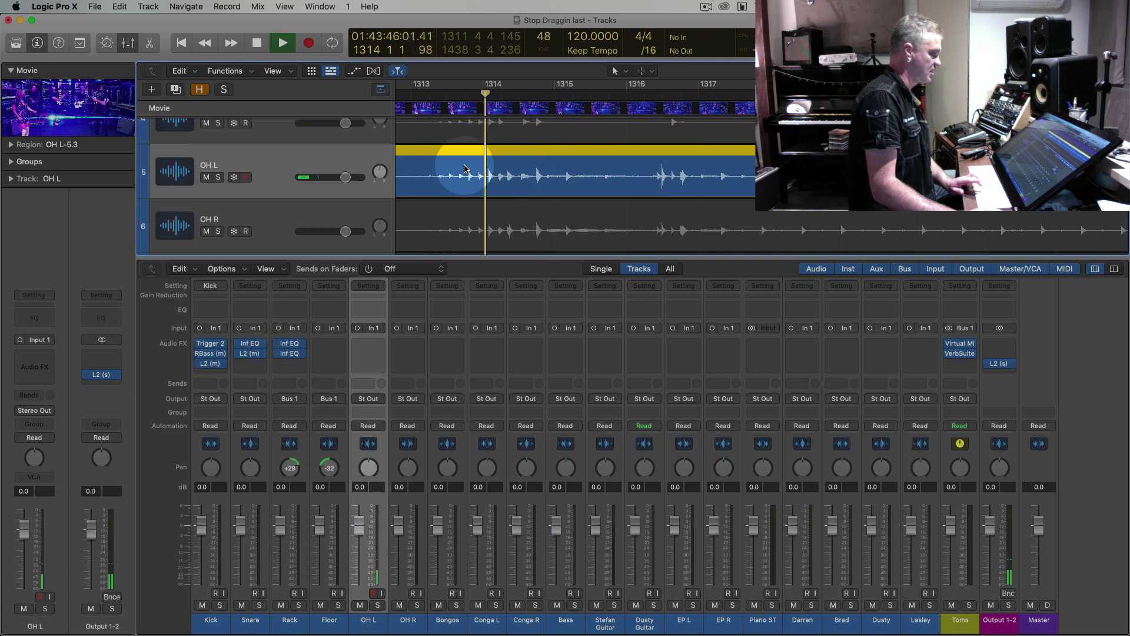
click(505, 223)
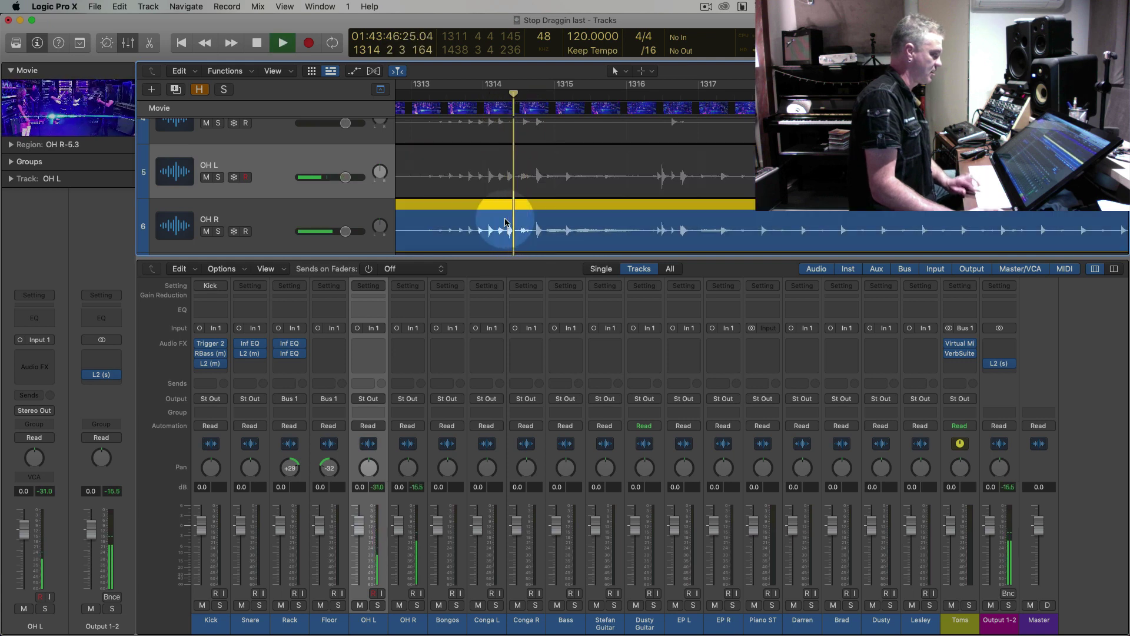
key(comma)
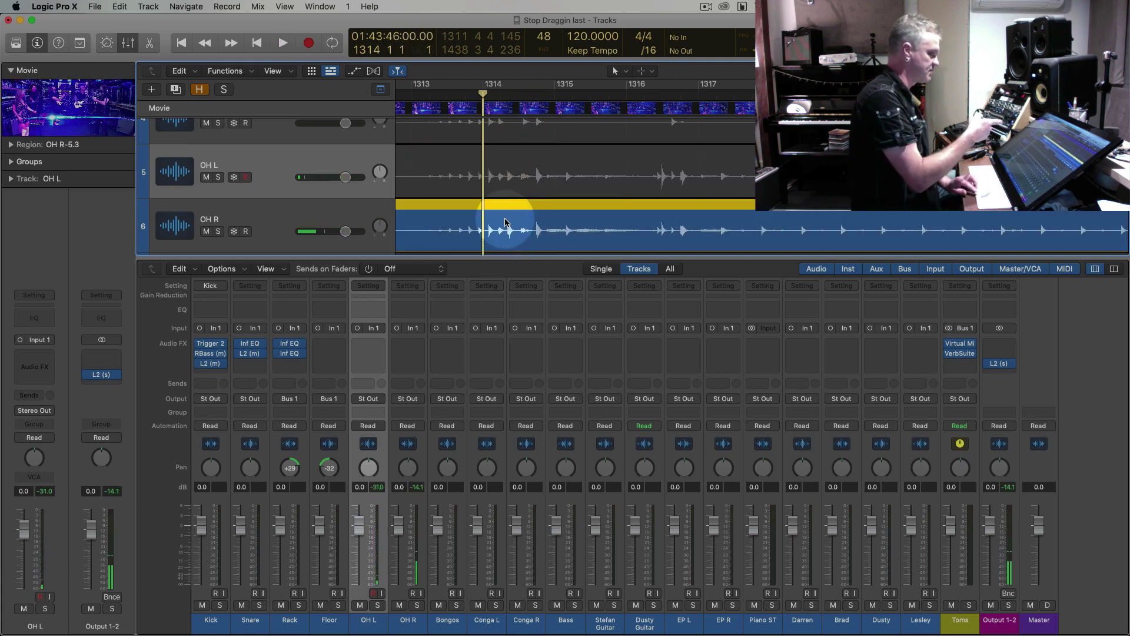
click(500, 177)
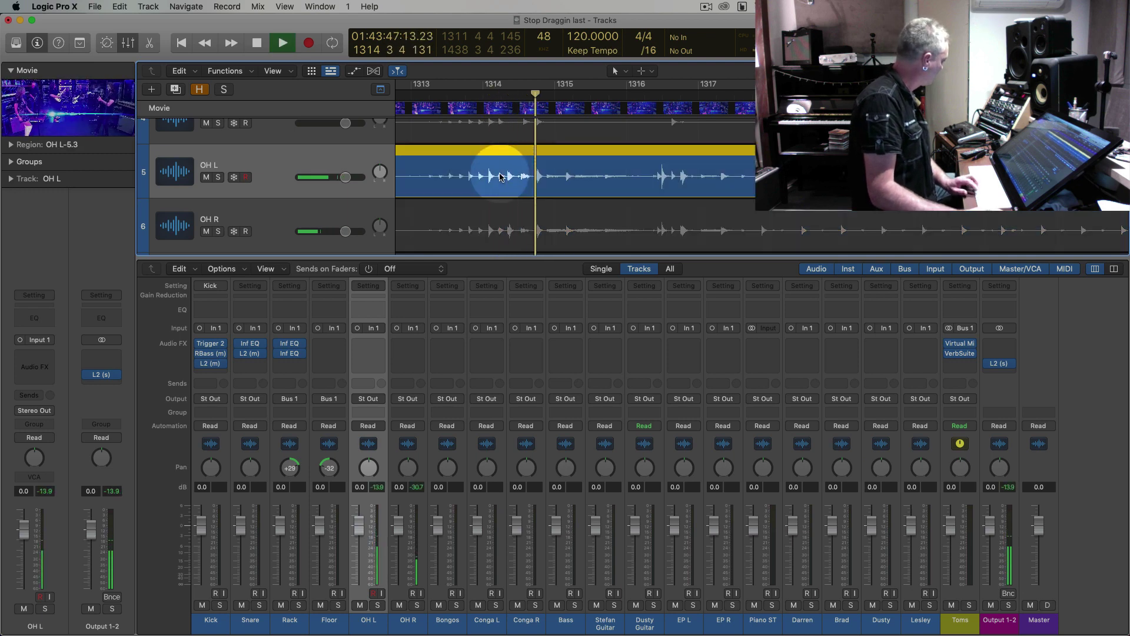
Solo the OH R region, stop playback and insert a mono Inf EQ on the OH R track
click(503, 225)
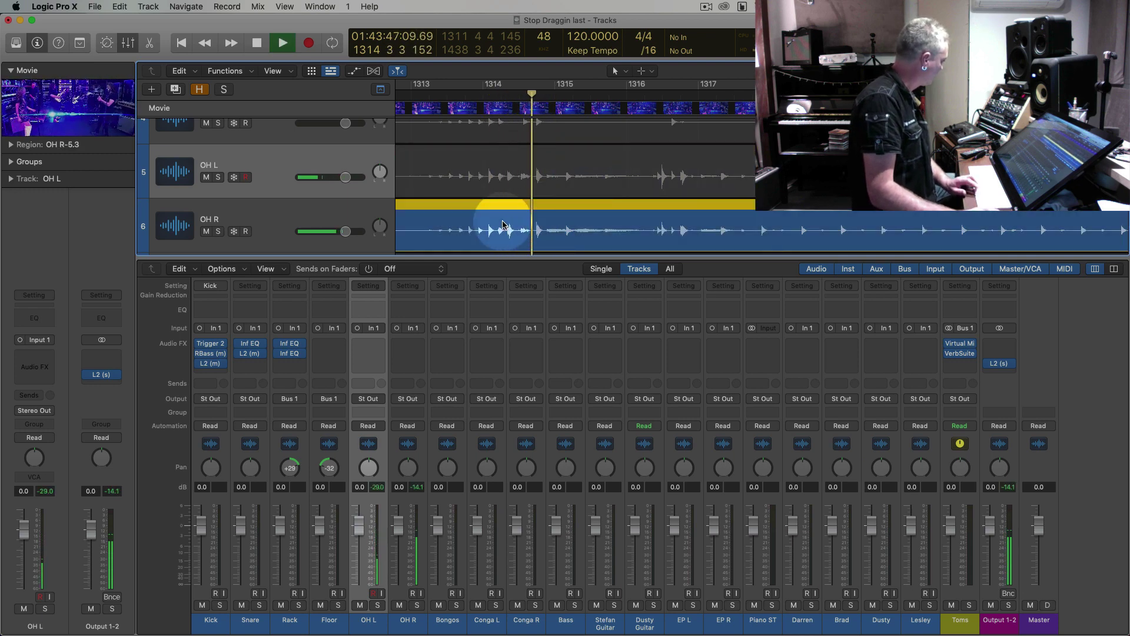
key(space)
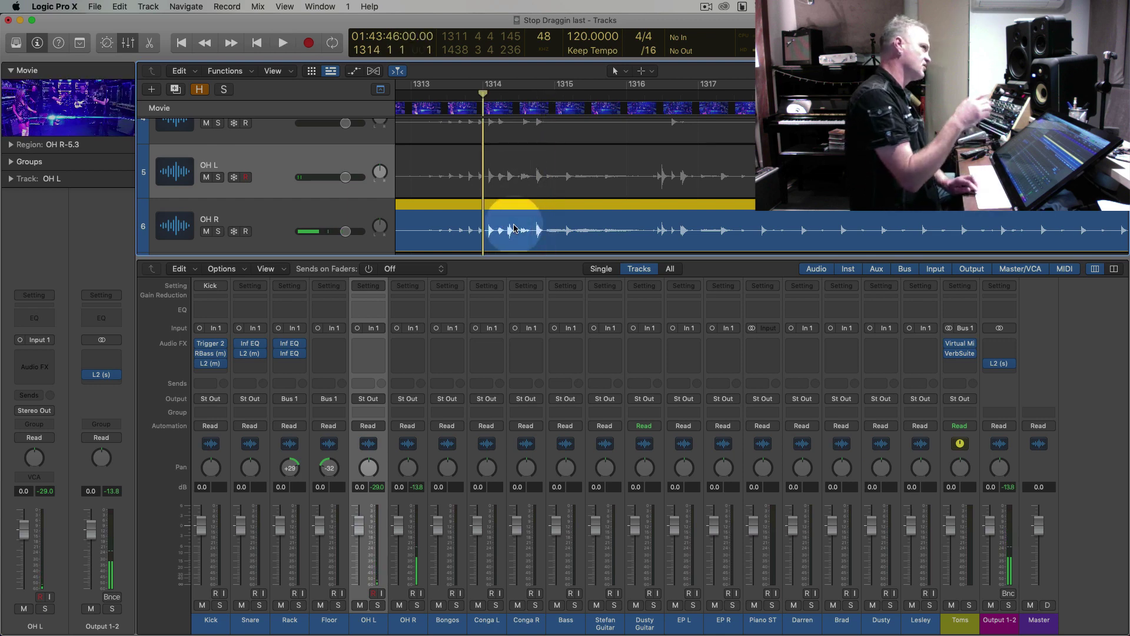
click(246, 214)
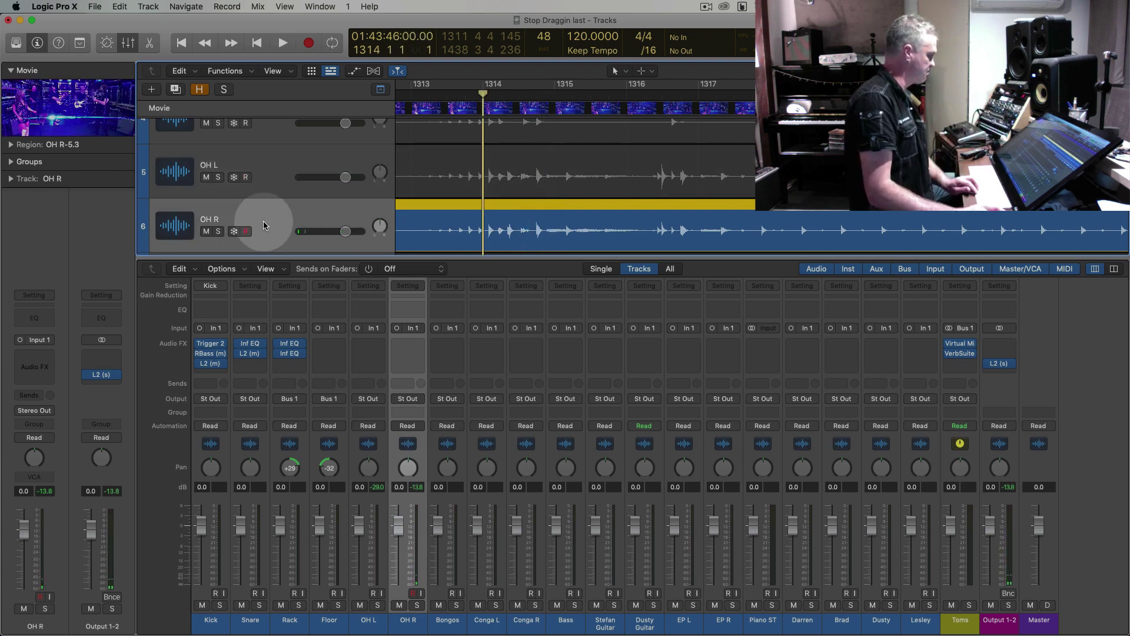
click(416, 345)
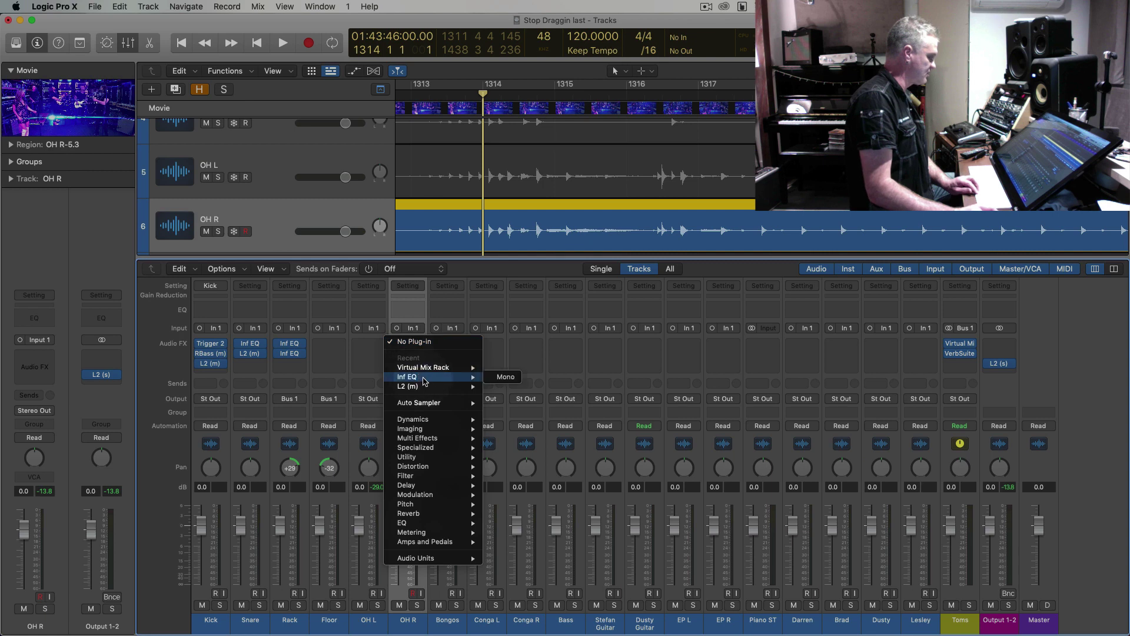
click(507, 378)
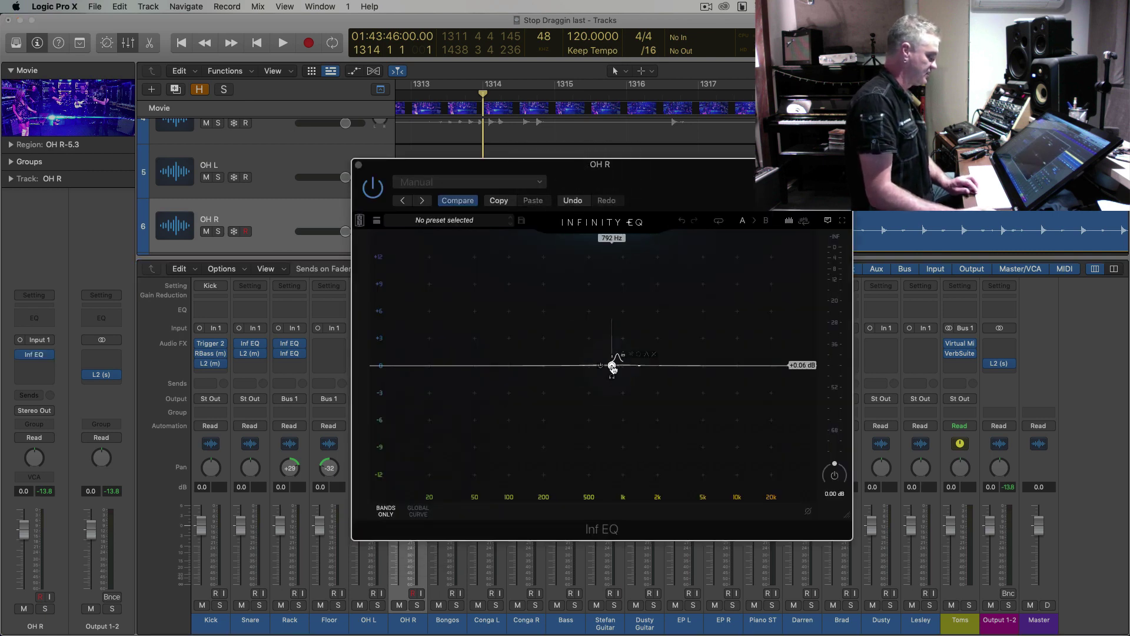
On the OH R EQ, add a slight cut between 200 and 500 Hz and a +3.31 dB low shelf at 78.1 Hz
drag(612, 366, 576, 376)
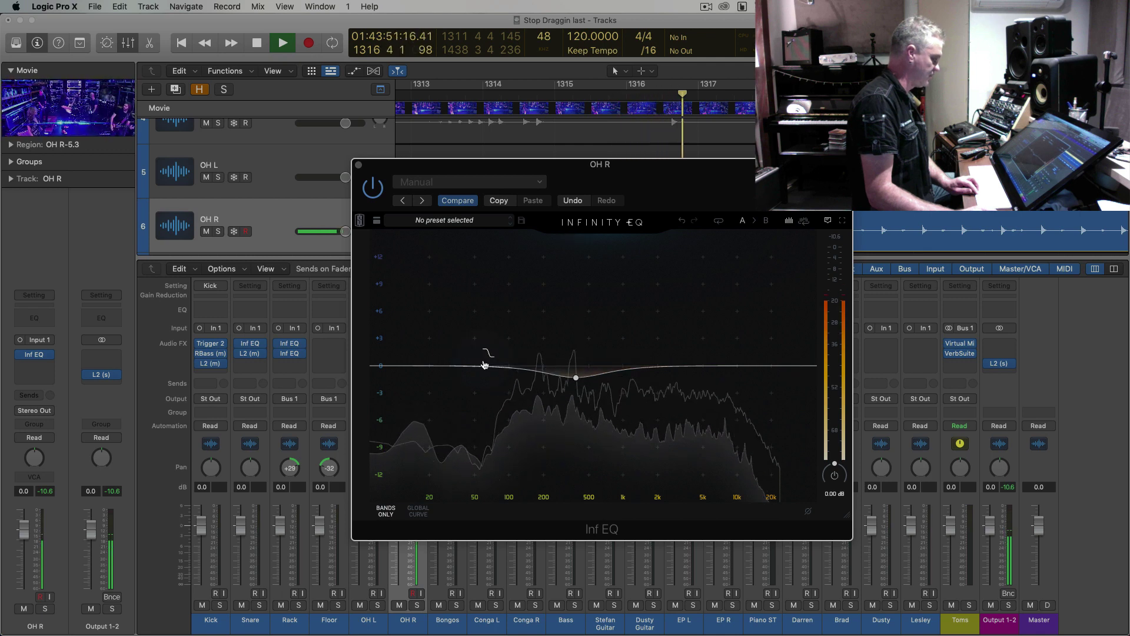
click(483, 361)
drag(483, 361, 497, 336)
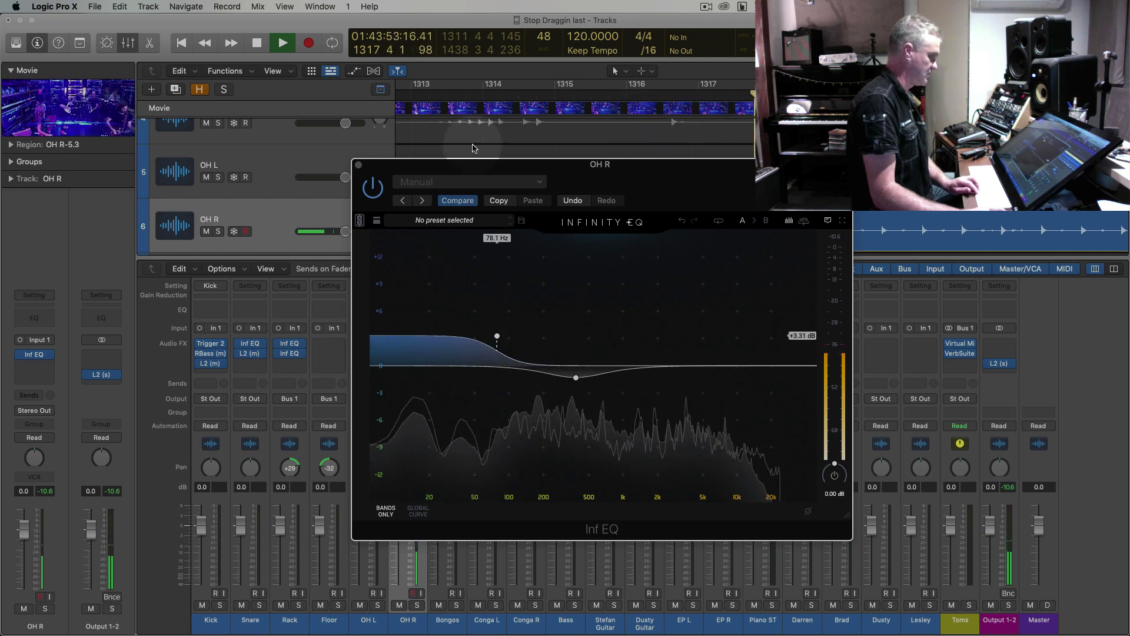
Reposition the OH R EQ window clear of the track waveforms and replay the fill from bar 1314
drag(490, 201, 485, 362)
click(514, 238)
key(comma)
key(comma)
key(comma)
key(comma)
key(comma)
key(comma)
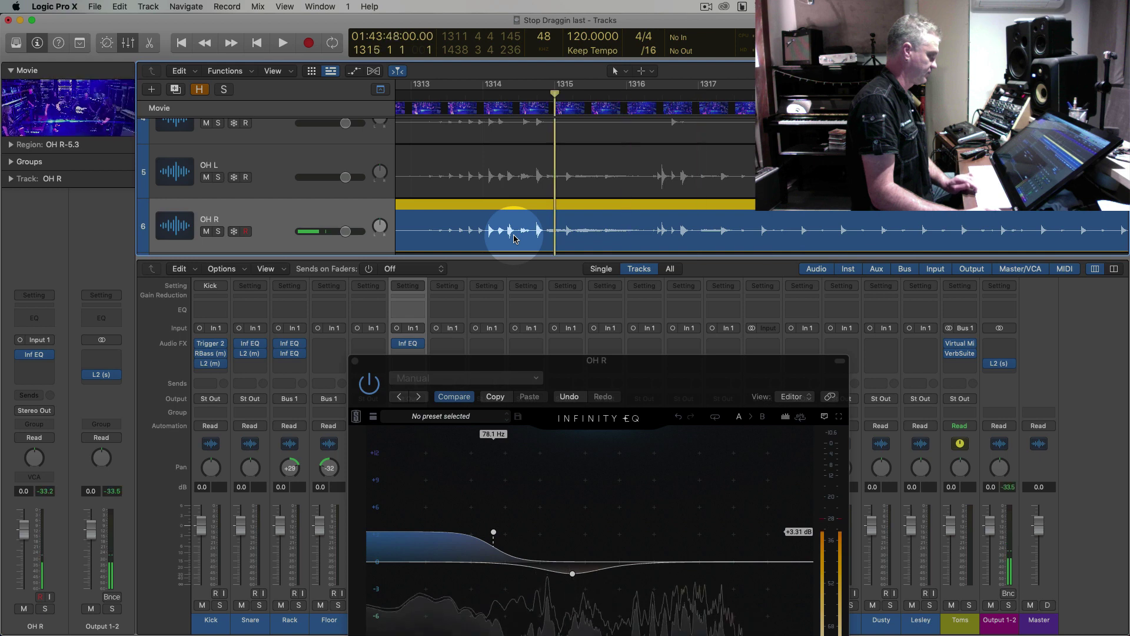
drag(517, 362, 516, 264)
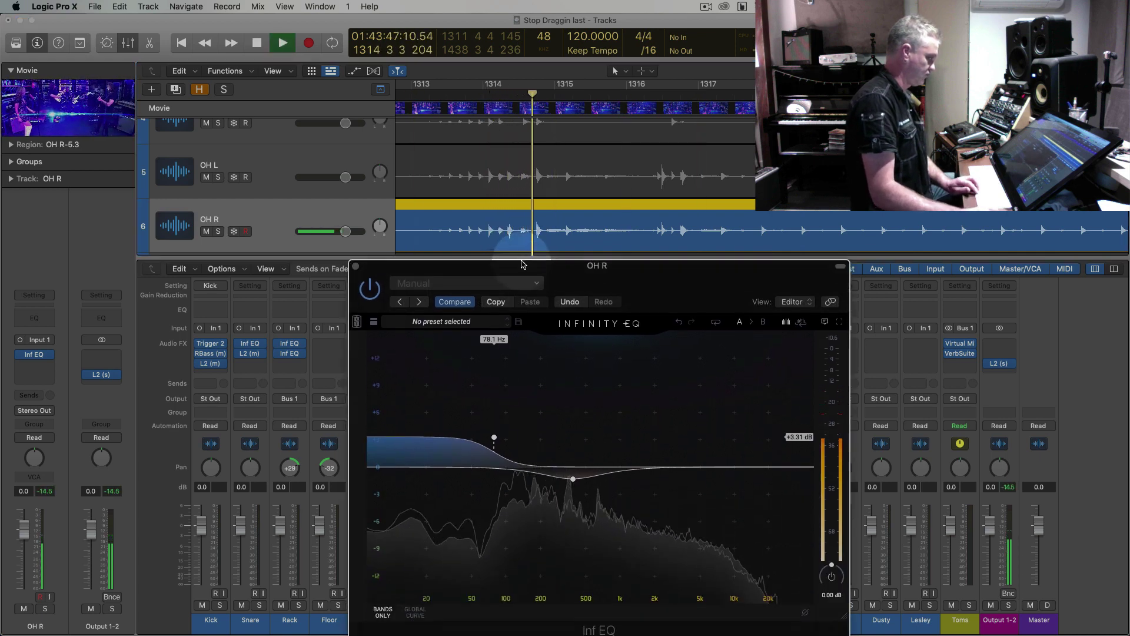
Switch the solo from OH L to OH R while replaying bar 1314 to compare their tone
click(511, 161)
key(comma)
click(510, 218)
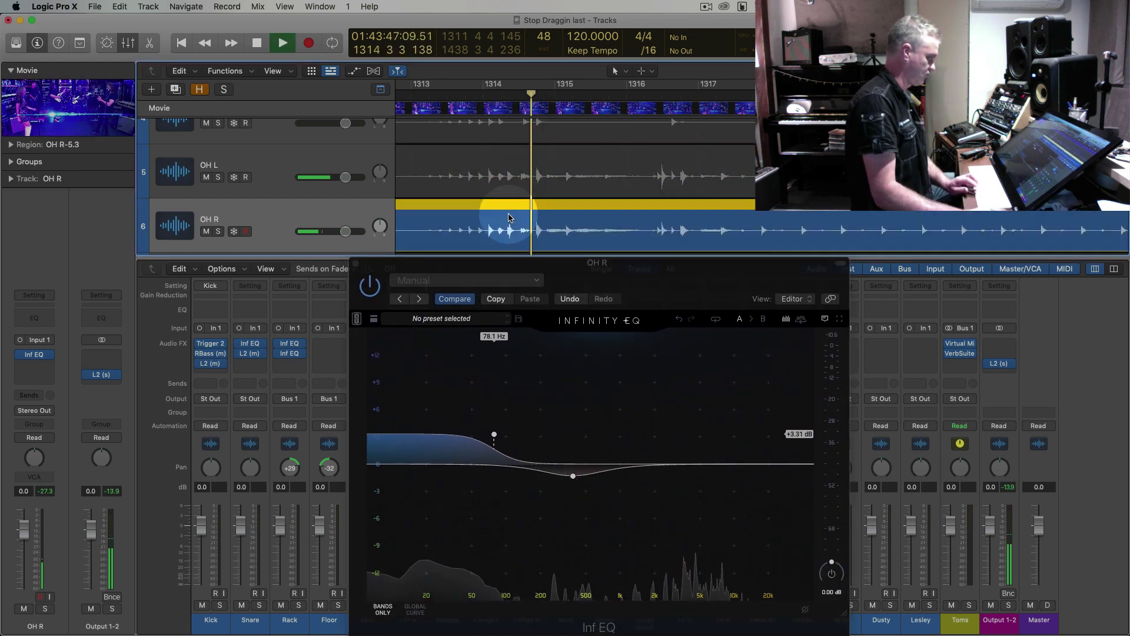
key(comma)
Set the OH R low shelf to 188 Hz and +6.62 dB, replaying the fill and switching the solo to OH L
drag(494, 436, 538, 403)
key(comma)
key(comma)
key(comma)
click(539, 171)
key(comma)
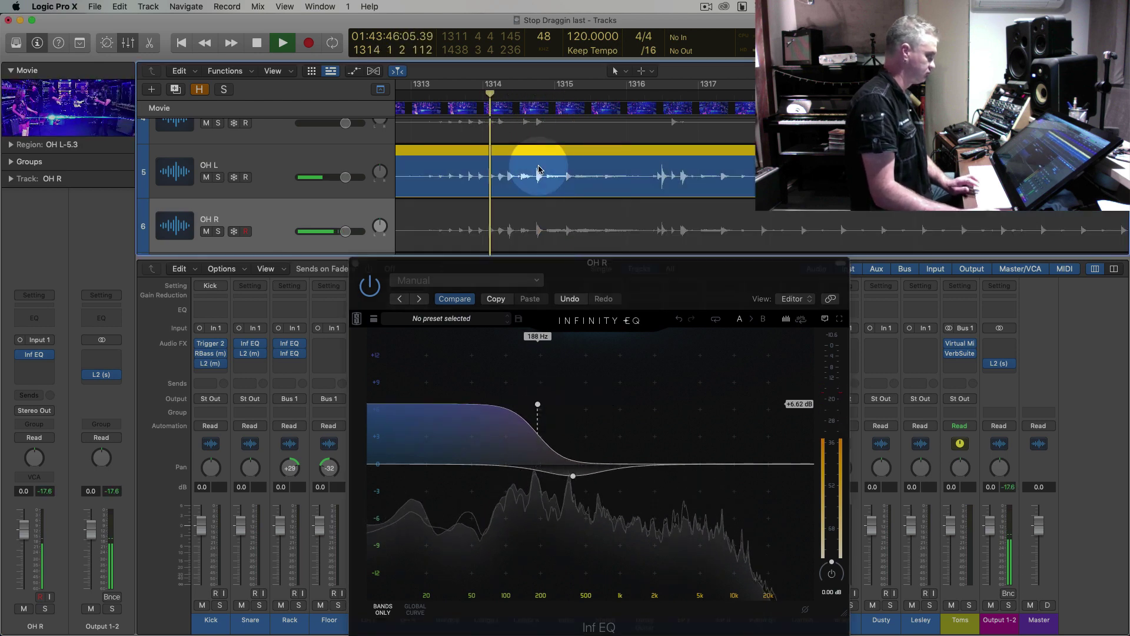
Insert Inf EQ on the OH L track and add a low-cut band at 58.0 Hz
click(327, 163)
click(47, 356)
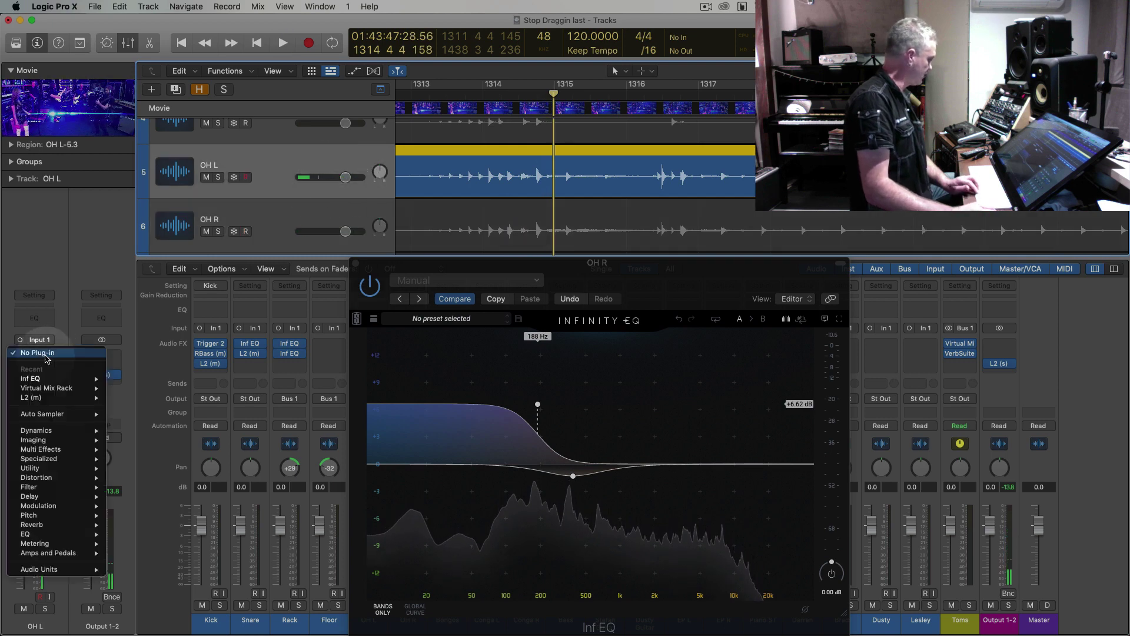
click(119, 379)
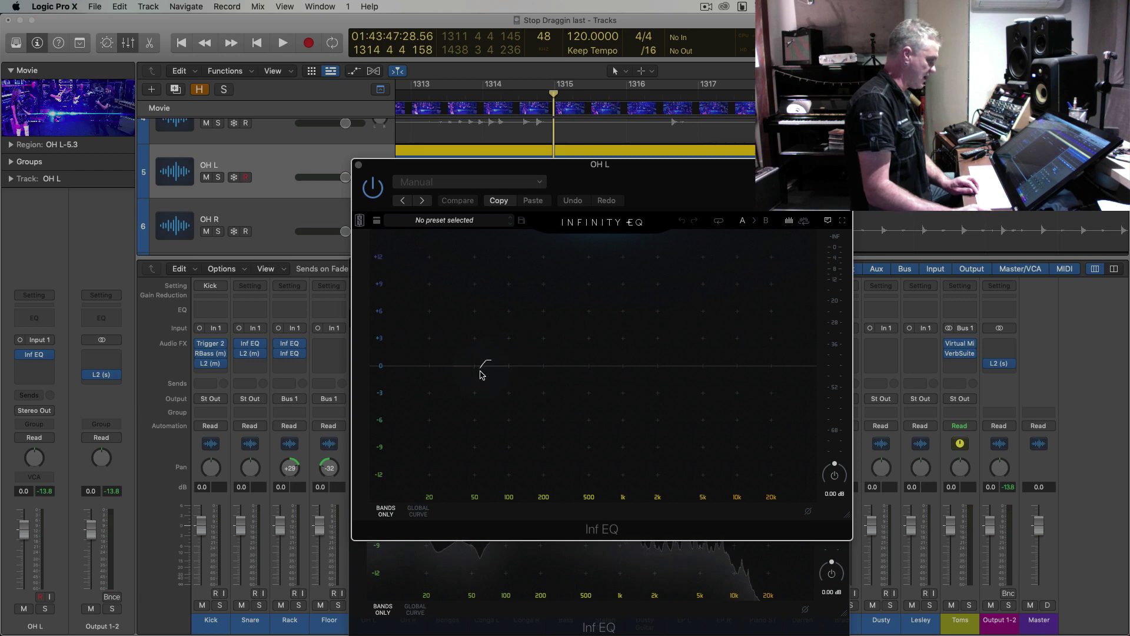
click(481, 377)
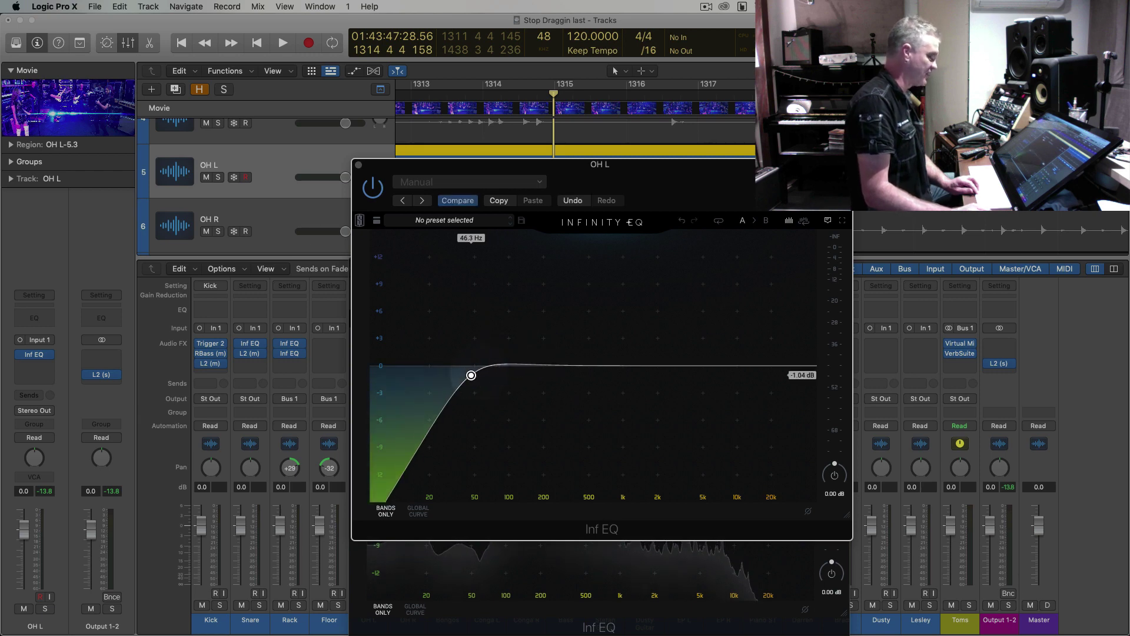
drag(471, 375, 478, 380)
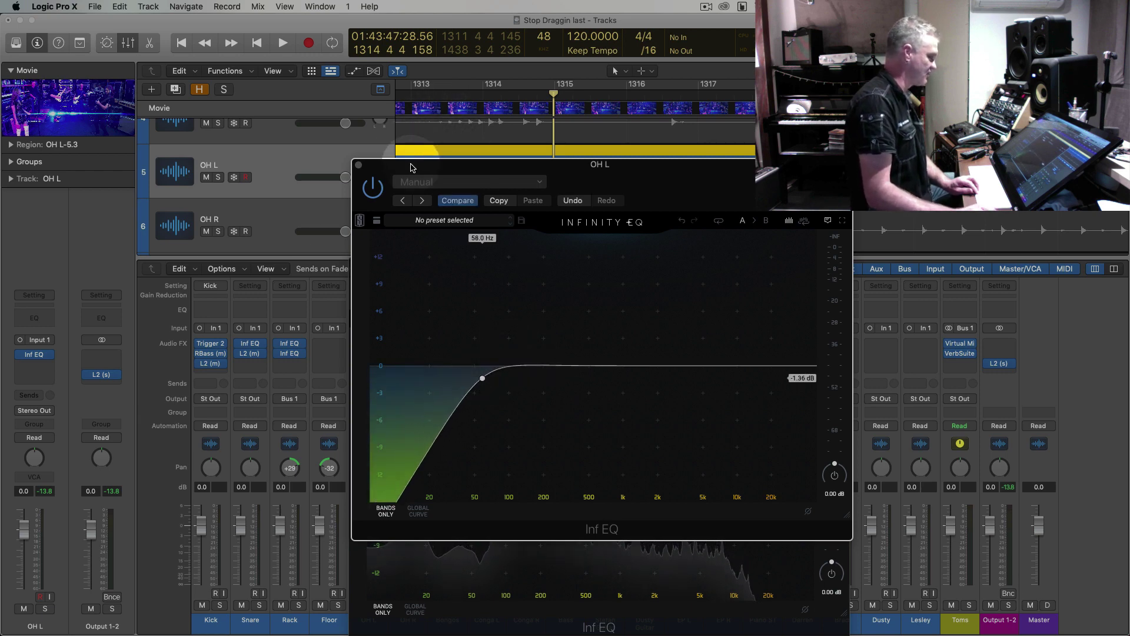
Move the OH L EQ window off the tracks and play from bar 1313, alternating the solo between OH R and OH L
drag(410, 167, 308, 337)
click(446, 132)
key(space)
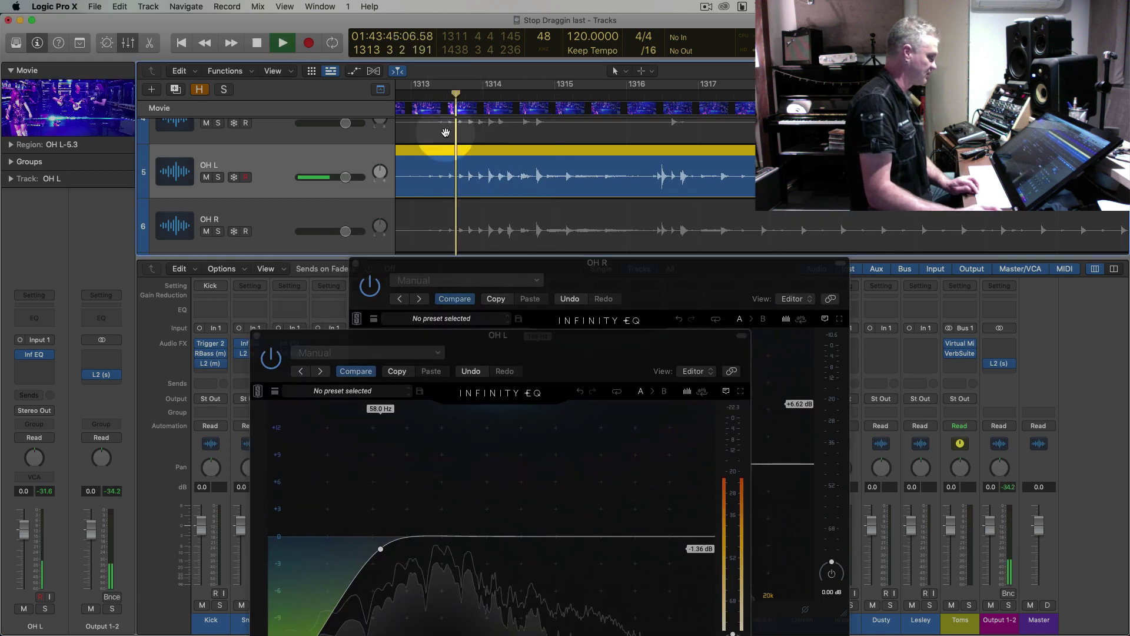
click(493, 223)
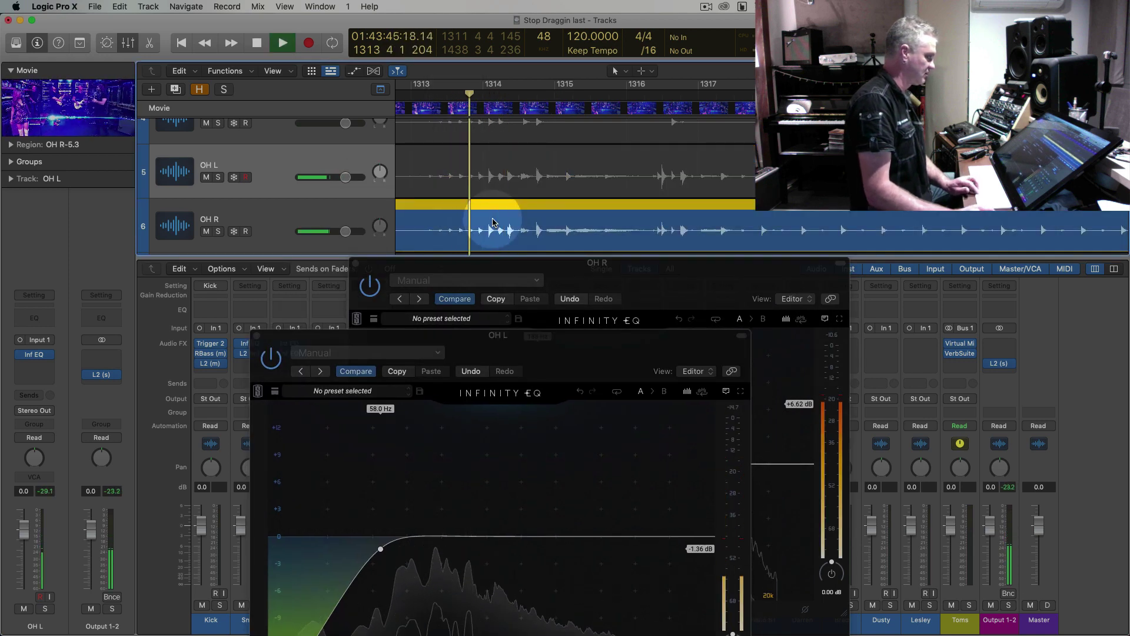
click(493, 175)
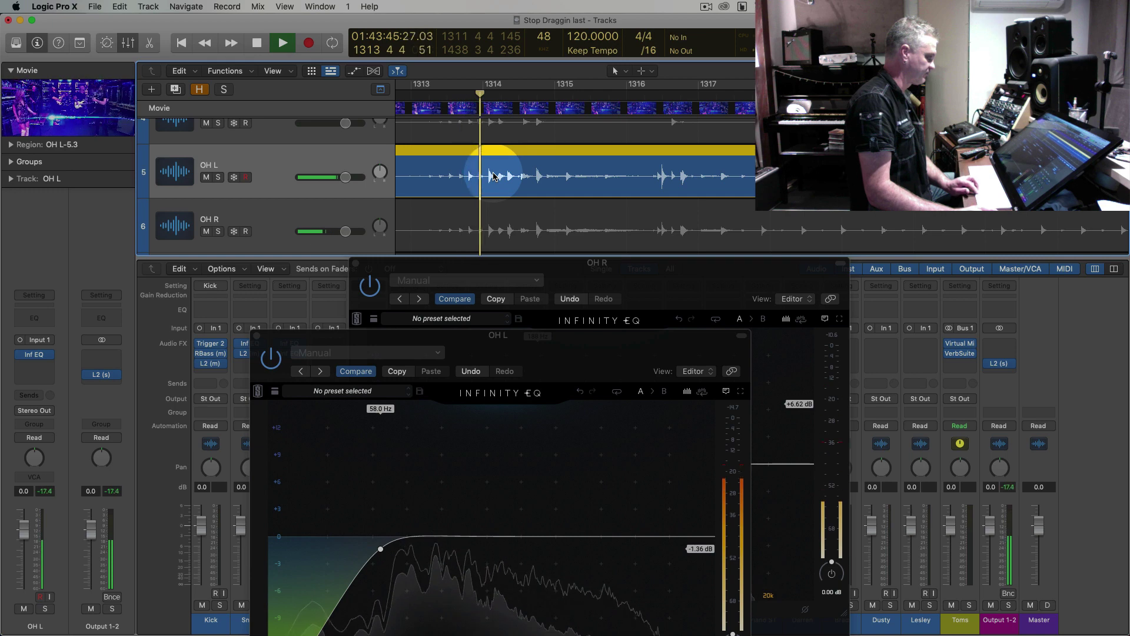
Add a +0.71 dB peak band at 801 Hz to the OH L EQ and compare OH L with OH R during playback
click(508, 540)
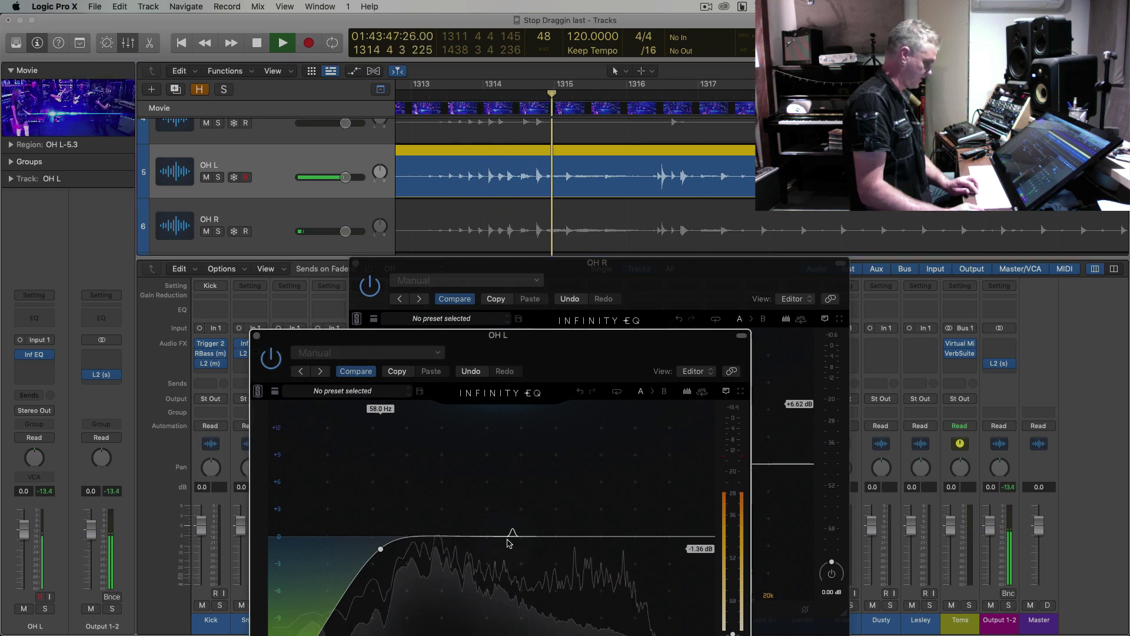
drag(508, 539, 510, 530)
click(484, 159)
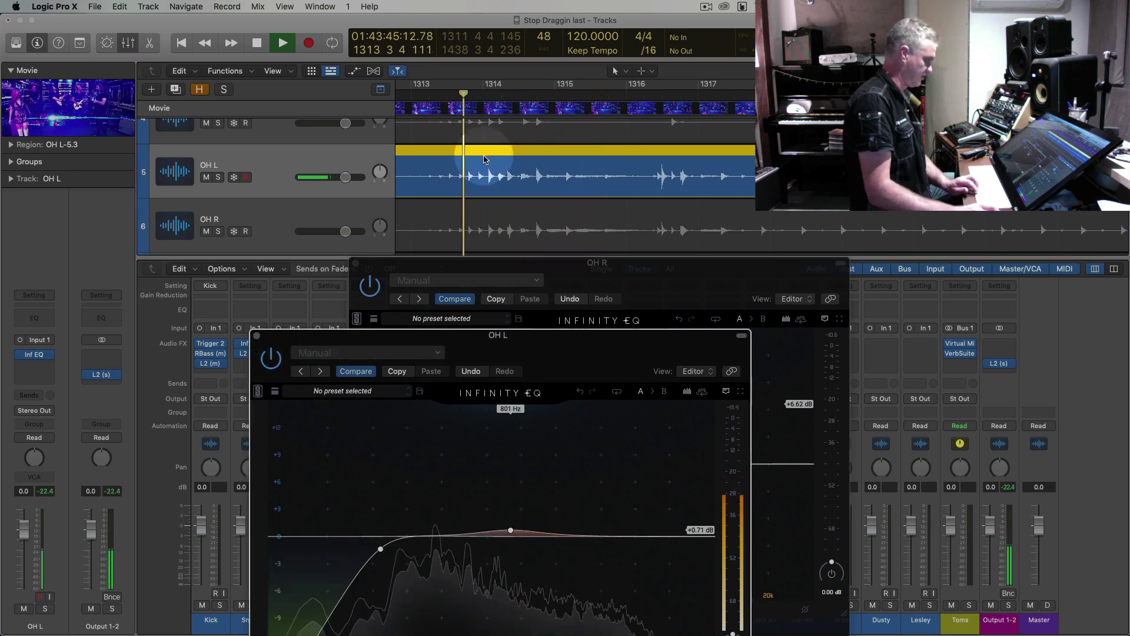
click(503, 226)
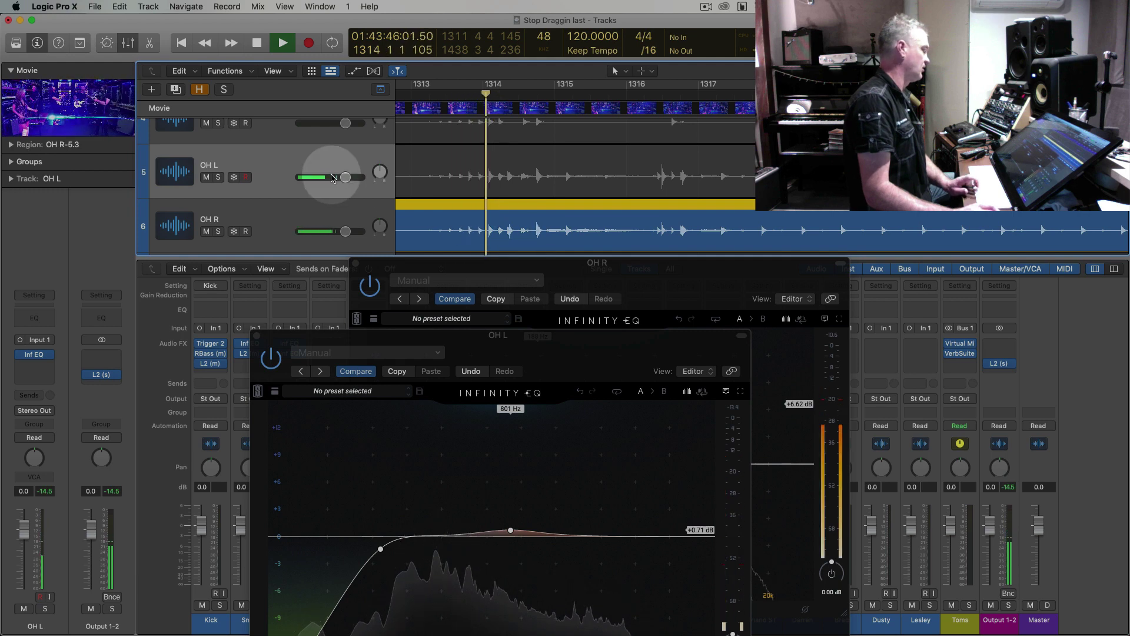
Stop playback and close the OH L and OH R EQ windows
key(space)
key(super+Left)
click(269, 335)
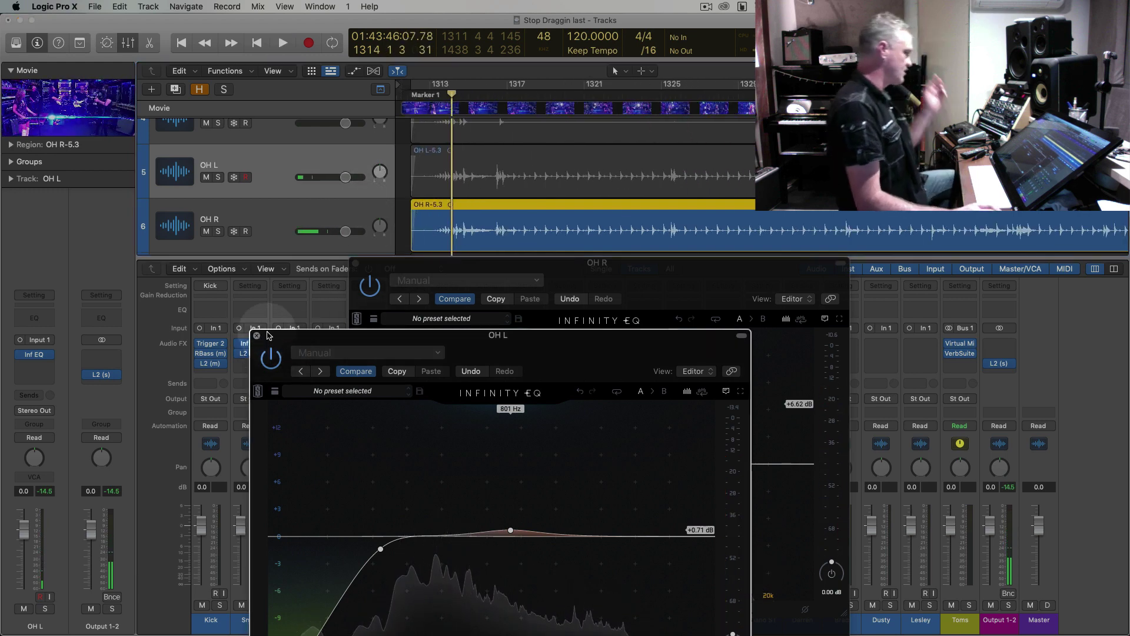
click(257, 334)
click(357, 264)
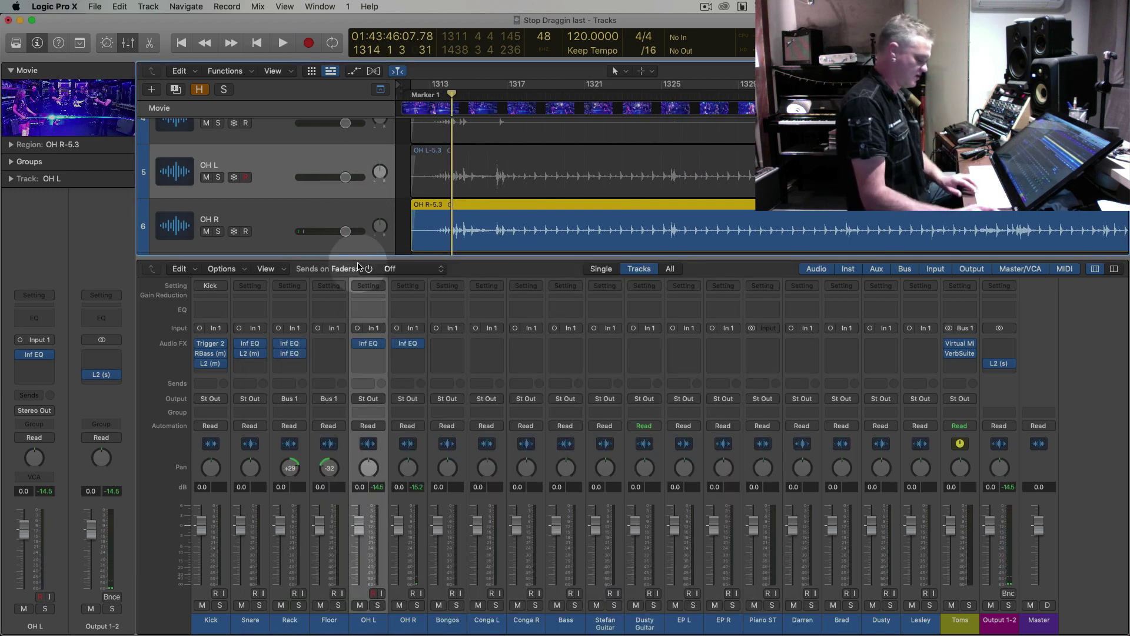
Pan OH L to -64 and OH R to +63
key(super+Left)
drag(377, 172, 377, 271)
drag(378, 223, 401, 134)
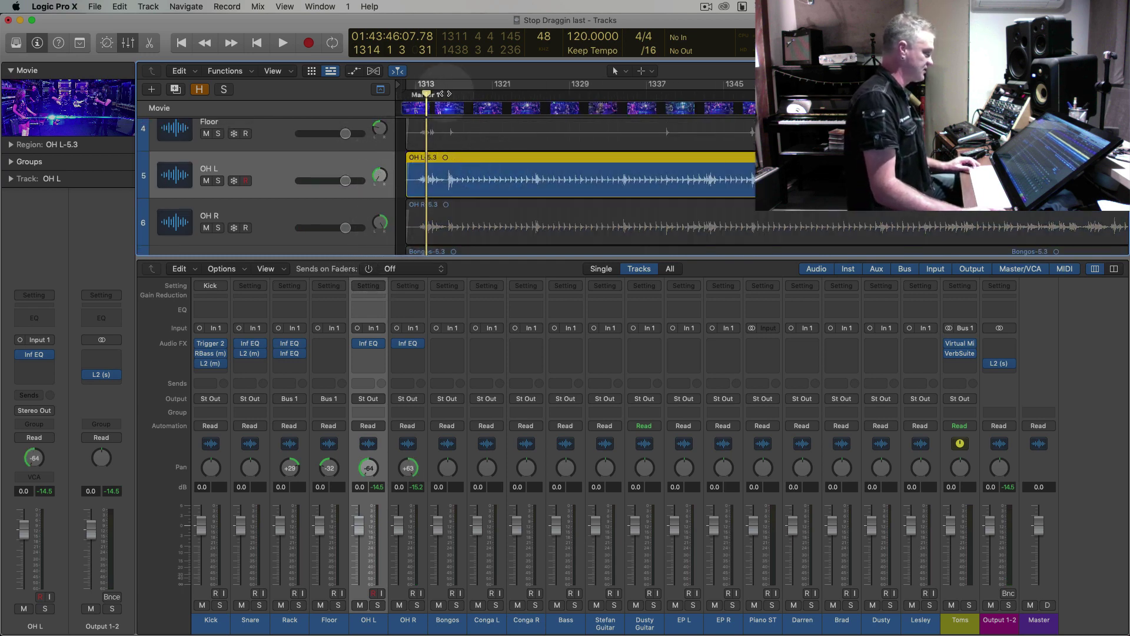
Solo the OH L and OH R regions together and play up to bar 1316 to judge the stereo image
key(space)
key(super+Right)
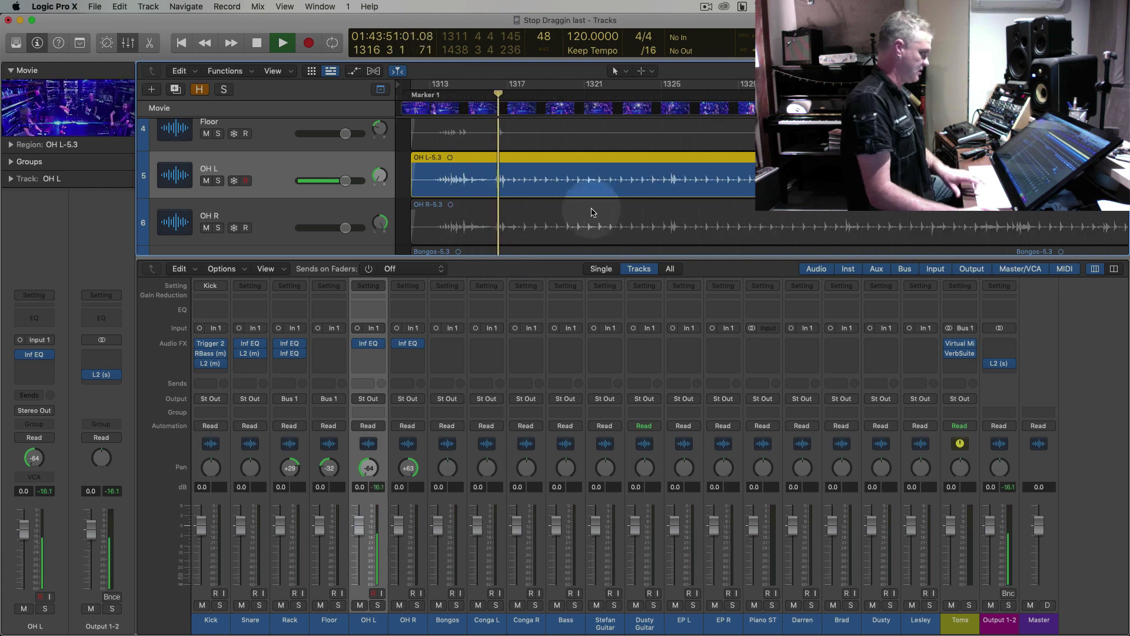
shift+click(571, 215)
key(comma)
key(space)
key(super+Right)
key(super+Right)
key(super+Right)
key(super+Right)
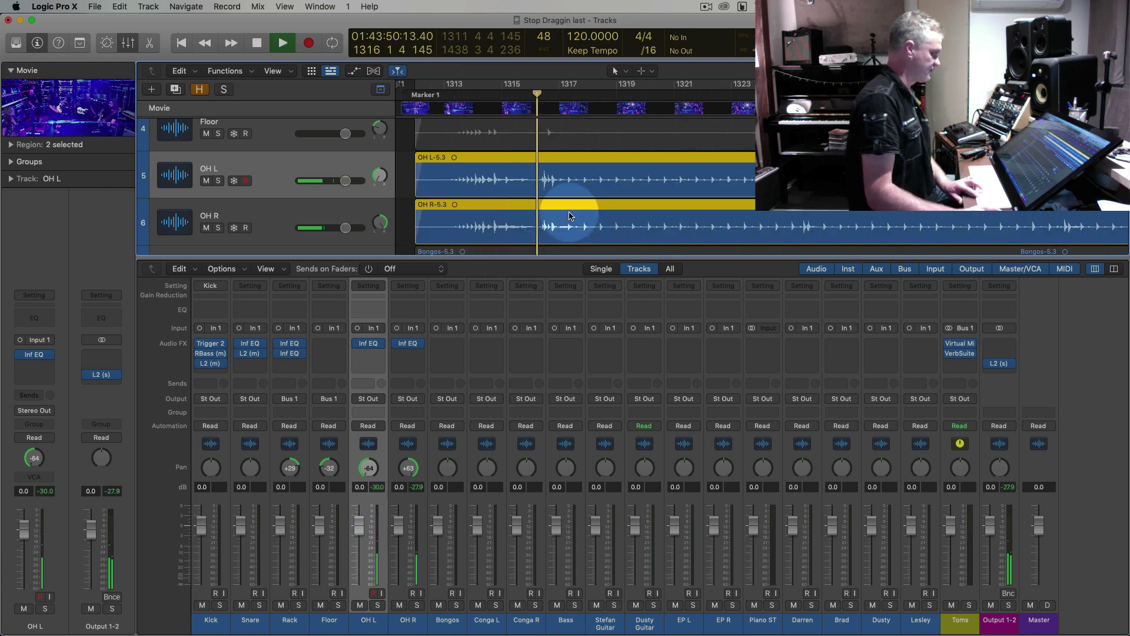
key(space)
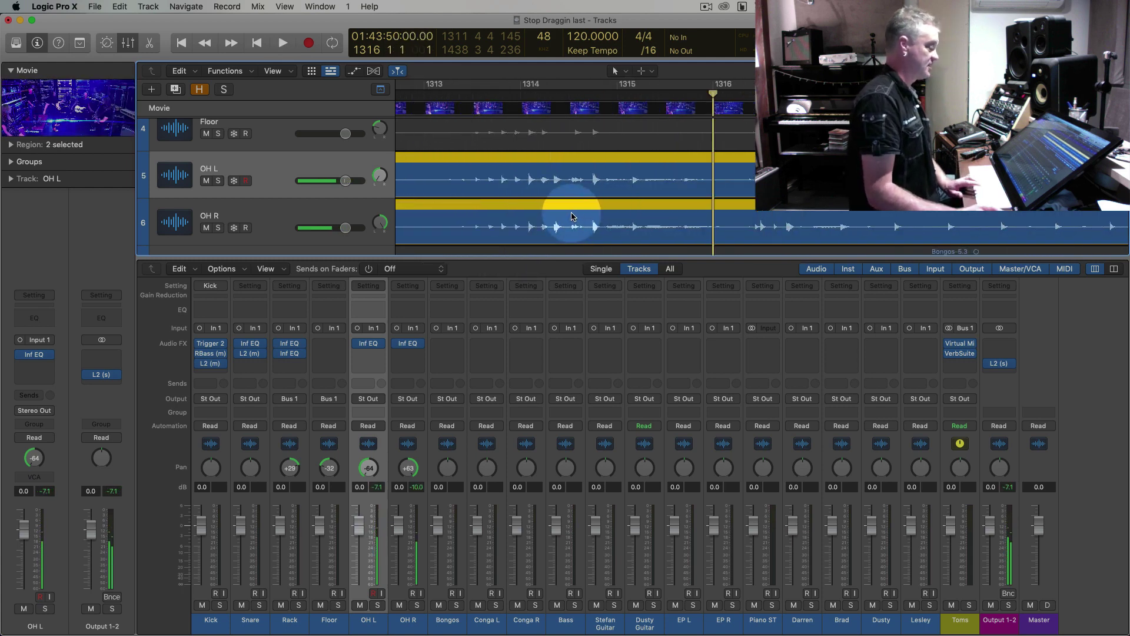
key(space)
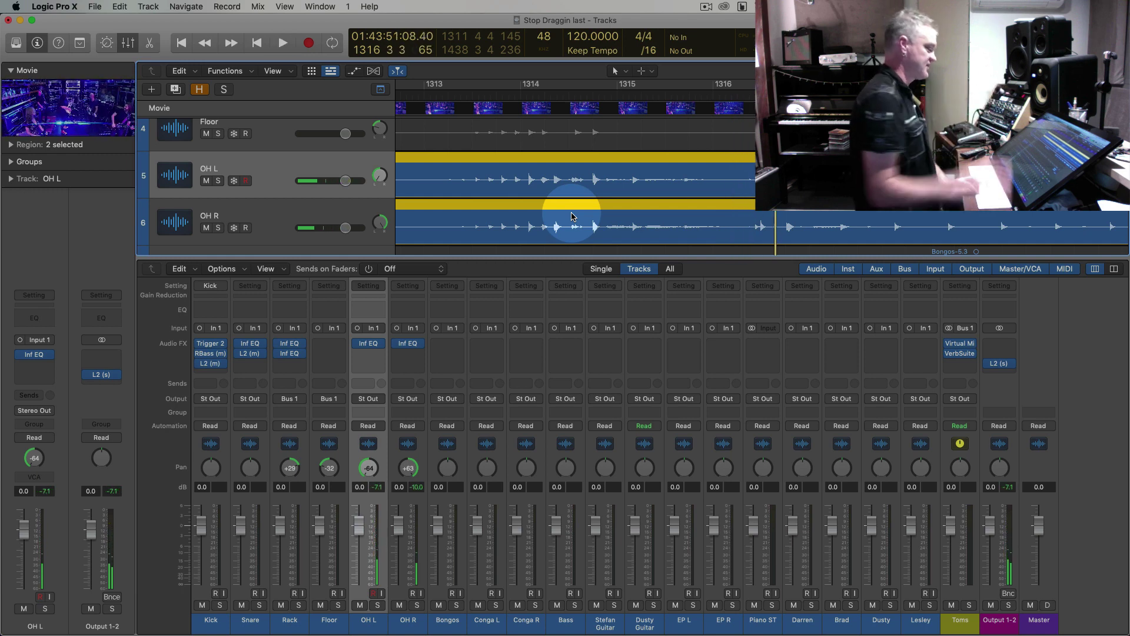
Swap the overhead panning to +63 for OH L and -64 for OH R, then play both soloed regions
click(346, 158)
drag(379, 178, 368, 88)
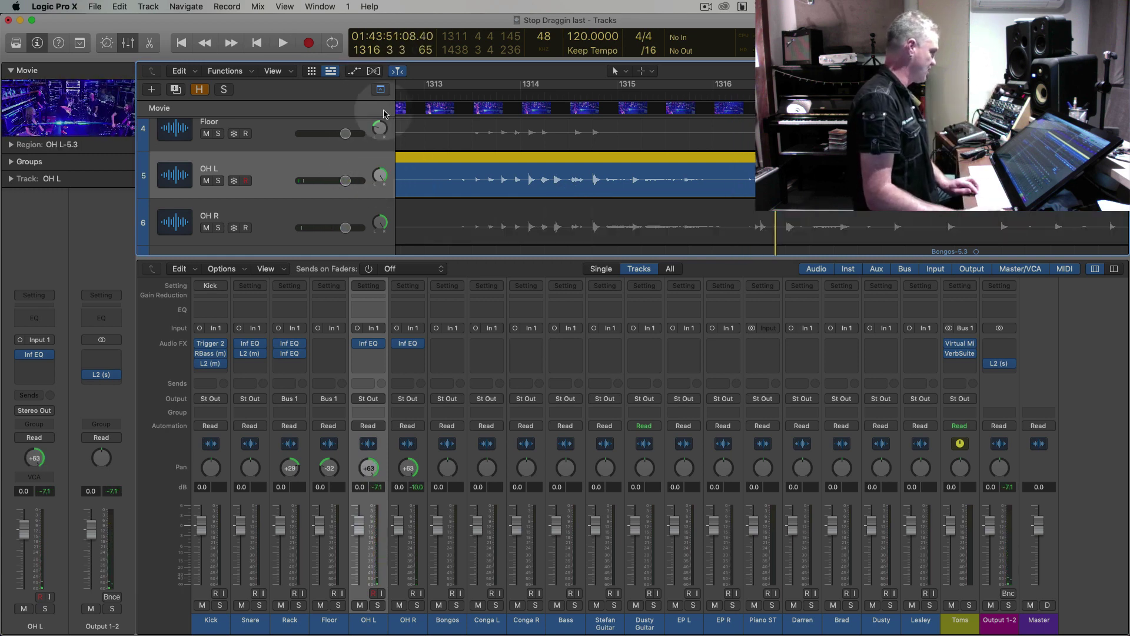
shift+click(690, 229)
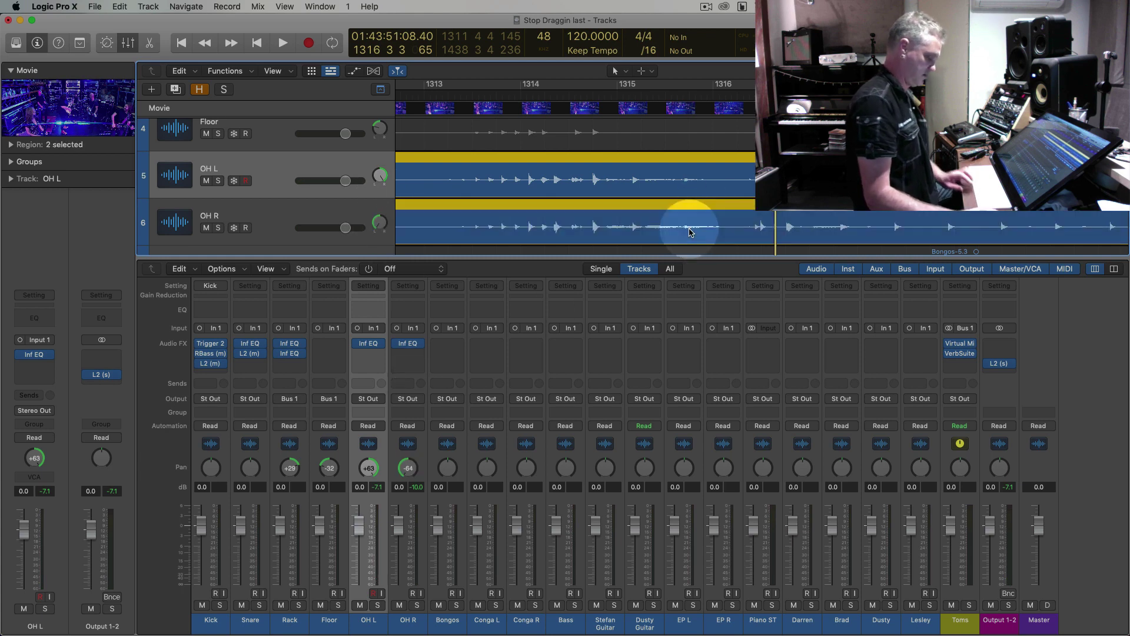
key(space)
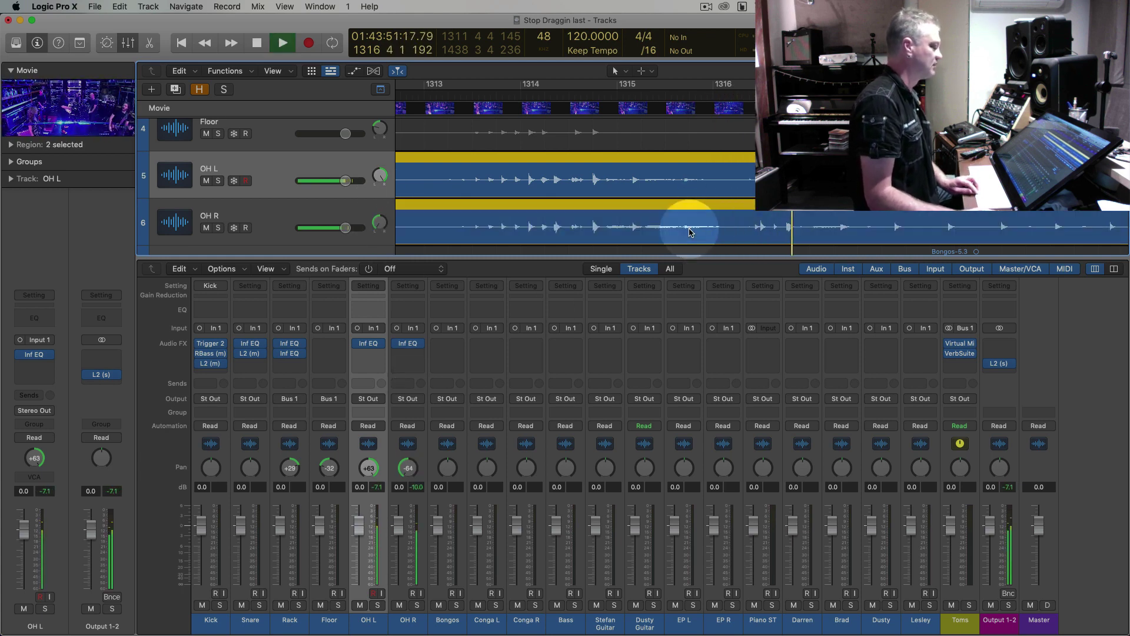
Add the Rack and Floor regions to the soloed overheads and replay the tom hits to check the panning
key(super+Left)
key(super+Left)
key(space)
scroll(721, 217, up, 5)
shift+click(663, 188)
shift+click(654, 233)
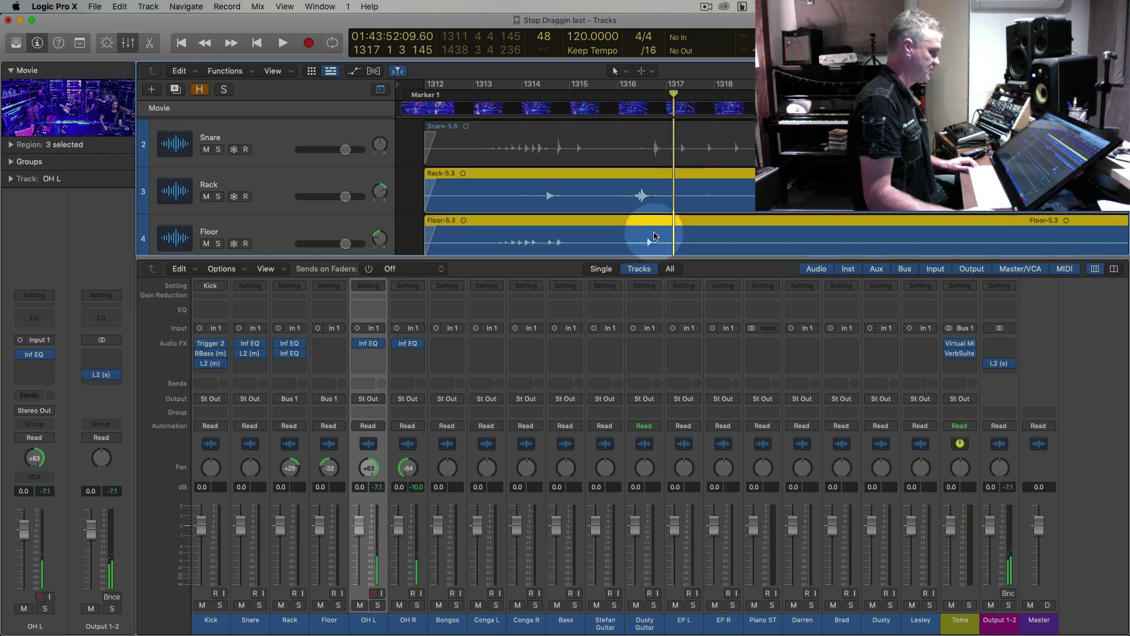
key(comma)
scroll(739, 237, down, 2)
key(space)
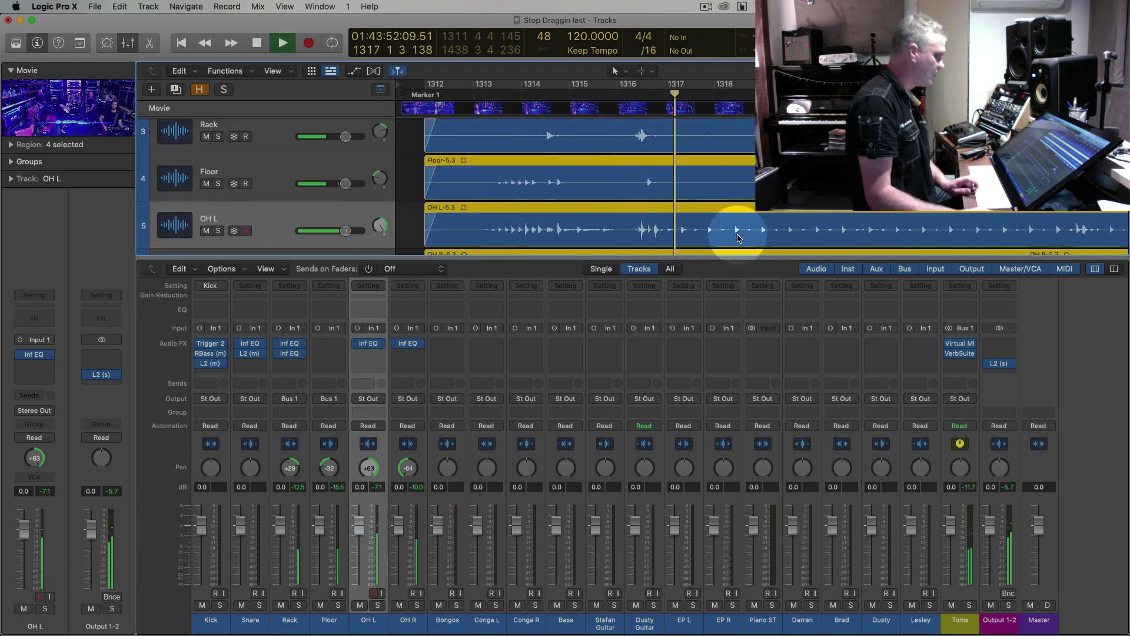
Hide the mixer and enlarge the OH L and OH R waveforms around the hit in bar 1317
key(super+Left)
key(super+Up)
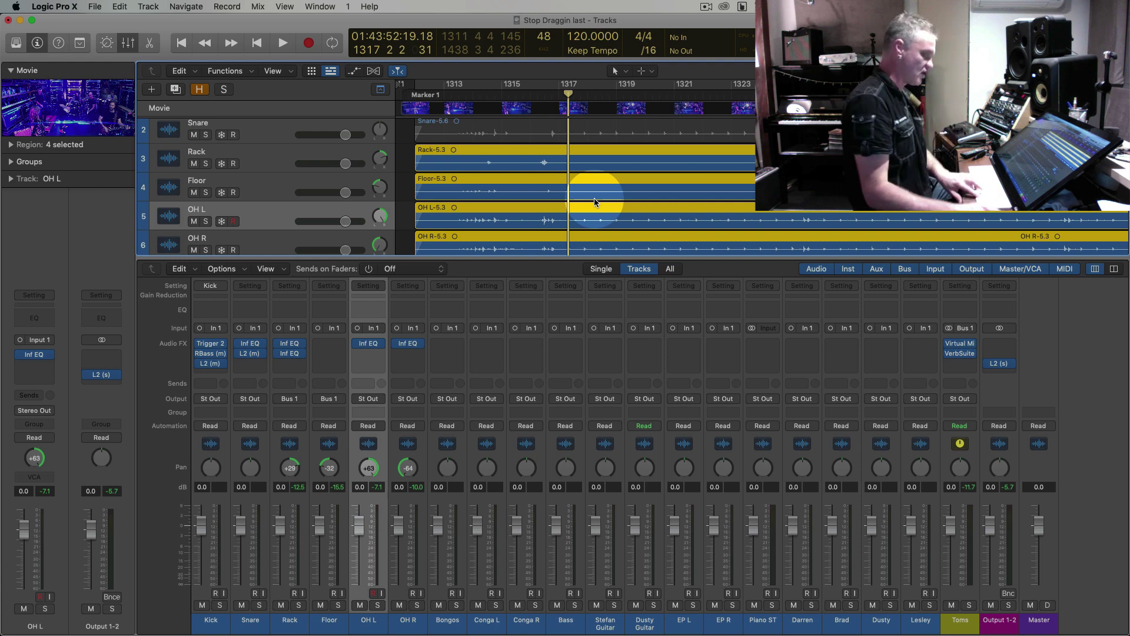
key(super+Right)
key(super+Right)
key(super+Right)
key(super+Right)
key(super+Down)
key(super+Down)
key(super+Down)
key(super+Down)
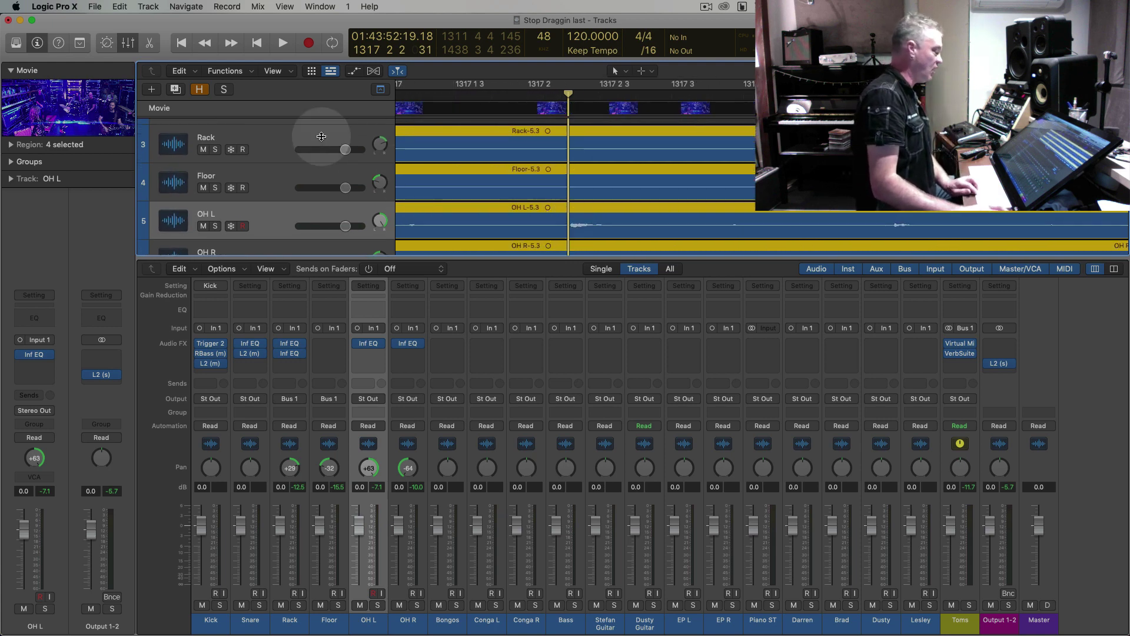
key(x)
key(super+Down)
key(super+Down)
key(super+Right)
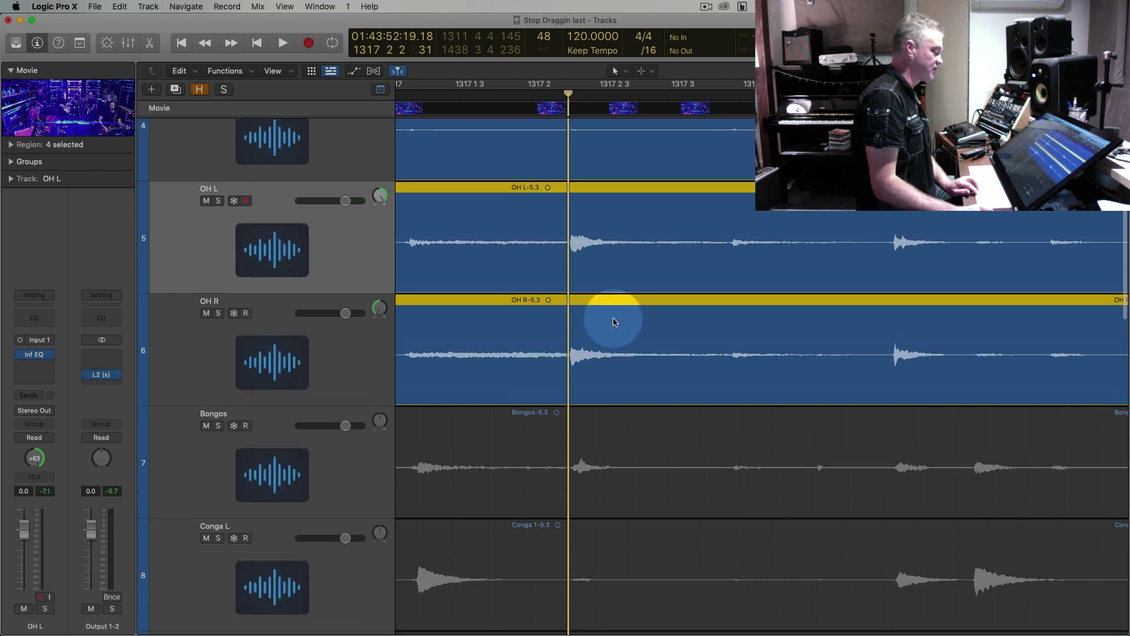
Place the playhead at the start of the Snare hit at 1317 2 2 48 and compare its timing with OH L and OH R
scroll(612, 320, up, 10)
key(super+Right)
key(super+Right)
key(super+Right)
key(super+Right)
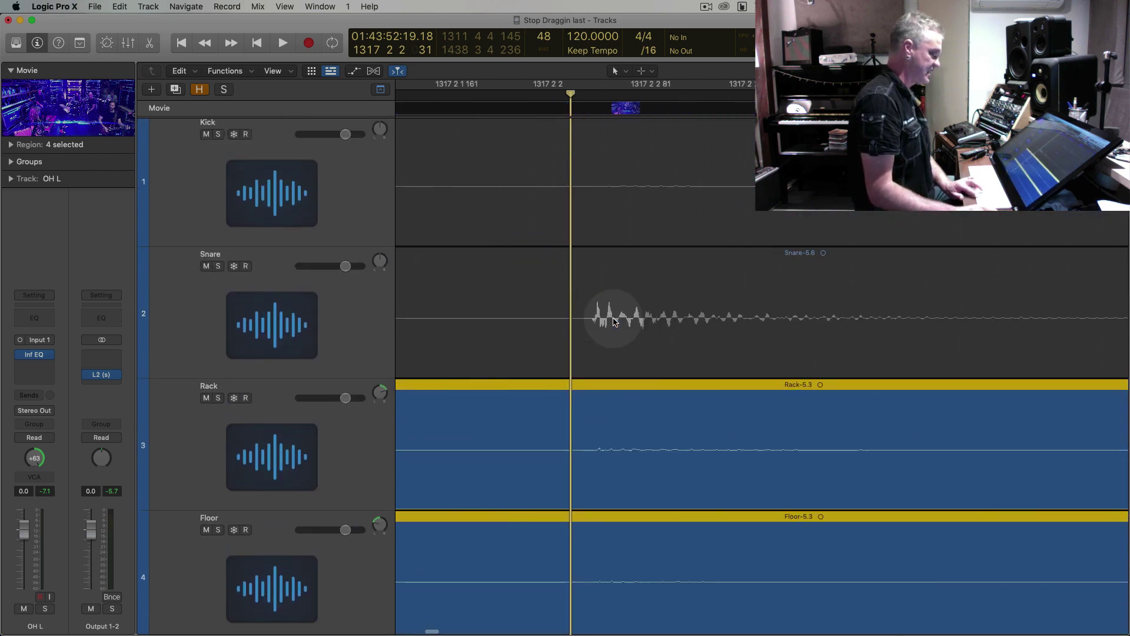
drag(570, 93, 613, 93)
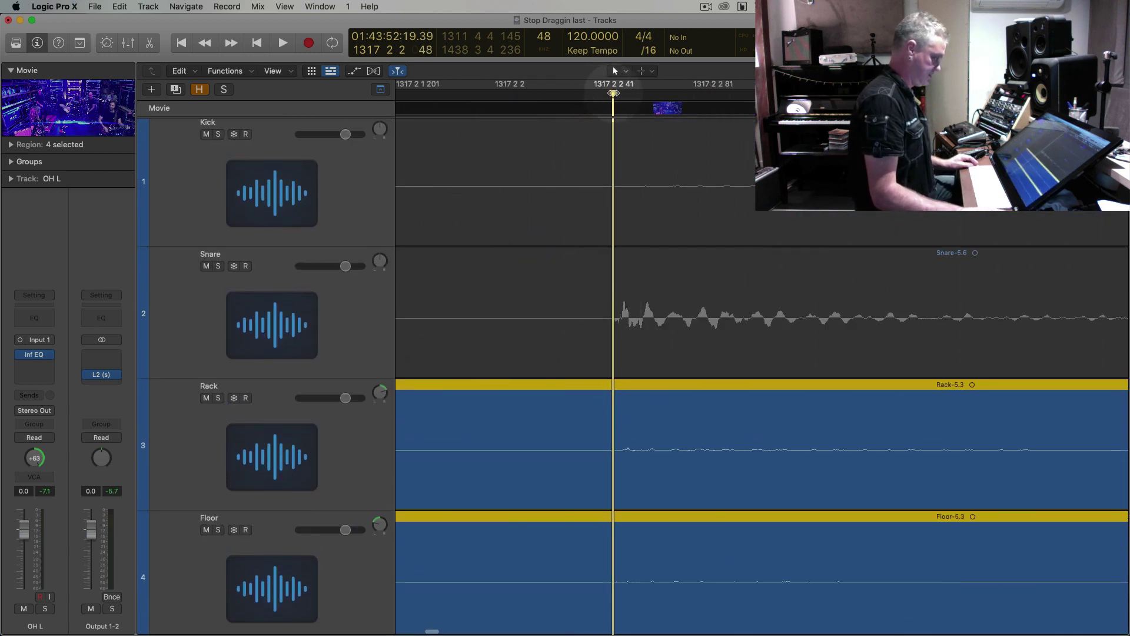
scroll(706, 429, down, 10)
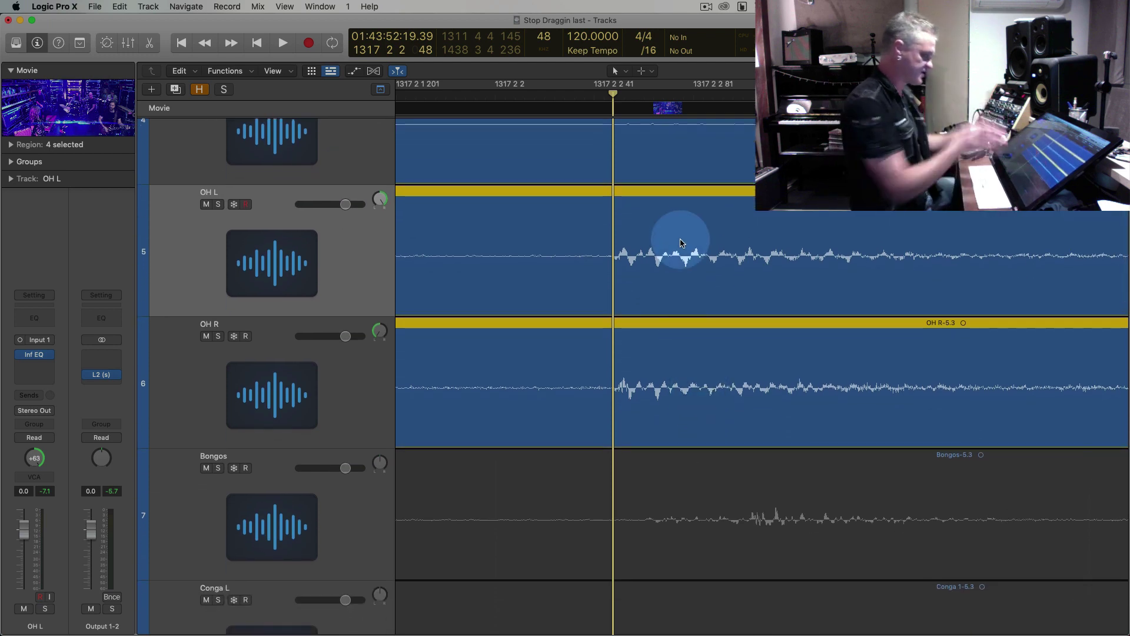
Select the Snare region and place the playhead at the onset of its hit at 1317 2 2 51
key(super+Left)
key(super+Left)
key(super+Left)
key(super+Left)
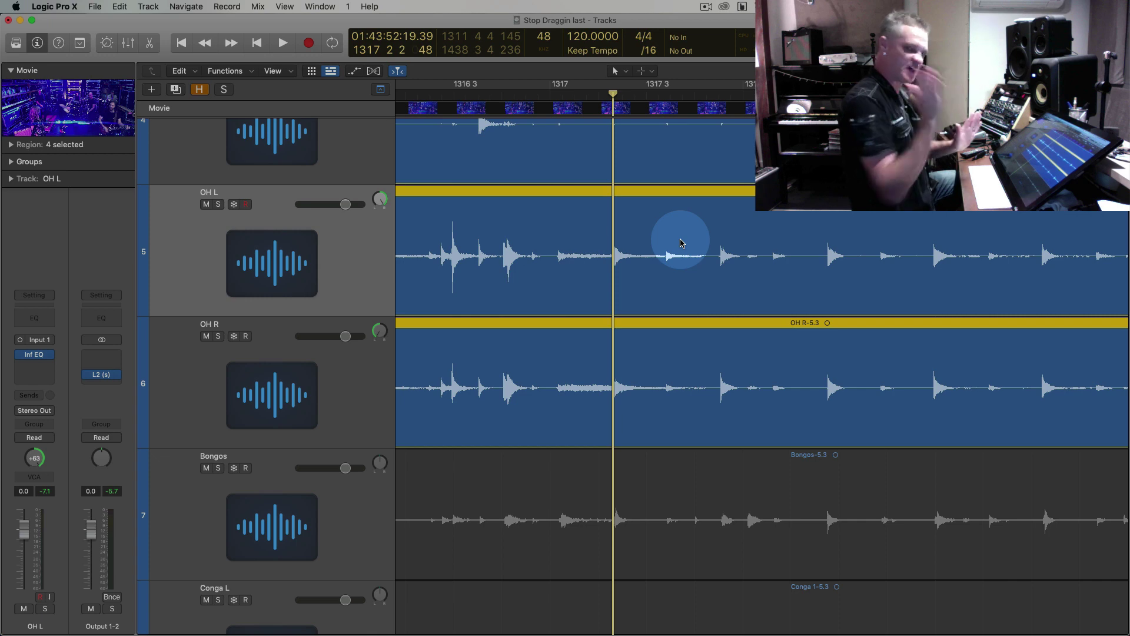
key(super+Left)
key(super+Left)
key(super+Left)
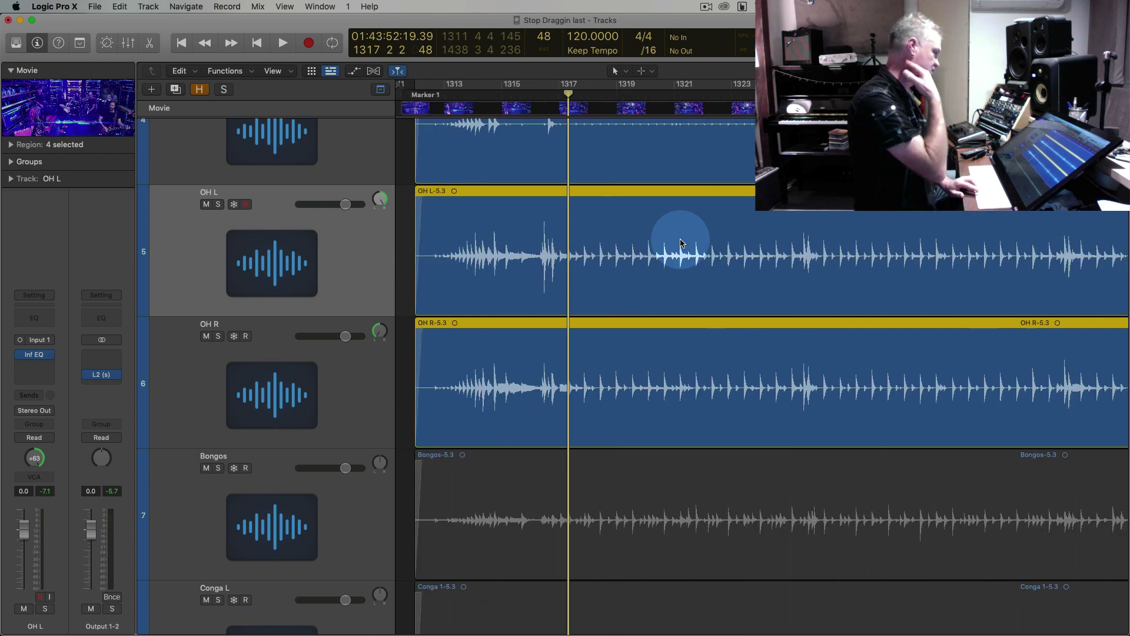
key(super+Up)
key(super+Up)
key(super+Up)
key(super+Up)
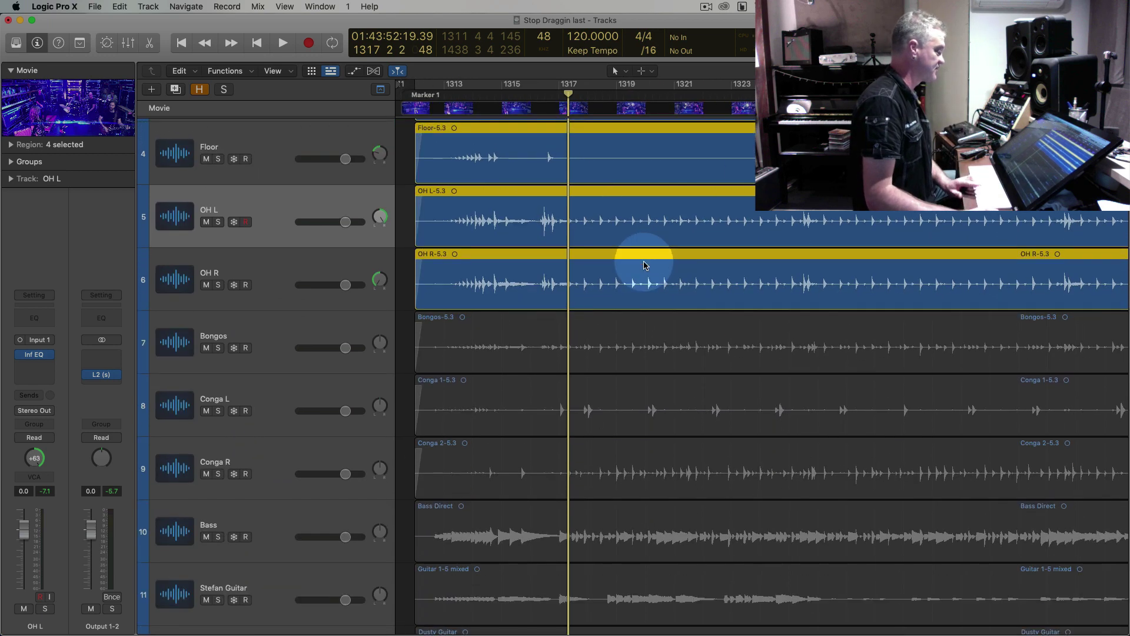
scroll(641, 259, up, 2)
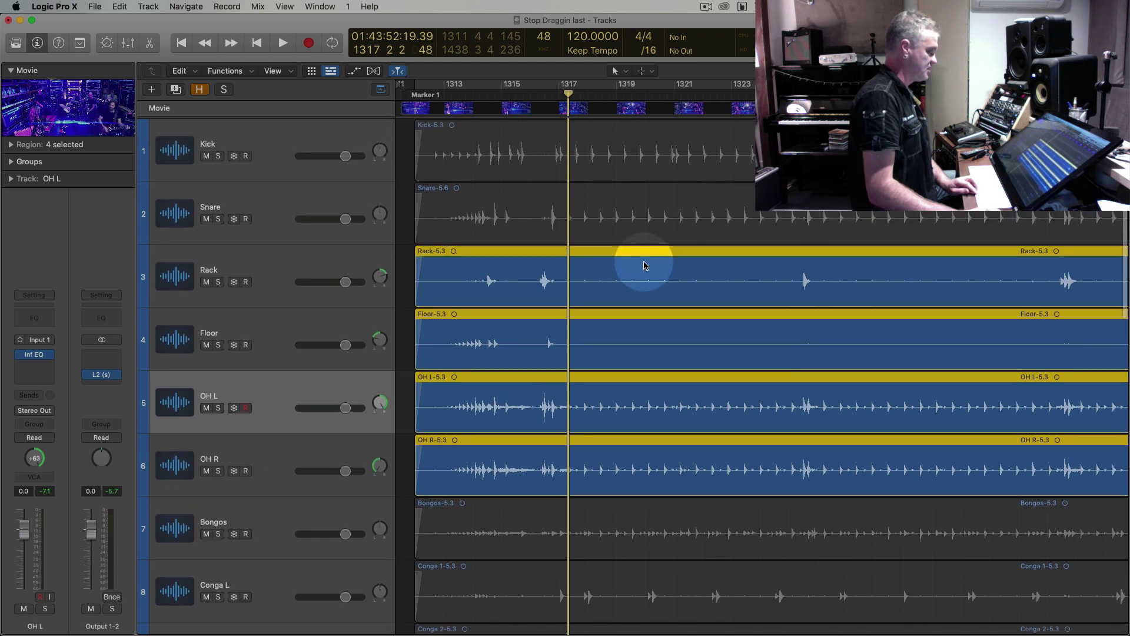
click(620, 219)
key(super+Right)
key(super+Right)
key(super+Right)
key(super+Right)
key(super+Right)
key(super+Right)
key(super+Right)
key(super+Right)
key(super+Right)
key(super+Right)
key(super+Right)
key(super+Right)
key(super+Right)
key(super+Right)
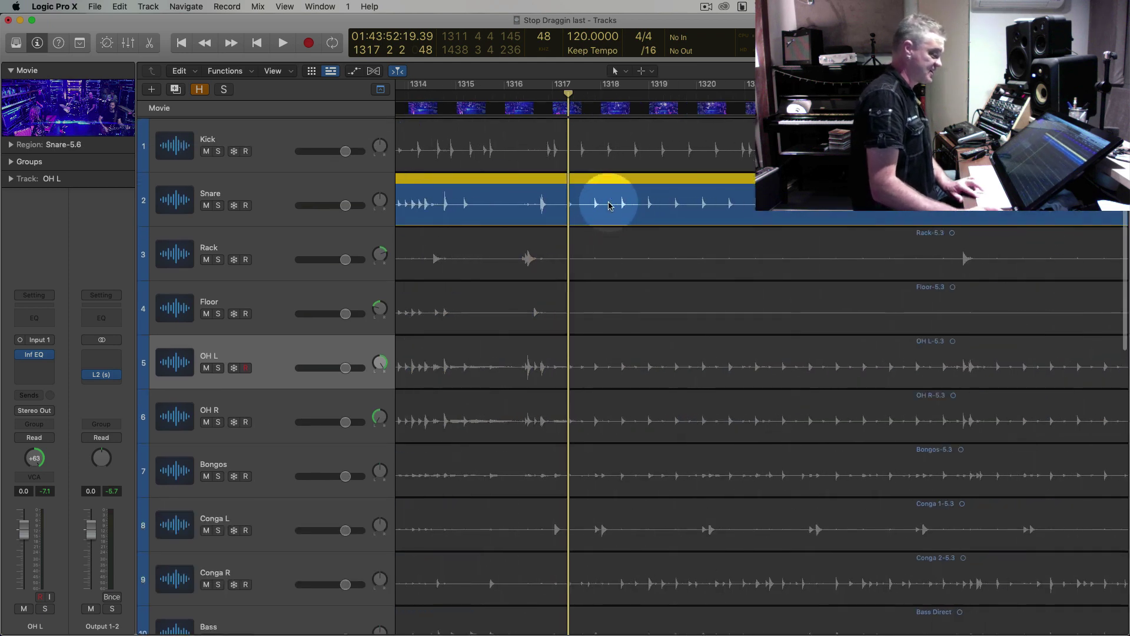
drag(593, 95, 579, 98)
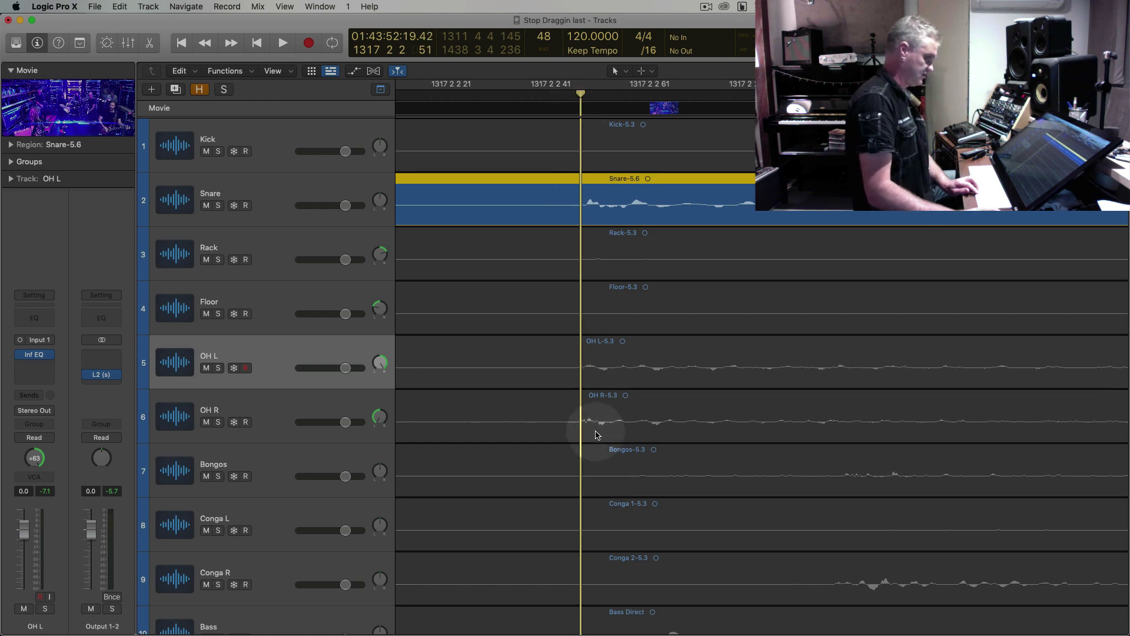
Try shifting the OH L and OH R regions together relative to the Snare hit, and undo the move
click(592, 405)
click(601, 368)
shift+click(632, 406)
drag(626, 369, 666, 370)
key(super+z)
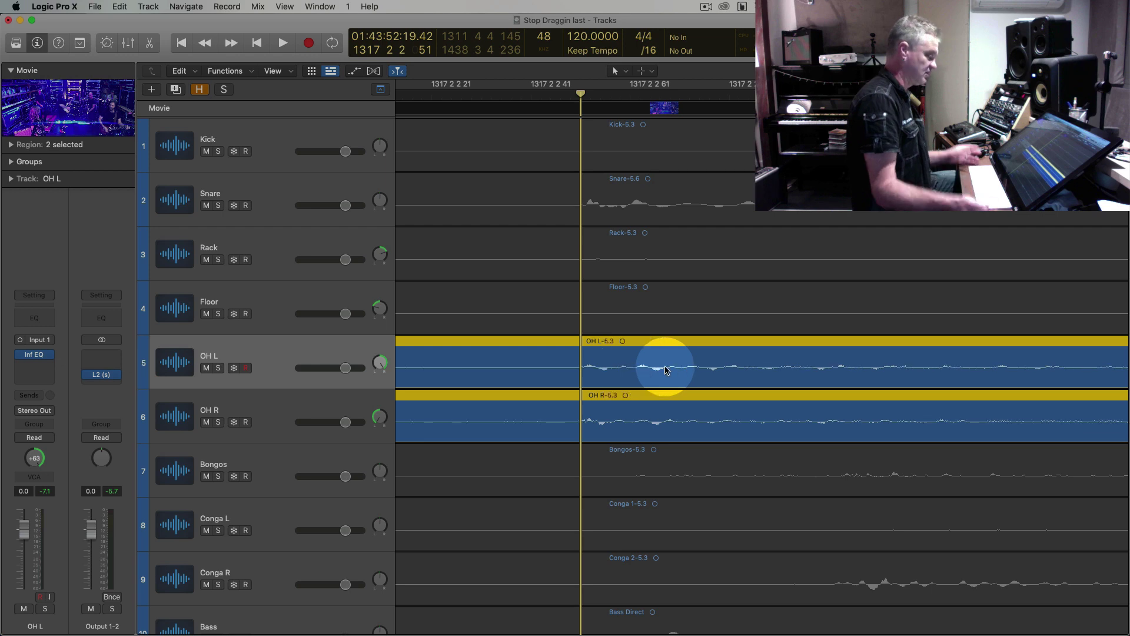
Select all six drum tracks from Kick through OH R with their regions
key(super+Left)
key(super+Left)
key(super+Left)
key(super+Left)
key(super+Left)
key(super+Left)
key(super+Left)
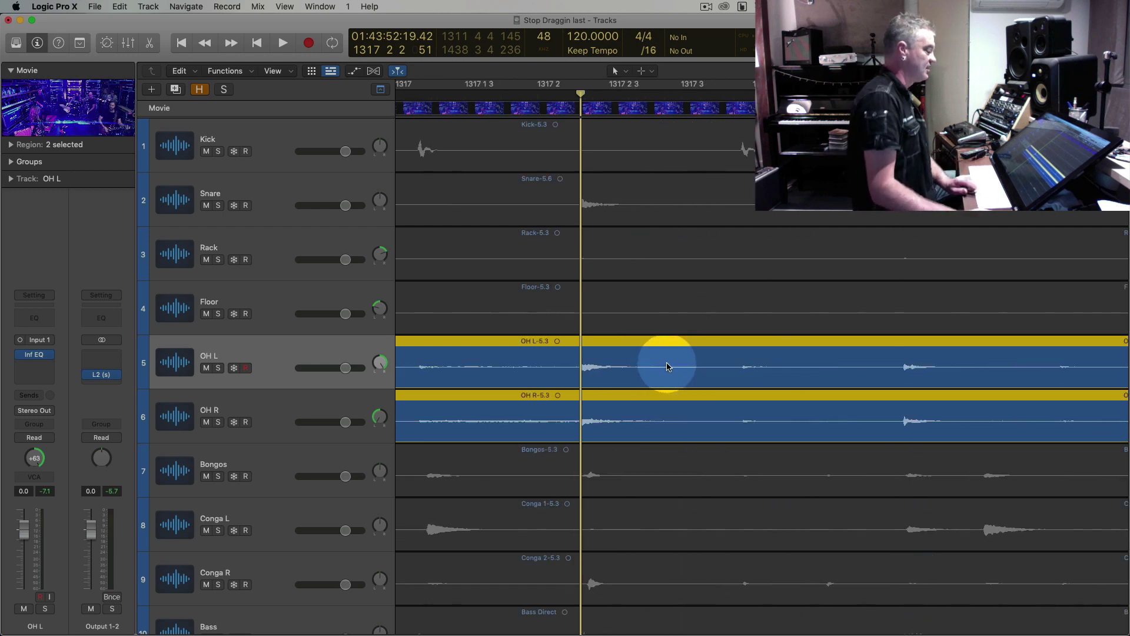
key(super+Left)
key(super+Left)
key(super+Left)
key(super+Left)
key(super+Up)
key(super+Up)
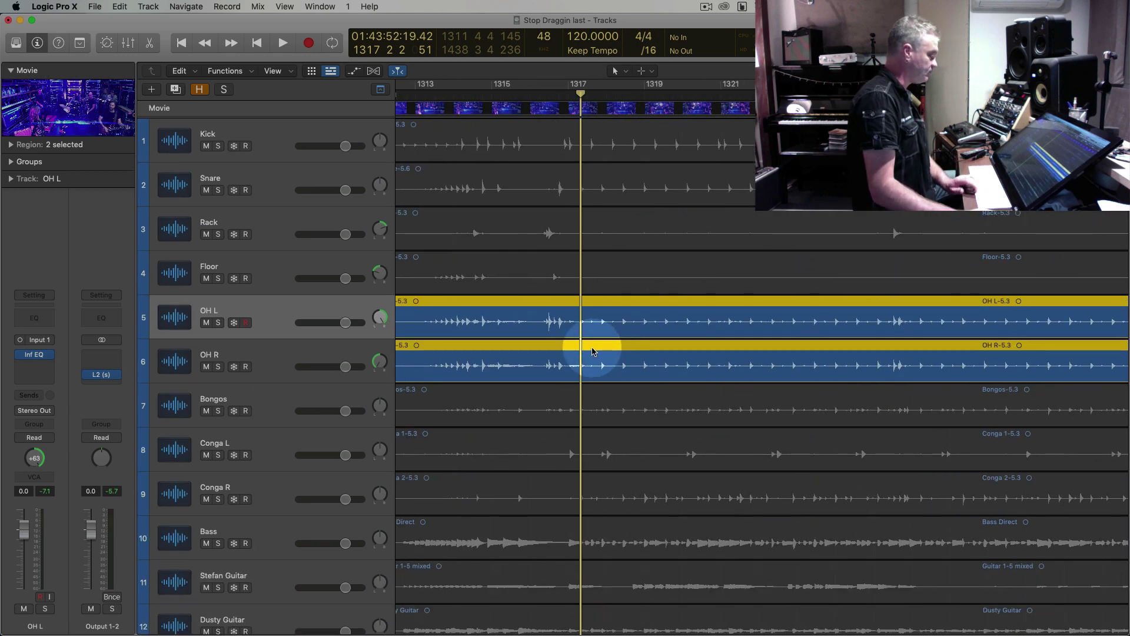
key(super+Left)
key(super+Left)
click(292, 318)
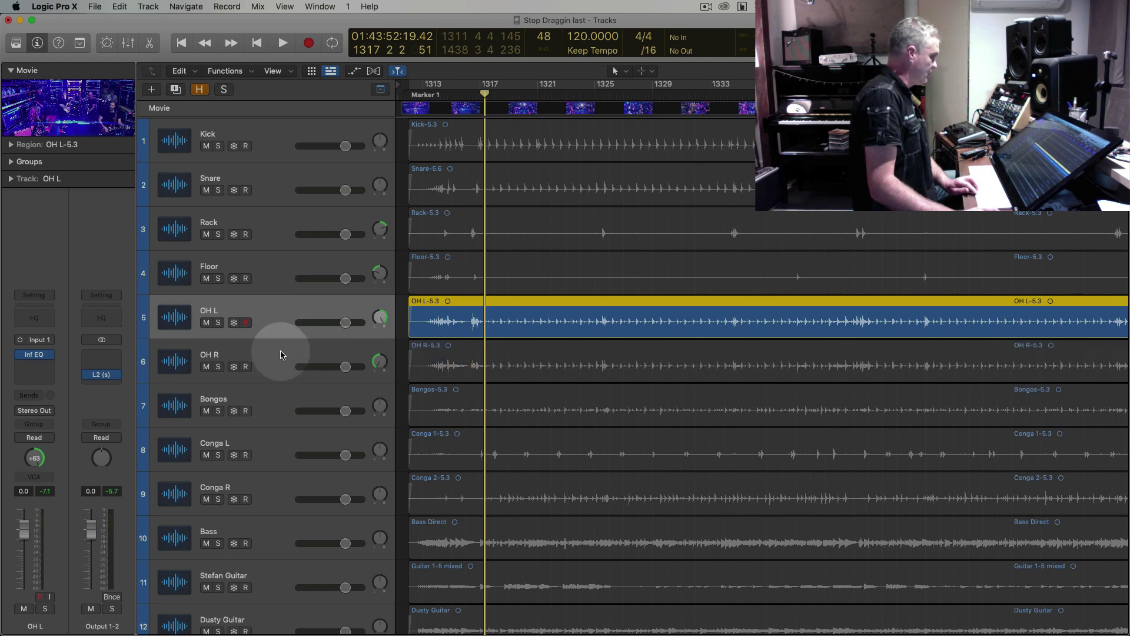
click(279, 353)
shift+click(271, 135)
Move the playhead back to before bar 1313 and play the six selected drum regions together
key(comma)
key(comma)
key(comma)
key(comma)
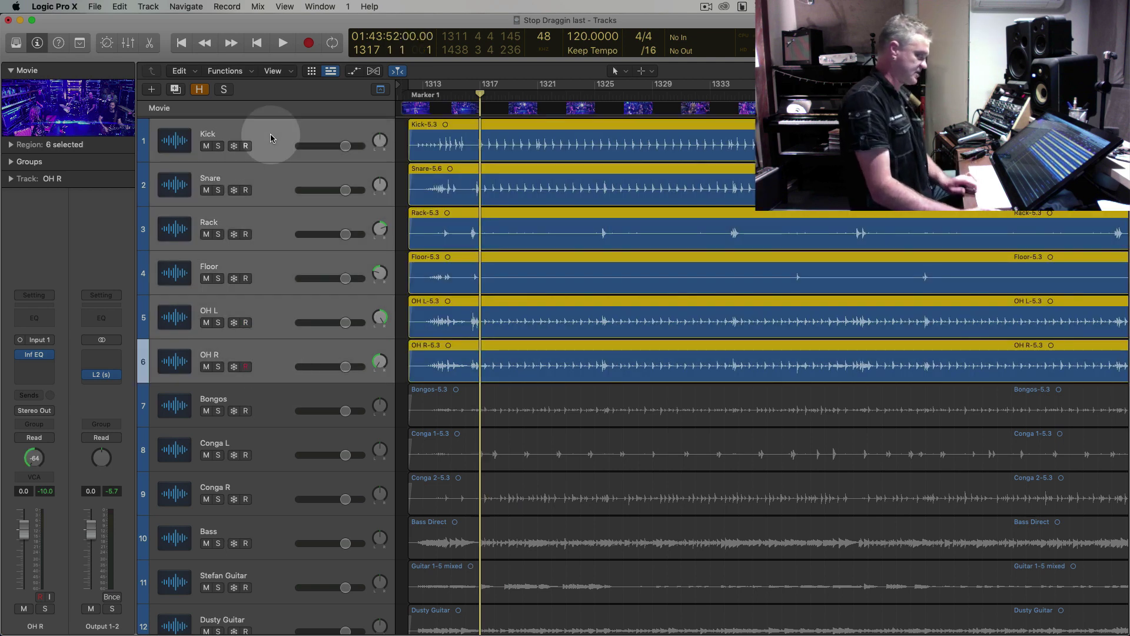
key(comma)
key(space)
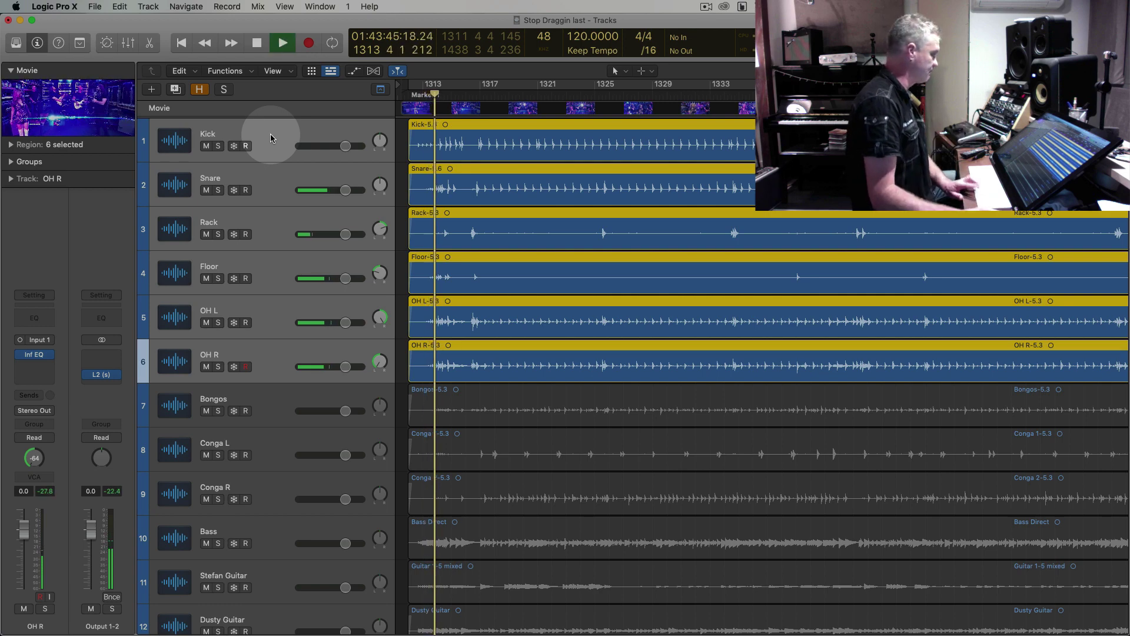
Show the mixer during playback and solo the six selected drum channels, Kick through OH R
key(super+Right)
key(super+Right)
key(super+Right)
key(super+Right)
key(super+Up)
key(super+Up)
key(super+Up)
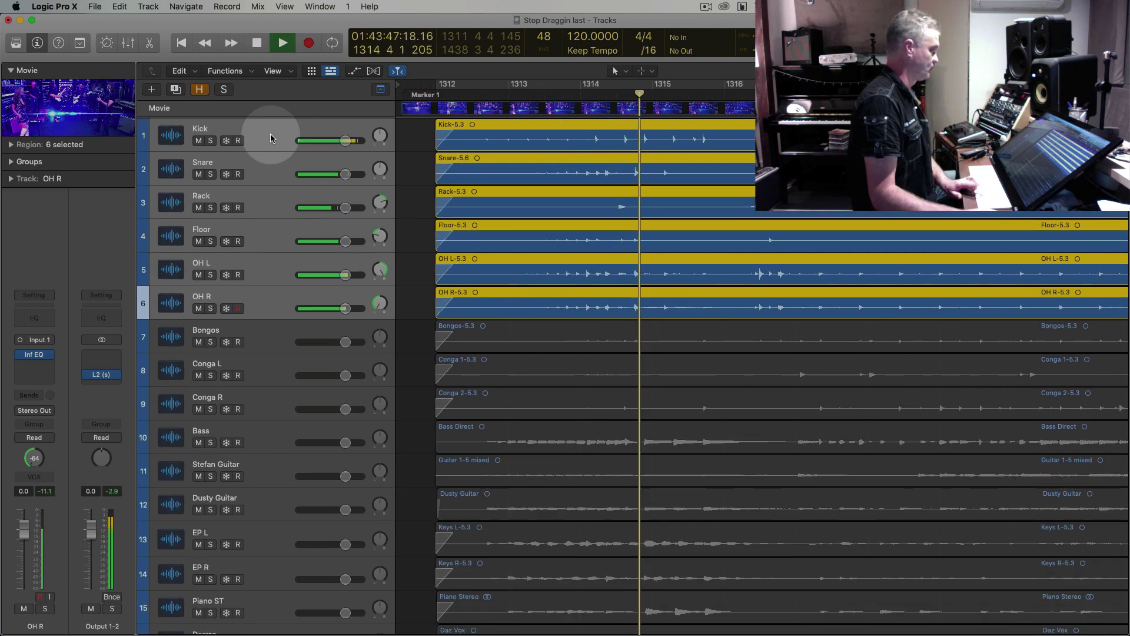
key(super+Left)
key(x)
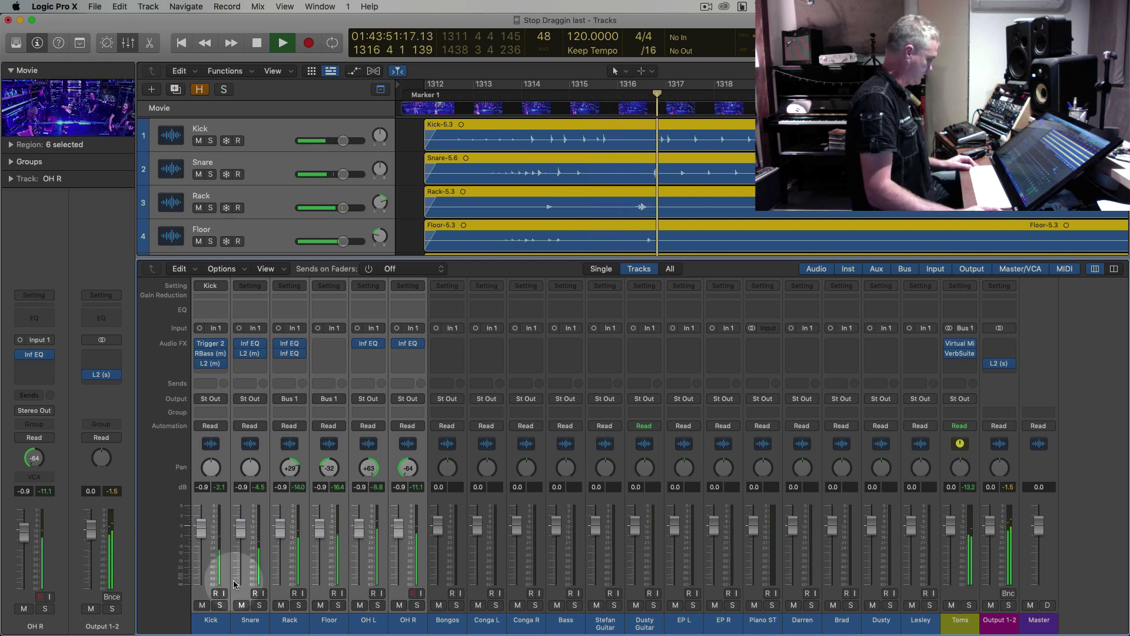
click(220, 605)
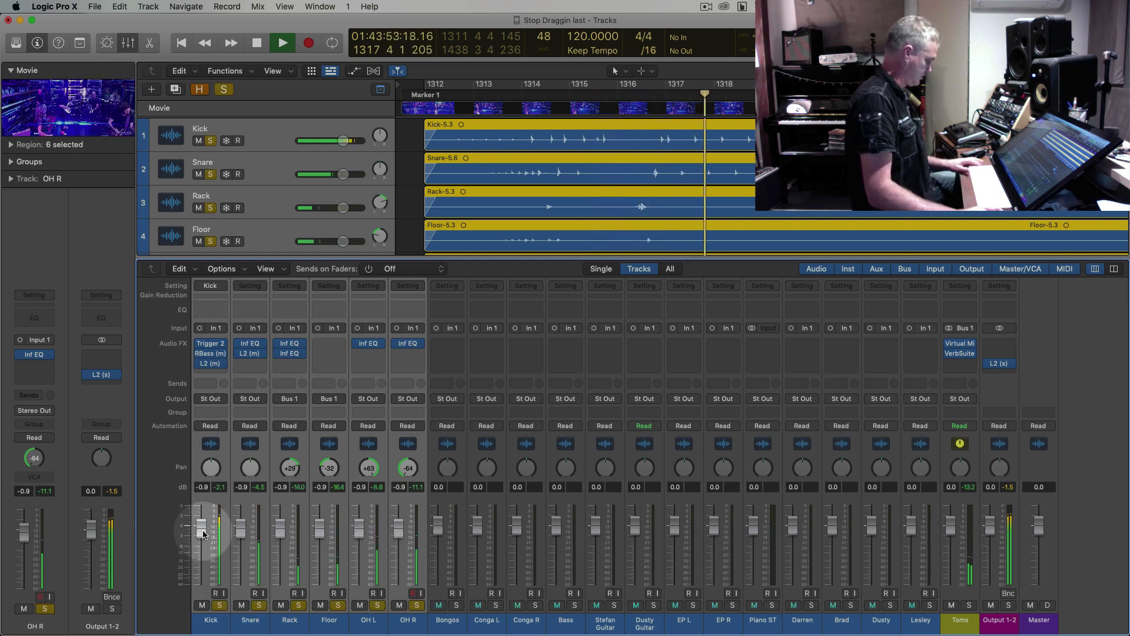
Lower the Kick fader to -5.8 dB while listening to the soloed drums, and stop playback in bar 1323
drag(203, 525, 201, 549)
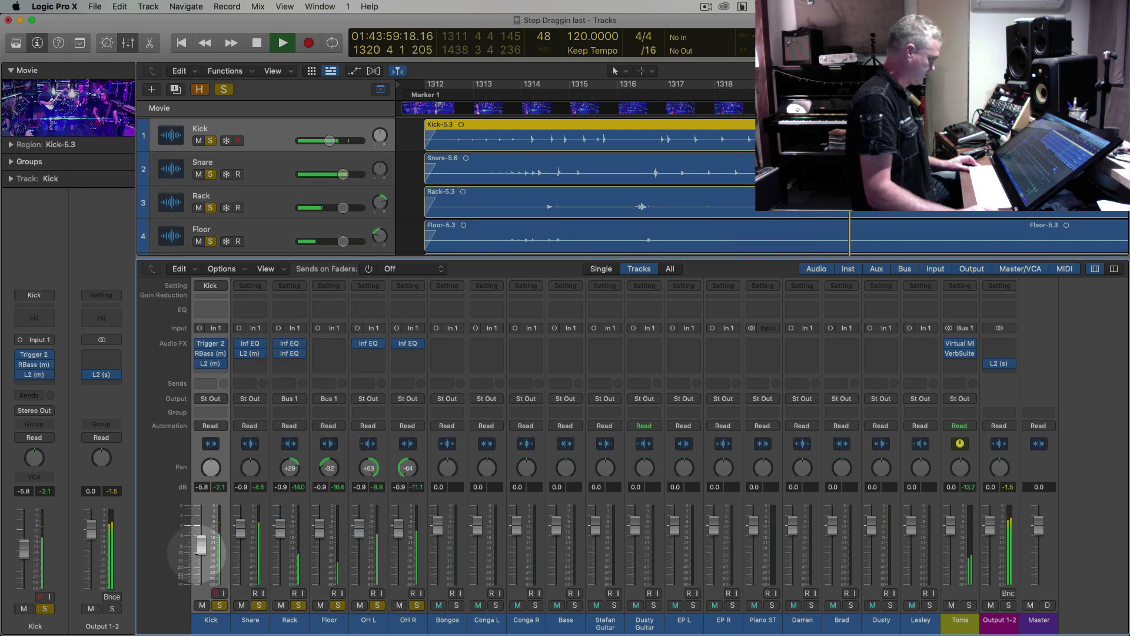
key(super+Left)
key(super+Left)
key(super+Left)
key(super+Left)
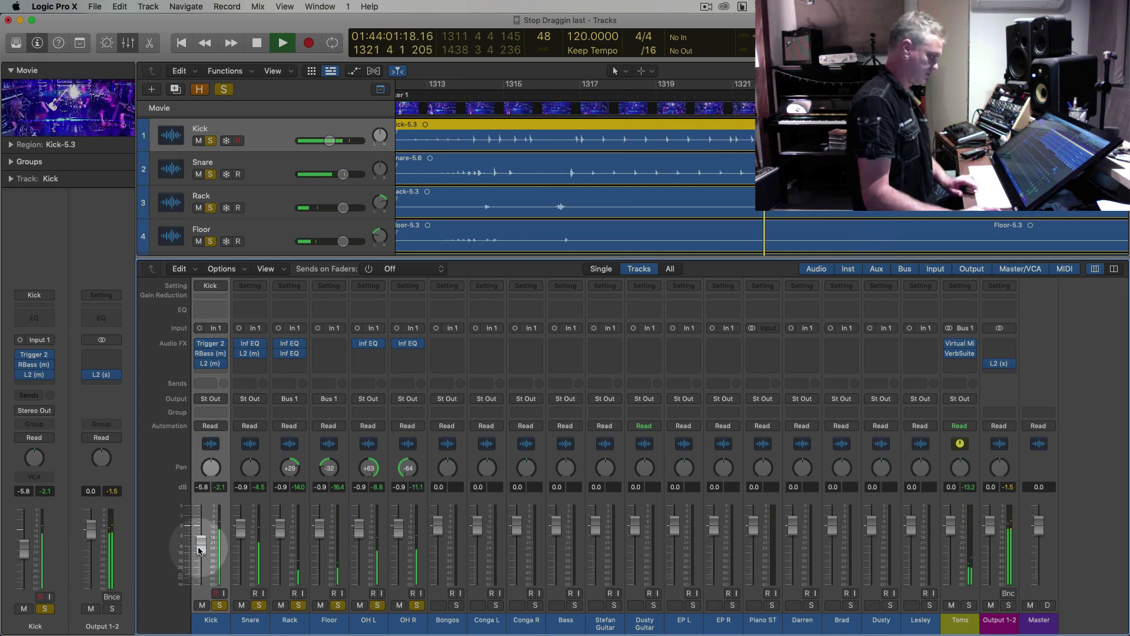
key(super+Up)
key(super+Up)
key(super+Up)
key(super+Up)
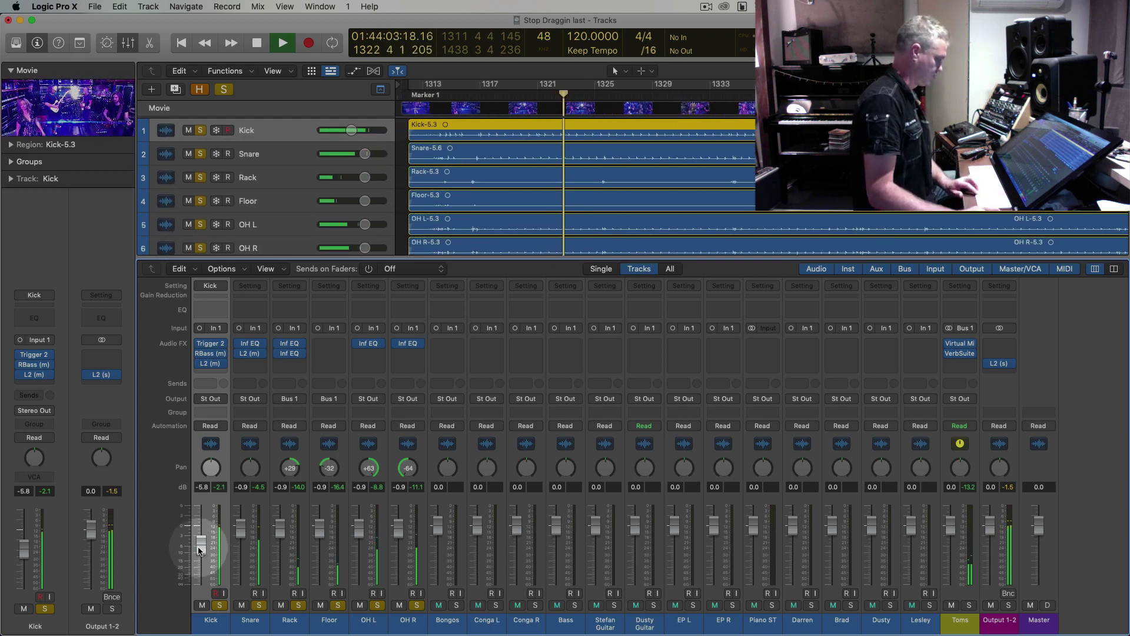
key(space)
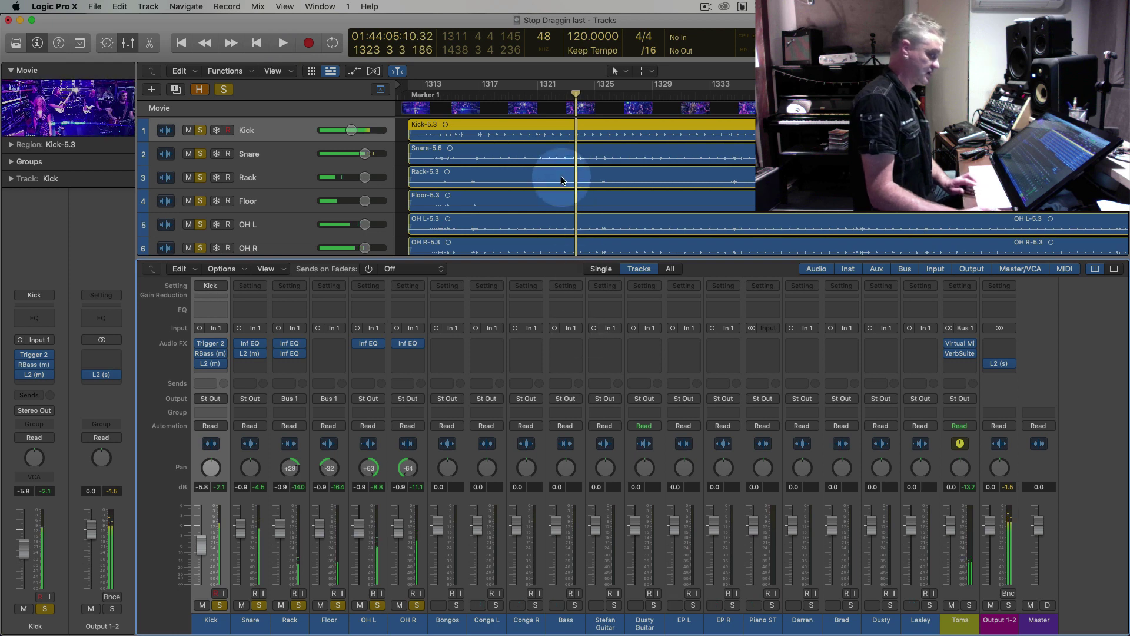
Rewind to bar 1314 and replay the soloed drums up to bar 1321 to judge the balance
key(comma)
key(comma)
key(comma)
key(comma)
key(comma)
key(comma)
key(comma)
key(space)
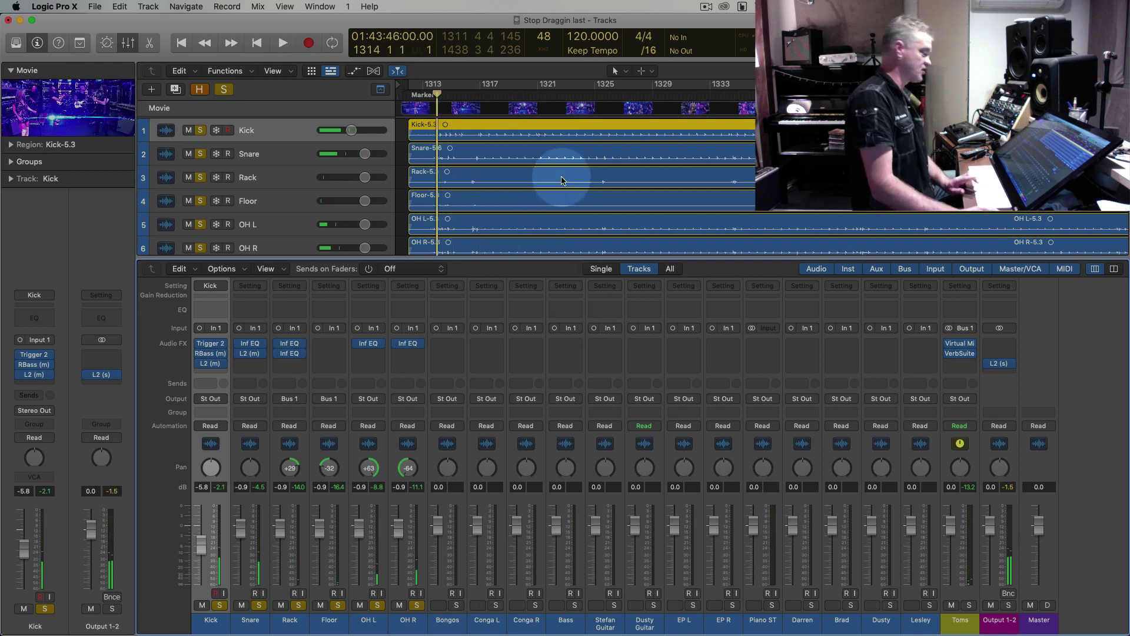
key(space)
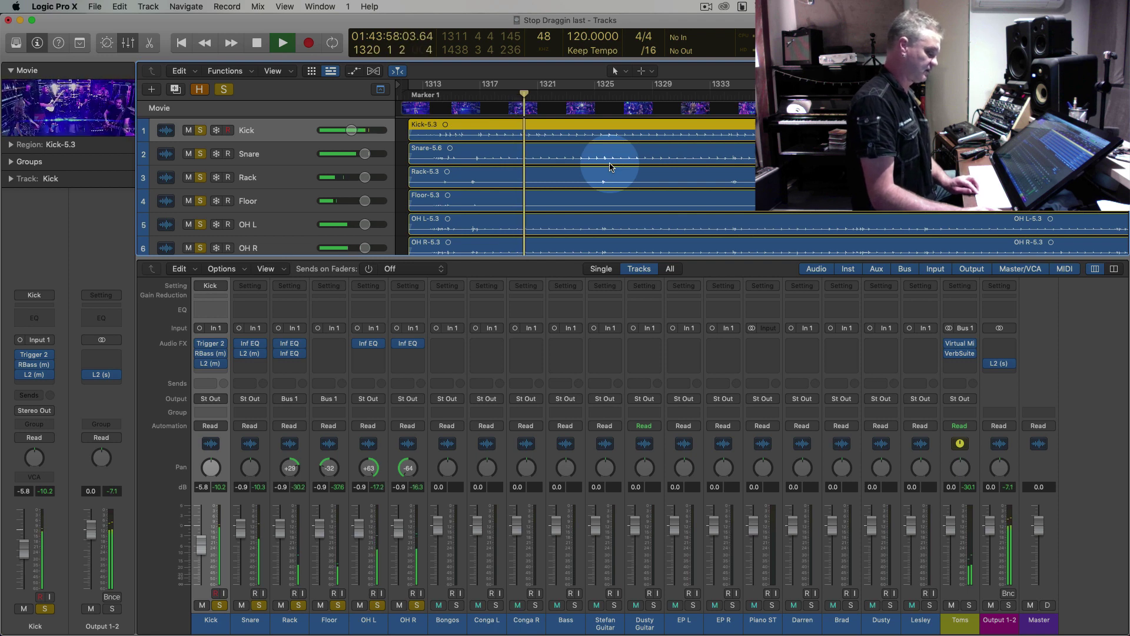
key(space)
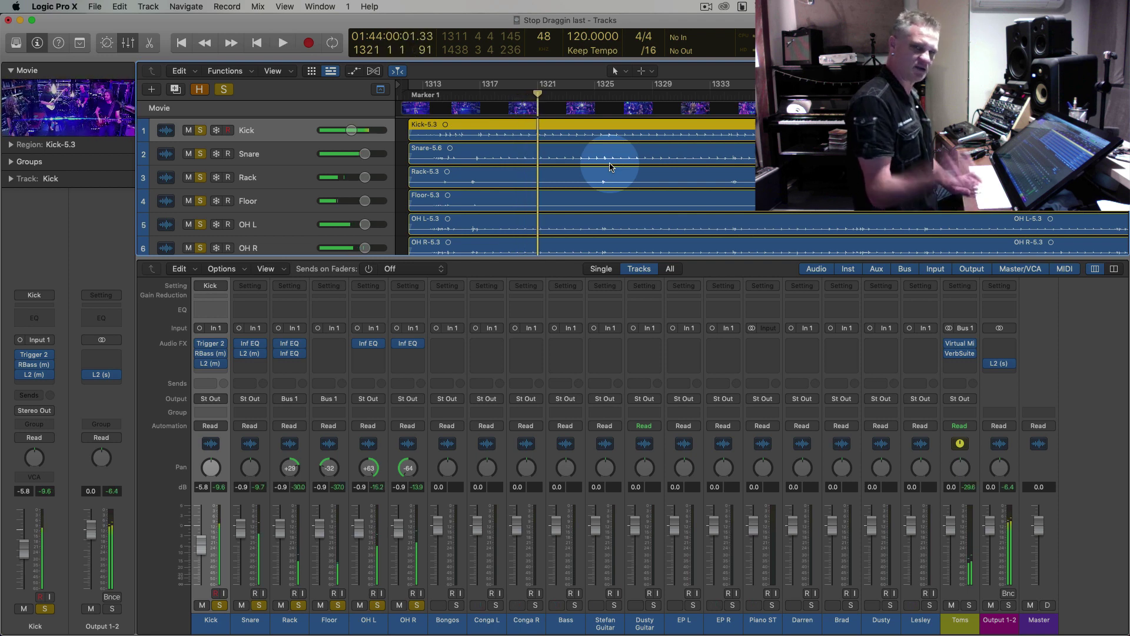
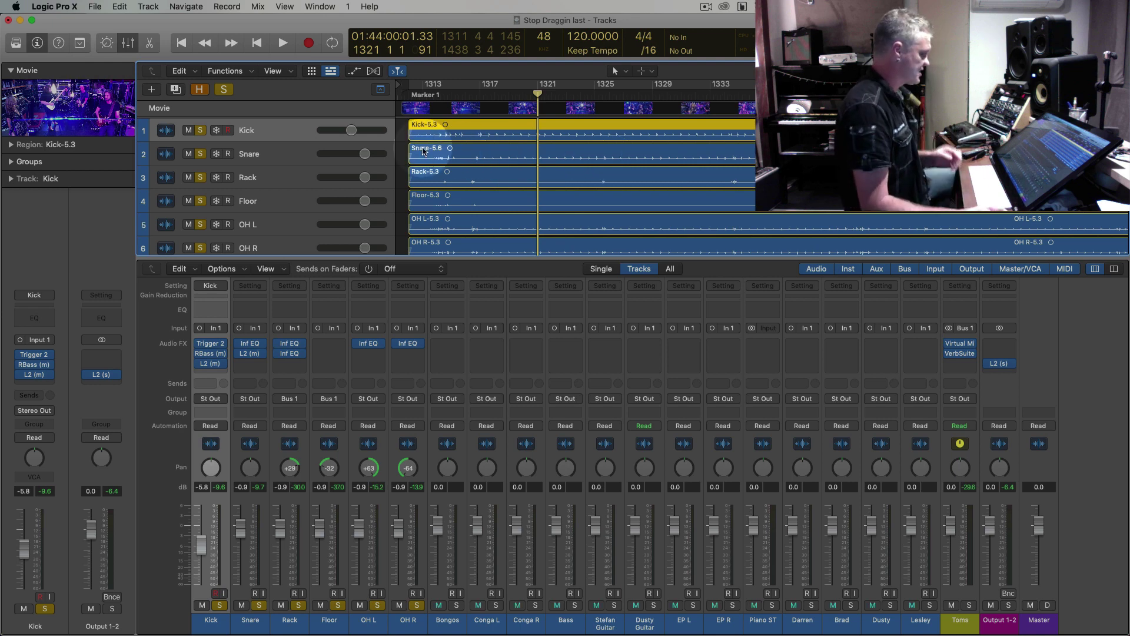
Resume playing the soloed drums from bar 1321 and stop in bar 1322
click(300, 153)
click(283, 124)
key(space)
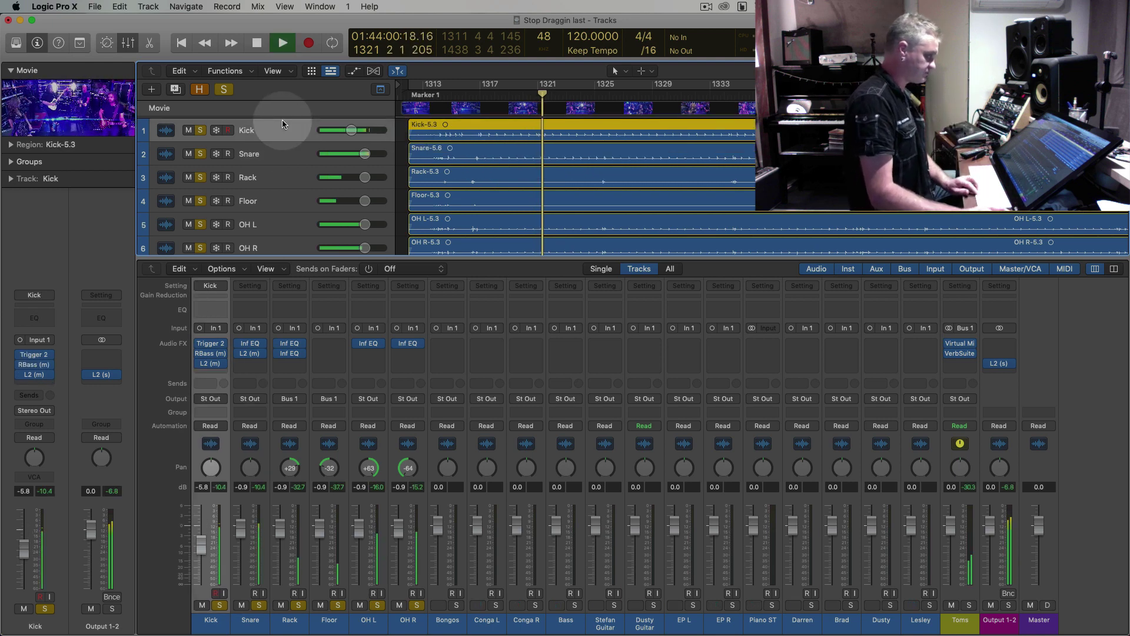
key(super+Left)
key(super+Left)
key(super+Left)
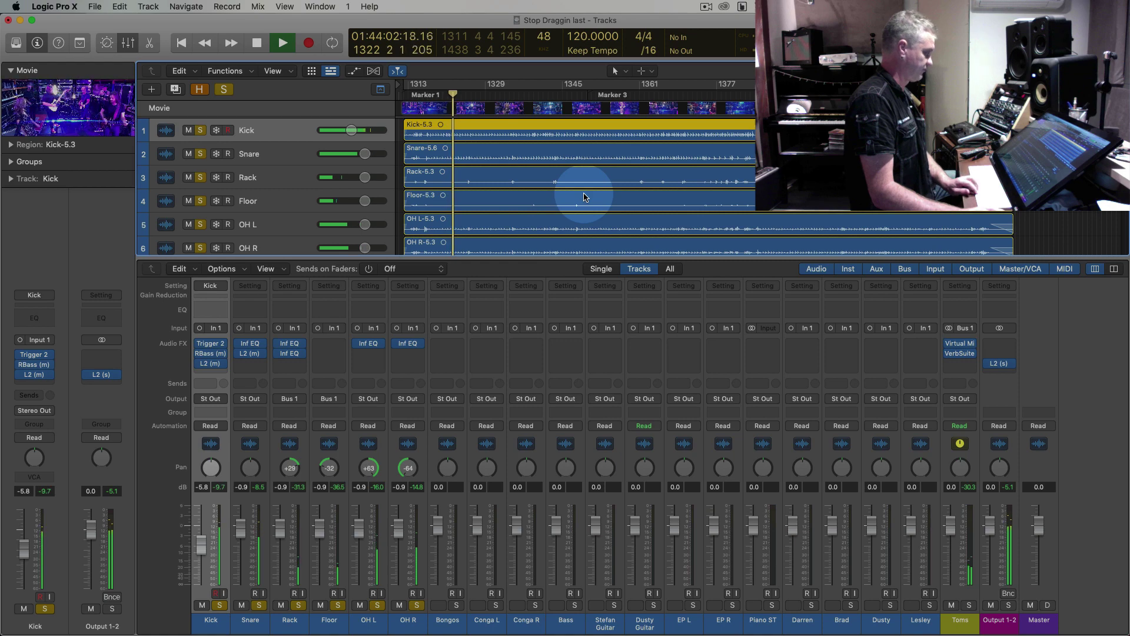
key(space)
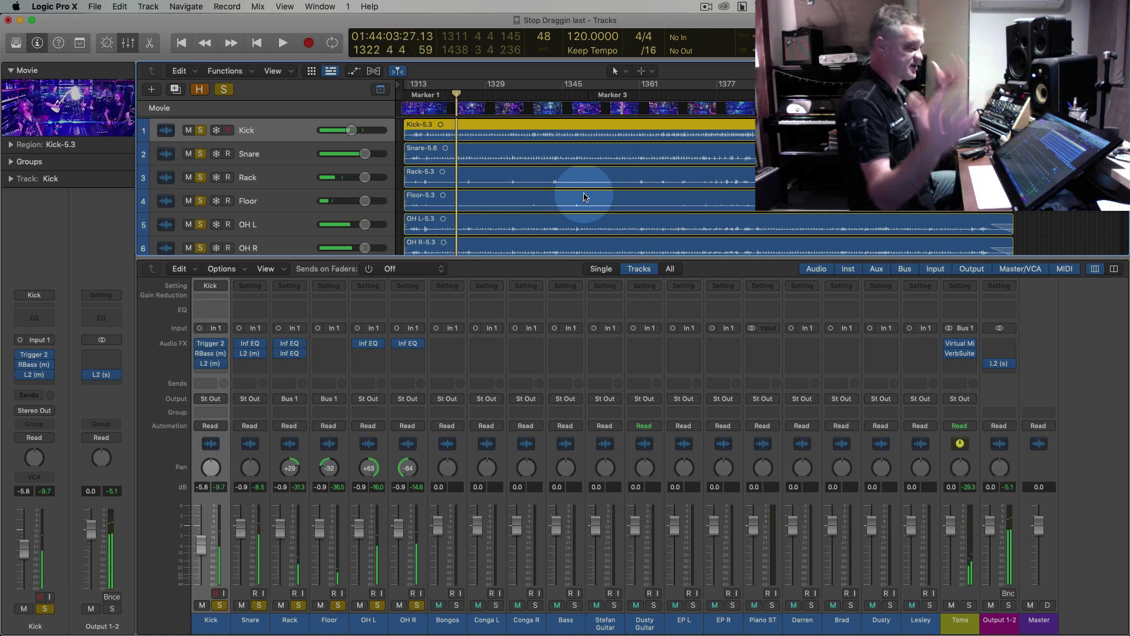
Open the movie in a floating window and play the soloed drums against the picture up to bar 1324
double_click(71, 104)
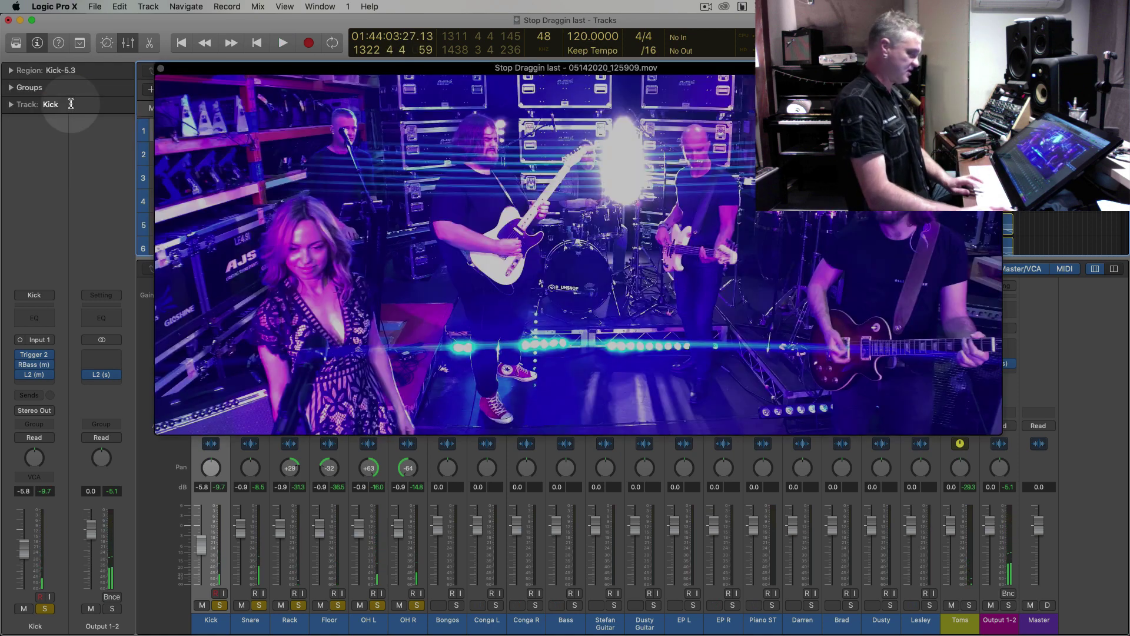
key(space)
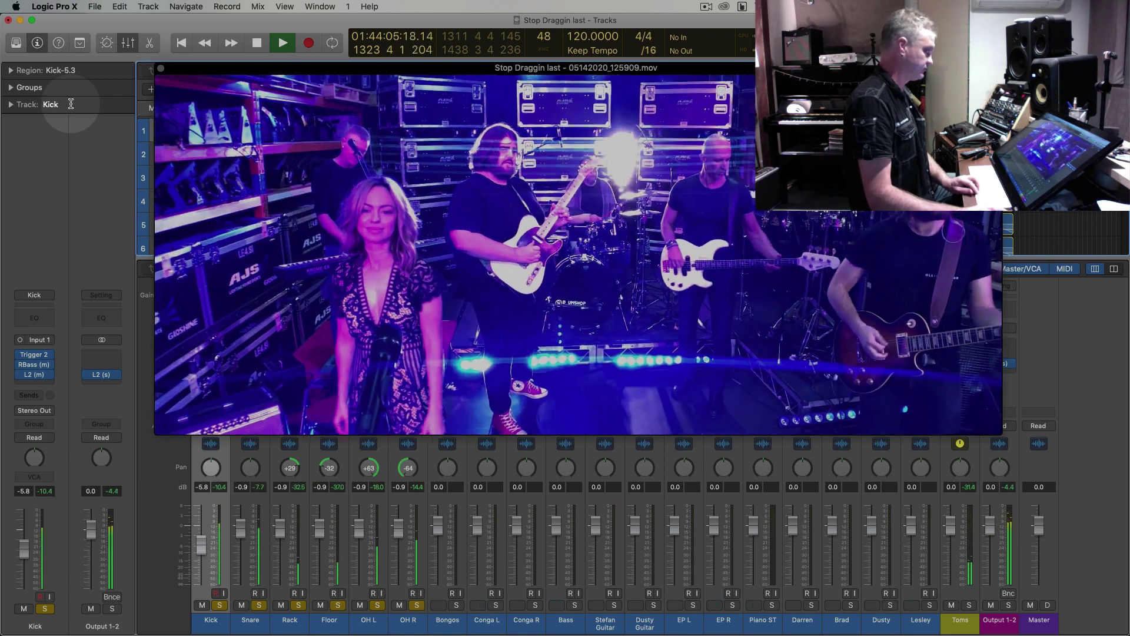
key(space)
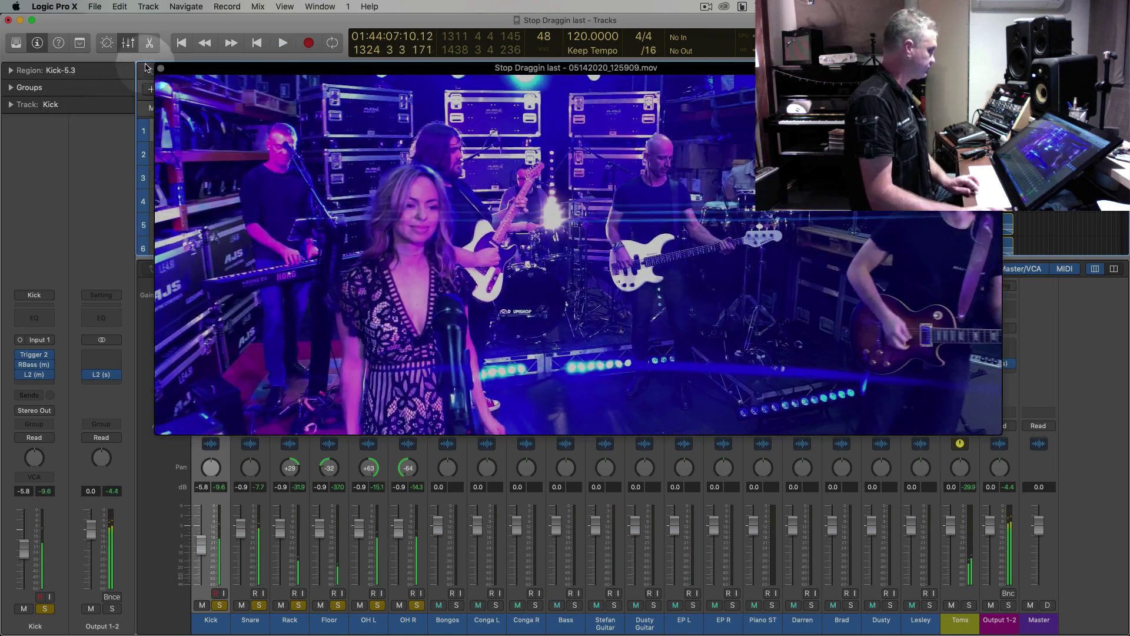
Close the floating movie window and examine the Kick, Snare and Rack waveforms up close around bars 1324 to 1327
click(161, 70)
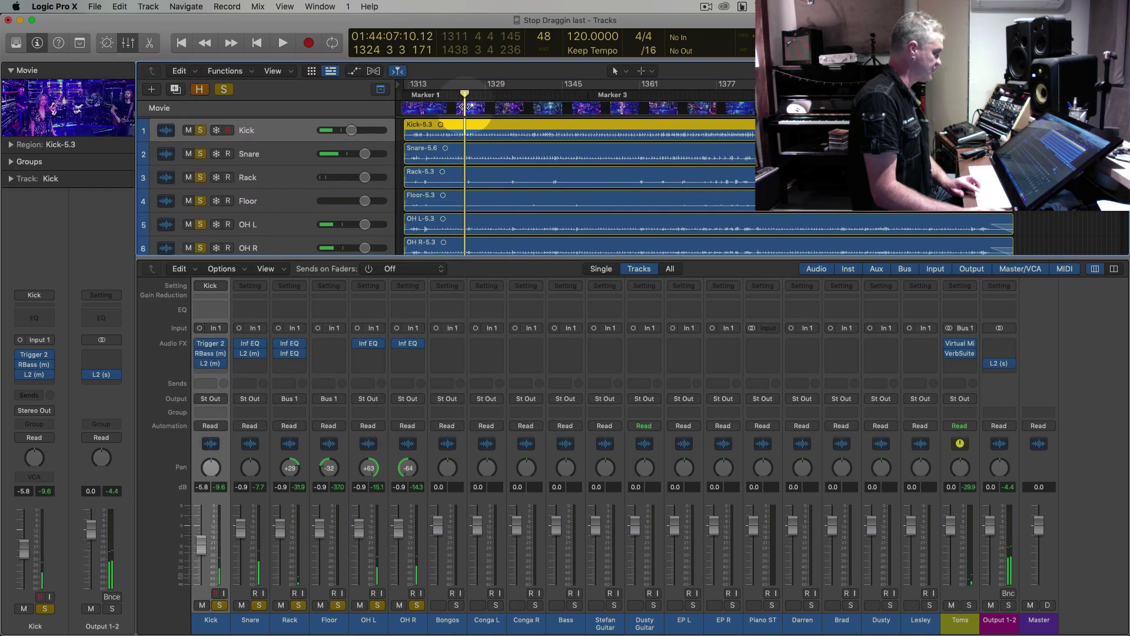
key(super+Right)
key(super+Right)
key(super+Right)
key(super+Right)
key(super+Right)
key(super+Right)
key(super+Down)
key(super+Down)
key(super+Down)
key(super+Down)
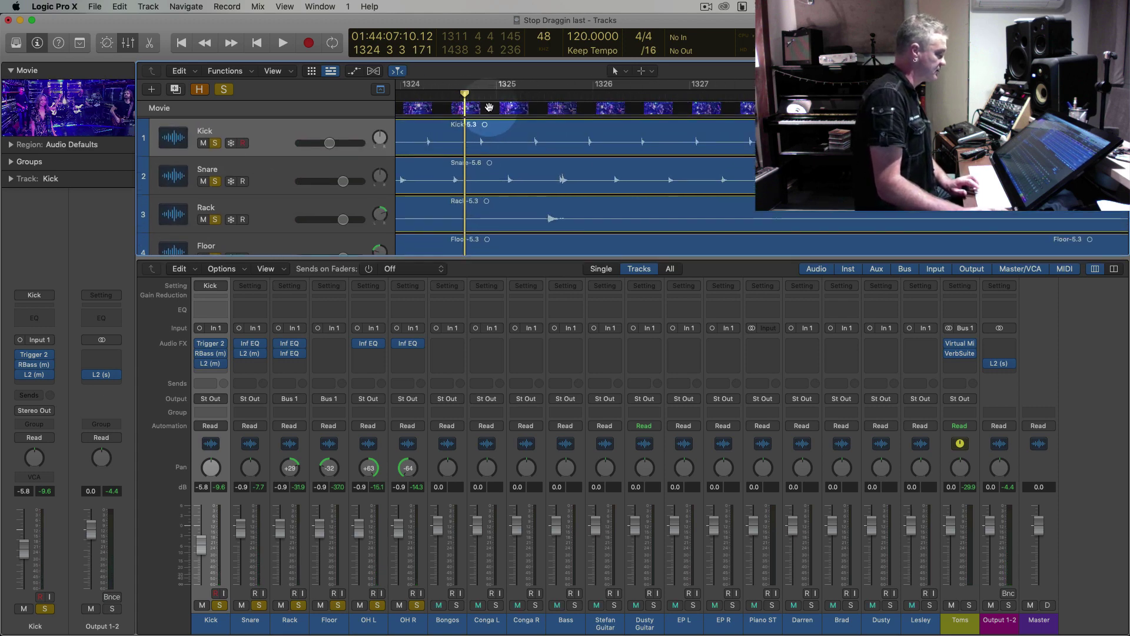
Replay the soloed drums against the floating movie up to bar 1327, closing the movie window when finished
key(comma)
key(space)
double_click(91, 113)
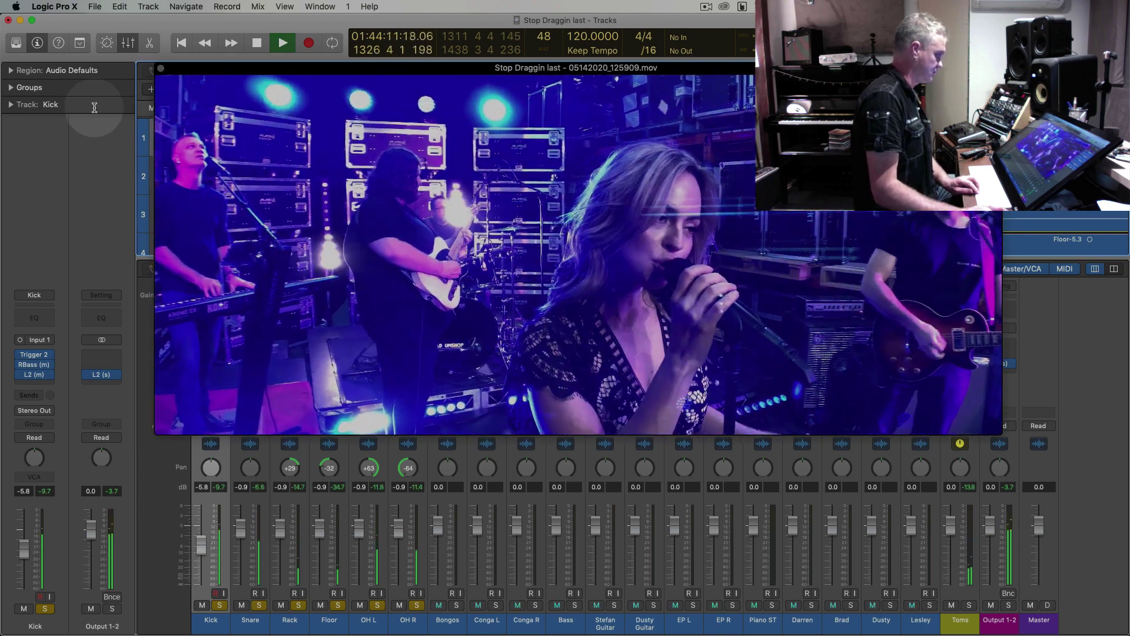
click(161, 68)
key(space)
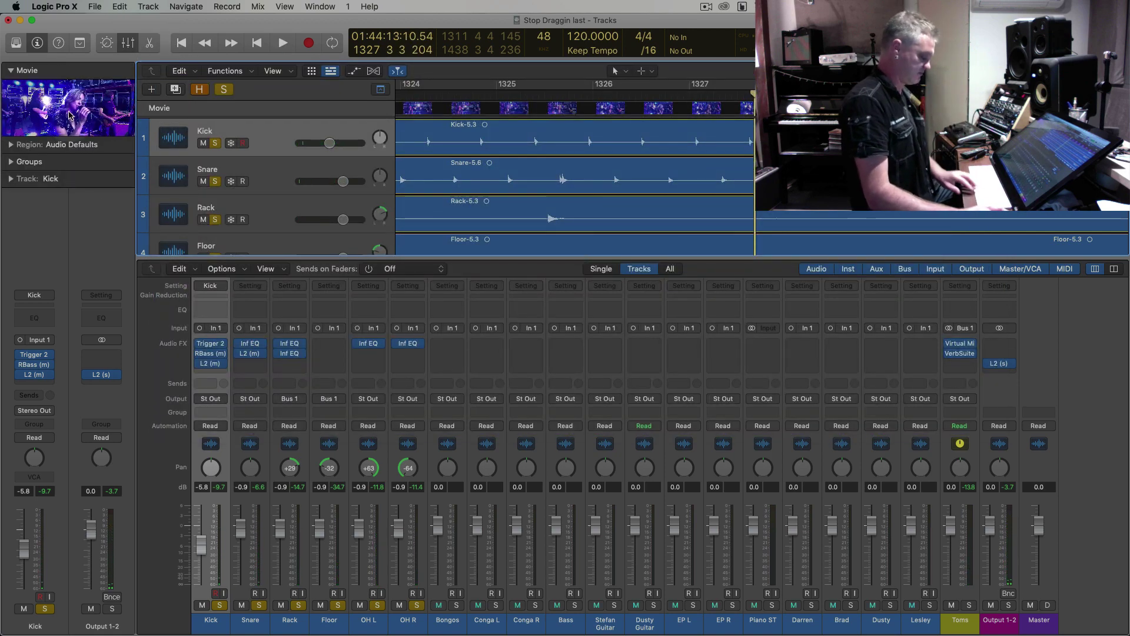
Route the outputs of both overhead tracks, OH L and OH R, to Bus 2
key(super+Left)
key(super+Left)
key(super+Left)
key(super+Left)
key(super+Left)
key(super+Left)
key(super+Left)
key(super+Up)
key(super+Up)
key(super+Up)
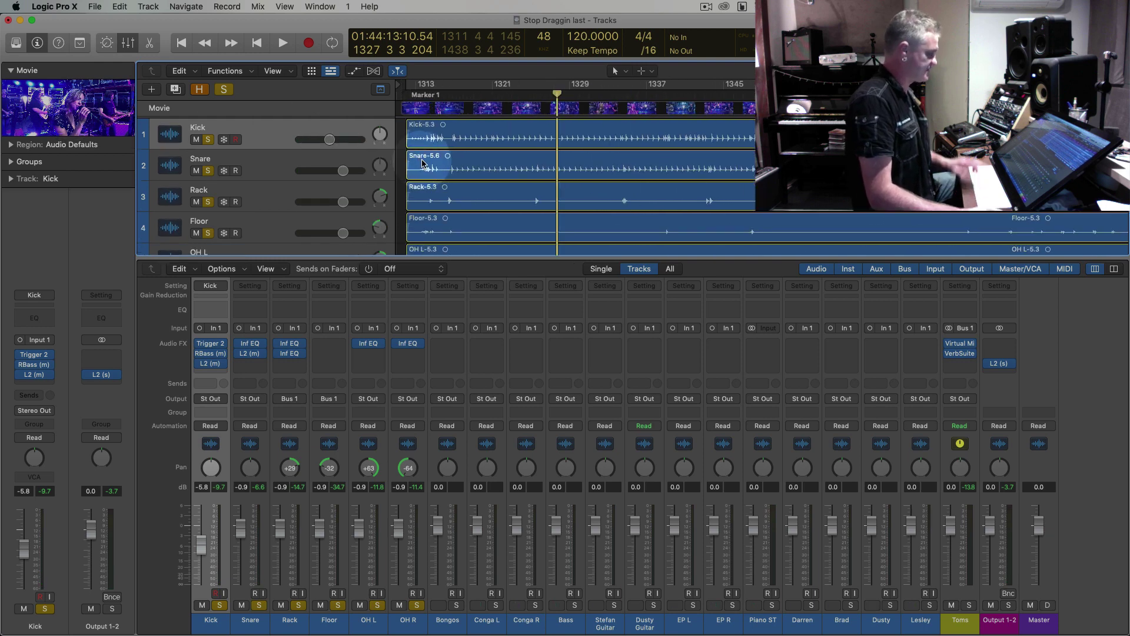
scroll(423, 163, down, 5)
click(253, 138)
shift+click(262, 182)
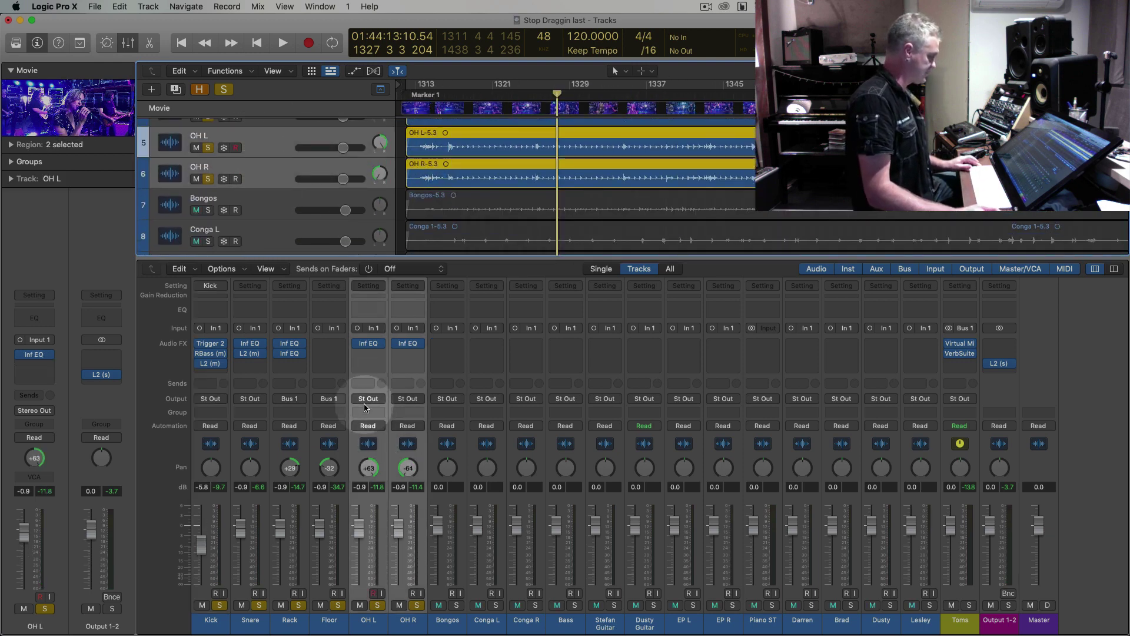
click(365, 402)
mouse_move(389, 440)
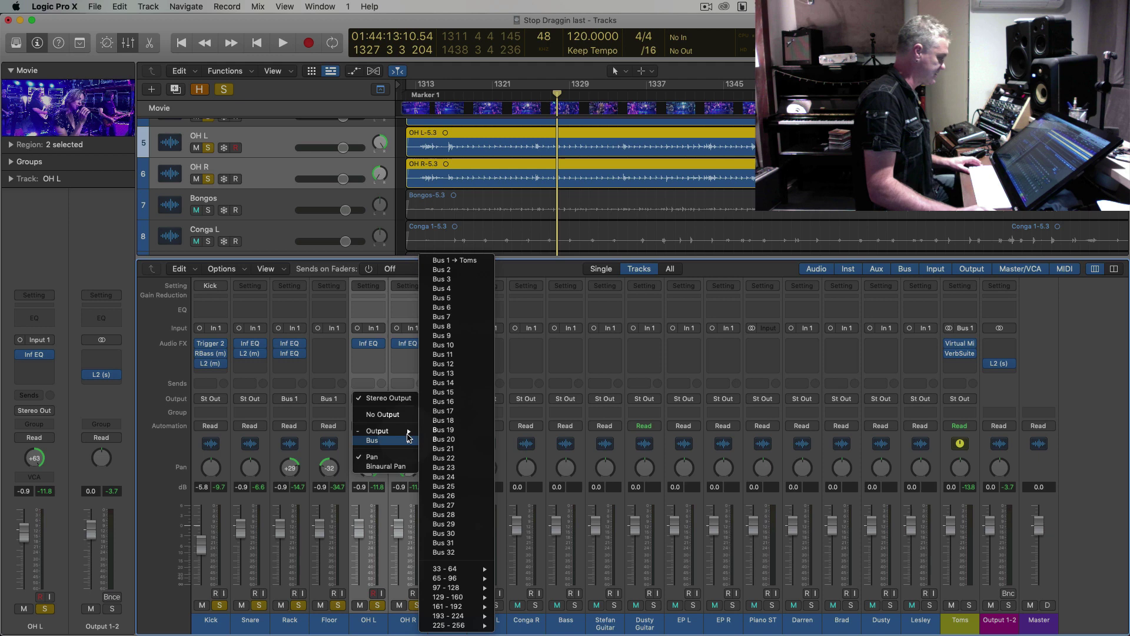
click(474, 270)
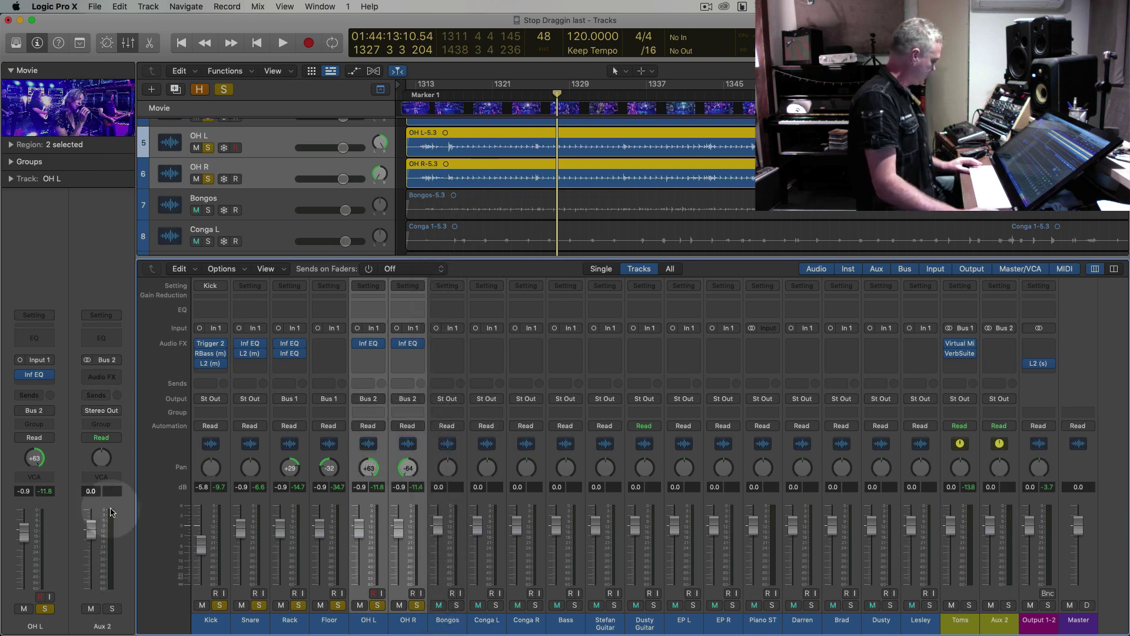
Rename the aux channel fed by Bus 2 as Overs and insert Virtual Mix Rack on it
double_click(107, 625)
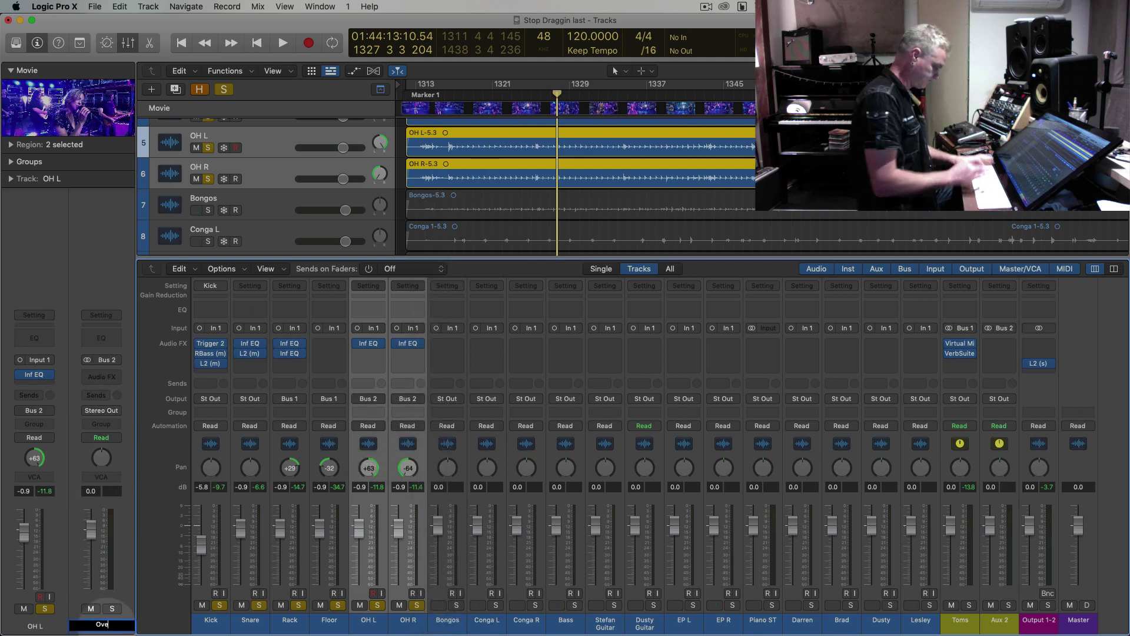
key(Return)
click(101, 377)
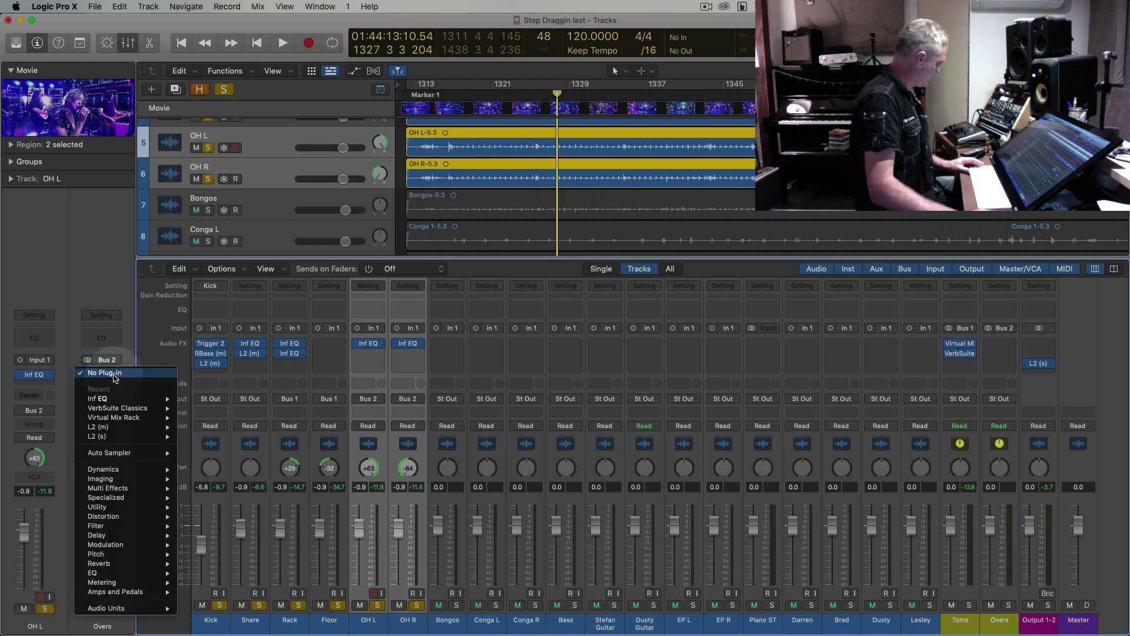
click(201, 418)
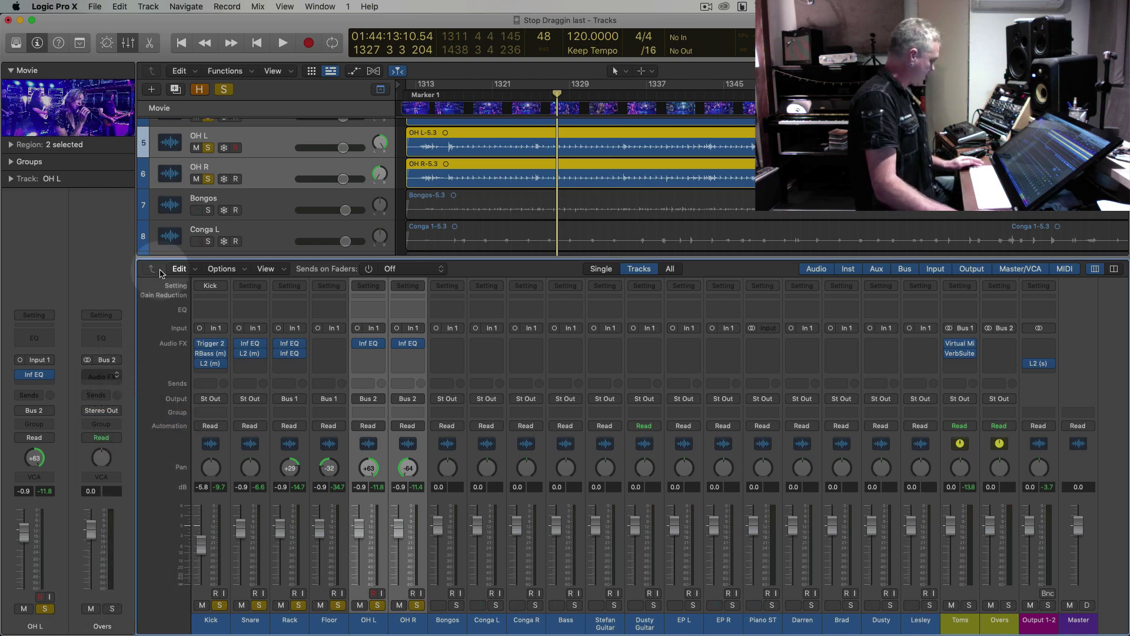
drag(507, 163, 244, 14)
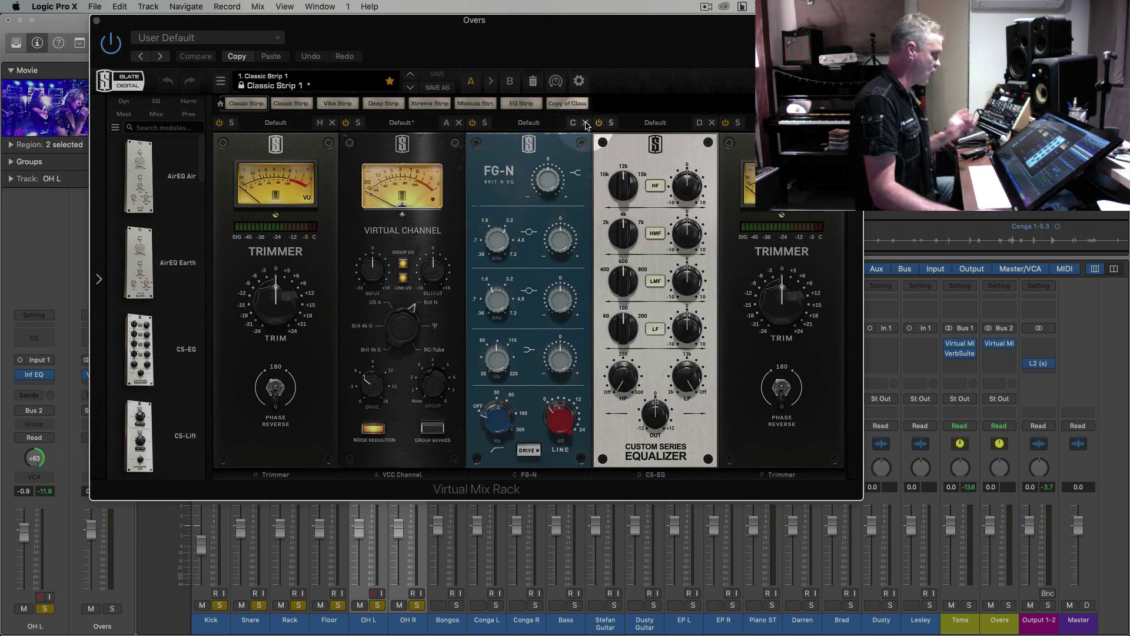
Add The Monster module to the Overs mix rack, after the Custom Series Equalizer
scroll(154, 382, down, 10)
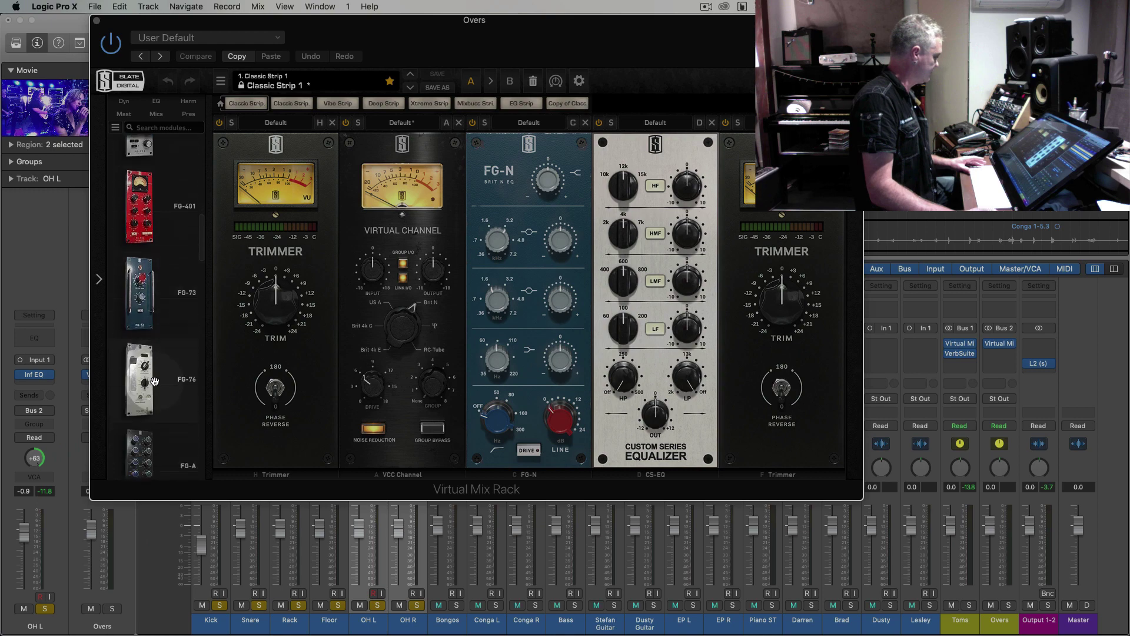
scroll(155, 381, down, 10)
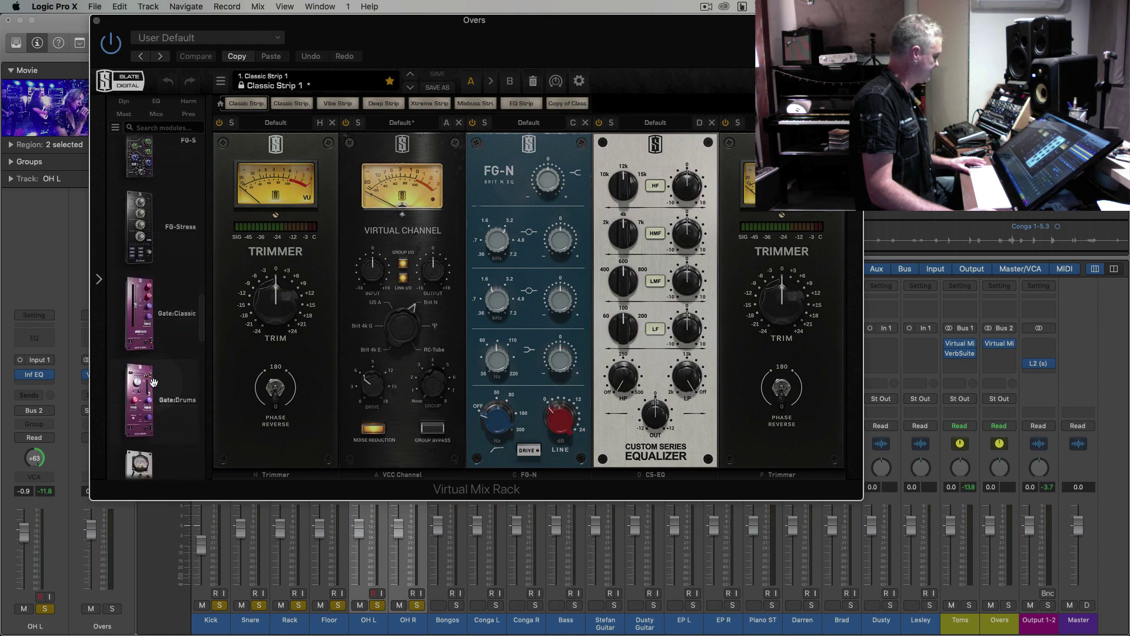
scroll(154, 383, down, 10)
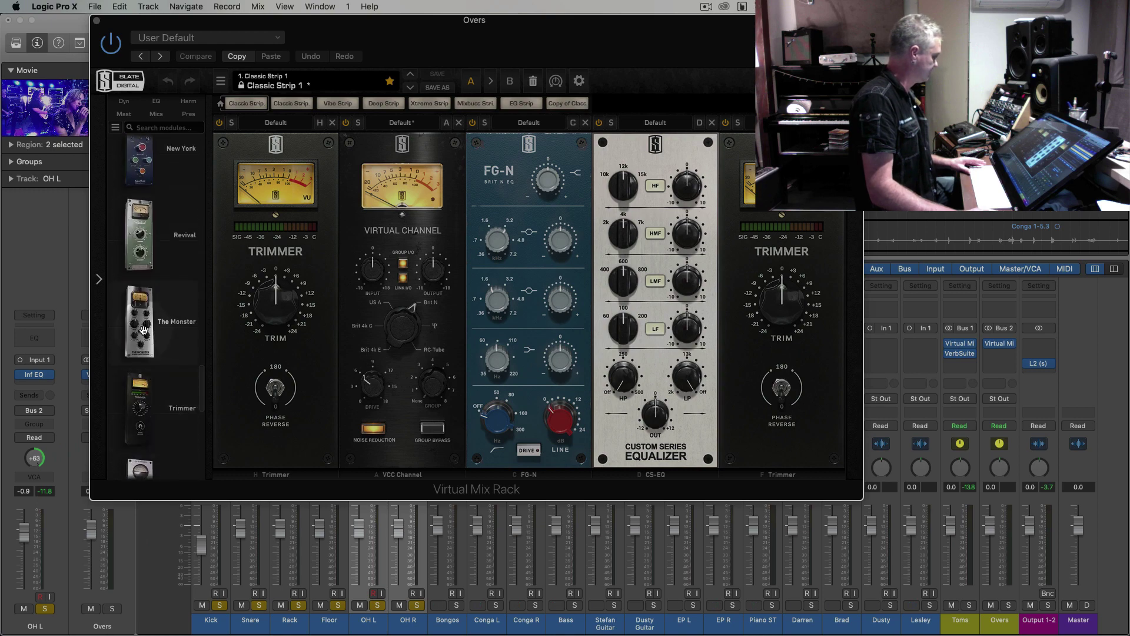
drag(144, 330, 777, 283)
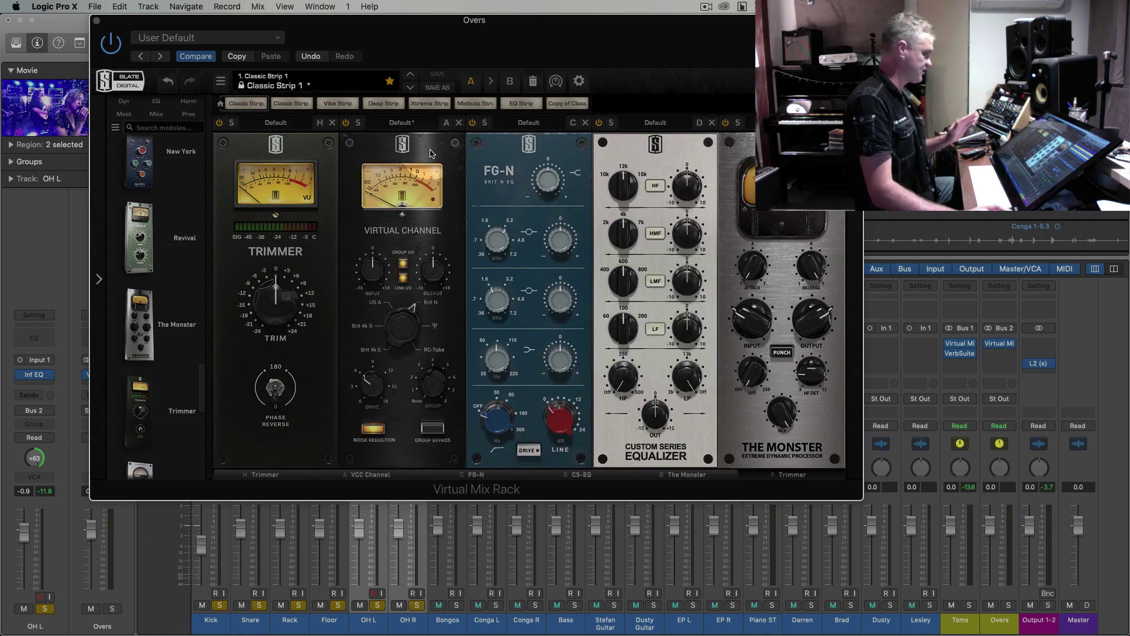
drag(320, 20, 221, 49)
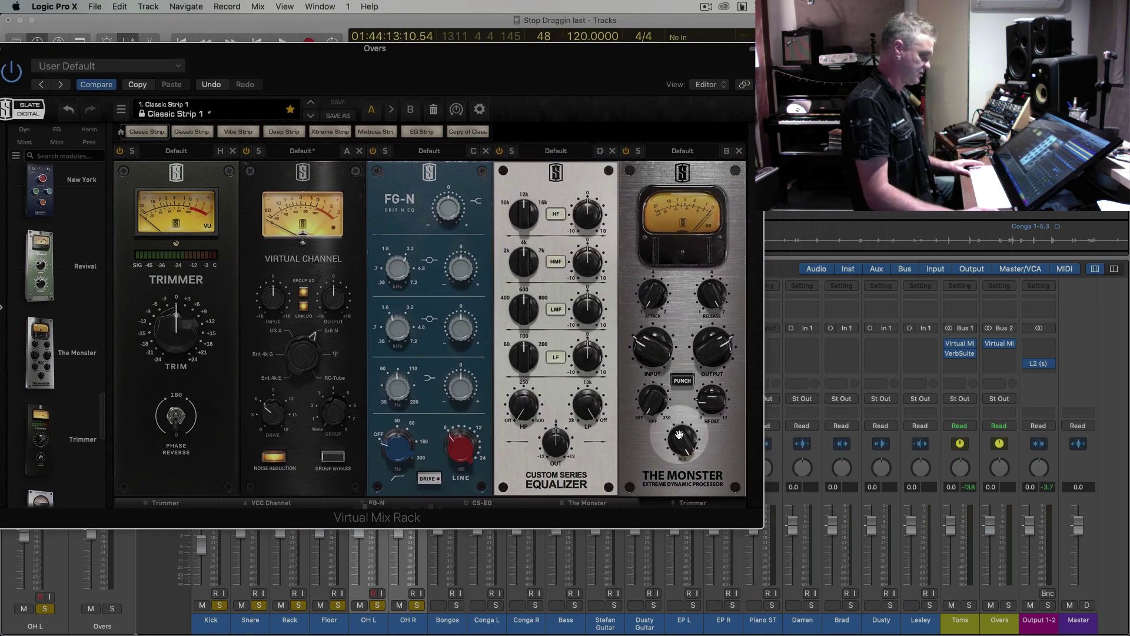
Compare The Monster's mix at 0% with a higher setting while playing the soloed drums
drag(679, 435, 679, 477)
key(space)
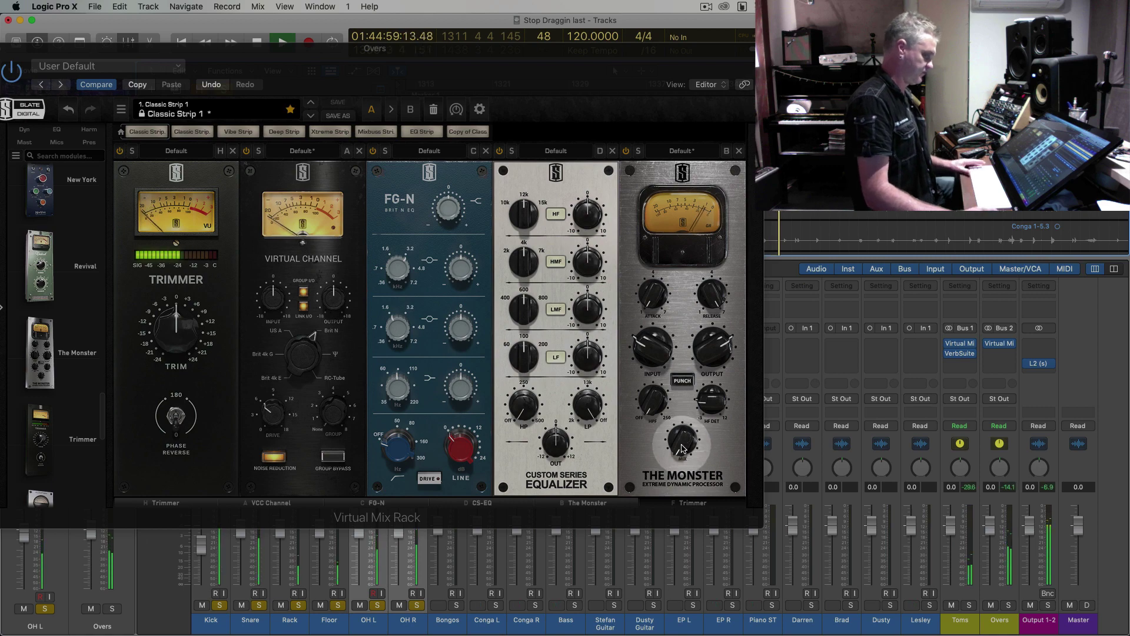
mouse_move(683, 449)
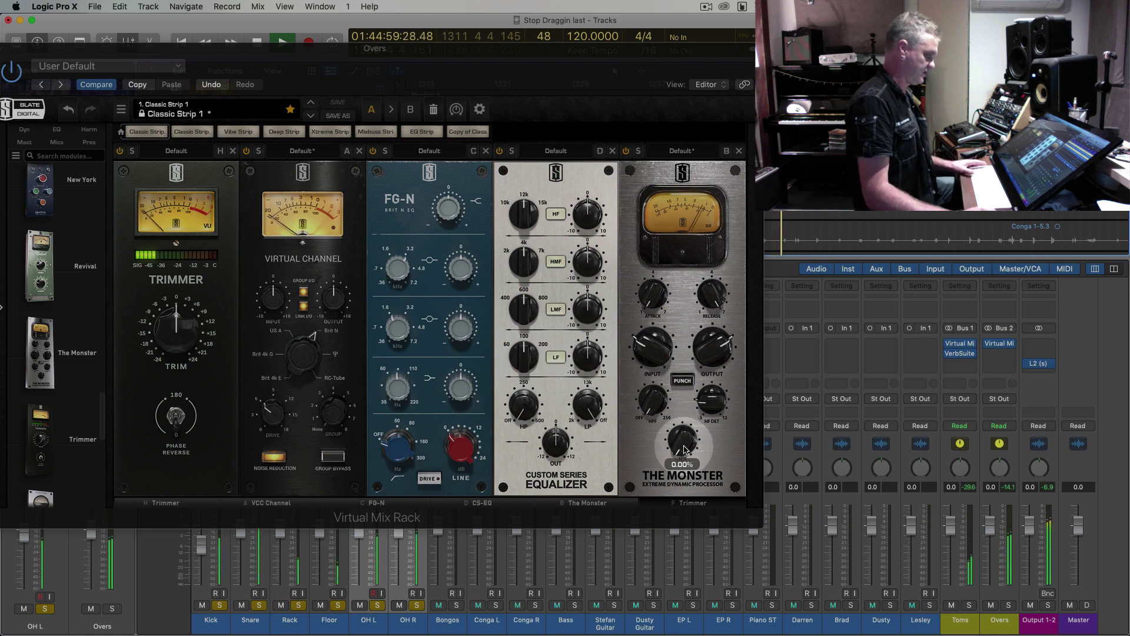
key(space)
key(space)
drag(683, 450, 674, 305)
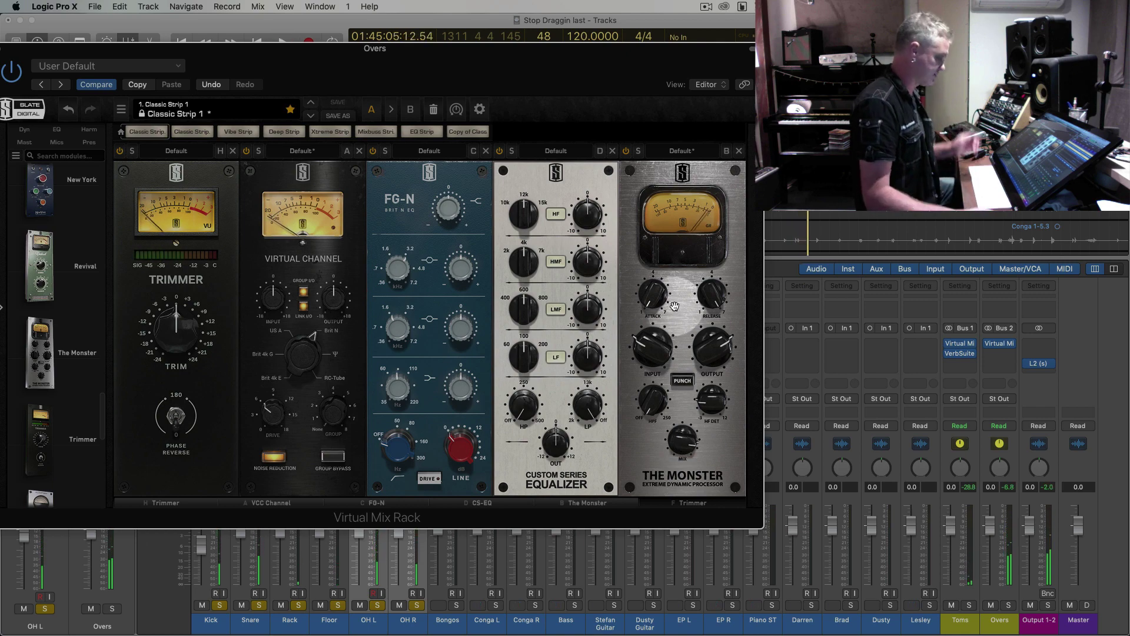
click(678, 446)
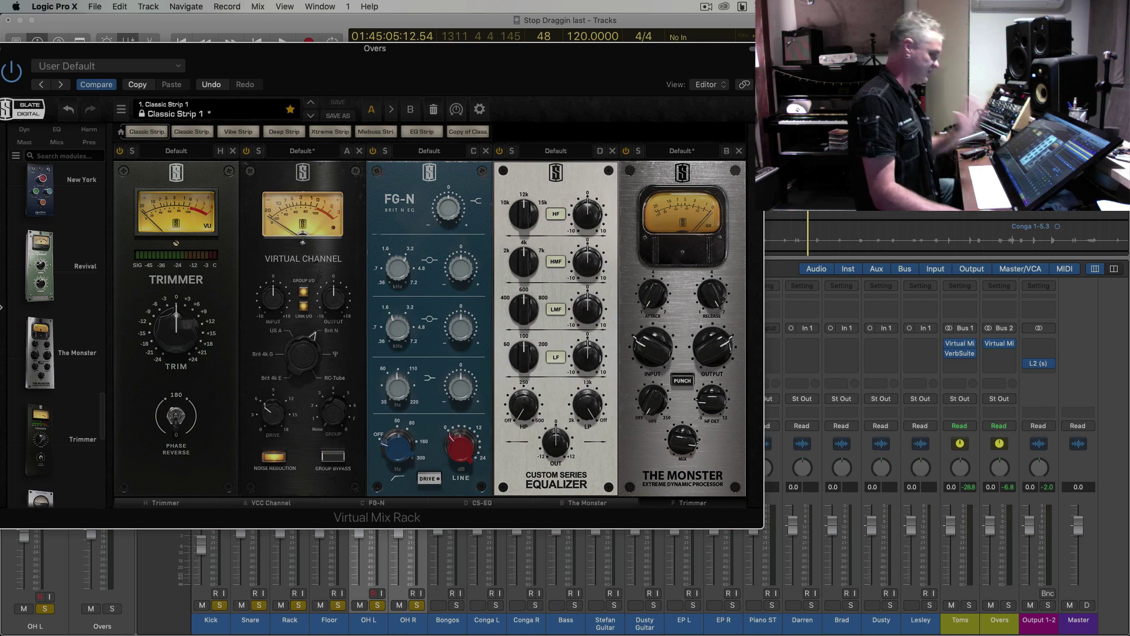
Try The Monster's mix at 100% while playing the soloed drums, and stop playback
key(space)
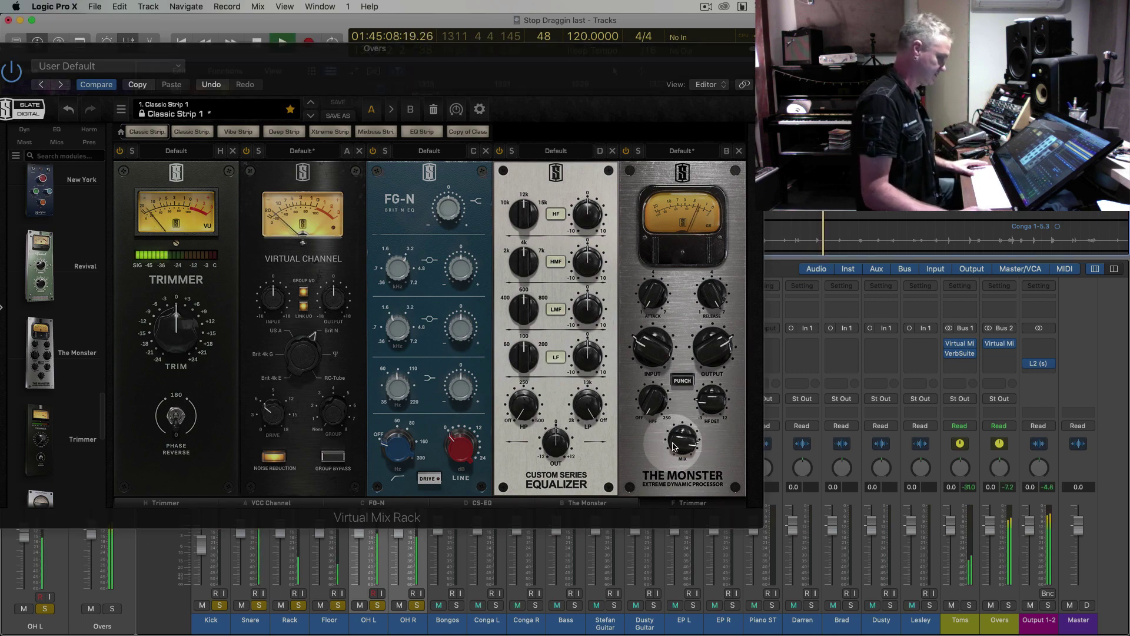
click(680, 447)
drag(679, 447, 679, 406)
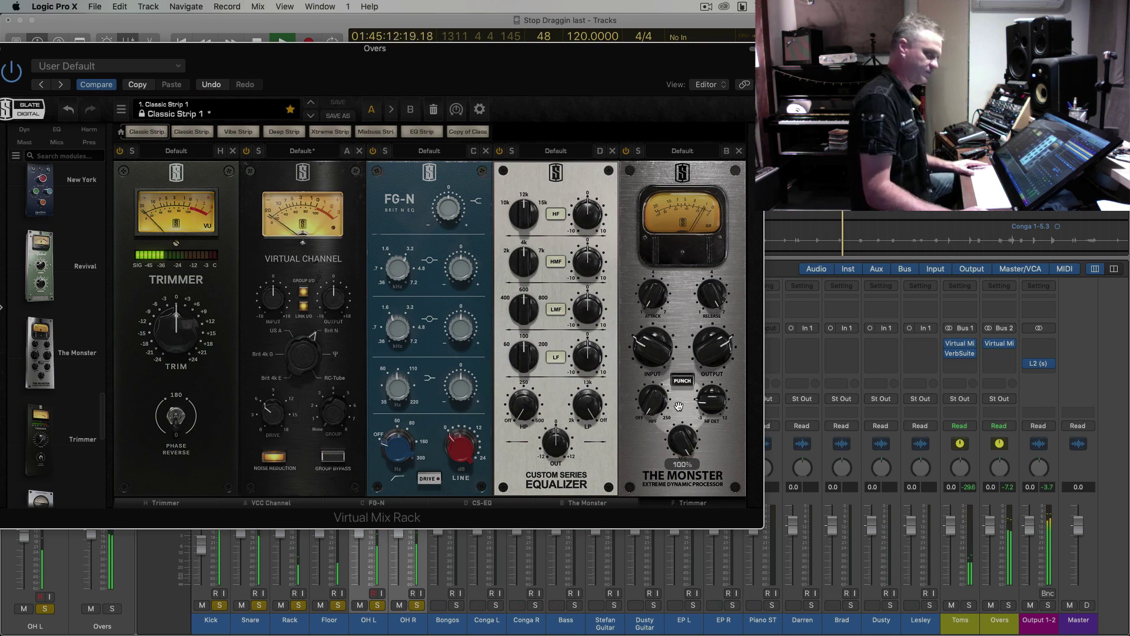
mouse_move(679, 406)
mouse_down()
mouse_move(681, 600)
mouse_move(681, 405)
mouse_up()
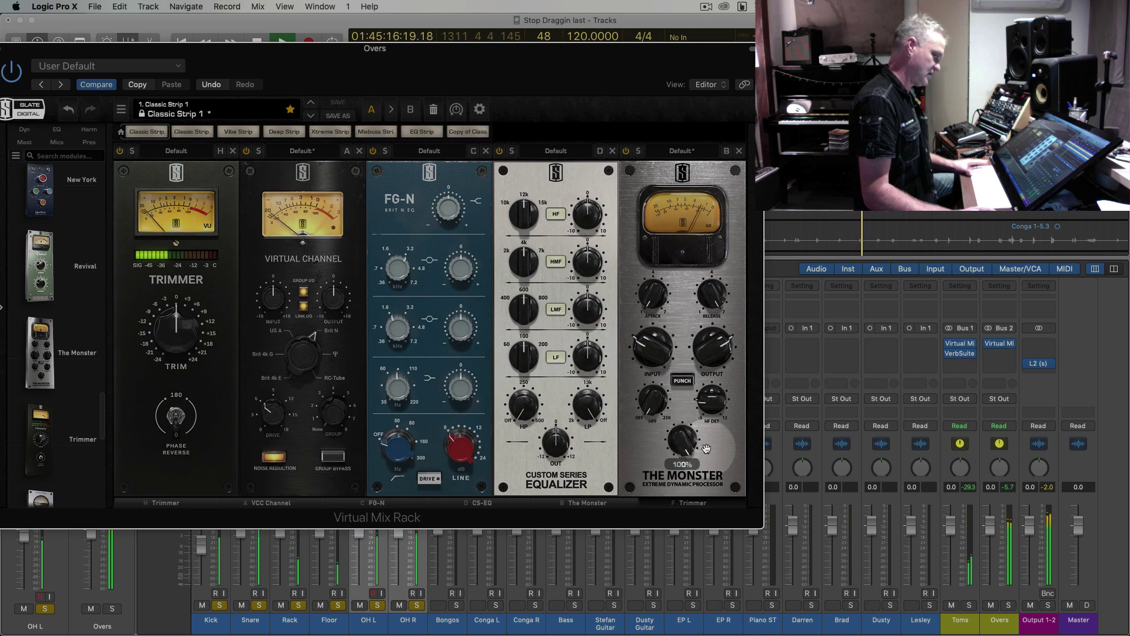
key(space)
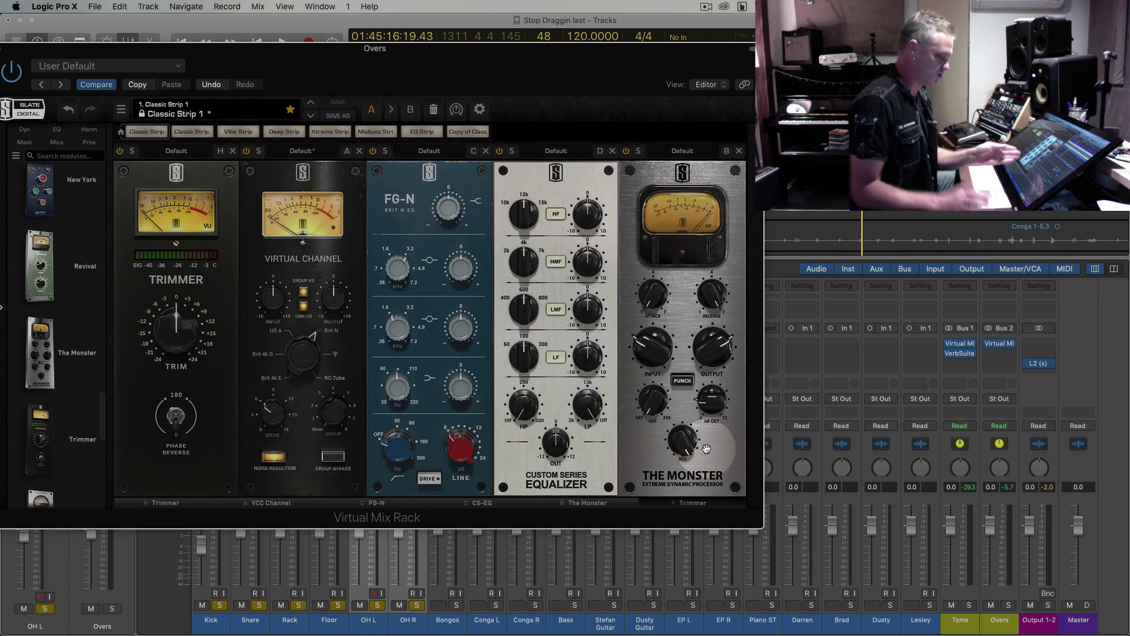
Bring The Monster's mix back down from full, and enable Punch after comparing it on and off during playback
drag(707, 449, 670, 461)
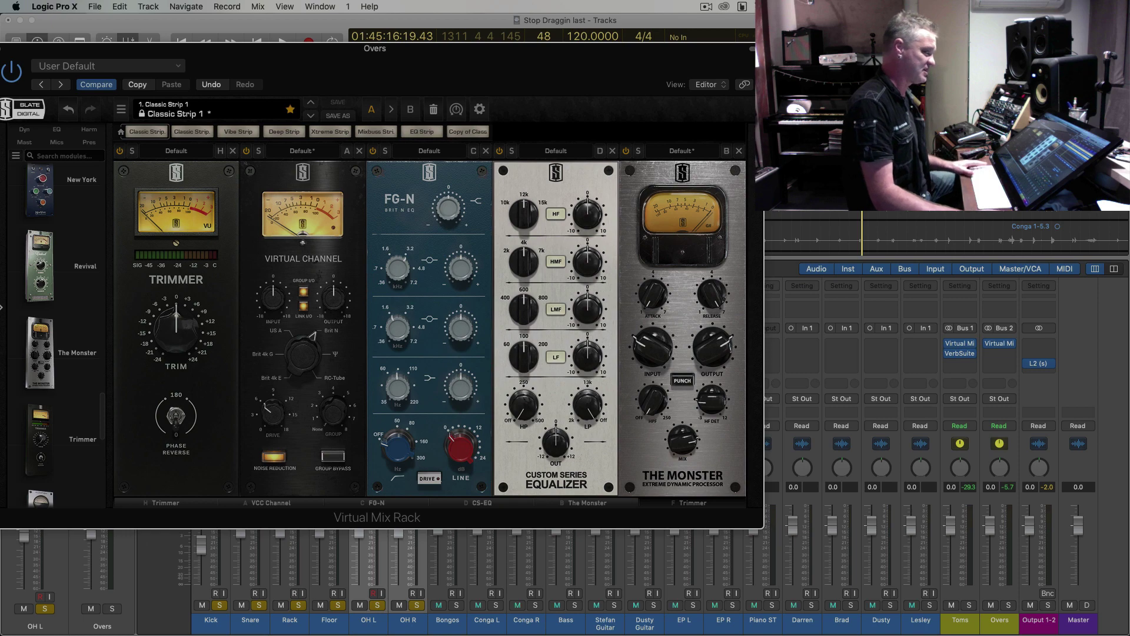
double_click(782, 88)
drag(687, 440, 682, 396)
click(682, 380)
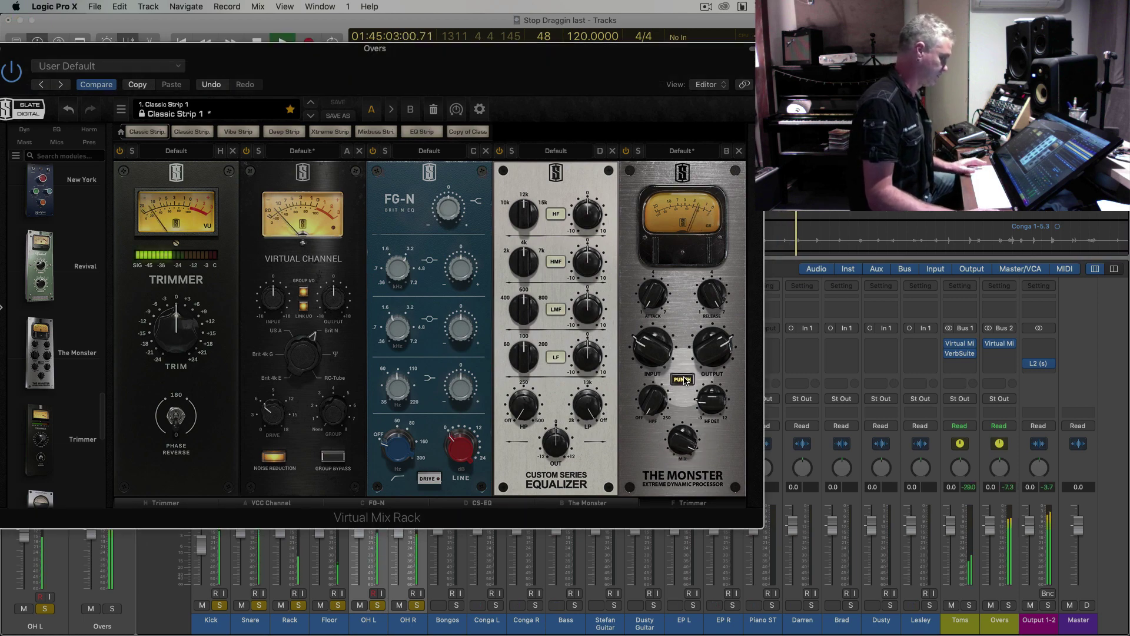
click(684, 380)
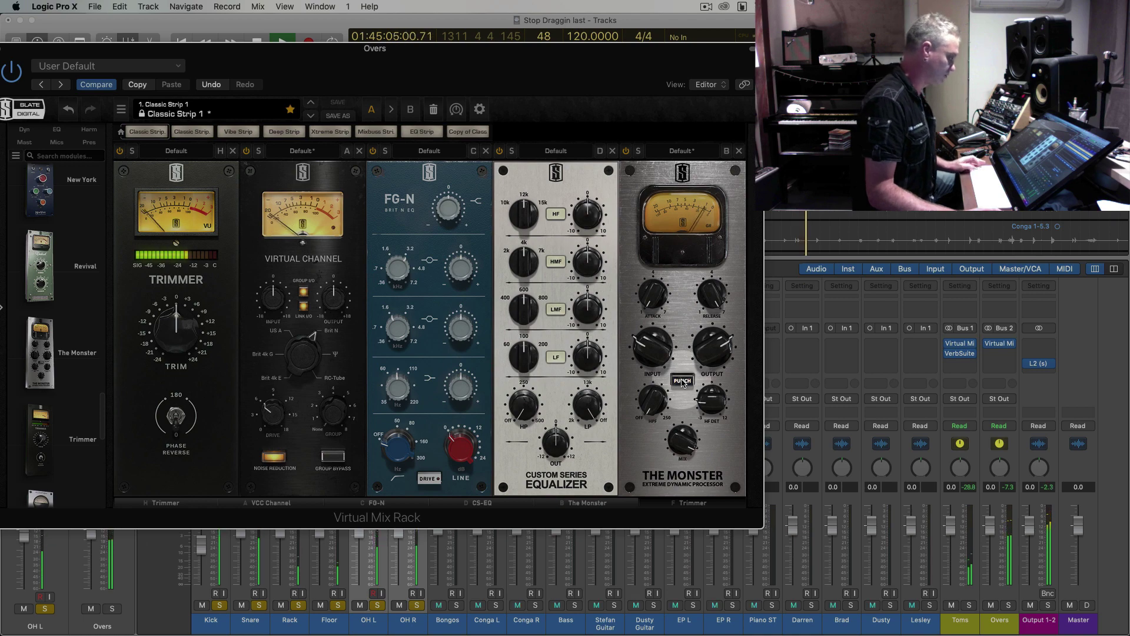
click(683, 381)
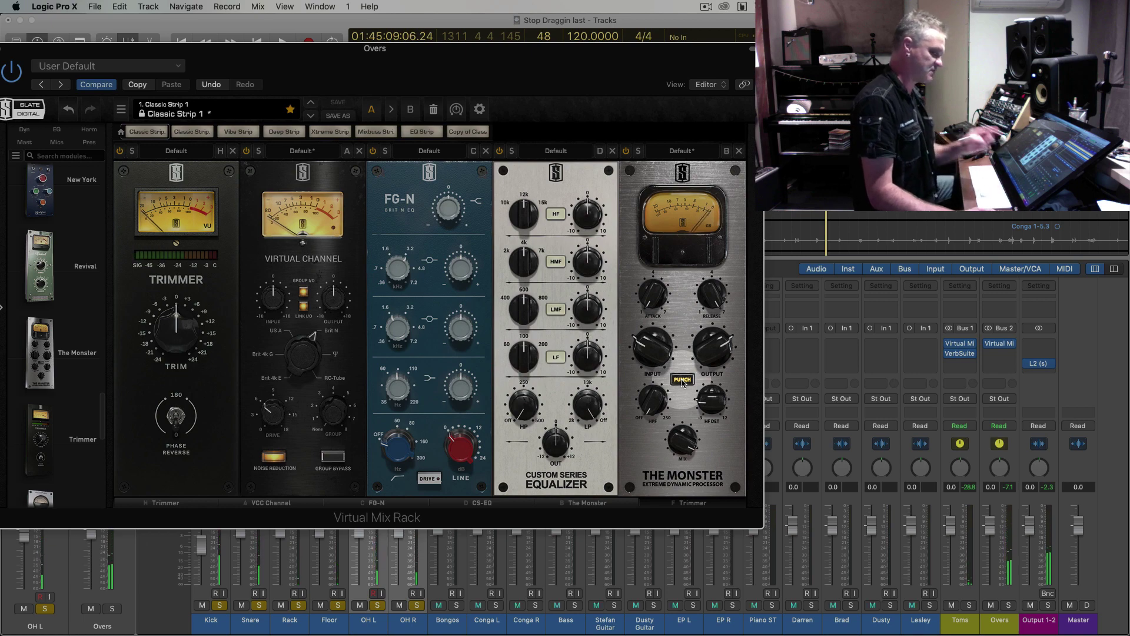
Move The Monster ahead of the Custom Series Equalizer and set the equalizer's high-pass filter to about 75 Hz
drag(682, 186, 583, 186)
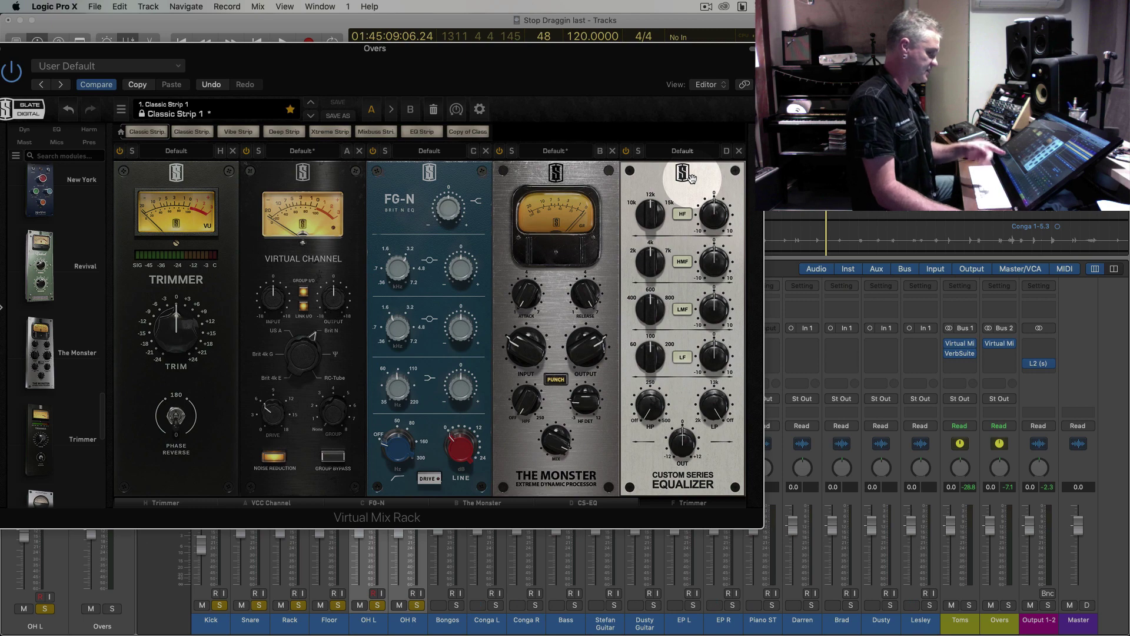
mouse_move(646, 416)
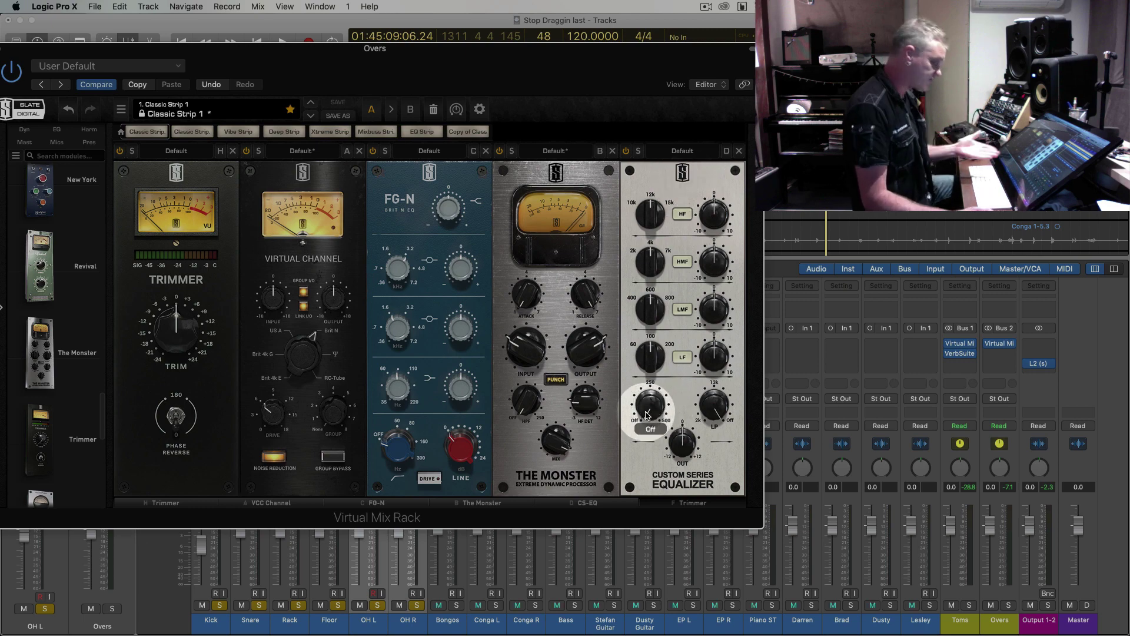
drag(649, 415, 649, 407)
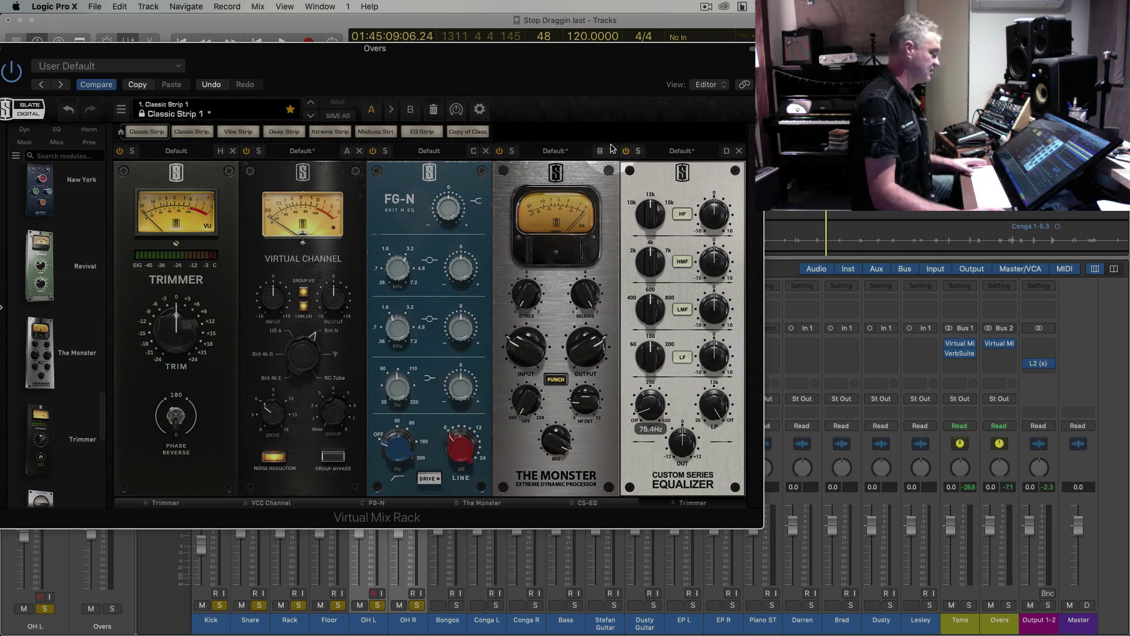
key(space)
drag(636, 411, 651, 399)
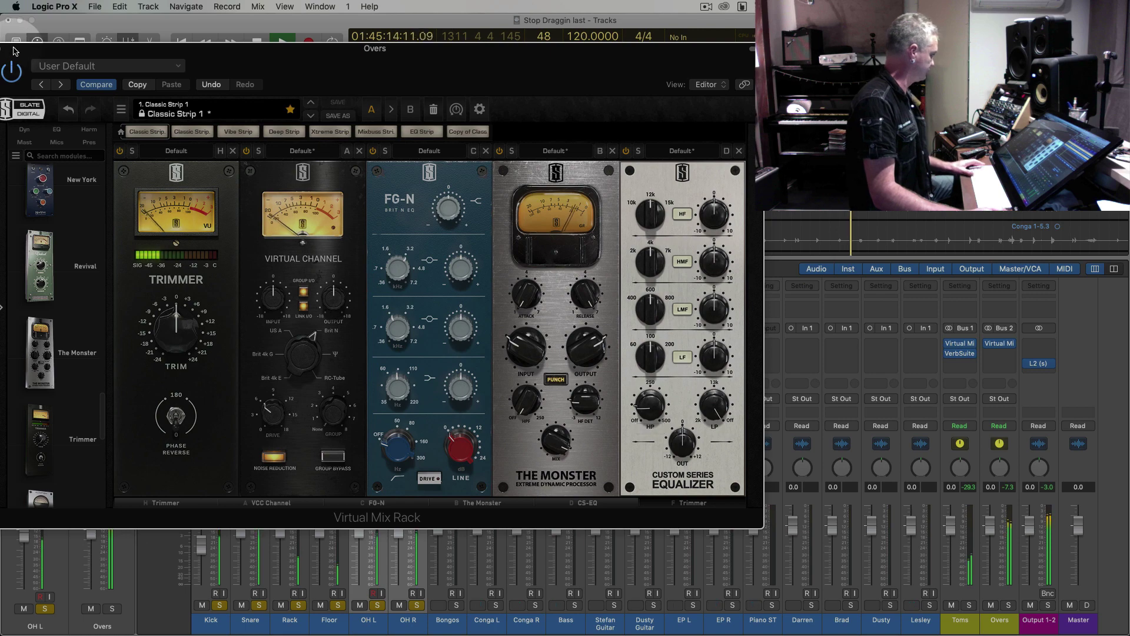
Close the Virtual Mix Rack, unsolo the Kick, Snare, Rack and Floor during playback so only the overheads stay soloed, and stop
drag(11, 48, 263, 48)
click(245, 48)
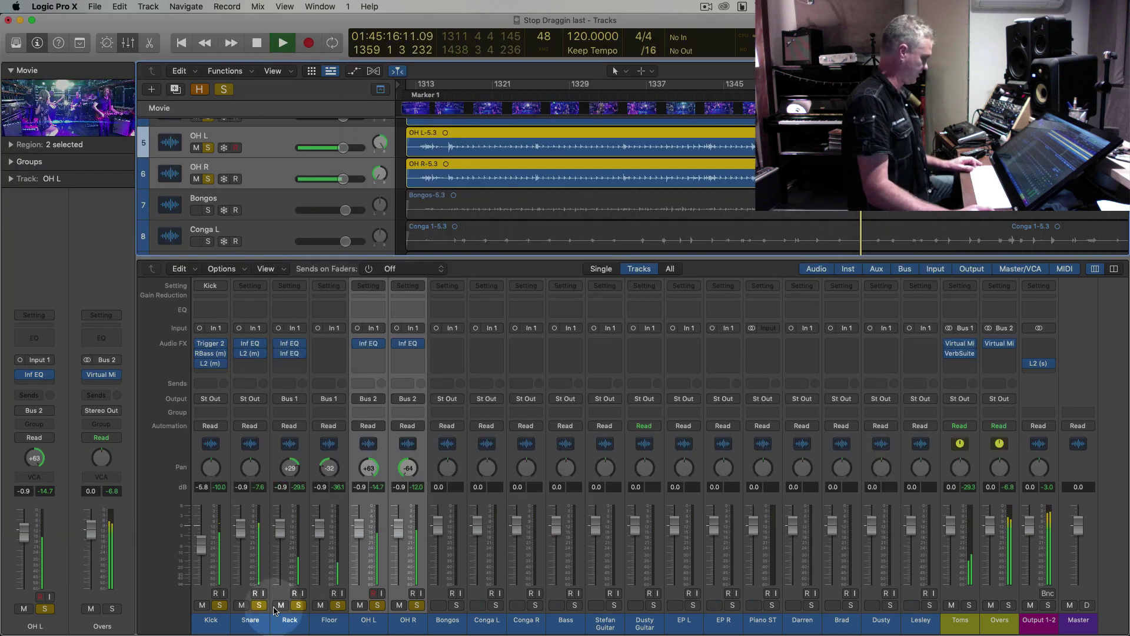
click(220, 605)
click(259, 605)
click(300, 605)
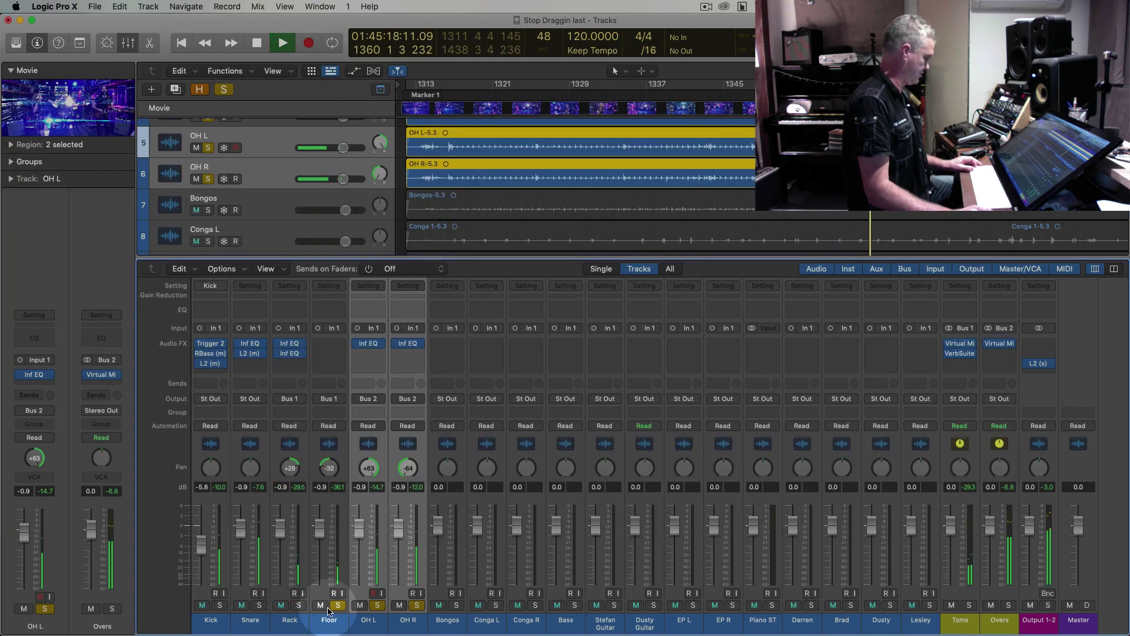
click(338, 605)
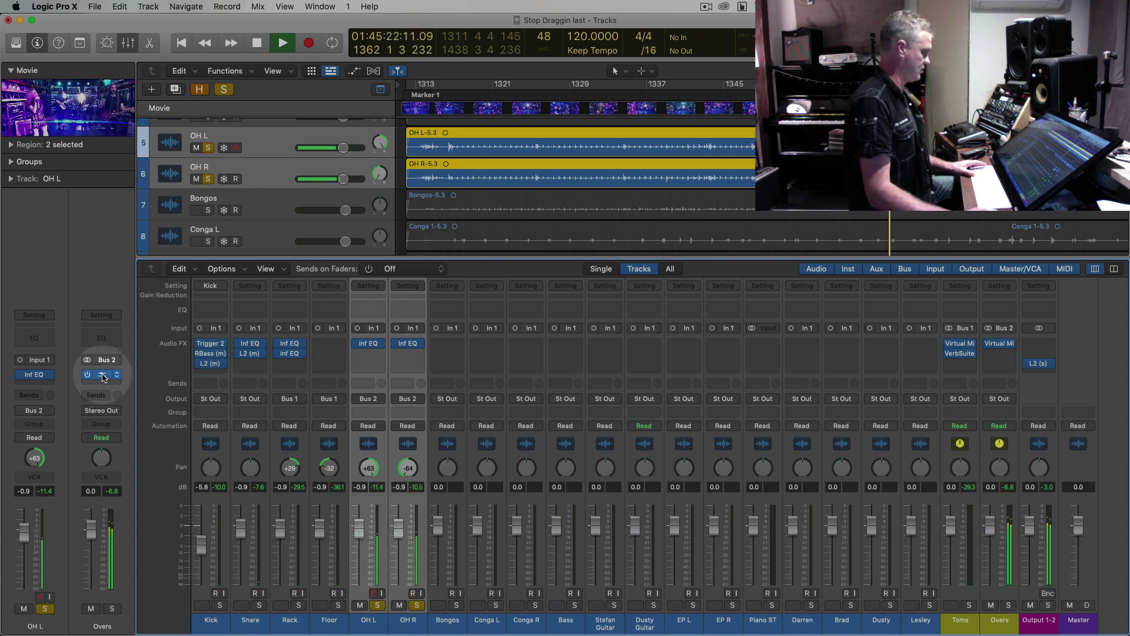
key(space)
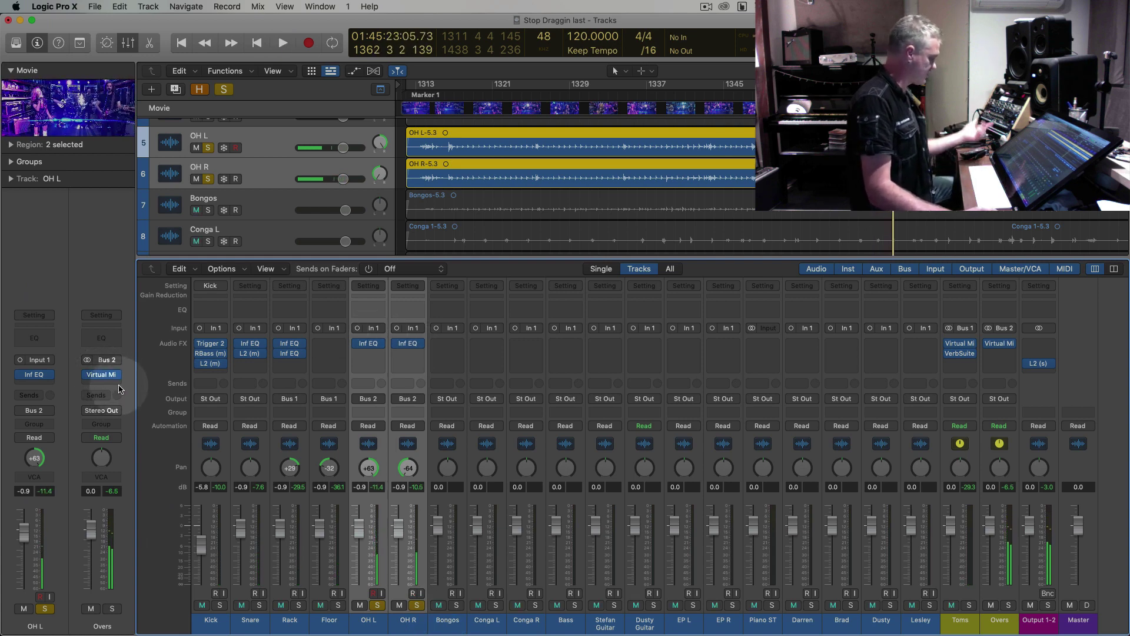
Insert a stereo Inf EQ after the Virtual Mix Rack on the Overs bus
click(111, 384)
mouse_move(130, 419)
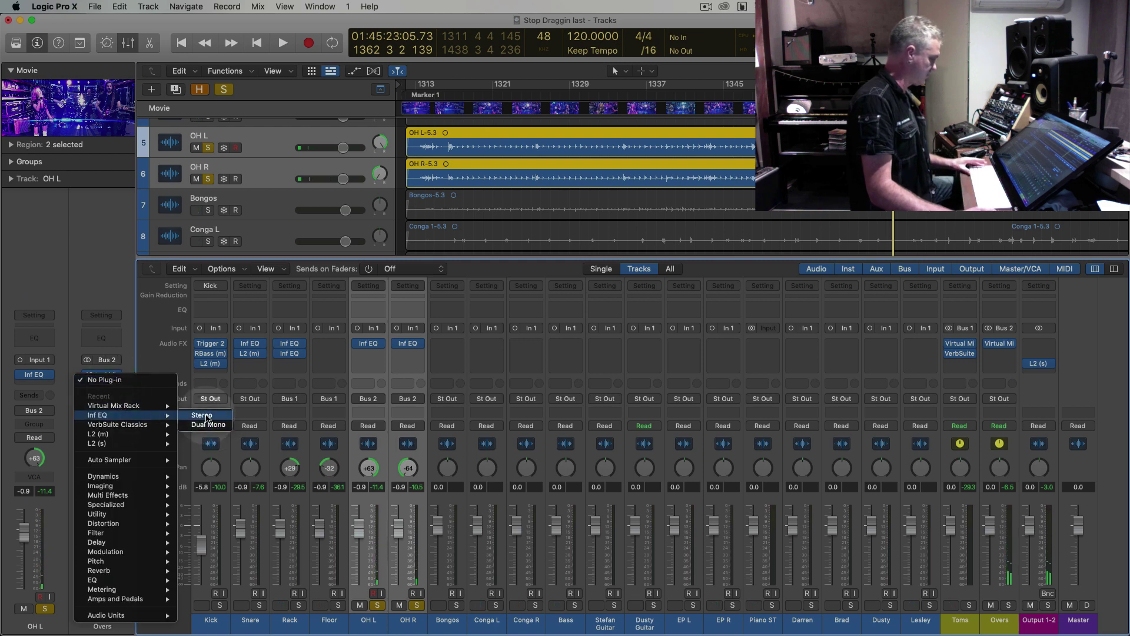
click(201, 415)
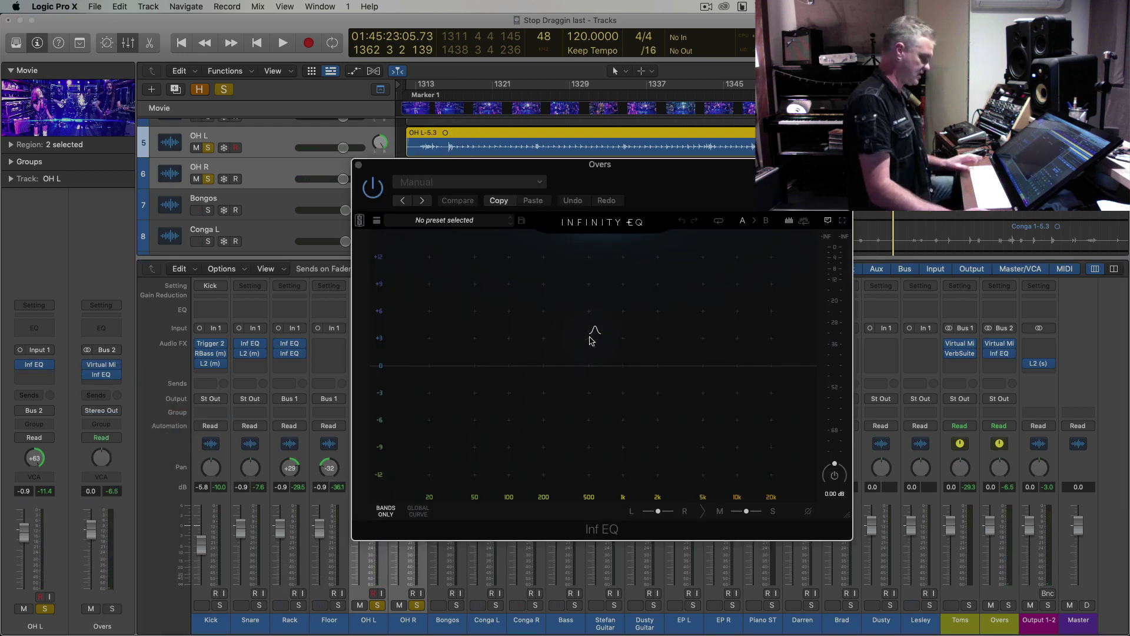
Audition a boost of about 10 dB at 393 Hz, then make it a narrower 4.35 dB cut at 388 Hz
key(space)
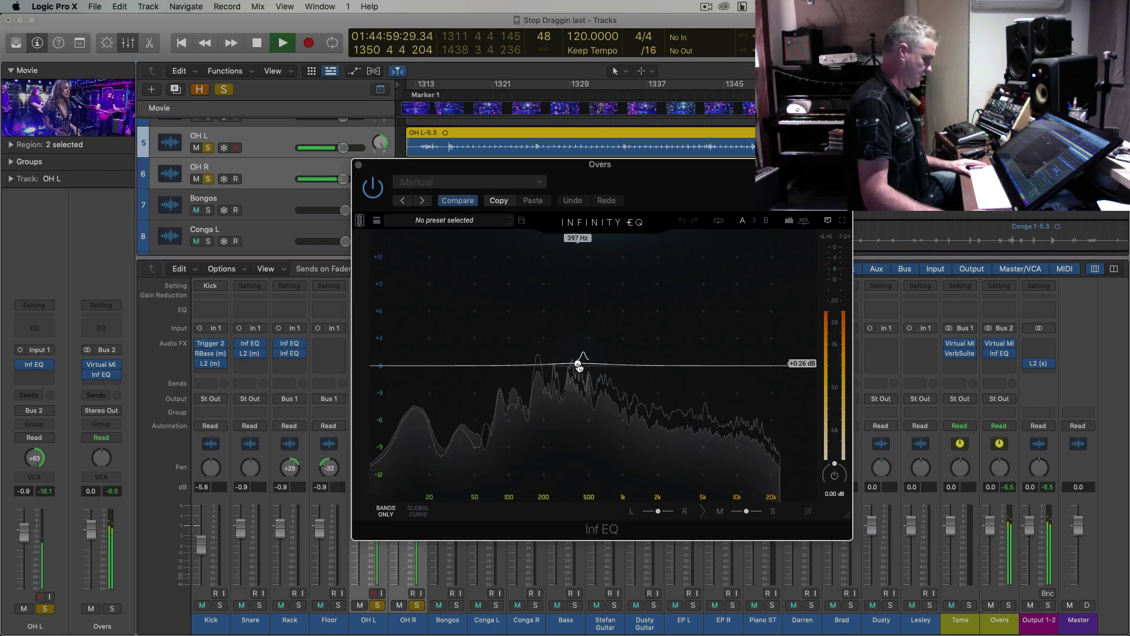
drag(580, 365, 577, 274)
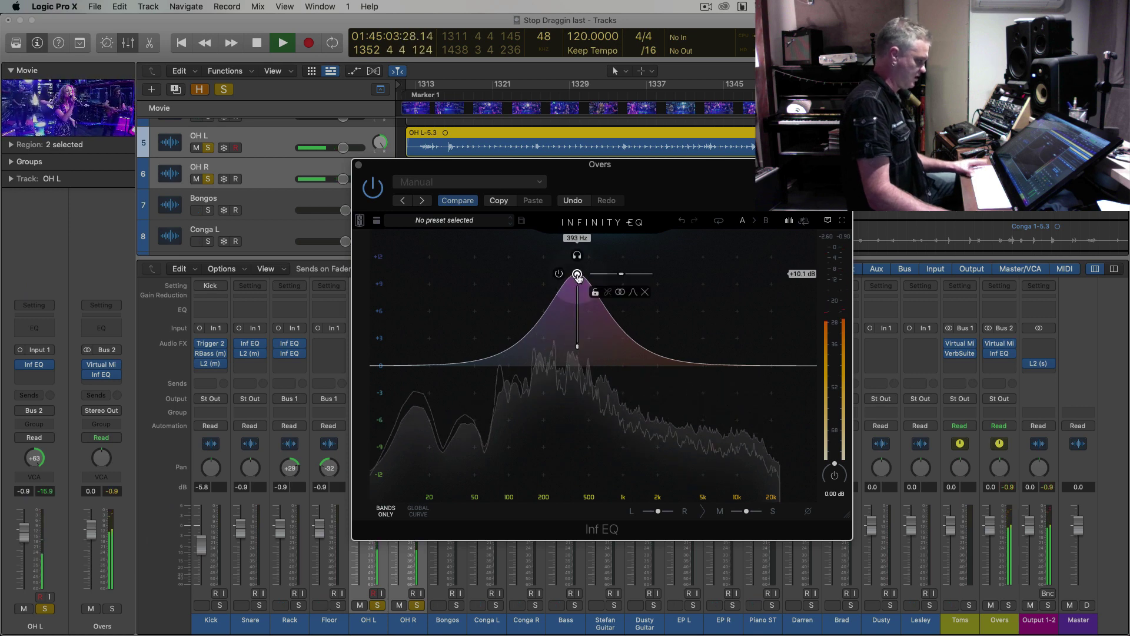
key(space)
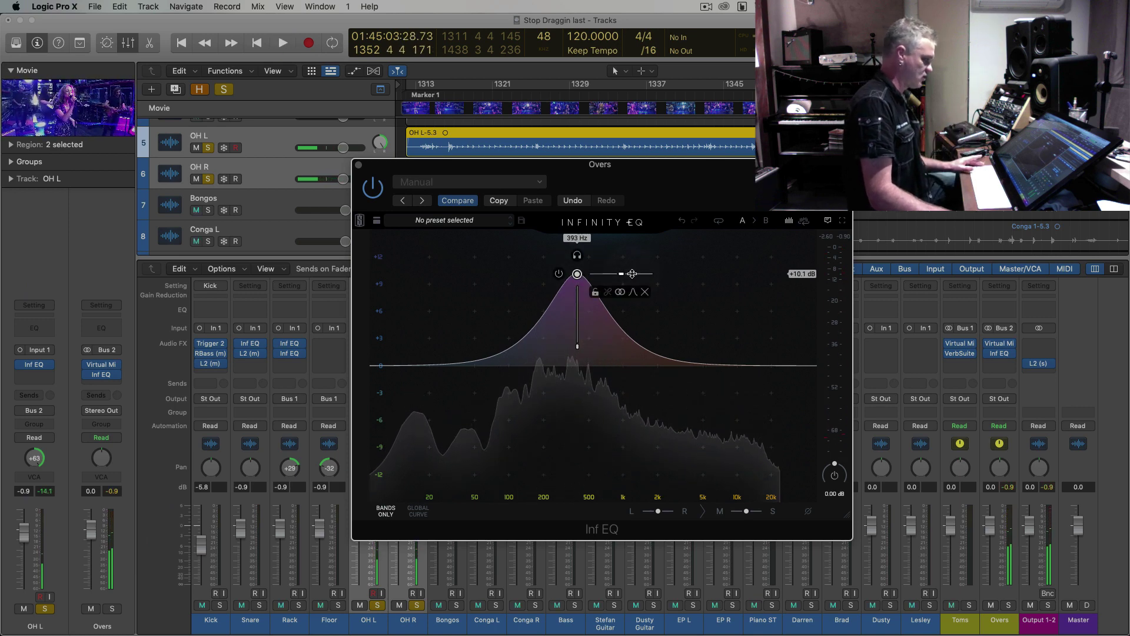
drag(620, 274, 579, 340)
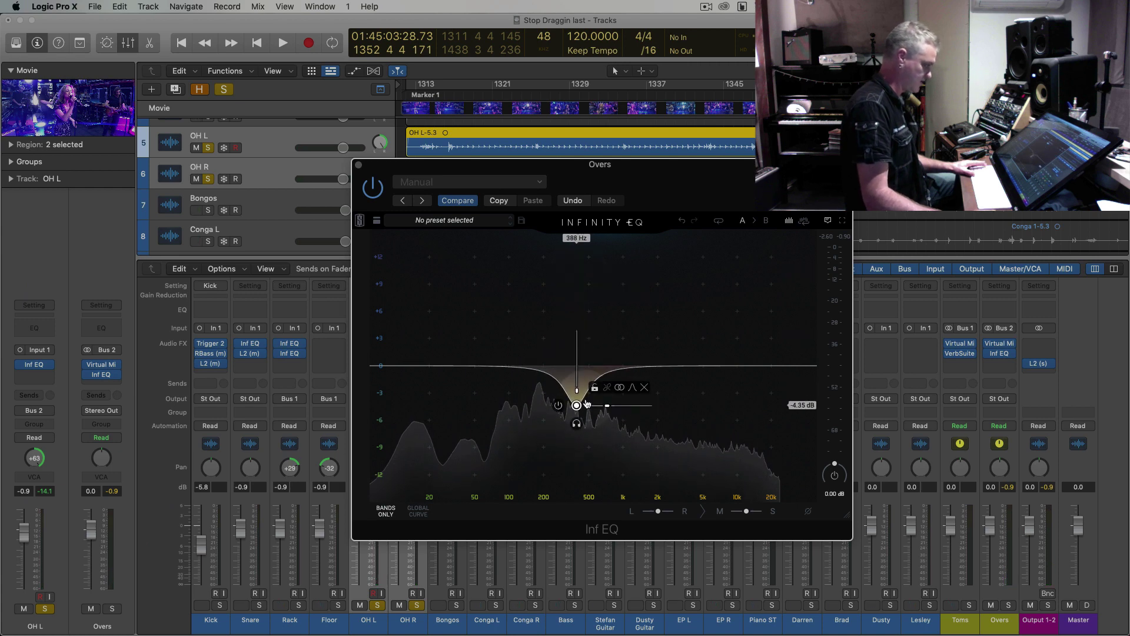
Ease the low-mid cut to about 3.1 dB at 384 Hz while playing the soloed overheads, and stop playback
key(space)
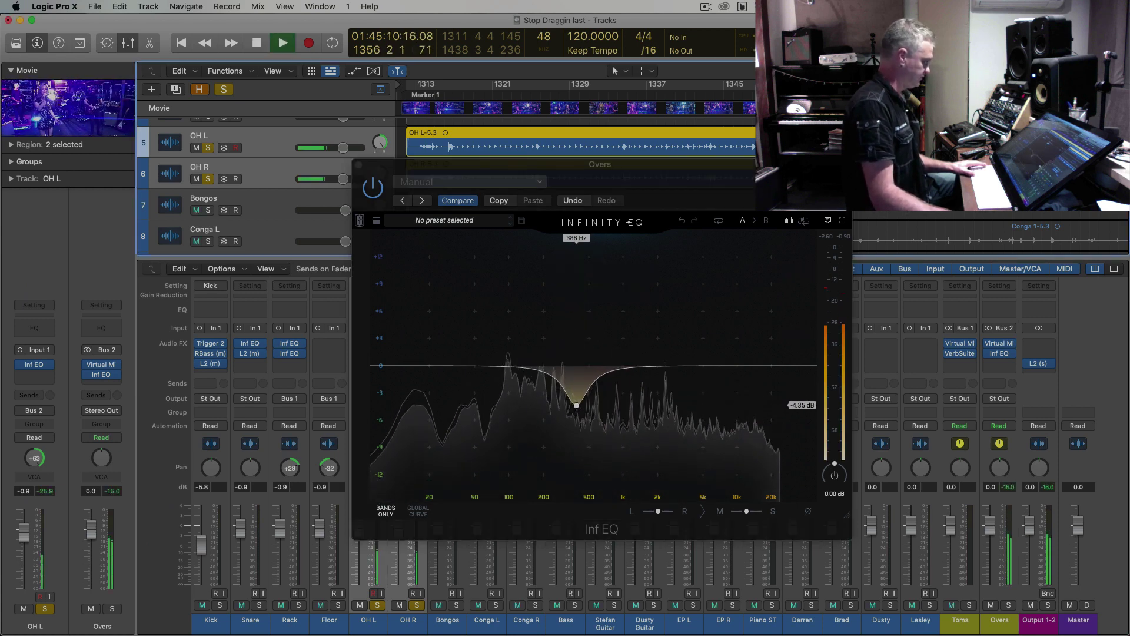
click(576, 407)
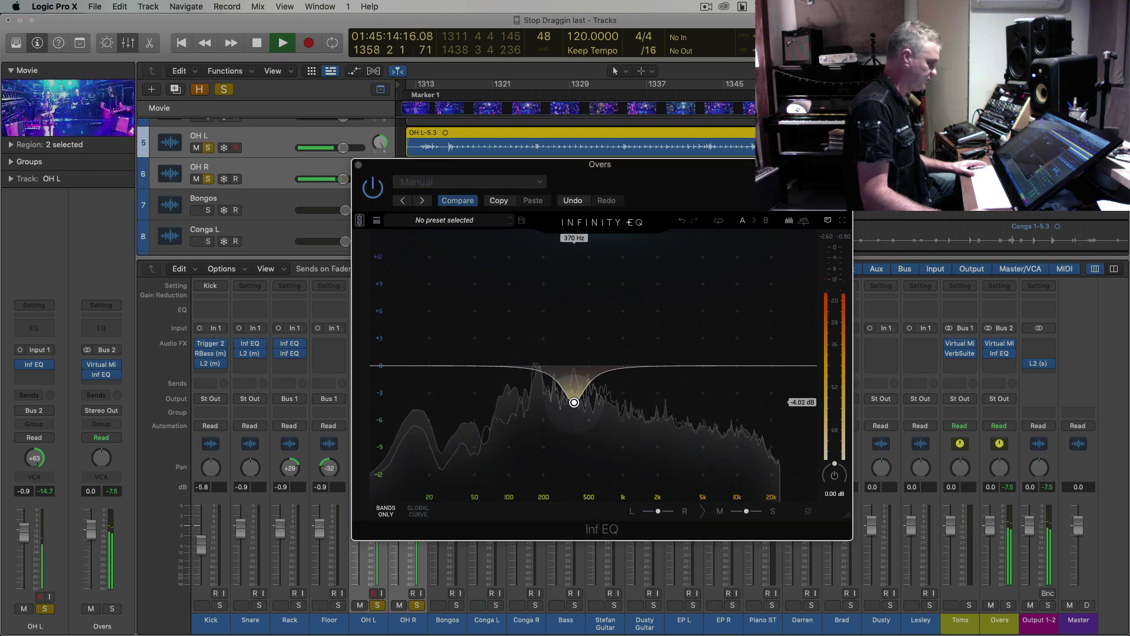
drag(574, 386, 575, 394)
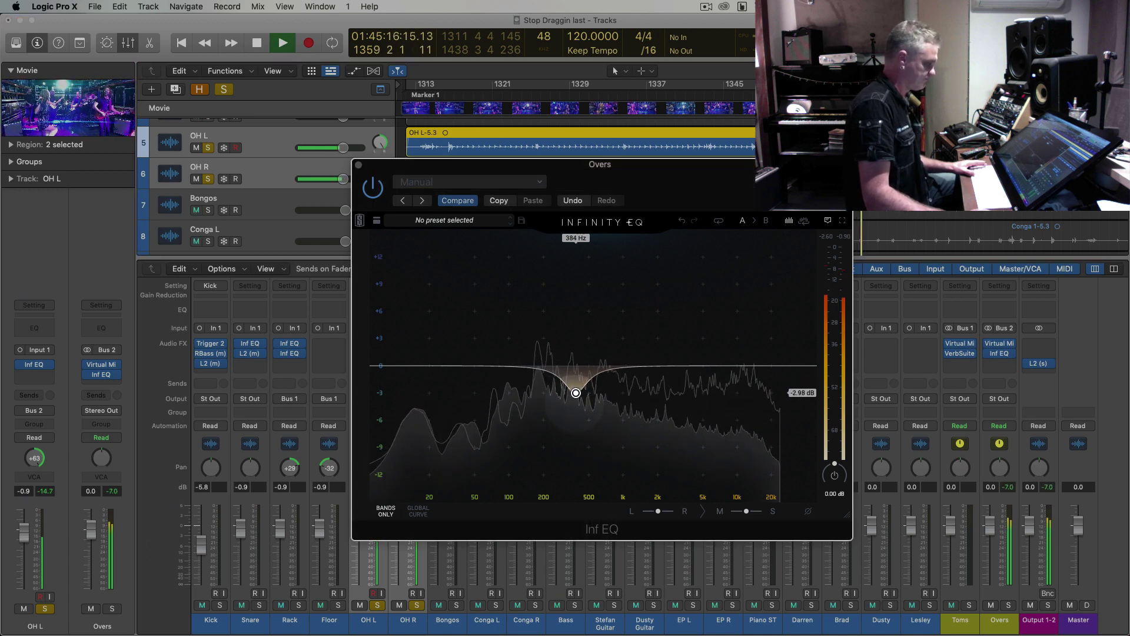
key(space)
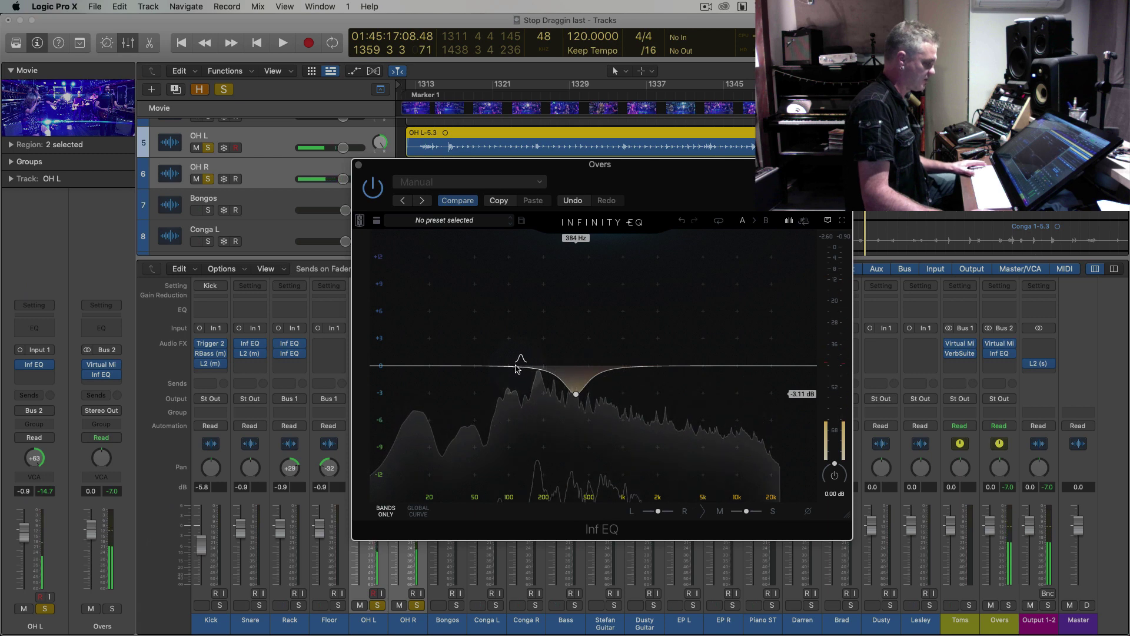
Add a low boost of about 2 dB at 120 Hz while auditioning the overheads, and close the equalizer
drag(518, 366, 516, 342)
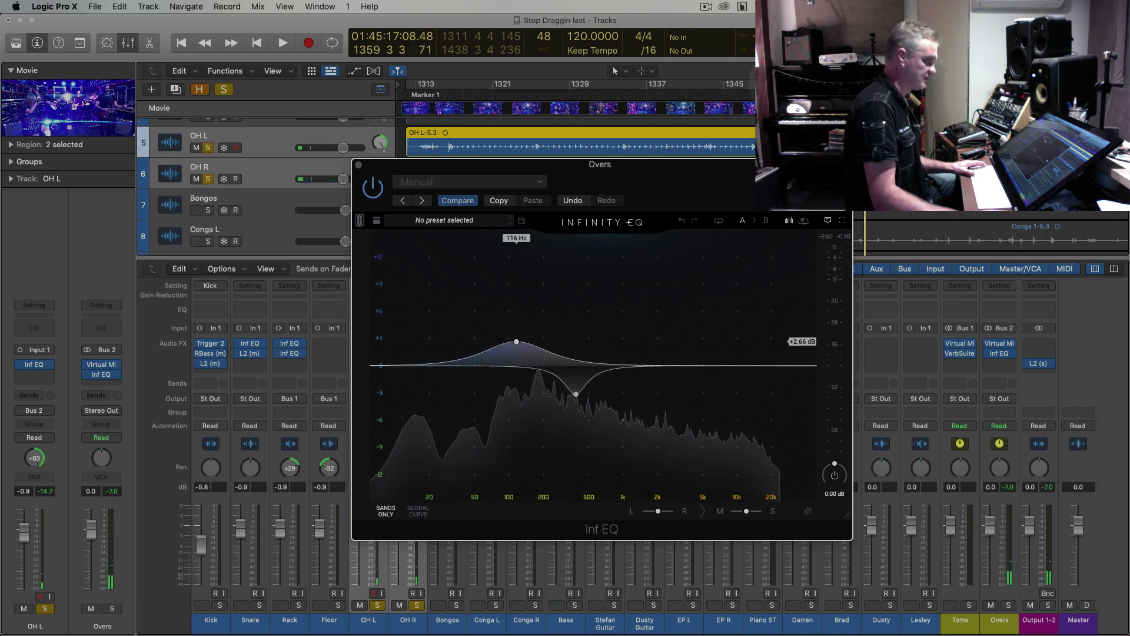
key(space)
mouse_move(517, 344)
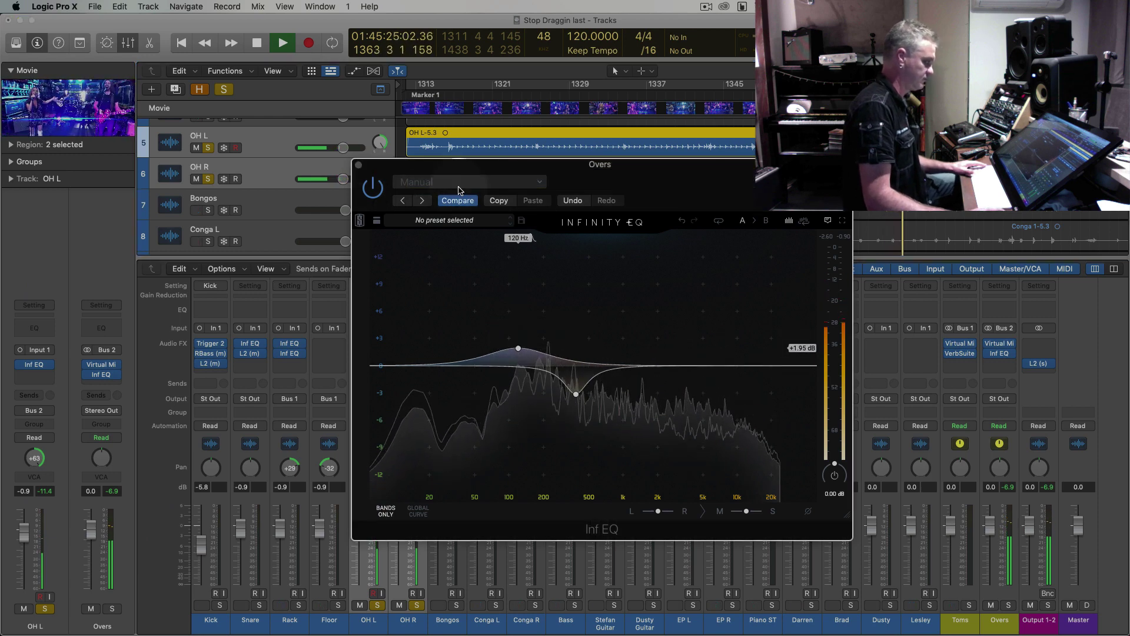
key(space)
click(358, 164)
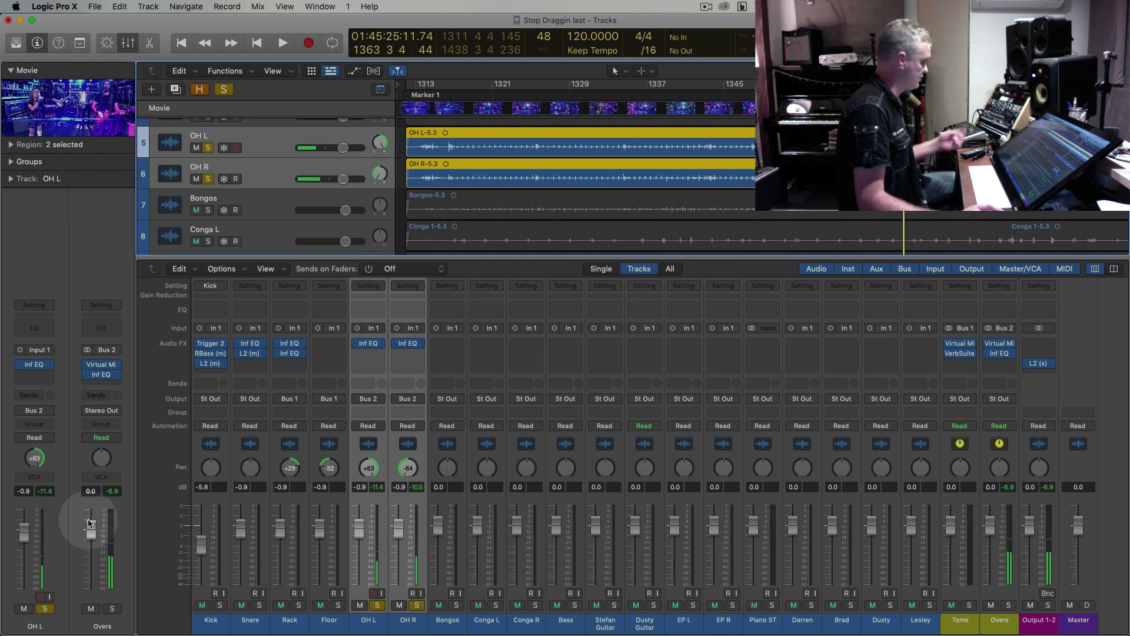
Reopen the Overs Inf EQ, play the overheads briefly, and add a boost of about 2.1 dB at 5.11 kHz
mouse_move(104, 369)
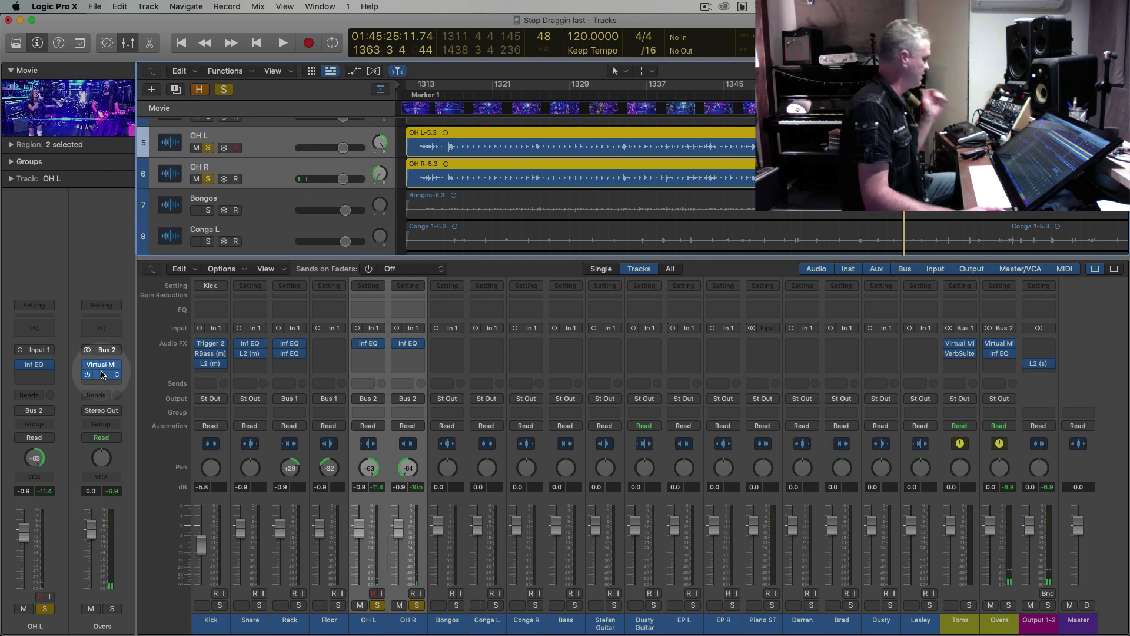
click(104, 376)
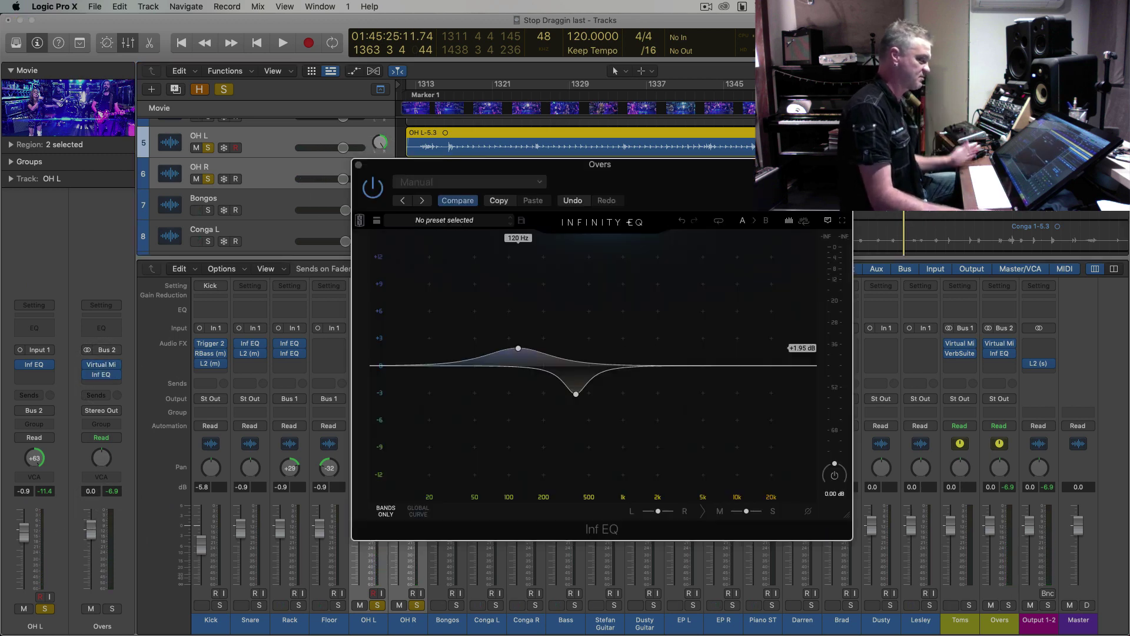
key(space)
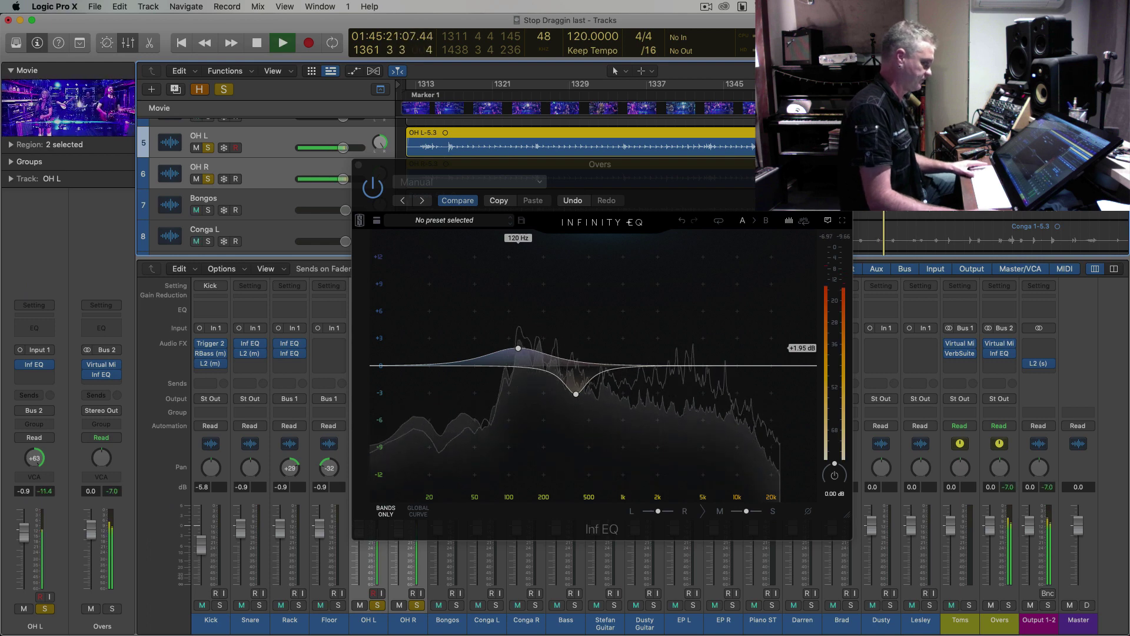
key(space)
double_click(703, 365)
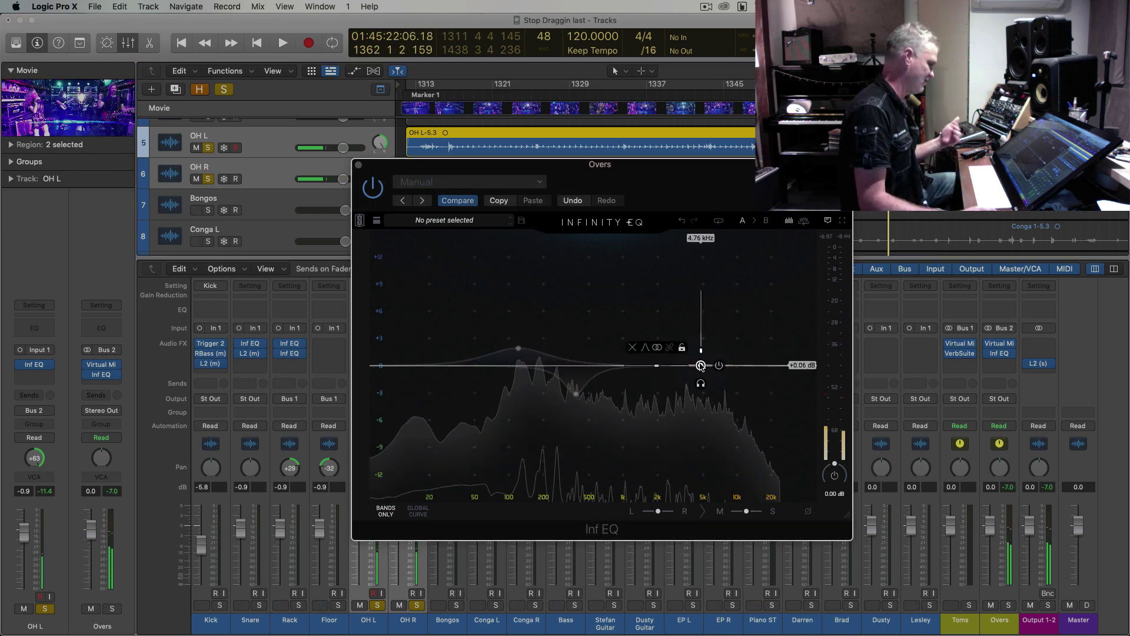
drag(702, 365, 704, 346)
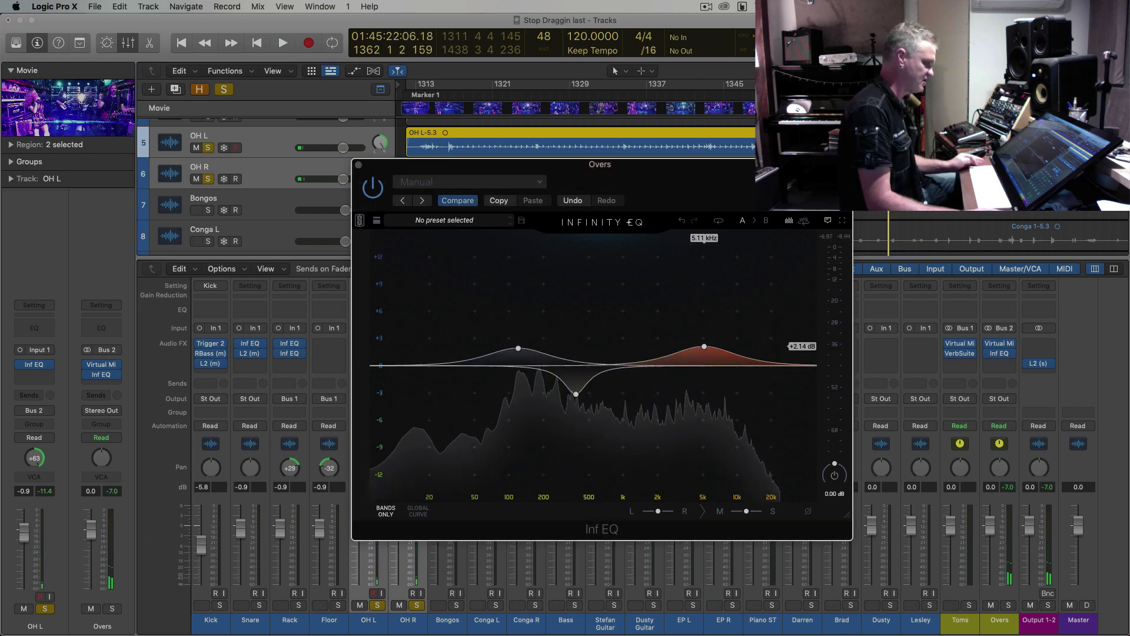
Try a narrower boost of about 3.8 dB at 4.99 kHz during playback
key(space)
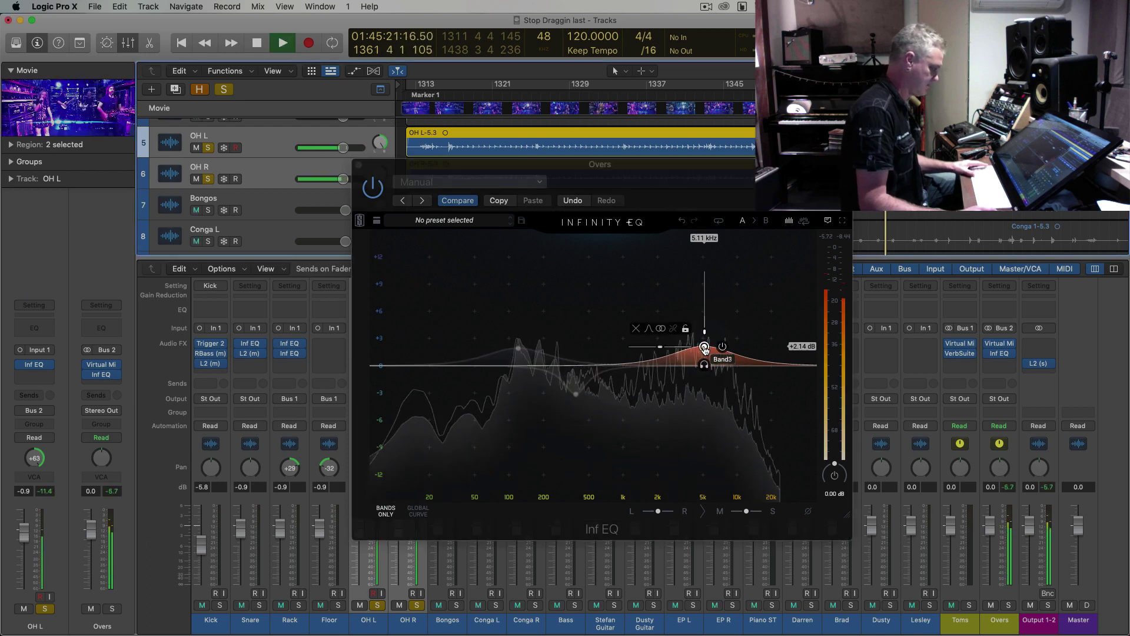
drag(704, 347, 703, 333)
key(space)
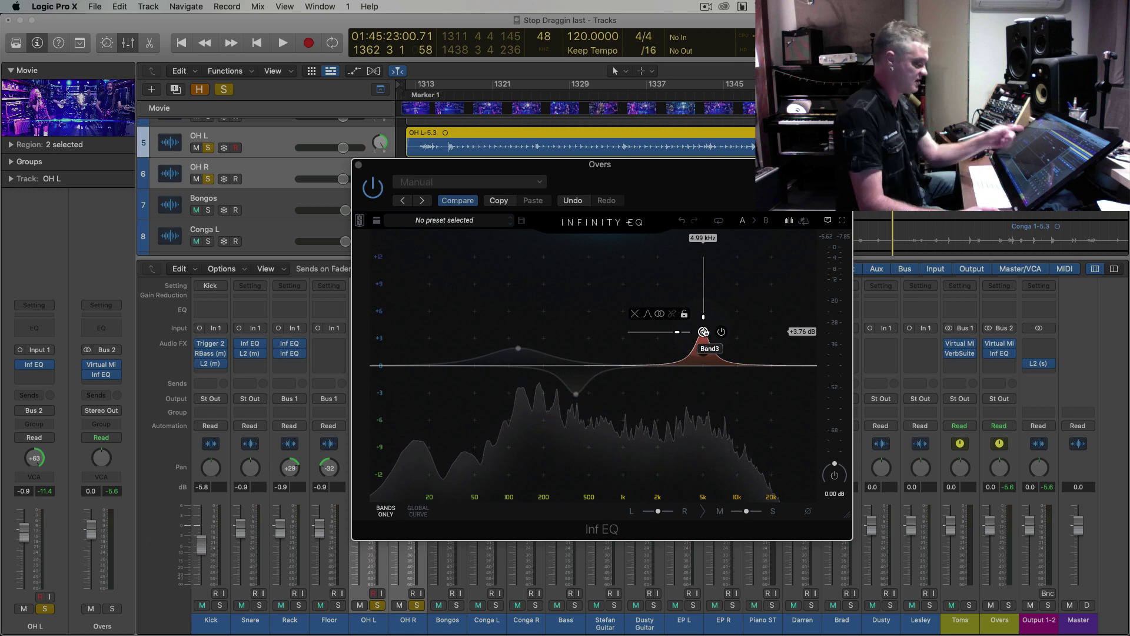
Change the upper band to a broad cut of about 2 dB at 4.03 kHz during playback, and close the equalizer
drag(703, 331, 702, 338)
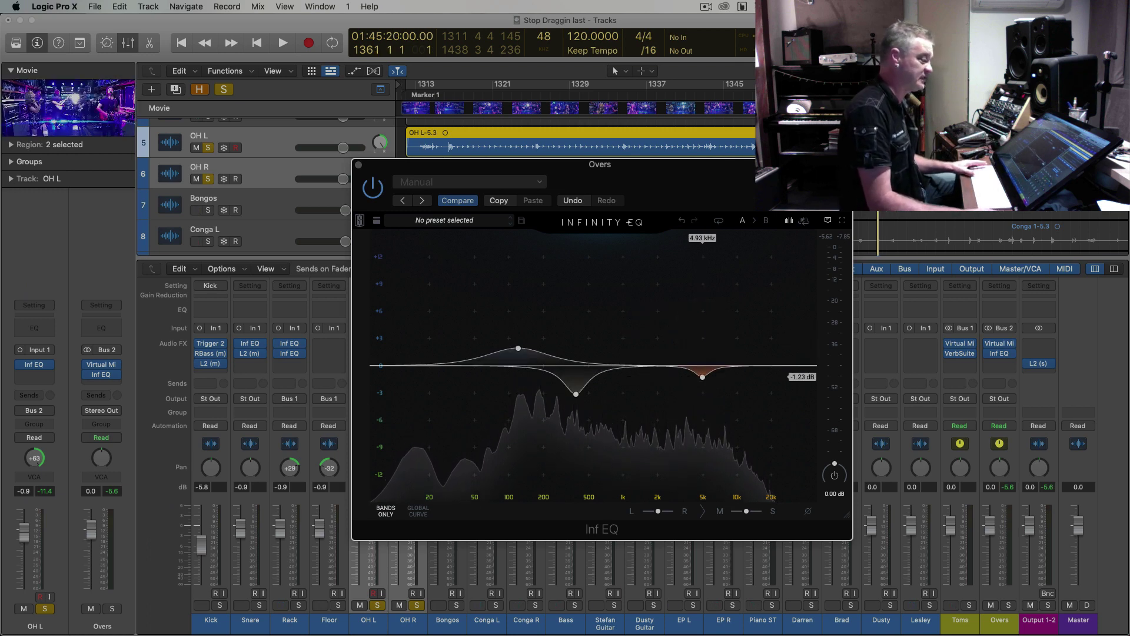
key(space)
click(702, 378)
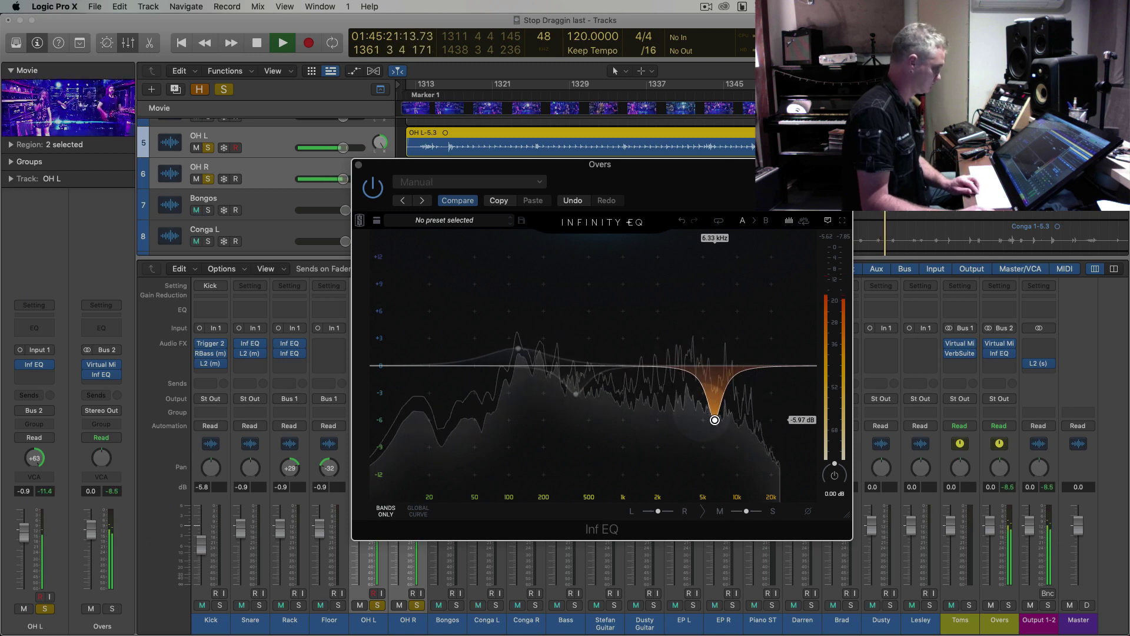
drag(712, 314, 687, 410)
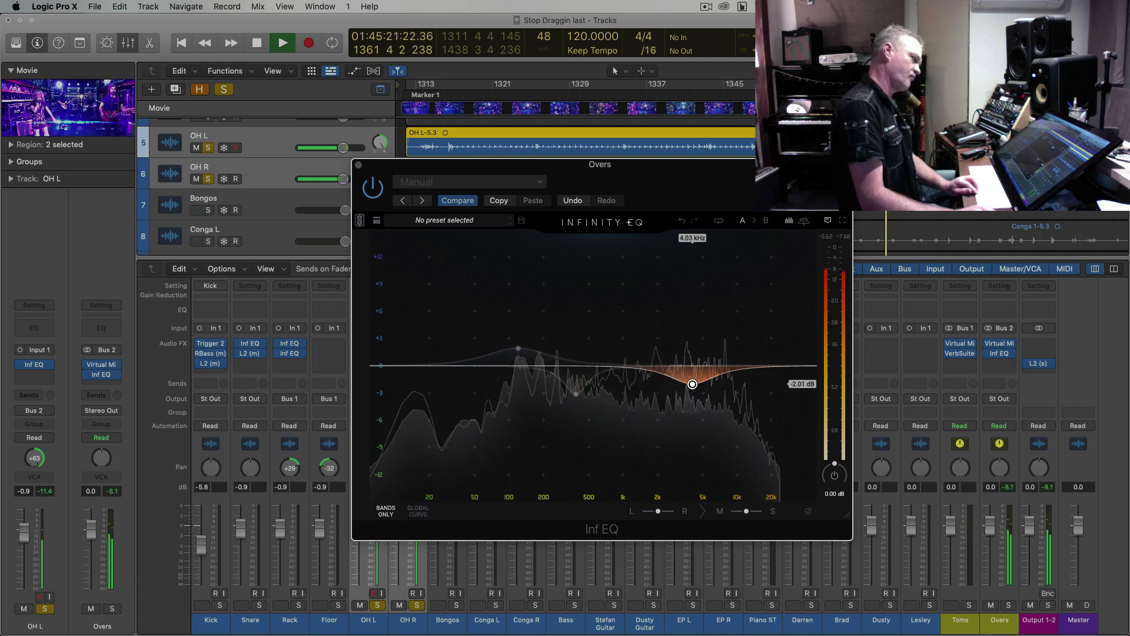
click(359, 164)
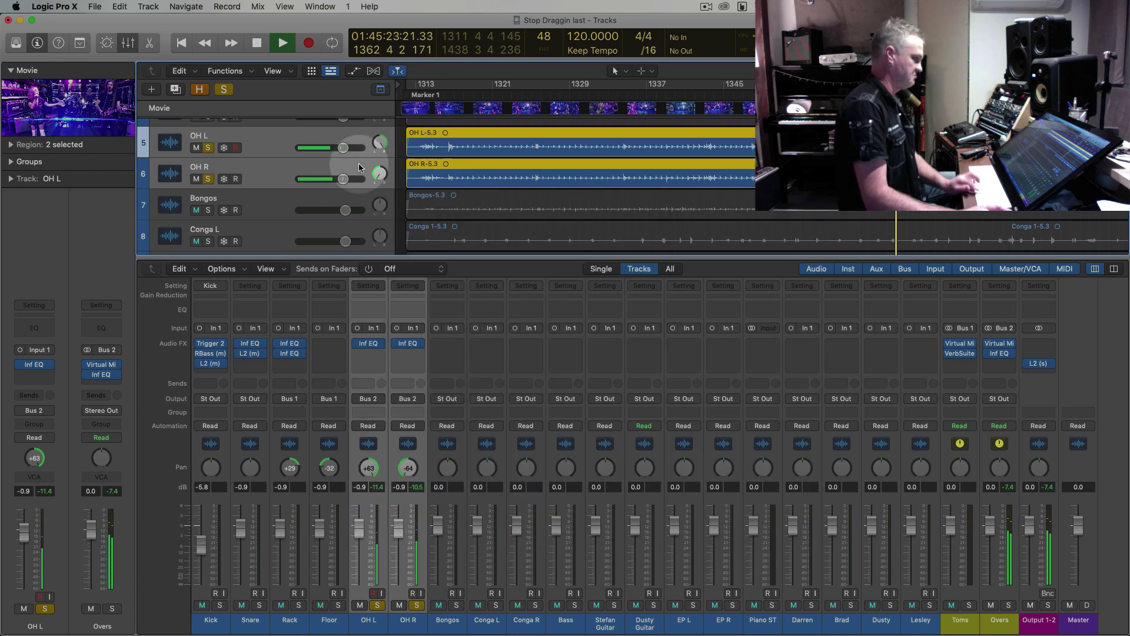
key(space)
Solo the Floor, Rack, Snare and Kick along with the overheads, and start playback from bar 1324
scroll(530, 190, up, 3)
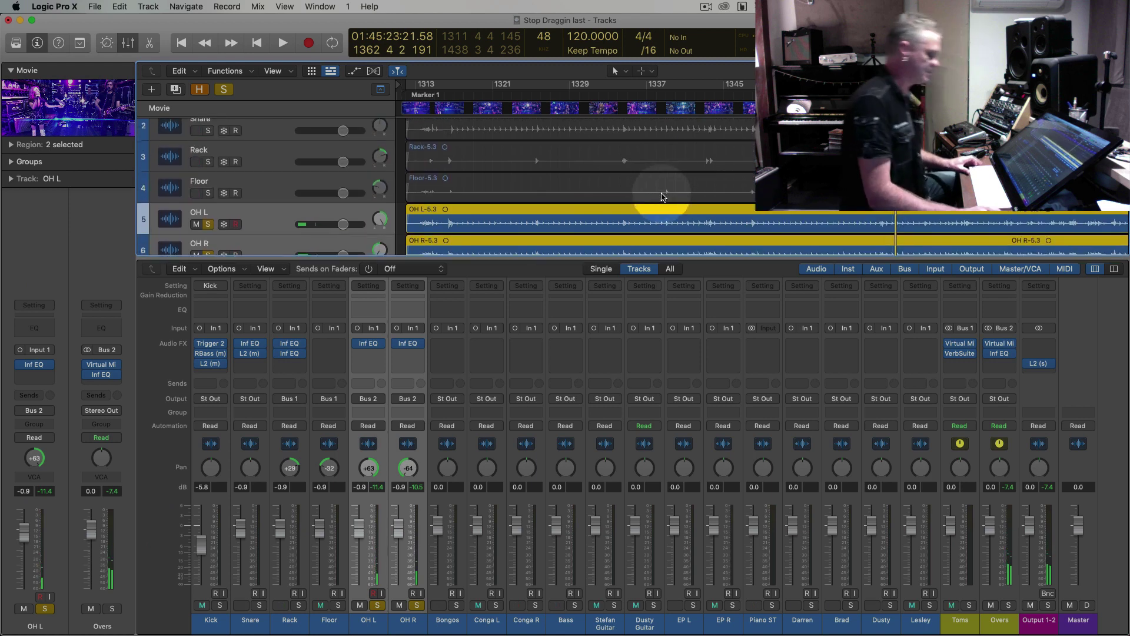
click(529, 190)
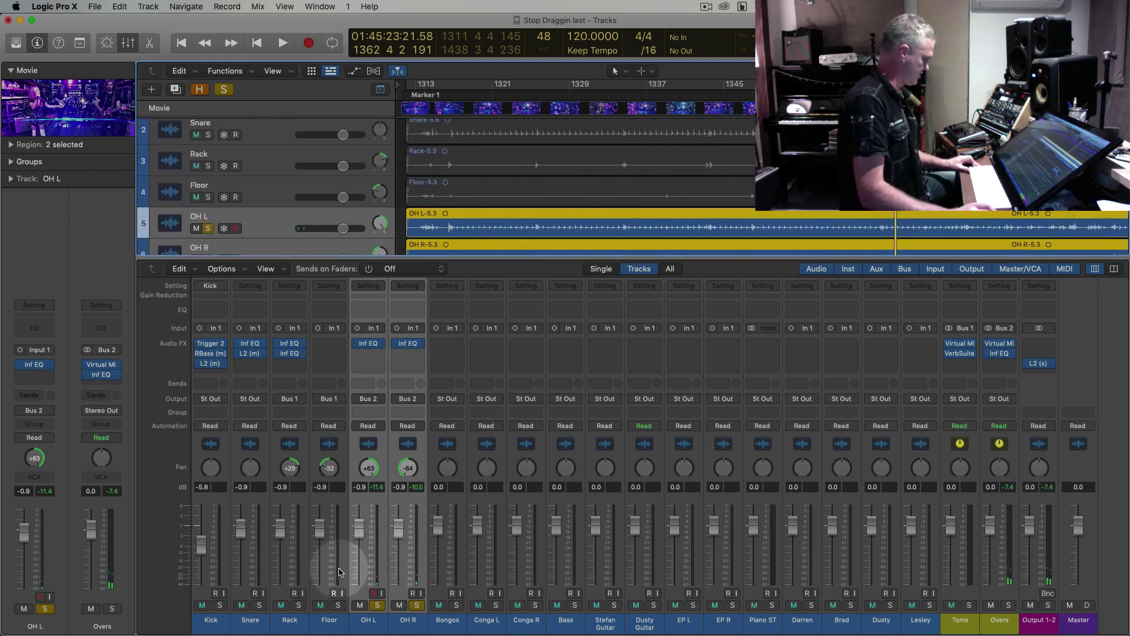
click(338, 605)
click(299, 605)
click(259, 605)
click(220, 605)
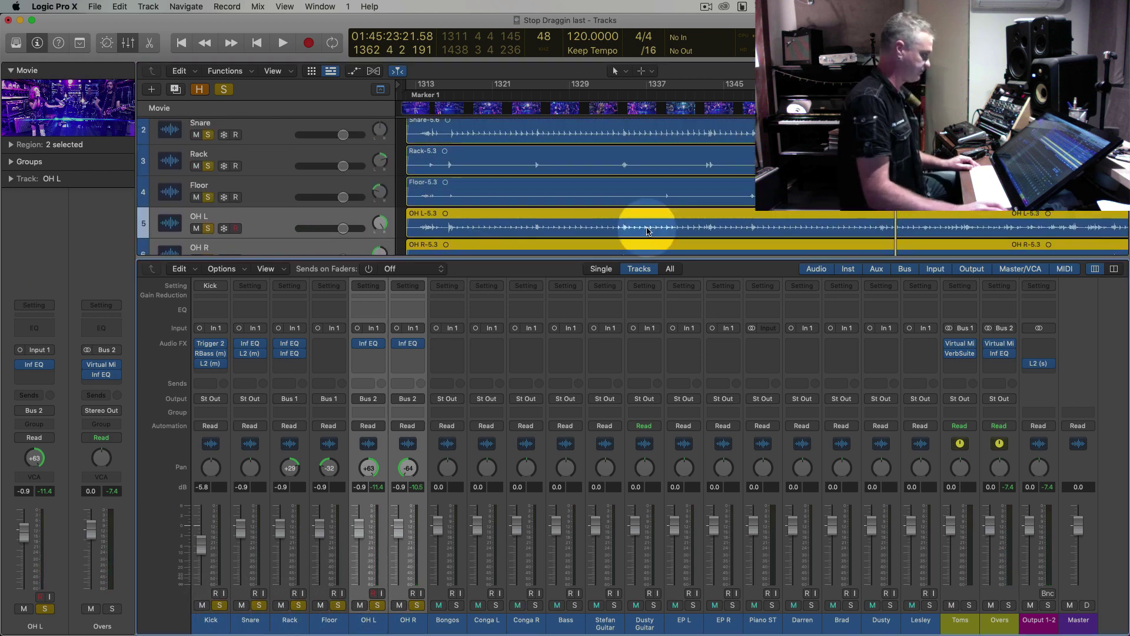
click(526, 94)
key(space)
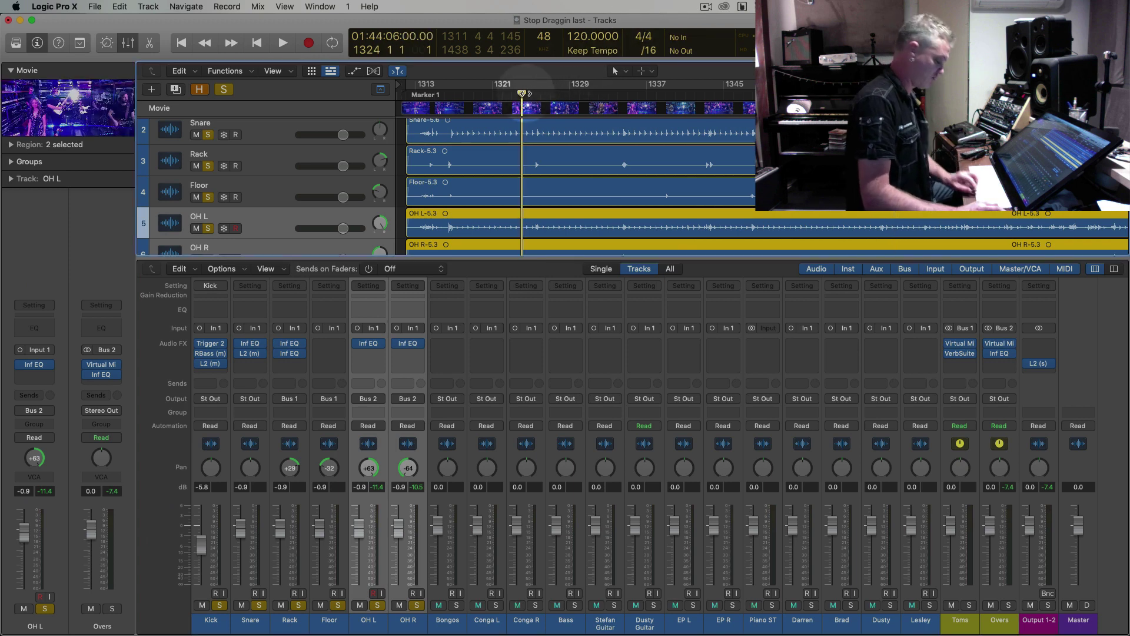
Stop playback, add a Bus 3 send to the Snare, and name the new aux channel DRUM REV
key(super+Up)
key(super+Up)
key(super+Up)
key(super+Up)
key(super+Up)
key(super+Up)
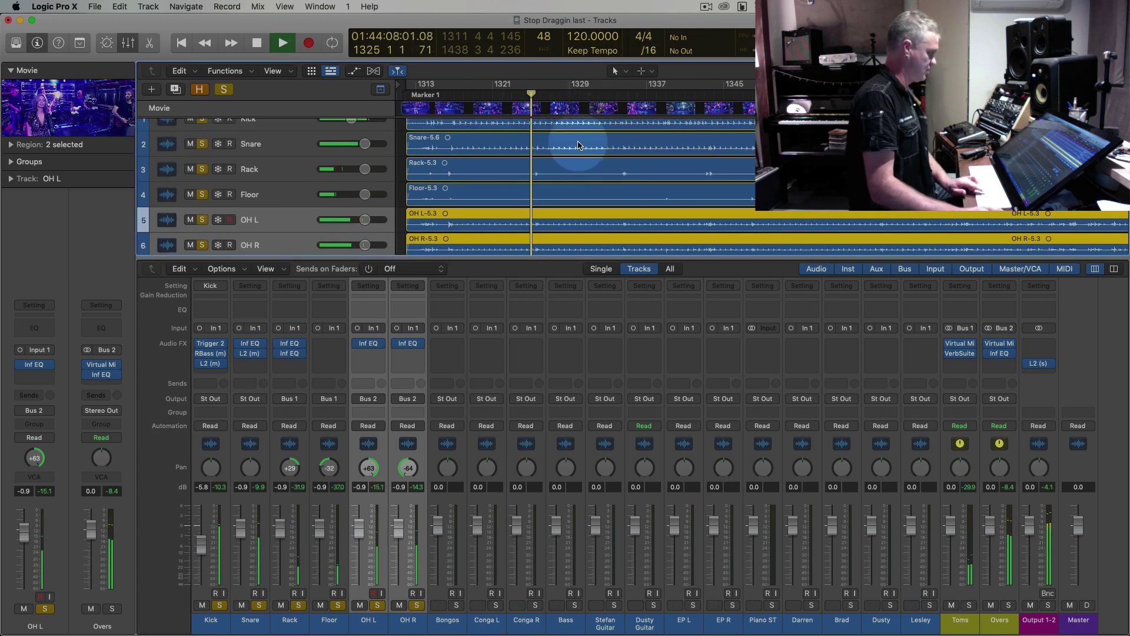
key(space)
click(298, 147)
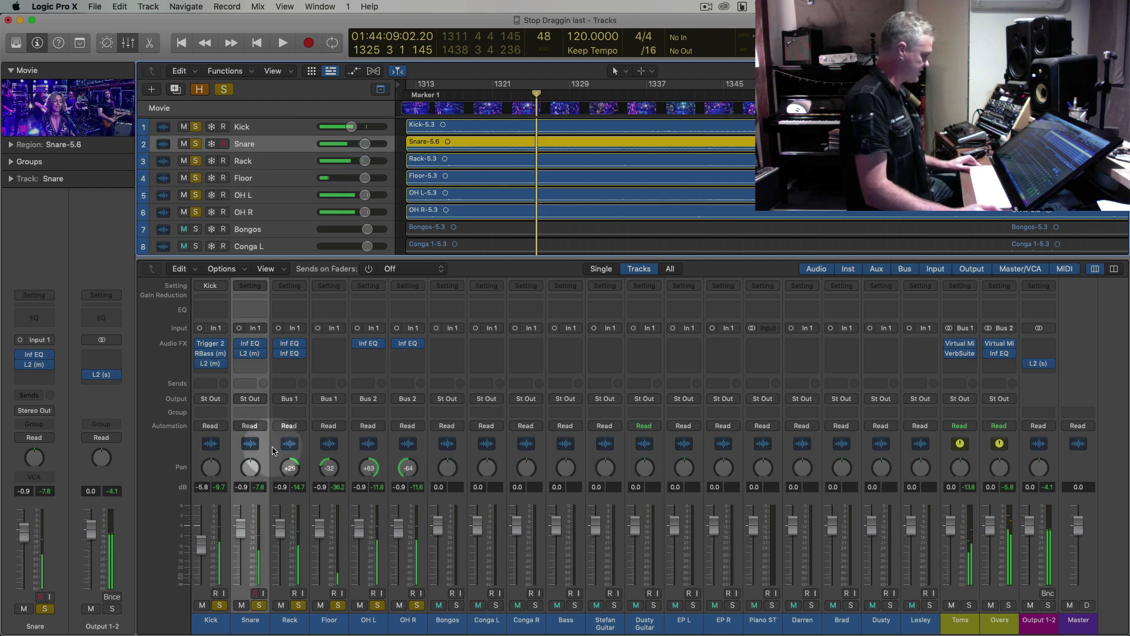
click(252, 386)
mouse_move(294, 399)
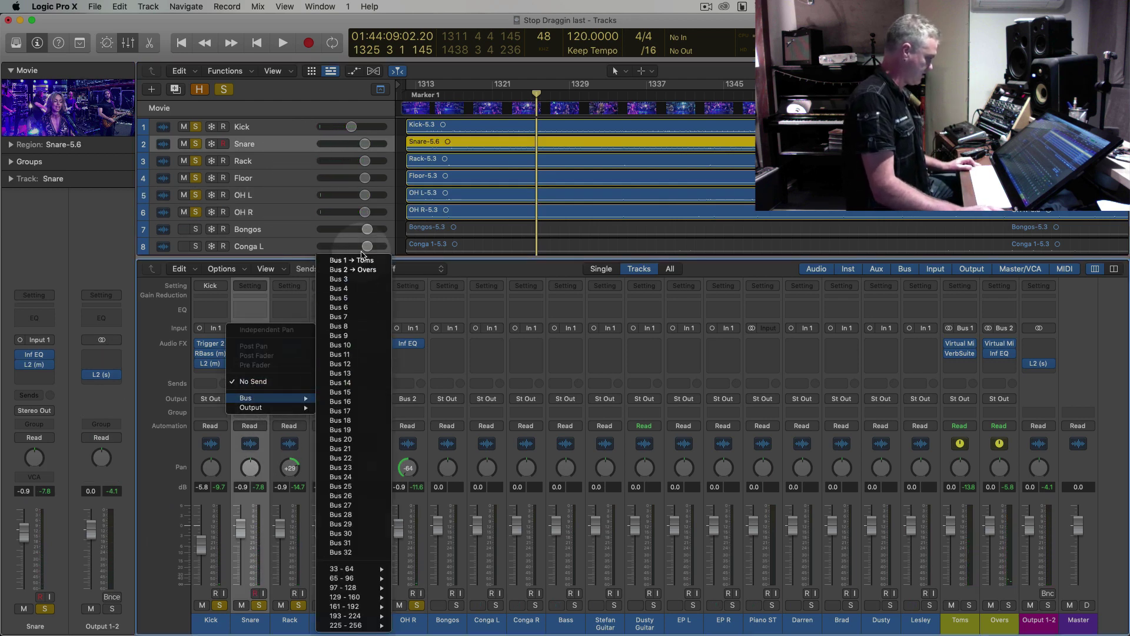
click(339, 279)
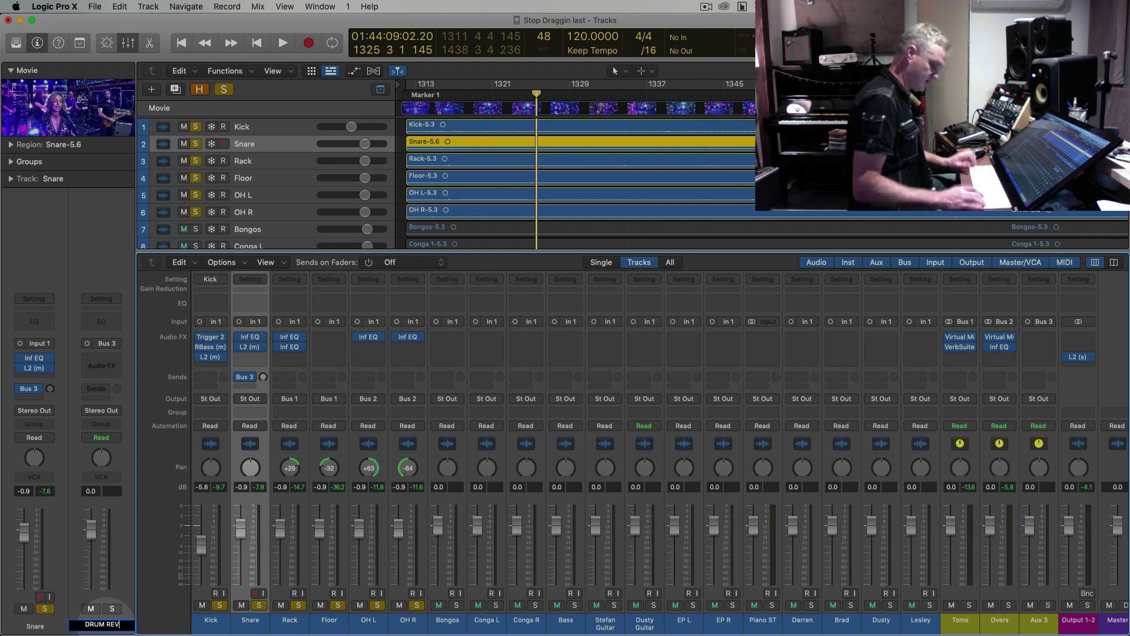
key(Return)
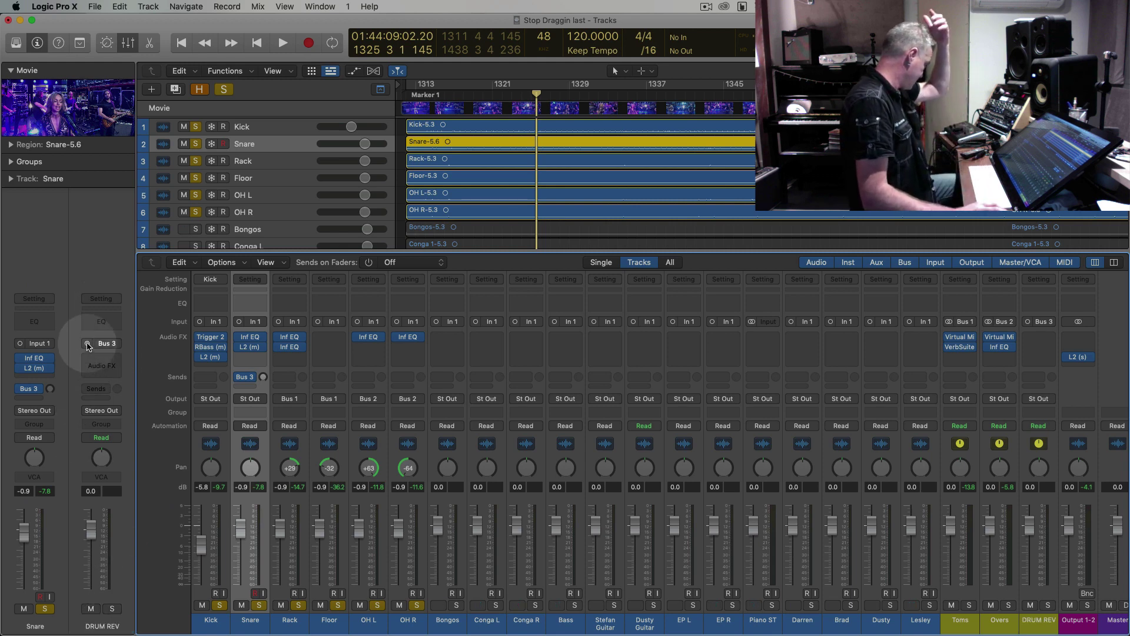
Insert a stereo ChromaVerb reverb on the DRUM REV channel
click(115, 362)
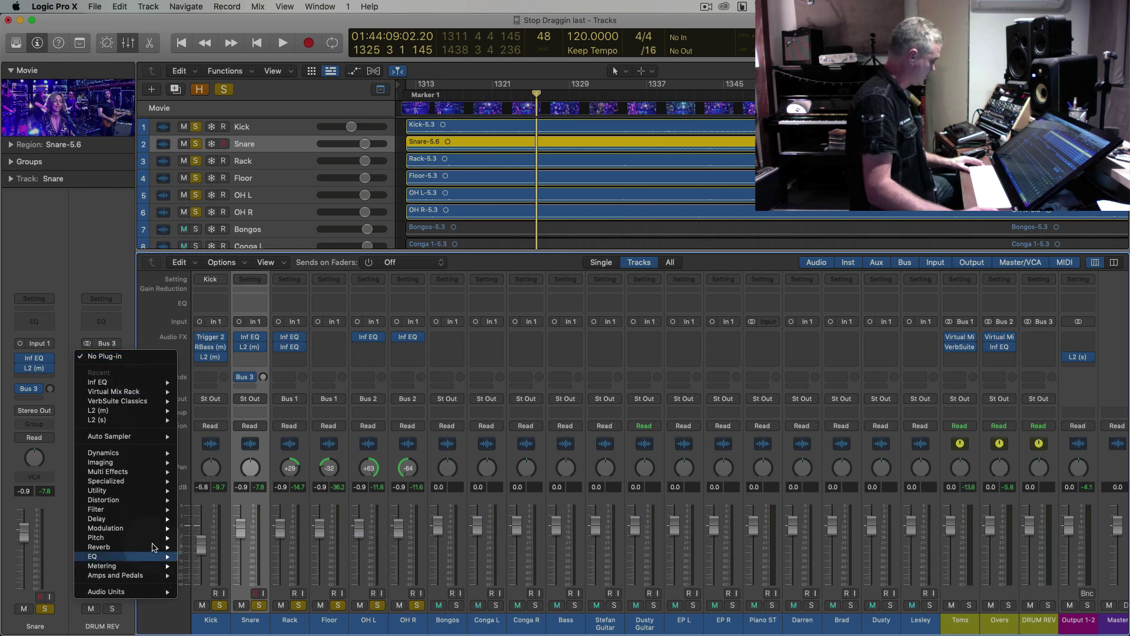
mouse_move(139, 550)
mouse_move(224, 547)
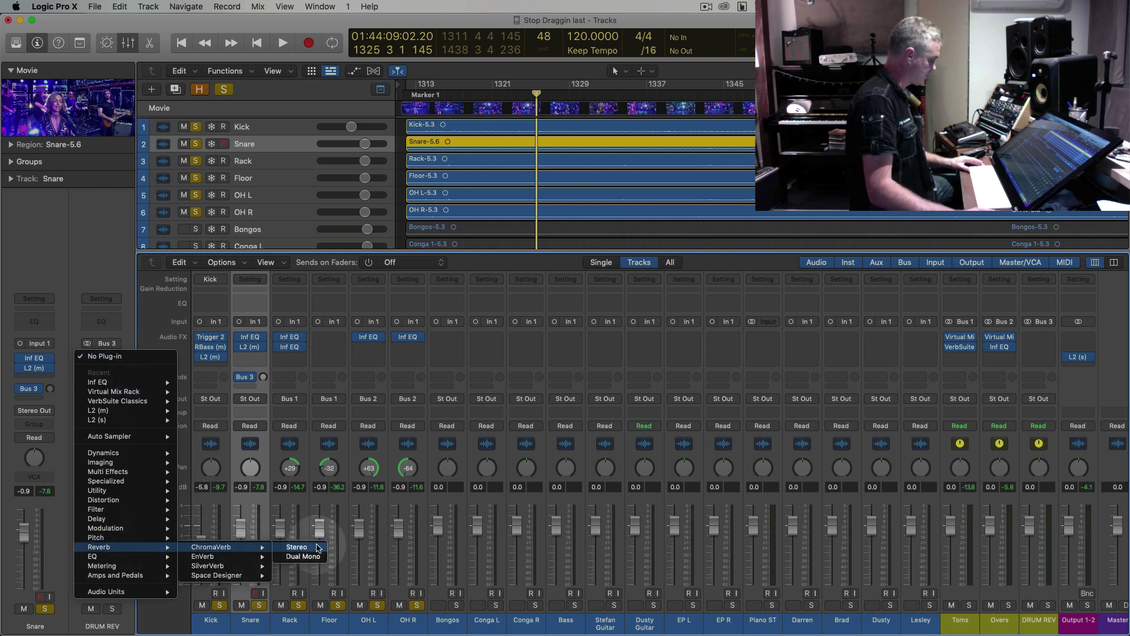
click(316, 548)
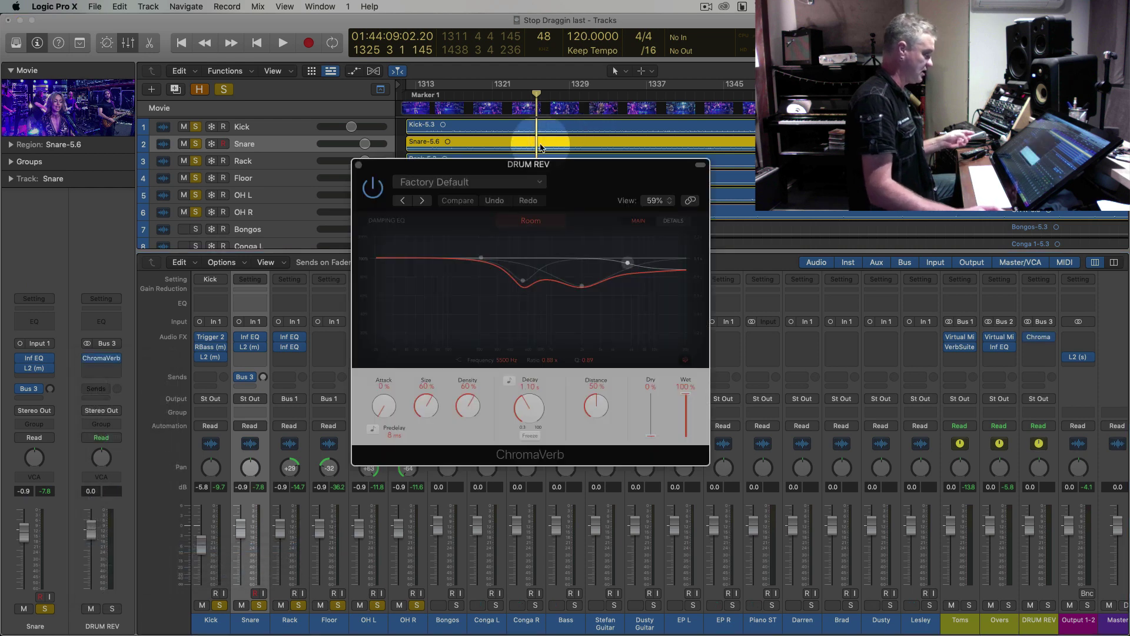
Load the Dirty Chamber preset in ChromaVerb, slightly lower the low end of its damping curve, and close the plug-in
click(443, 184)
mouse_move(436, 420)
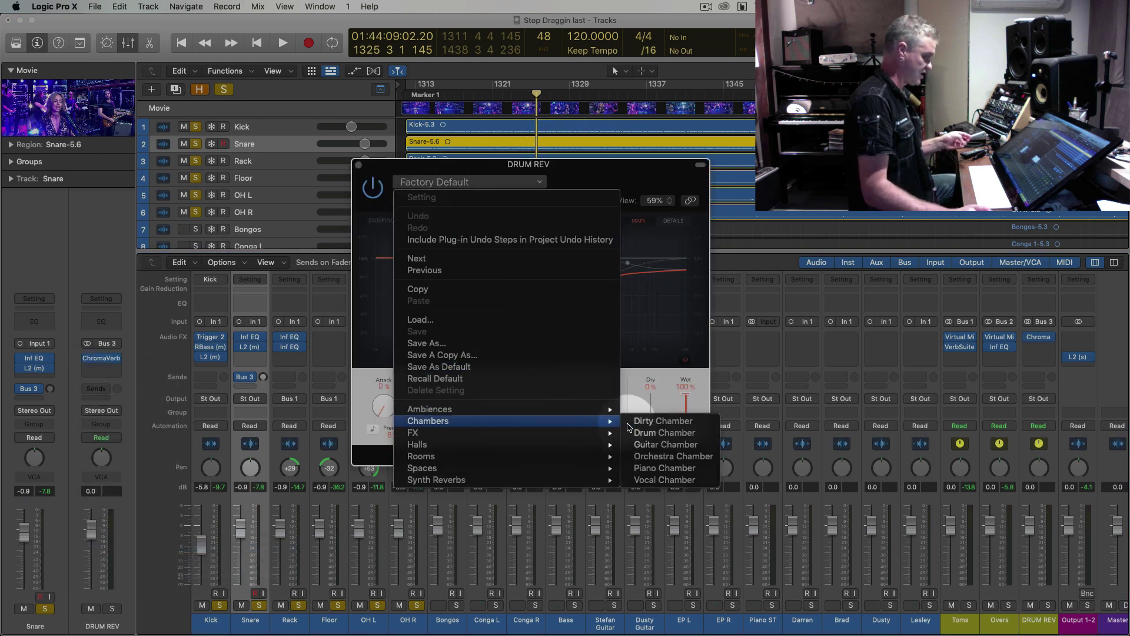
click(663, 414)
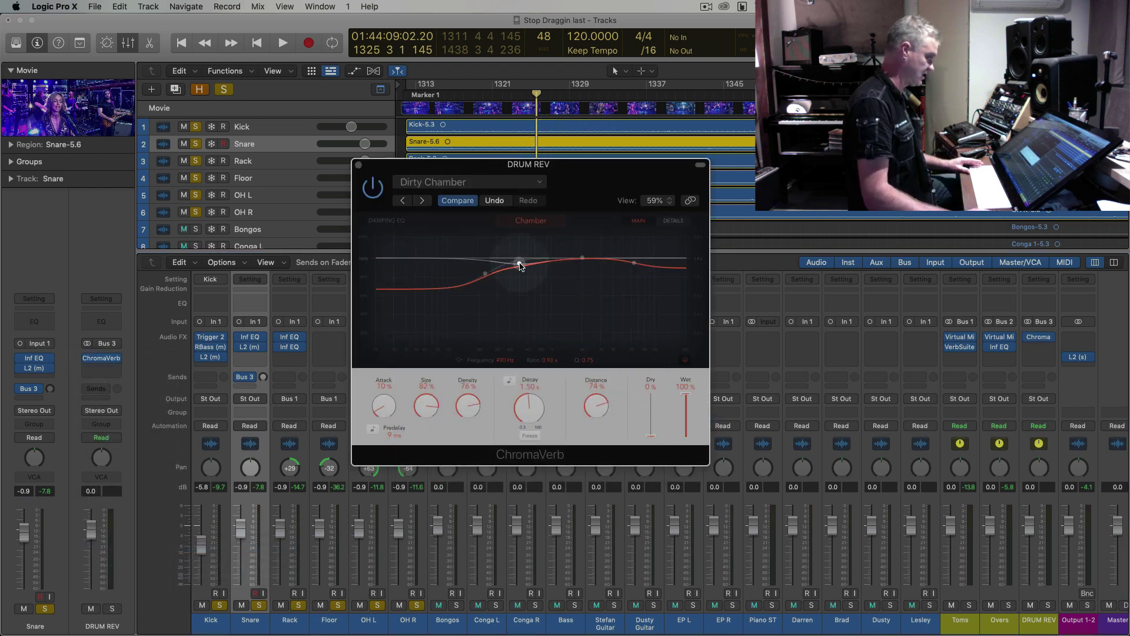
drag(519, 266, 484, 275)
click(359, 169)
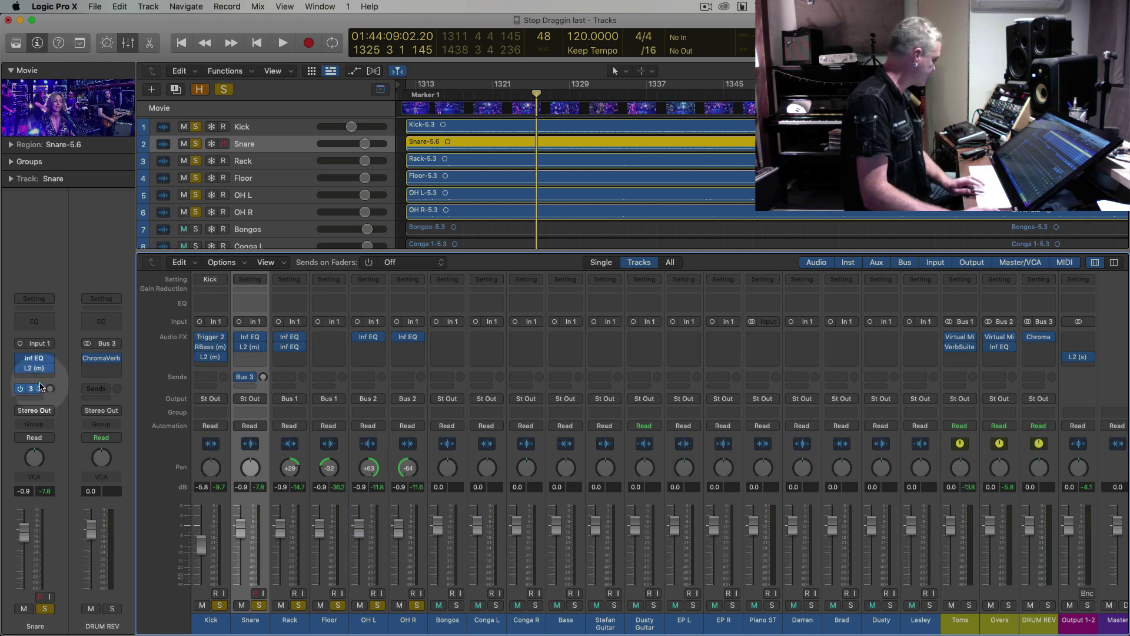
Raise the Snare's Bus 3 send to about -14.9 dB while the drums play, and stop playback
key(space)
drag(52, 393, 44, 354)
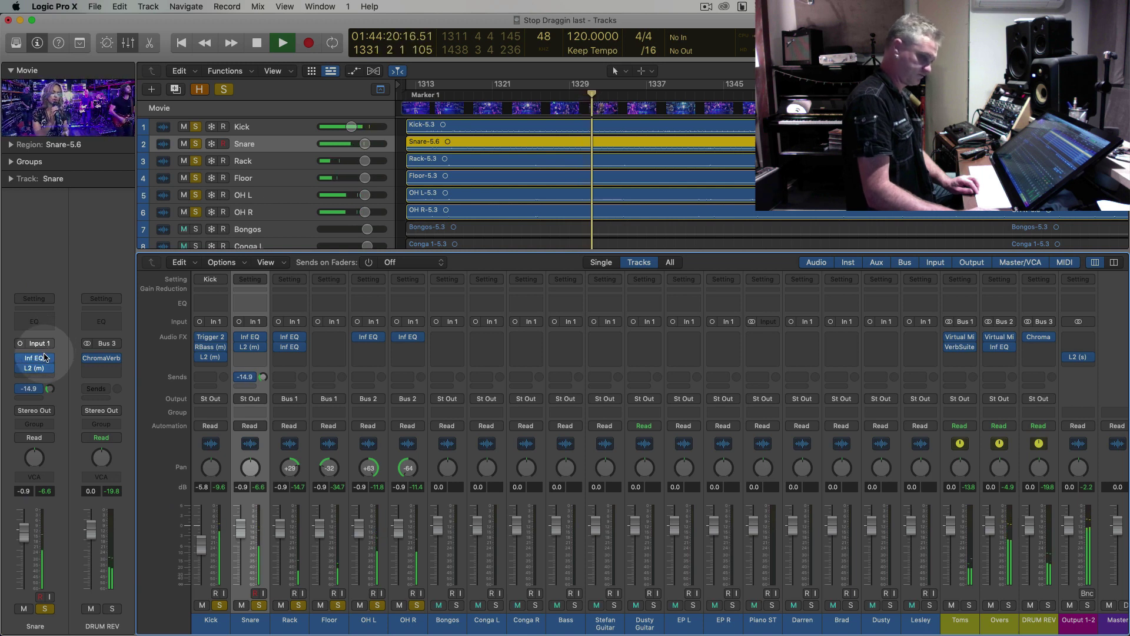
key(space)
Open the movie in its own large window, move it up against the menu bar, and start playback
double_click(80, 110)
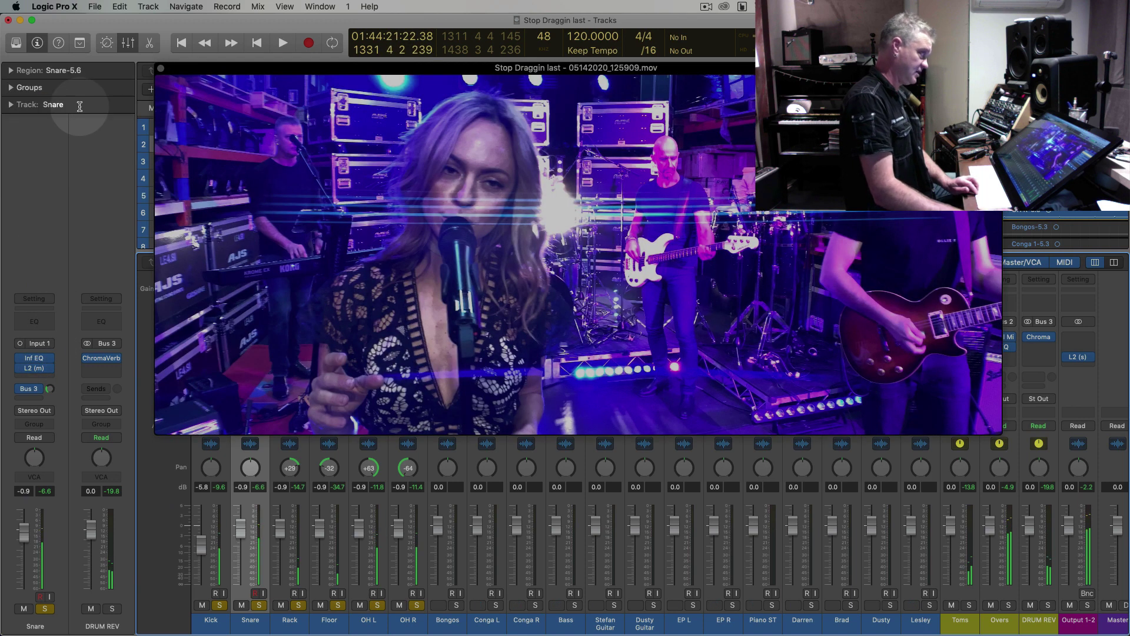
drag(397, 65, 356, 17)
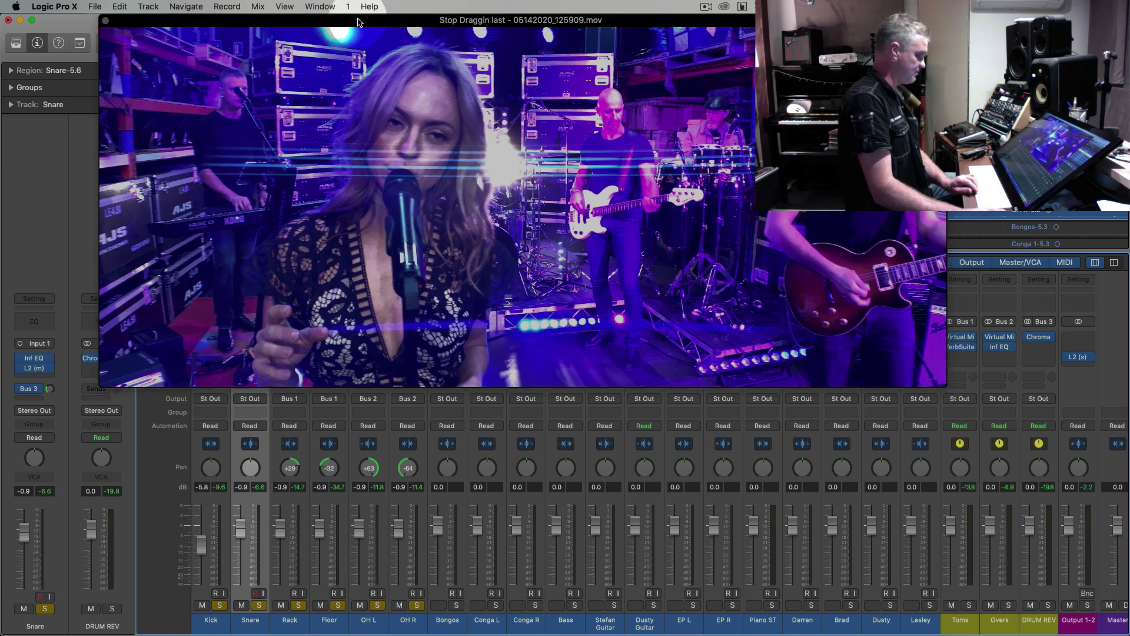
key(space)
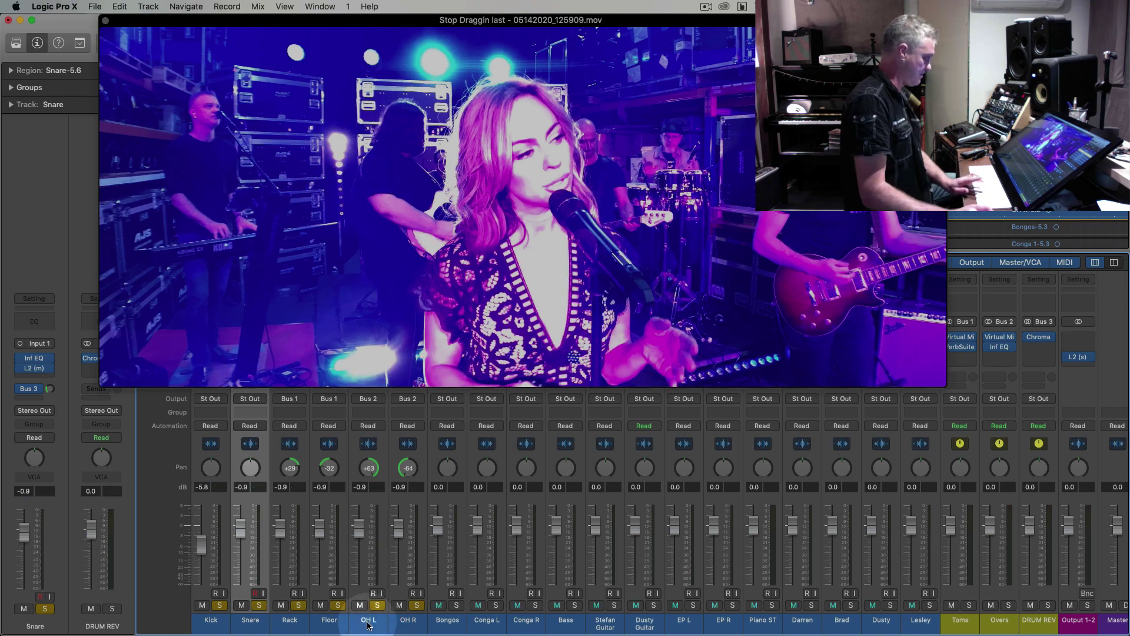
Add a Bus 3 send to DRUM REV on the Overs aux and adjust its level during playback
click(367, 621)
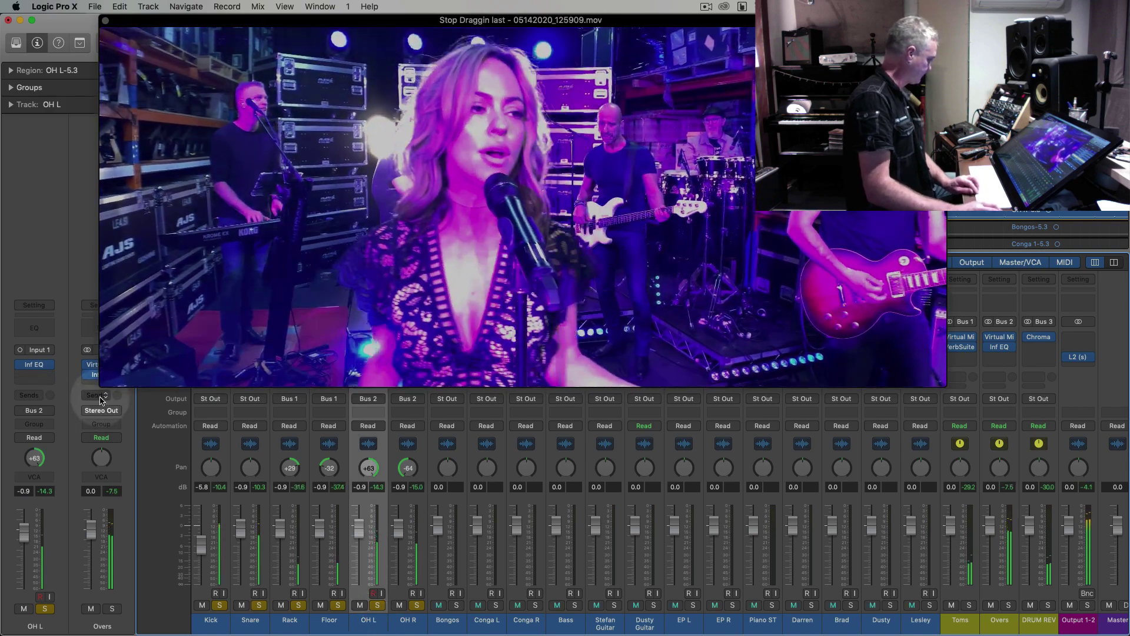
click(98, 396)
mouse_move(125, 411)
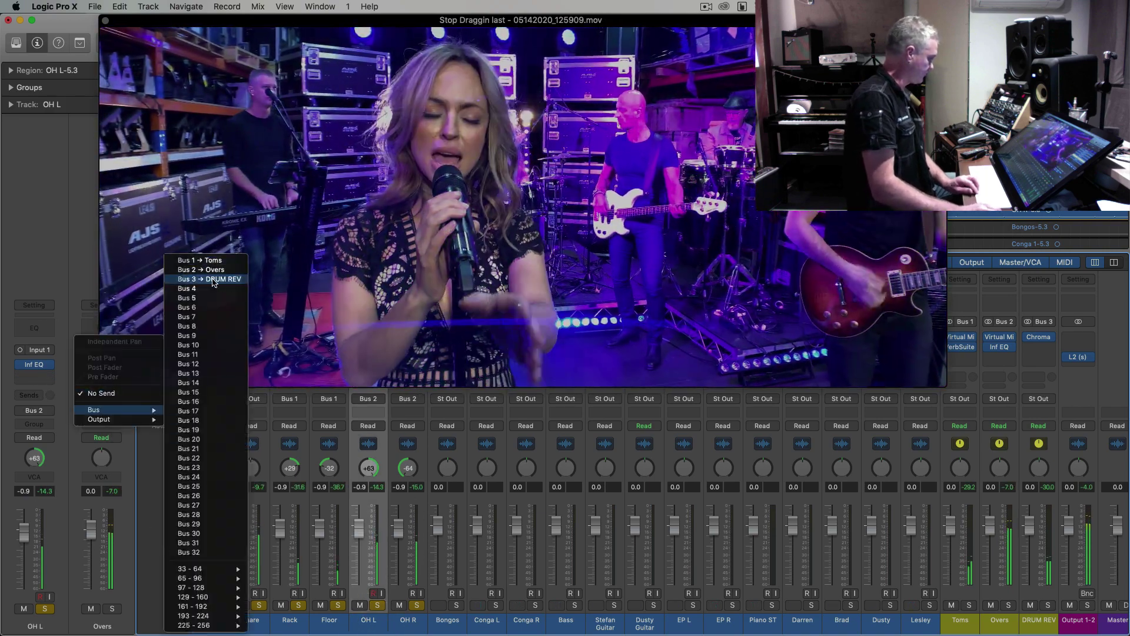
click(212, 279)
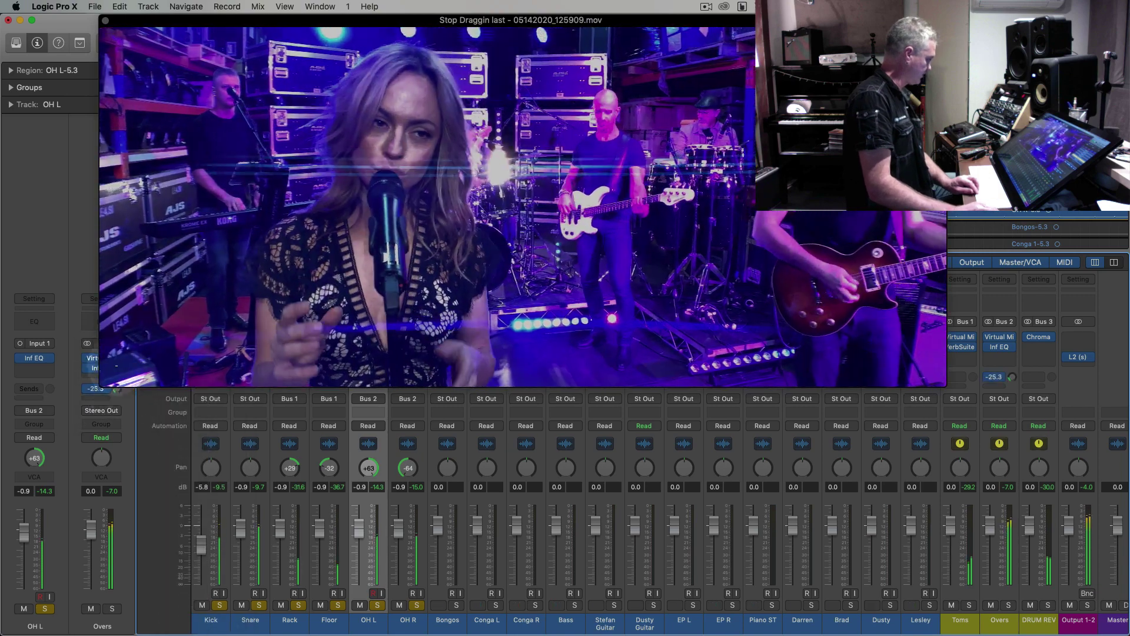
drag(116, 365, 113, 350)
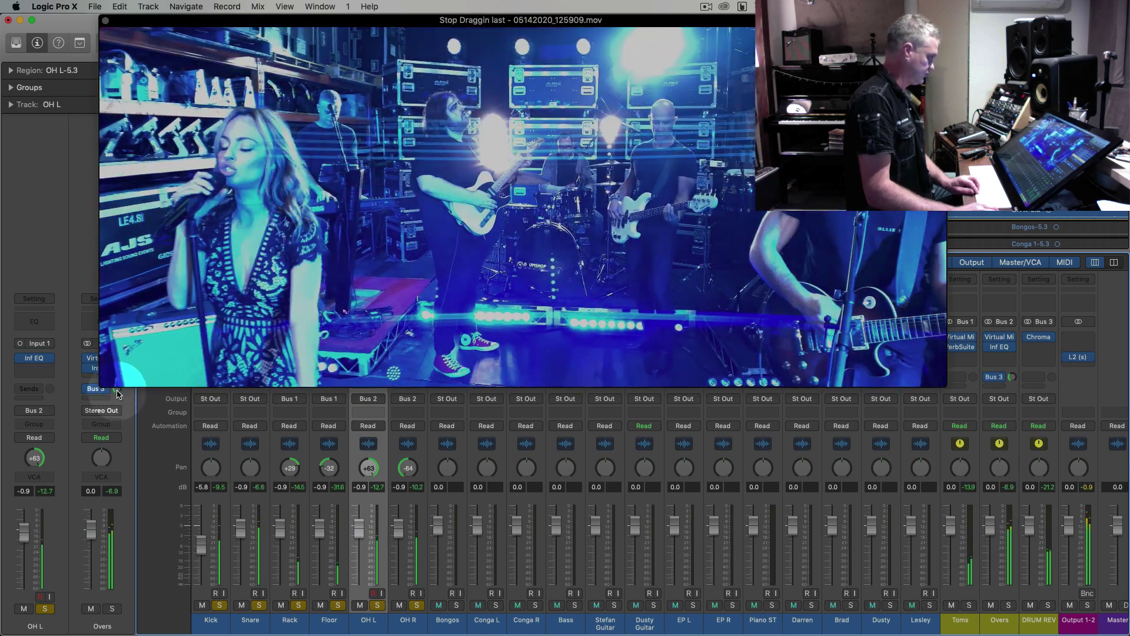
drag(117, 390, 117, 389)
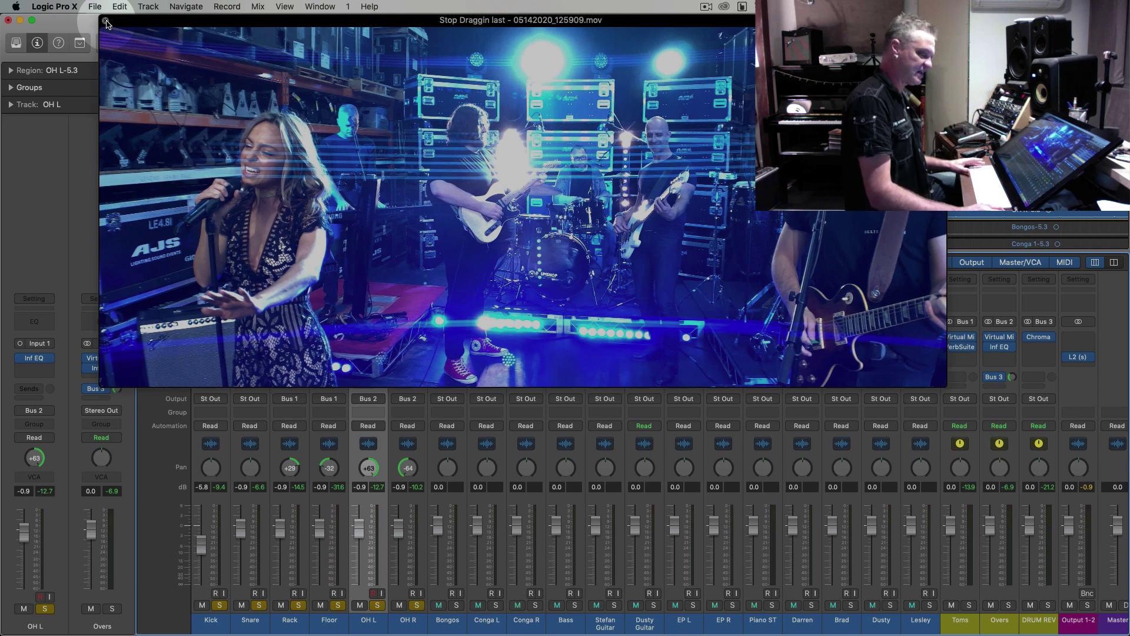
Set the DRUM REV ChromaVerb decay to 1.10 s while listening, and close the reverb and movie windows
click(1031, 337)
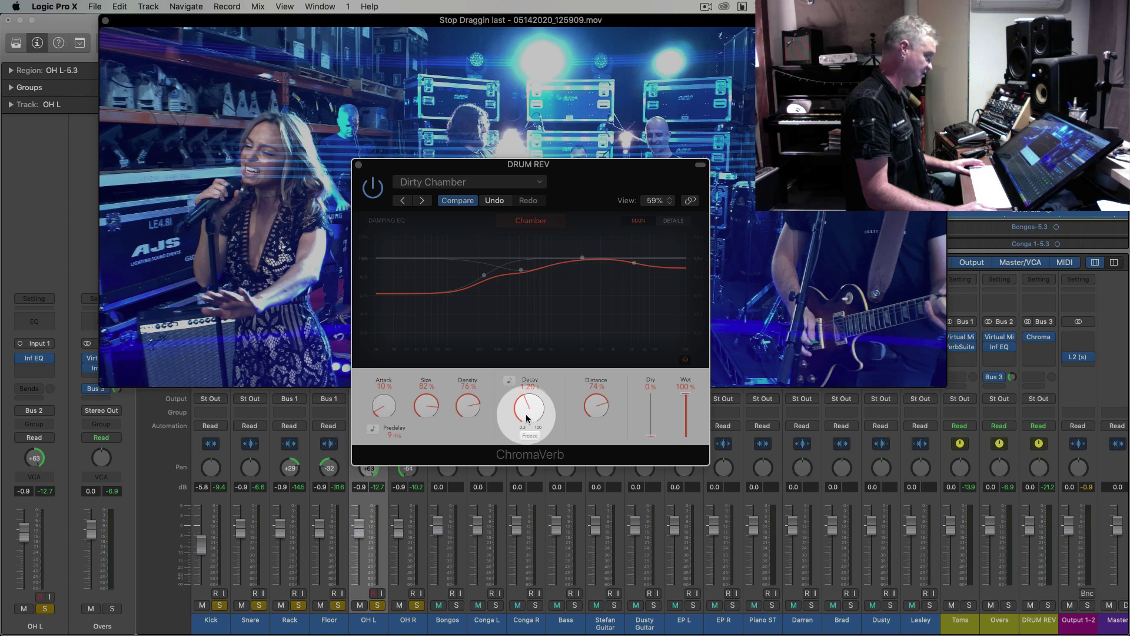
click(237, 167)
key(space)
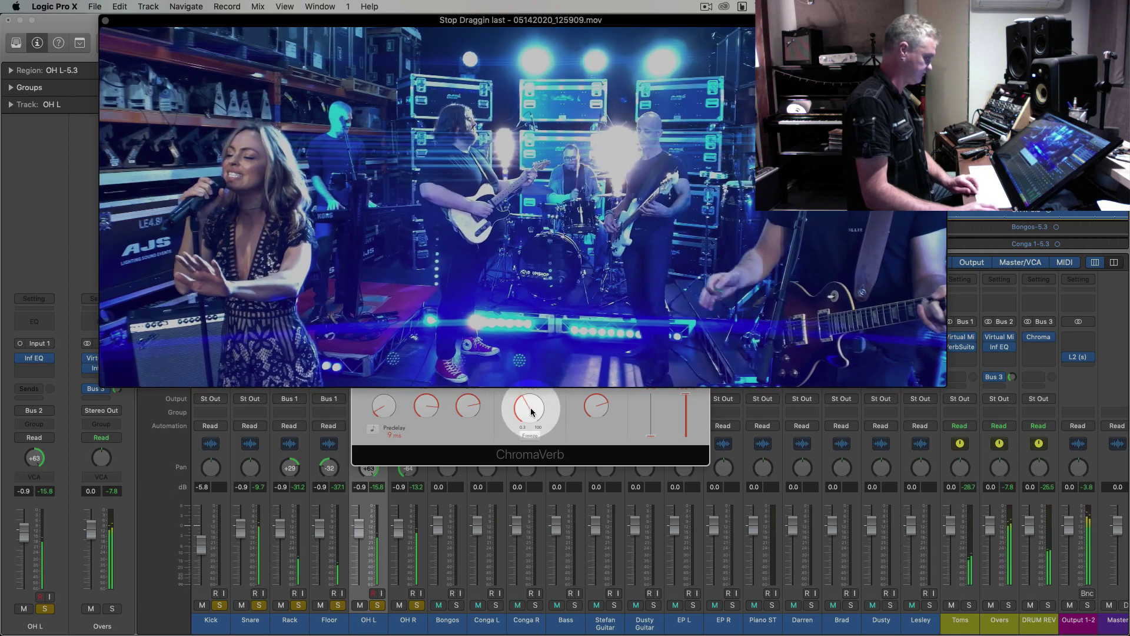
click(531, 411)
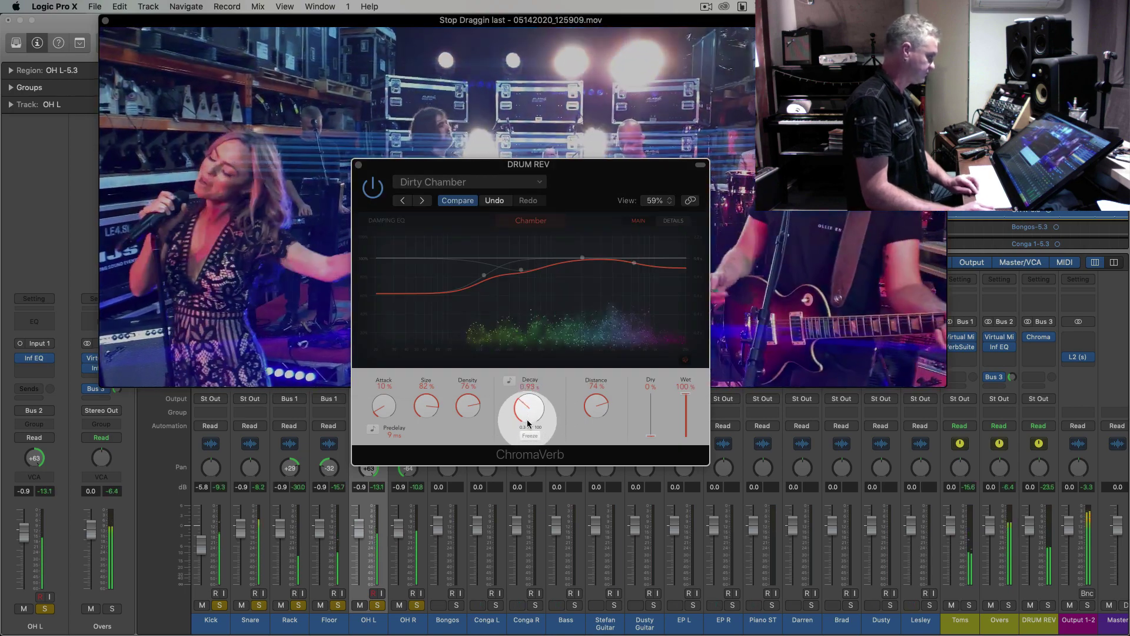
drag(528, 423, 528, 415)
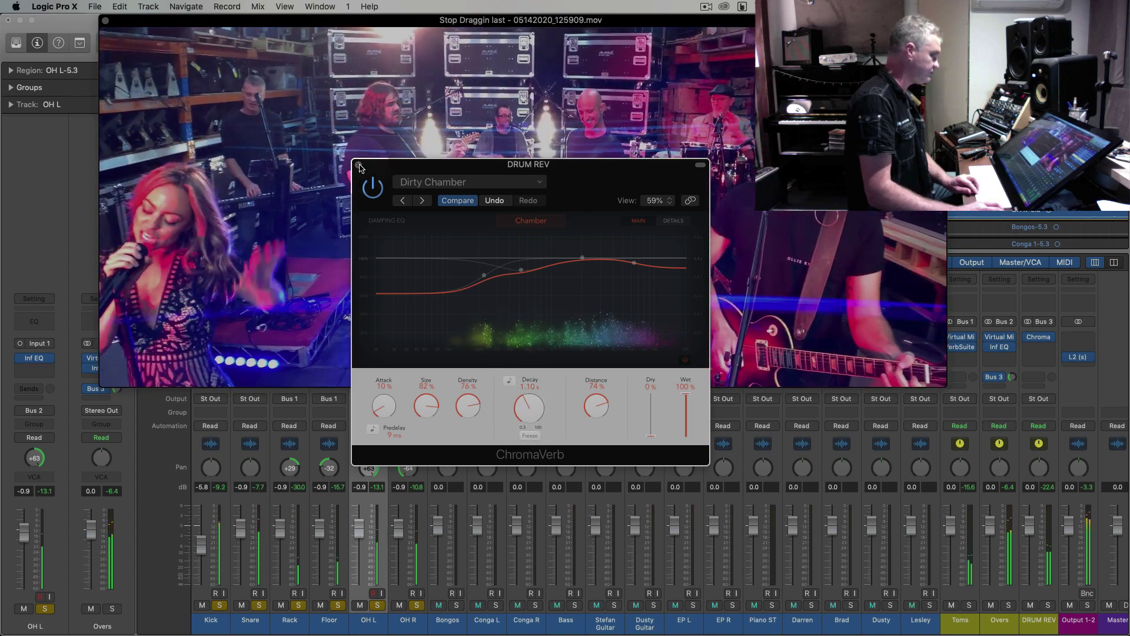
click(359, 166)
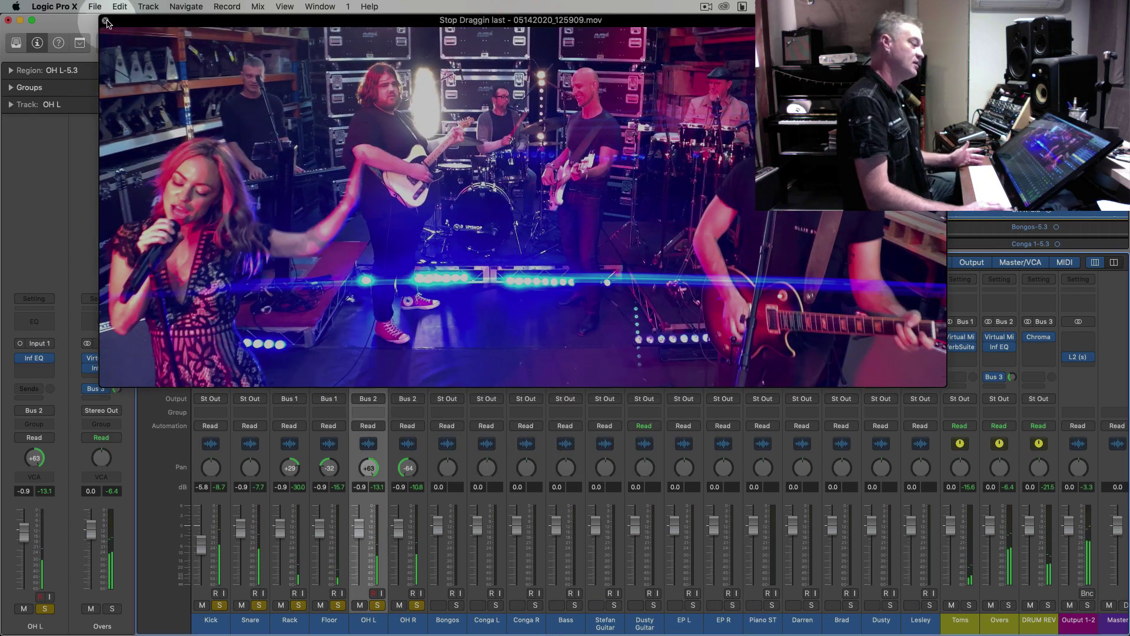
click(106, 22)
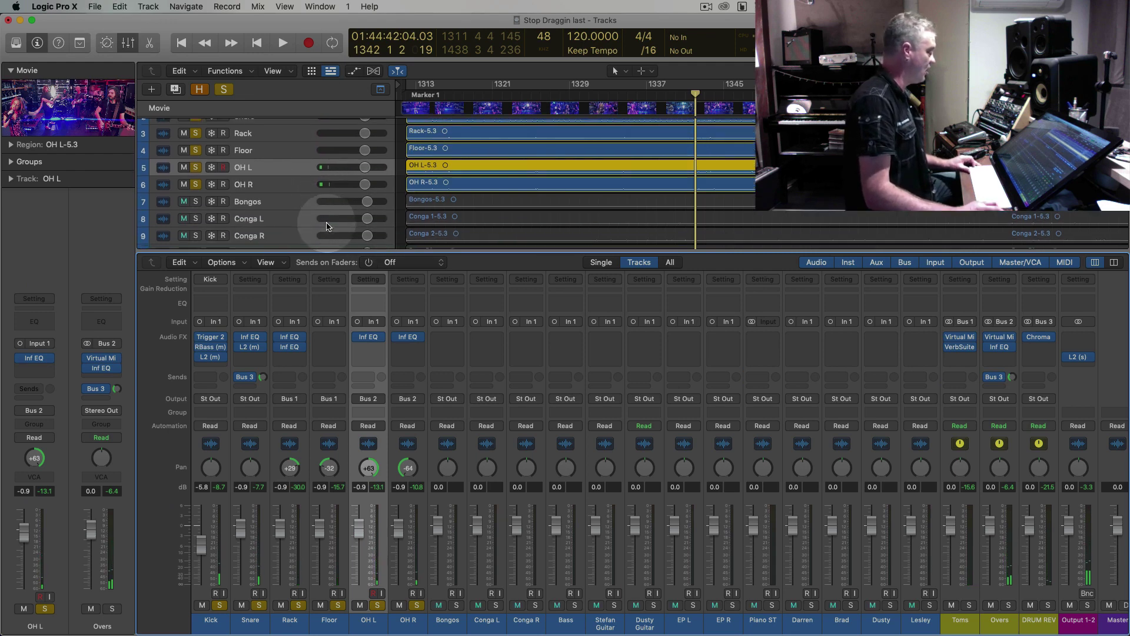
Solo the Bongos, Conga L and Conga R tracks together
click(253, 202)
shift+click(259, 236)
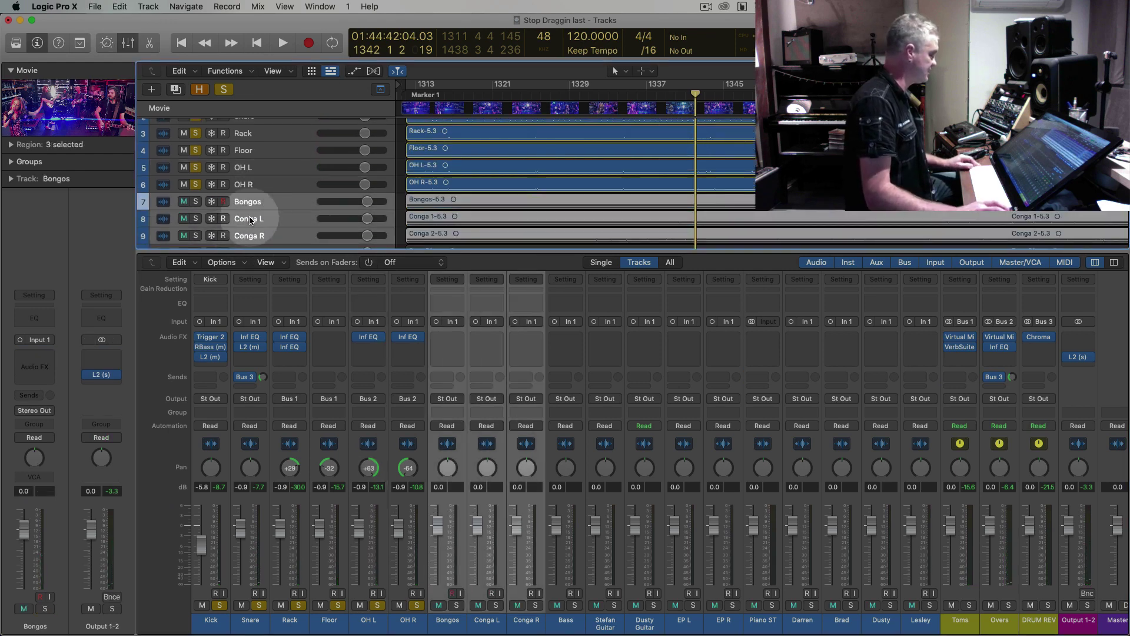
click(196, 201)
Unsolo OH R, OH L, Floor, Rack, Snare and Kick
click(196, 185)
click(197, 168)
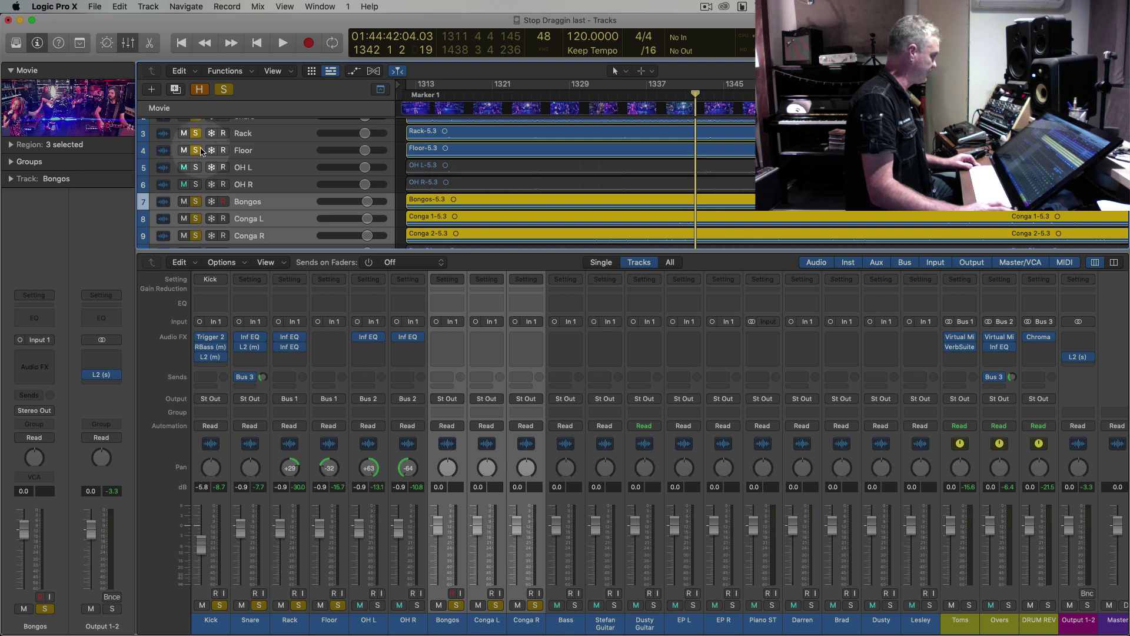
click(196, 150)
click(197, 134)
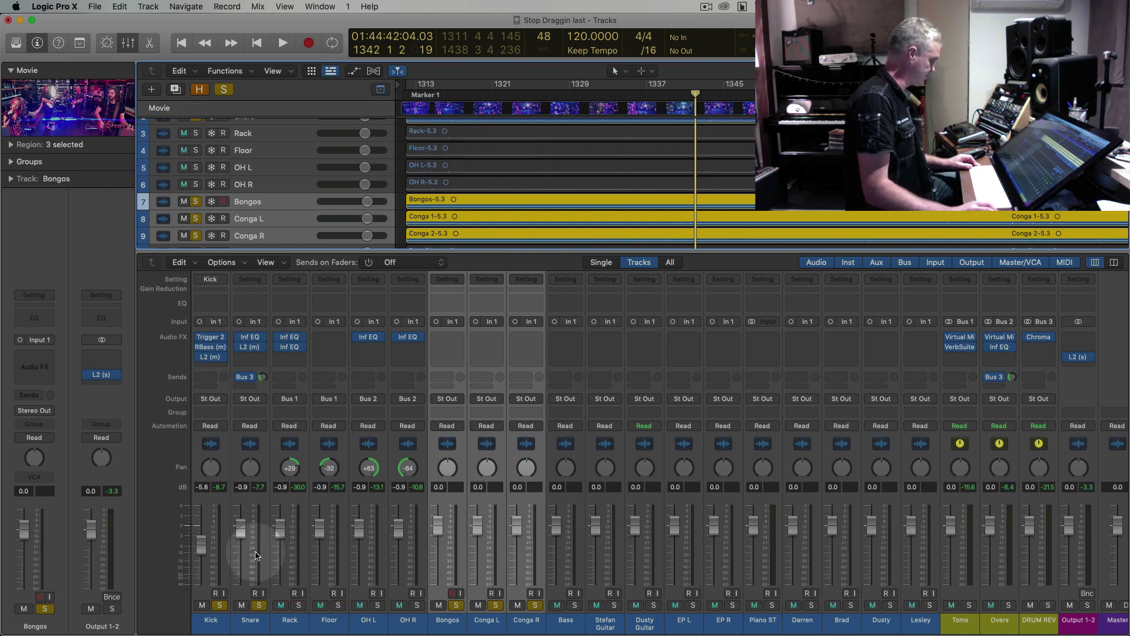
click(259, 605)
click(217, 606)
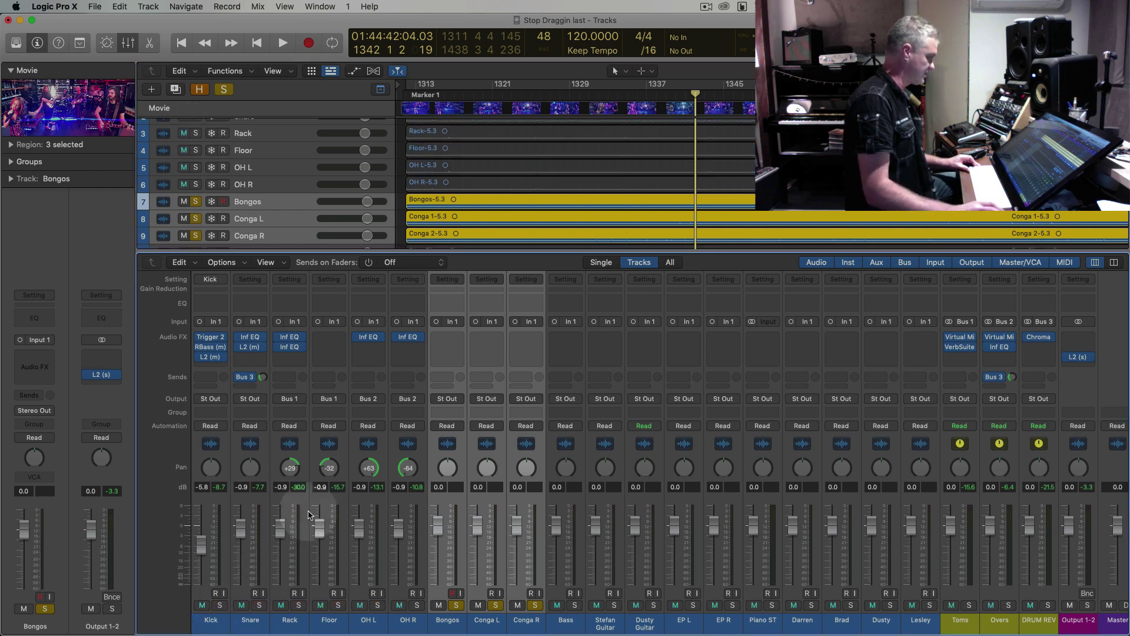
Select only the Conga L track and increase the track height
click(290, 202)
click(279, 221)
key(super+Down)
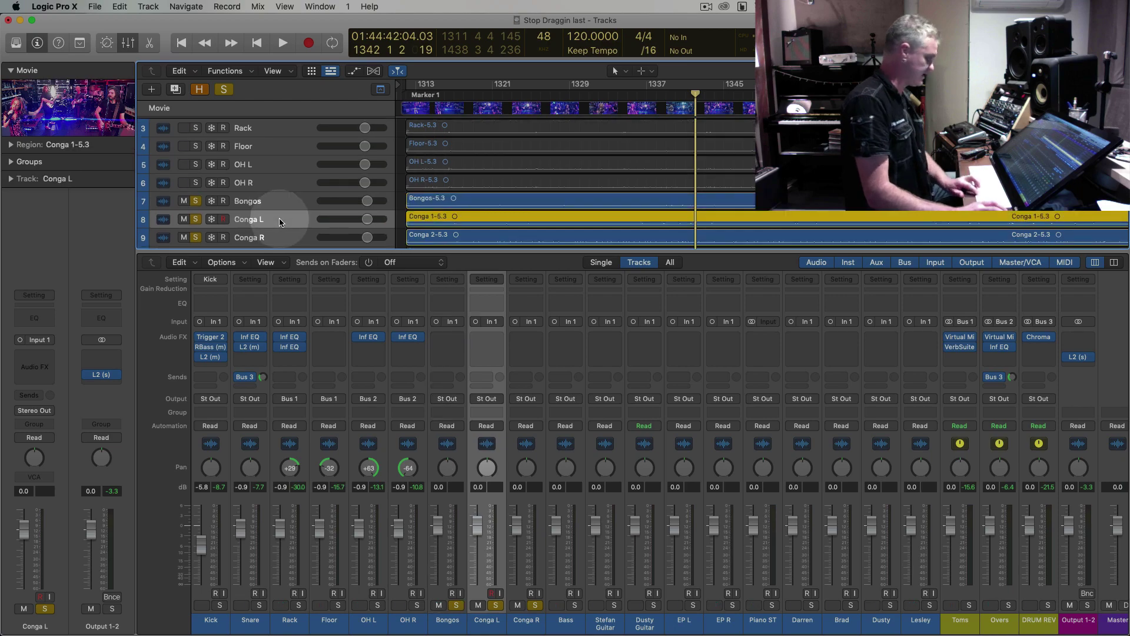
Open the movie in its own floating window, start playback and position it clear of the track list
double_click(78, 100)
key(space)
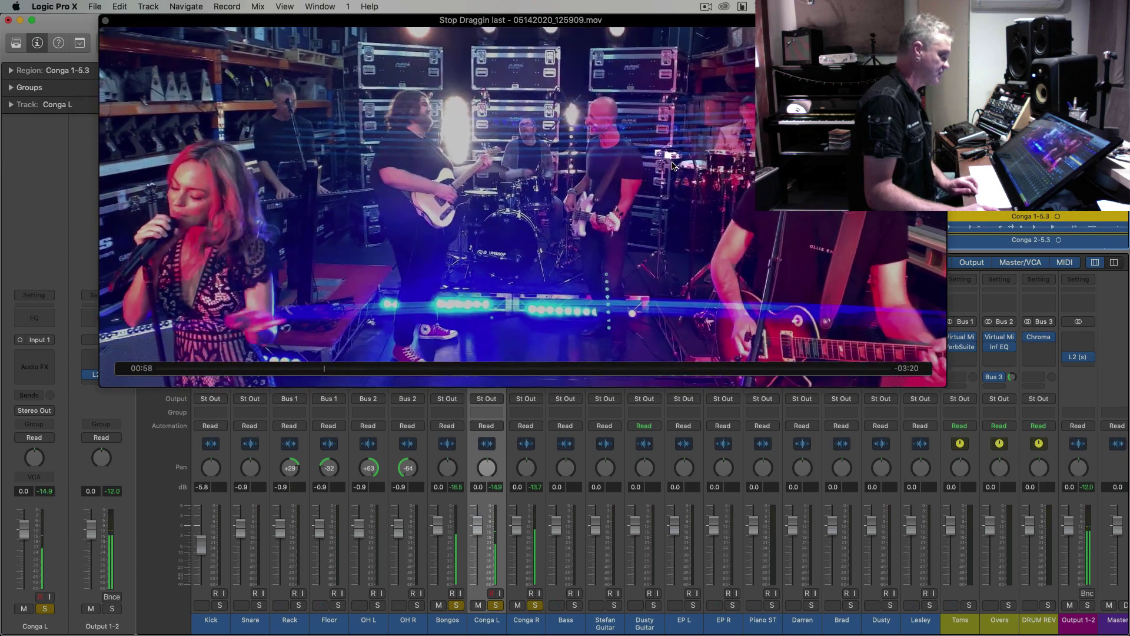
drag(368, 21, 667, 315)
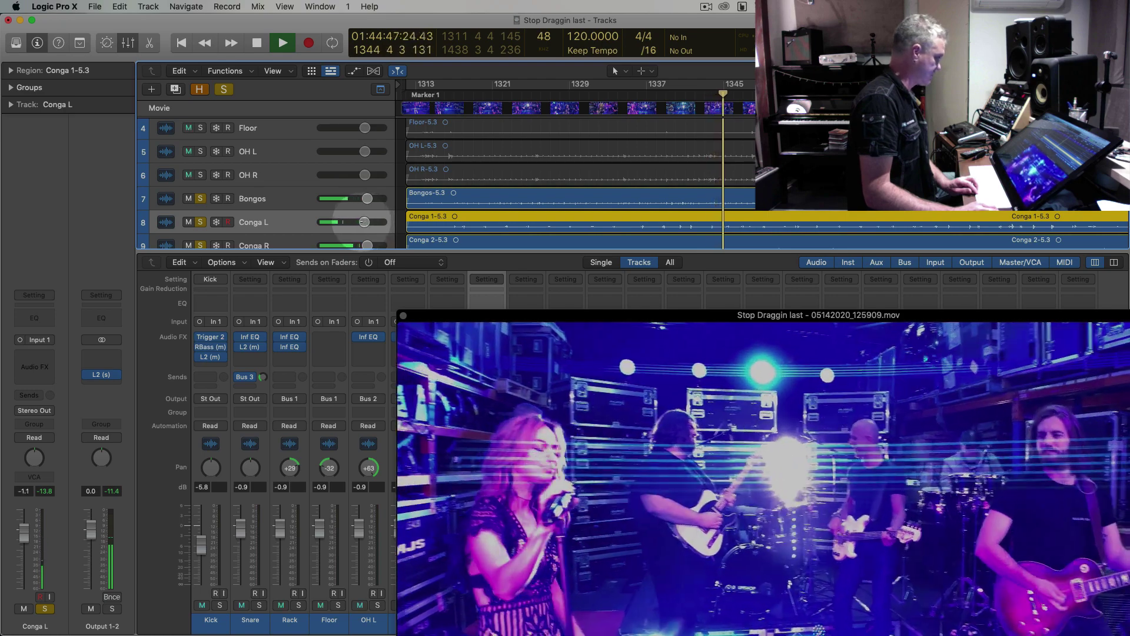
Pan the Conga L track to -41 and the Conga R track to +34 while the song plays
click(259, 223)
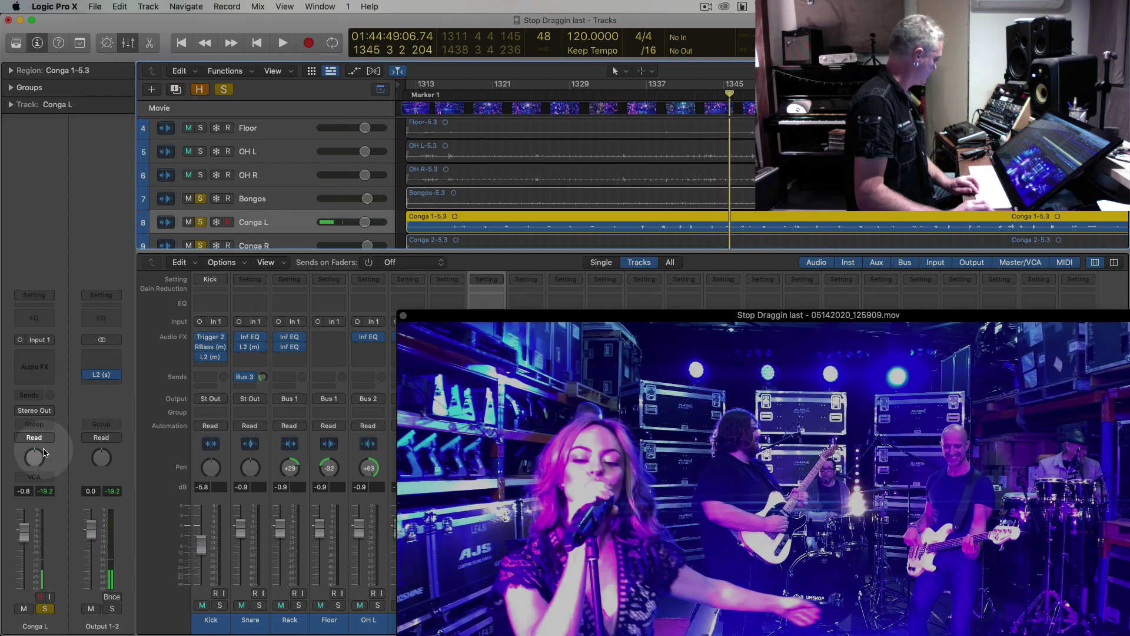
drag(34, 458, 38, 478)
key(space)
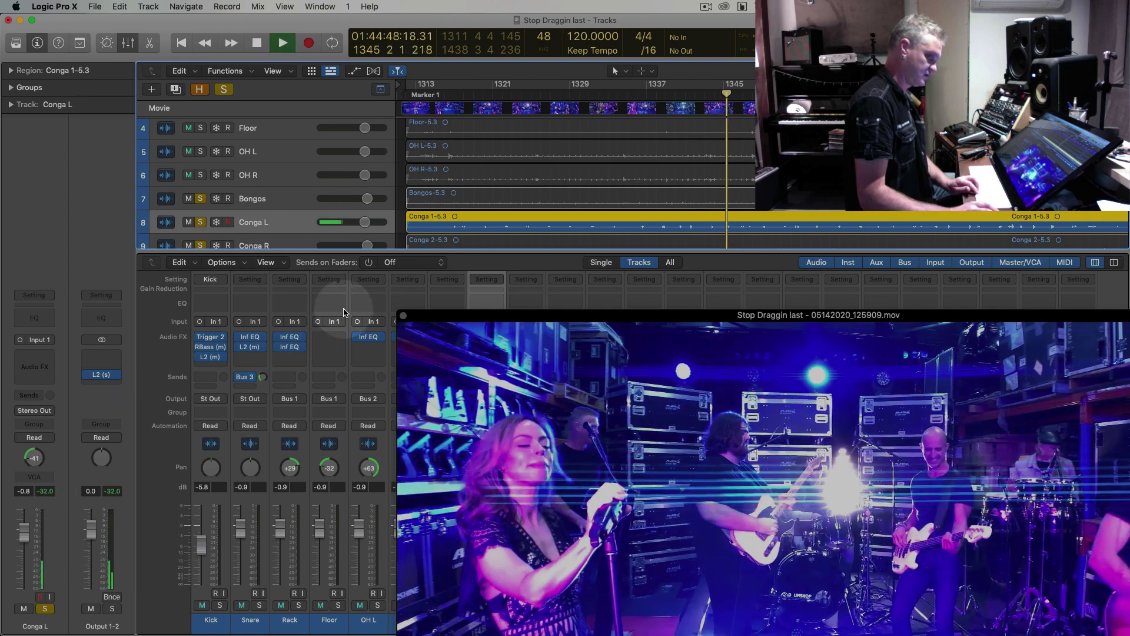
click(281, 243)
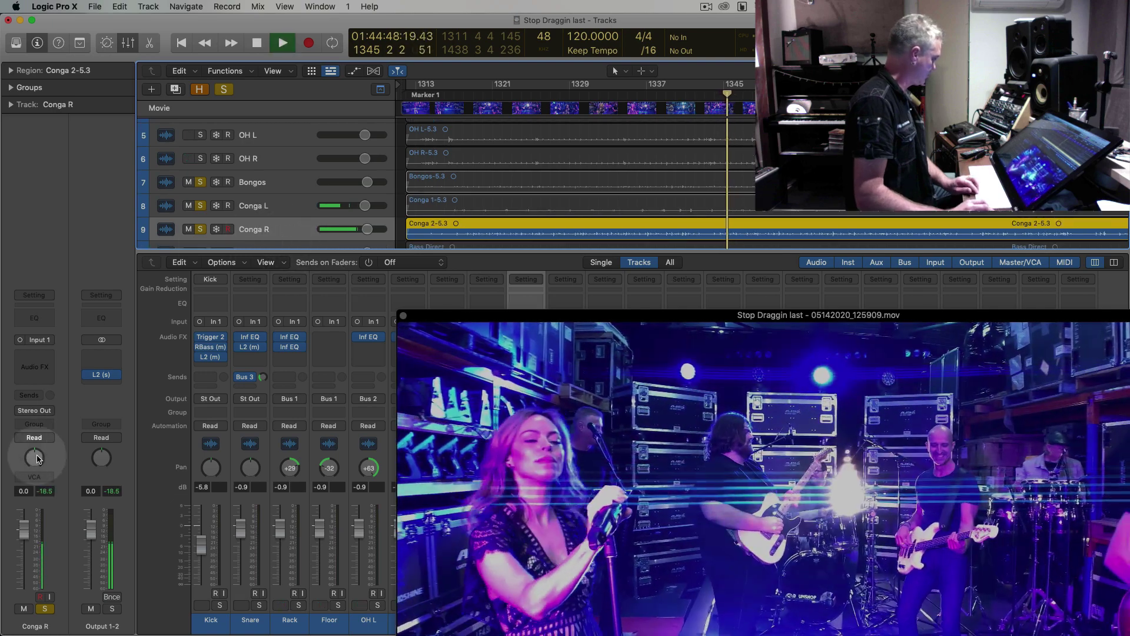
drag(37, 459, 33, 422)
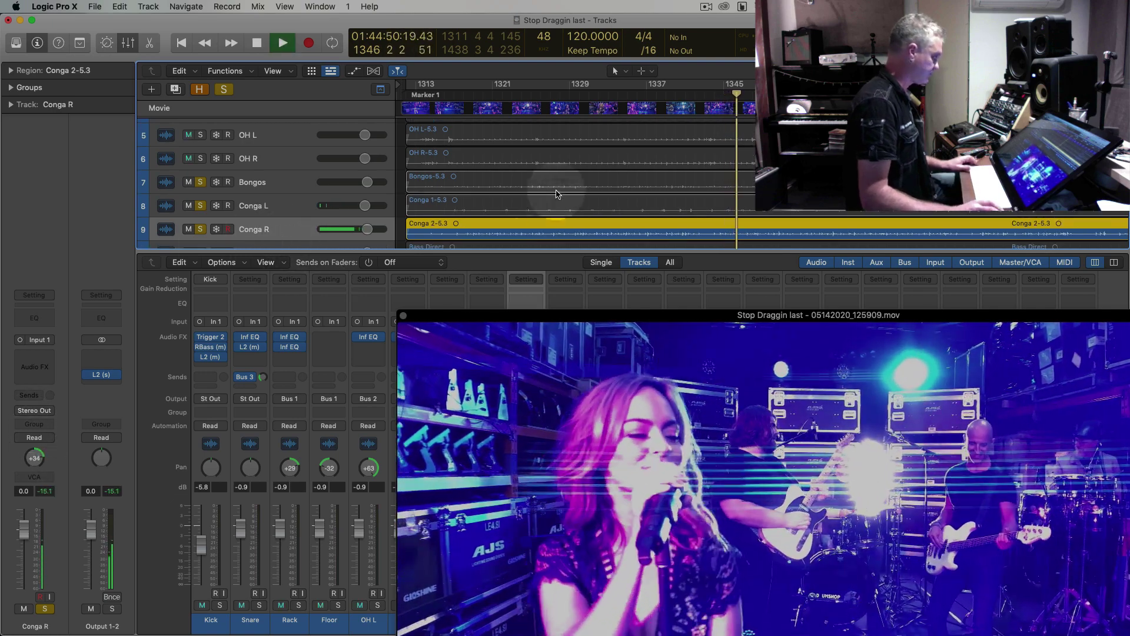
Select the Bongos track and listen to the percussion section with its pan left centred
click(271, 178)
key(space)
key(space)
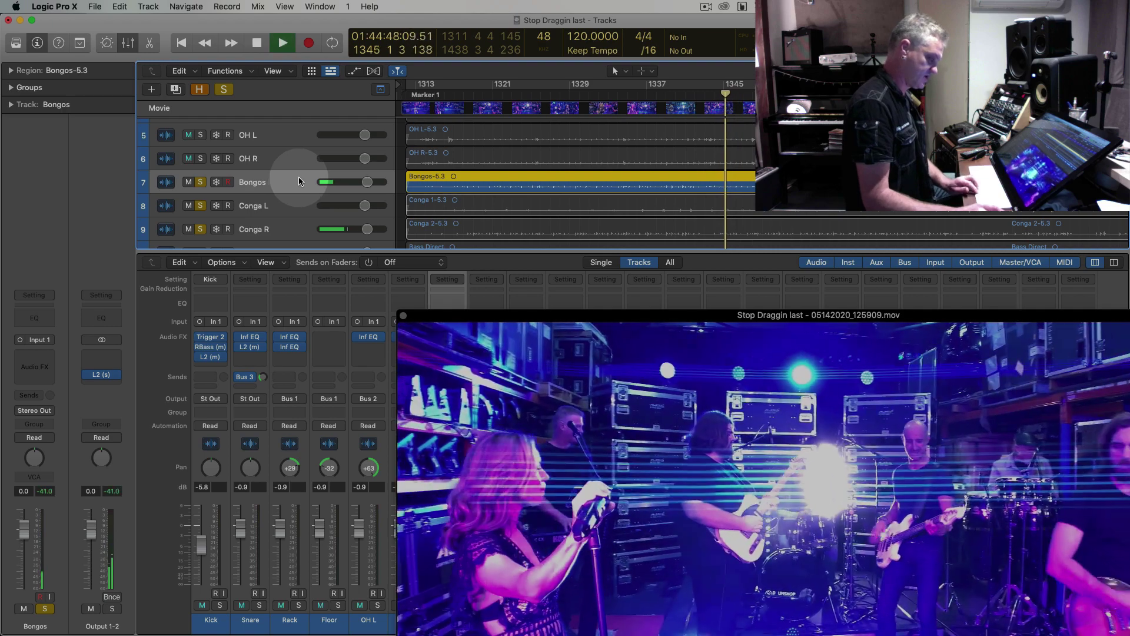
key(space)
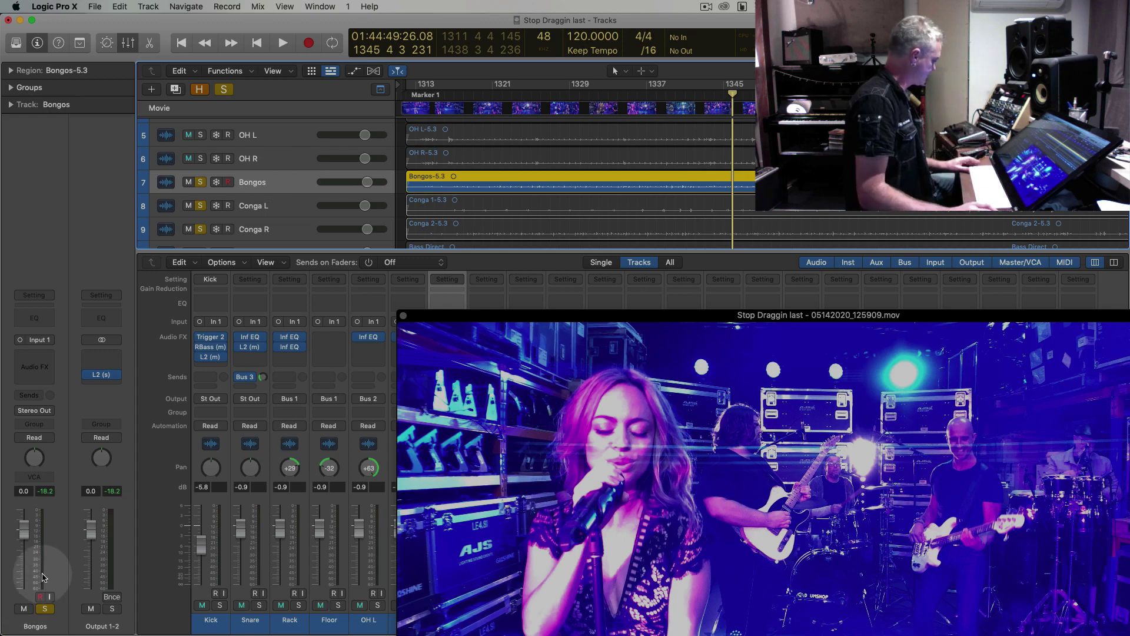
Select the Bongos, Conga 1 and Conga 2 regions, rewind a few bars and close the floating movie window
shift+click(457, 206)
shift+click(475, 228)
key(comma)
key(comma)
key(comma)
key(comma)
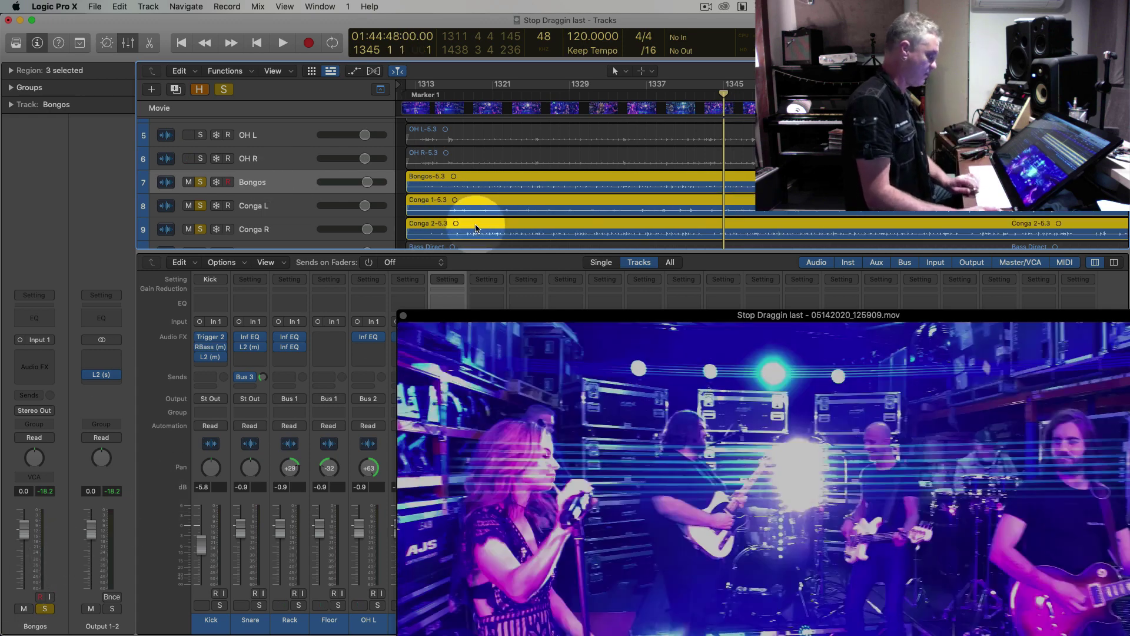
click(128, 43)
click(404, 317)
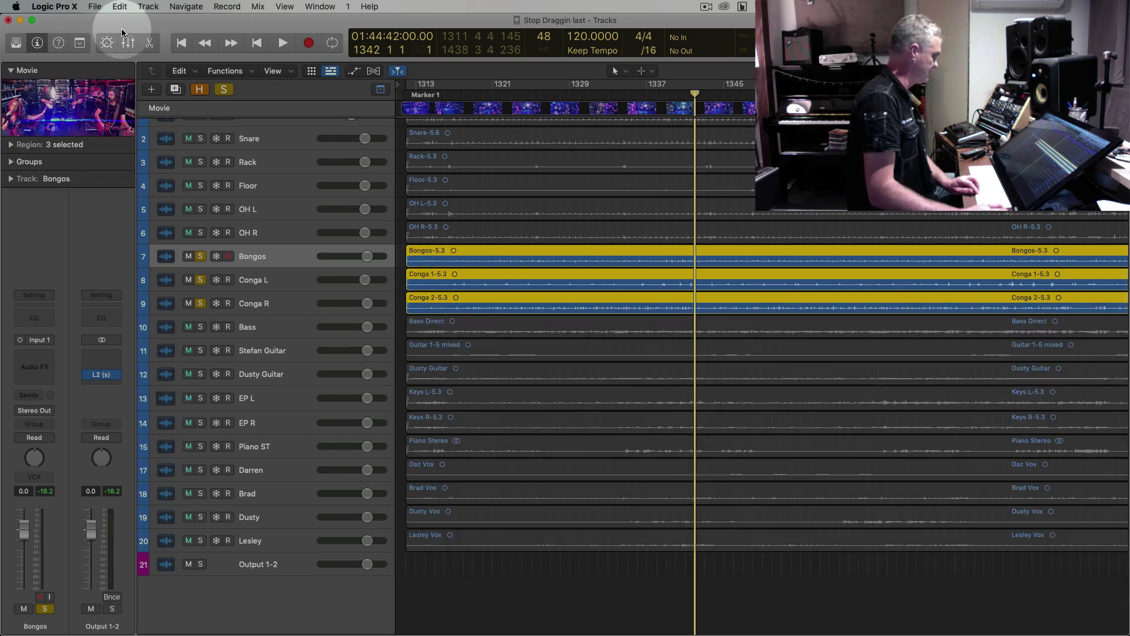
In the mixer, route the Bongos, Conga L and Conga R channels to Bus 4 and name its new aux Congas
click(127, 43)
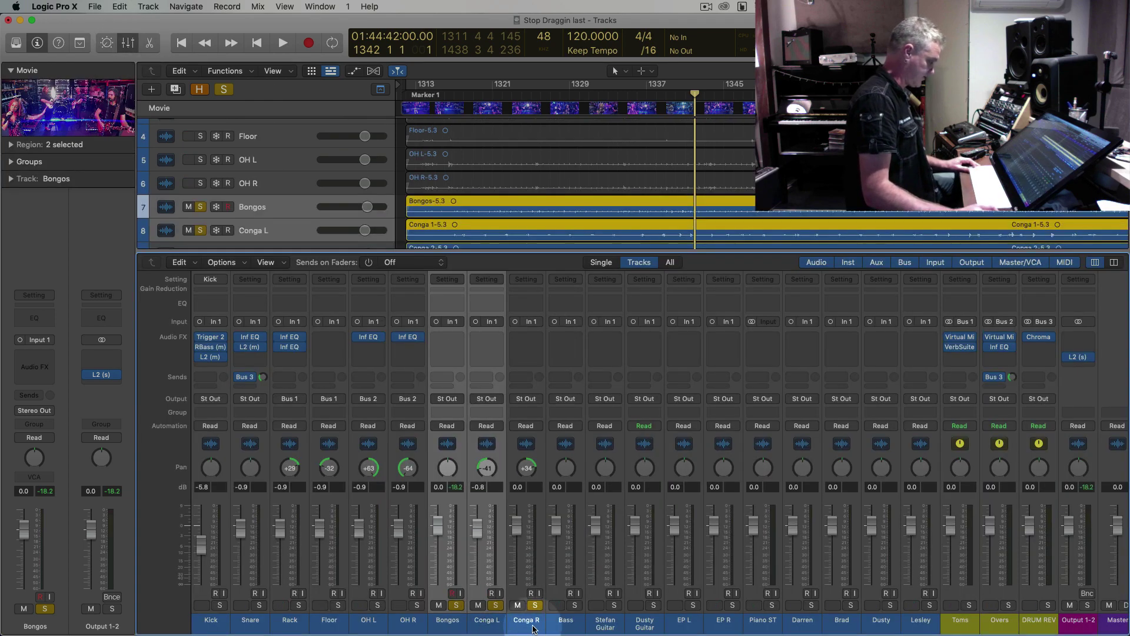
click(447, 398)
mouse_move(461, 441)
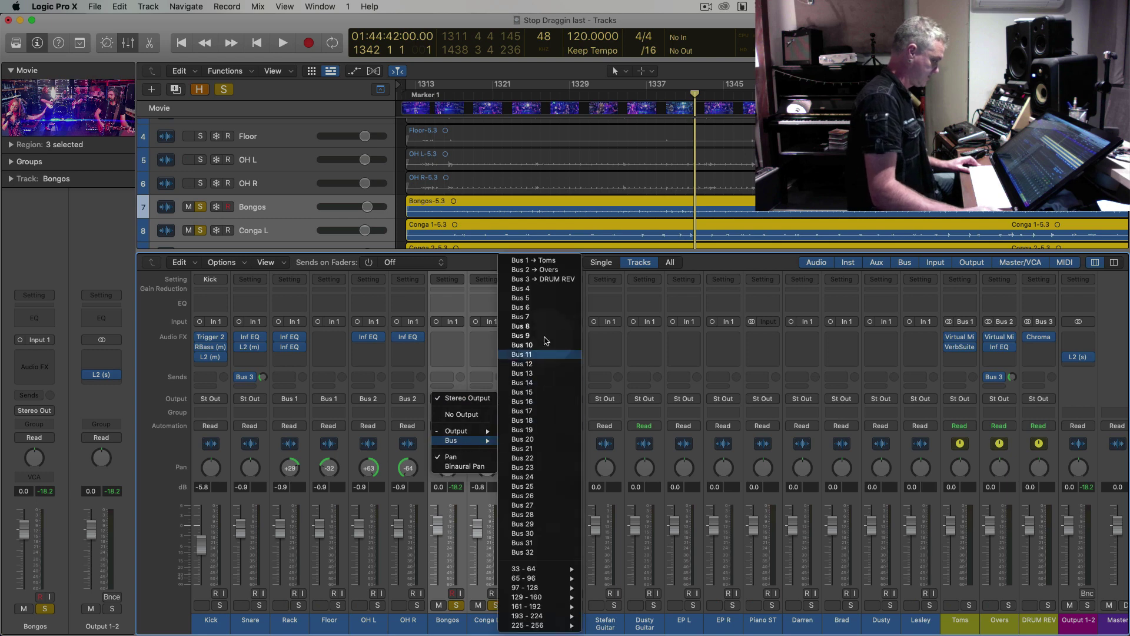
click(518, 288)
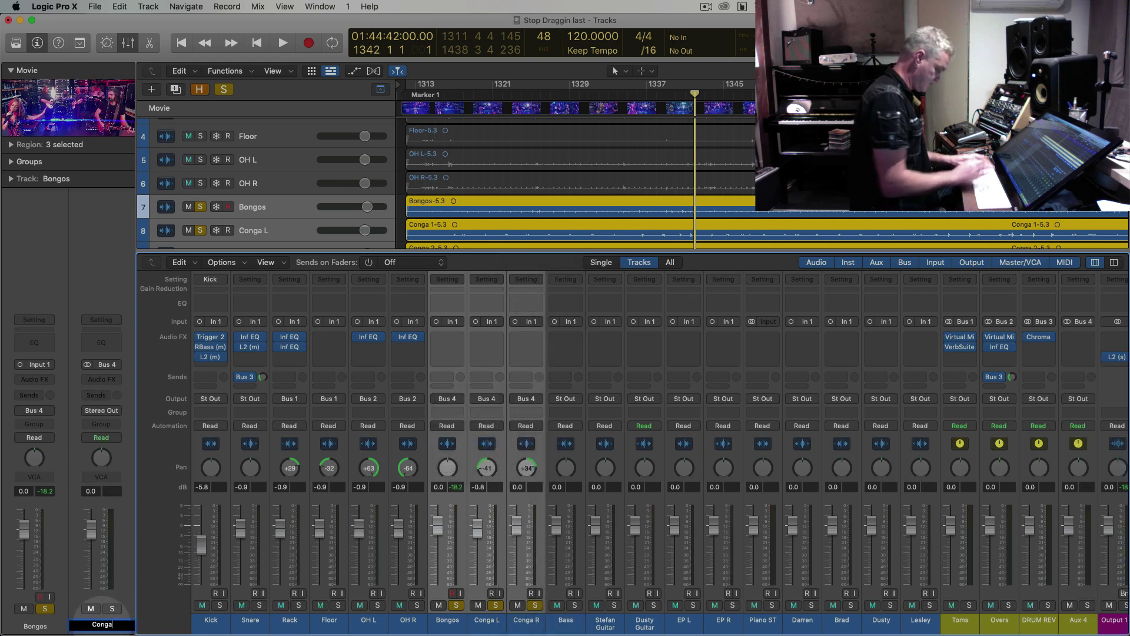
Insert a stereo Inf EQ followed by a stereo Waves L2 limiter on the Congas aux
click(112, 380)
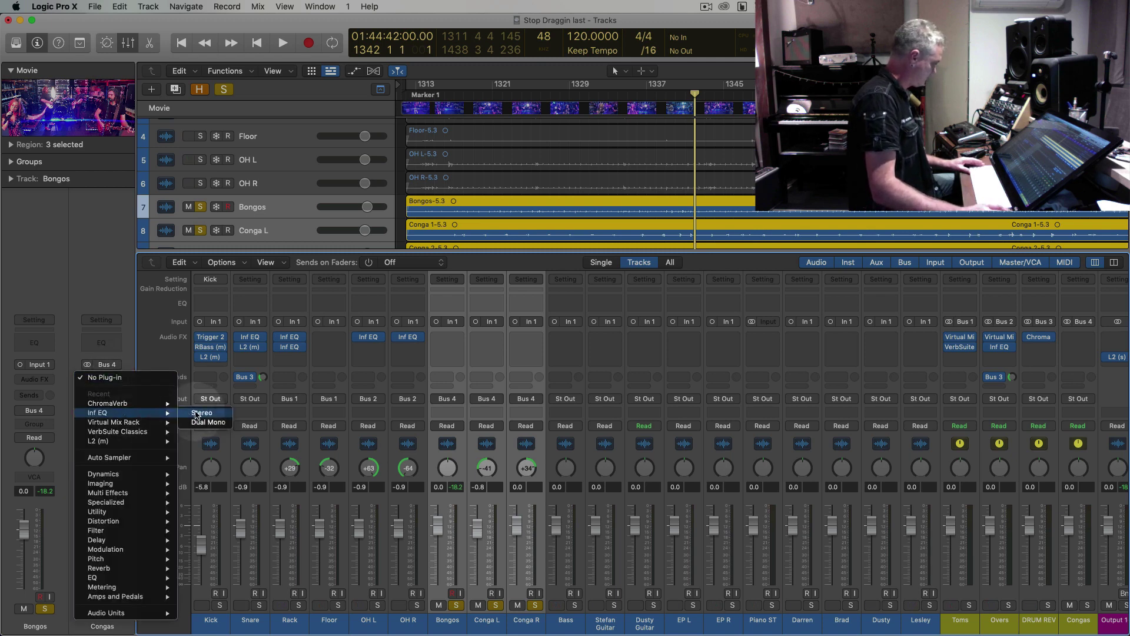
click(197, 414)
click(118, 378)
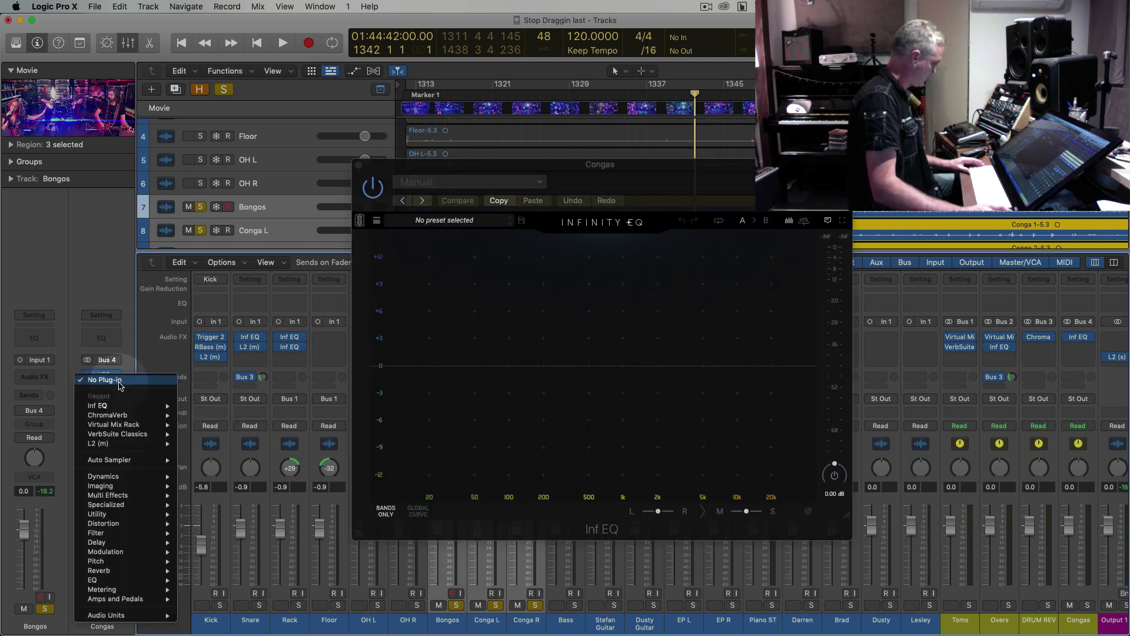
mouse_move(118, 615)
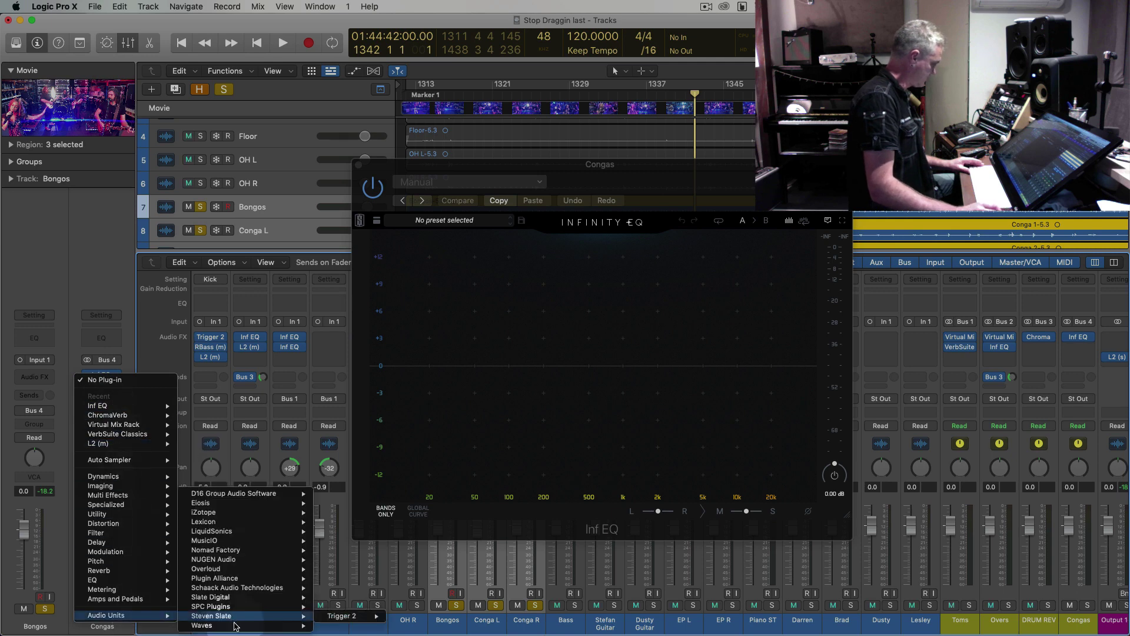
mouse_move(234, 626)
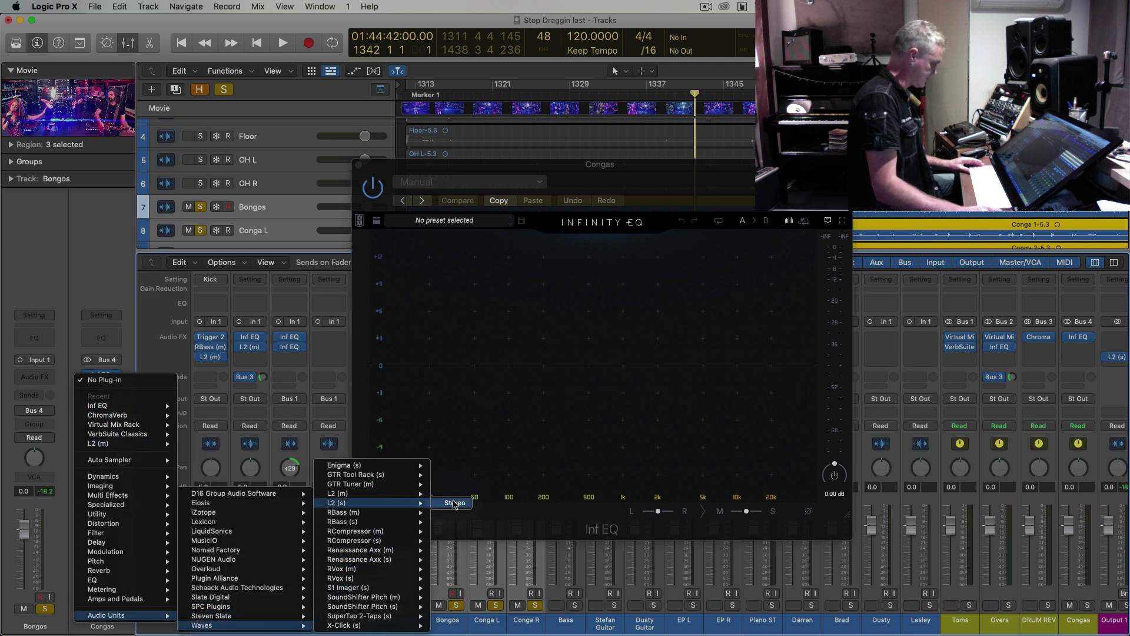
click(454, 504)
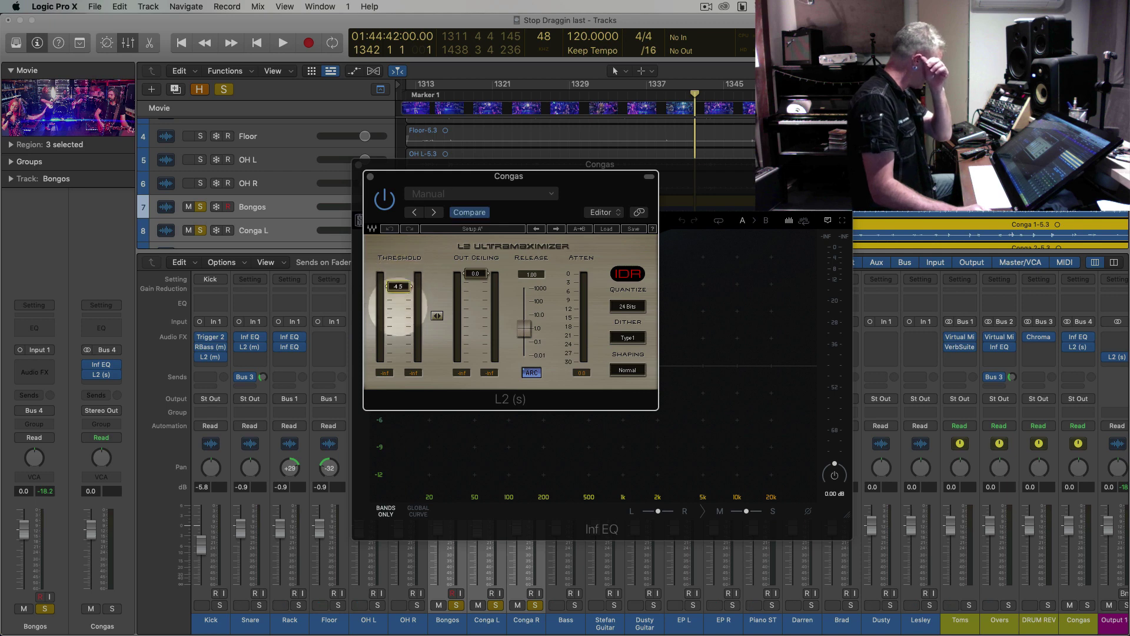
Lower the L2 threshold, set its out ceiling to about -6 dB and close the plug-in
drag(398, 286, 398, 297)
drag(475, 273, 475, 289)
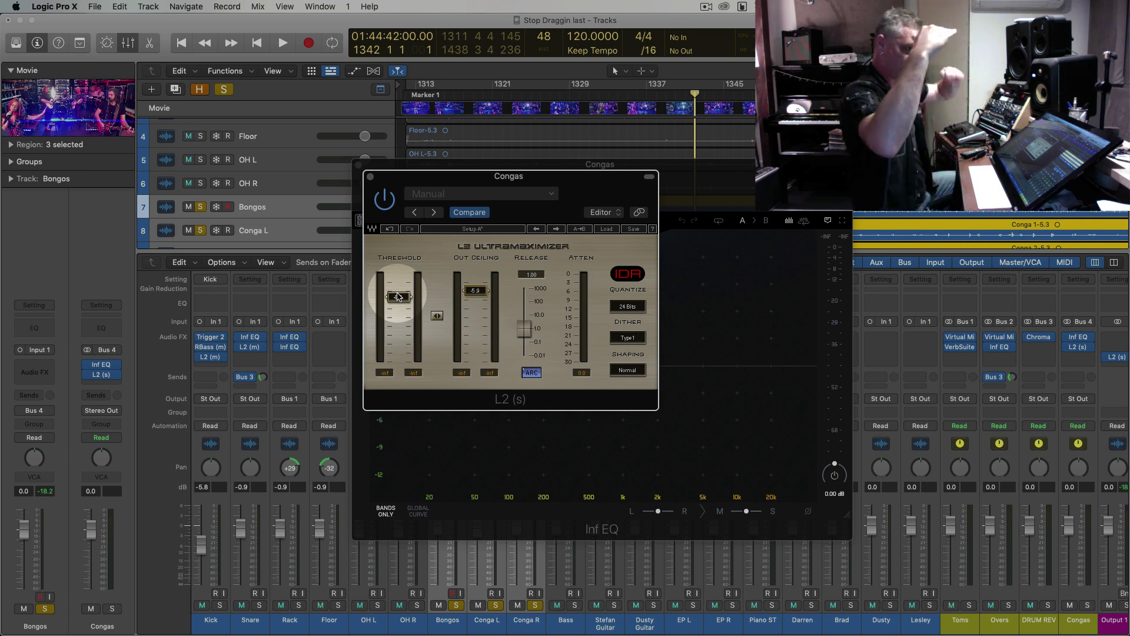
click(372, 182)
Insert a Space Designer reverb on the Congas aux and load the medium room preset 1.5s Perc Room
click(114, 385)
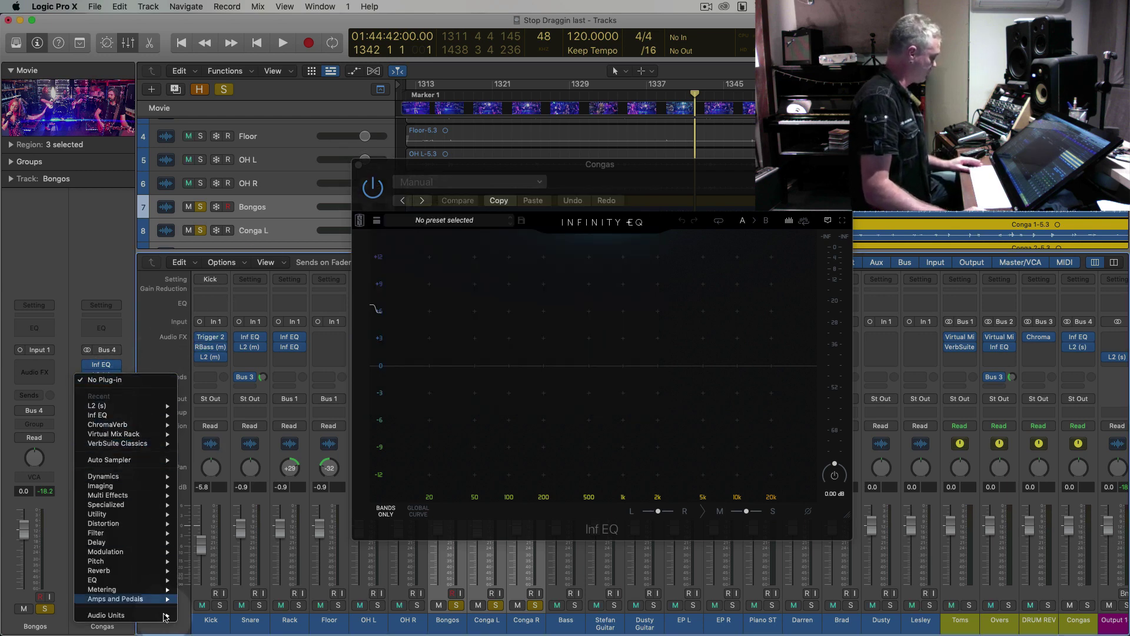
mouse_move(153, 570)
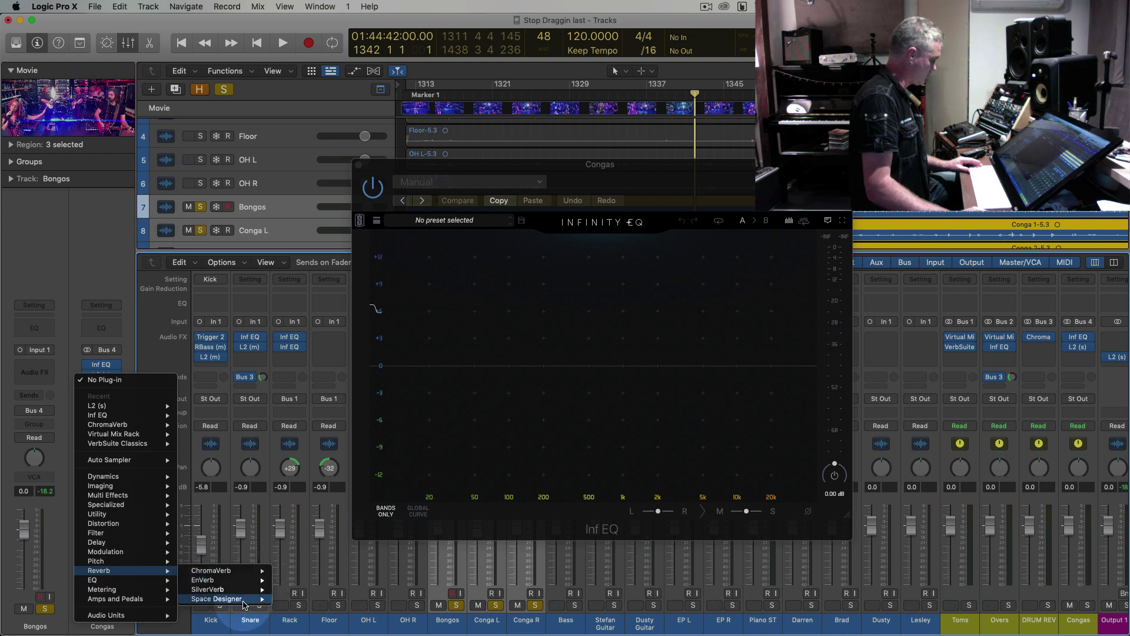
mouse_move(236, 598)
click(298, 601)
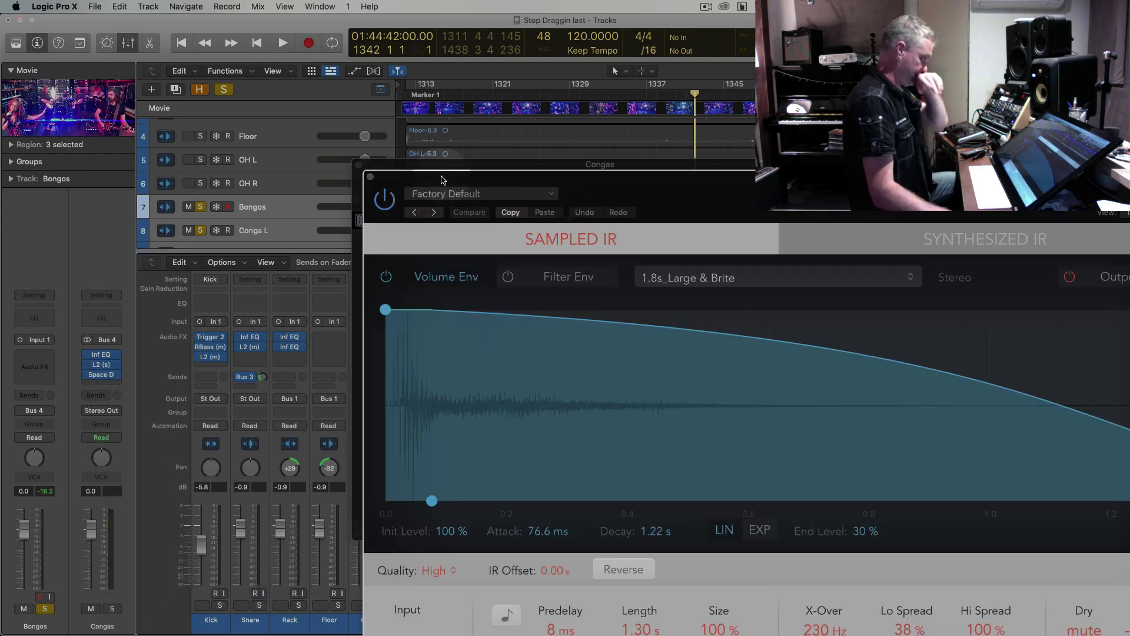
click(452, 195)
mouse_move(530, 451)
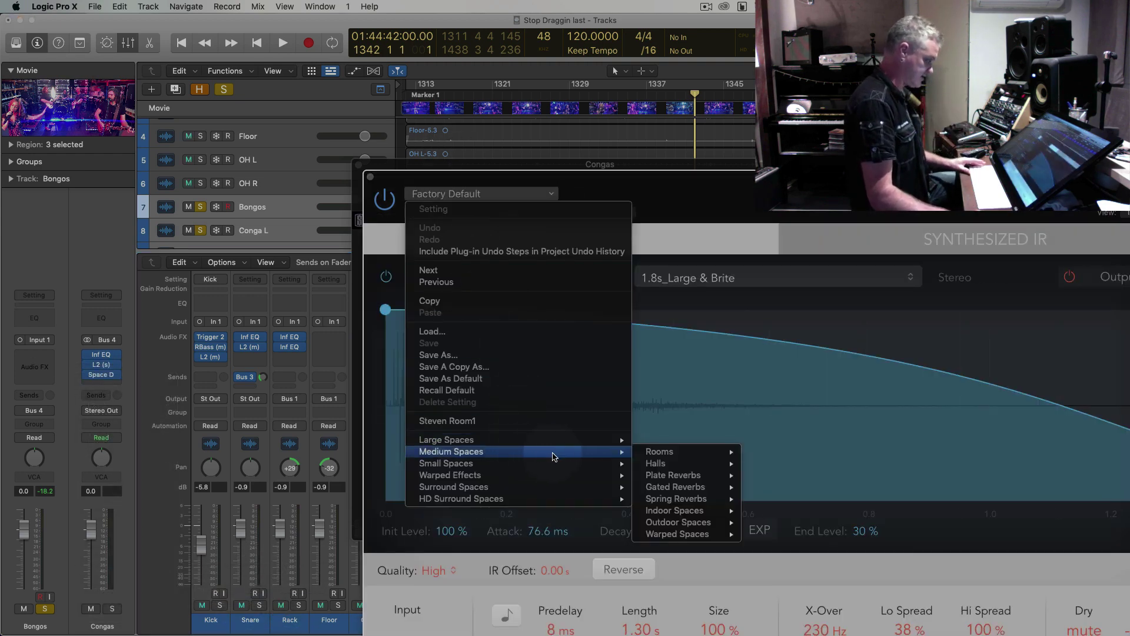
mouse_move(692, 458)
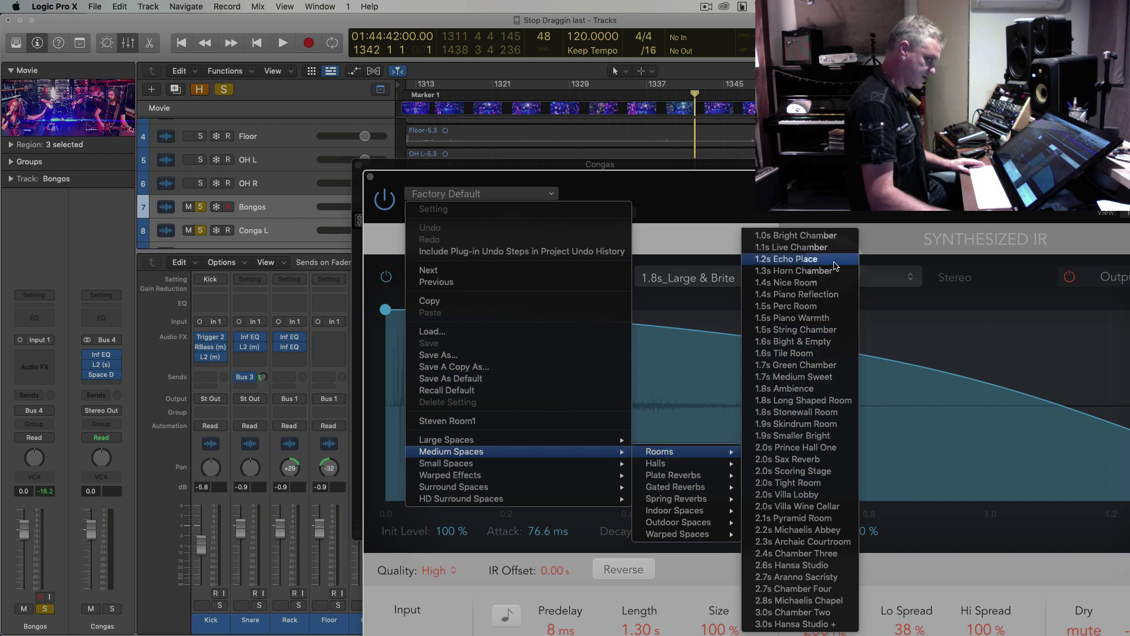
click(789, 306)
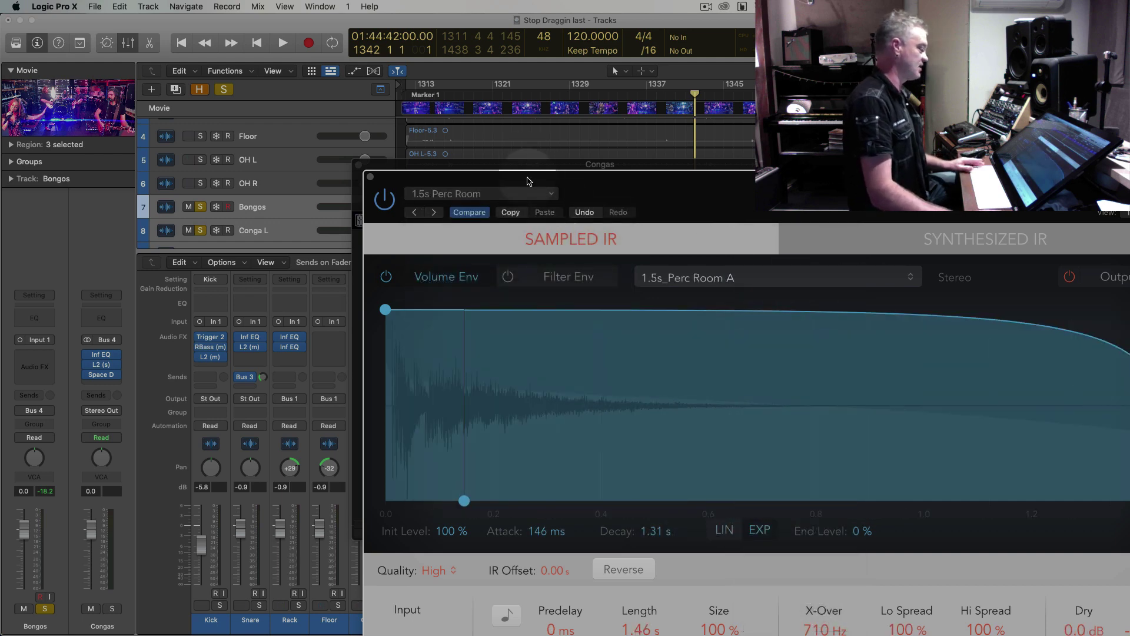
Set Space Designer's wet level to -18.5 dB during playback, then close the plug-in
drag(360, 168, 365, 172)
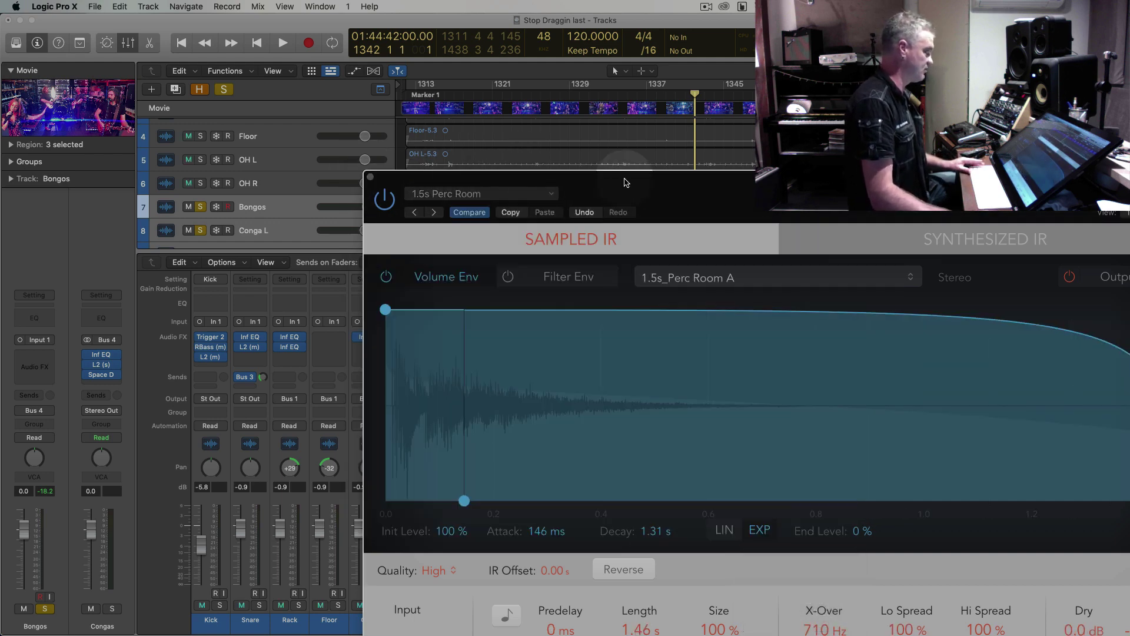
drag(653, 183, 394, 26)
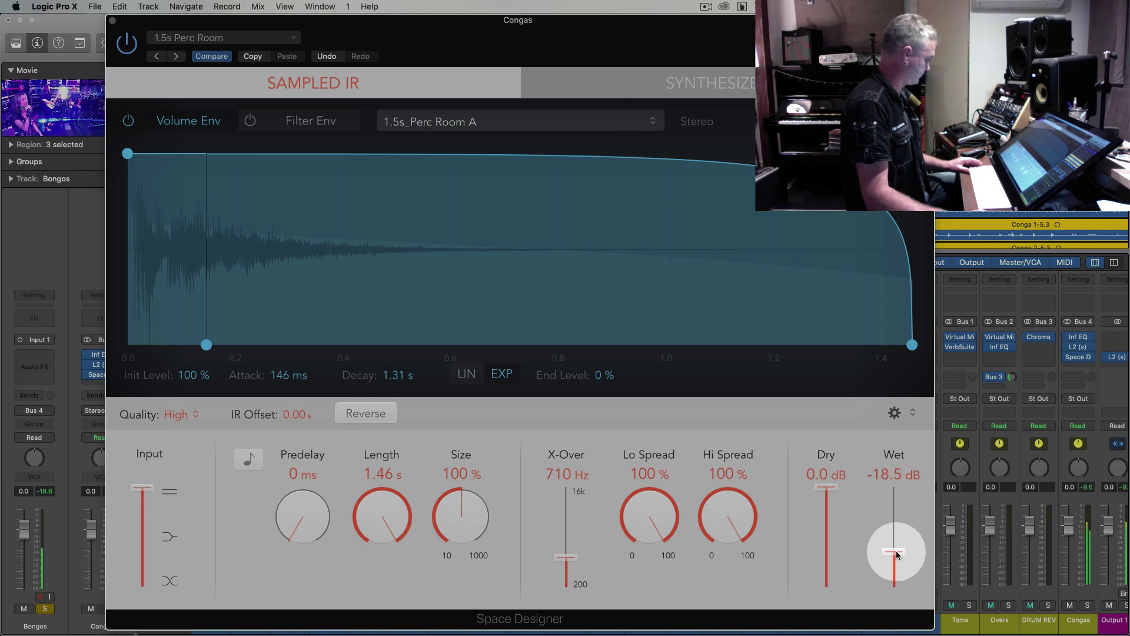
drag(896, 560, 895, 552)
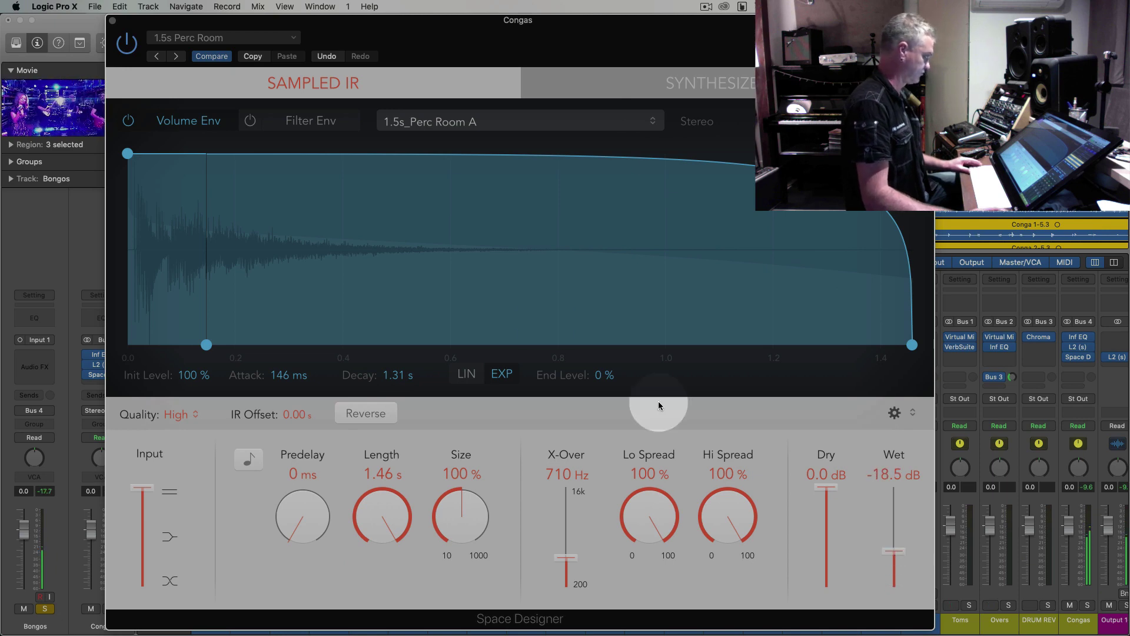
click(113, 23)
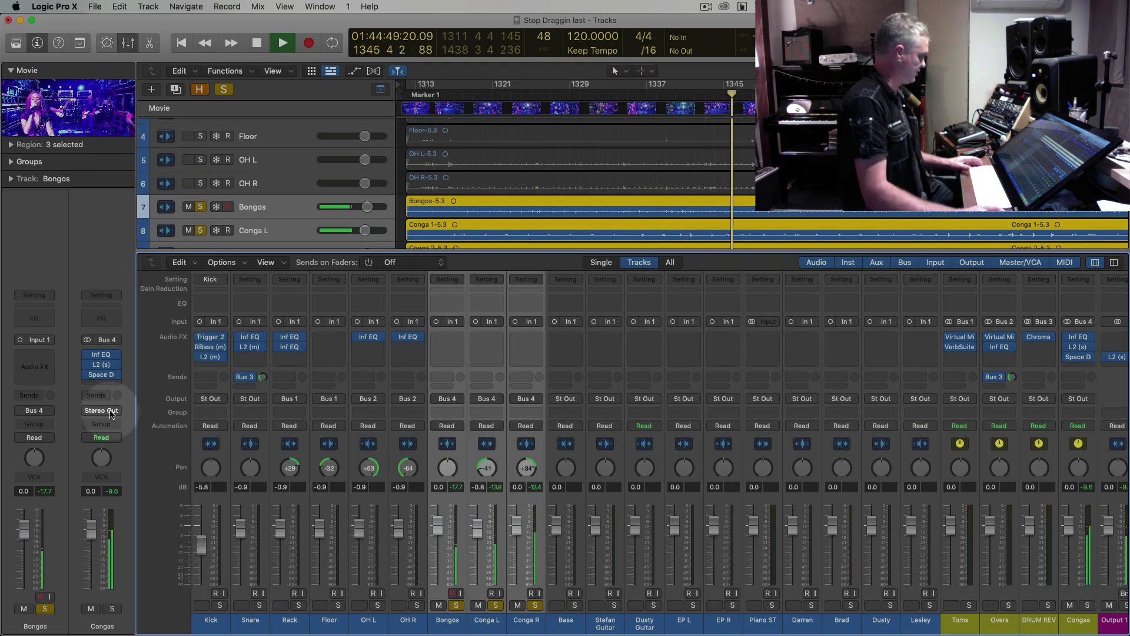
In the Inf EQ on the Congas aux, add a low cut at 173 Hz and a high cut at 10.3 kHz
click(102, 356)
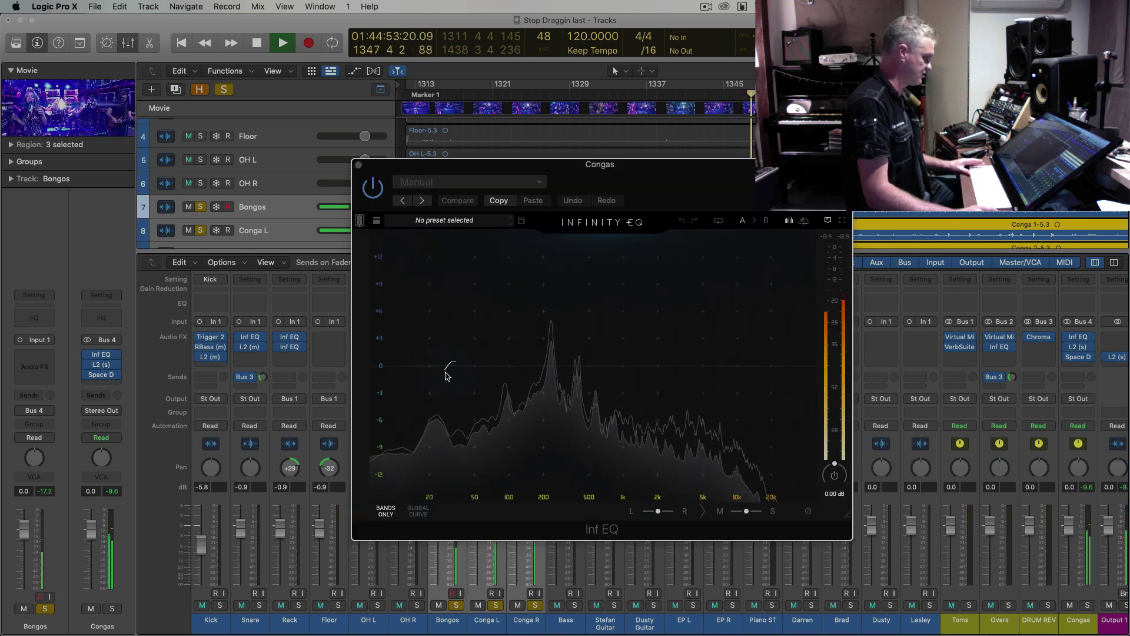
drag(448, 373, 536, 364)
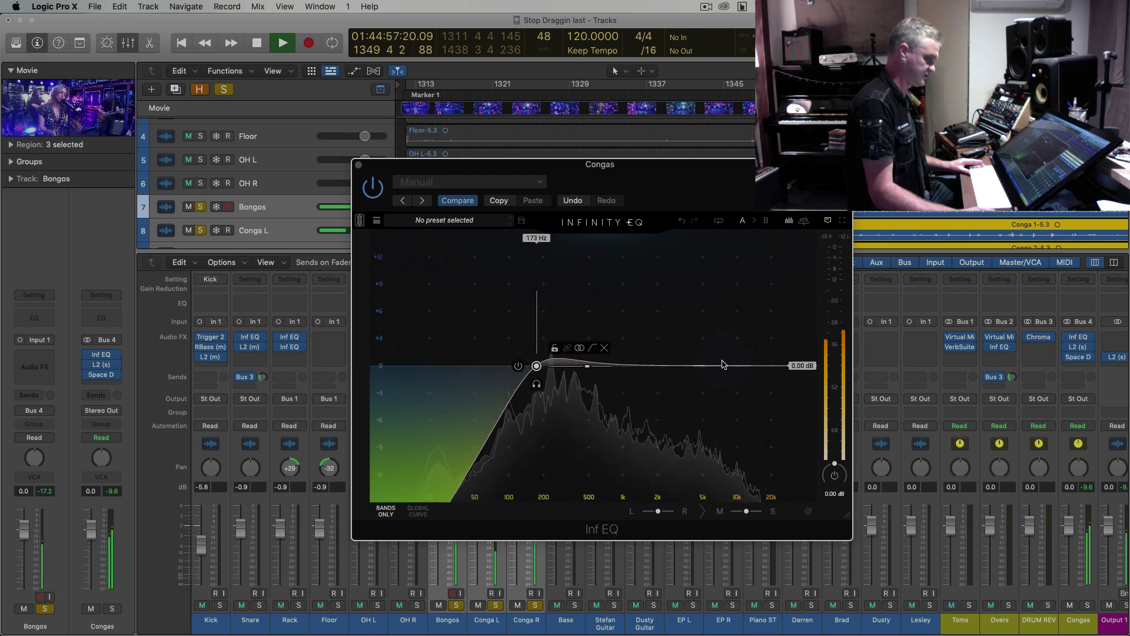
click(765, 368)
drag(765, 368, 738, 381)
Add a bell band to the Congas EQ and boost it +4.99 dB at 2.45 kHz, checking it in playback
click(647, 363)
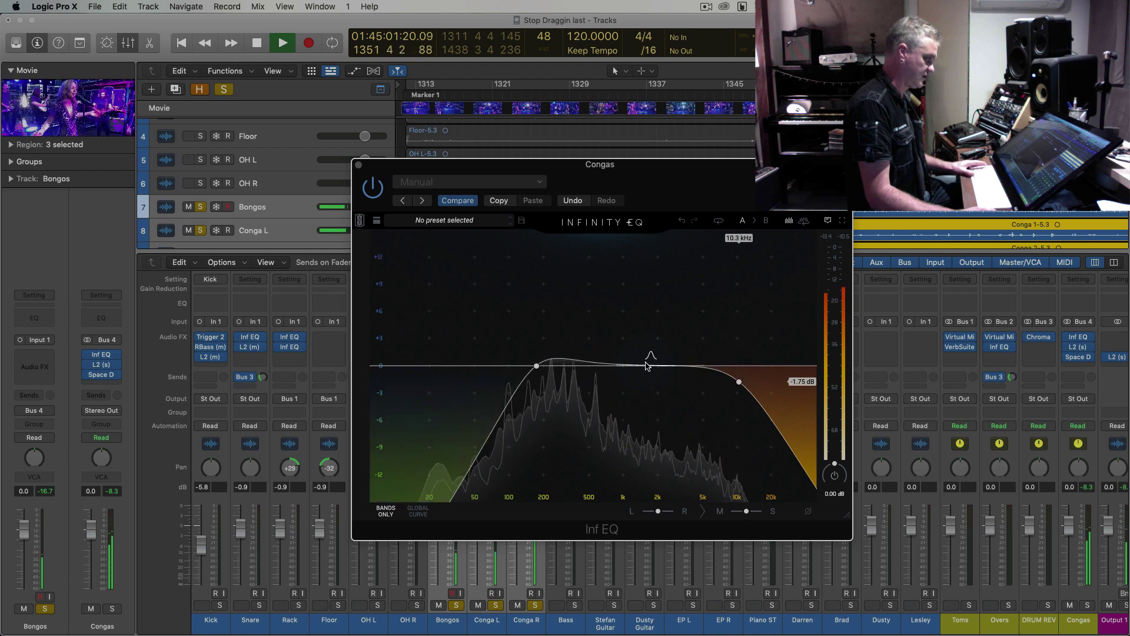
key(space)
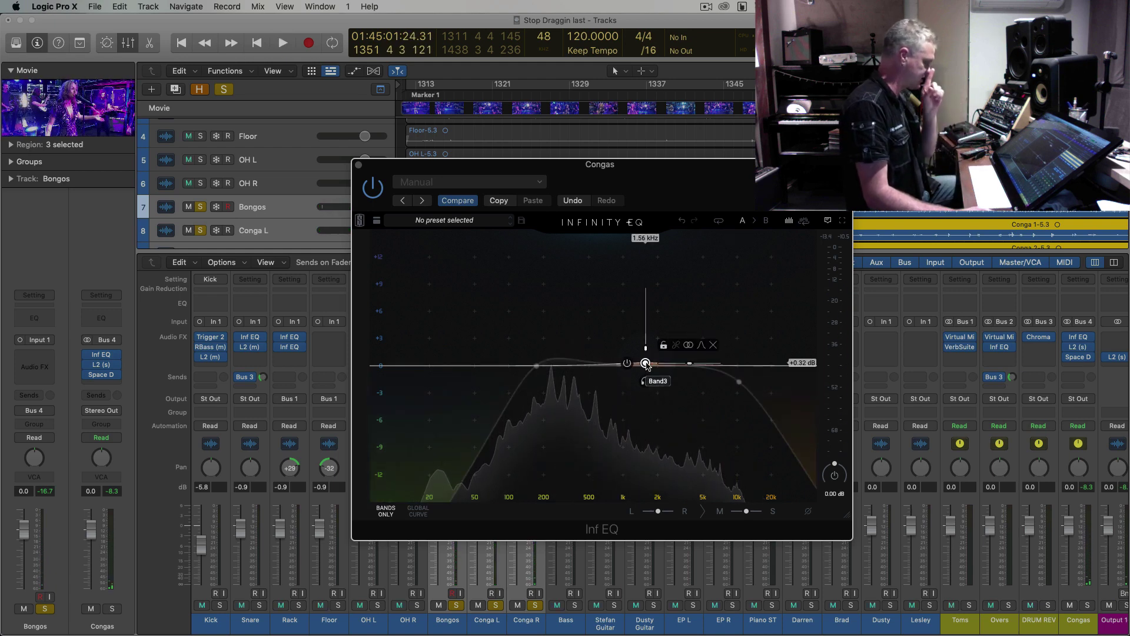
drag(645, 363, 663, 349)
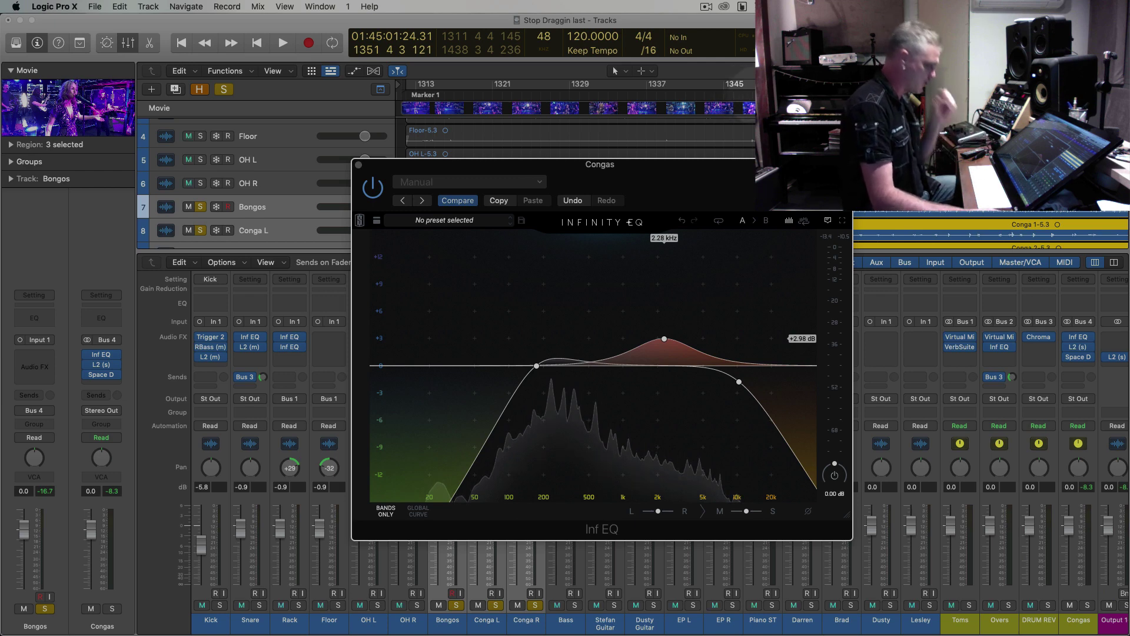
key(space)
mouse_move(664, 339)
mouse_down()
mouse_move(664, 321)
mouse_move(676, 327)
mouse_move(691, 306)
mouse_move(651, 304)
mouse_move(651, 320)
mouse_move(667, 320)
mouse_up()
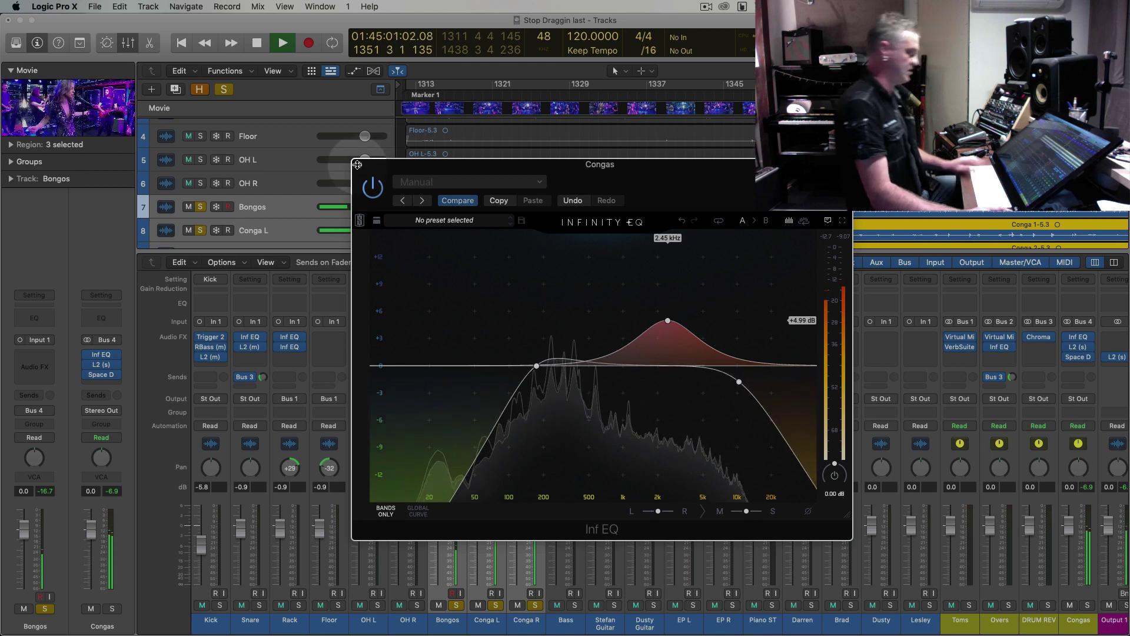
Close the Congas EQ and listen to the soloed bongos and congas with all their processing
click(358, 165)
key(space)
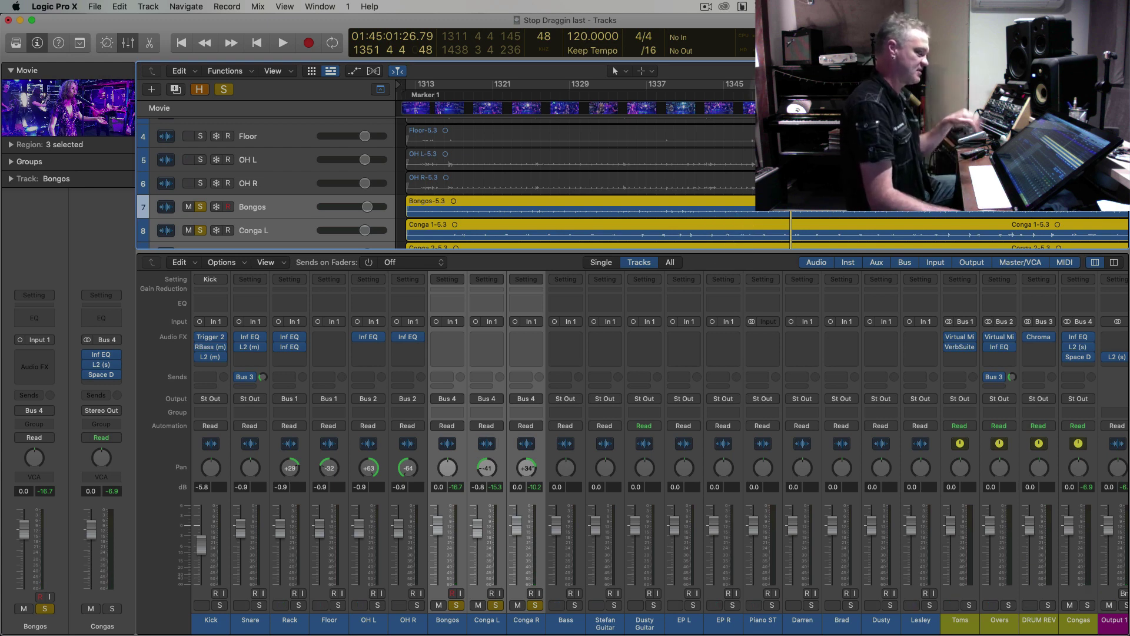
key(space)
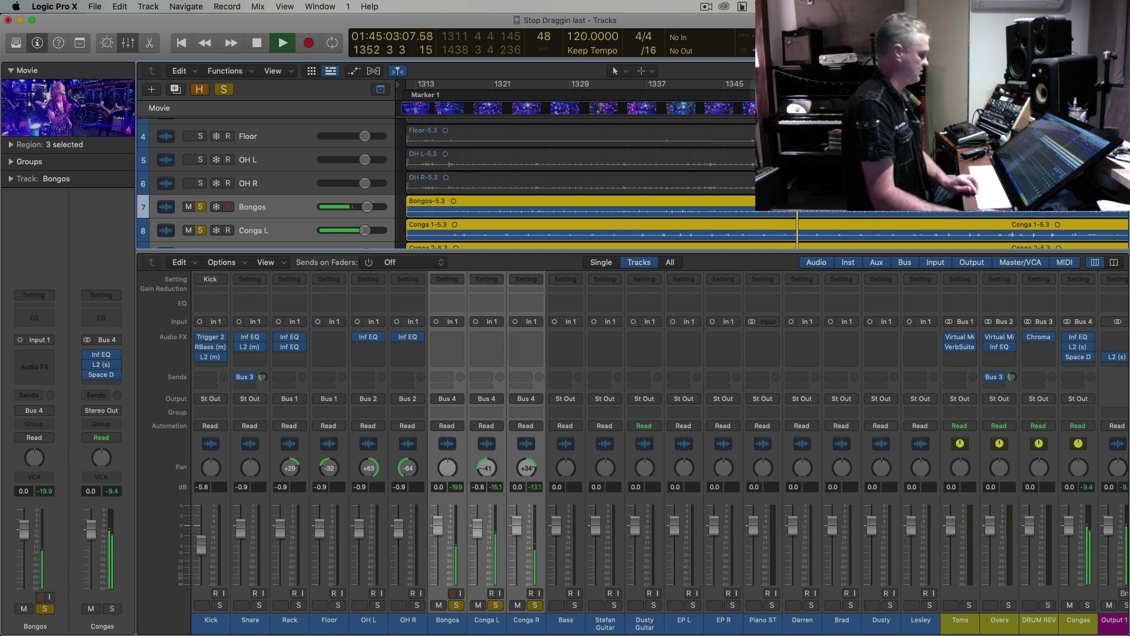
mouse_move(105, 367)
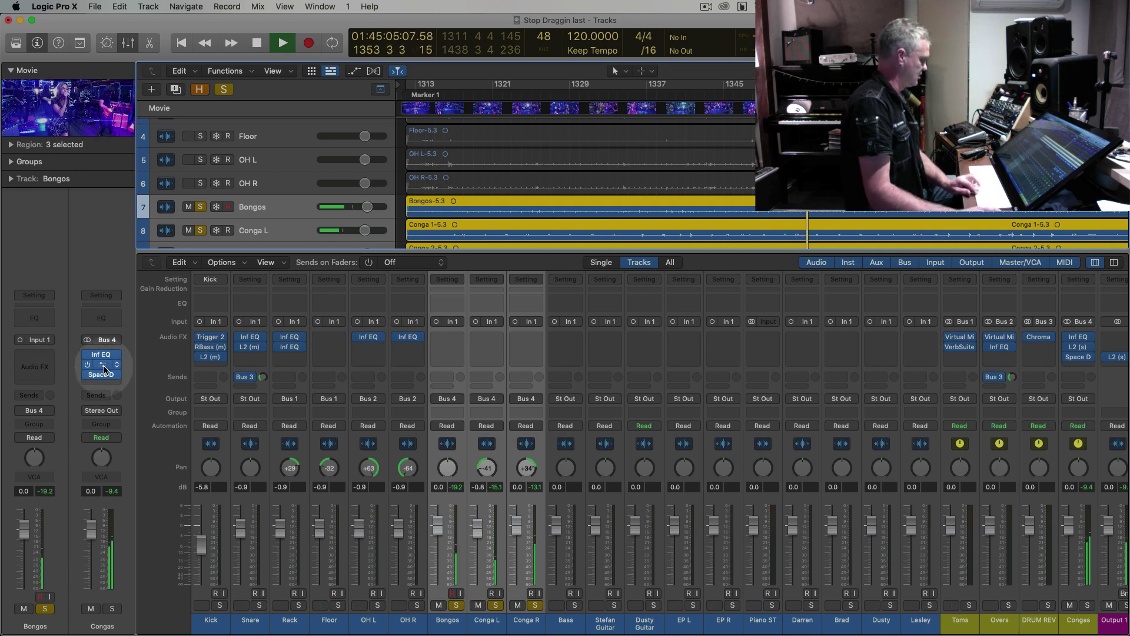
key(space)
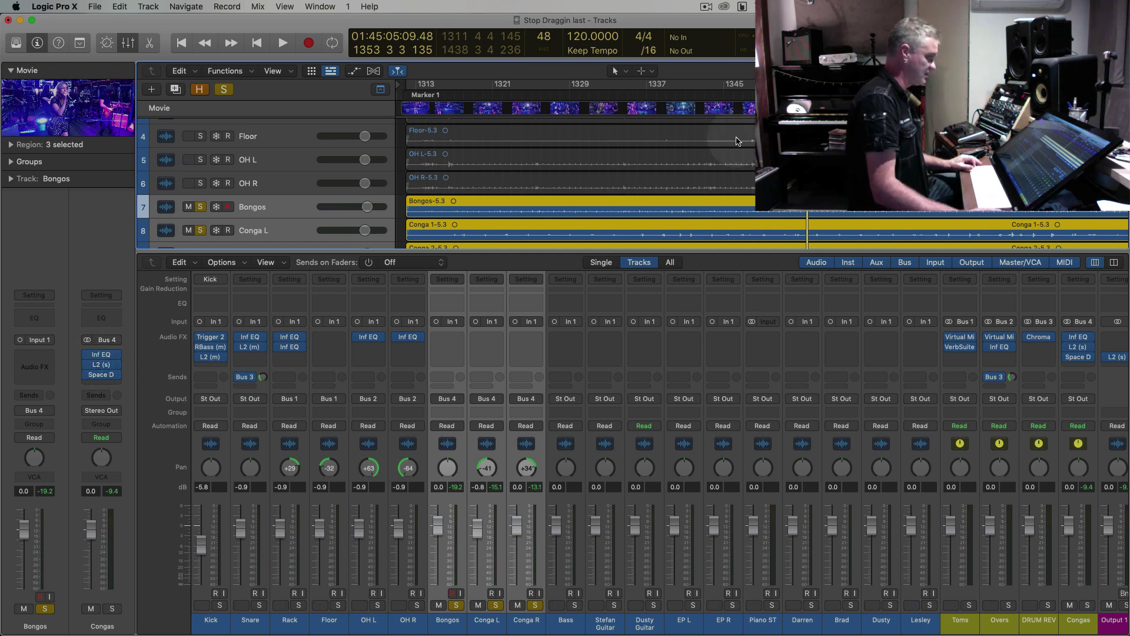
Solo the Kick through OH R channels as well and play the drums together with the bongos and congas
click(406, 623)
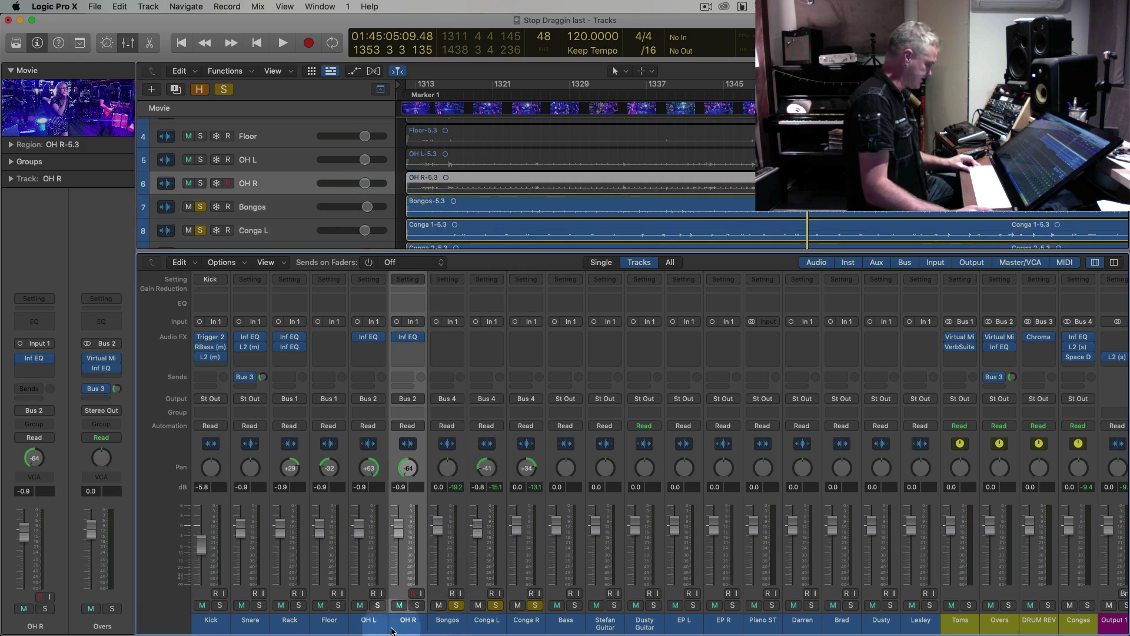
shift+click(212, 619)
click(220, 605)
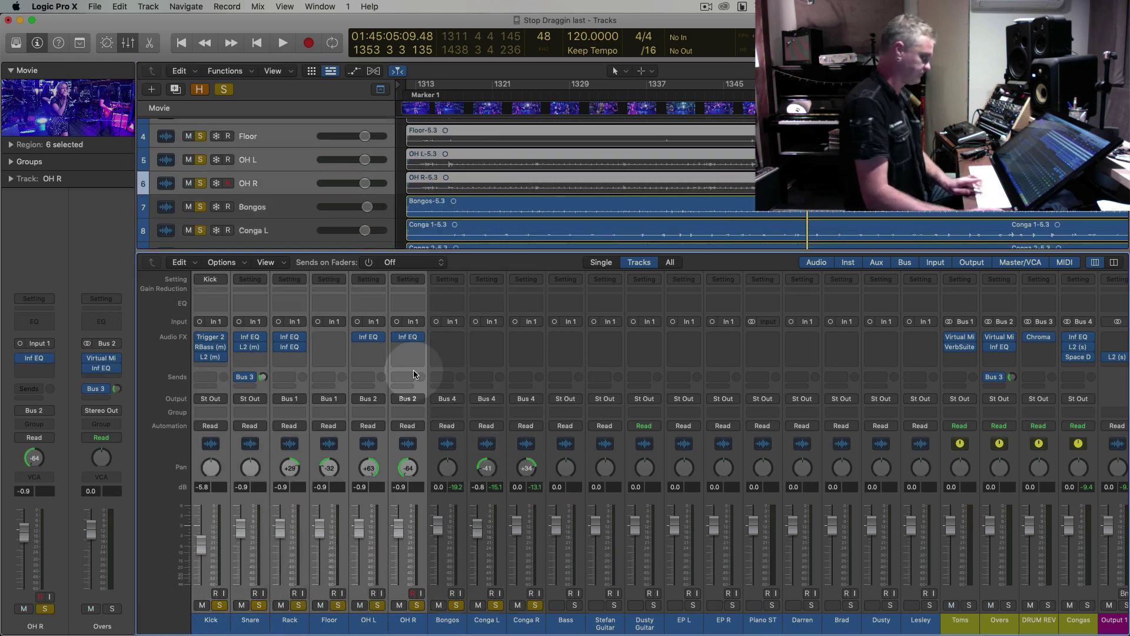
key(space)
key(ctrl+m)
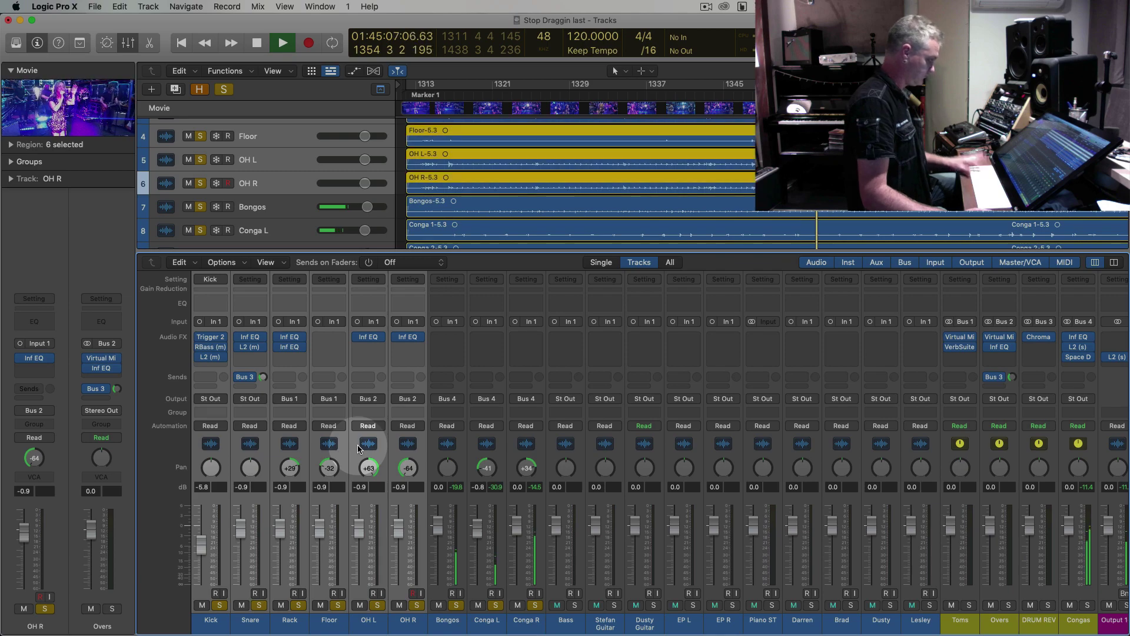
key(shift+comma)
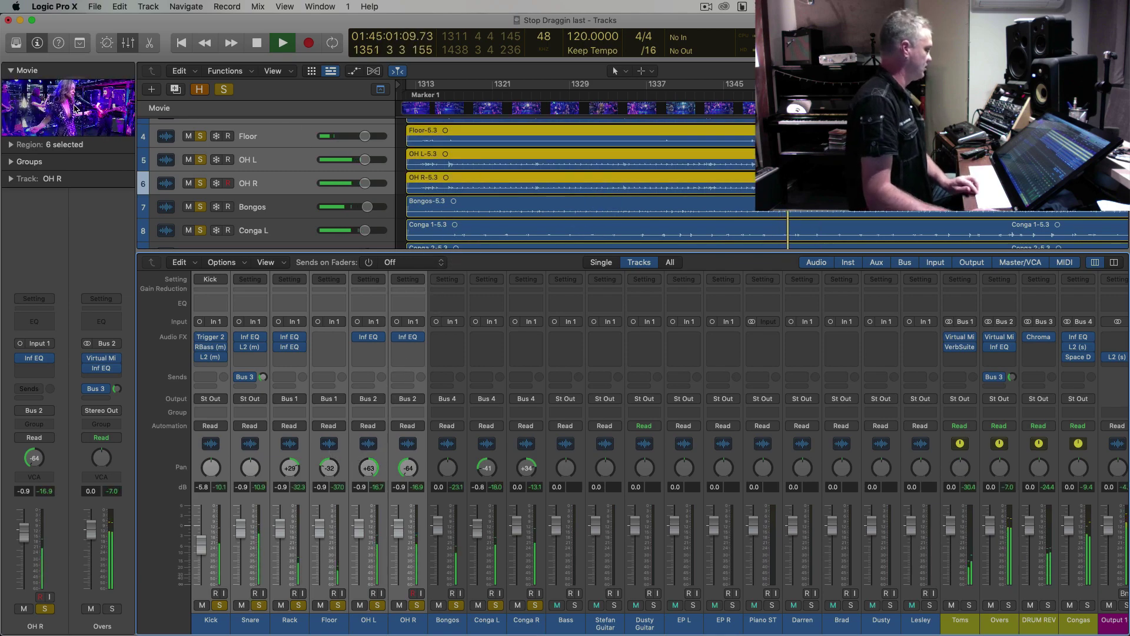
Open the movie in a floating window, play from near the song's start, and place the window clear of the mixer faders
double_click(111, 118)
key(Return)
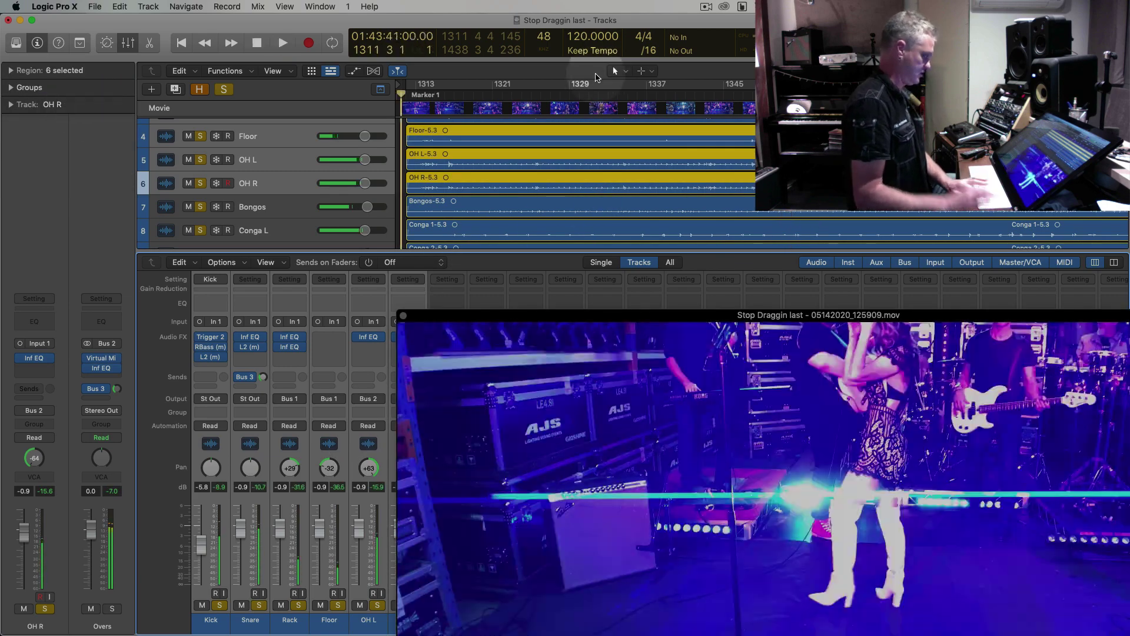
key(period)
key(period)
key(period)
key(period)
key(period)
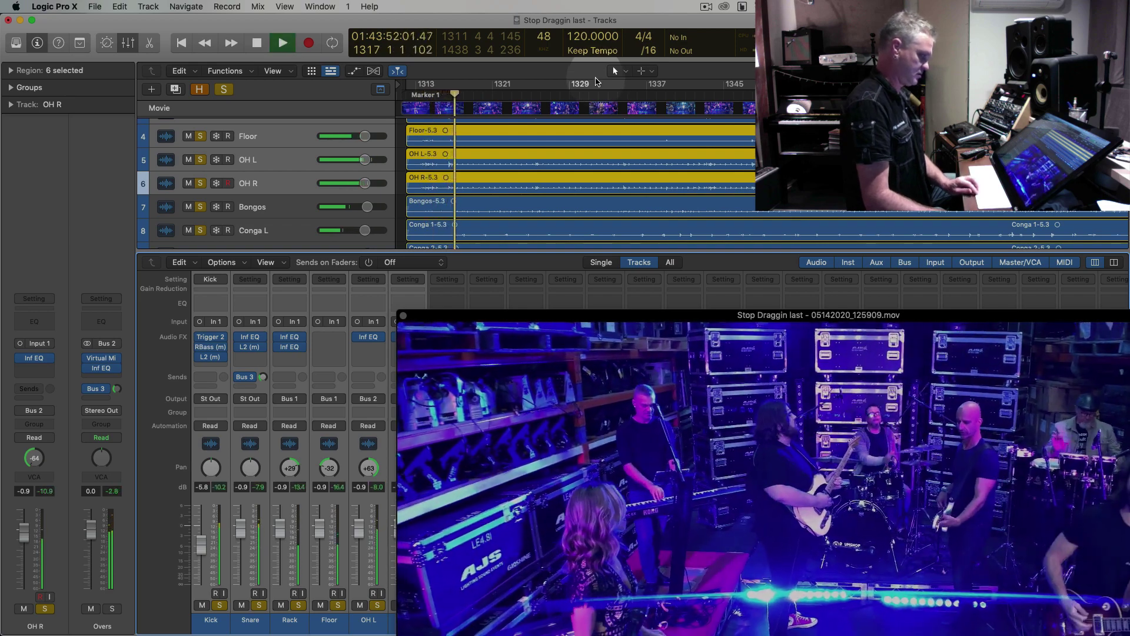
drag(683, 318, 406, 5)
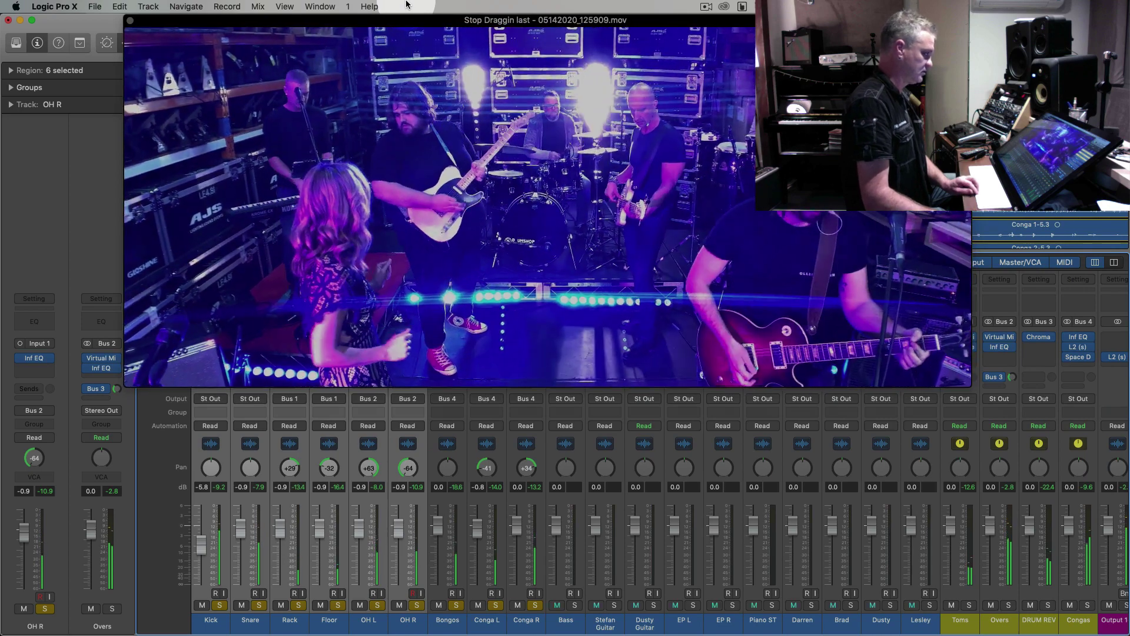
drag(406, 4, 454, 19)
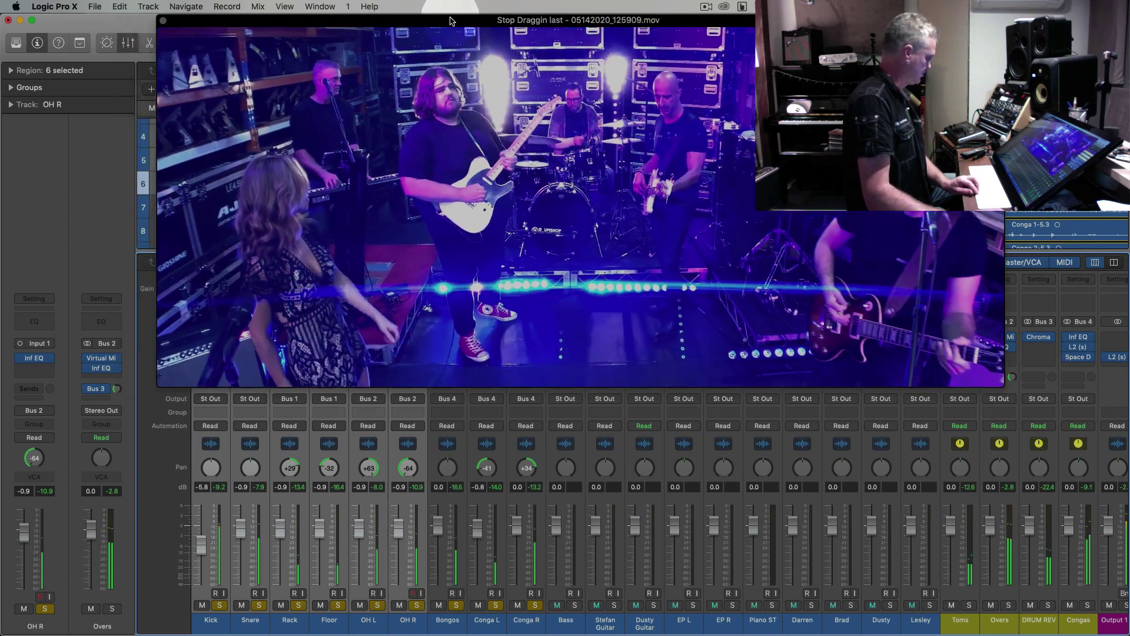
Lower the Congas aux fader to -3.5 dB during playback and close the floating movie window
click(1067, 631)
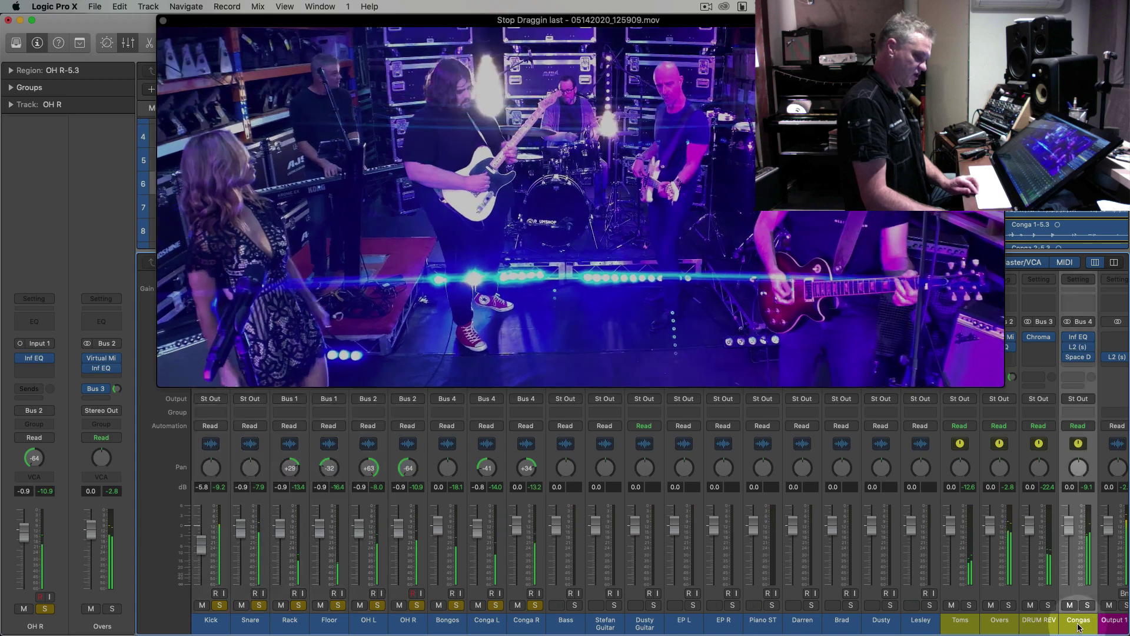
drag(1069, 527, 1069, 538)
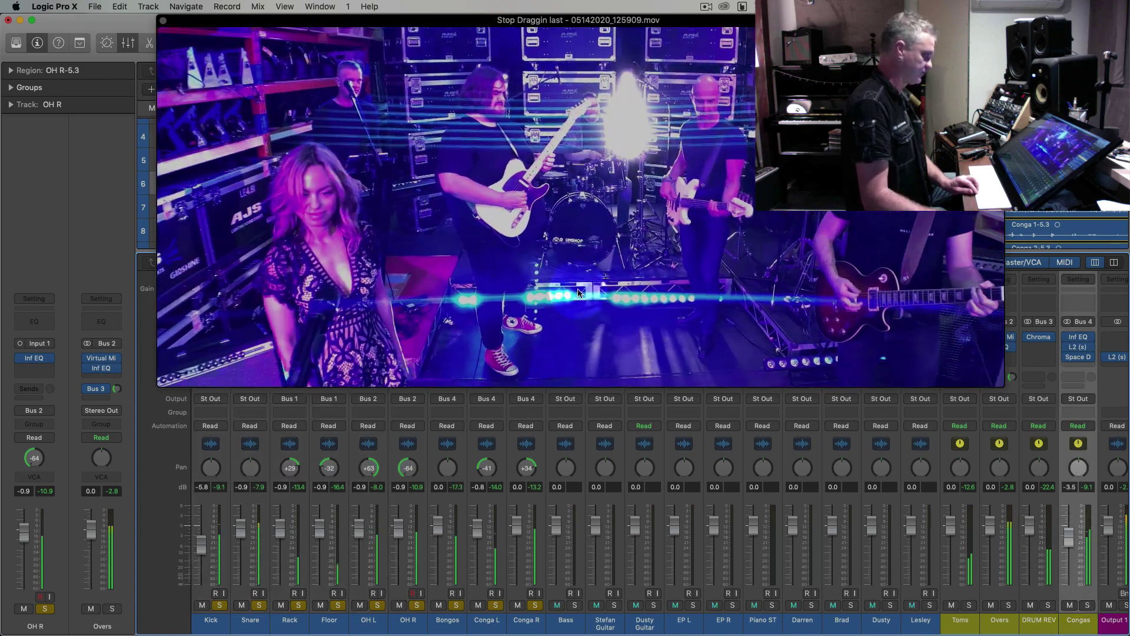
click(544, 191)
Solo the Bass track along with the drums and percussion, and move the playhead to bar 1314
scroll(545, 191, down, 4)
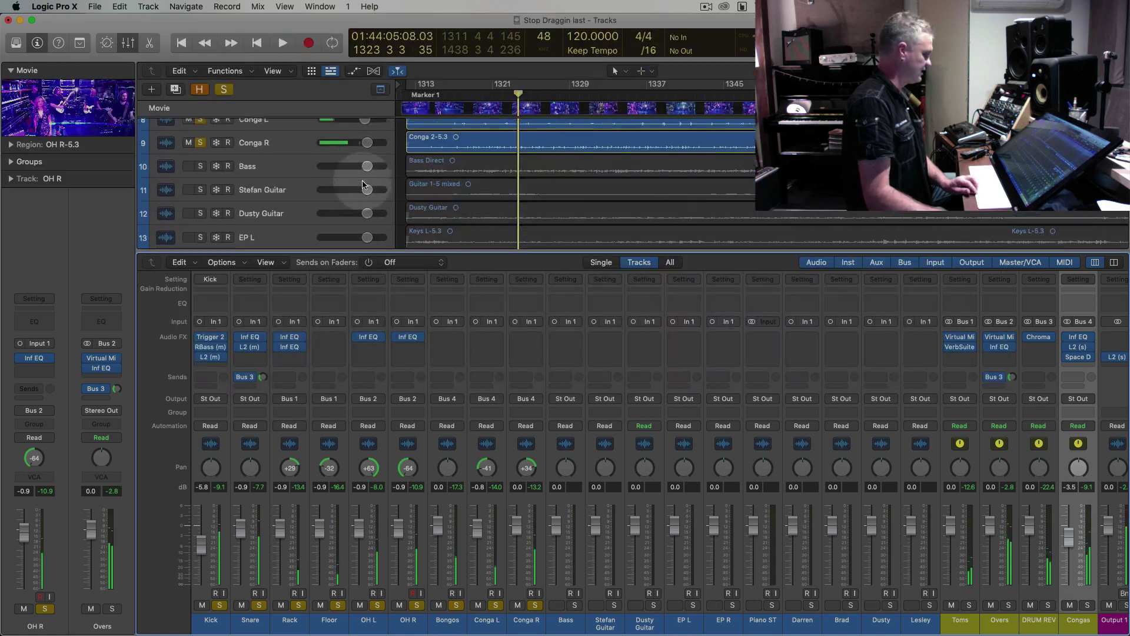
click(281, 180)
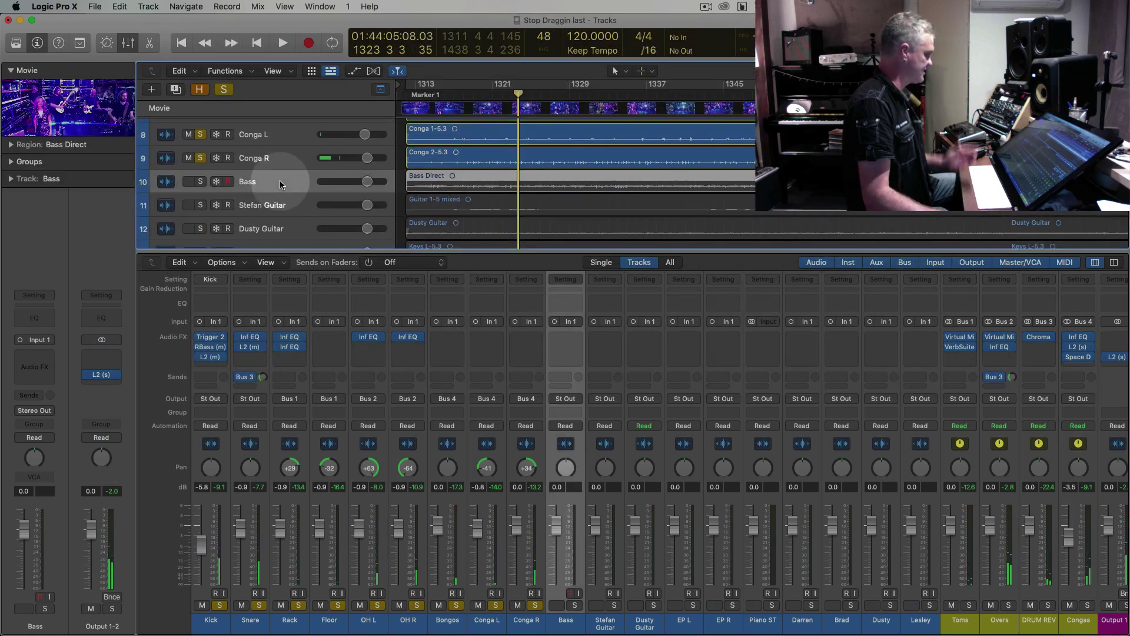
click(201, 181)
key(Return)
key(period)
key(period)
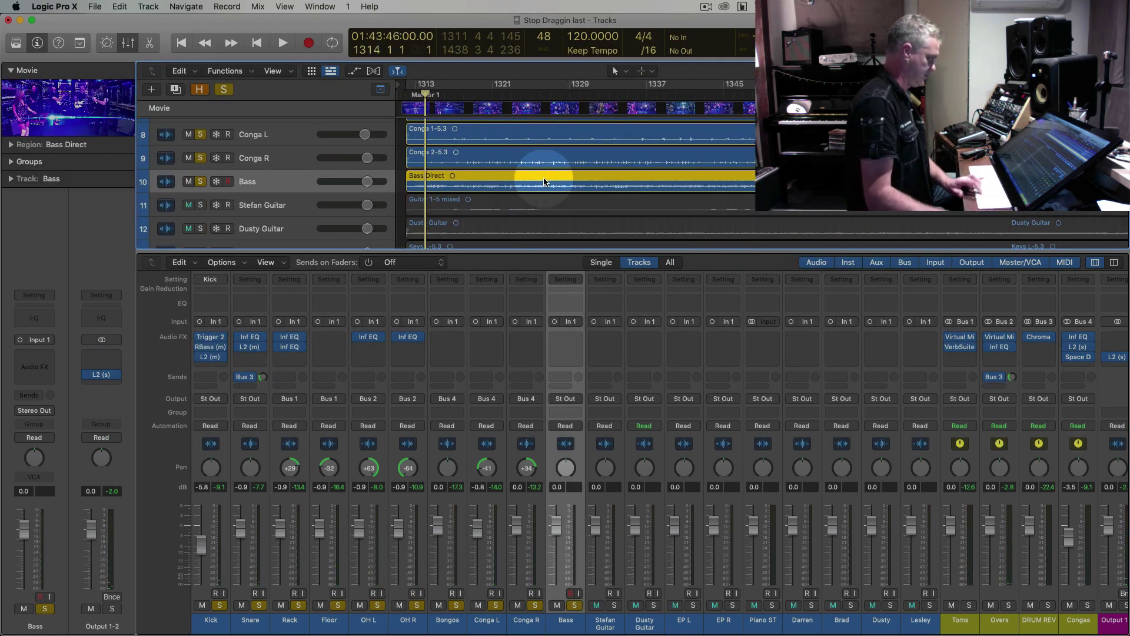
Enlarge the Bass track's waveform and play the bass together with the soloed drums and percussion
key(space)
key(super+Down)
key(super+Down)
key(super+Down)
key(super+Down)
key(space)
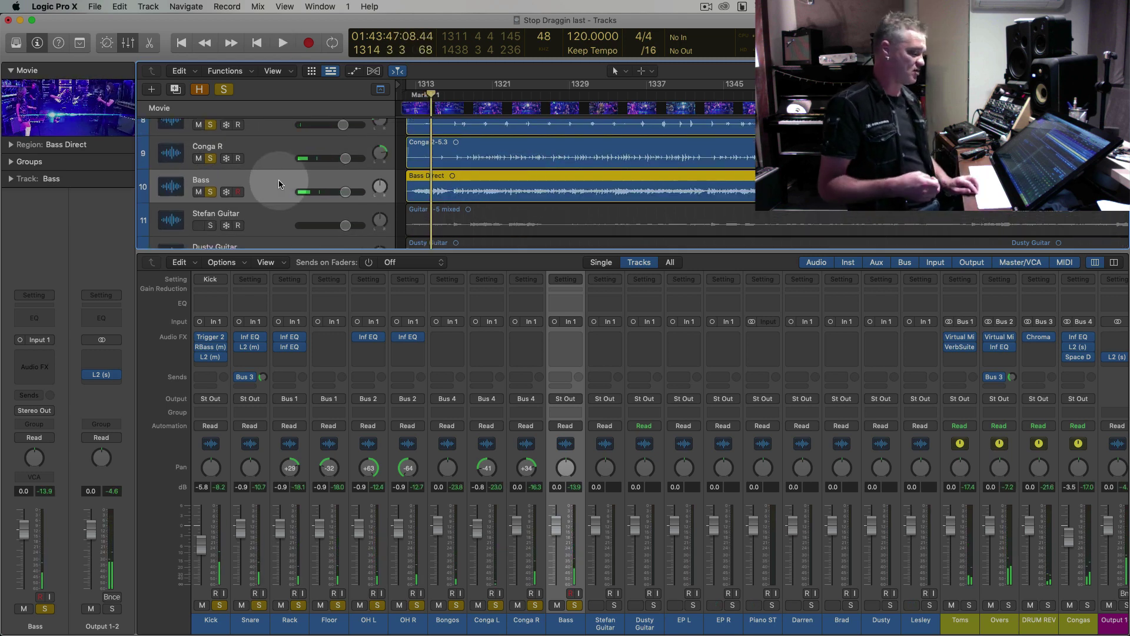
key(super+Down)
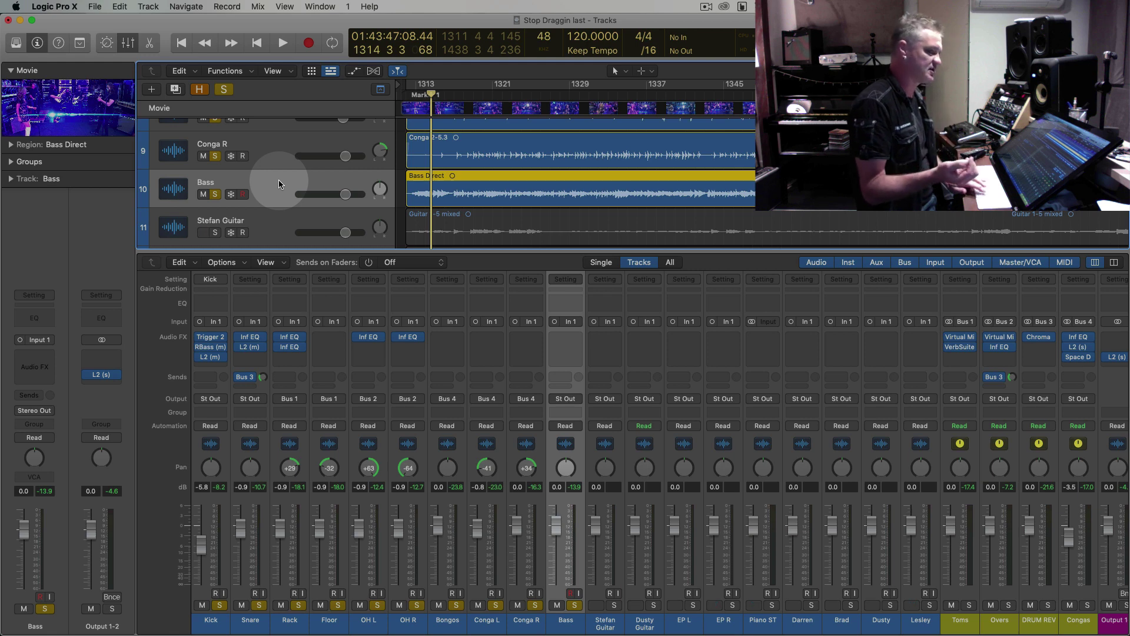
key(space)
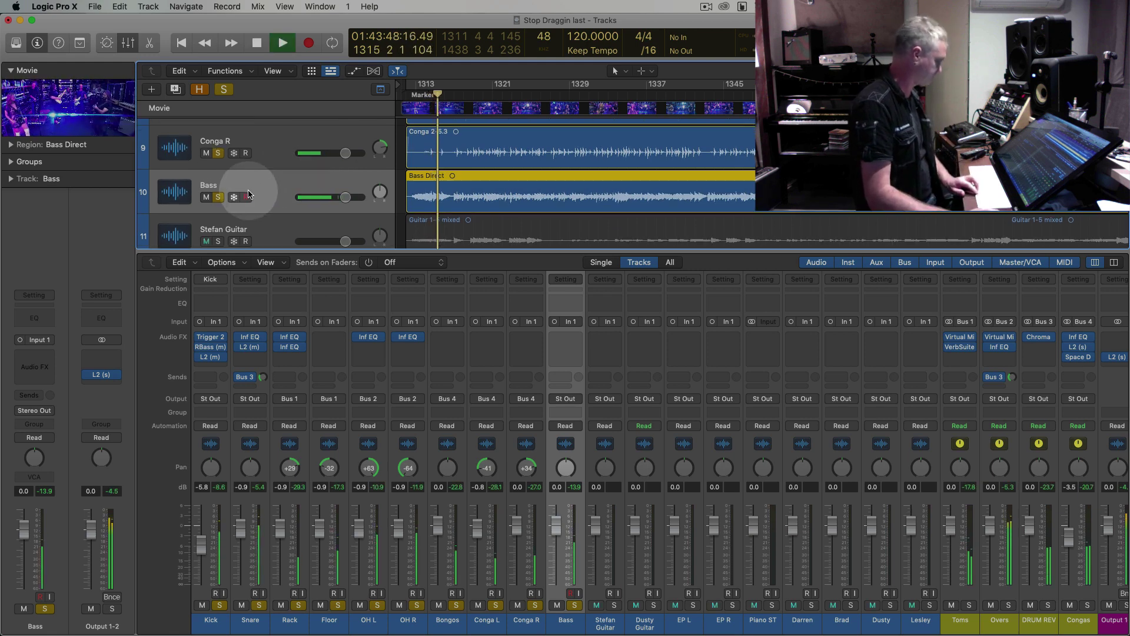
Isolate the Bass Direct region in solo and listen to it alone from bar 1314
key(ctrl+alt+s)
key(comma)
key(comma)
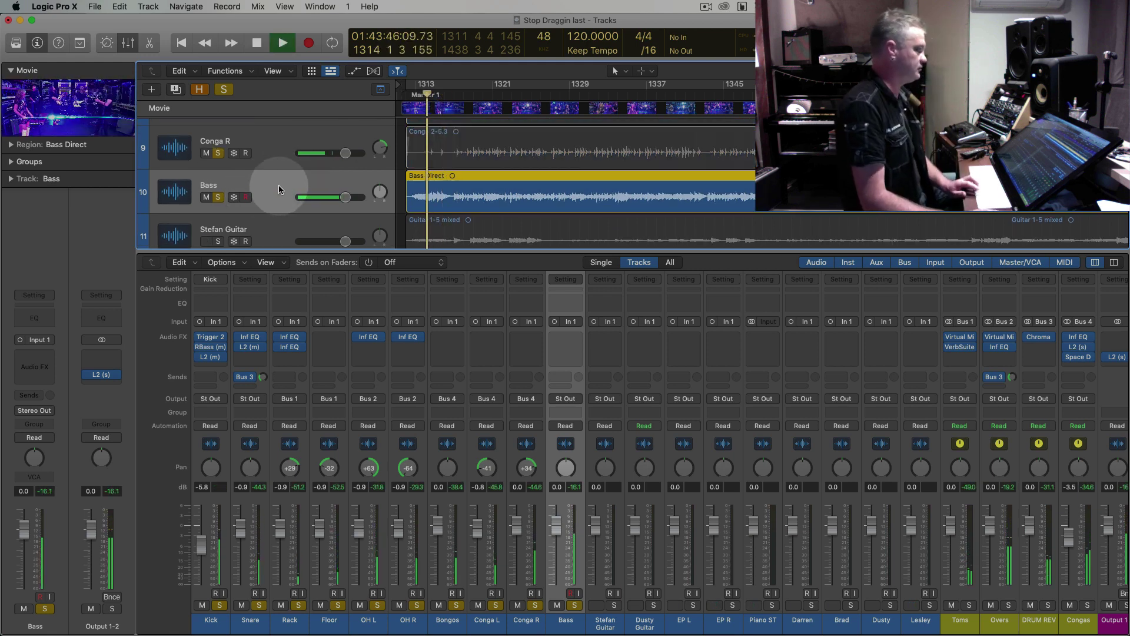
key(super+Down)
key(super+Down)
key(super+Down)
key(super+Down)
key(super+Right)
key(super+Right)
key(super+Right)
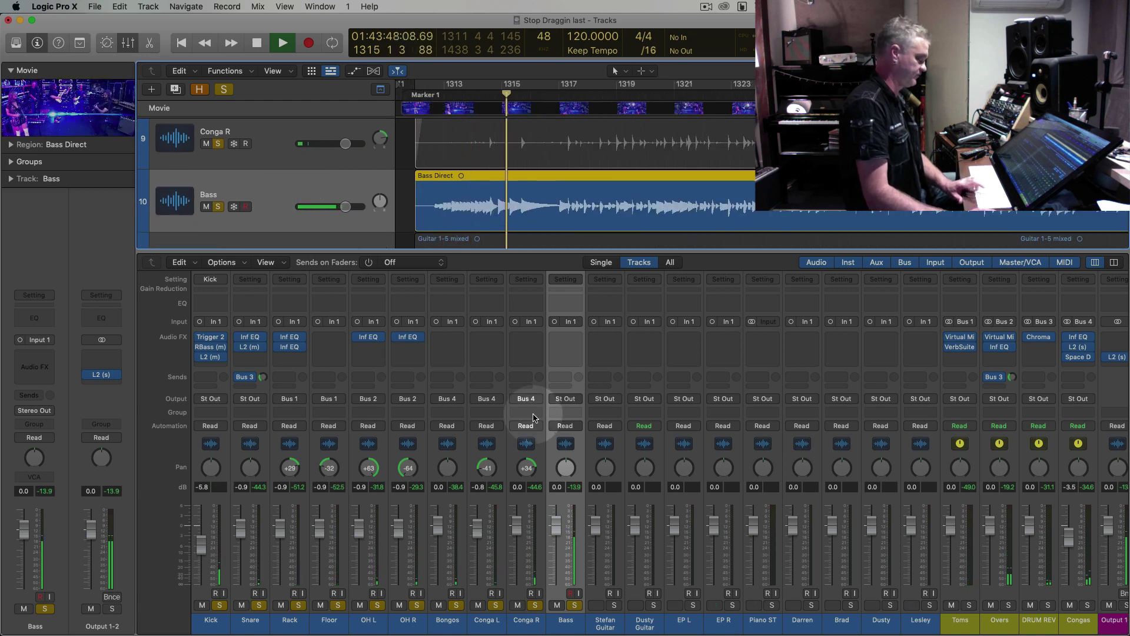
key(super+Right)
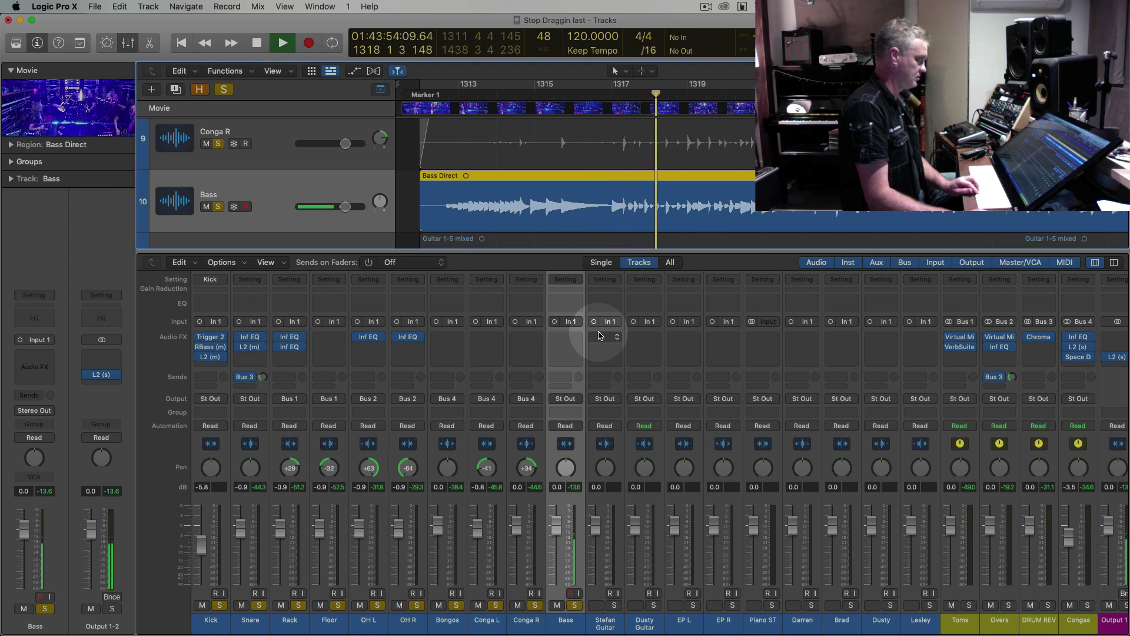
key(super+Left)
key(super+Left)
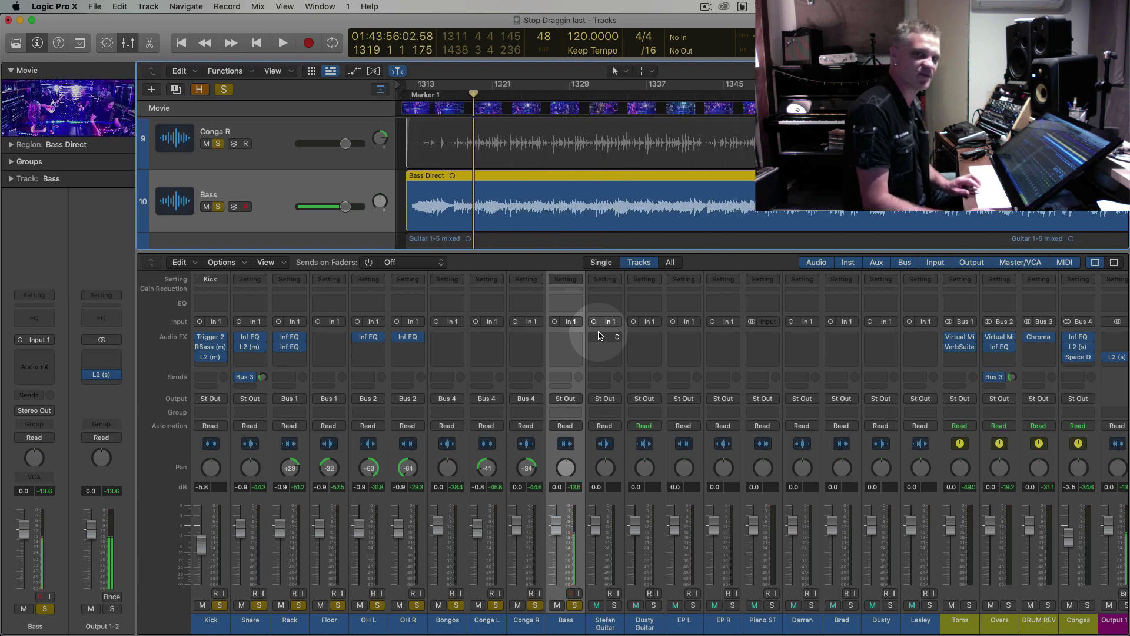
key(space)
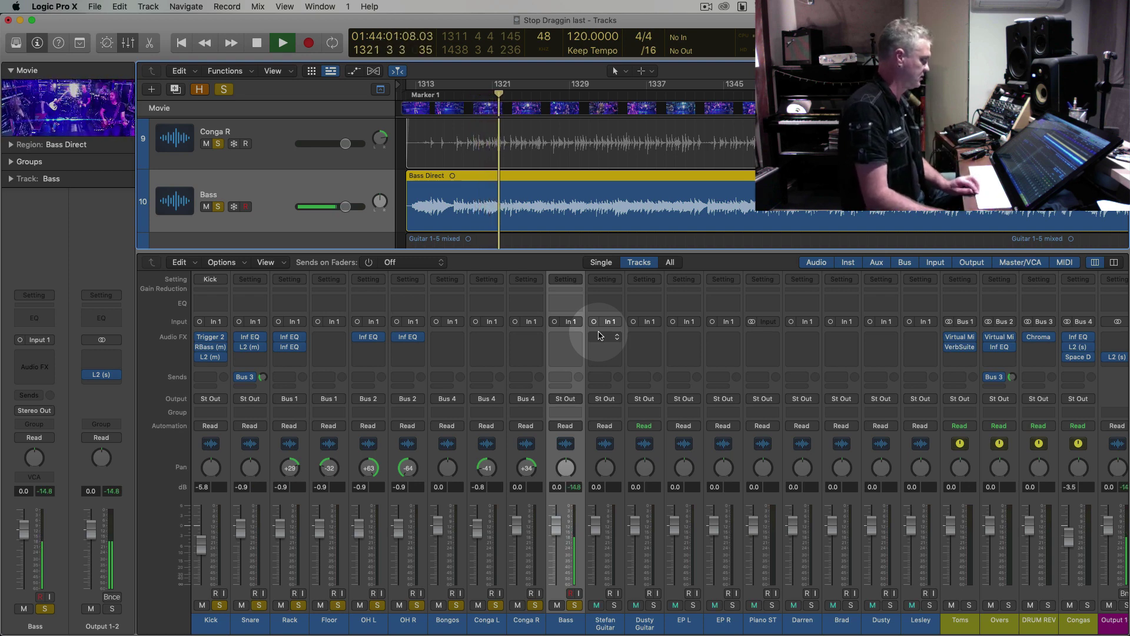
Replay the isolated bass from two bars earlier and examine the notes in its enlarged waveform
key(space)
key(comma)
key(comma)
key(space)
key(super+Right)
key(super+Right)
key(super+Right)
key(super+Right)
key(super+Right)
key(super+Down)
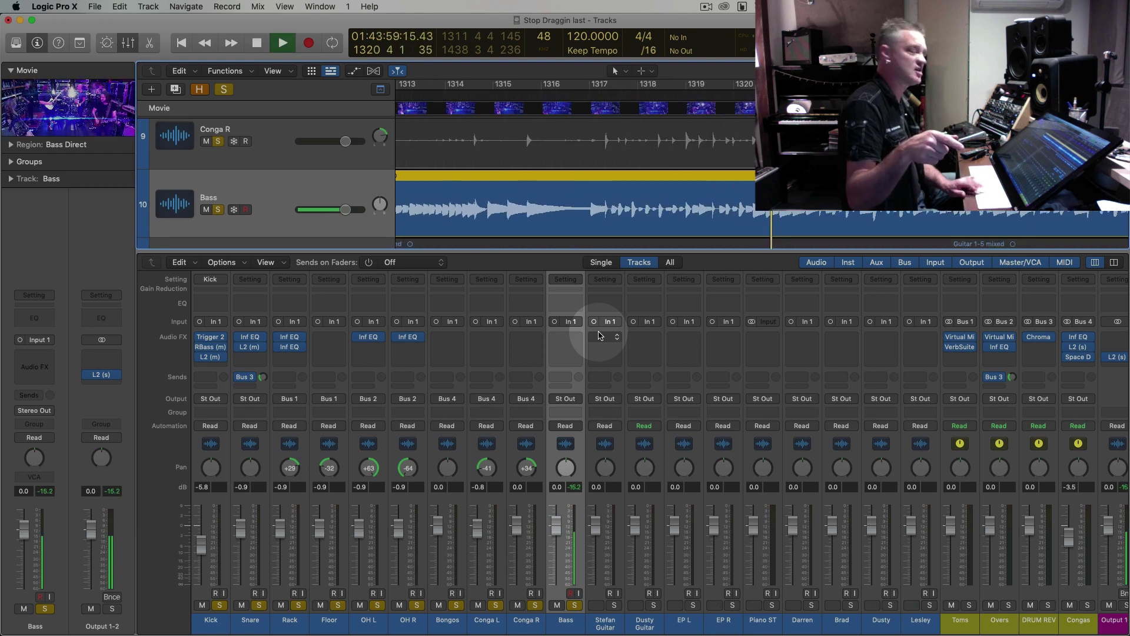
key(super+Down)
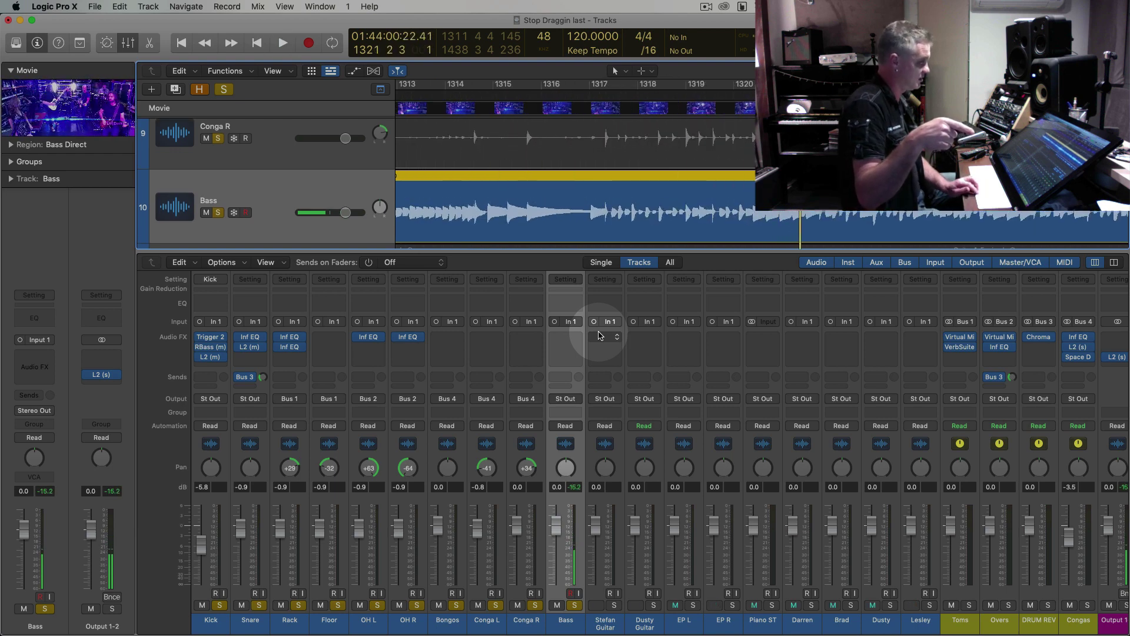
Insert an Inf EQ on the Bass channel and play the bass to examine its frequency spectrum
click(565, 337)
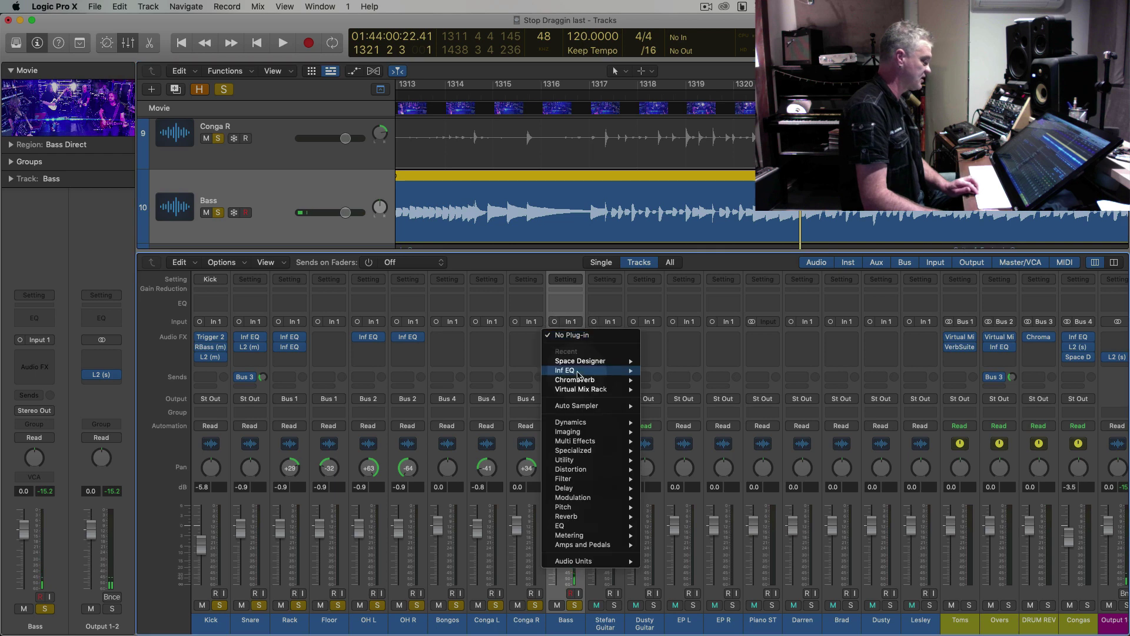
mouse_move(612, 370)
click(661, 370)
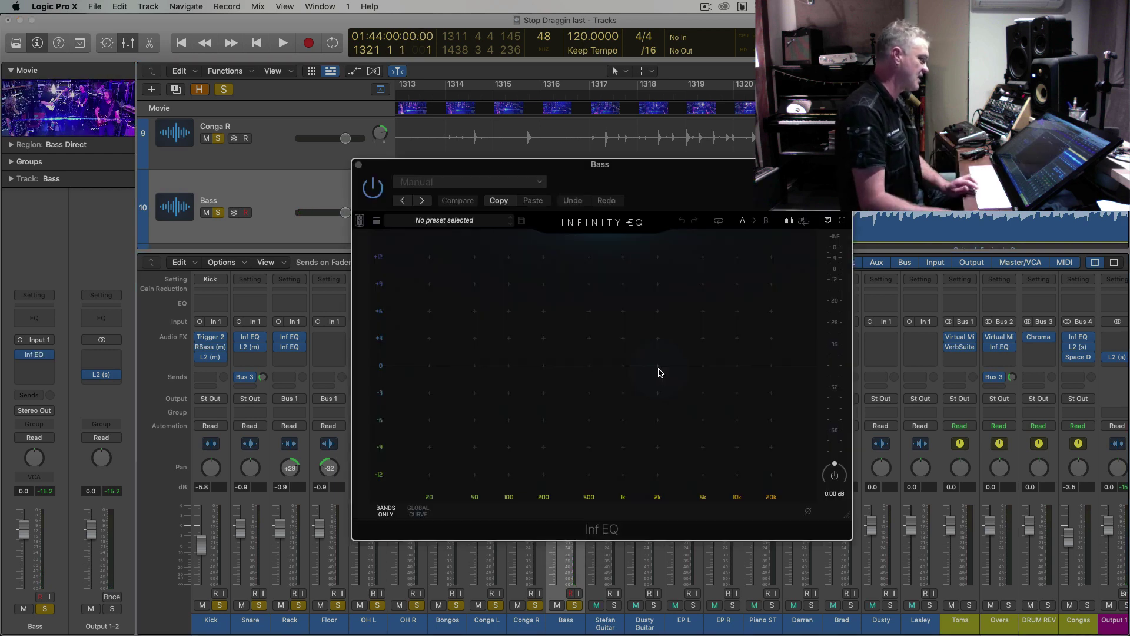
key(space)
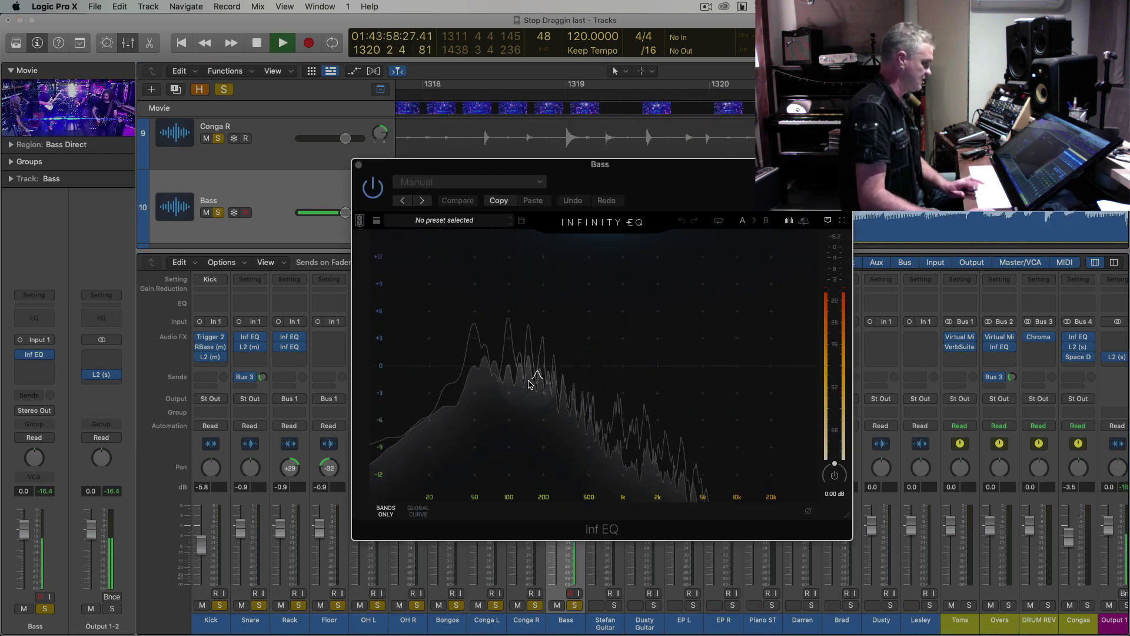
key(space)
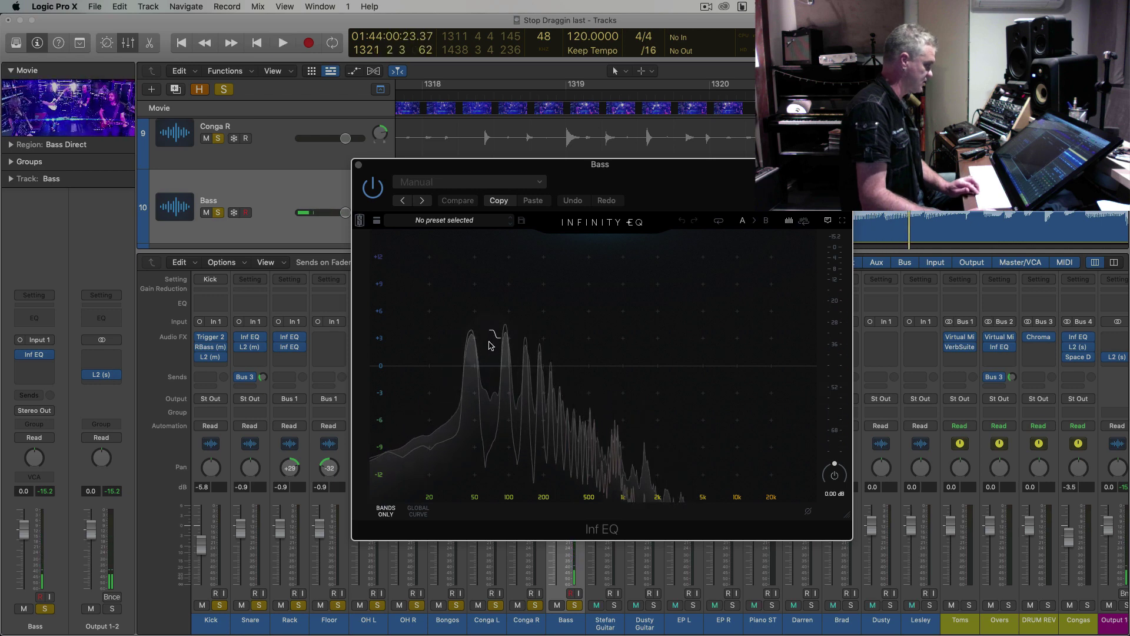
Add a narrow bell band to the Bass EQ, boost it to locate the resonance, and cut it -3.44 dB at 93.3 Hz
drag(522, 337, 494, 348)
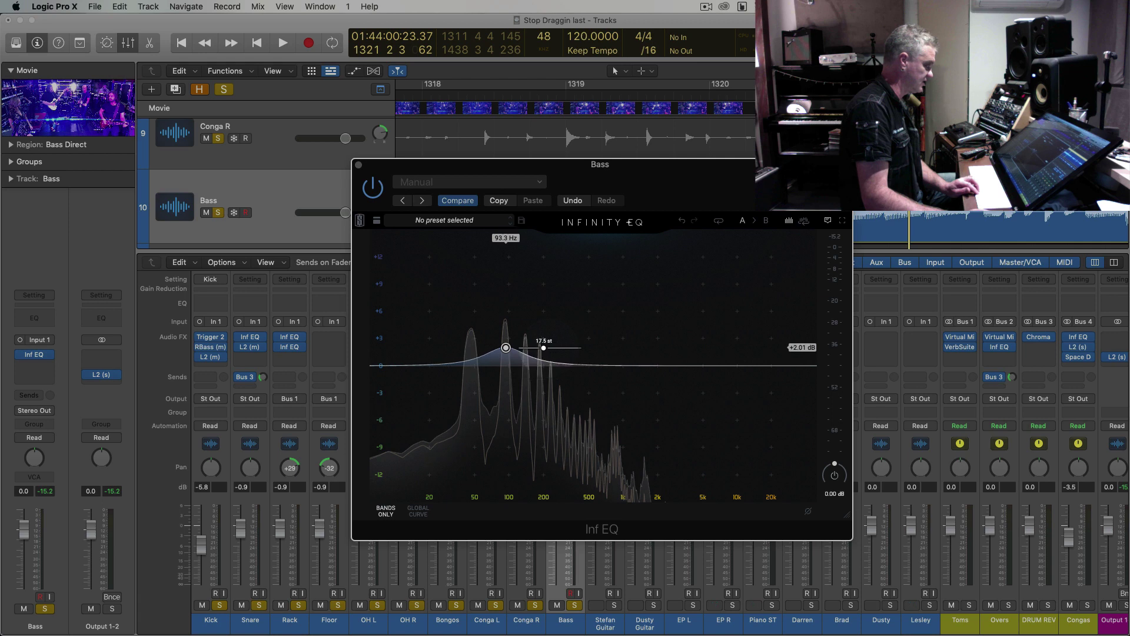
key(space)
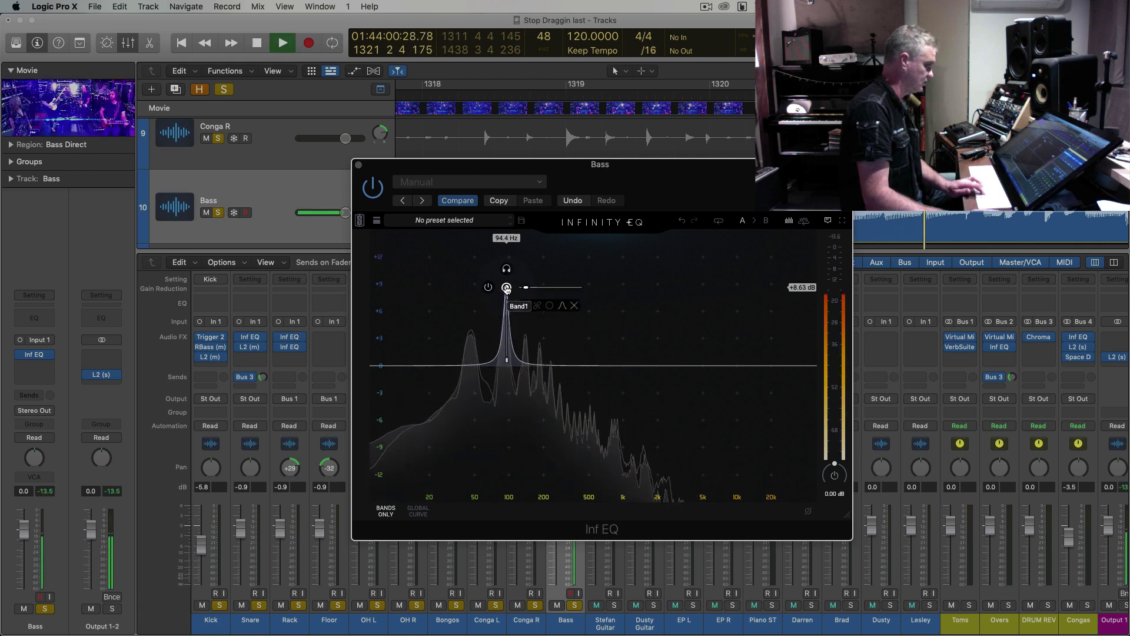
drag(506, 287, 505, 259)
drag(504, 312, 505, 314)
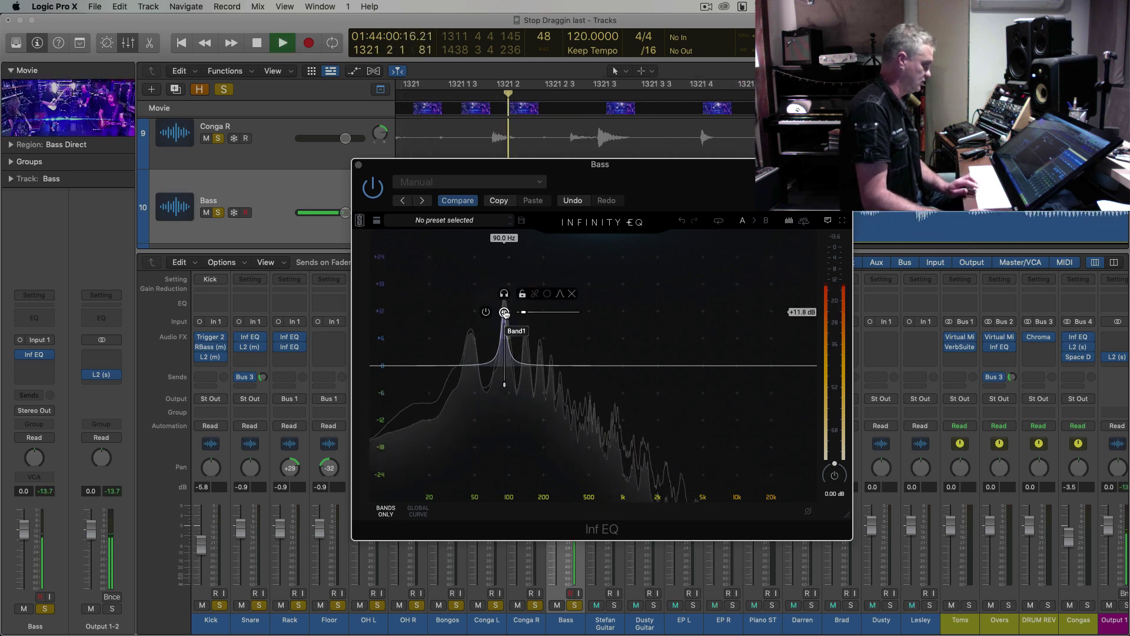
drag(504, 312, 508, 401)
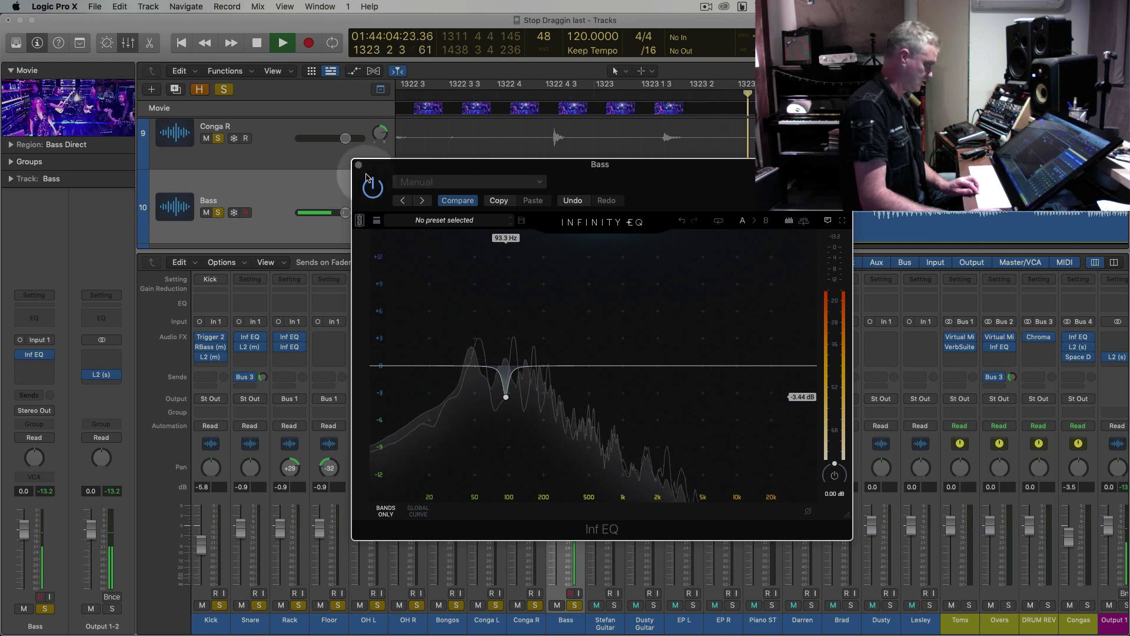
Close the Bass EQ and listen to the equalized Bass Direct region on from bar 1324
click(358, 165)
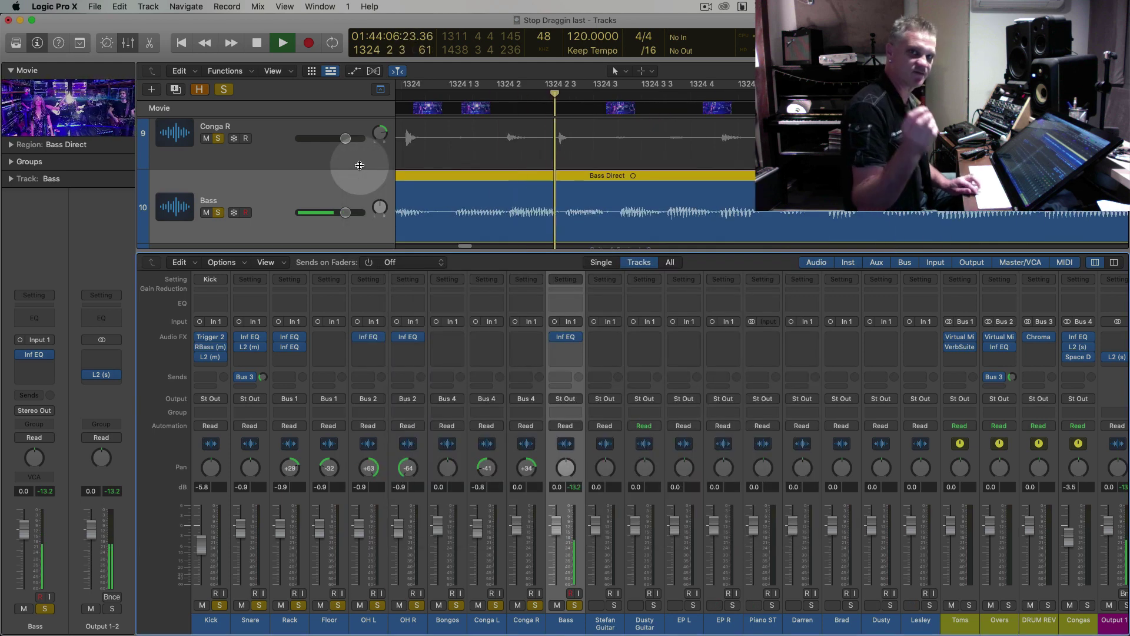
key(space)
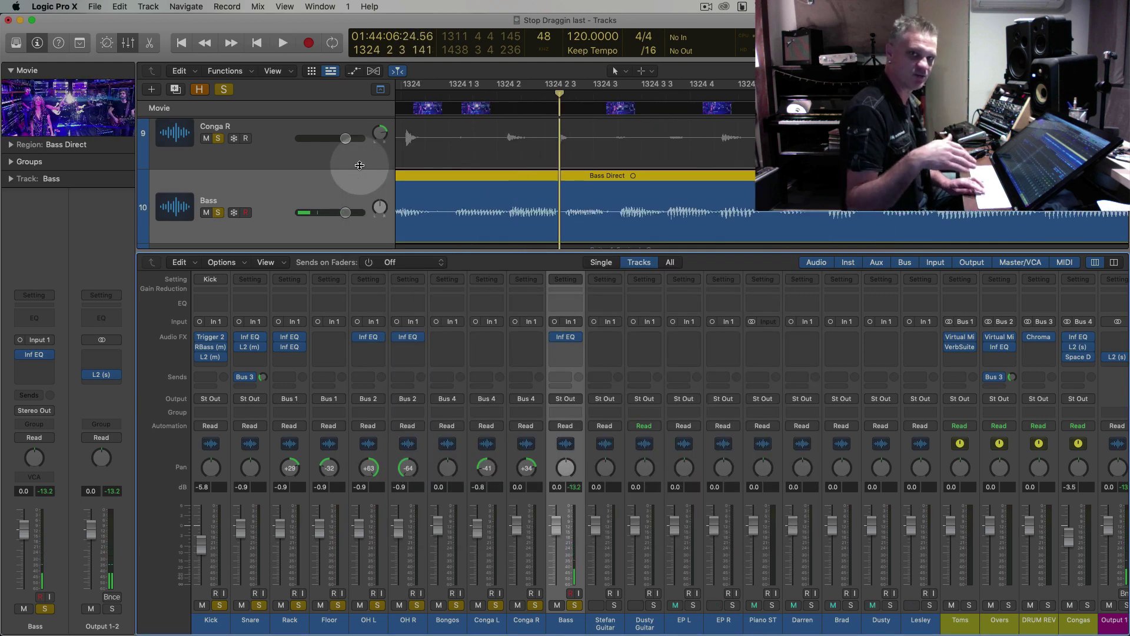
key(space)
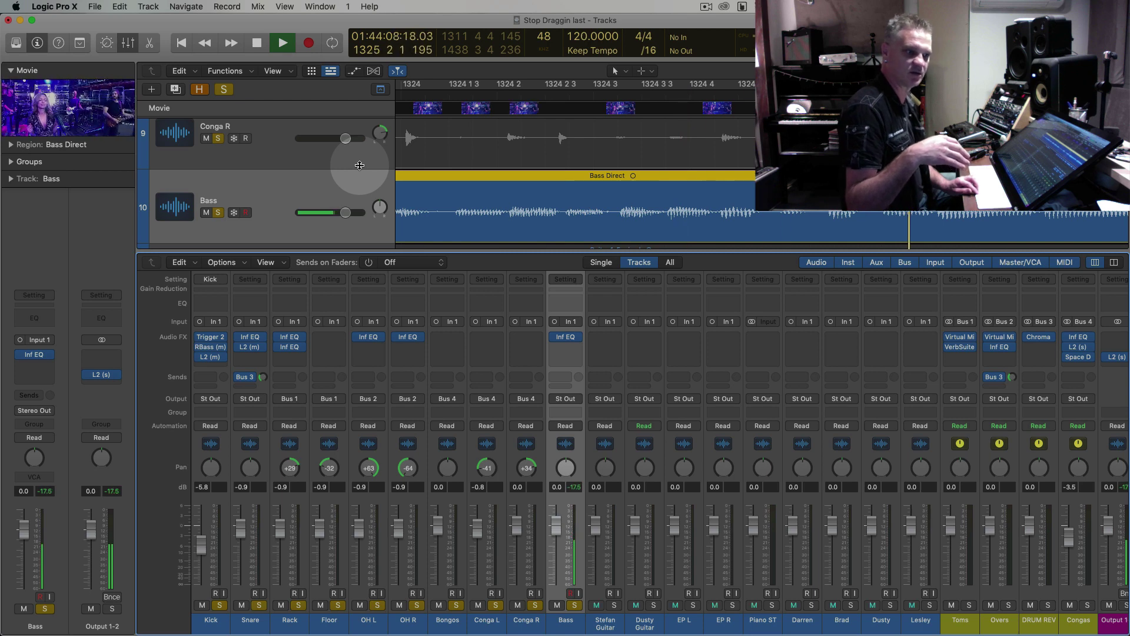
key(super+Left)
key(super+Left)
key(super+Left)
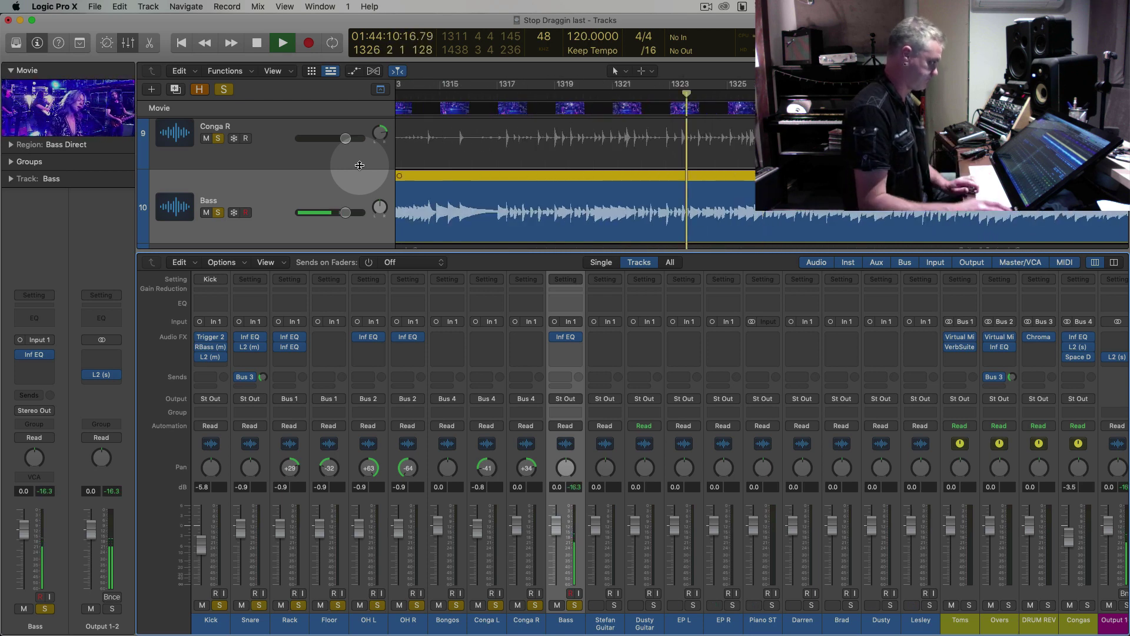
key(super+Left)
key(super+Left)
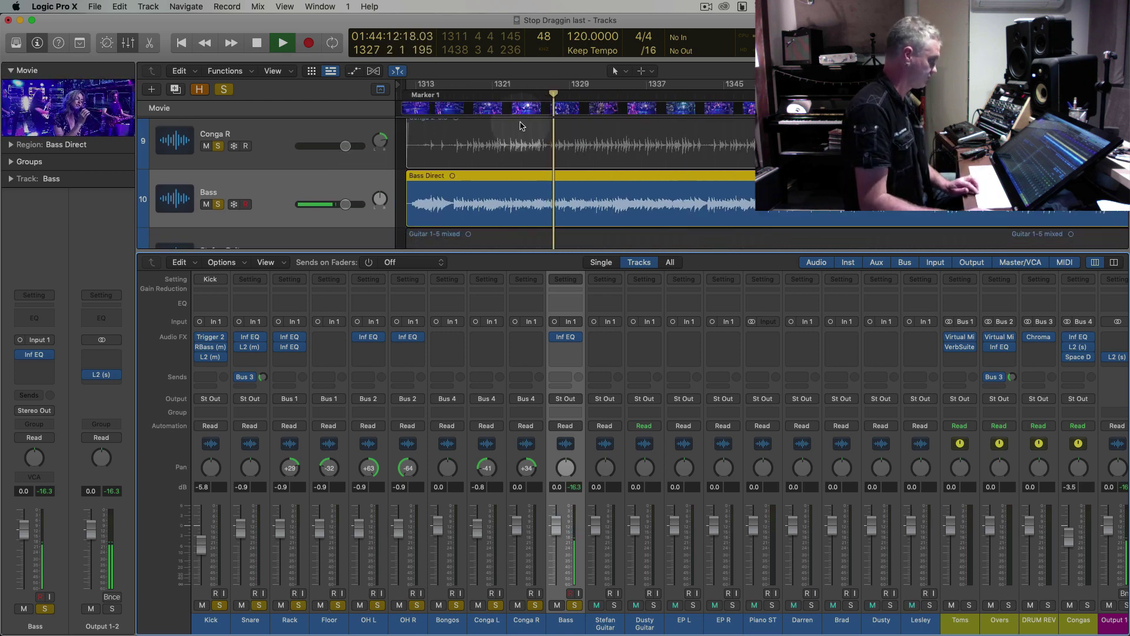
key(space)
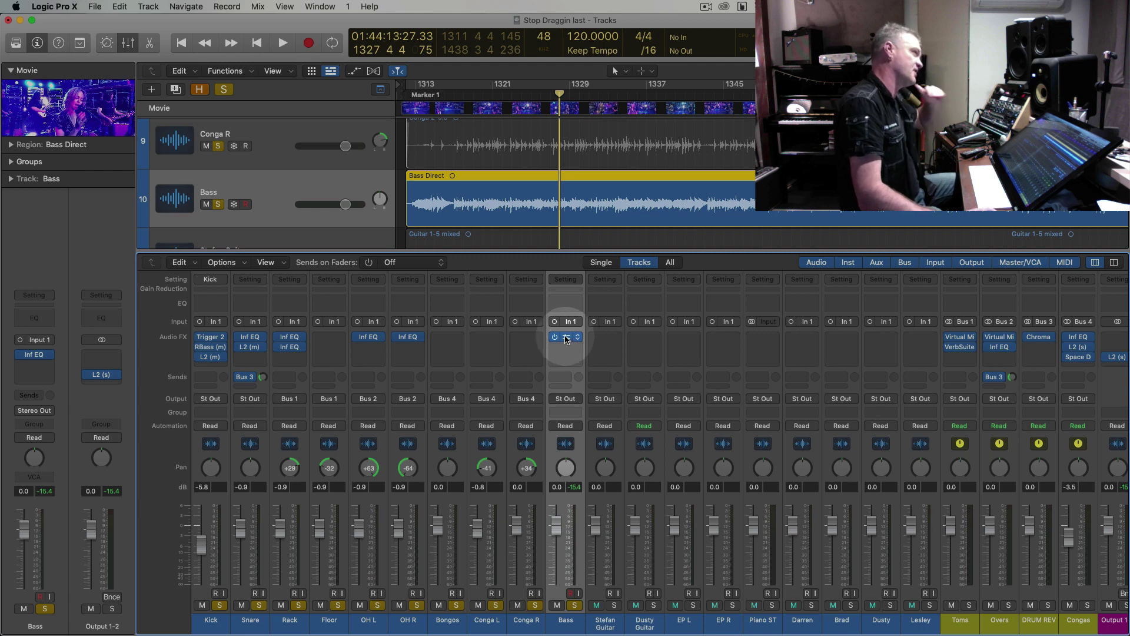
Review the Bass channel's EQ curve and the processing options available for the Bass Direct region
click(566, 339)
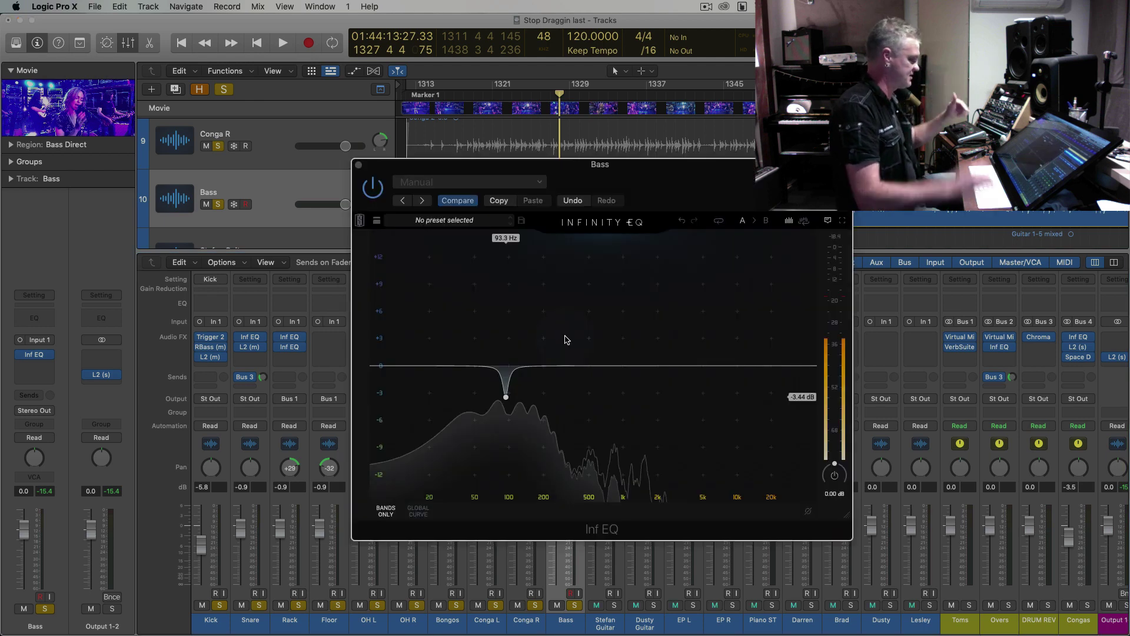
click(359, 165)
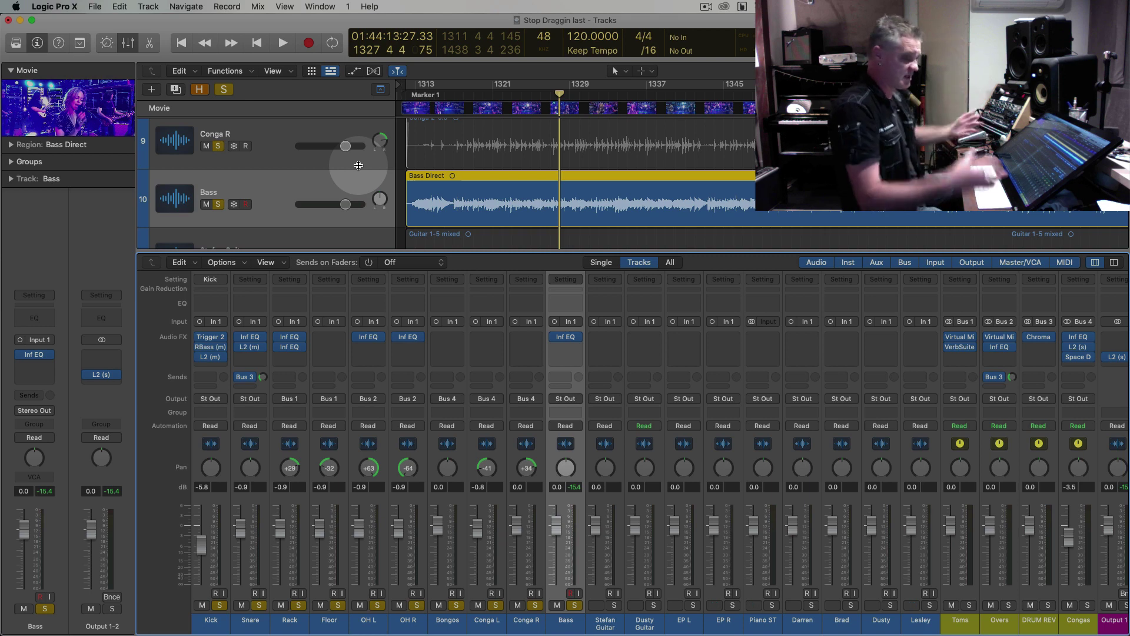
key(super+Left)
key(super+Left)
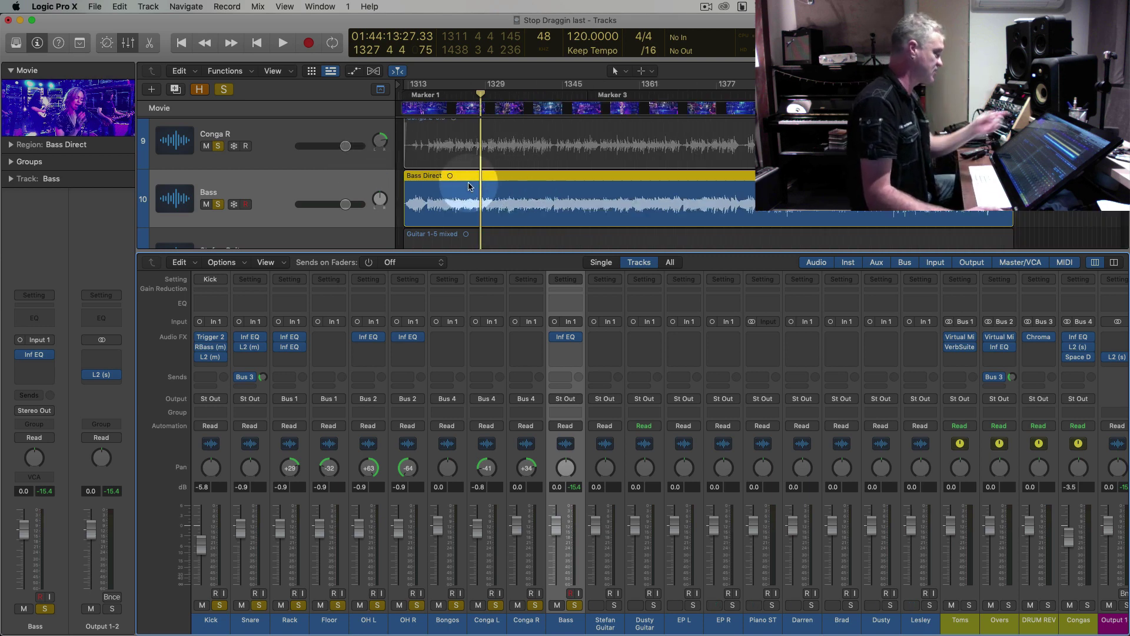
right_click(467, 183)
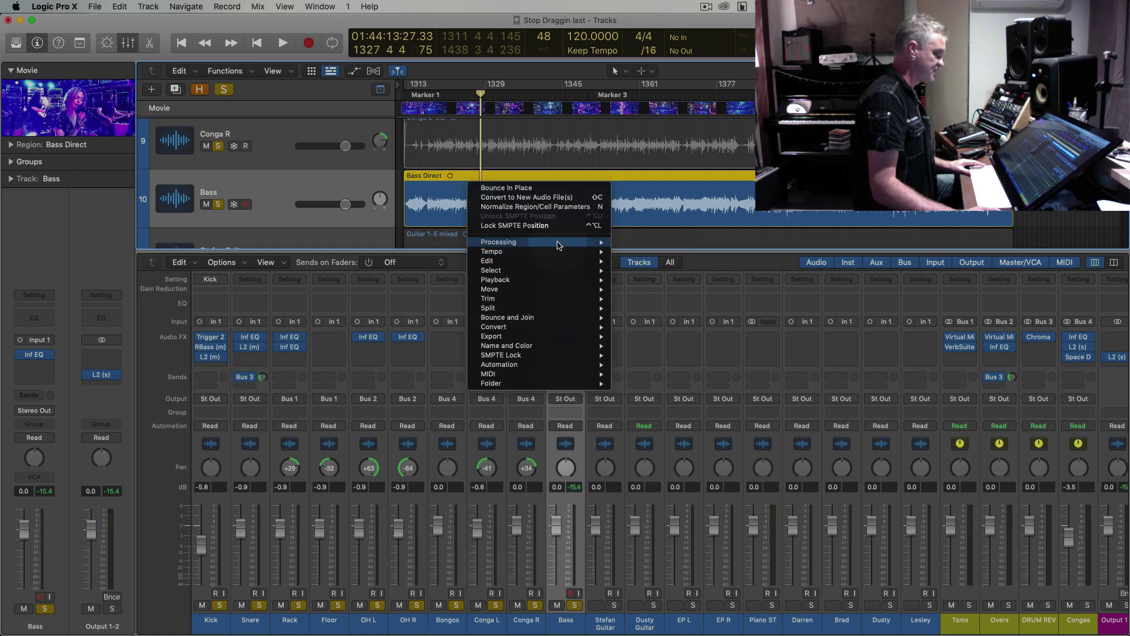
mouse_move(556, 245)
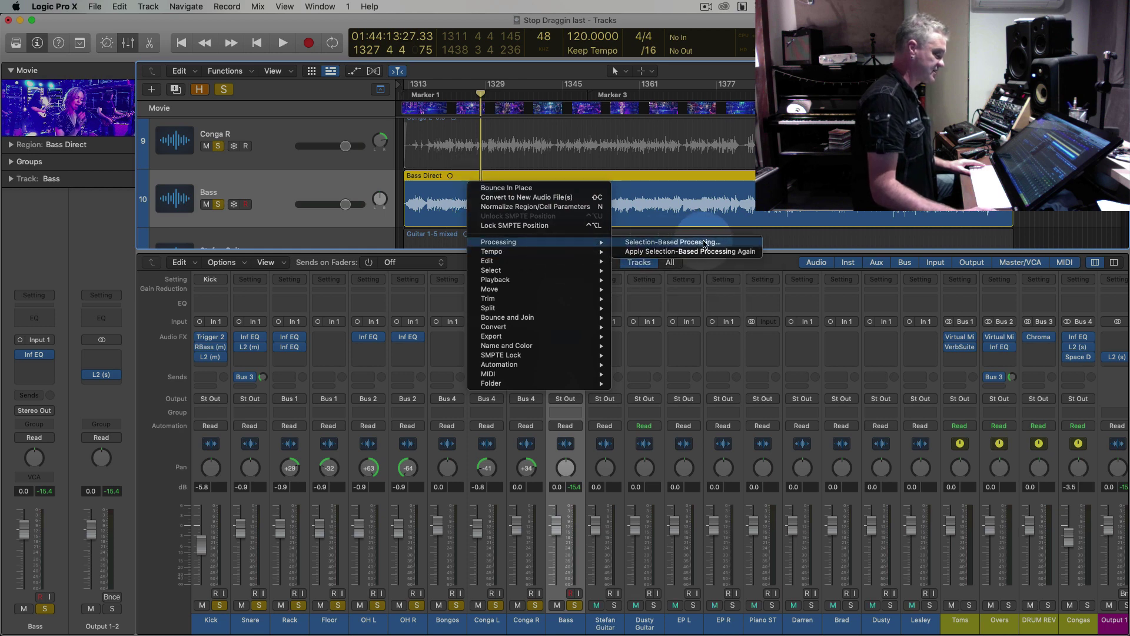
click(829, 241)
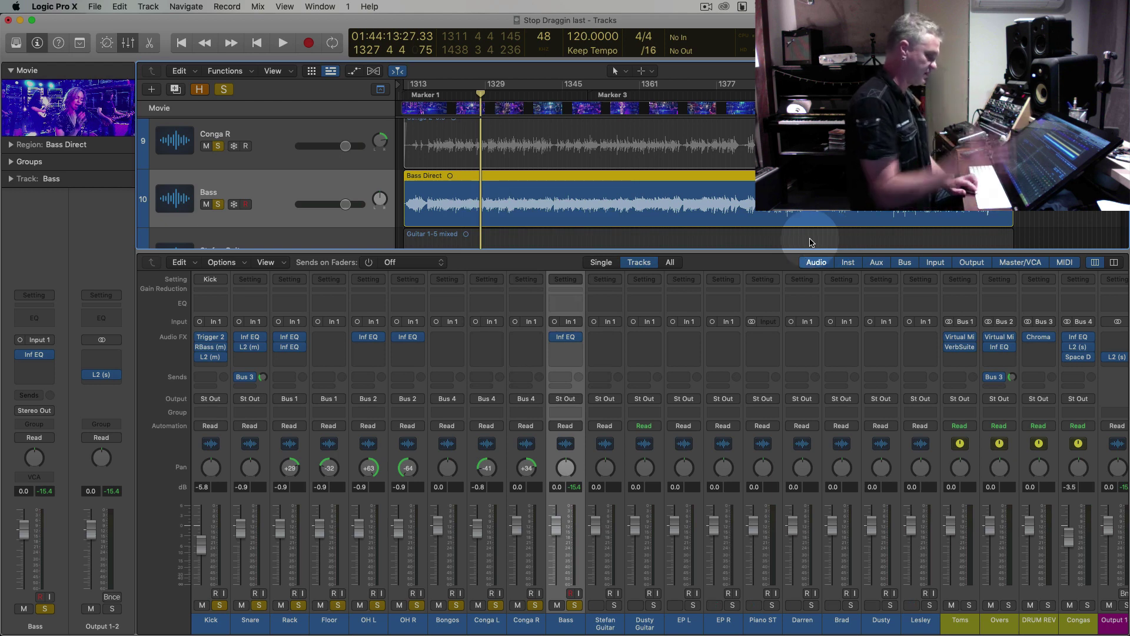
Shrink the track heights and play the bass together with the drums and percussion from bar 1327
scroll(479, 215, down, 1)
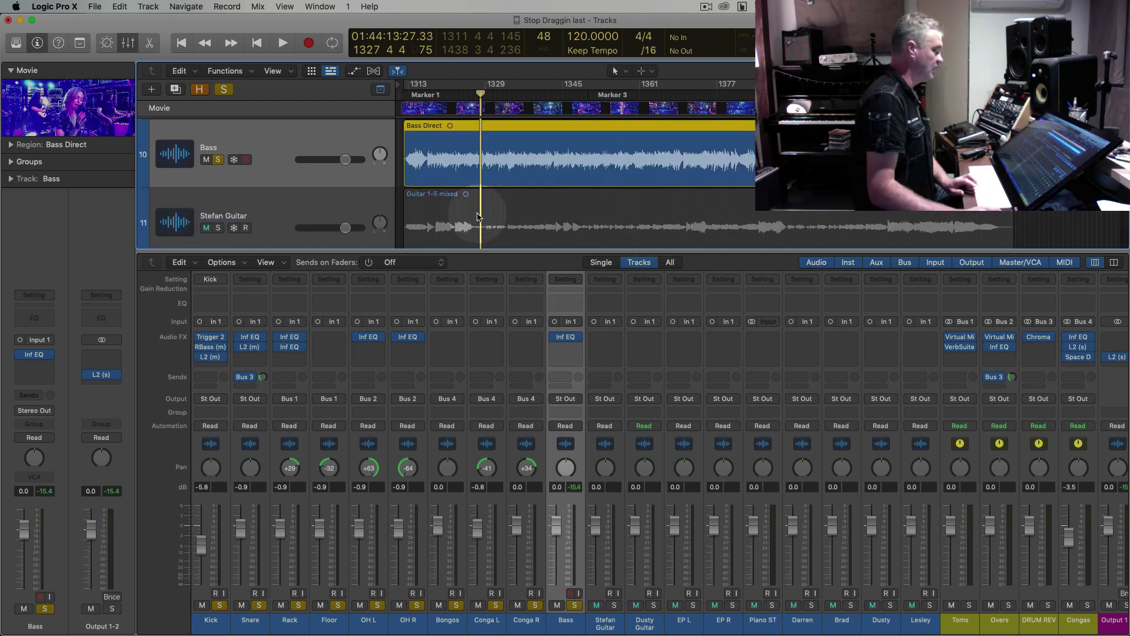
key(super+Up)
key(super+Up)
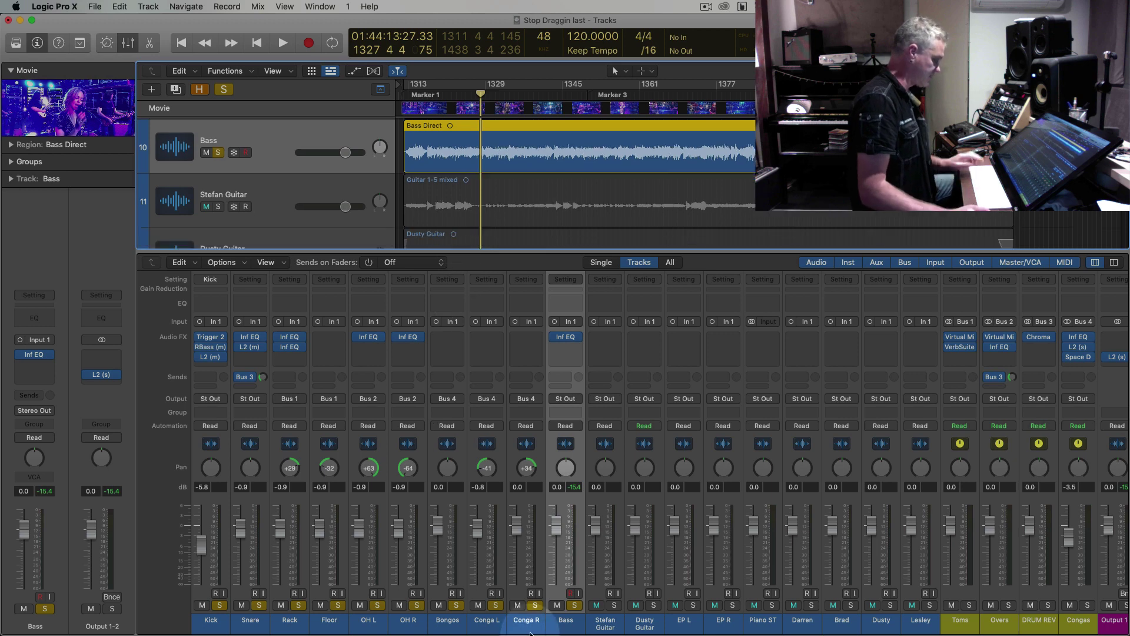
key(space)
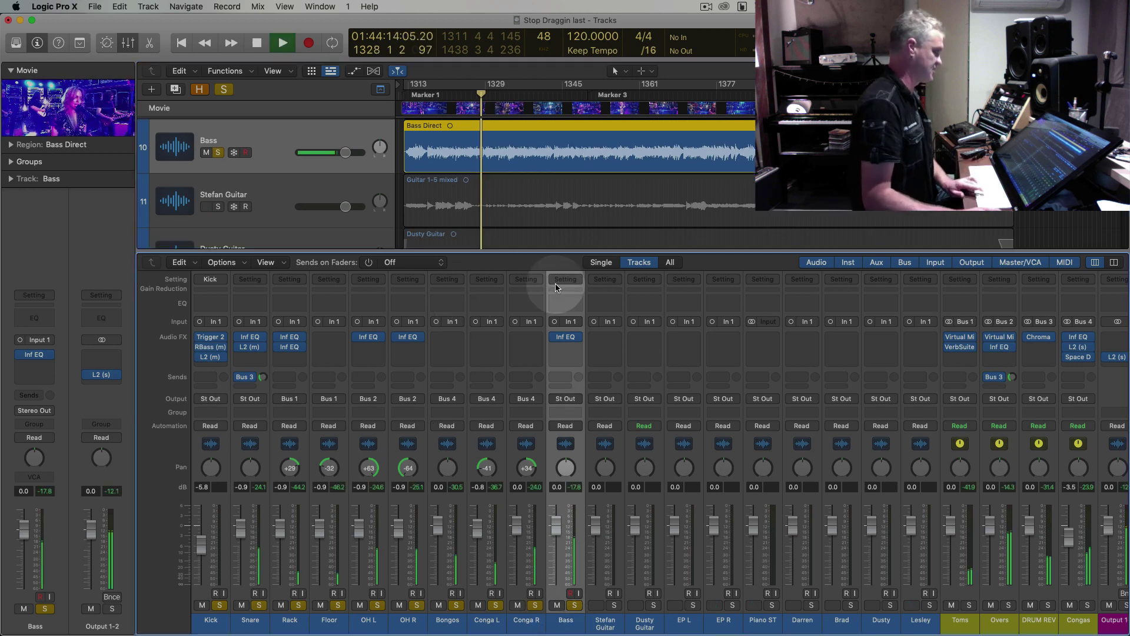
key(super+Up)
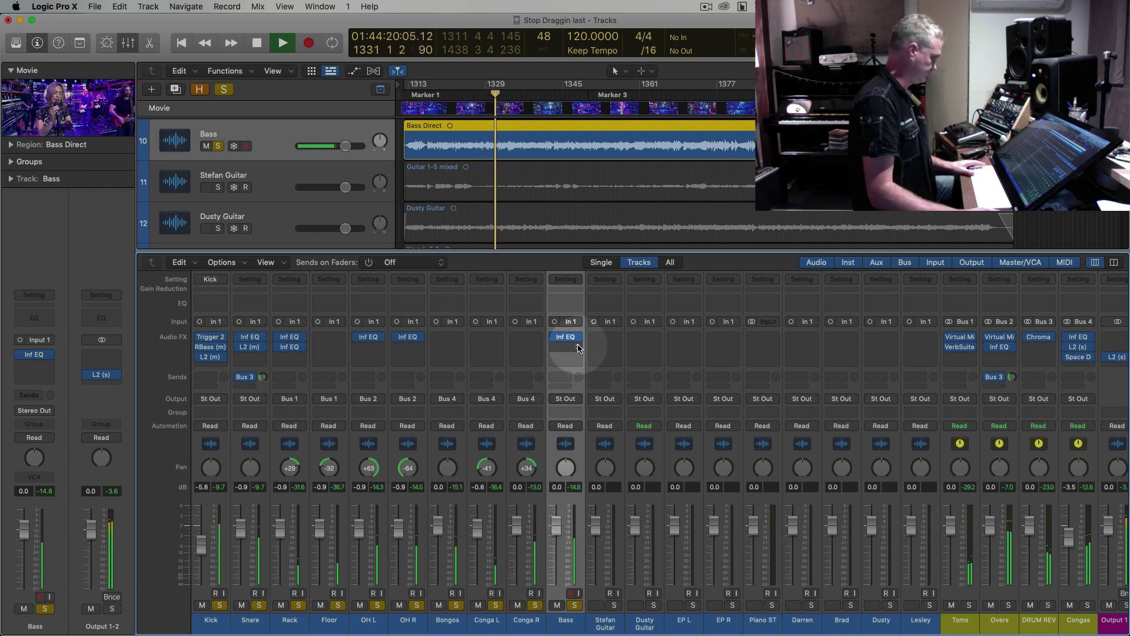
key(space)
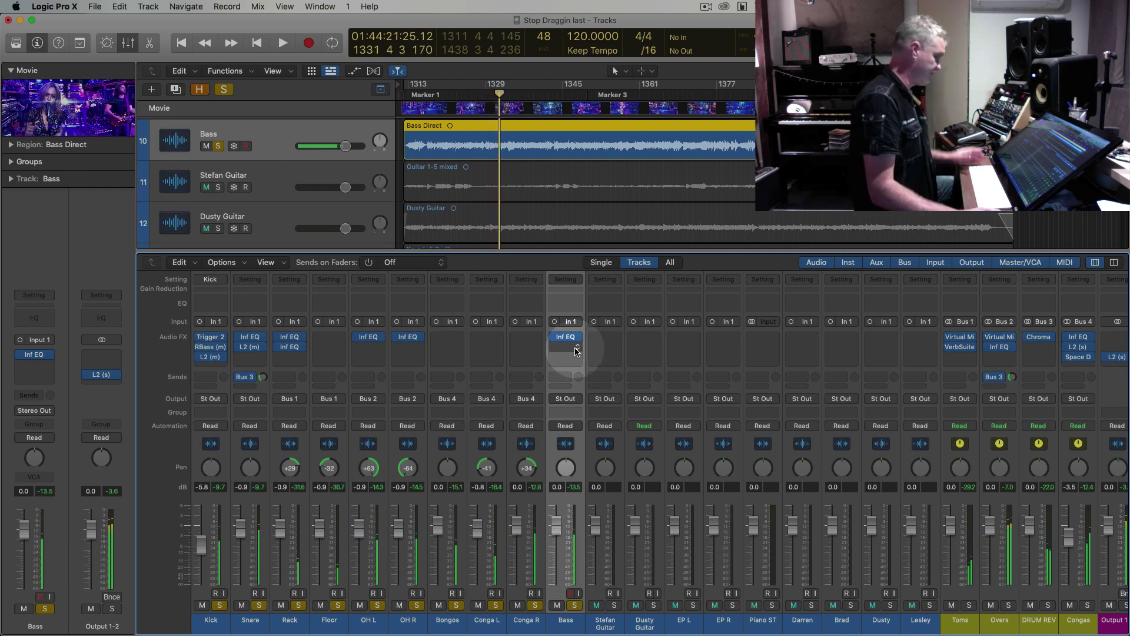
Insert a mono Compressor on the Bass channel after the Inf EQ
click(576, 349)
mouse_move(607, 432)
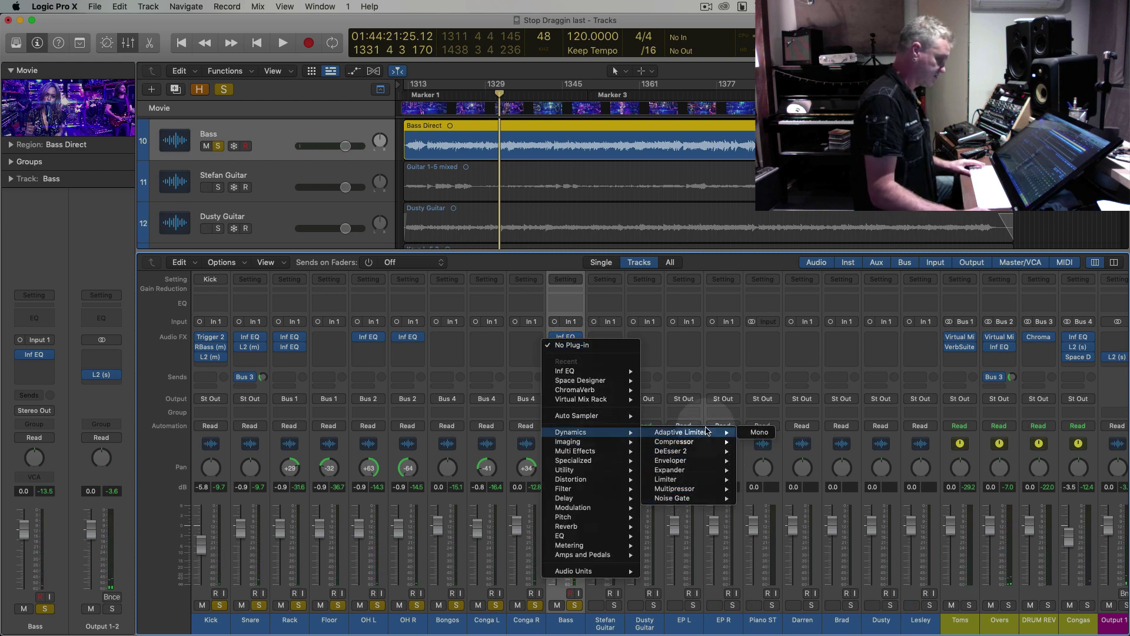
mouse_move(701, 448)
click(759, 441)
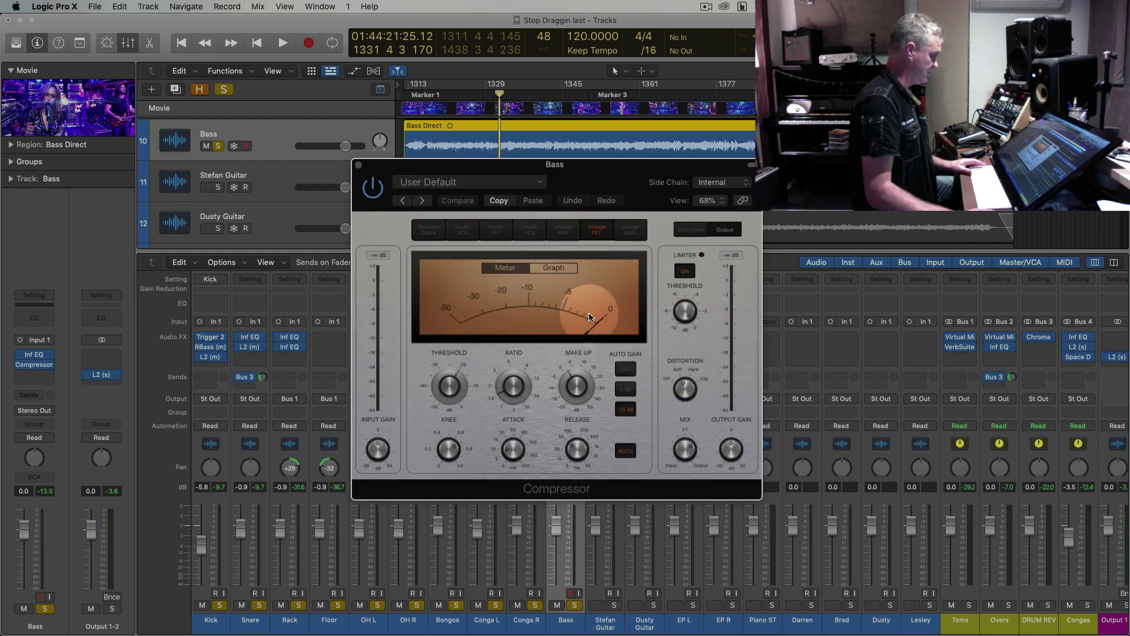
click(358, 165)
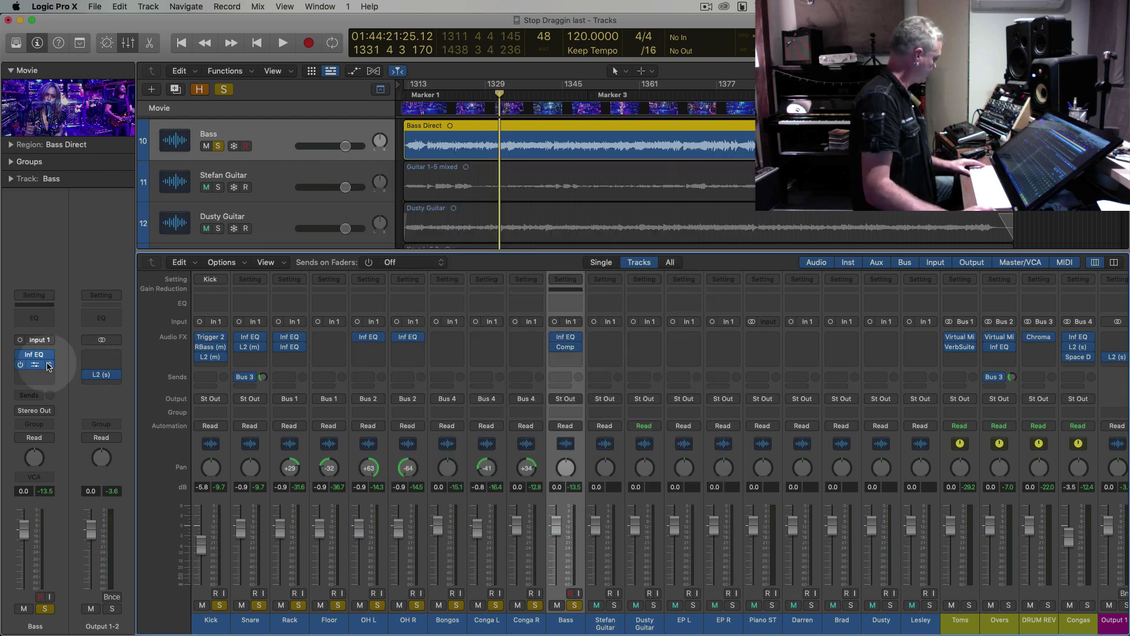
Replace the Bass channel's Compressor with the Waves RCompressor (m), and set its attack to 44.0 and ratio to 2.19
click(51, 365)
mouse_move(100, 606)
mouse_move(177, 625)
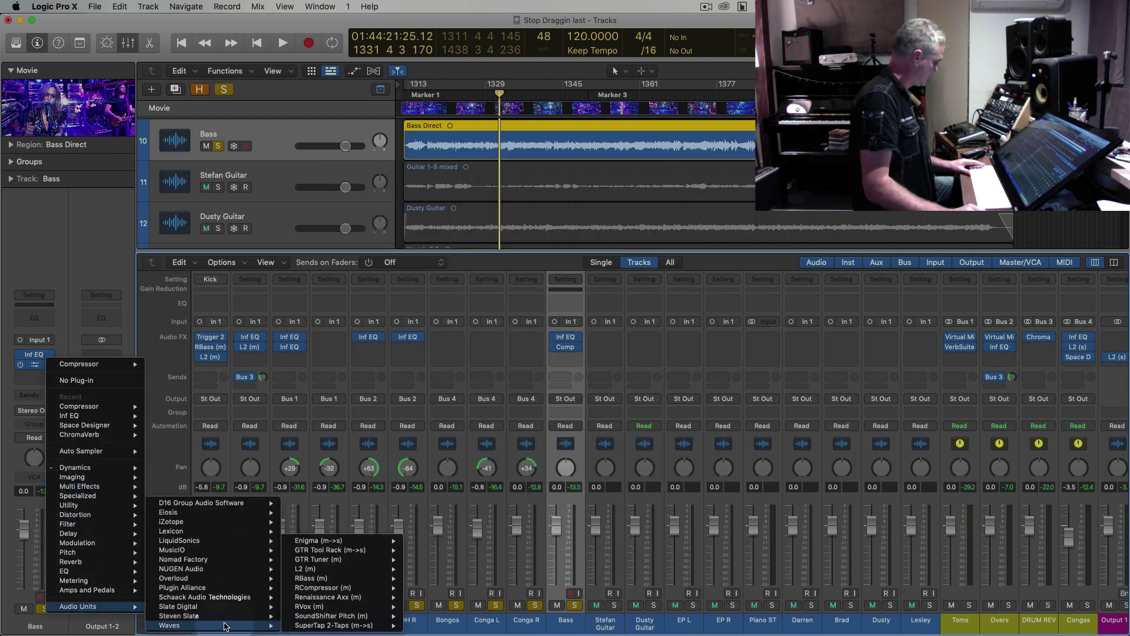
mouse_move(329, 587)
click(425, 587)
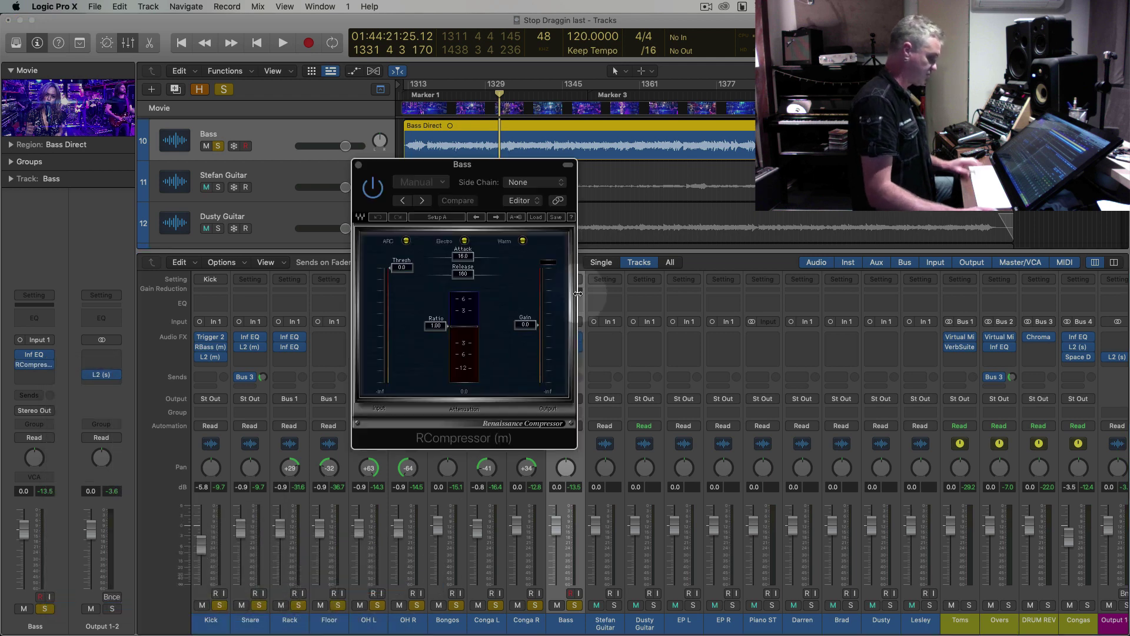
drag(261, 67, 243, 58)
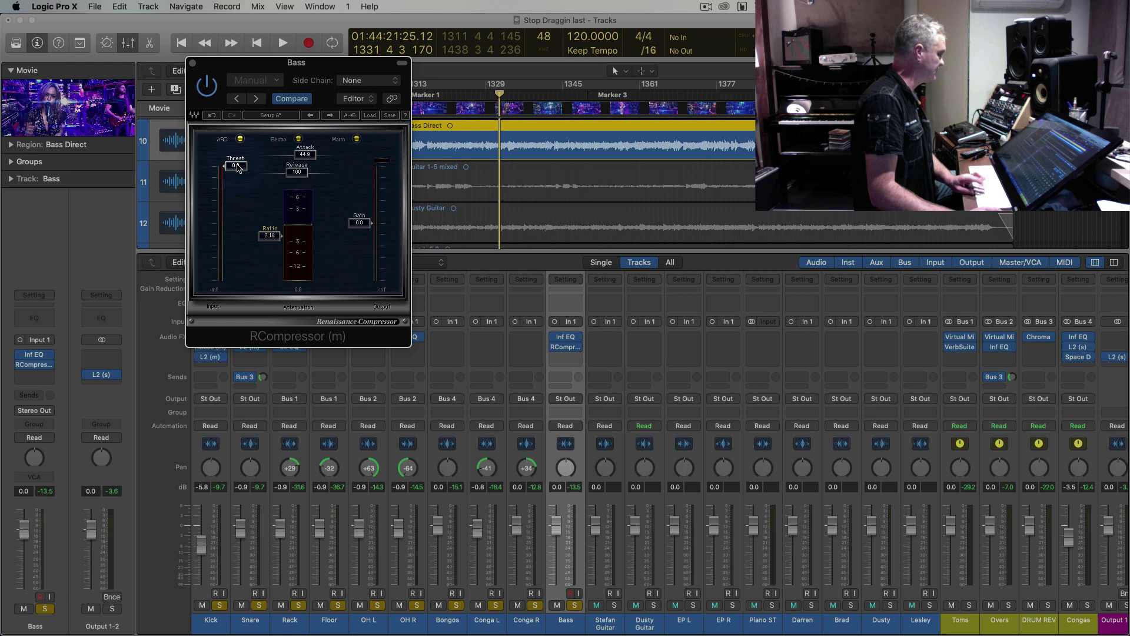
While playing the mix, set the Bass RCompressor's threshold to -28.0, gain to 4.1 and ratio to 2.90
key(space)
drag(238, 168, 237, 215)
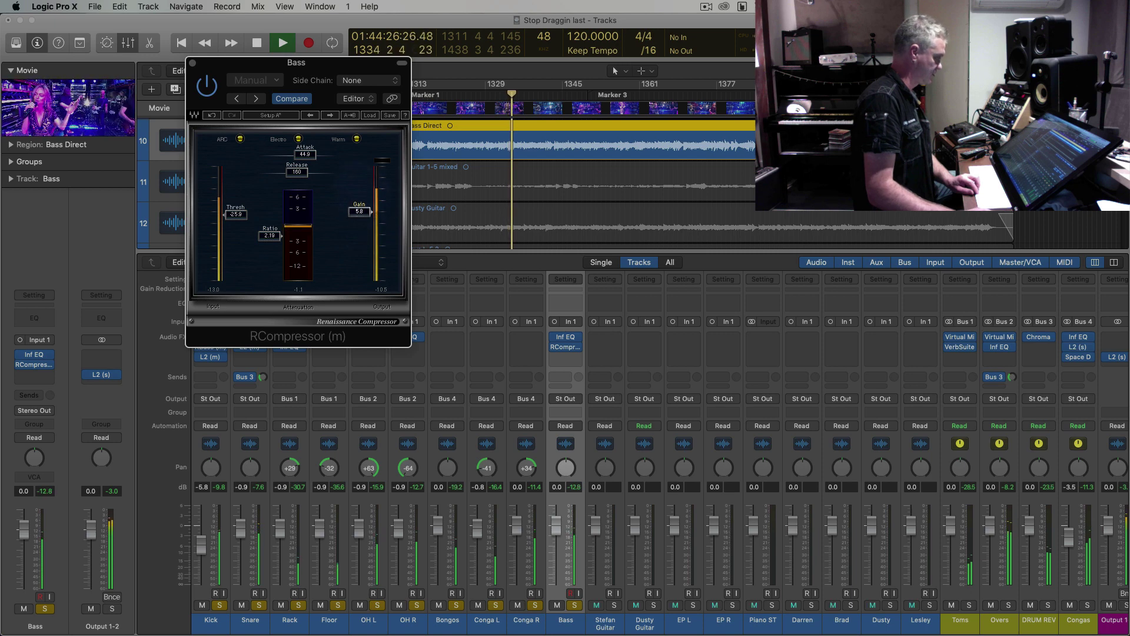
drag(359, 212, 359, 213)
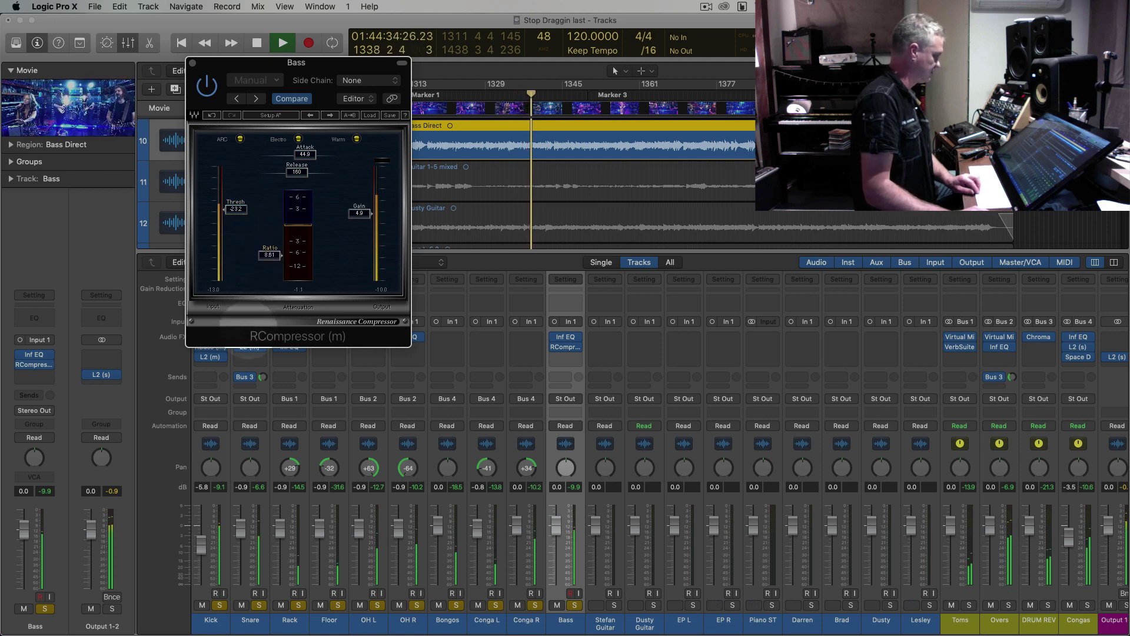
drag(269, 256, 270, 240)
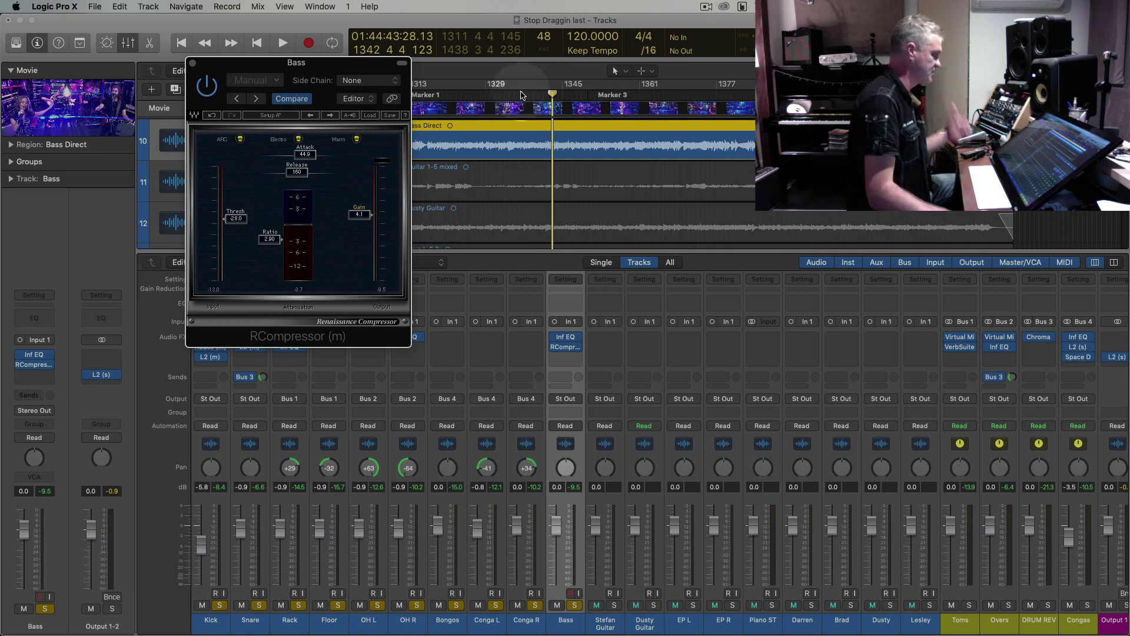
Replay the mix from about bar 1331 and shorten the Bass RCompressor's attack to 18.5
double_click(514, 96)
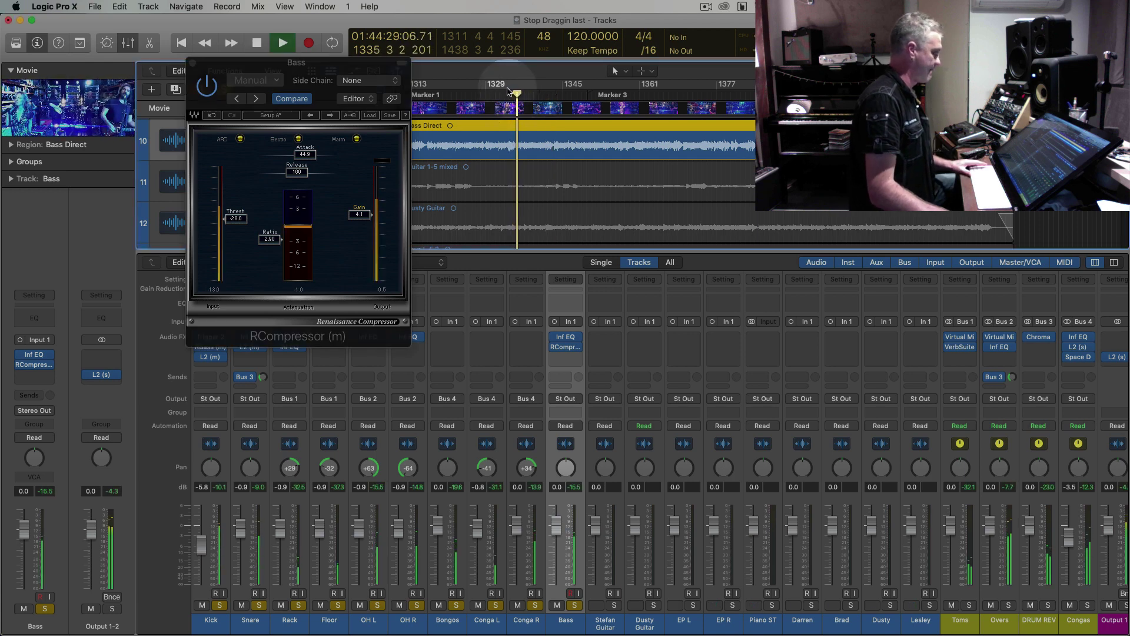
click(495, 95)
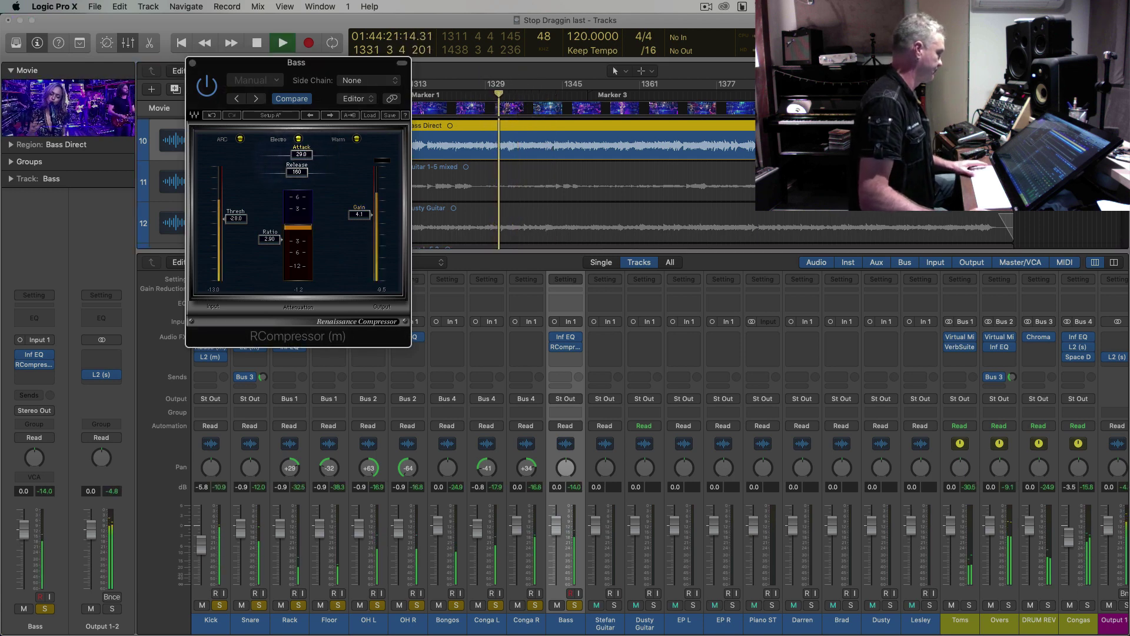
drag(298, 154, 296, 155)
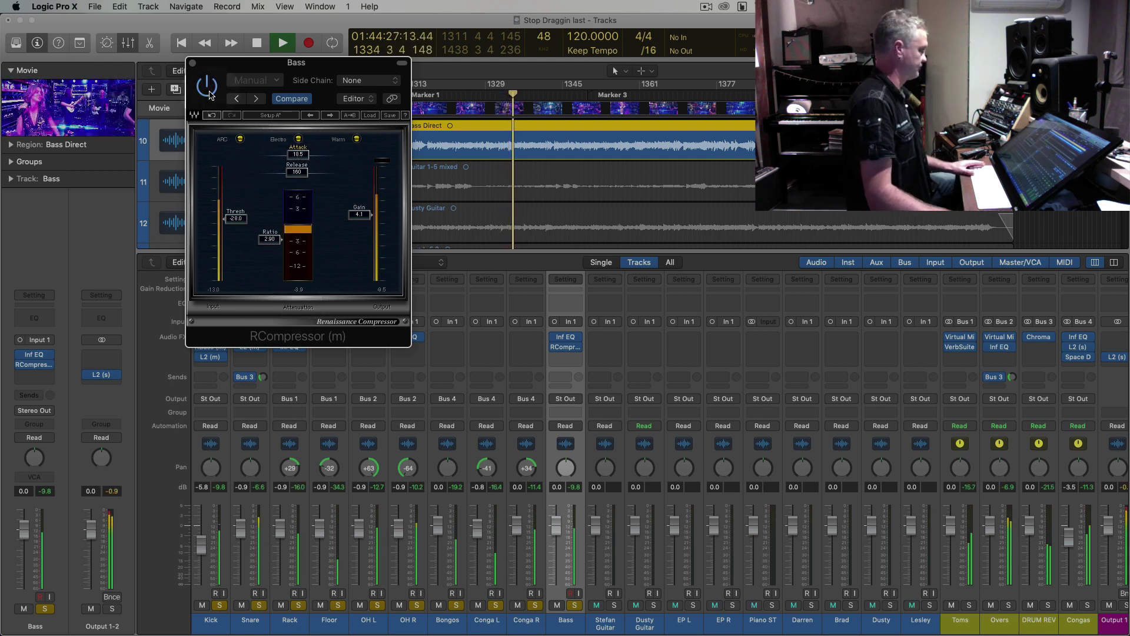
click(194, 63)
key(space)
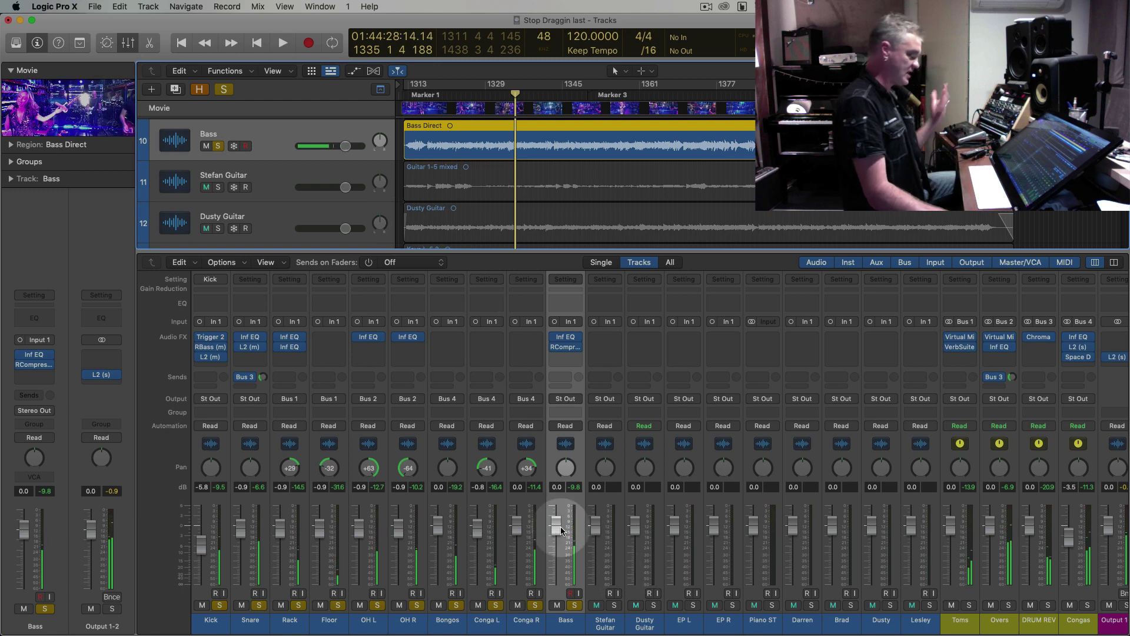
Lower the Bass fader to -0.6 dB, and reduce the Kick through Bass channels together until Bass reads -4.1 dB
drag(557, 530, 557, 535)
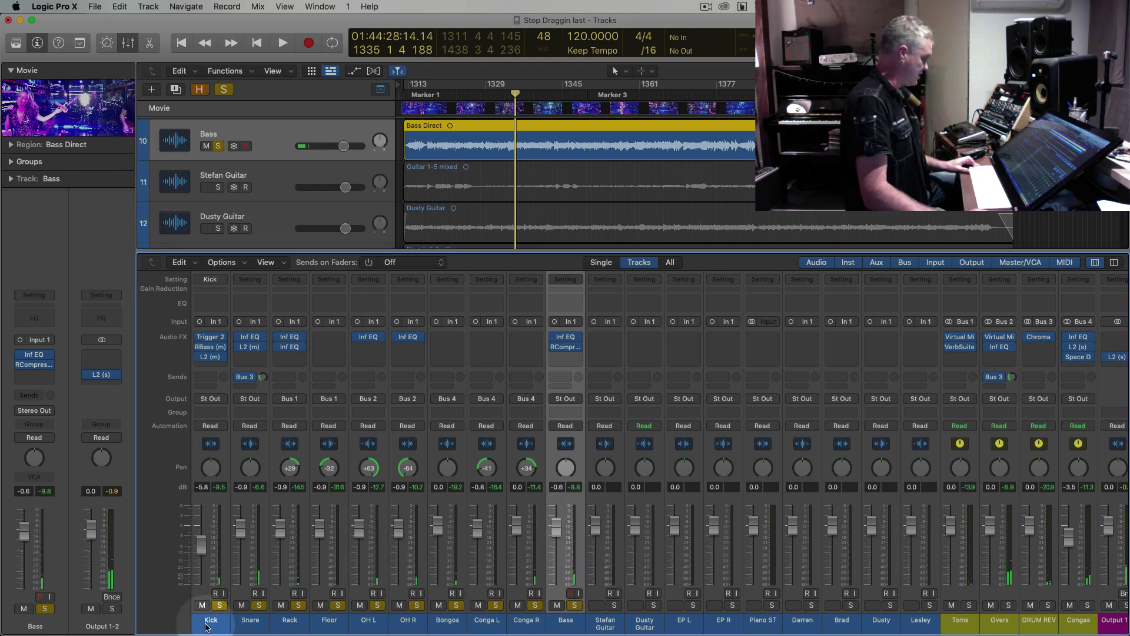
click(209, 619)
shift+click(566, 619)
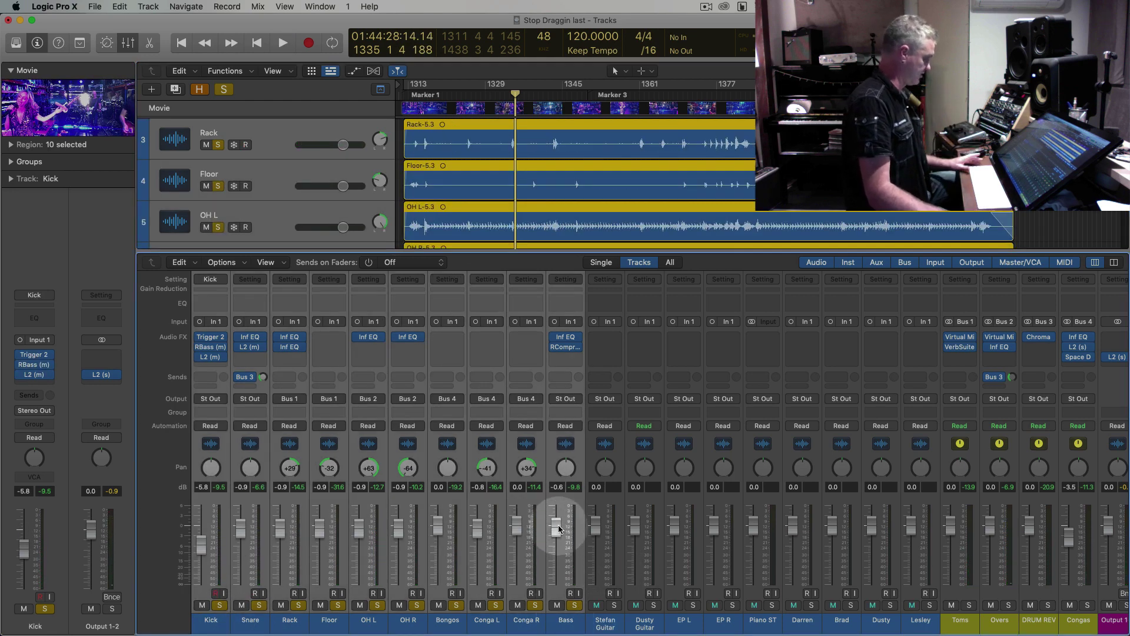
drag(558, 528, 556, 540)
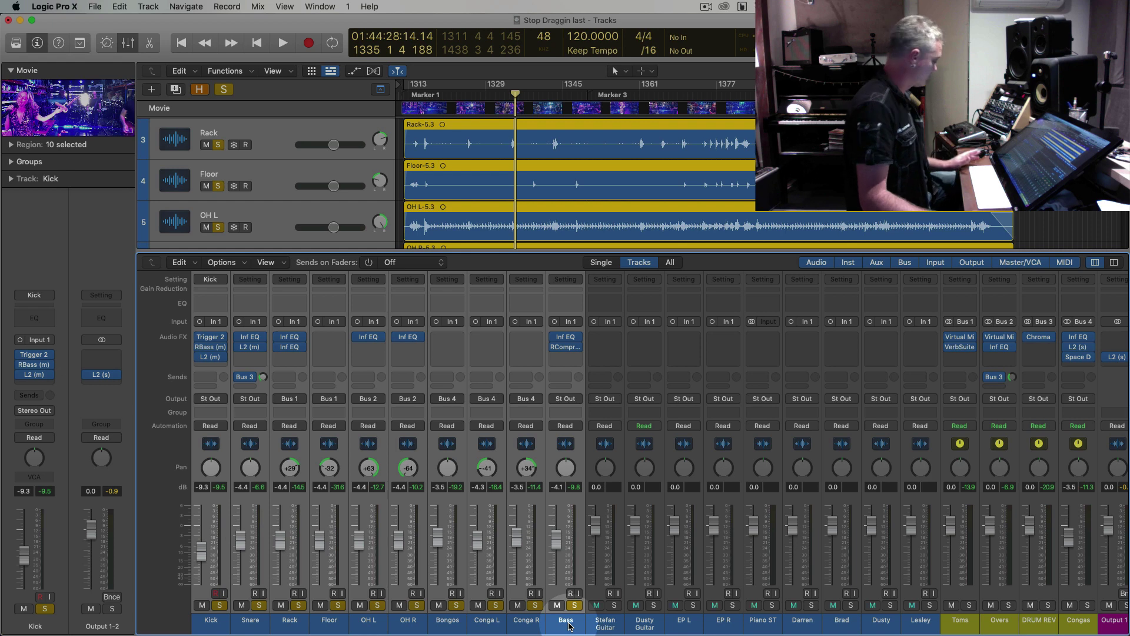
Play the mix briefly, then select the guitar track directly after Bass, return to the song start and solo it
key(space)
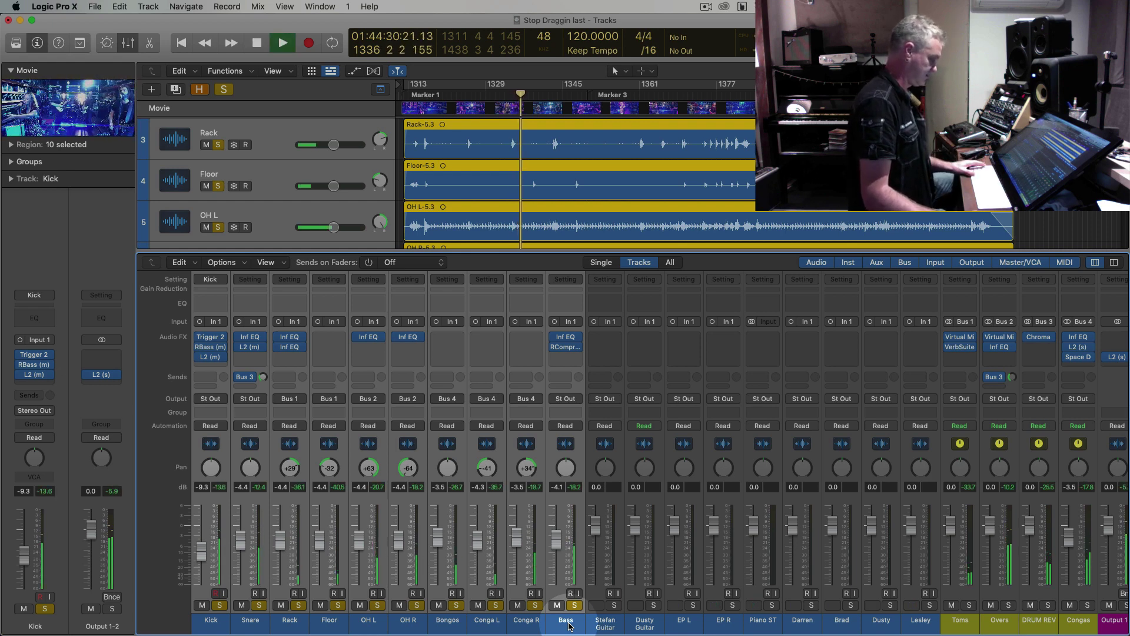
click(605, 623)
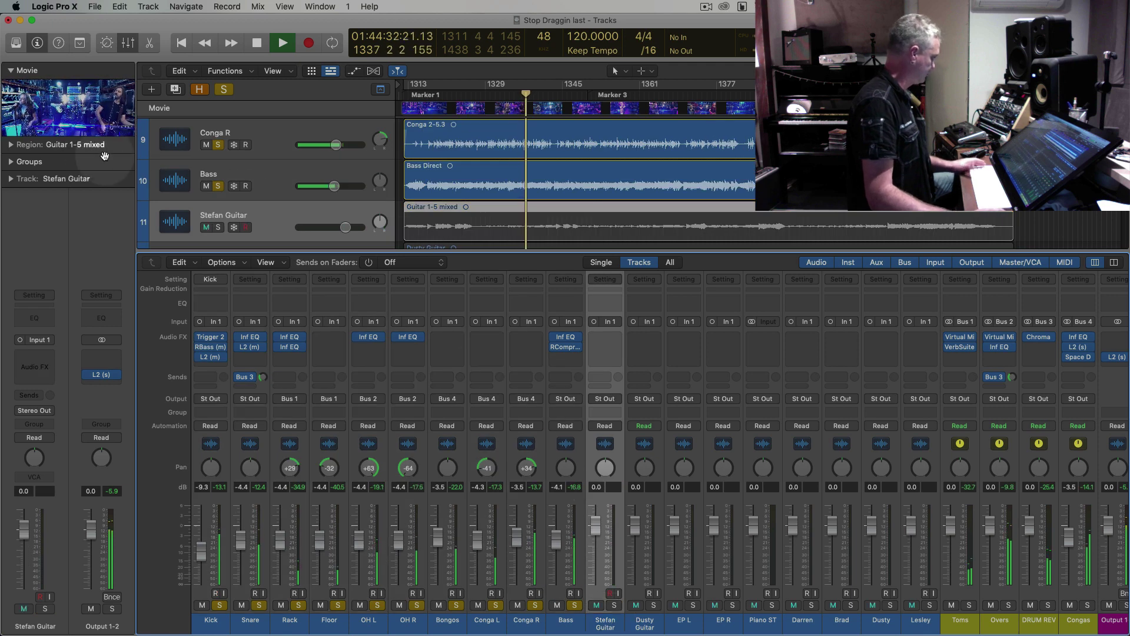
key(space)
key(super+Down)
key(super+Down)
key(super+Down)
key(super+Down)
key(super+Down)
key(super+Down)
key(super+Down)
key(super+Down)
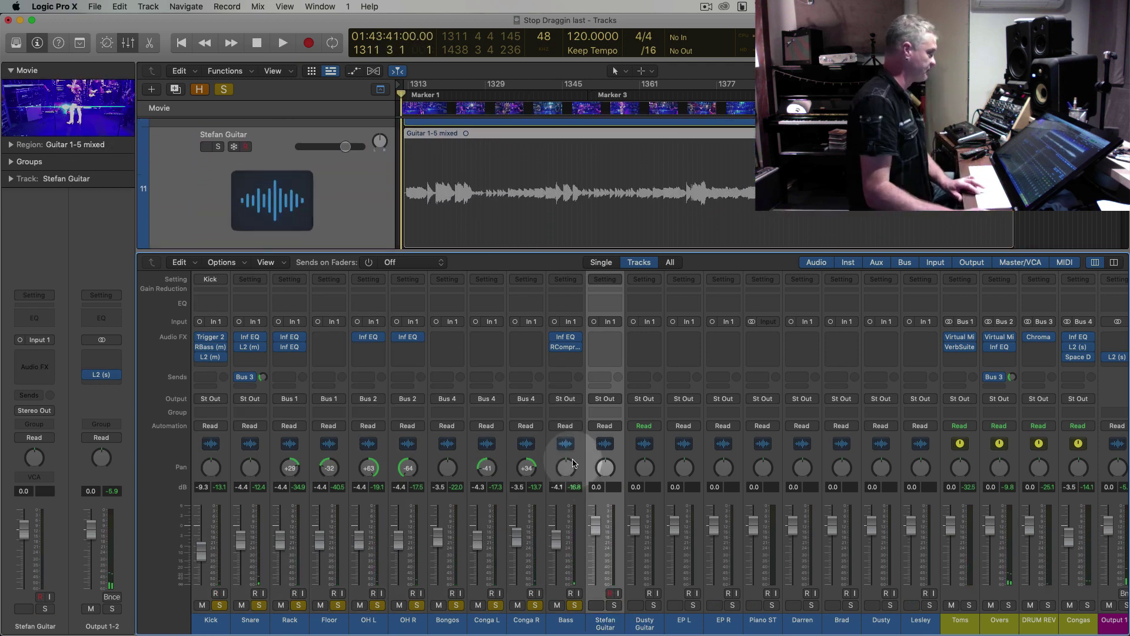
click(219, 147)
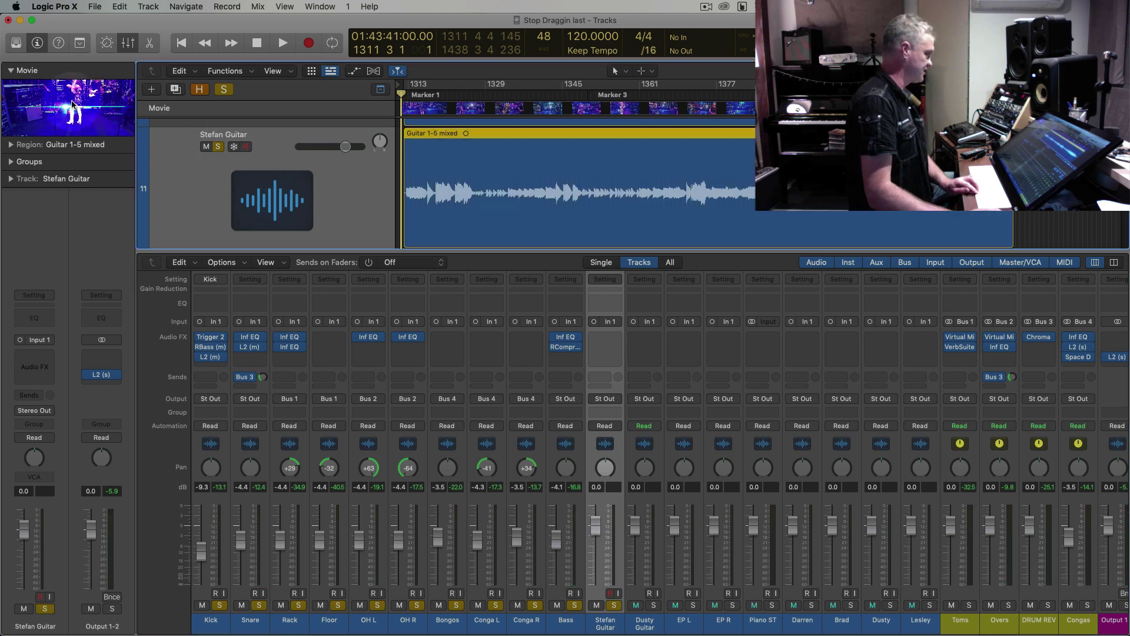
Examine the waveform of the Guitar 1-5 mixed region along the timeline
key(period)
key(super+Right)
key(super+Right)
key(super+Right)
key(super+Right)
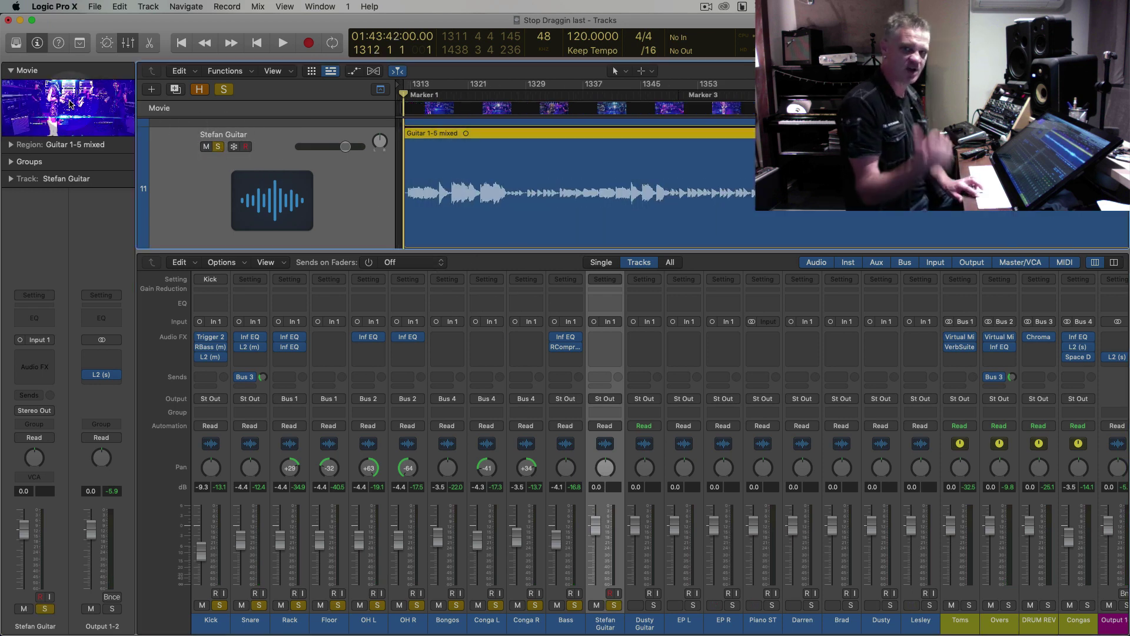
key(super+Down)
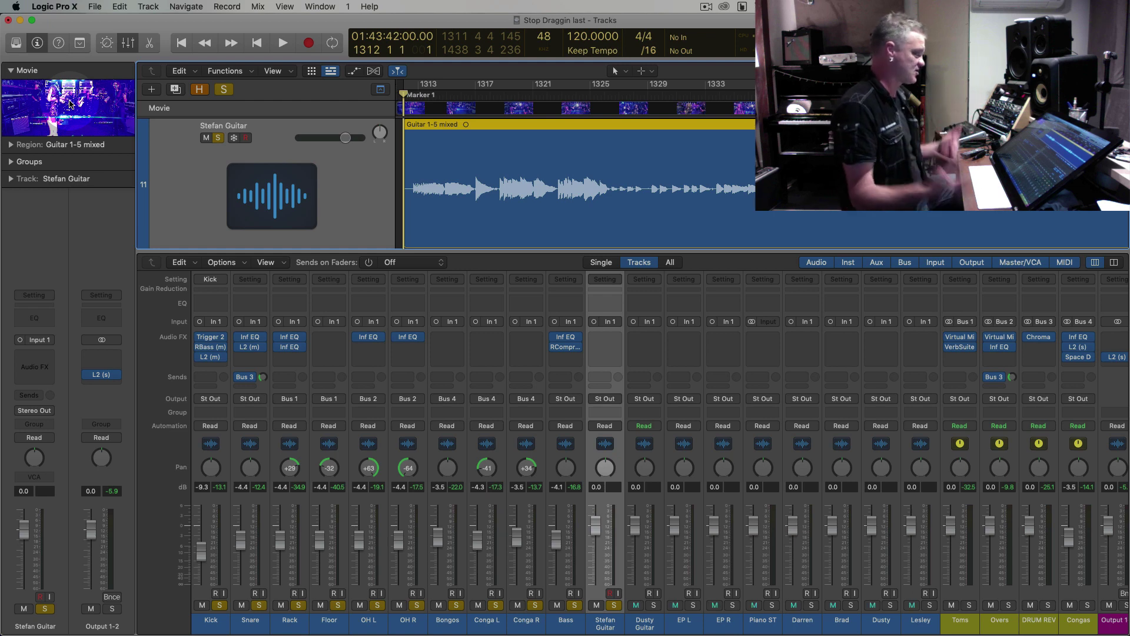
key(super+Left)
key(super+Left)
key(super+Left)
key(super+Left)
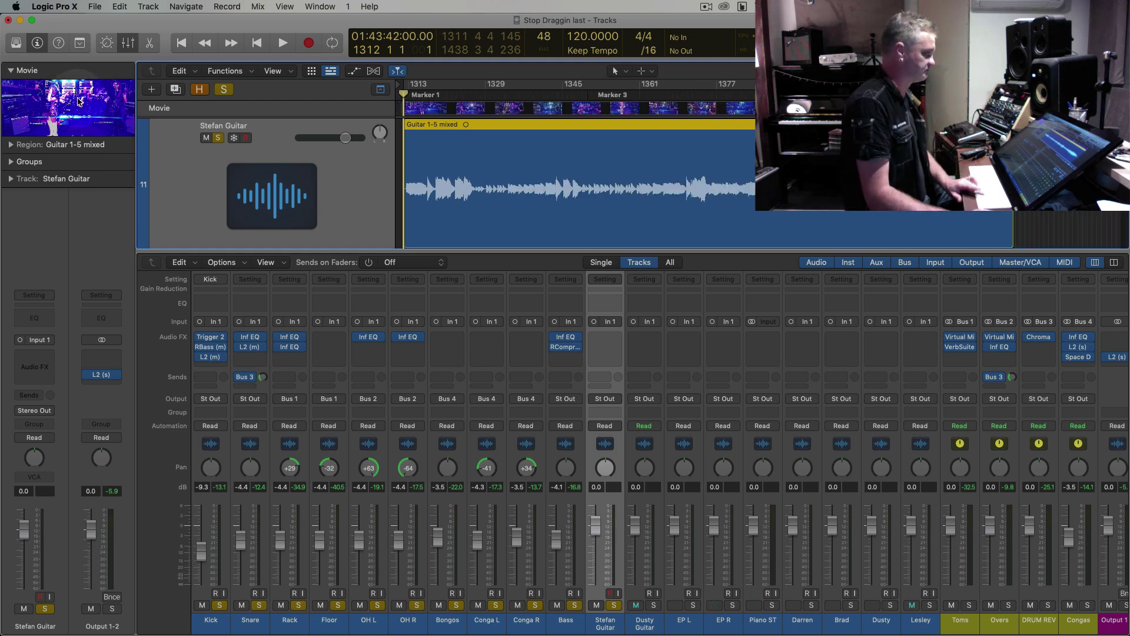
key(super+Up)
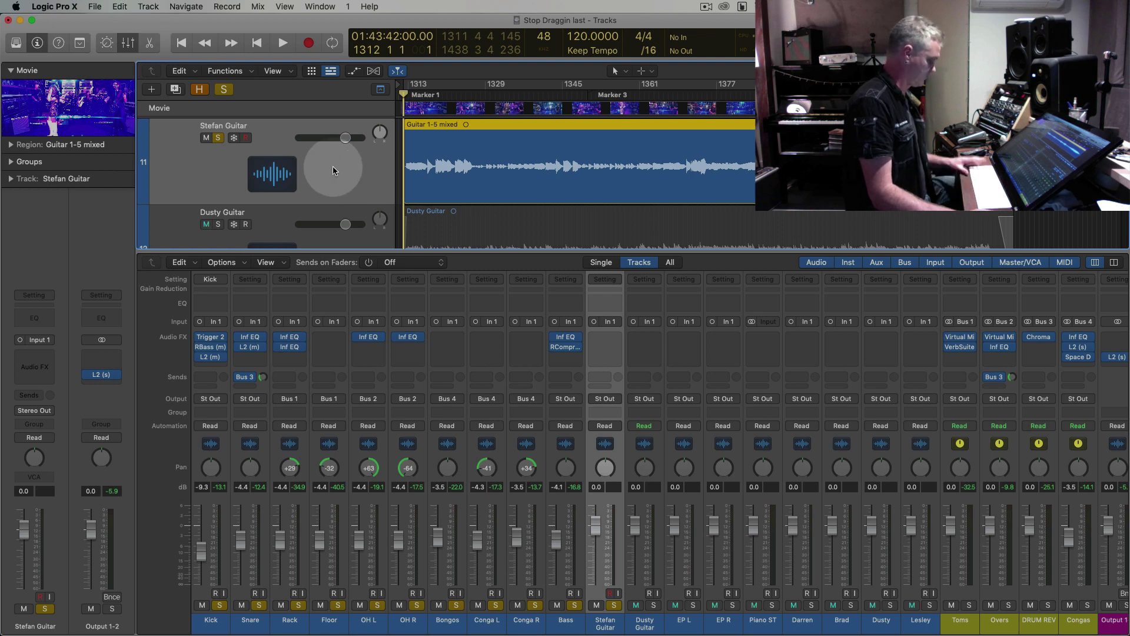
Create two duplicate tracks without regions below the soloed guitar track
key(super+d)
key(super+d)
scroll(511, 216, up, 4)
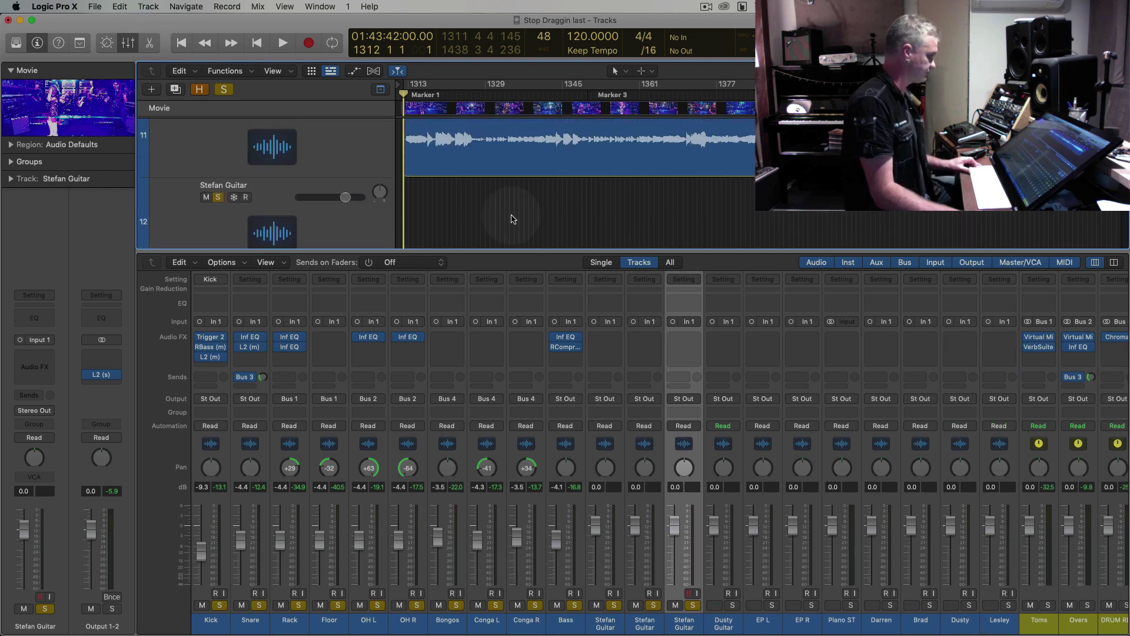
Rename the first duplicate guitar track as Crunch and the second as Clean
click(300, 217)
scroll(265, 194, down, 1)
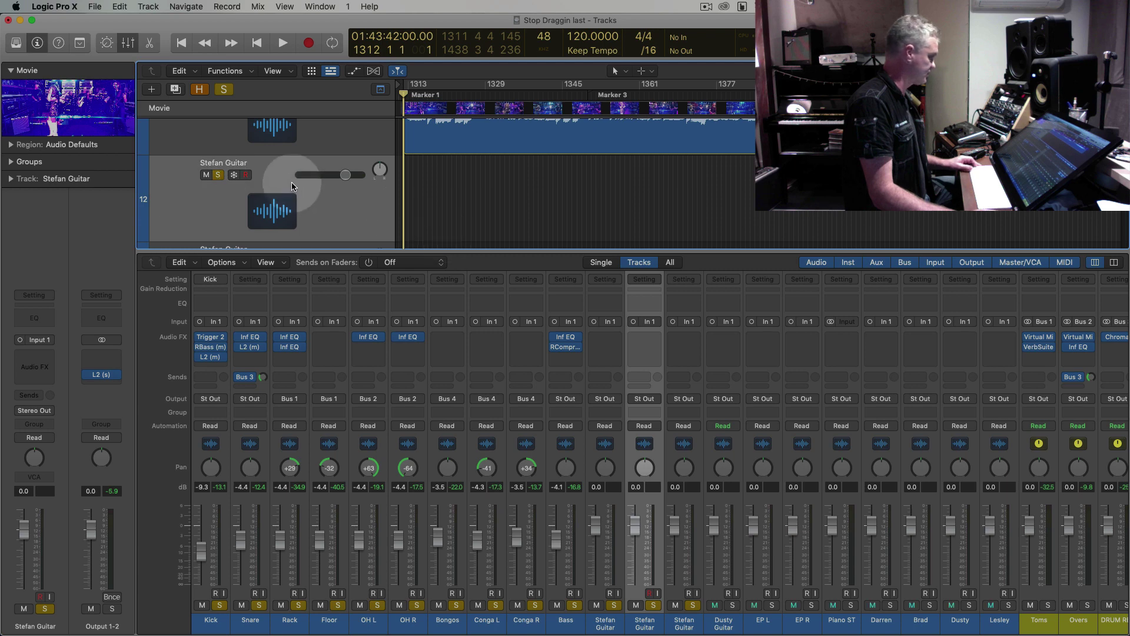
double_click(216, 164)
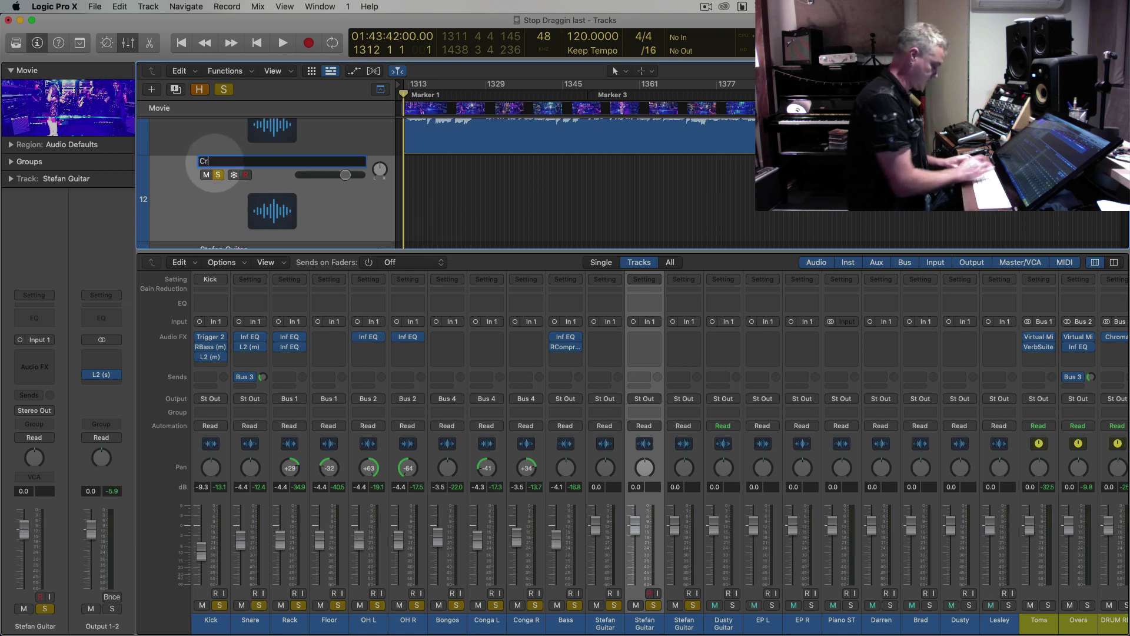
key(Return)
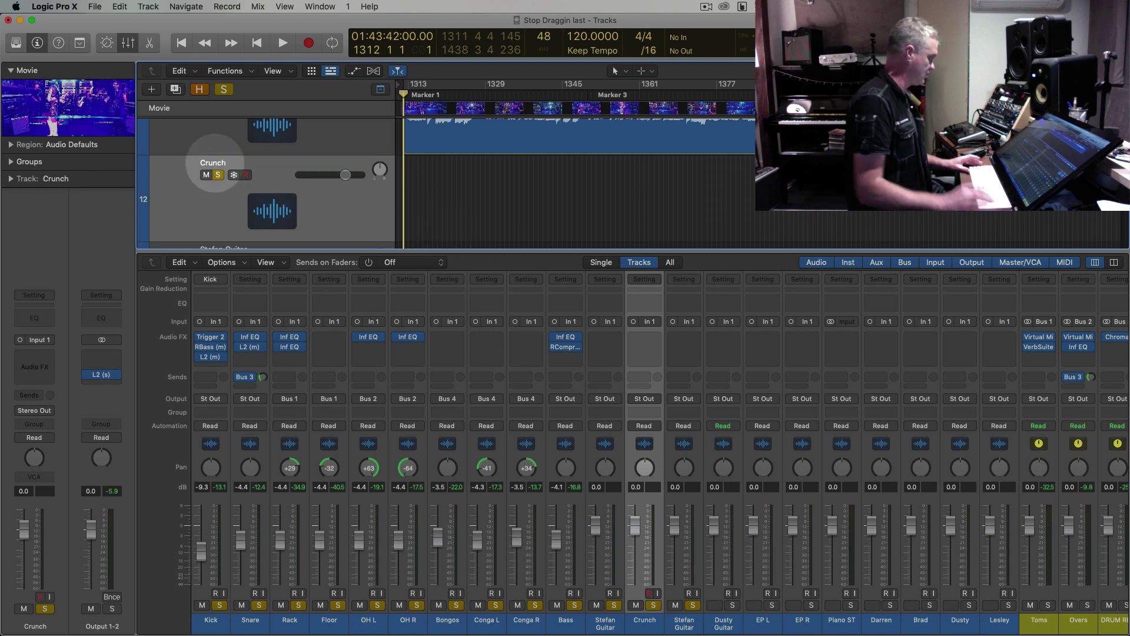
scroll(231, 180, down, 3)
double_click(218, 181)
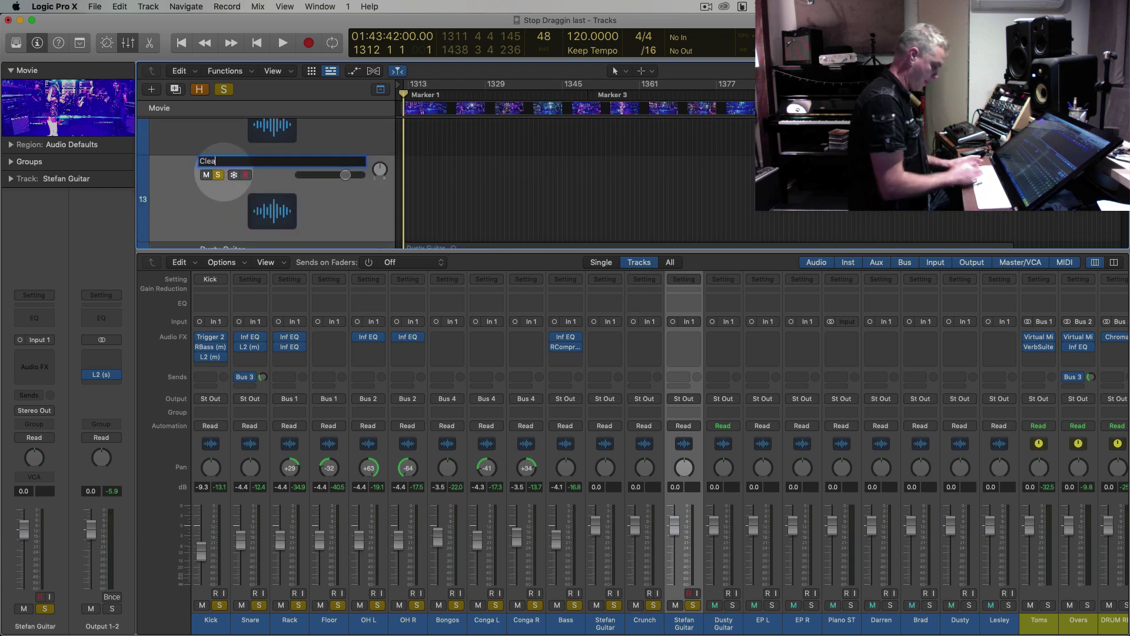
key(Return)
Rename the original guitar track, which holds the Guitar 1-5 mixed region, as Solo
scroll(307, 182, up, 3)
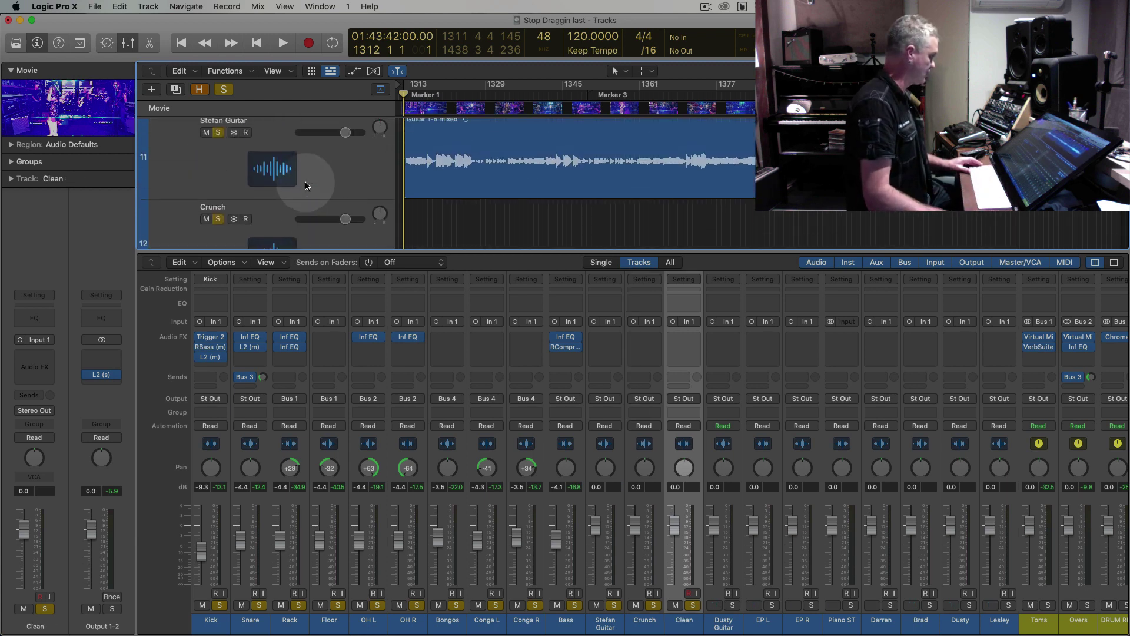
double_click(231, 125)
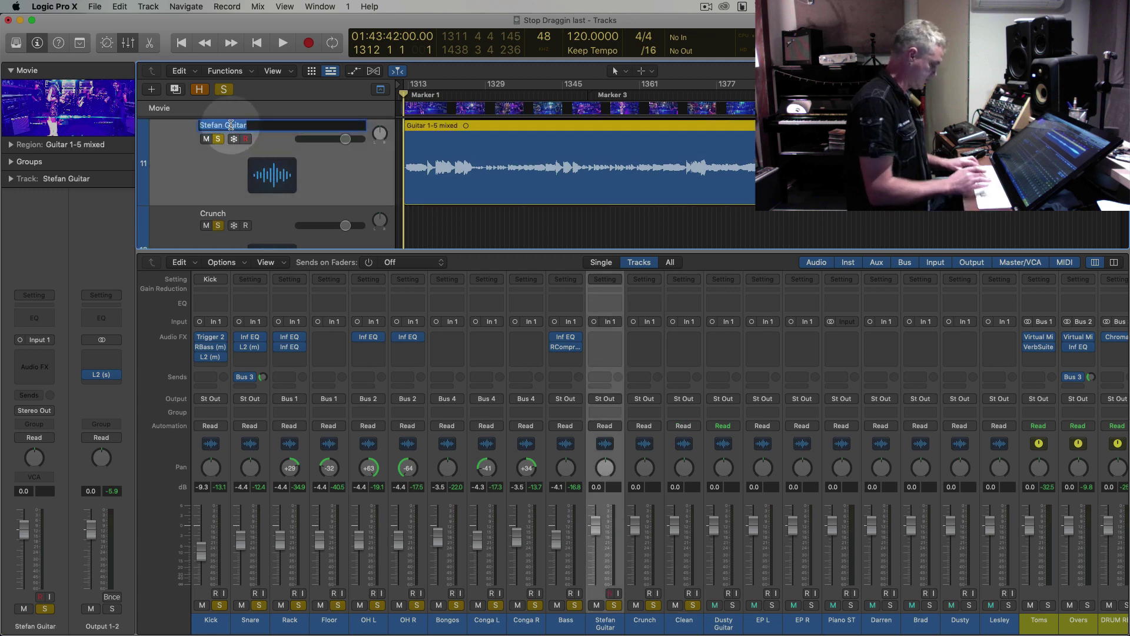
key(Return)
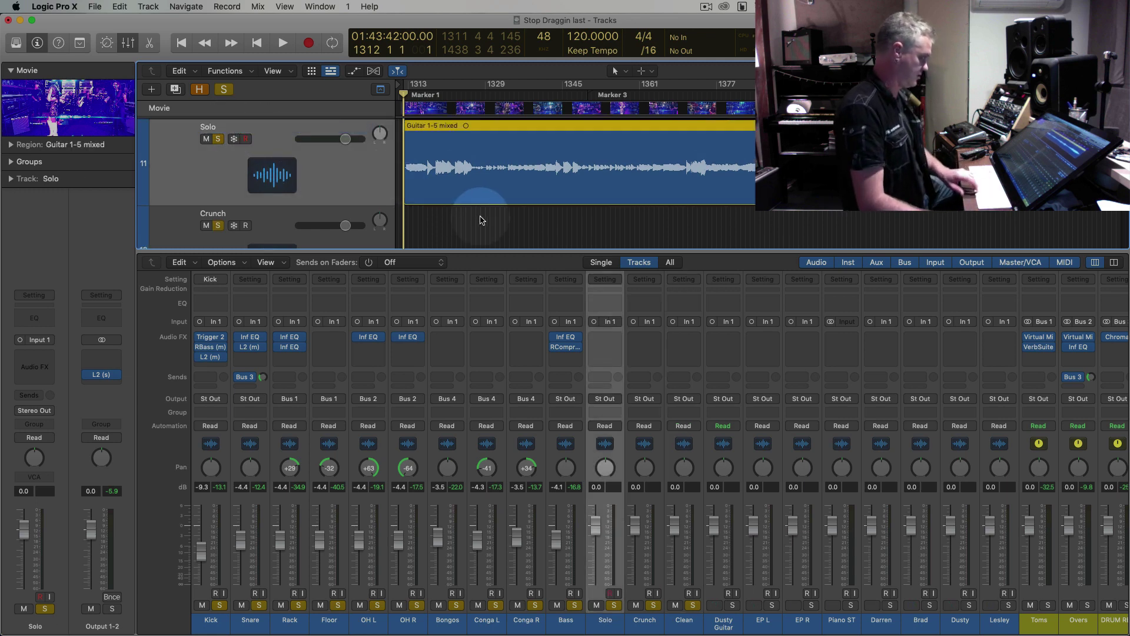
Play the opening of the Solo track's guitar region from bar 1313 to hear its first part
key(super+Up)
key(super+Right)
key(super+Right)
key(super+Right)
key(super+Right)
key(super+Right)
key(super+Right)
key(space)
key(period)
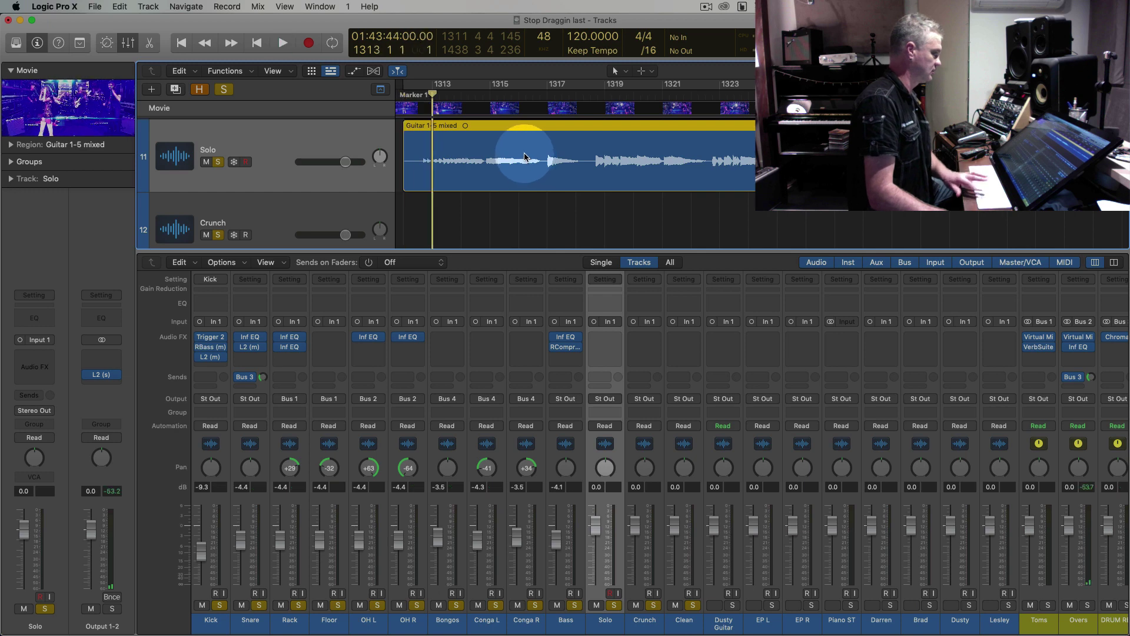
key(super+Down)
key(super+Down)
key(super+Down)
key(super+Right)
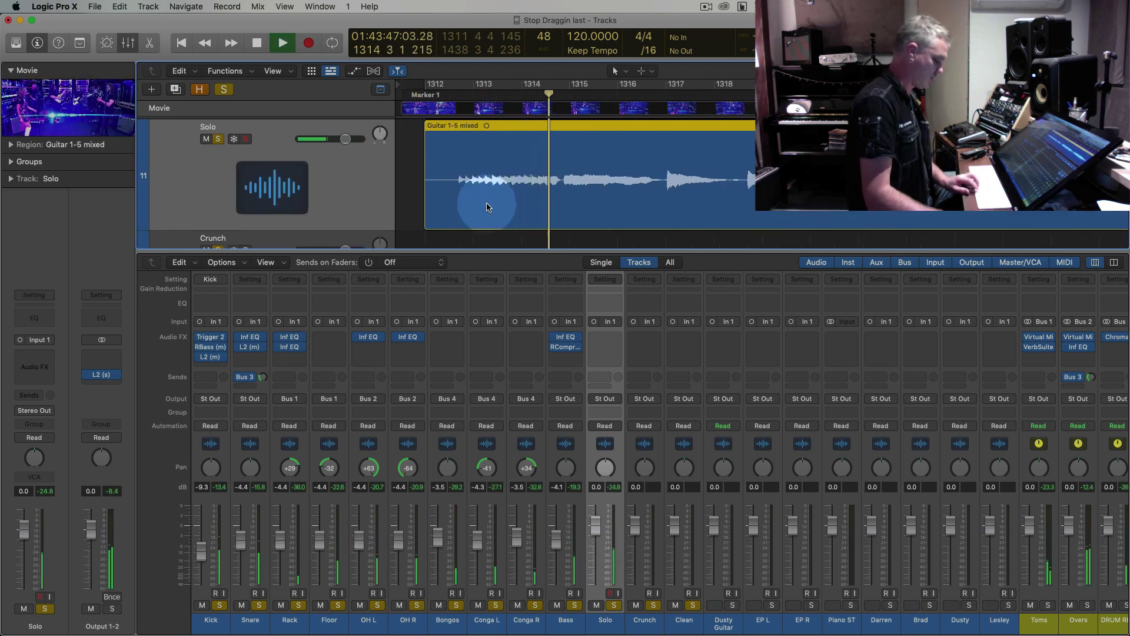
Split the guitar region on the Solo track at about bar 1317 and continue listening
key(super+Right)
key(super+Right)
key(super+Right)
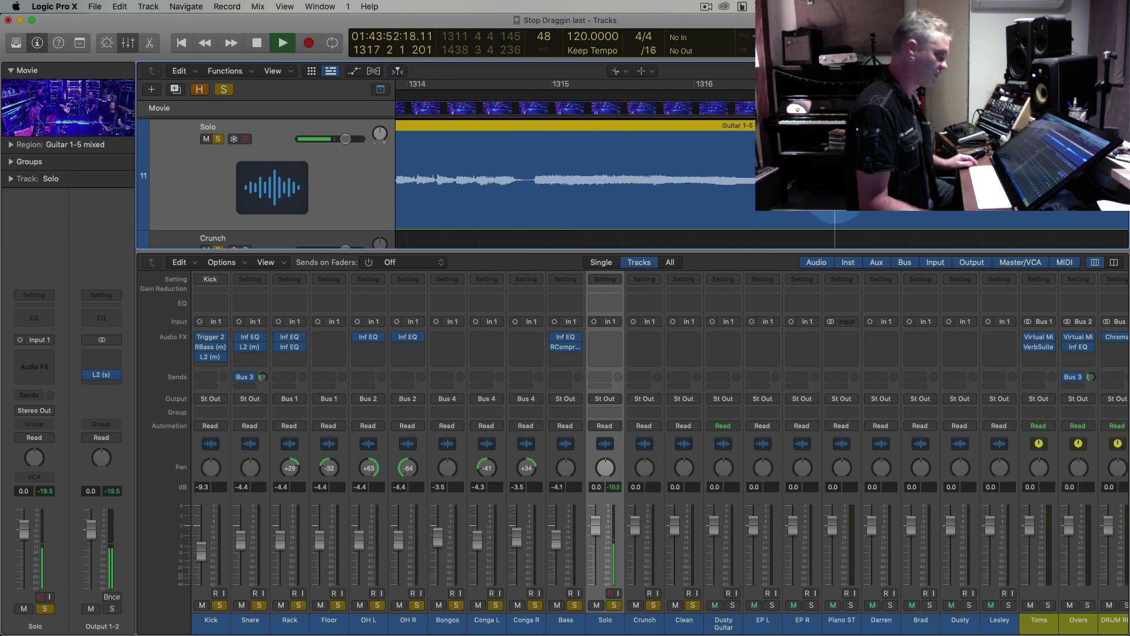
key(super+t)
key(super+Left)
key(super+Left)
key(space)
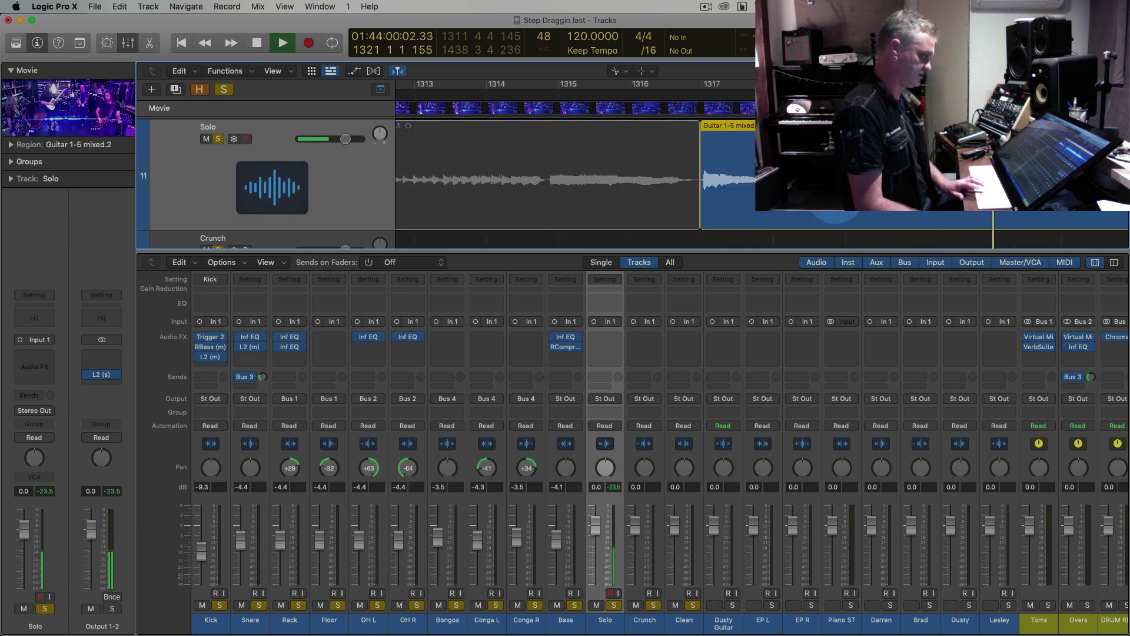
Skip ahead through the guitar part, split the second region shortly after bar 1326, stop playback and return to the Pointer tool
key(period)
key(period)
key(period)
key(period)
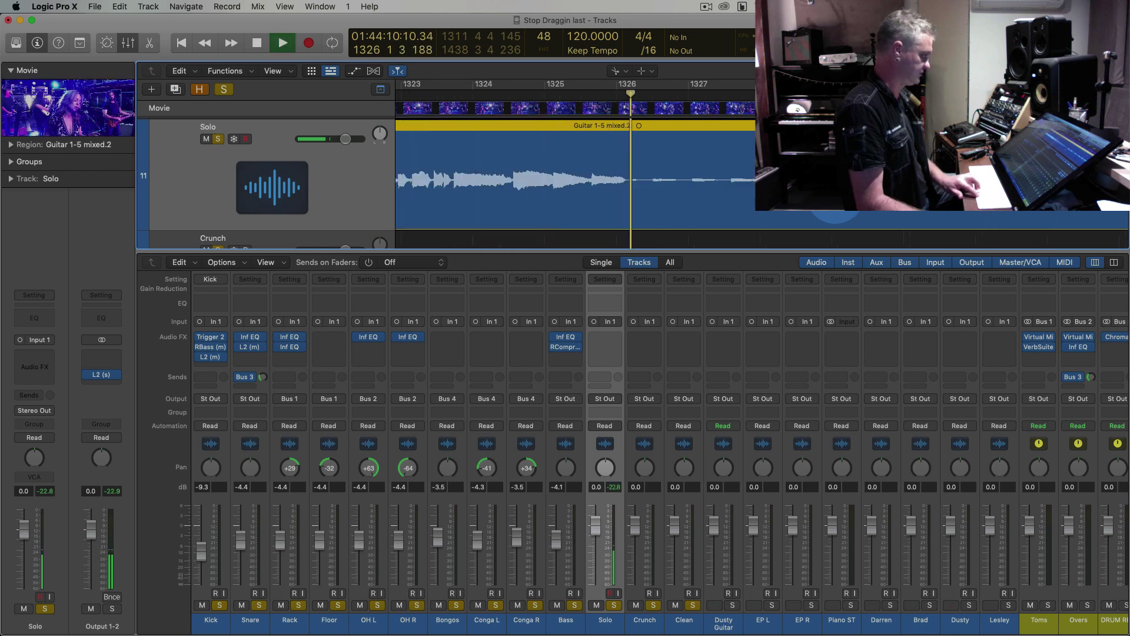
key(super+Right)
click(786, 189)
key(super+Left)
key(super+Left)
key(super+Left)
key(super+Left)
key(super+Left)
key(super+Left)
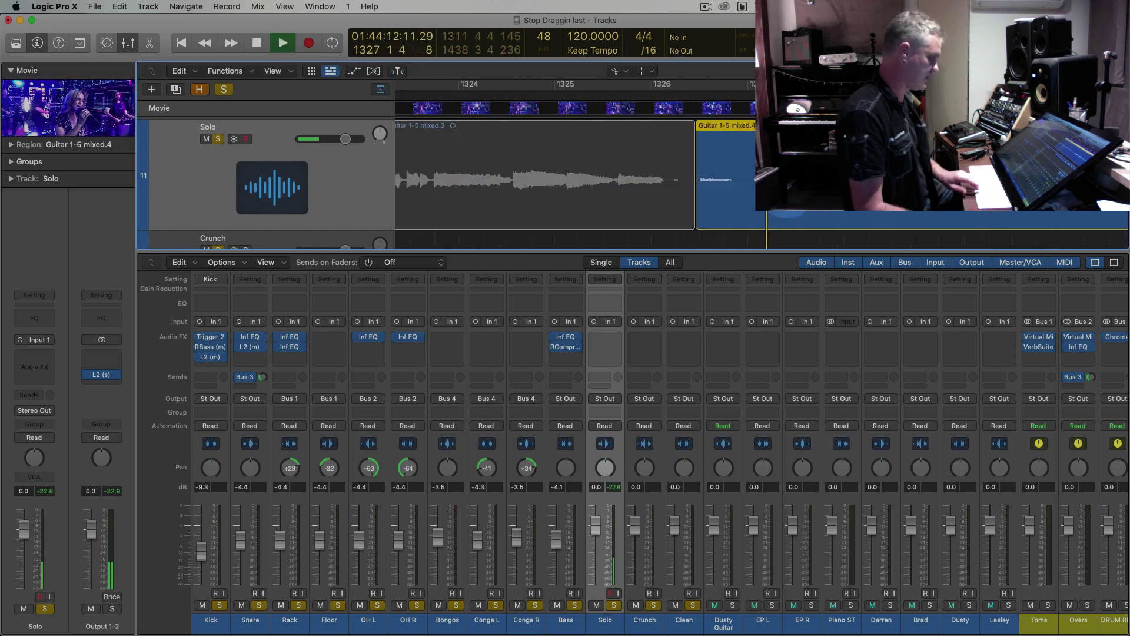
key(space)
key(t)
key(t)
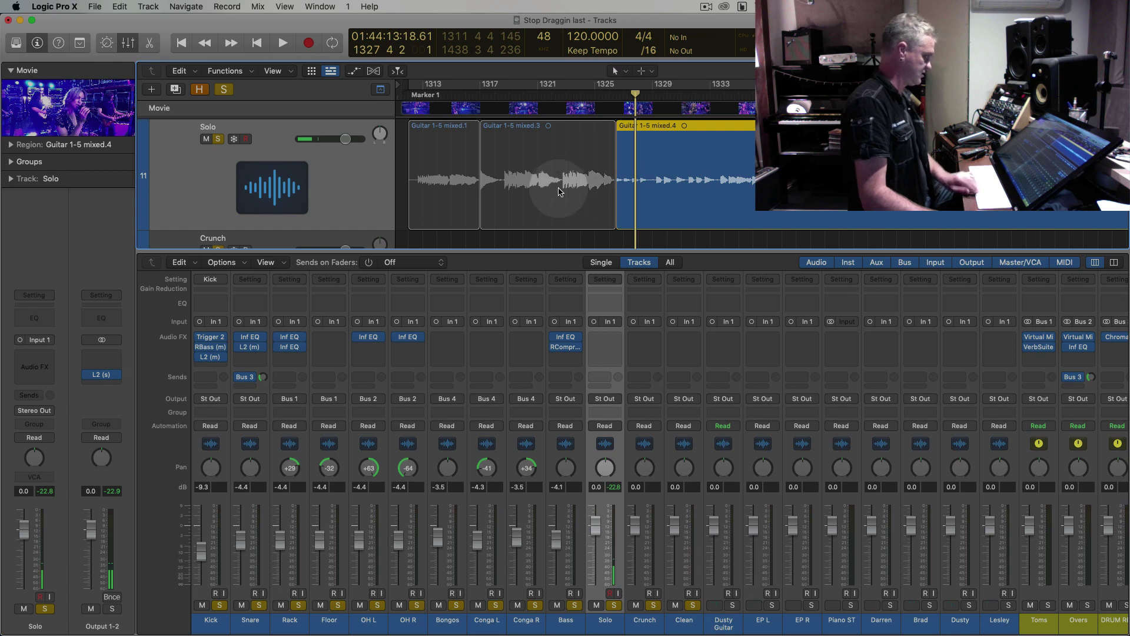
Move the opening guitar region, ending at about bar 1317, from the Solo track to the Crunch track
key(super+Left)
key(super+Up)
key(super+Up)
key(super+Up)
click(430, 158)
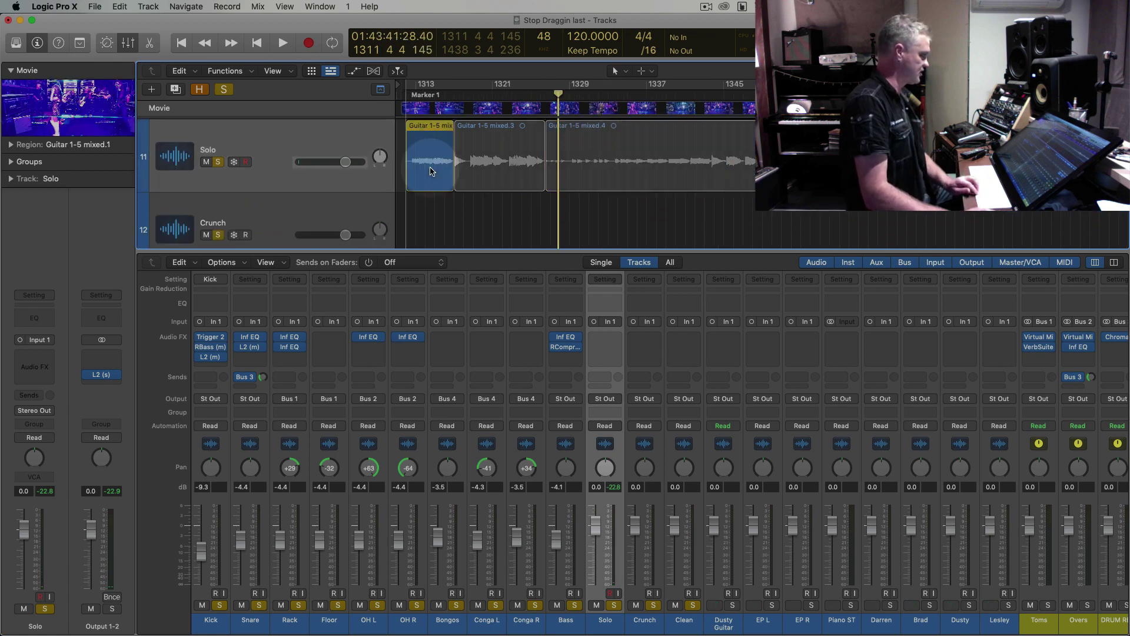
drag(429, 158, 430, 230)
Move the guitar region that starts shortly after bar 1326 from the Solo track to the Clean track
click(520, 156)
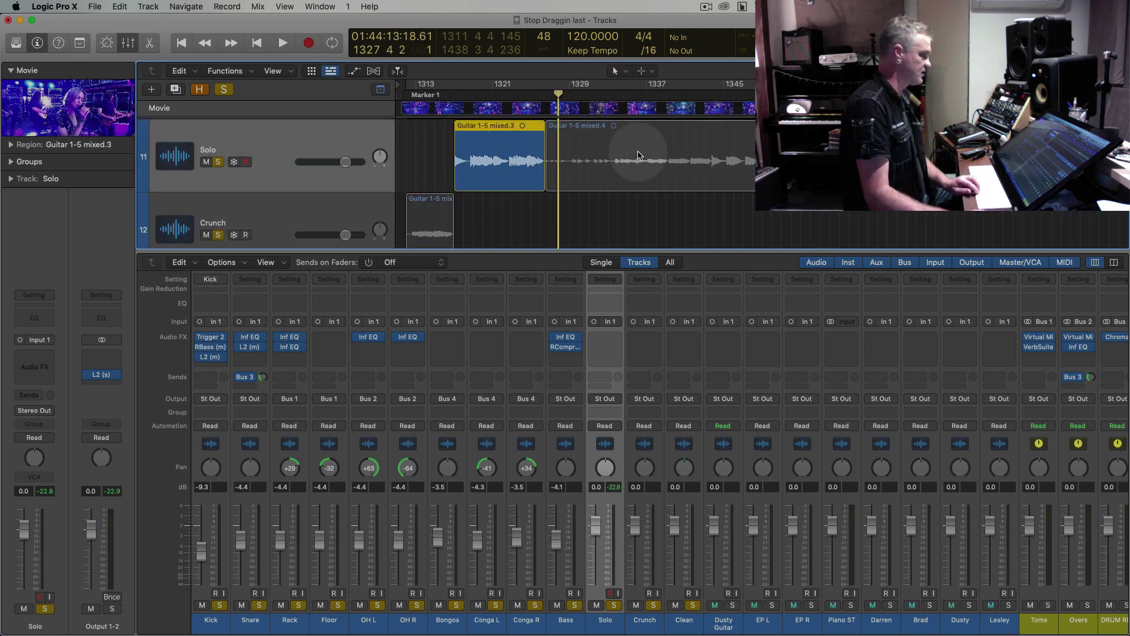
key(super+Up)
key(super+Up)
key(super+Up)
key(super+Up)
key(super+Up)
scroll(628, 183, down, 3)
scroll(622, 168, up, 3)
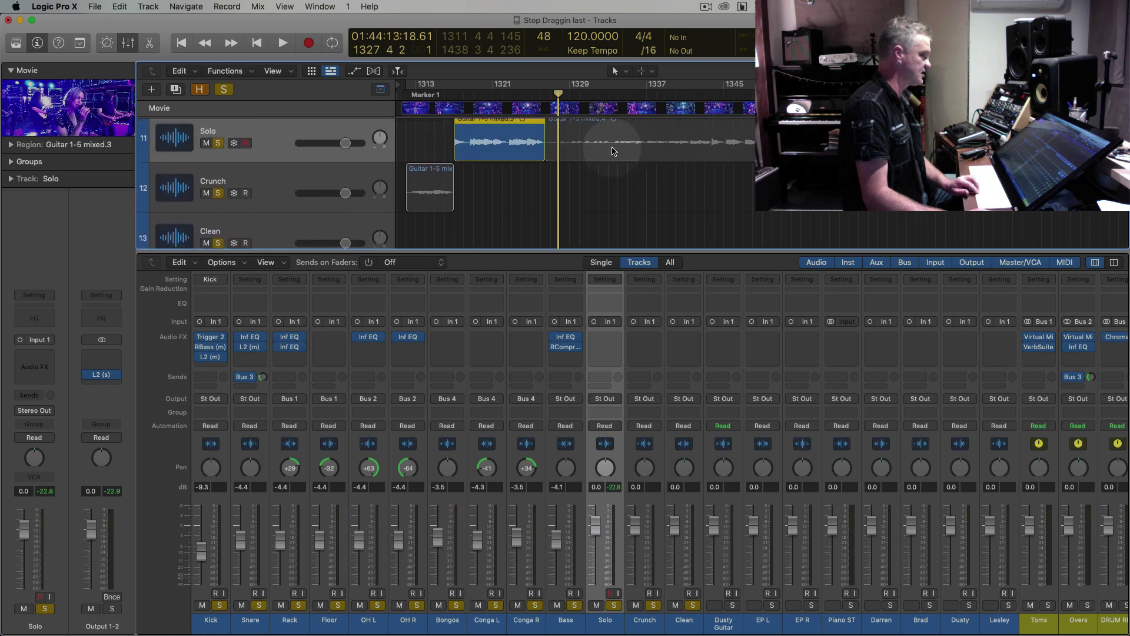
drag(613, 152, 616, 236)
Play the guitar region on the Clean track from about bar 1327, skipping ahead to hear its sound
key(space)
key(super+Right)
key(super+Right)
key(super+Right)
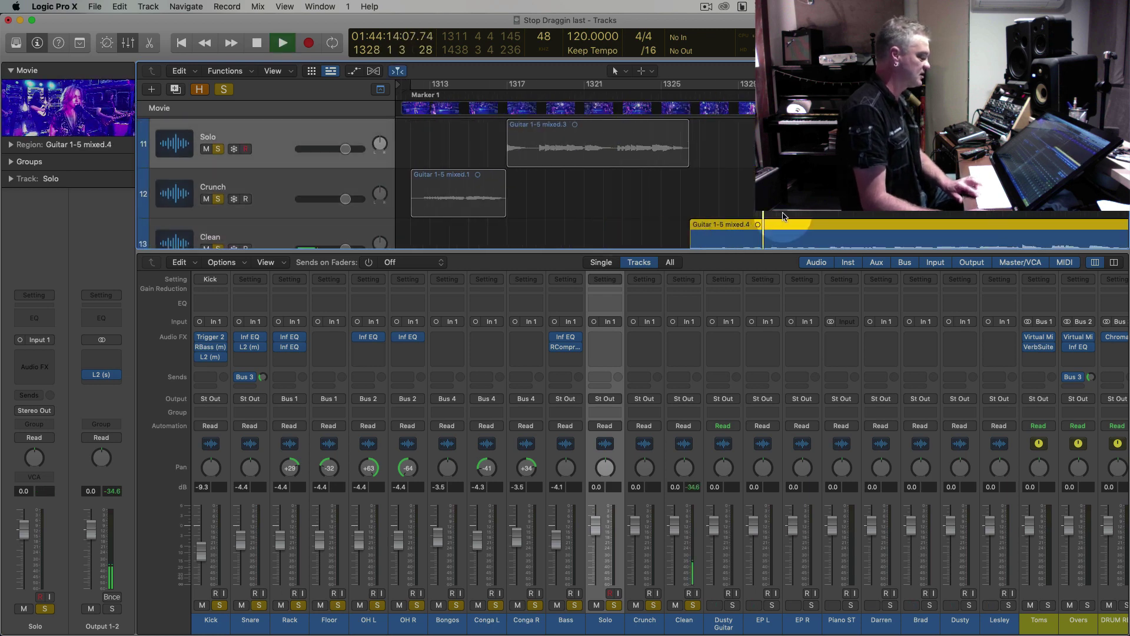
key(period)
key(period)
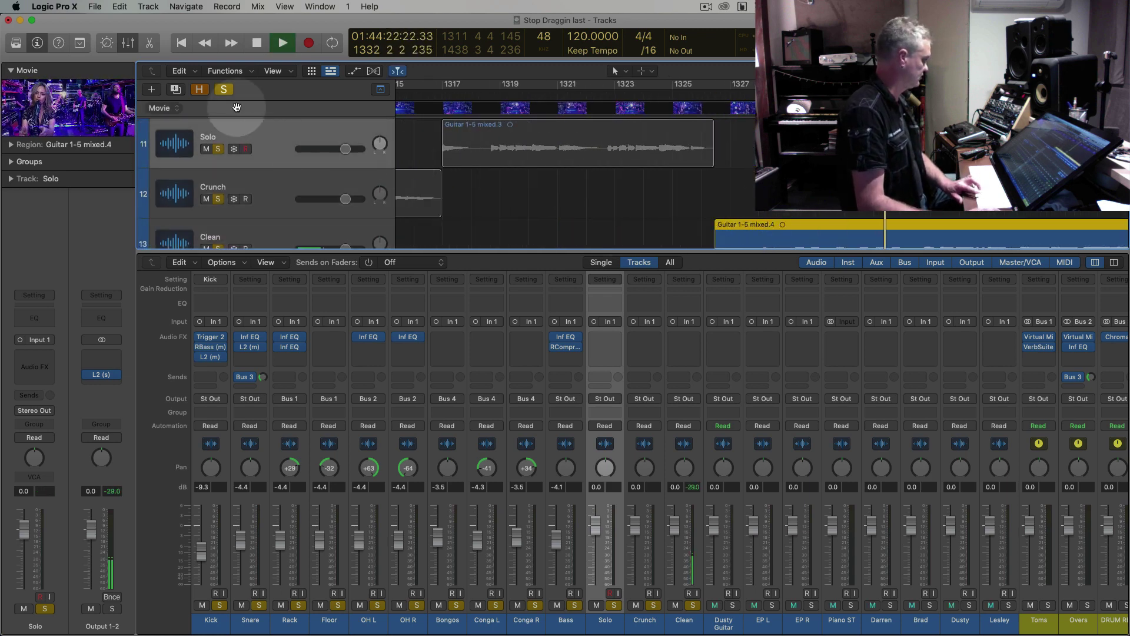
scroll(700, 213, down, 1)
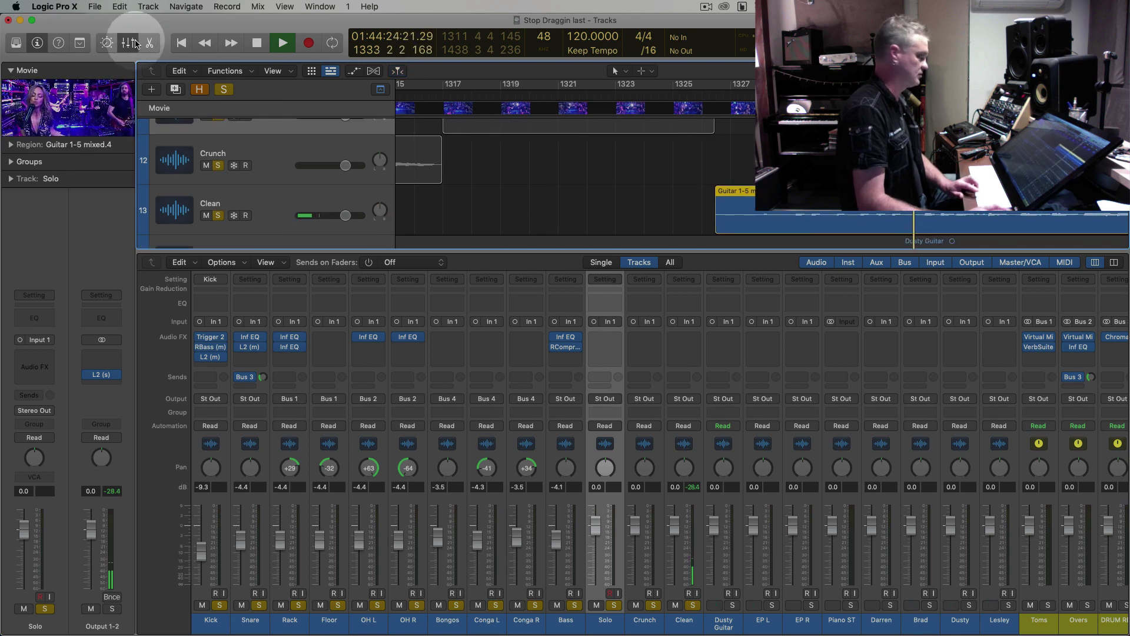
Hide the mixer so the tracks area fills the window while the Clean guitar keeps playing
key(x)
key(super+Right)
key(super+Right)
key(period)
key(period)
key(super+Down)
key(super+Down)
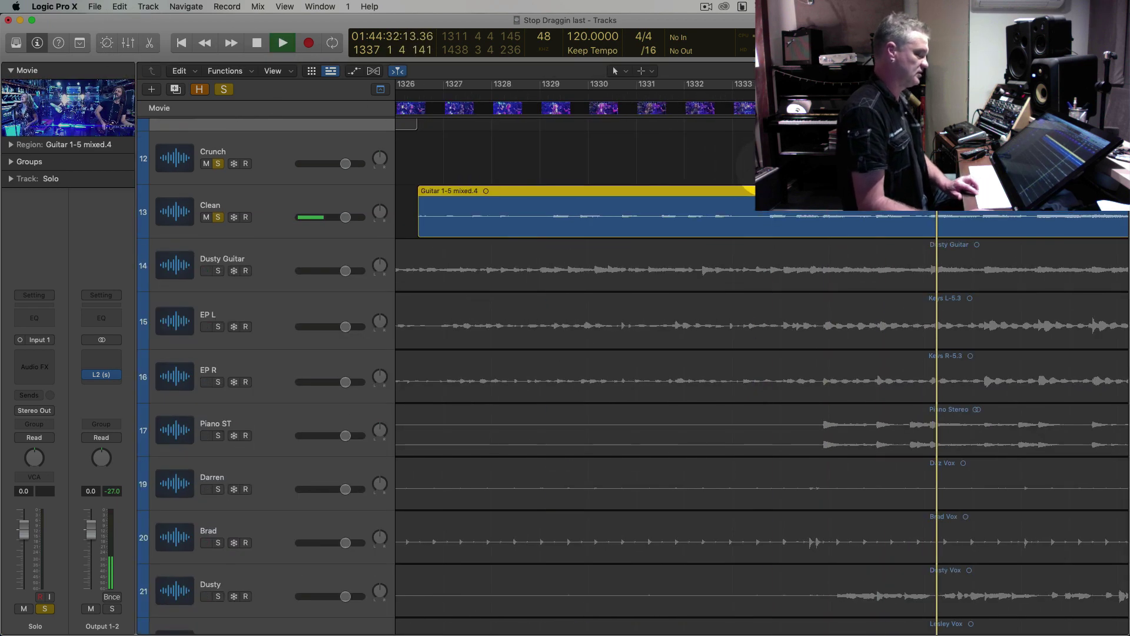
Rewind and replay the Clean region, and split it with the Scissors just before bar 1335
key(comma)
key(comma)
key(comma)
key(super+Down)
key(super+Down)
key(super+Down)
key(super+Down)
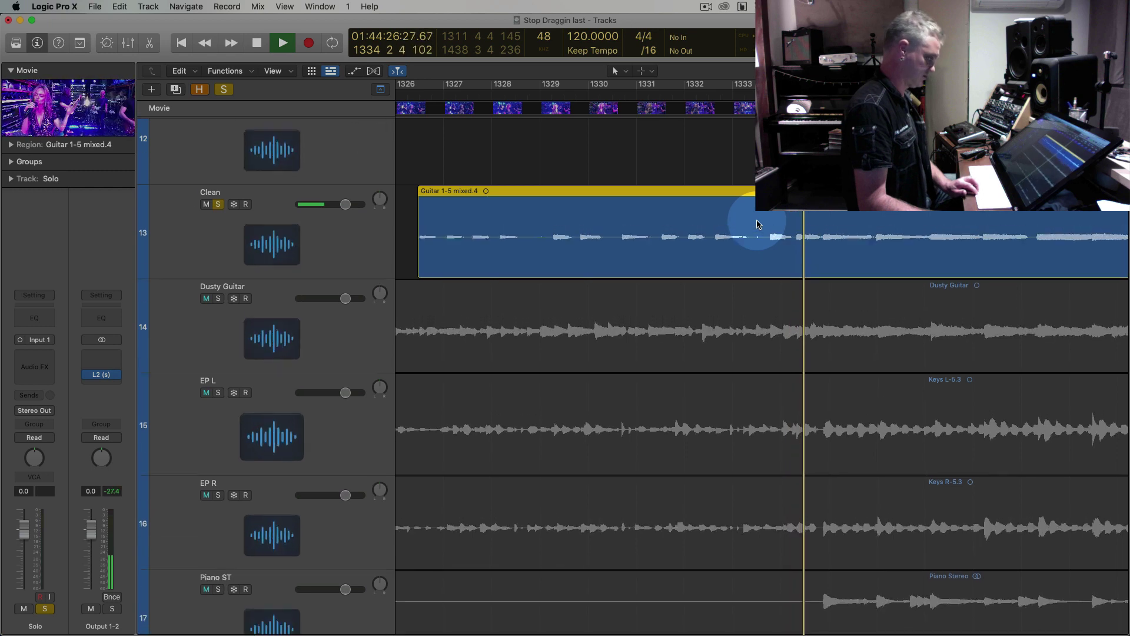
key(super+Right)
key(t)
key(i)
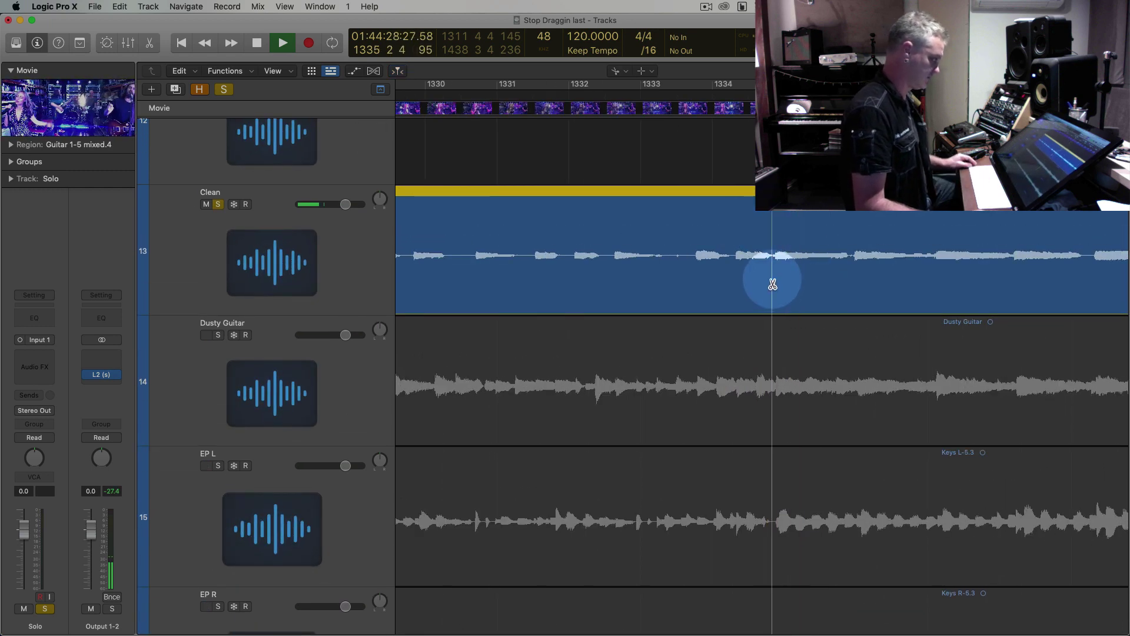
click(772, 282)
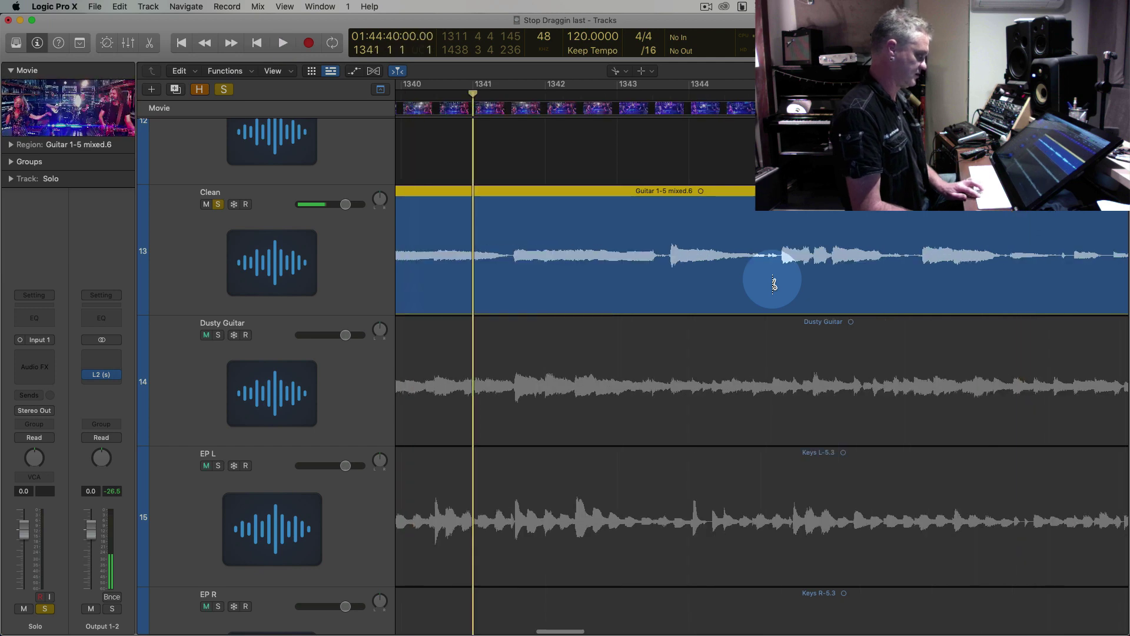
Split the Clean guitar region again just before bar 1344 and shortly after bar 1348
click(670, 269)
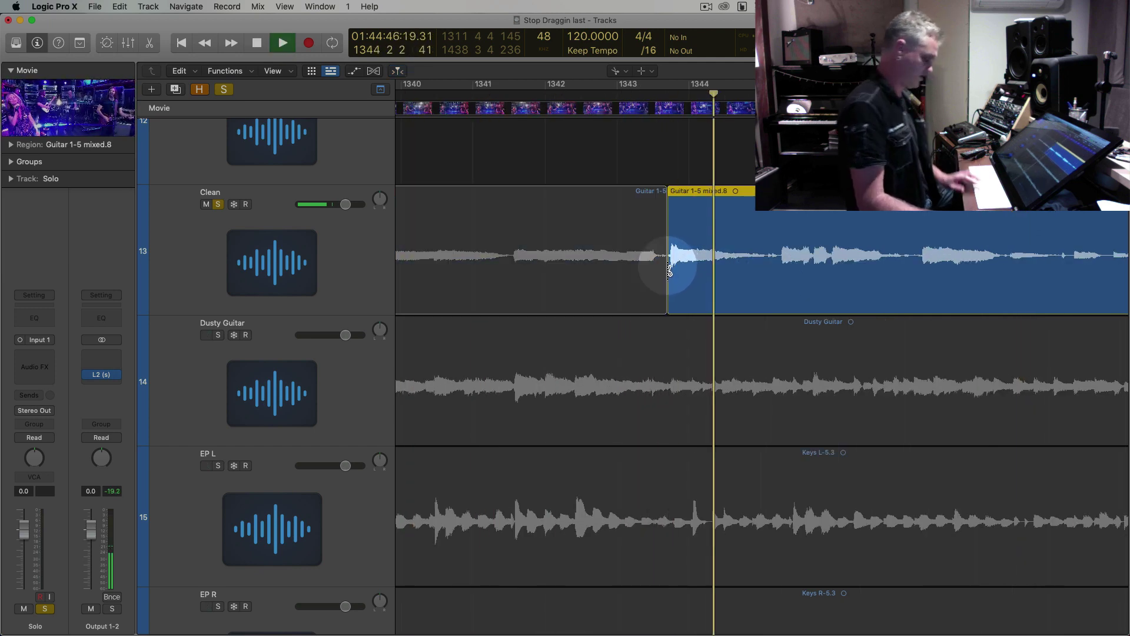
drag(1009, 263, 1009, 263)
scroll(826, 253, down, 5)
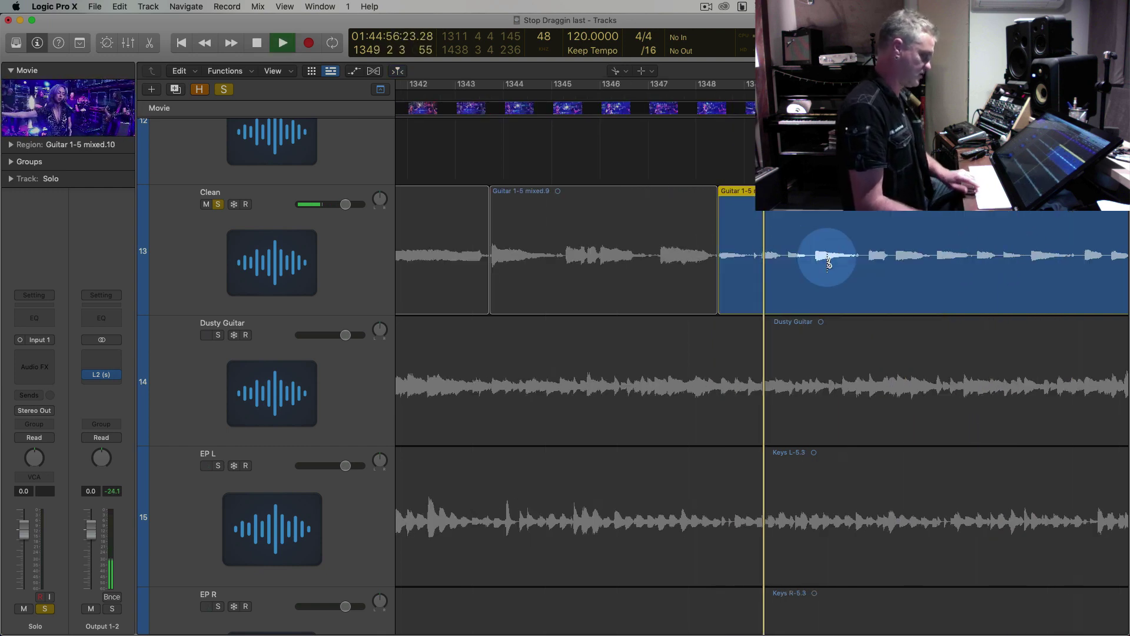
Move the guitar region from about bar 1335 to 1344 to the Crunch track and the short region after it to the Solo track
key(t)
key(t)
key(space)
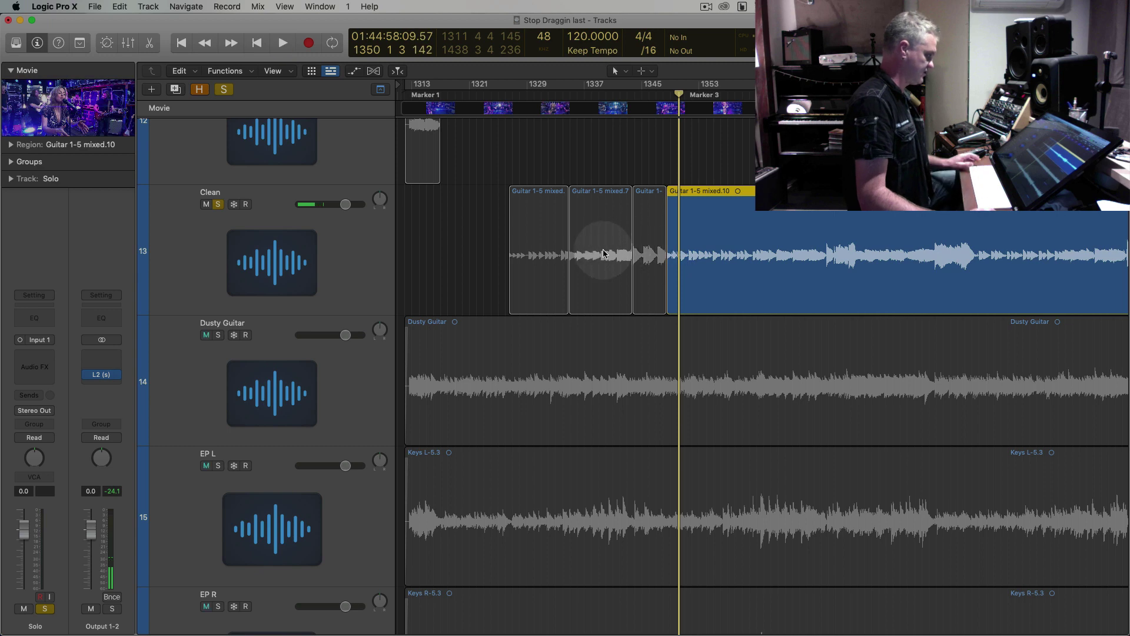
click(602, 250)
scroll(618, 248, up, 4)
drag(594, 302, 595, 172)
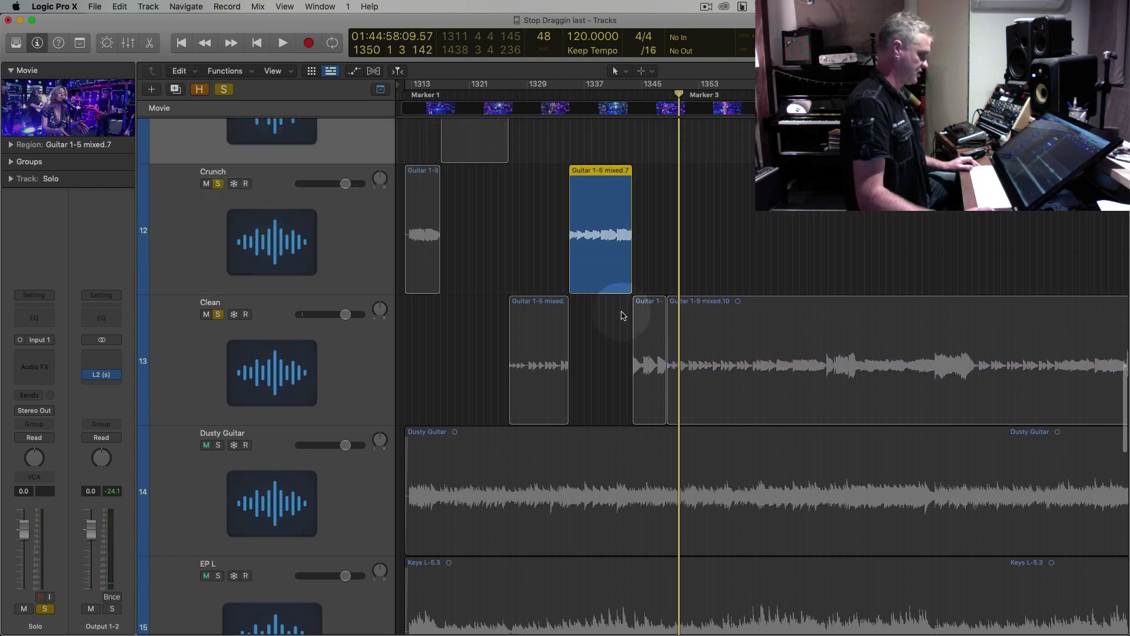
drag(643, 341, 648, 146)
Play the last Clean region, skipping ahead, and split it with the Scissors midway through bar 1360 and just before bar 1371
click(728, 365)
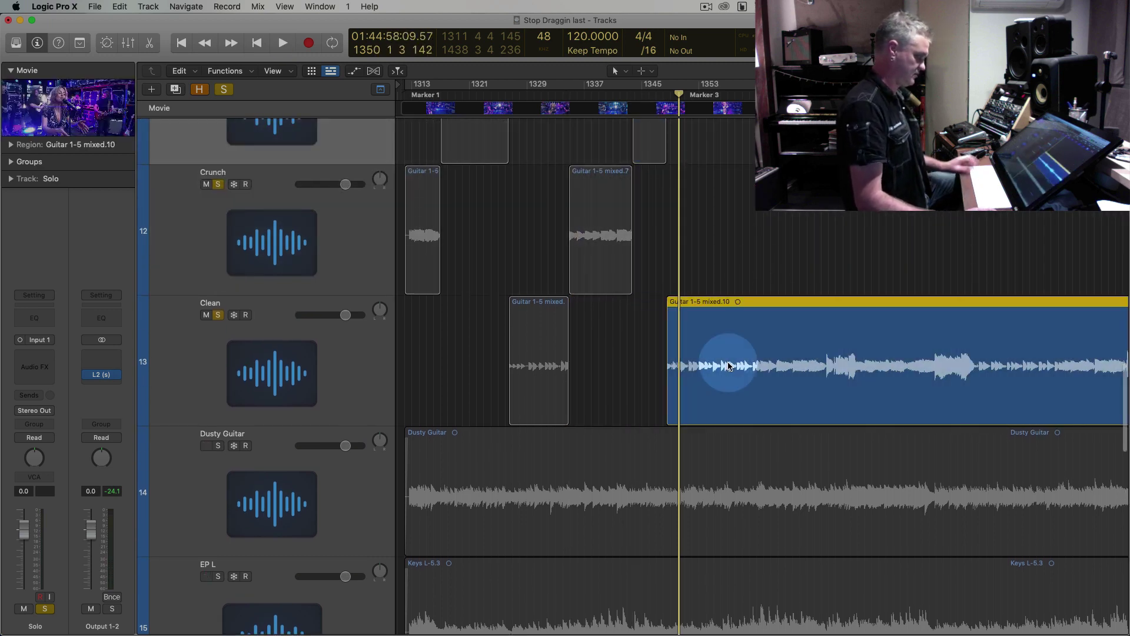
key(space)
key(super+Right)
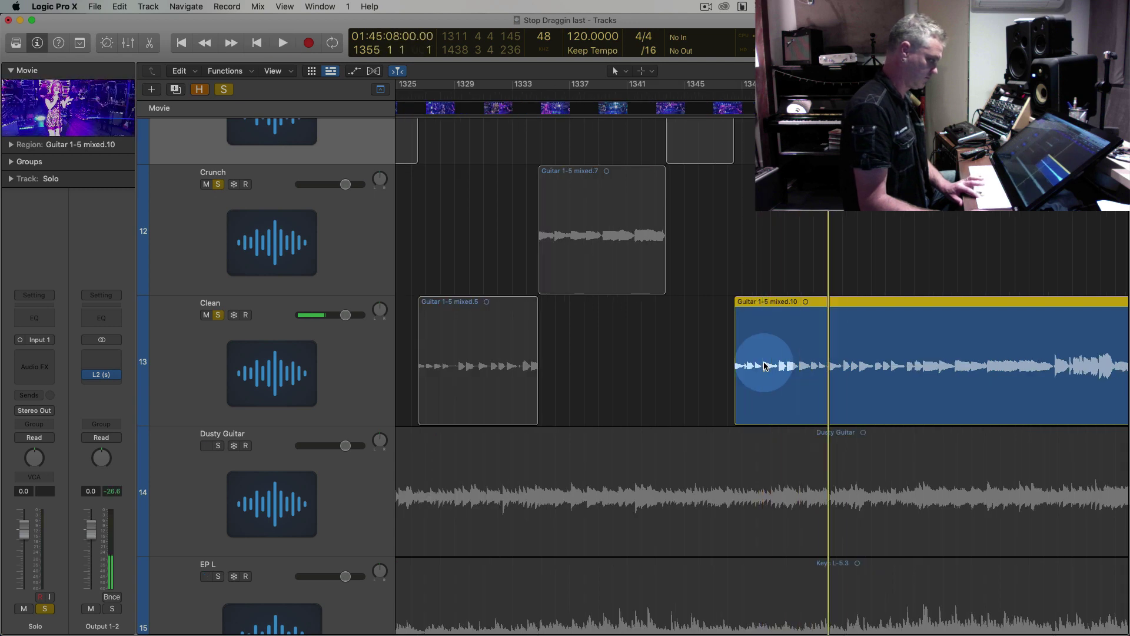
key(space)
key(space)
key(super+Right)
key(super+Right)
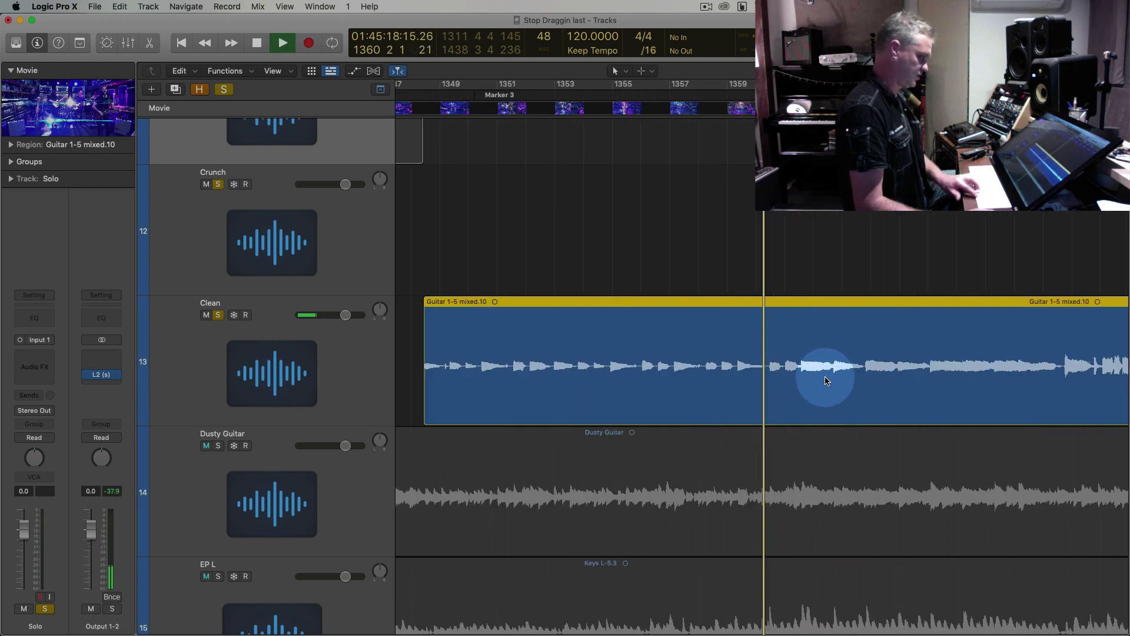
key(t)
key(i)
key(super+Right)
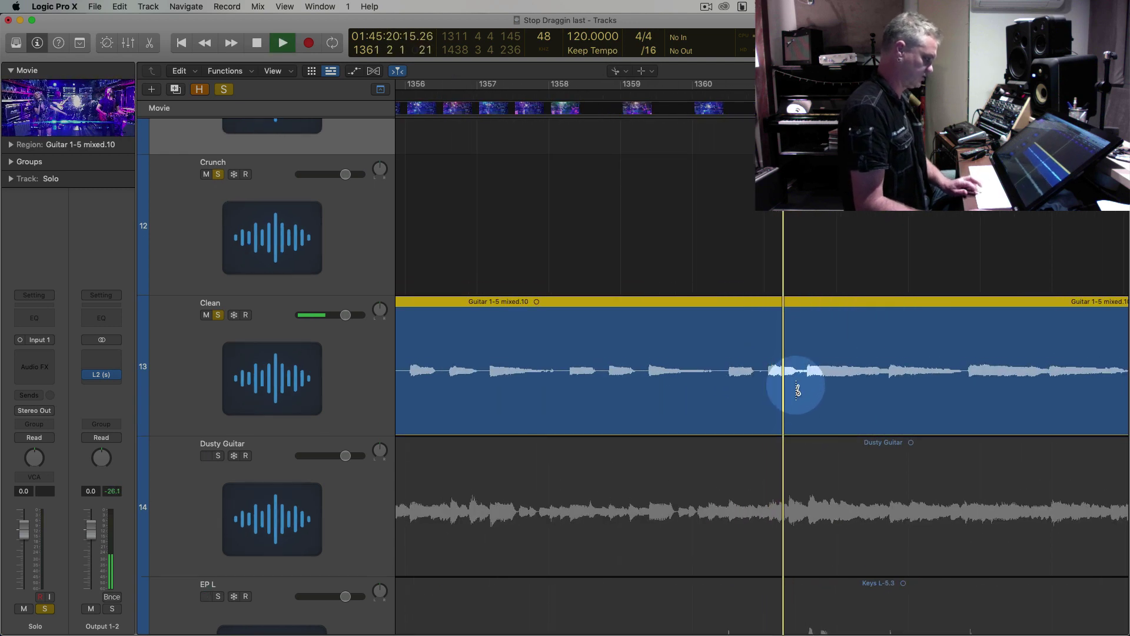
key(super+Down)
drag(789, 392, 813, 393)
click(811, 391)
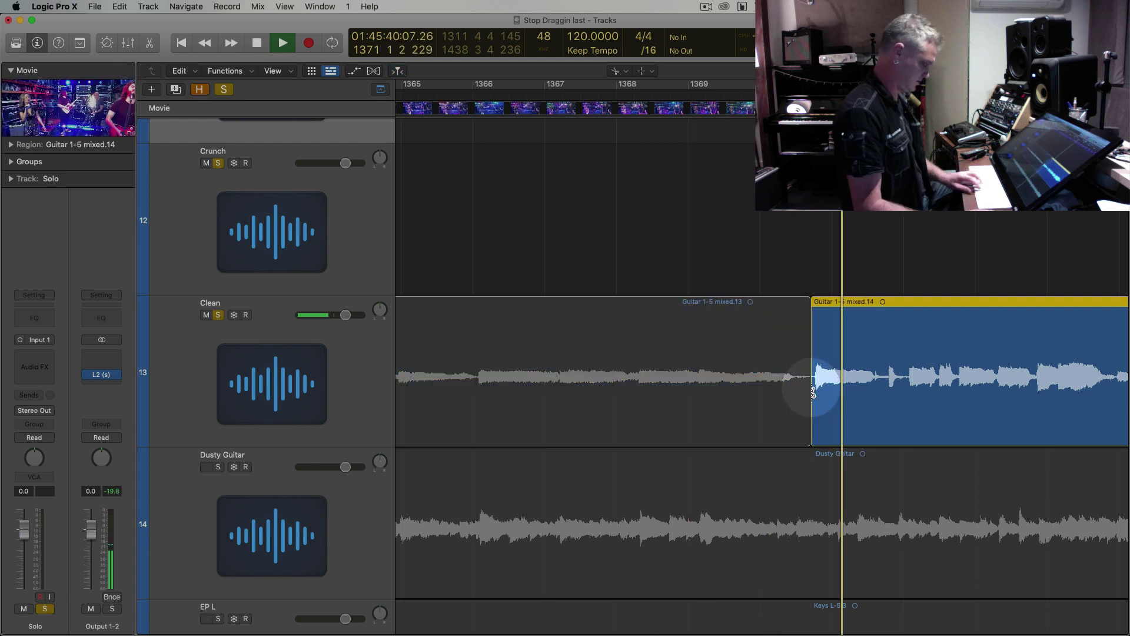
Move the guitar region between bars 1360 and 1371 to the Crunch track and the region after it to the Solo track
key(t)
key(t)
scroll(687, 380, down, 5)
scroll(649, 376, down, 3)
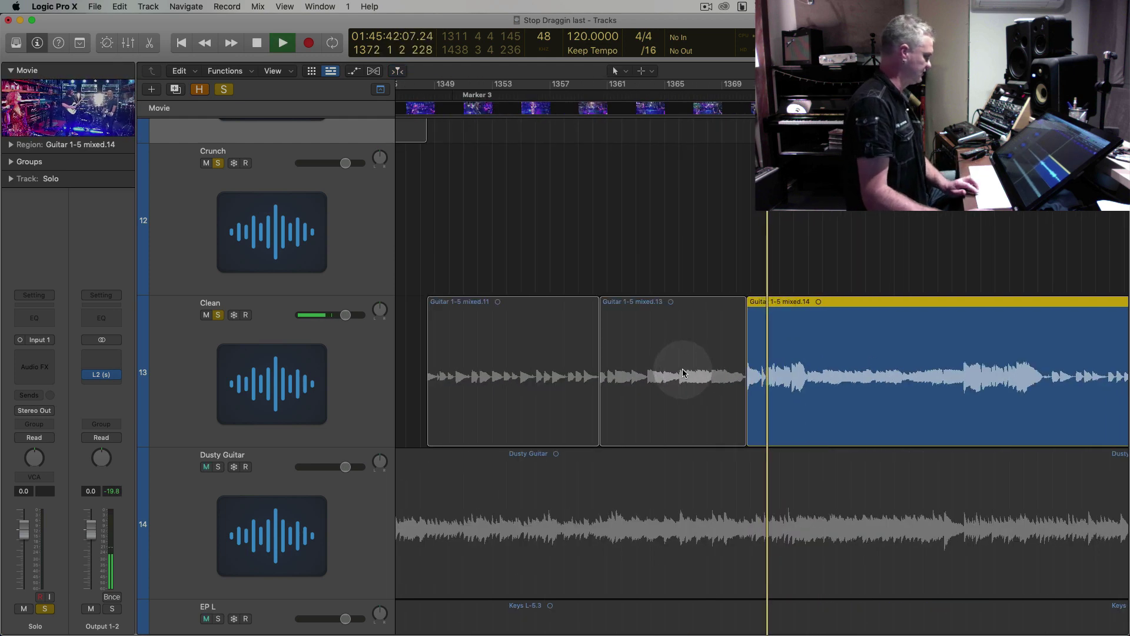
drag(683, 372, 677, 177)
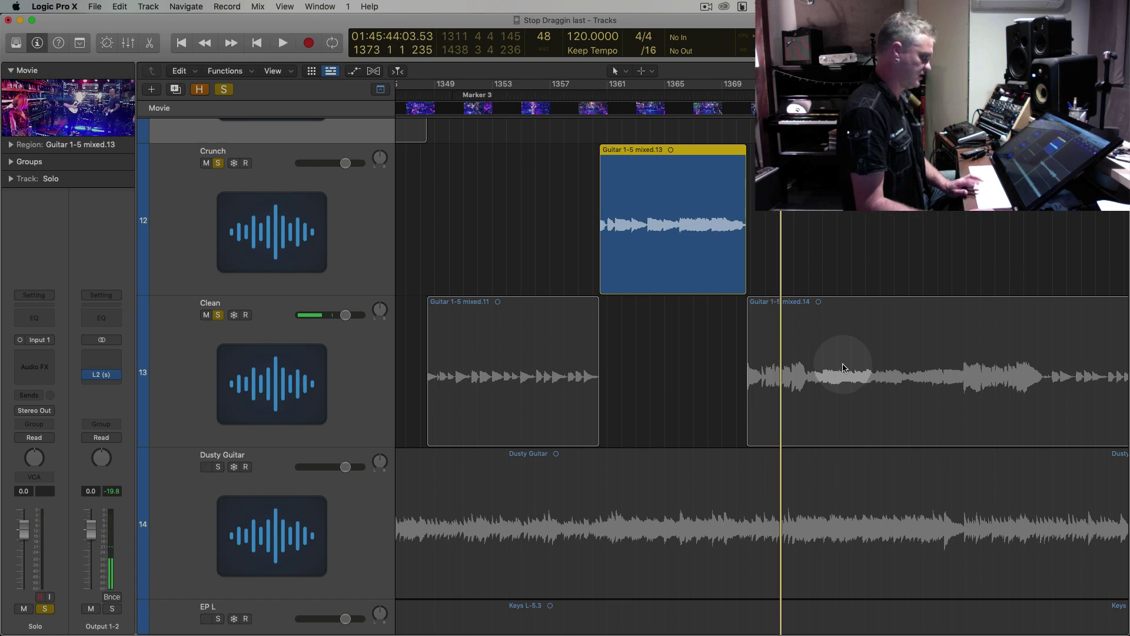
drag(842, 368, 870, 135)
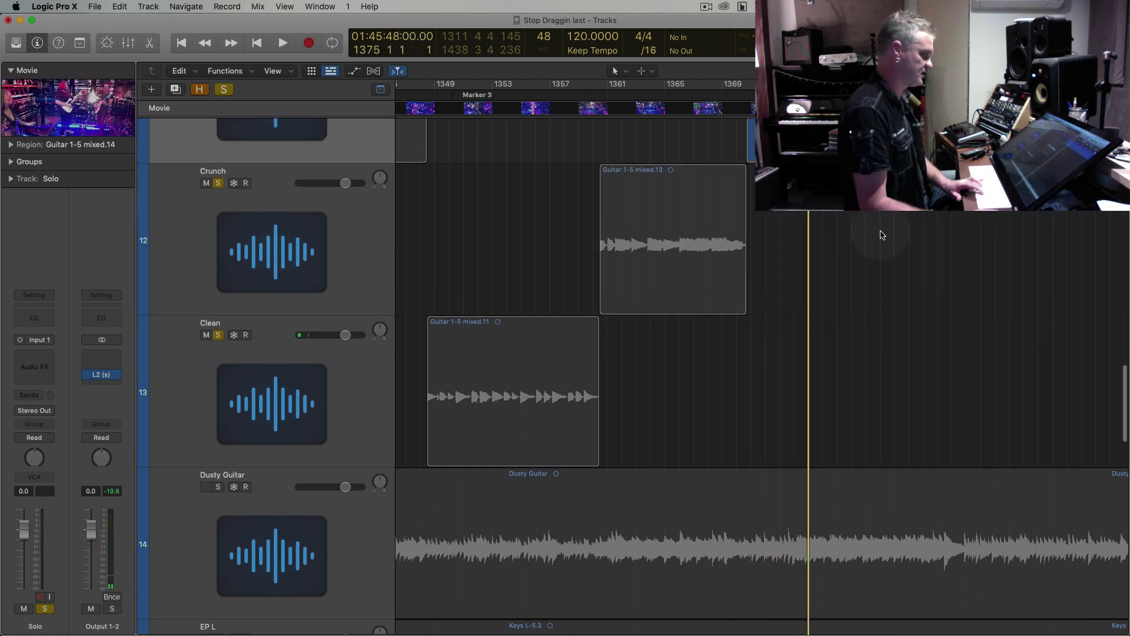
Replay the last Solo region and split it with the Scissors just before bar 1375
key(space)
scroll(880, 235, up, 5)
scroll(880, 235, up, 4)
key(comma)
key(comma)
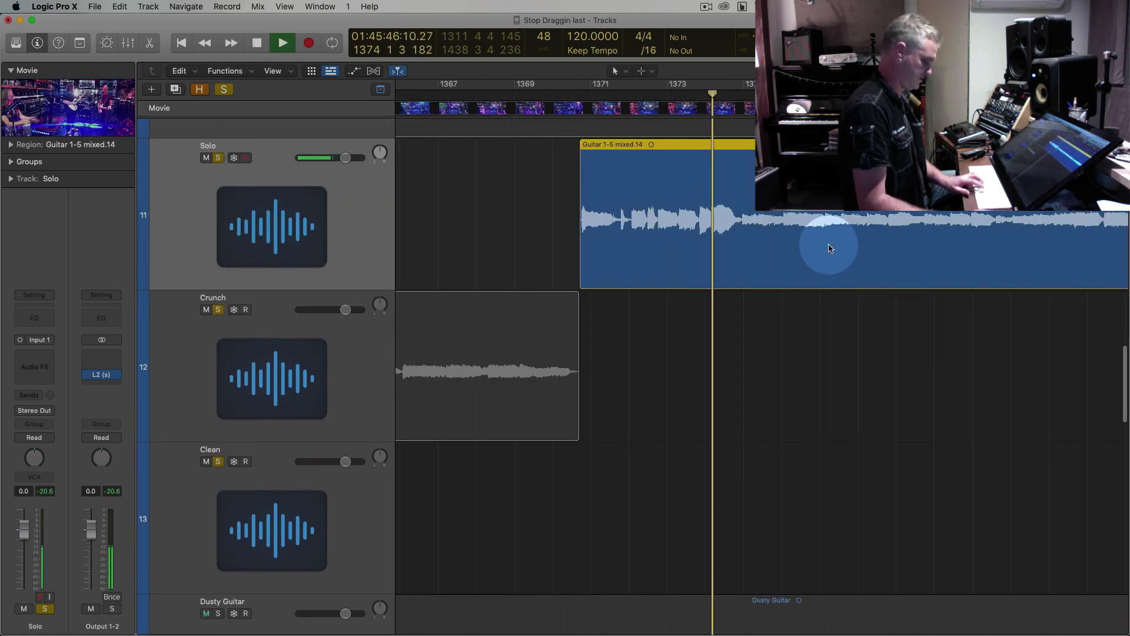
key(super+Right)
key(super+Right)
key(super+Right)
key(t)
key(i)
click(796, 244)
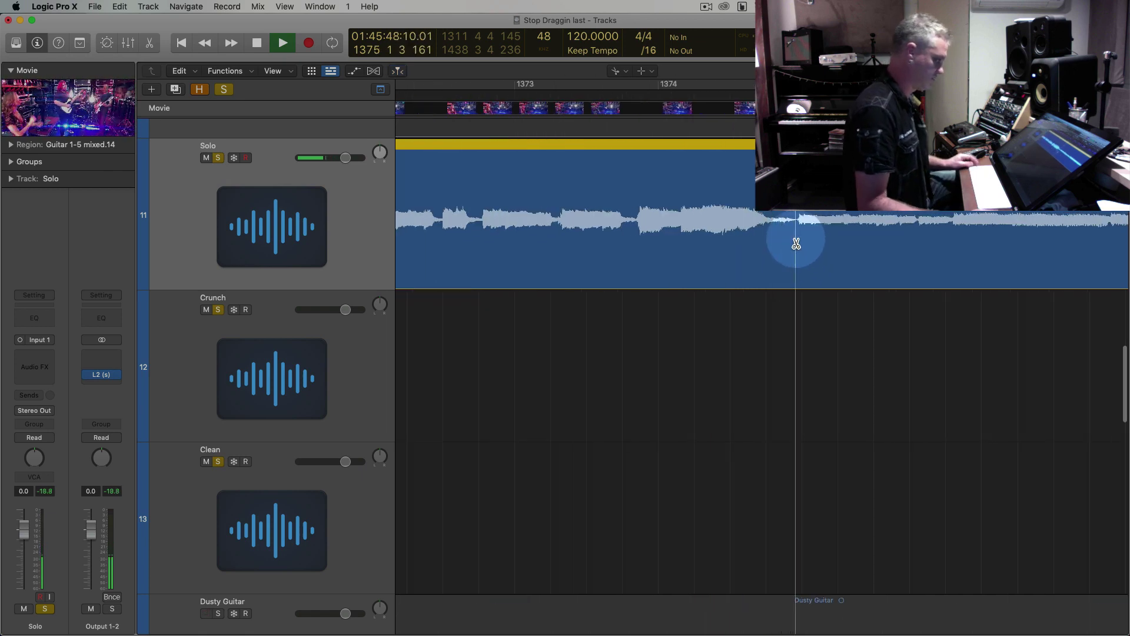
Move the remaining guitar region starting at about bar 1375 from the Solo track to the Crunch track
key(t)
key(t)
key(super+Left)
key(super+Left)
key(super+Left)
key(super+Left)
key(super+Left)
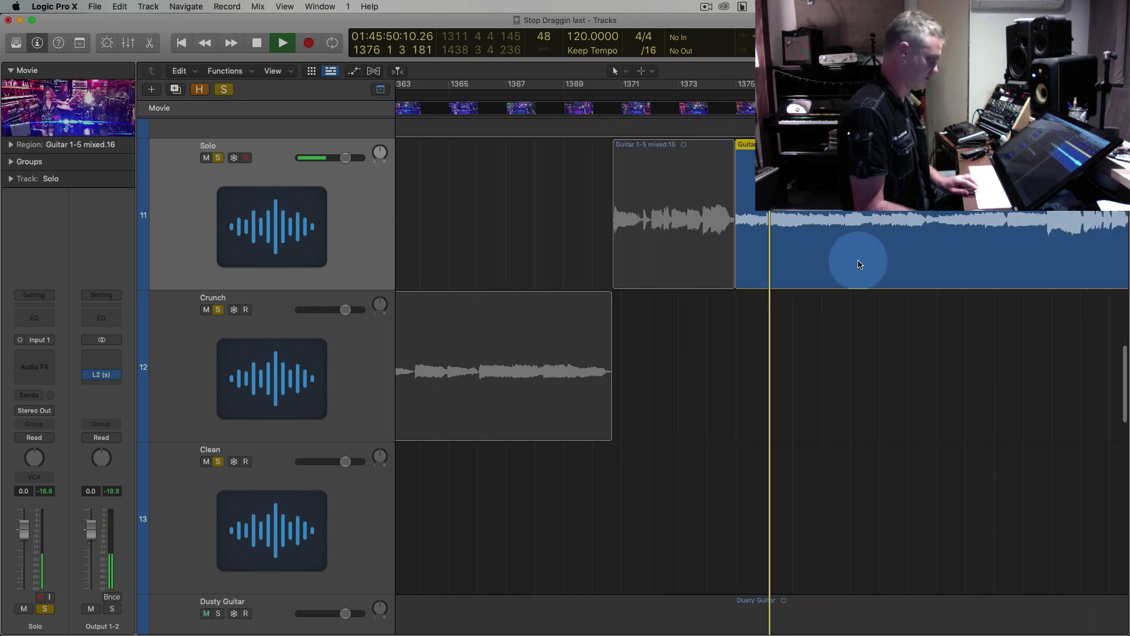
key(super+Left)
drag(859, 264, 844, 344)
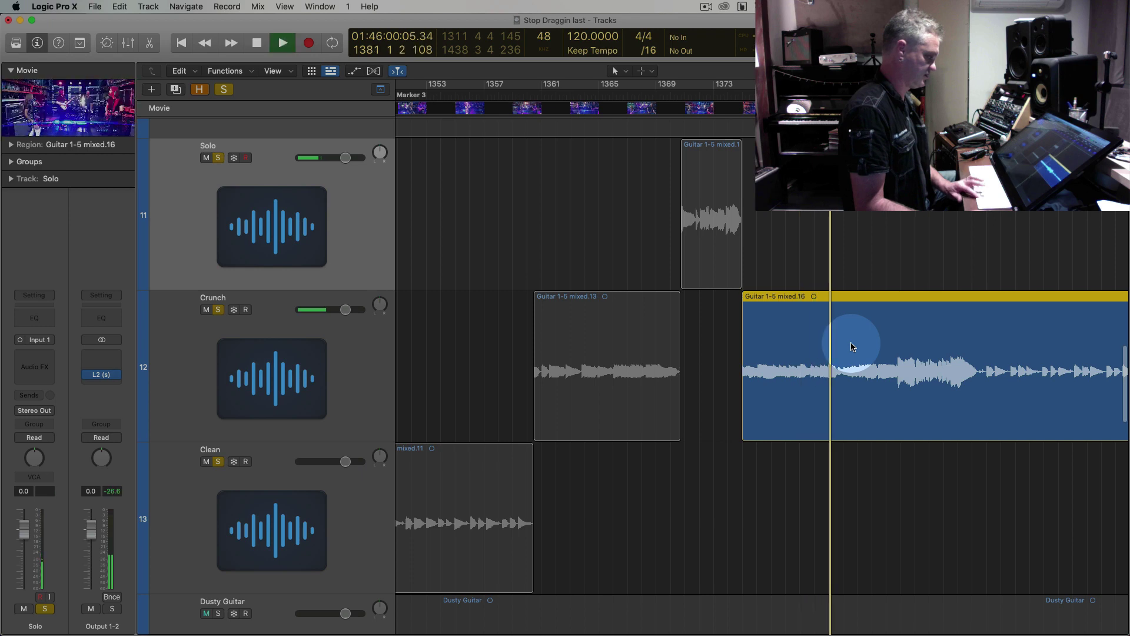
Play through the last Crunch region and split it with the Scissors just before bar 1386, where the lead playing starts
key(space)
key(super+Right)
key(super+Right)
key(super+Right)
key(super+Right)
key(super+Right)
key(super+Right)
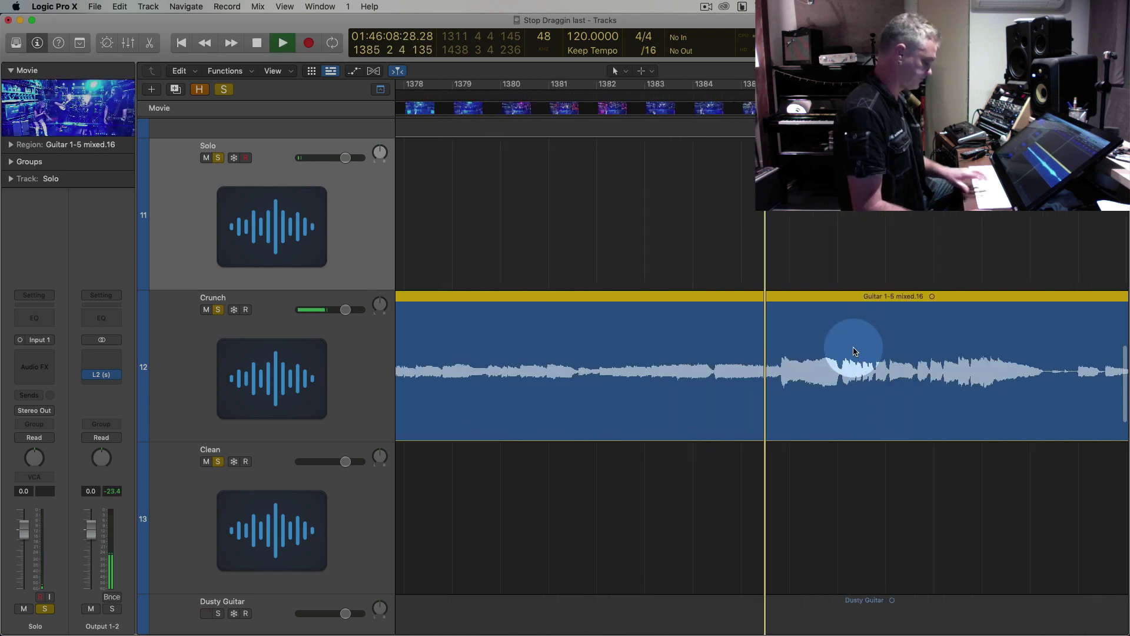
key(t)
key(i)
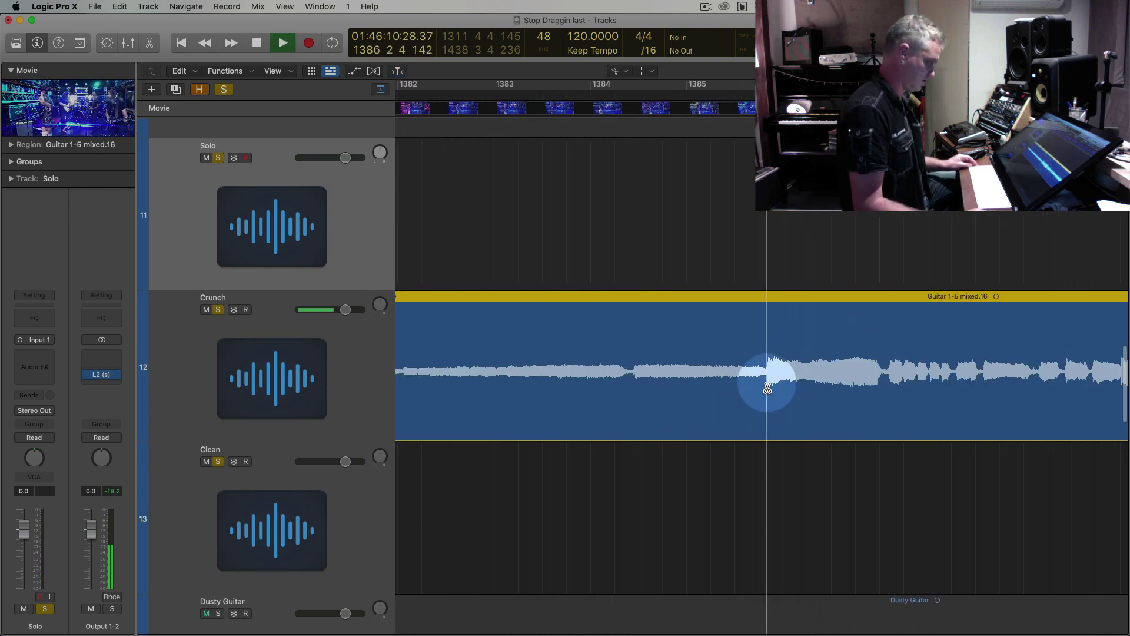
click(767, 388)
Play on from about bar 1388 and split the Crunch region again partway through bar 1391, where the lead playing ends
key(super+Left)
key(super+Left)
key(super+Left)
key(super+Left)
key(space)
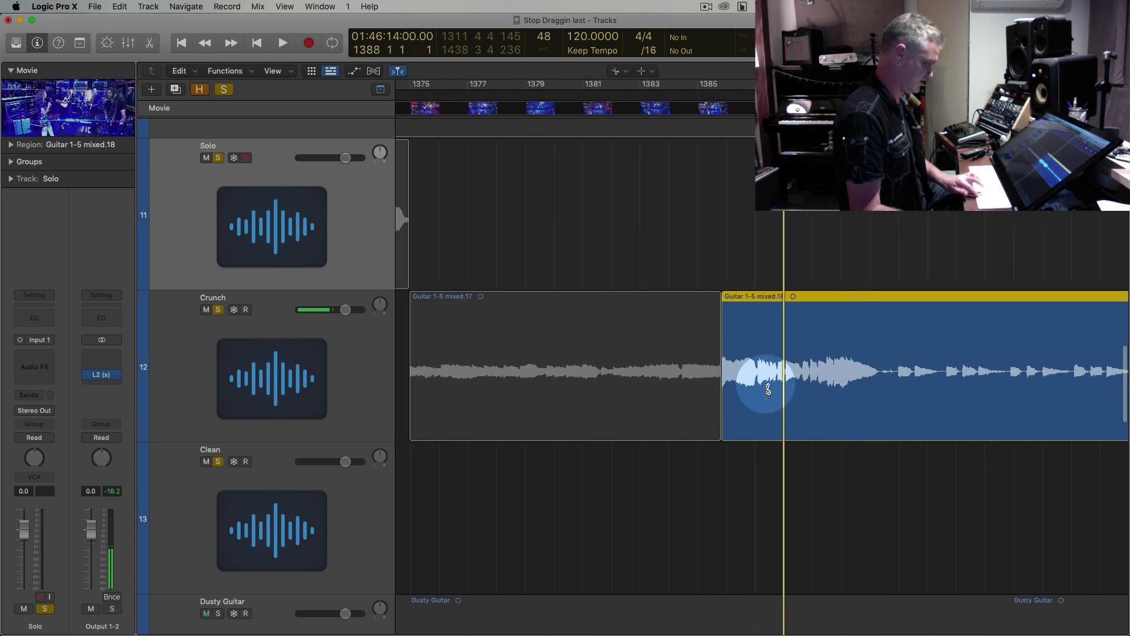
key(space)
key(super+Right)
key(super+Right)
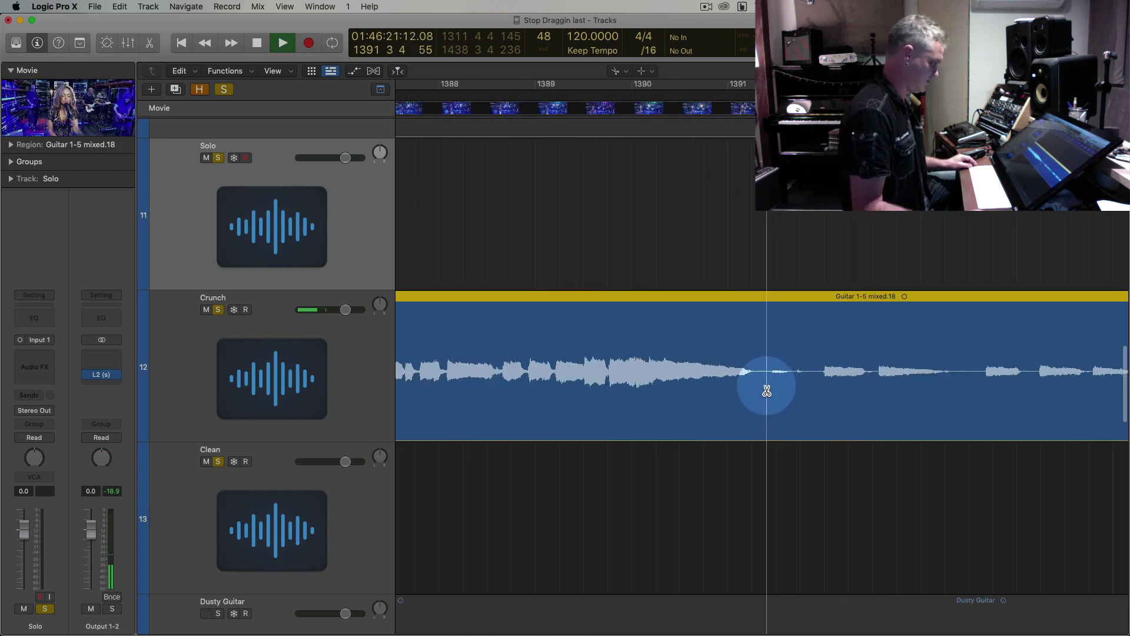
click(766, 390)
Move the region between bars 1386 and 1391 to the Solo track and the remainder after it to the Clean track
key(super+Left)
key(super+Left)
key(t)
key(t)
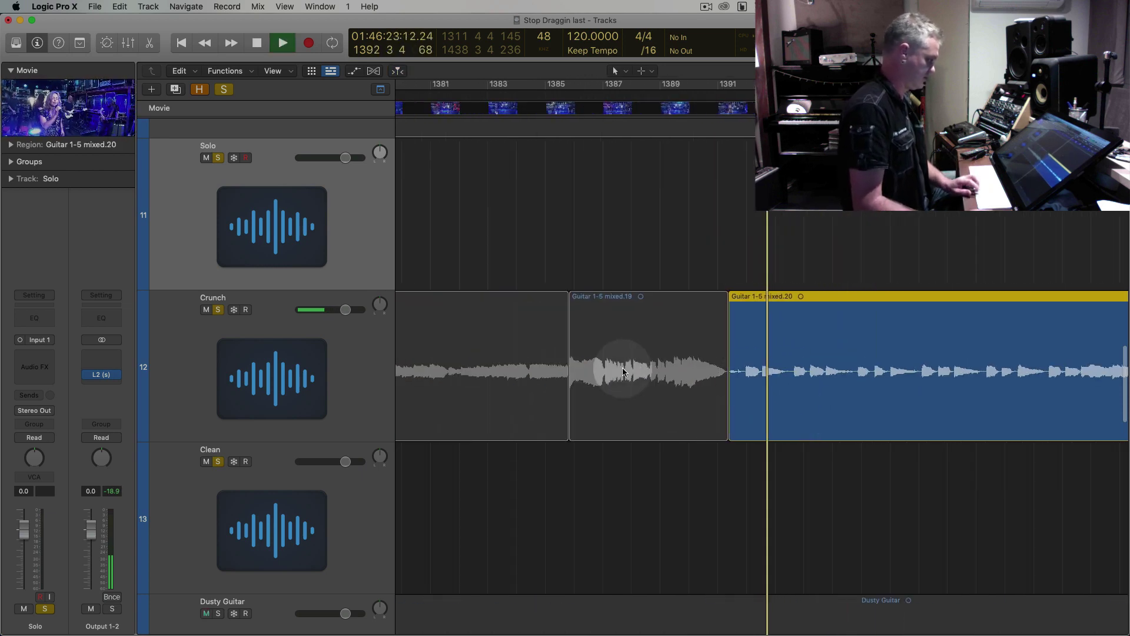
drag(623, 372, 623, 219)
drag(870, 338, 869, 489)
Play the last Clean region from about bar 1398 and split it with the Scissors midway through bar 1403
key(space)
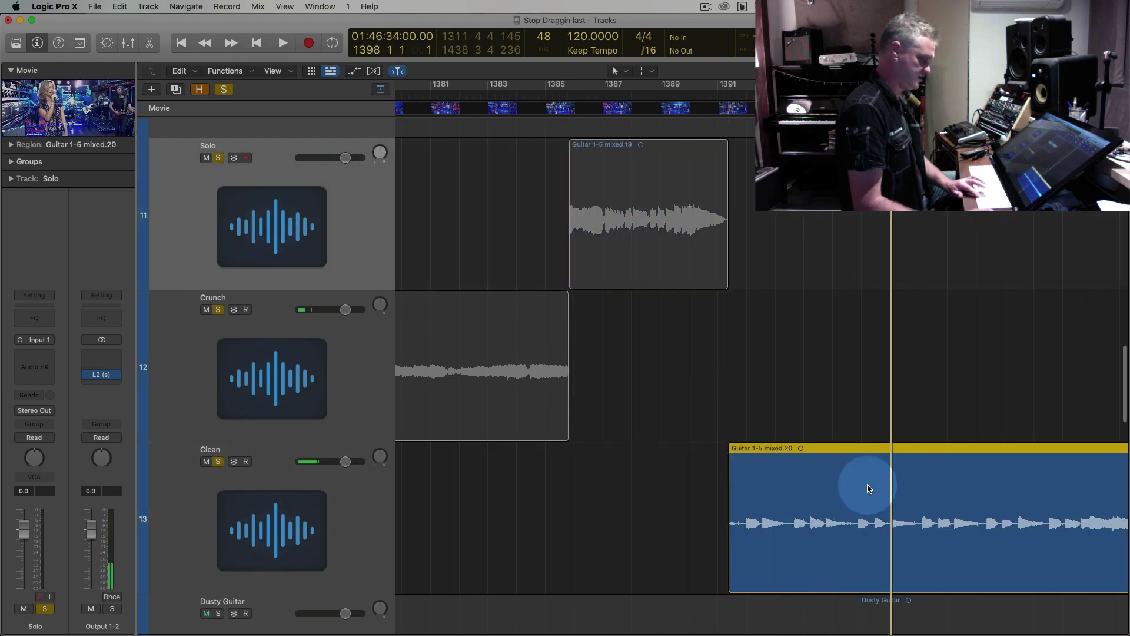
key(space)
key(super+Right)
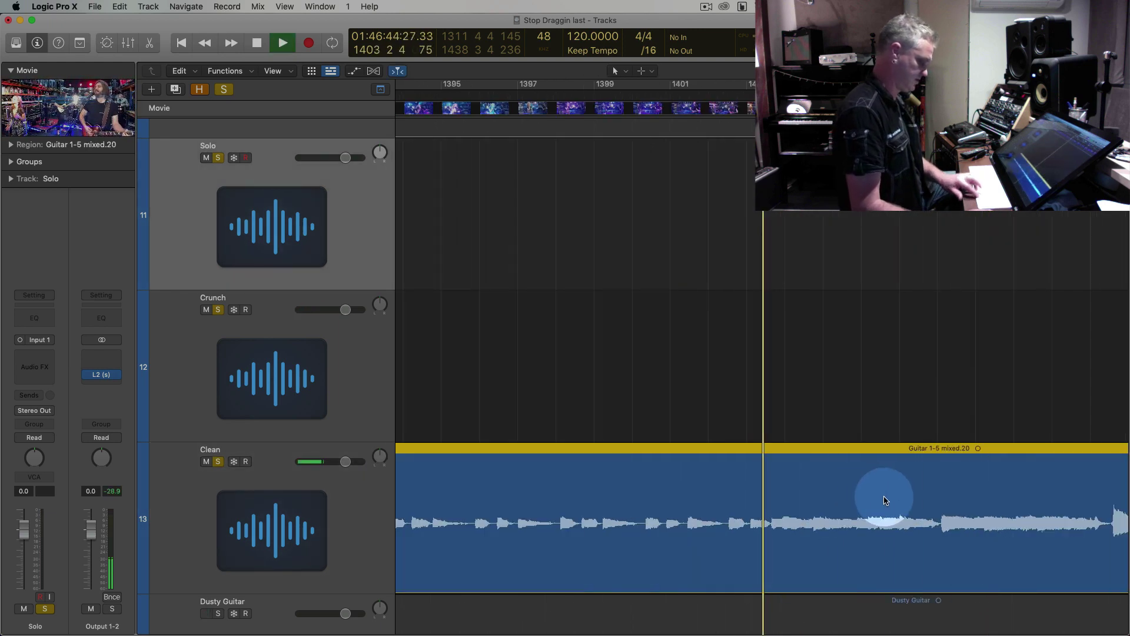
key(super+Right)
key(t)
key(i)
click(769, 529)
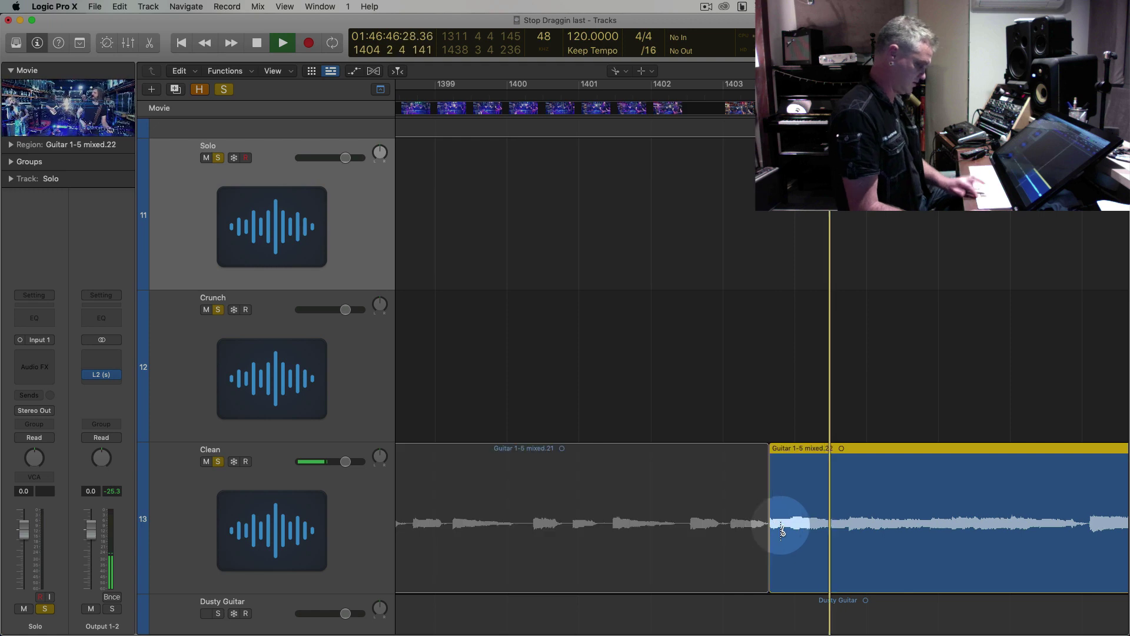
Skip ahead through the Clean guitar and split the last region midway through bar 1412
key(period)
key(period)
key(period)
key(period)
key(period)
key(comma)
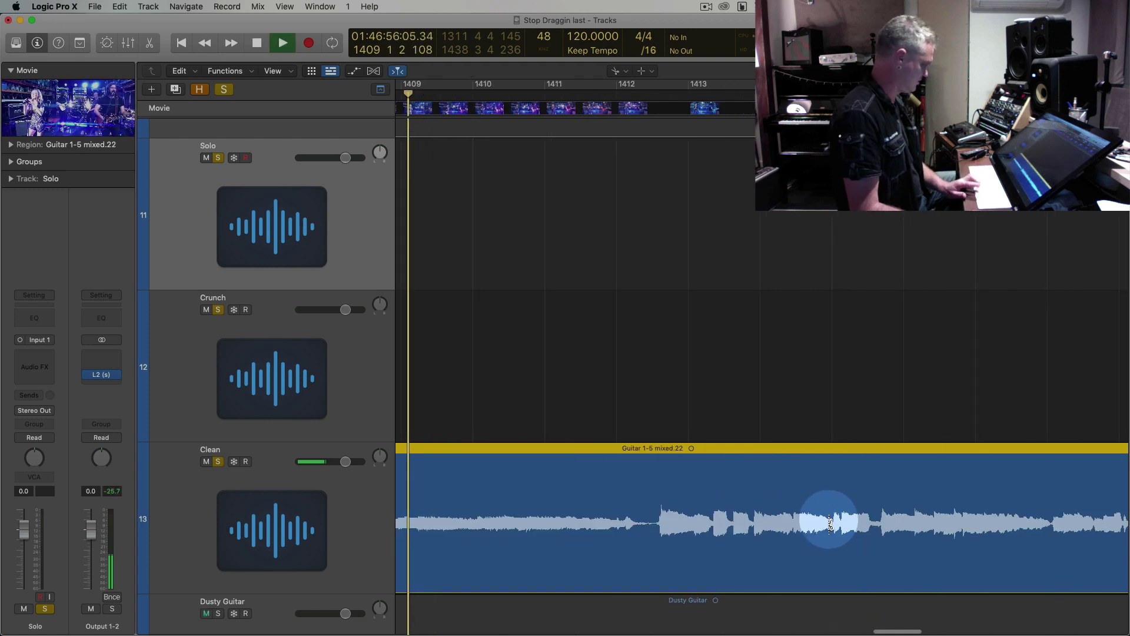
key(period)
key(period)
key(period)
key(super+Right)
click(804, 533)
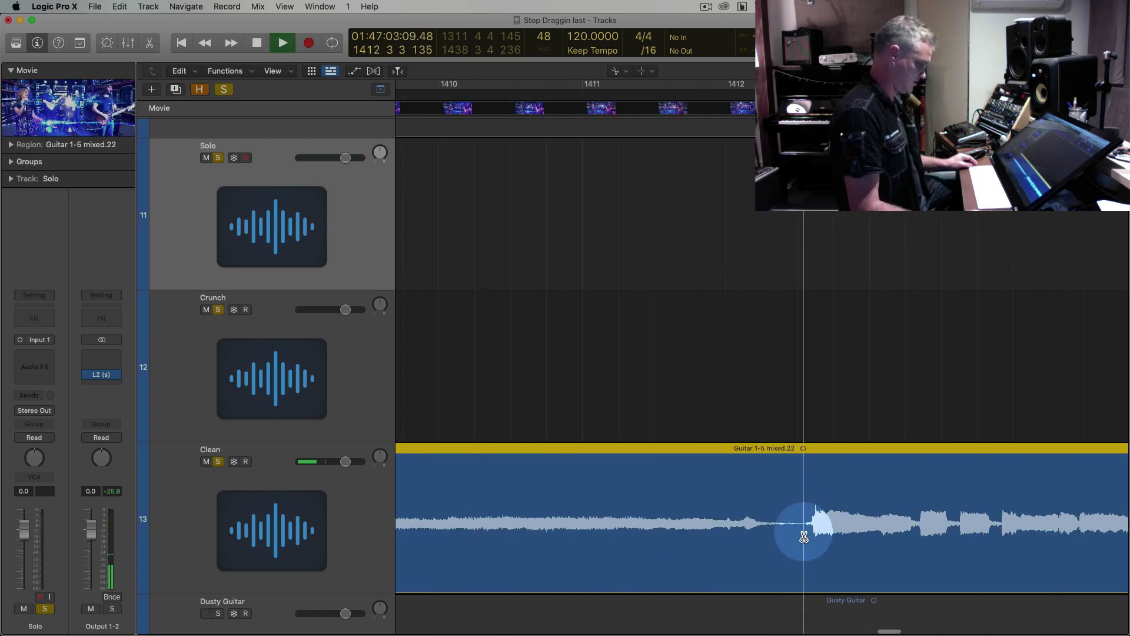
Listen ahead to the end of the Clean guitar and split its last region partway through bar 1431
key(super+Left)
key(super+Left)
key(period)
key(period)
key(period)
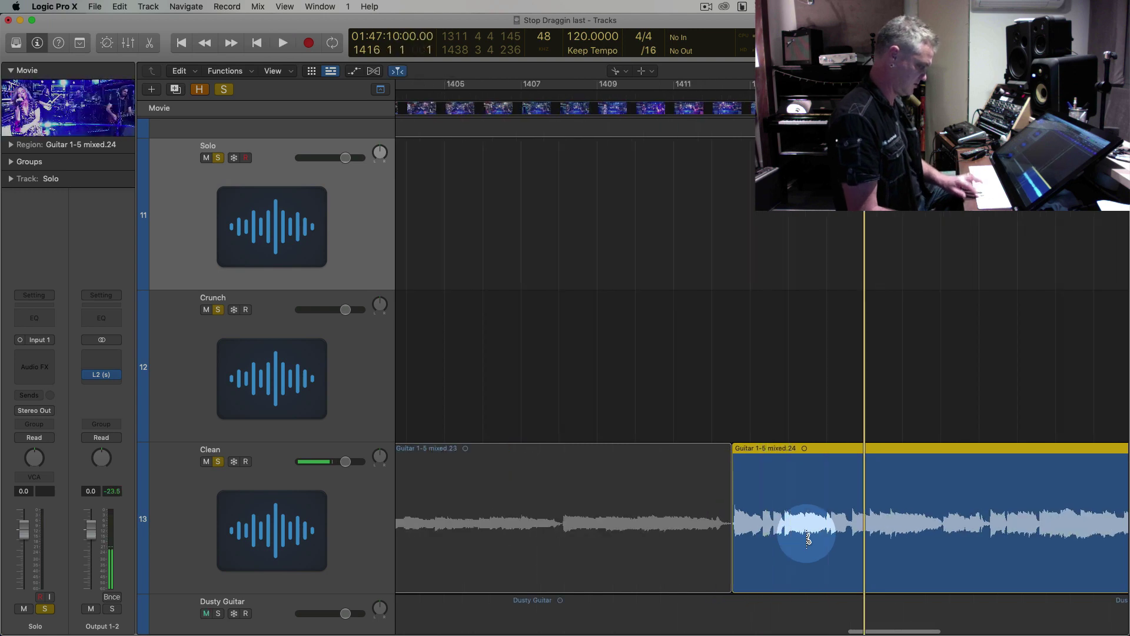
key(space)
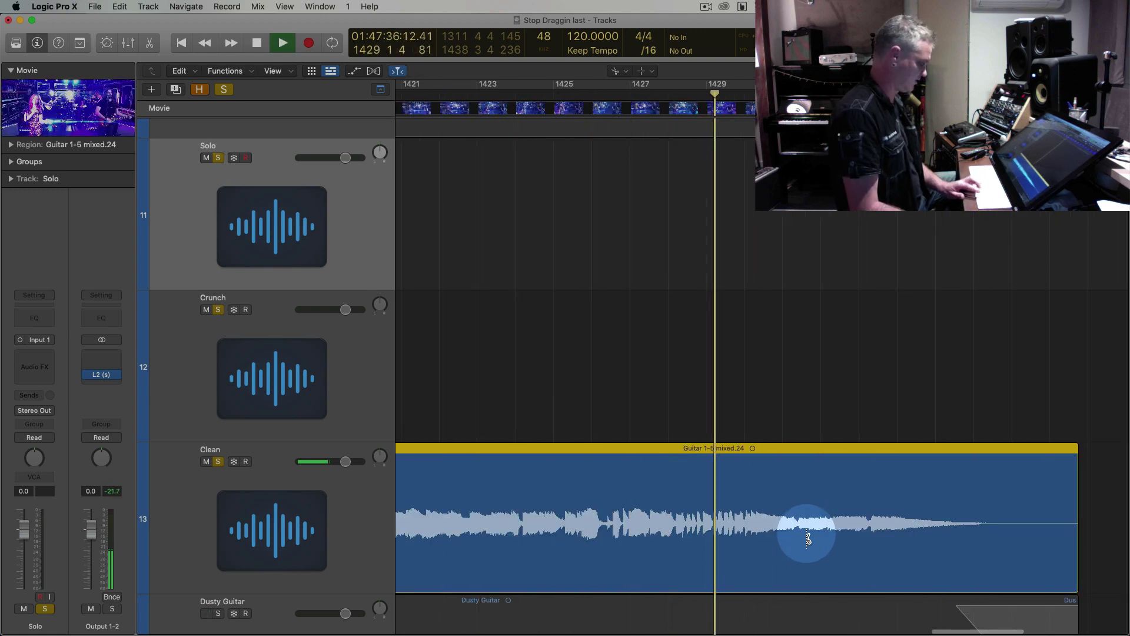
key(super+Right)
key(super+Right)
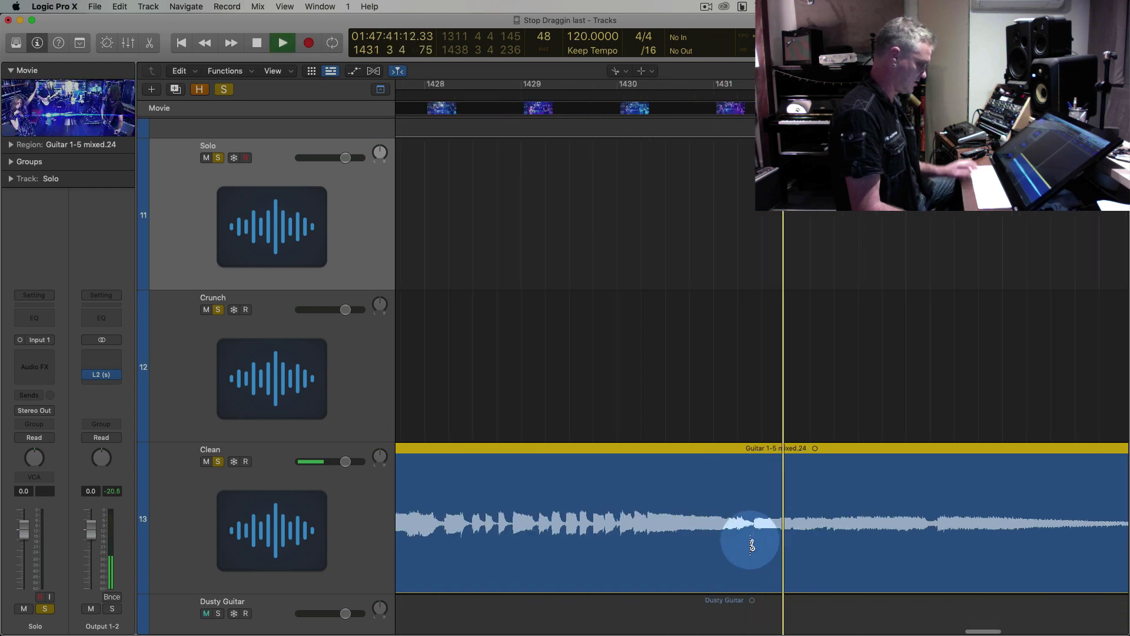
click(752, 542)
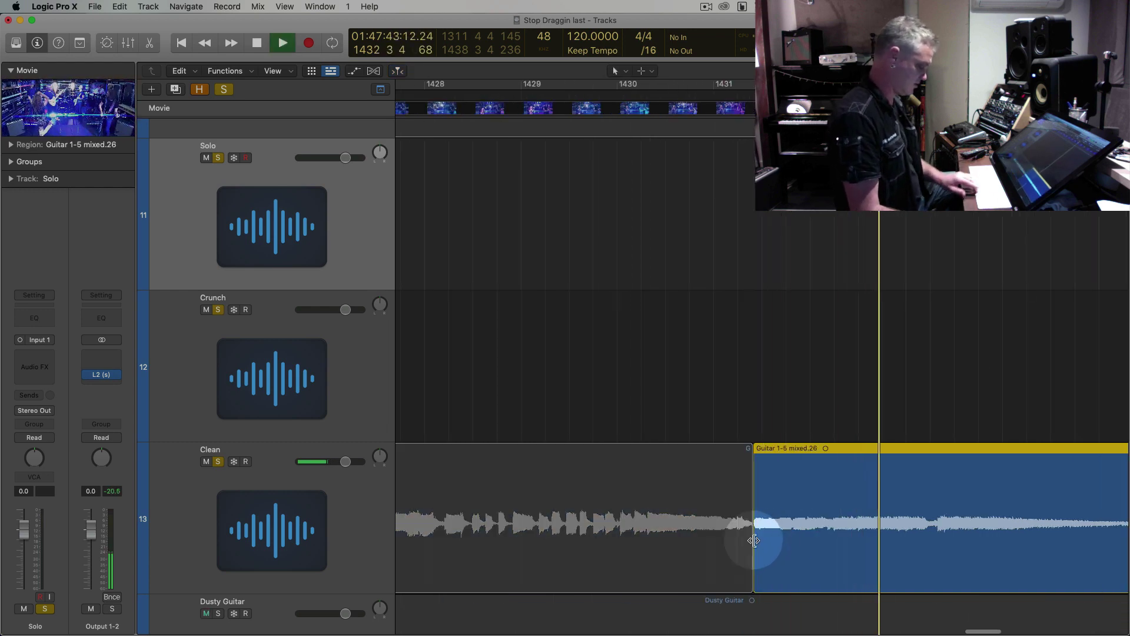
Move the final guitar region to the Crunch track and the long region before it to the Solo track
key(super+Left)
key(super+Left)
key(super+Up)
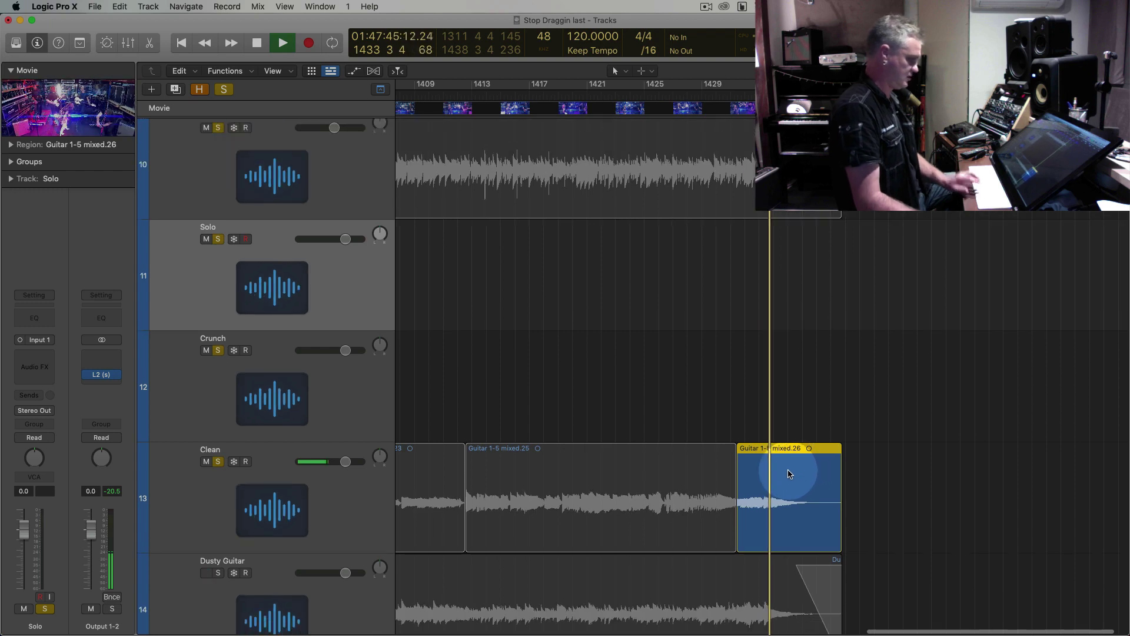
drag(788, 471, 788, 372)
key(super+Left)
key(super+Left)
key(super+Left)
key(space)
click(928, 490)
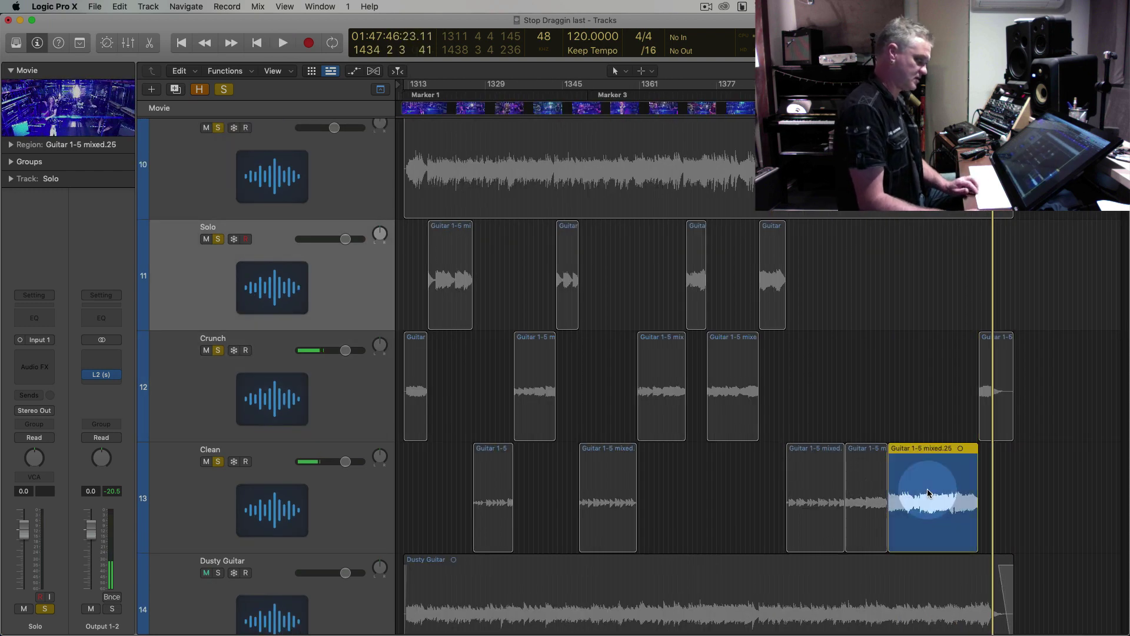
drag(927, 493, 928, 271)
Play the last remaining Clean region from about bar 1407 and move it to the Crunch track
click(865, 512)
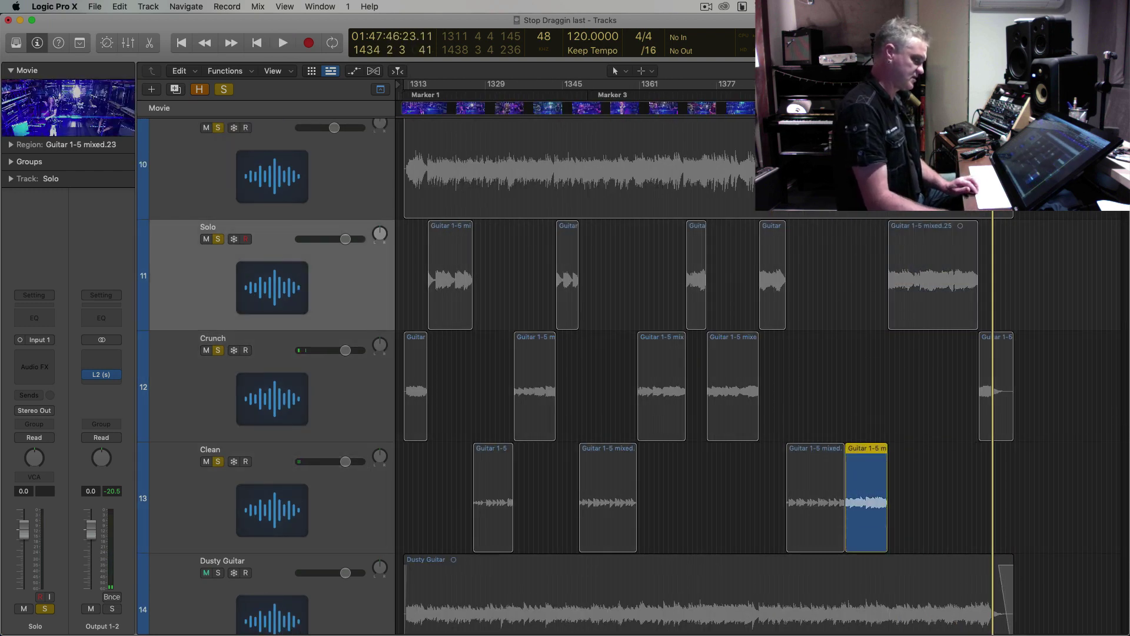
click(861, 84)
key(space)
drag(859, 485, 865, 403)
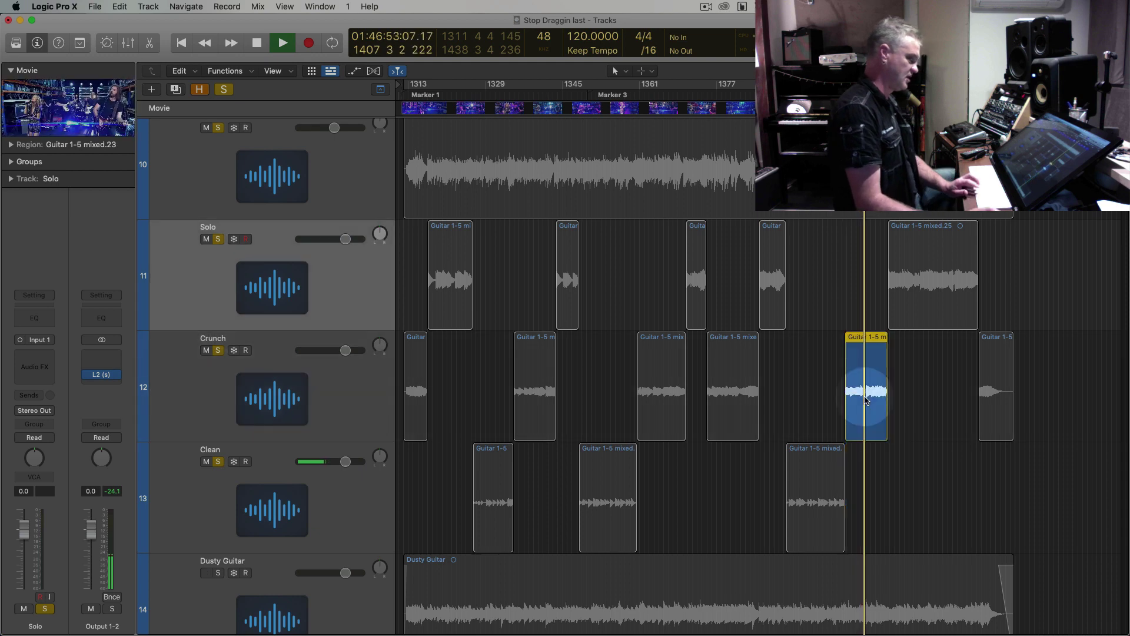
key(space)
Reduce the track height and select all the guitar regions on the Solo track
key(super+Up)
click(932, 422)
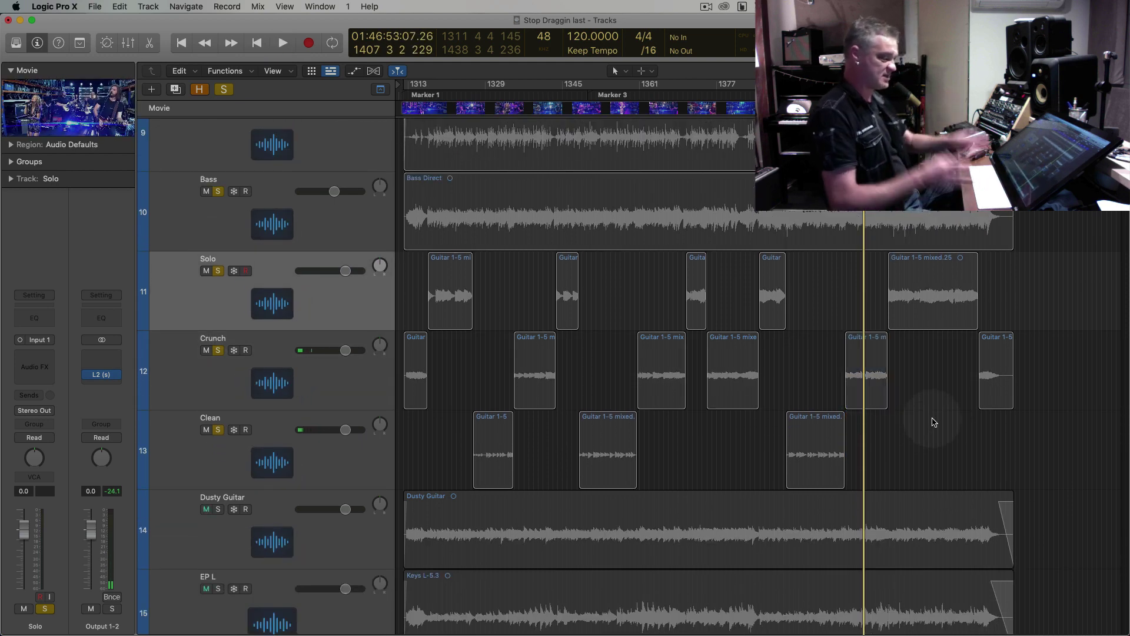
click(965, 294)
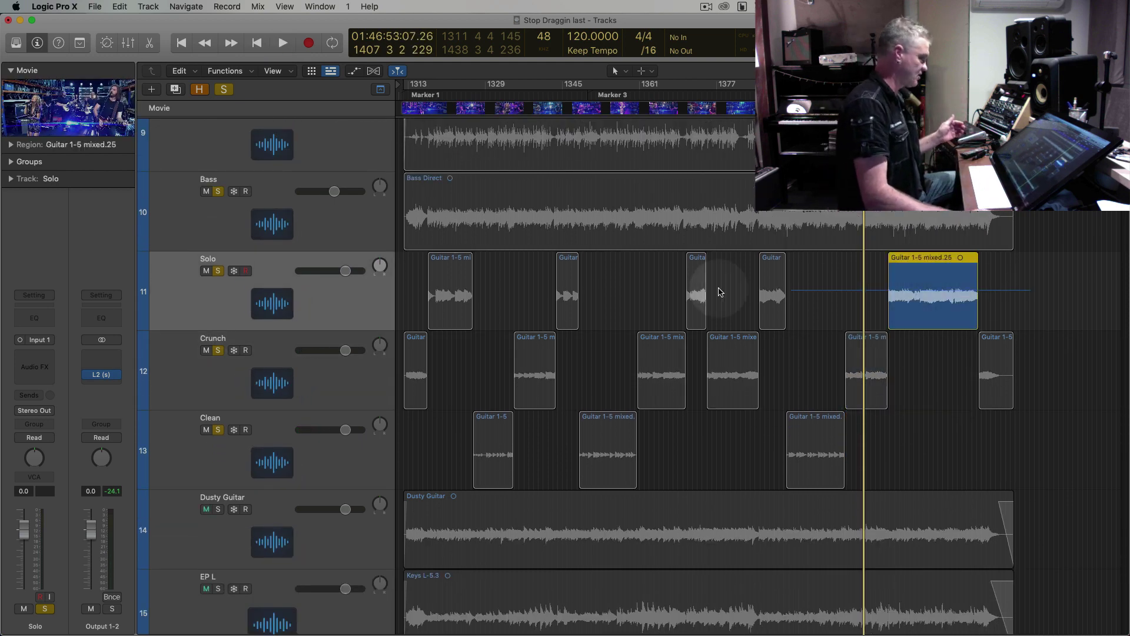
click(364, 275)
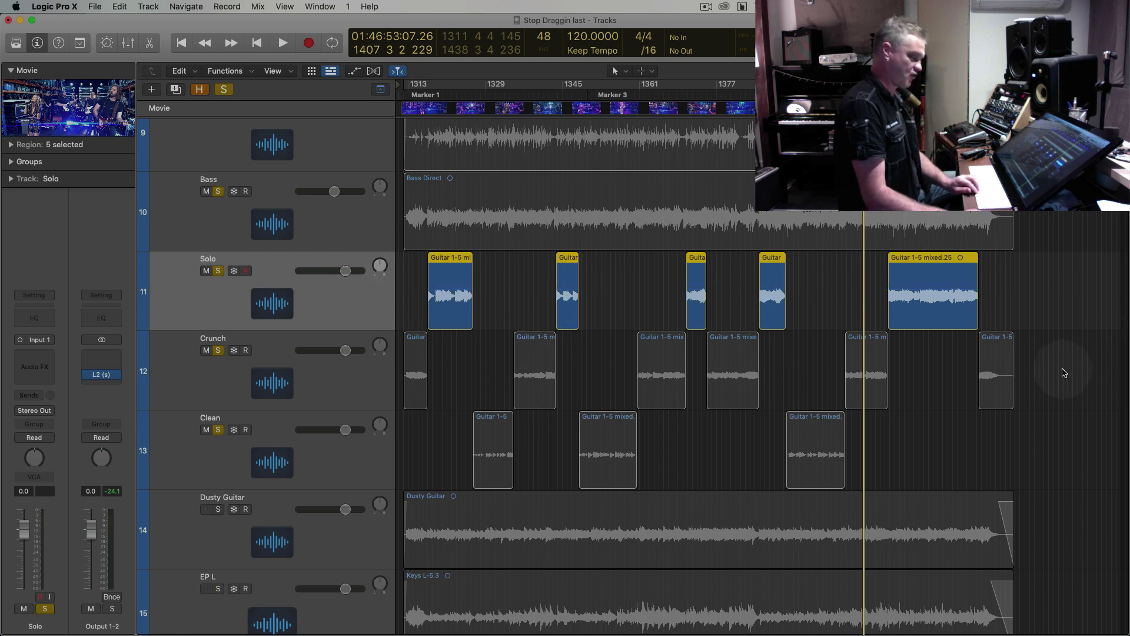
Select the guitar regions track by track, ending with the Clean track, and reduce the track height
click(369, 364)
click(646, 425)
click(377, 451)
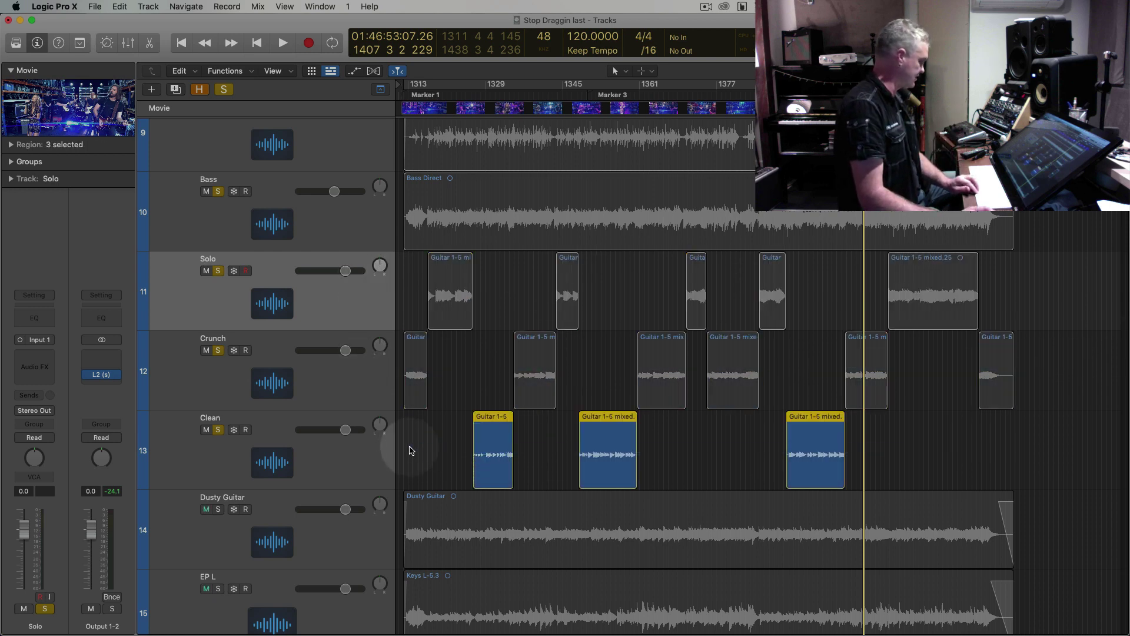
click(280, 456)
key(super+Up)
key(super+Up)
key(super+Up)
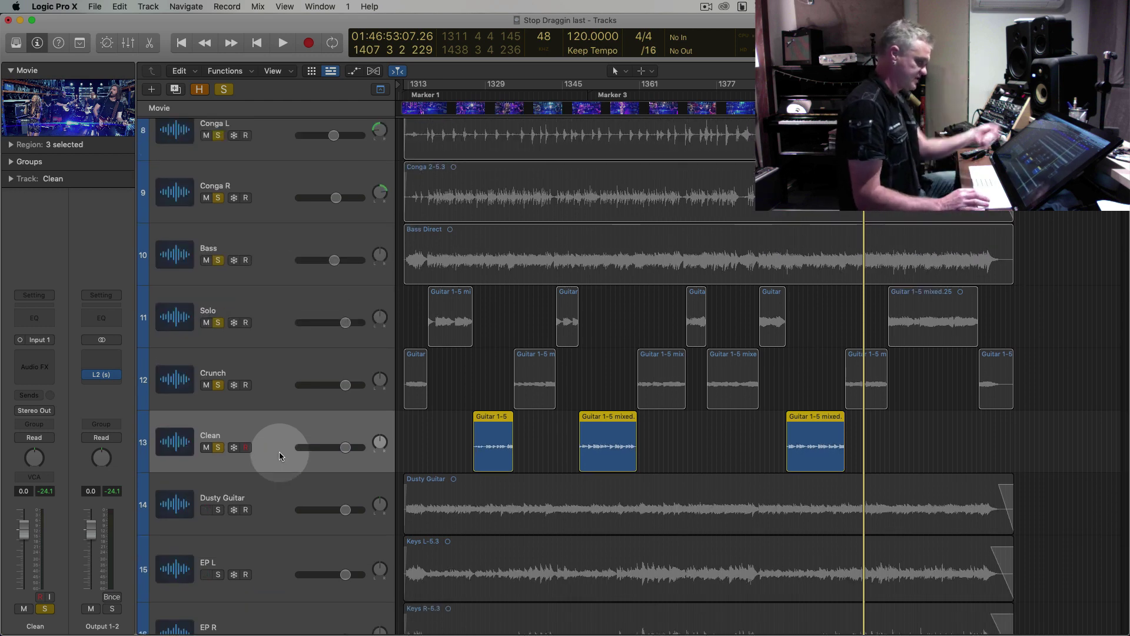
click(271, 308)
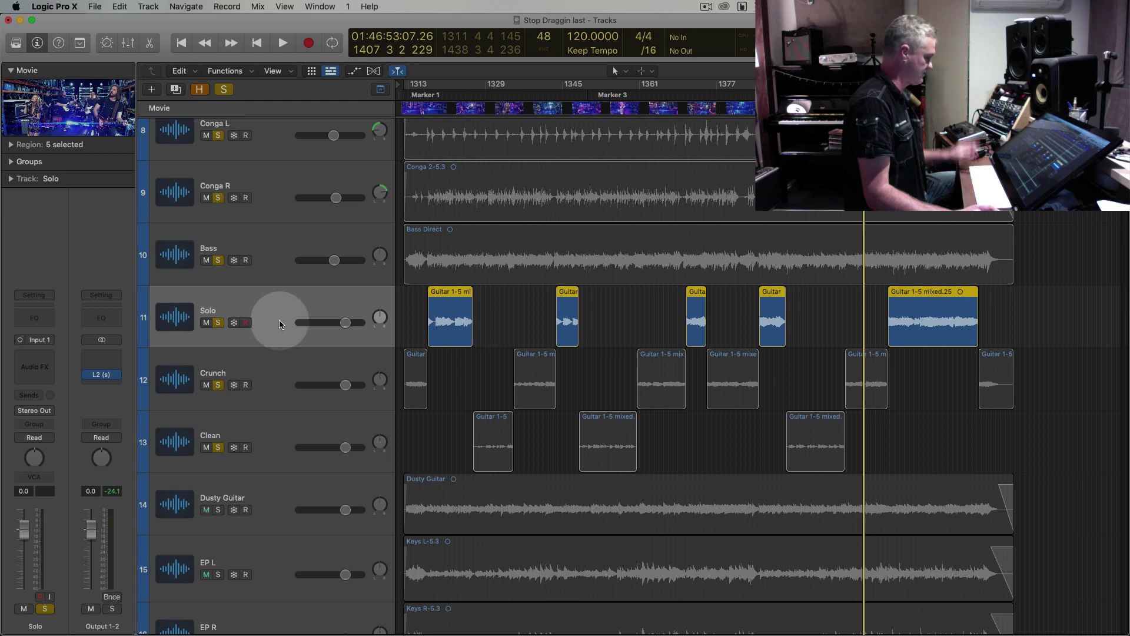
click(284, 425)
Play the start of the first Clean guitar region from about bar 1327
key(super+Right)
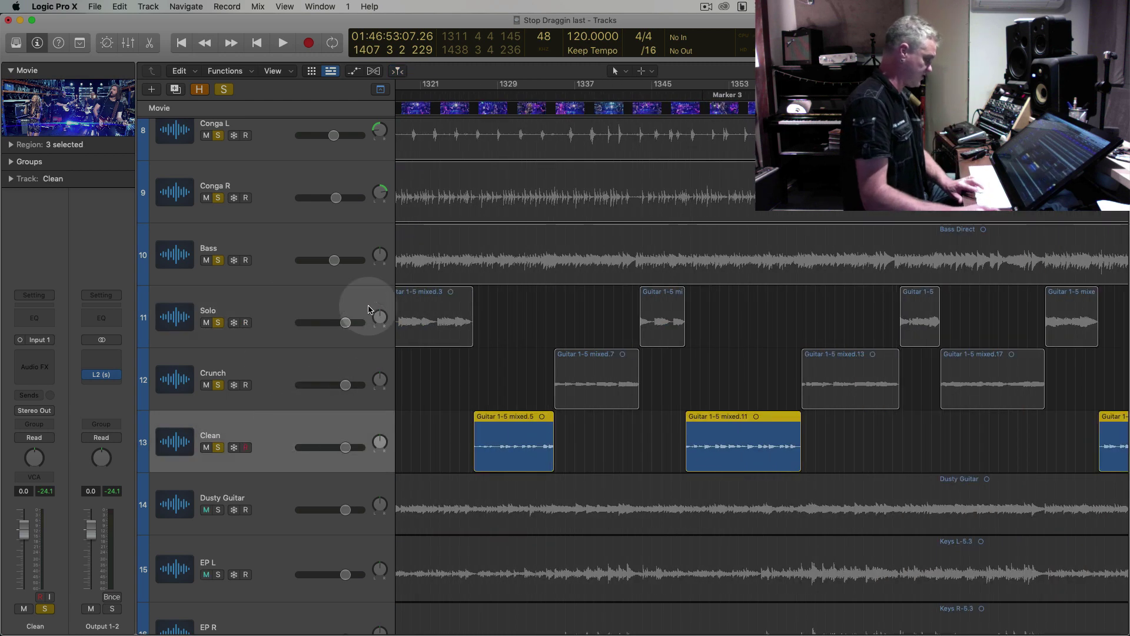
click(480, 90)
key(space)
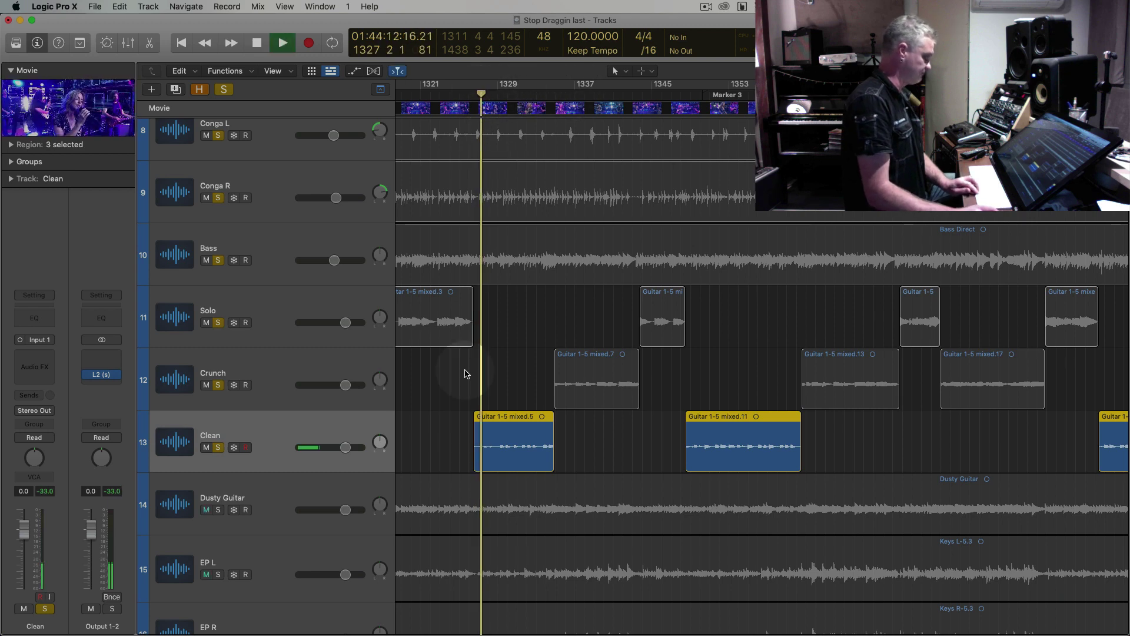
key(super+Down)
key(super+Down)
key(space)
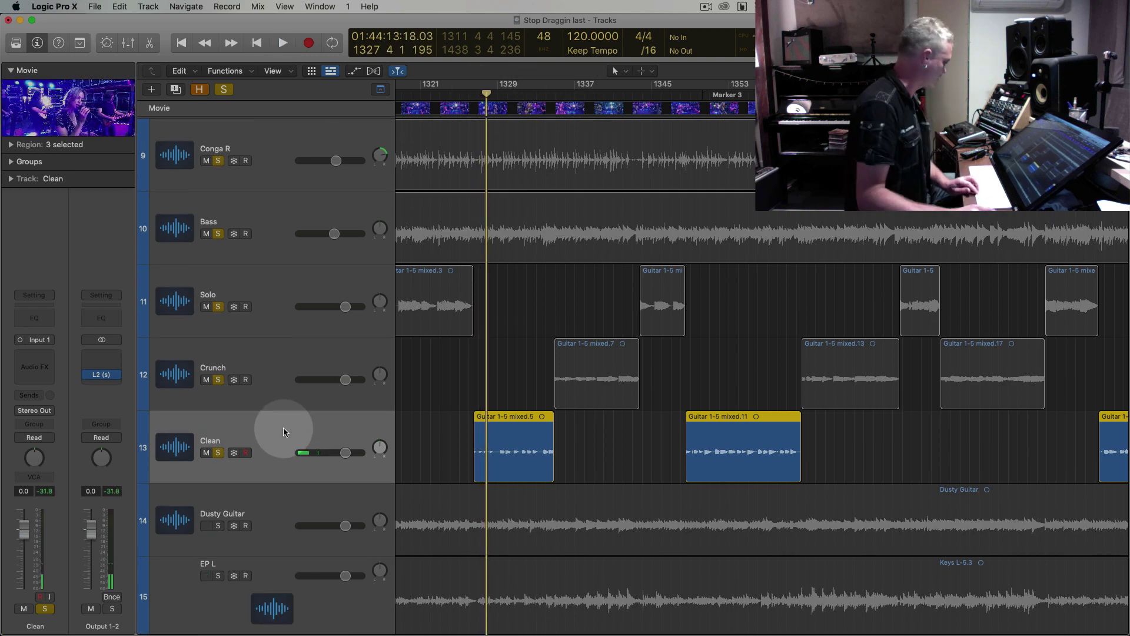
Insert the mono Waves L2 limiter on the Clean channel
click(46, 356)
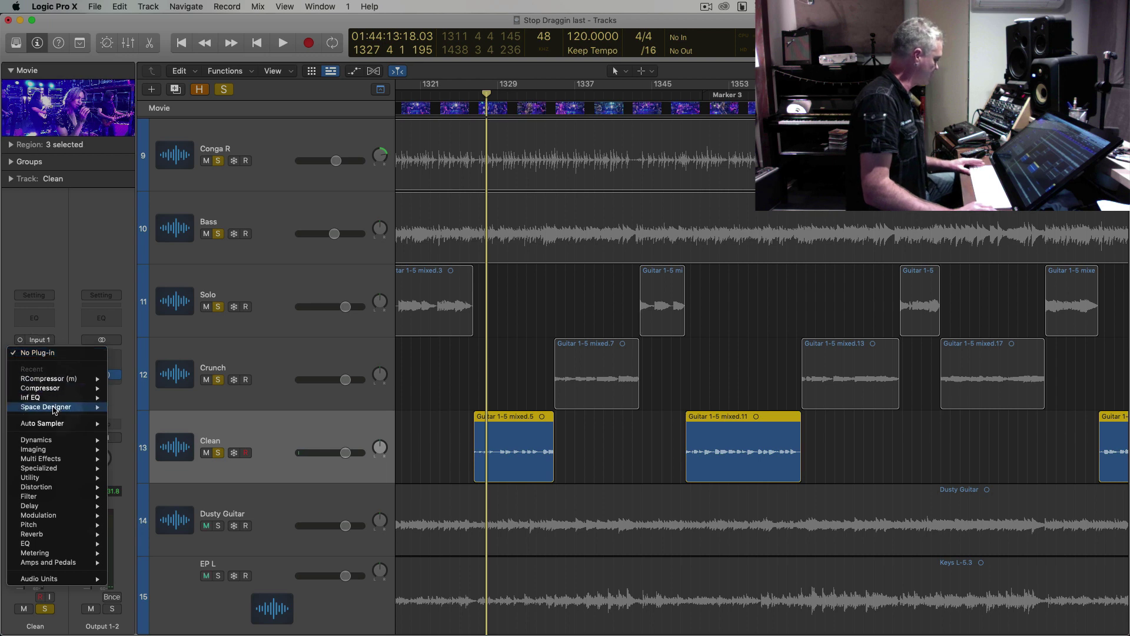
mouse_move(67, 578)
mouse_move(175, 625)
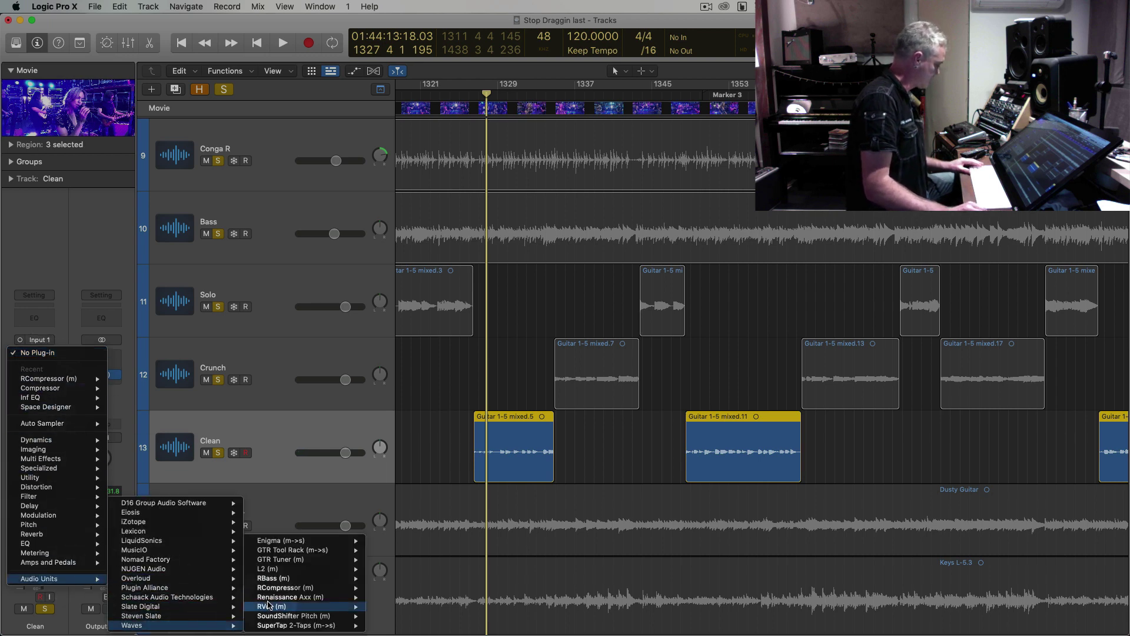
click(388, 568)
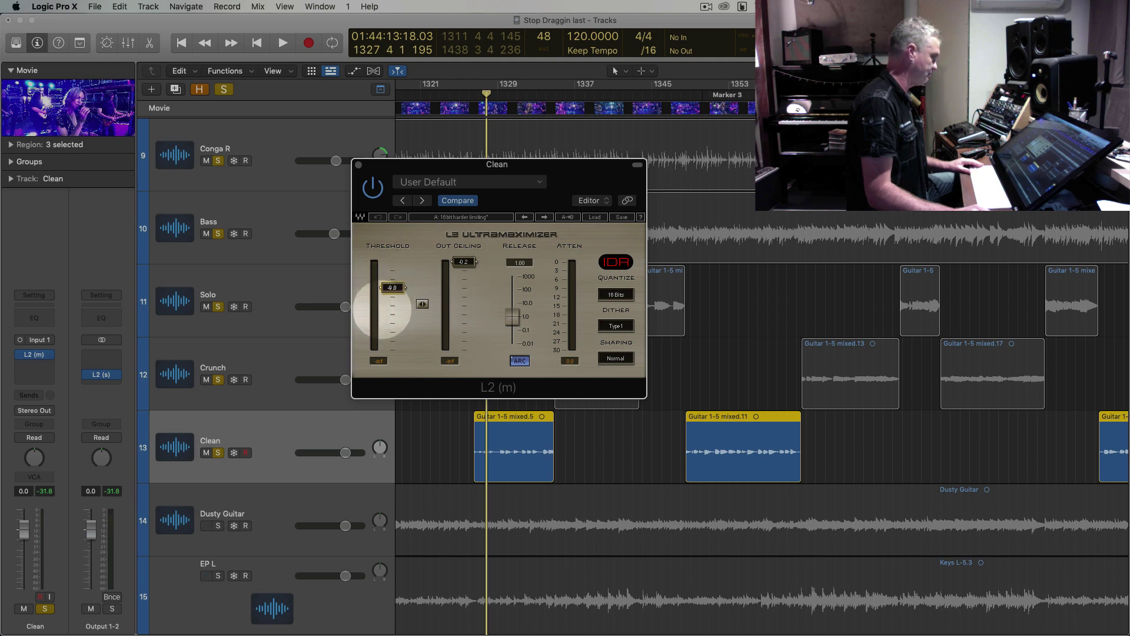
Replace the Clean channel's limiter with the mono Waves Renaissance Axx compressor and lower its threshold to -17.0
click(48, 354)
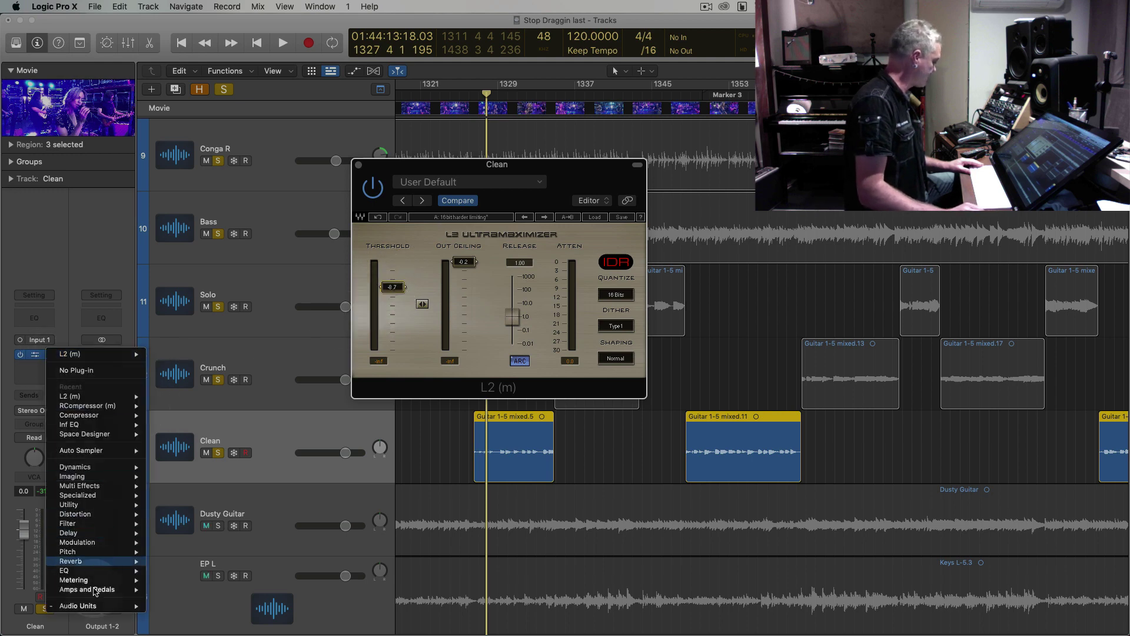
mouse_move(77, 606)
mouse_move(173, 625)
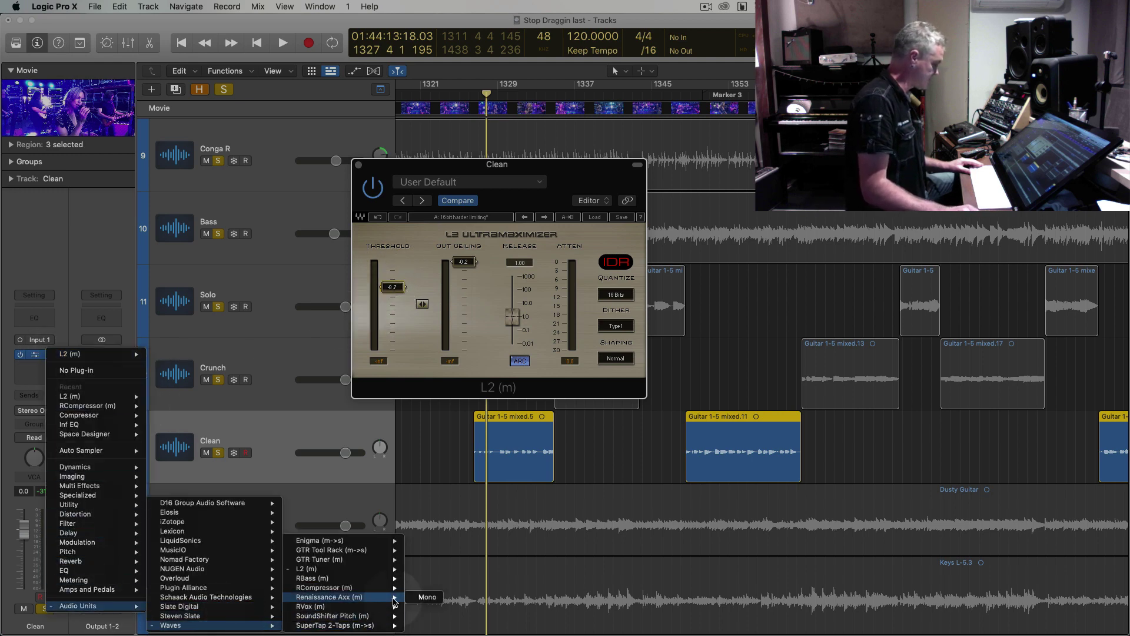
click(428, 598)
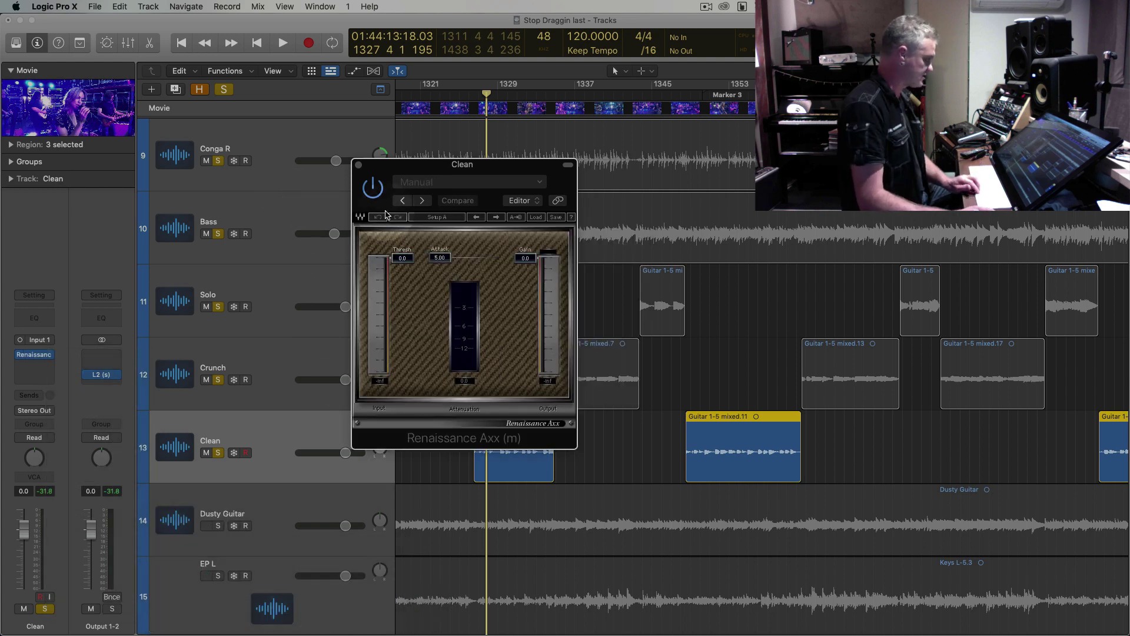
drag(402, 168, 269, 104)
drag(268, 194, 256, 224)
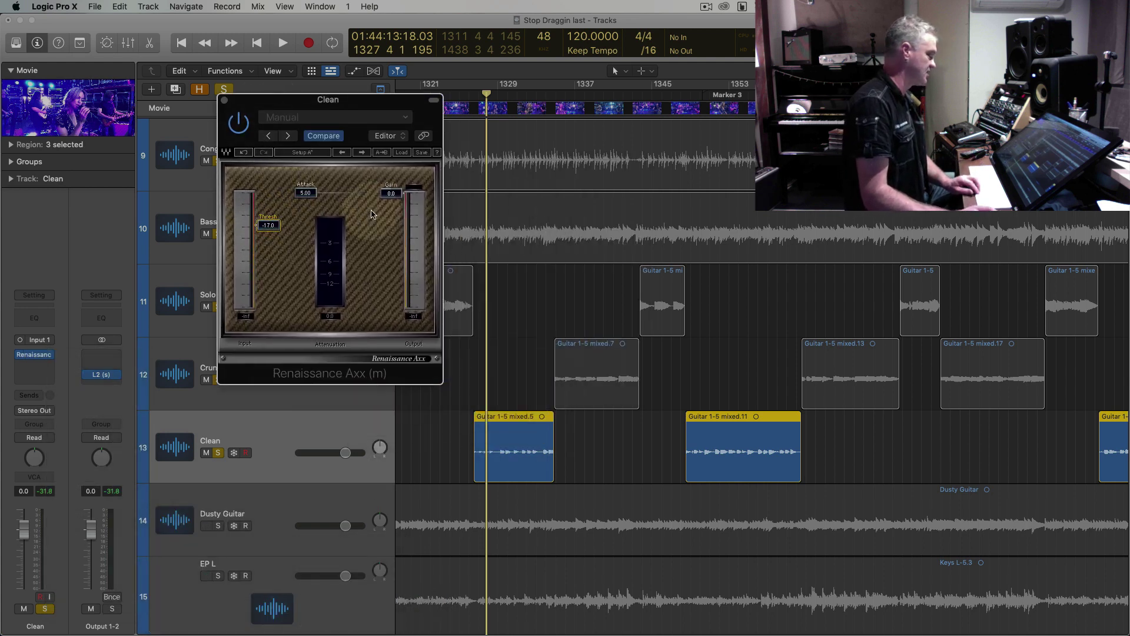
Place the playhead at bar 1327 and raise the Renaissance Axx threshold to about -15
click(479, 90)
key(super+Right)
key(super+Right)
key(super+Right)
key(super+Right)
key(super+Down)
key(super+Down)
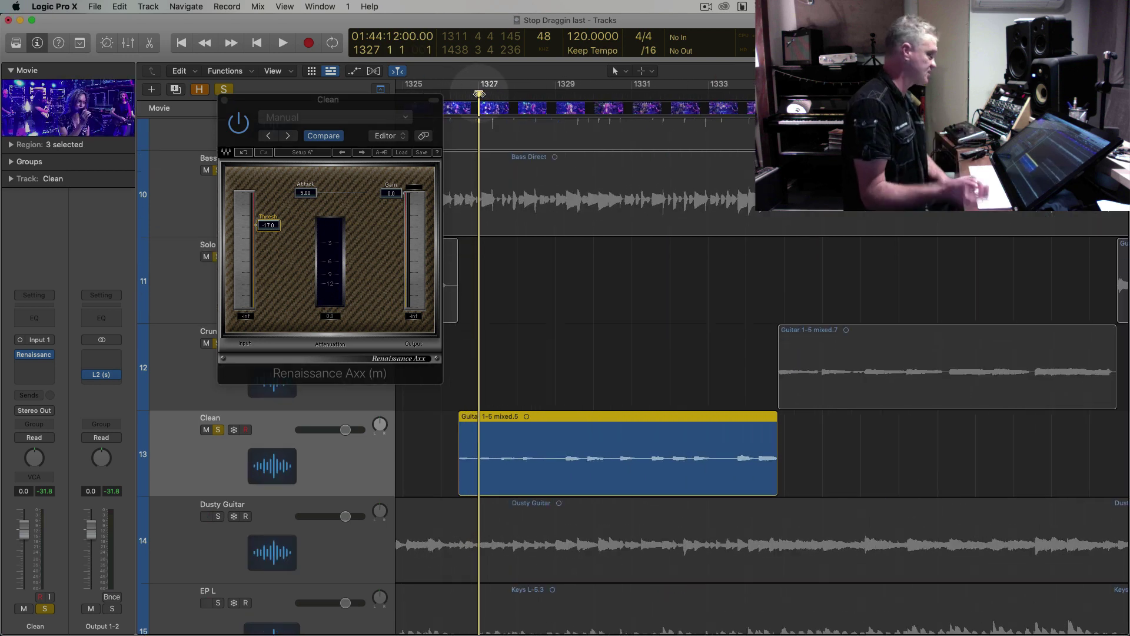
key(super+Up)
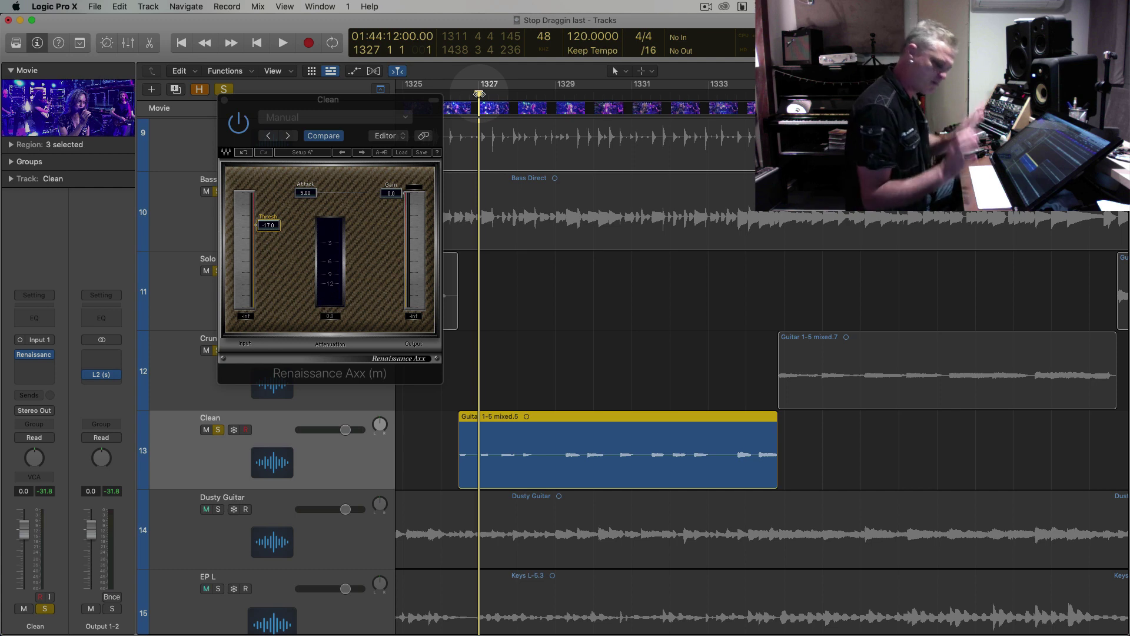
click(292, 103)
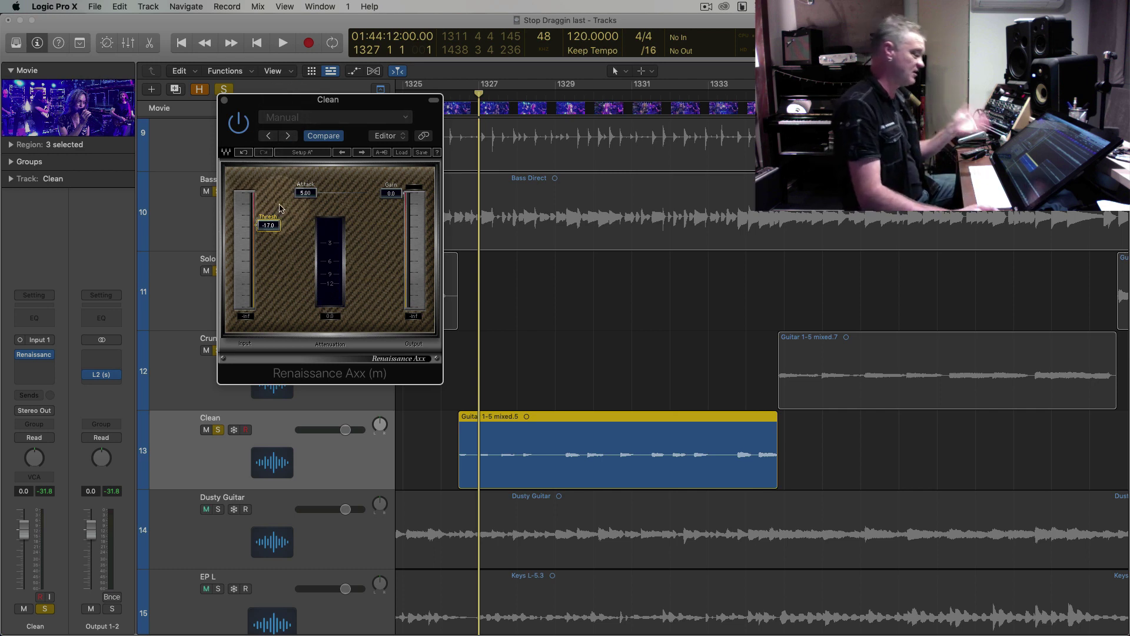
drag(271, 224, 271, 225)
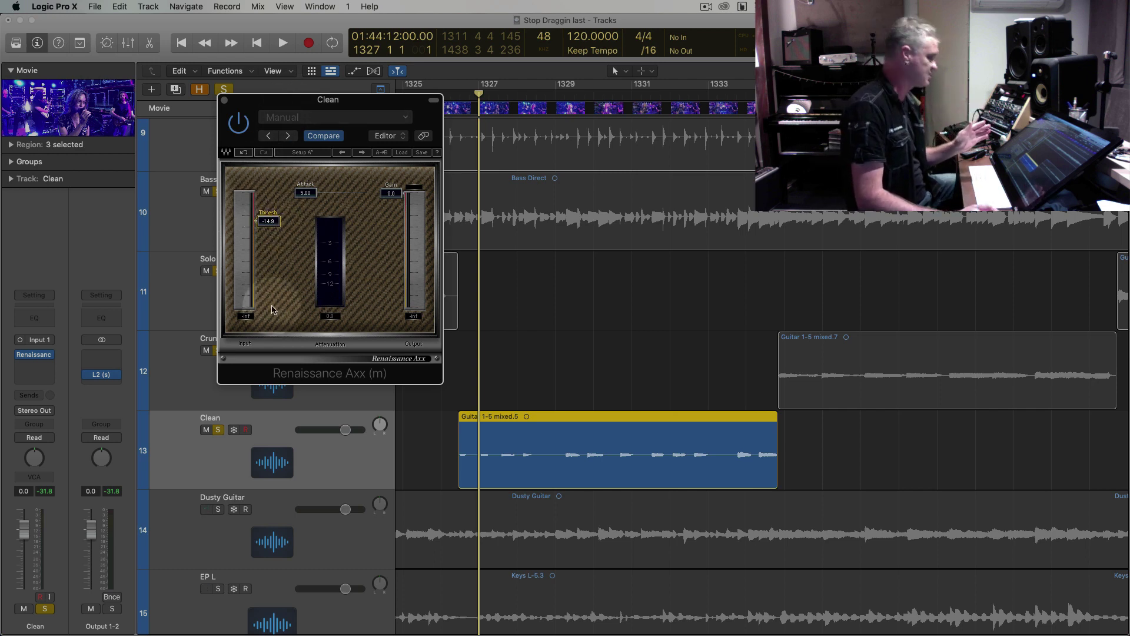
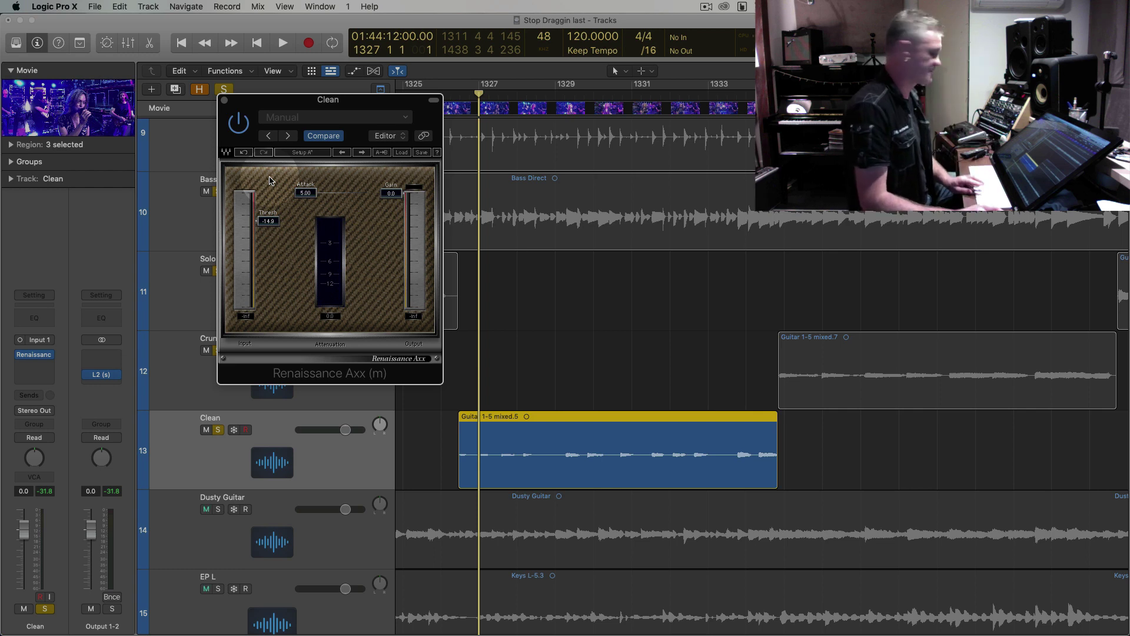
Play the Clean guitar from bar 1327 and set the Renaissance Axx threshold to about -15.9
key(space)
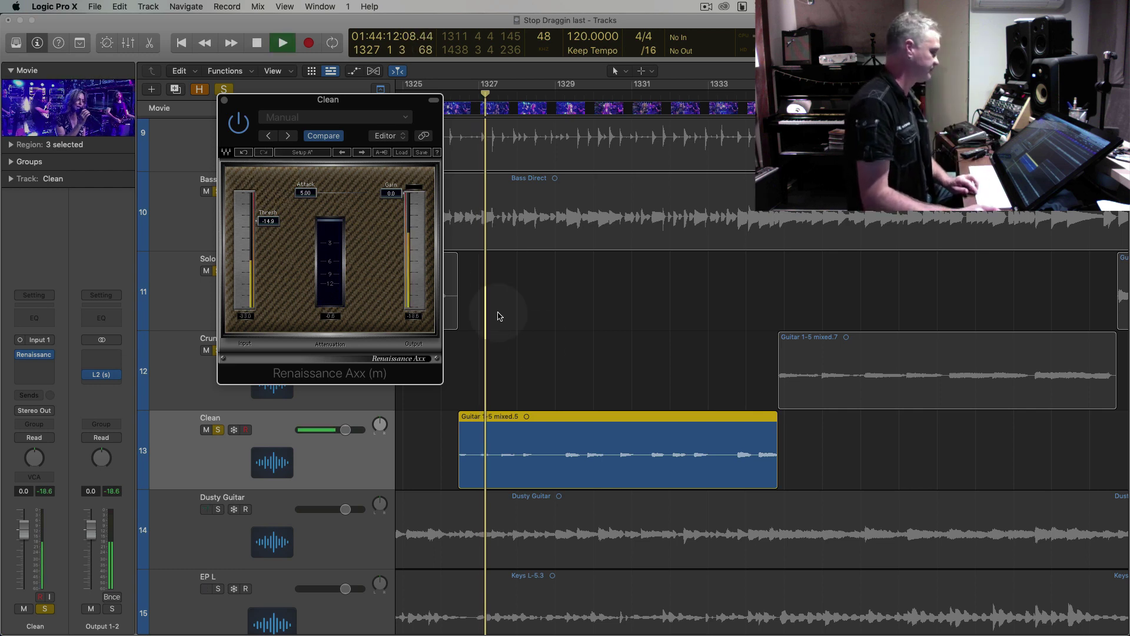
click(338, 452)
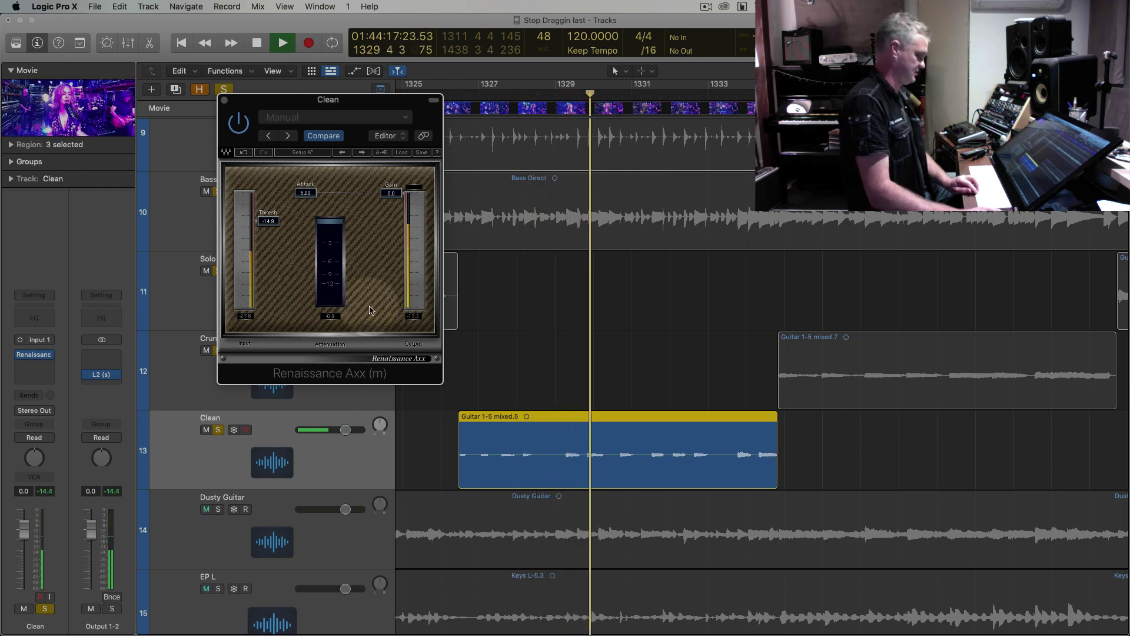
drag(268, 234, 273, 259)
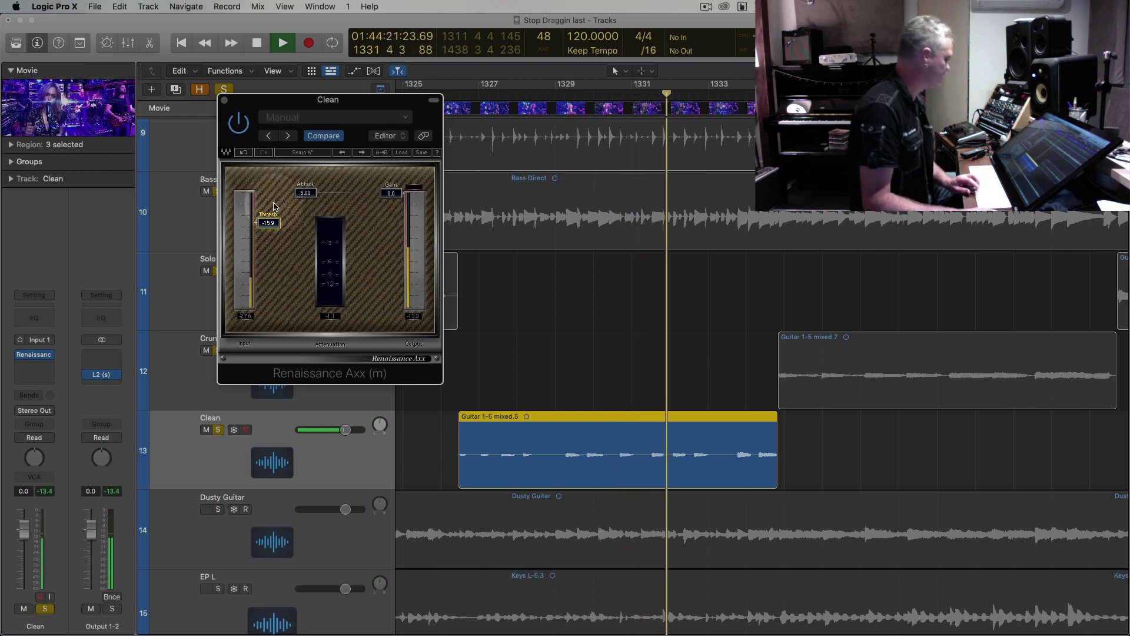
click(550, 313)
key(space)
Select the first Clean region and rewind to about bar 1326 to hear the guitar with the other soloed tracks
click(559, 463)
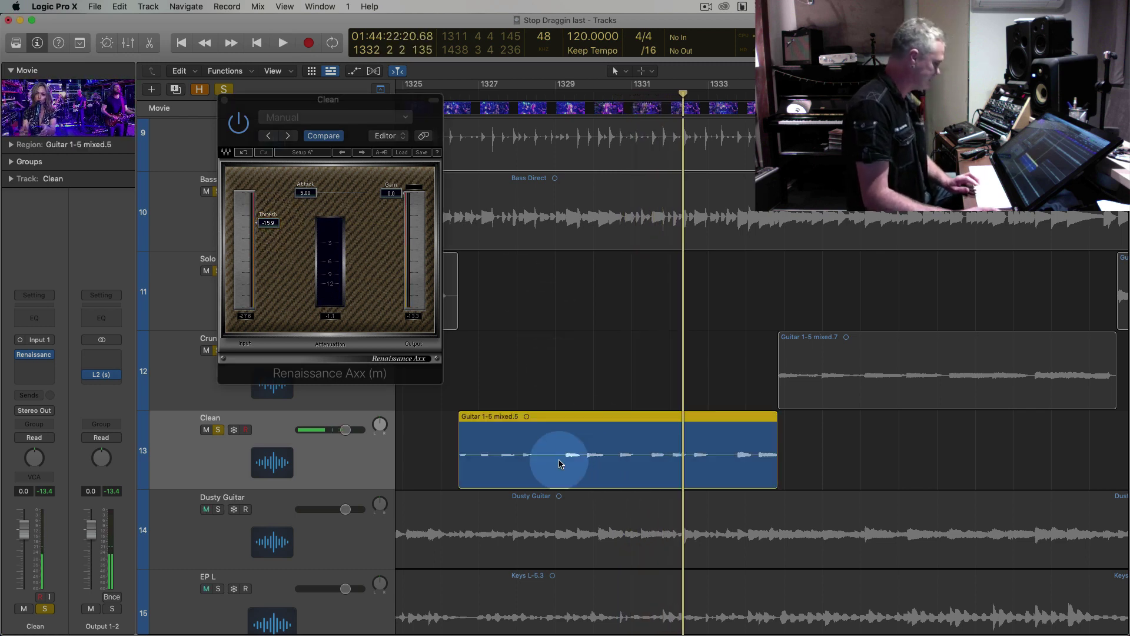
key(comma)
key(comma)
key(comma)
key(comma)
key(ctrl+s)
key(comma)
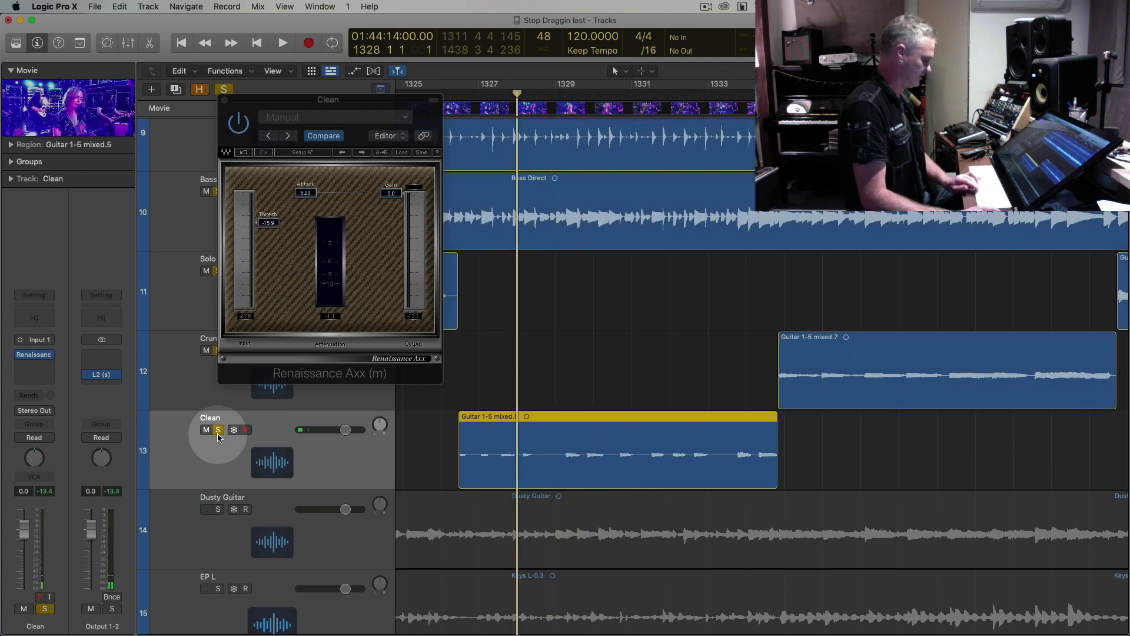
key(comma)
key(comma)
key(space)
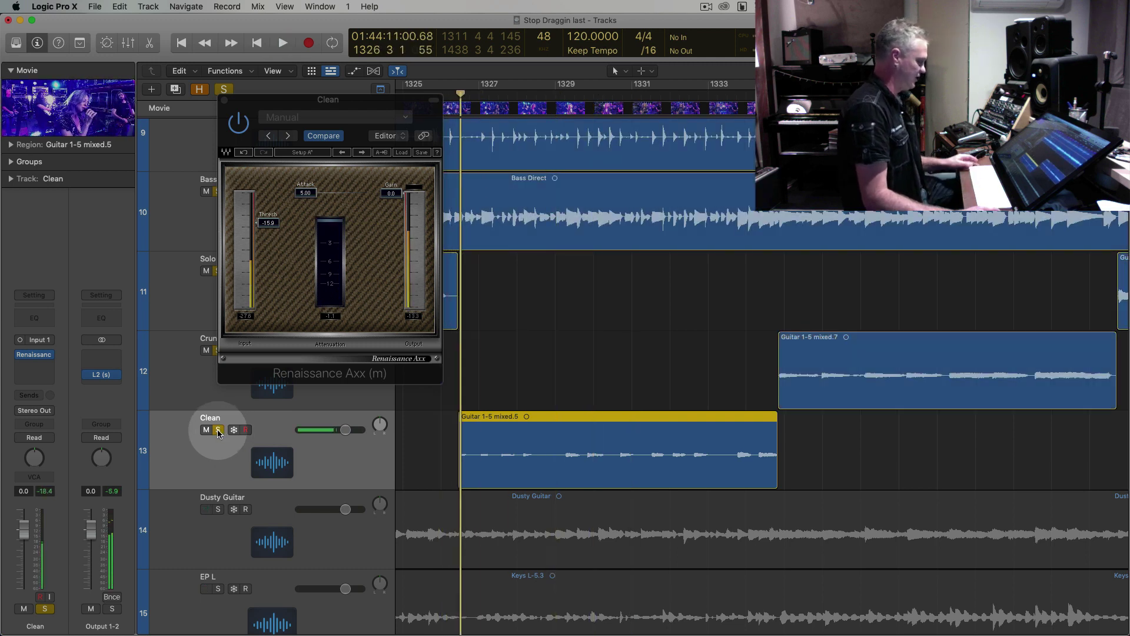
Solo only the Clean track and listen to the compressed guitar up to about bar 1328
click(218, 431)
click(218, 430)
key(space)
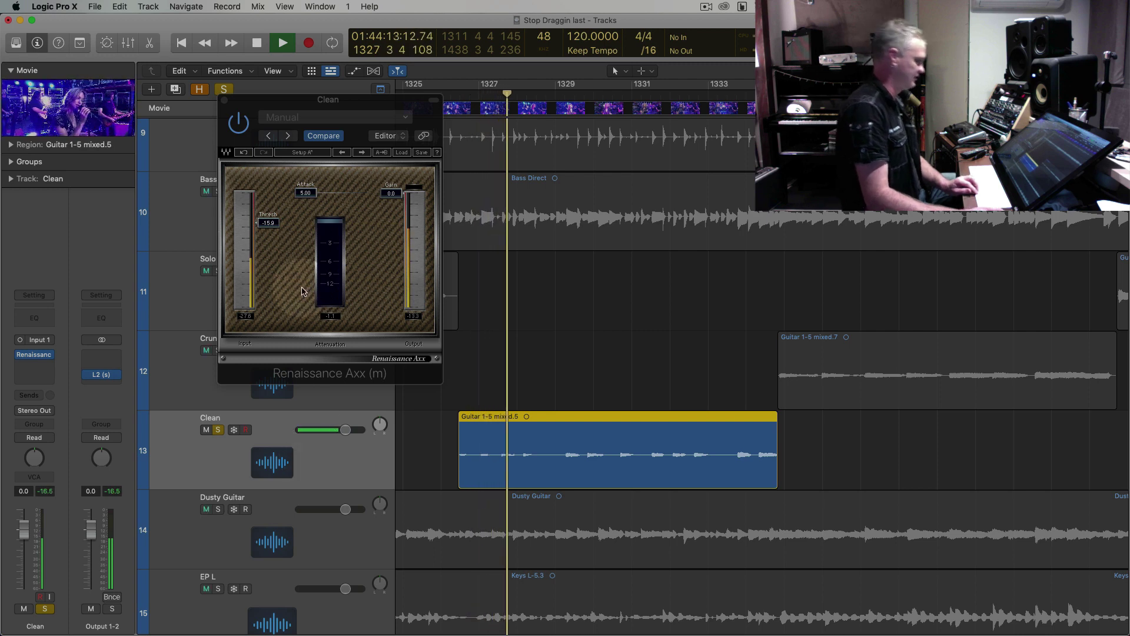
click(275, 190)
key(space)
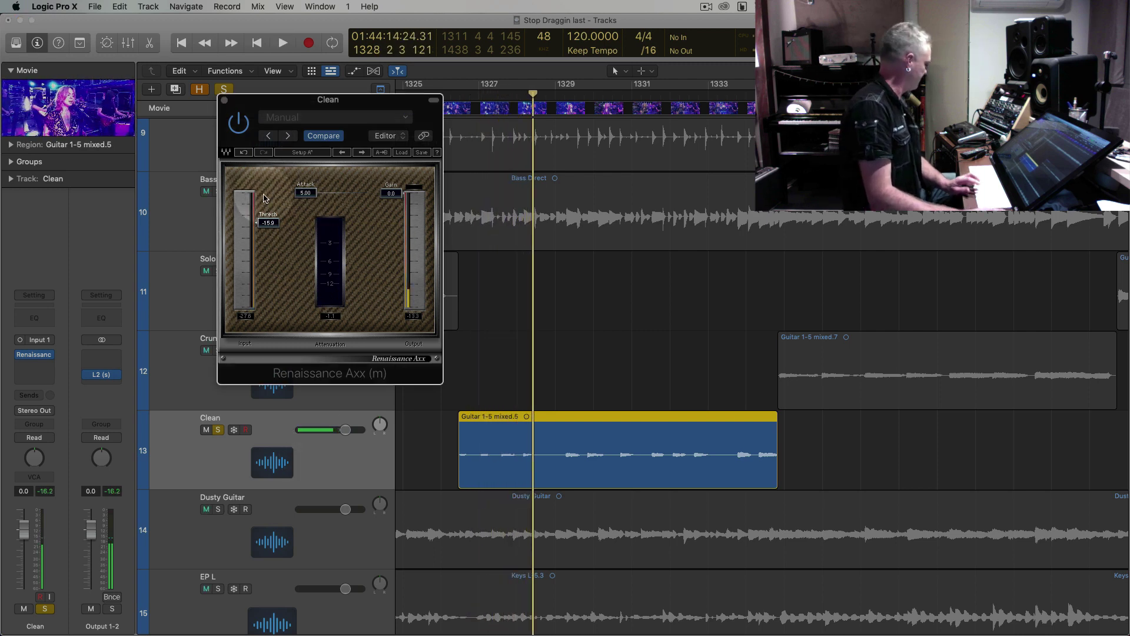
Insert a mono Inf EQ on the Clean channel and, during playback, boost the low mids, dip about 1.49 kHz and boost 4.99 kHz by 3.37 dB
click(50, 364)
mouse_move(77, 428)
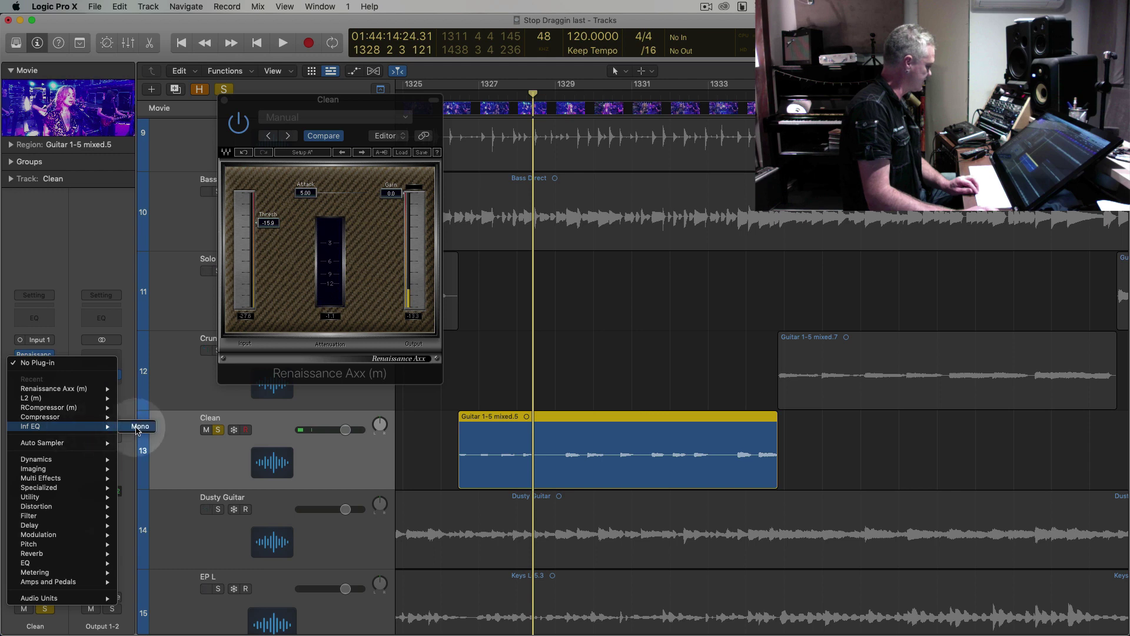
click(134, 425)
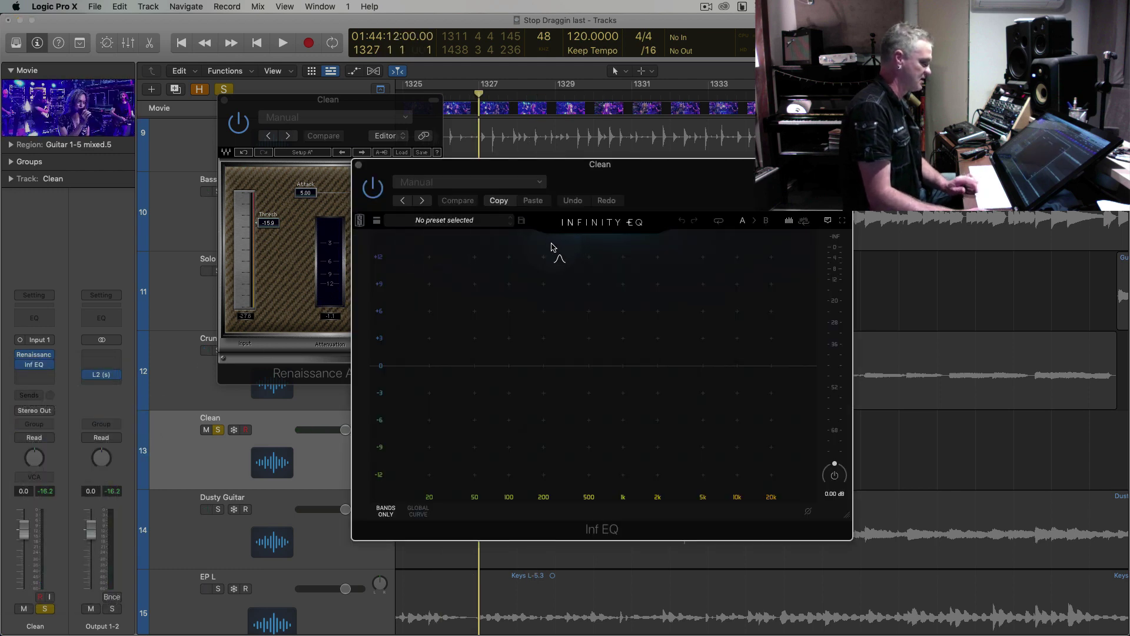
key(space)
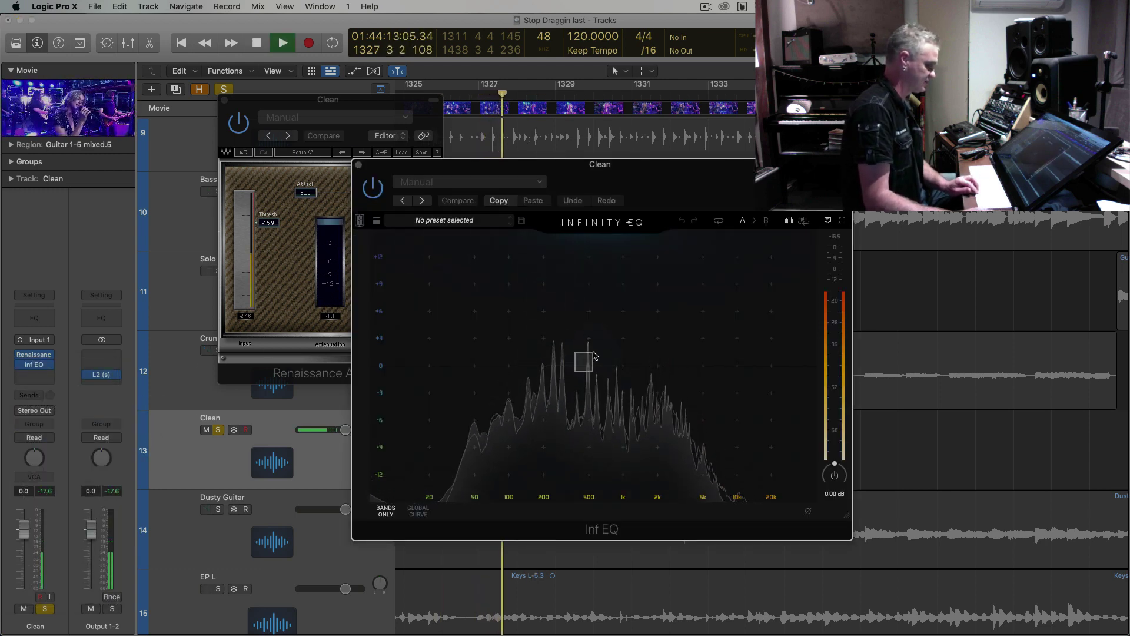
drag(592, 362, 646, 289)
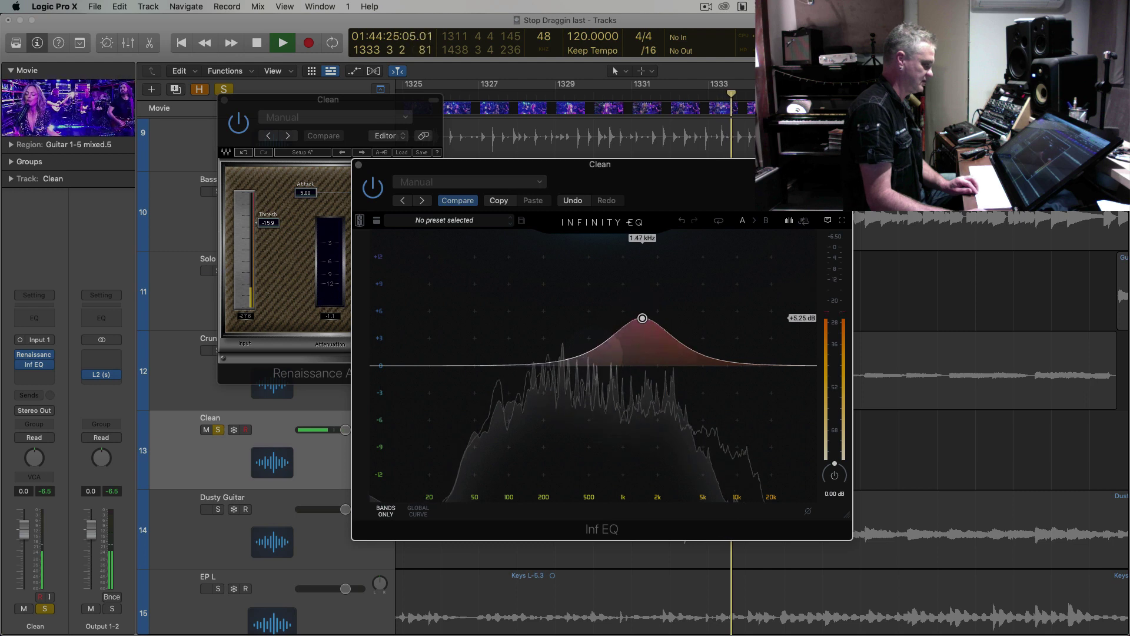
click(571, 357)
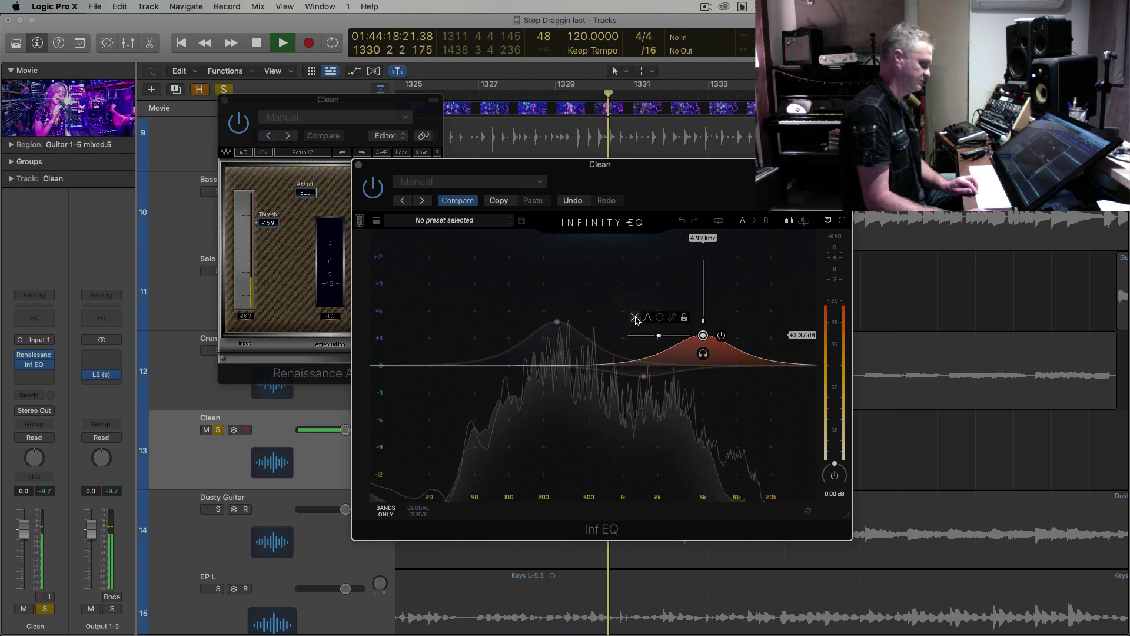
Replace the 4.99 kHz bell with a high shelf of about +3 dB and lower the 1.49 kHz band to -1.49 dB
click(635, 319)
drag(772, 354, 699, 337)
drag(643, 376, 643, 379)
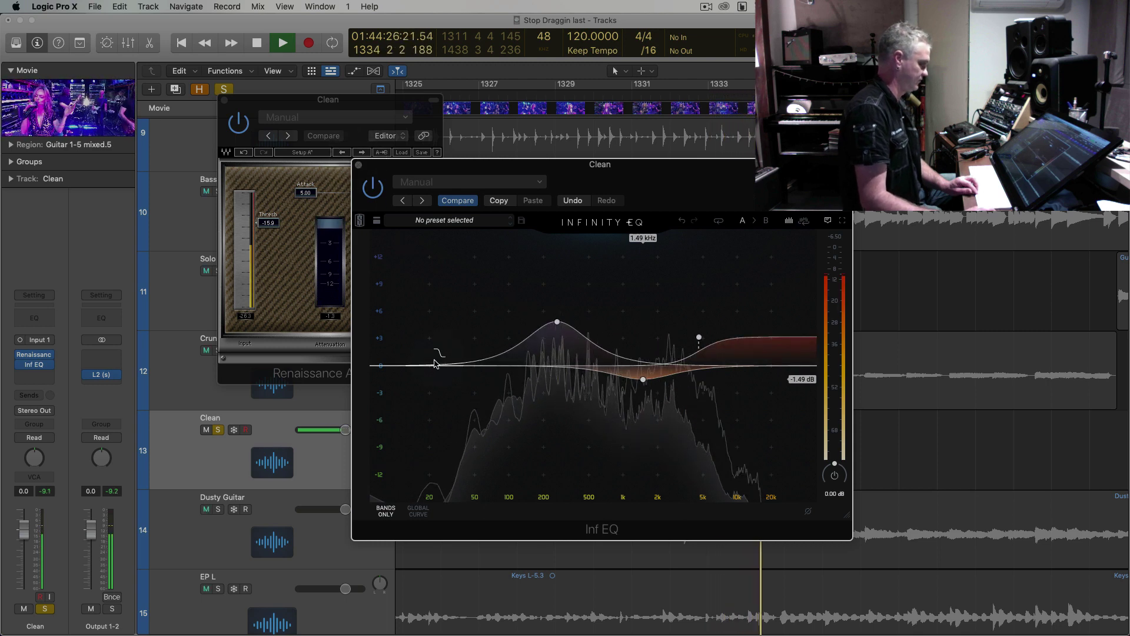
Add a low cut at about 35 Hz, shift the low-mid boost to about 212 Hz at +4.54 dB, and close the EQ
drag(405, 377, 457, 383)
drag(564, 330, 554, 333)
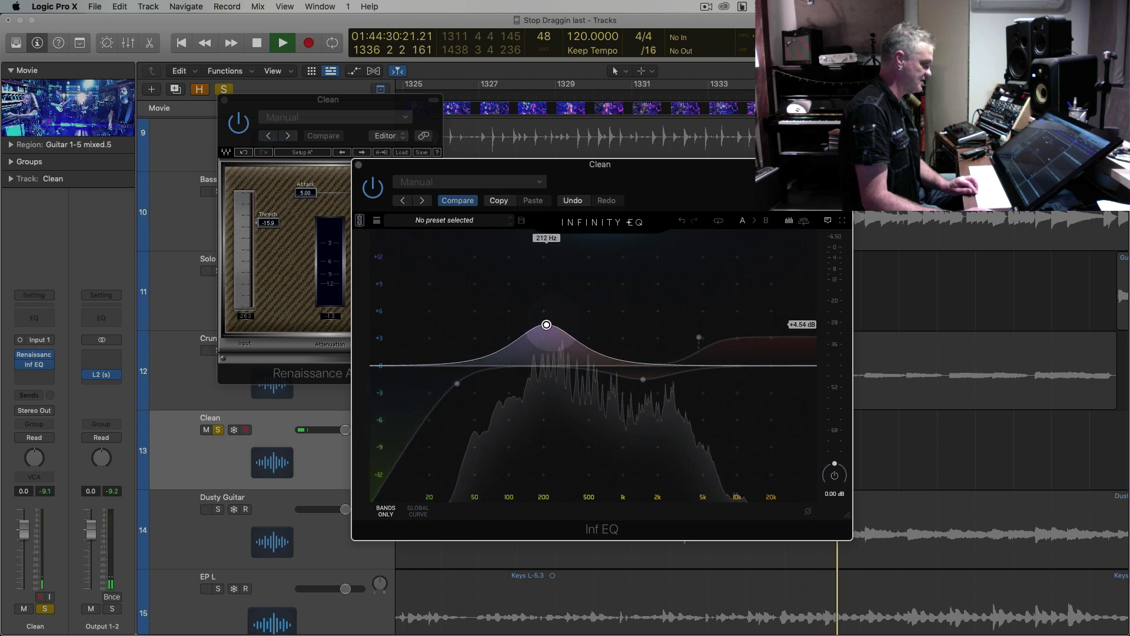
click(359, 165)
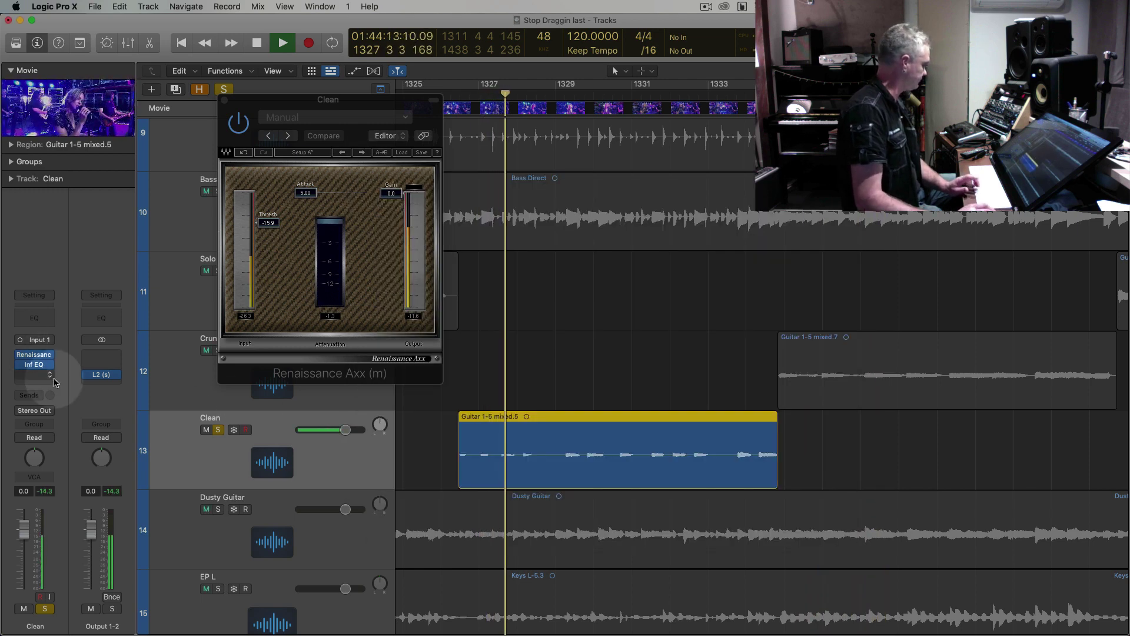
Insert a Chorus after the Inf EQ on the Clean channel and set its mix to 25% during playback
key(space)
click(34, 374)
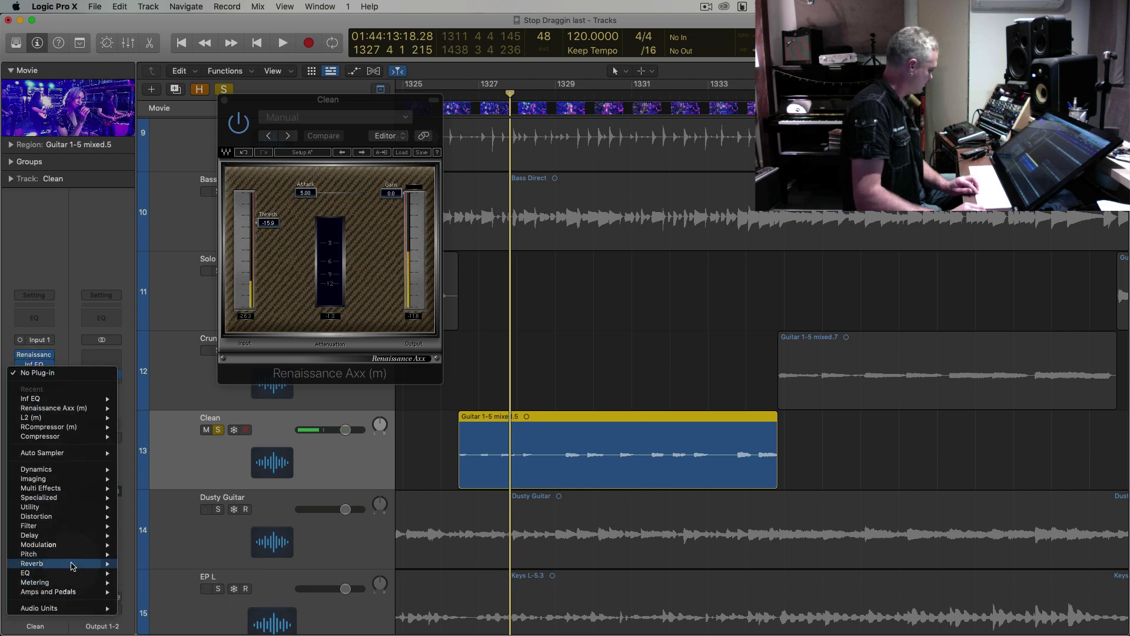
mouse_move(64, 544)
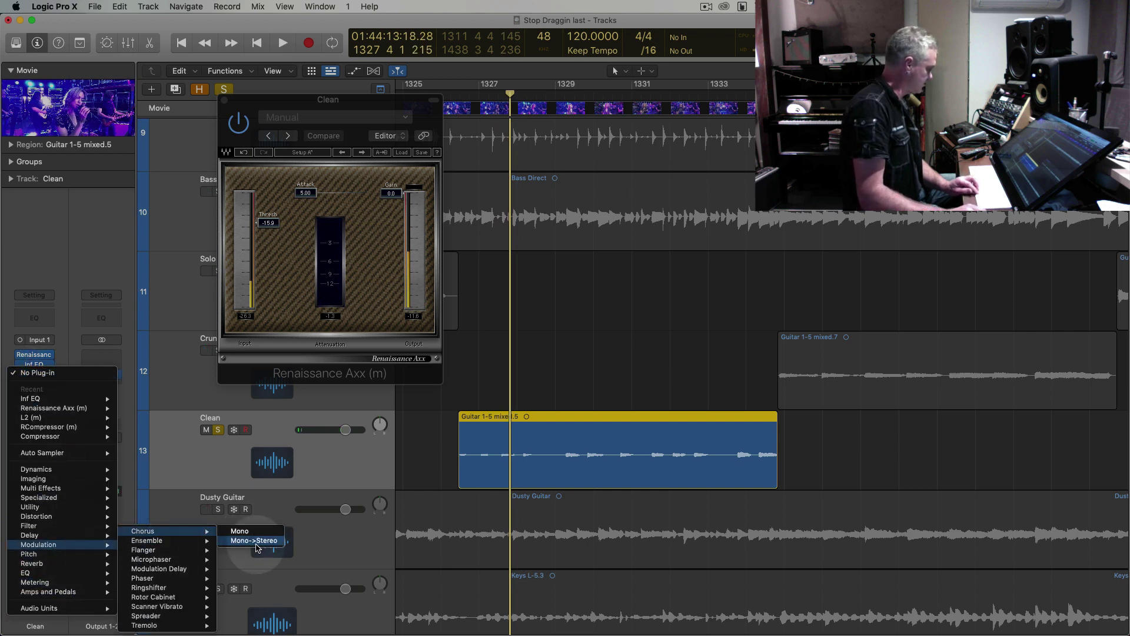
click(251, 532)
key(space)
key(comma)
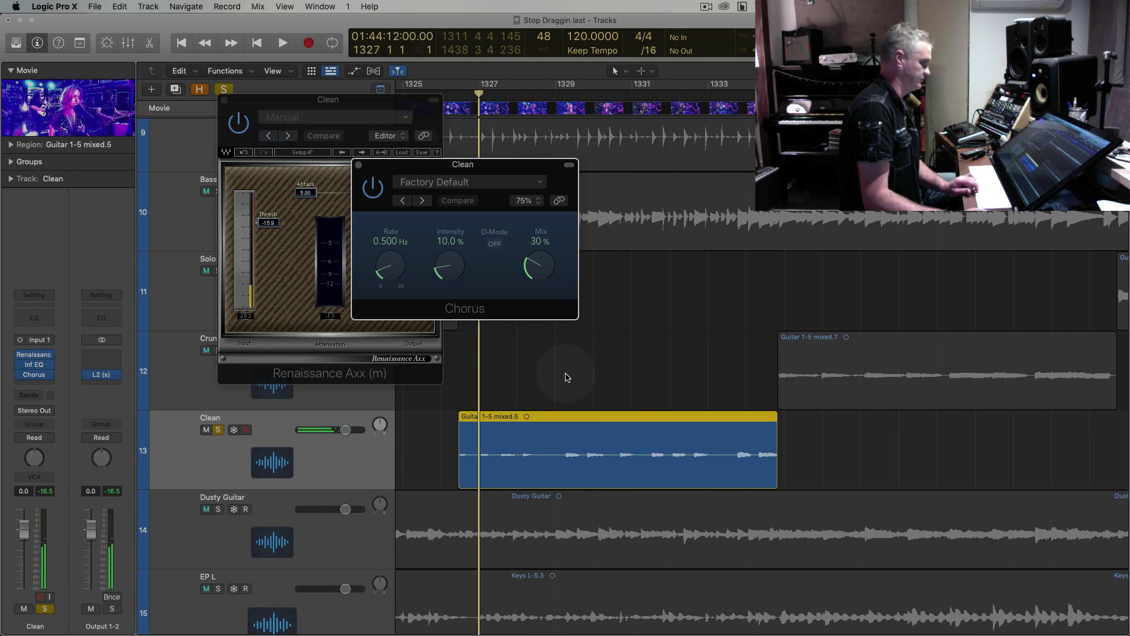
key(comma)
drag(545, 271, 538, 279)
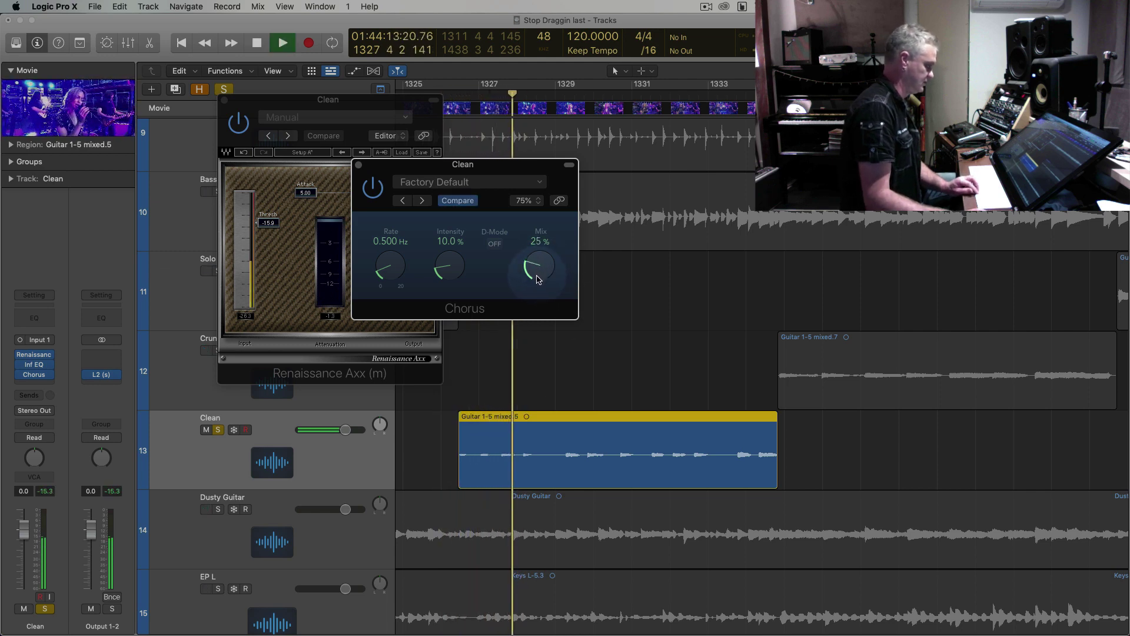
Close the Clean channel's Renaissance Axx and Chorus windows and stop playback
click(224, 104)
key(super+Left)
key(super+Left)
key(super+Left)
key(super+Left)
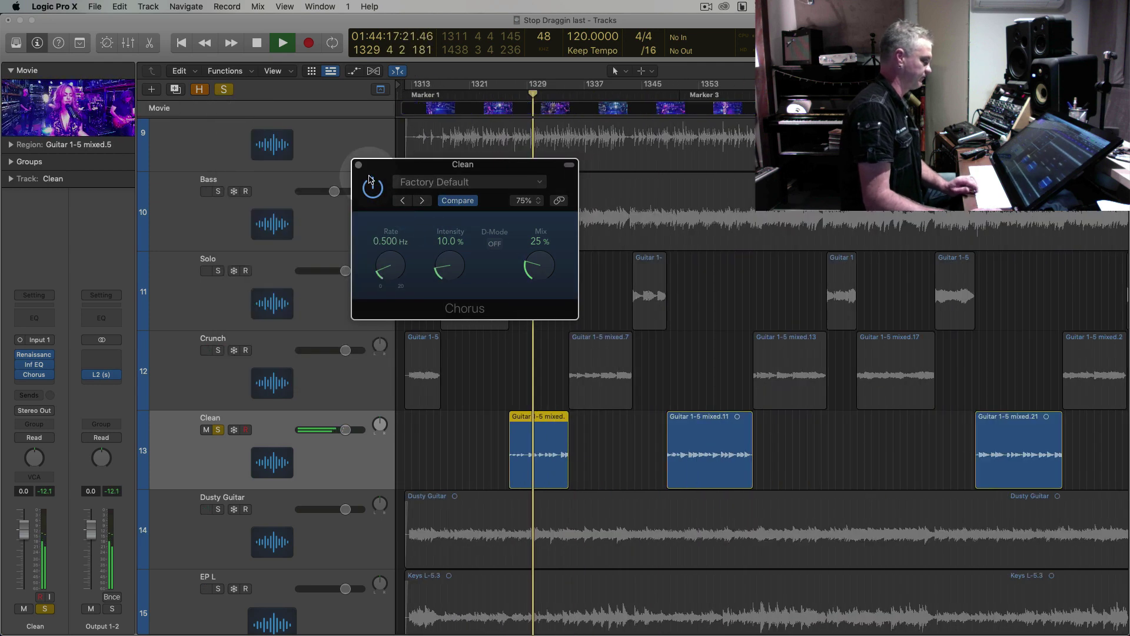
key(space)
click(358, 165)
Select all 14 split regions on the Solo, Crunch and Clean tracks and give them a fade-in of 2 and fade-out of 4
key(super+Up)
key(super+Up)
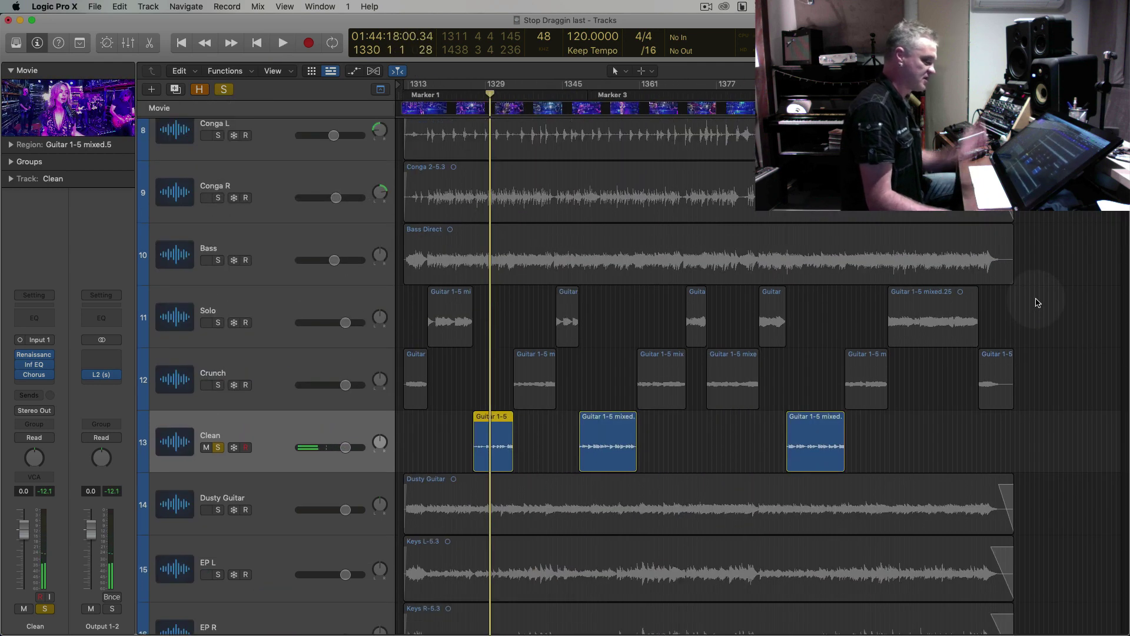
drag(1061, 310, 404, 457)
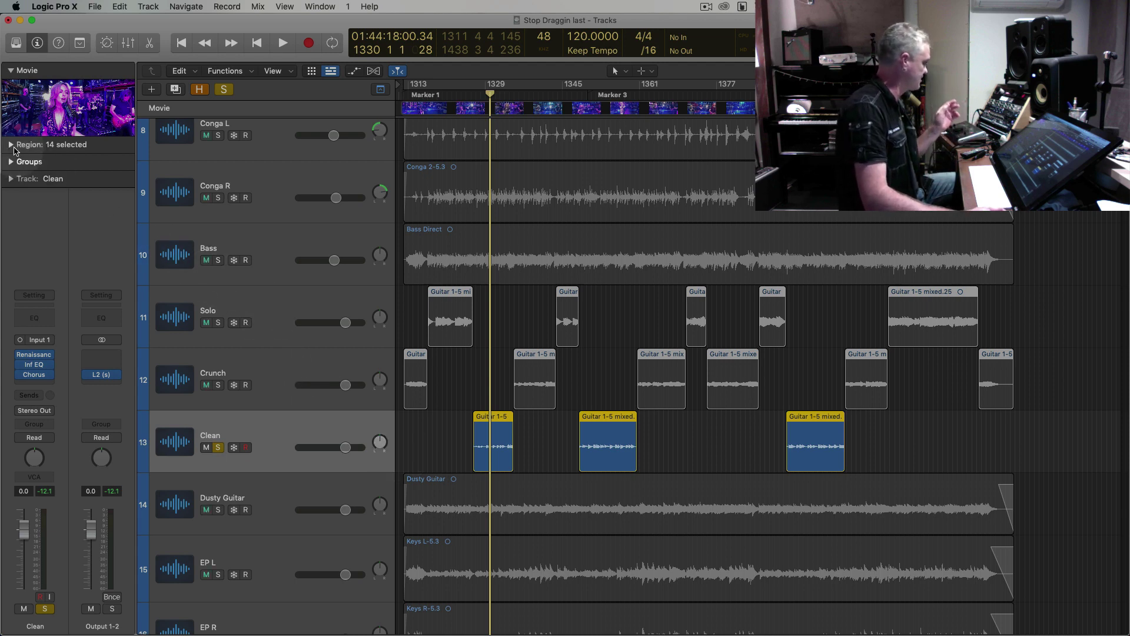
click(11, 144)
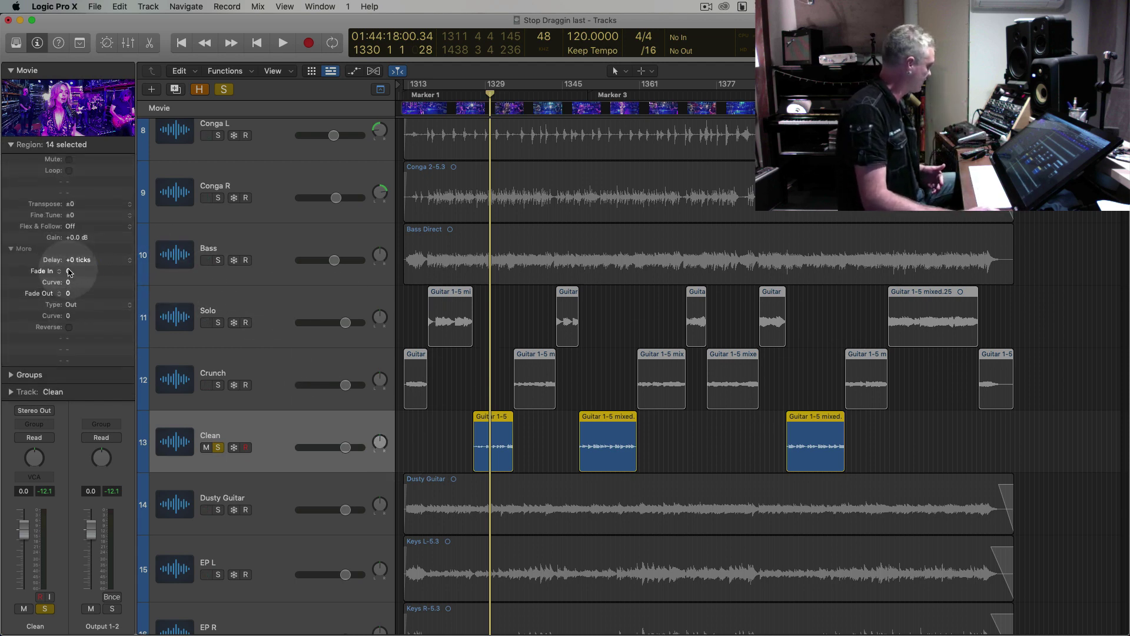
drag(69, 272, 70, 295)
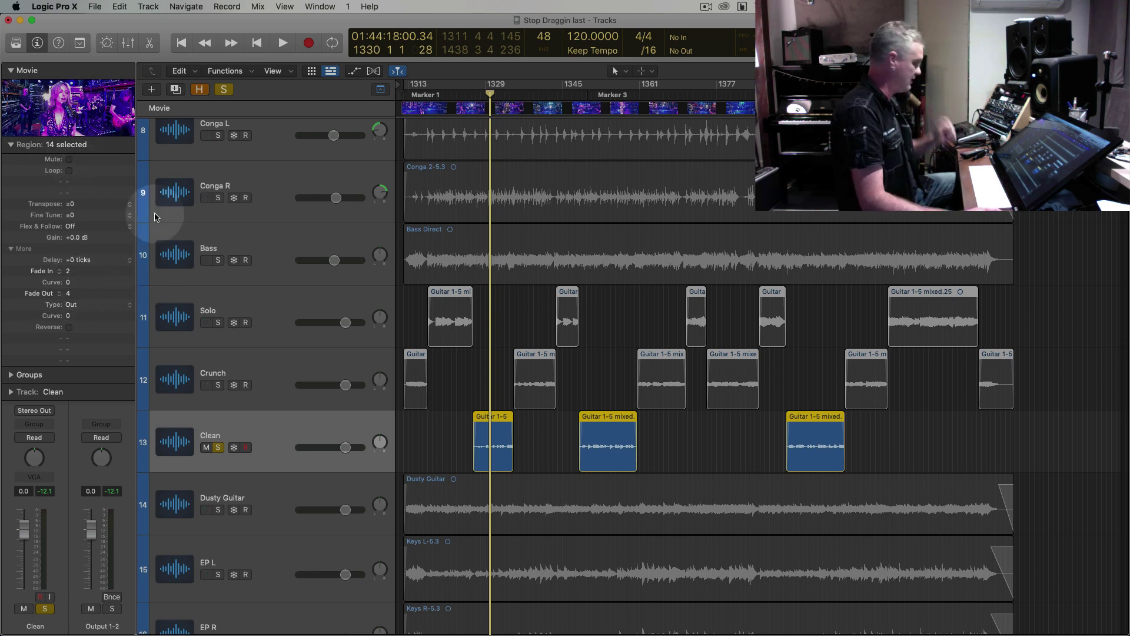
click(10, 144)
While playing the Clean track around bar 1350, pan it left to about -34 and lower its volume slightly
key(space)
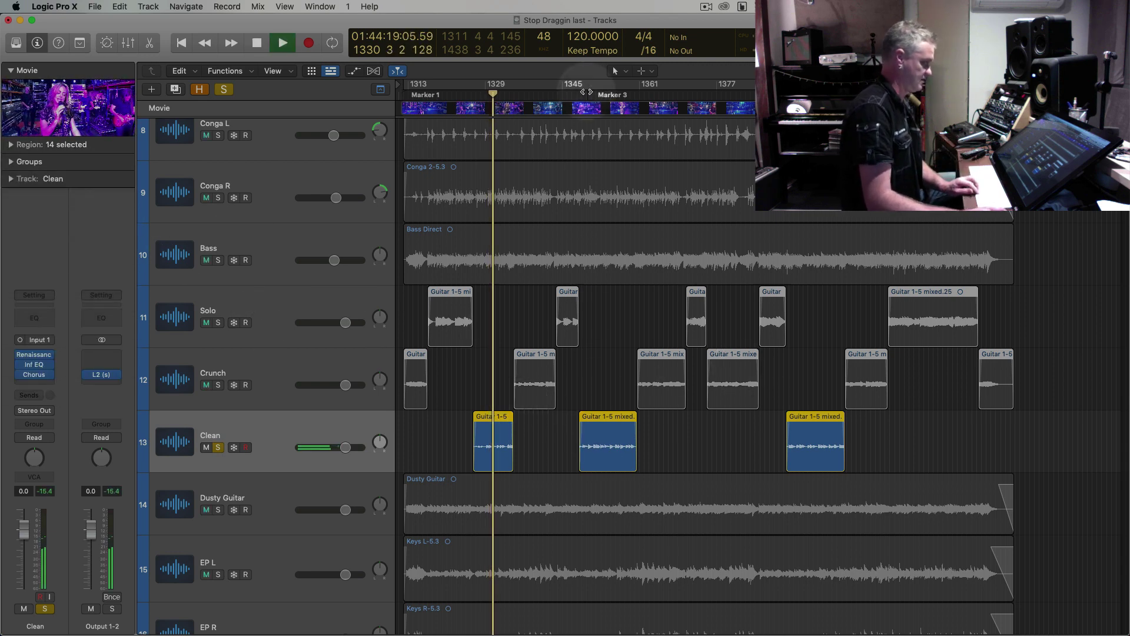
click(586, 92)
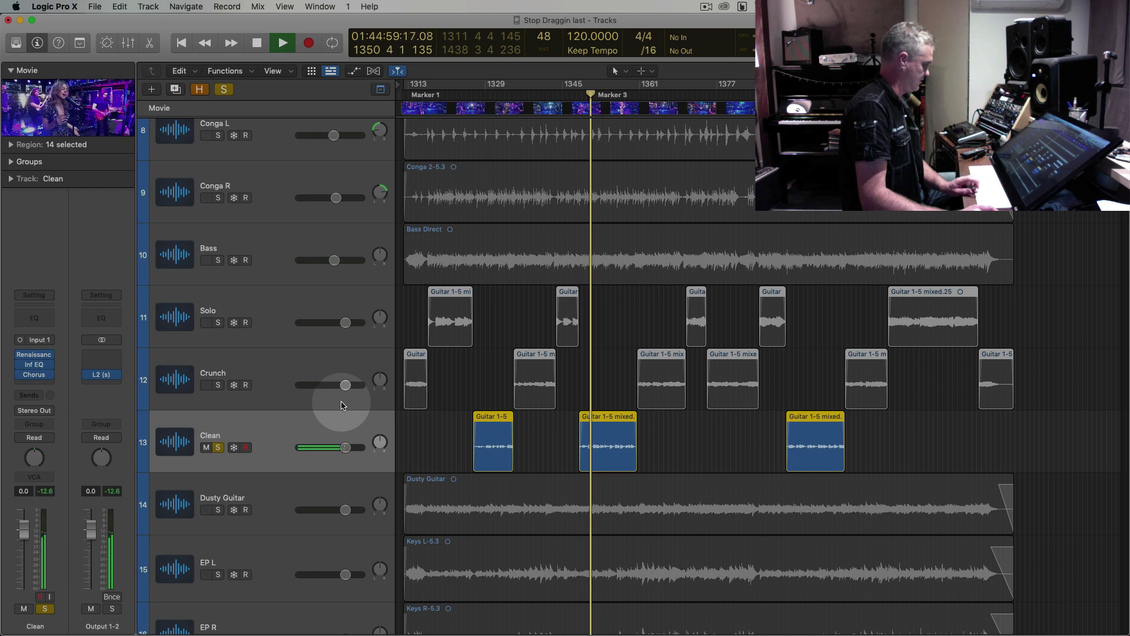
key(space)
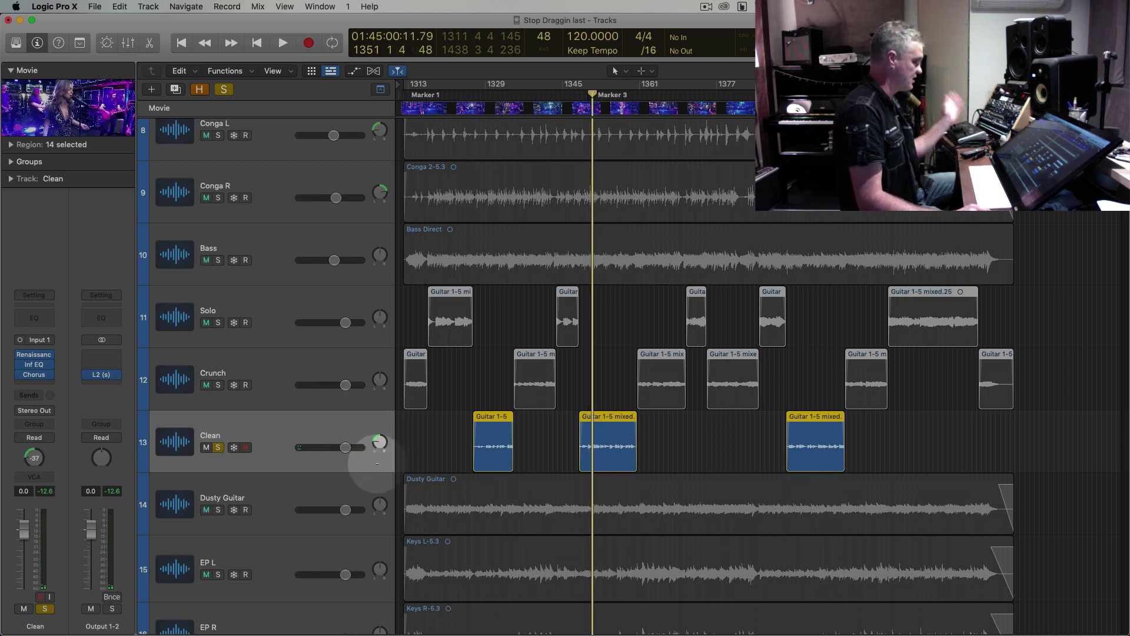
key(space)
drag(380, 442, 378, 442)
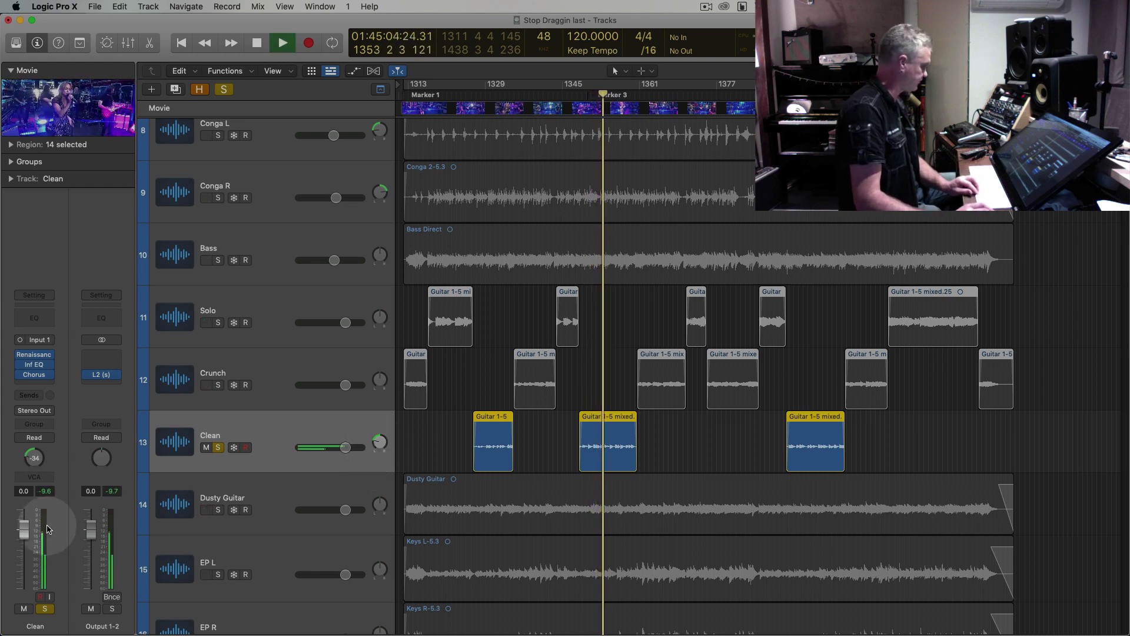
drag(24, 528, 23, 529)
key(space)
Solo the Crunch track instead of Clean and move the playhead back to bar 1336
click(270, 359)
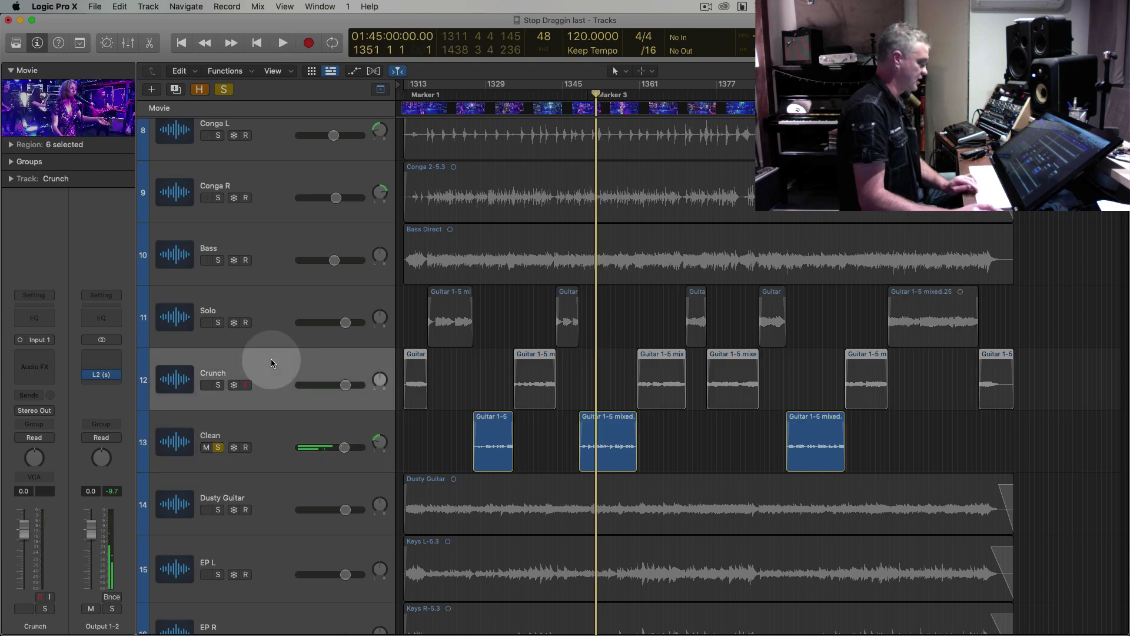
click(219, 447)
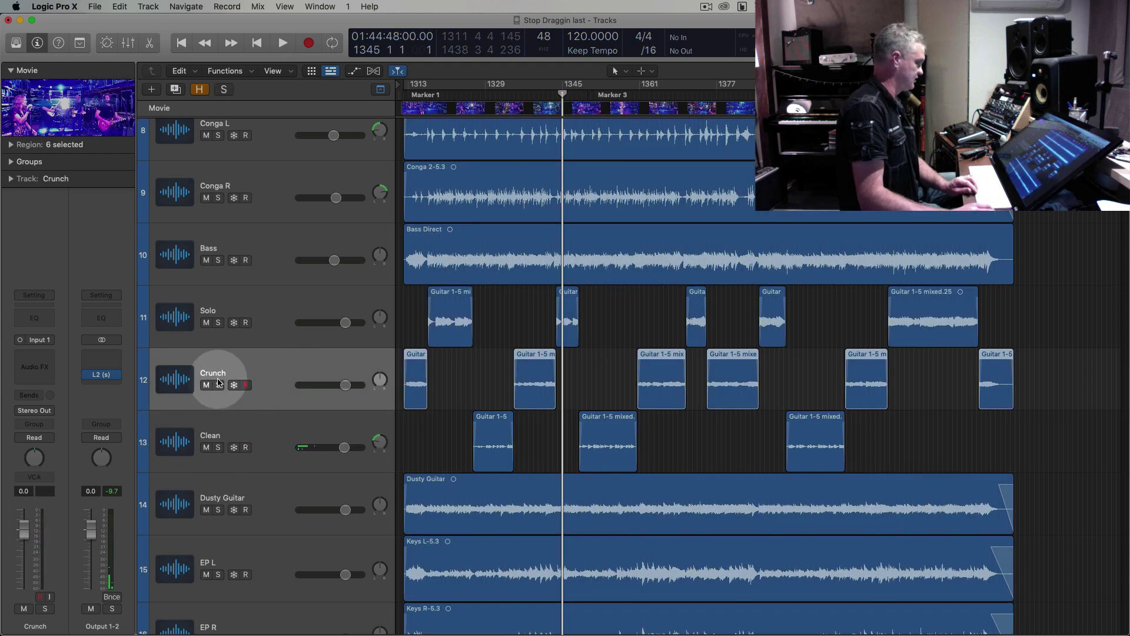
click(218, 385)
key(comma)
key(comma)
key(comma)
key(comma)
key(comma)
key(comma)
key(comma)
key(comma)
key(comma)
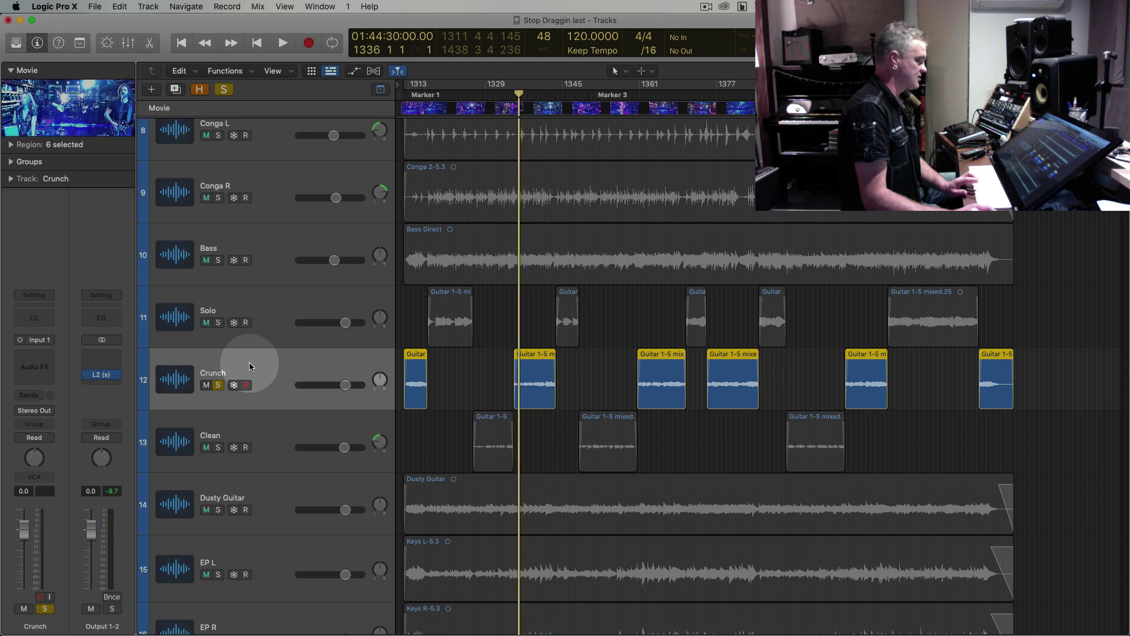
Pan the Crunch track left to -33 and listen to it briefly
mouse_move(380, 379)
mouse_down()
mouse_move(379, 398)
mouse_move(380, 383)
mouse_up()
key(space)
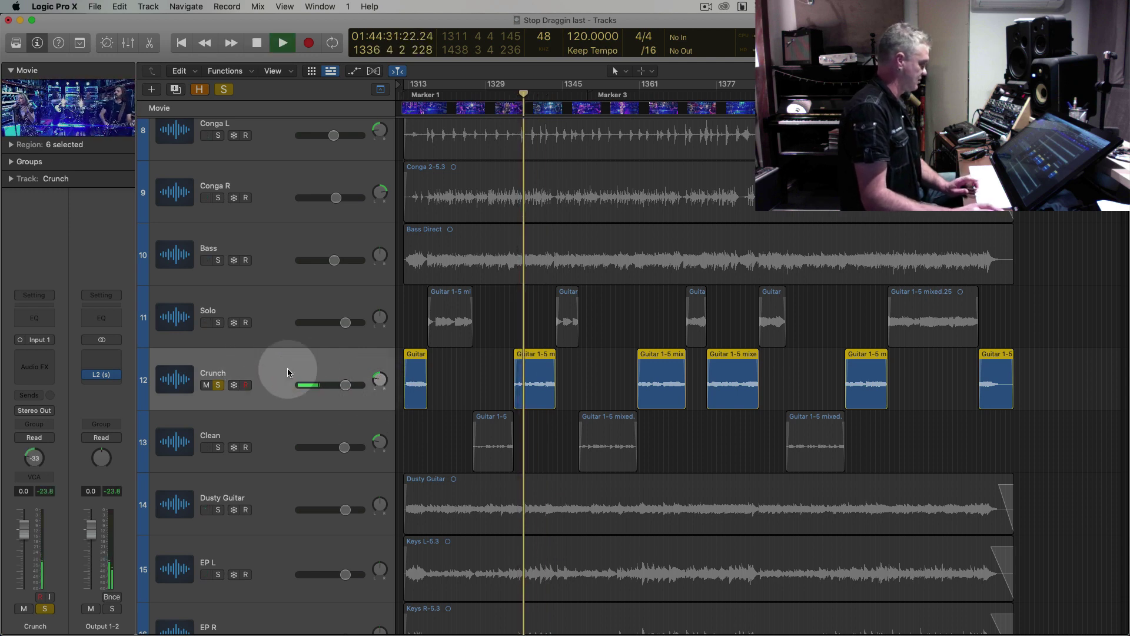
key(space)
Insert a mono Renaissance Axx on the Crunch channel, lower its threshold to about -12.4 during playback, and close it
click(35, 365)
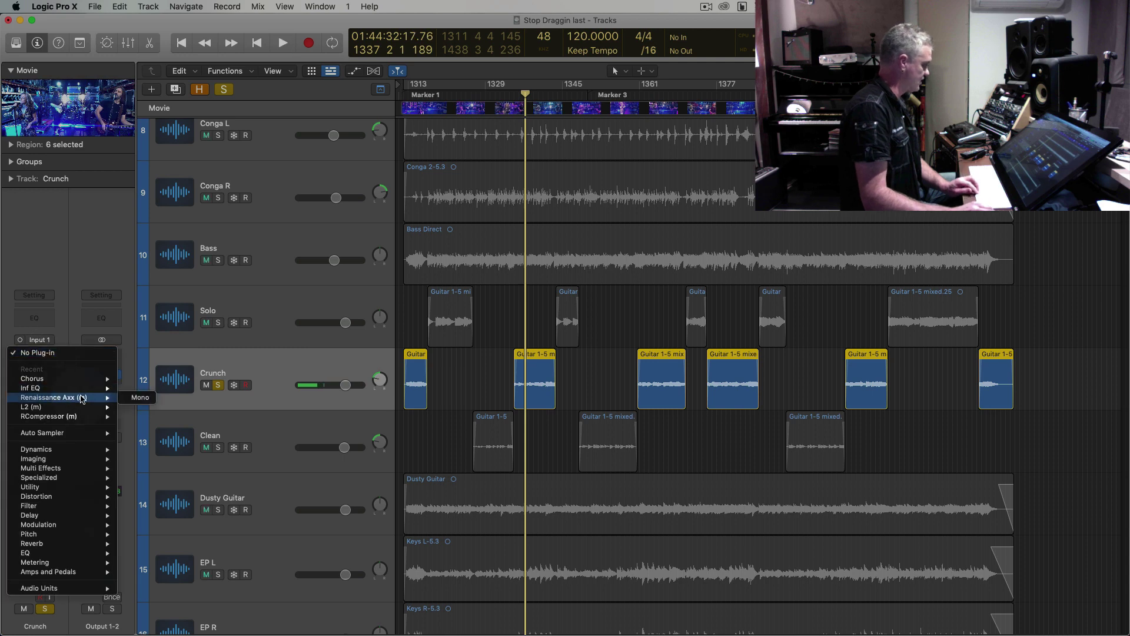
click(140, 397)
key(space)
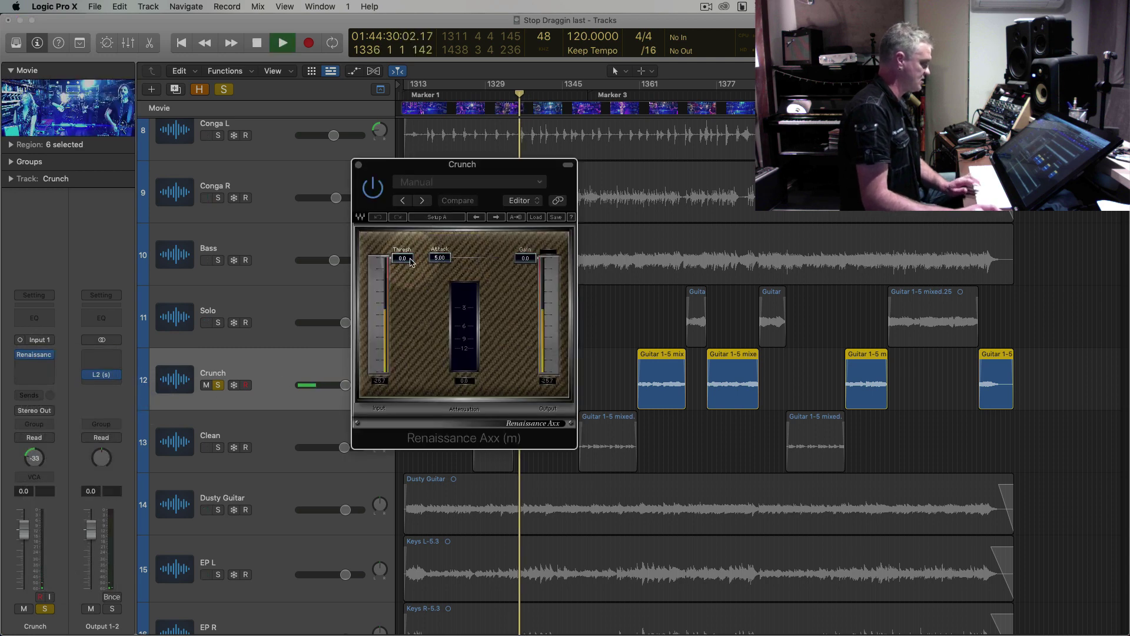
drag(411, 263, 410, 292)
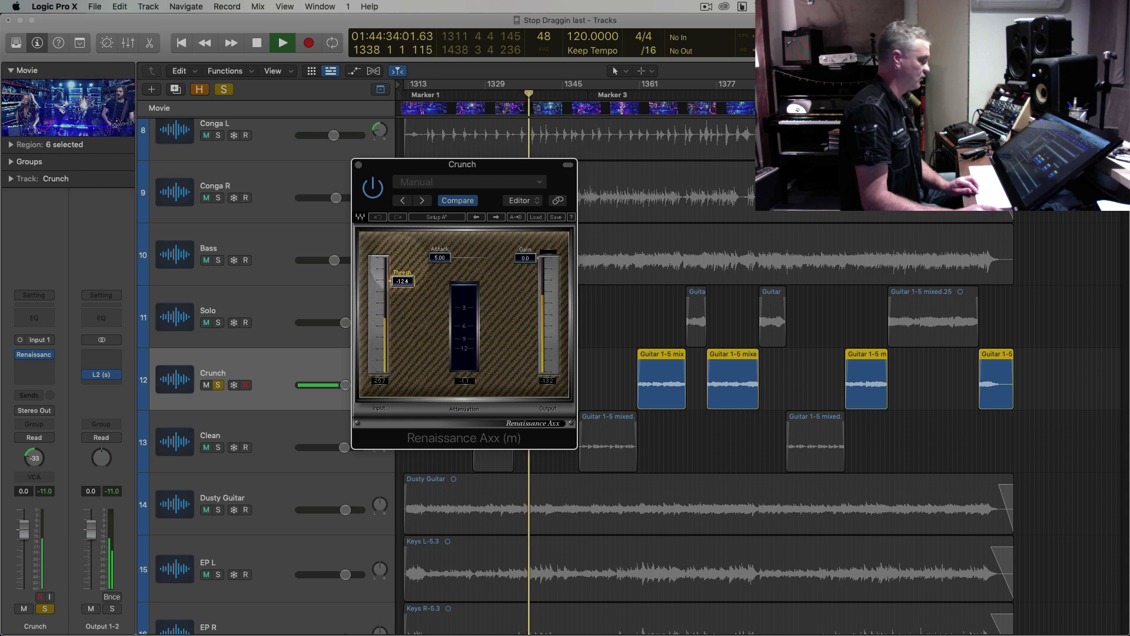
click(360, 166)
key(space)
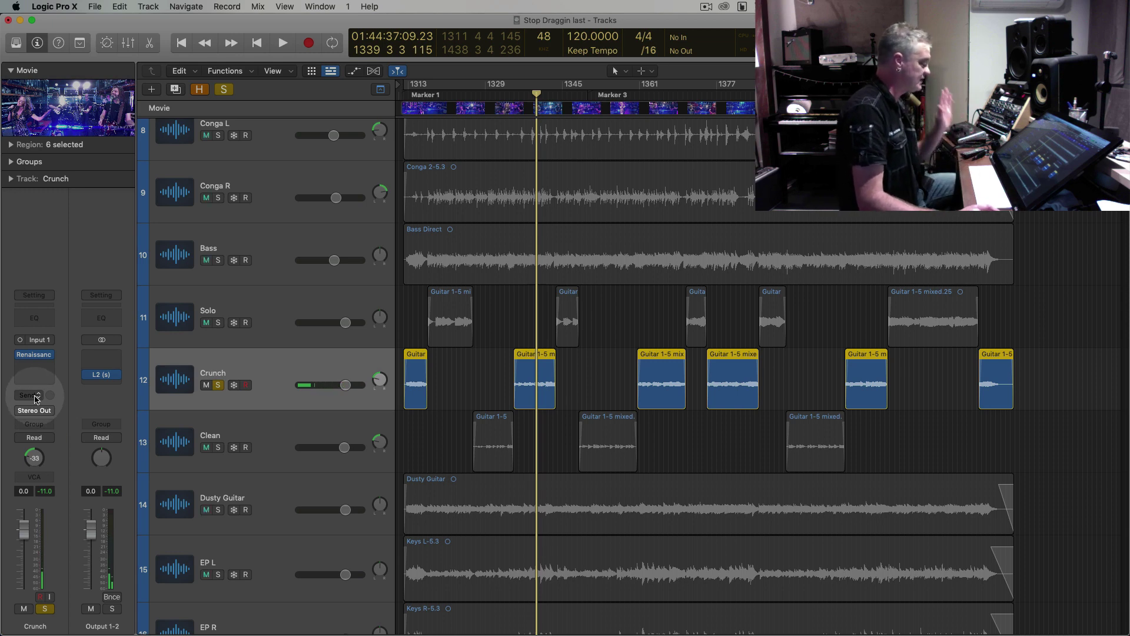
Solo the Solo track instead of Crunch and play its first region from about bar 1318
click(278, 307)
click(218, 323)
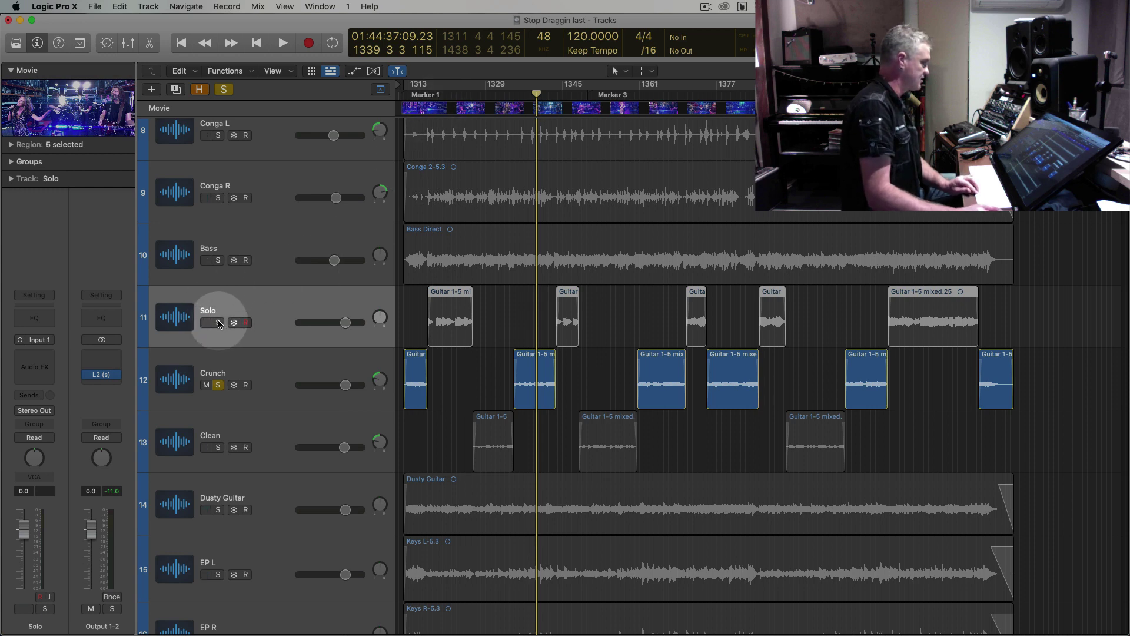
click(218, 385)
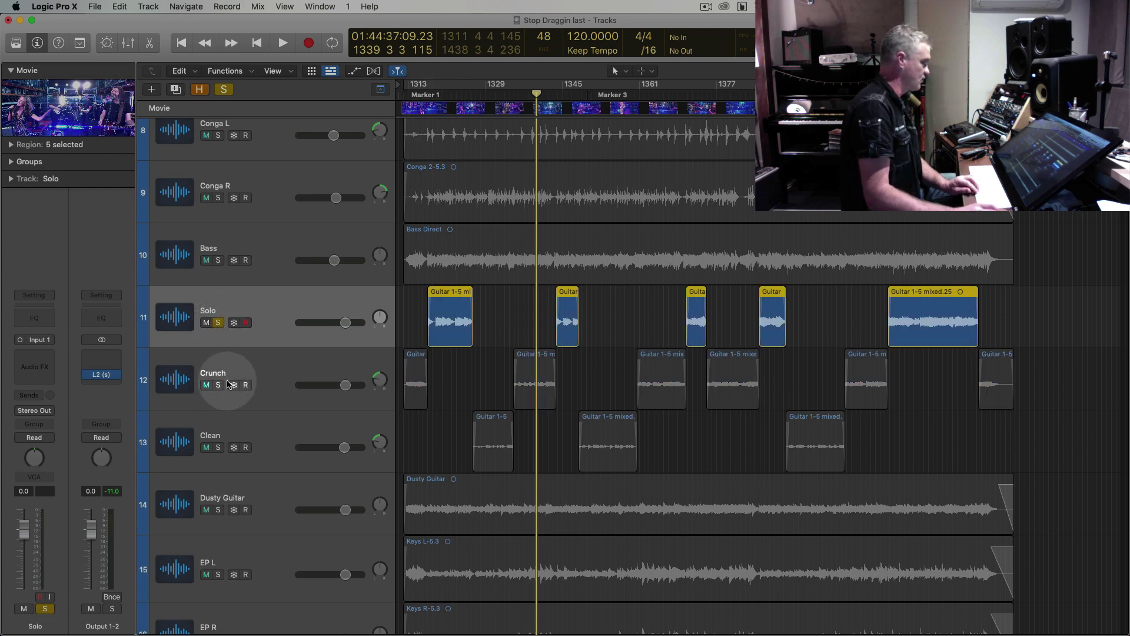
click(436, 94)
key(space)
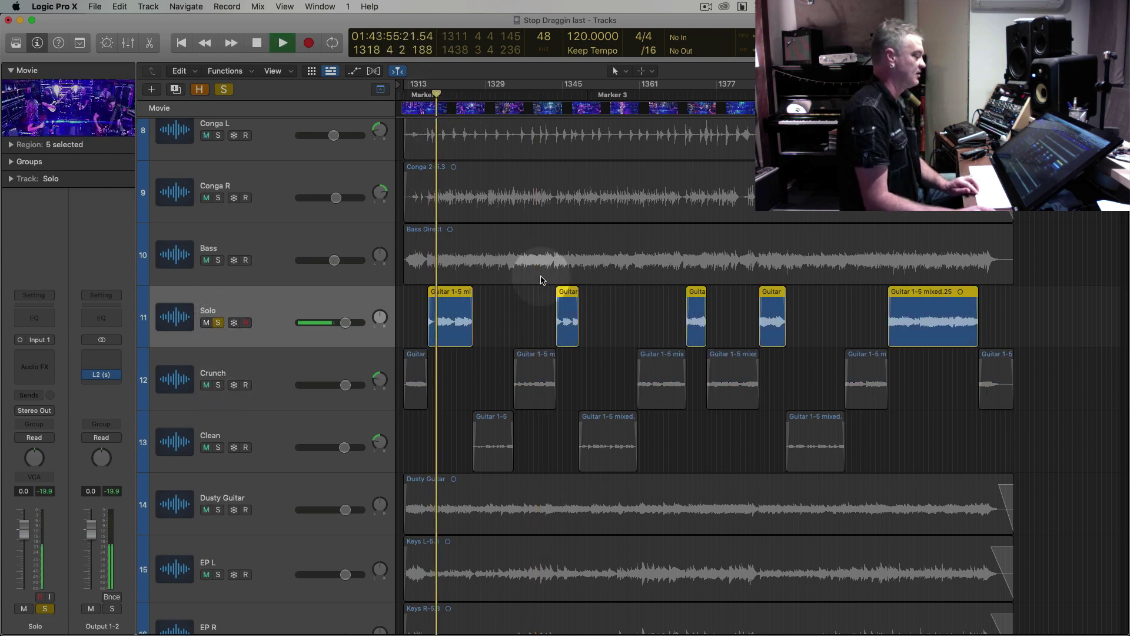
Insert a mono Renaissance Axx on the Solo channel, adjust its threshold during playback, and close it
key(super+Down)
key(super+Down)
key(super+Down)
click(47, 360)
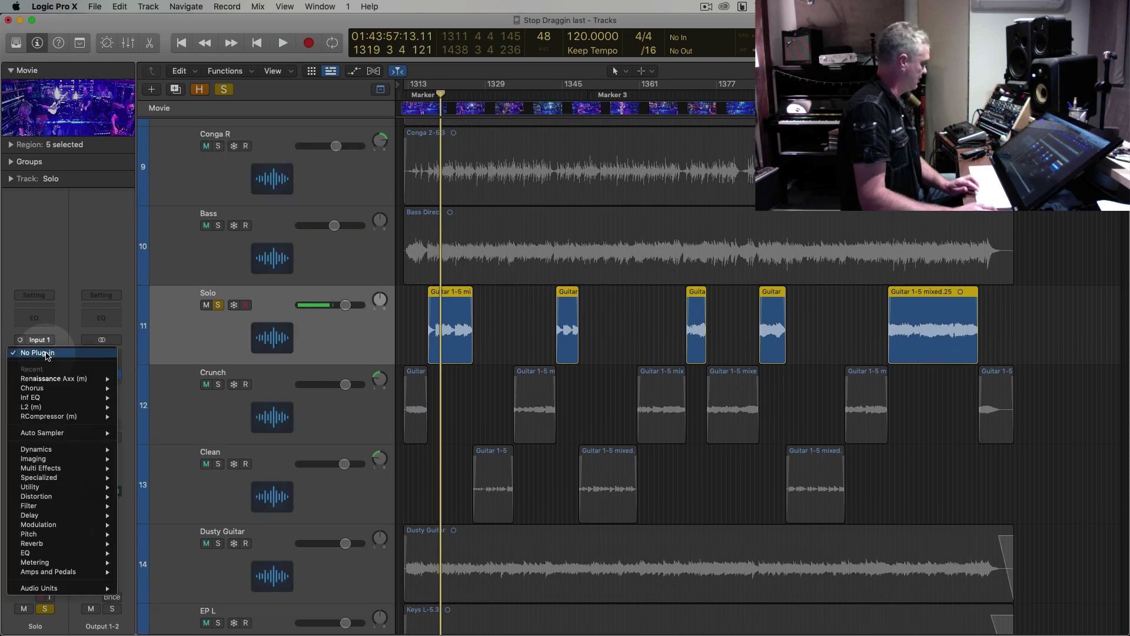
click(298, 231)
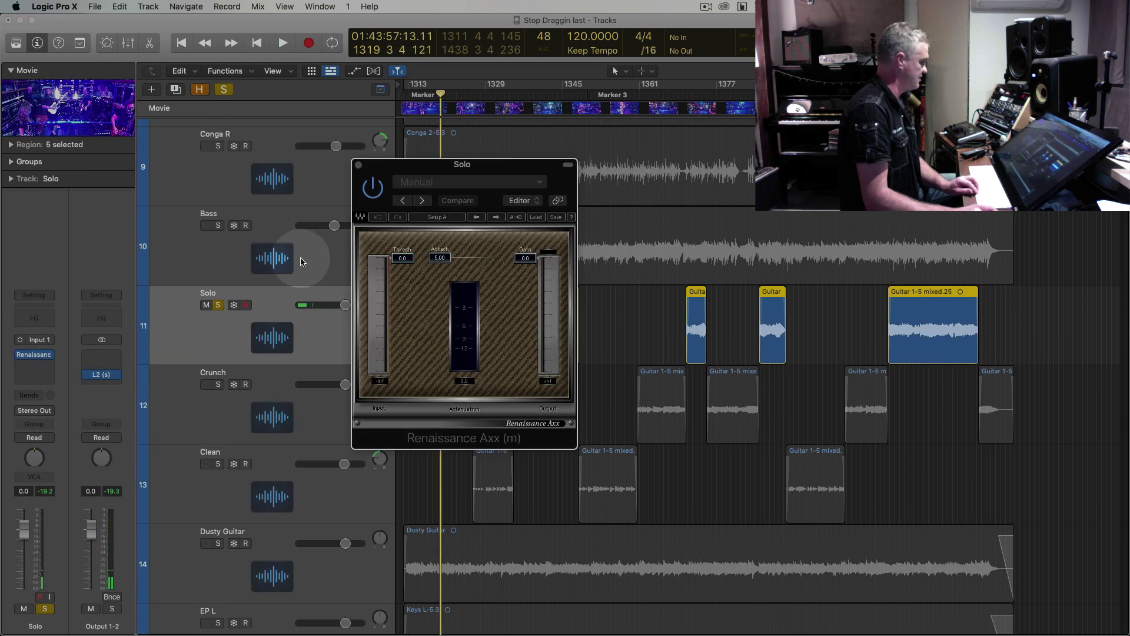
key(space)
drag(398, 291, 398, 277)
click(358, 166)
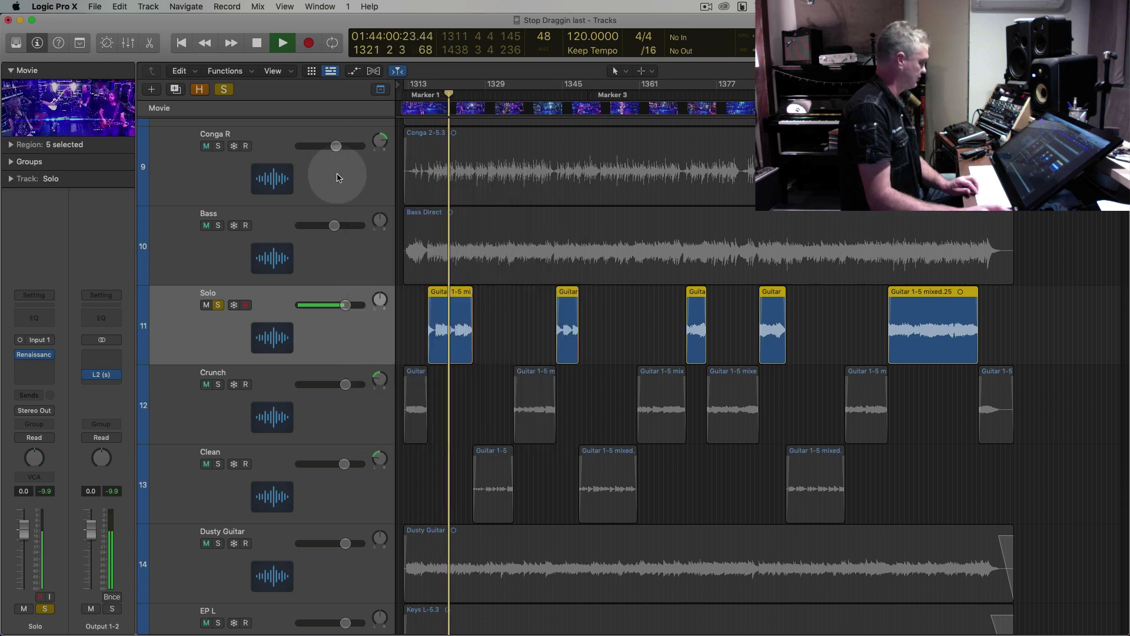
Add a mono Inf EQ after the compressor on the Solo channel, leave it flat, and stop playback
click(48, 355)
mouse_move(50, 408)
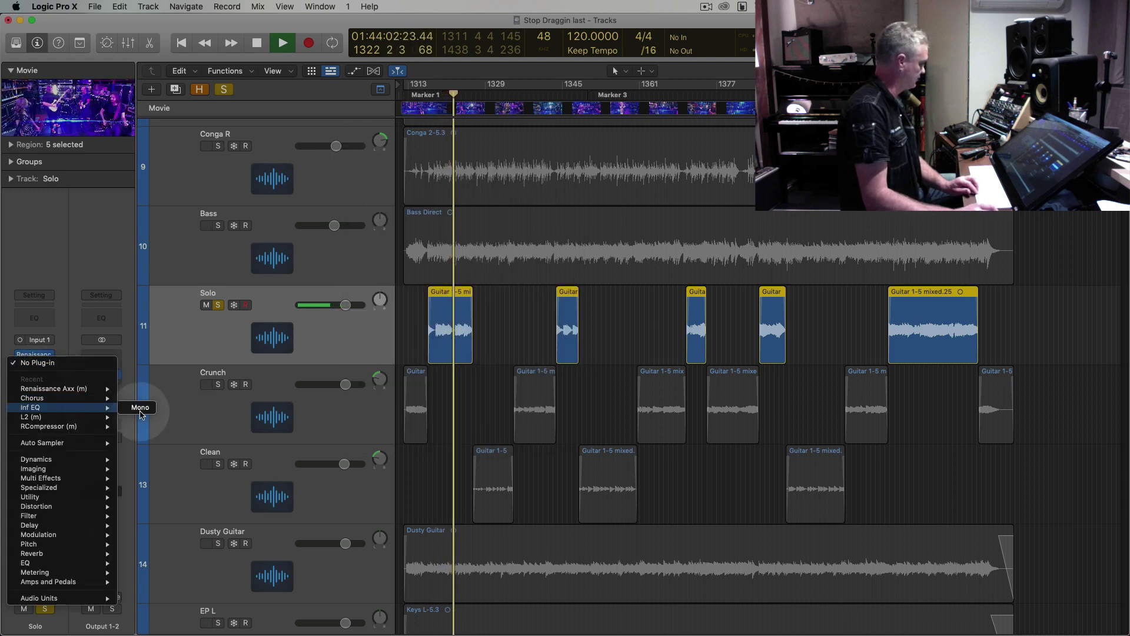
click(132, 407)
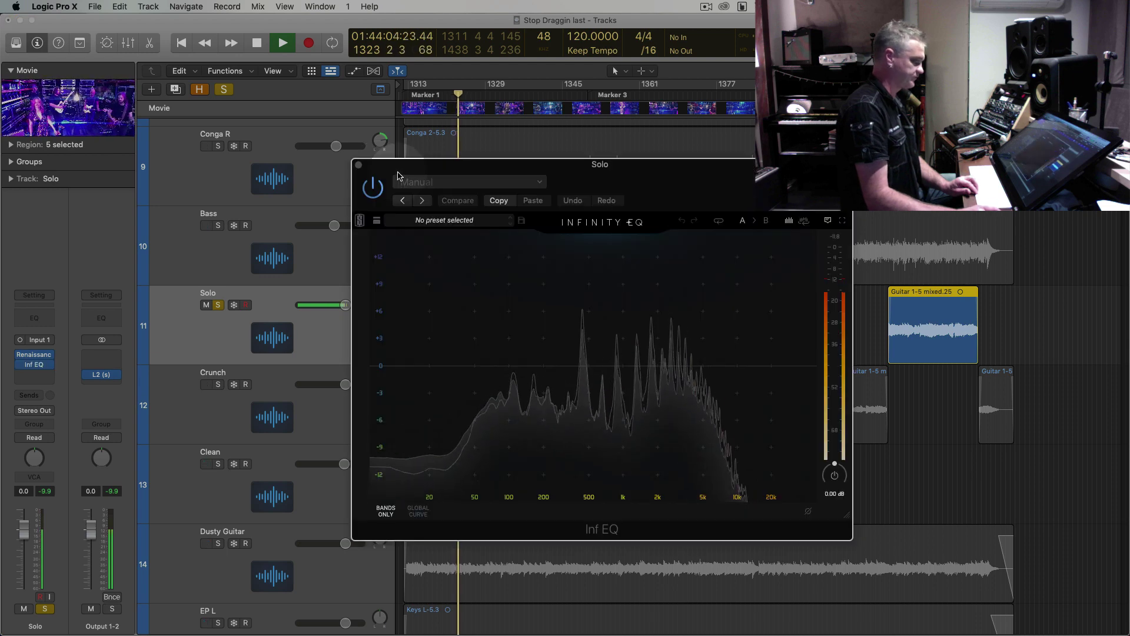
click(358, 167)
key(space)
Add a Bus 5 send on the Solo channel and name its aux channel Delay
click(33, 395)
mouse_move(40, 415)
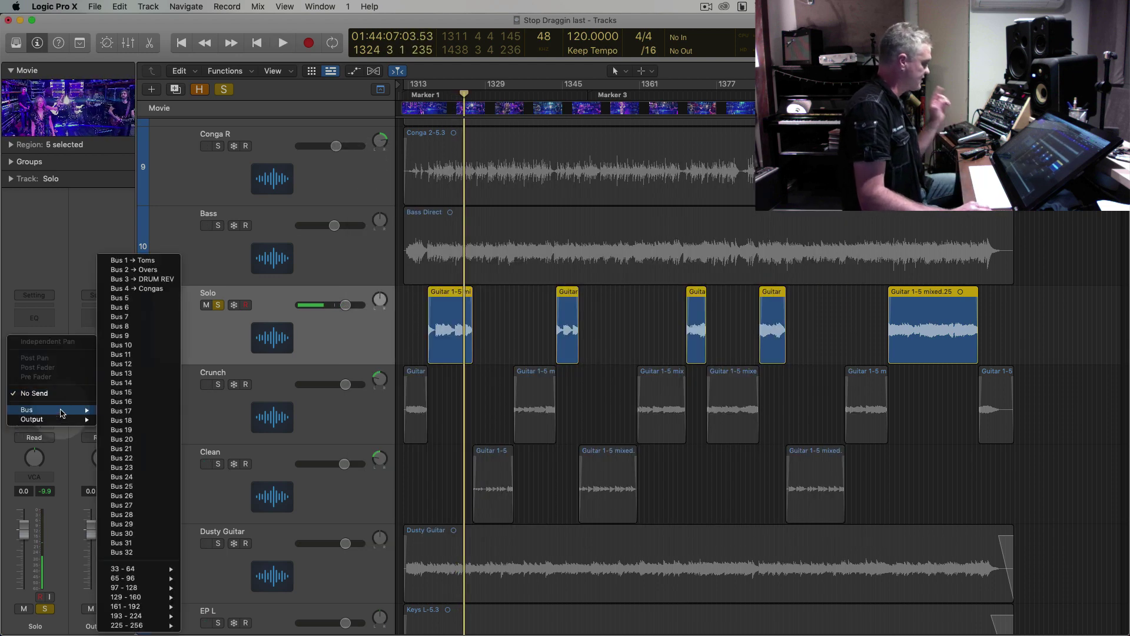
click(142, 299)
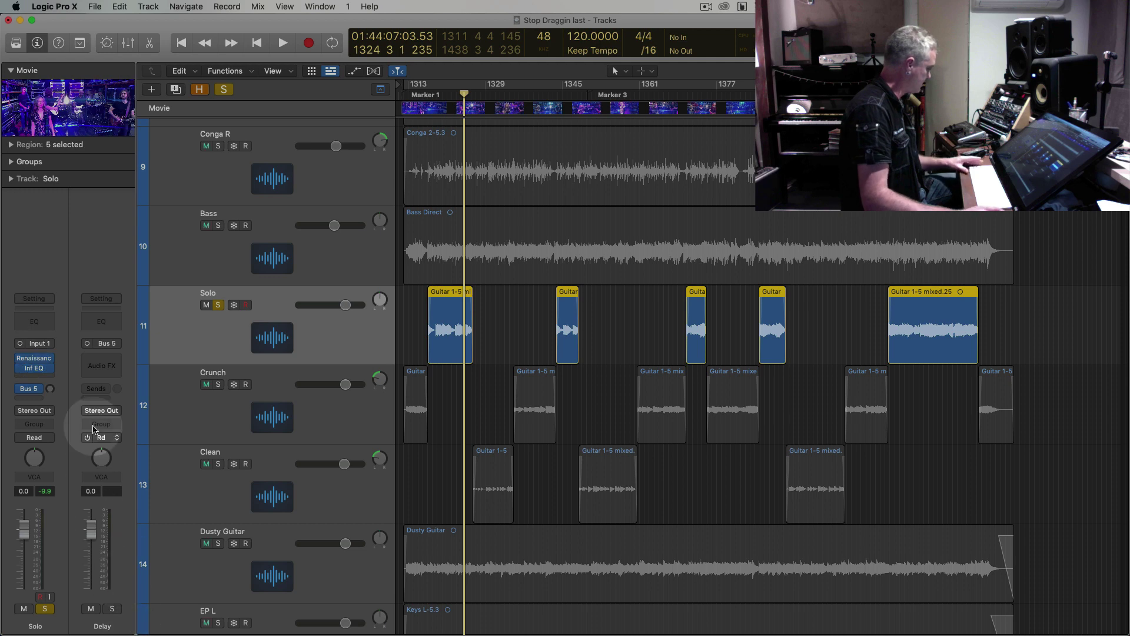
Insert a Stereo Delay on the Delay aux and raise the Solo channel's Bus 5 send to -12.5
click(101, 362)
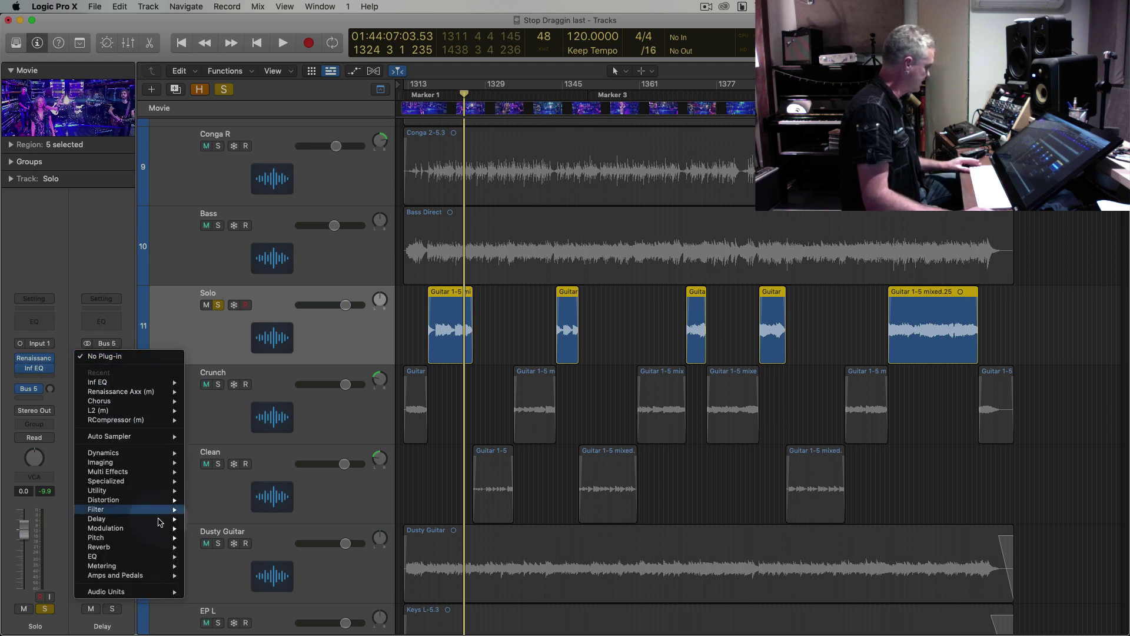
mouse_move(154, 518)
mouse_move(247, 518)
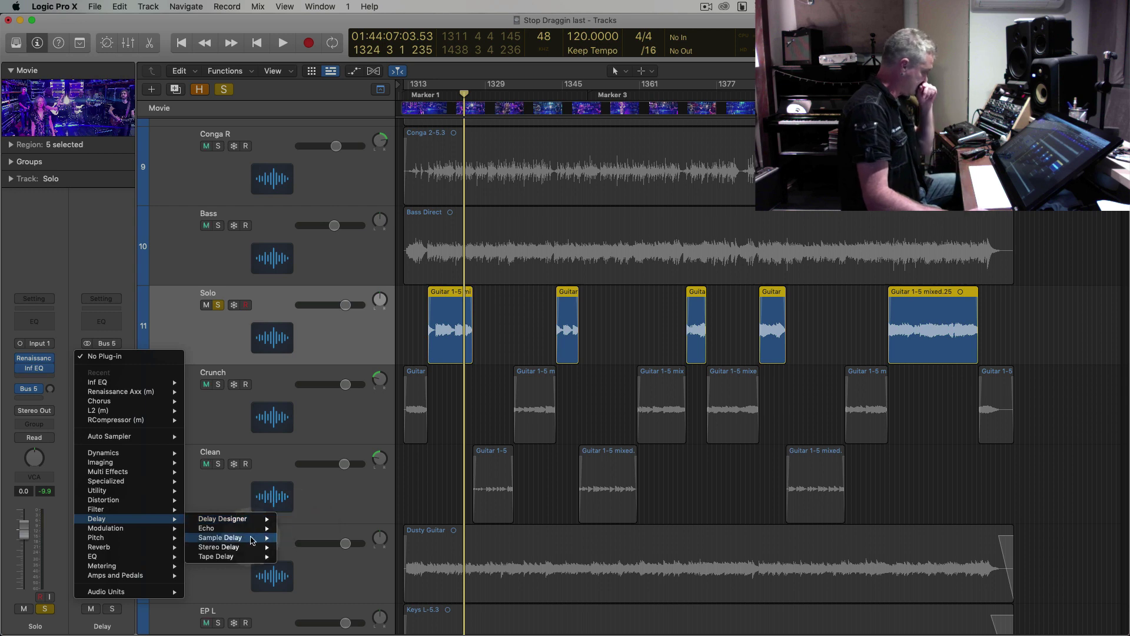
mouse_move(259, 546)
click(303, 547)
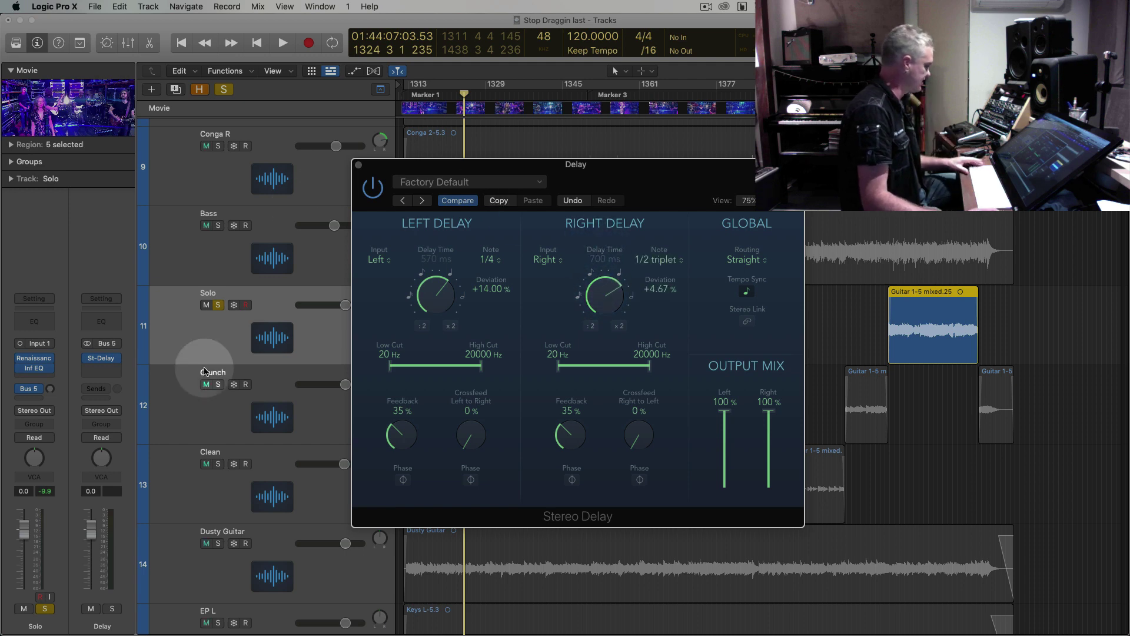
drag(50, 391, 48, 349)
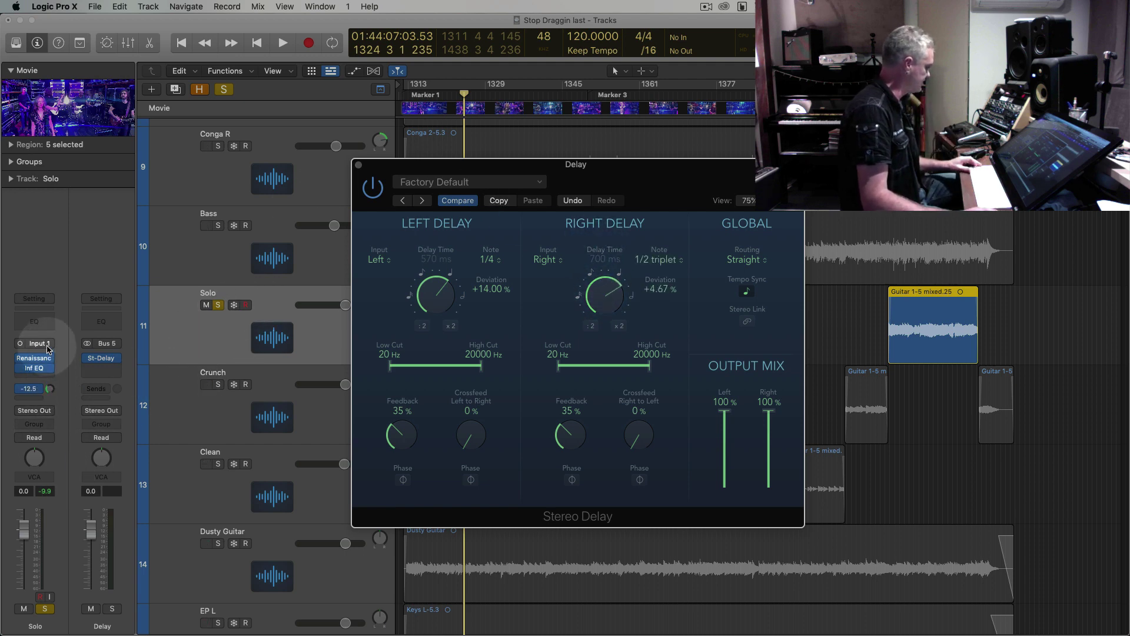
Play the soloed guitar from bar 1316, with the timeline zoomed in and the Stereo Delay window repositioned
click(281, 314)
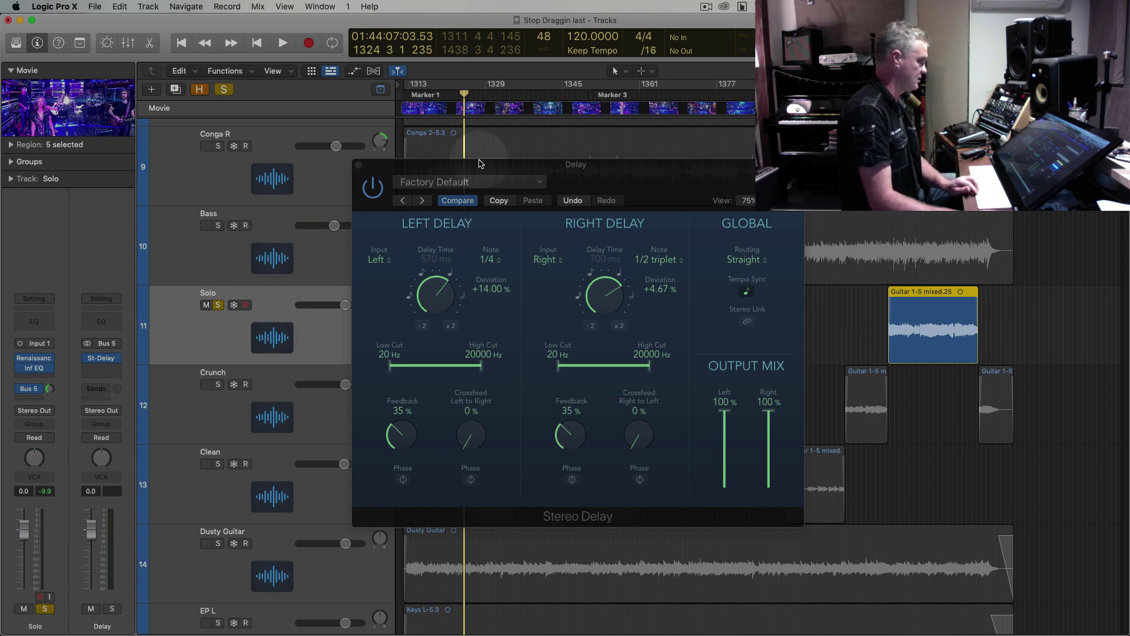
drag(491, 168, 844, 250)
click(425, 95)
key(space)
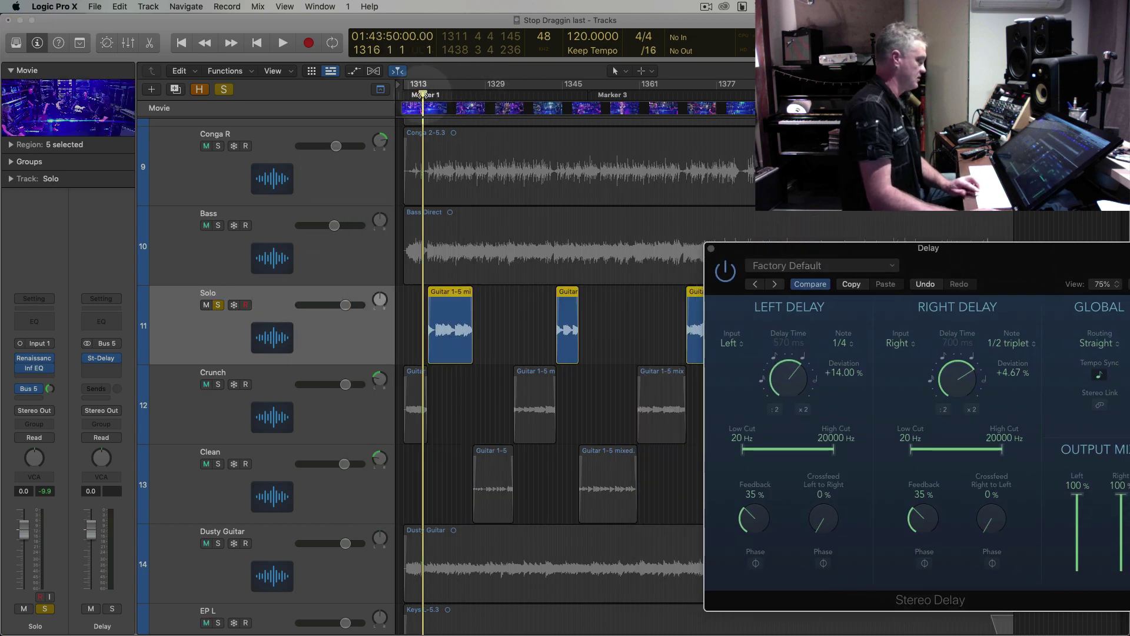
key(super+Right)
key(super+Right)
key(super+Right)
key(super+Right)
key(super+Right)
key(super+Right)
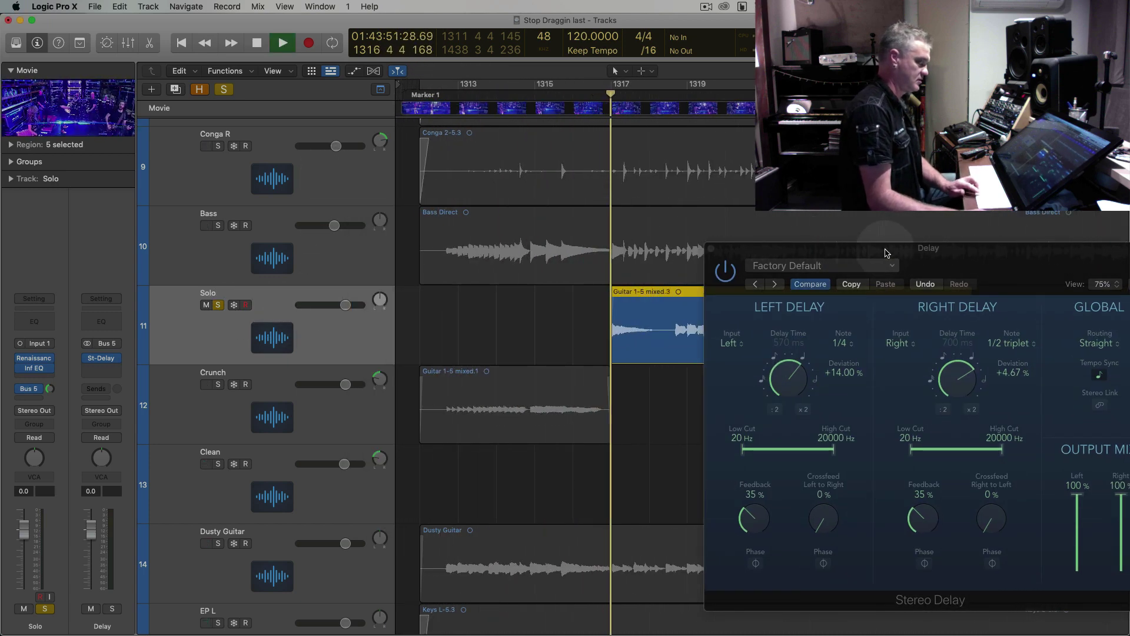
drag(887, 254, 416, 81)
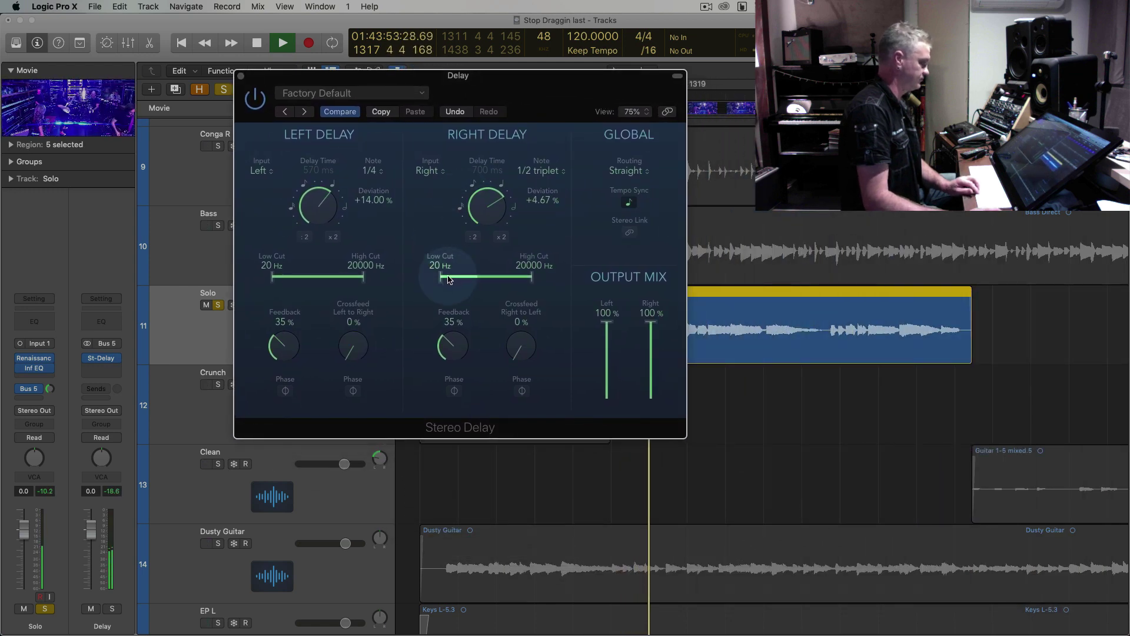
Set the Stereo Delay's low cuts to 200 Hz left and 90 Hz right, and its delay times to 585 ms left and 1150 ms right
drag(441, 280, 460, 278)
drag(272, 277, 302, 277)
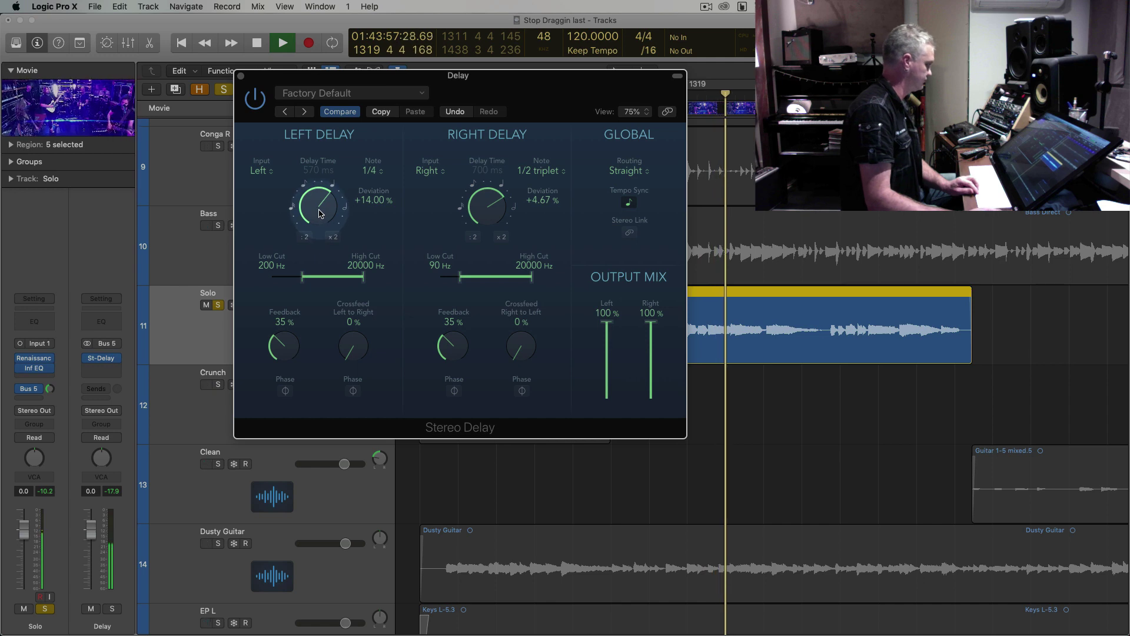
drag(321, 214, 322, 204)
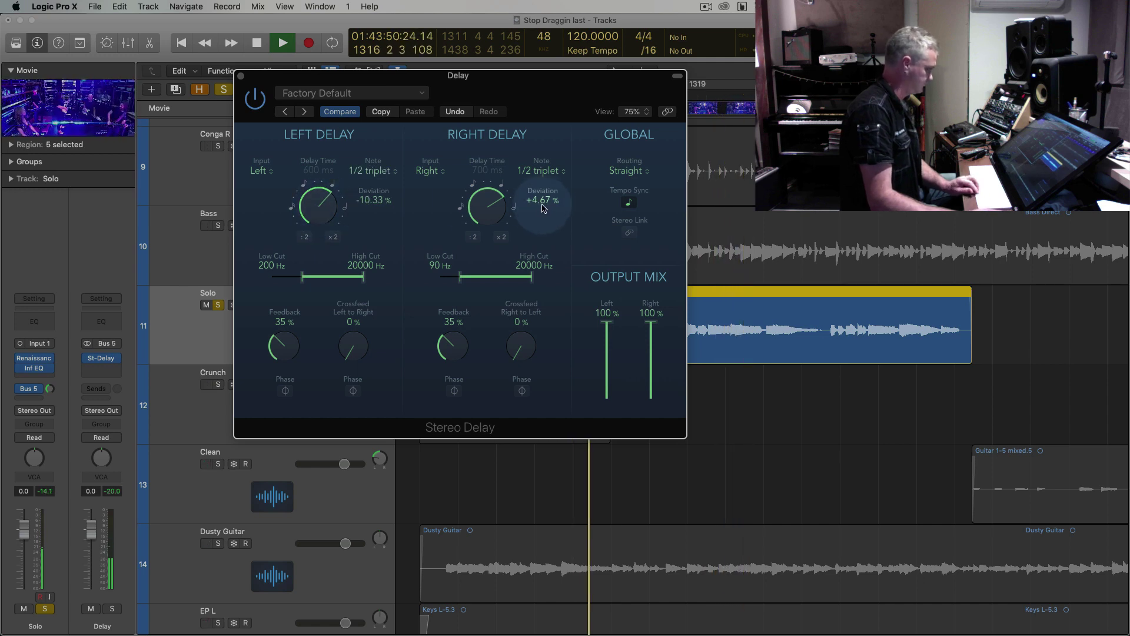
mouse_move(486, 215)
mouse_down()
mouse_move(486, 181)
mouse_move(487, 215)
mouse_up()
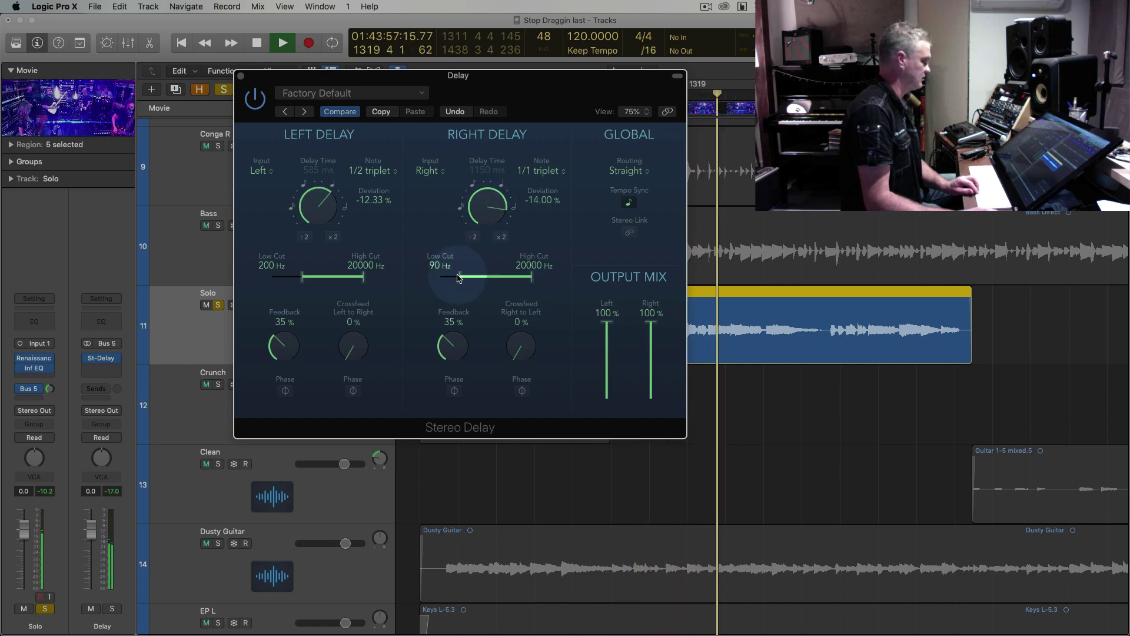
Raise the Stereo Delay's low cuts to 650 Hz left and 410 Hz right while listening to the solo guitar
drag(459, 277, 475, 277)
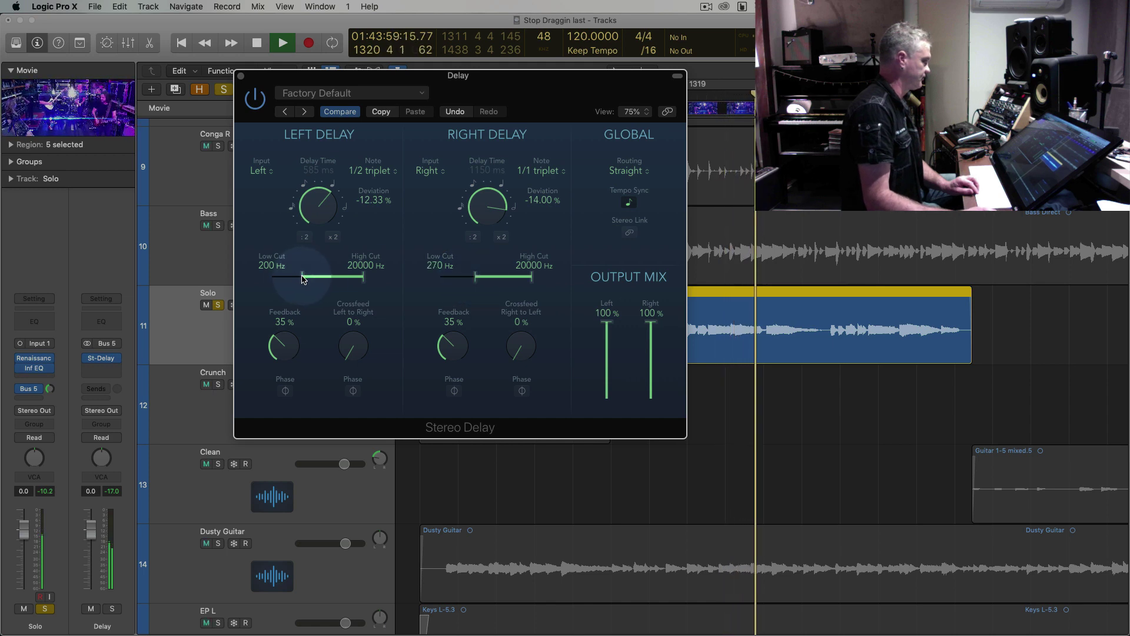
drag(302, 278, 318, 276)
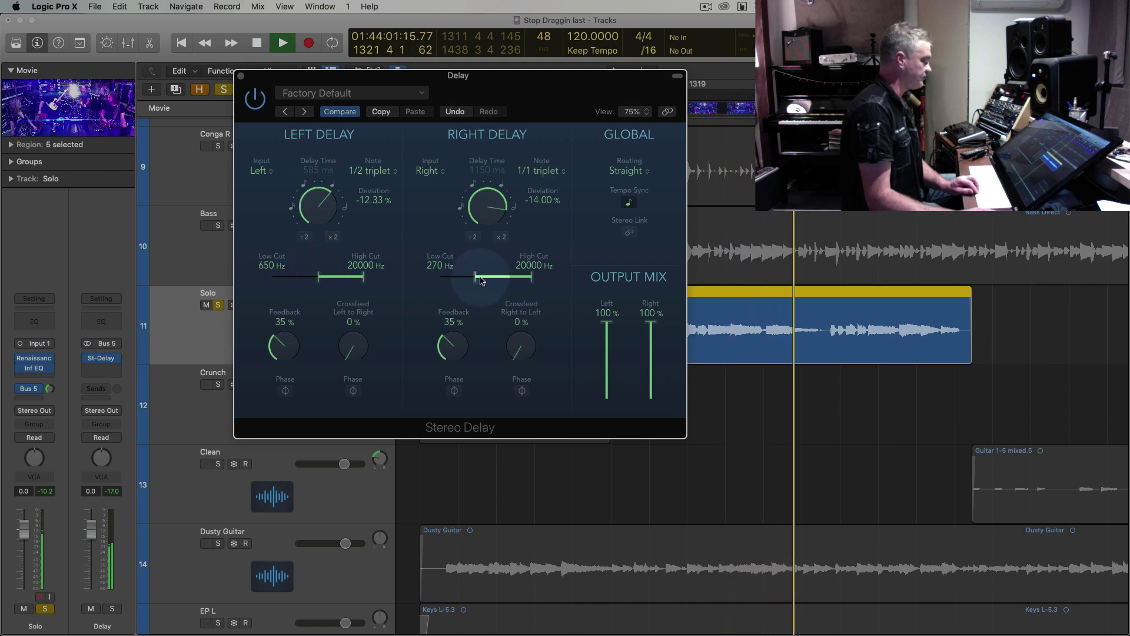
drag(481, 280, 486, 279)
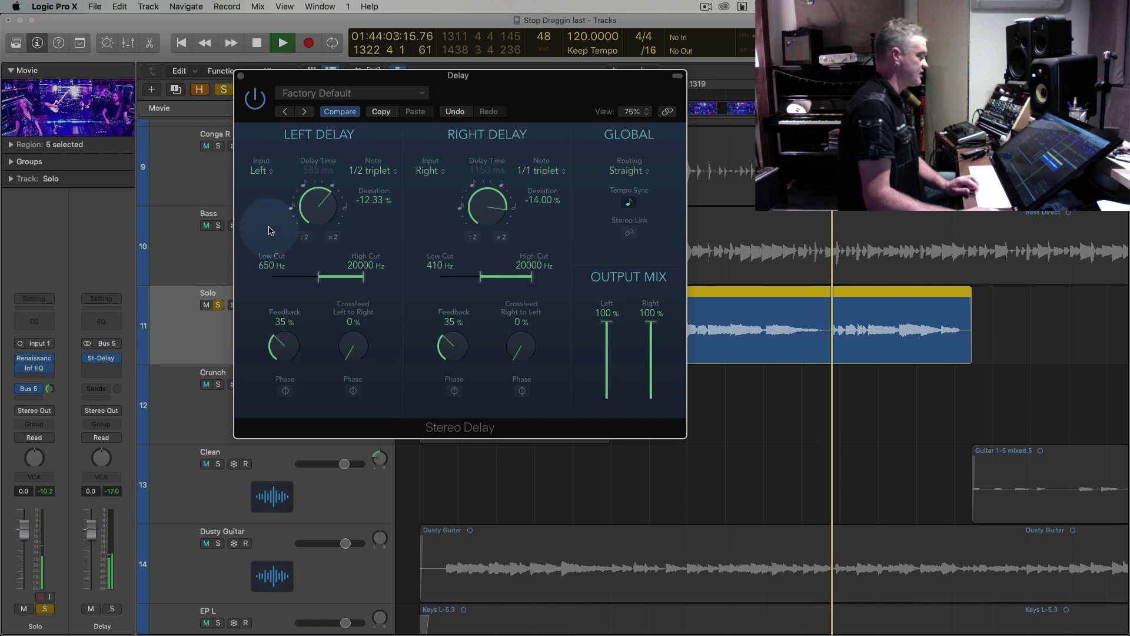
key(space)
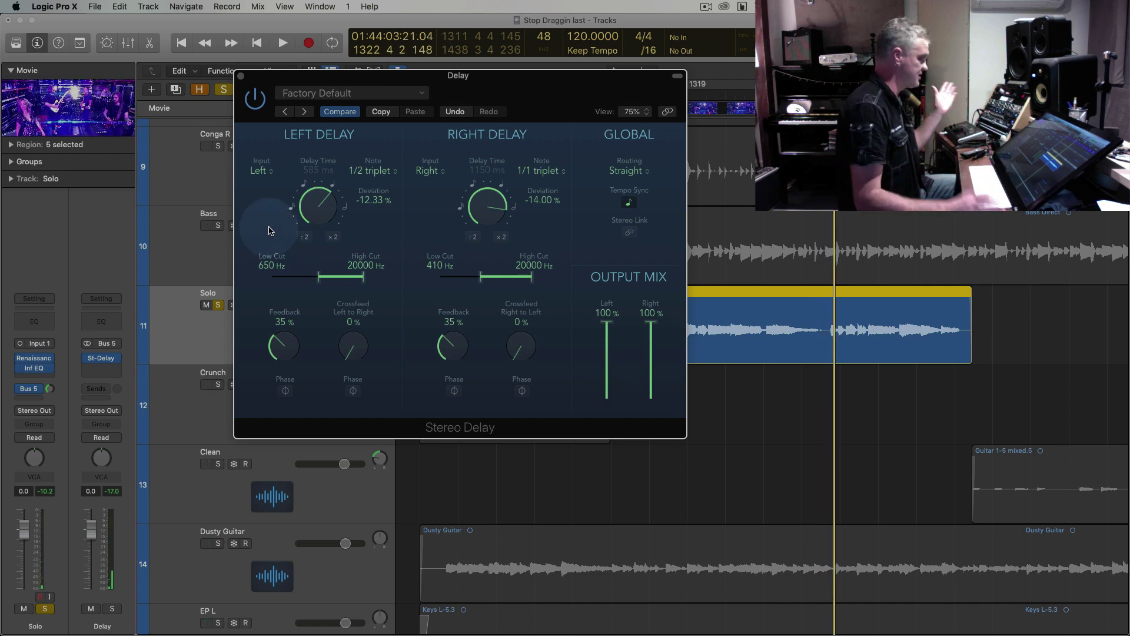
key(space)
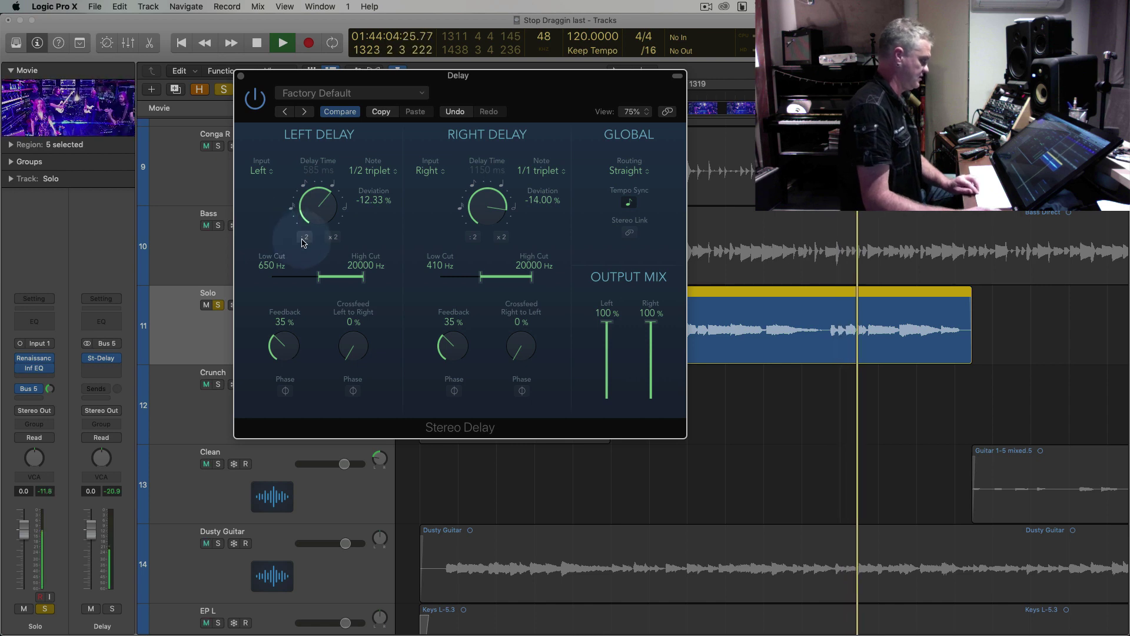
Close the Stereo Delay, stop playback, and rewind to bar 1317 where the solo guitar region starts
click(241, 79)
key(space)
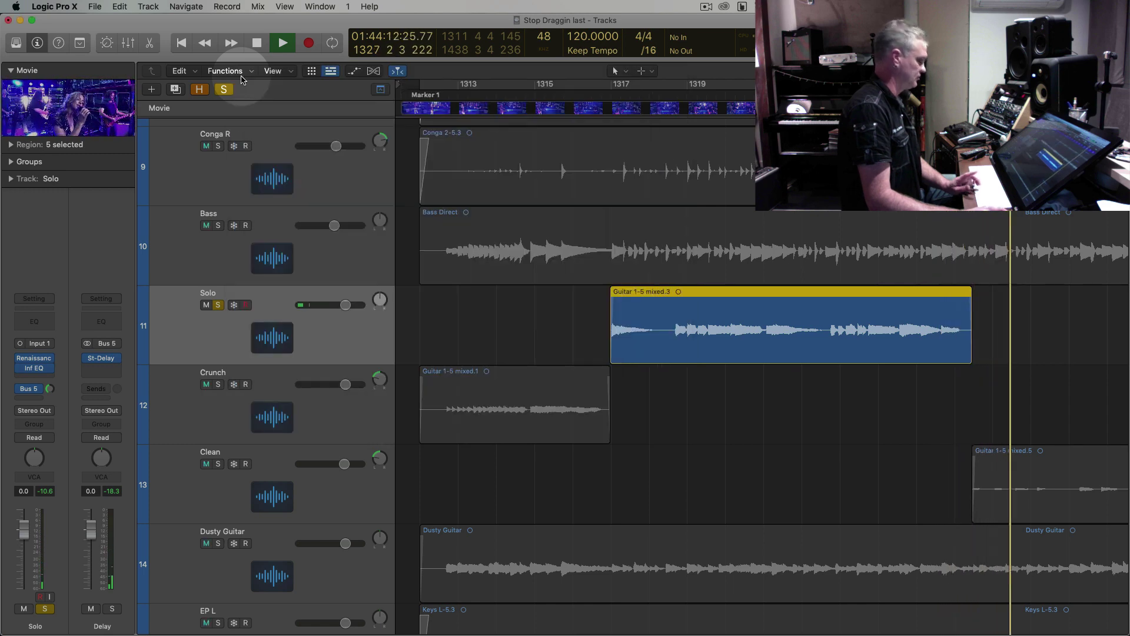
key(comma)
key(comma)
key(comma)
key(comma)
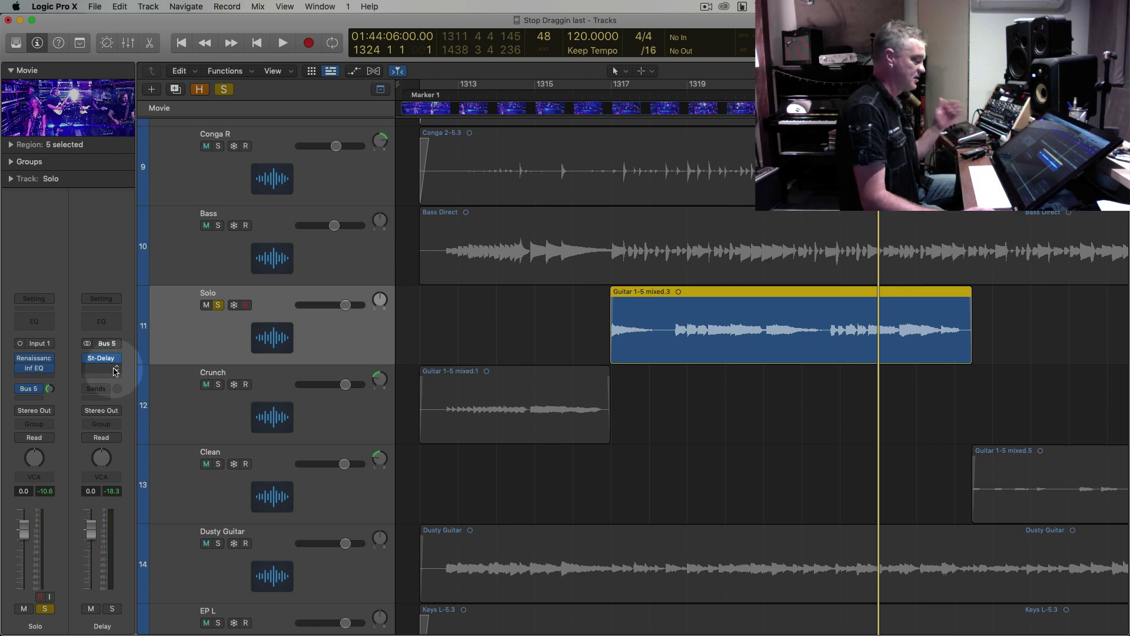
key(comma)
key(comma)
key(comma)
key(comma)
key(comma)
key(comma)
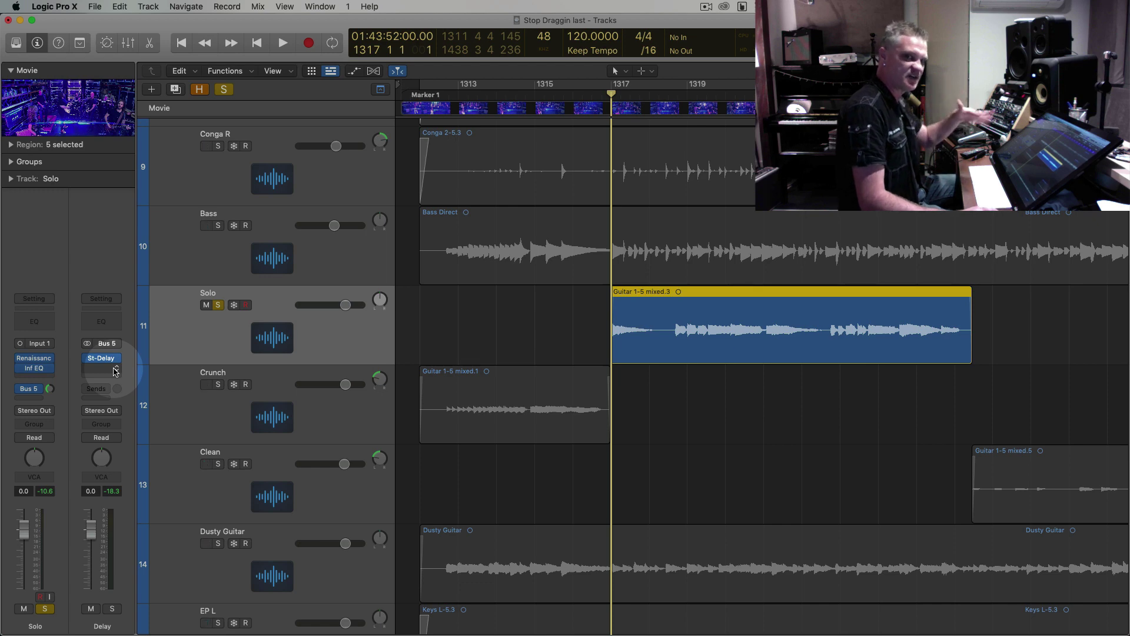
Insert Slate Digital's VerbSuite Classics after the Stereo Delay on the Delay aux
click(116, 371)
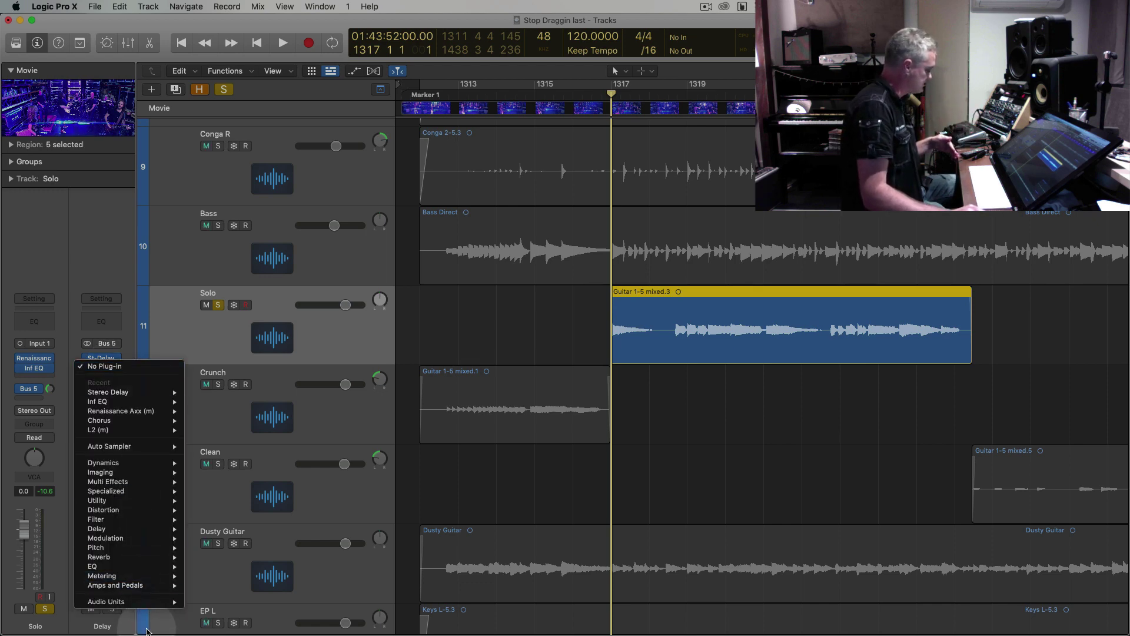
mouse_move(135, 601)
mouse_move(259, 597)
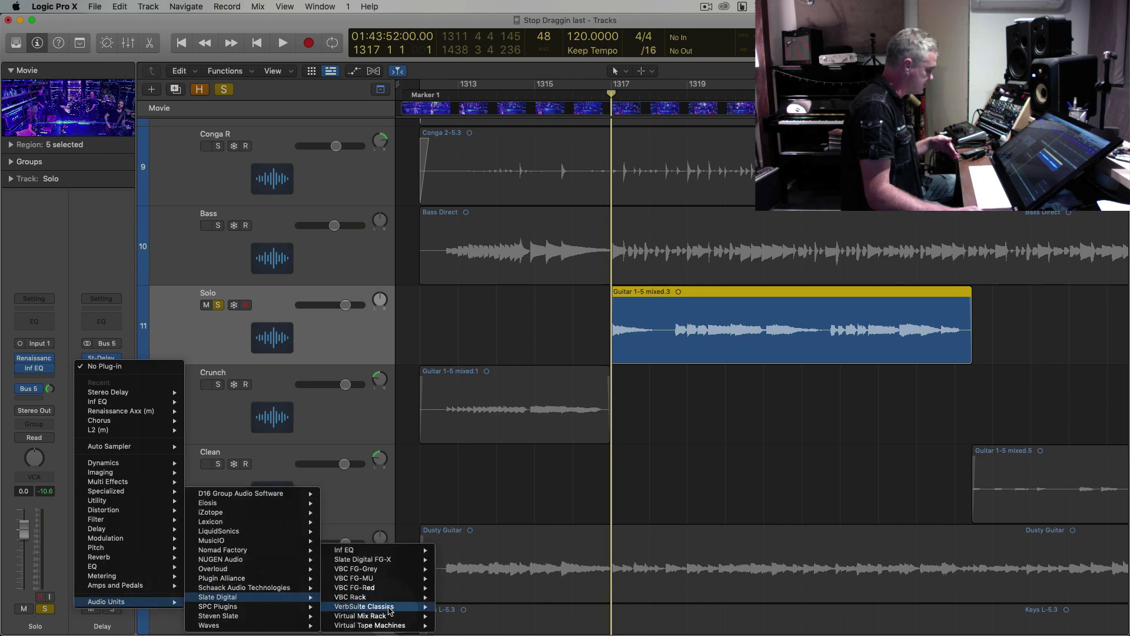
mouse_move(389, 607)
click(462, 589)
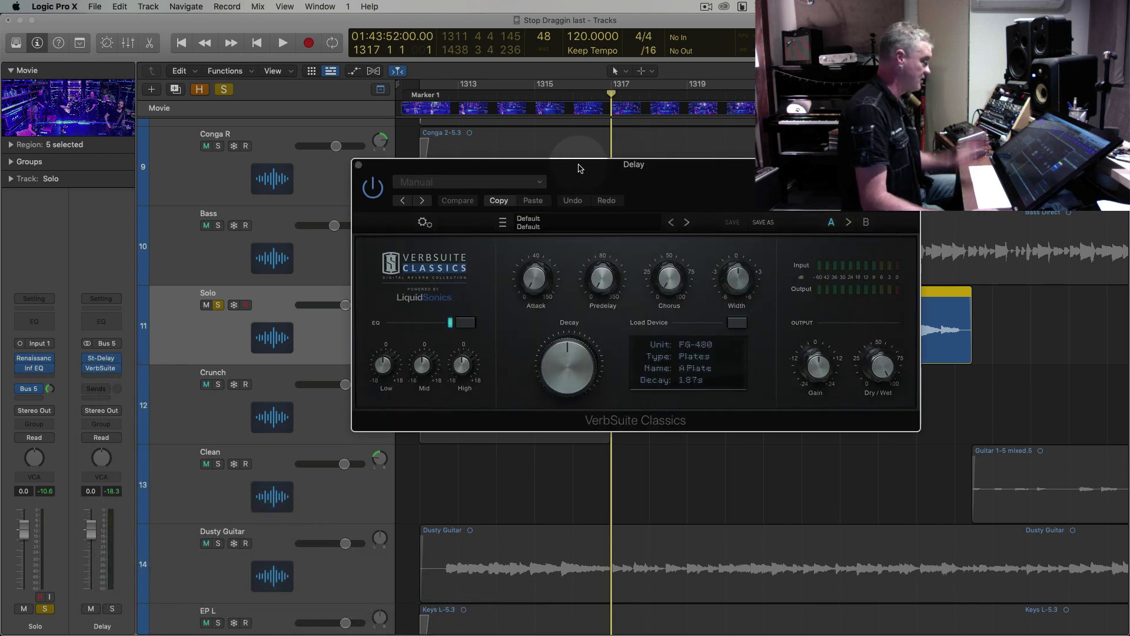
Play the solo guitar and set the VerbSuite Classics Dry/Wet to 47.8%
key(space)
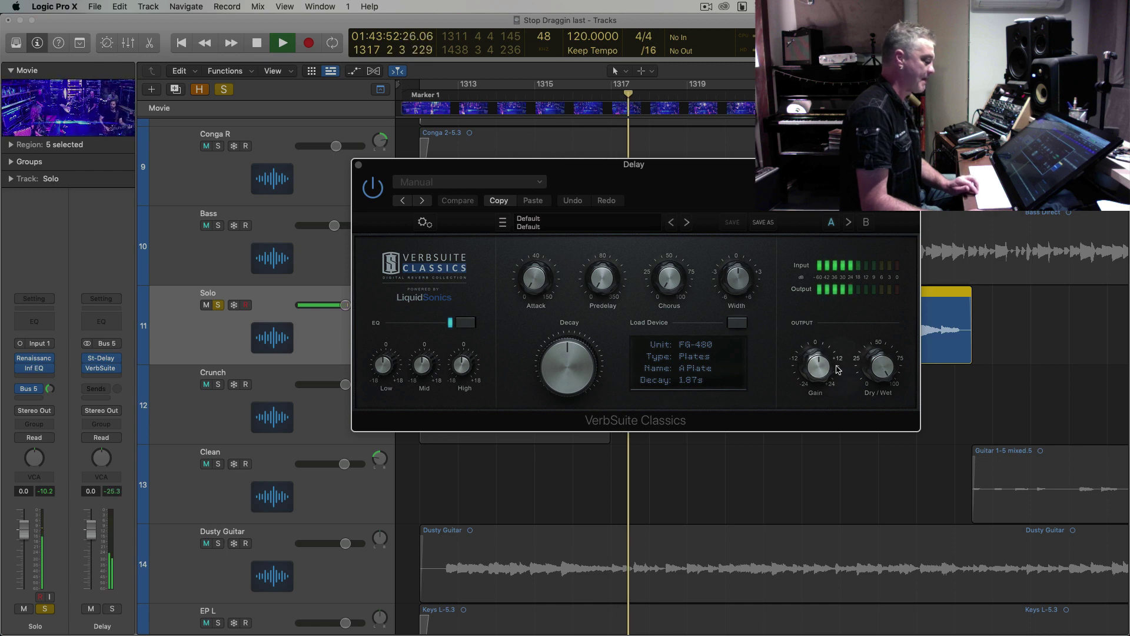
drag(879, 366, 878, 429)
key(space)
key(space)
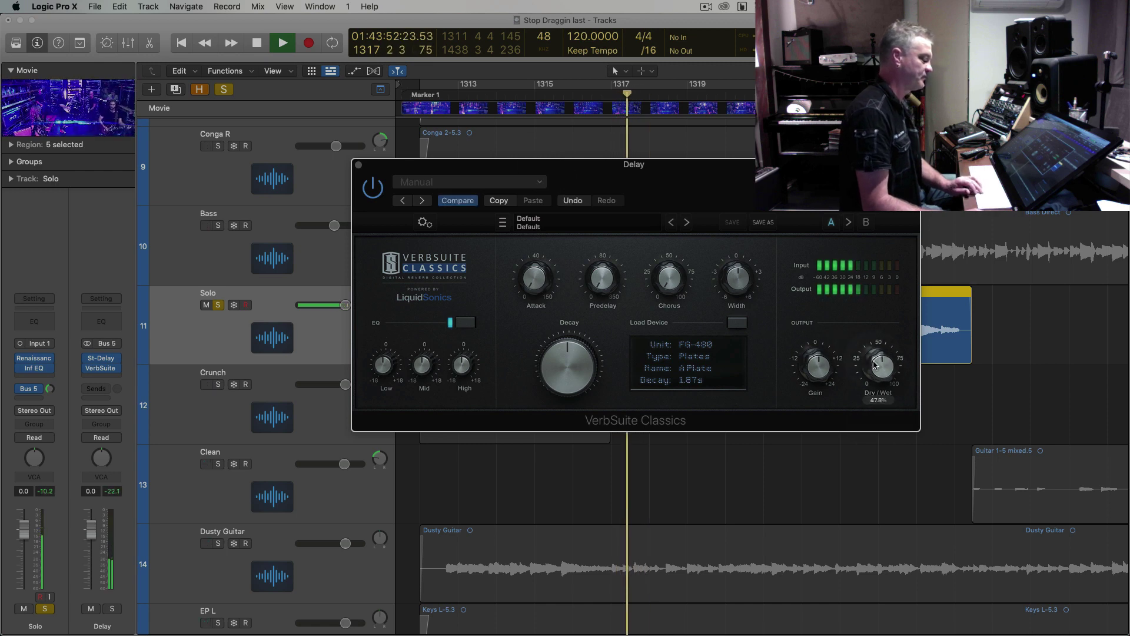
Solo the Delay aux instead of the Solo channel and replay the passage to hear only the effects
click(110, 609)
click(45, 610)
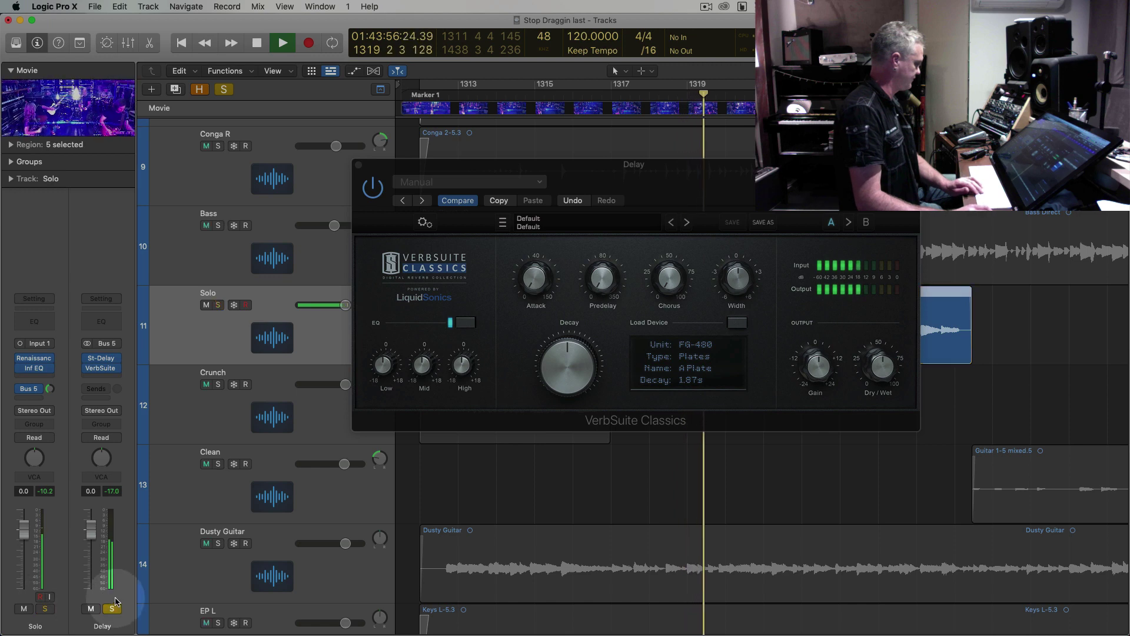
key(space)
key(space)
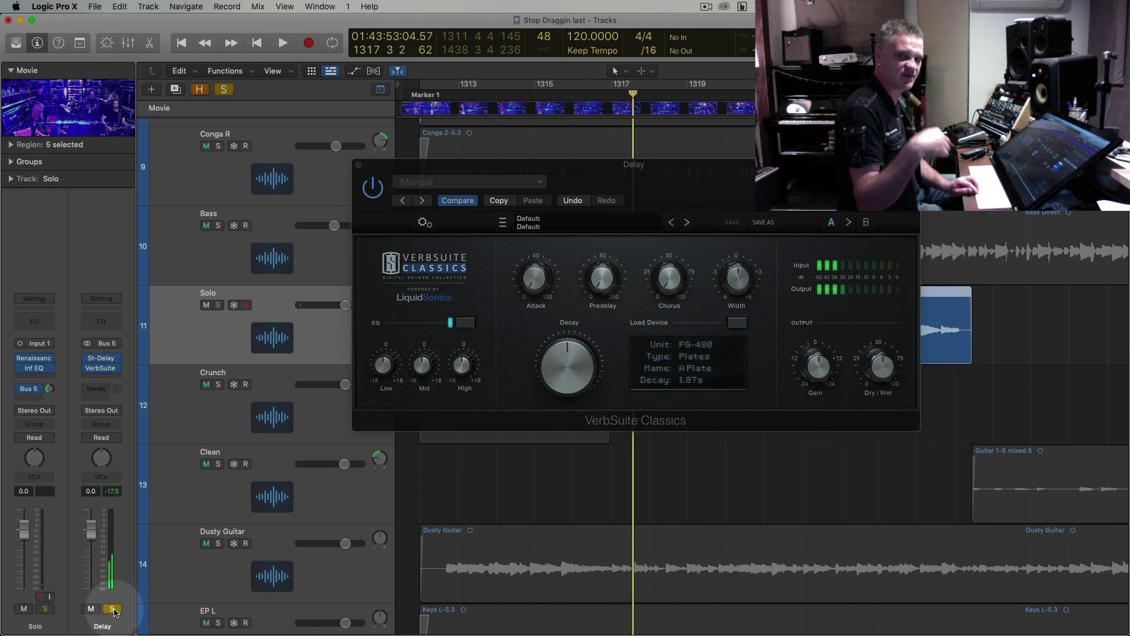
key(space)
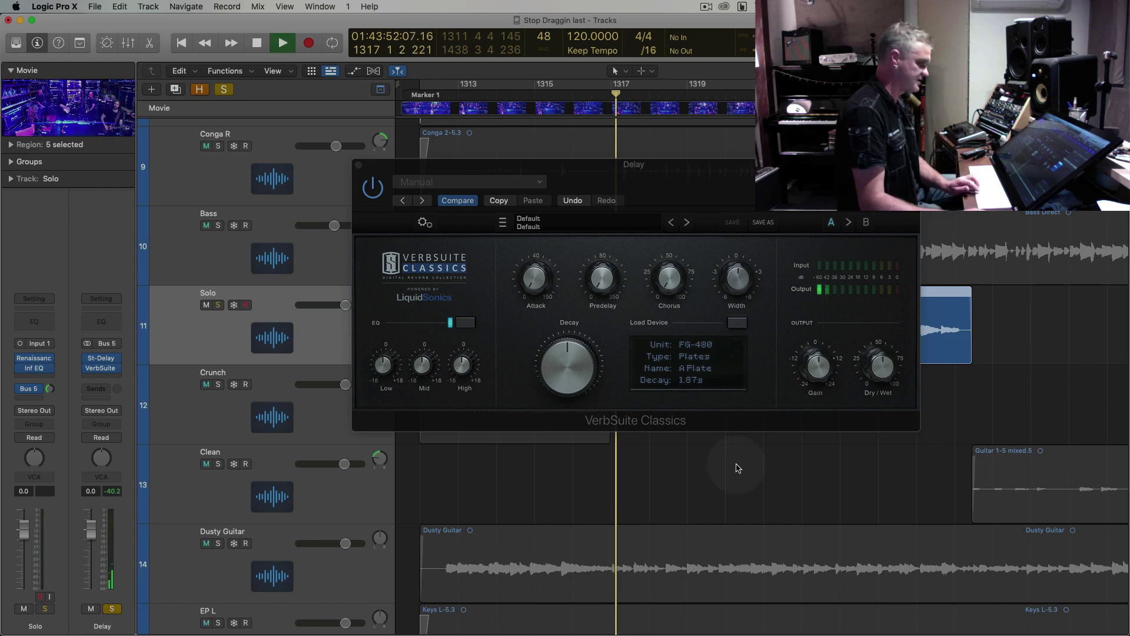
Try the reverb's Dry/Wet at 100%, then bring it back down to a partial blend during playback
click(883, 348)
drag(881, 340, 883, 258)
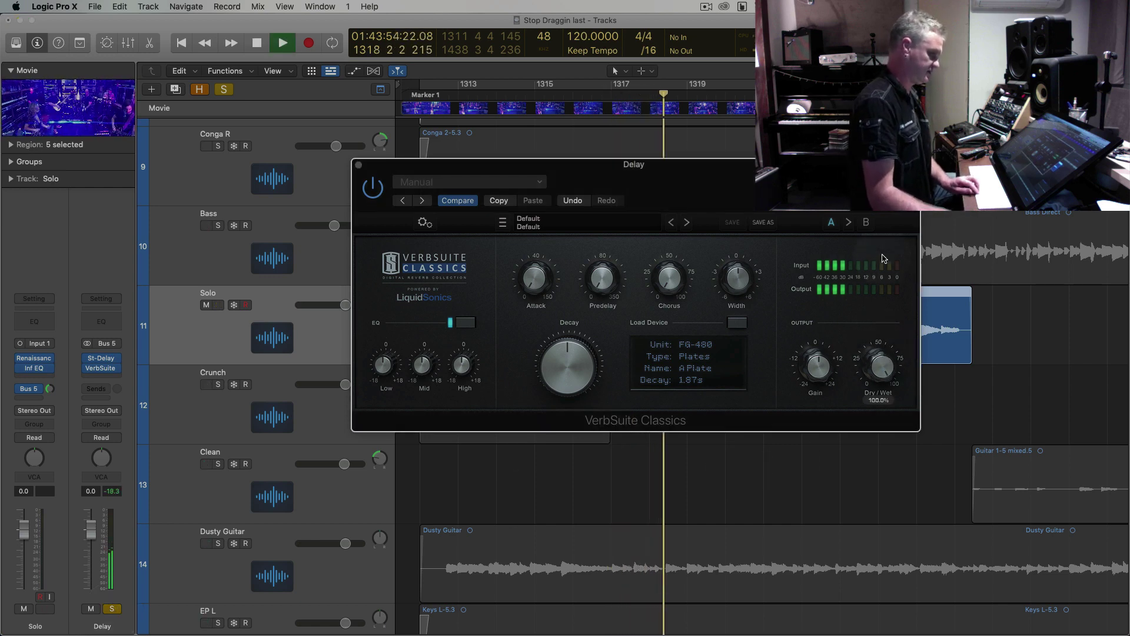
drag(878, 337, 877, 360)
drag(876, 361, 877, 354)
Set the reverb's Chorus to 51.8% and Mid EQ to -4.3 dB, increase its Predelay, and stop playback
drag(667, 289, 669, 269)
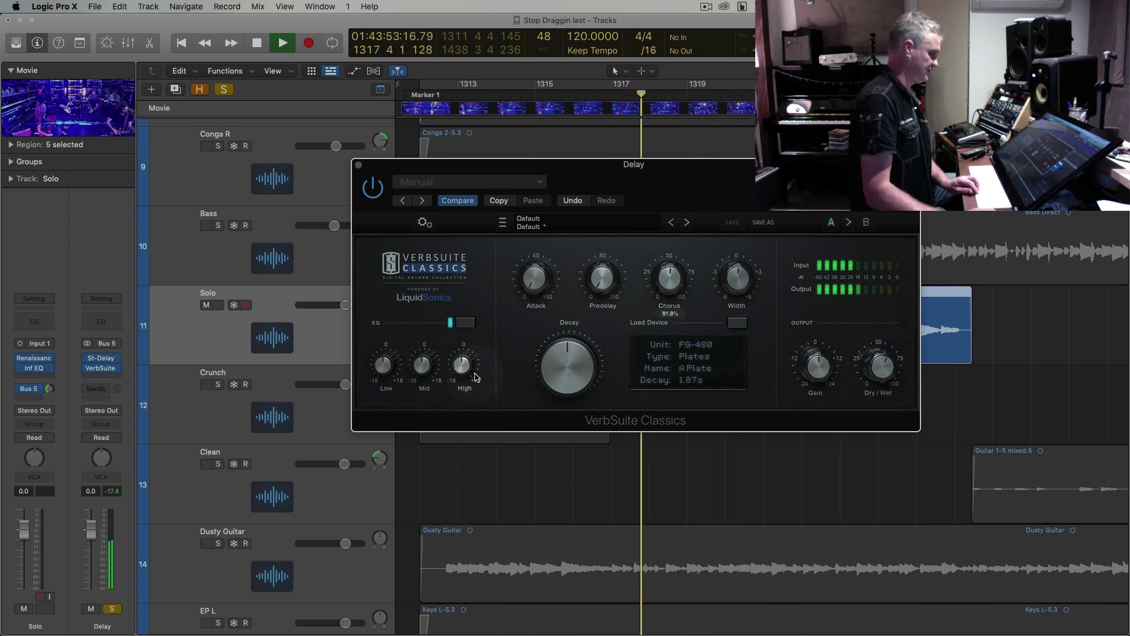
drag(423, 365, 422, 380)
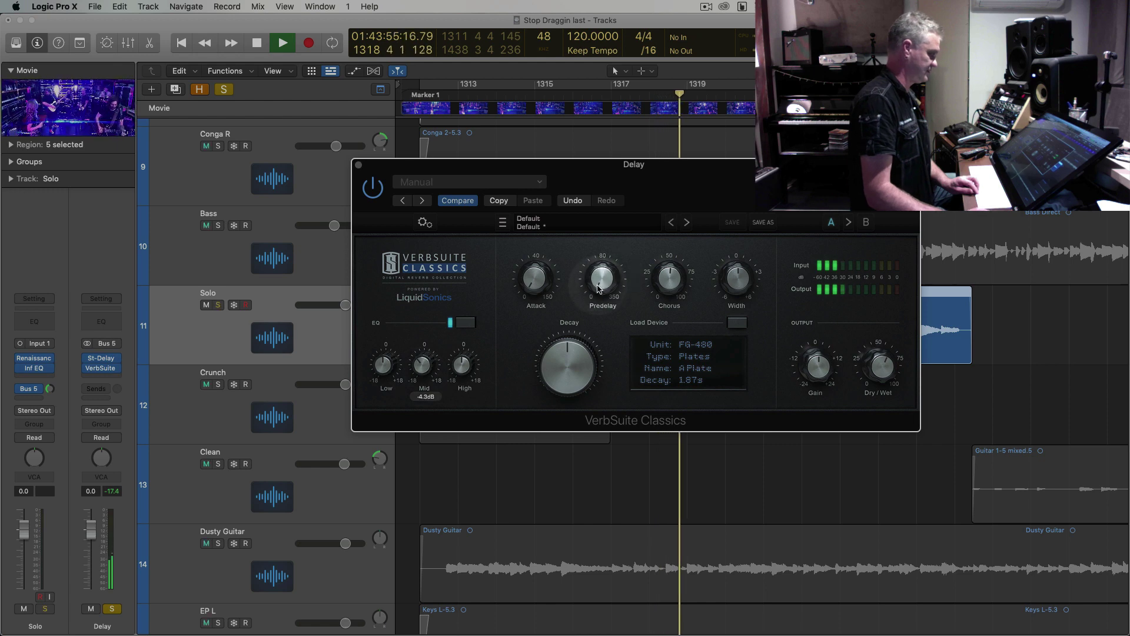
drag(601, 287, 604, 232)
key(comma)
drag(600, 276, 599, 271)
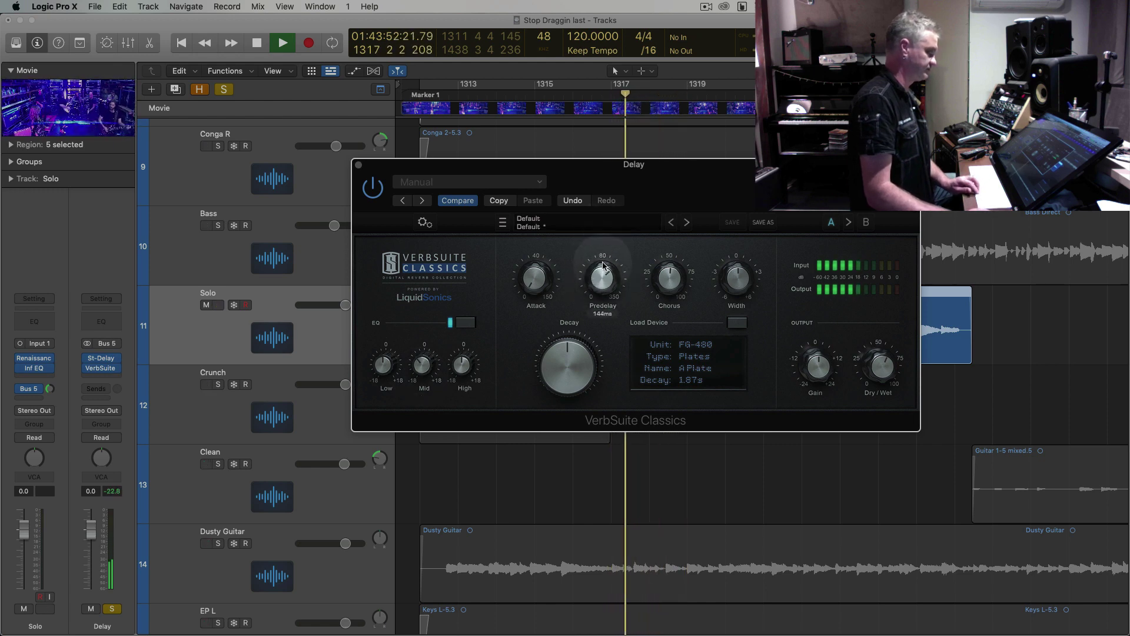
key(space)
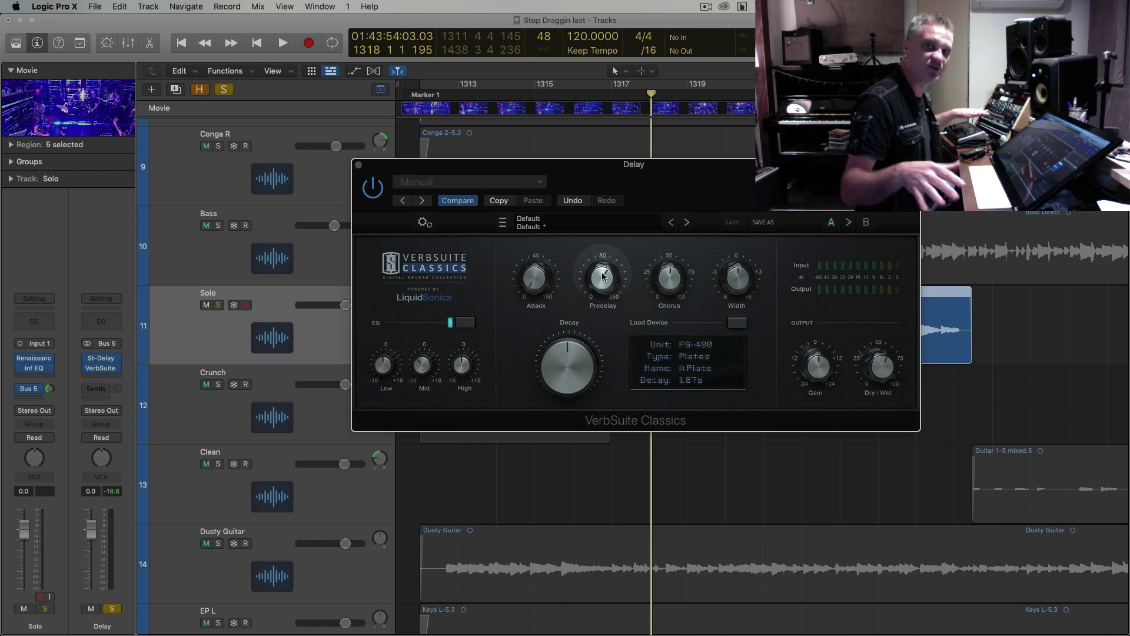
Close VerbSuite Classics and unsolo the Delay aux so the solo guitar plays within the full mix
key(s)
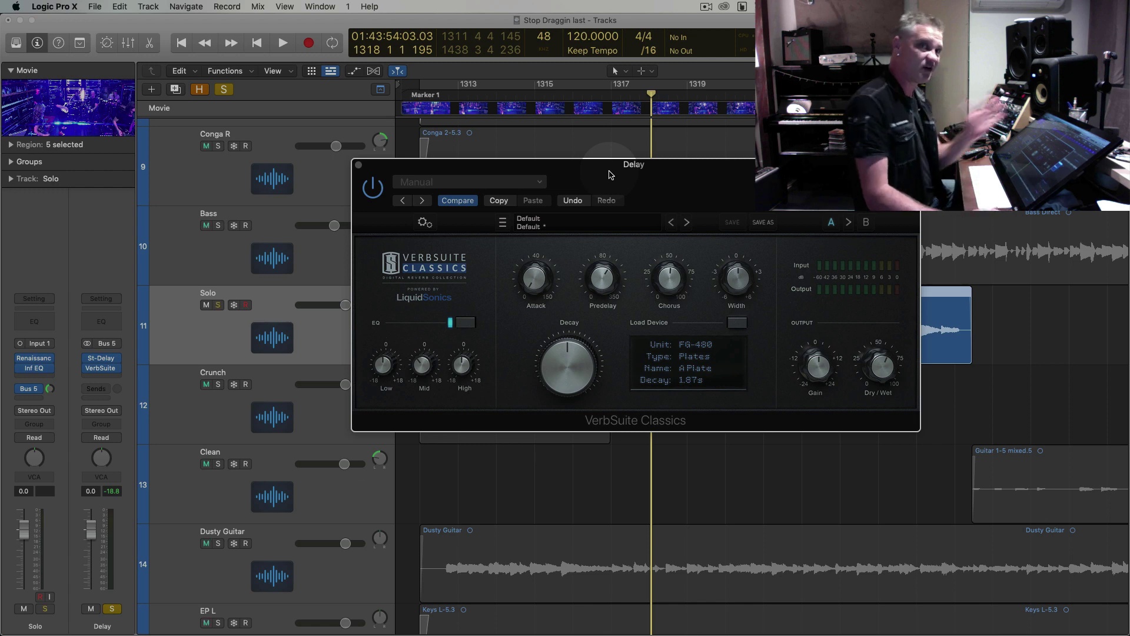
key(s)
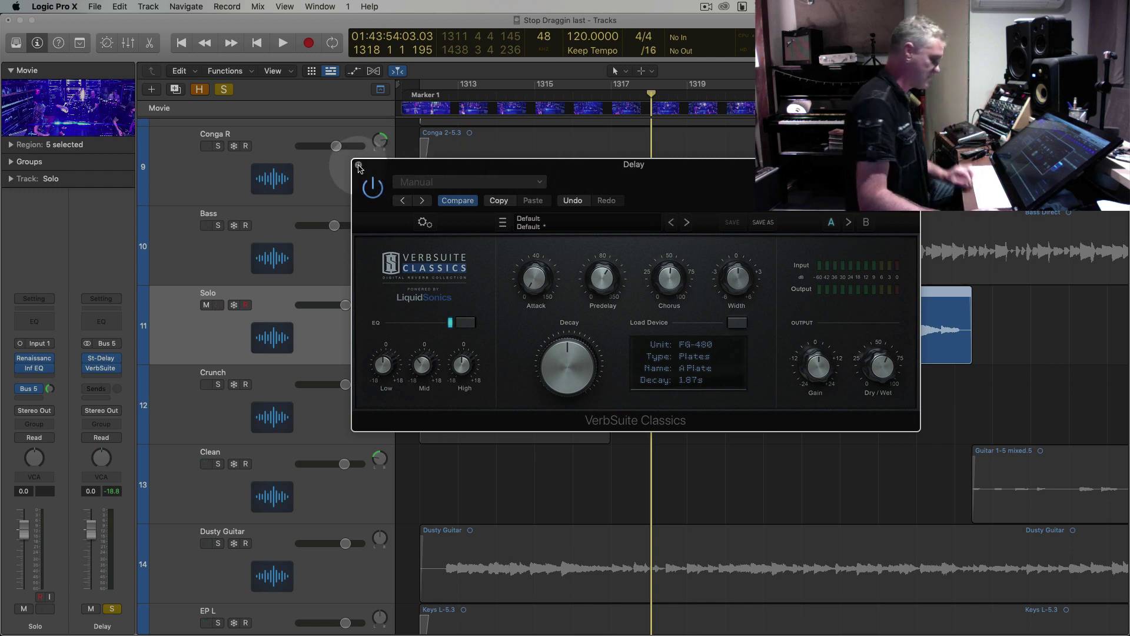
click(359, 167)
key(space)
click(207, 383)
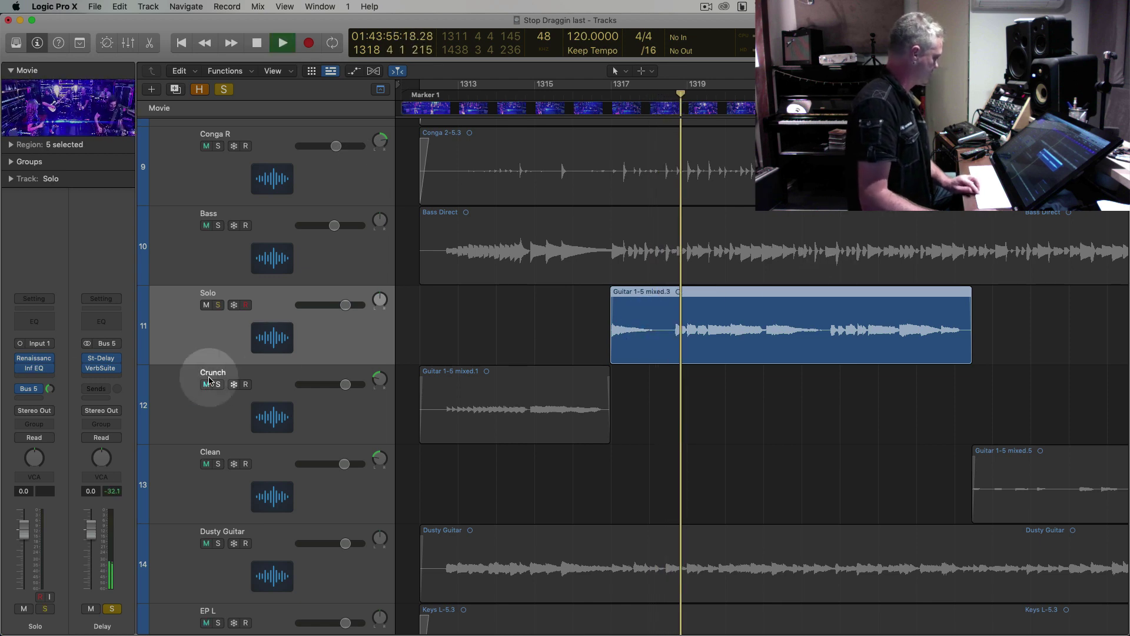
click(48, 392)
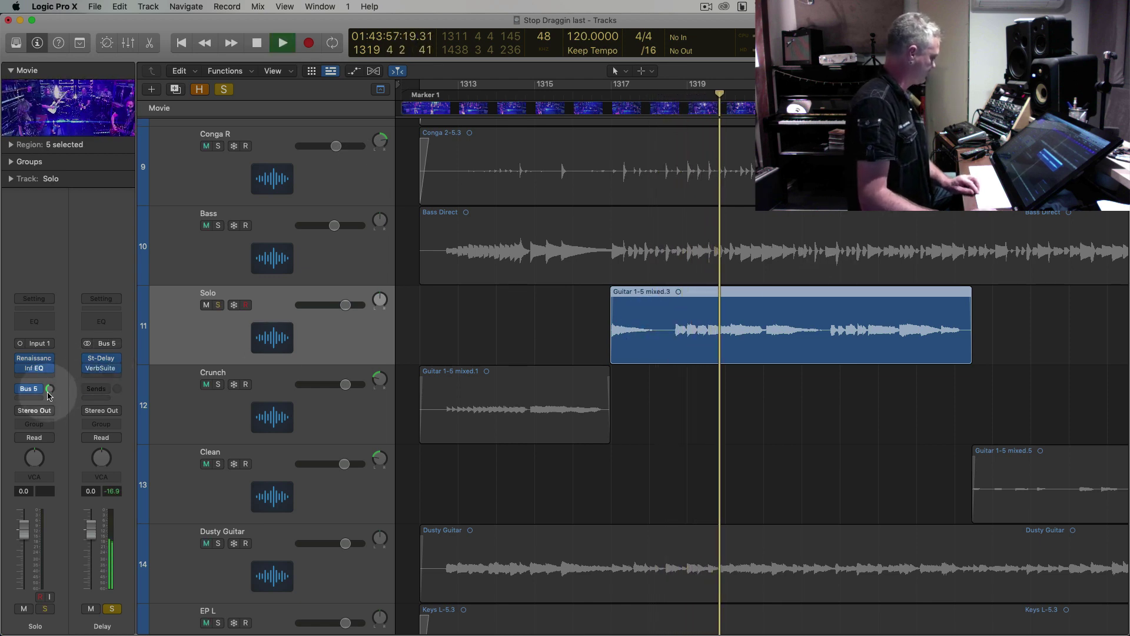
click(111, 608)
key(shift+space)
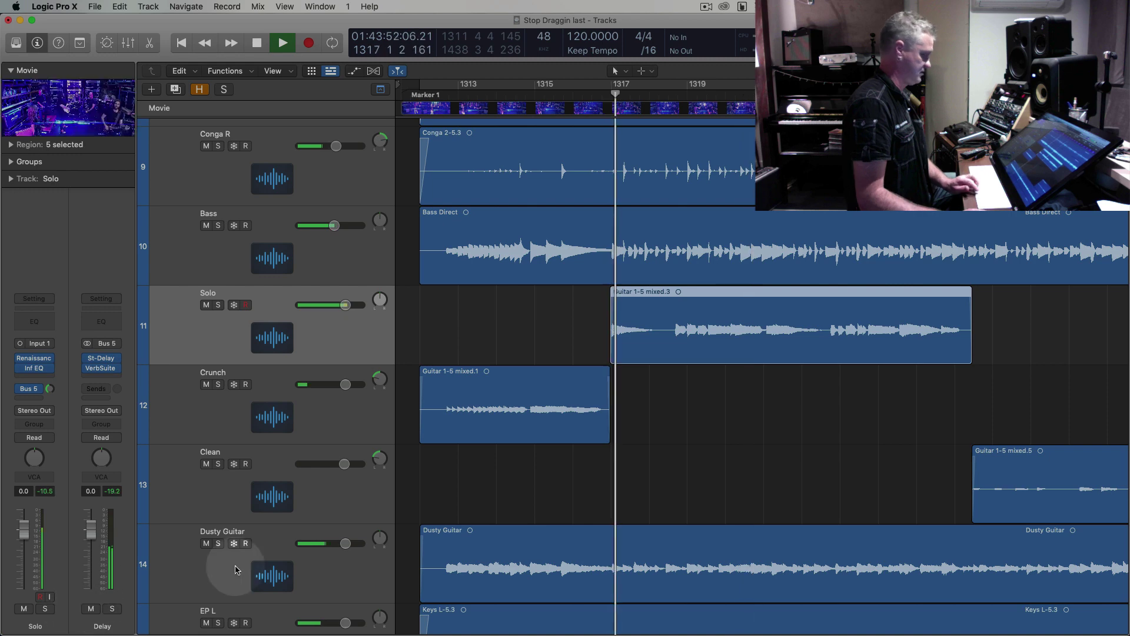
Shrink the track heights to view all the channels while the full mix plays
key(super+Up)
key(super+Up)
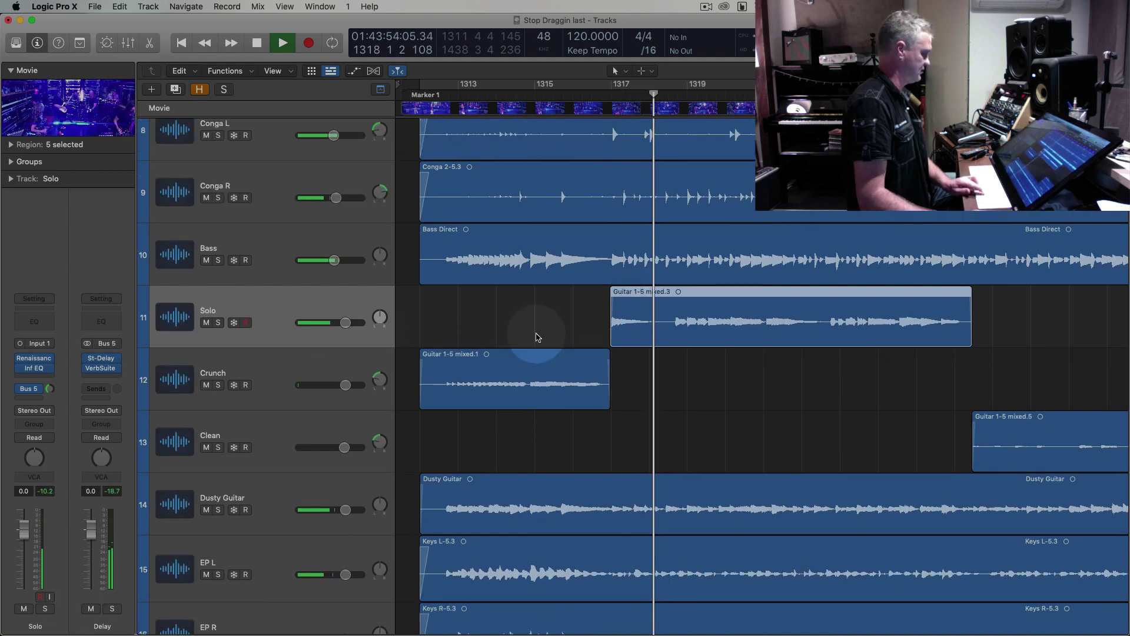
key(super+Up)
key(super+Up)
key(super+Up)
key(super+Up)
key(super+Up)
key(super+Up)
key(super+Up)
key(super+Up)
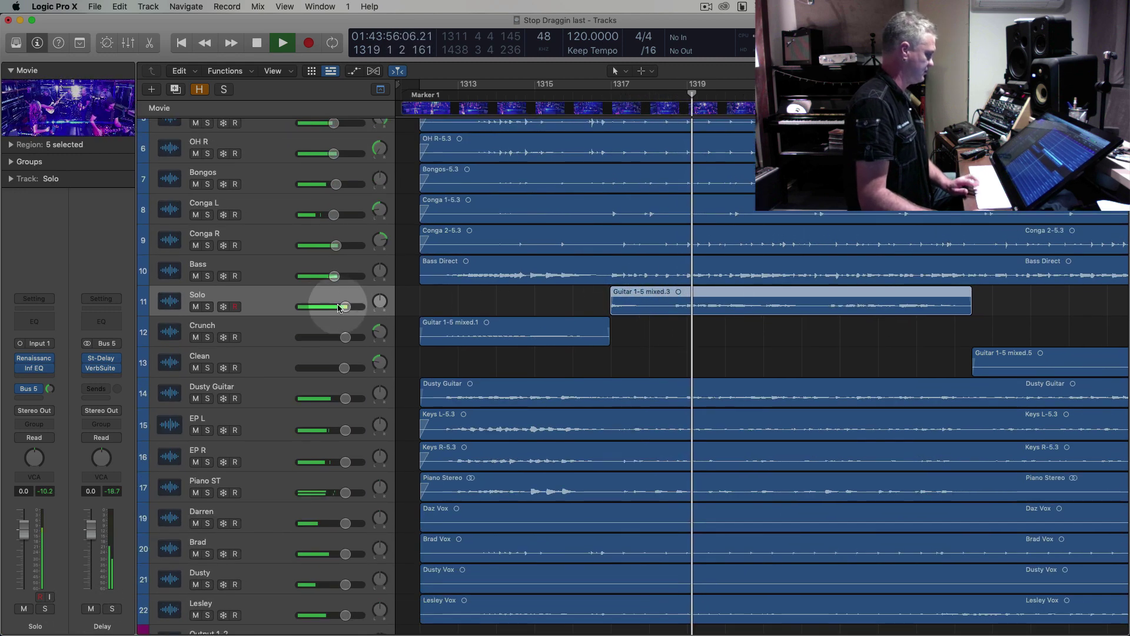
Stop playback and mute all the regions on tracks 14 to 22, covering the second guitar, keys, piano and vocals
key(super+Left)
key(super+Left)
key(super+Left)
key(super+Up)
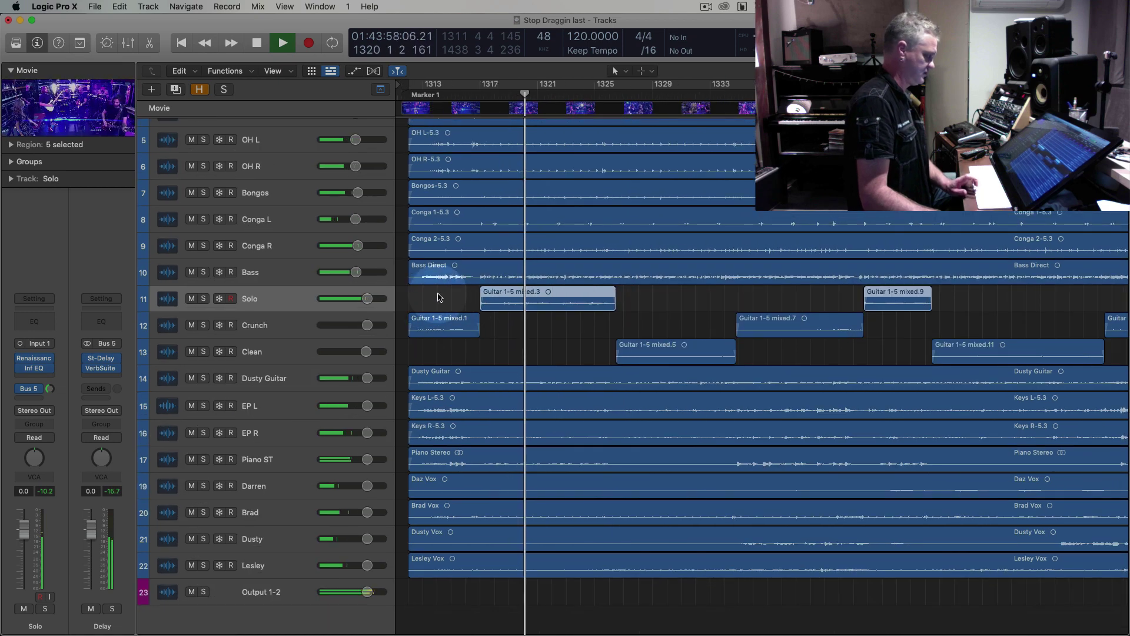
key(space)
key(super+Left)
key(super+Left)
key(super+Up)
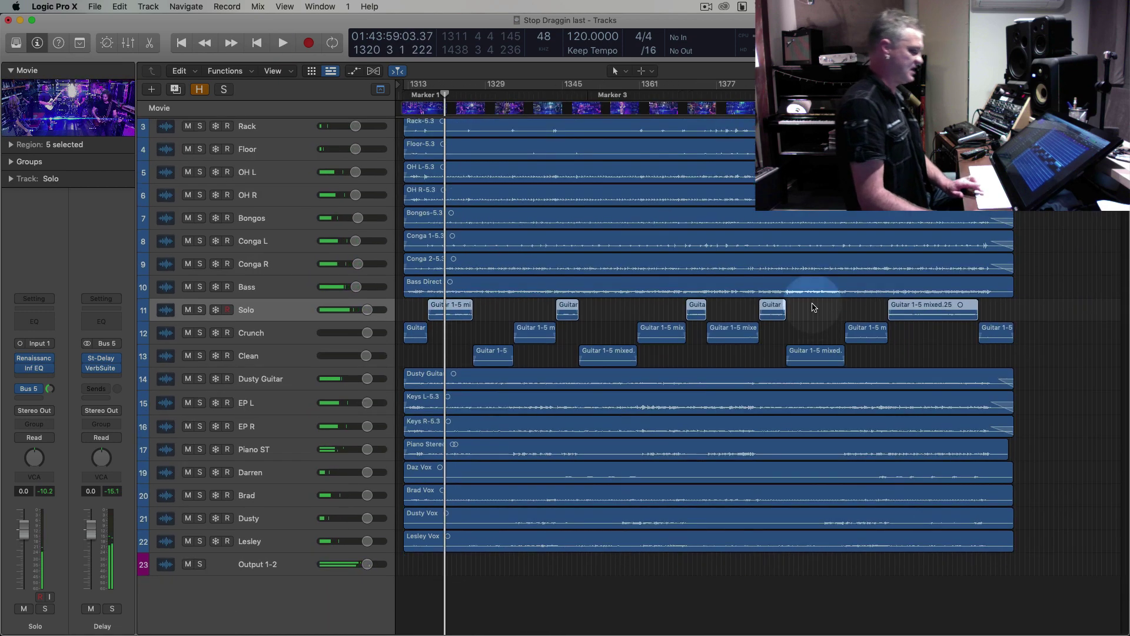
key(super+Up)
click(1053, 331)
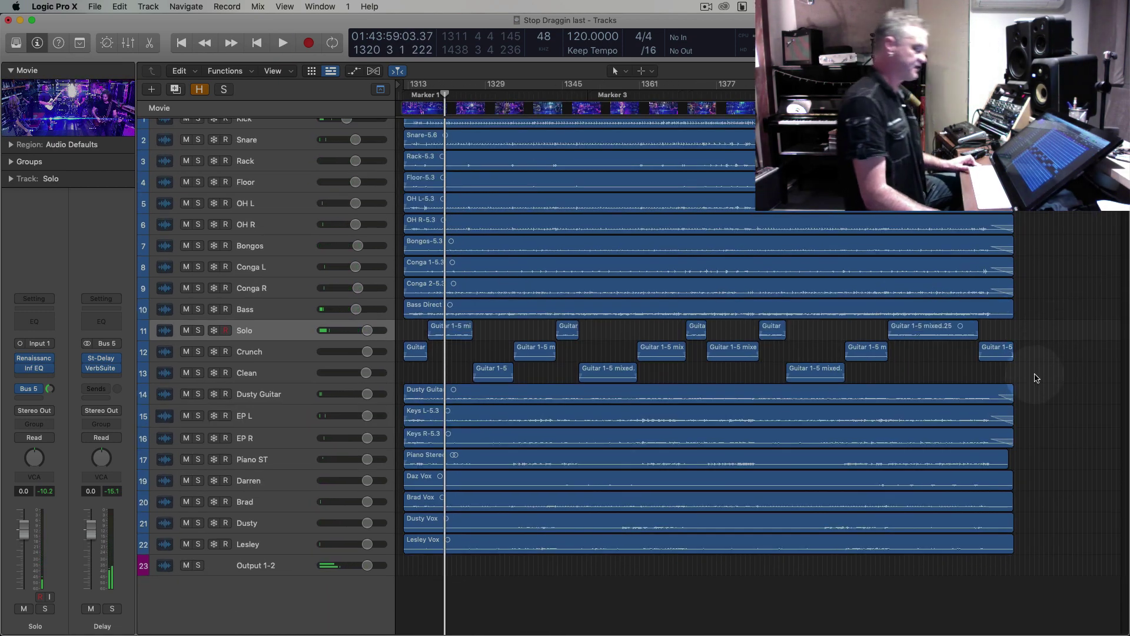
drag(1041, 391, 830, 594)
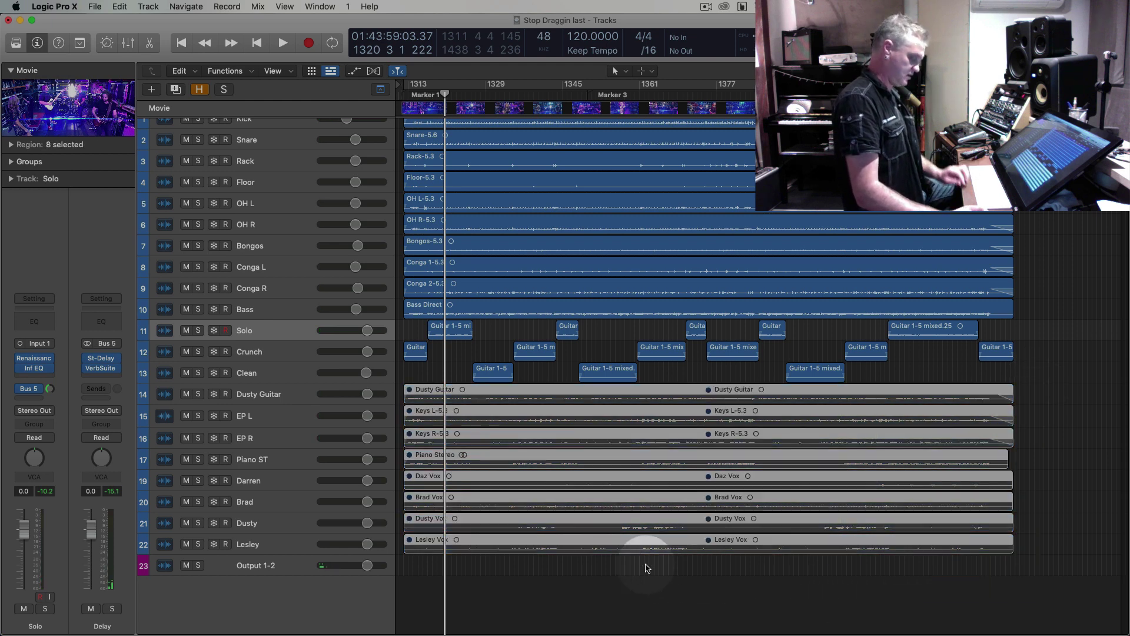
Select the Solo, Crunch and Clean guitar tracks and lower their mixer faders together by 5 dB
click(295, 335)
shift+click(273, 370)
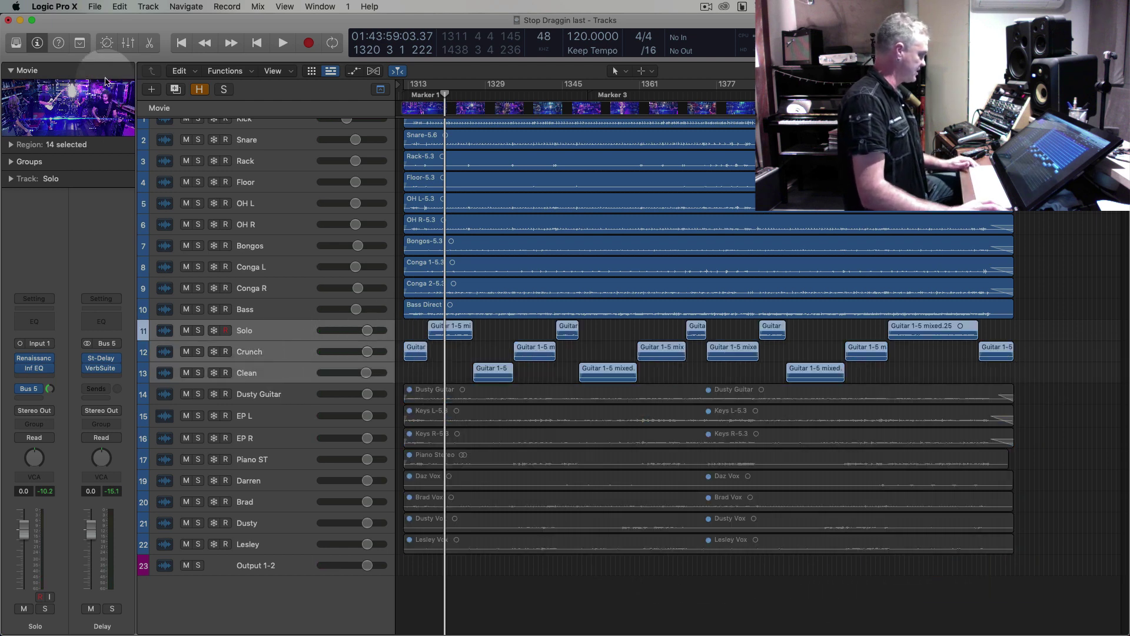
click(127, 43)
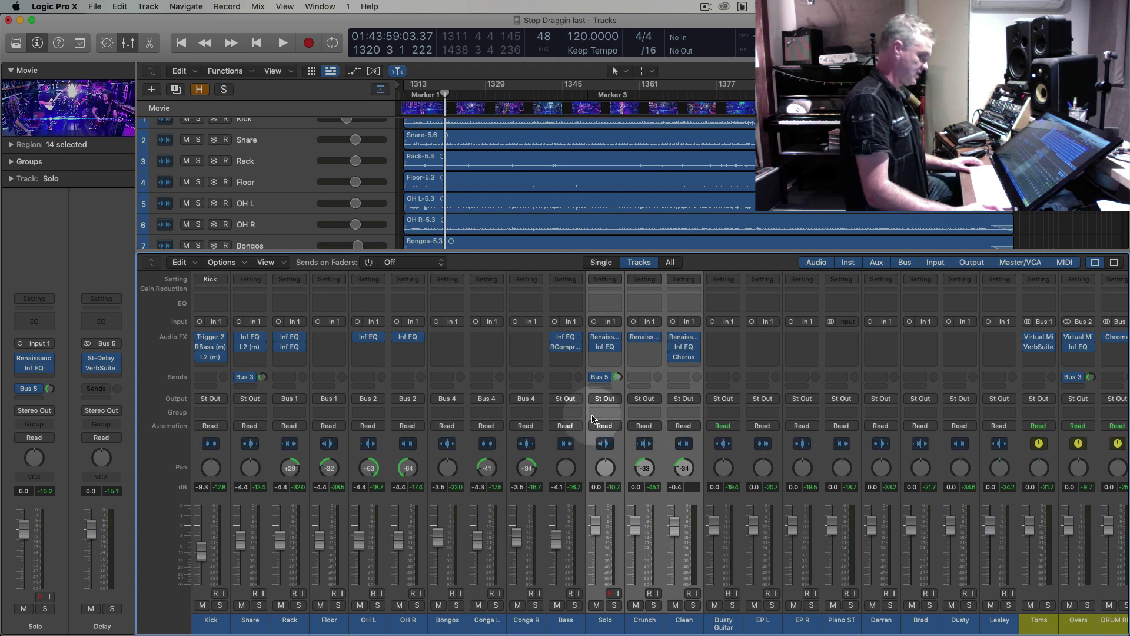
drag(635, 528, 634, 548)
Play the mix from the start of the song to check the guitar levels, and hide the mixer
key(comma)
key(comma)
key(Return)
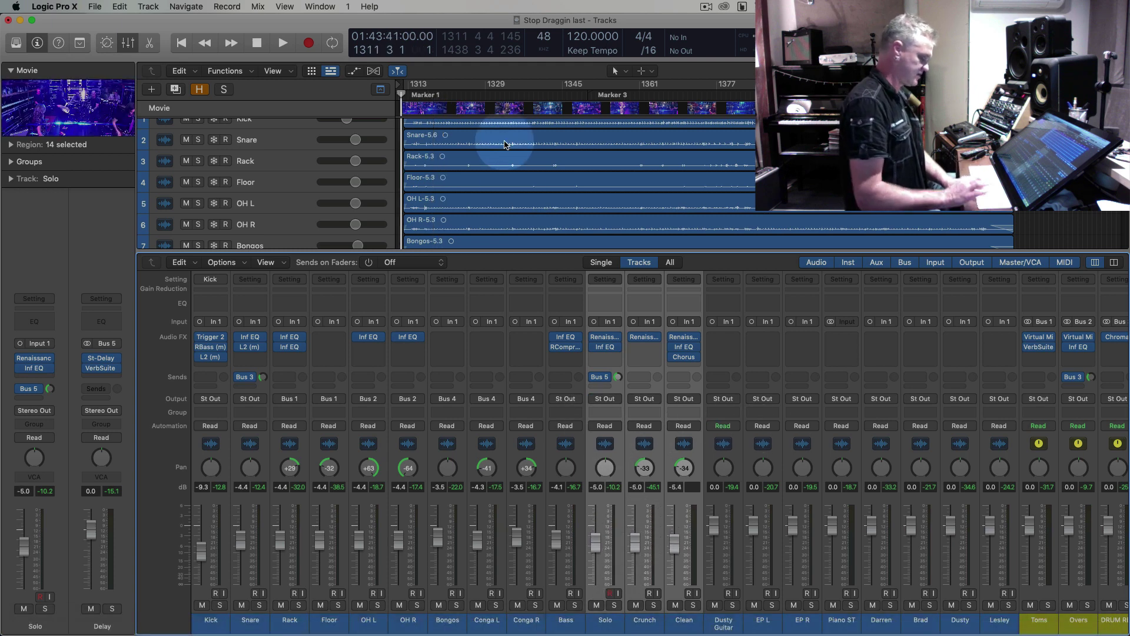
key(space)
key(super+Right)
key(super+Right)
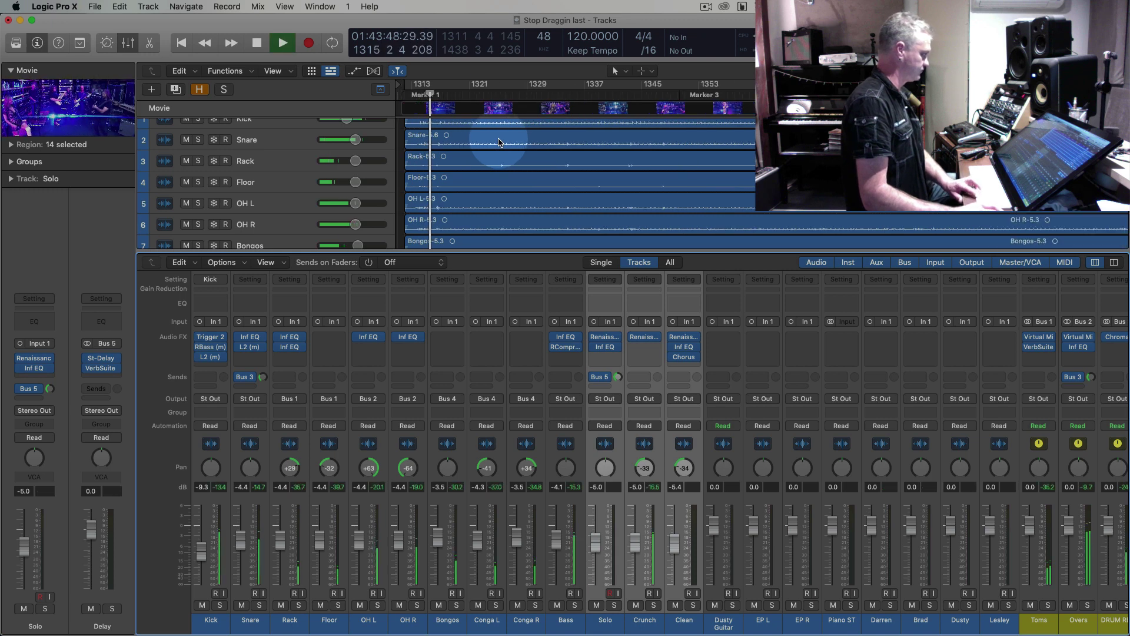
key(super+Right)
key(comma)
key(comma)
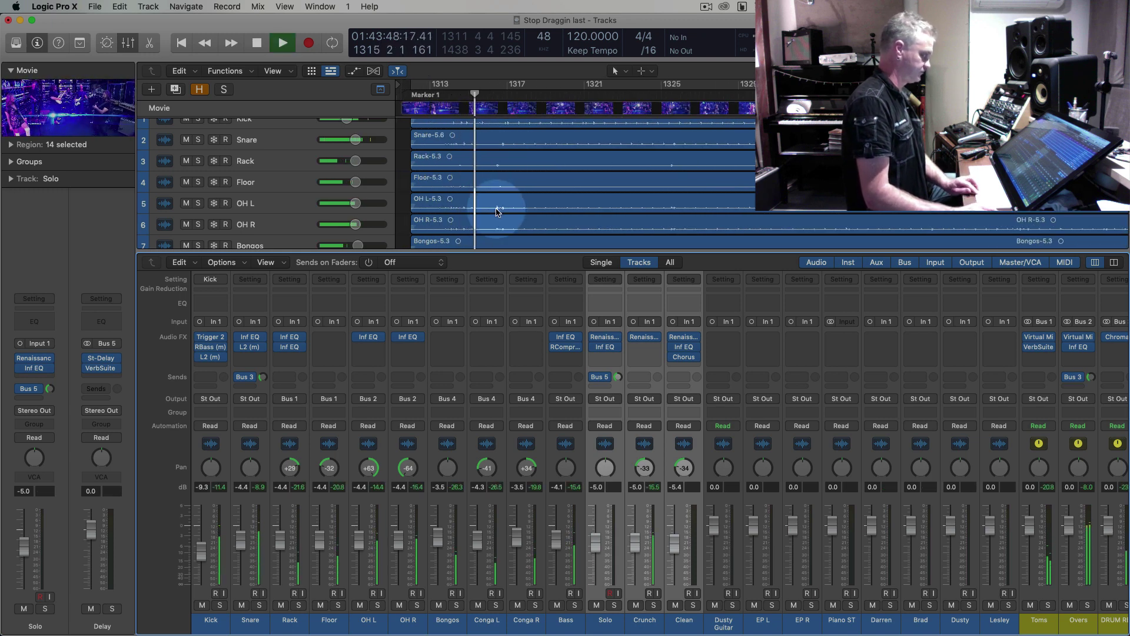
click(127, 43)
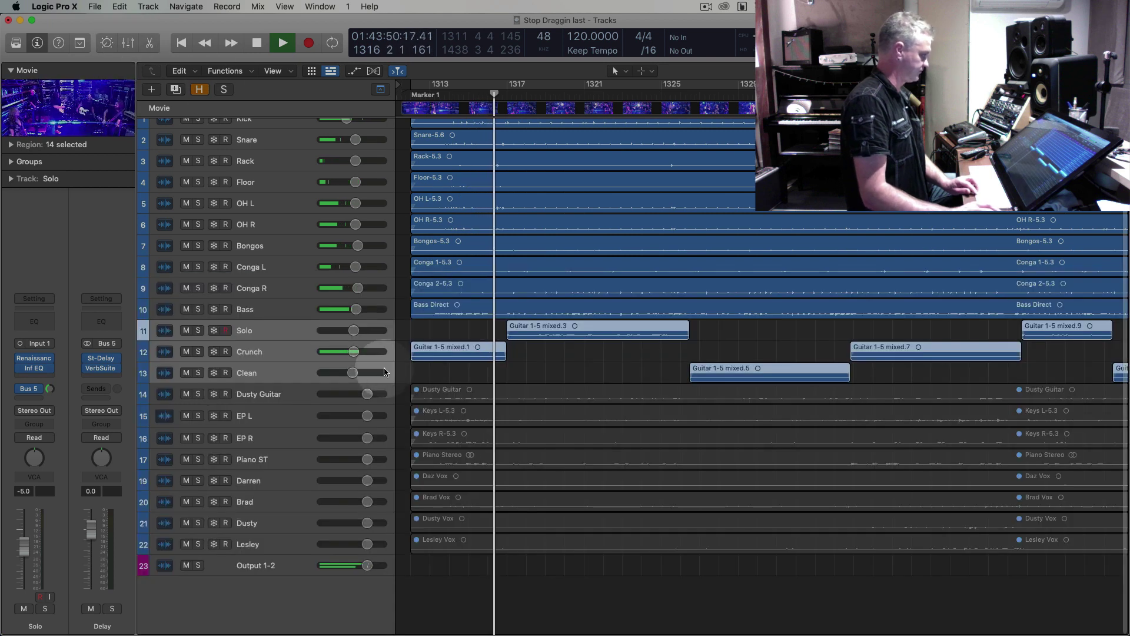
Raise the Bass track's fader to -1.0 dB during playback
click(286, 330)
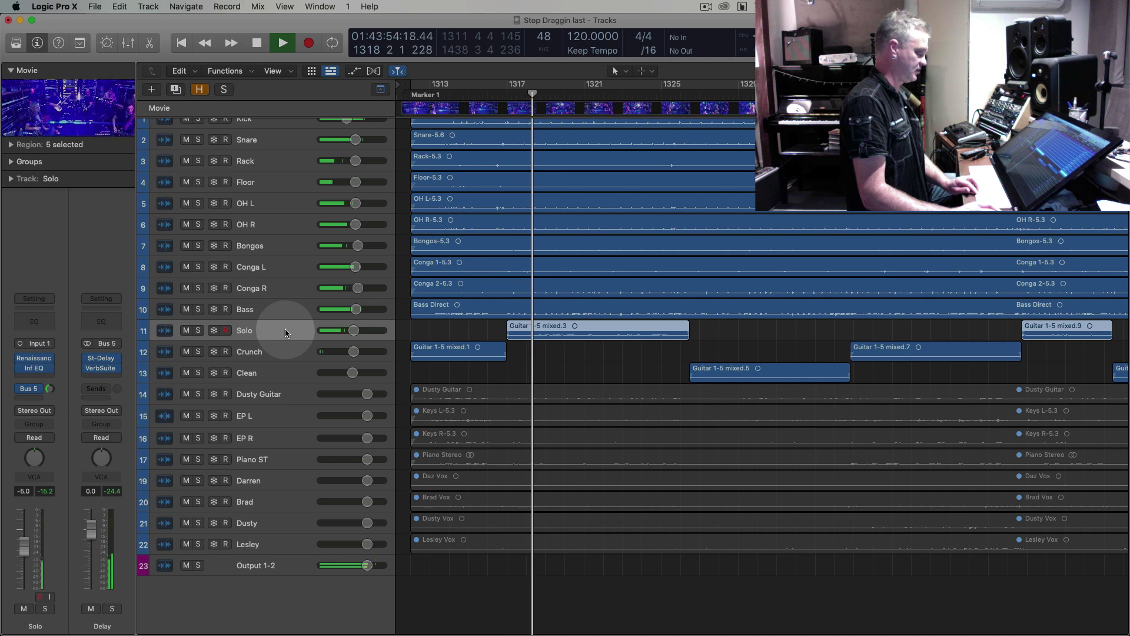
click(261, 309)
drag(23, 540, 23, 532)
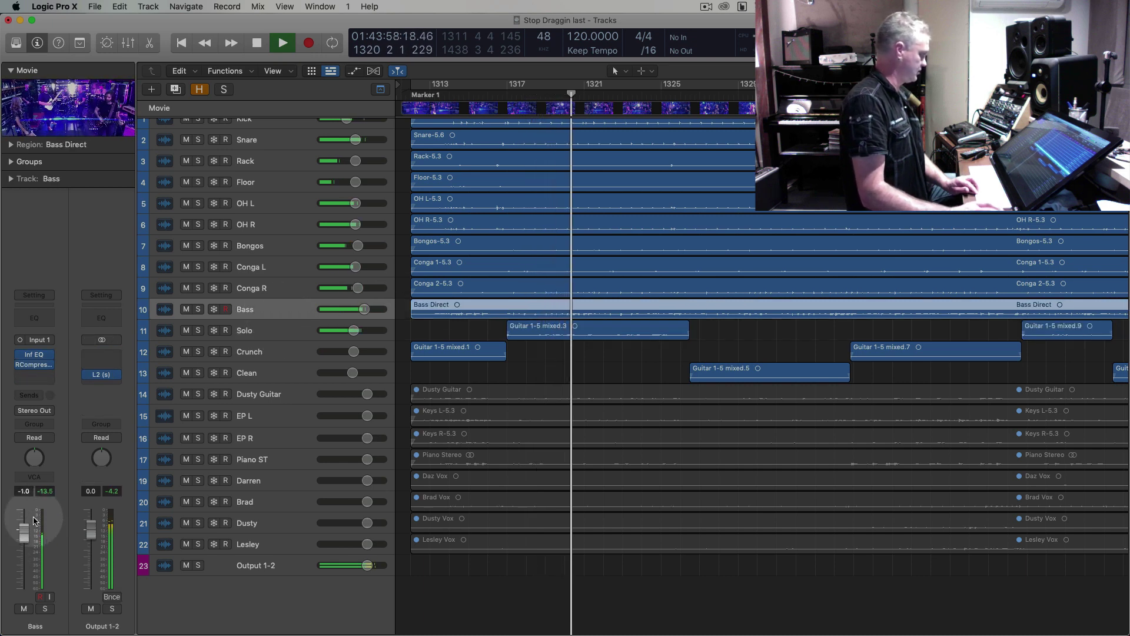
Stop playback and pan the guitar on track 14 to +37
key(super+Down)
key(super+Down)
click(558, 344)
key(space)
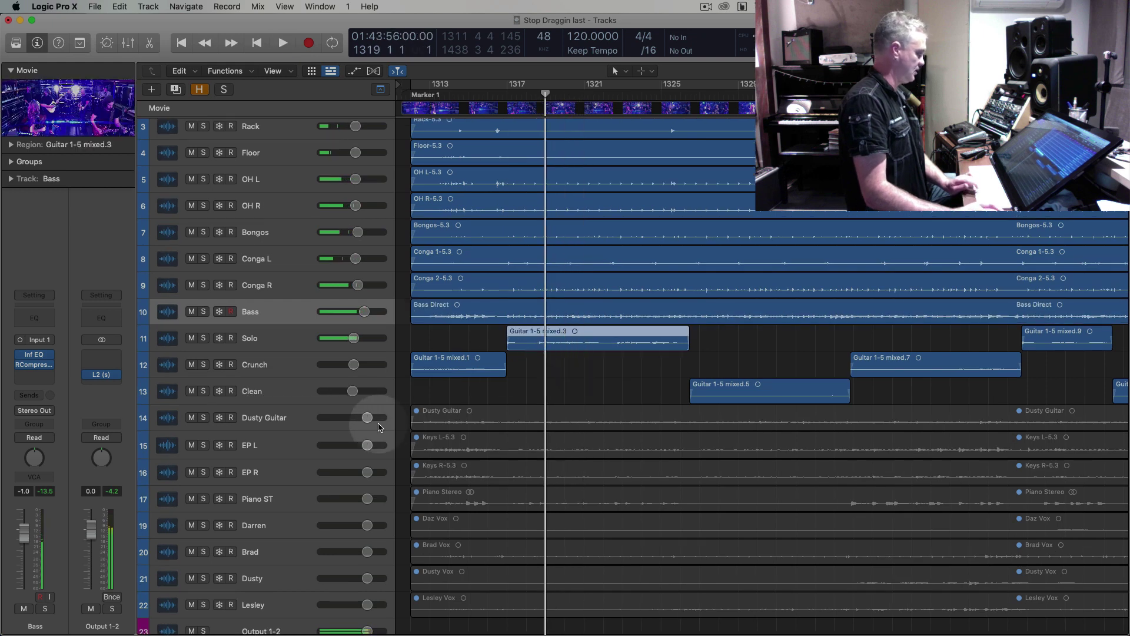
click(253, 417)
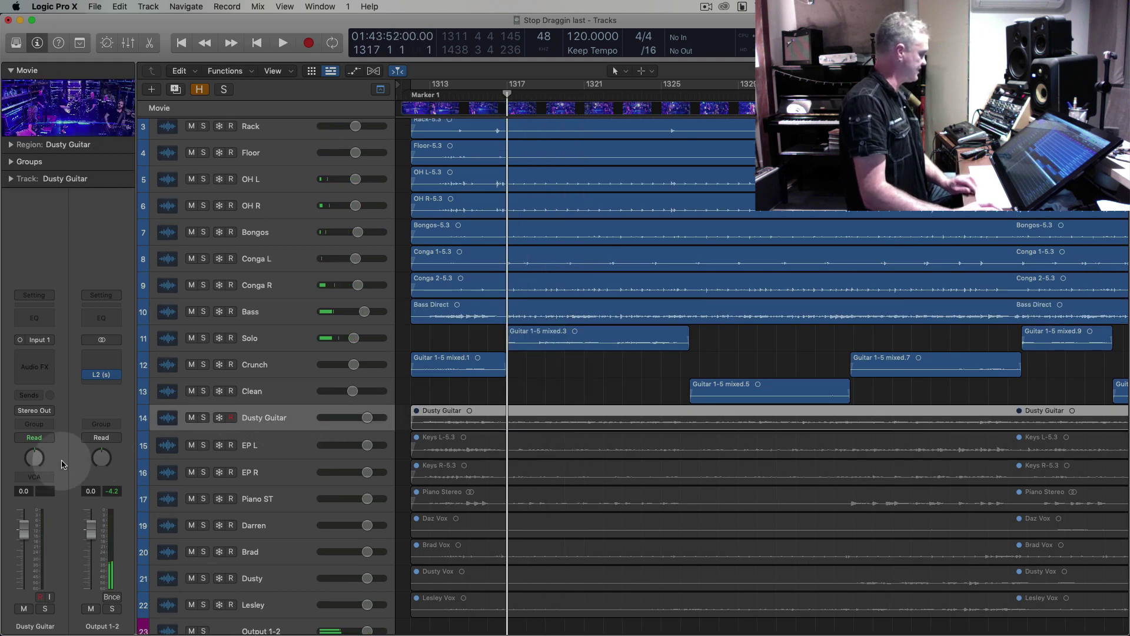
drag(34, 457, 32, 421)
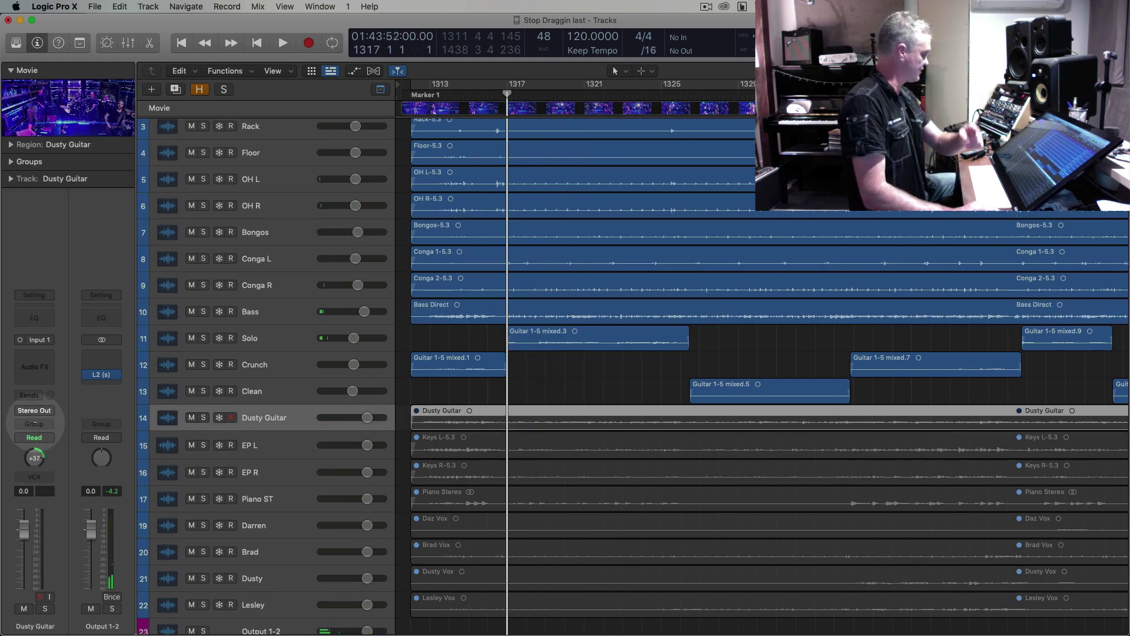
Unmute the regions of guitar track 14, solo the track, and audition it briefly
click(204, 419)
click(204, 419)
key(ctrl+m)
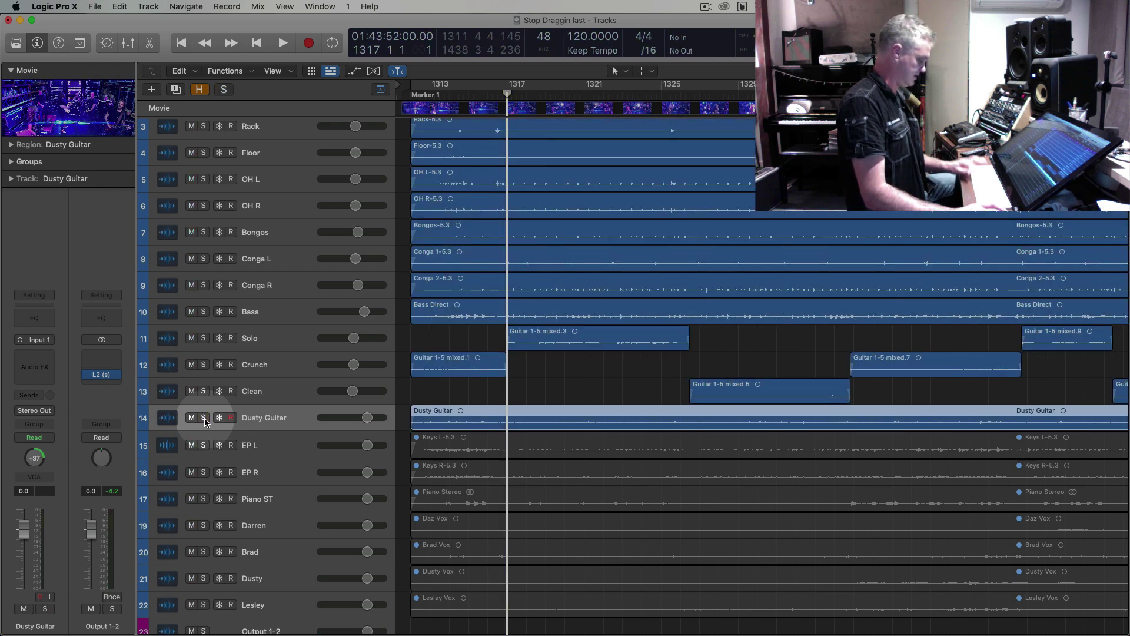
click(204, 419)
key(space)
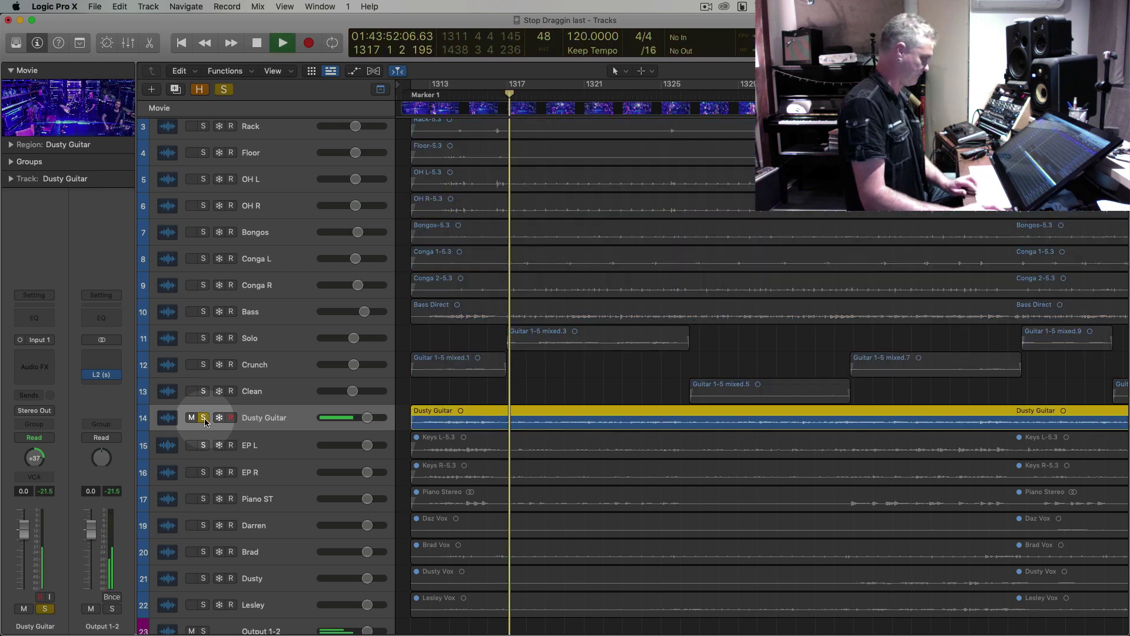
key(super+Down)
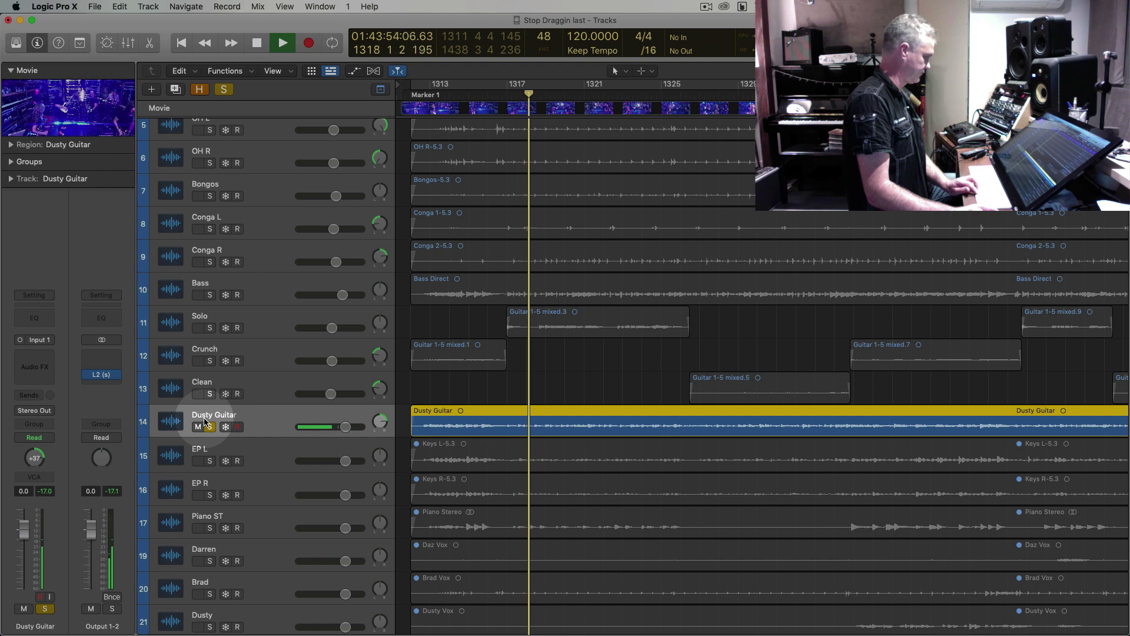
key(space)
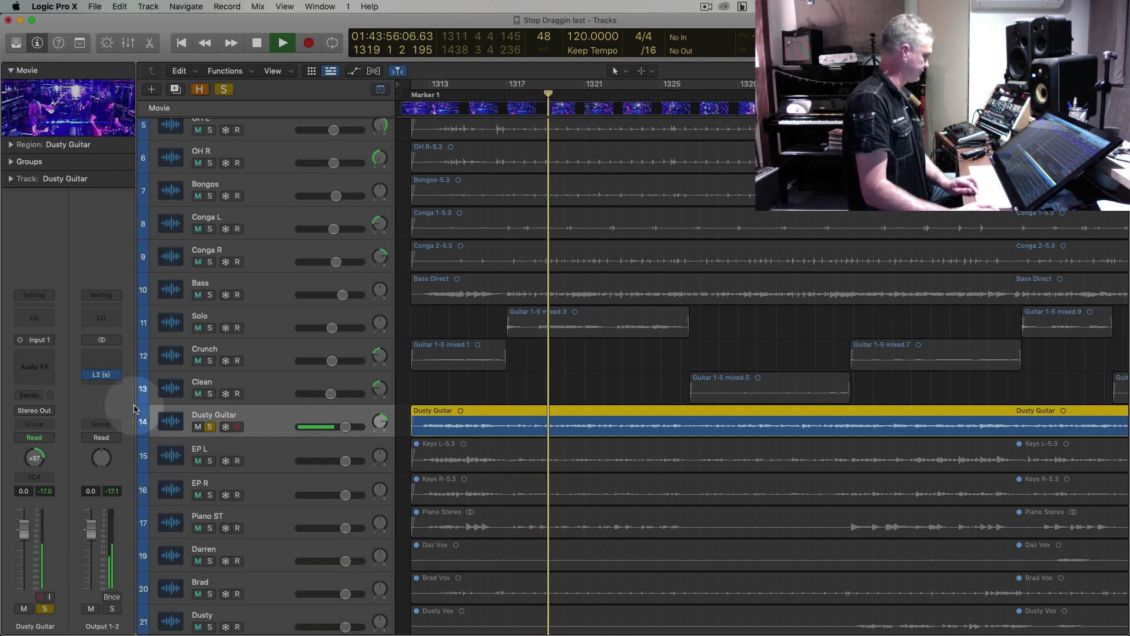
Insert a mono Renaissance Axx on guitar track 14, adjust its compression during playback, and close the plug-in
click(34, 353)
mouse_move(49, 397)
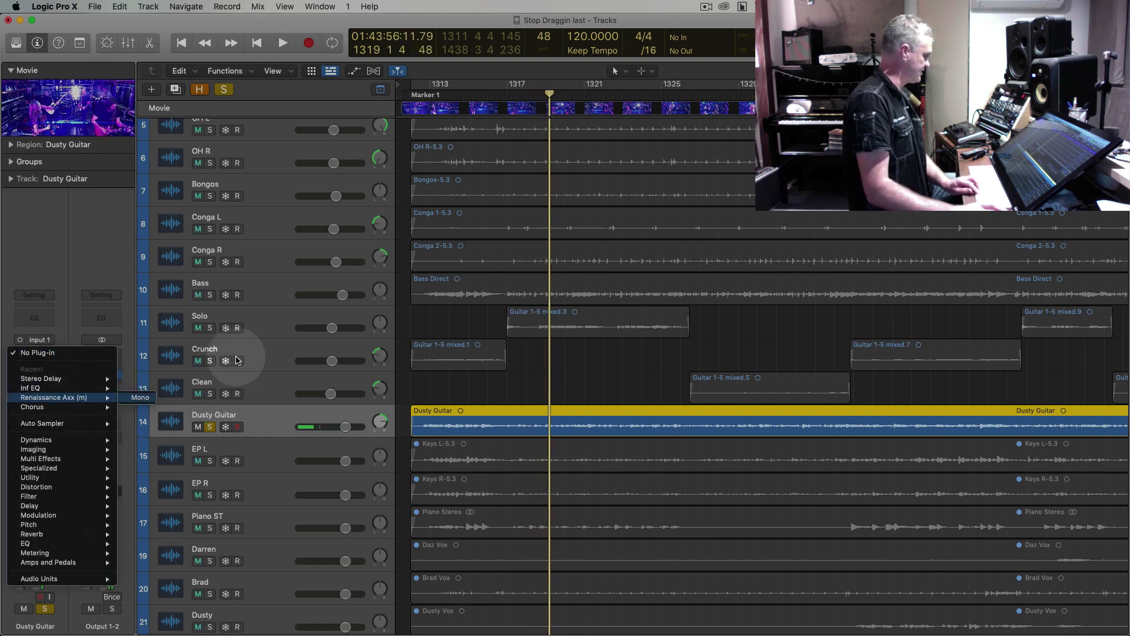
click(135, 398)
key(space)
drag(404, 261, 403, 276)
click(358, 165)
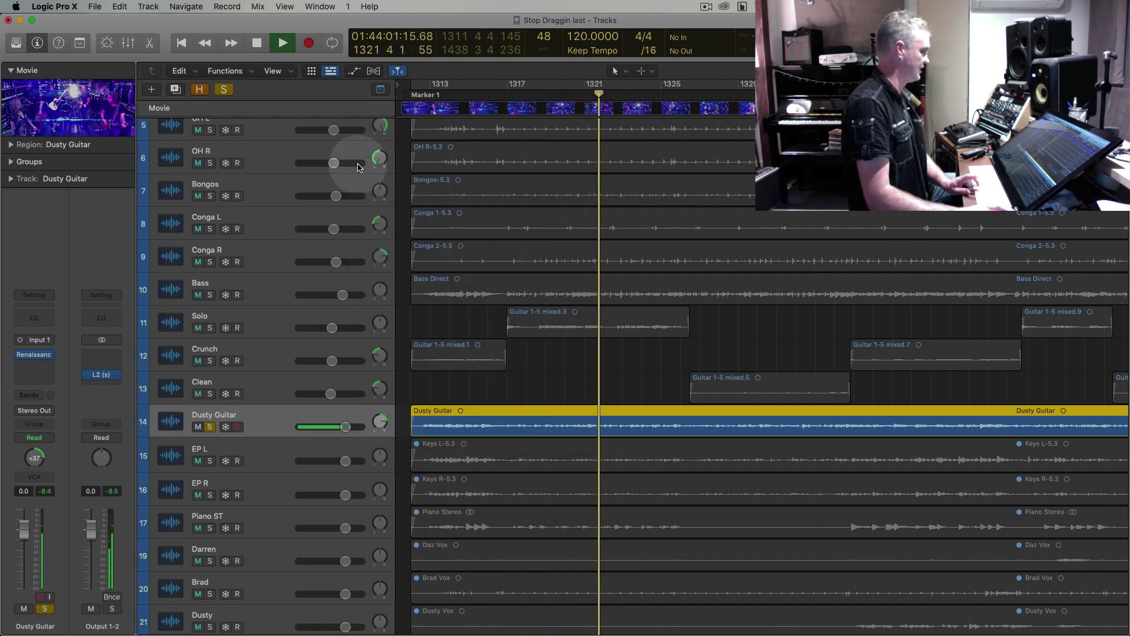
Open the band movie in an enlarged window to look at the guitarist, and close it
click(82, 112)
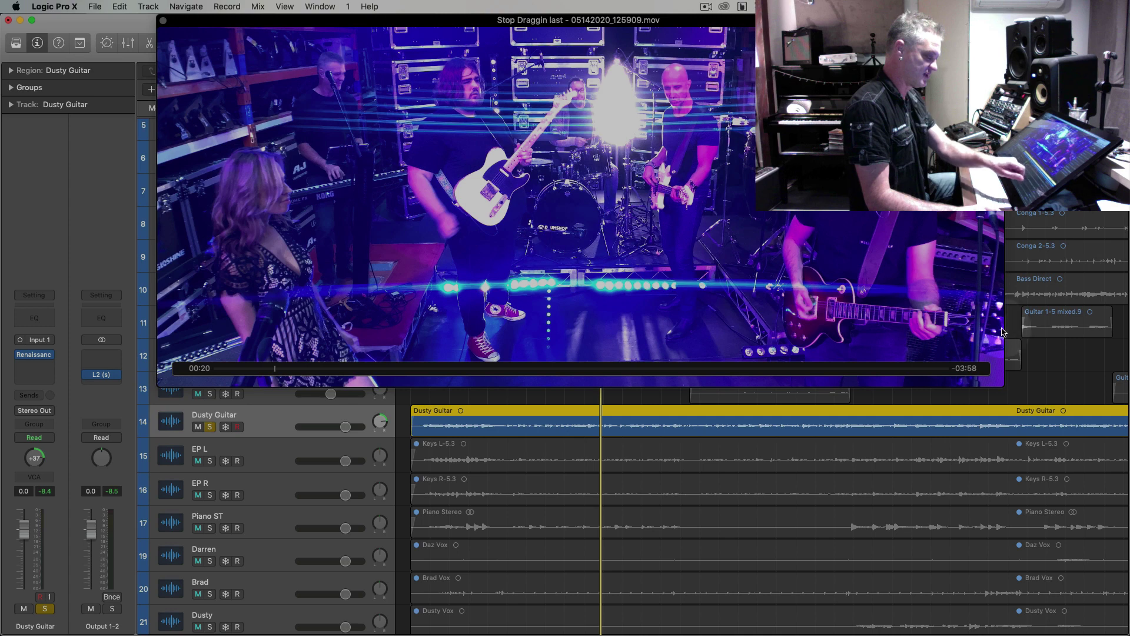
drag(1002, 385, 1087, 422)
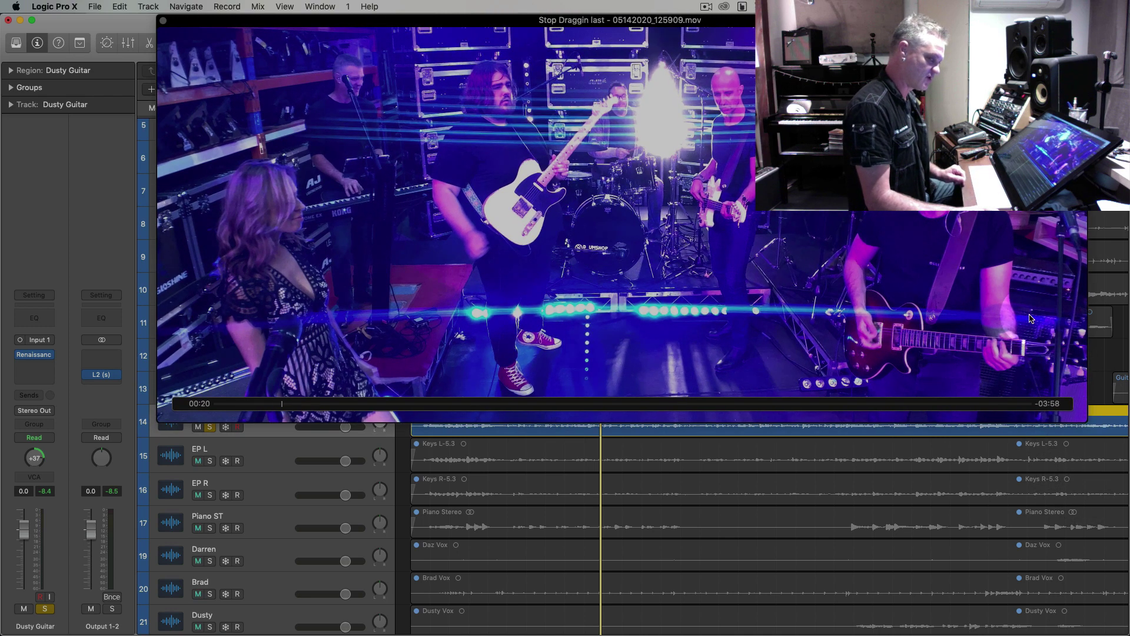
click(163, 22)
key(space)
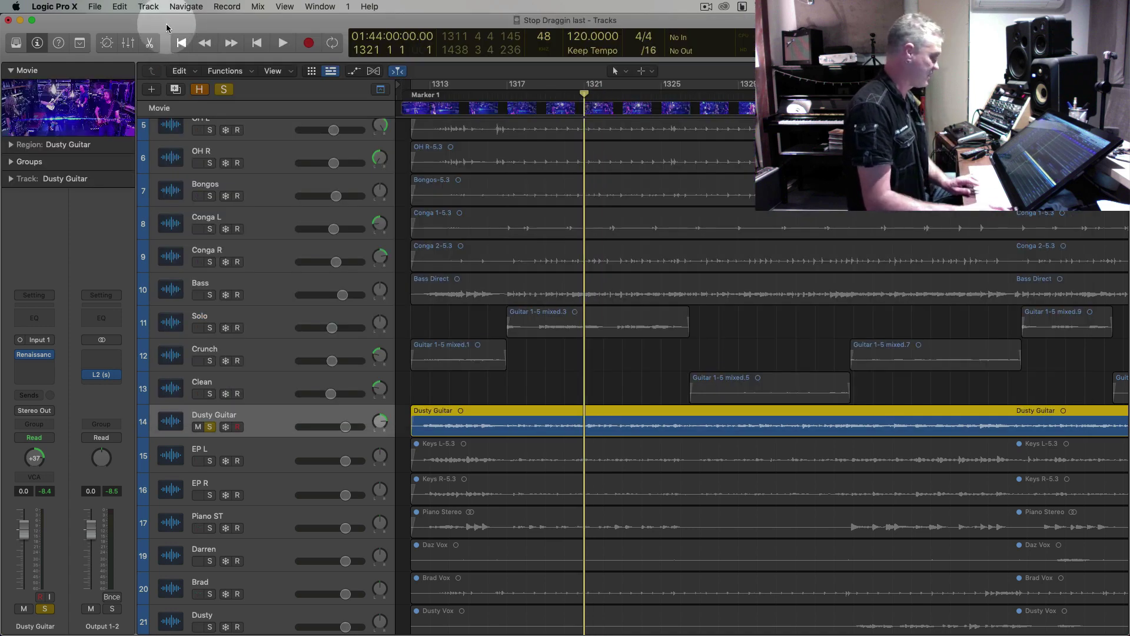
Insert Inf EQ on guitar track 14 and cut 133 Hz by 4.67 dB with a bell band during playback
click(49, 368)
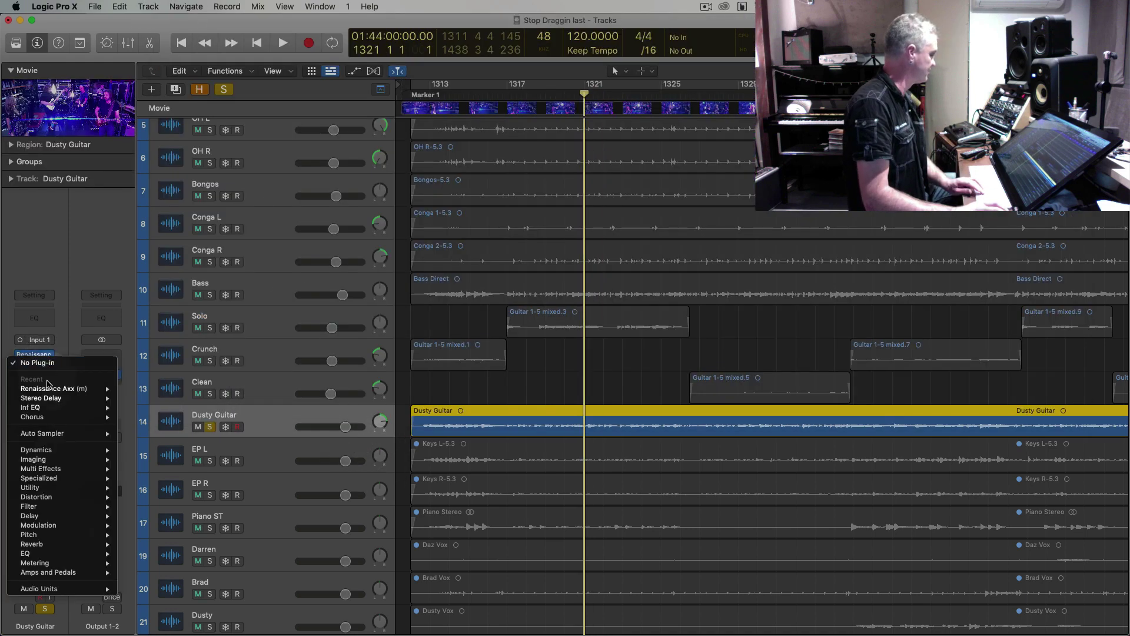
click(598, 243)
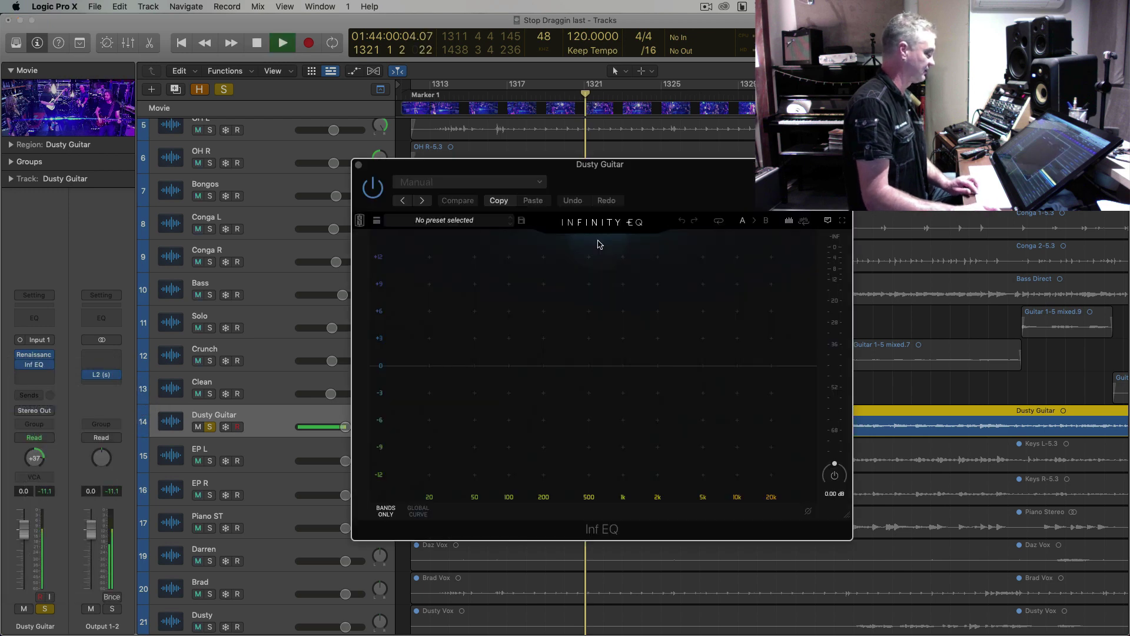
key(space)
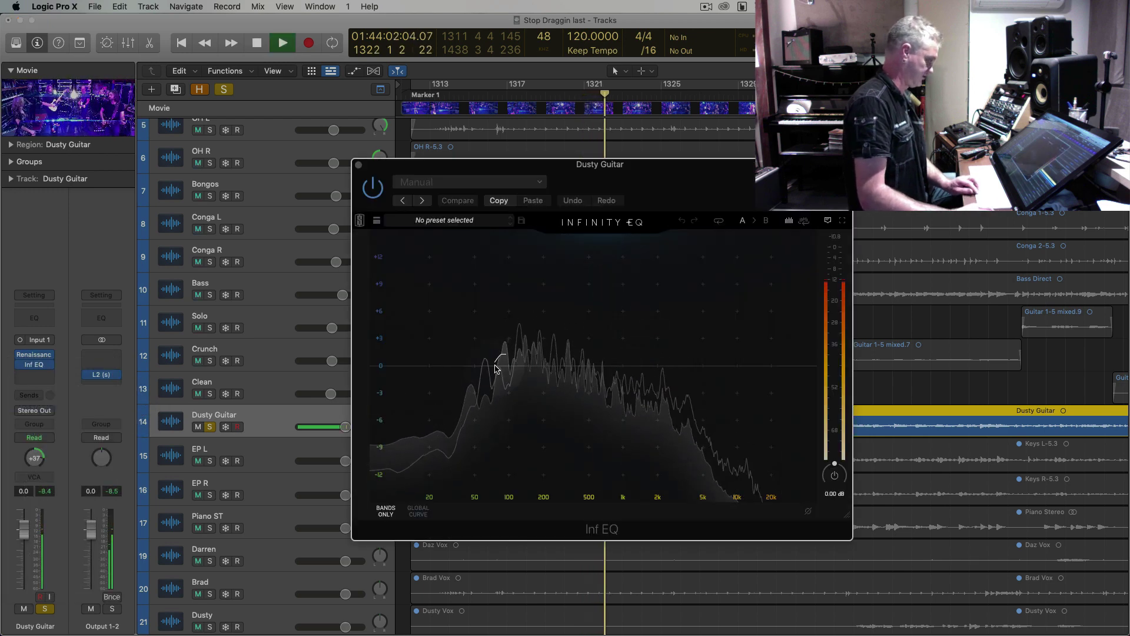
double_click(521, 366)
drag(521, 366, 504, 257)
drag(507, 307, 524, 408)
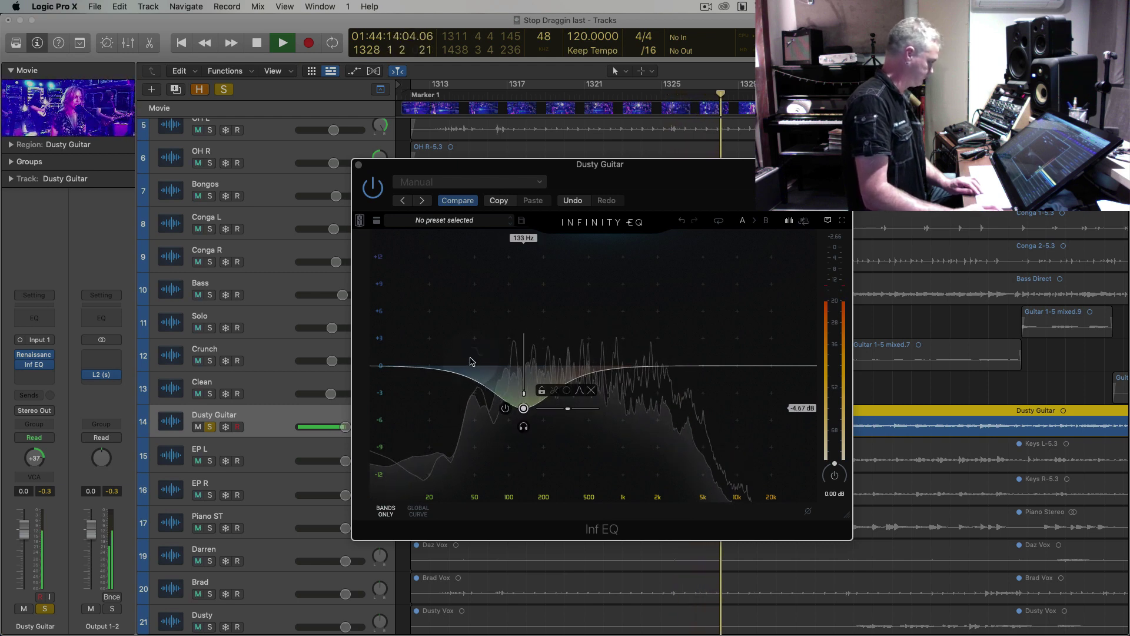
Add a low-cut band to the guitar's EQ and tune its cutoff to about 175 Hz
double_click(434, 369)
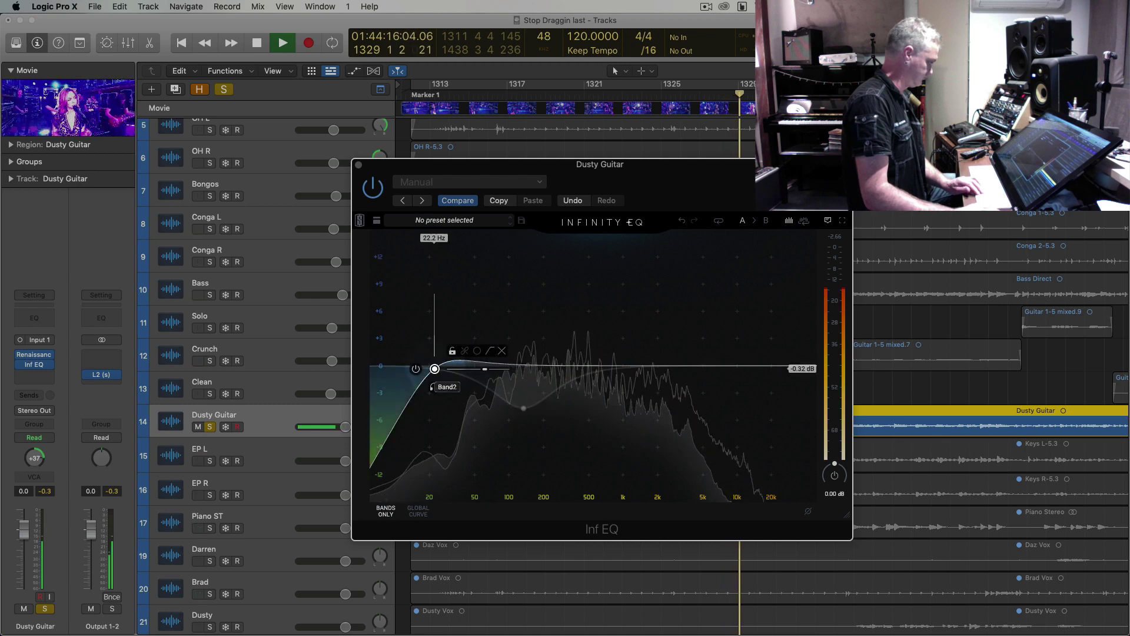
drag(435, 368, 552, 372)
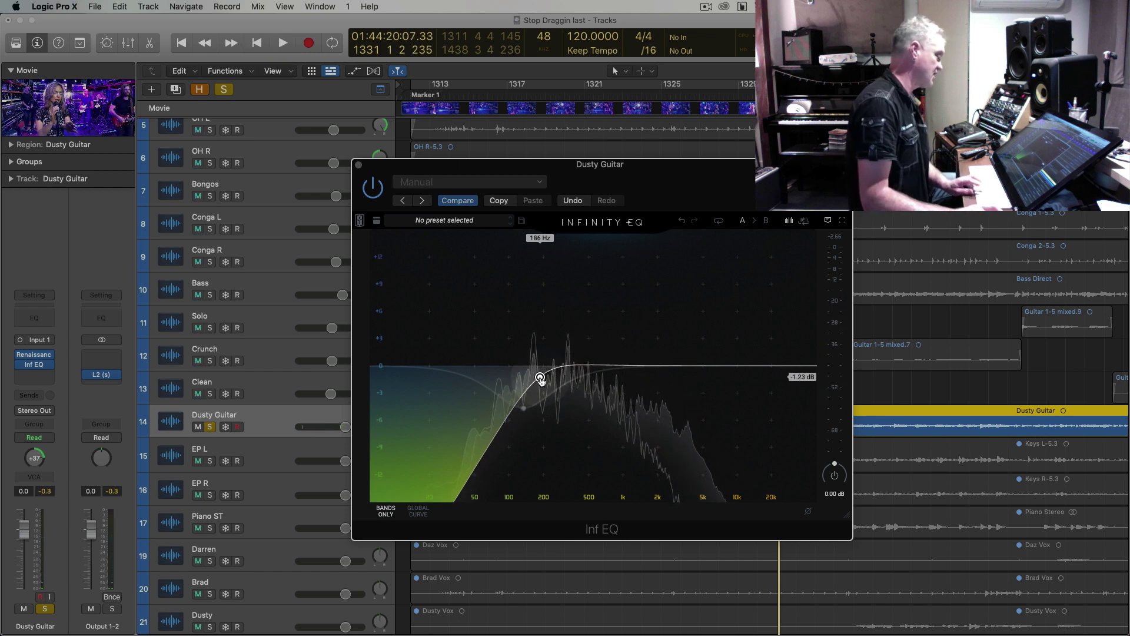
key(space)
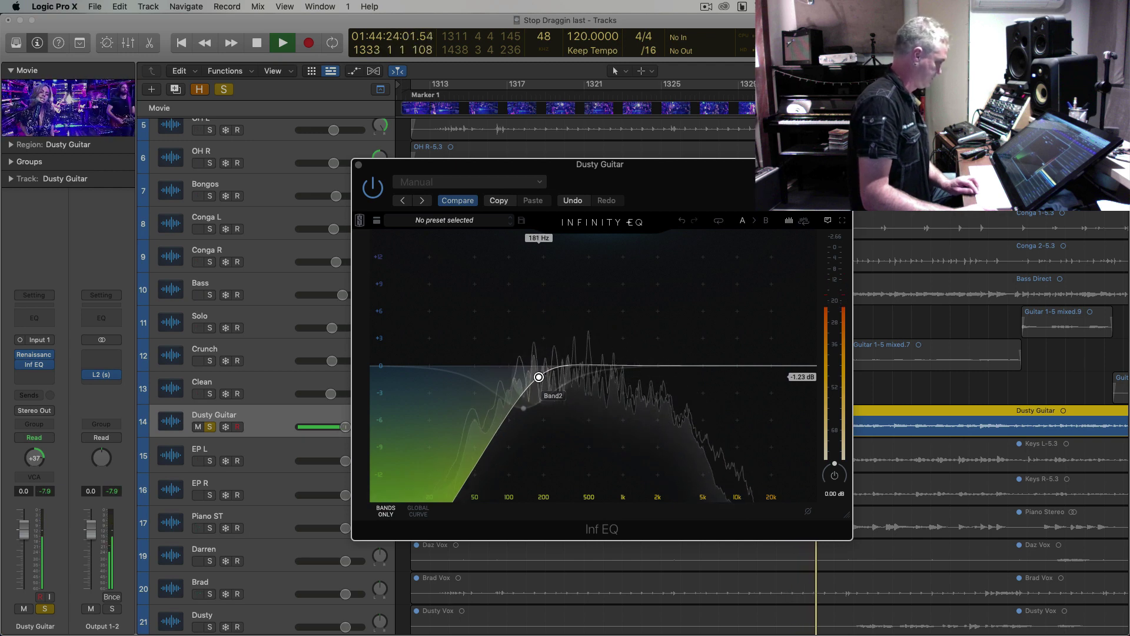
drag(538, 377, 537, 378)
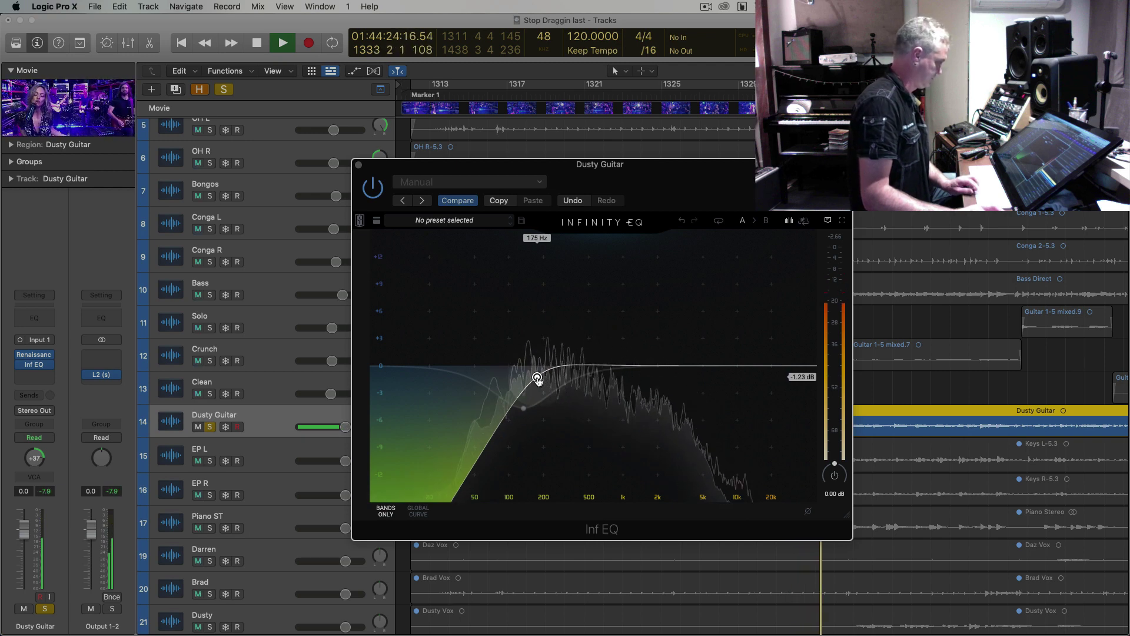
Add a bell band to guitar track 14's EQ, cut about 881 Hz by 1.23 dB during playback, and close the plug-in
click(613, 360)
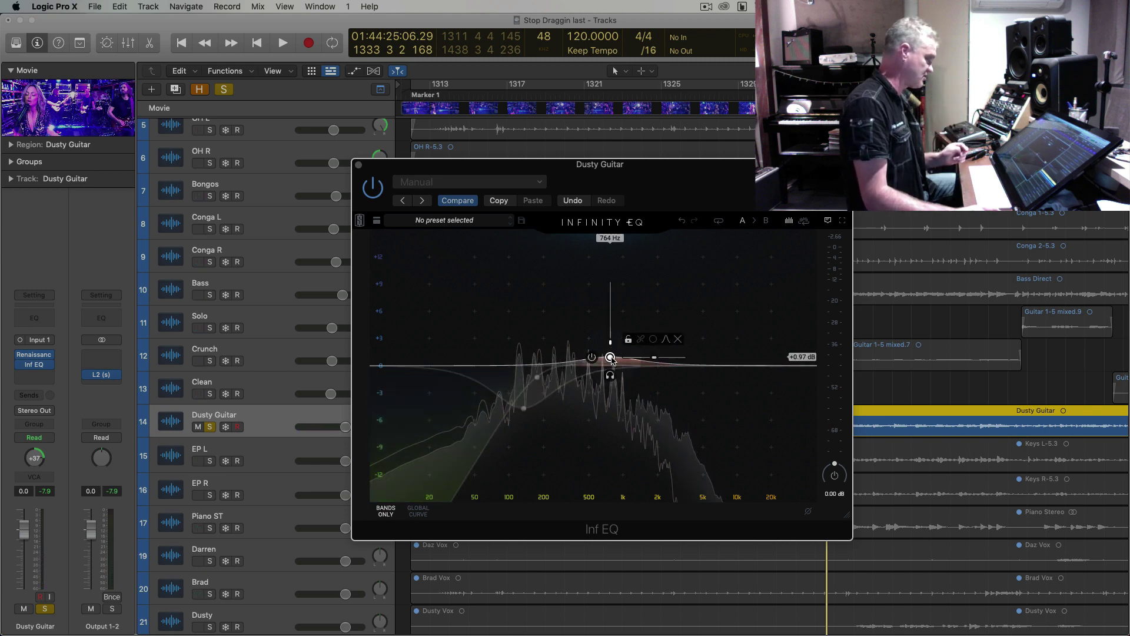
drag(602, 349, 673, 308)
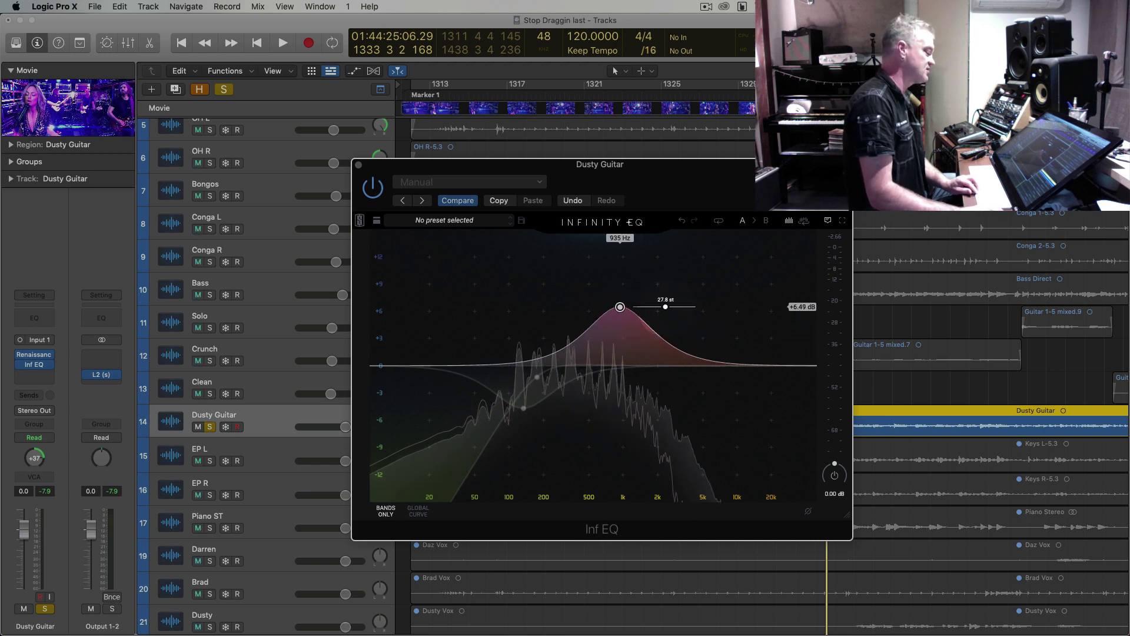
key(space)
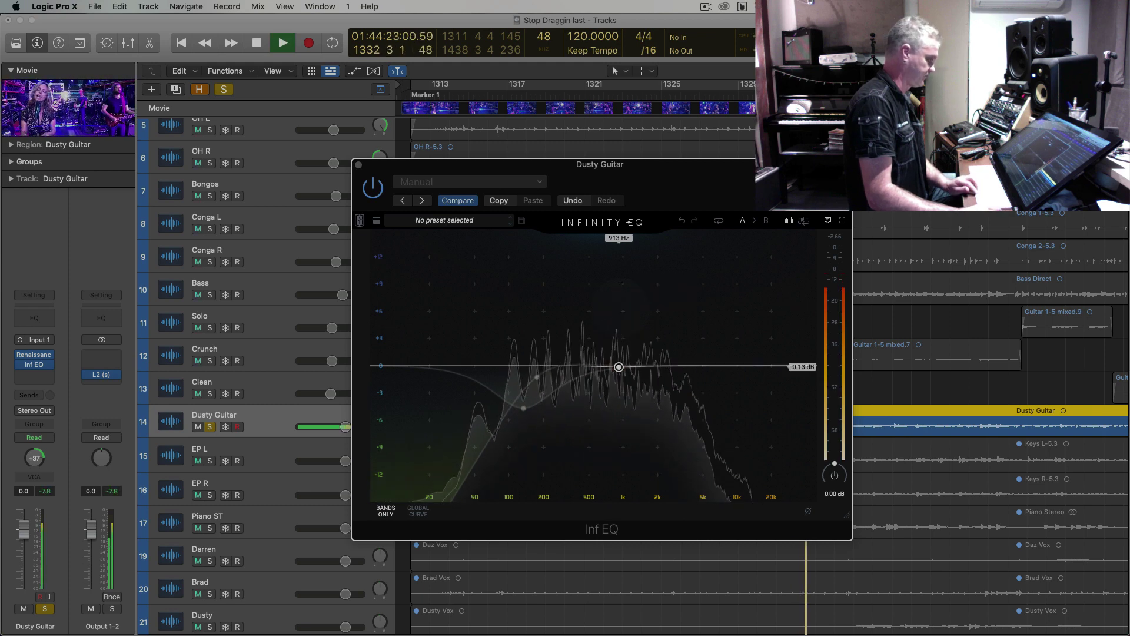
drag(618, 307, 647, 377)
key(space)
key(space)
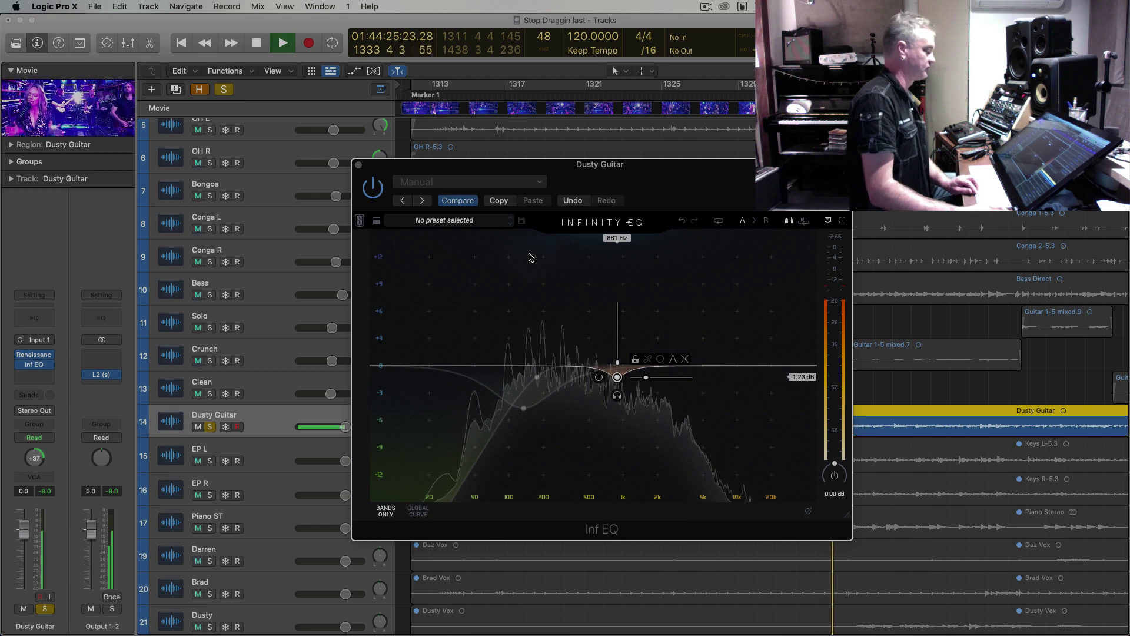
click(358, 165)
key(space)
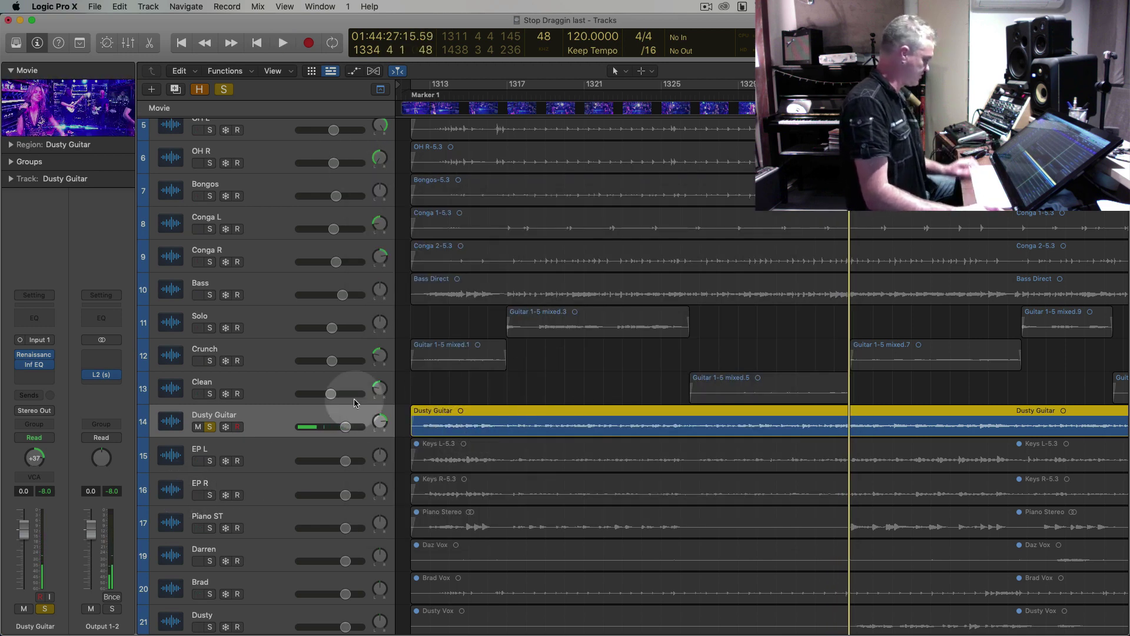
Unsolo guitar track 14 and play the full mix from about bar 1327
click(209, 427)
key(comma)
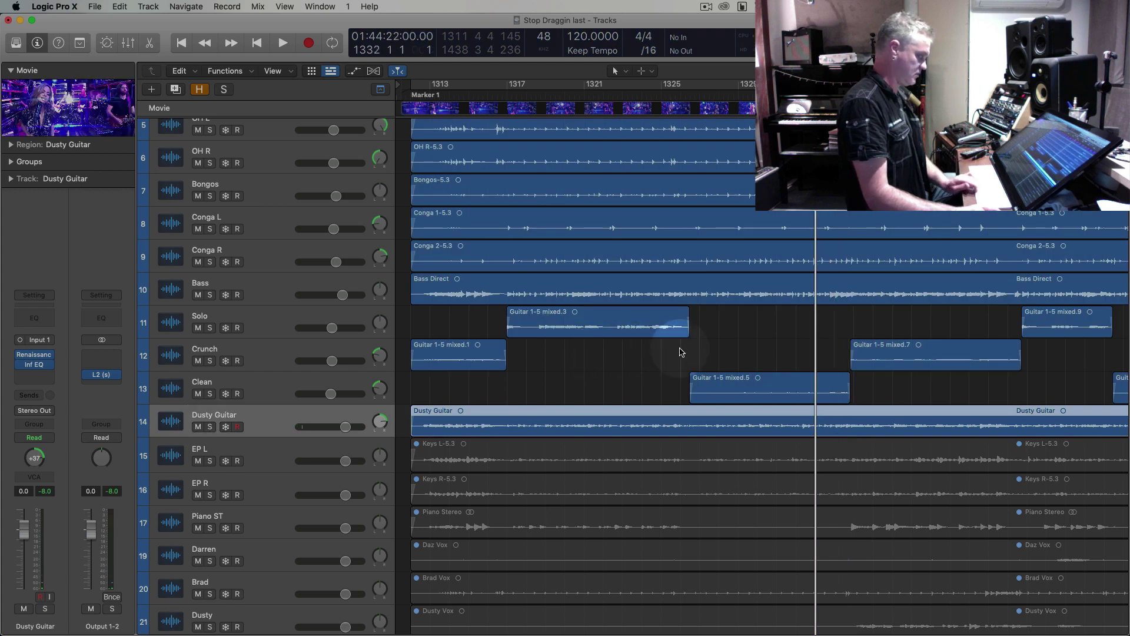
key(comma)
key(comma)
key(comma)
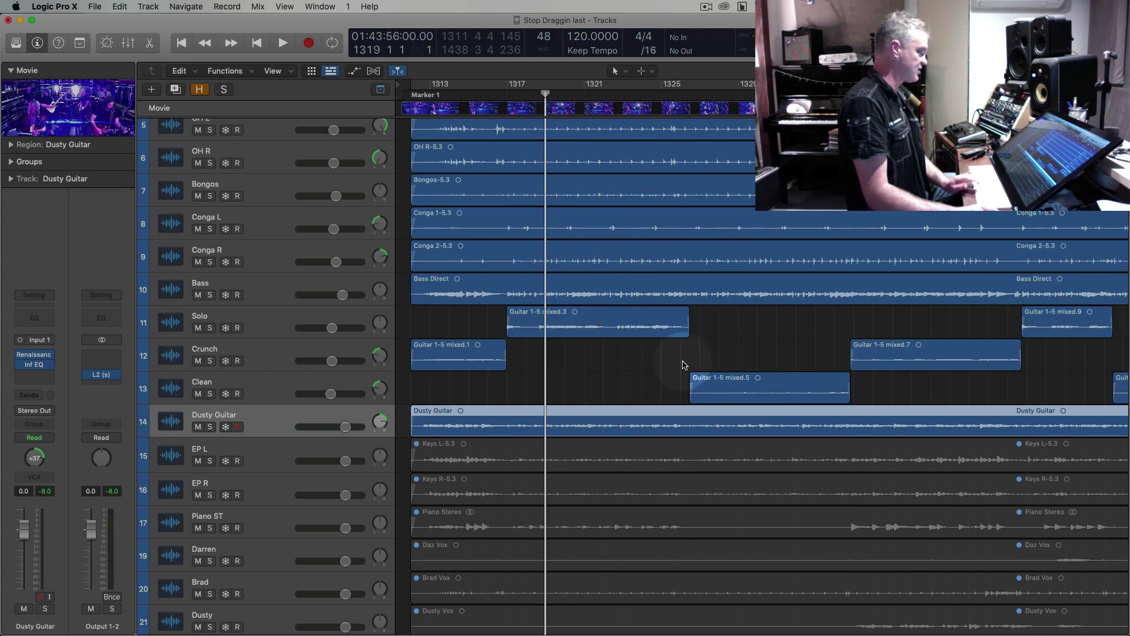
double_click(712, 94)
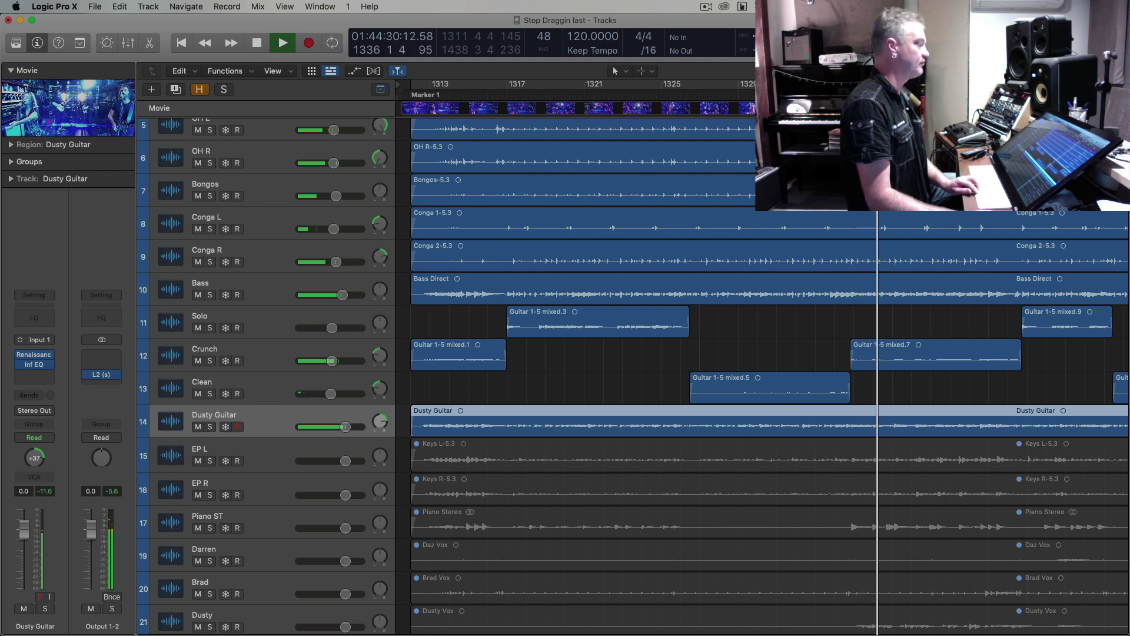
Solo the Crunch region "Guitar 1-5 mixed.7" together with the track 14 guitar region and play them from around bar 1335
shift+click(916, 360)
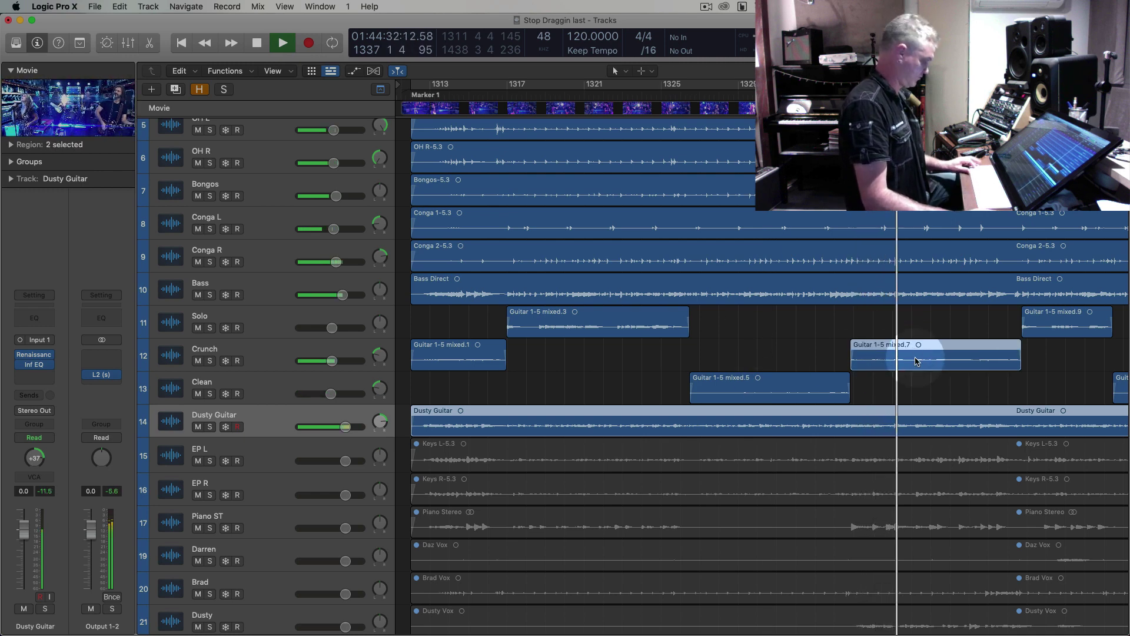
key(ctrl+s)
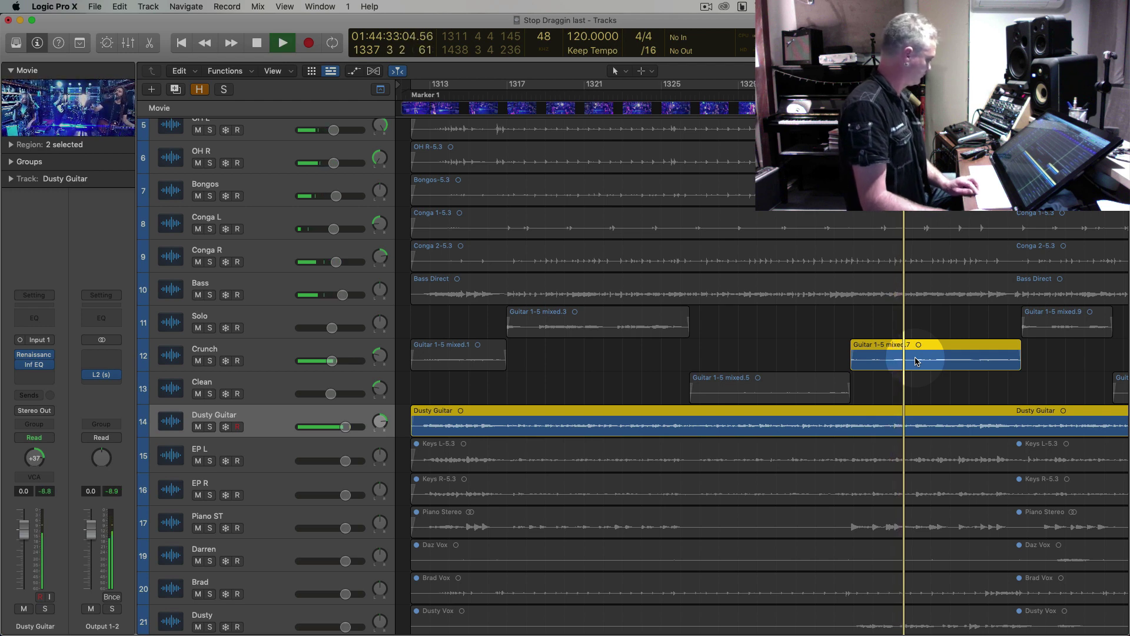
key(space)
key(comma)
key(comma)
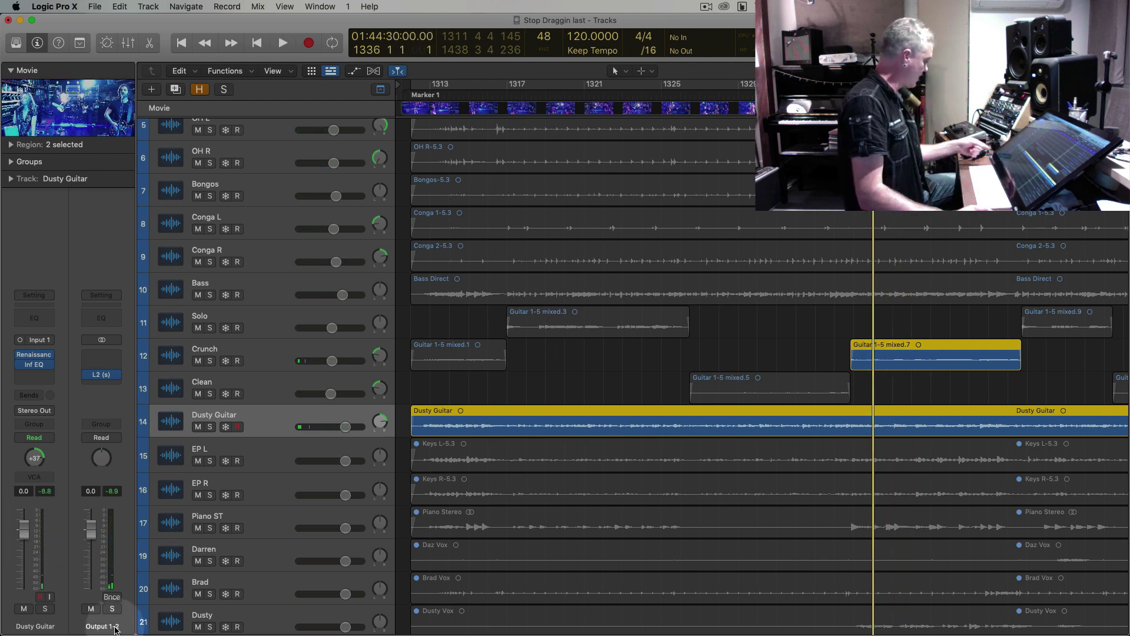
key(space)
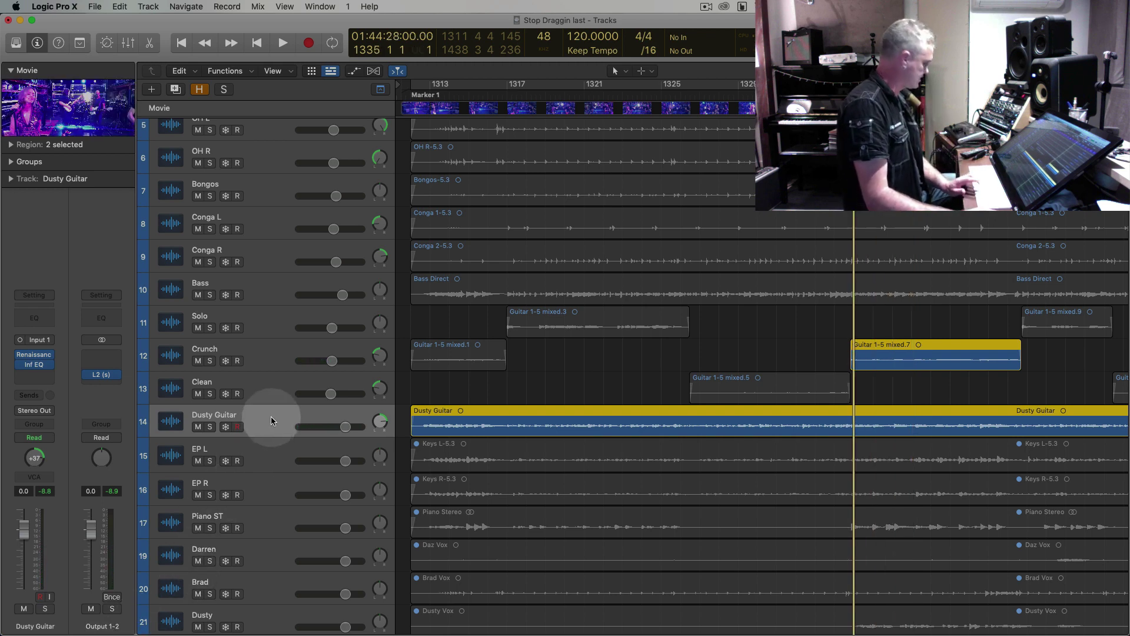
Lower guitar track 14's volume to -2.8 dB while both guitars play, and turn solo off
key(space)
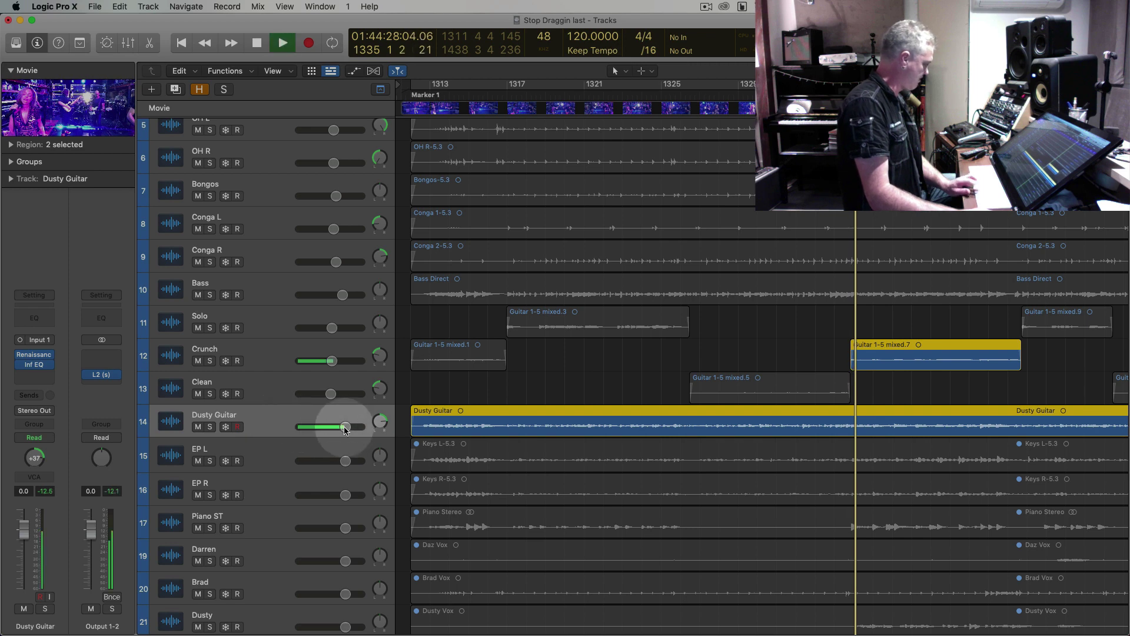
drag(345, 428, 330, 430)
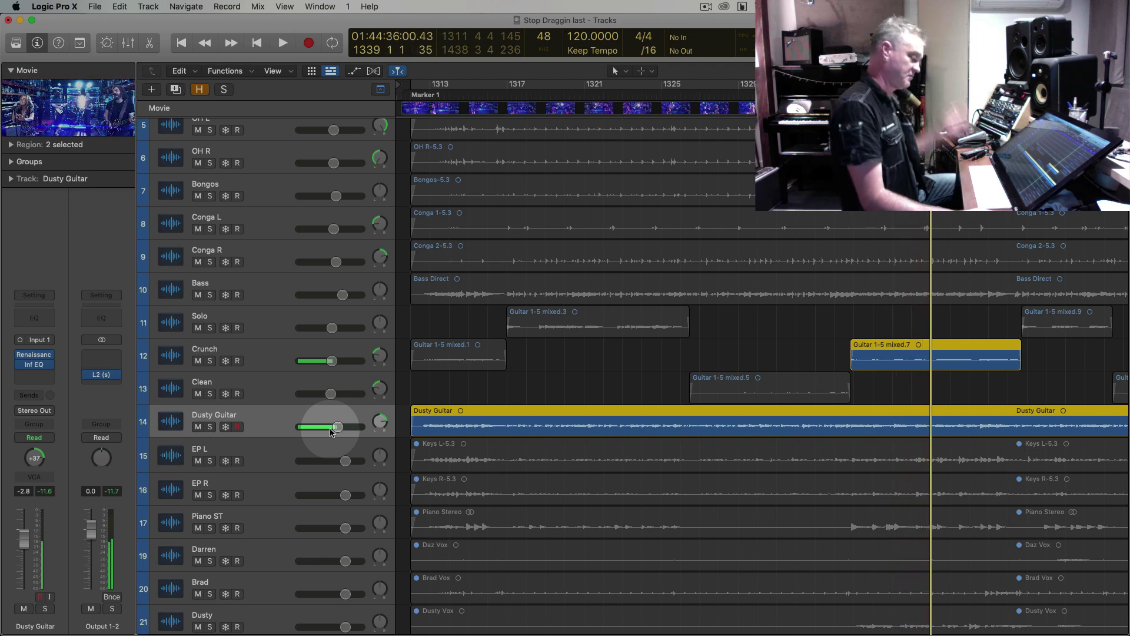
key(ctrl+s)
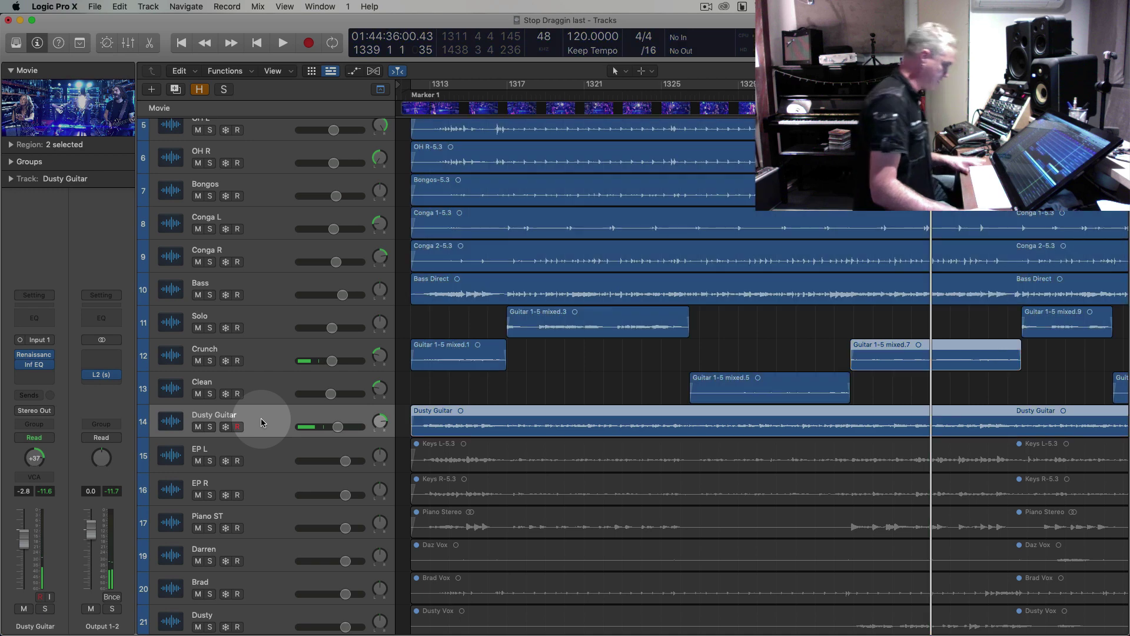
Unmute the Keys L-5.3 and Keys R-5.3 regions on the EP L and EP R tracks and solo them
click(618, 379)
key(super+Left)
key(super+Left)
key(super+Up)
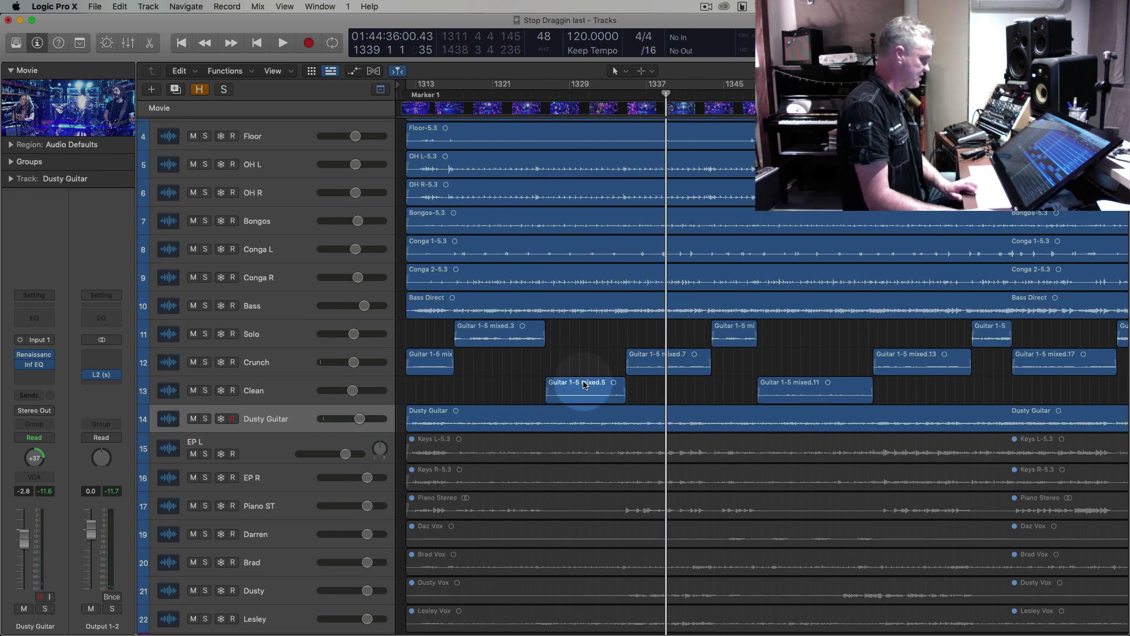
click(238, 456)
click(261, 448)
scroll(260, 449, down, 5)
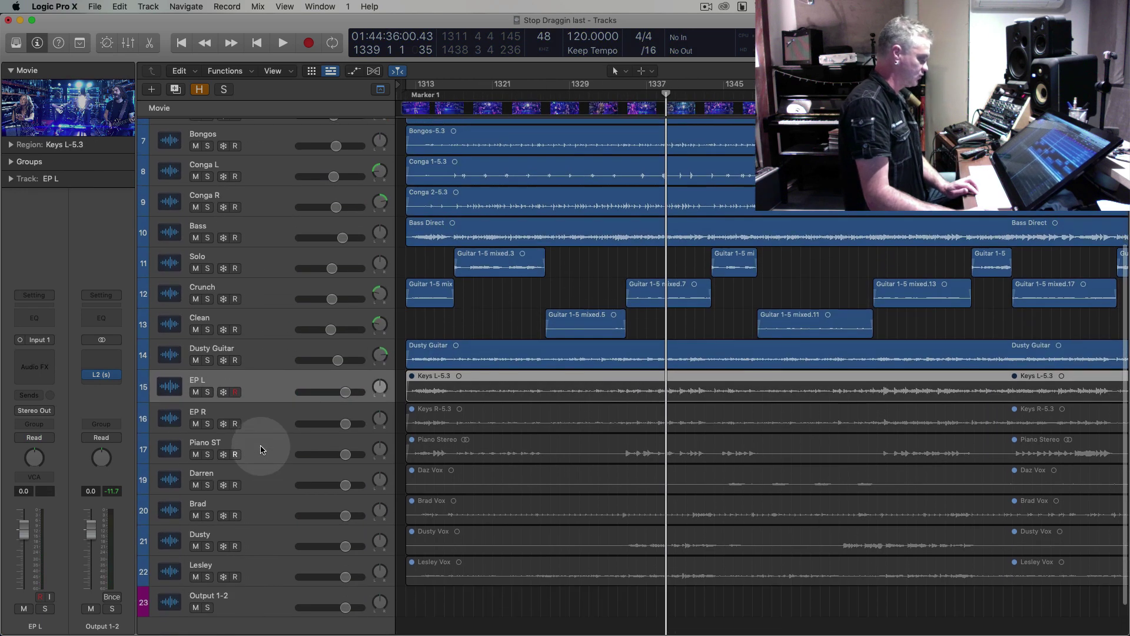
key(super+Down)
key(super+Down)
shift+click(559, 397)
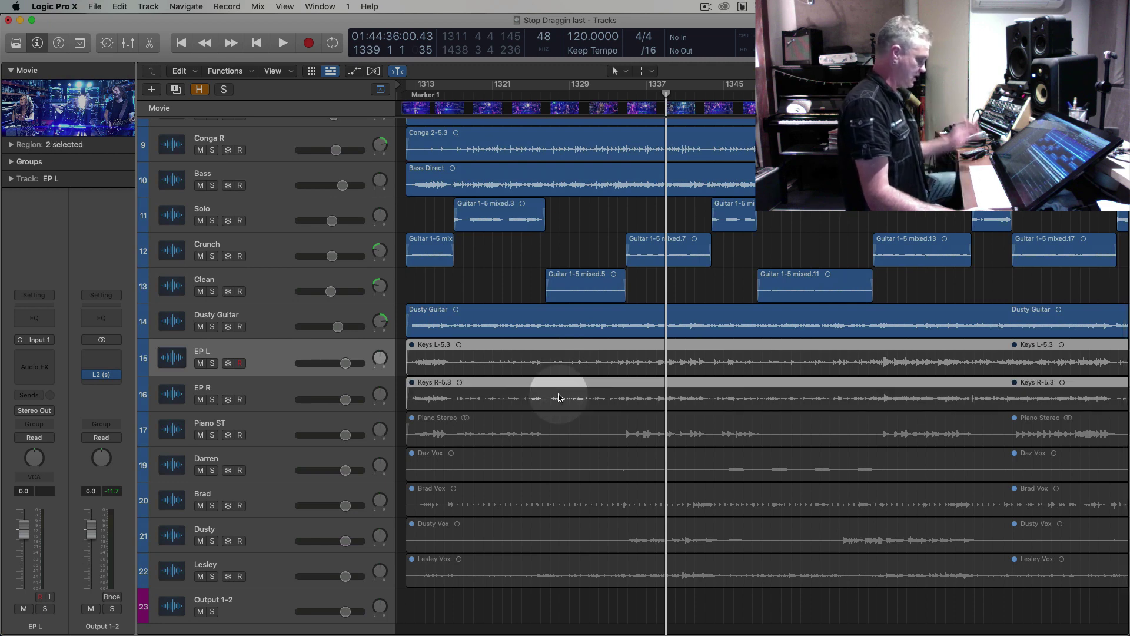
key(m)
key(ctrl+s)
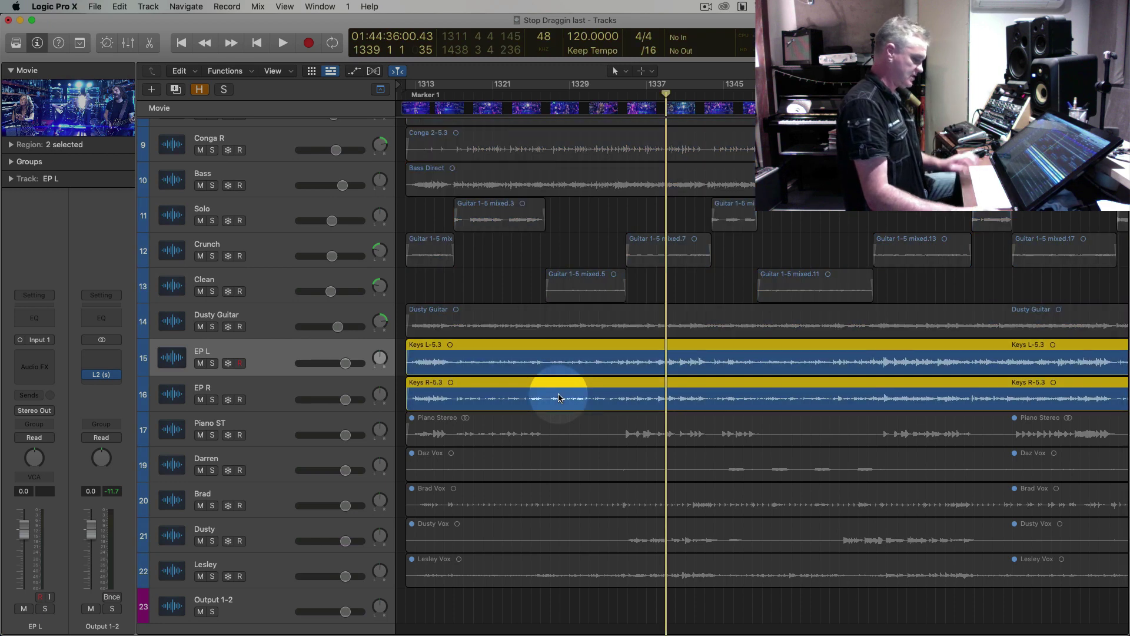
Play the soloed electric piano regions from bar 1314
click(424, 95)
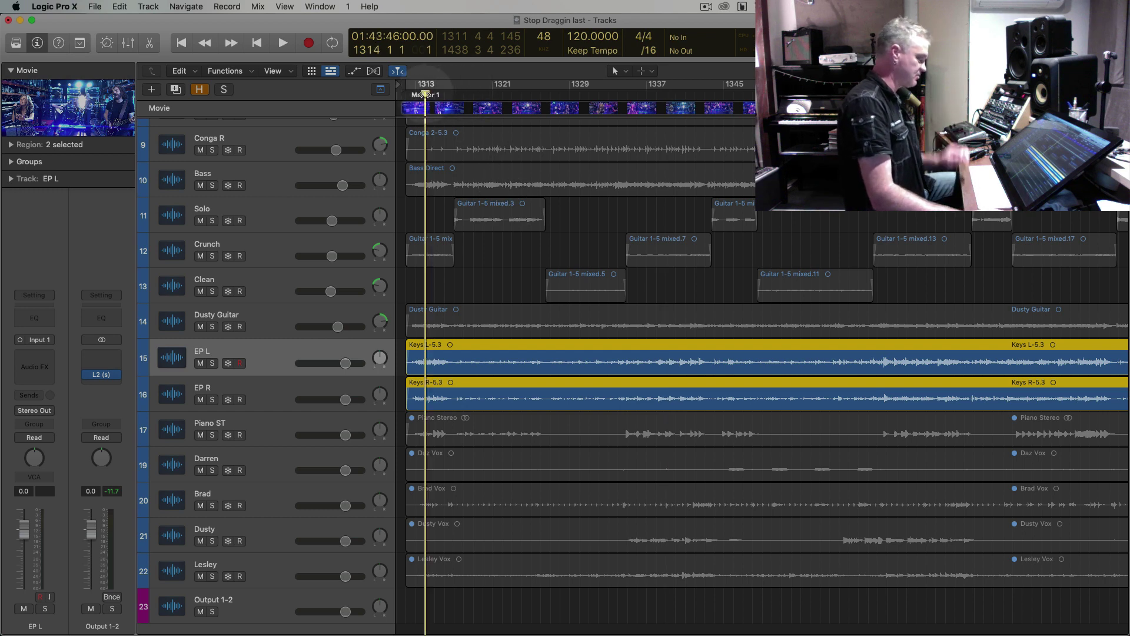
key(space)
key(super+Down)
key(super+Down)
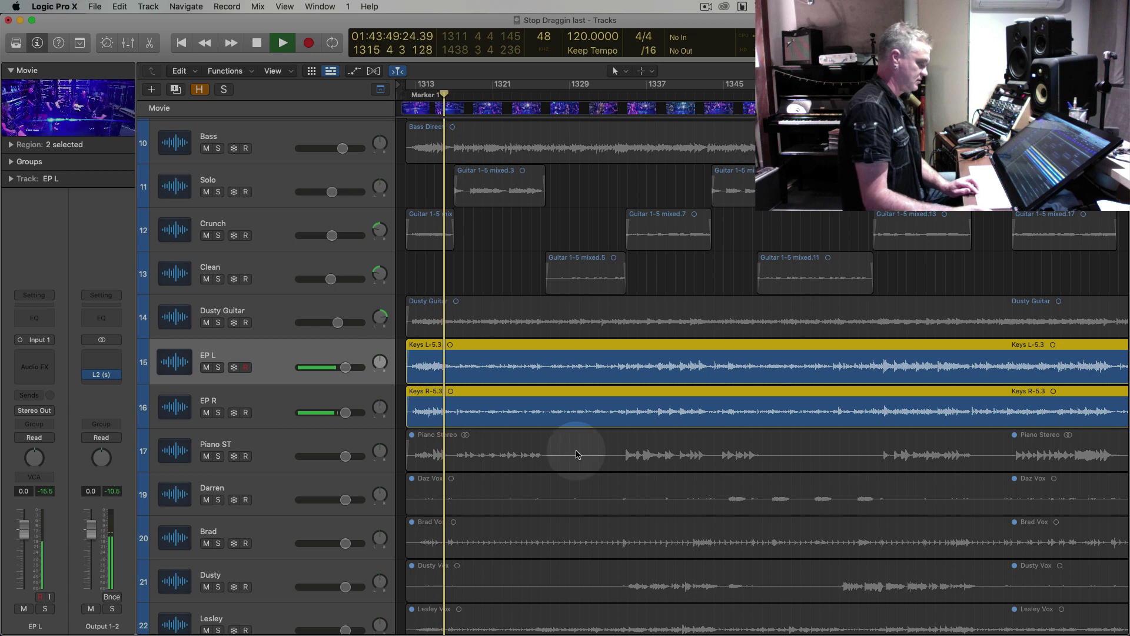
Pan EP R to +63 and EP L widely to the opposite side
click(277, 400)
key(space)
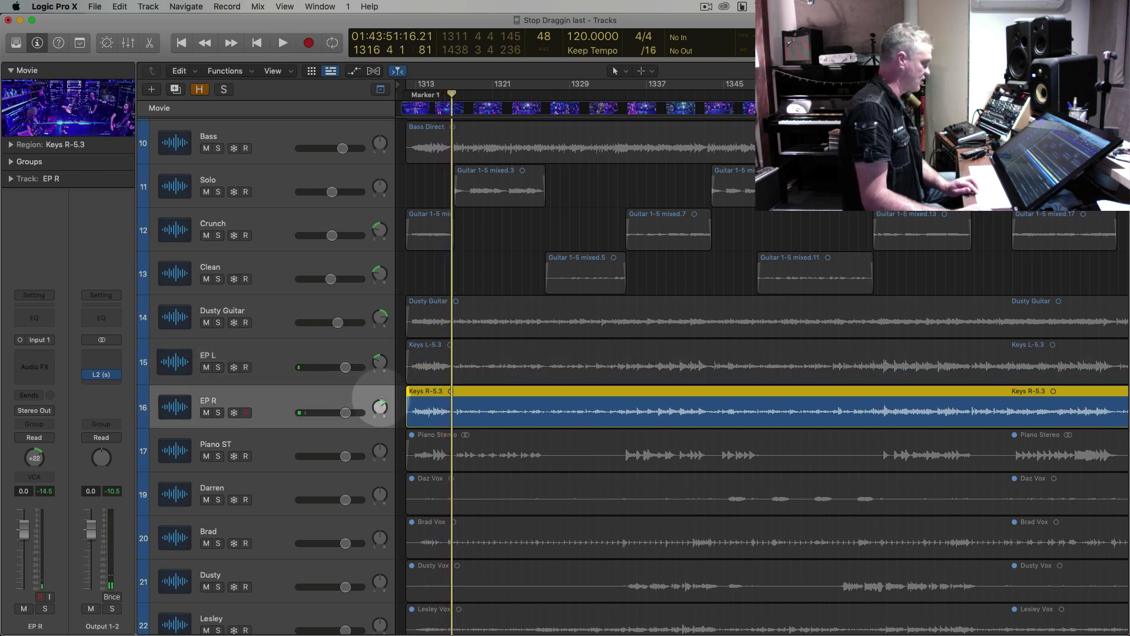
drag(381, 396, 380, 291)
drag(377, 366, 379, 438)
key(comma)
key(comma)
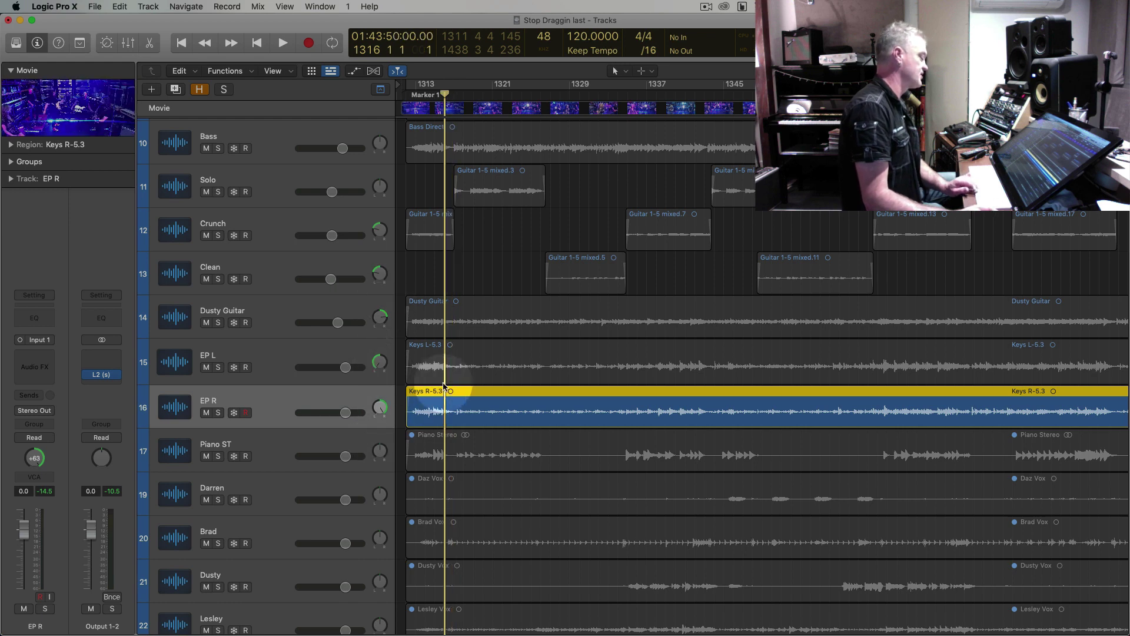
Audition both electric piano regions together from around bar 1315 to judge the stereo spread
shift+click(452, 367)
key(space)
key(super+Right)
key(super+Right)
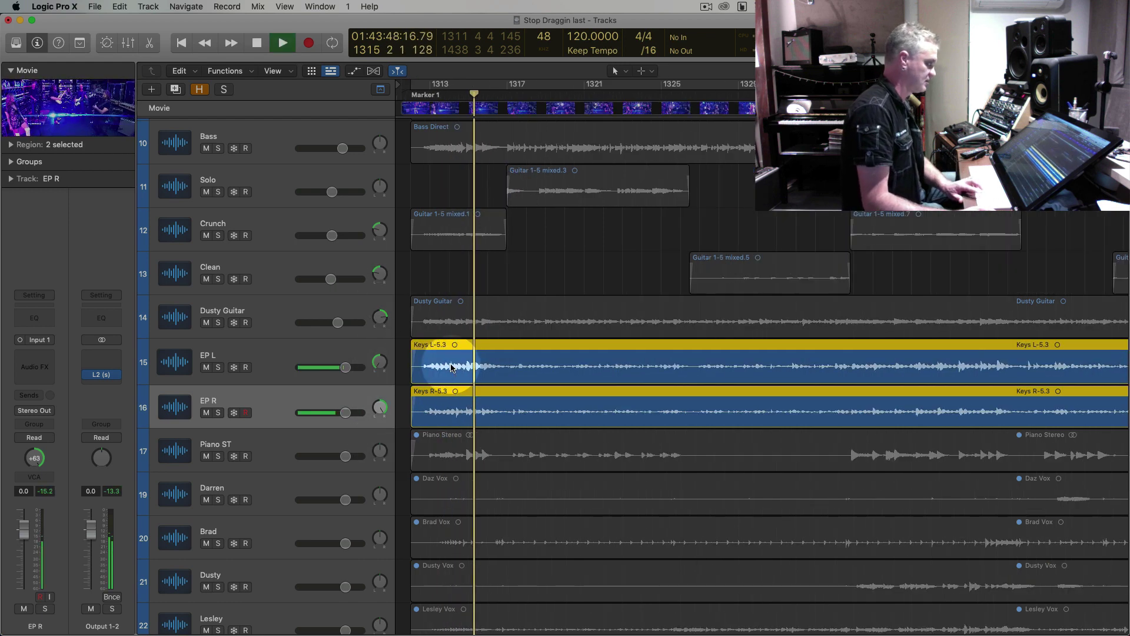
key(super+Down)
key(super+Down)
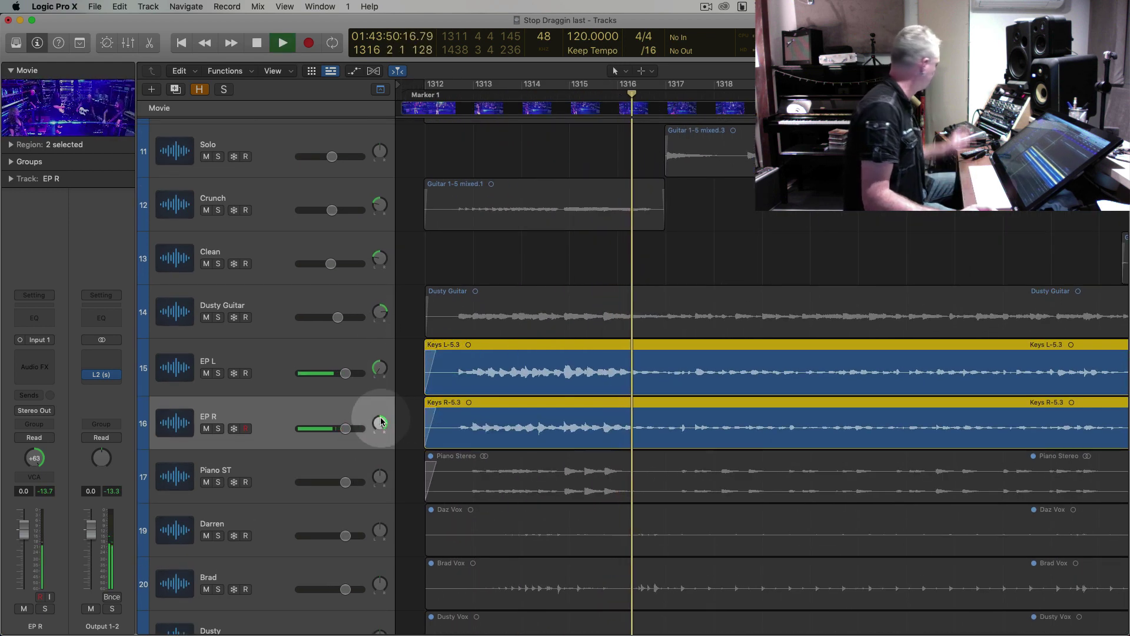
key(super+Left)
key(super+Left)
key(space)
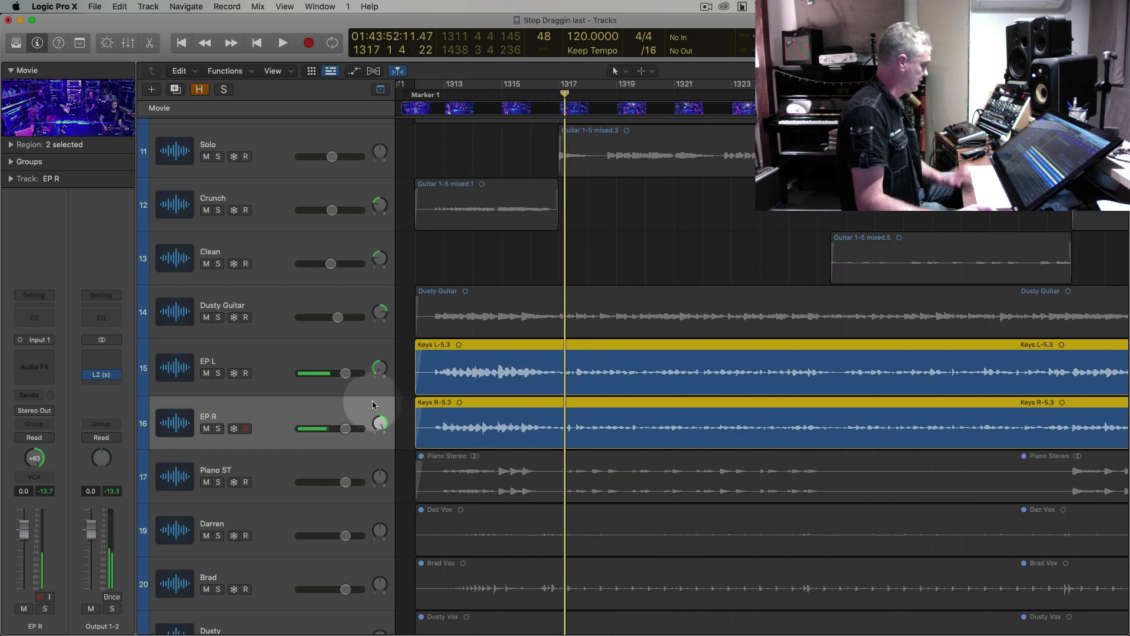
Narrow the electric piano spread by panning EP L to -29 and EP R by a similar amount the other way
click(365, 361)
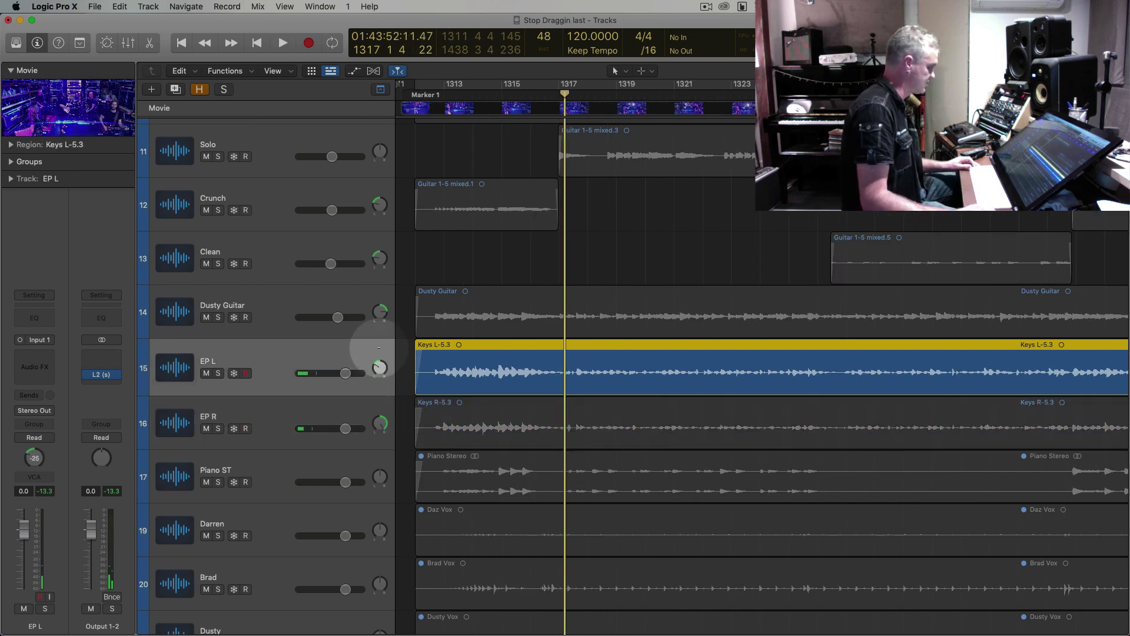
drag(379, 348, 379, 350)
drag(379, 422, 379, 438)
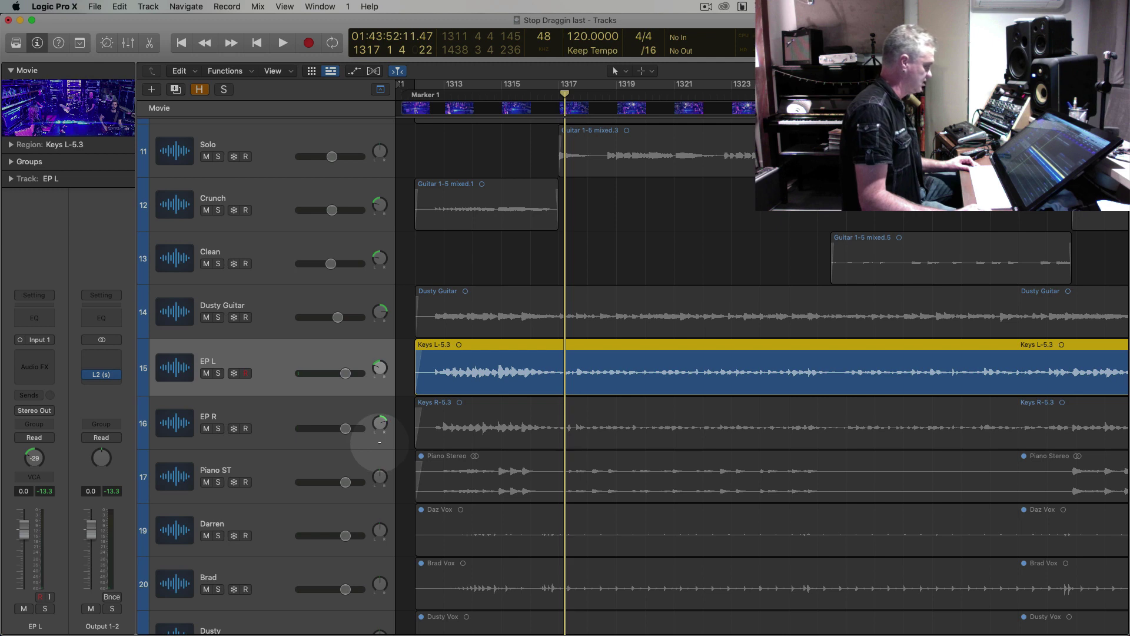
shift+click(312, 412)
Select the Piano ST track and its Piano Stereo region
click(299, 460)
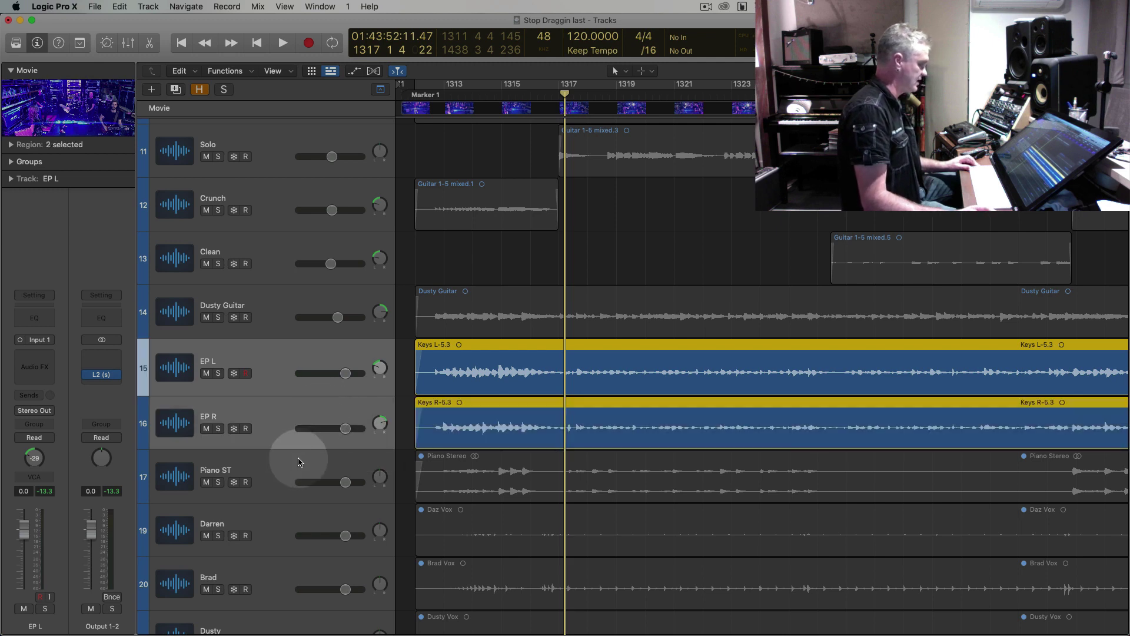
click(228, 484)
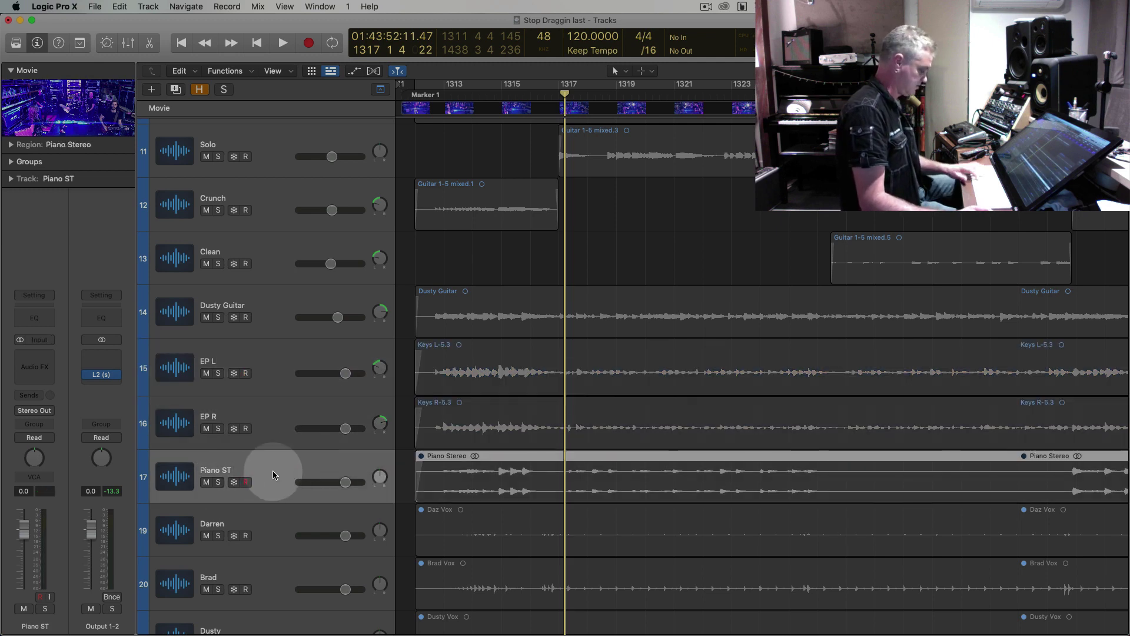
Unmute the Piano Stereo region on the Piano ST track and play a short passage from bar 1317
key(ctrl+m)
key(comma)
key(space)
key(period)
key(z)
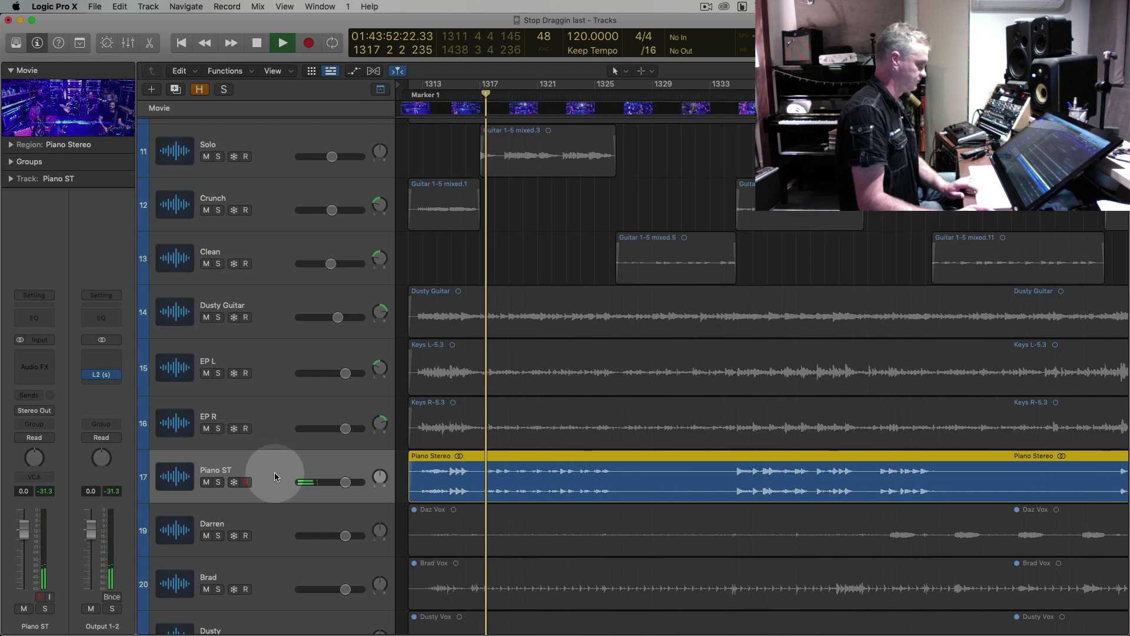
key(space)
key(super+Up)
key(super+Up)
key(super+Up)
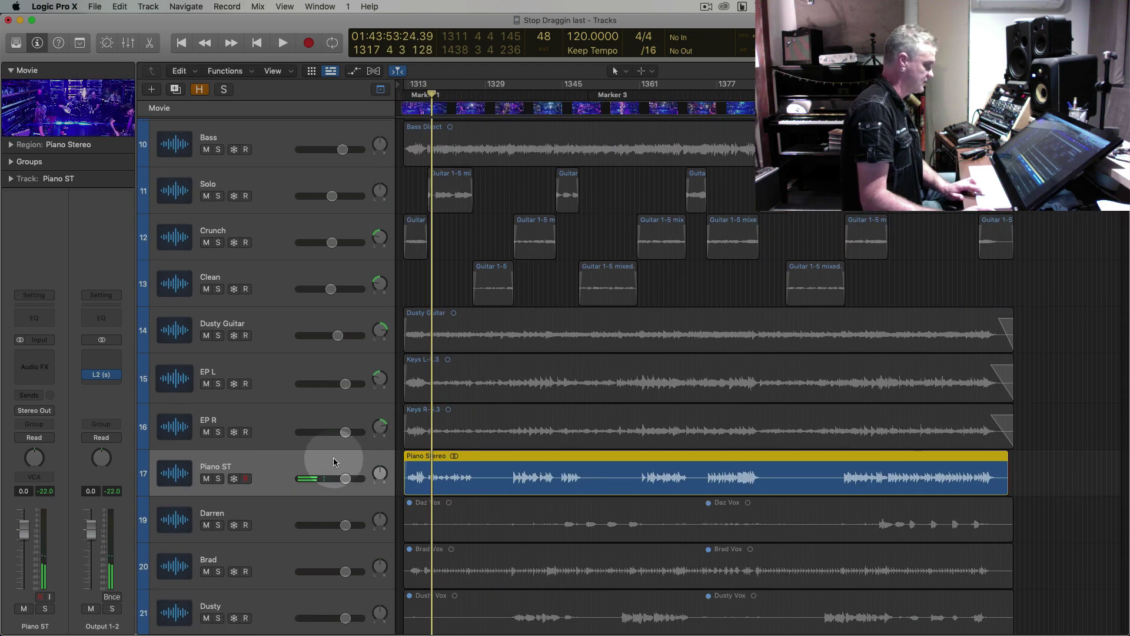
Route the outputs of the EP L, EP R and Piano ST tracks to Bus 6 as the Keys bus
shift+click(281, 383)
click(129, 44)
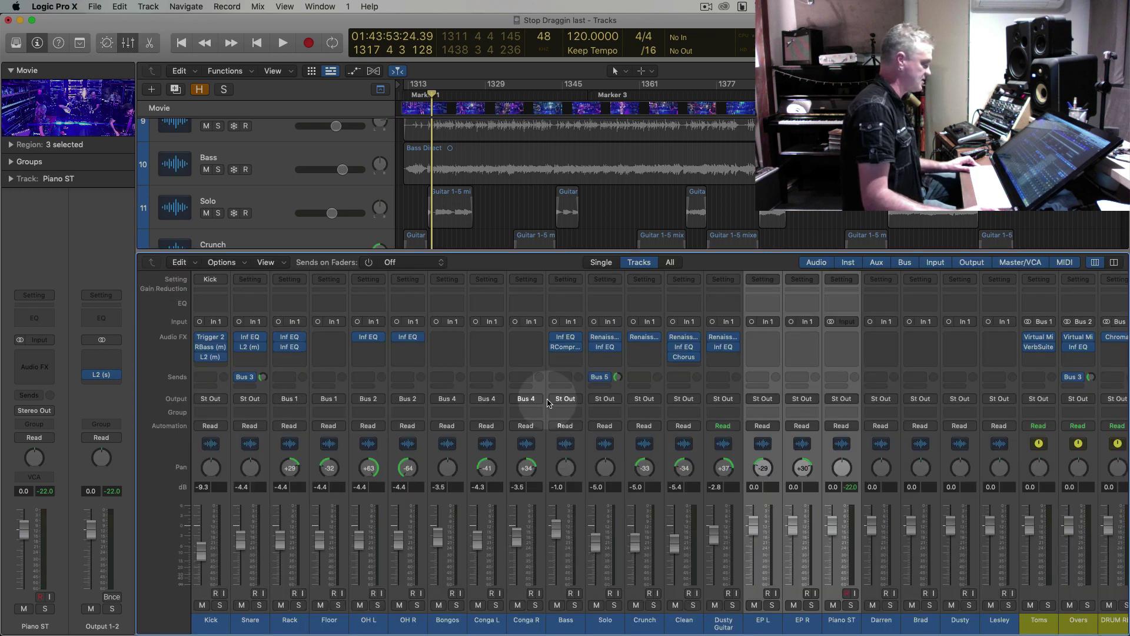
click(763, 399)
mouse_move(771, 440)
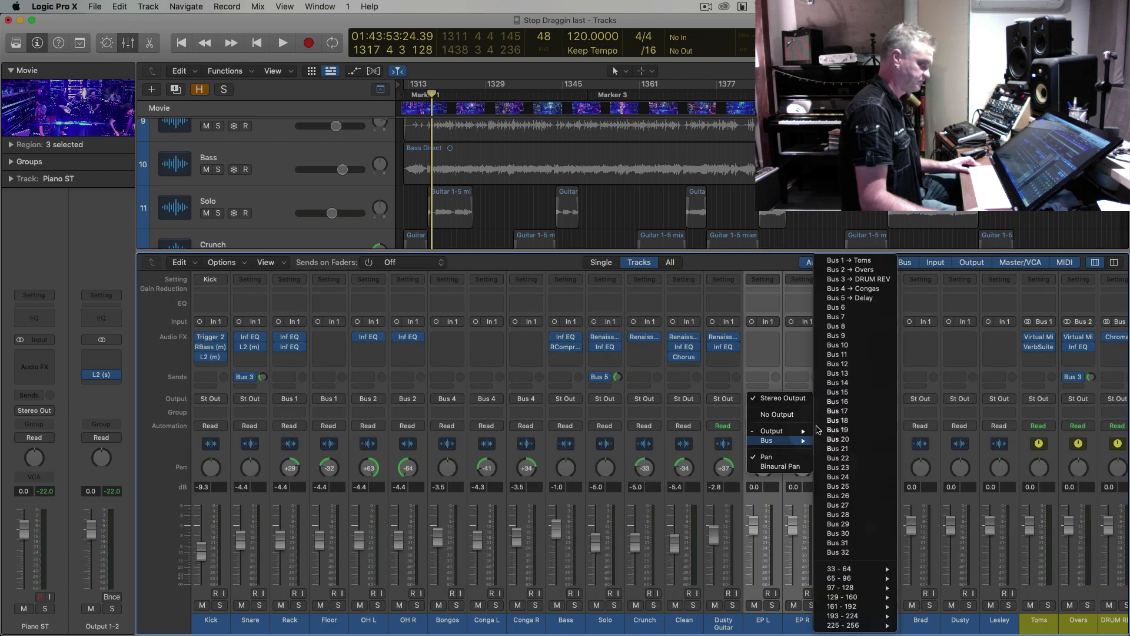
click(879, 308)
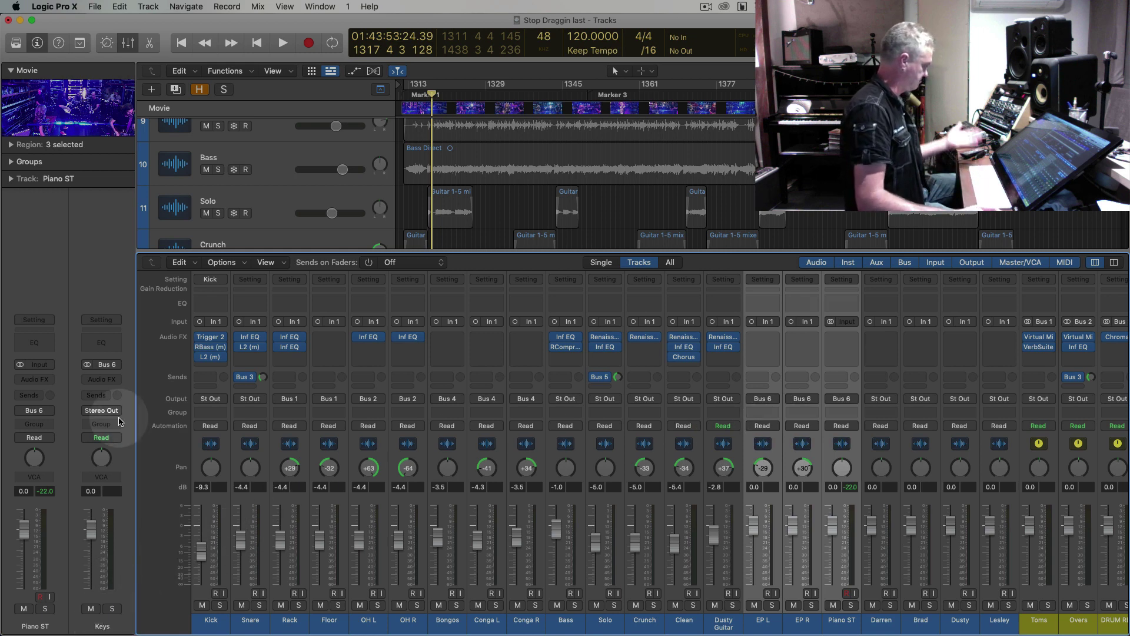
Insert a stereo Inf EQ on the Keys bus and move its window clear of the mixer channels
click(114, 381)
mouse_move(156, 406)
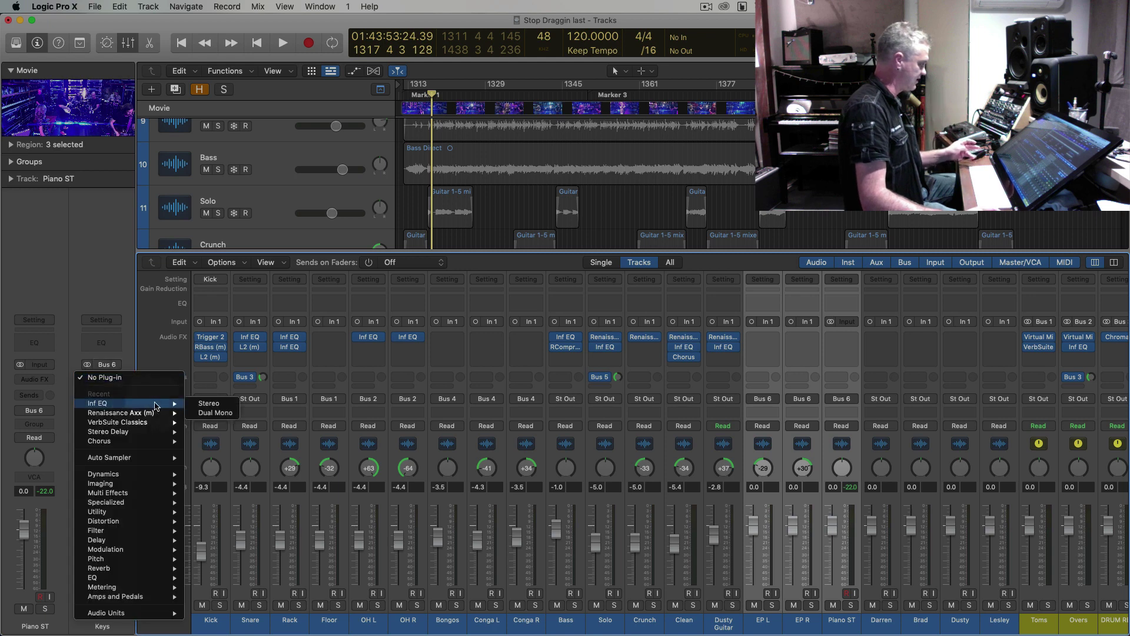
click(206, 404)
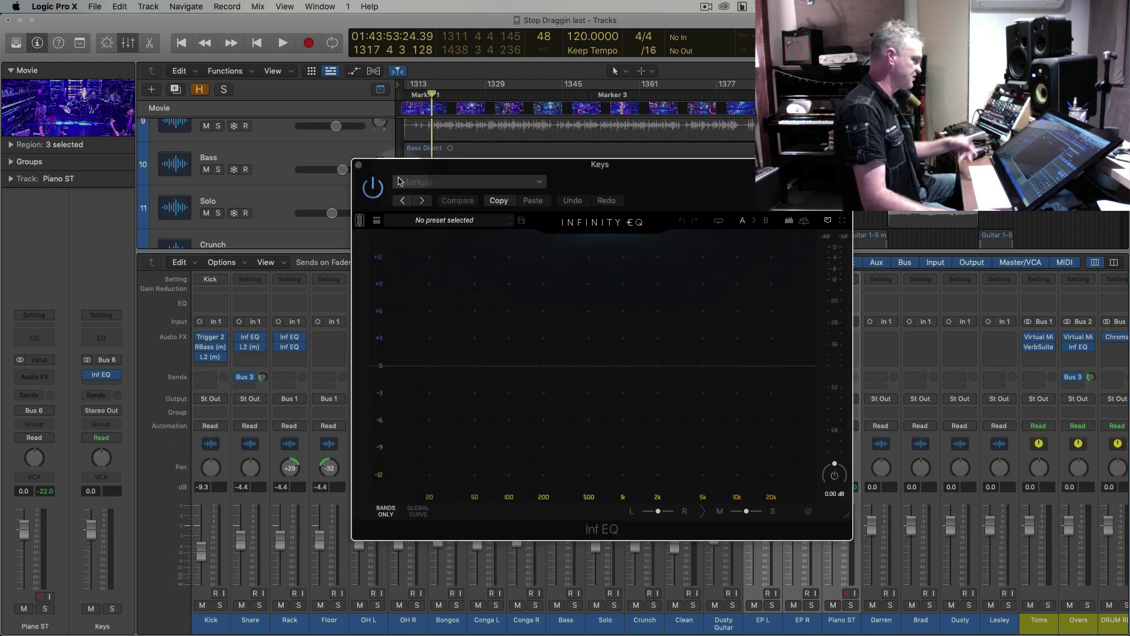
drag(417, 169, 123, 88)
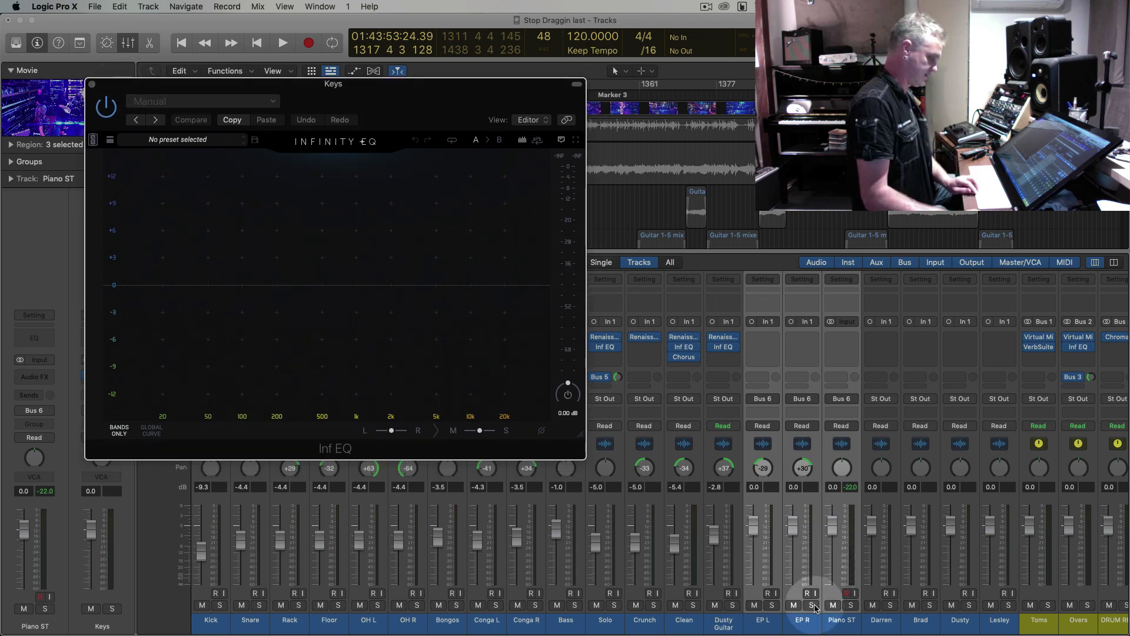
Solo the Keys bus, play it through the Infinity EQ and close the EQ window
click(112, 611)
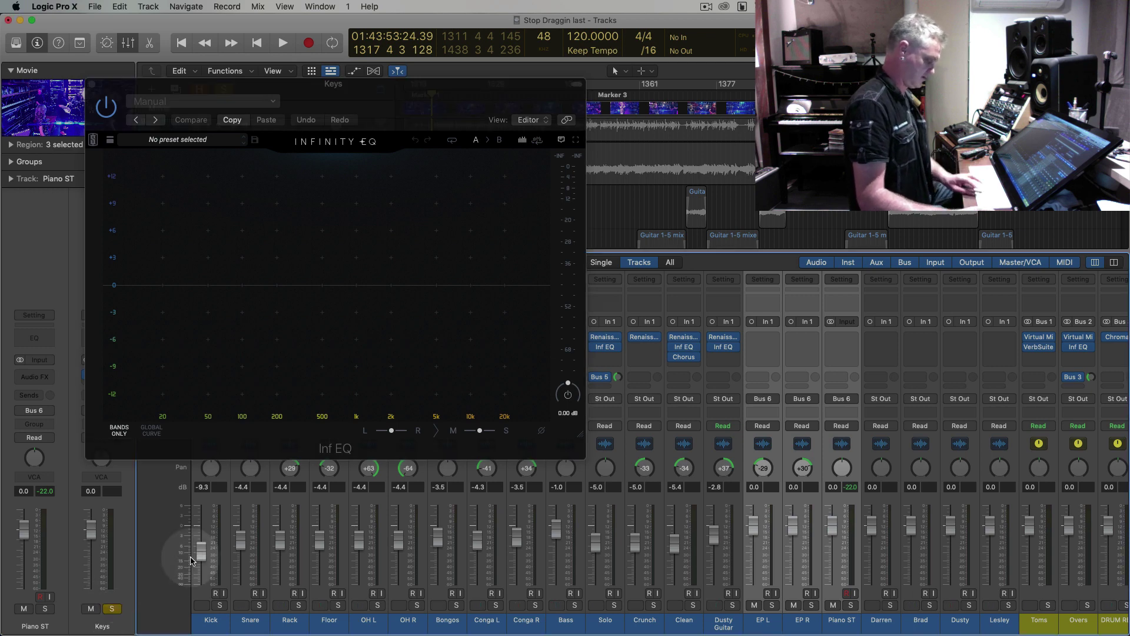
key(space)
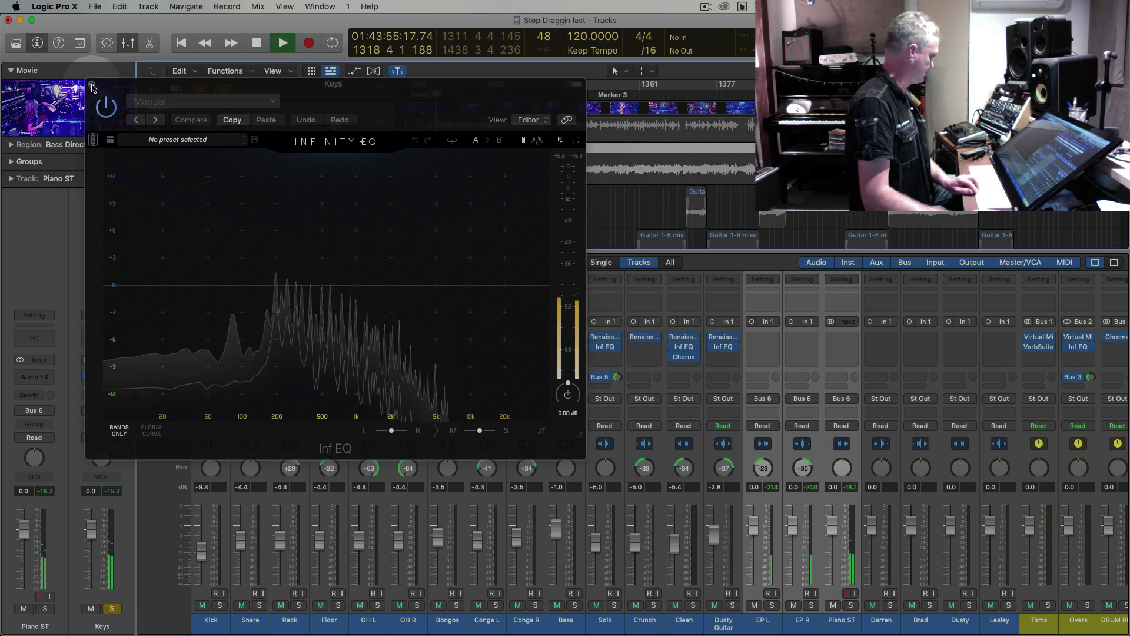
click(91, 84)
scroll(477, 197, down, 3)
scroll(476, 197, down, 3)
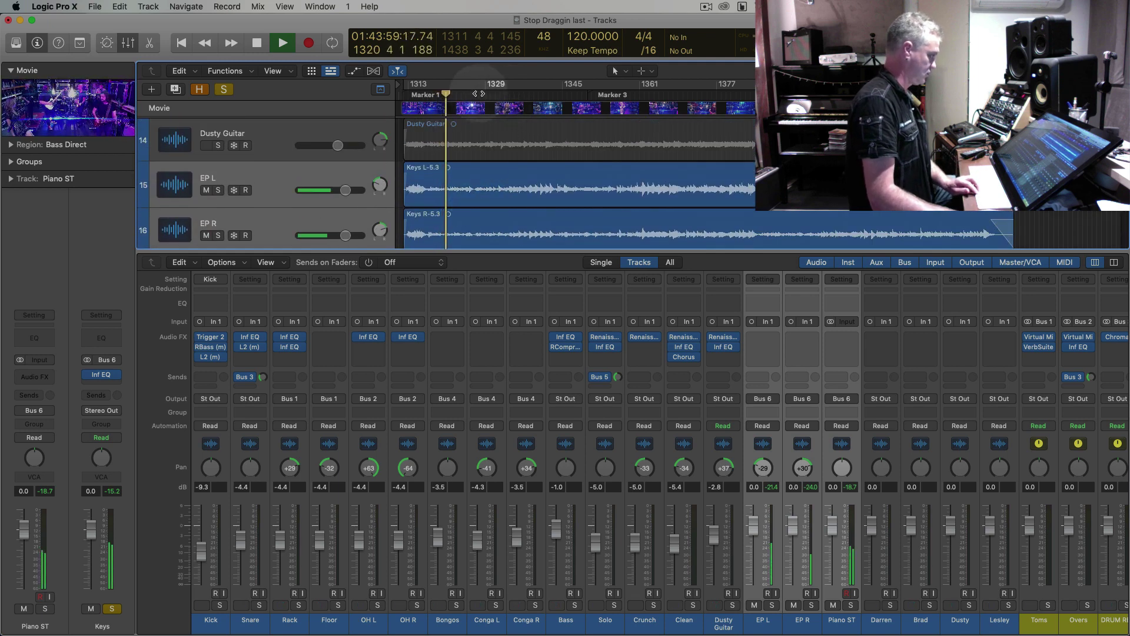
Listen to the soloed keys from around bars 1328 and 1335 and check their spectrum in the Infinity EQ
click(480, 94)
key(super+Up)
key(super+Up)
key(super+Up)
scroll(573, 180, down, 3)
scroll(573, 181, up, 2)
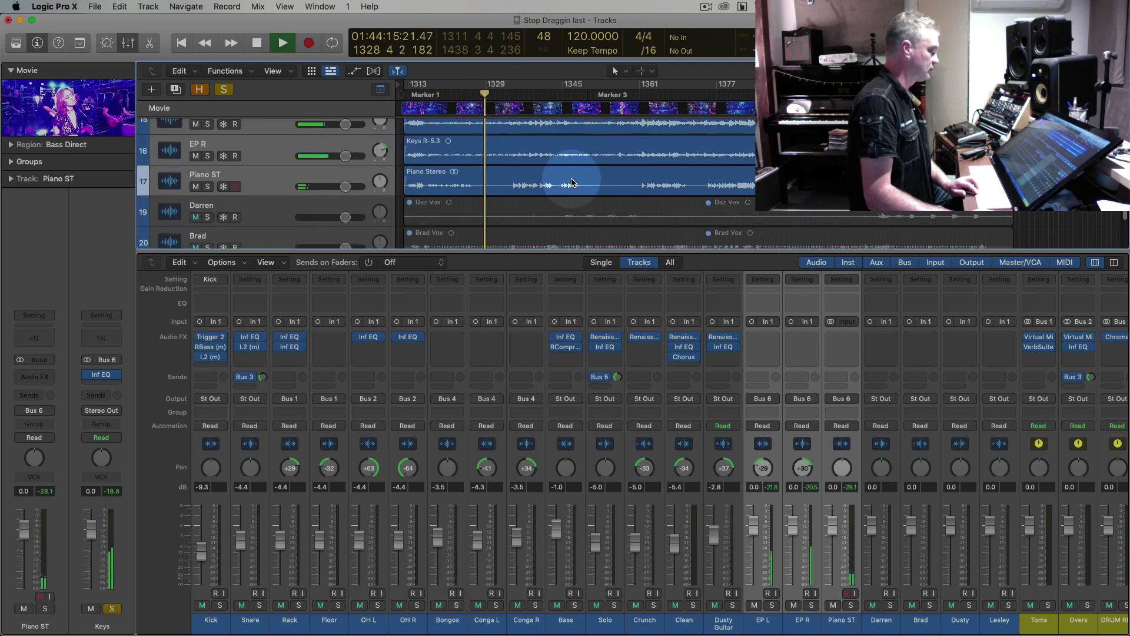
click(514, 94)
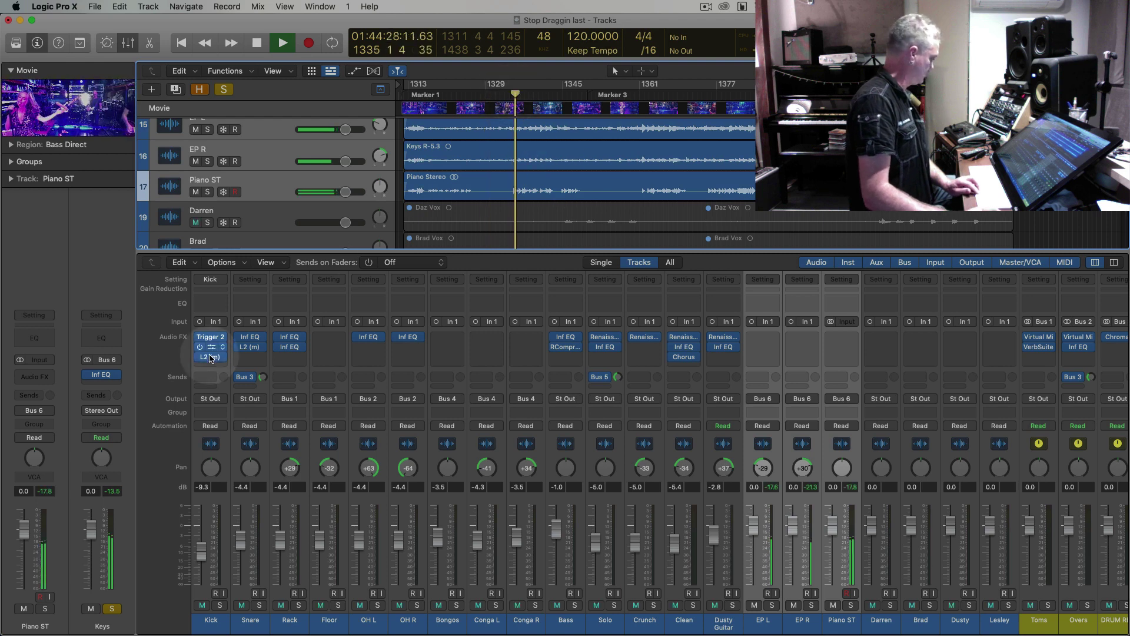
click(110, 376)
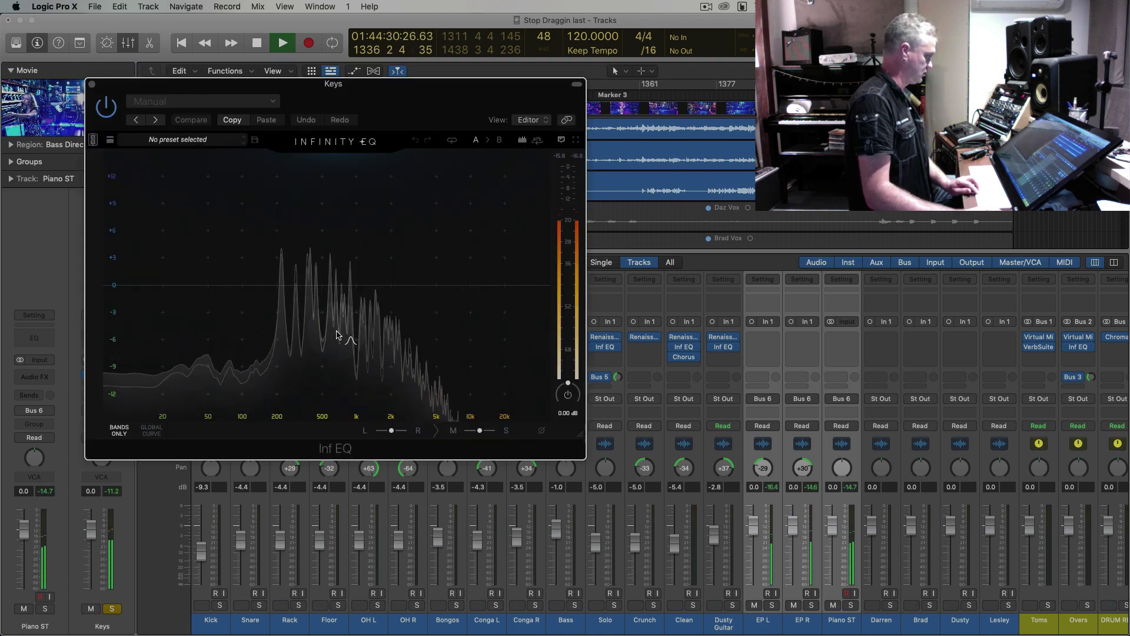
click(92, 86)
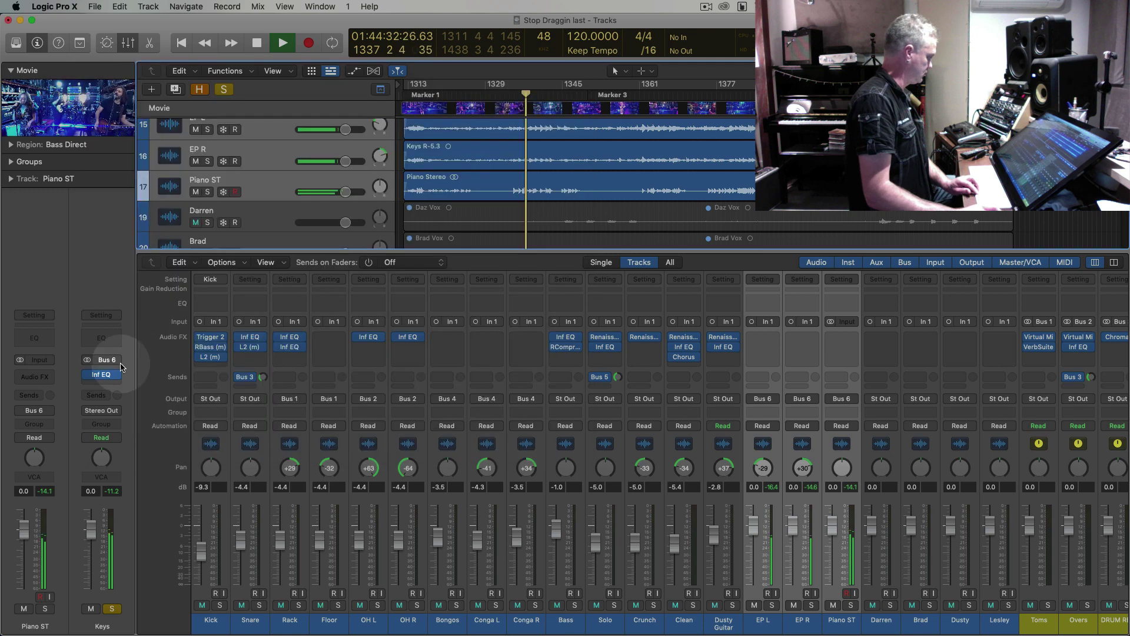
Stop playback, insert a Compressor after the Inf EQ on the Keys bus and enlarge its window
key(space)
click(101, 382)
click(53, 395)
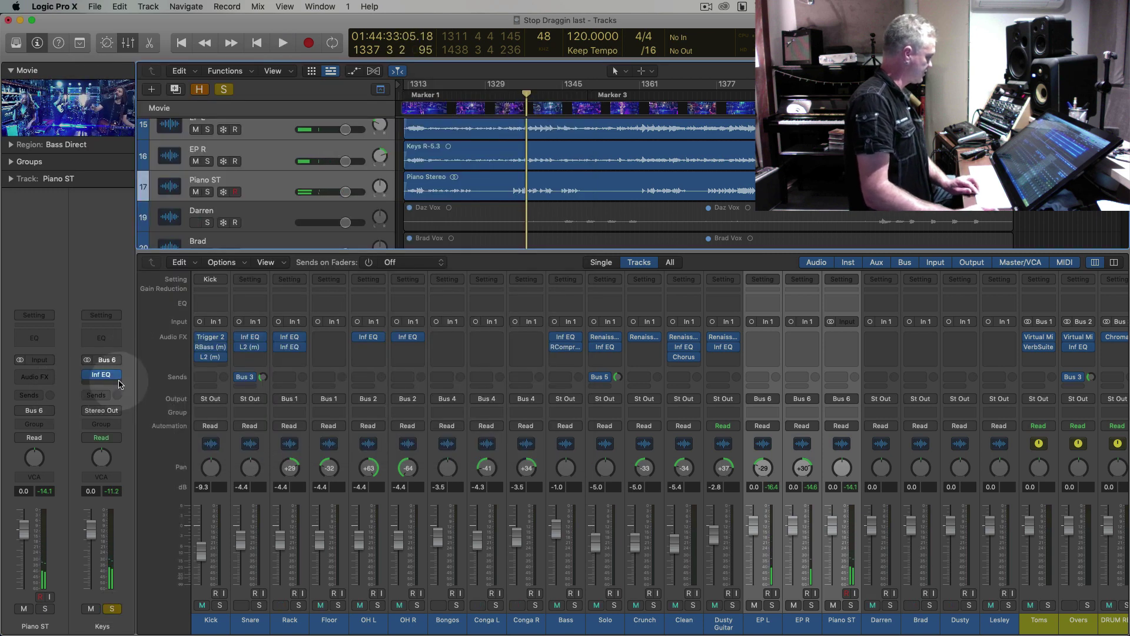
click(115, 385)
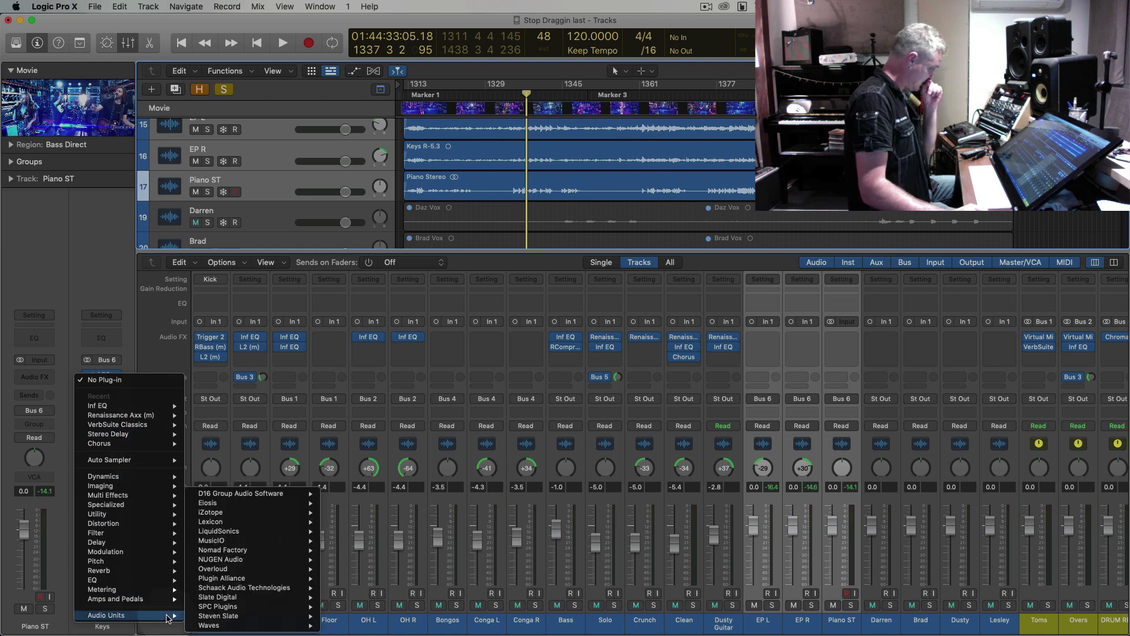
mouse_move(186, 478)
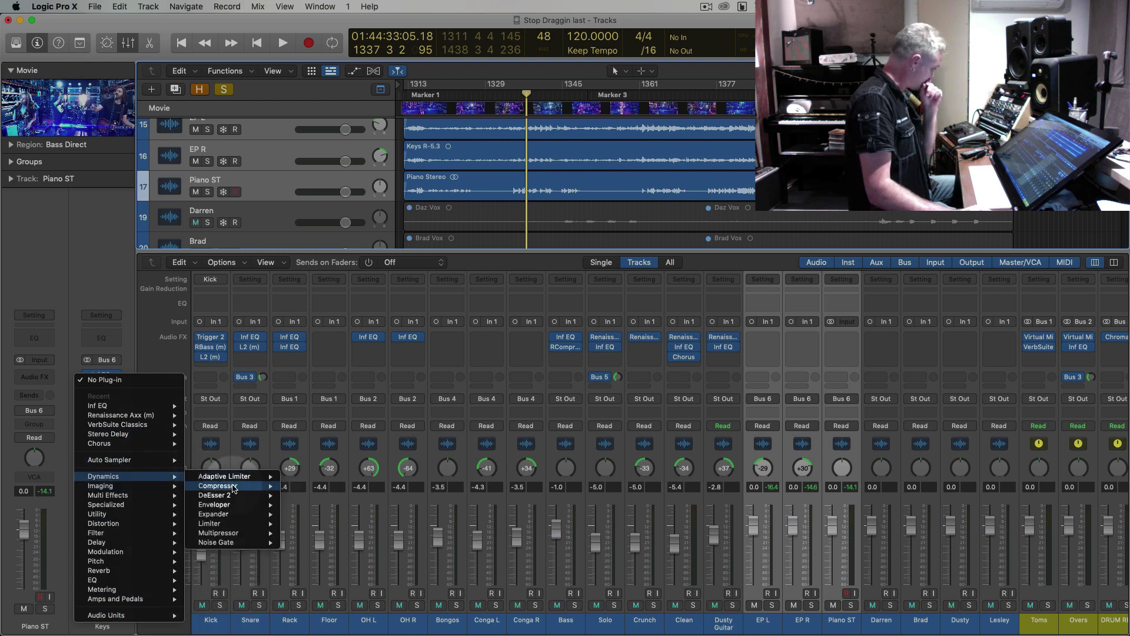
click(300, 486)
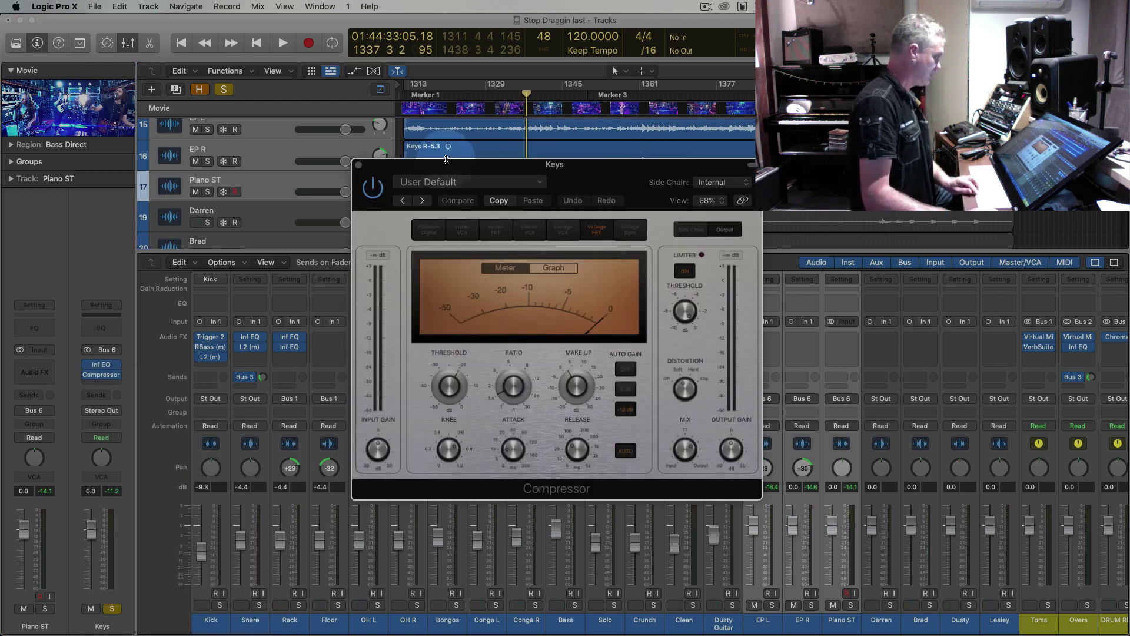
drag(444, 164, 247, 92)
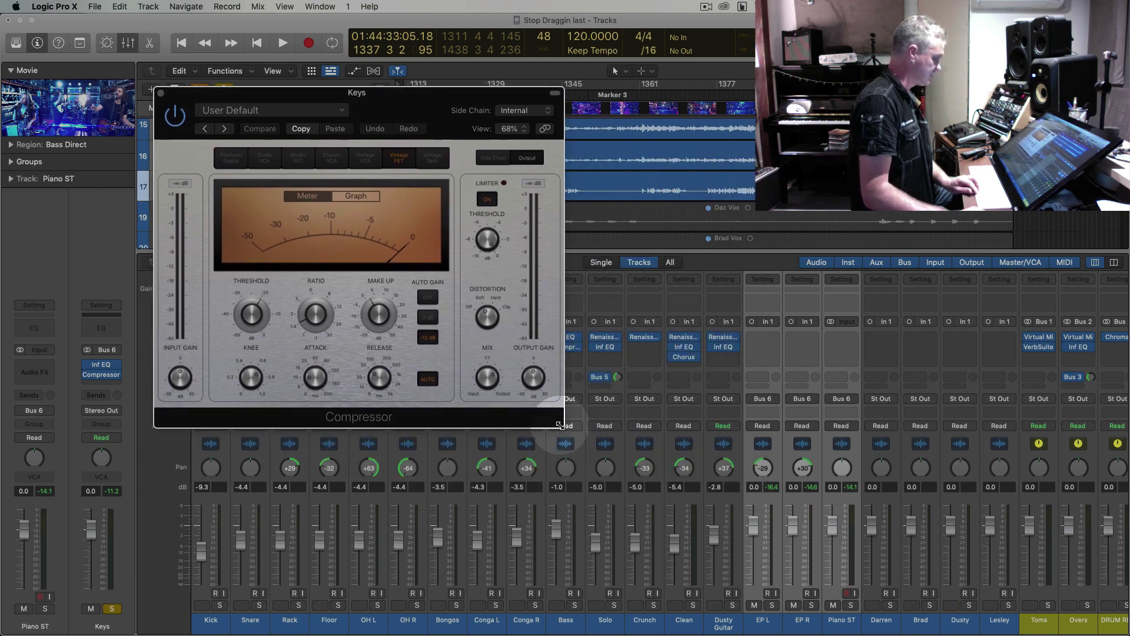
drag(559, 425, 678, 500)
Switch the Keys compressor to the Studio FET model and compare the keys with and without it during playback
click(253, 163)
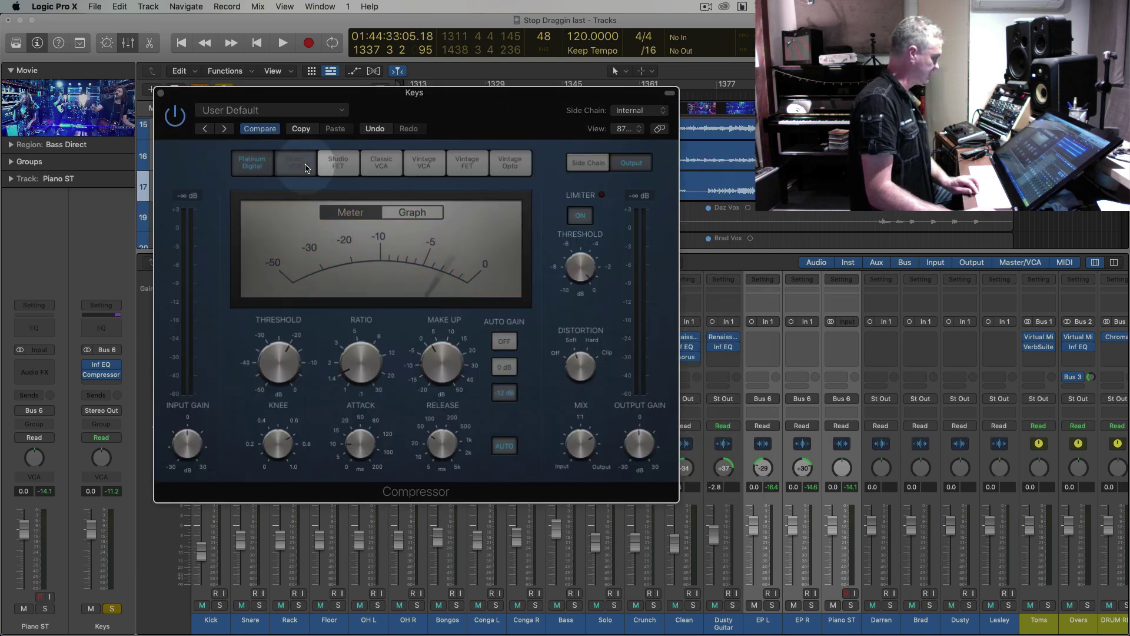
click(305, 167)
click(338, 163)
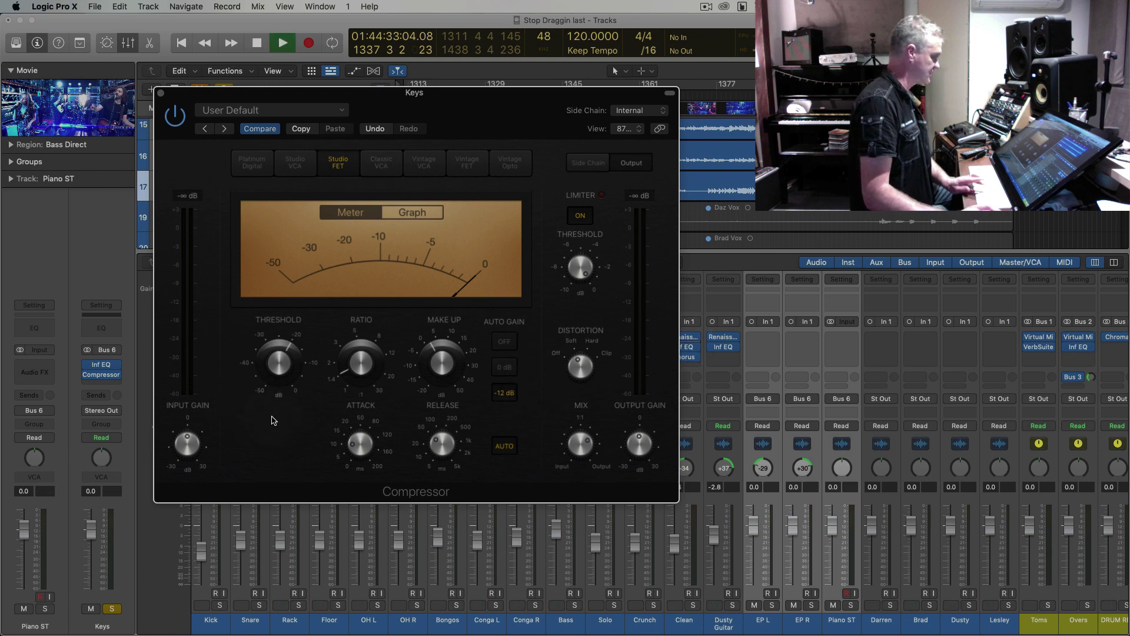
mouse_move(354, 362)
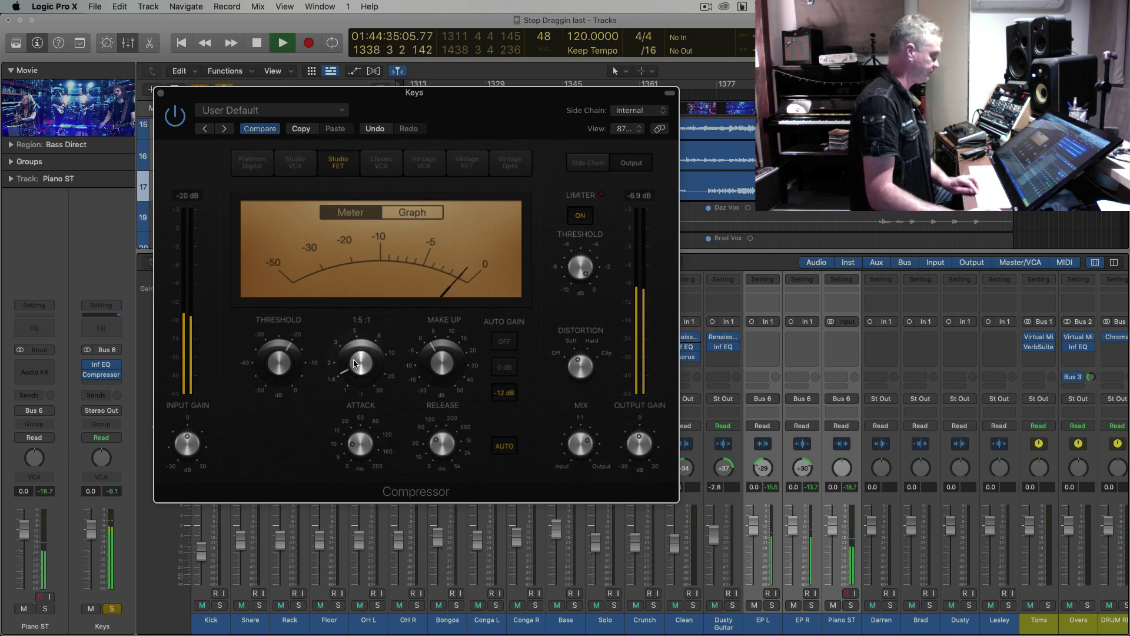
mouse_move(302, 363)
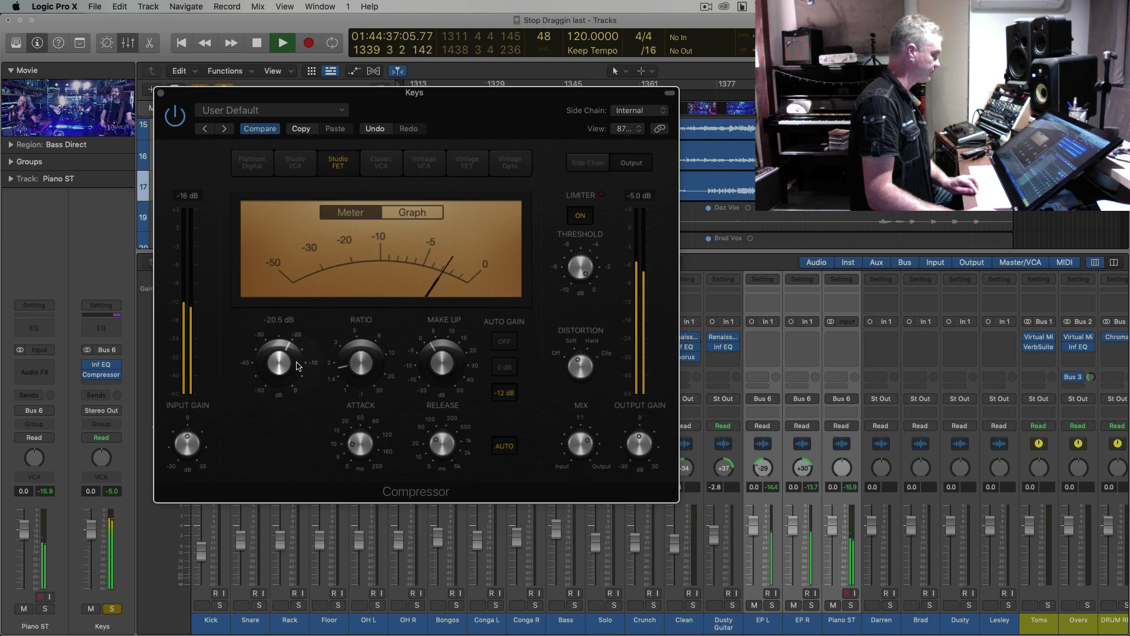
click(176, 116)
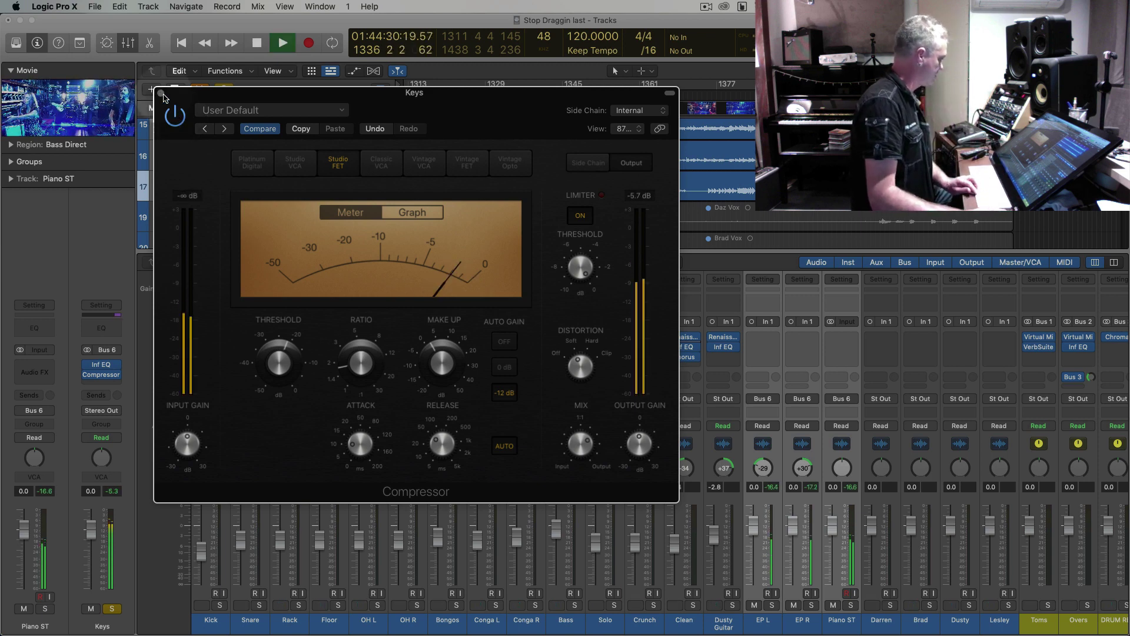
click(161, 95)
Lower the Keys bus to -1.2 dB, turn off its solo and play the full mix from about bar 1334
key(space)
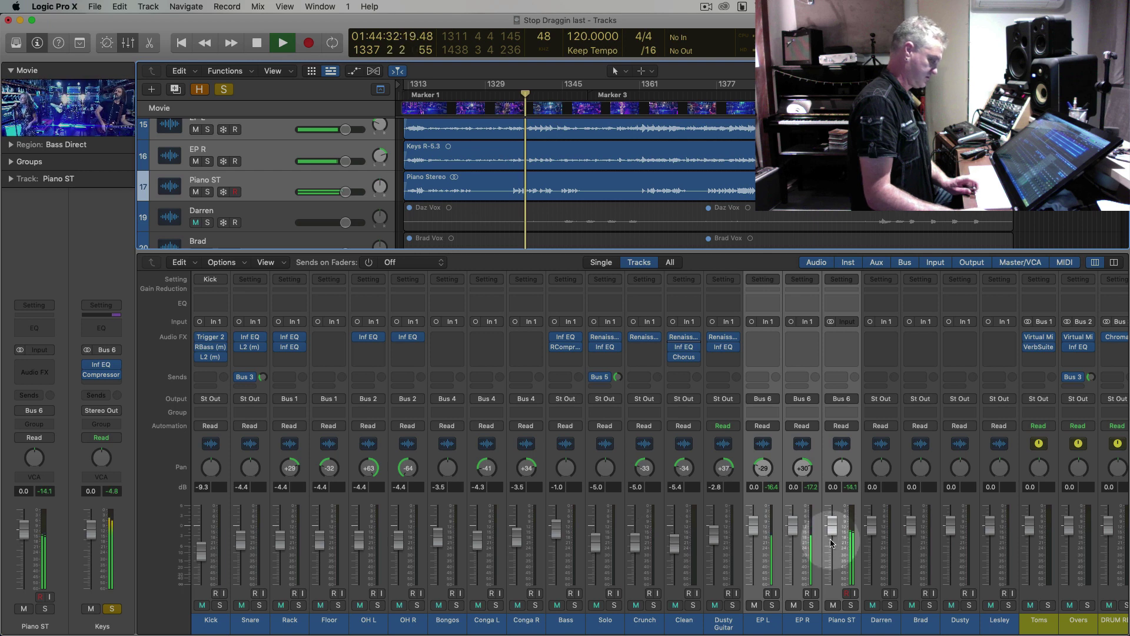
drag(91, 529, 90, 533)
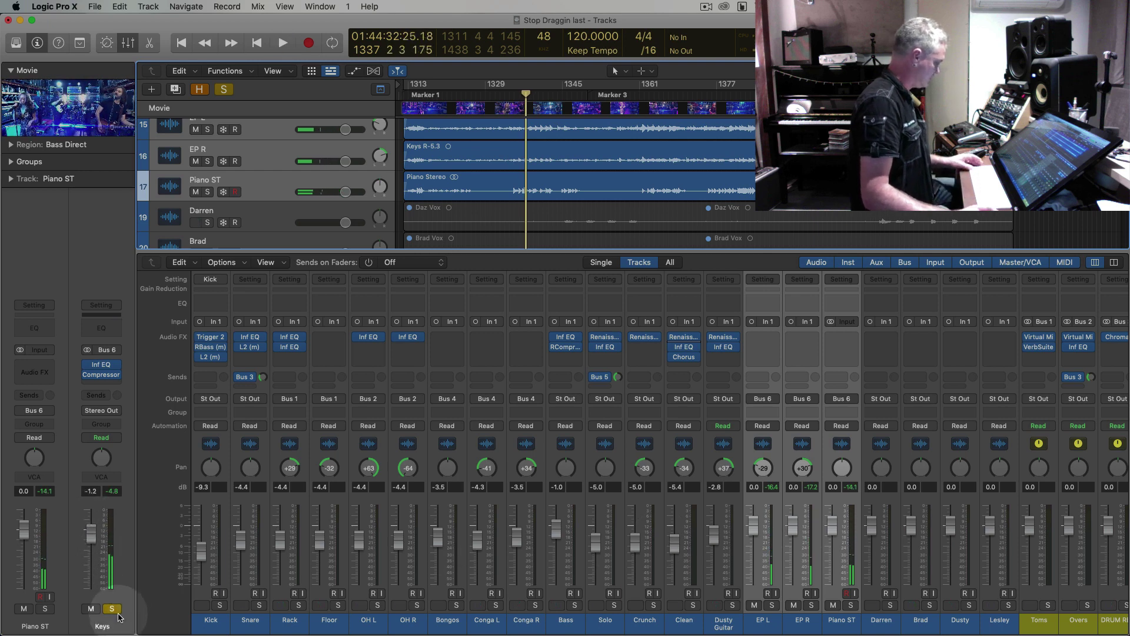
click(517, 194)
key(space)
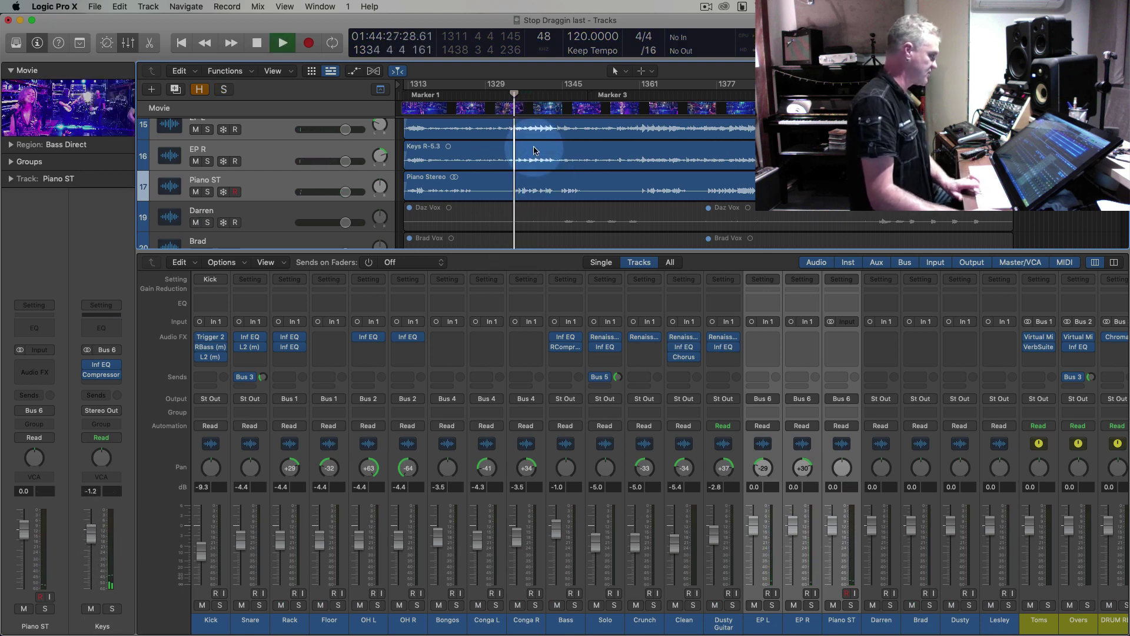
Lower the Keys bus fader to -5.6 dB while the full mix plays
key(super+Up)
key(super+Up)
key(super+Up)
key(super+Up)
key(super+Up)
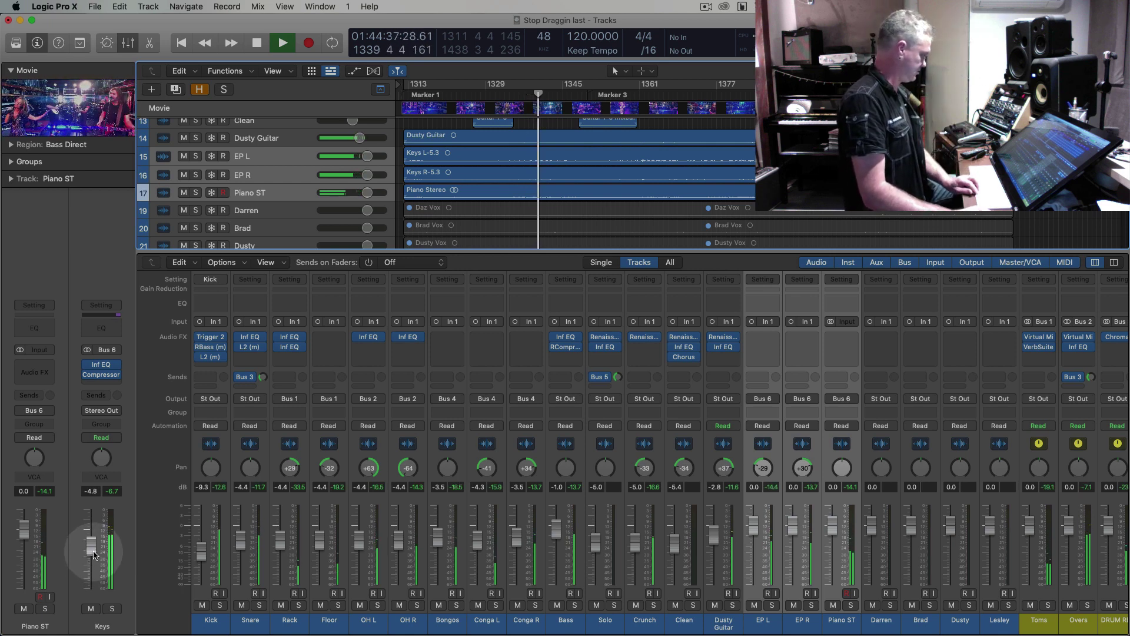
drag(88, 566, 88, 559)
Watch the concert movie in its large floating window against the mix and close it
double_click(68, 107)
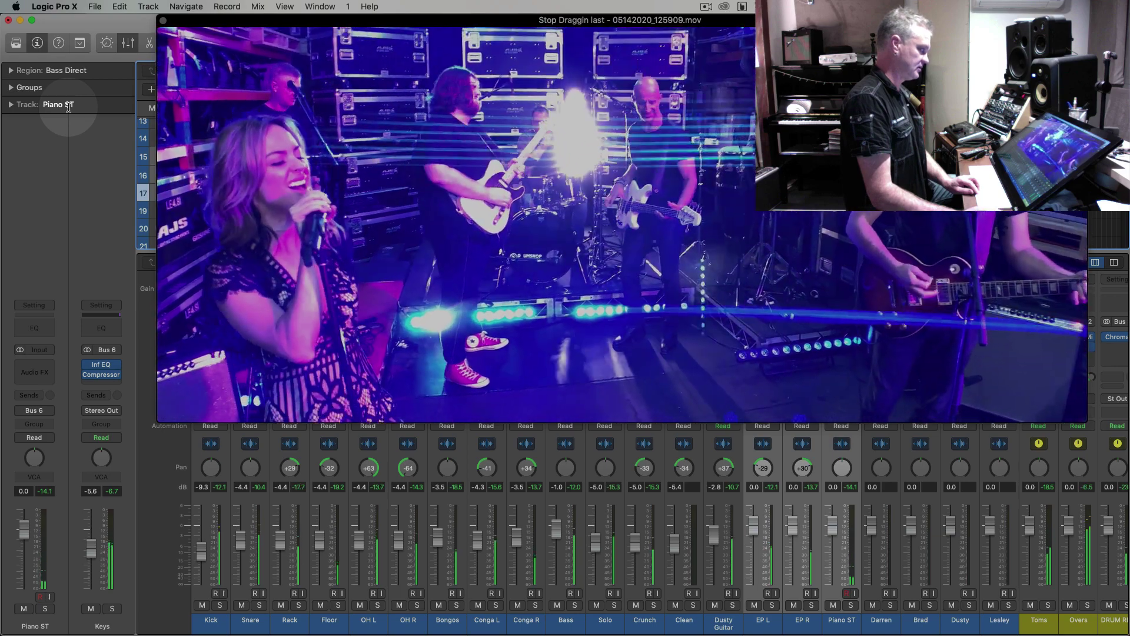
mouse_move(198, 105)
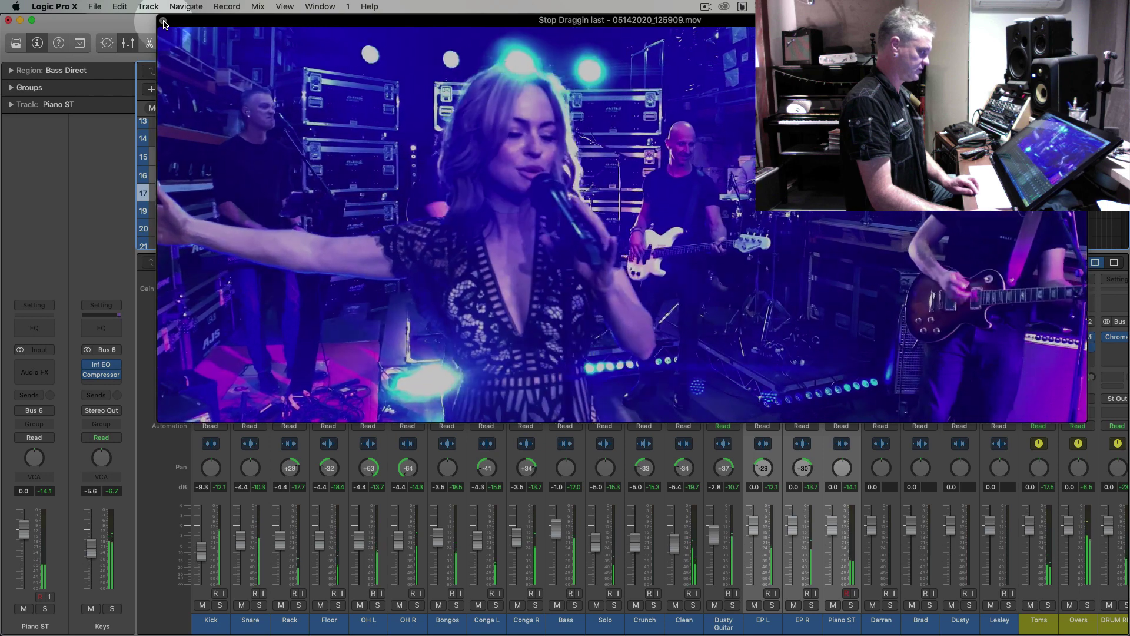
click(164, 22)
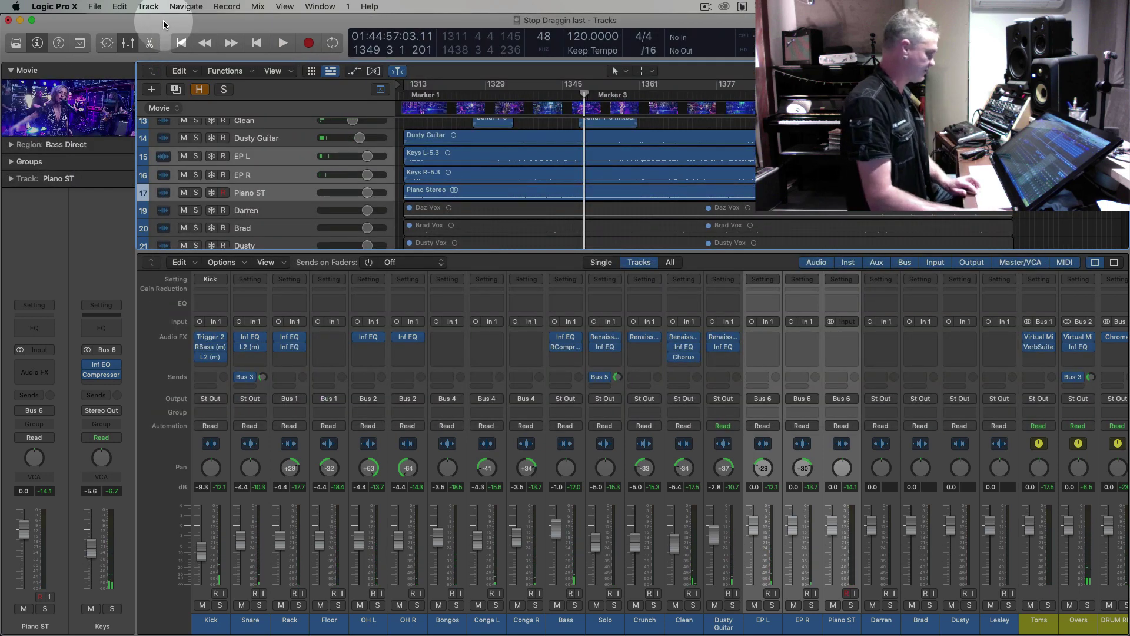
Solo vocal track 20 and place the playhead at bar 1348
click(287, 140)
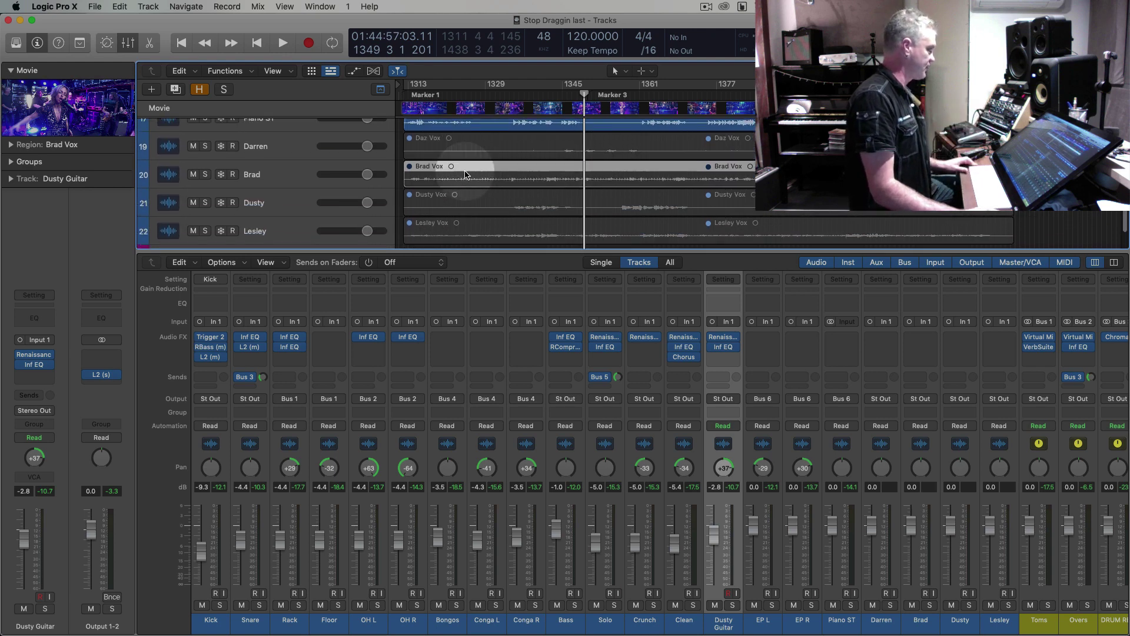
key(super+Down)
key(super+Down)
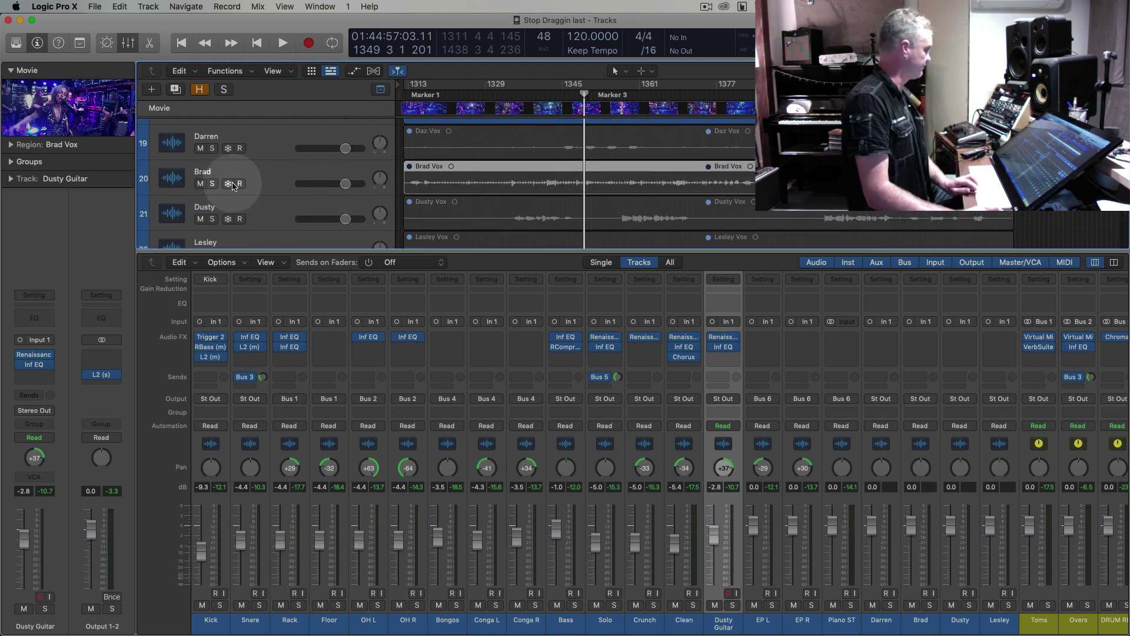
click(212, 184)
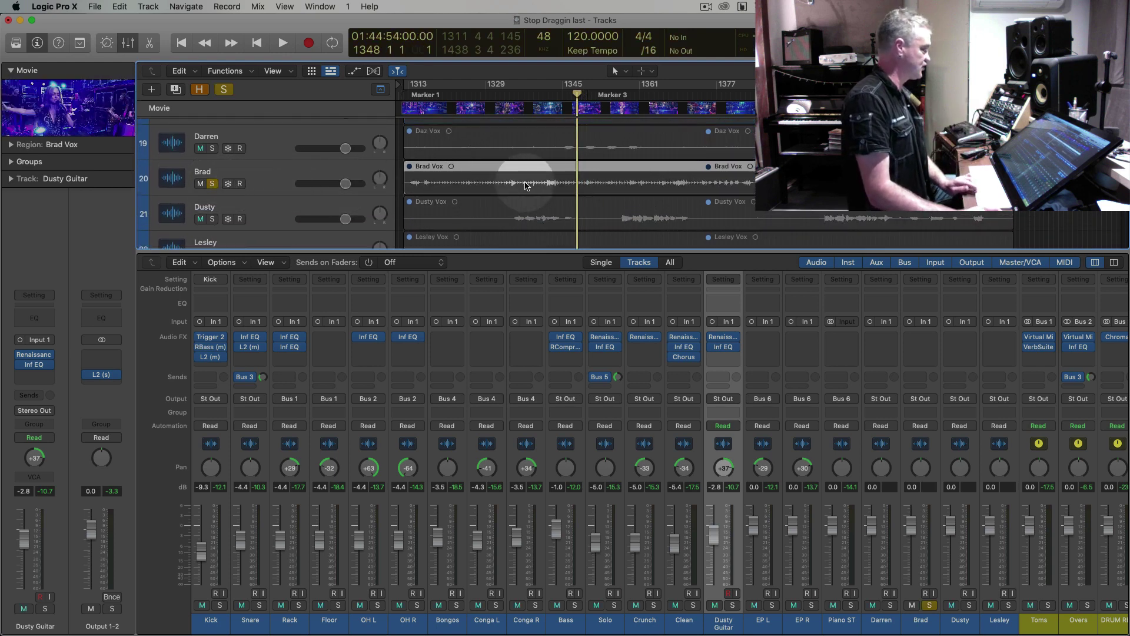
Select vocal track 20's region, play it from about bar 1315, skip to about bar 1344 and show the whole song's length
click(429, 174)
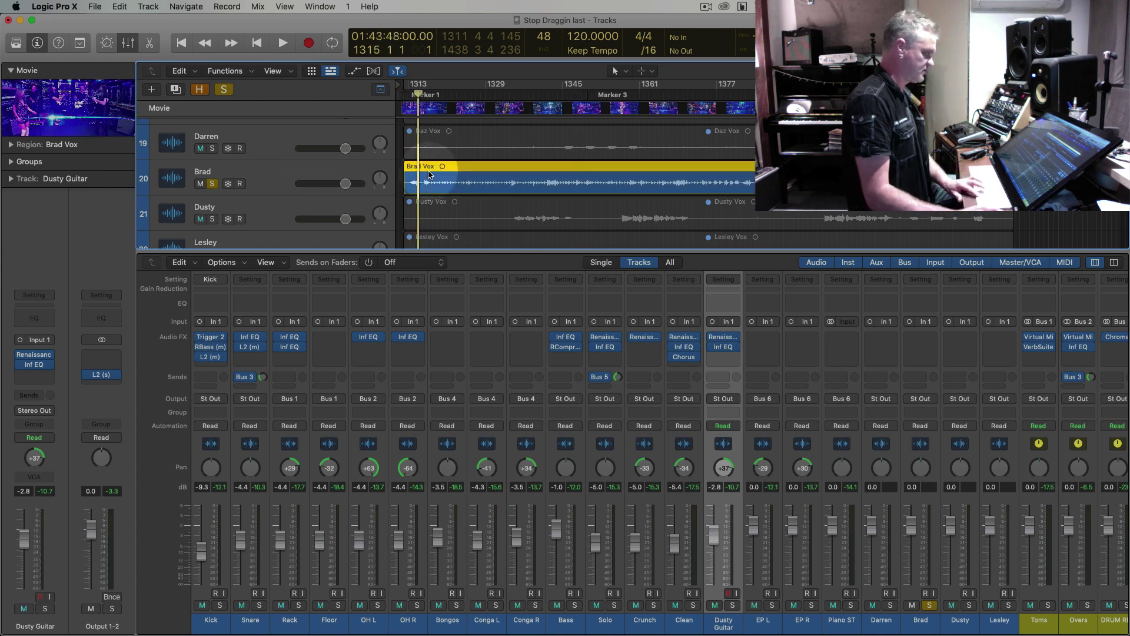
key(z)
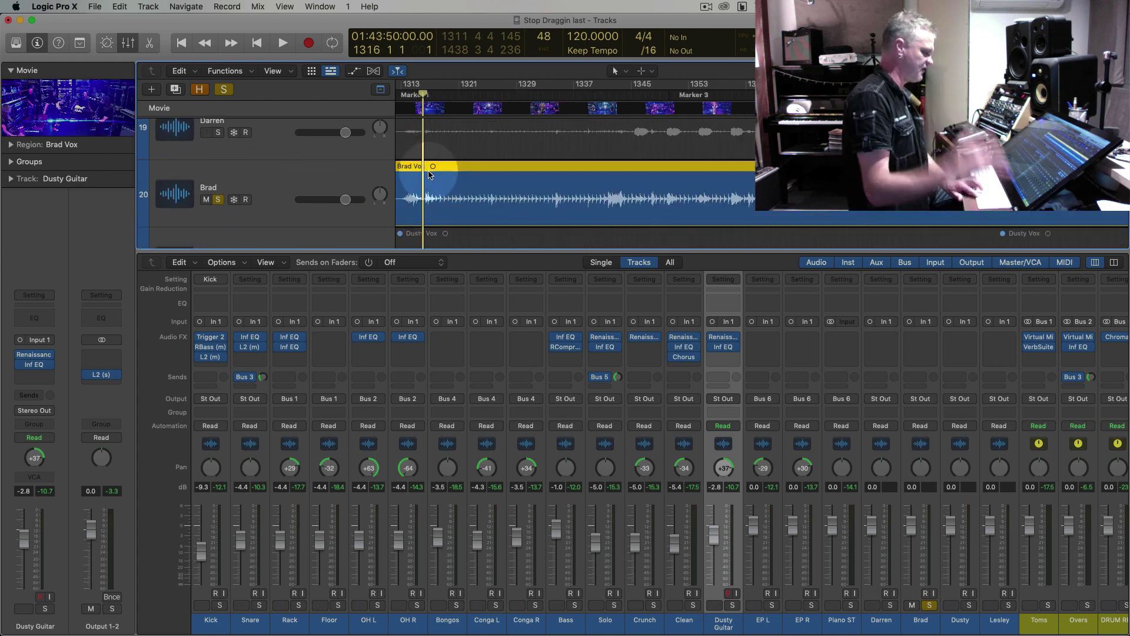
key(space)
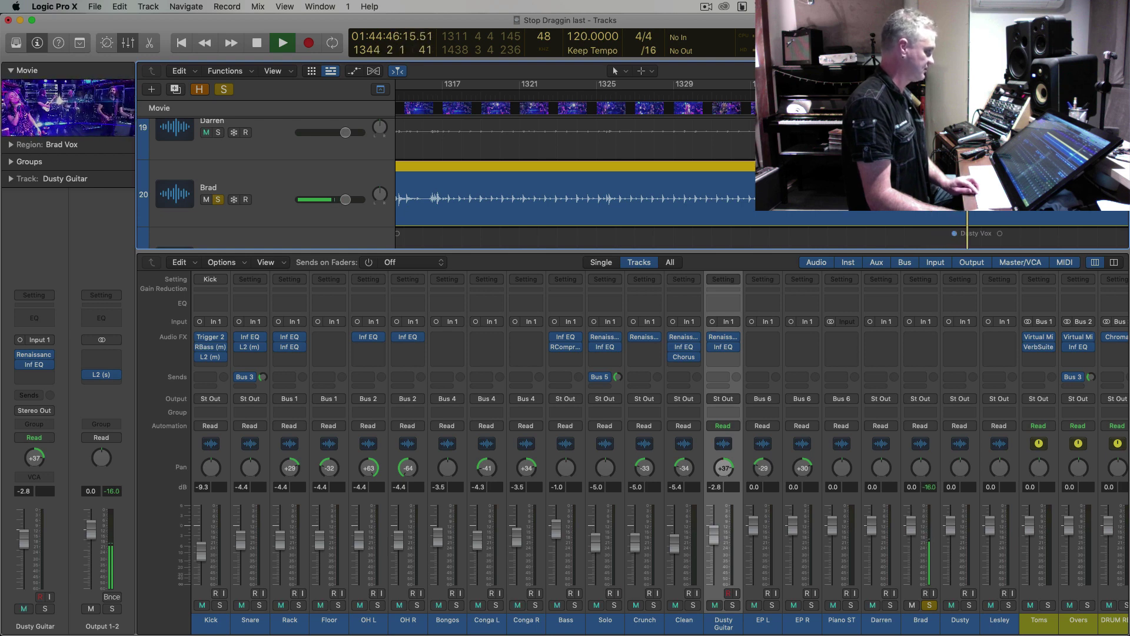
key(super+Left)
key(super+Left)
key(super+Left)
key(super+Left)
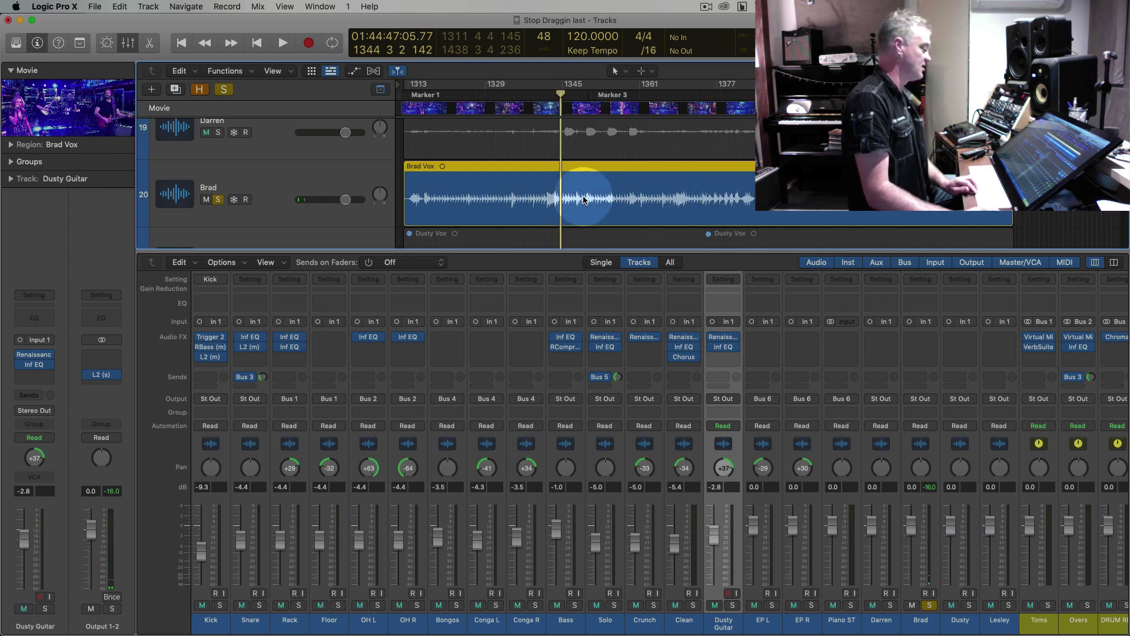
Move the playhead back to bar 1340, ahead of the sung phrase on vocal track 20
key(comma)
key(comma)
key(comma)
key(comma)
key(comma)
key(super+Right)
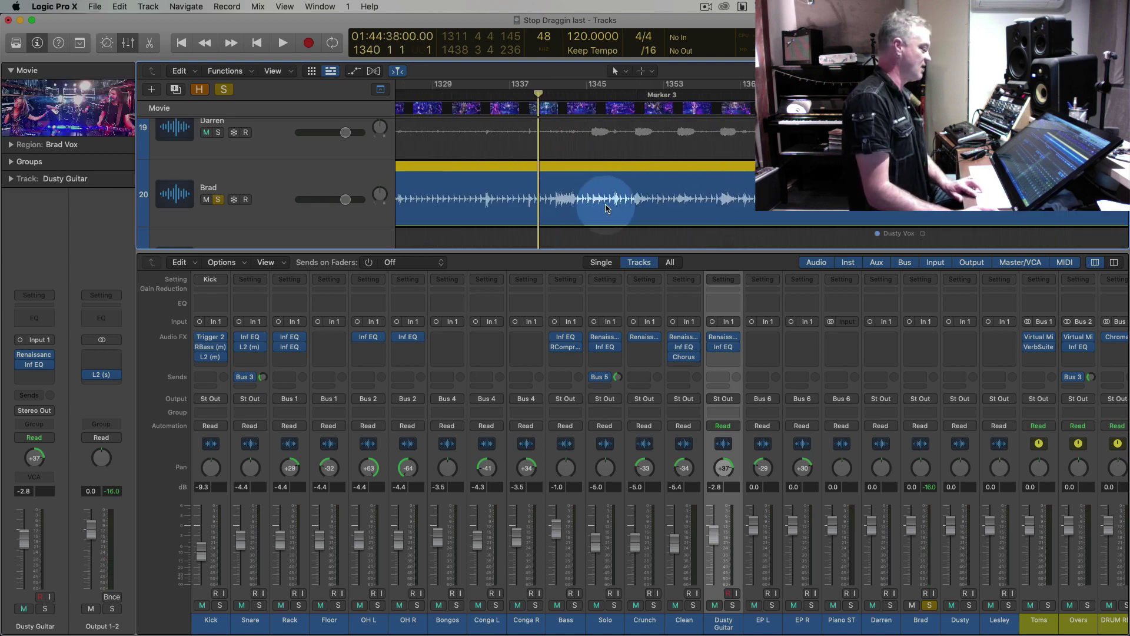
key(super+Right)
key(super+Right)
key(super+Down)
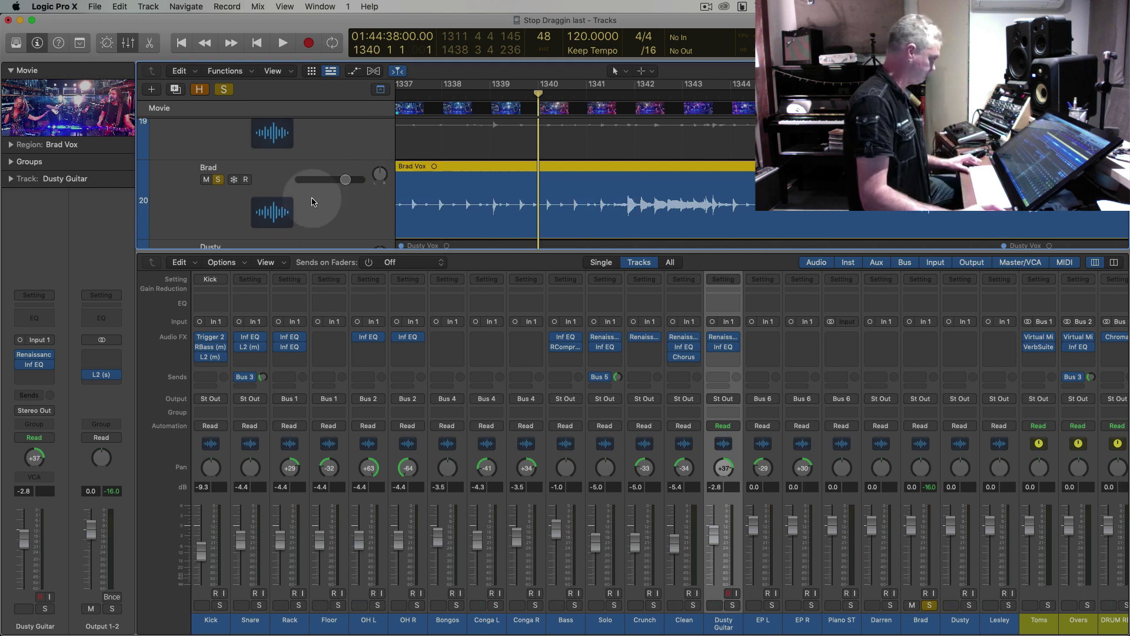
Add a duplicate of vocal track 20 directly below it as track 21 and hide the mixer
click(323, 214)
key(super+d)
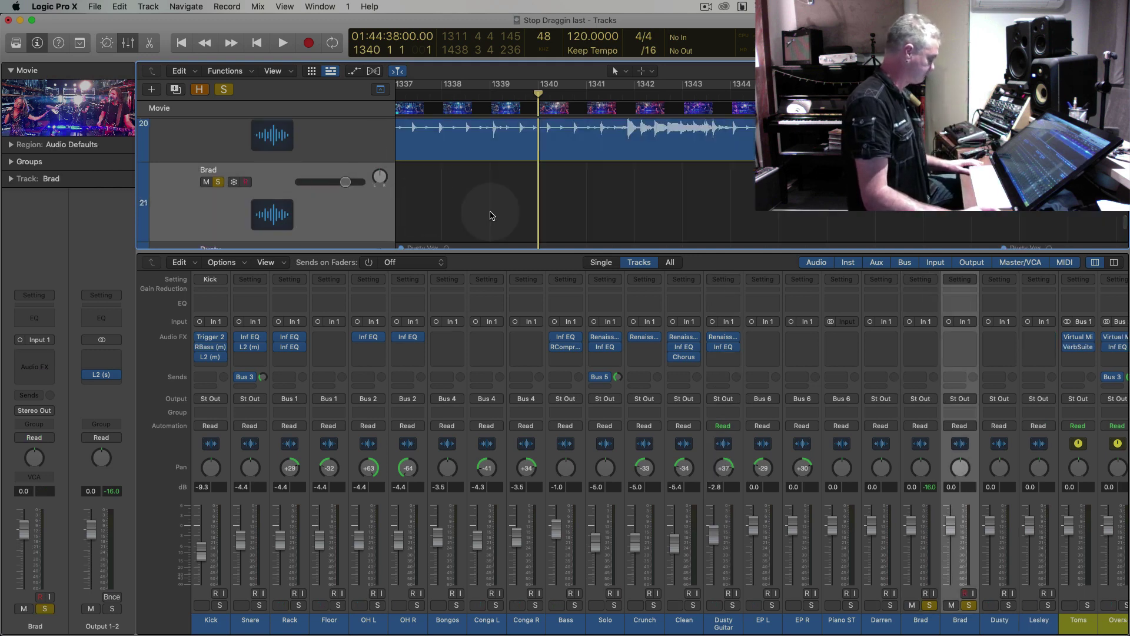
click(128, 43)
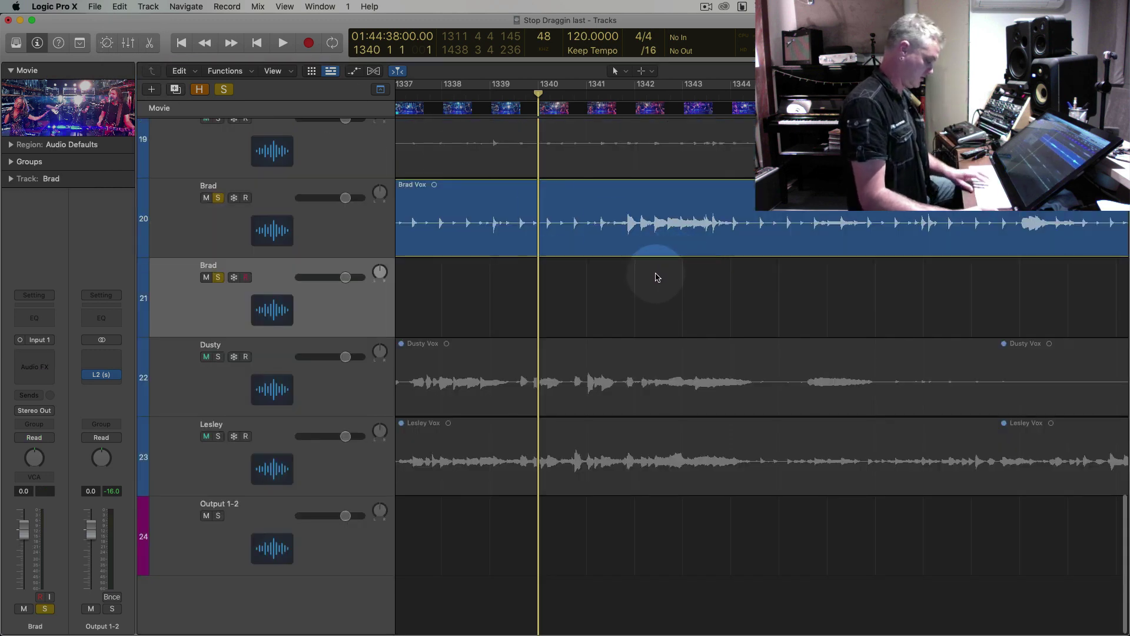
Play up to the first sung phrase on track 20 and split the region just before it, late in bar 1341
key(t)
key(i)
key(period)
key(period)
key(space)
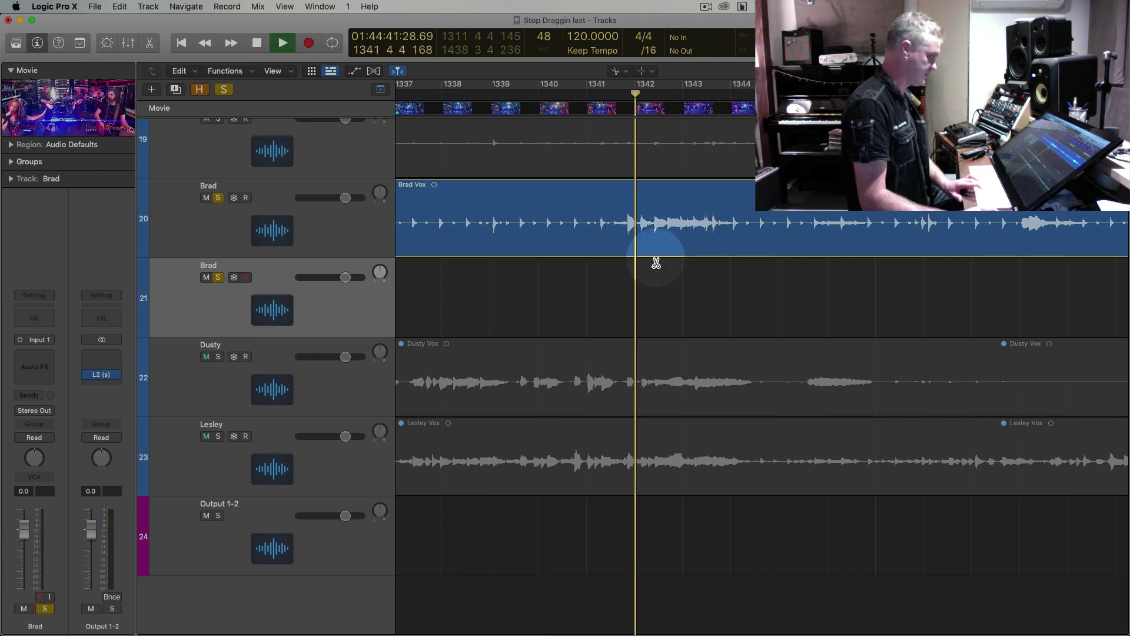
key(super+Right)
key(super+Right)
key(comma)
key(comma)
key(space)
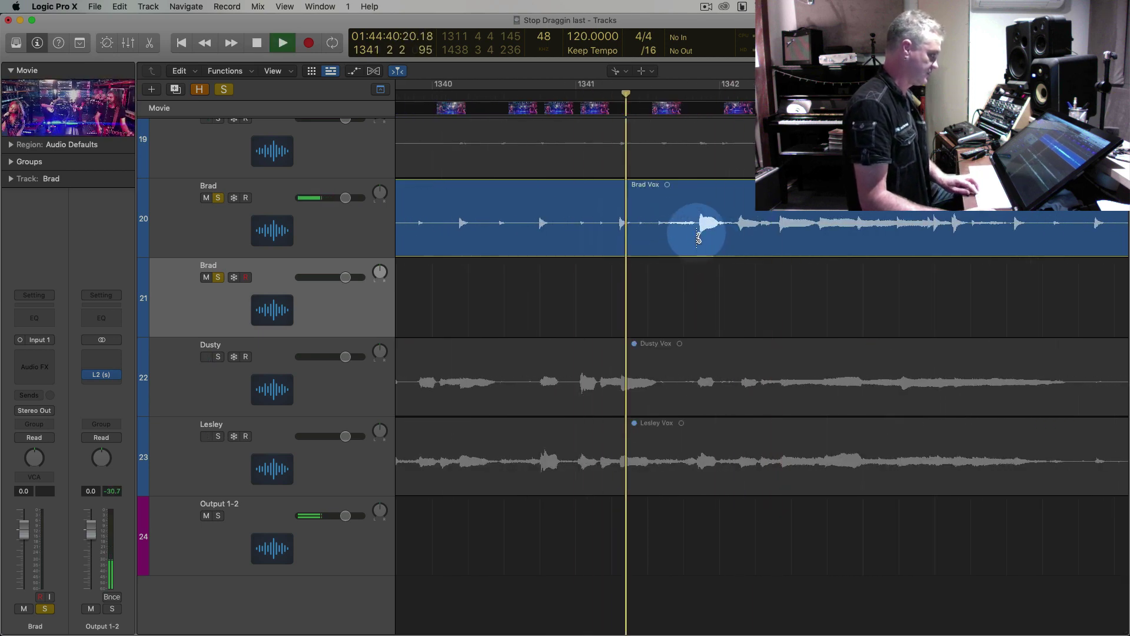
drag(698, 239, 676, 241)
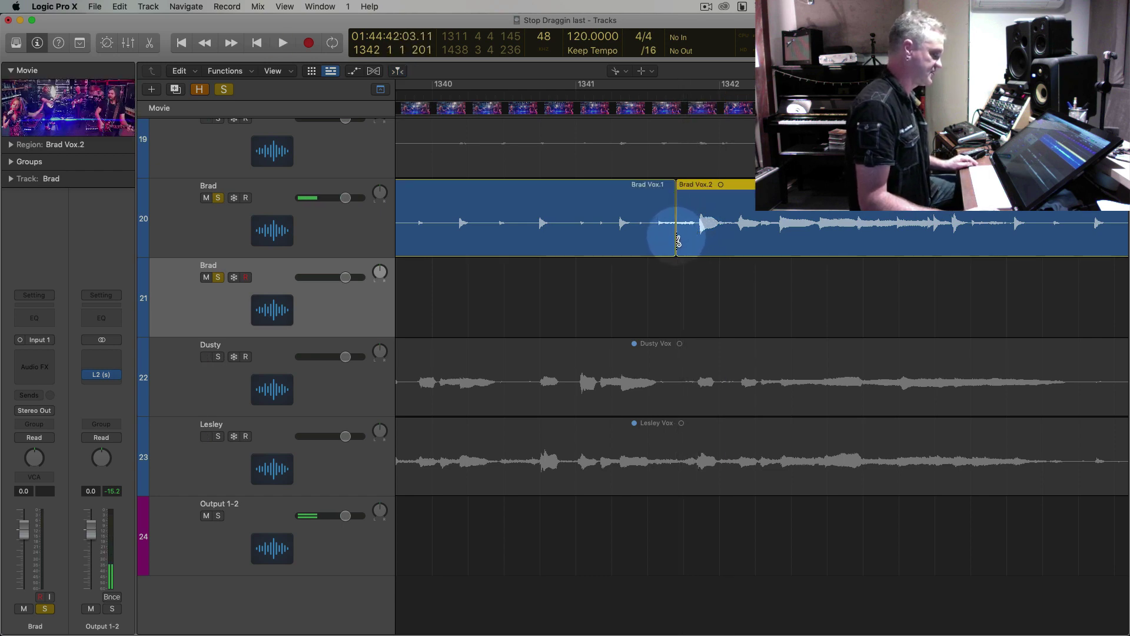
Split track 20's region after the phrase at about bar 1343 beat 4 and move the isolated phrase down to track 21
scroll(677, 241, right, 5)
double_click(655, 93)
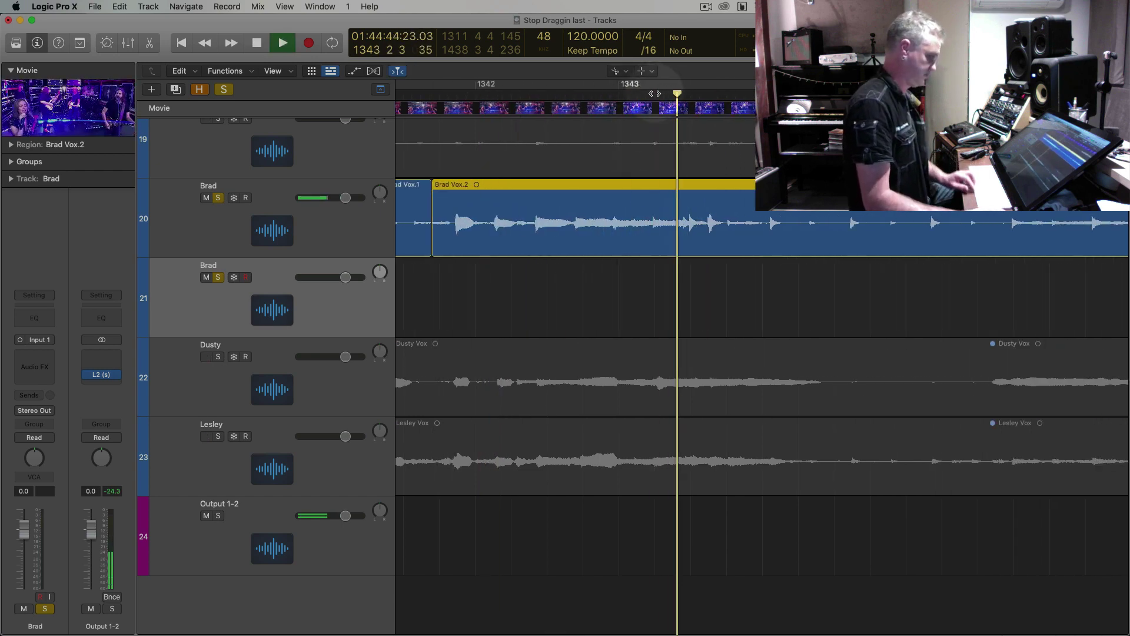
drag(724, 226, 727, 223)
key(t)
key(t)
click(646, 224)
drag(646, 225, 648, 290)
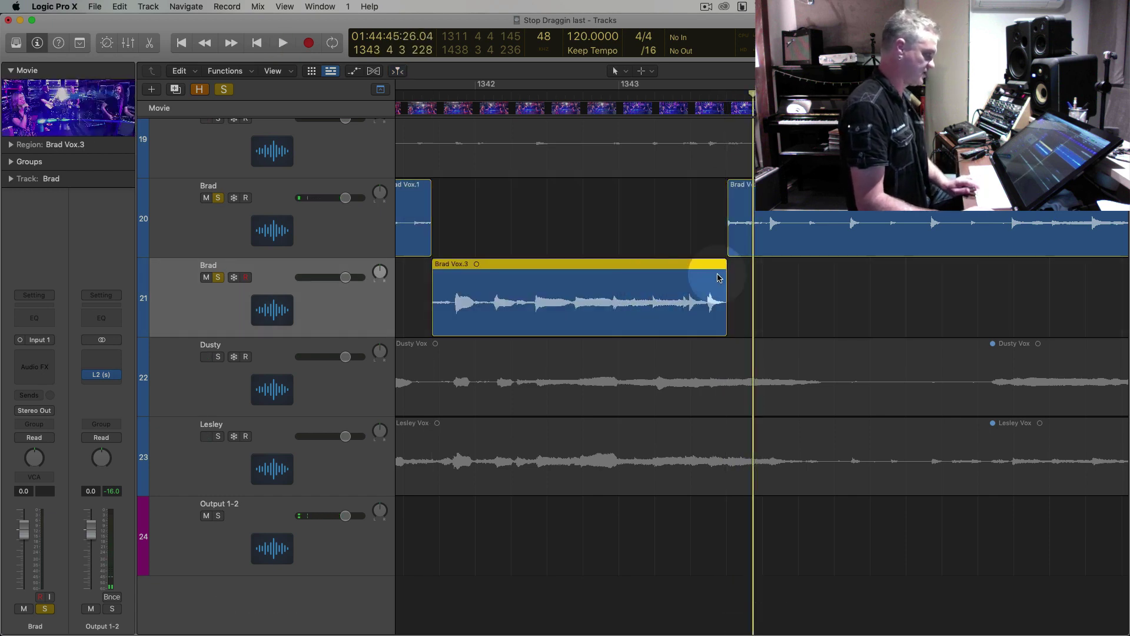
Place the playhead at bar 1350, where the next sung phrase on track 20 begins, and listen
key(super+Left)
key(super+Left)
key(super+Left)
key(super+Left)
key(super+Left)
key(super+Left)
double_click(749, 95)
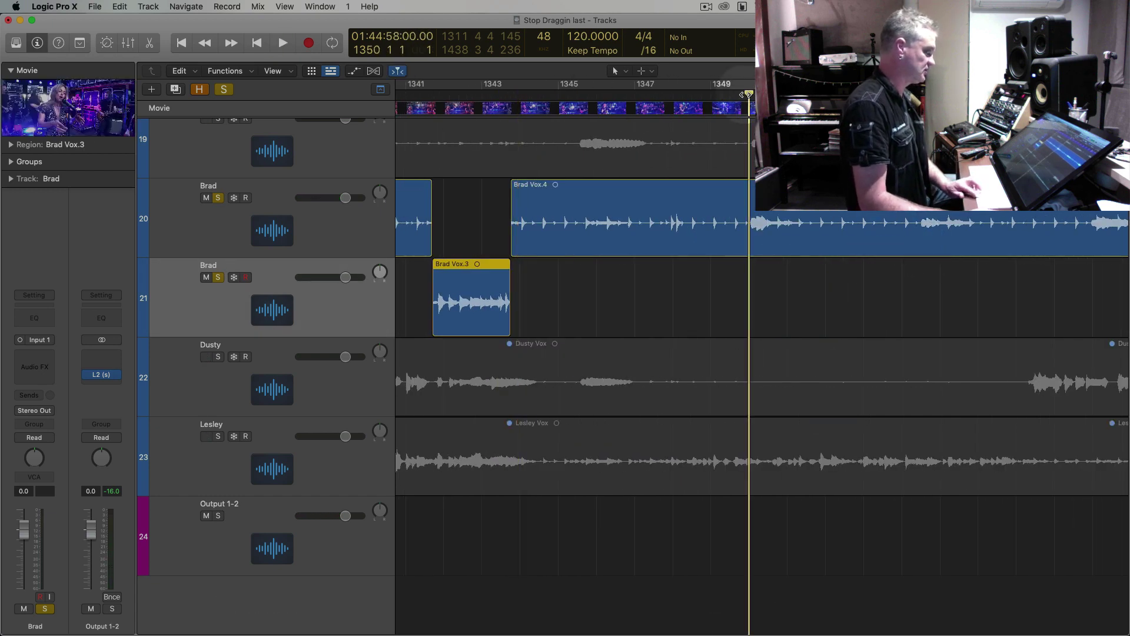
Split track 20's region on both sides of the phrase, at bar 1350 and at about bar 1351 beat 3
key(super+Right)
key(super+Right)
key(super+Right)
key(super+Right)
key(super+Right)
key(super+Right)
key(super+Right)
key(super+Down)
key(super+Down)
key(t)
key(i)
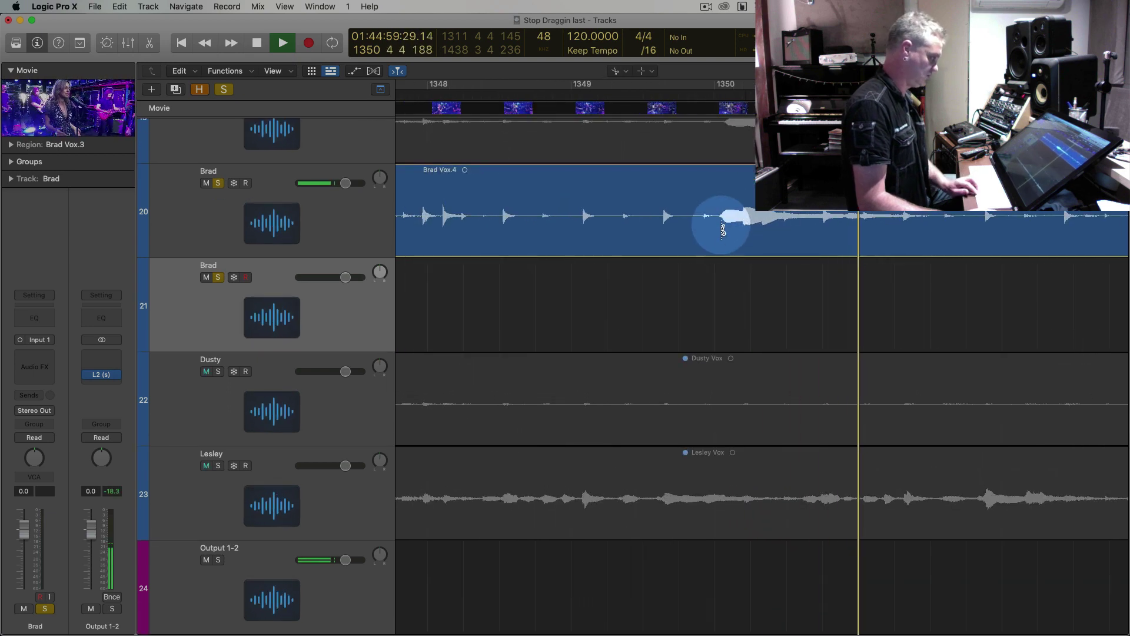
drag(719, 228, 715, 228)
drag(904, 234, 935, 229)
Move the isolated bar 1350 phrase from track 20 down to track 21 at the same time position
key(t)
key(t)
drag(835, 230, 832, 323)
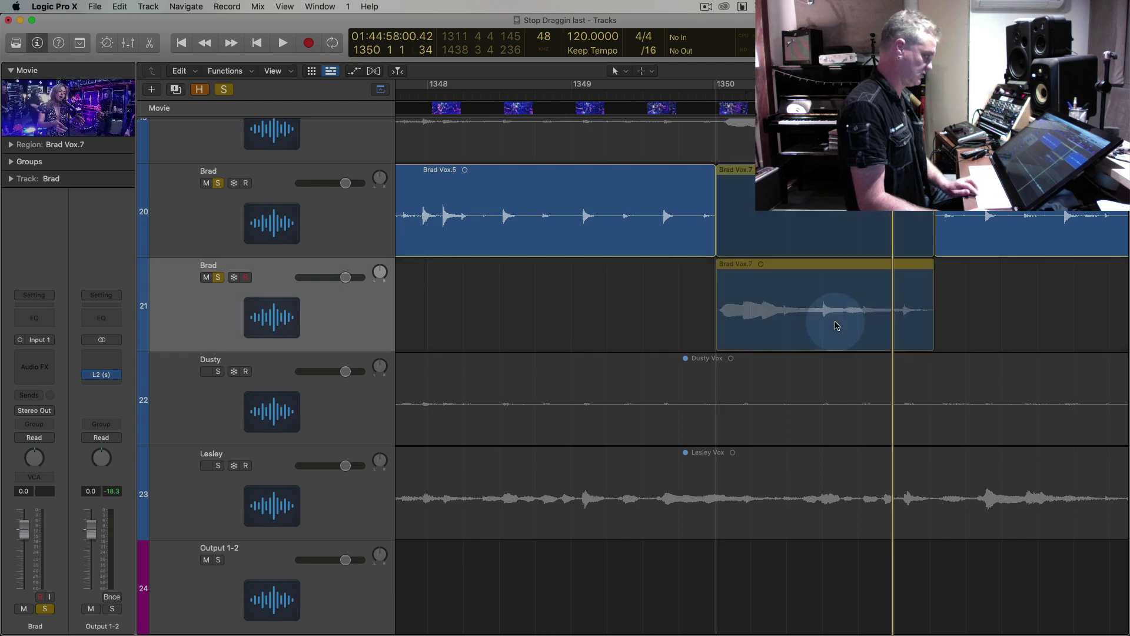
Cut out the phrase from about bar 1354 beat 3 to bar 1356 on track 20 and move it to track 21
scroll(832, 323, right, 6)
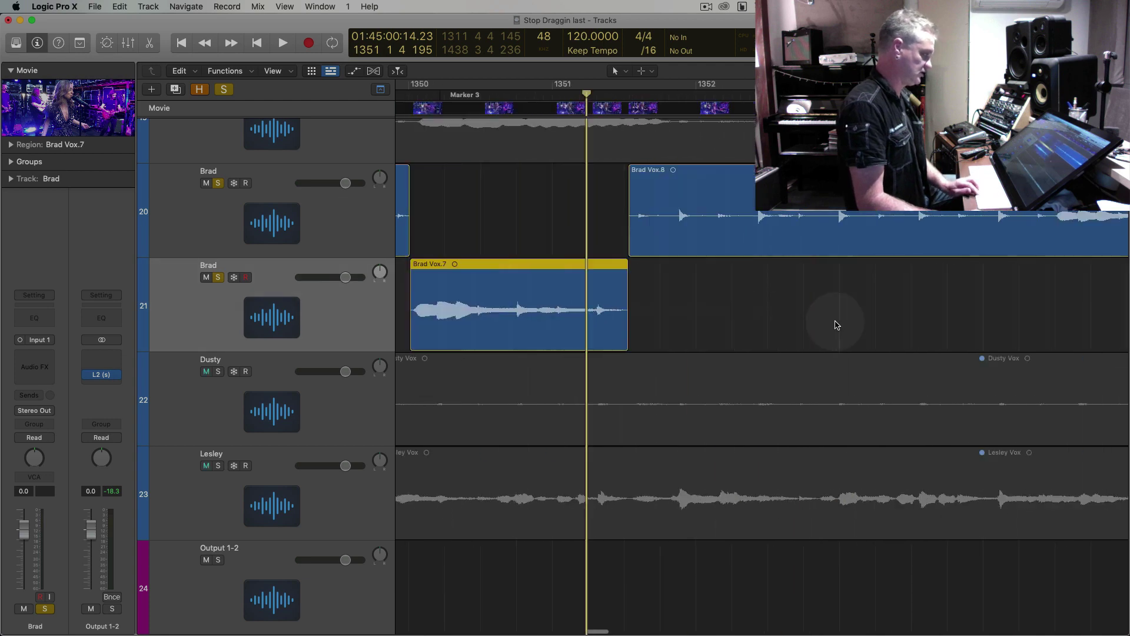
click(841, 223)
click(1057, 226)
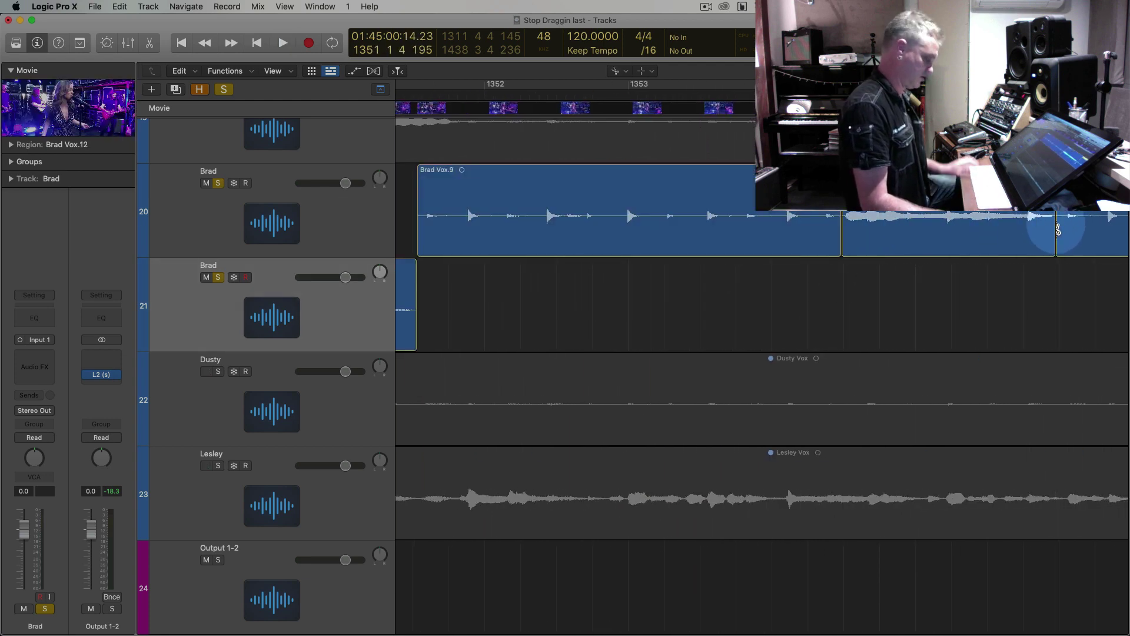
drag(974, 223, 966, 323)
Cut out the phrase from just before bar 1359 to mid bar 1360 on track 20 and move it to track 21
scroll(965, 323, right, 6)
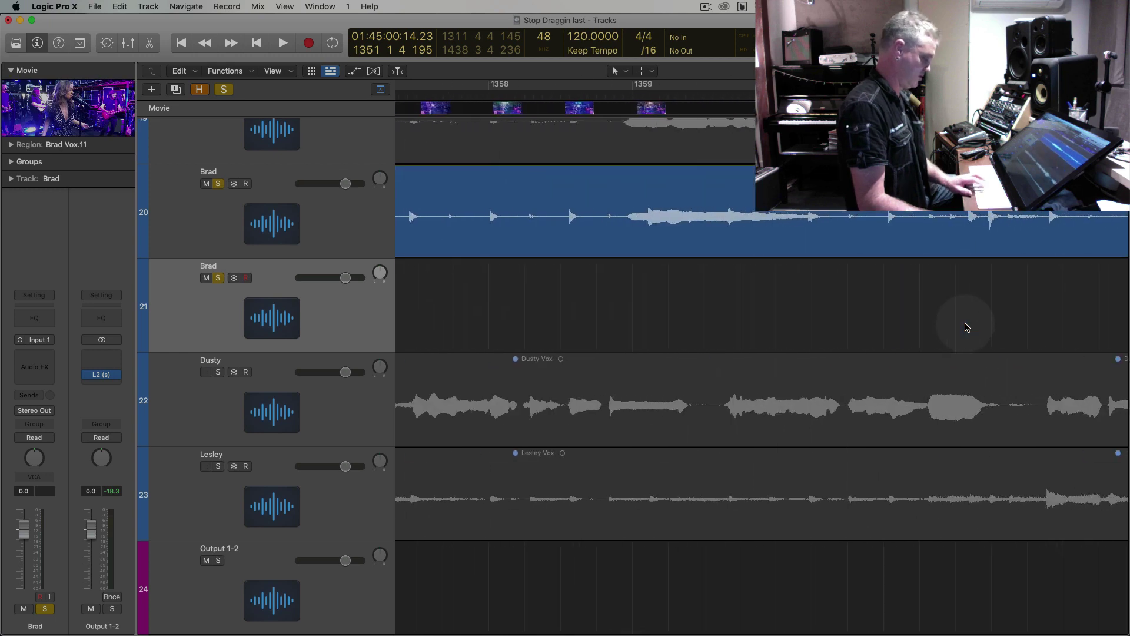
key(t)
key(i)
click(625, 234)
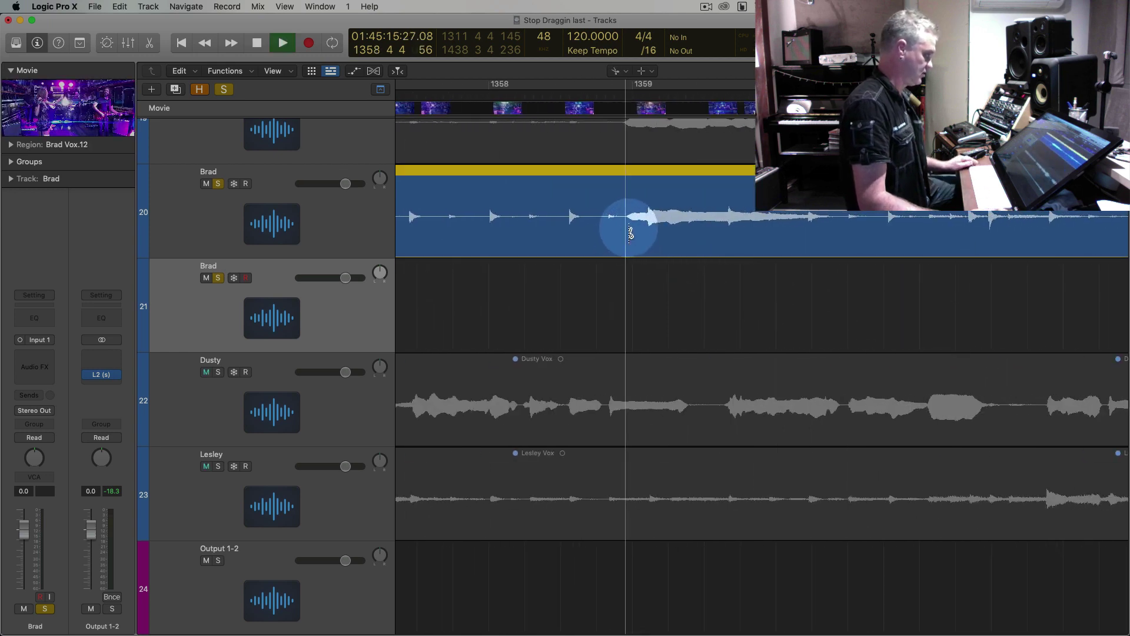
click(832, 232)
key(t)
key(t)
drag(767, 230, 766, 300)
Cut out the phrase from about bar 1368 beat 3 to bar 1370 beat 4 on track 20 and move it to track 21
scroll(766, 300, right, 5)
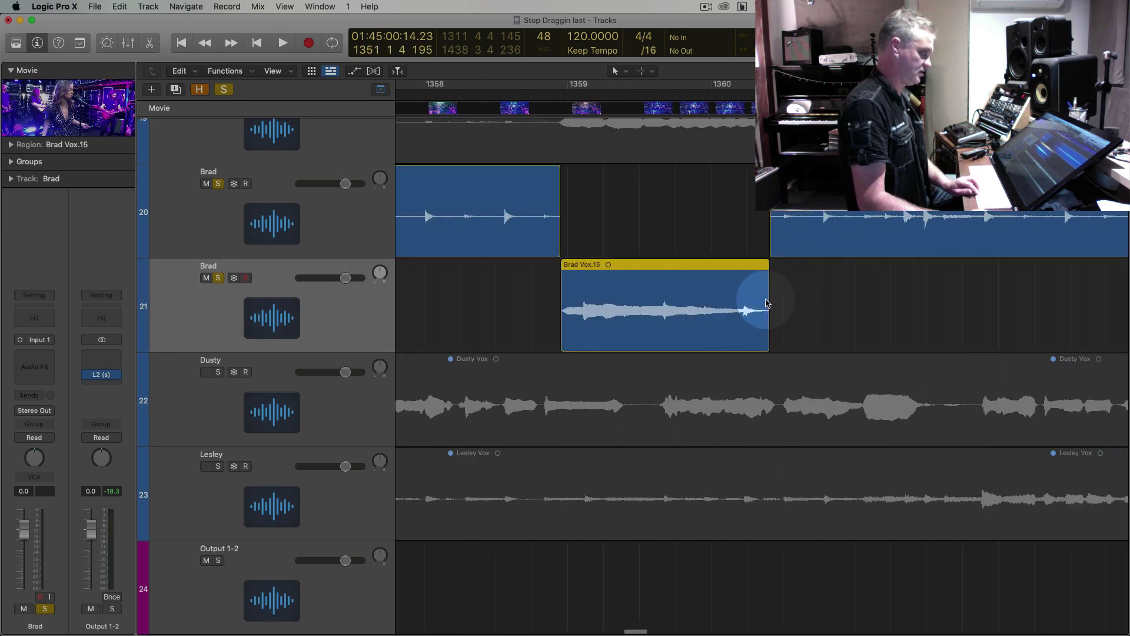
scroll(767, 300, right, 6)
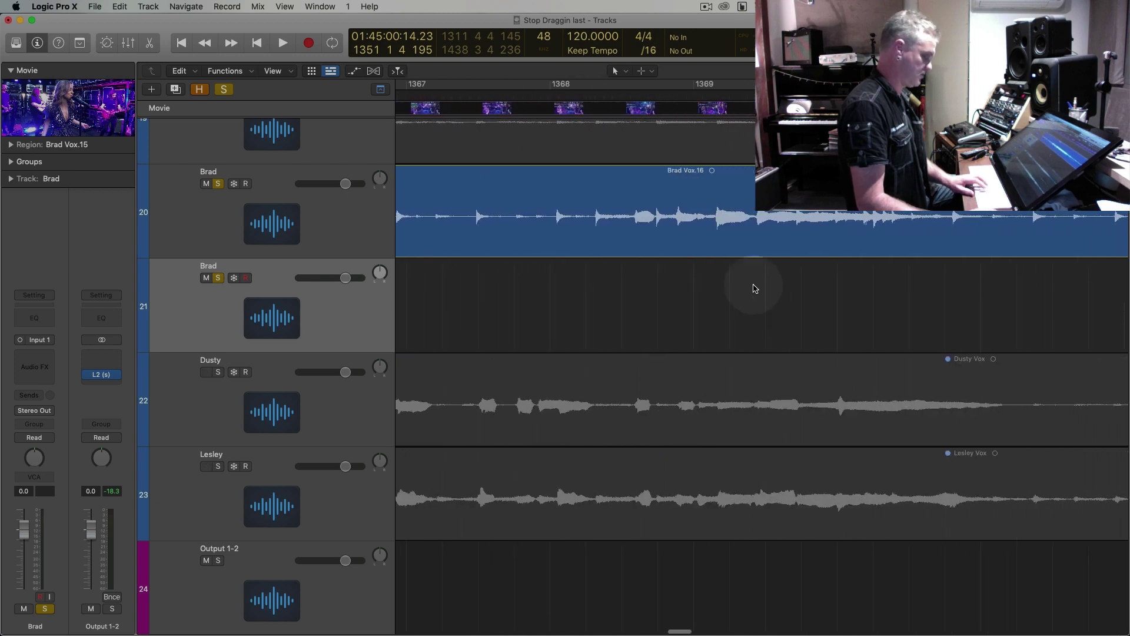
double_click(621, 95)
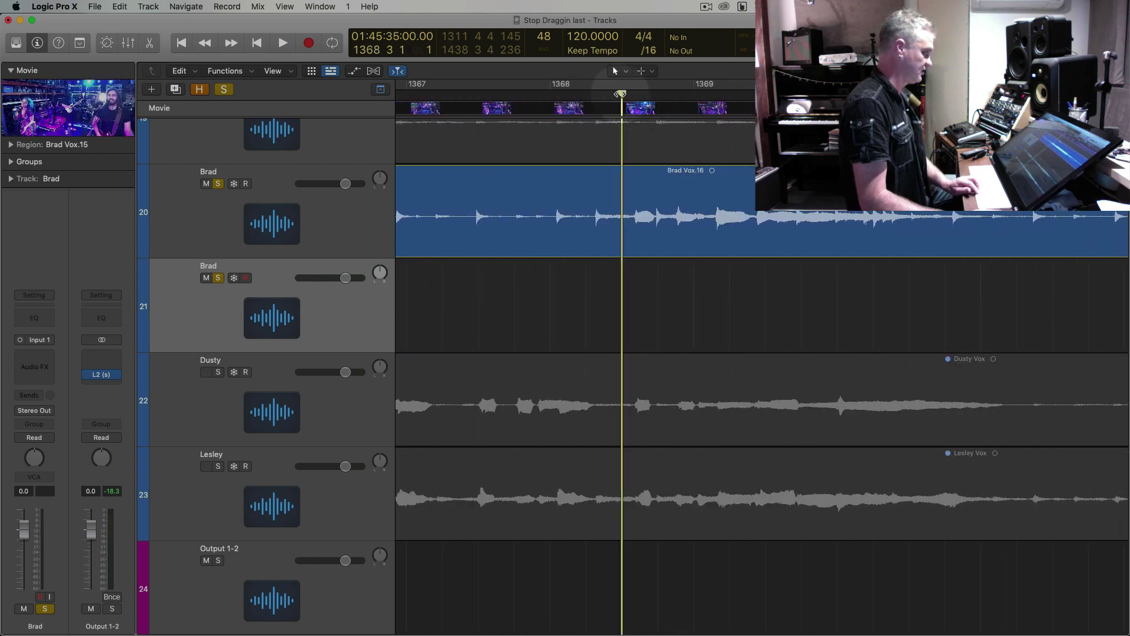
click(620, 232)
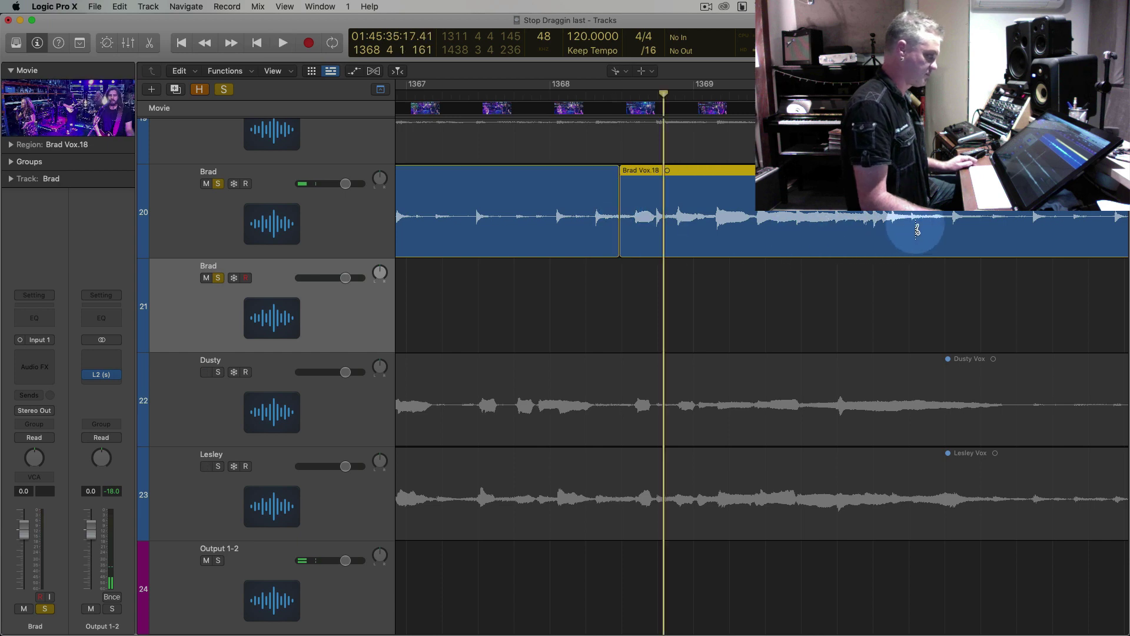
click(950, 224)
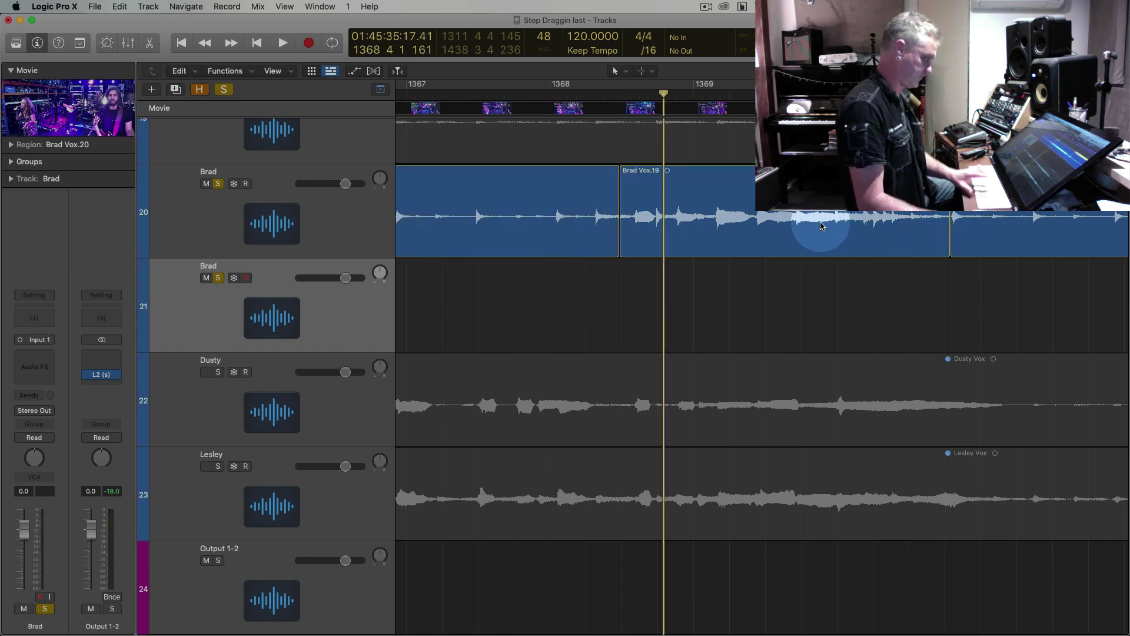
drag(822, 225, 821, 293)
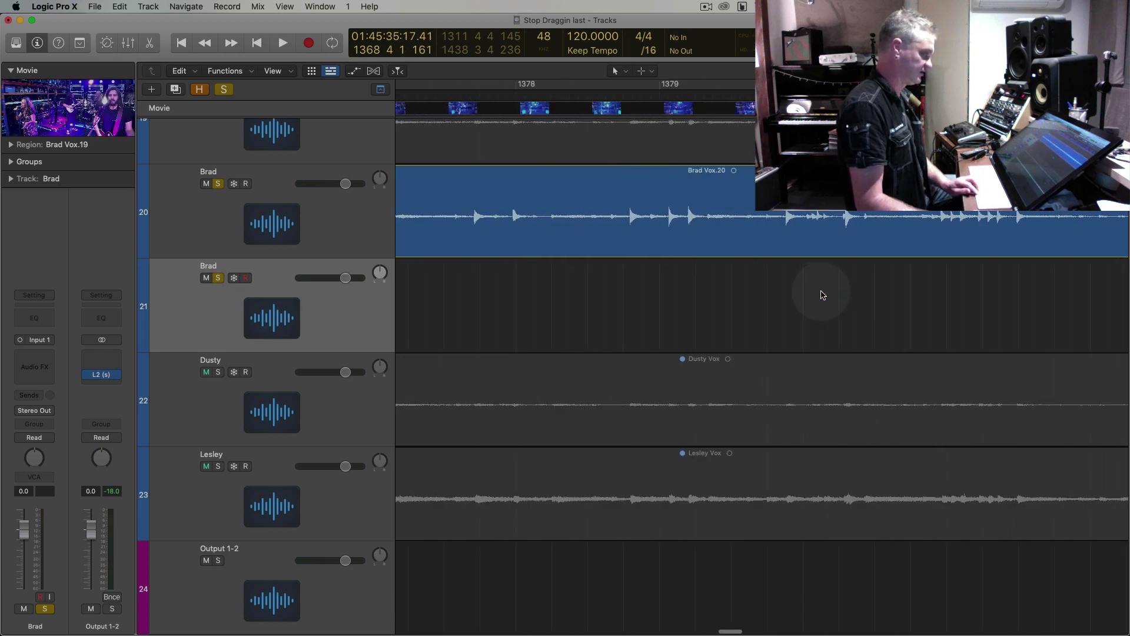
Scan the rest of vocal track 20 for more sung phrases and play the song's ending from bar 1432
scroll(822, 294, right, 10)
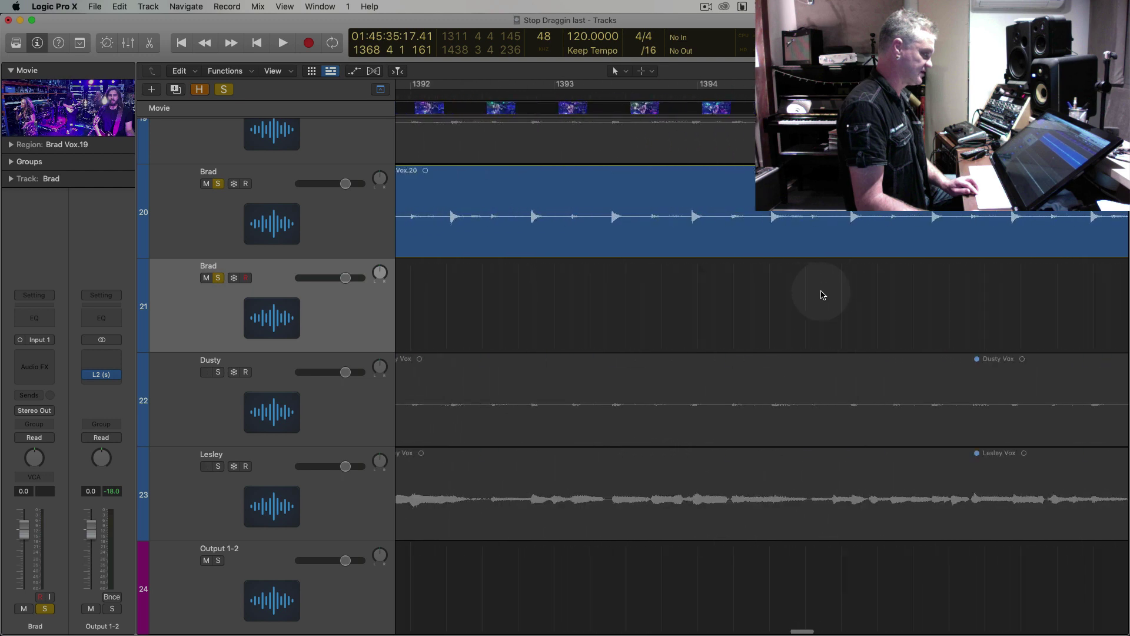
scroll(823, 295, right, 12)
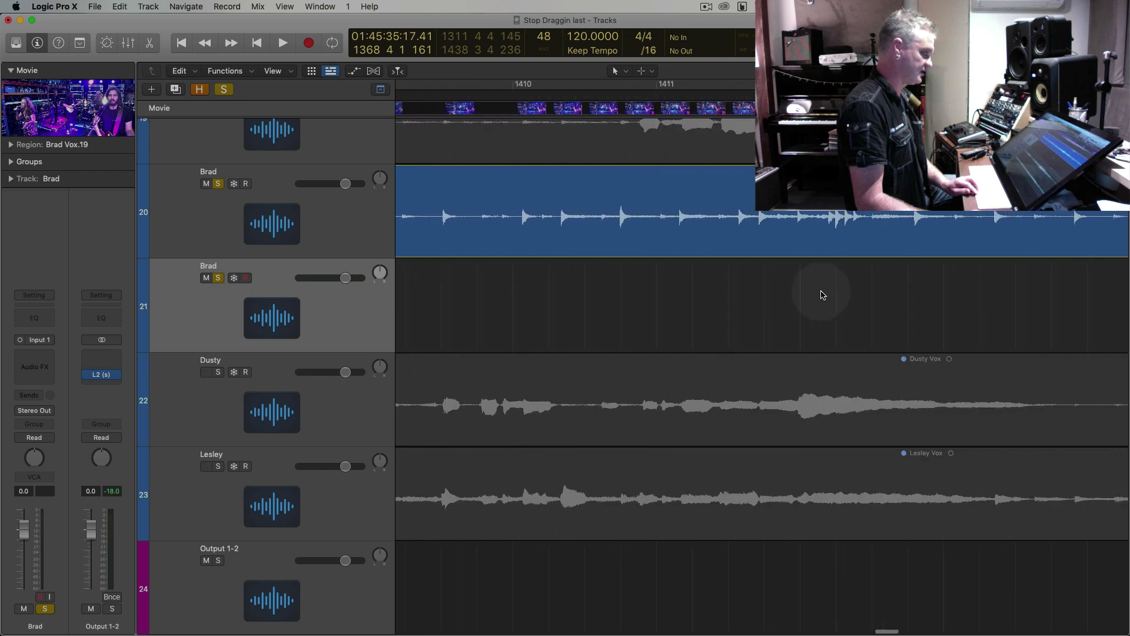
scroll(822, 295, right, 10)
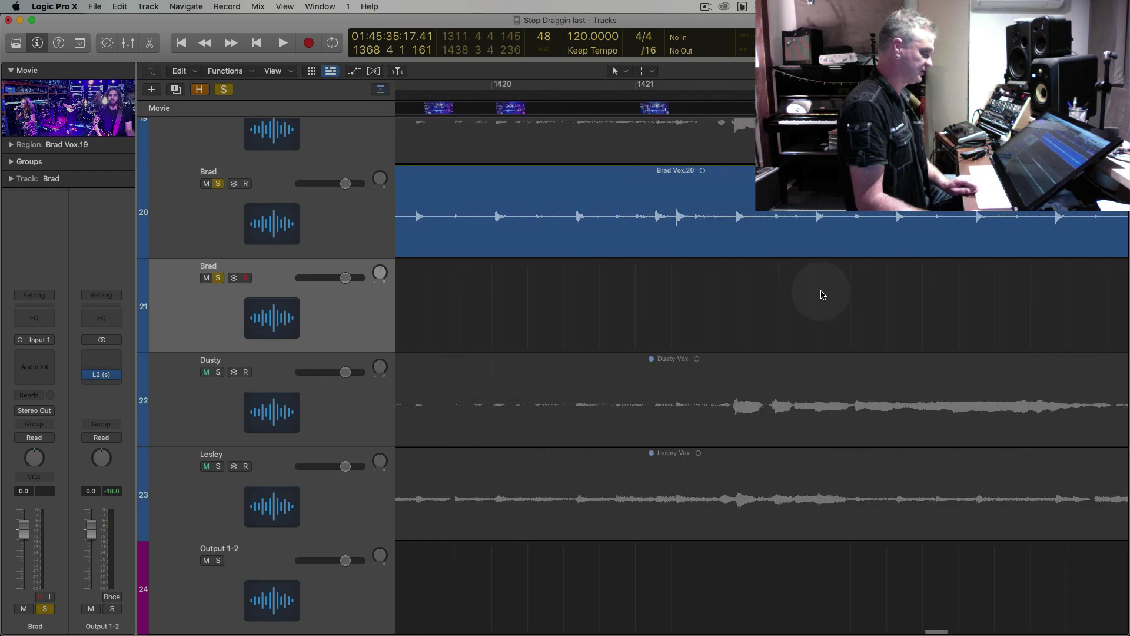
key(super+Left)
key(super+Left)
key(super+Left)
key(super+Left)
click(855, 95)
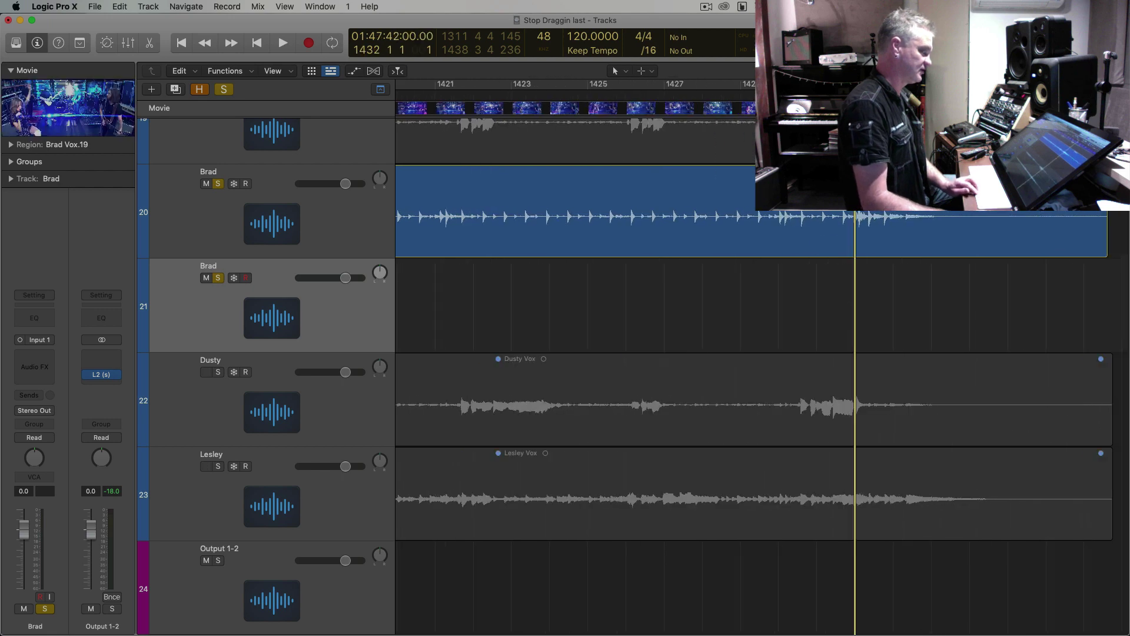
key(space)
scroll(783, 257, left, 5)
key(space)
Play vocal track 20 from about bar 1378, skipping forward to about bar 1386 to check for further singing
key(super+Left)
key(super+Left)
key(super+Left)
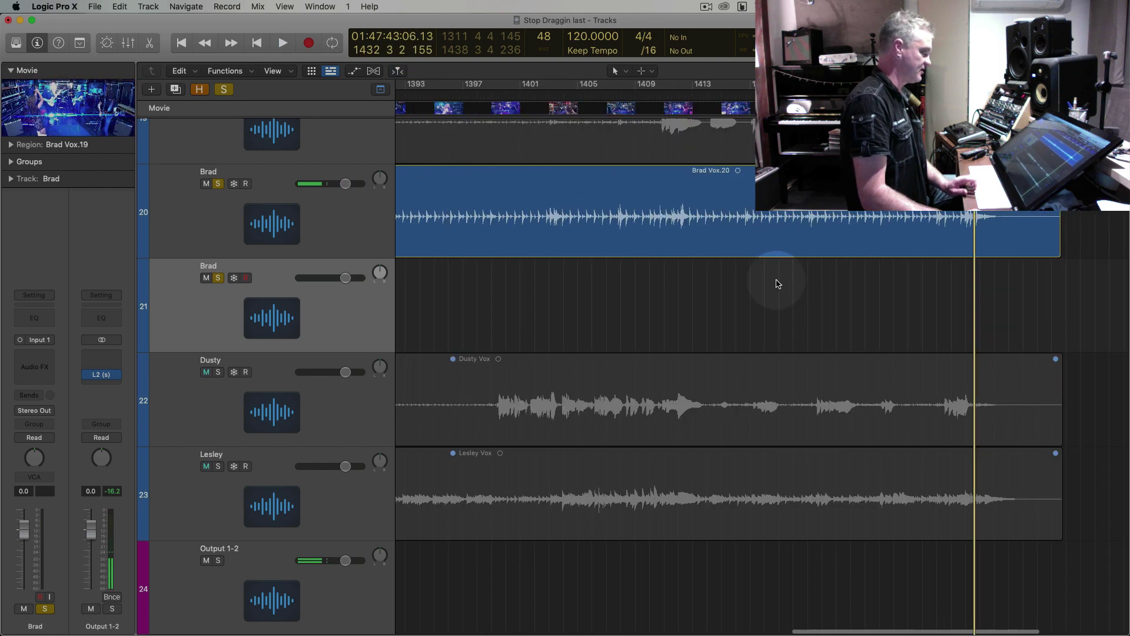
scroll(777, 284, left, 8)
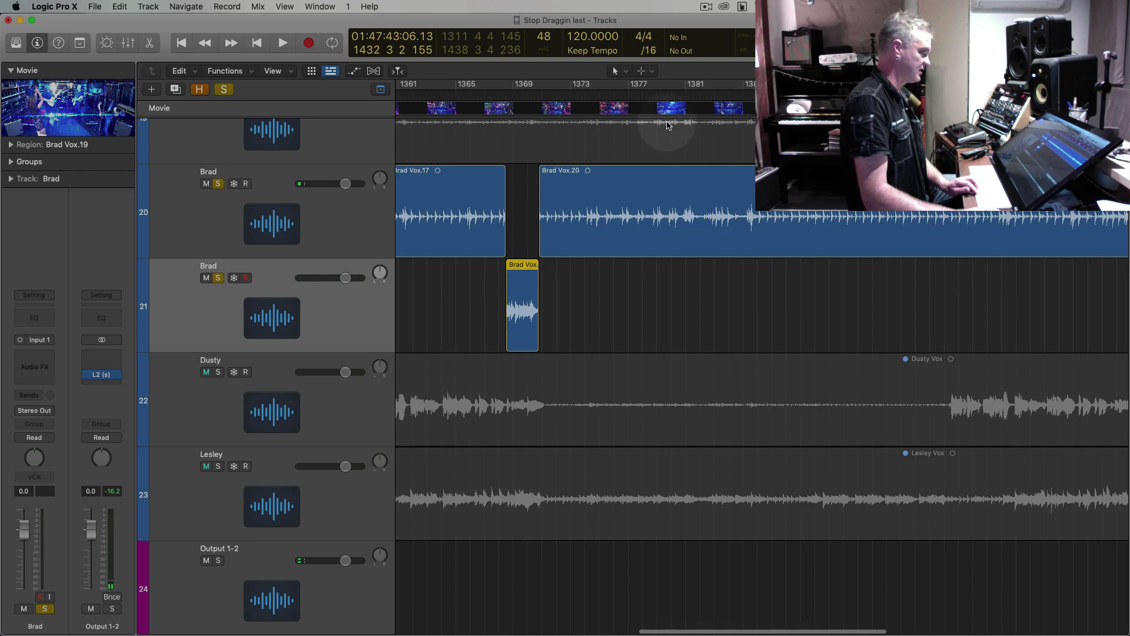
click(644, 96)
key(space)
key(period)
key(period)
key(period)
key(period)
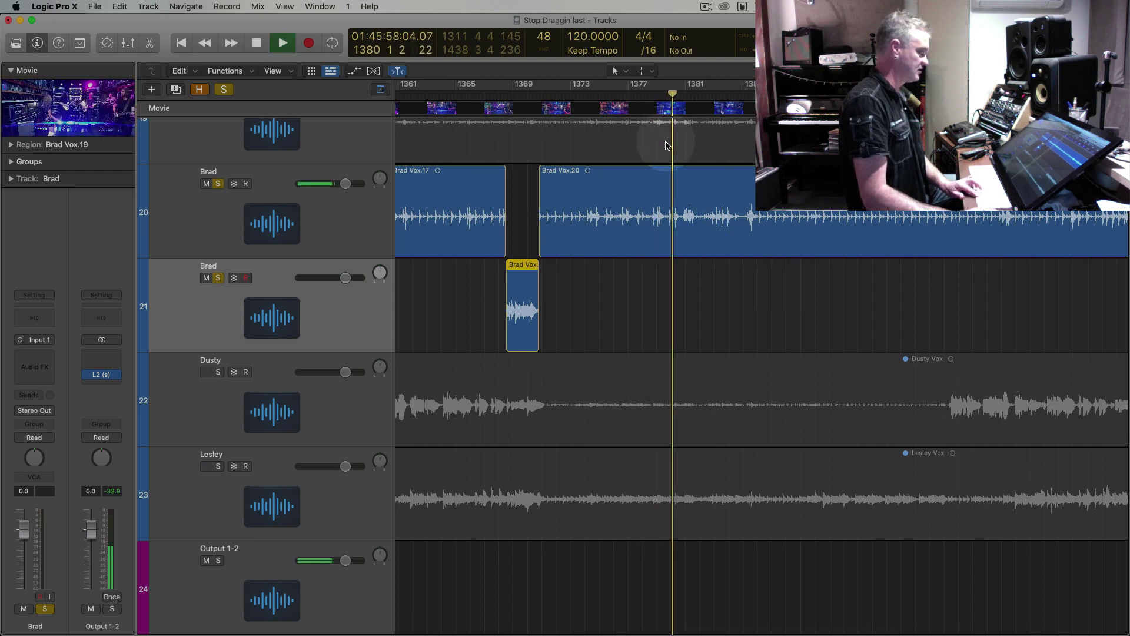
key(period)
key(period)
key(period)
key(period)
key(space)
key(super+Left)
key(super+Left)
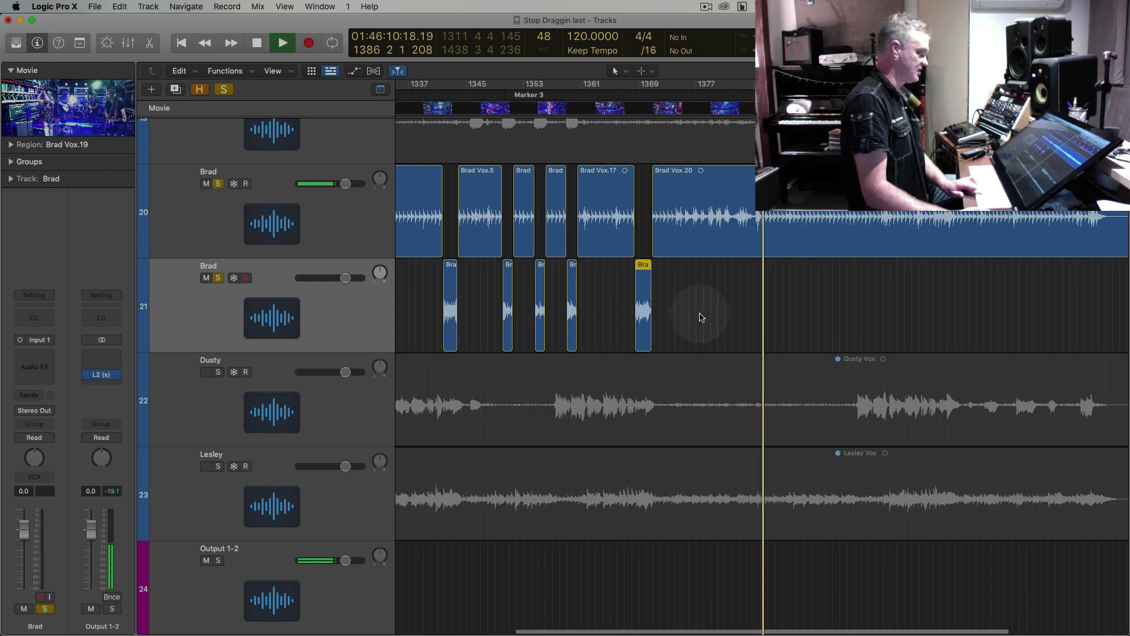
Show the whole song's vocal tracks and skip the playback forward to about bar 1405
key(super+Up)
key(super+Up)
key(super+Left)
key(shift+period)
key(shift+period)
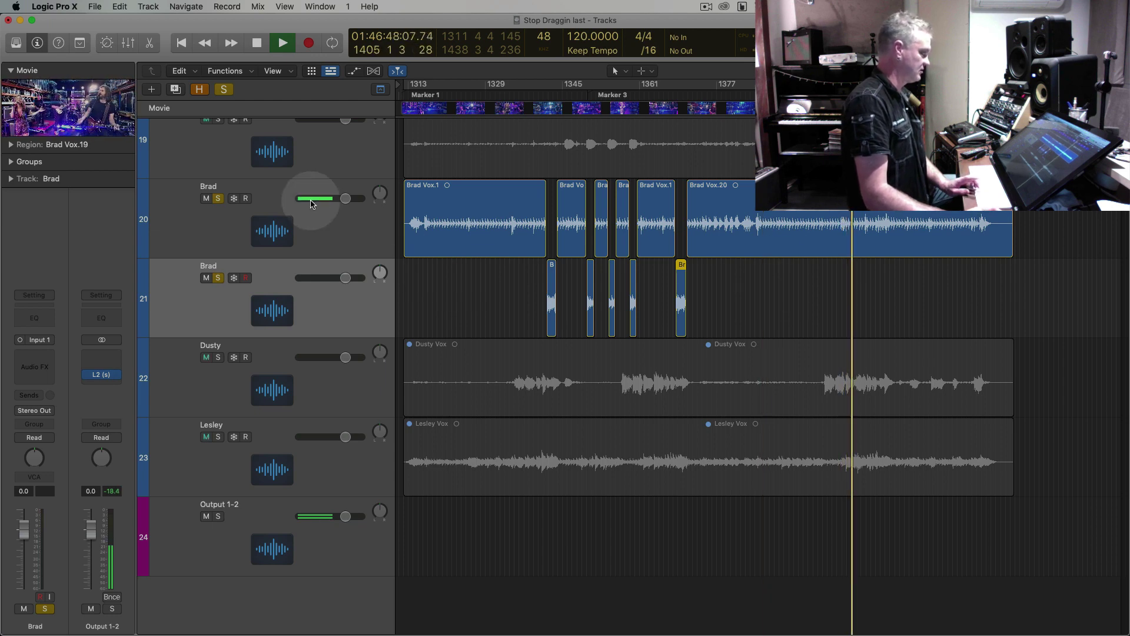
Stop playback and route the output of vocal track 20 to Bus 2 (Overs)
click(341, 225)
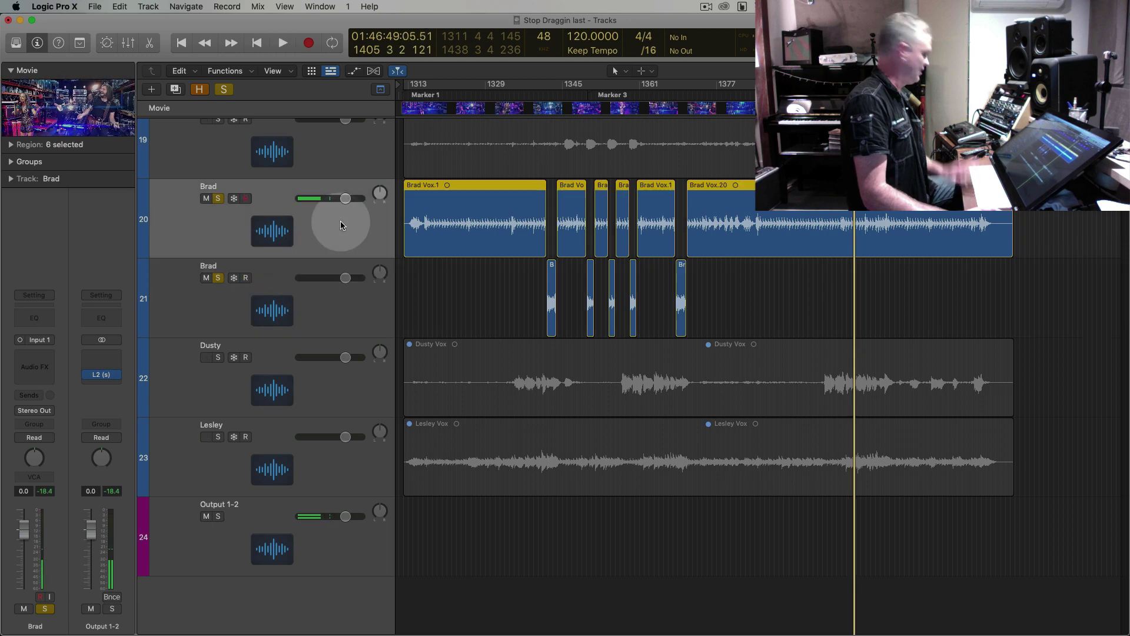
click(42, 411)
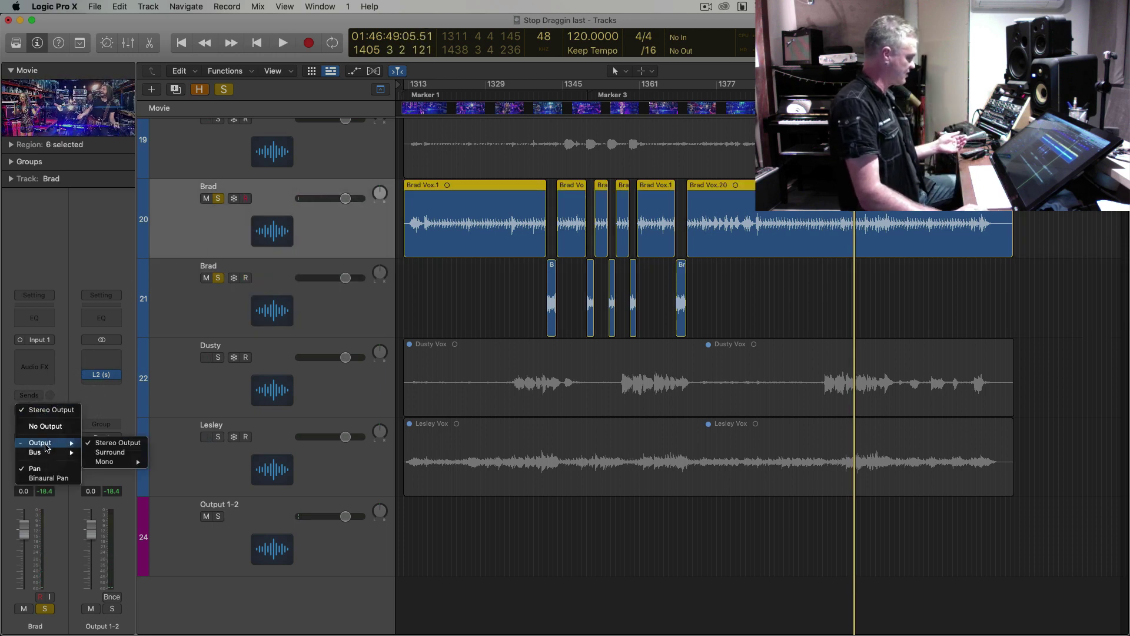
mouse_move(46, 456)
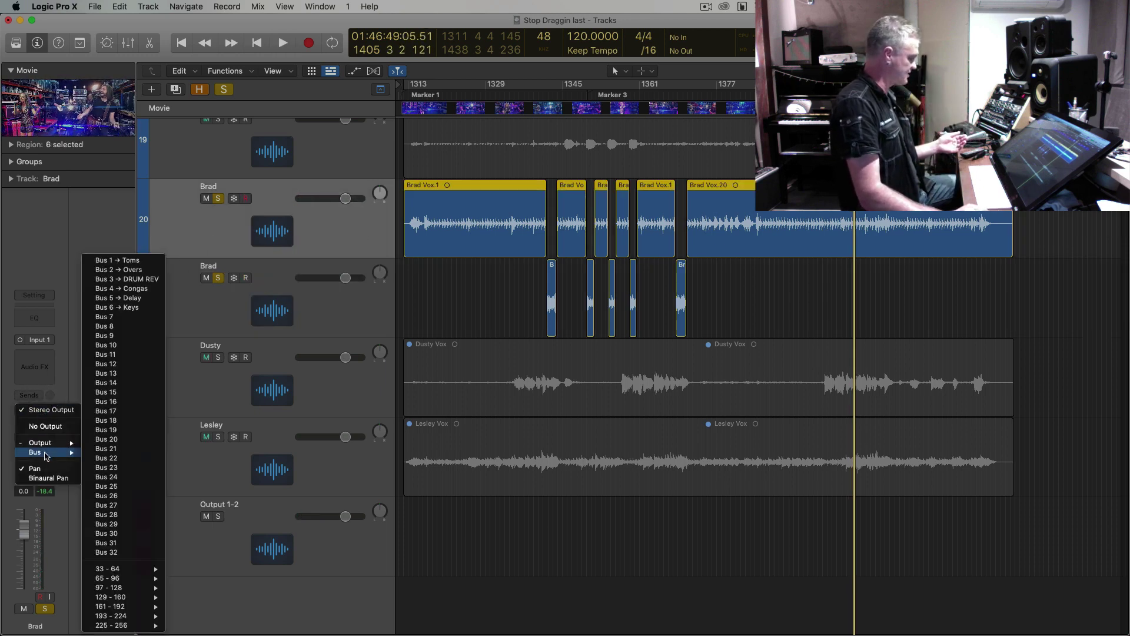
click(145, 270)
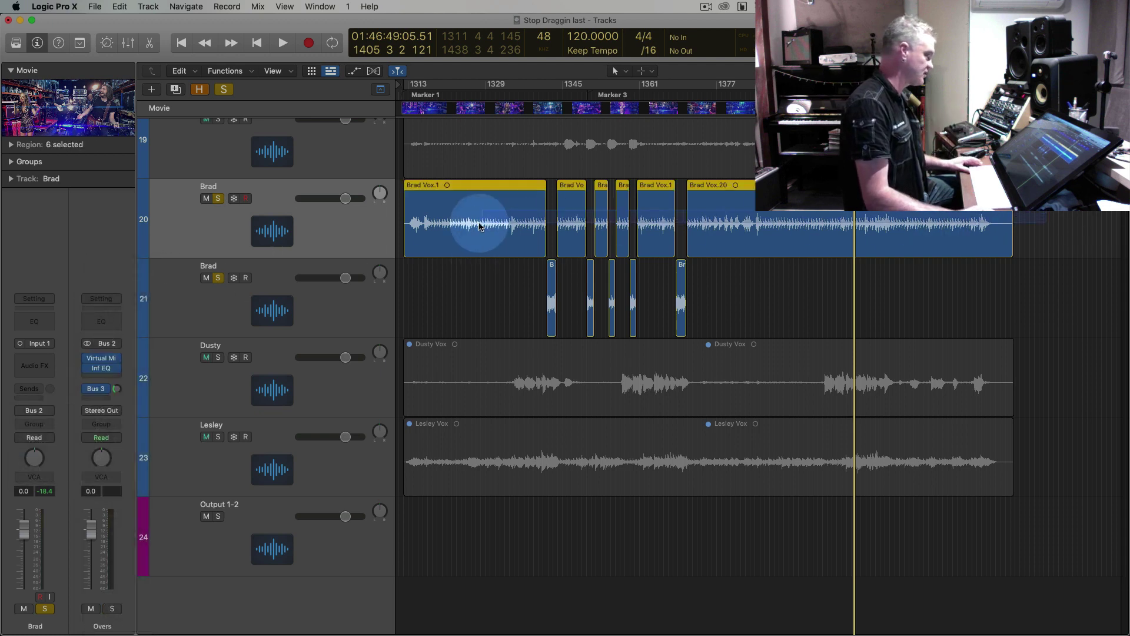
click(11, 146)
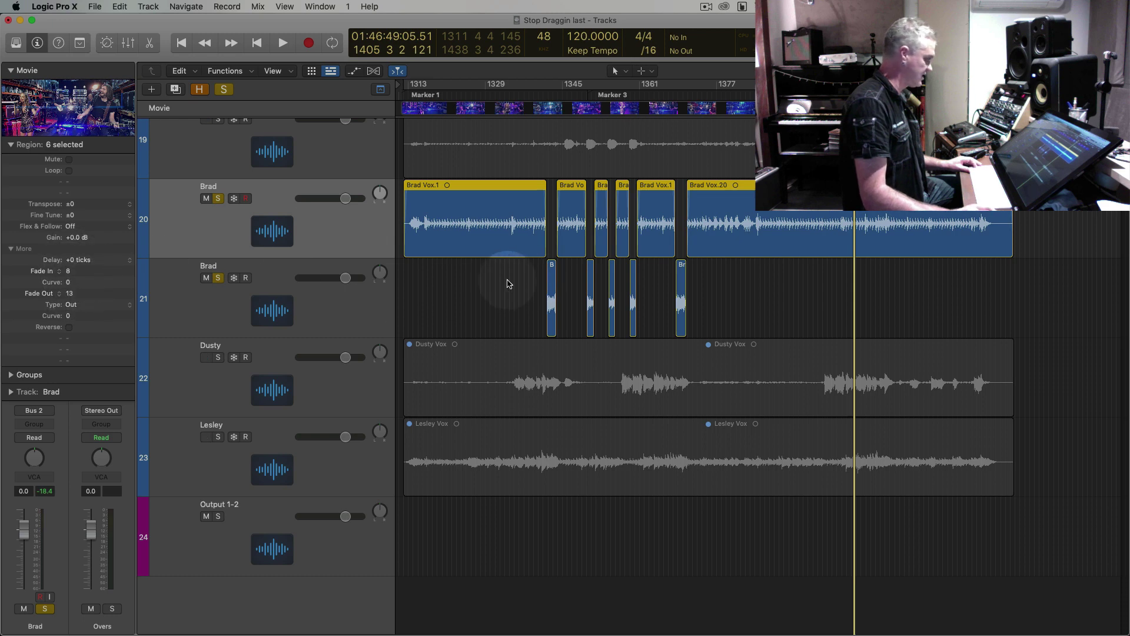
drag(504, 280, 913, 303)
drag(73, 296, 79, 276)
click(350, 226)
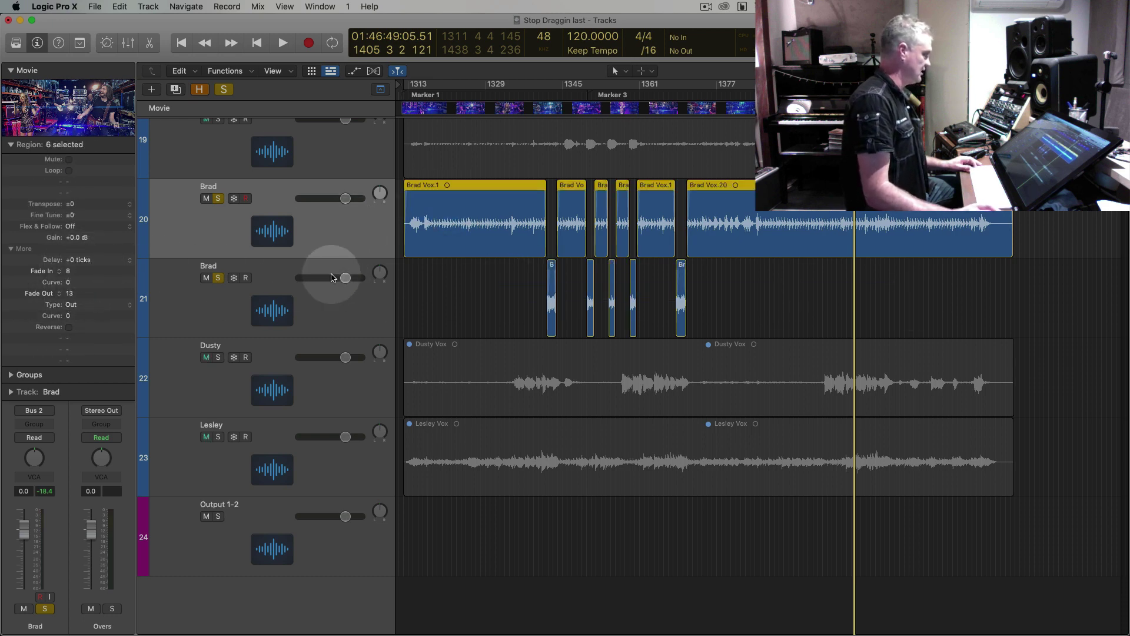
Pan vocal track 21 to +25
click(289, 302)
click(428, 270)
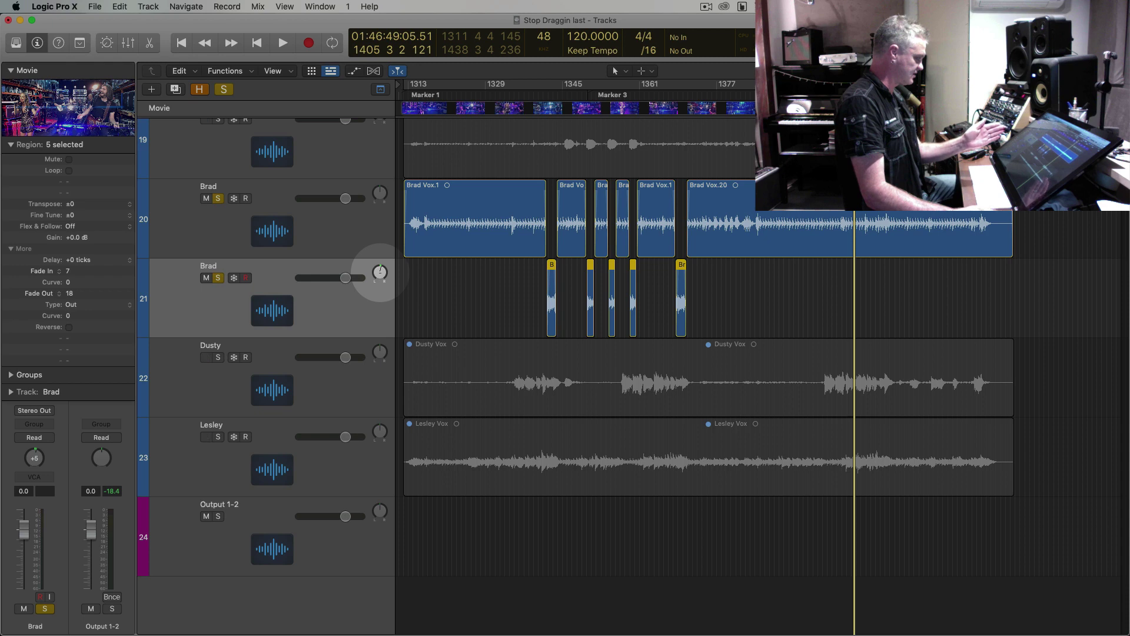
click(150, 334)
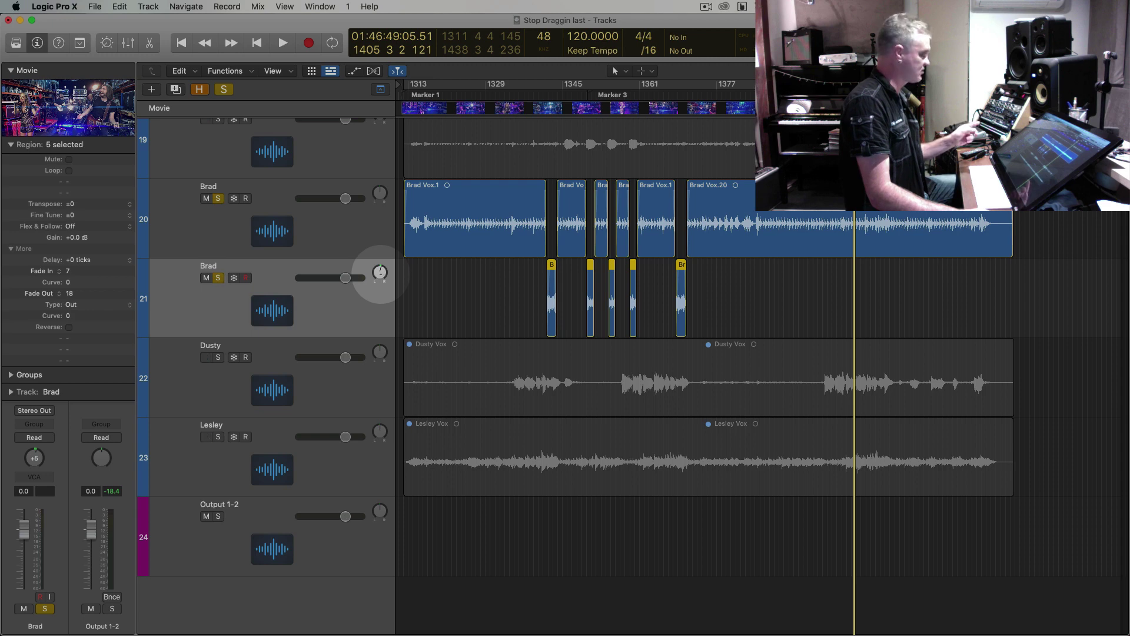
drag(378, 266, 361, 323)
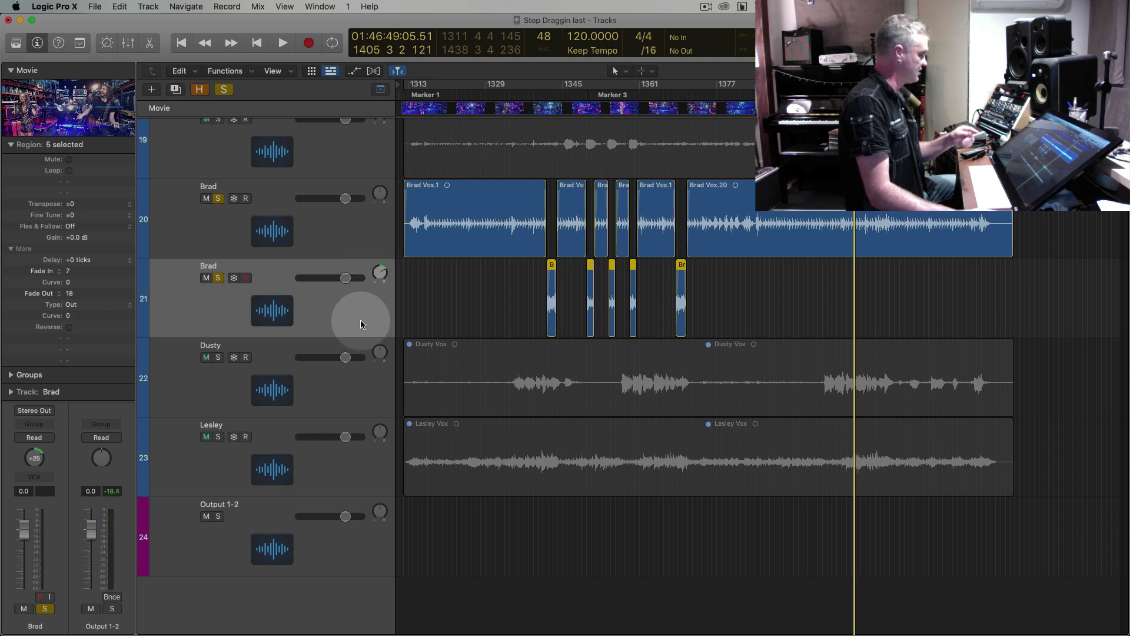
Select tracks 19 and 21 together, solo track 19 along with track 21, and unsolo track 20
scroll(360, 318, up, 3)
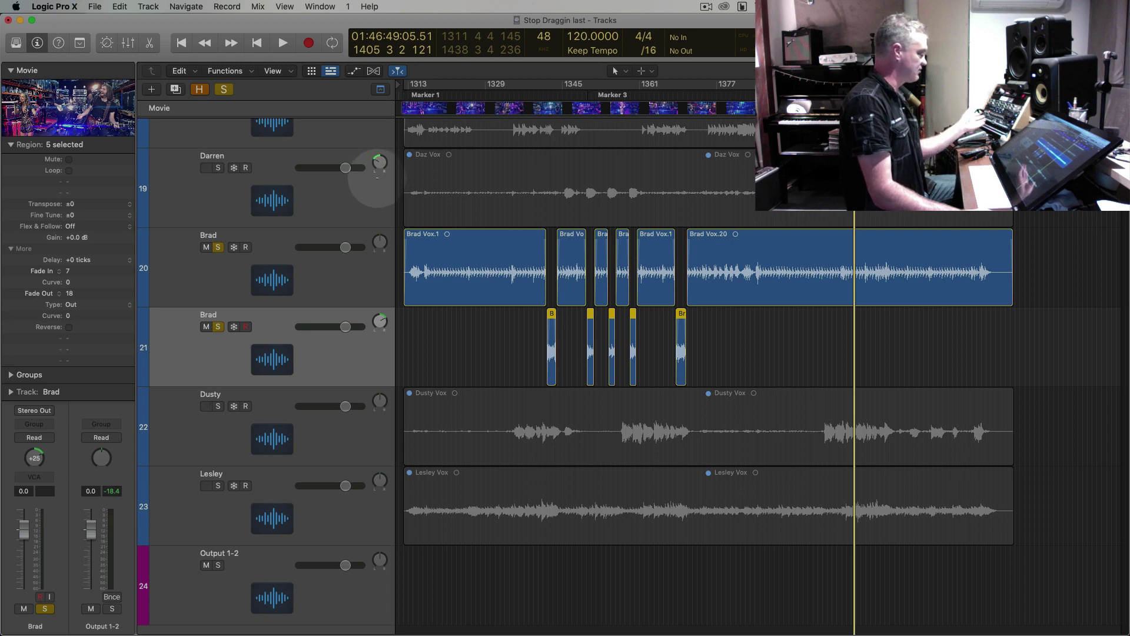
click(354, 205)
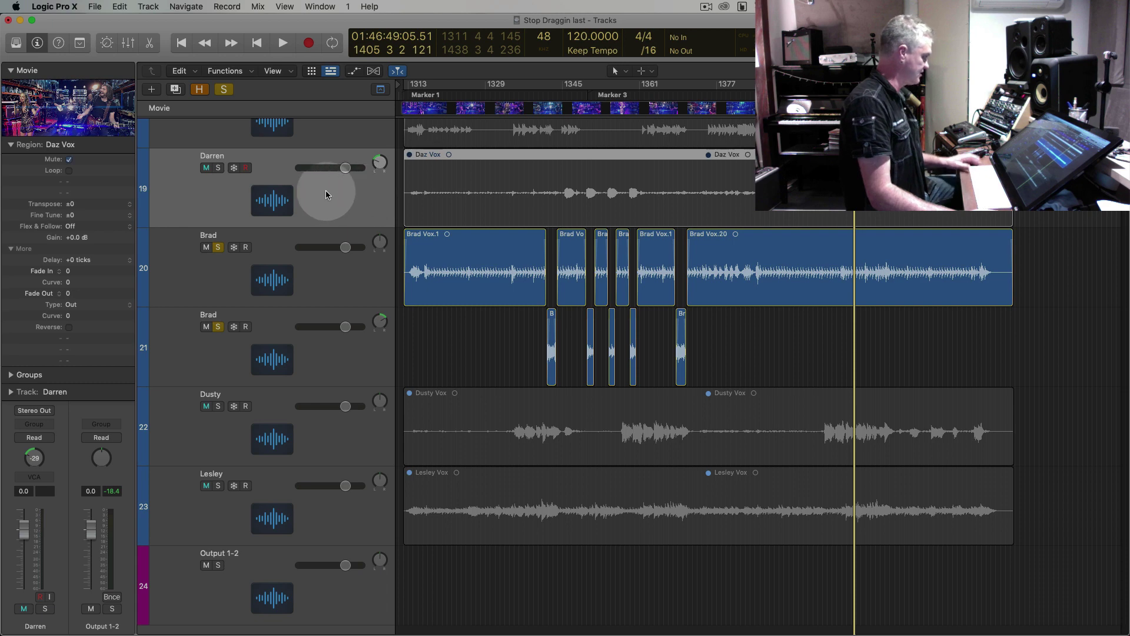
click(328, 352)
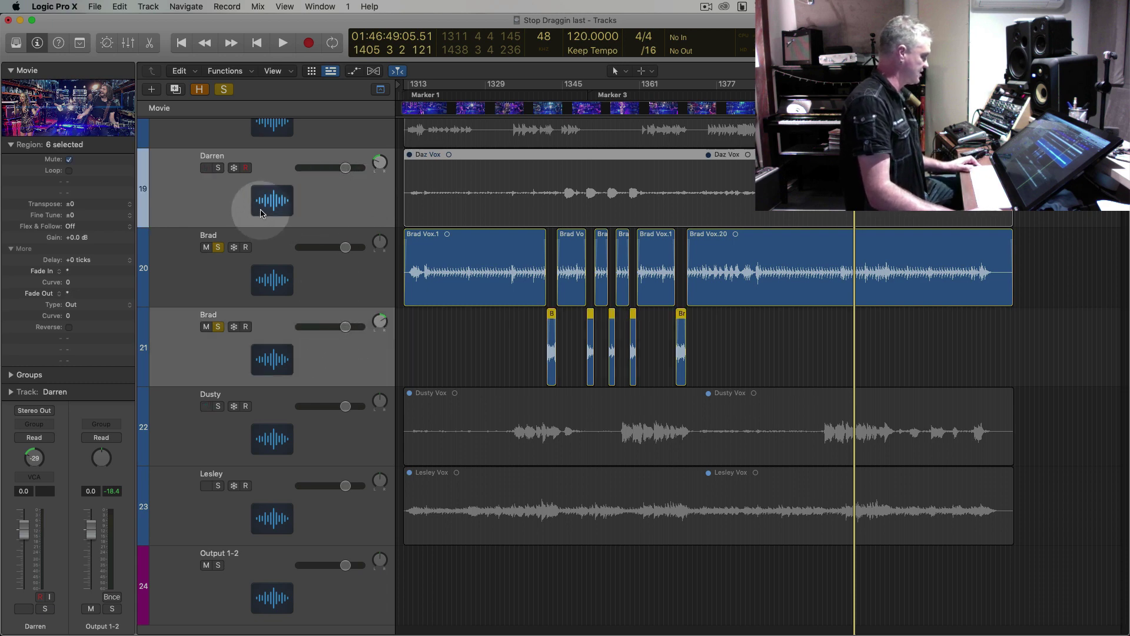
drag(217, 167, 213, 259)
click(219, 249)
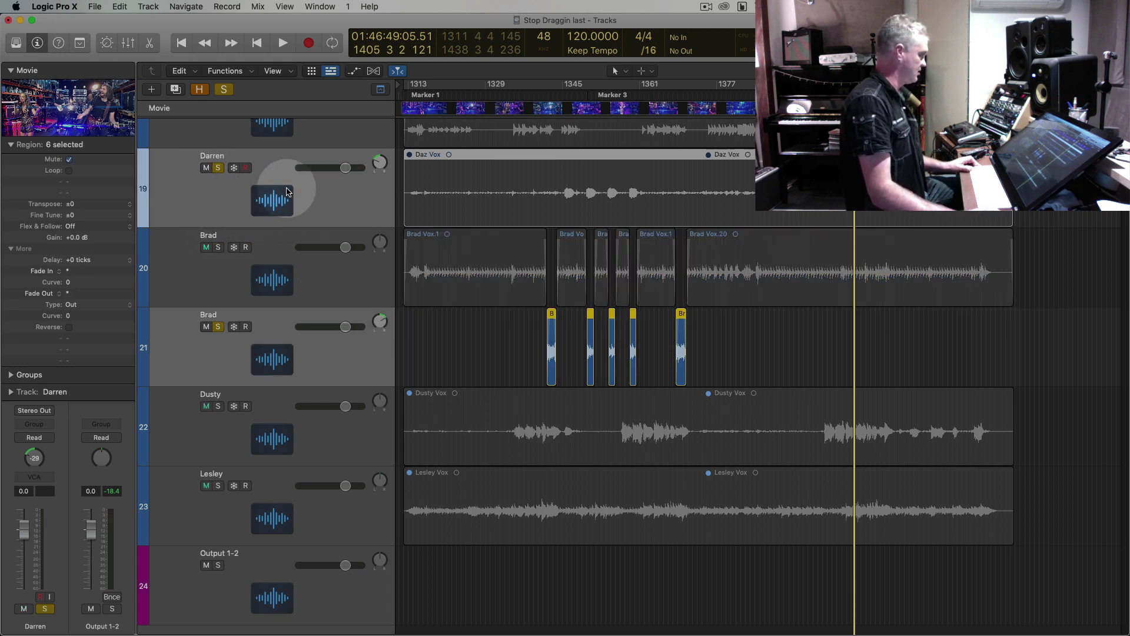
Show the mixer and route the selected vocal tracks 19 and 21 to Bus 7, naming its channel BV
click(127, 43)
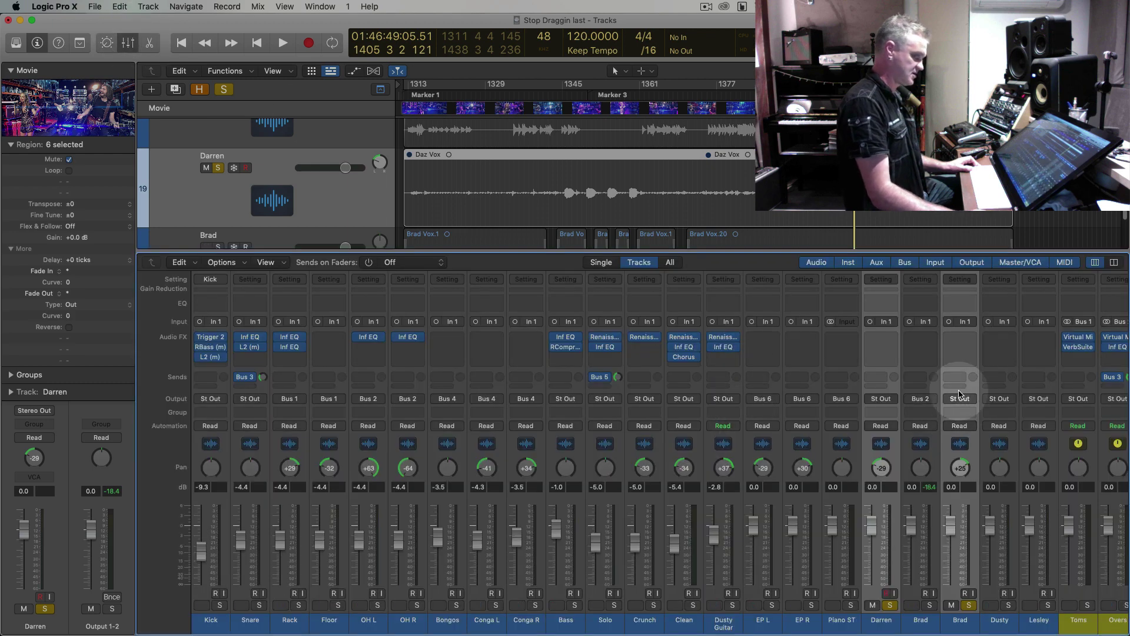
click(881, 399)
mouse_move(924, 439)
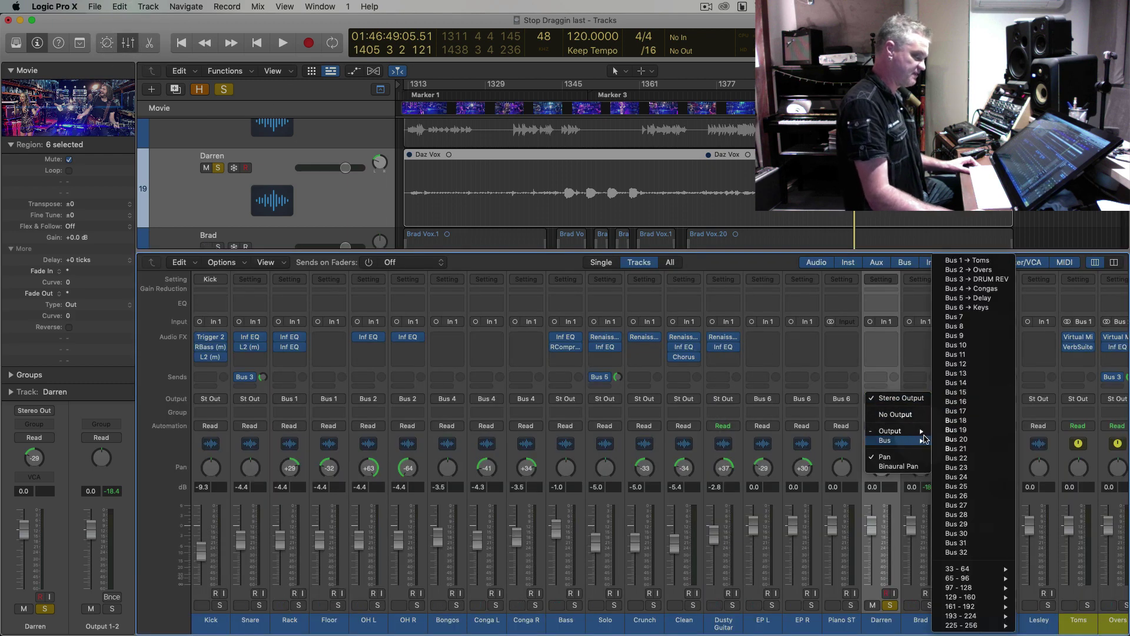
click(980, 317)
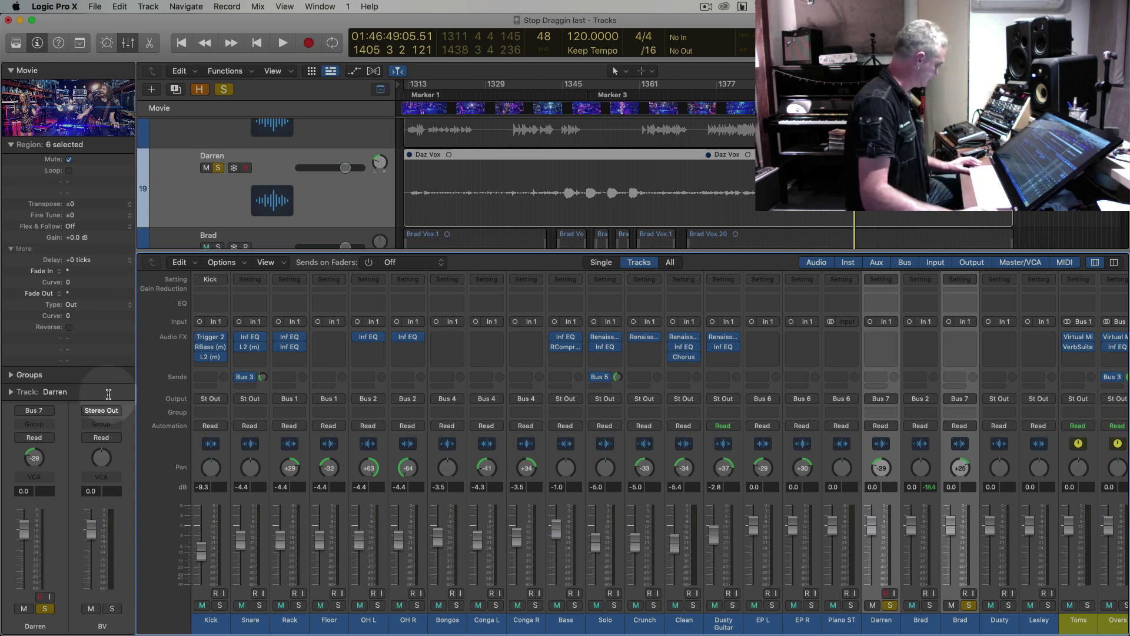
Insert Slate Digital's Inf EQ followed by Virtual Mix Rack on the BV bus channel
click(12, 144)
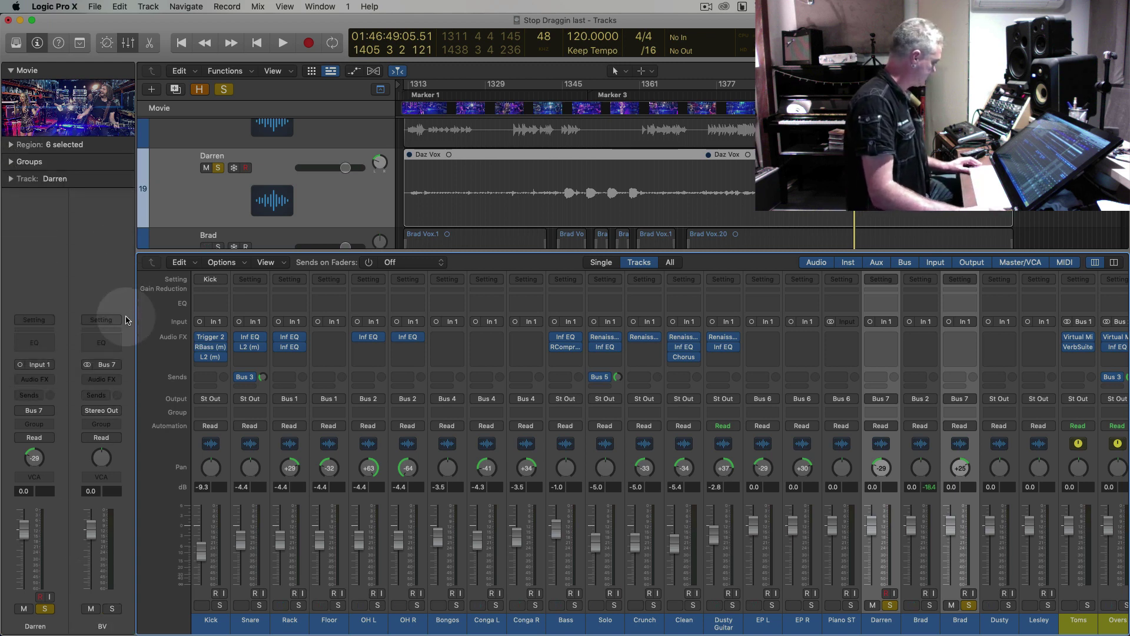
click(111, 379)
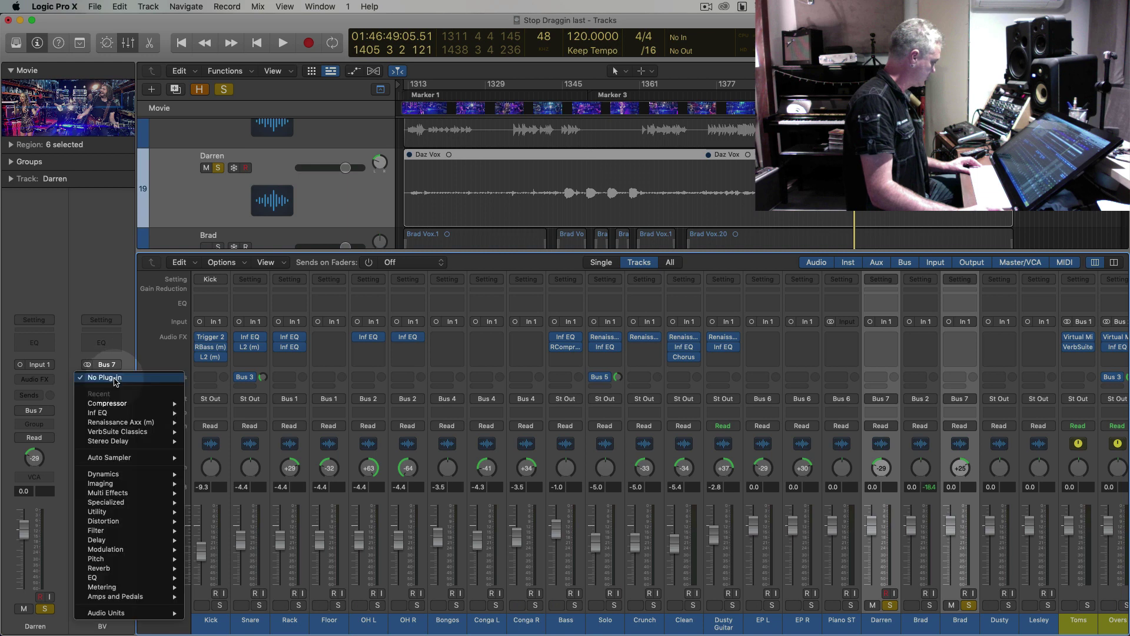
mouse_move(120, 408)
click(209, 412)
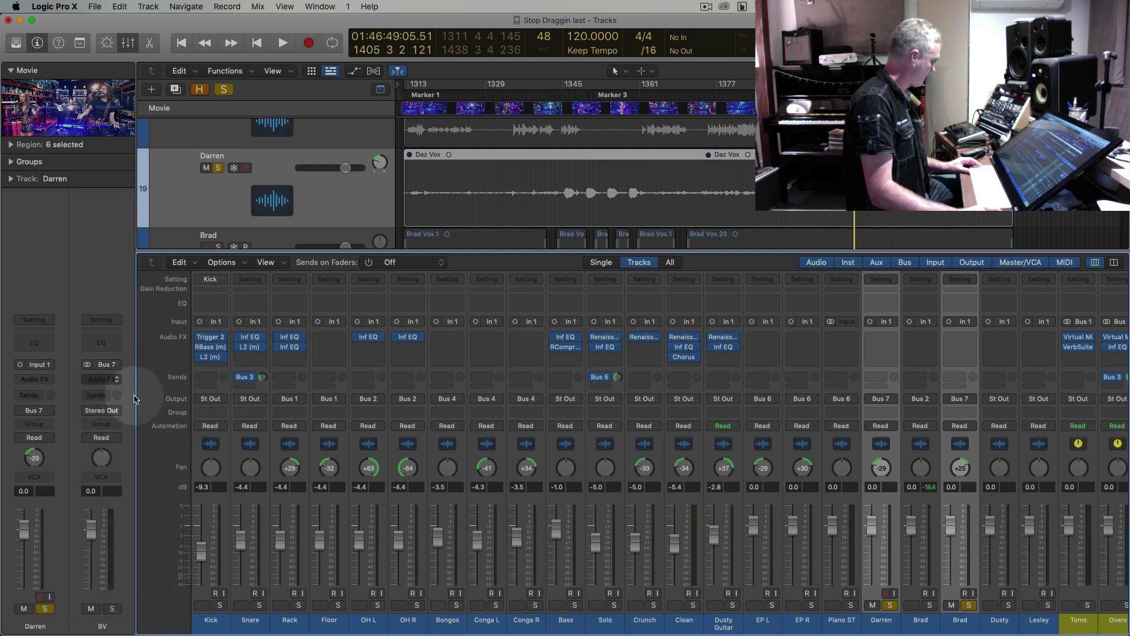
click(118, 381)
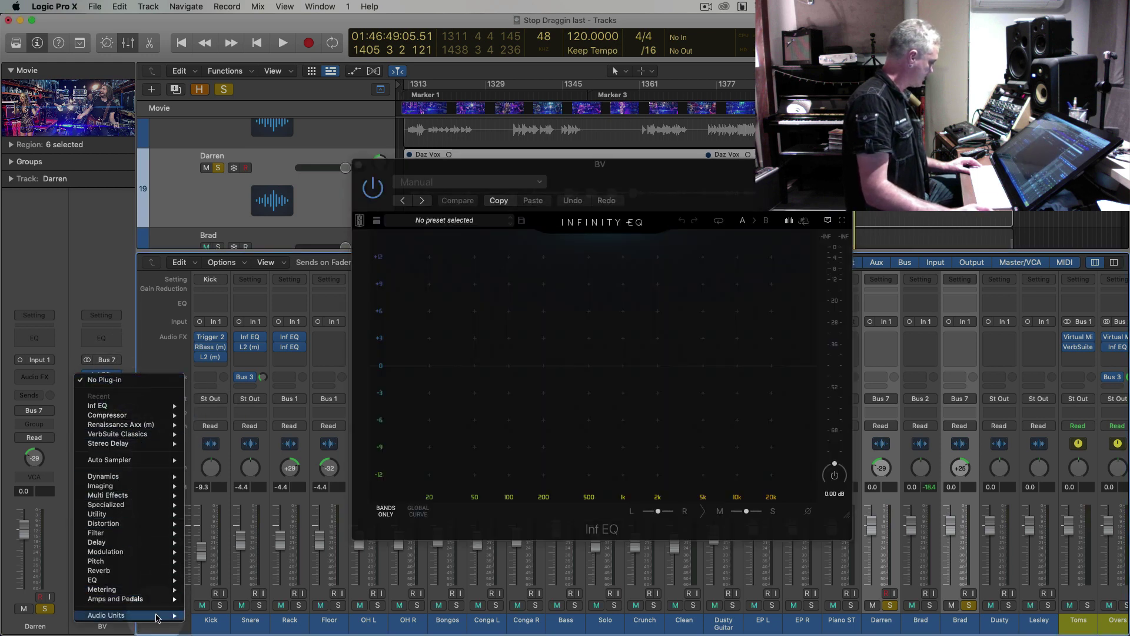
mouse_move(157, 615)
mouse_move(256, 600)
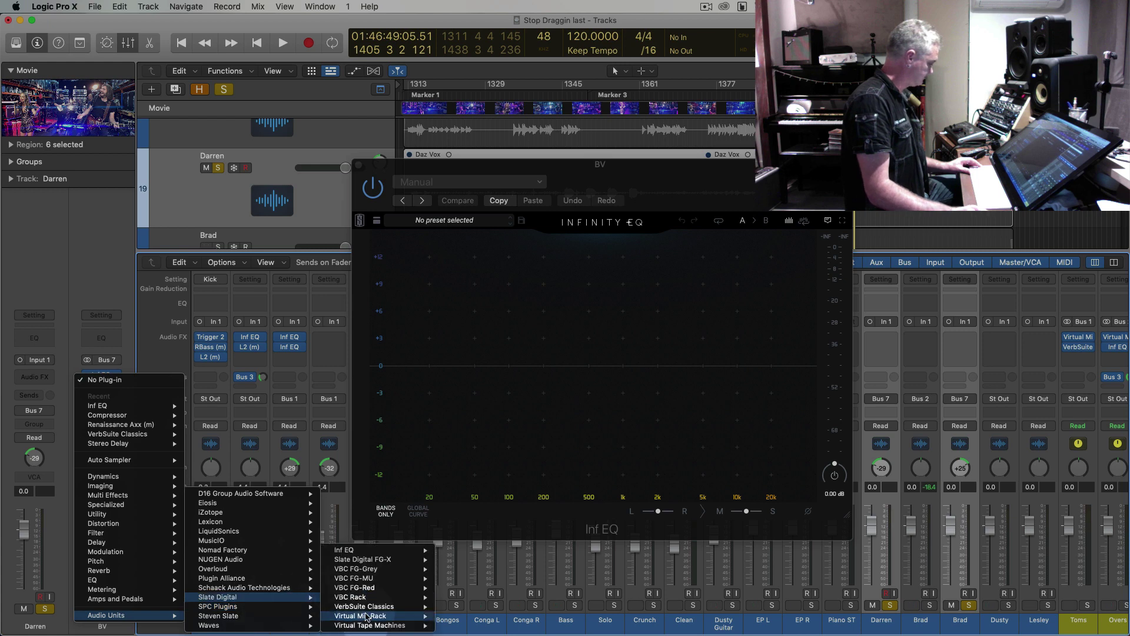
click(459, 616)
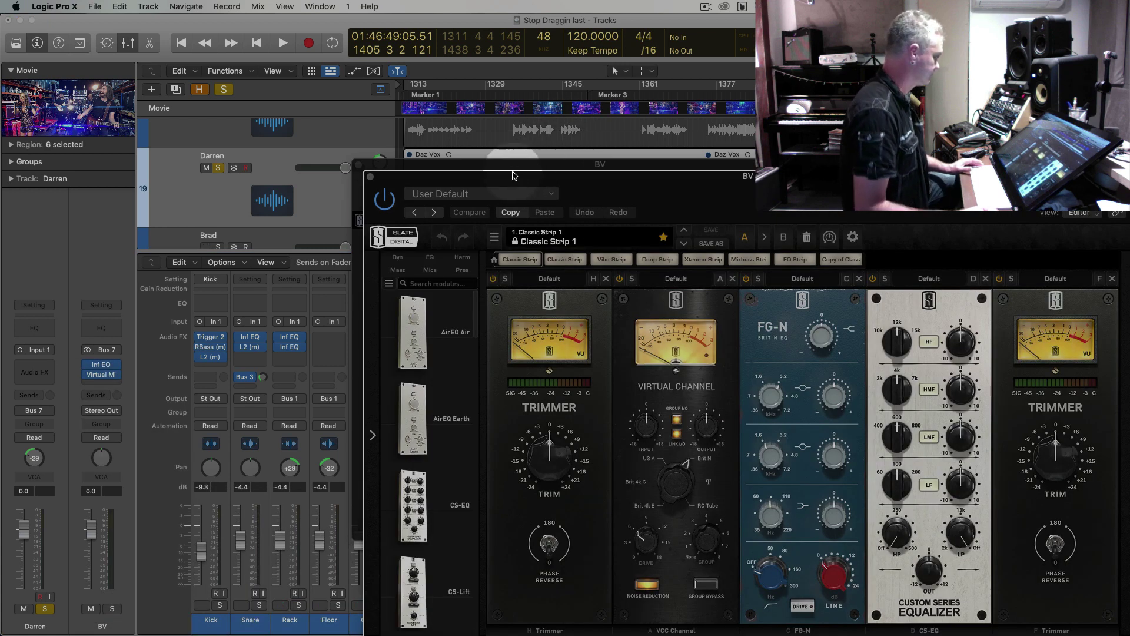
Add the FG-Stress module to the Virtual Mix Rack directly after the Custom Series Equalizer
drag(514, 175, 278, 31)
scroll(215, 408, down, 5)
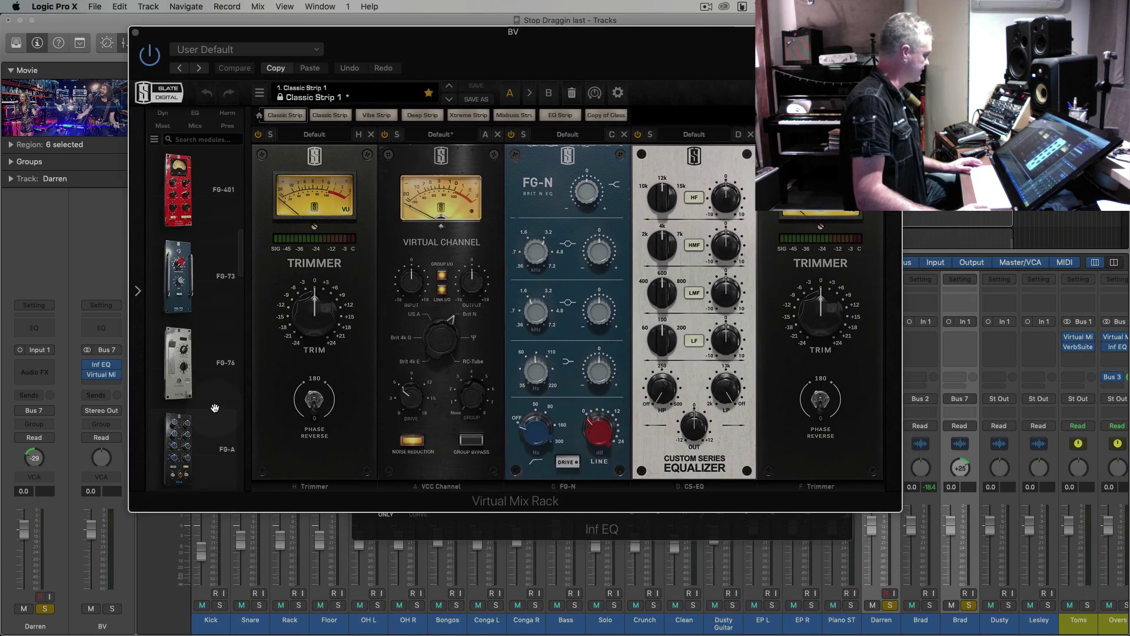
scroll(214, 408, down, 10)
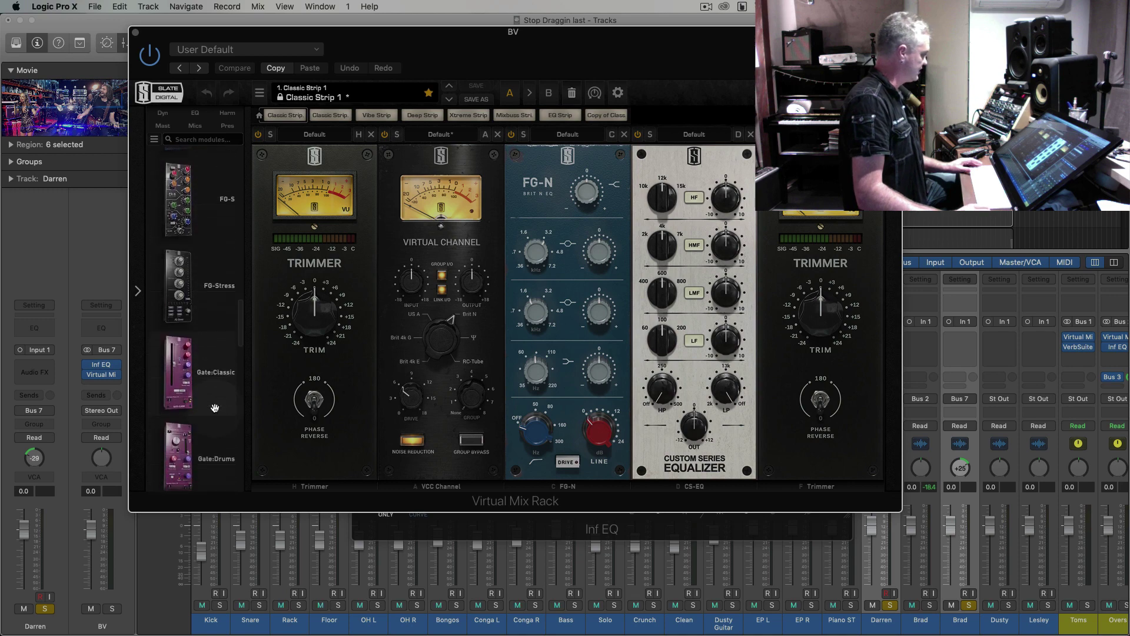
scroll(215, 408, down, 2)
drag(179, 255, 905, 223)
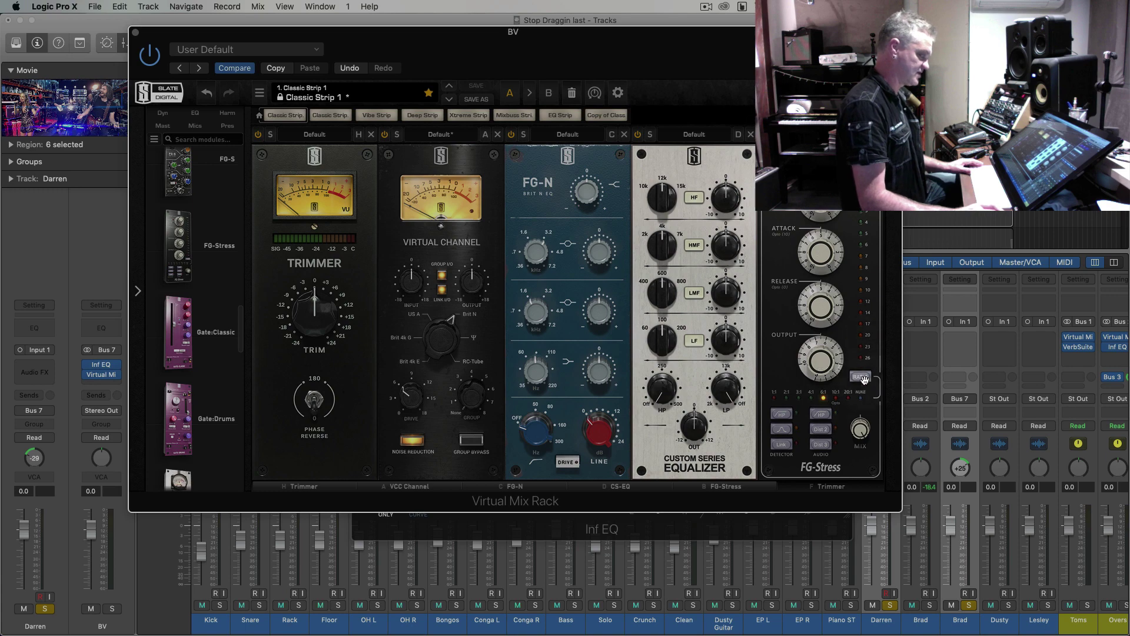
On the Custom Series Equalizer, set the high-pass filter to about 148 Hz and boost the HF band by 4.80
drag(337, 35, 300, 60)
drag(633, 420, 627, 378)
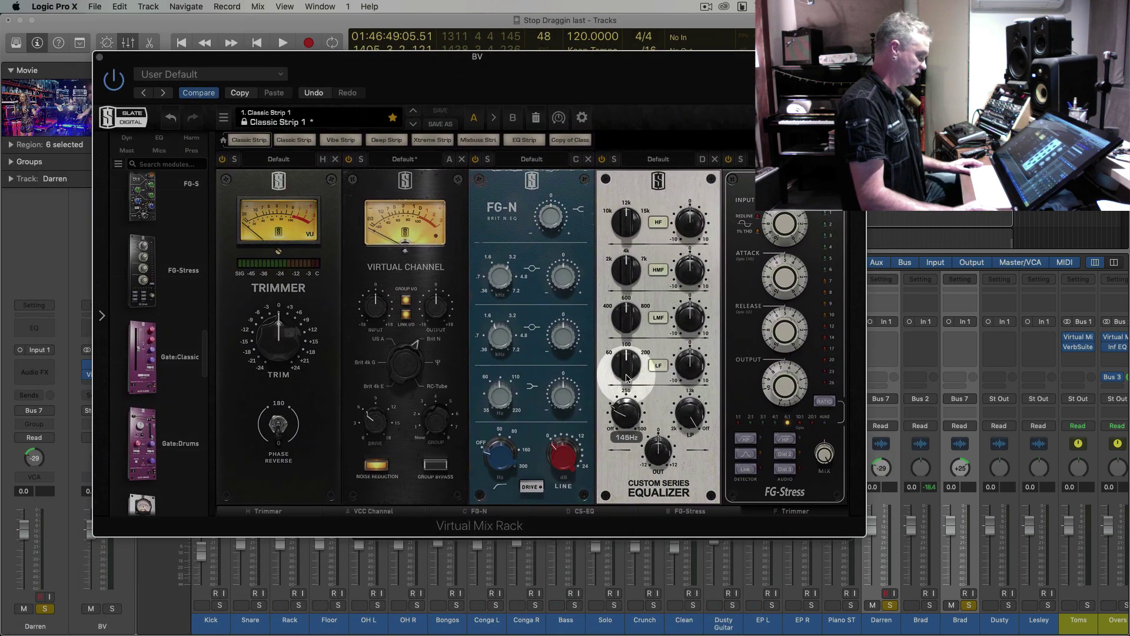
click(696, 221)
drag(692, 182, 692, 177)
click(639, 386)
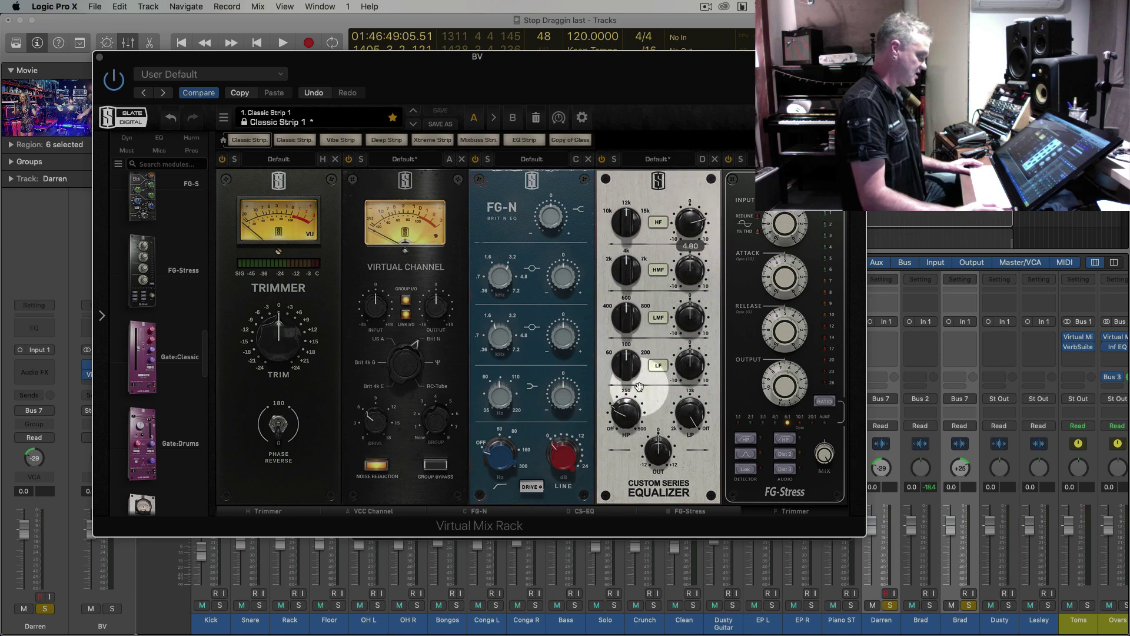
drag(621, 416, 622, 420)
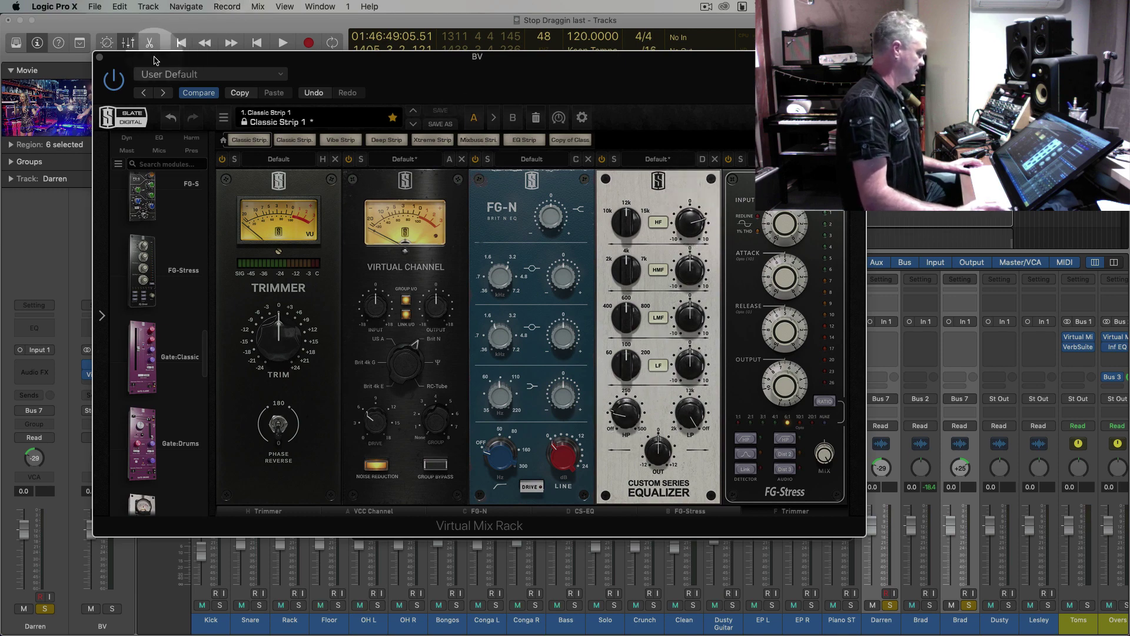
Unmute the vocal region on track 19 during playback and close the Infinity EQ window
drag(159, 57, 382, 371)
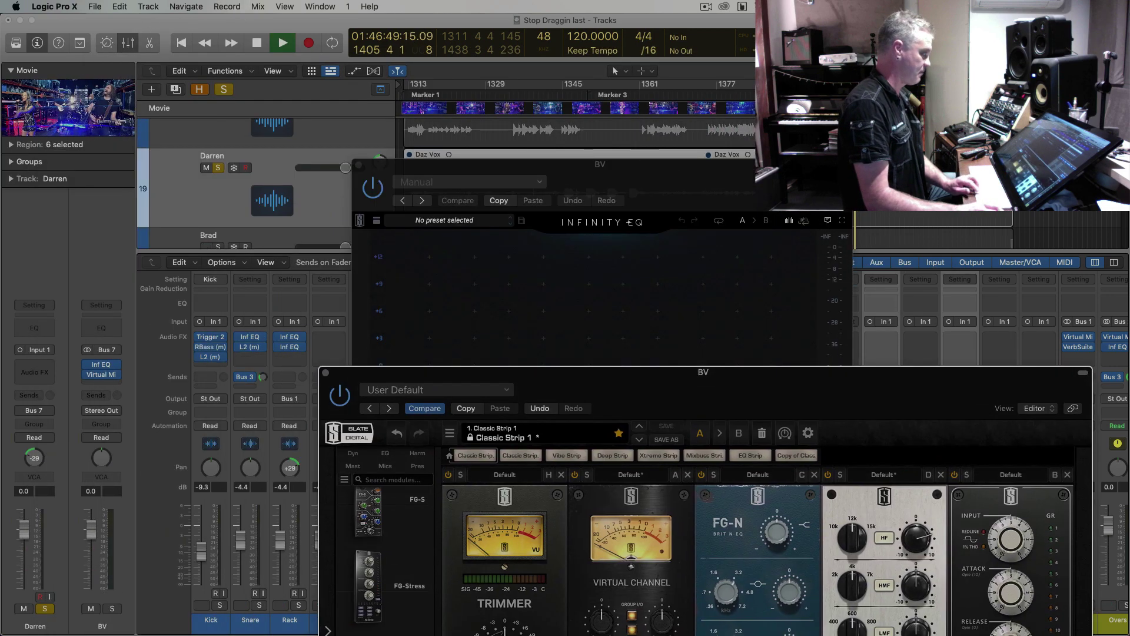
click(1066, 207)
click(952, 206)
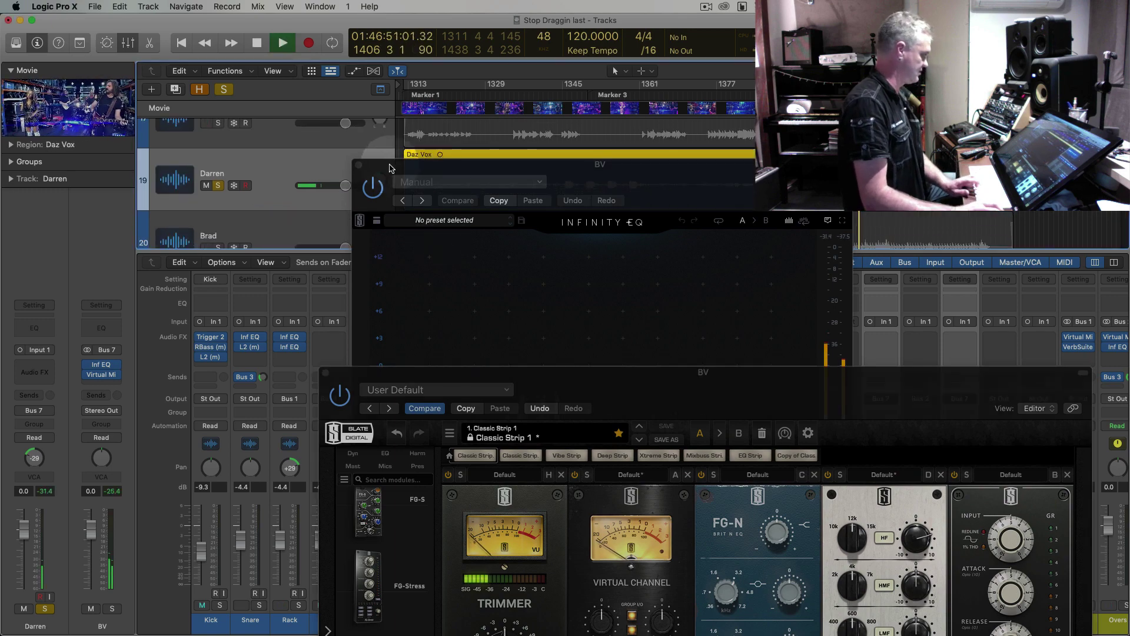
click(358, 165)
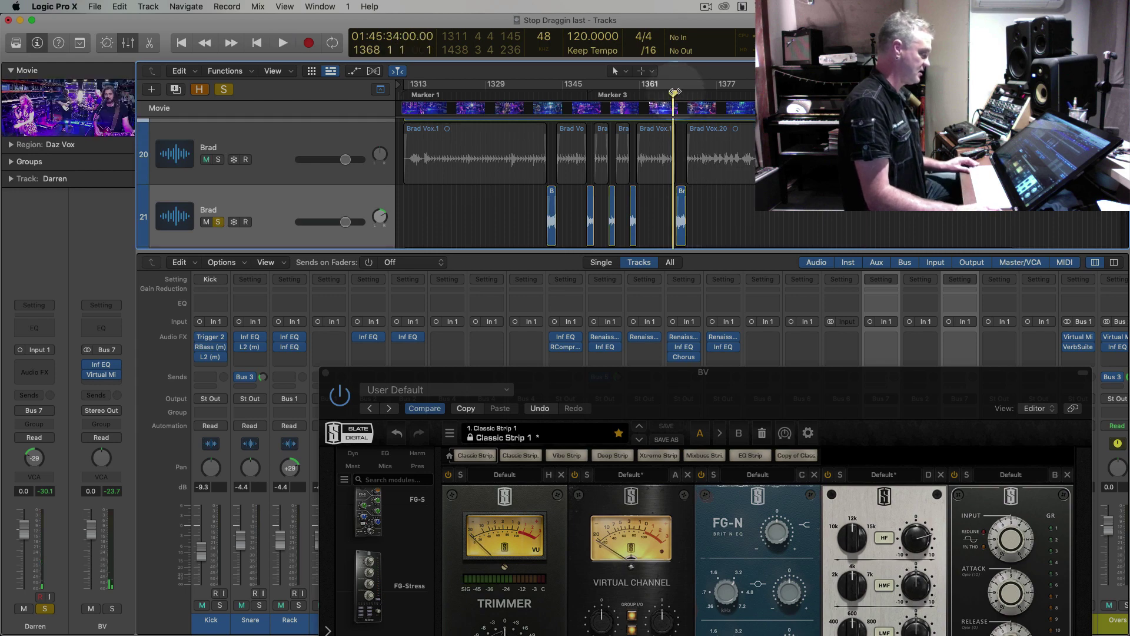
Play the soloed backing vocals on tracks 19 and 21 from bar 1368, then from about bars 1358 and 1353
scroll(667, 172, down, 4)
scroll(667, 172, right, 5)
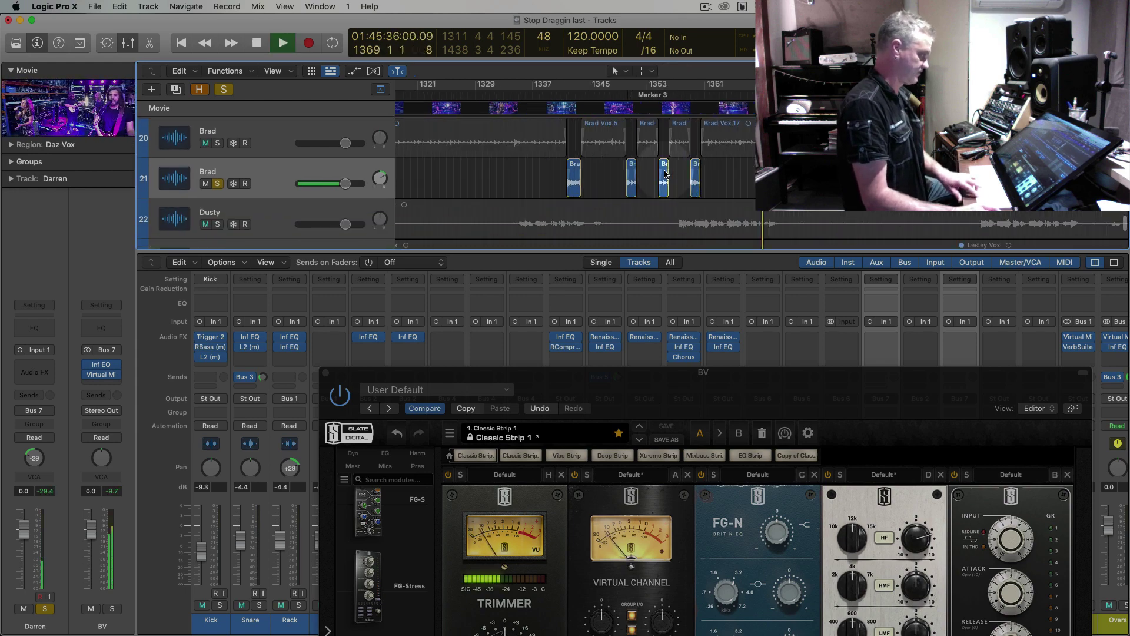
scroll(714, 174, up, 3)
click(635, 176)
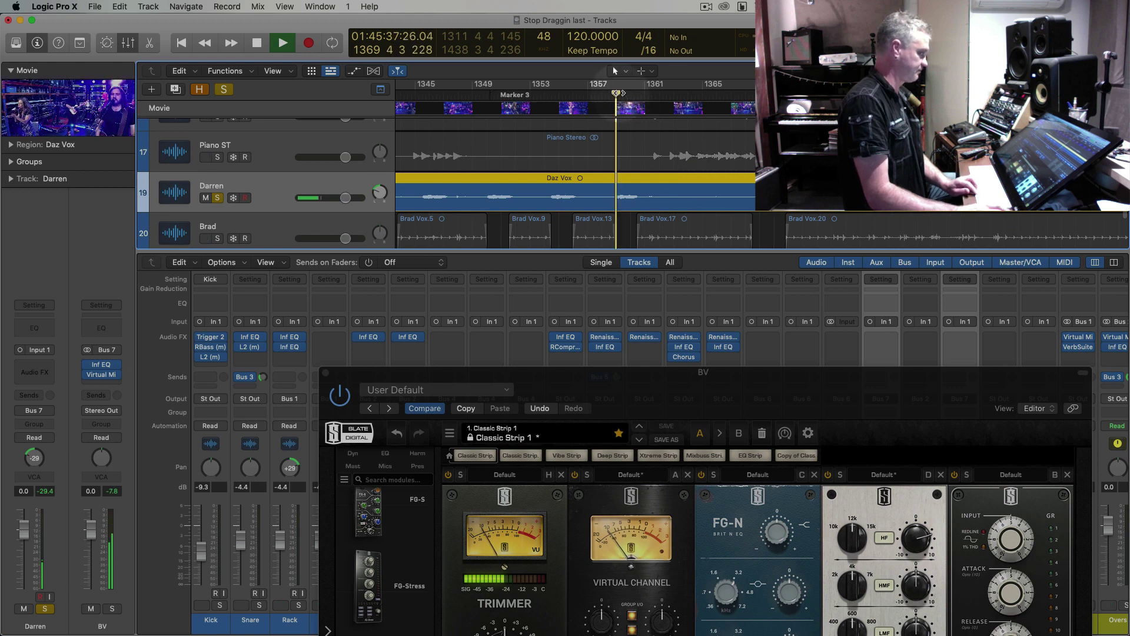
scroll(635, 191, down, 2)
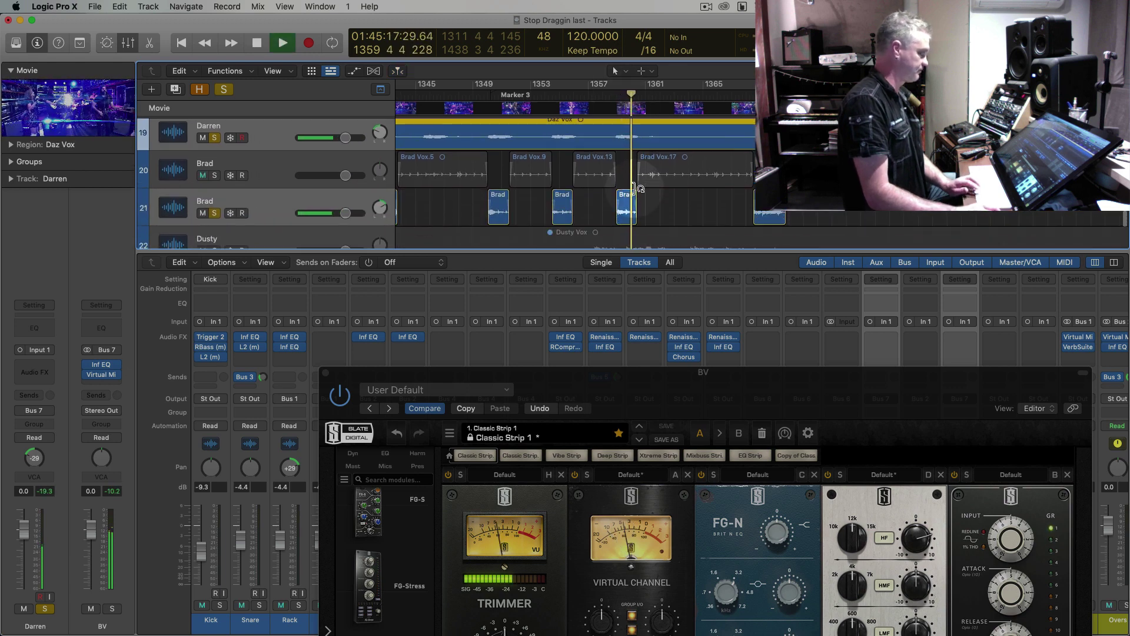
click(550, 91)
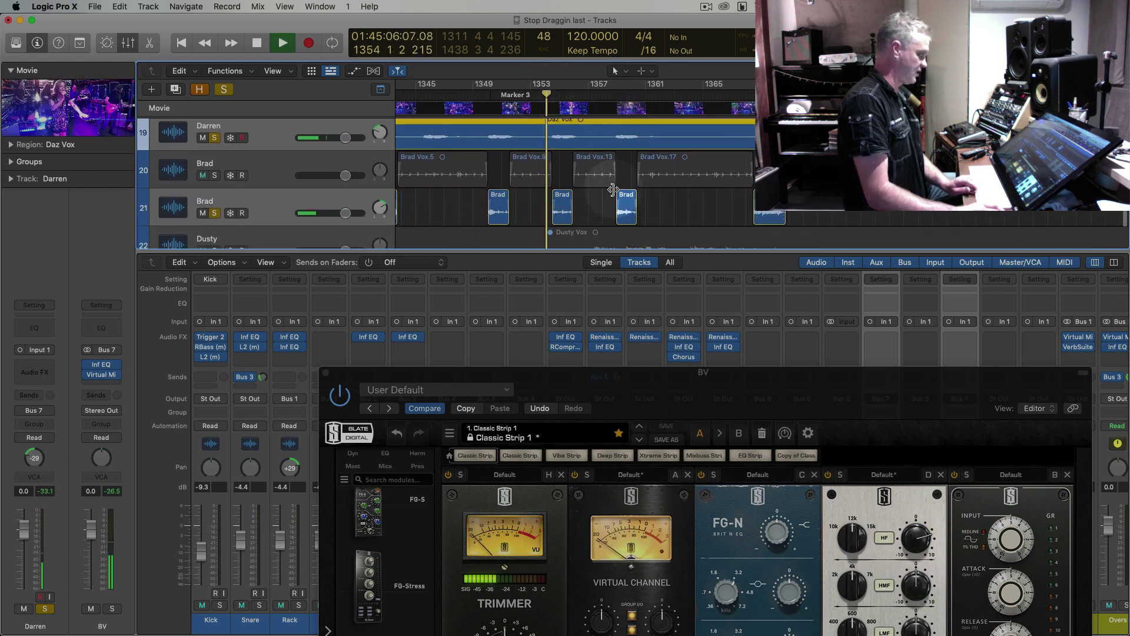
Stop playback, reposition the Virtual Mix Rack window and insert VerbSuite Classics after it on the BV bus
scroll(656, 200, down, 5)
scroll(656, 200, up, 3)
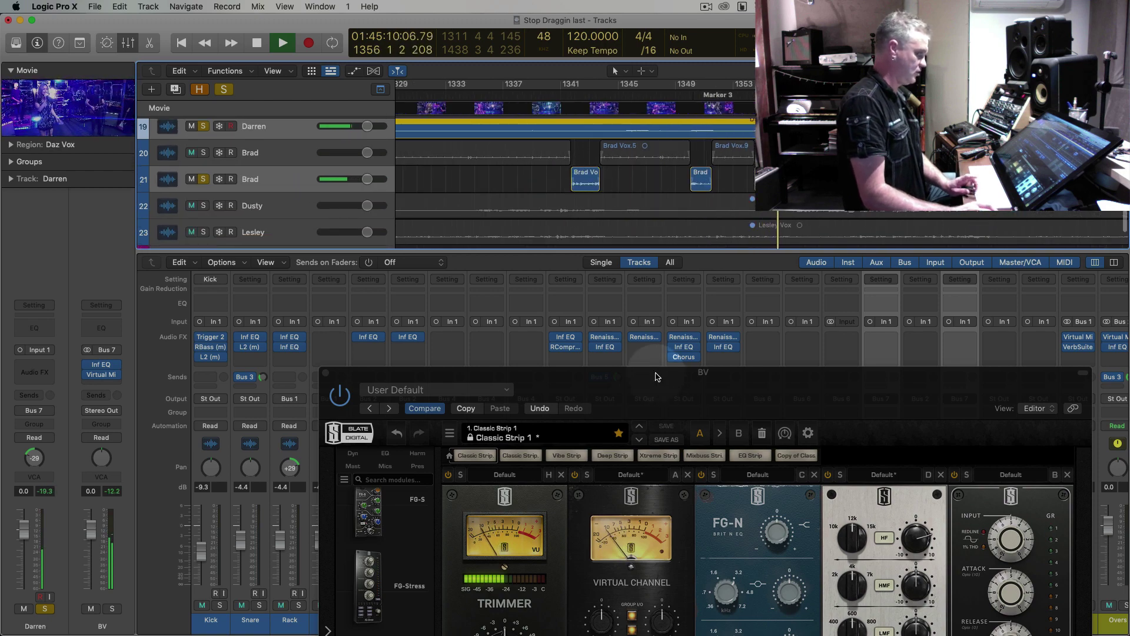
key(space)
drag(657, 376, 591, 150)
click(300, 157)
key(super+Up)
click(117, 383)
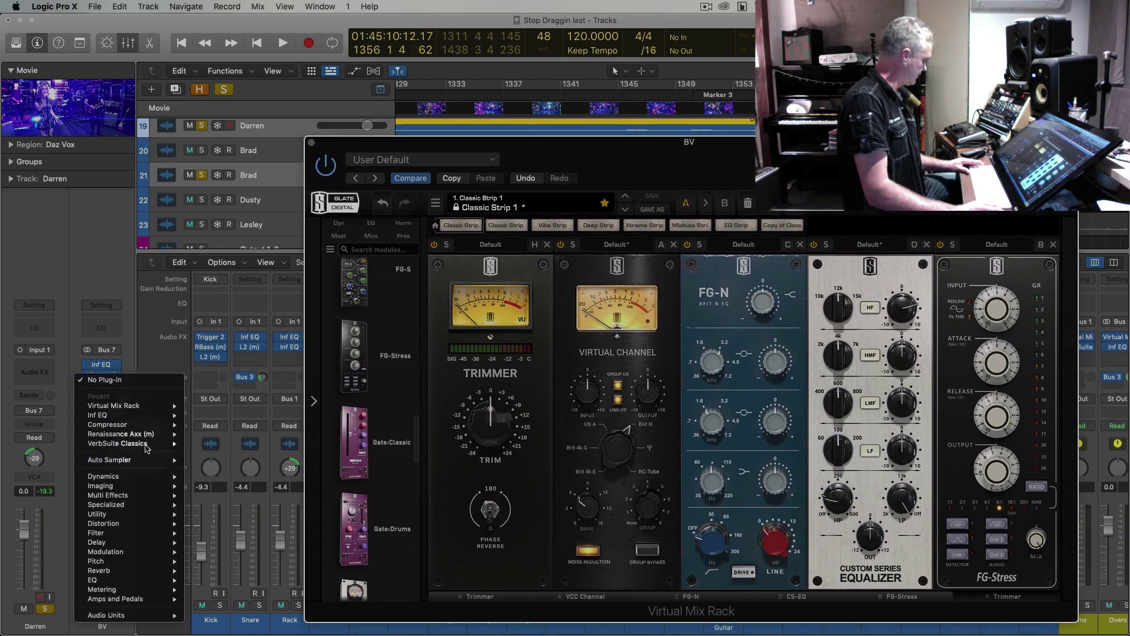
click(209, 443)
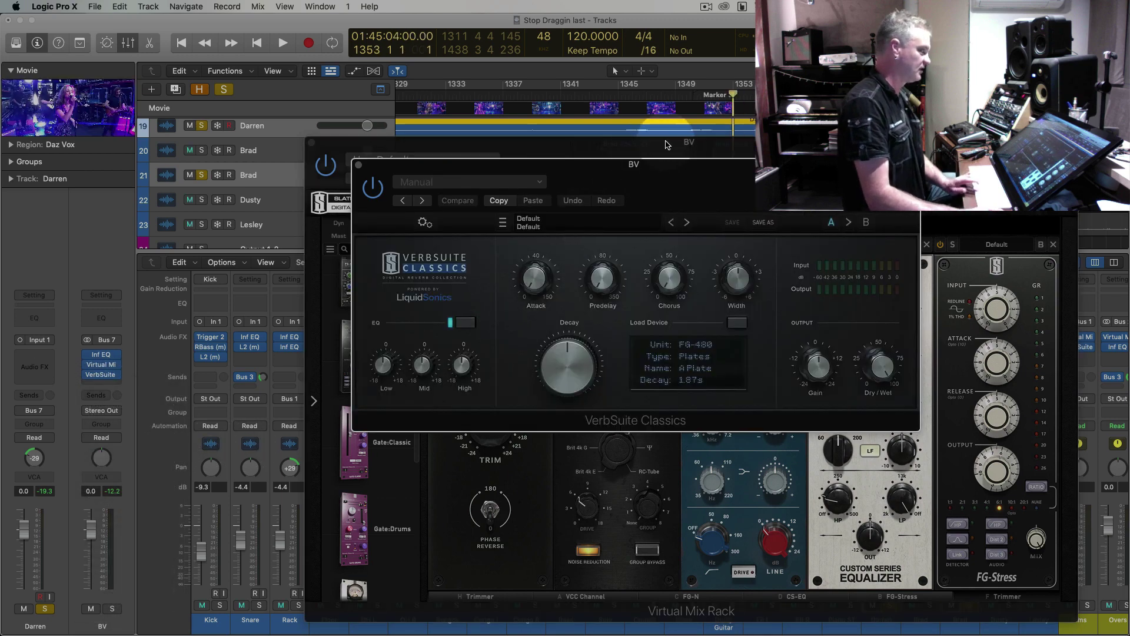
Adjust the reverb's dry/wet mix and boost its high EQ band during playback, then close both BV plug-in windows
key(space)
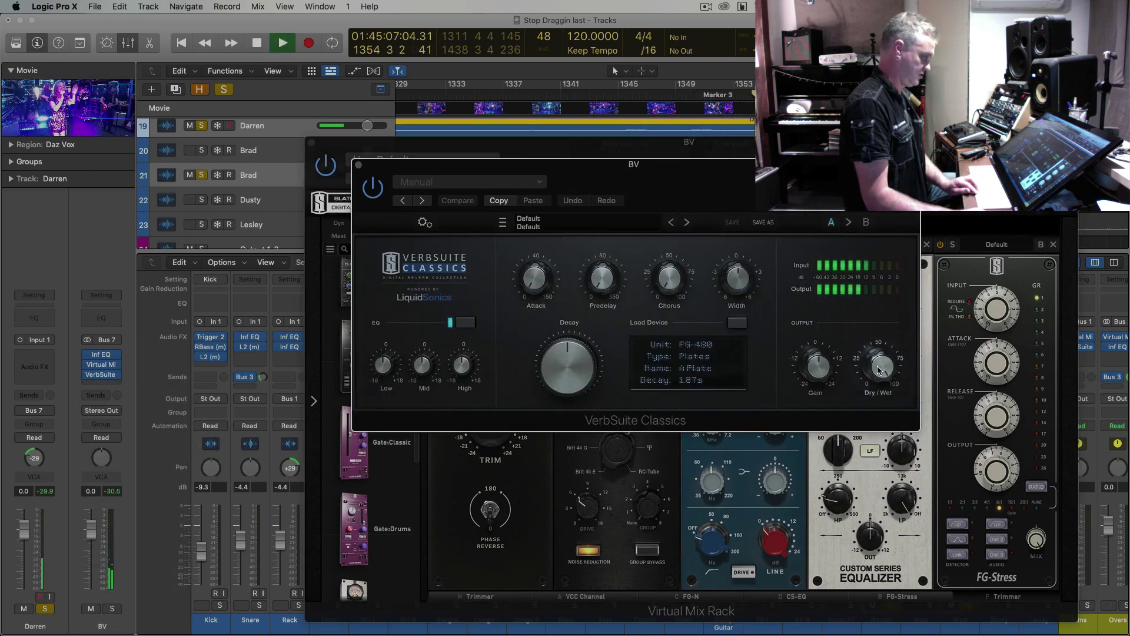
drag(873, 425, 872, 426)
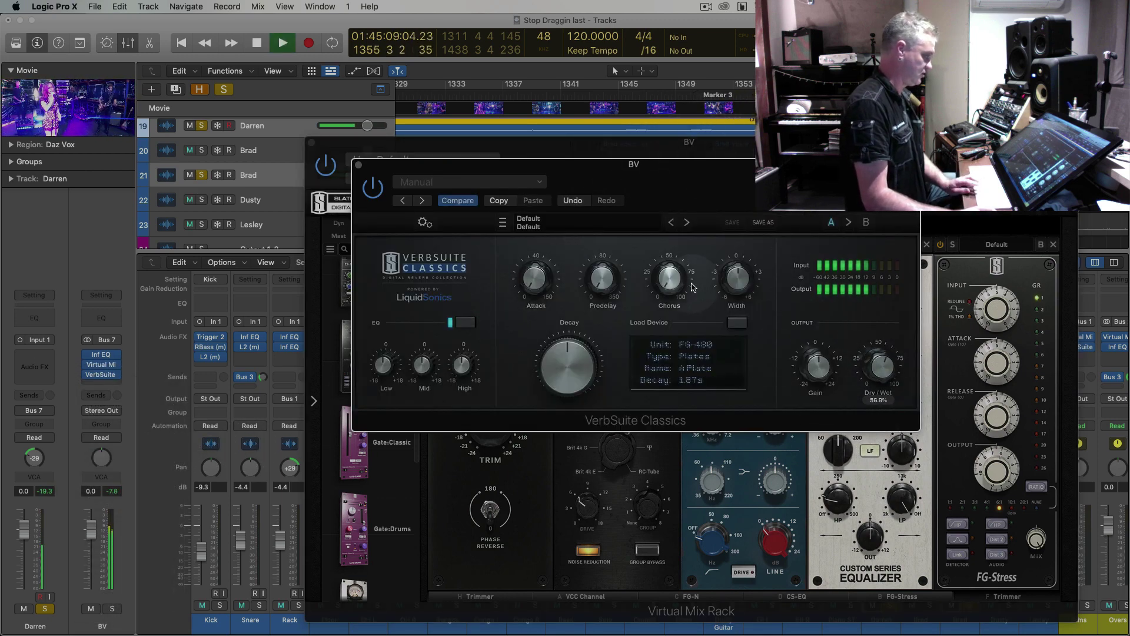
drag(664, 292, 665, 278)
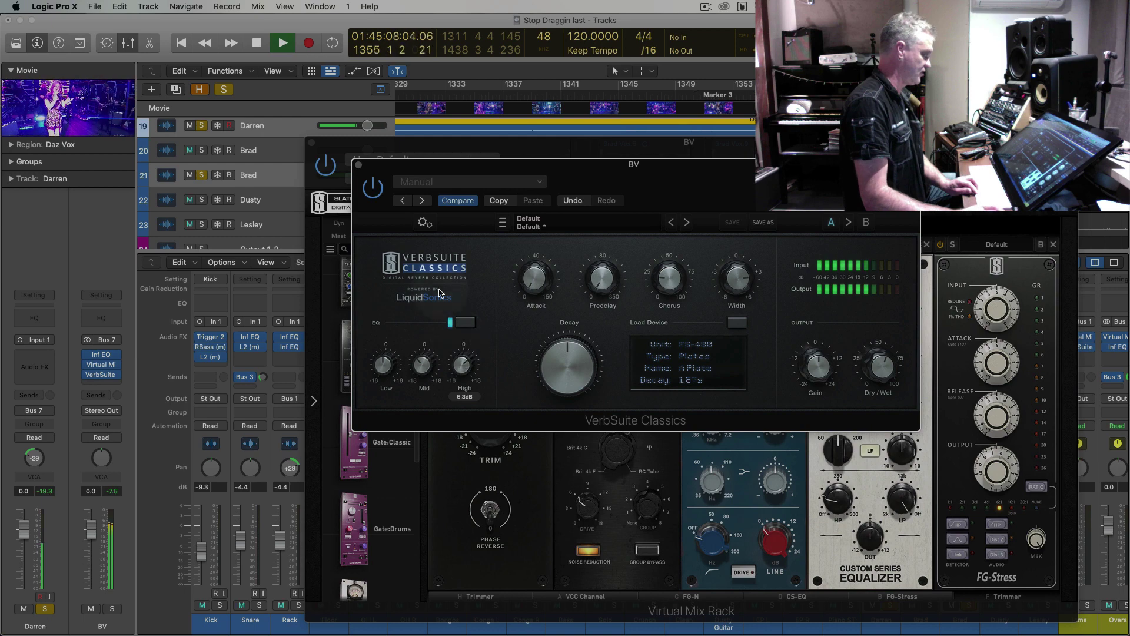
click(358, 167)
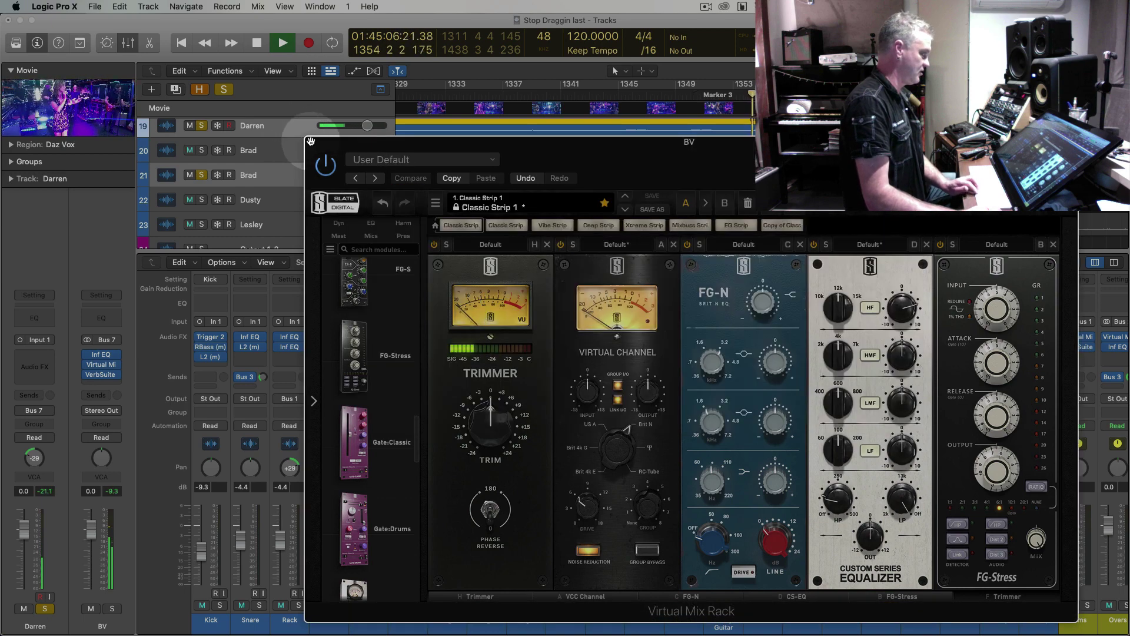
click(310, 141)
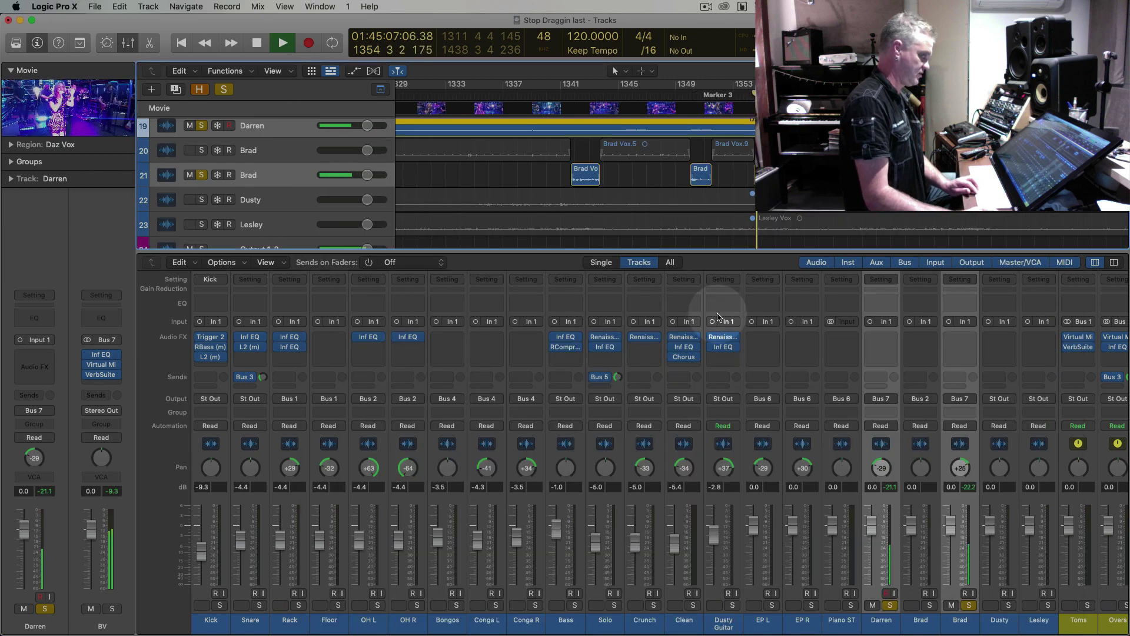
In the BV bus's Infinity EQ, add a bell boost of 4.61 dB at about 6.56 kHz, then close it and stop playback
click(101, 355)
click(698, 376)
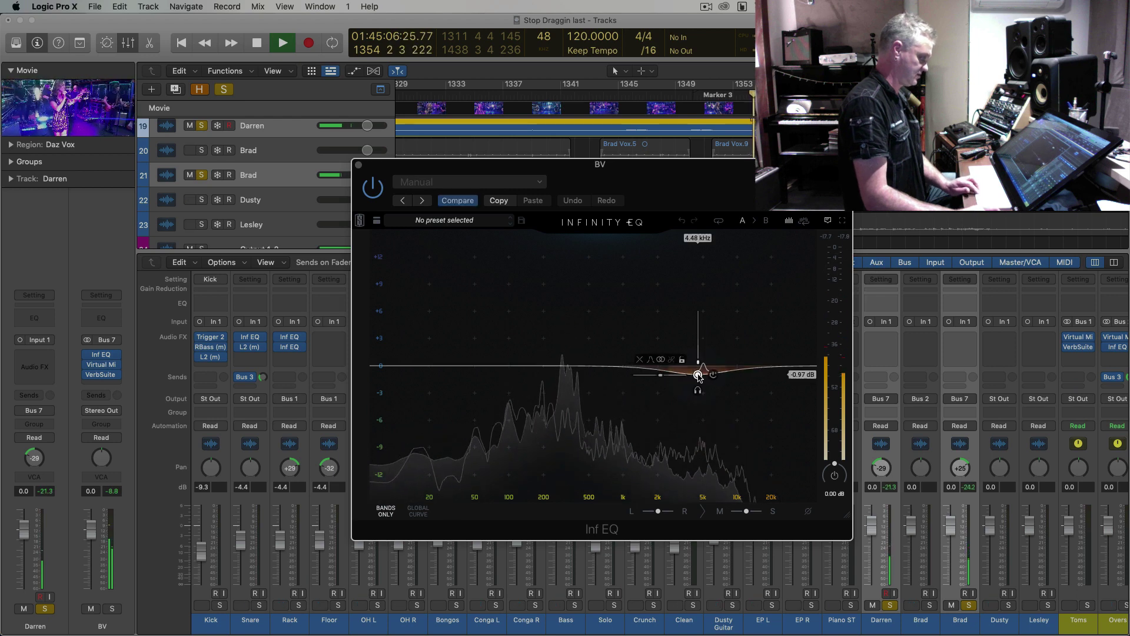
drag(699, 376, 717, 325)
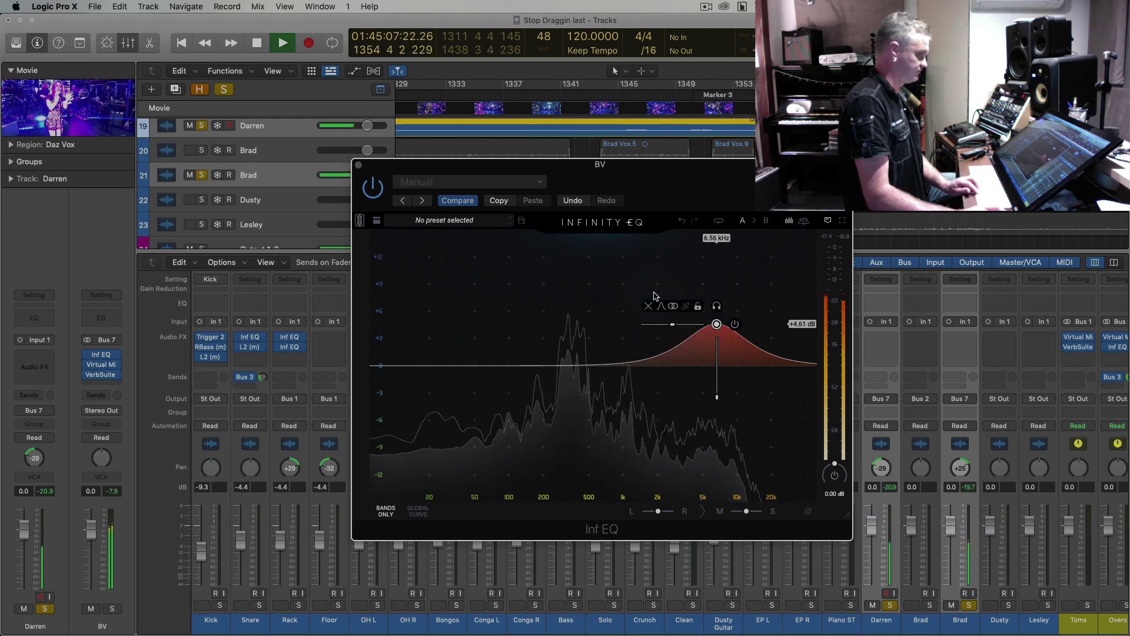
click(359, 165)
key(space)
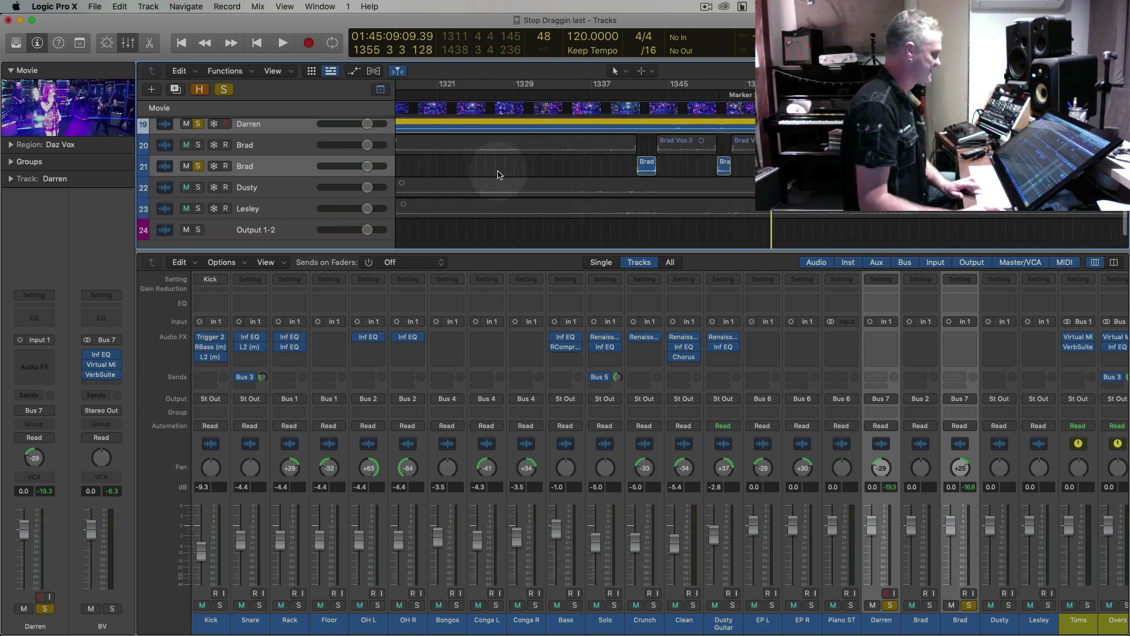
Solo only the vocal on track 20 and play a short passage from about bar 1323
click(298, 142)
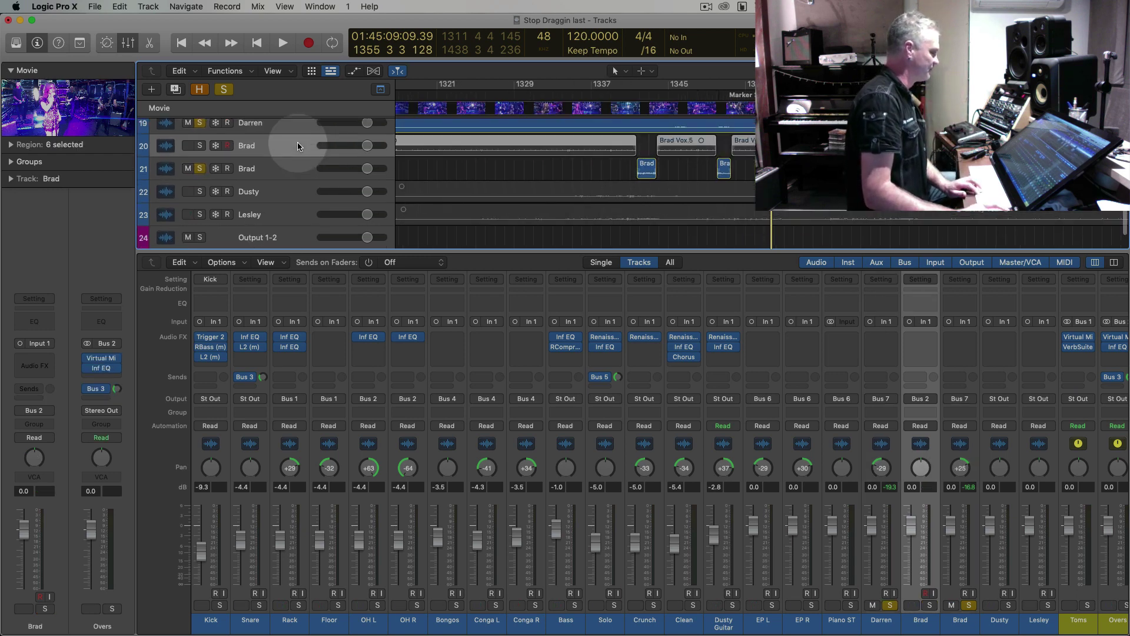
alt+click(205, 178)
click(205, 149)
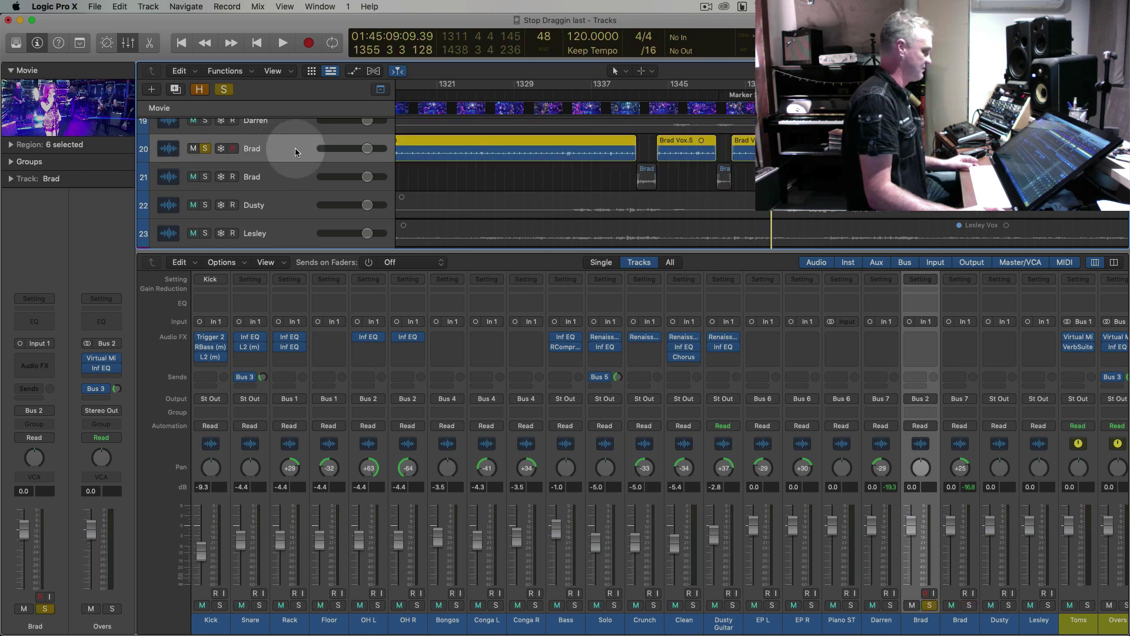
key(alt+comma)
key(comma)
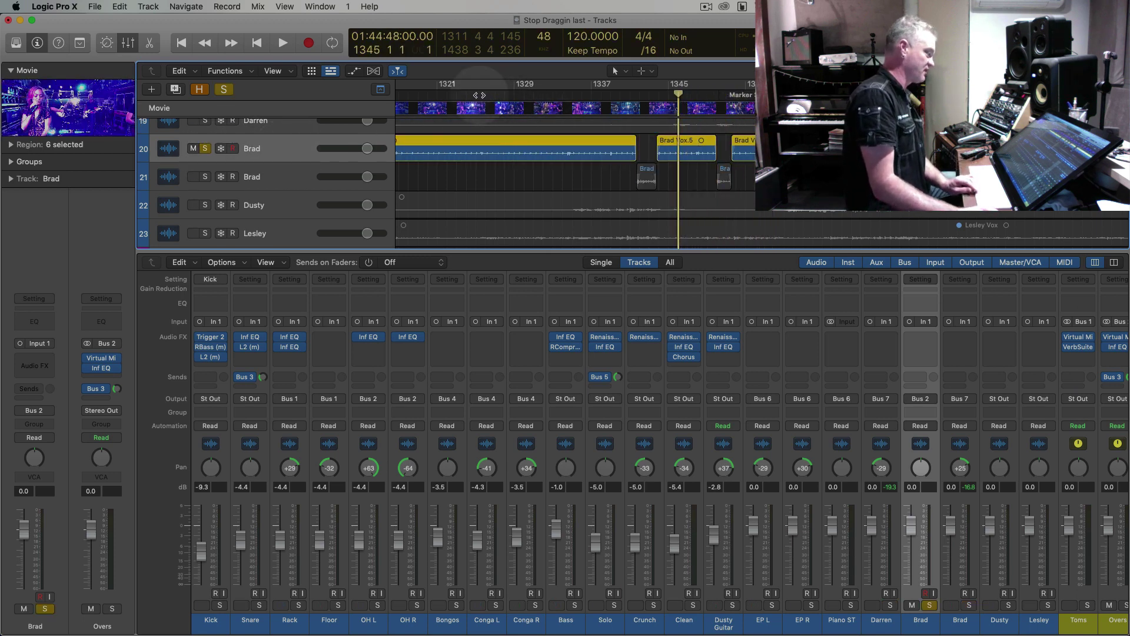
key(space)
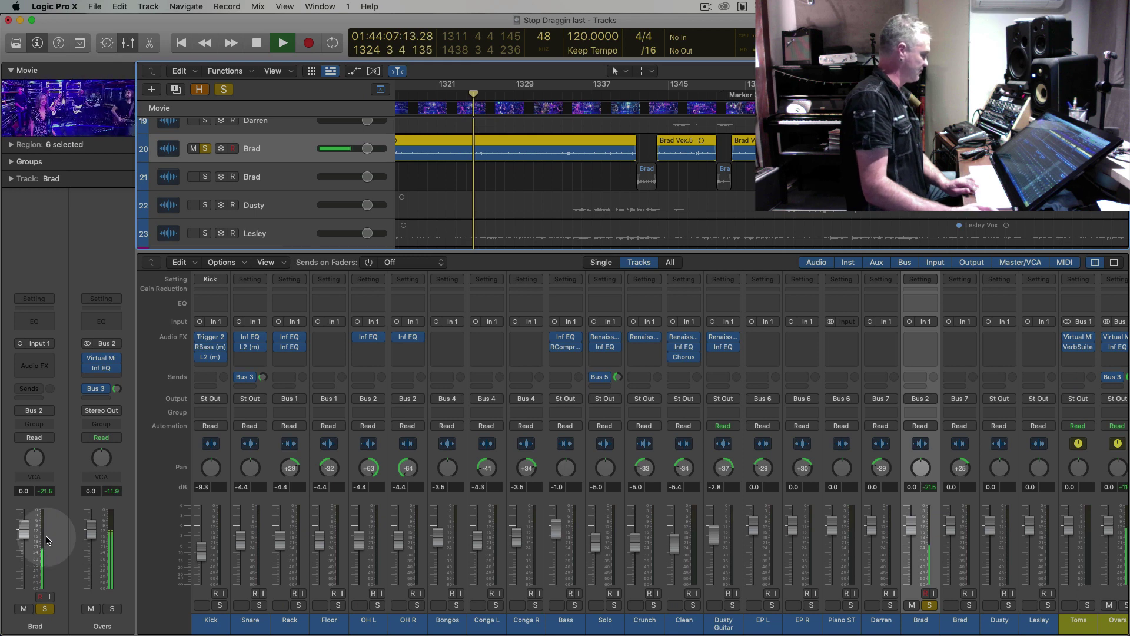
key(space)
Insert Infinity EQ on vocal track 20 and start playback
click(45, 360)
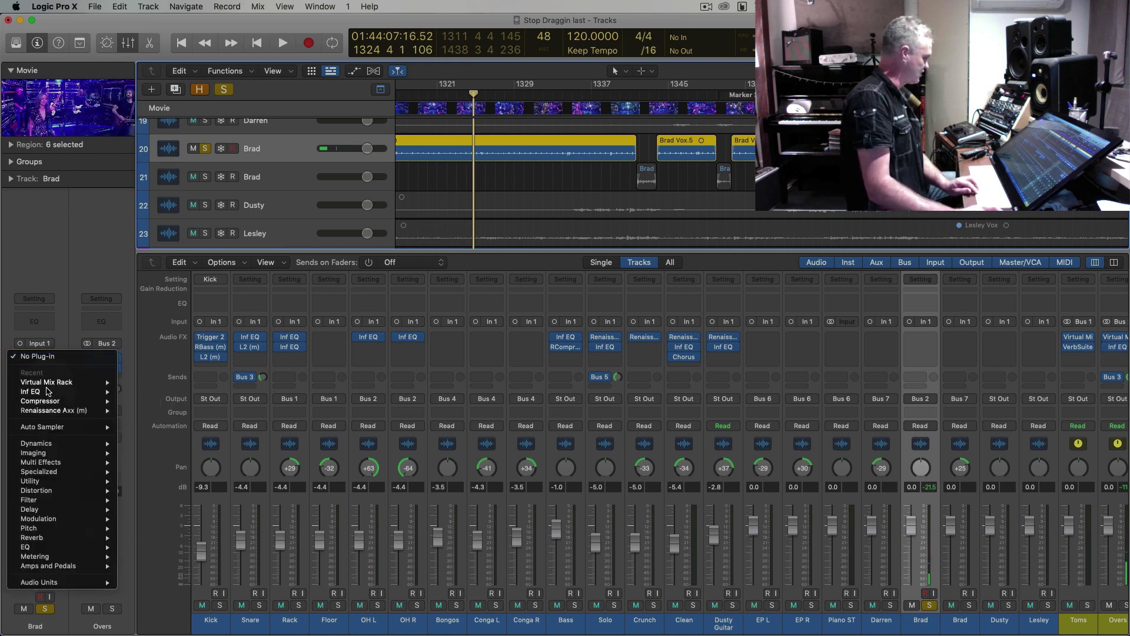
click(519, 150)
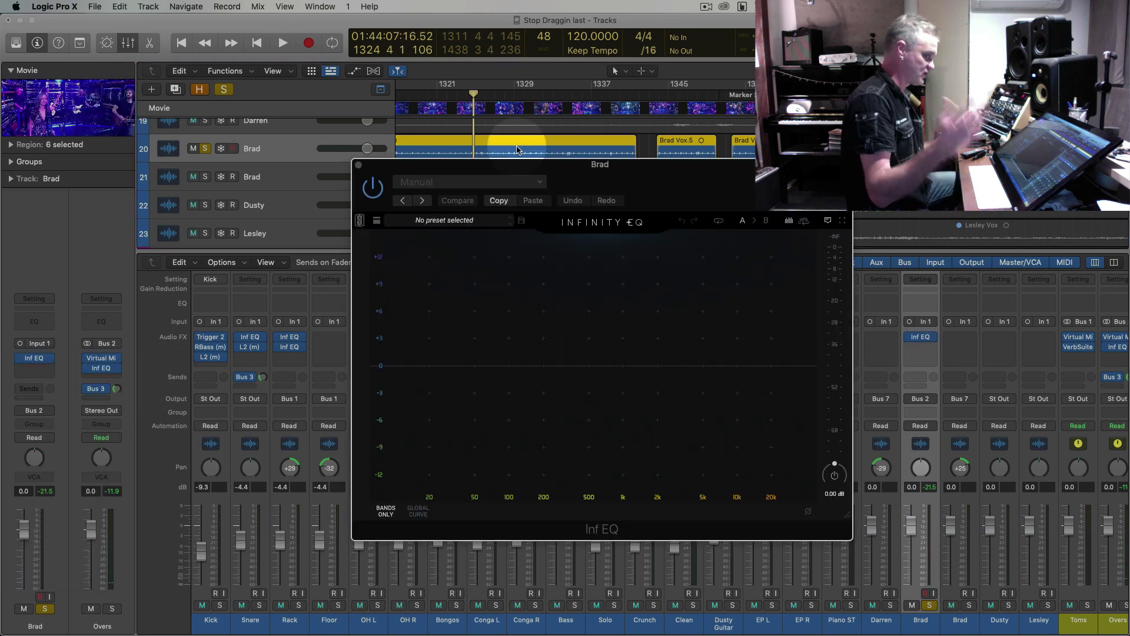
key(space)
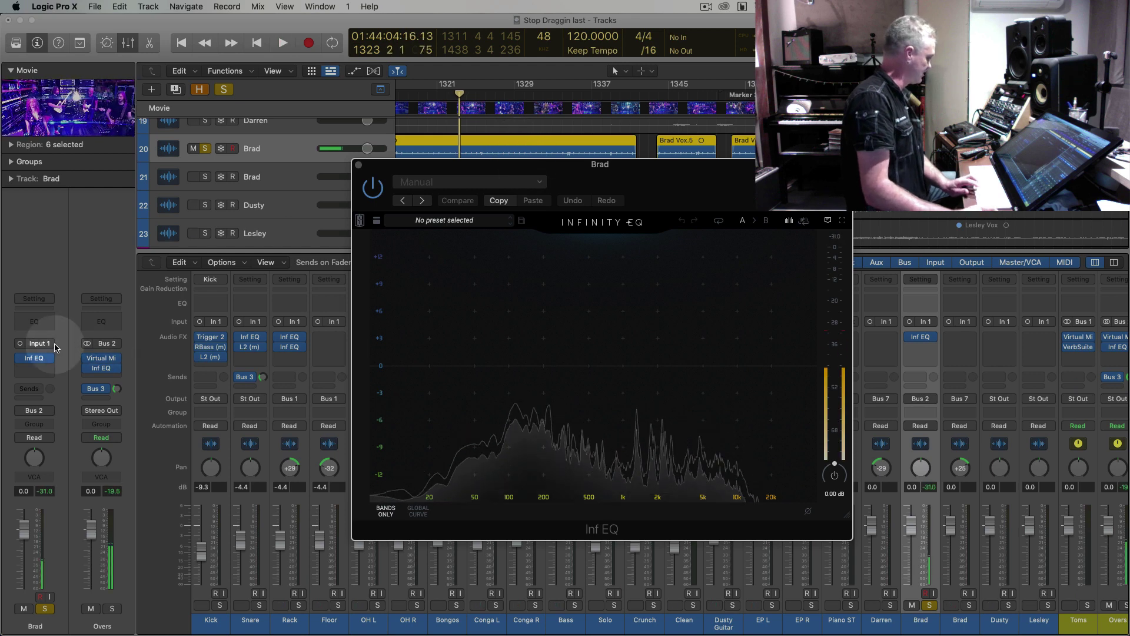
Insert a mono Waves L2 limiter ahead of the Infinity EQ on track 20 and set its threshold to -11.5
click(36, 362)
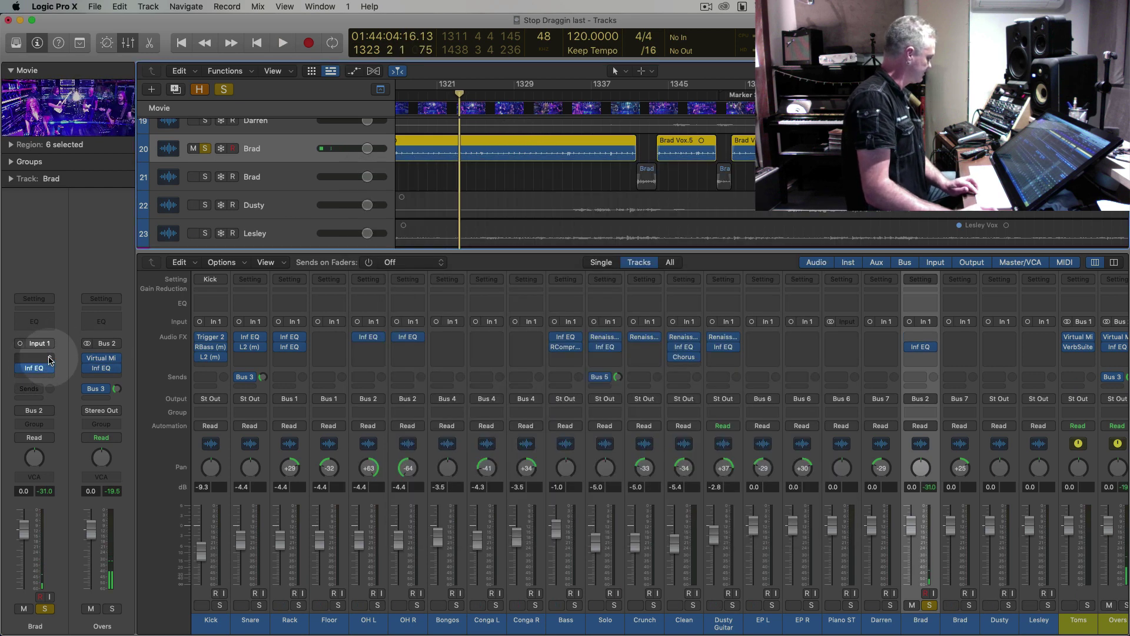
mouse_move(71, 574)
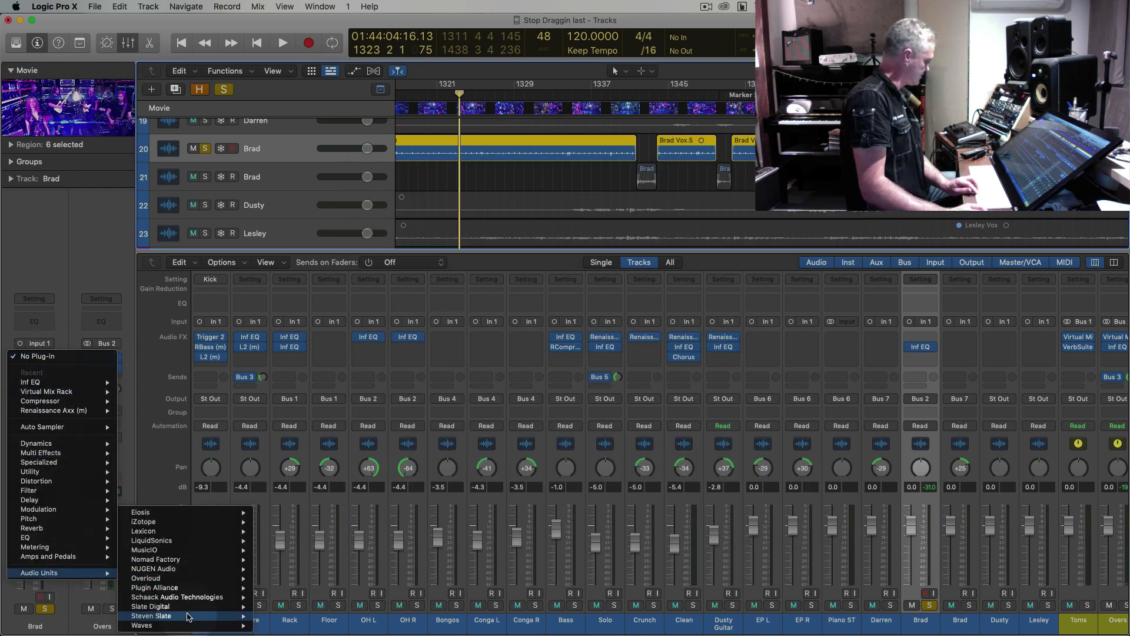
mouse_move(188, 625)
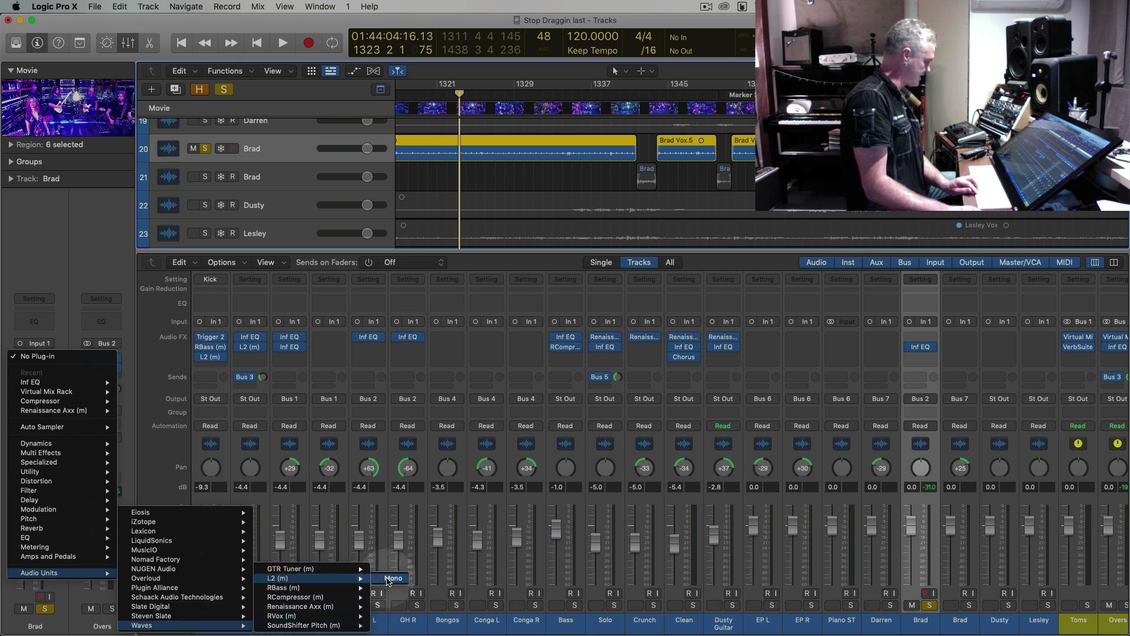
click(389, 578)
key(space)
drag(393, 261, 392, 294)
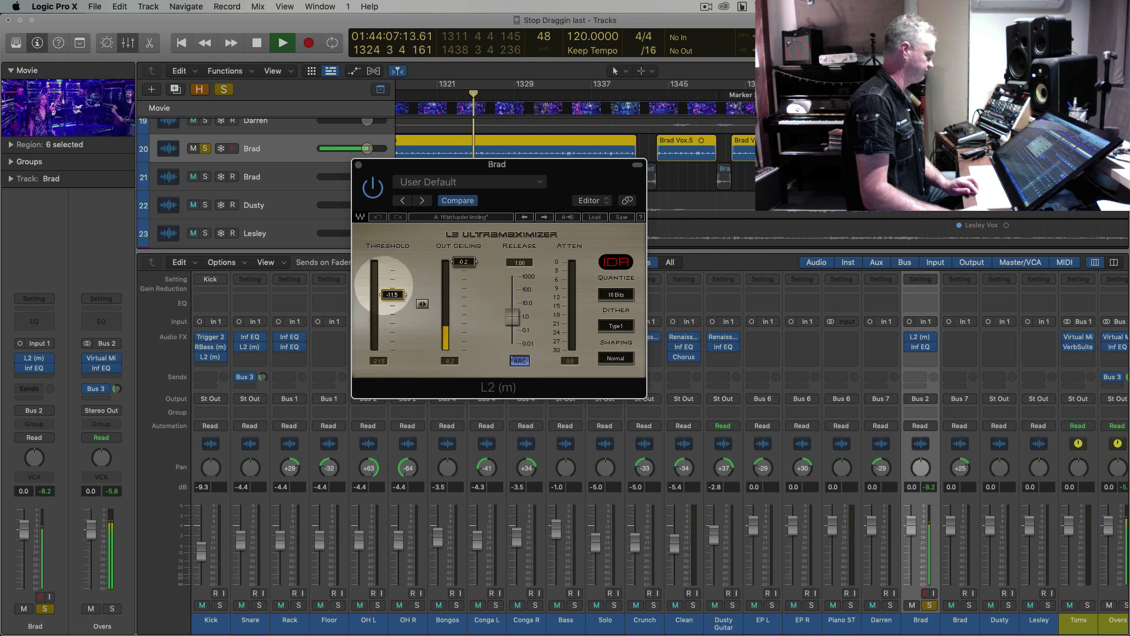
click(359, 164)
key(space)
In track 20's Infinity EQ, cut about 407 Hz by 1.82 dB during playback, then close the plug-in and stop
key(space)
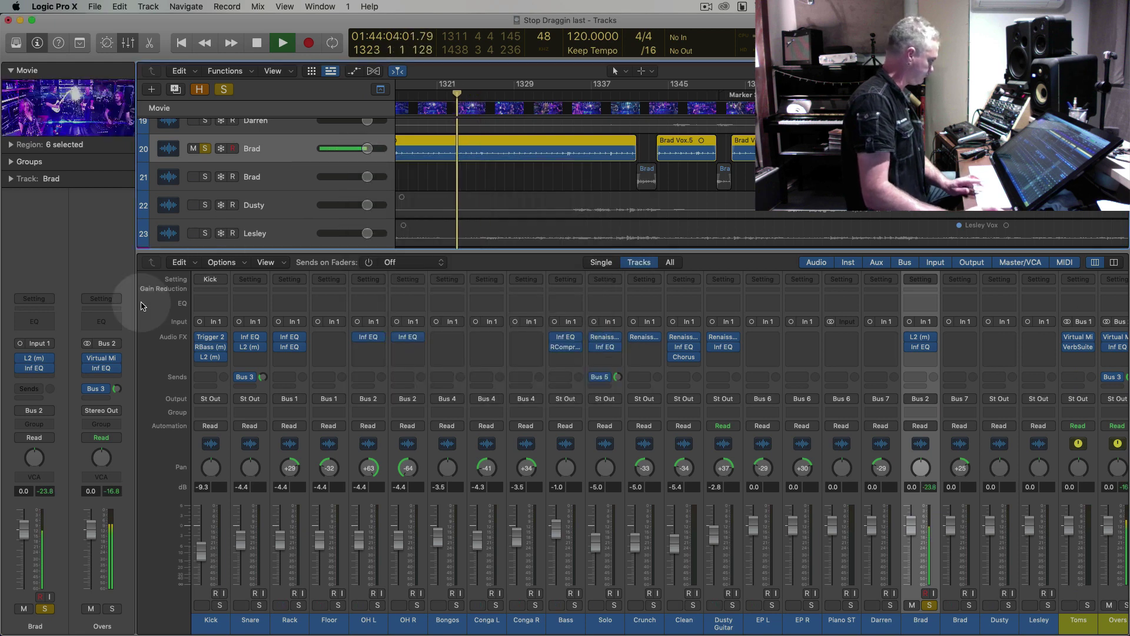
click(34, 367)
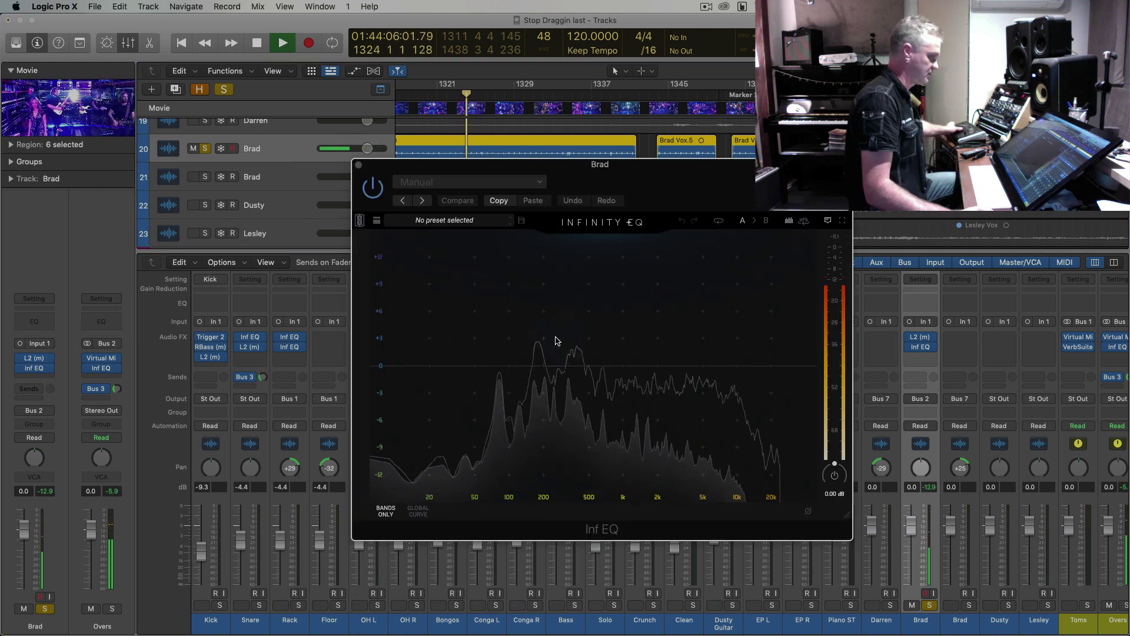
mouse_move(580, 372)
mouse_down()
mouse_move(565, 305)
mouse_move(581, 272)
mouse_move(598, 274)
mouse_move(580, 274)
mouse_move(575, 400)
mouse_move(579, 382)
mouse_up()
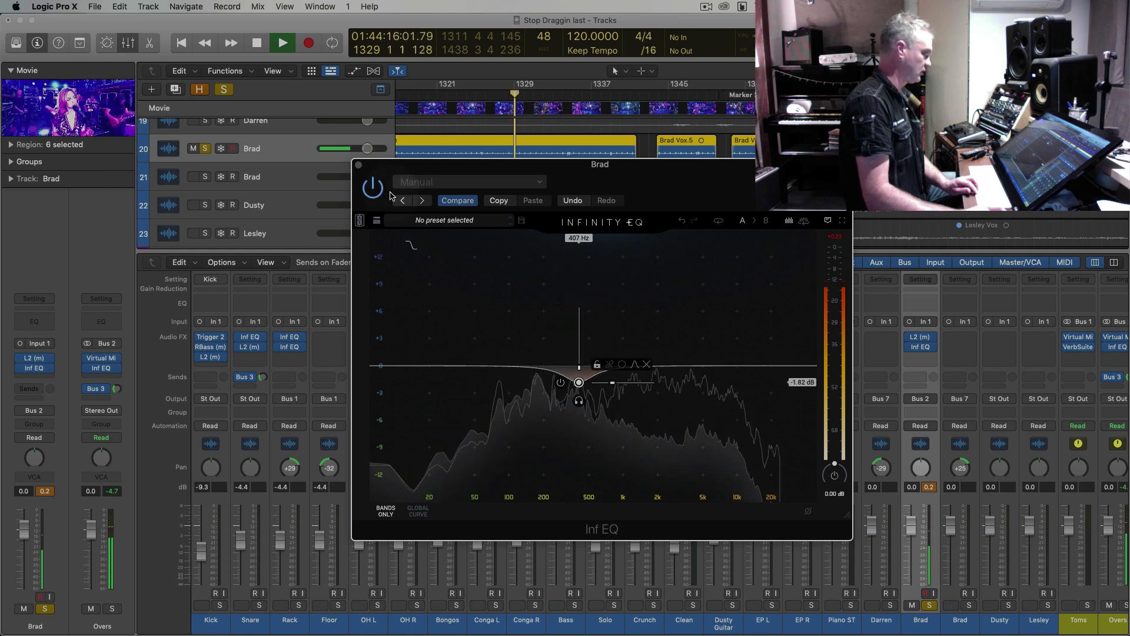
click(358, 166)
key(space)
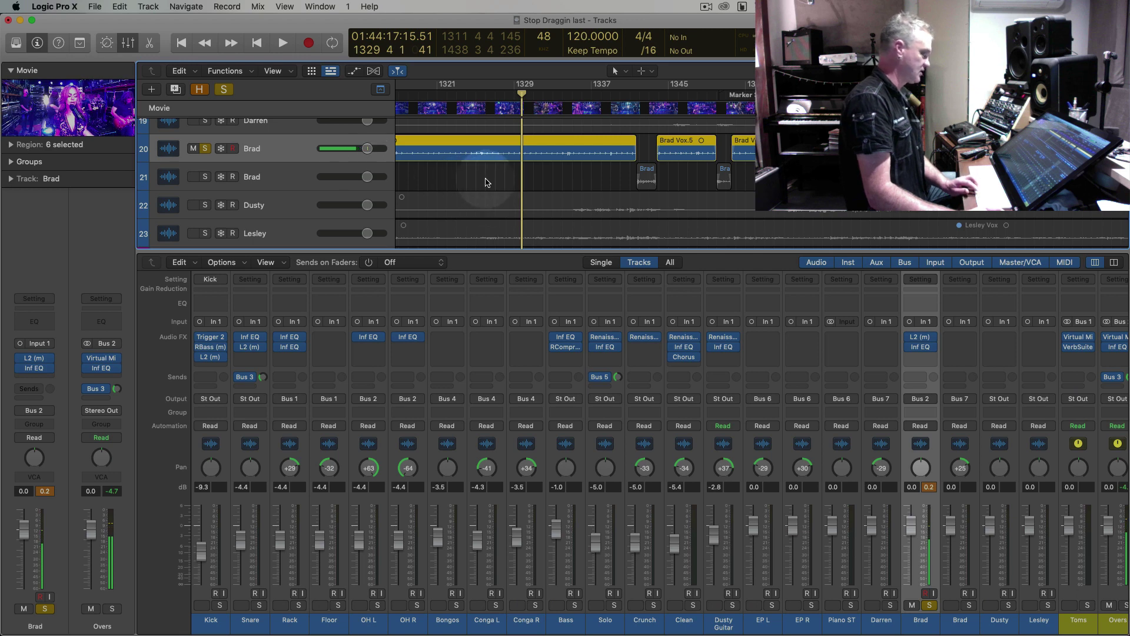
Unsolo vocal track 20, solo the Overs bus instead and start playback
click(46, 609)
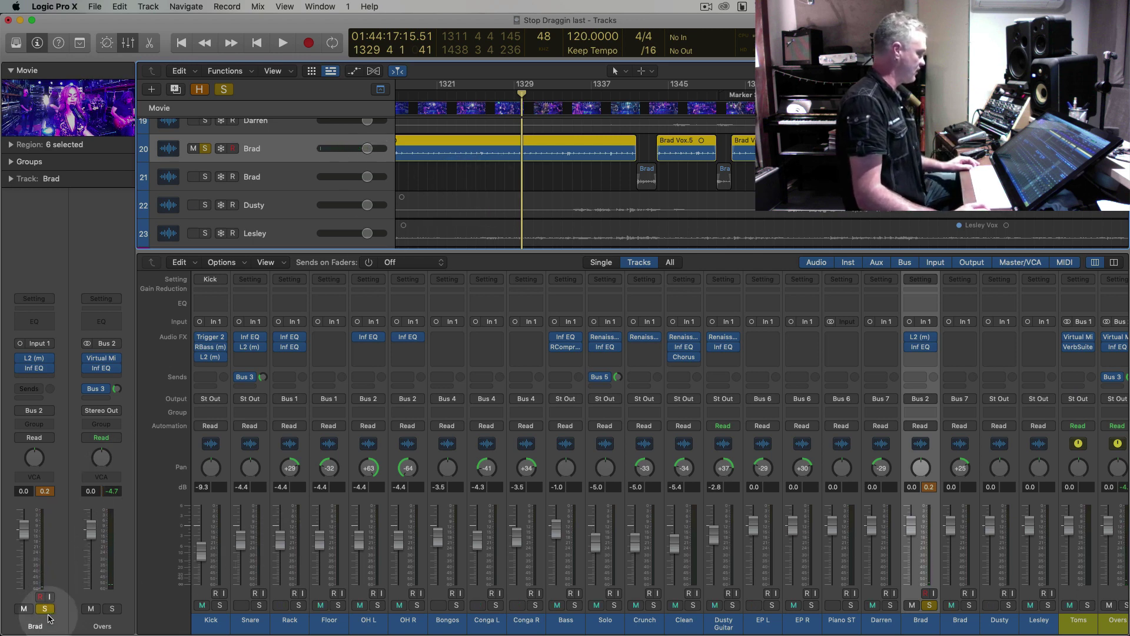
click(46, 609)
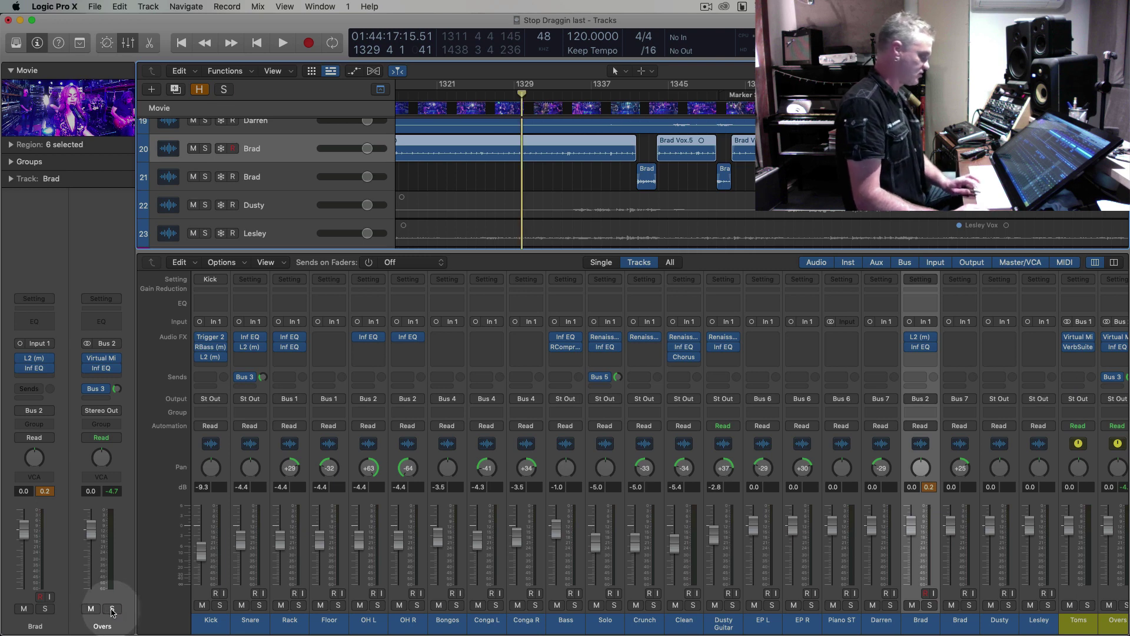
click(113, 609)
key(space)
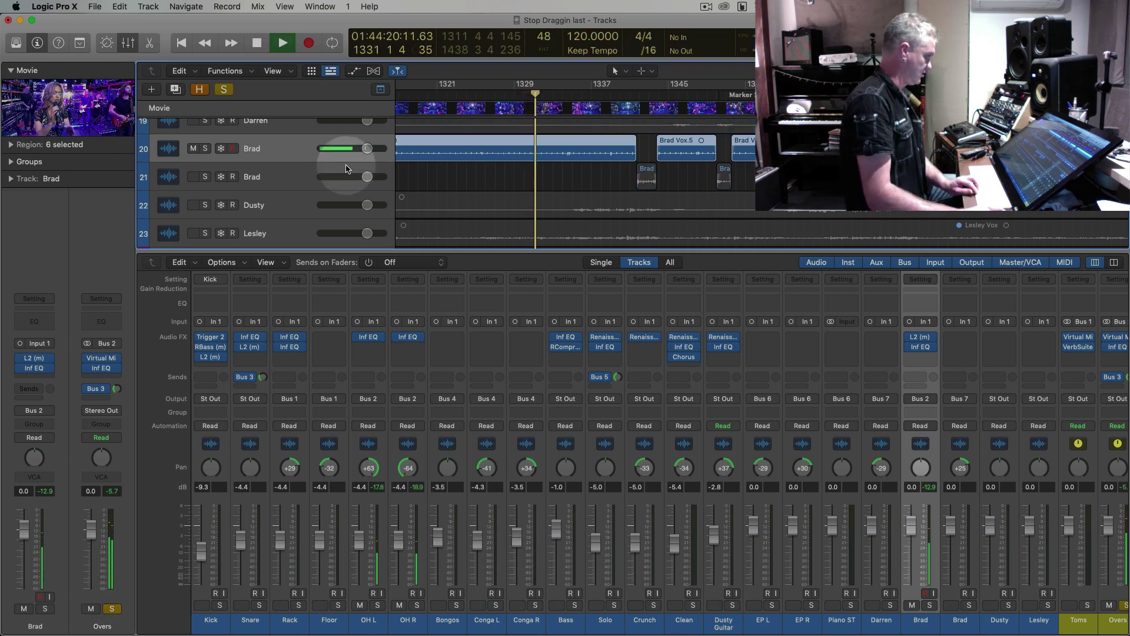
Compare the soloed Overs bus with track 20 muted and unmuted, and lower the Overs fader to -1.0 dB
click(193, 148)
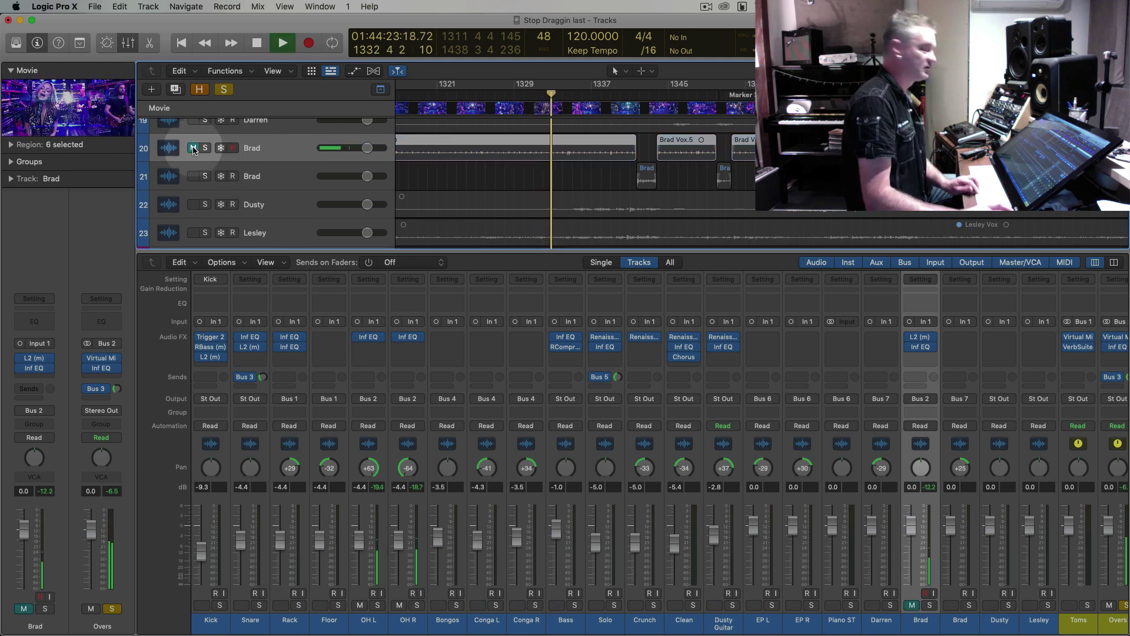
key(space)
key(space)
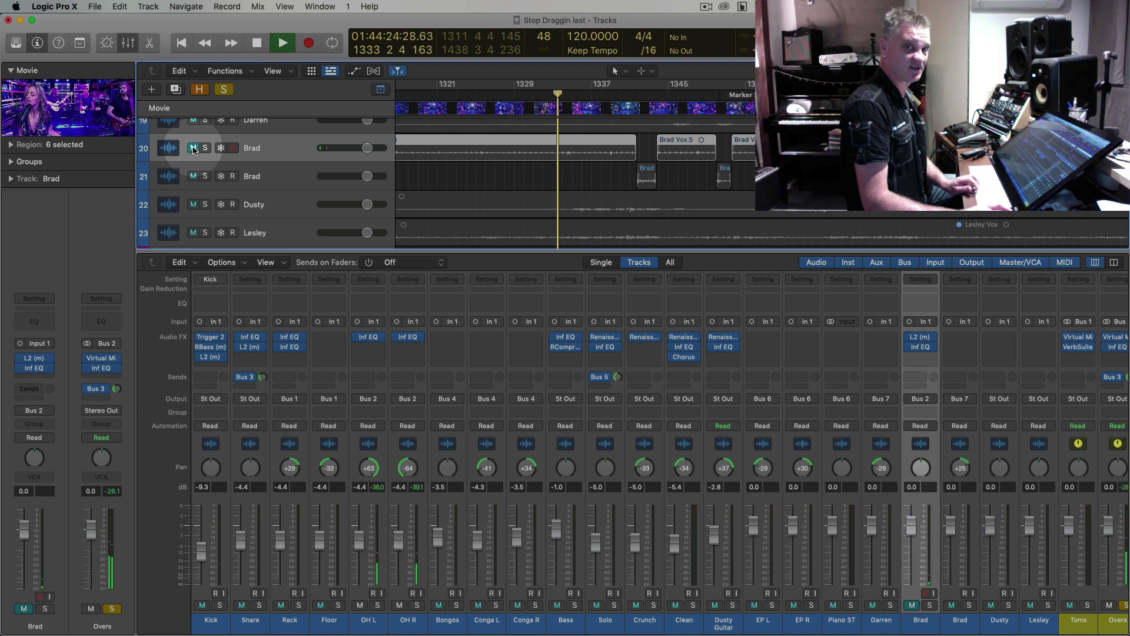
click(193, 148)
drag(91, 530, 90, 537)
key(space)
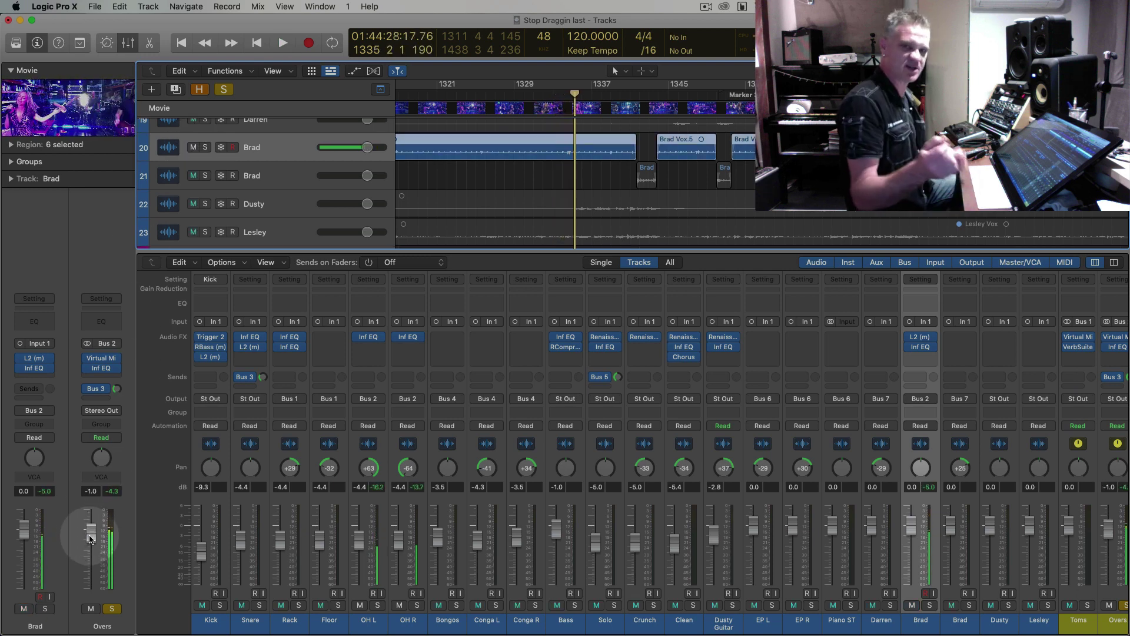
Select vocal track 22, clear the Overs bus solo and deselect the track's region
click(456, 180)
key(super+Left)
key(super+Left)
key(super+Down)
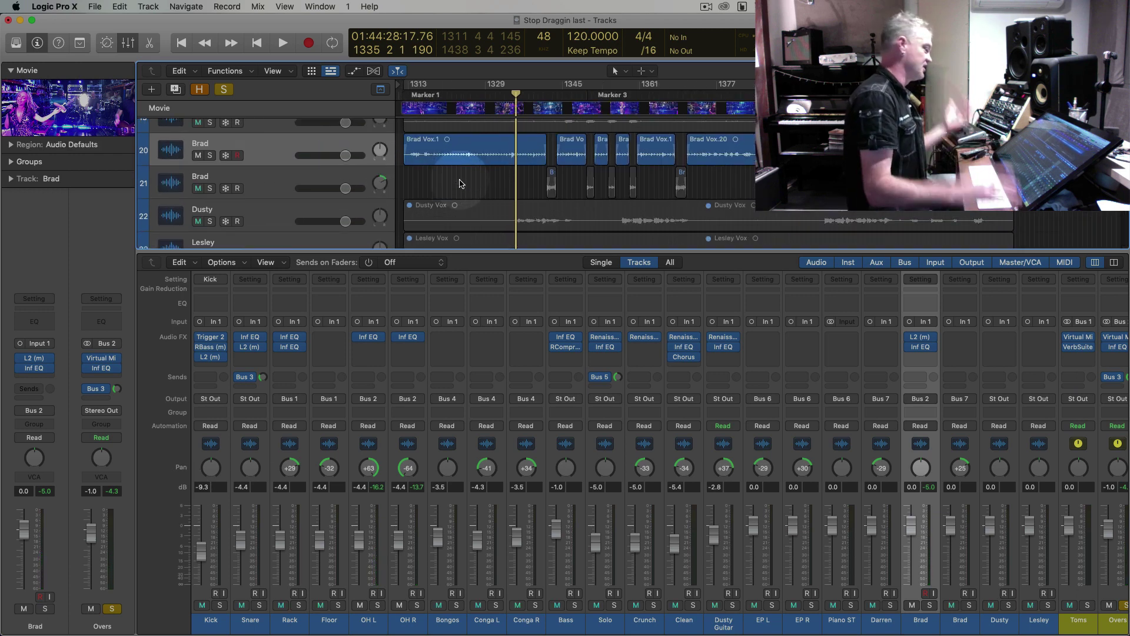
click(279, 217)
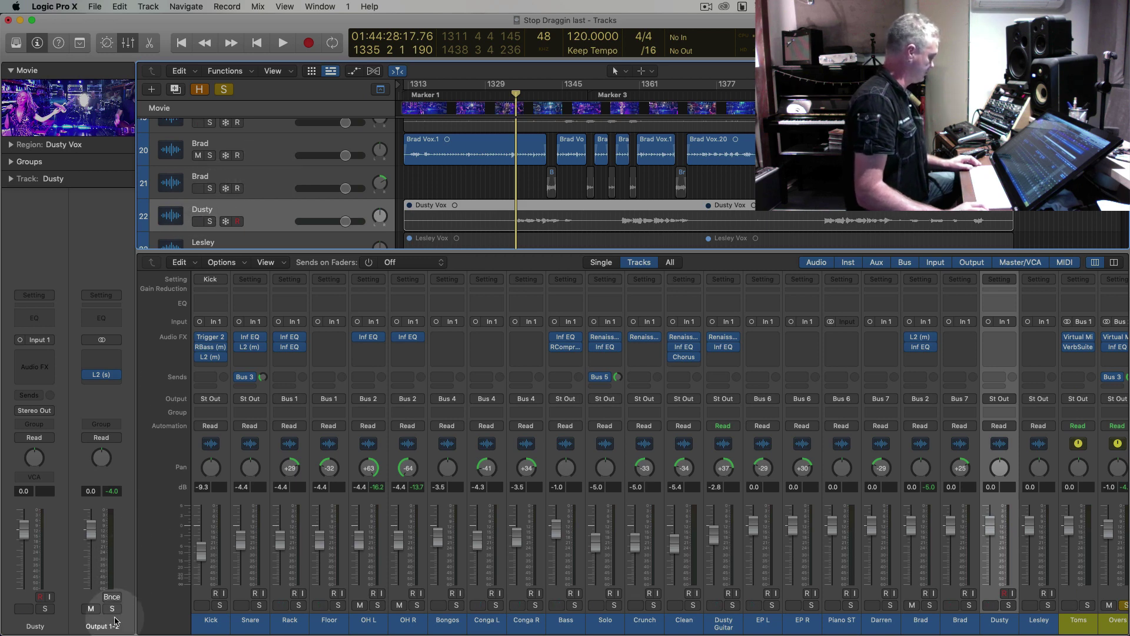
click(484, 181)
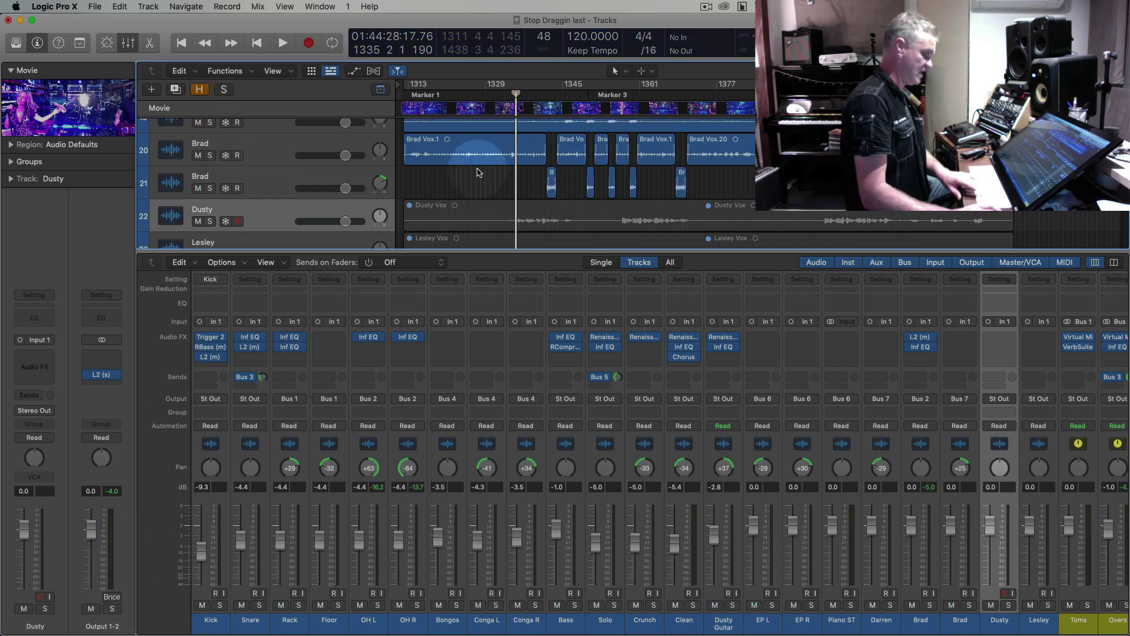
Play the mix while watching the movie in its own large window, then close the window and stop playback
key(space)
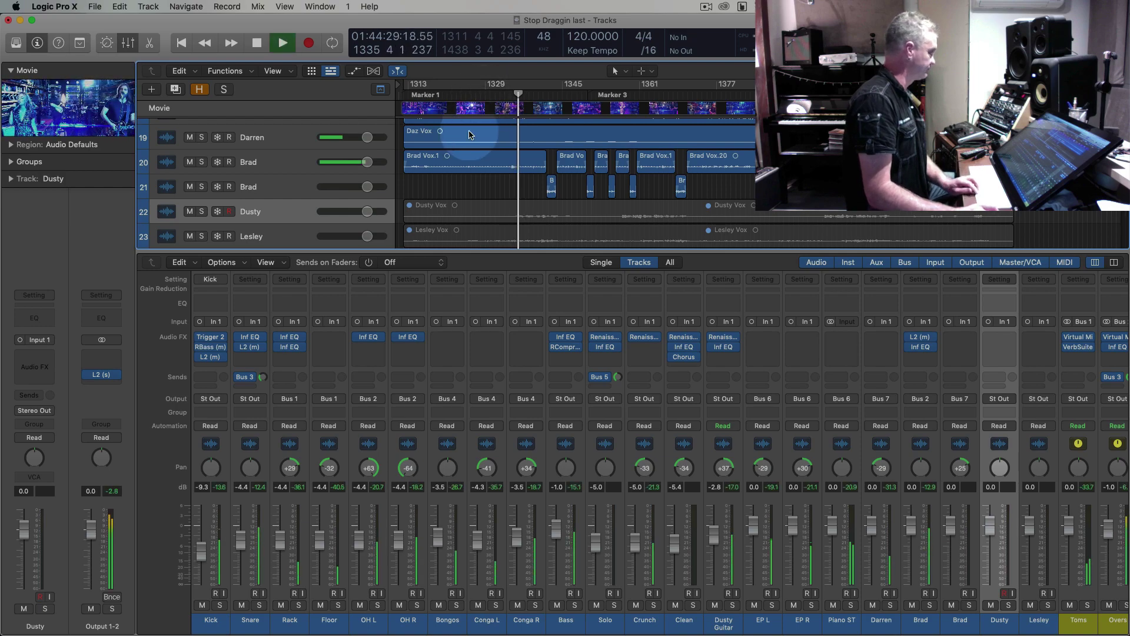
double_click(62, 103)
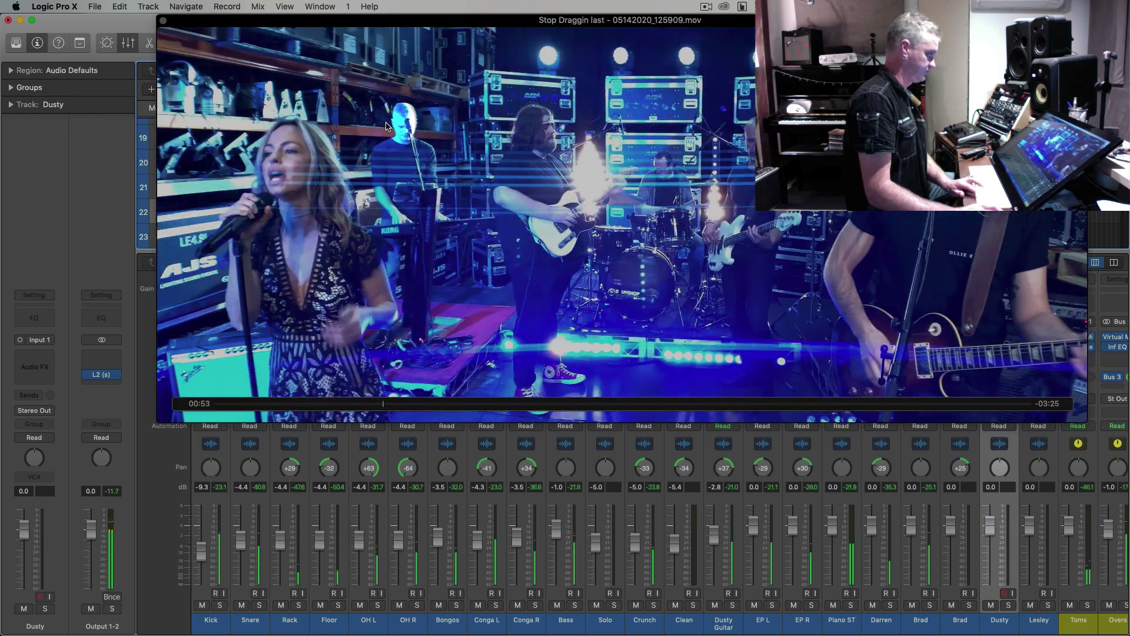
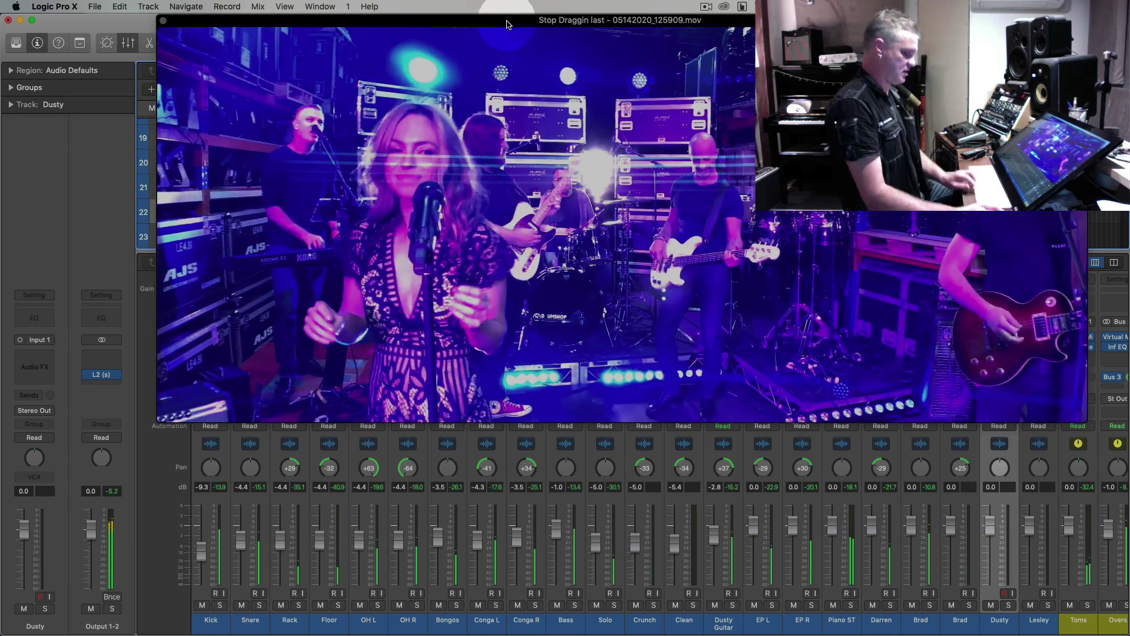
click(163, 22)
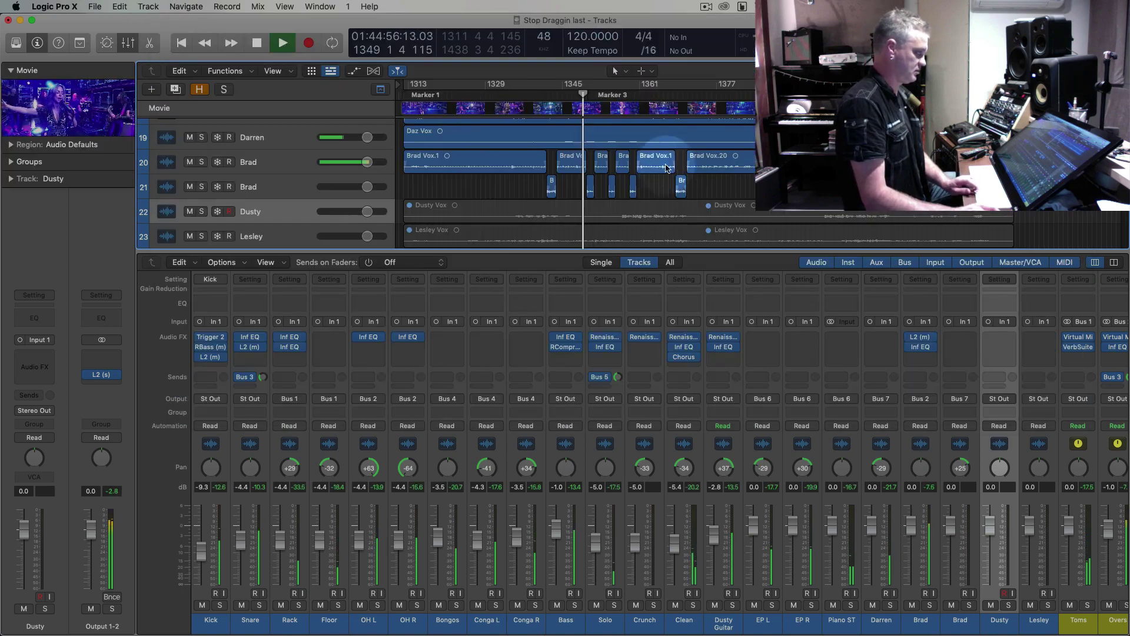
key(super+Up)
key(super+Up)
key(space)
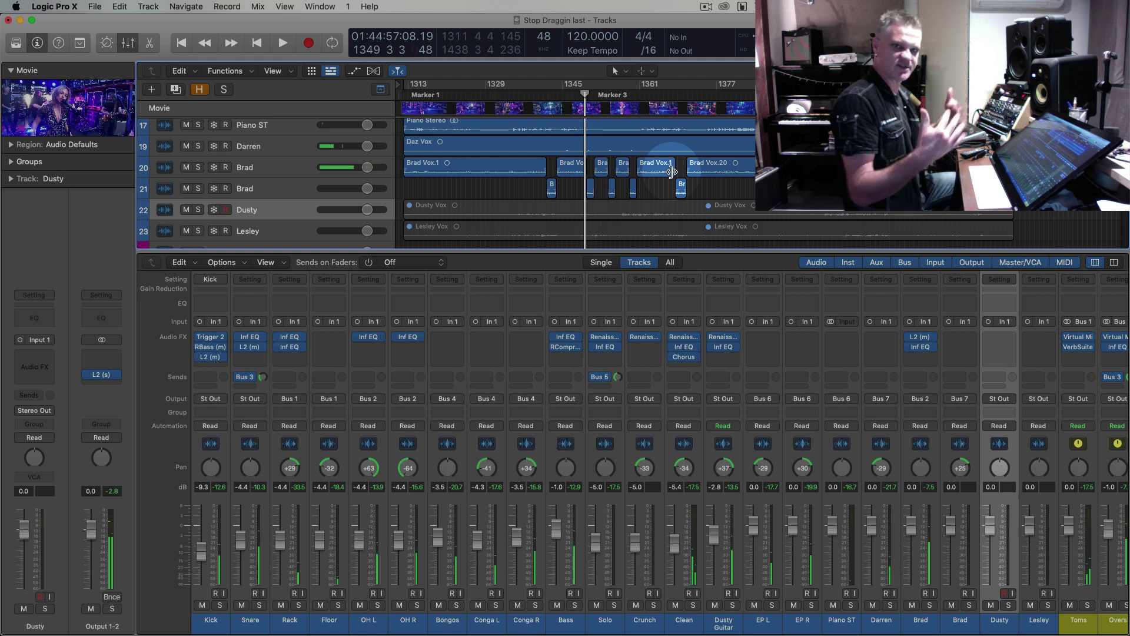
Select vocal track 23 and solo it
key(super+Up)
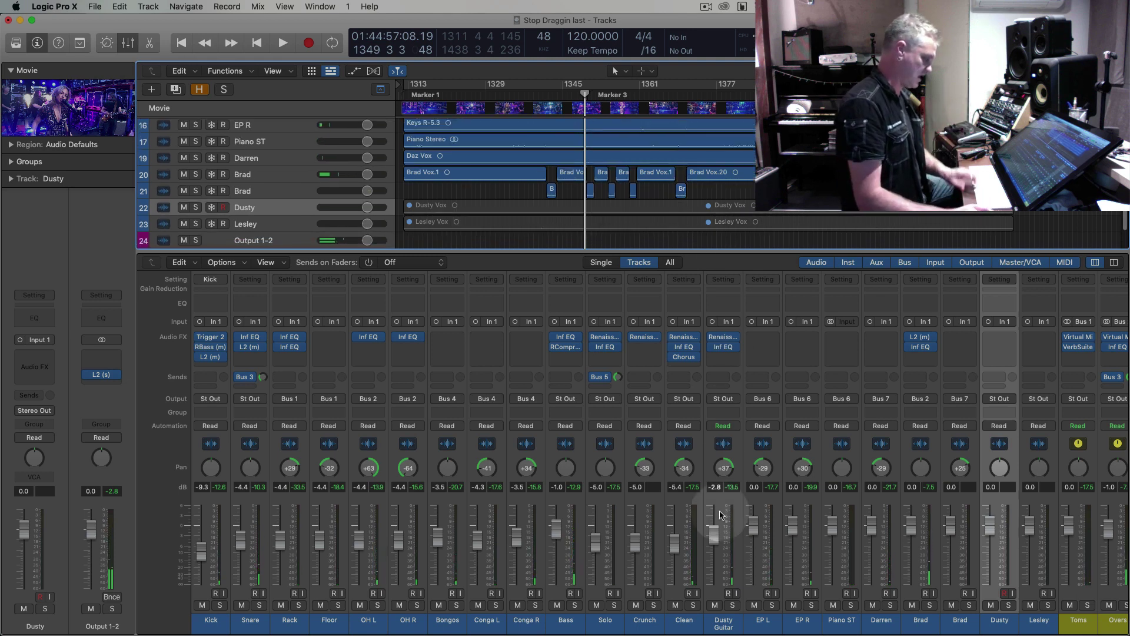
click(262, 209)
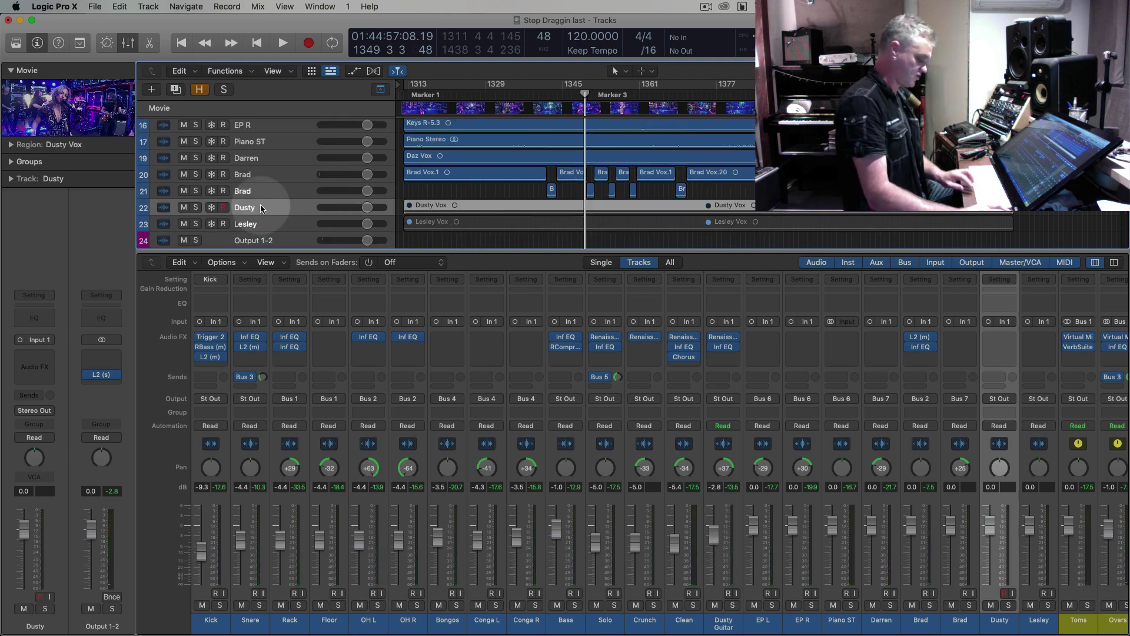
key(super+Down)
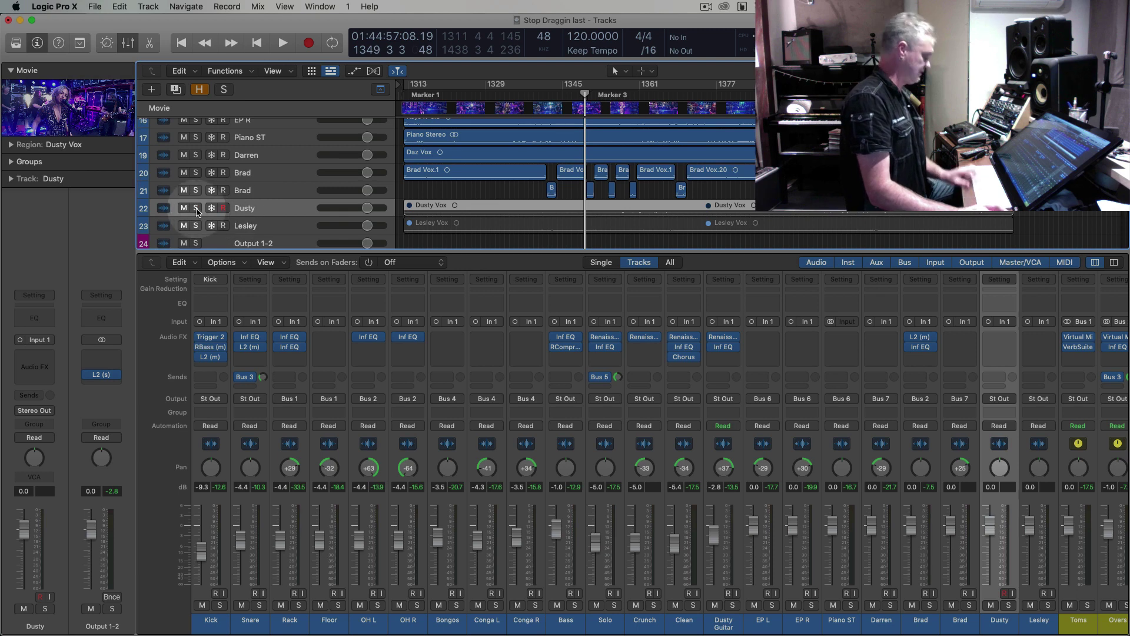
click(250, 226)
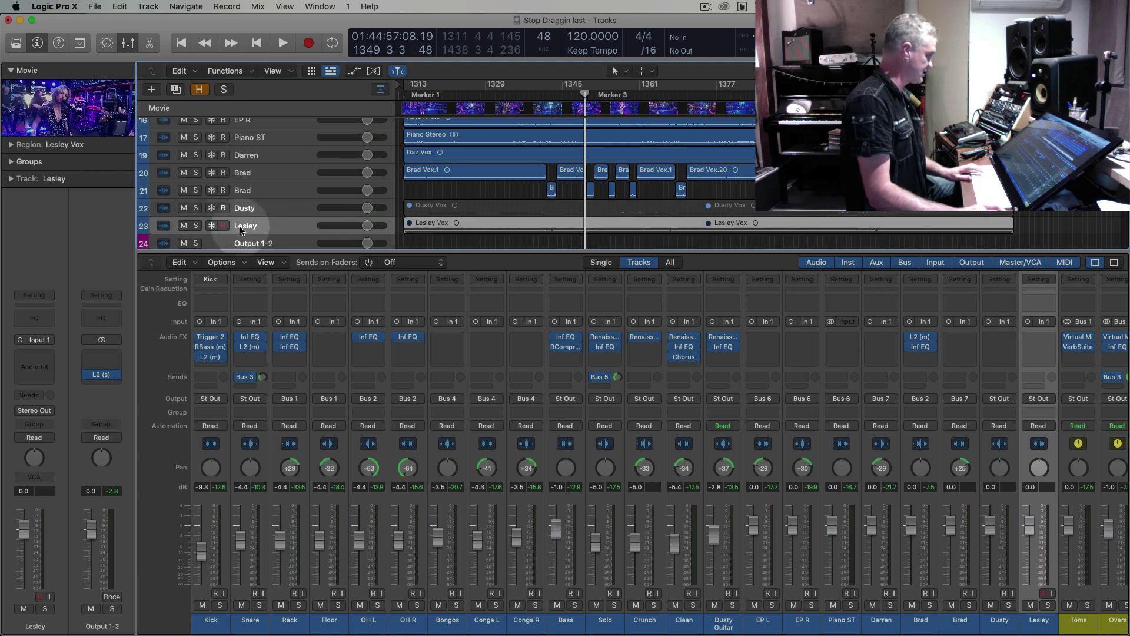
click(196, 226)
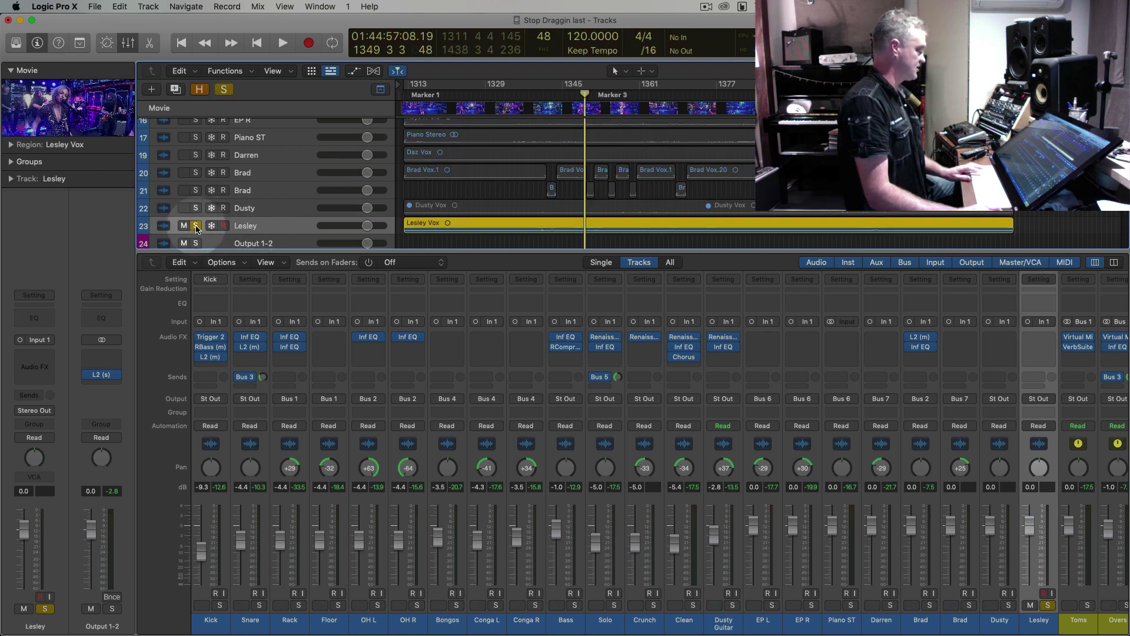
Play soloed vocal track 23 from the song's start, hide the mixer and stop playback
key(cmd+Down)
key(Return)
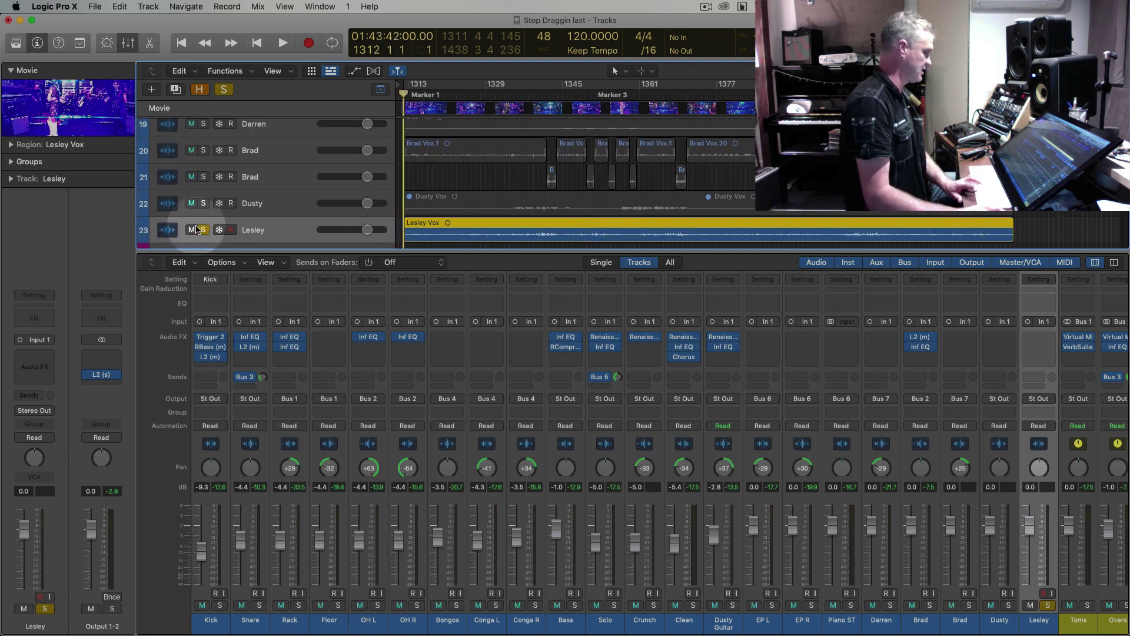
key(super+Down)
key(space)
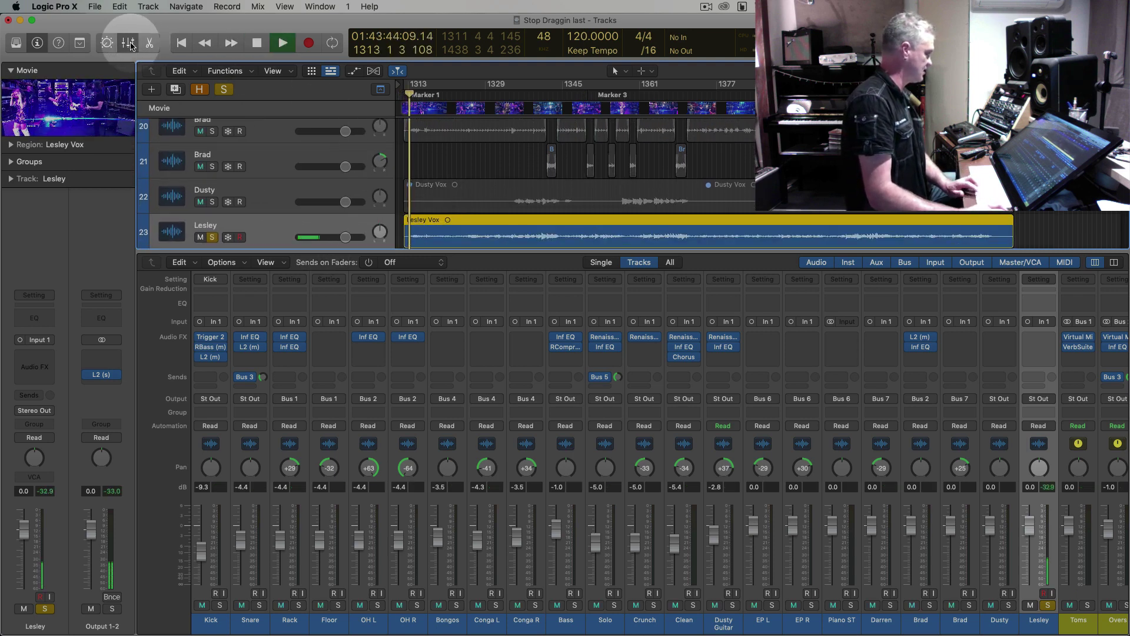
key(space)
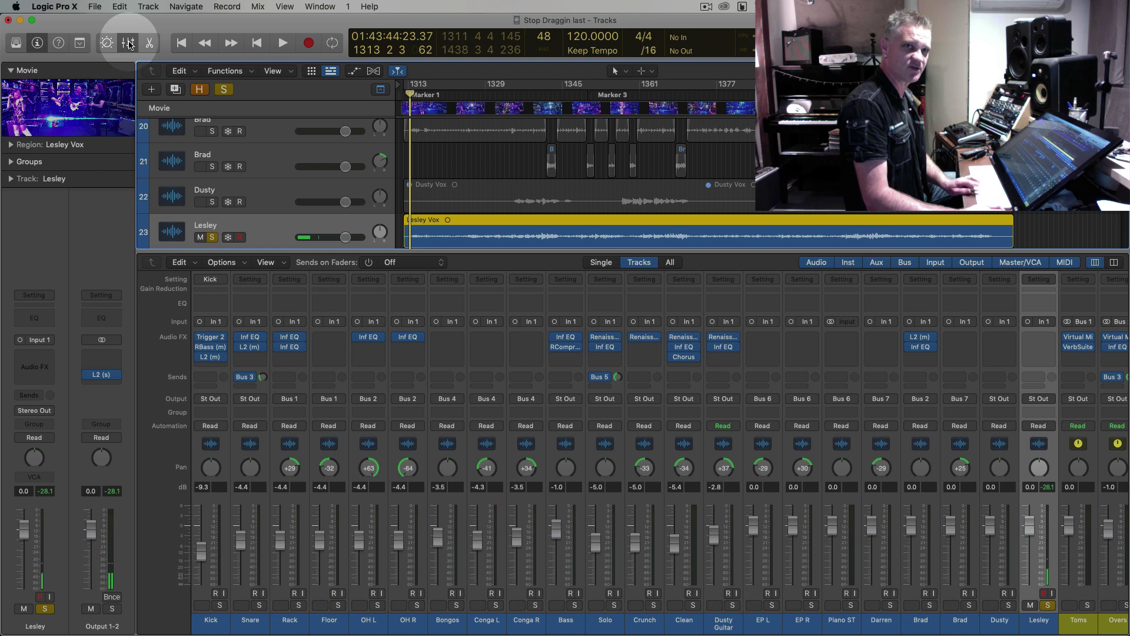
key(space)
key(super+Down)
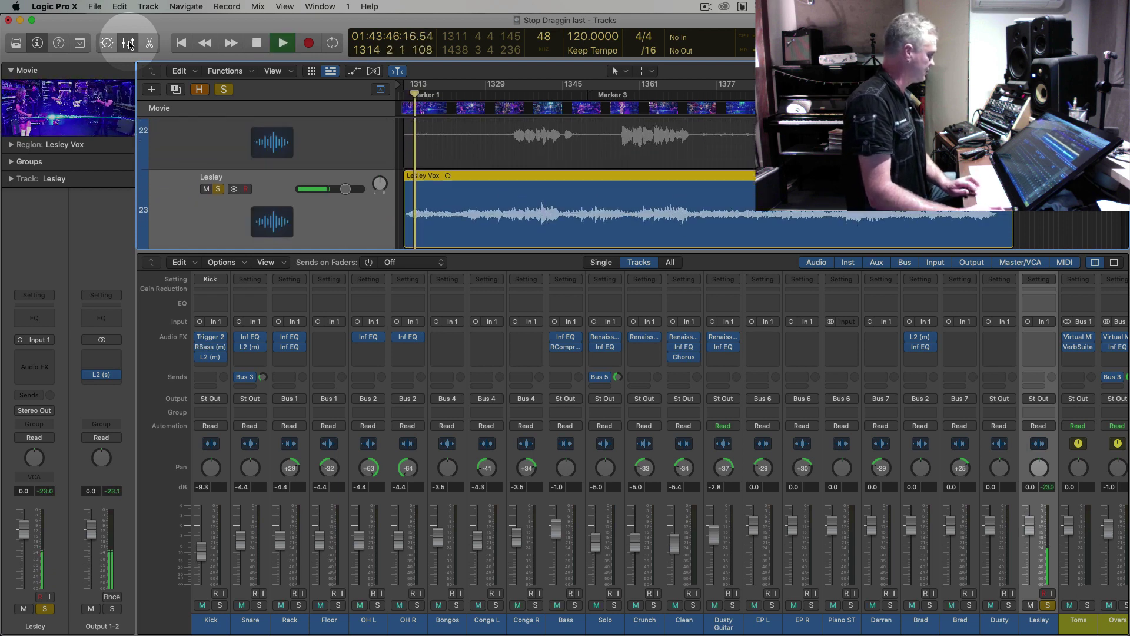
click(128, 43)
click(517, 492)
key(space)
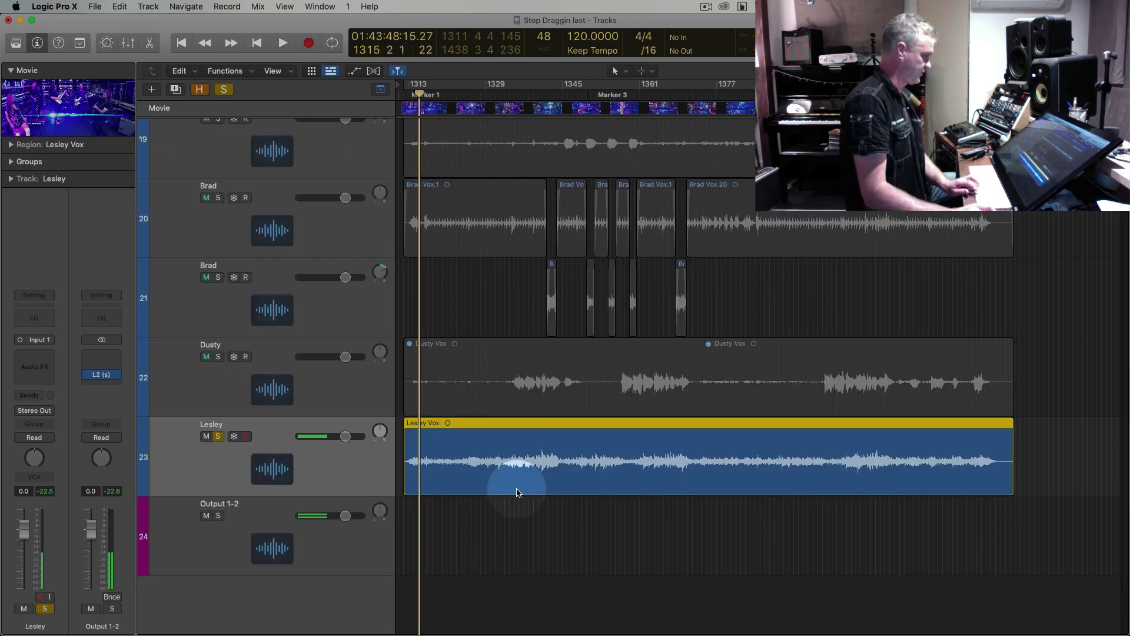
Move the playhead to bar 1322, ahead of the sung passage on track 23, and start playback
key(period)
key(period)
key(period)
key(period)
key(period)
key(period)
key(period)
key(period)
key(period)
key(period)
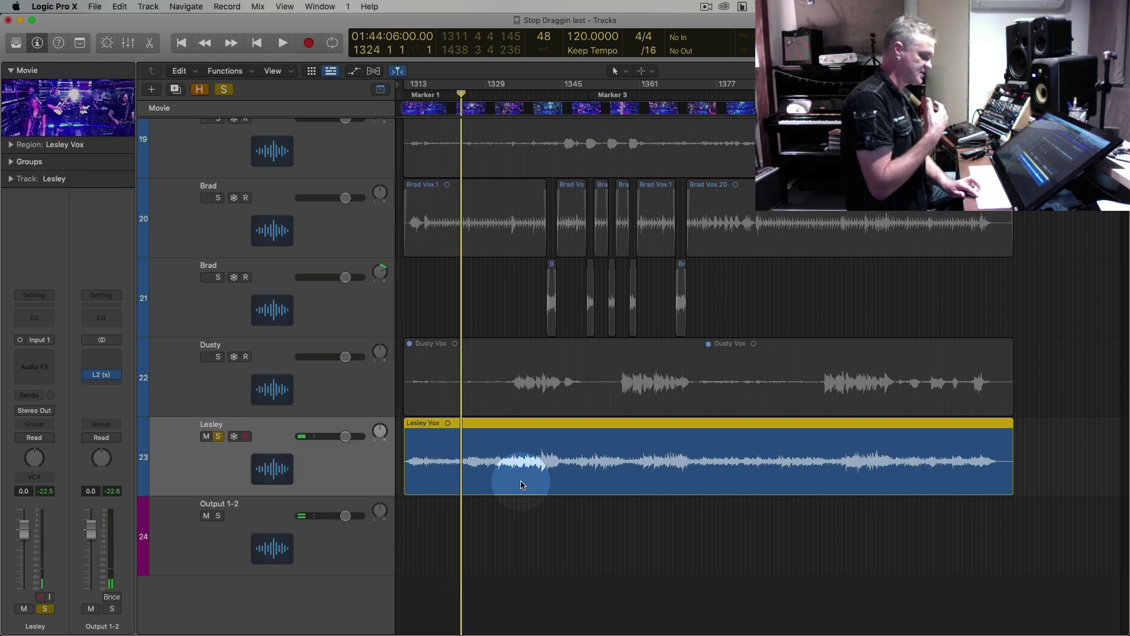
key(super+Down)
key(super+Right)
key(super+Right)
key(super+Right)
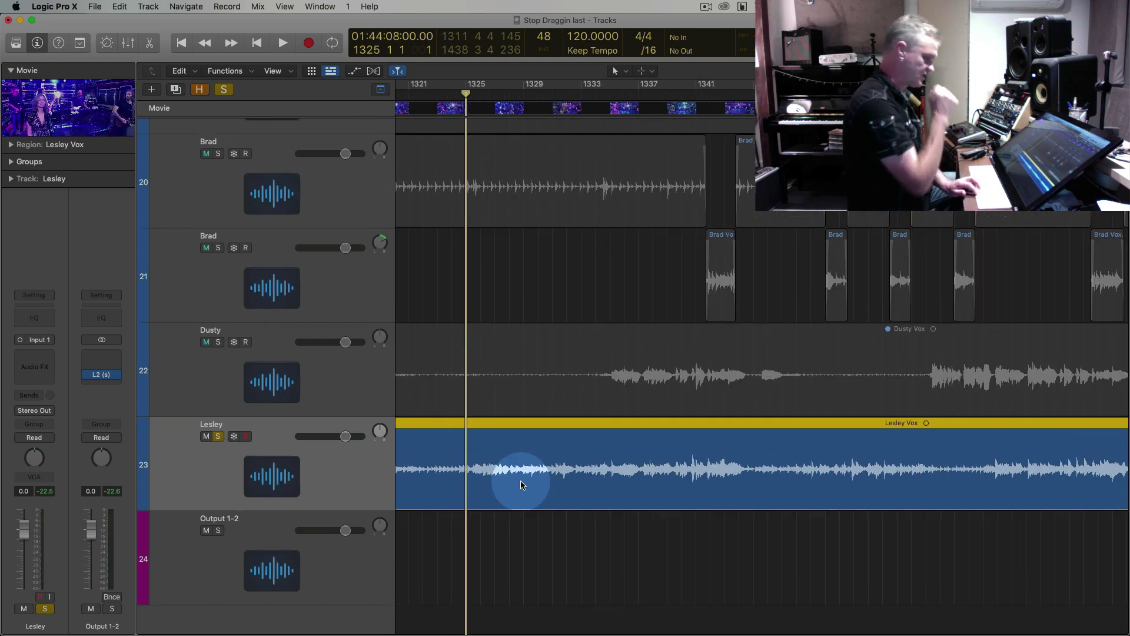
key(space)
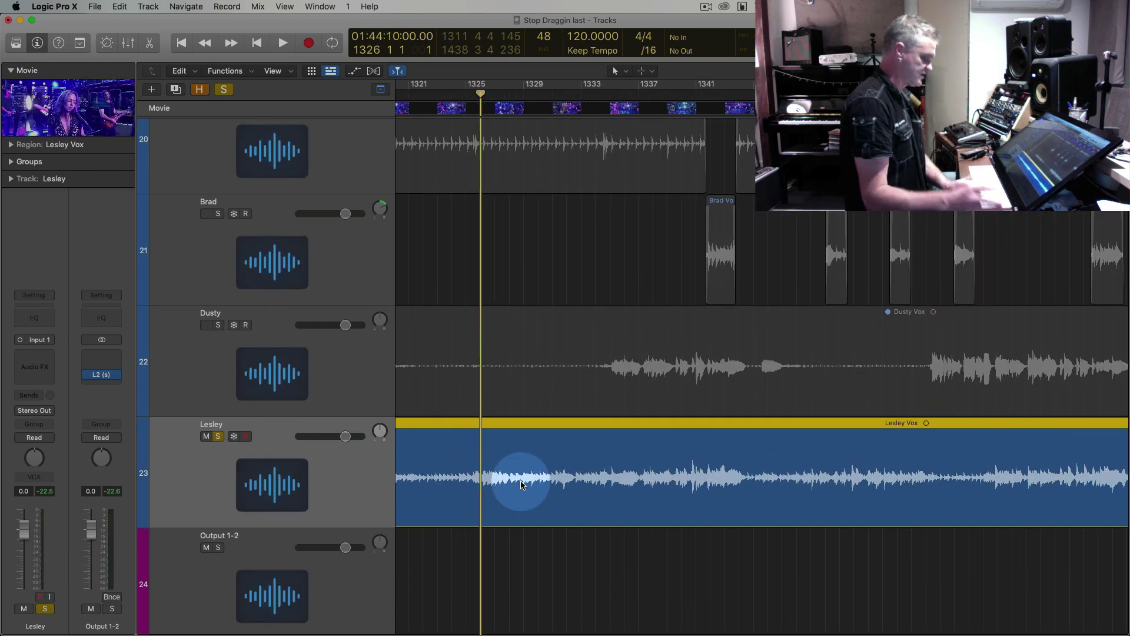
key(space)
key(comma)
key(comma)
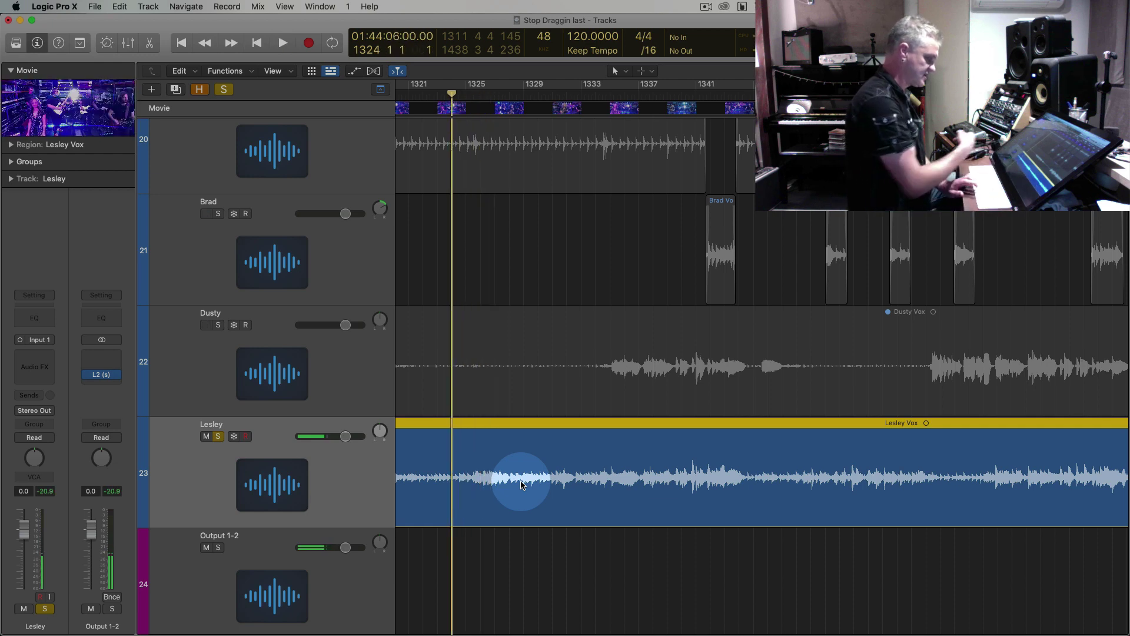
key(super+Down)
key(super+Down)
key(comma)
key(comma)
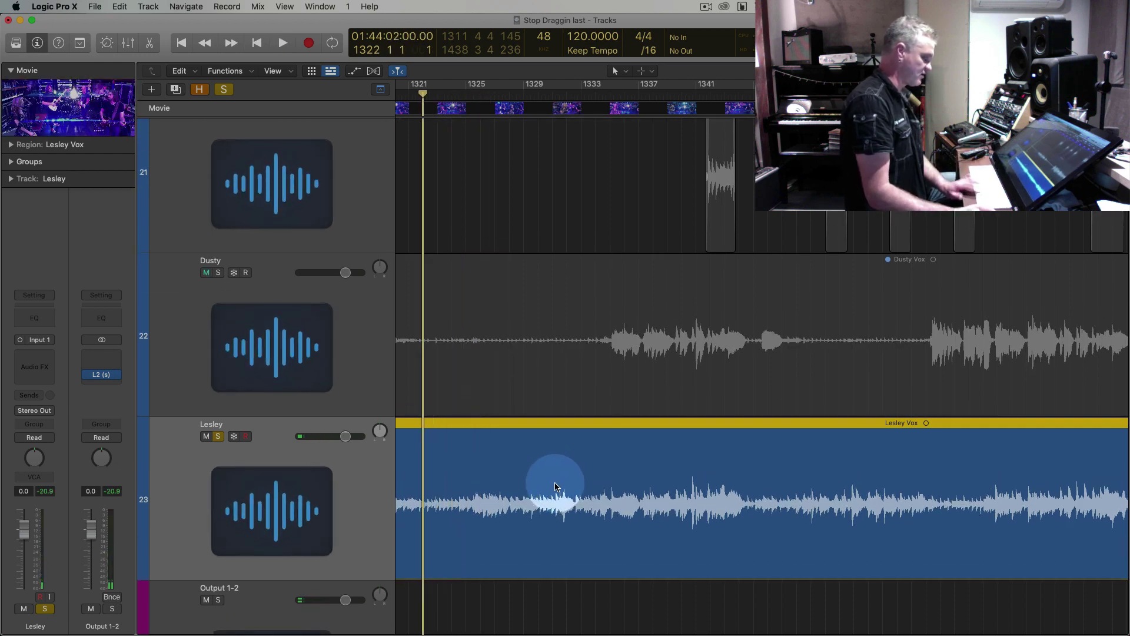
key(space)
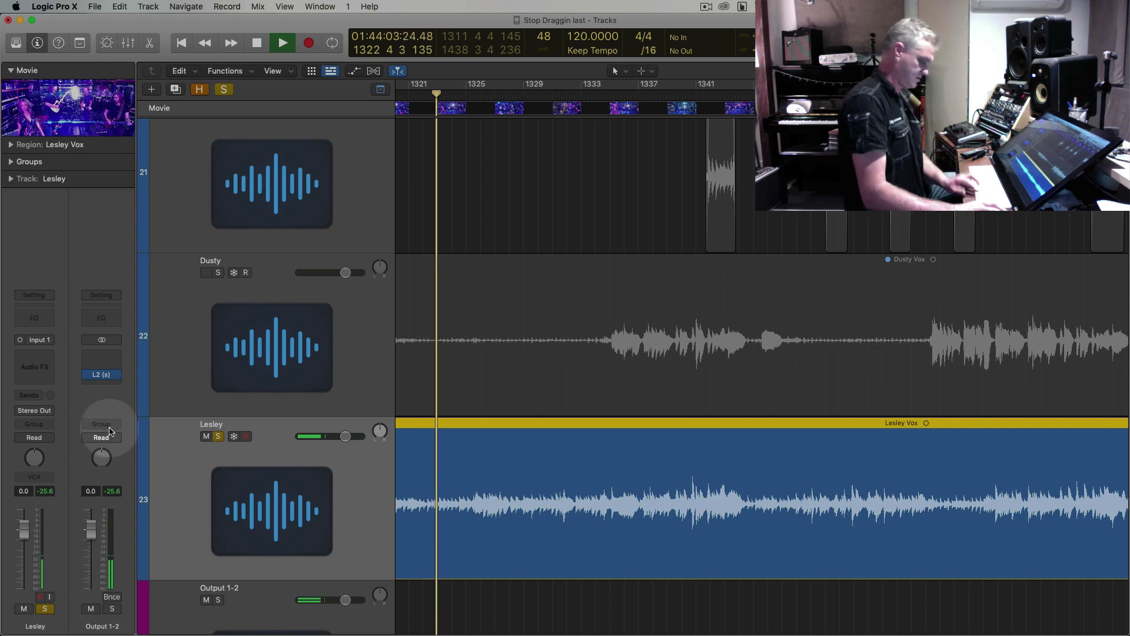
Insert a mono Virtual Mix Rack plug-in on vocal track 23
click(41, 360)
mouse_move(59, 397)
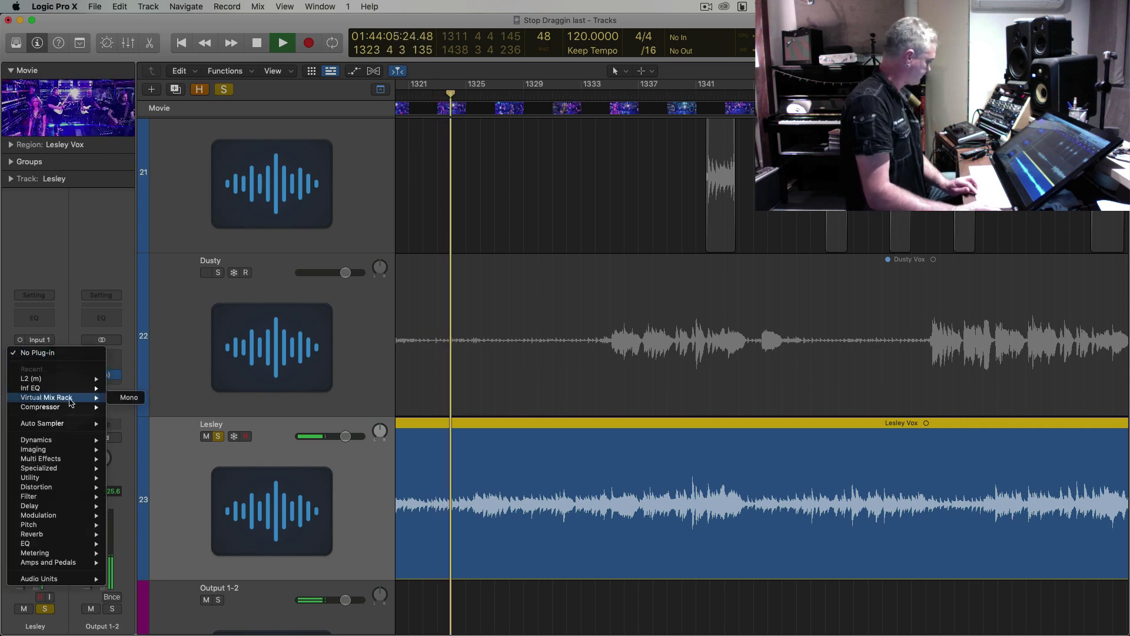
click(129, 397)
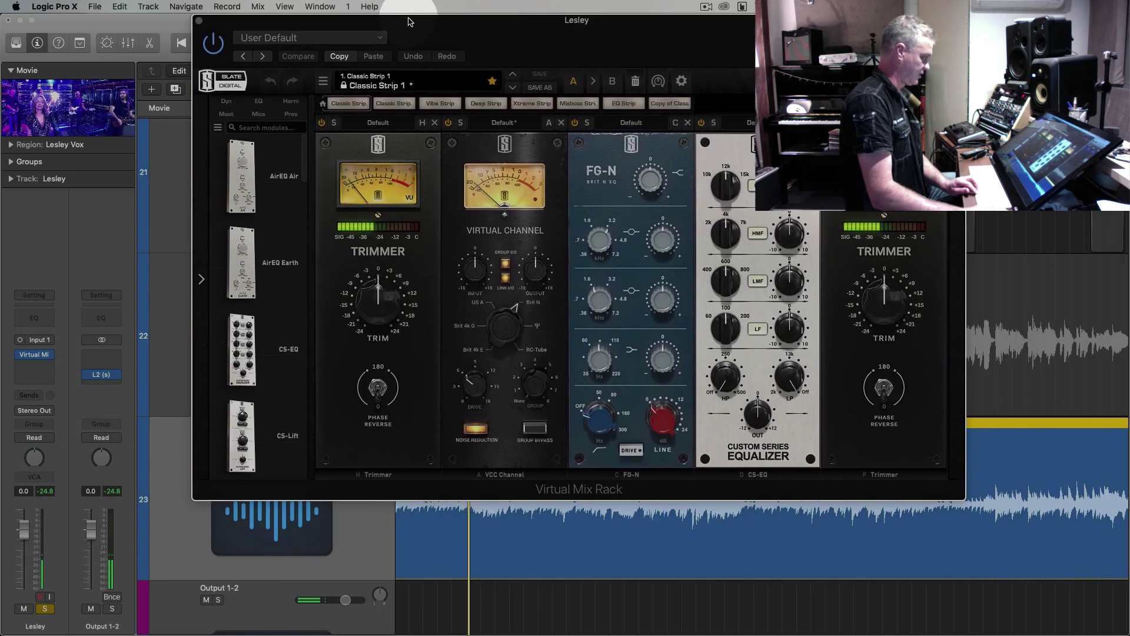
drag(410, 22, 409, 22)
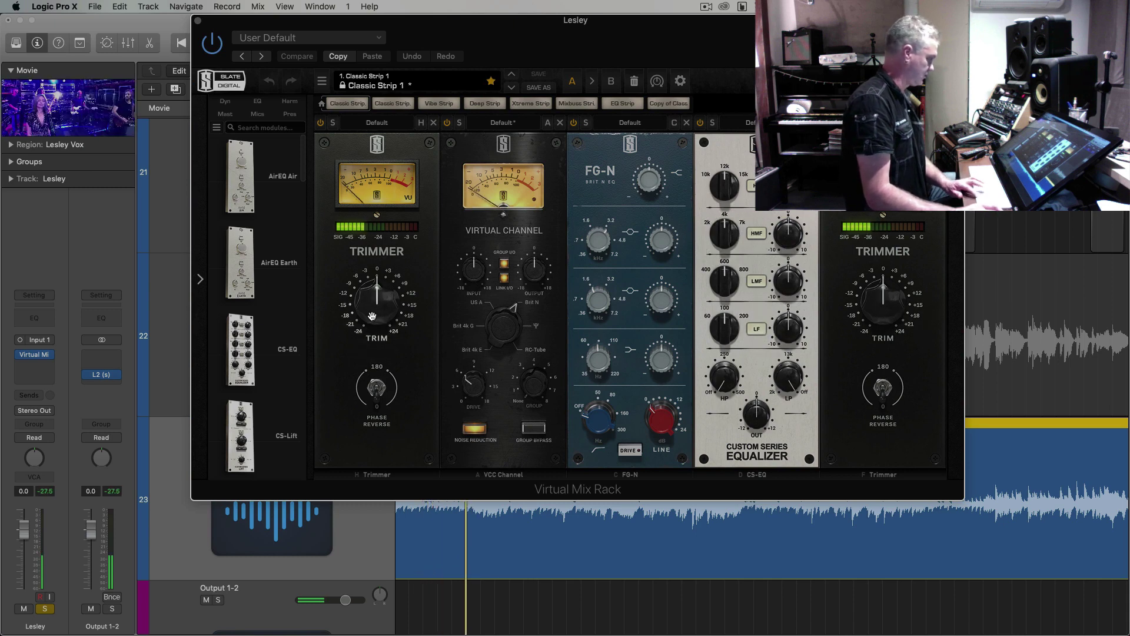
Raise the first Trimmer module's trim to about +8.75 dB during playback, then close the plug-in and stop
drag(375, 313, 373, 292)
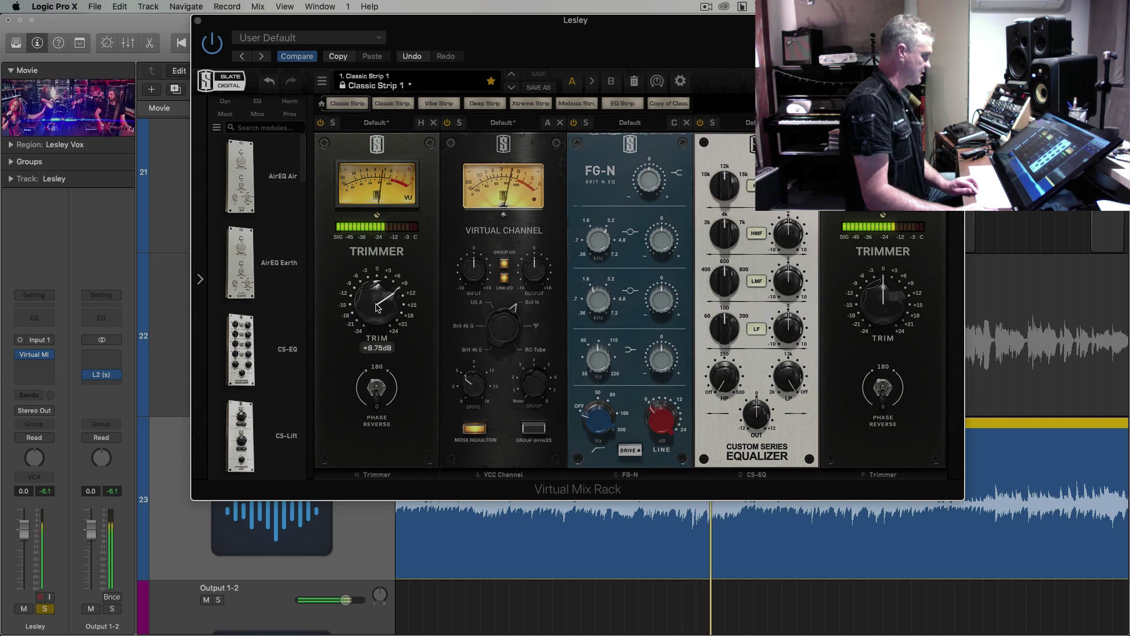
drag(378, 303, 377, 307)
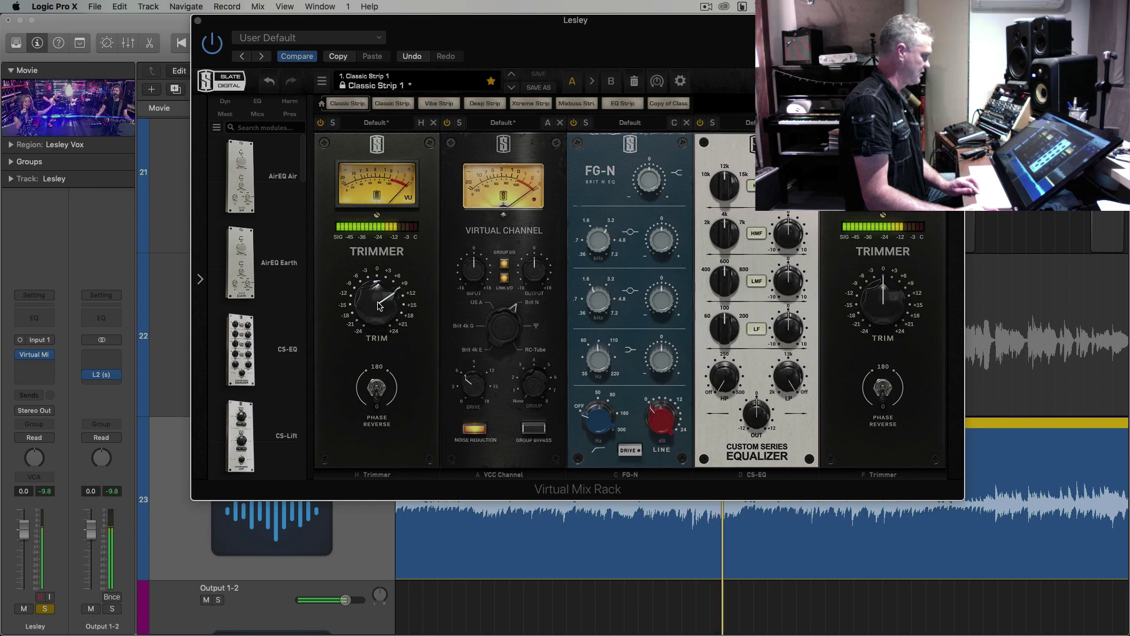
drag(378, 308, 377, 309)
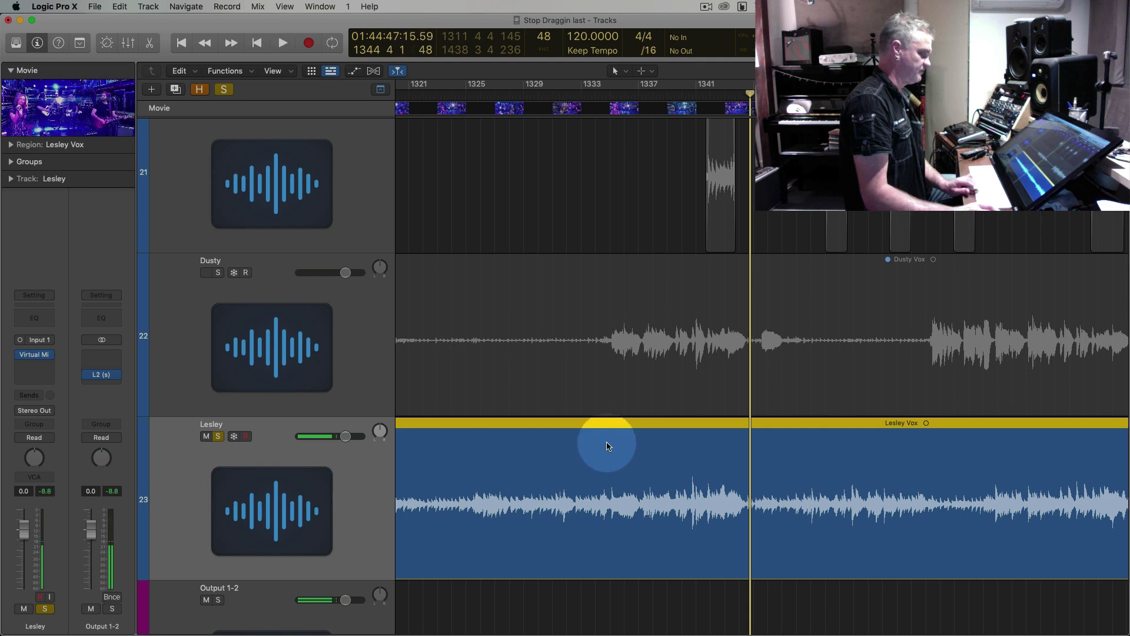
key(space)
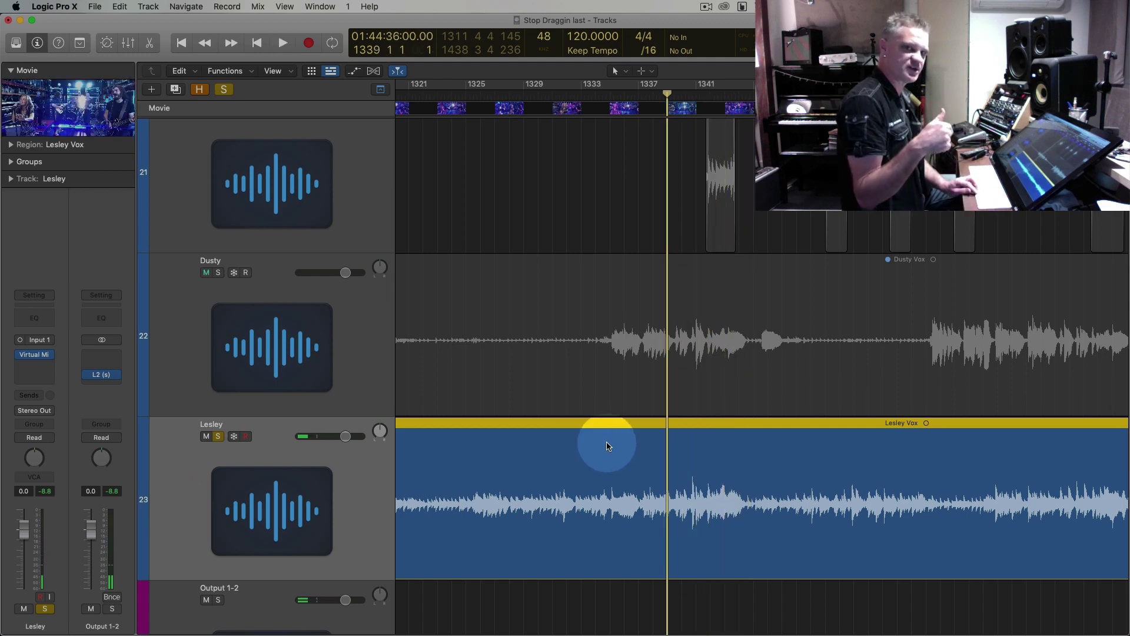
Examine the waveforms of vocal tracks 22 and 23 closely around bar 1339
key(super+Up)
key(super+Up)
key(super+Up)
key(super+Up)
key(super+Right)
key(super+Right)
key(super+Right)
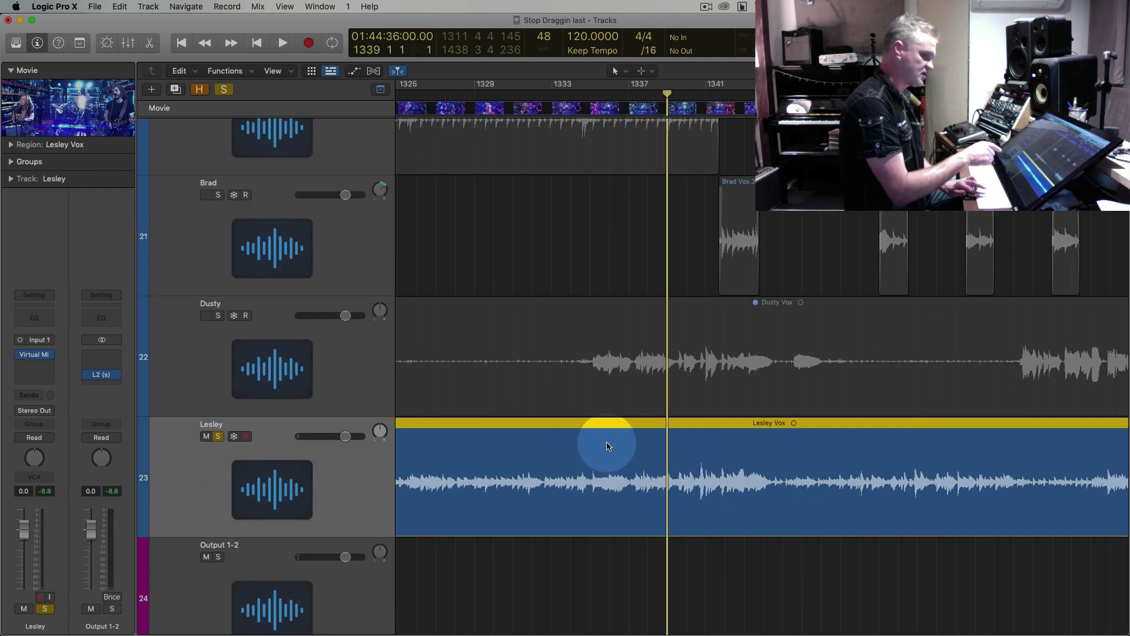
key(super+Down)
key(super+Down)
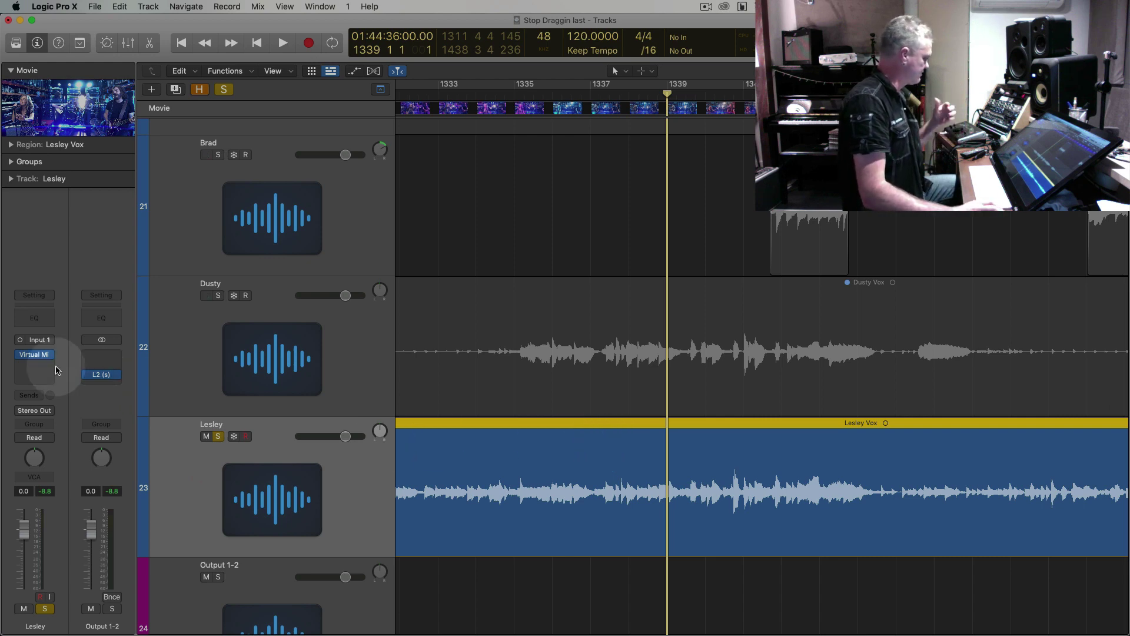
Reopen track 23's Virtual Mix Rack and add the FG-401 compressor between the FG-N and CS-EQ modules
click(33, 355)
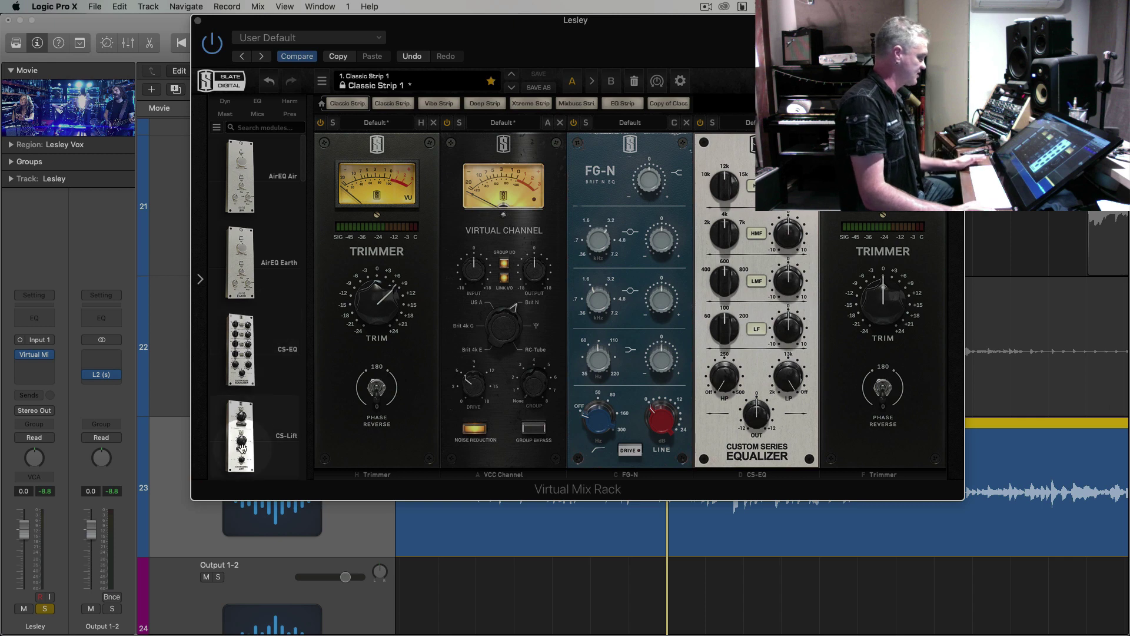
scroll(248, 446, down, 5)
scroll(247, 445, up, 6)
scroll(249, 279, down, 5)
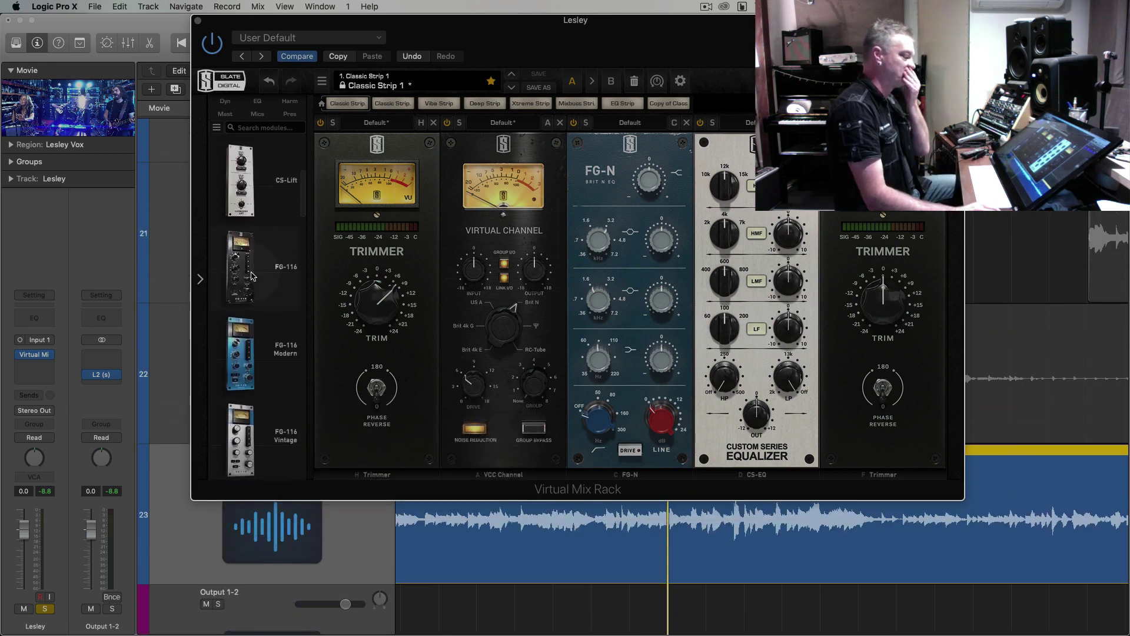
scroll(252, 276, down, 3)
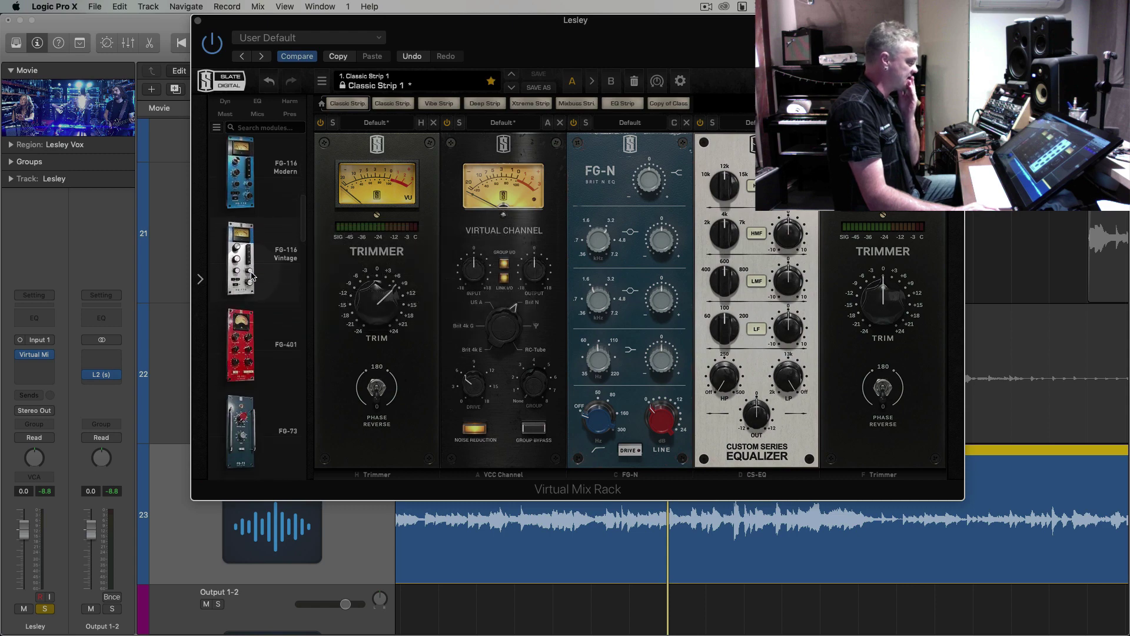
scroll(252, 276, down, 2)
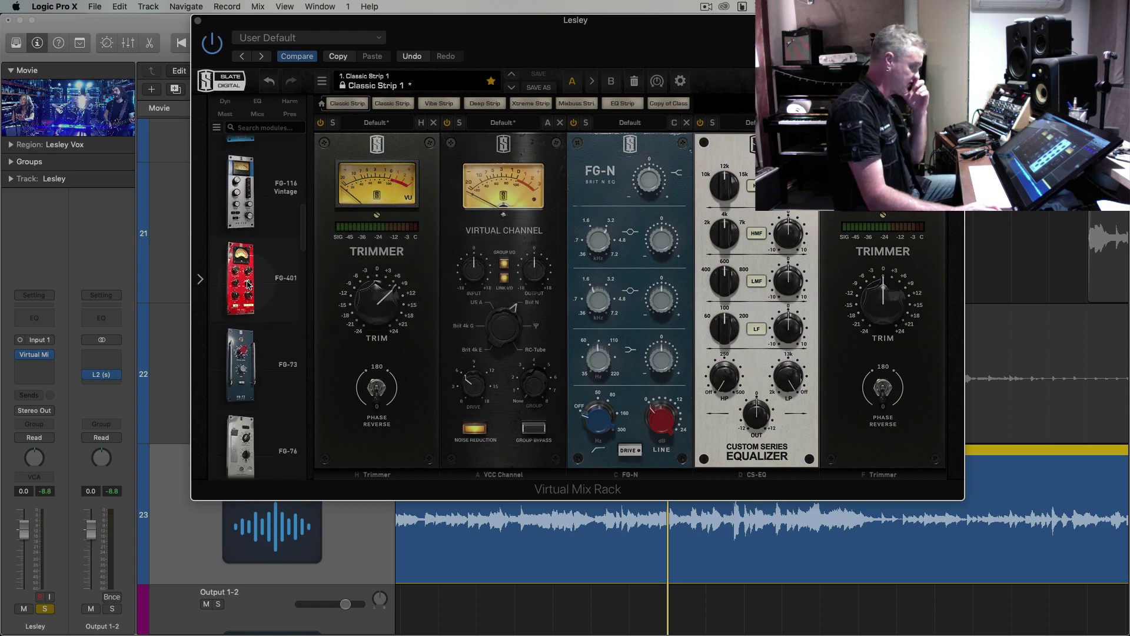
drag(247, 284, 758, 282)
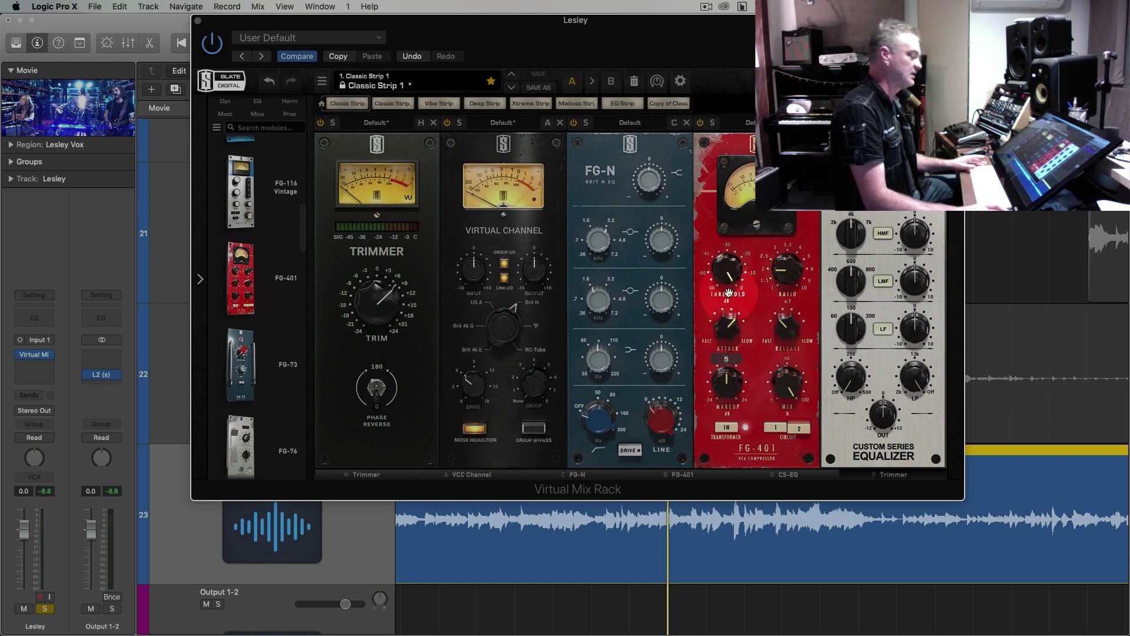
Set the FG-401 compressor's threshold to about -16.5 dB and play back the vocal
drag(728, 268, 728, 297)
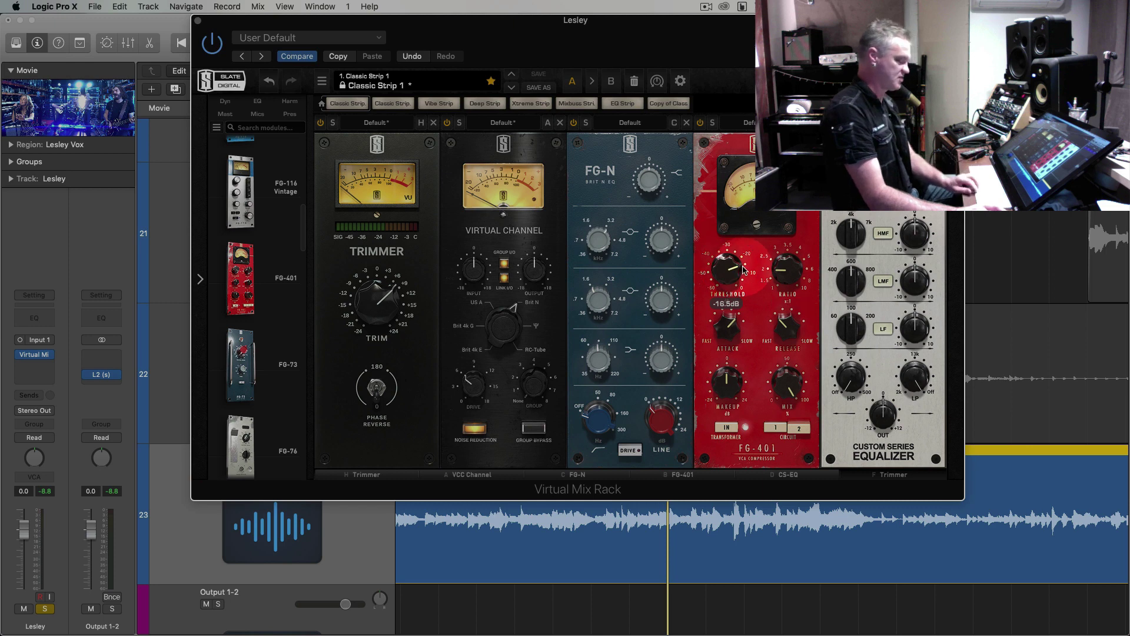
click(595, 526)
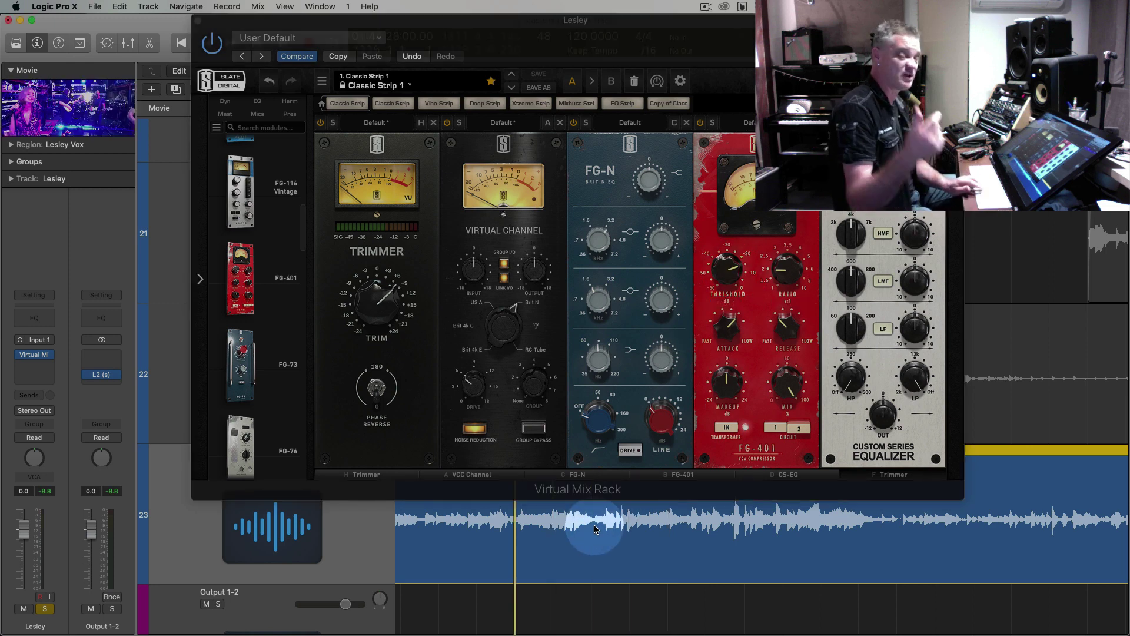
key(space)
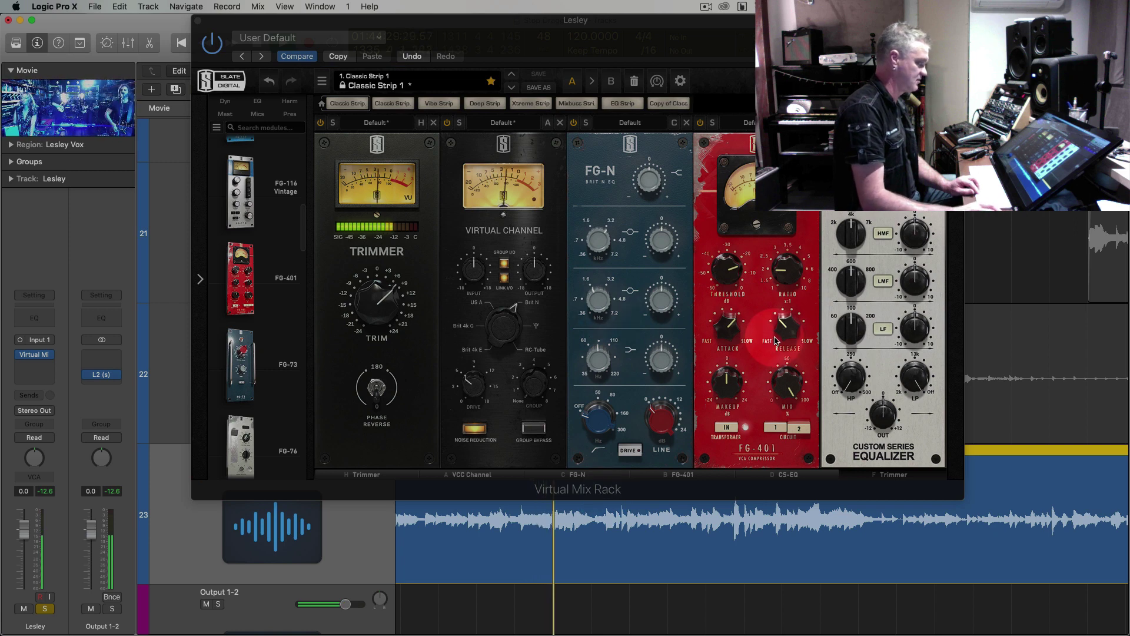
mouse_move(796, 337)
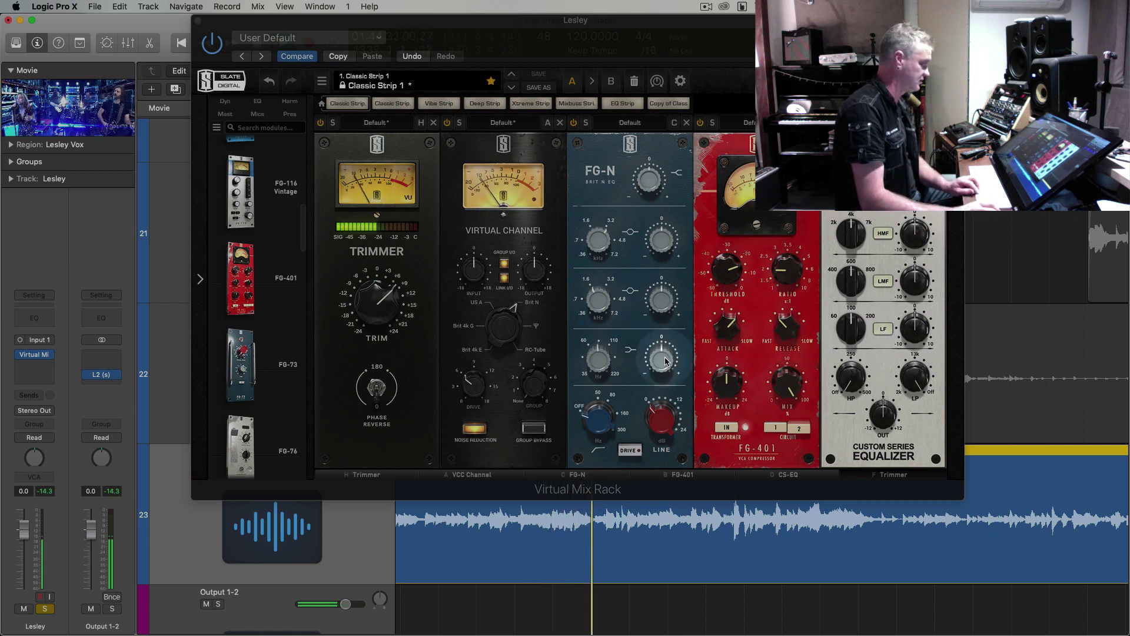
Set the CS-EQ module's high-pass filter to about 75.8 Hz
click(852, 379)
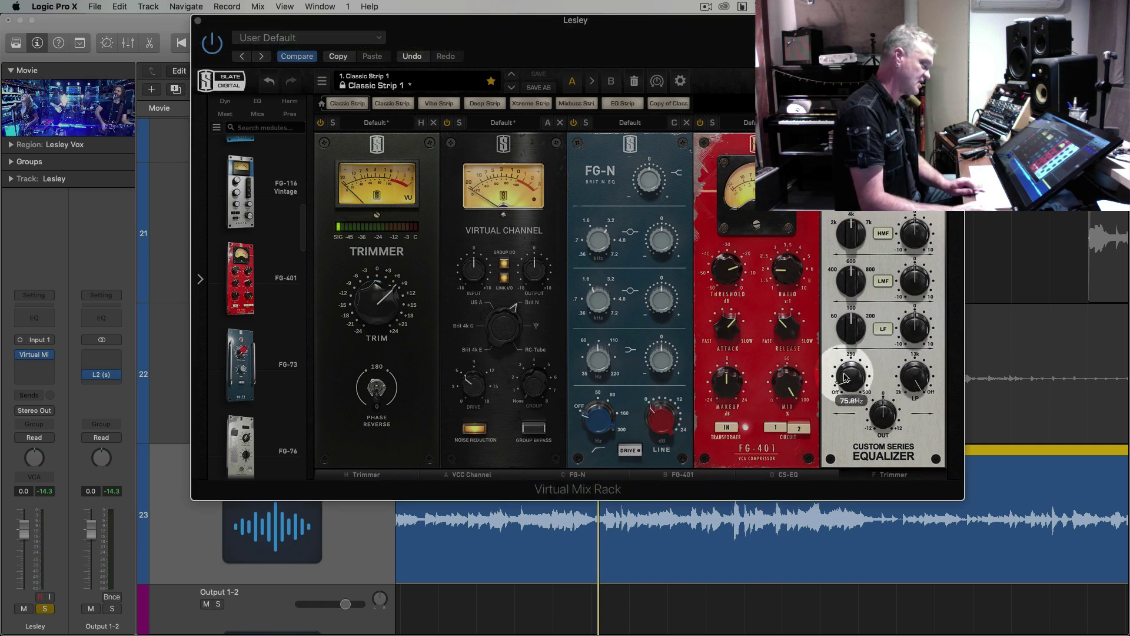
key(space)
drag(844, 377, 858, 377)
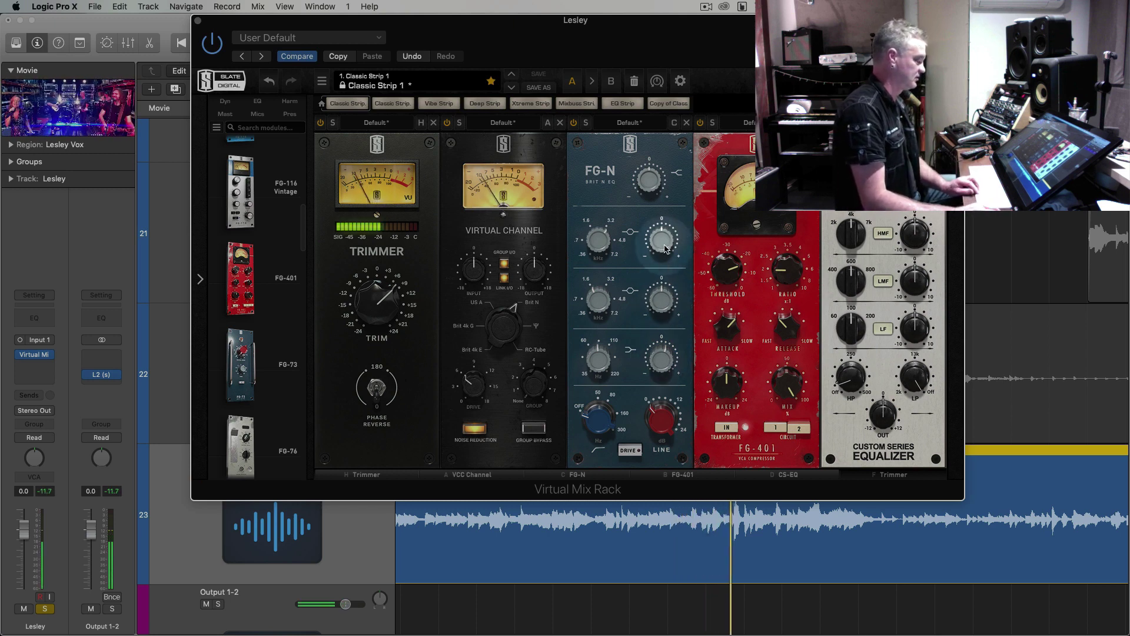
Try gain changes on the FG-N module's two mid bands and high band during playback
drag(666, 248, 666, 244)
drag(661, 300, 662, 296)
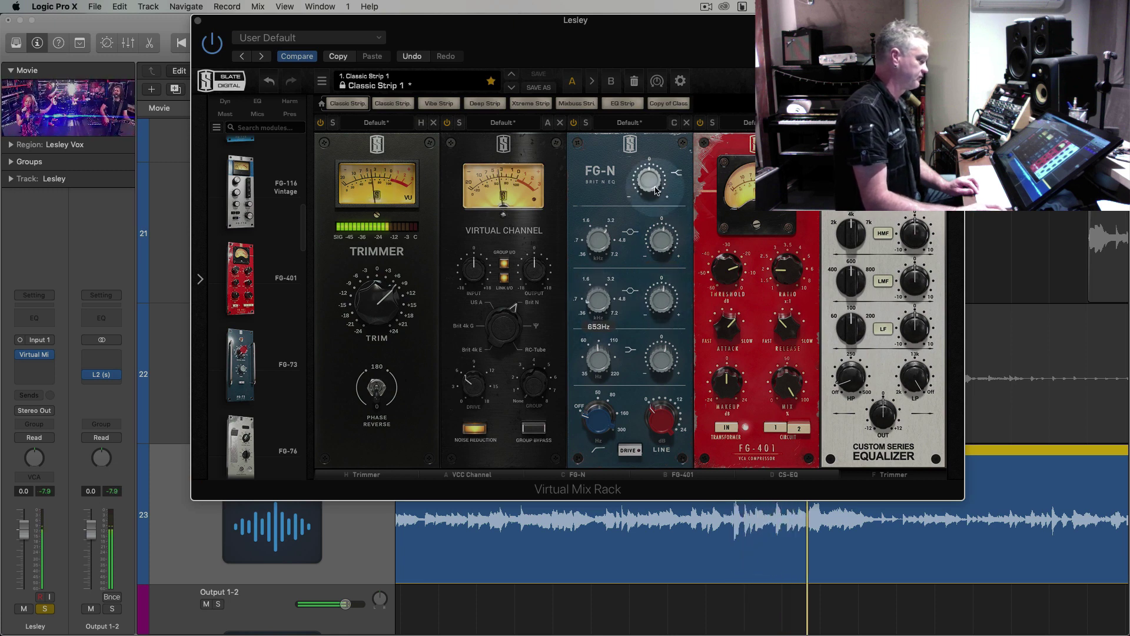
drag(649, 179, 649, 184)
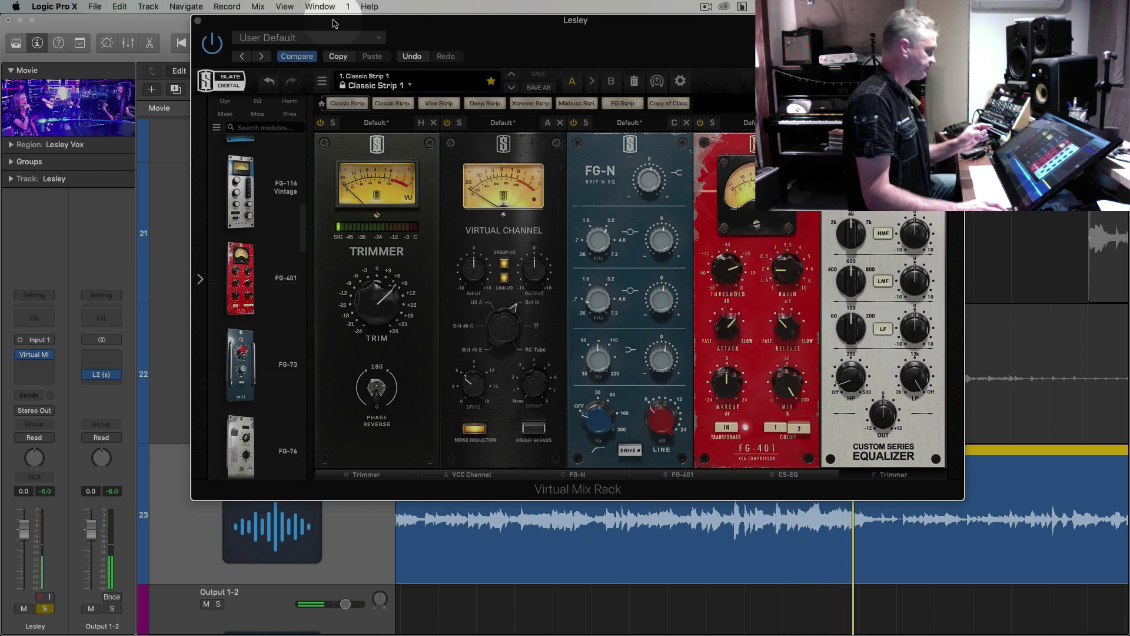
Add a Bus 8 send to track 23 and insert the VerbSuite Classics reverb on the Aux 8 channel
click(35, 398)
mouse_move(35, 410)
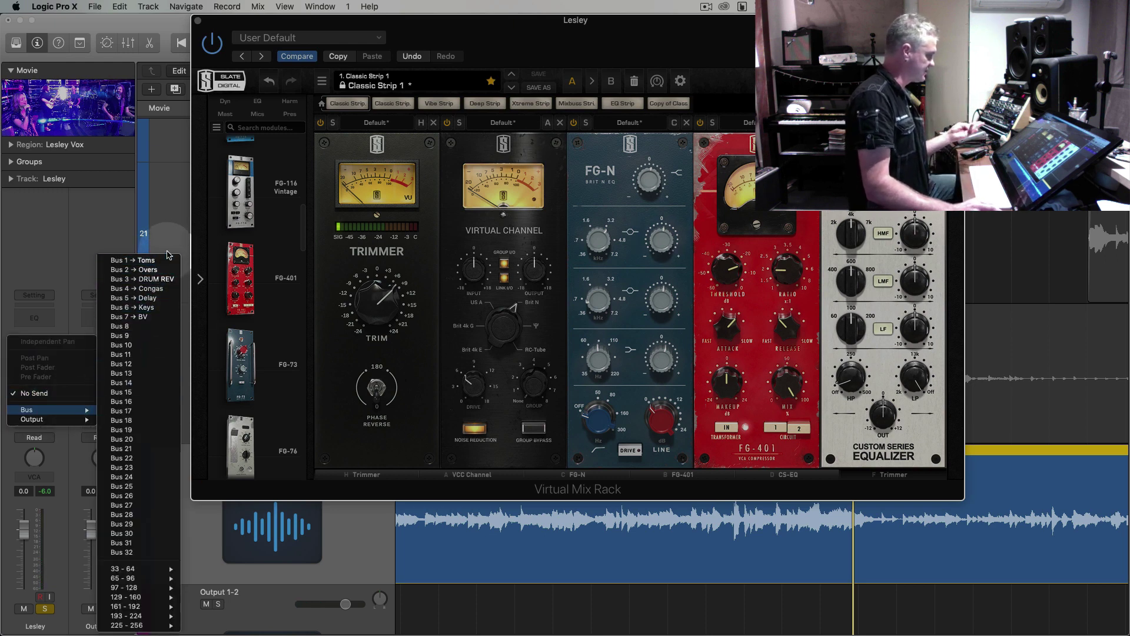
click(144, 326)
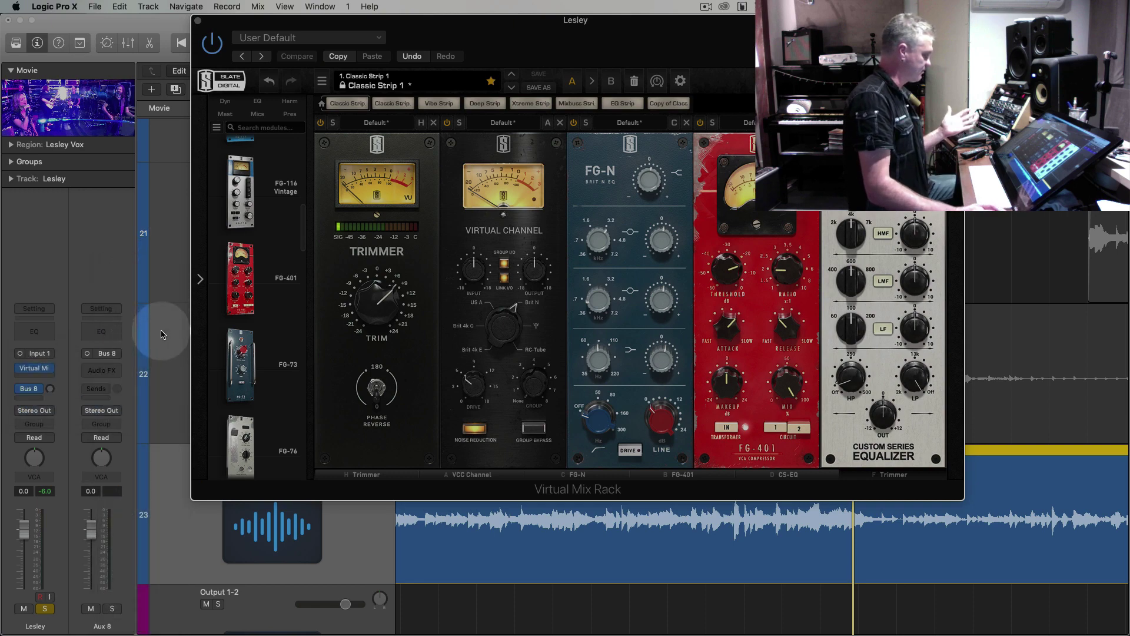
click(89, 355)
click(95, 370)
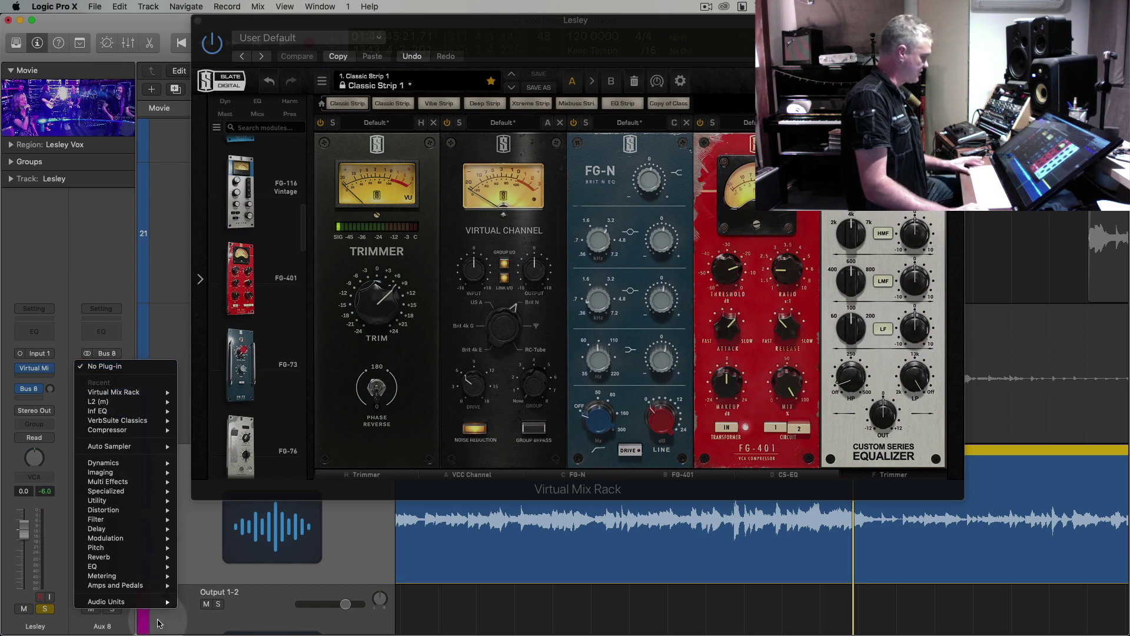
mouse_move(153, 420)
click(197, 421)
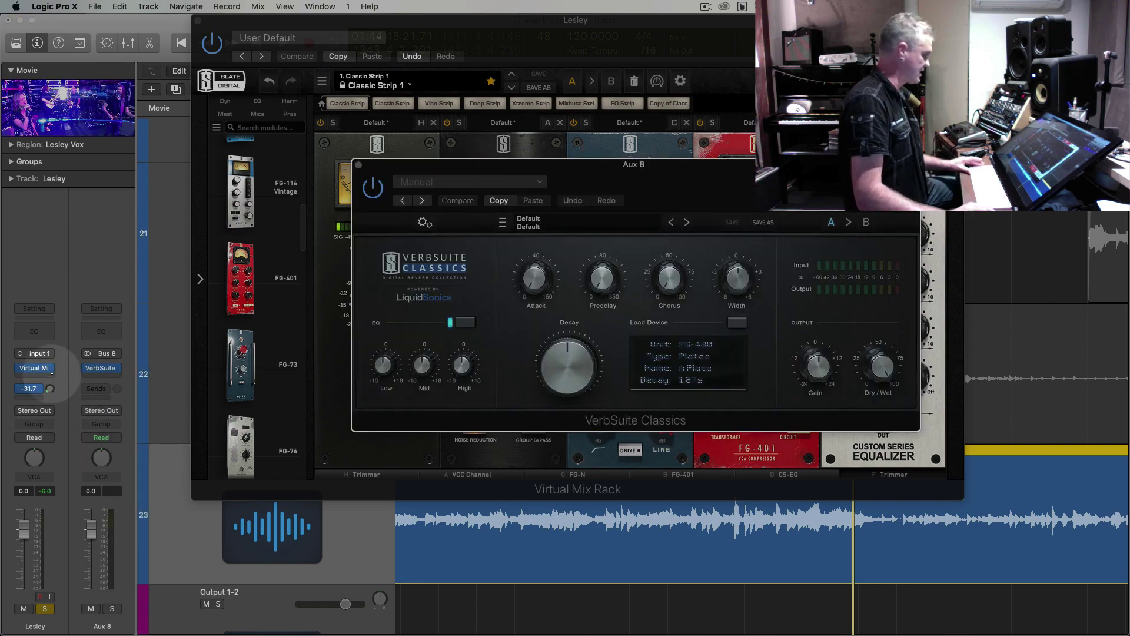
Raise track 23's Bus 8 send level to about -10.1 dB during playback
drag(50, 388, 52, 356)
key(space)
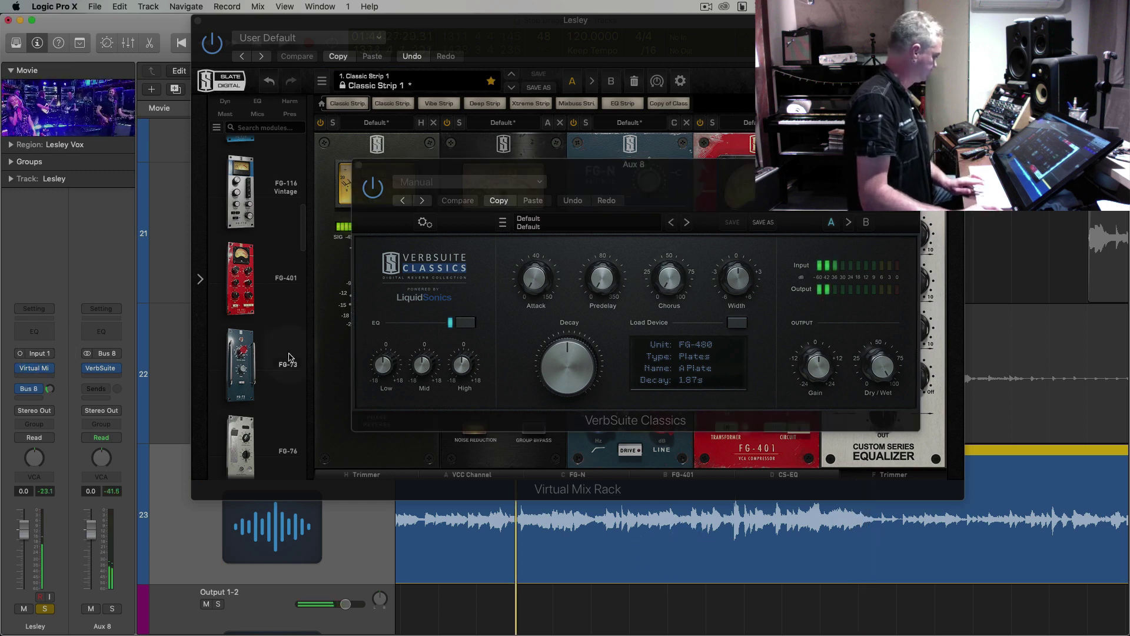
drag(50, 389, 51, 375)
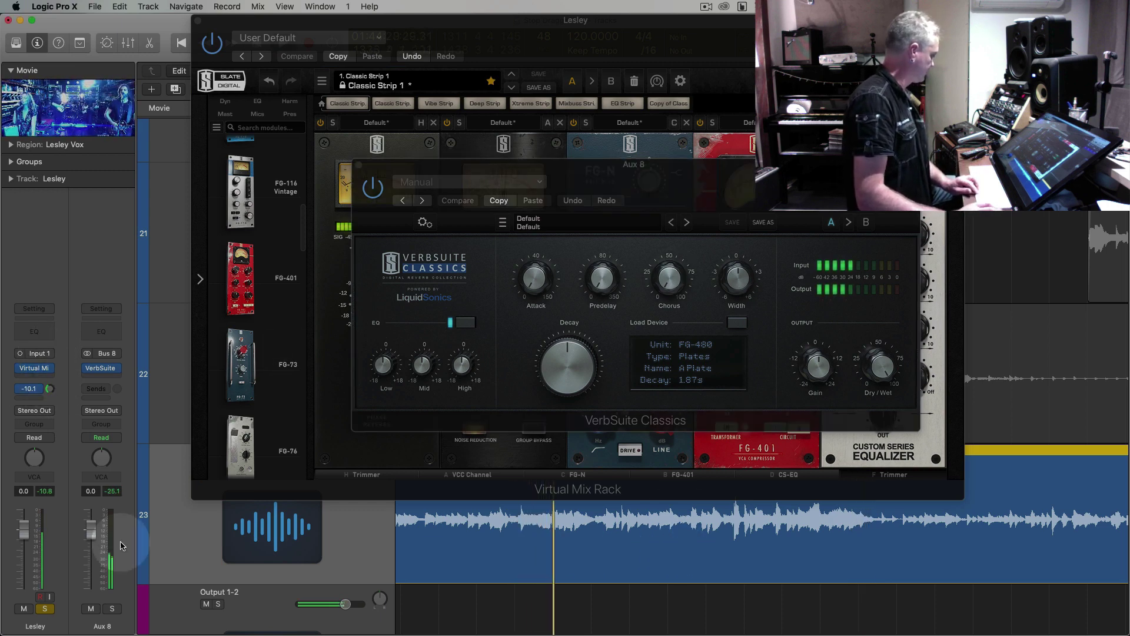
Rename the Aux 8 channel as Vocal REV
double_click(108, 624)
text(V)
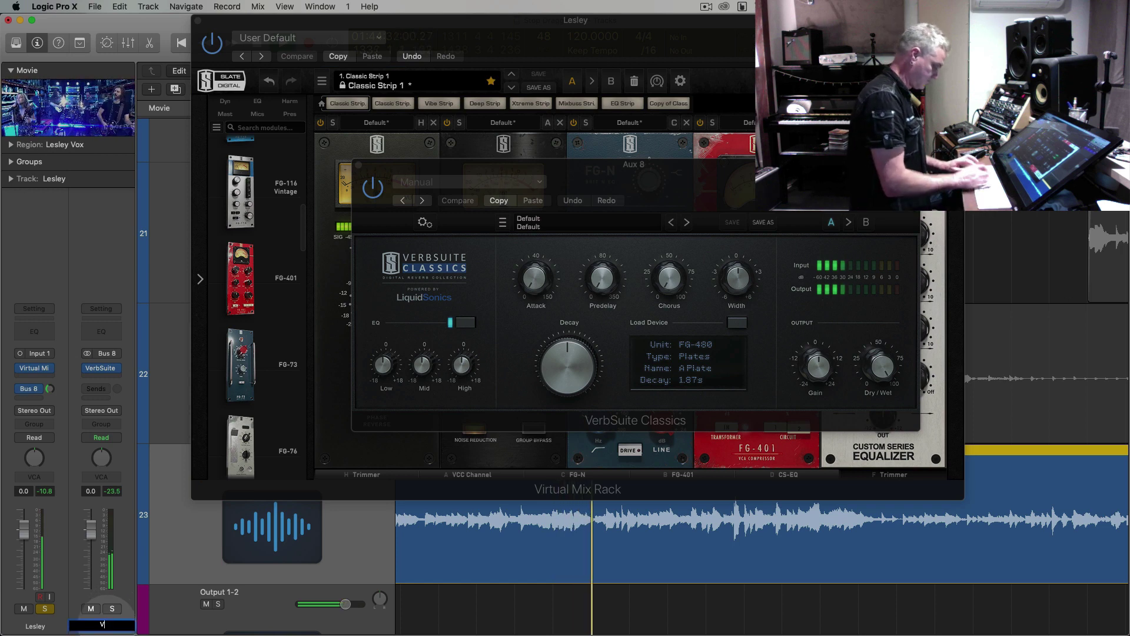
text(ocal REV)
key(Return)
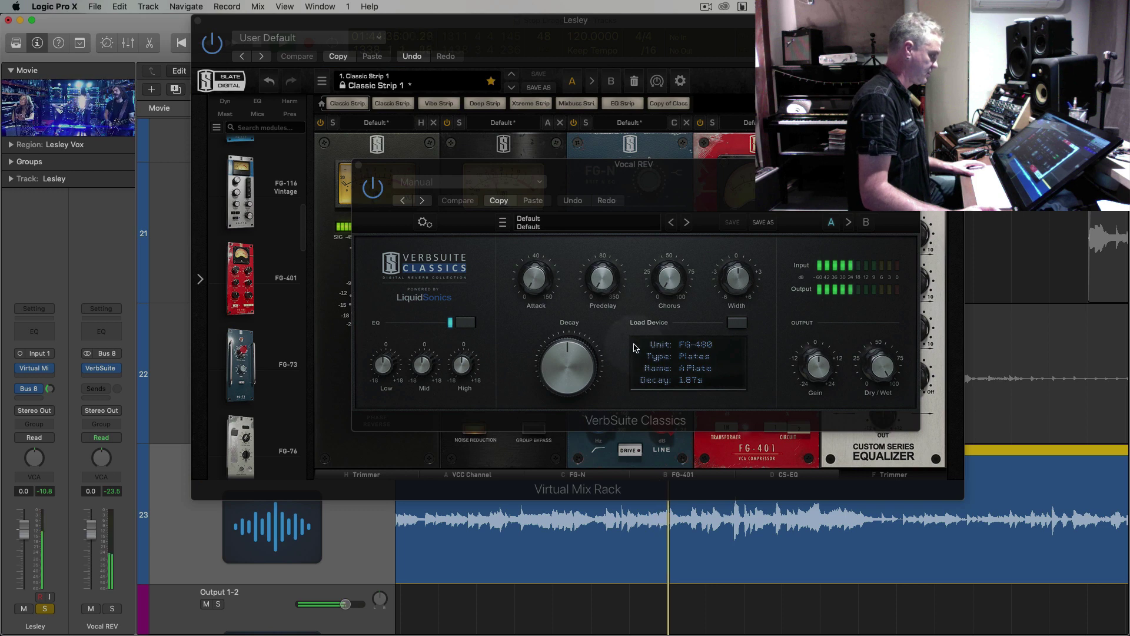
Load the factory vocal preset 6k's Big Vocal Plate in VerbSuite Classics
click(576, 223)
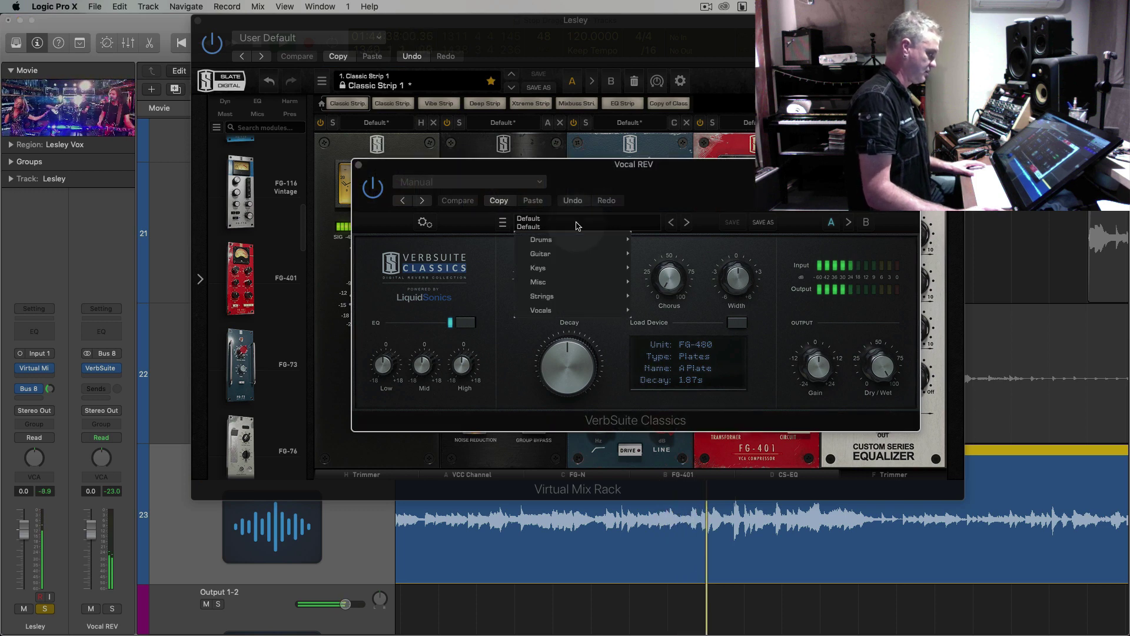
mouse_move(590, 313)
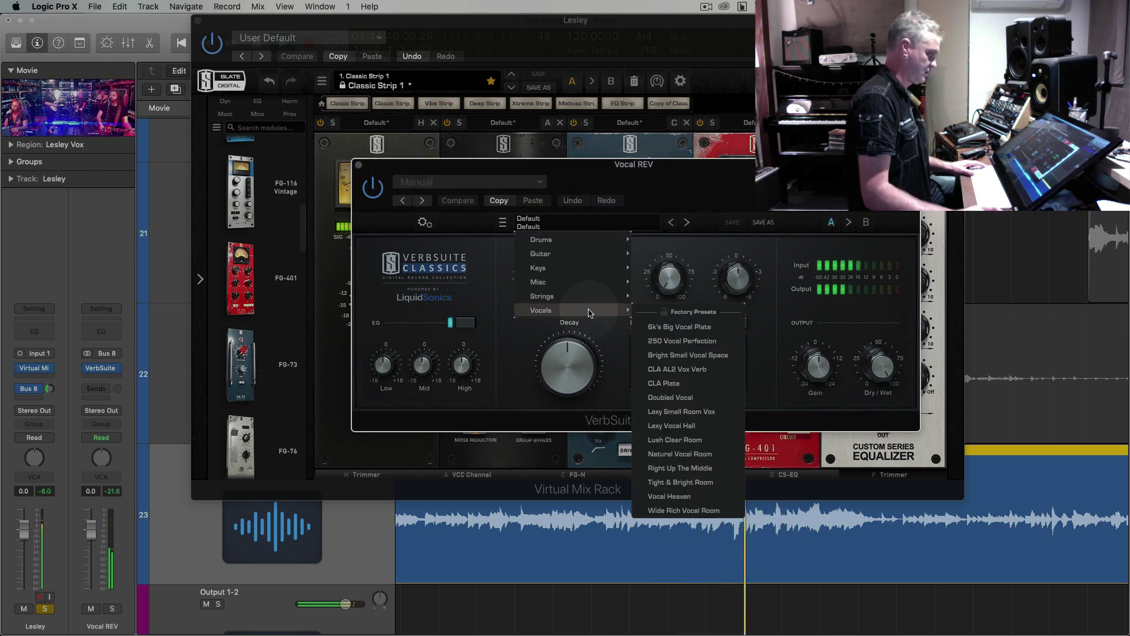
click(724, 328)
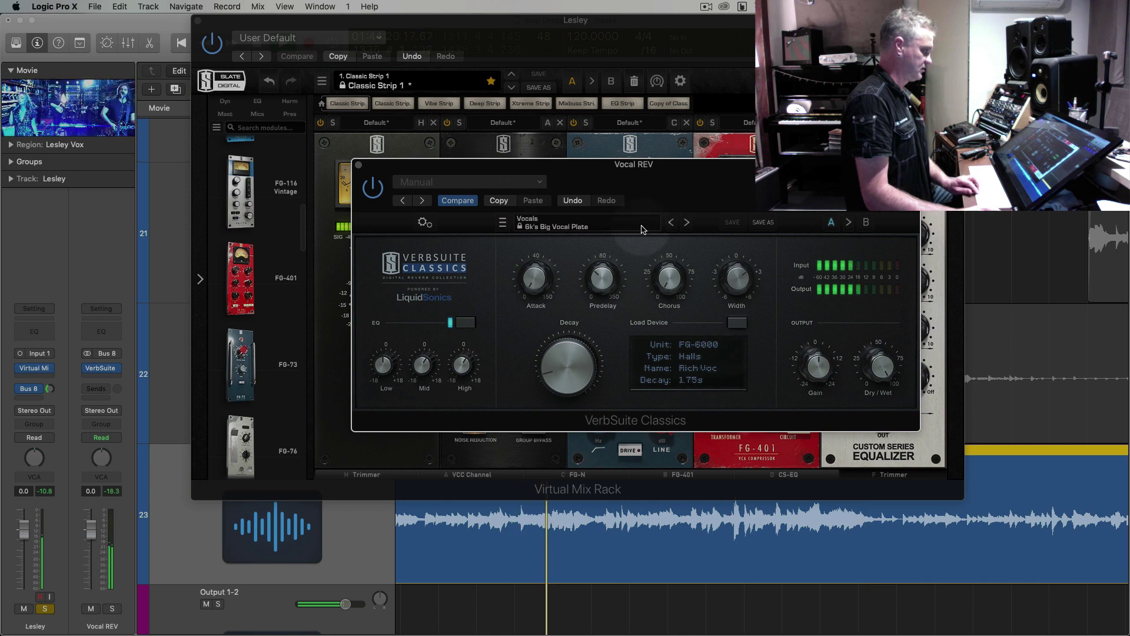
Set the reverb's predelay to about 38 ms and raise its mid EQ to about 2.6 dB during playback
mouse_move(879, 365)
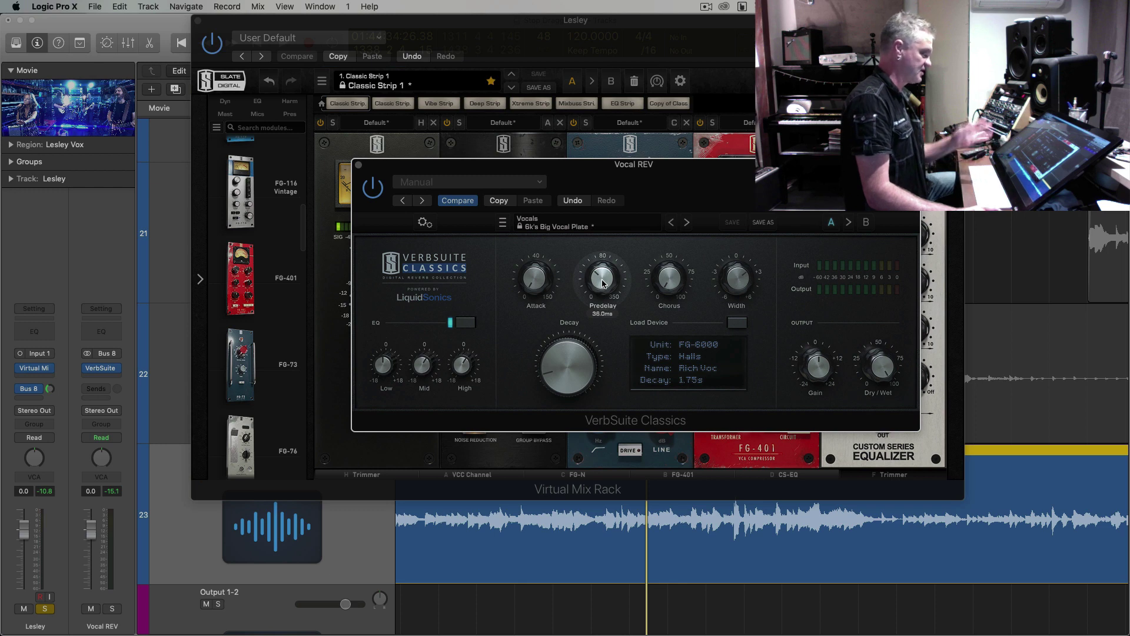
key(space)
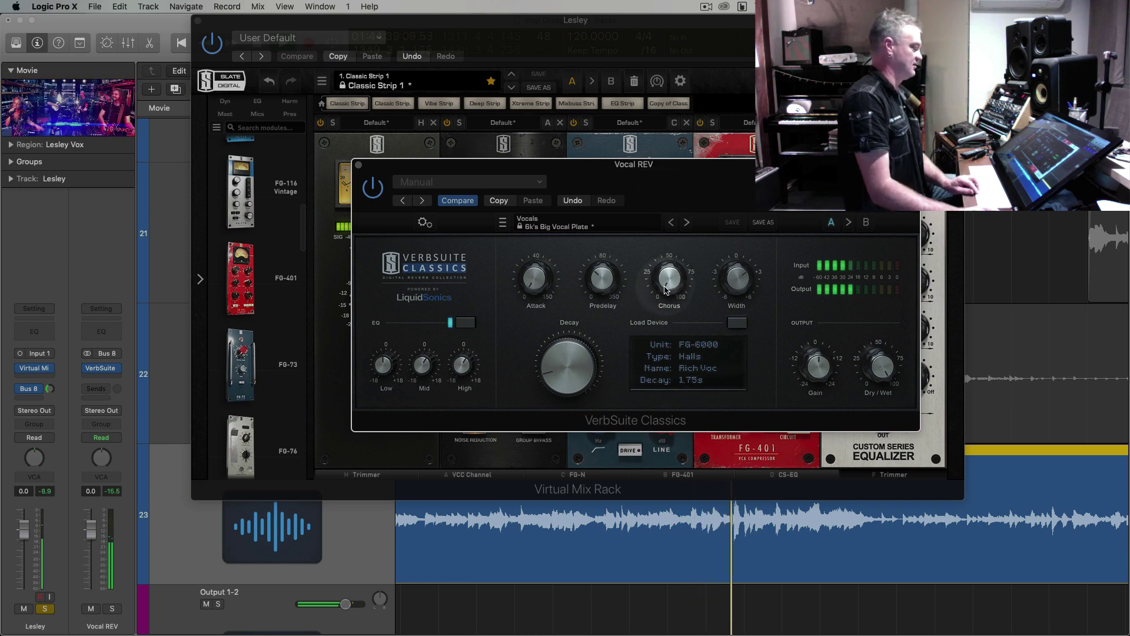
mouse_move(419, 380)
drag(421, 379, 419, 369)
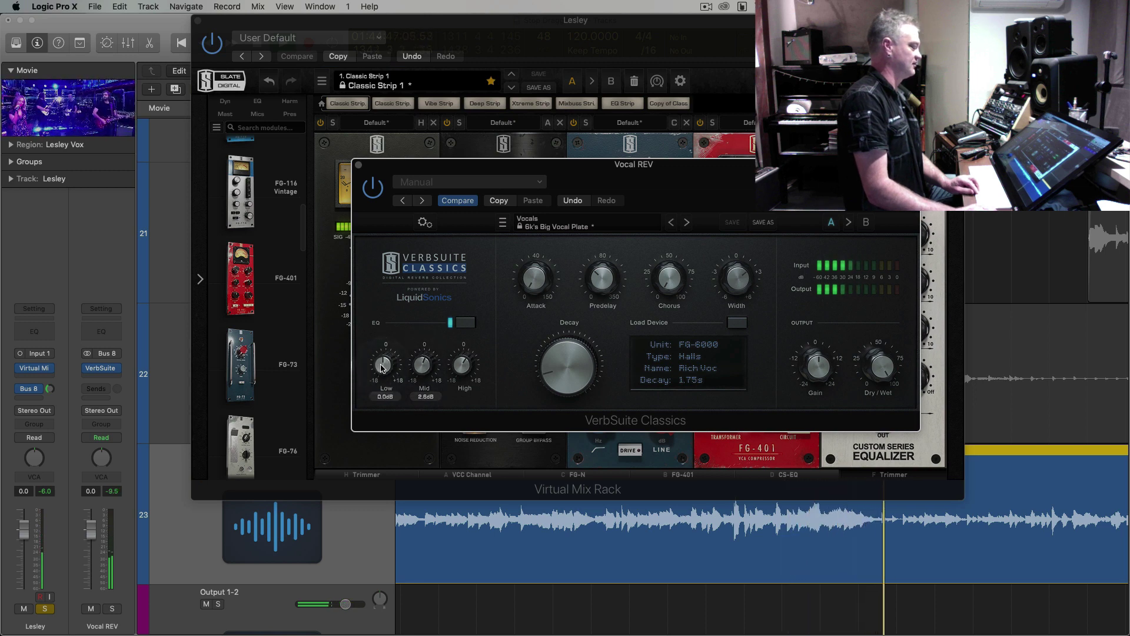
Close the reverb and Virtual Mix Rack windows and turn off solo on track 23
click(358, 165)
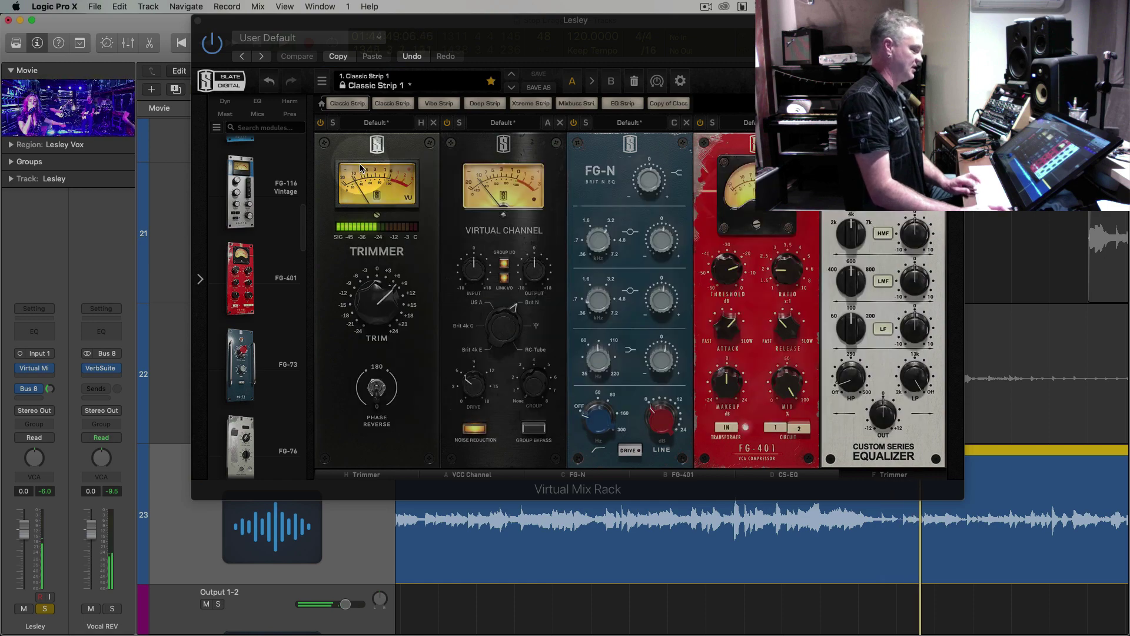
click(196, 22)
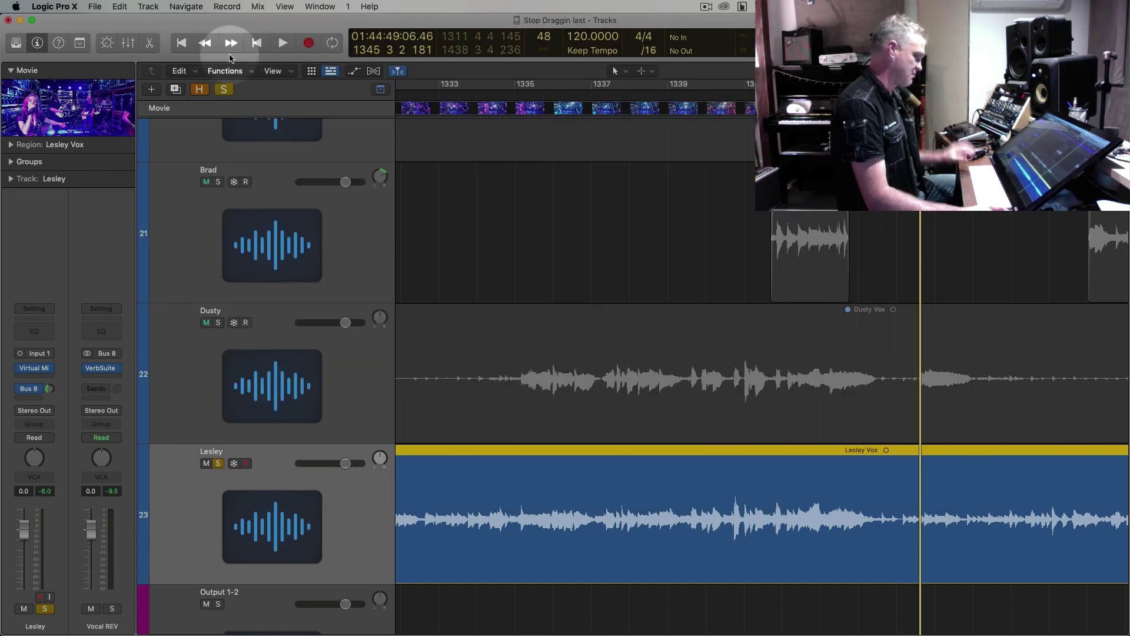
click(219, 465)
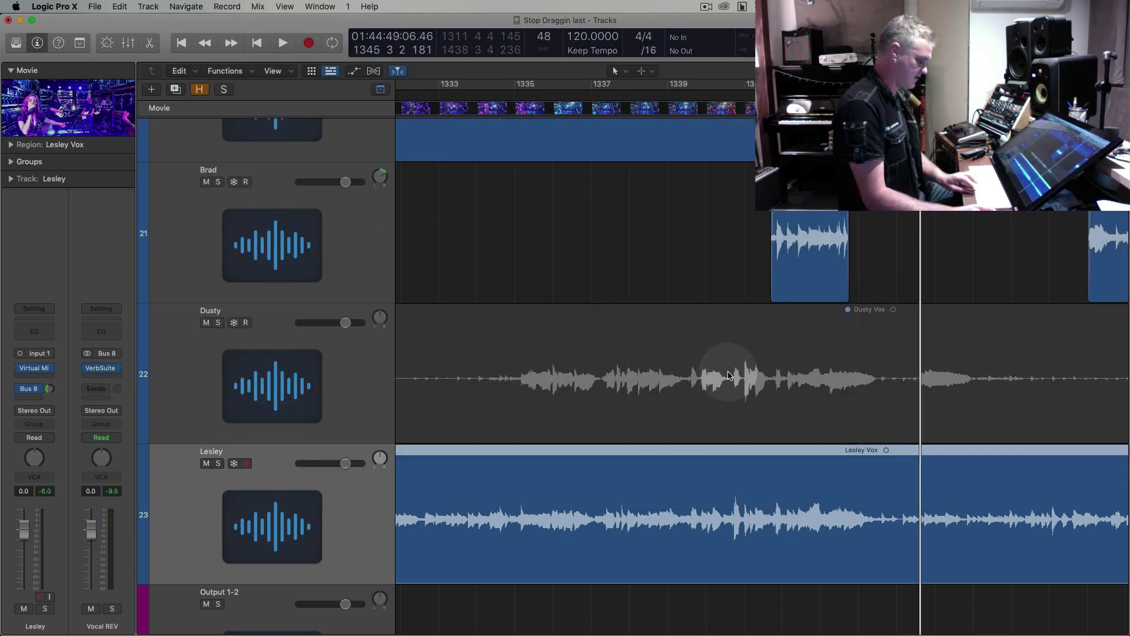
Play the full mix around bars 1340 and 1329 and readjust track 23's Bus 8 send level
key(comma)
key(comma)
key(comma)
key(comma)
key(comma)
key(comma)
key(space)
key(super+Left)
key(super+Left)
key(super+Left)
key(super+Left)
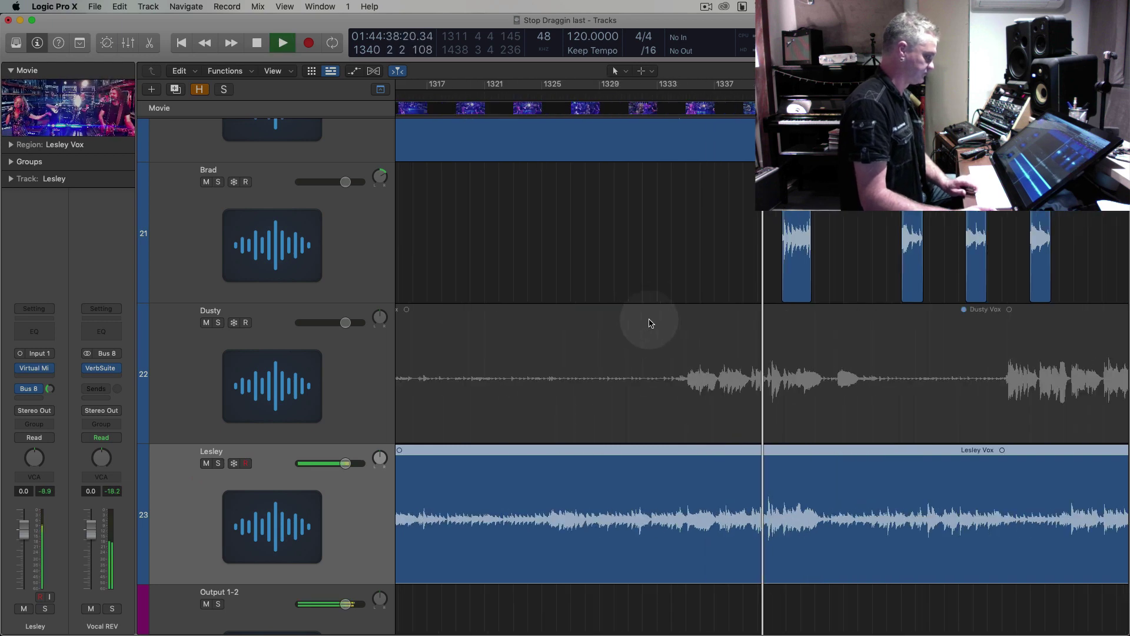
key(super+Up)
key(super+Up)
key(super+Up)
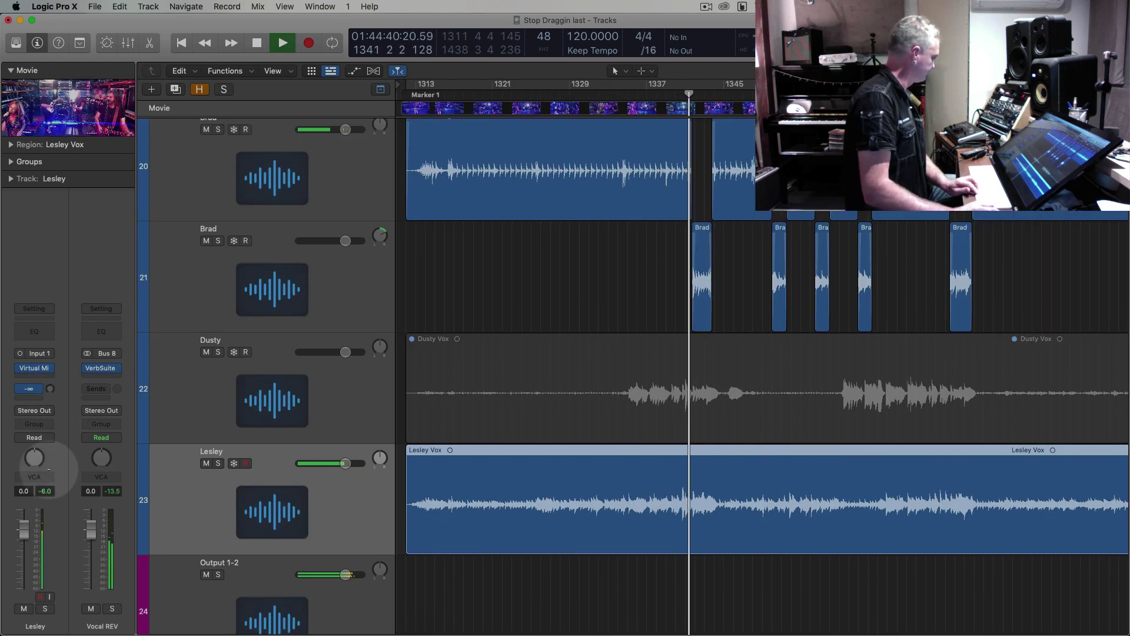
click(569, 89)
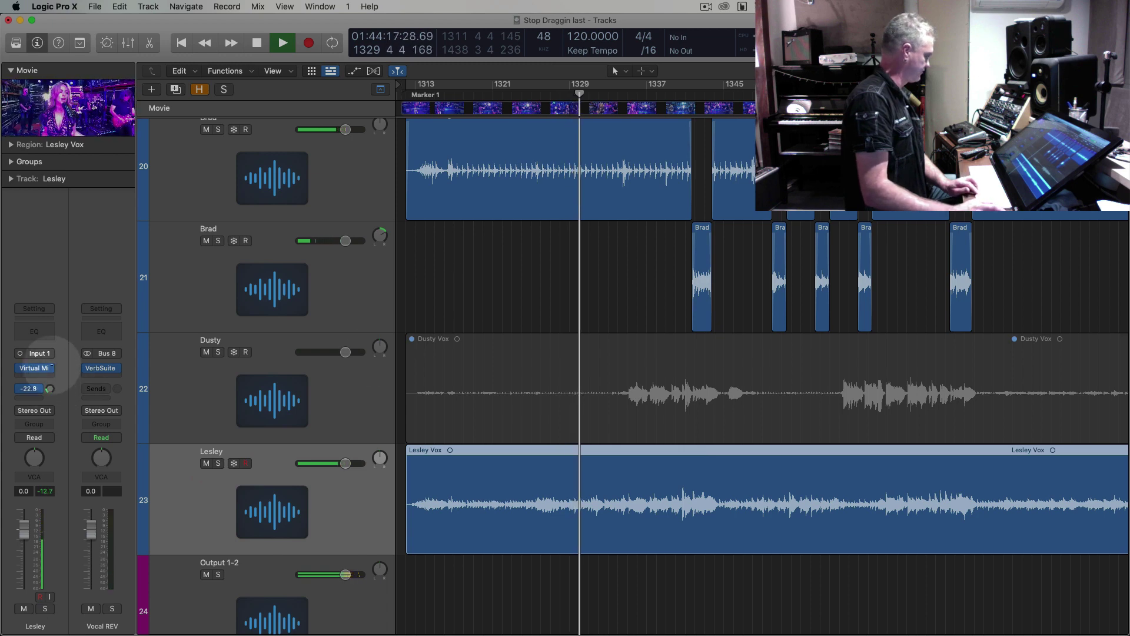
Stop playback and insert a mono L2 limiter on track 23 below the Virtual Mix Rack
key(space)
click(41, 378)
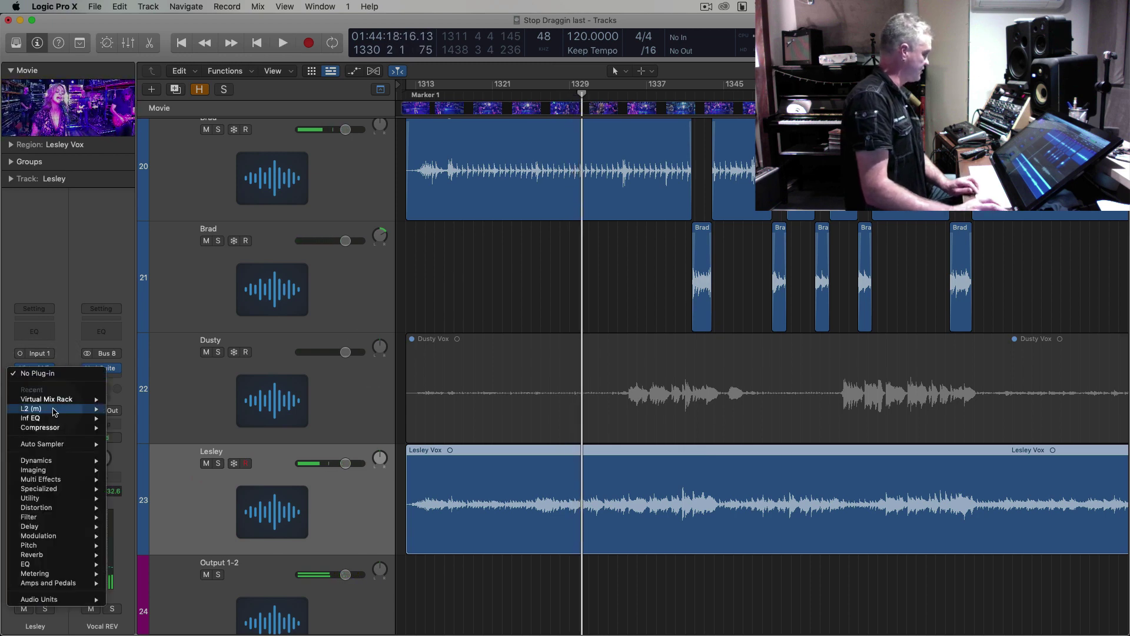
click(203, 242)
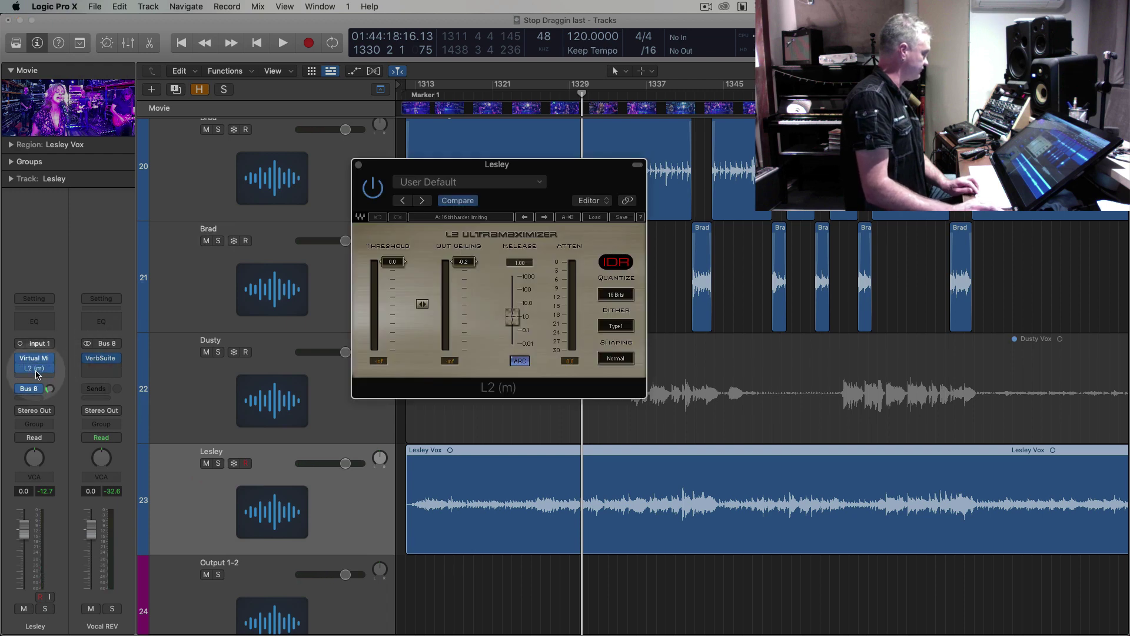
click(36, 376)
click(35, 371)
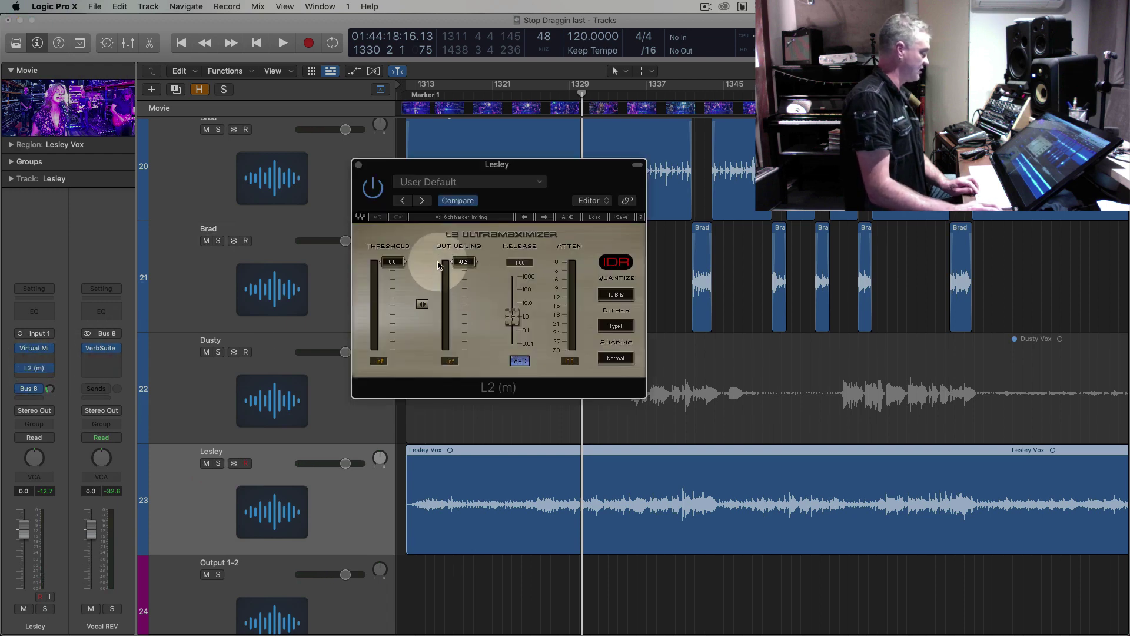
Set the L2 limiter's threshold to about -4.7 dB while playing the mix from around bar 1329
drag(393, 264, 391, 277)
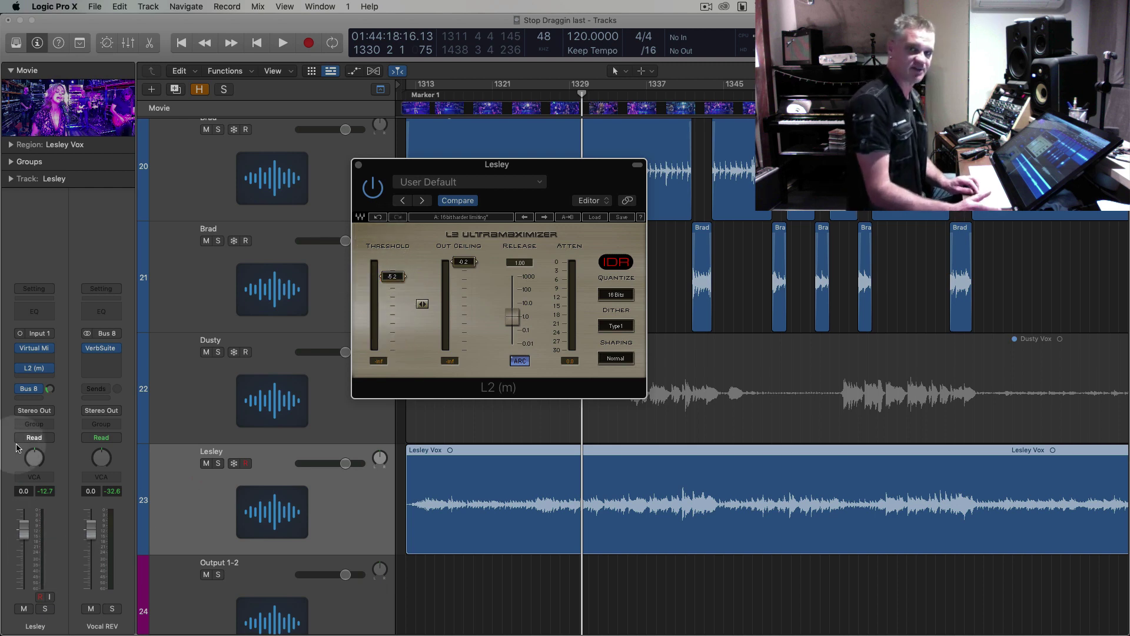
click(547, 578)
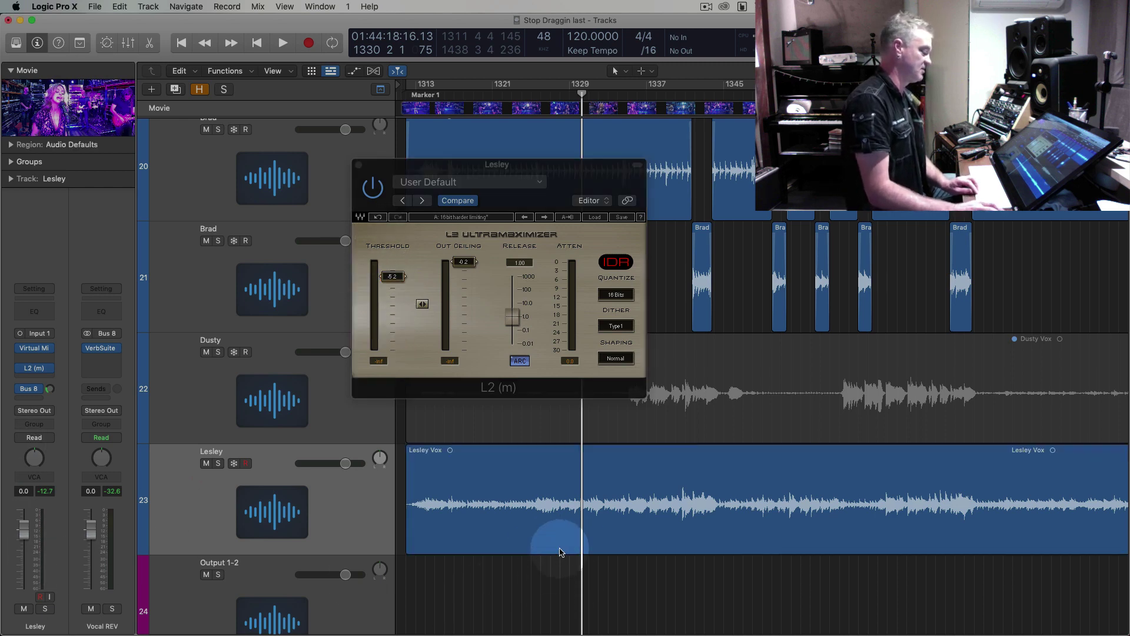
click(574, 532)
key(comma)
key(space)
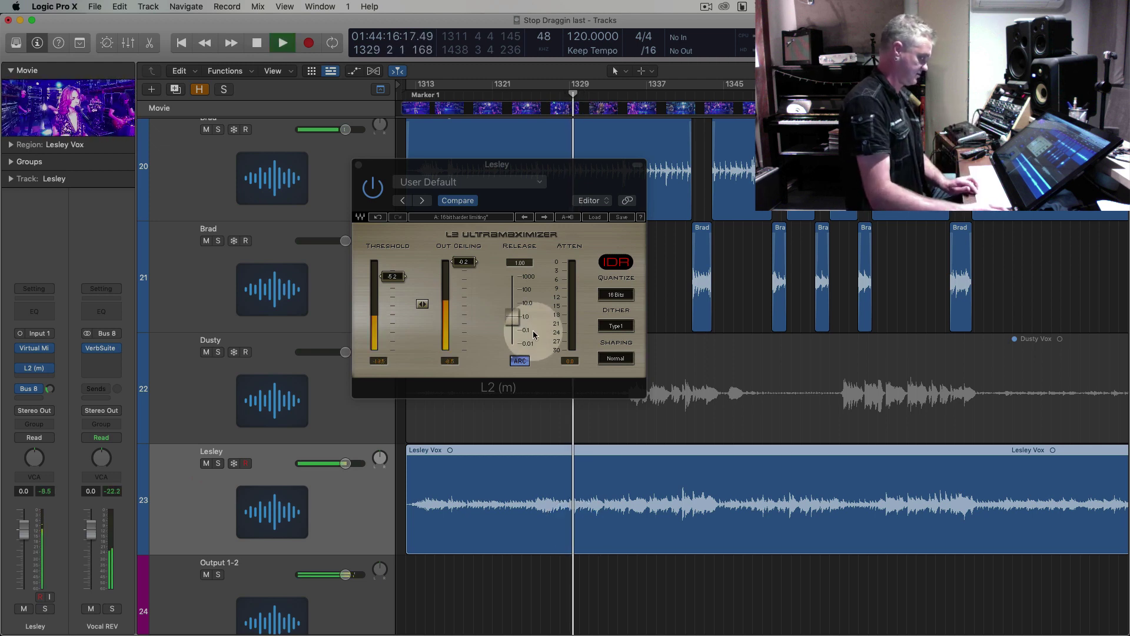
click(399, 277)
mouse_move(399, 278)
mouse_down()
mouse_move(387, 303)
mouse_move(395, 265)
mouse_up()
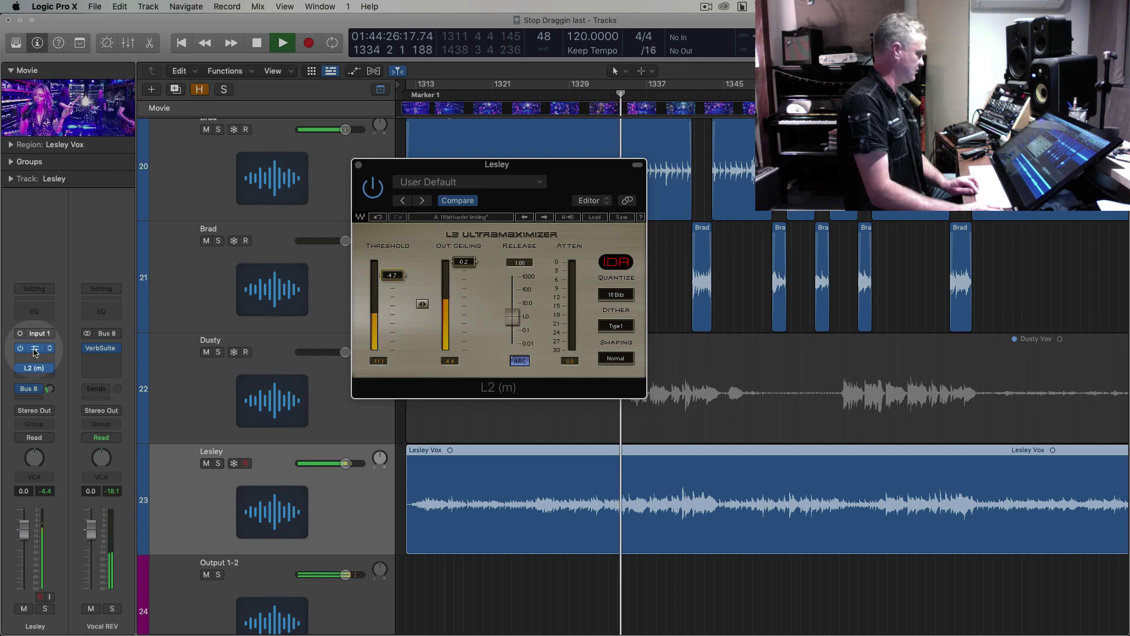
Move the Virtual Mix Rack down one insert slot on track 23 and play the mix with the movie window open, closing it again
drag(33, 349, 33, 360)
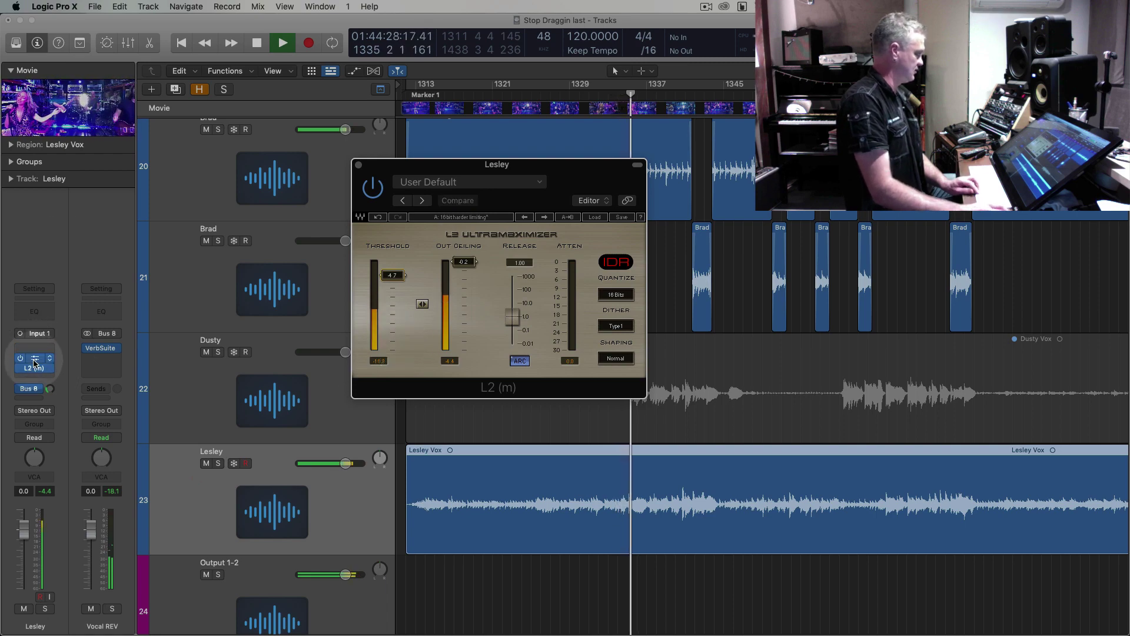
click(59, 123)
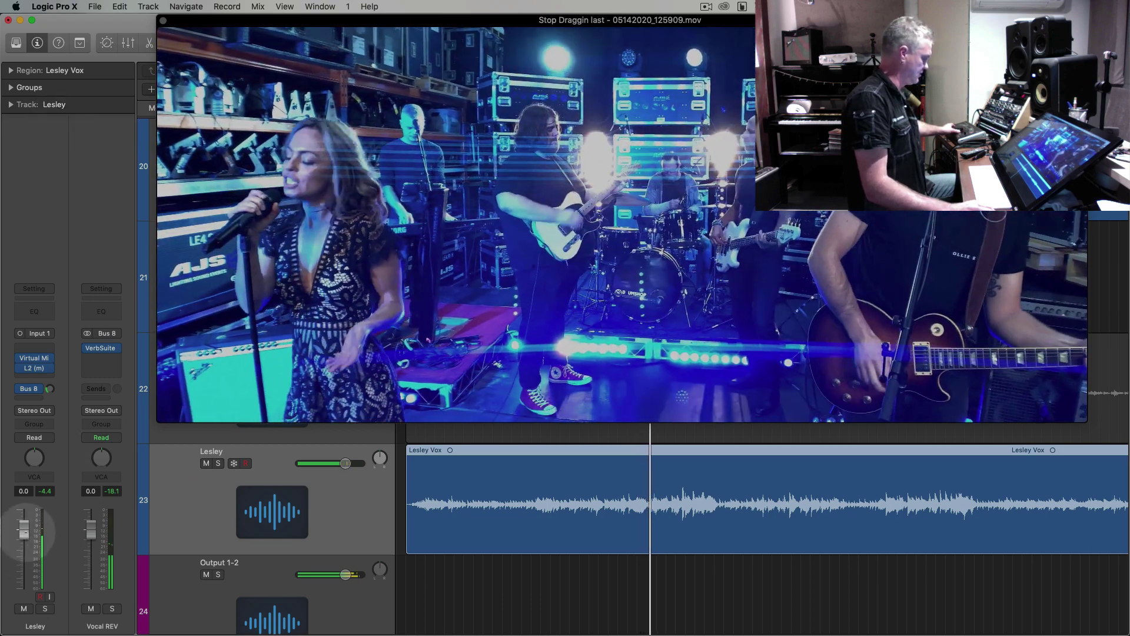
drag(26, 533, 27, 534)
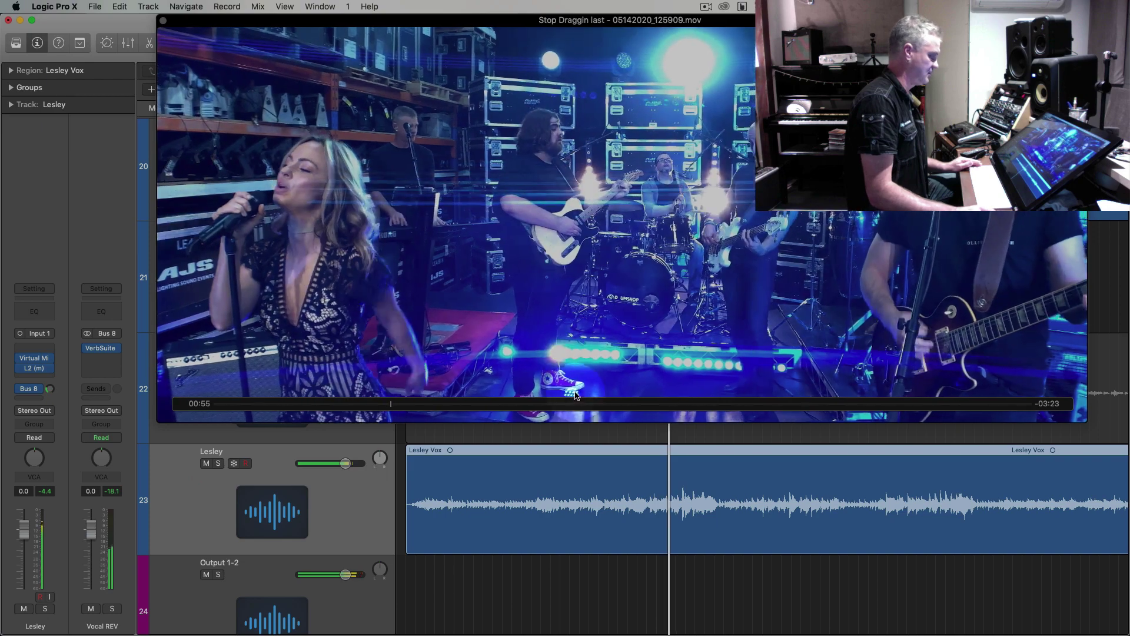
click(163, 22)
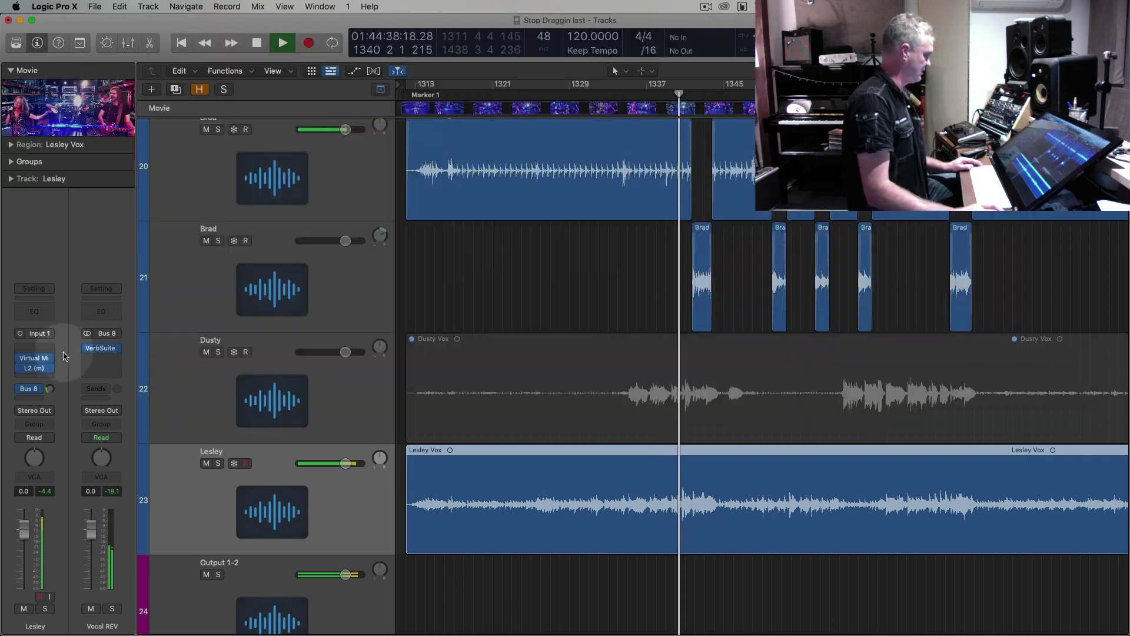
Set track 23's L2 limiter threshold to about -3.9 dB during playback, close its window and stop playback
click(34, 363)
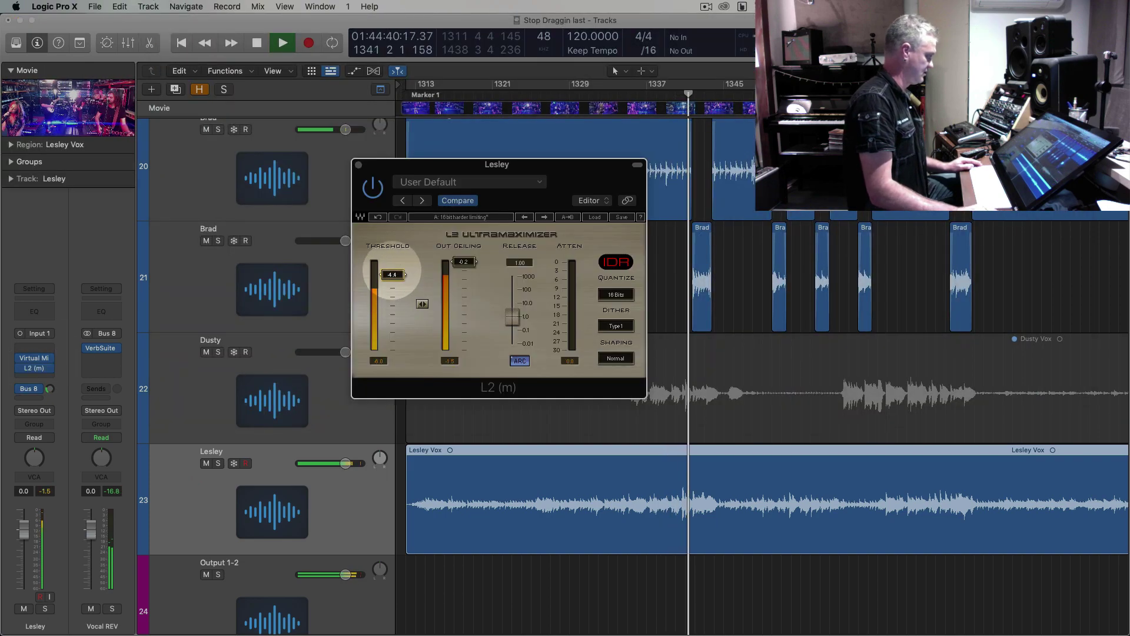
drag(392, 262, 390, 337)
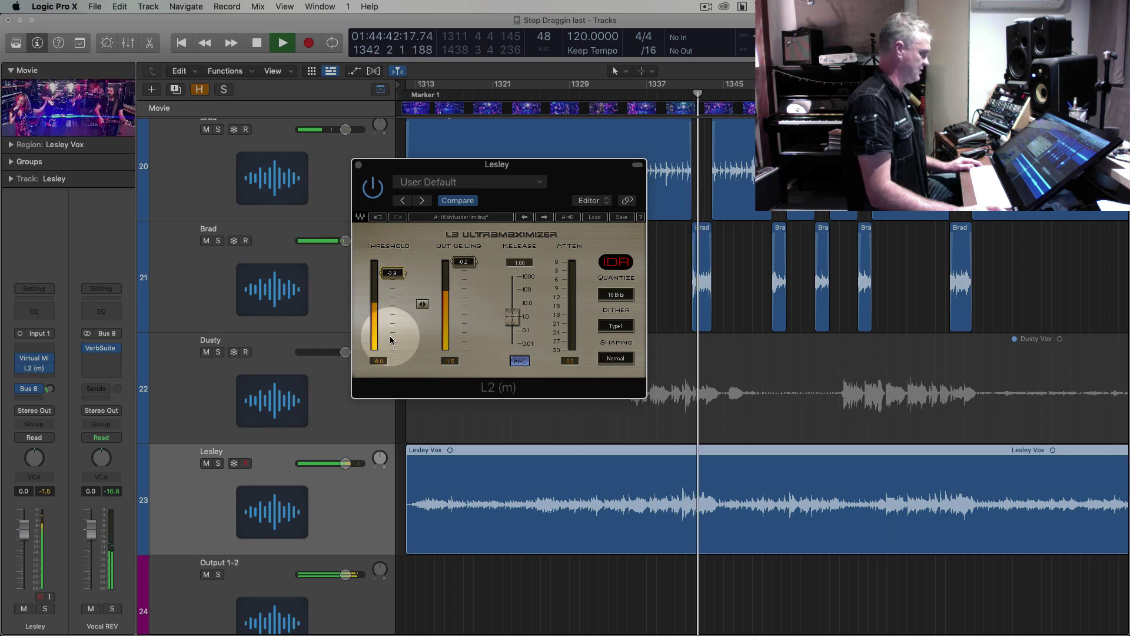
click(359, 166)
key(super+Up)
key(super+Up)
key(super+Up)
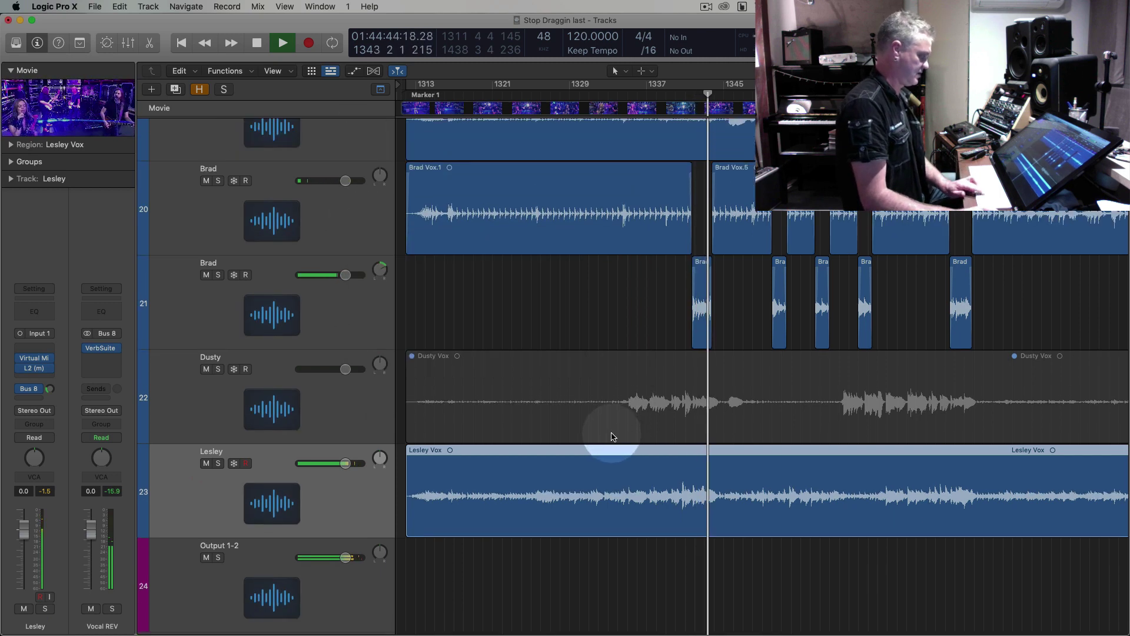
click(588, 330)
click(650, 491)
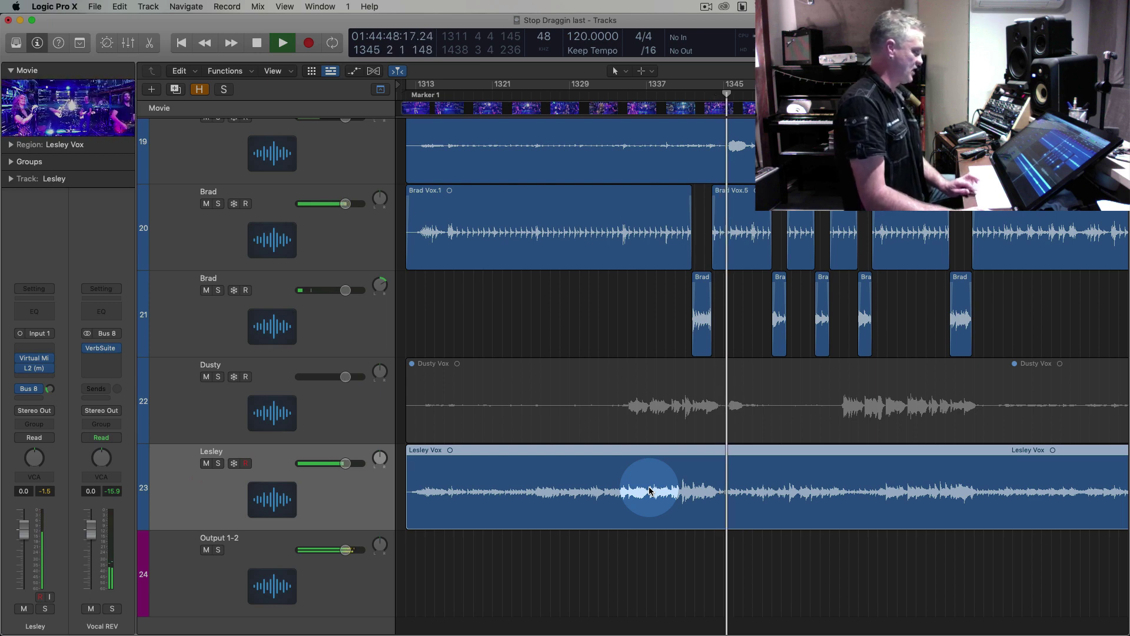
key(space)
click(49, 350)
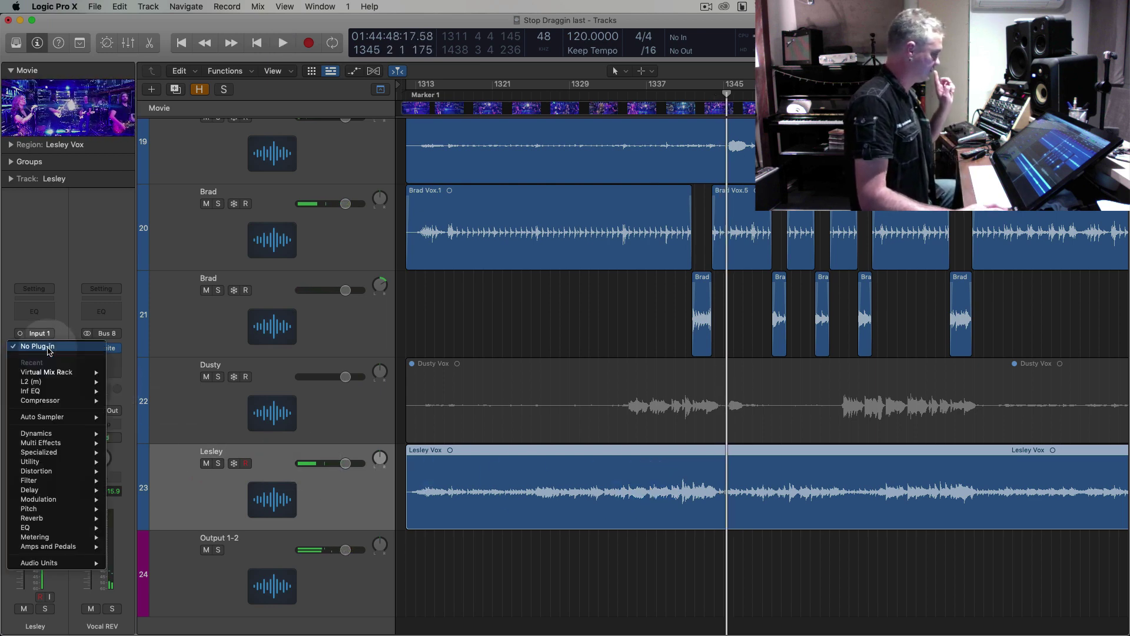
click(563, 318)
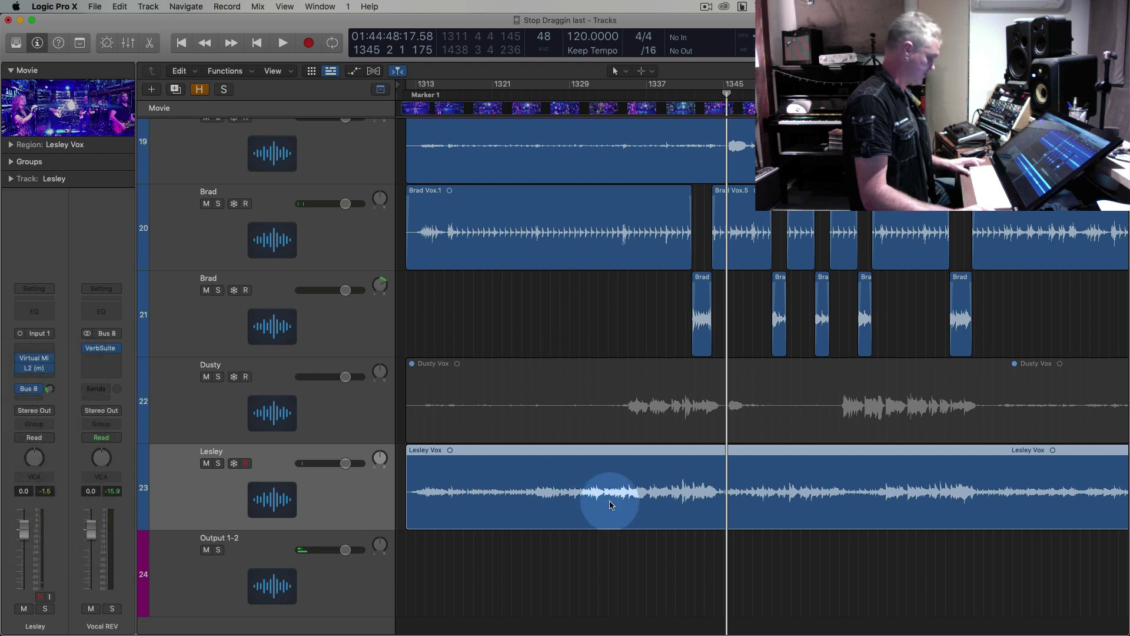
Solo the lead vocal on track 23 and play short passages from around bar 1344, stopping between them
key(ctrl+s)
key(comma)
key(comma)
key(space)
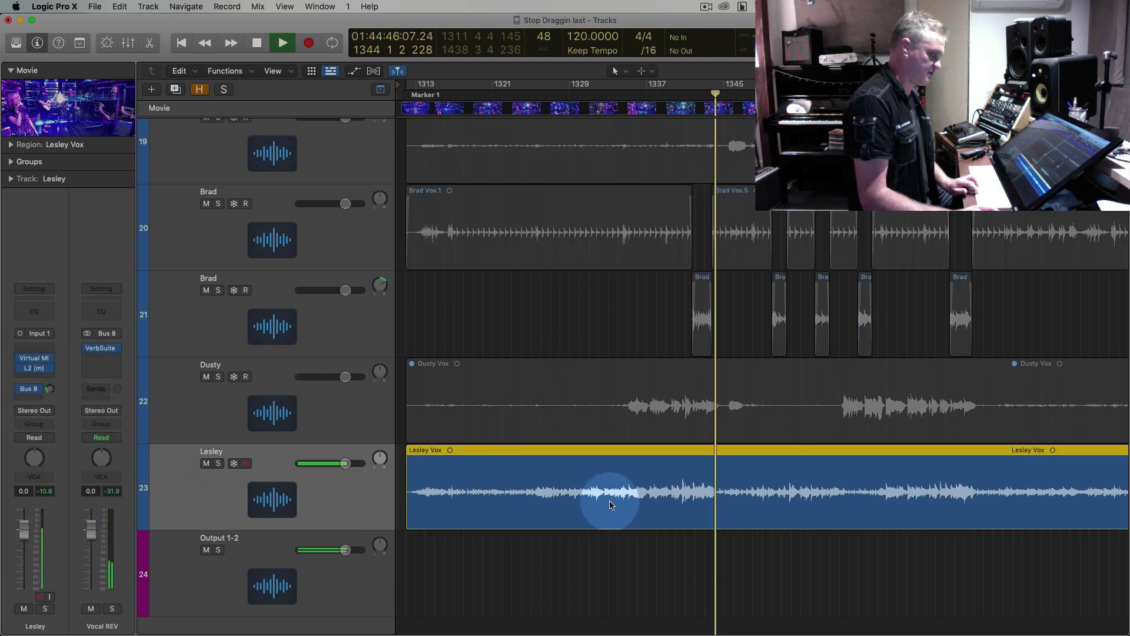
key(space)
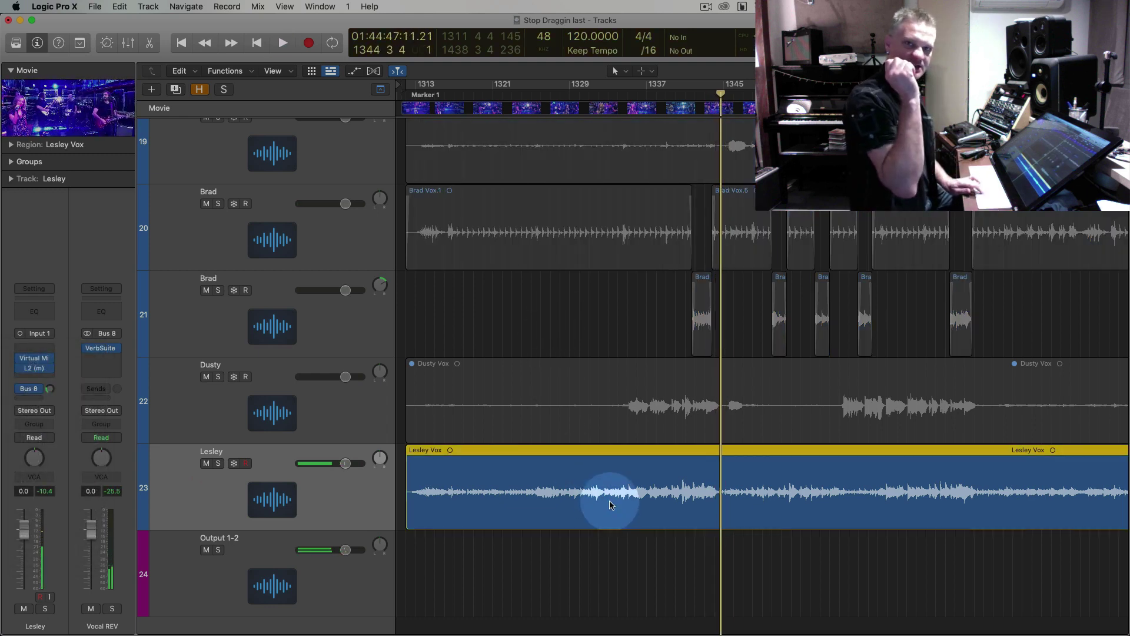
key(space)
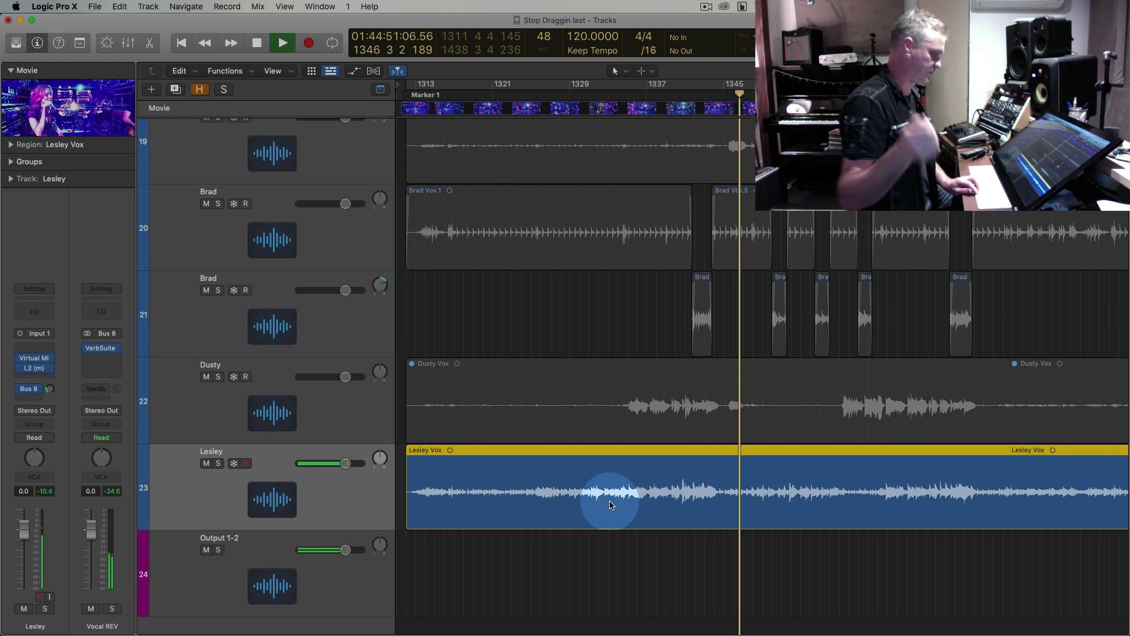
key(space)
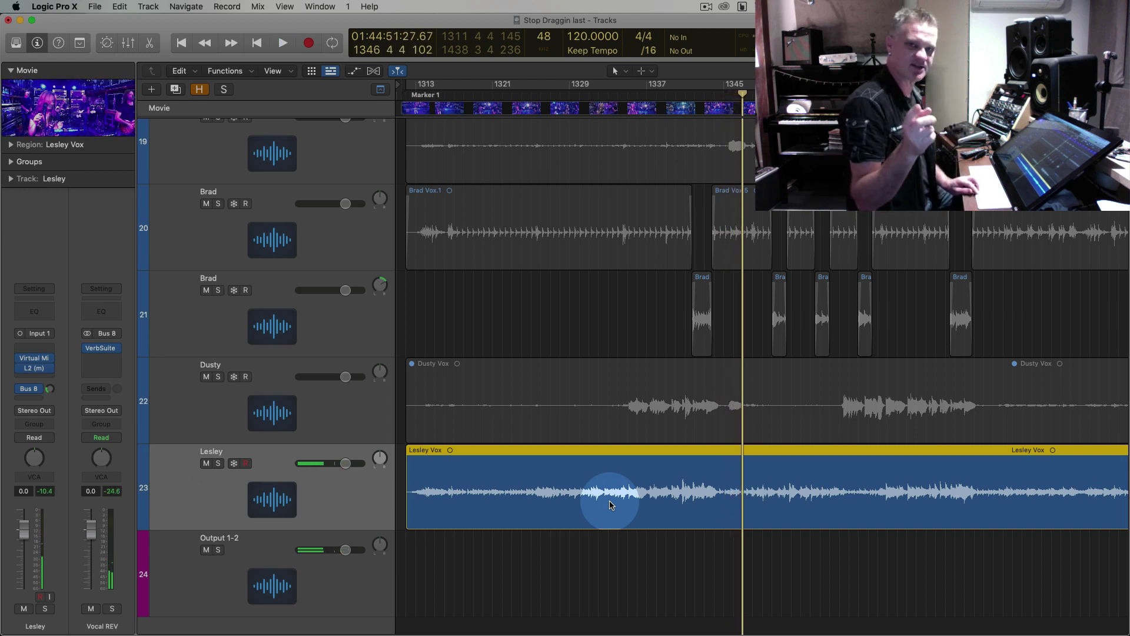
key(space)
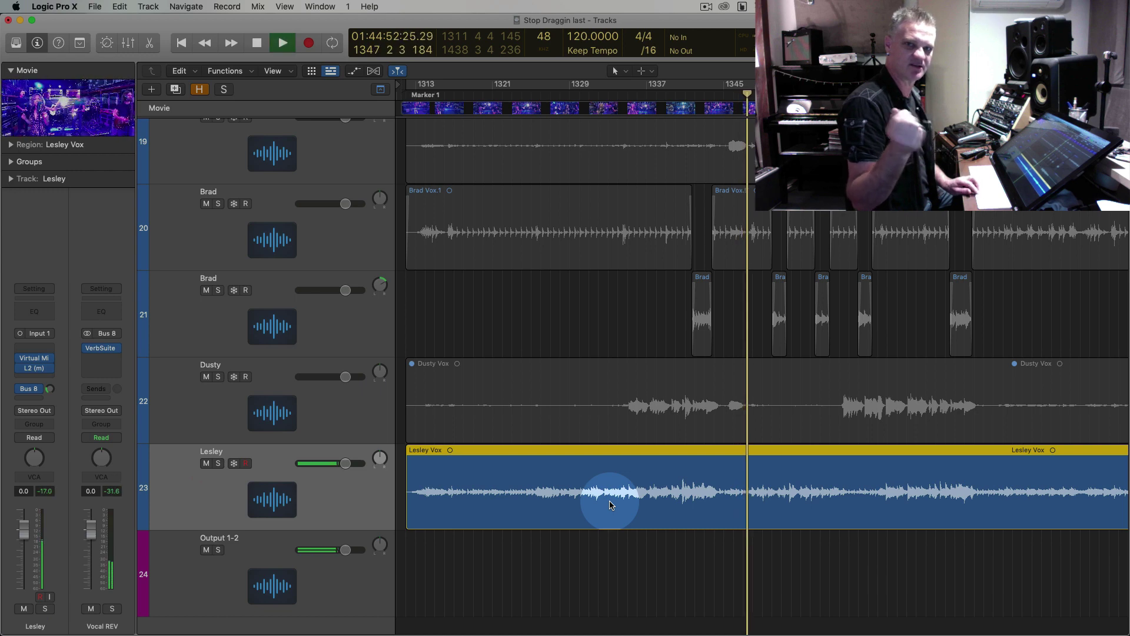
key(space)
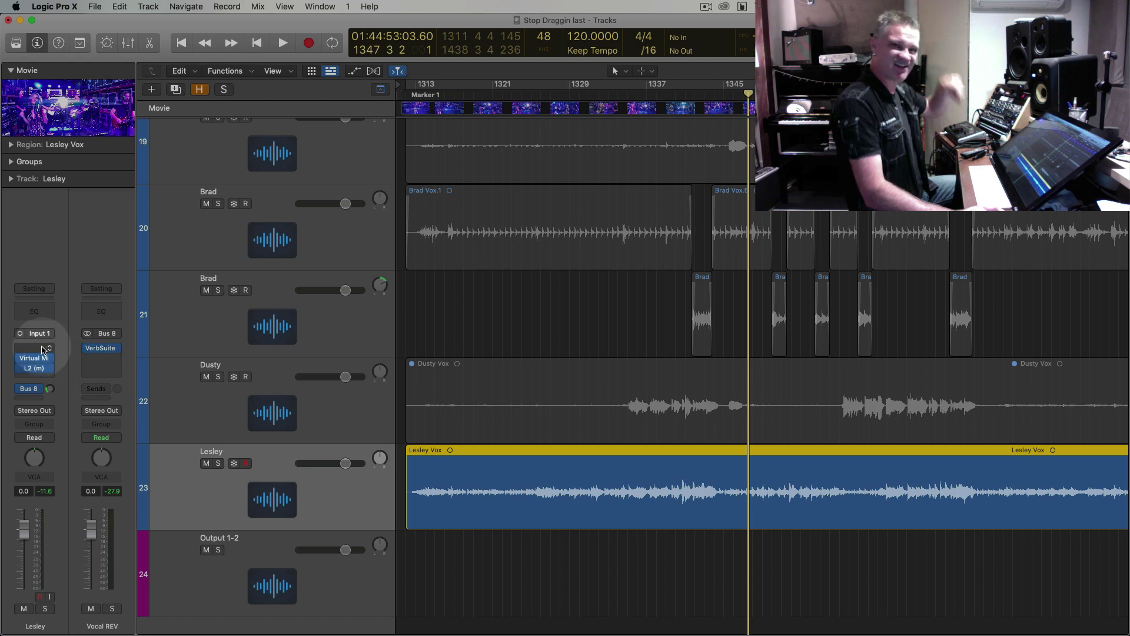
Insert a Noise Gate in the empty slot above the Virtual Mix Rack on track 23 and move its window out of the way
click(45, 350)
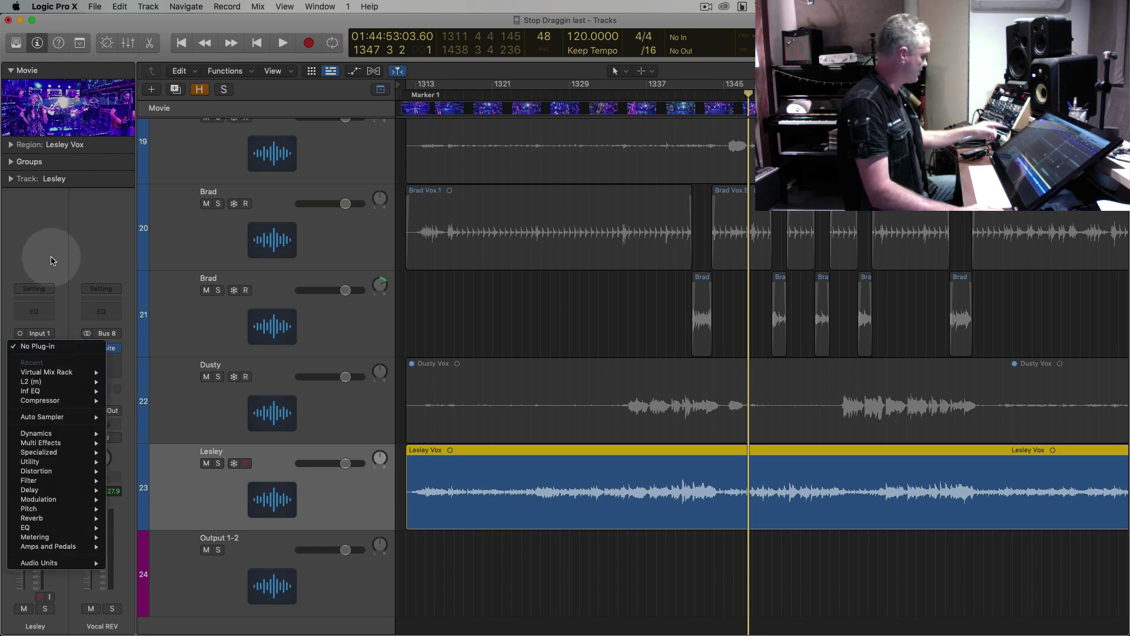
click(52, 264)
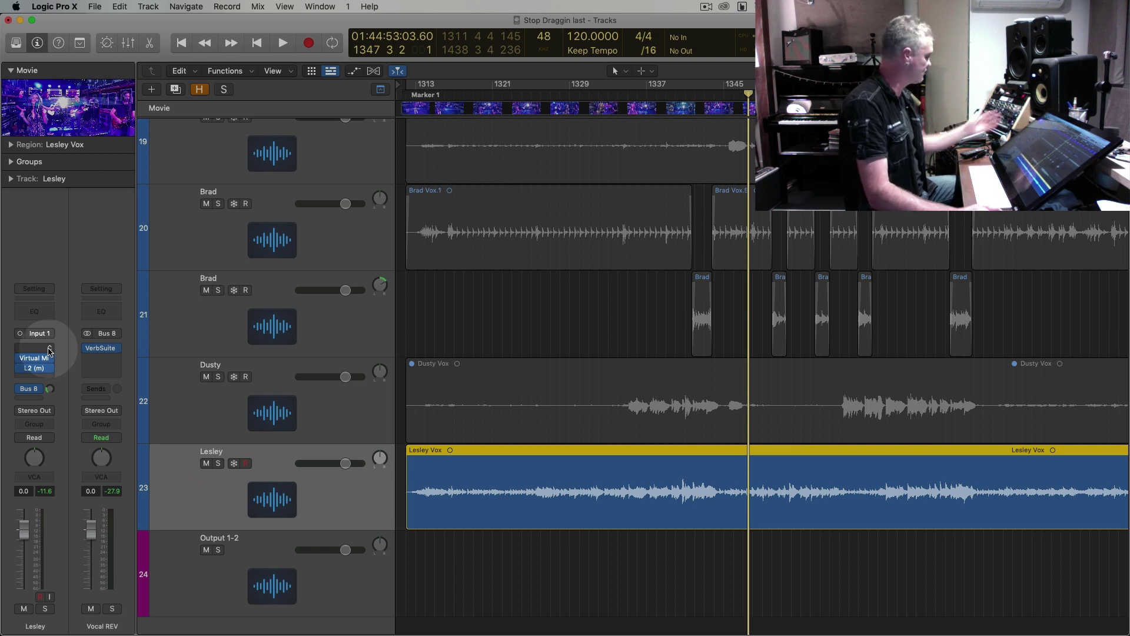
click(50, 351)
mouse_move(36, 433)
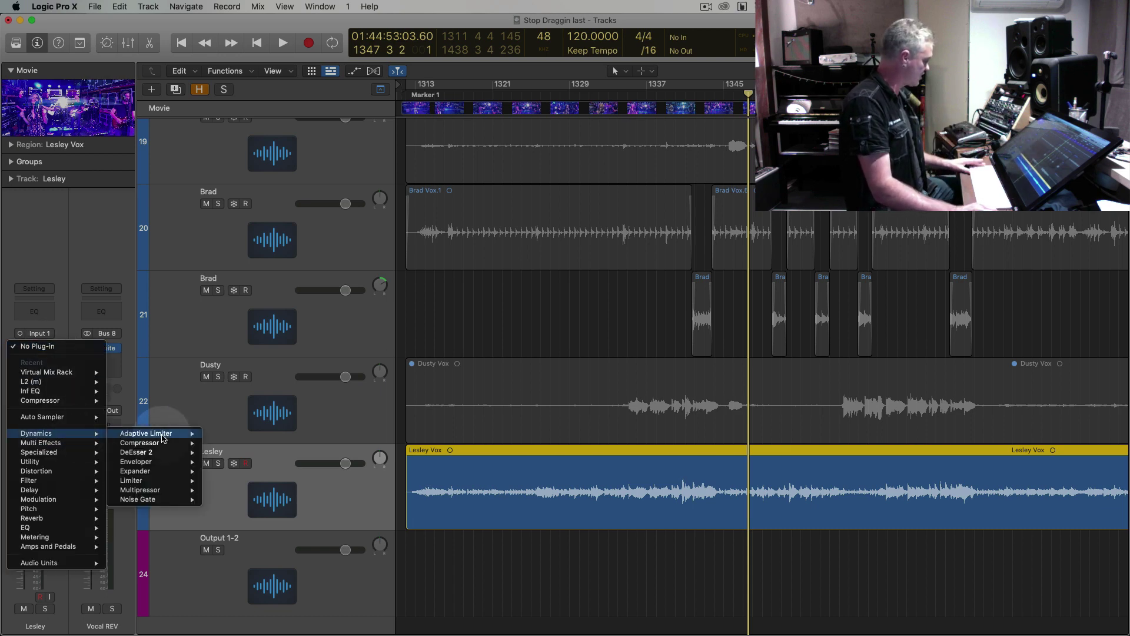
mouse_move(137, 499)
click(223, 499)
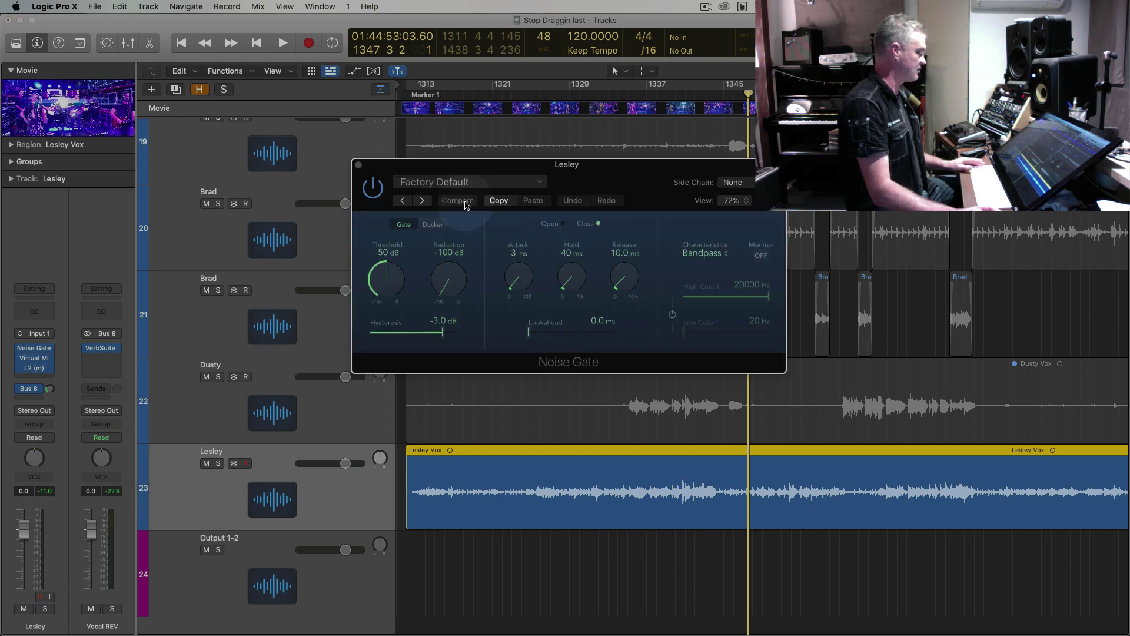
drag(592, 170, 253, 49)
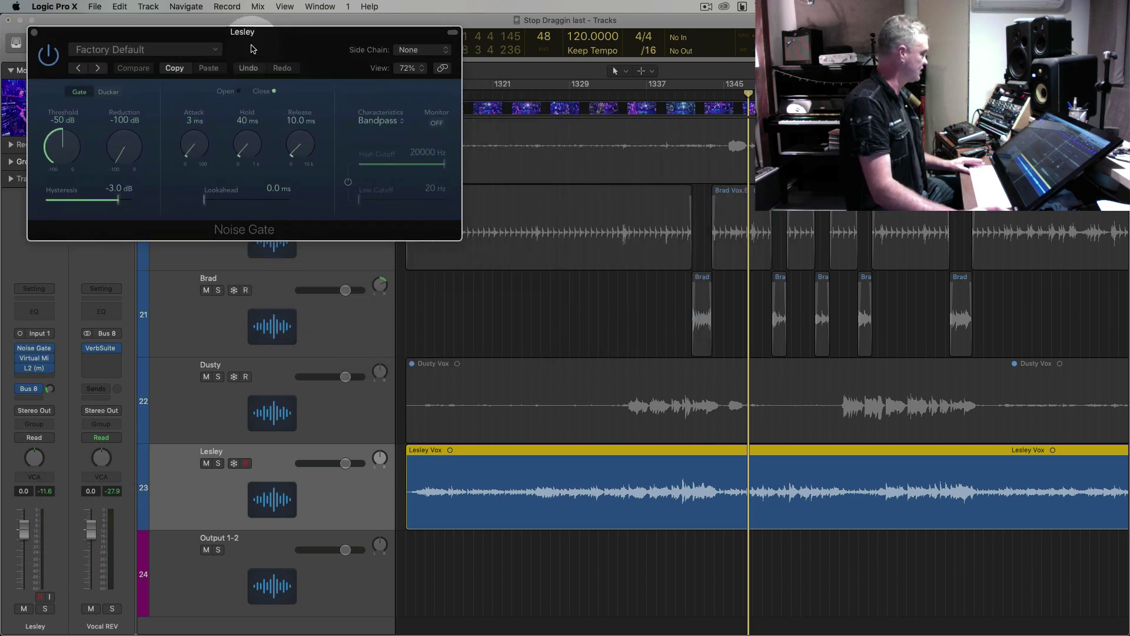
Switch the Noise Gate to Ducker mode and choose Snare (Audio 15) as its side chain source
click(109, 92)
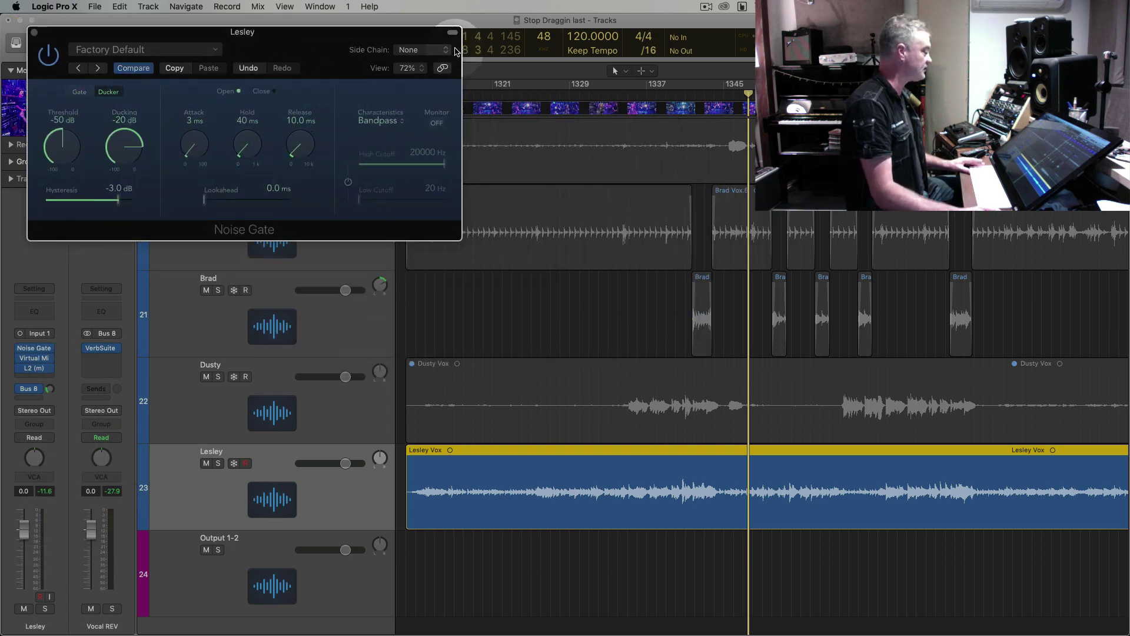
click(420, 52)
mouse_move(419, 71)
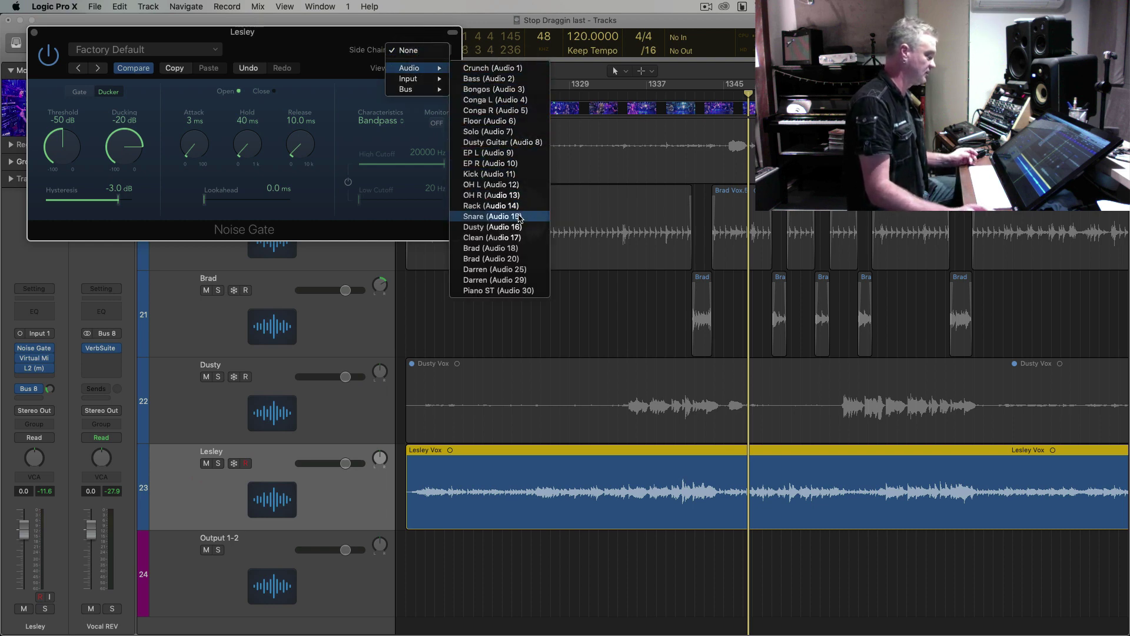
click(519, 216)
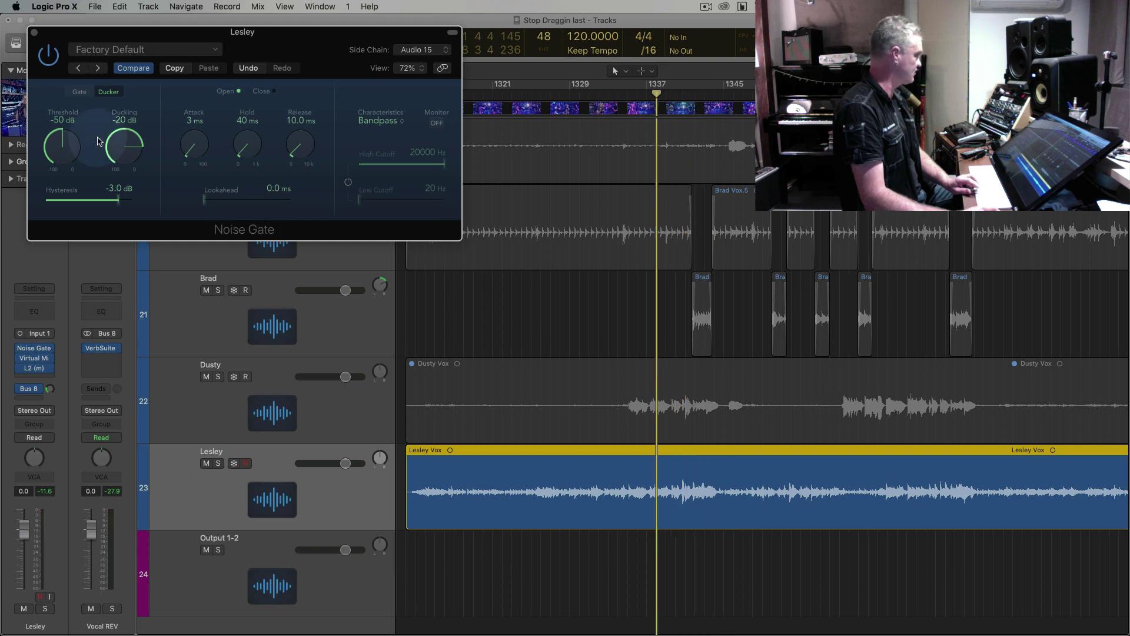
Set the Noise Gate's ducking to -10 dB and its threshold to -47 dB, playing the soloed vocal from near the song's start
drag(125, 147, 122, 56)
drag(54, 144, 55, 10)
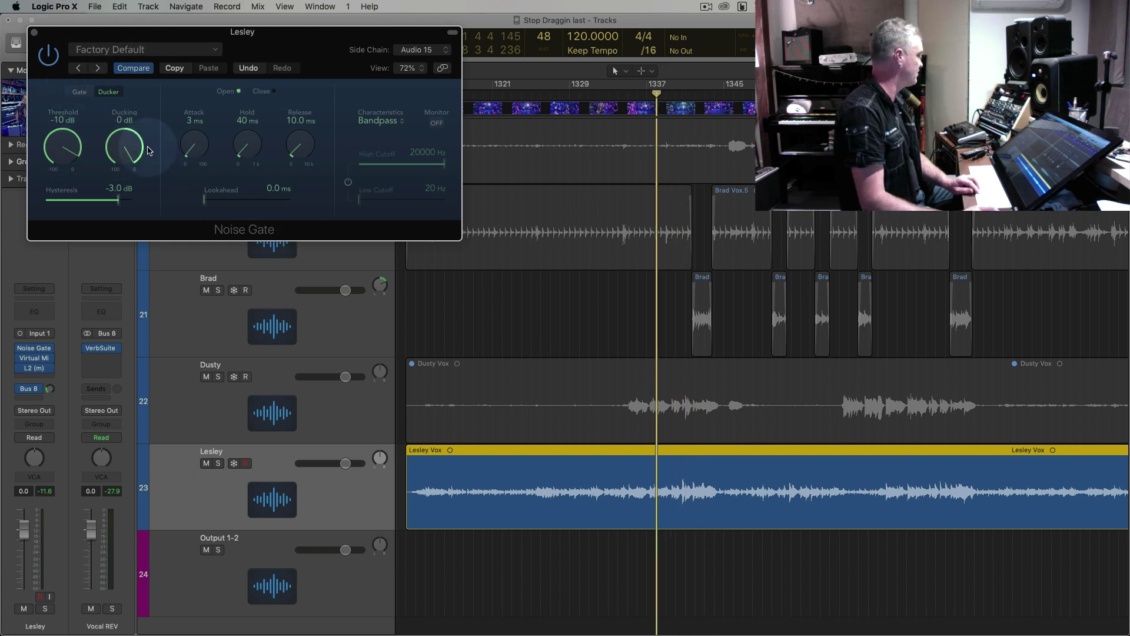
key(comma)
key(comma)
key(comma)
key(comma)
key(comma)
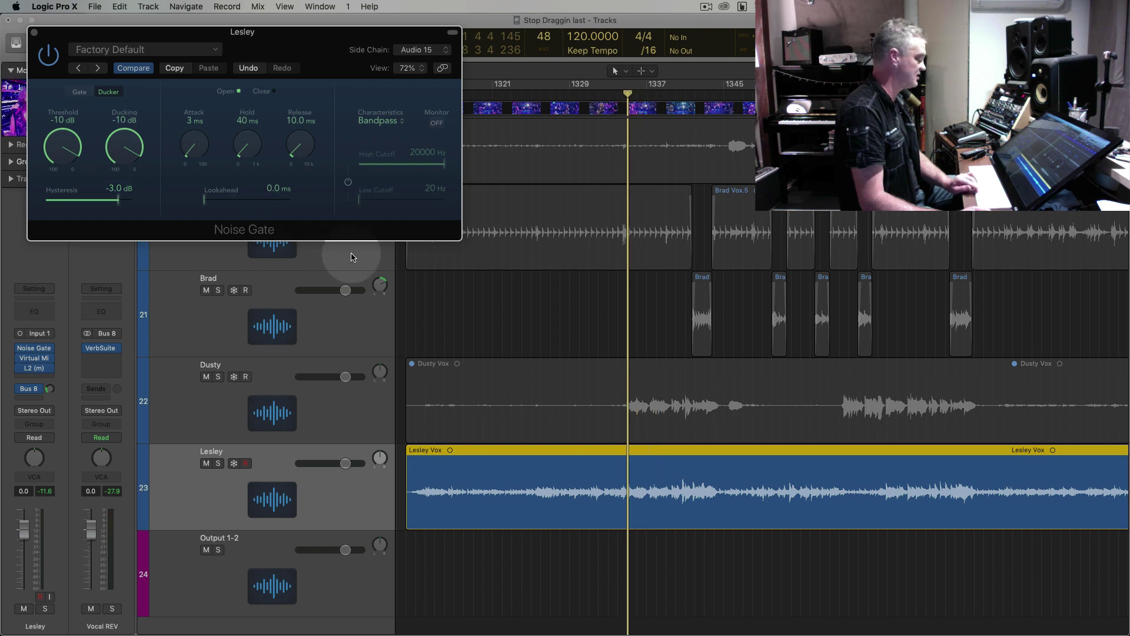
key(Return)
key(period)
key(period)
key(space)
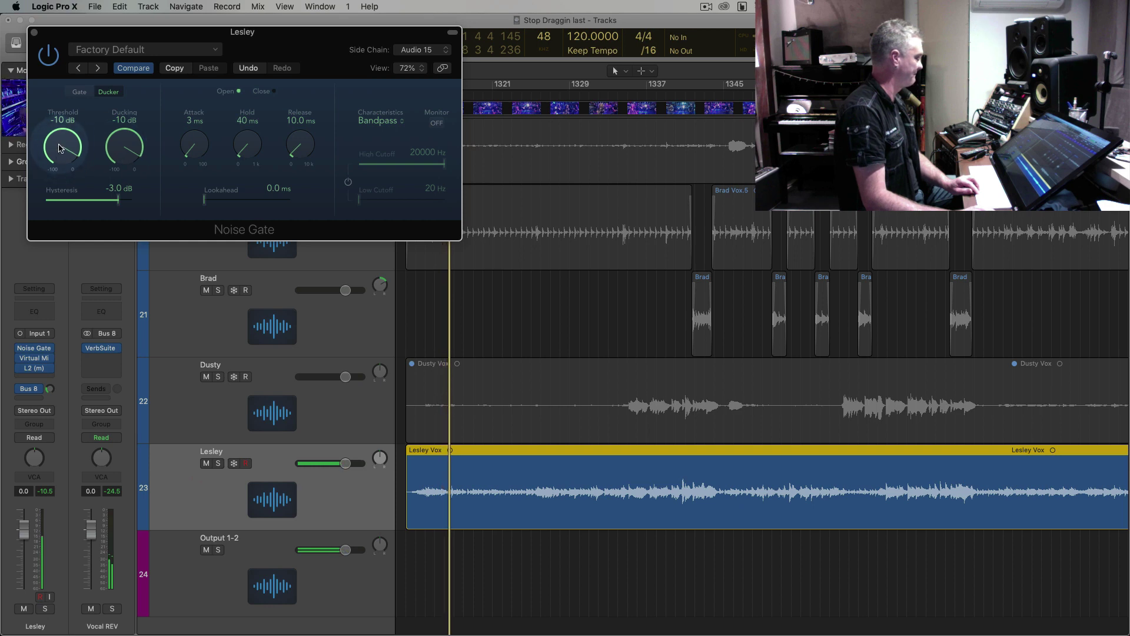
drag(61, 148, 60, 211)
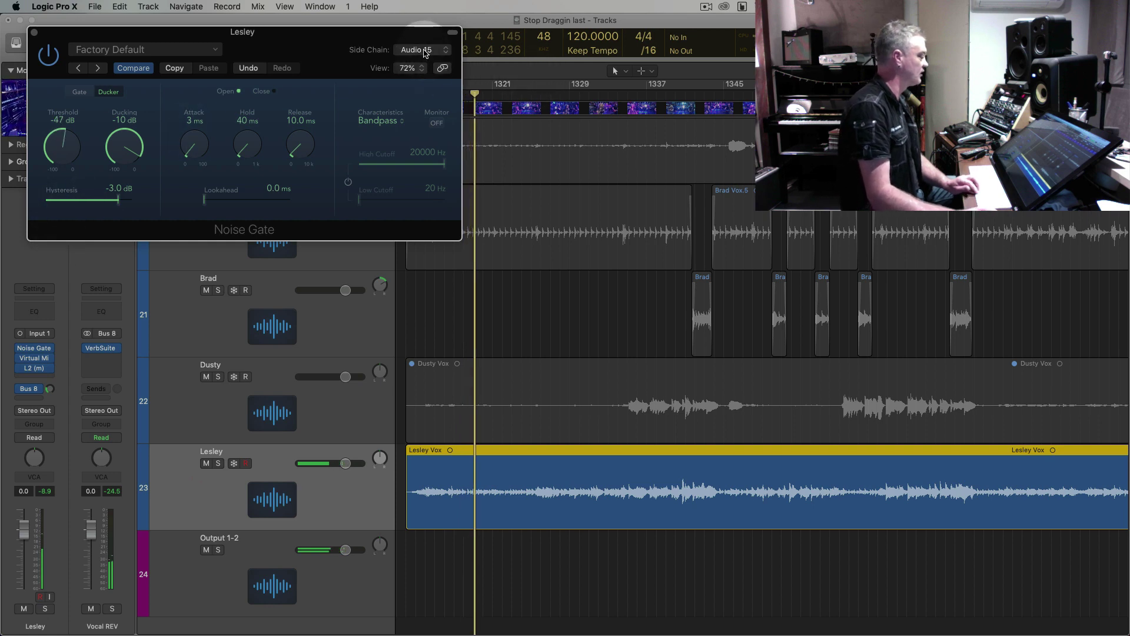
Recheck Snare (Audio 15) as the Noise Gate's side chain source and briefly play the soloed vocal
click(425, 51)
mouse_move(411, 3)
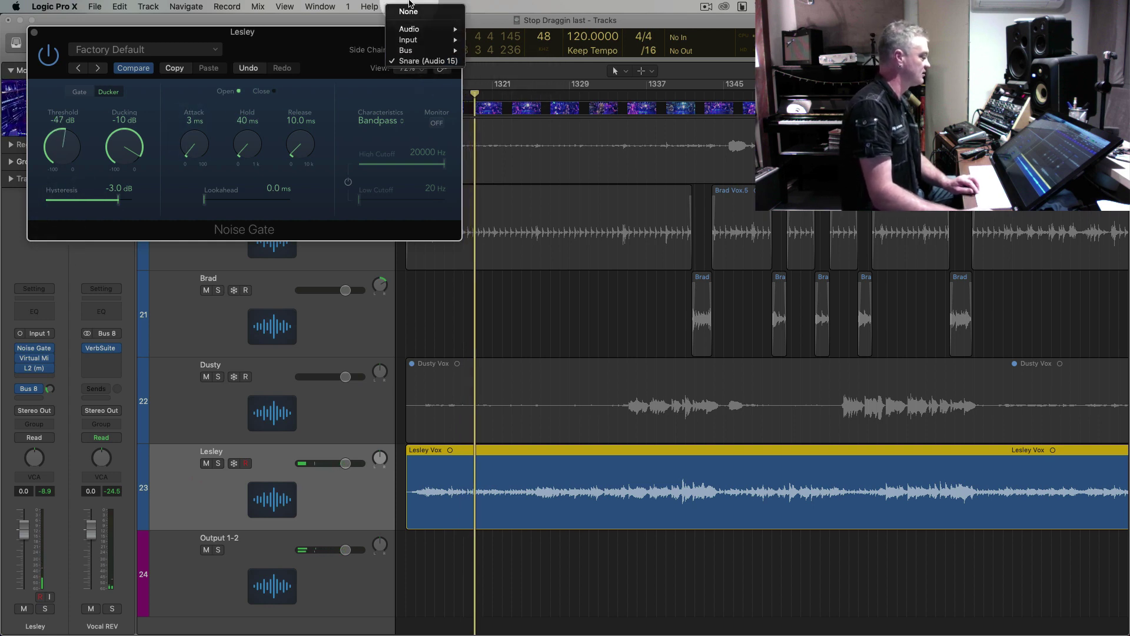
mouse_move(413, 31)
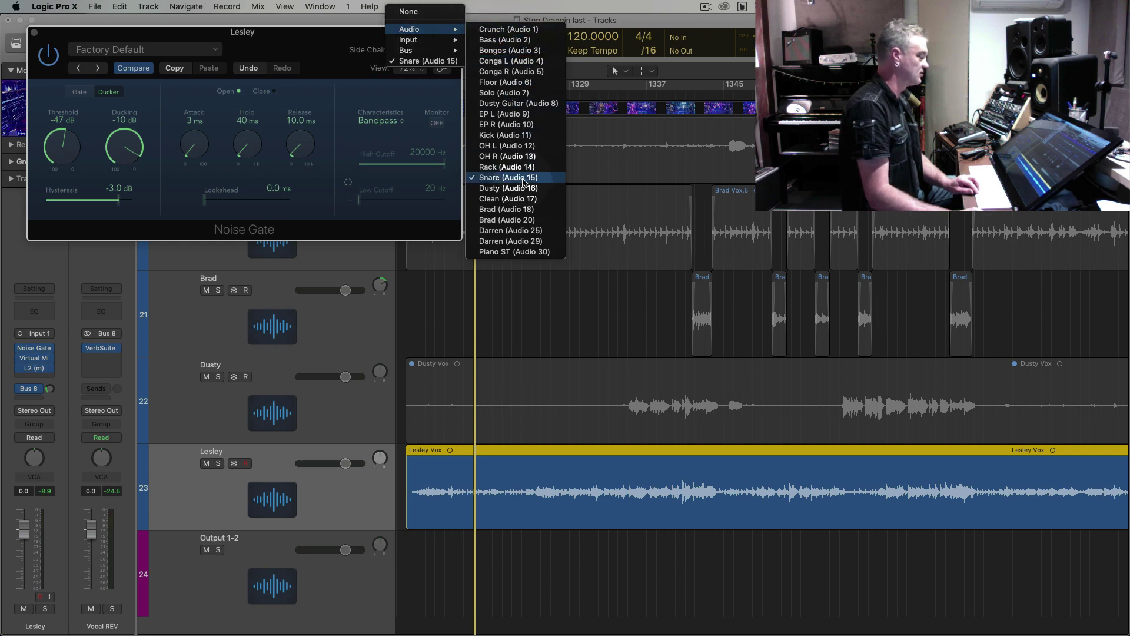
click(523, 178)
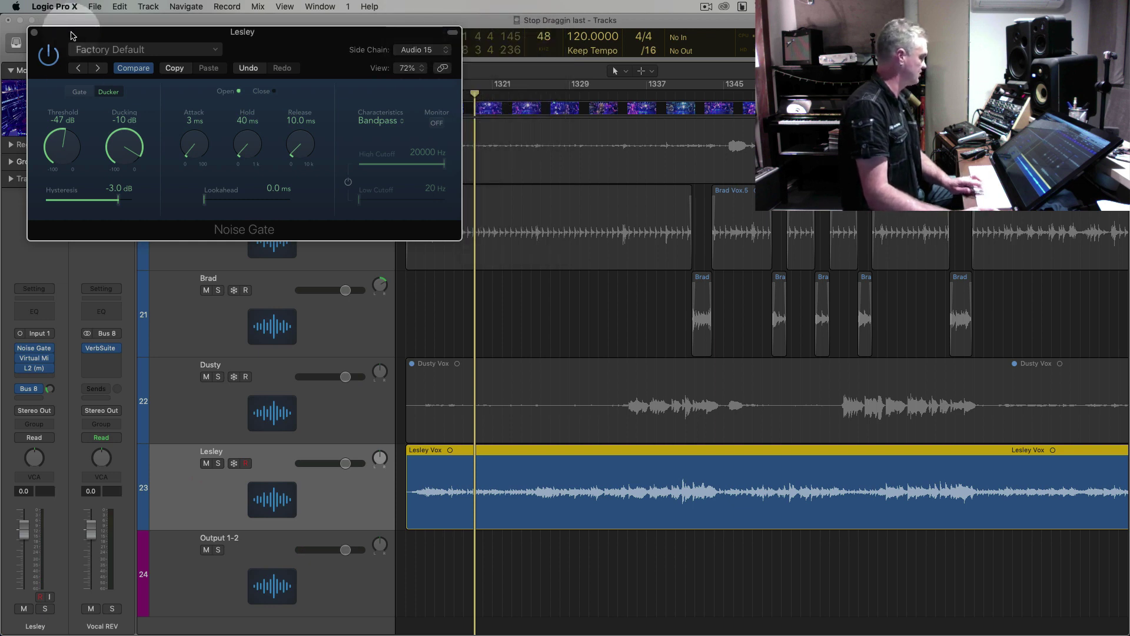
key(space)
Move the Noise Gate window clear of the channel strips and select the Snare track, track 2
drag(71, 36, 610, 348)
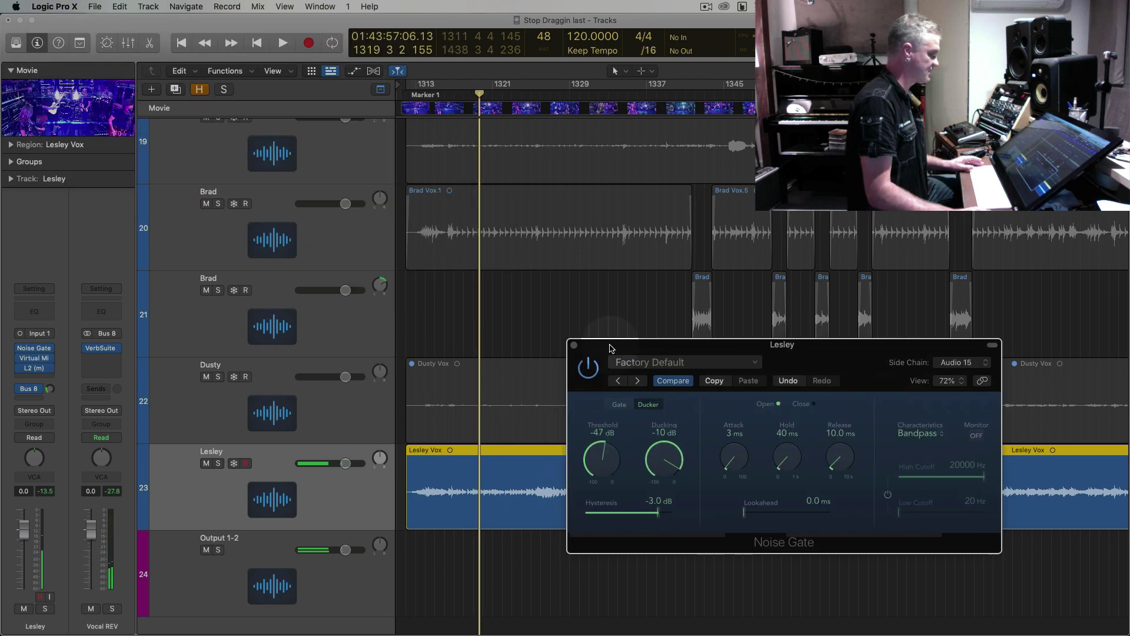
scroll(493, 319, up, 15)
scroll(493, 320, up, 10)
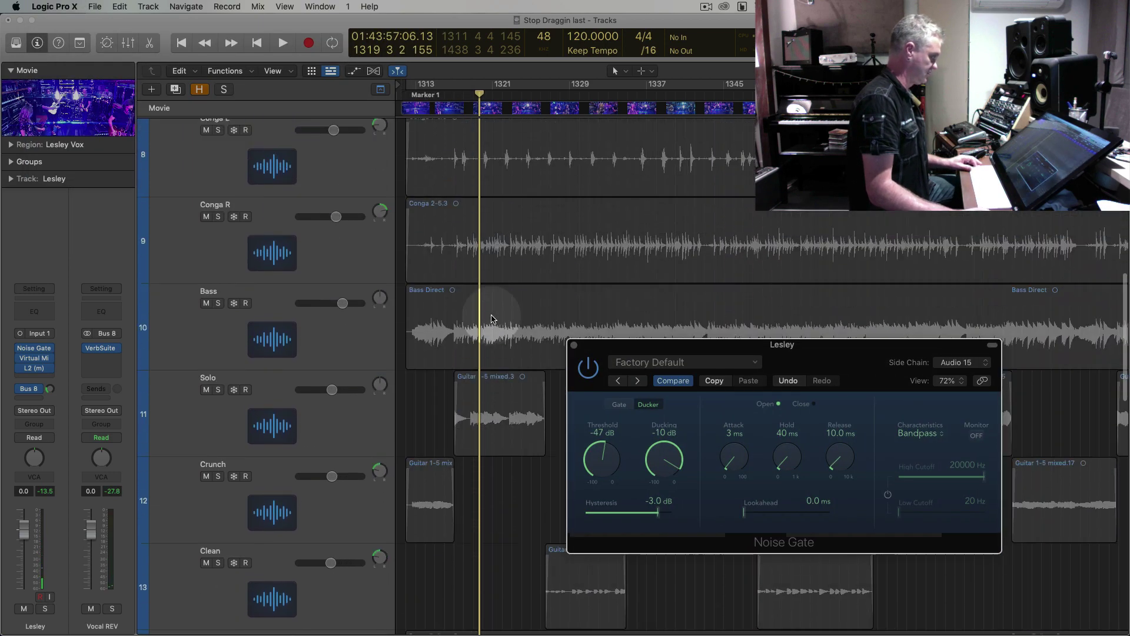
scroll(493, 320, up, 5)
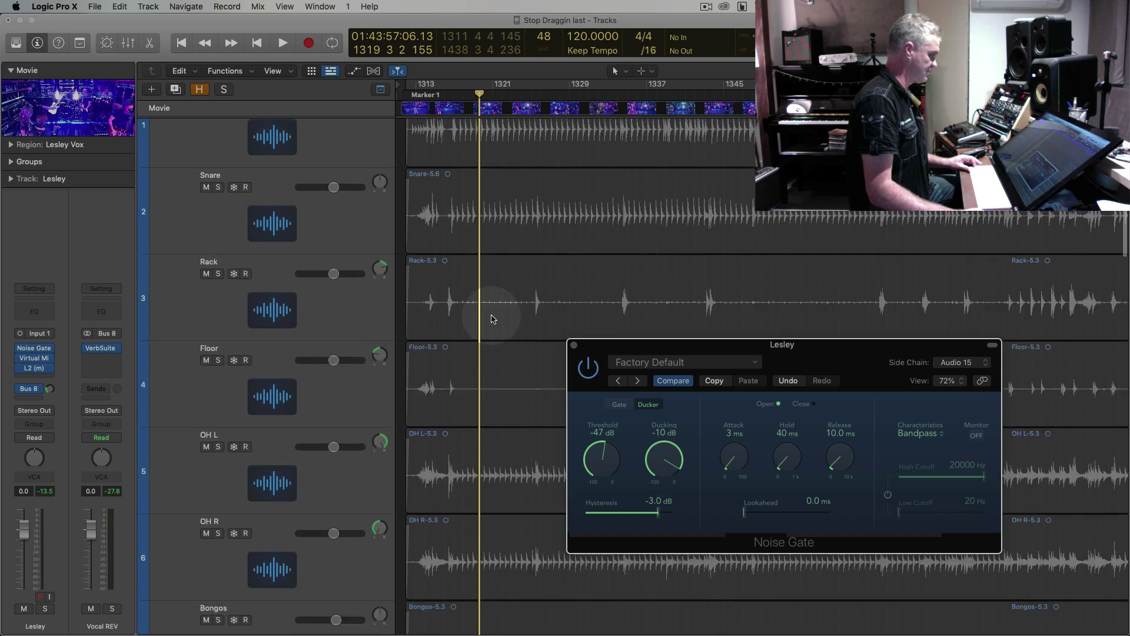
click(347, 263)
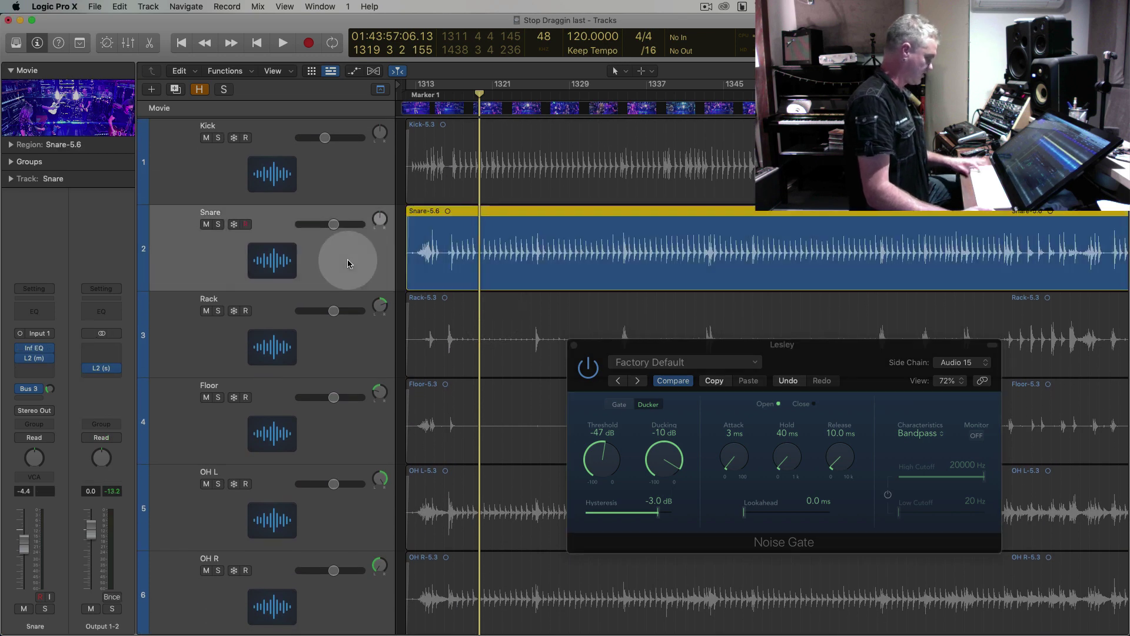
Duplicate the Snare track together with its region as a track named TRIGGER and set its output to No Output
key(super+d)
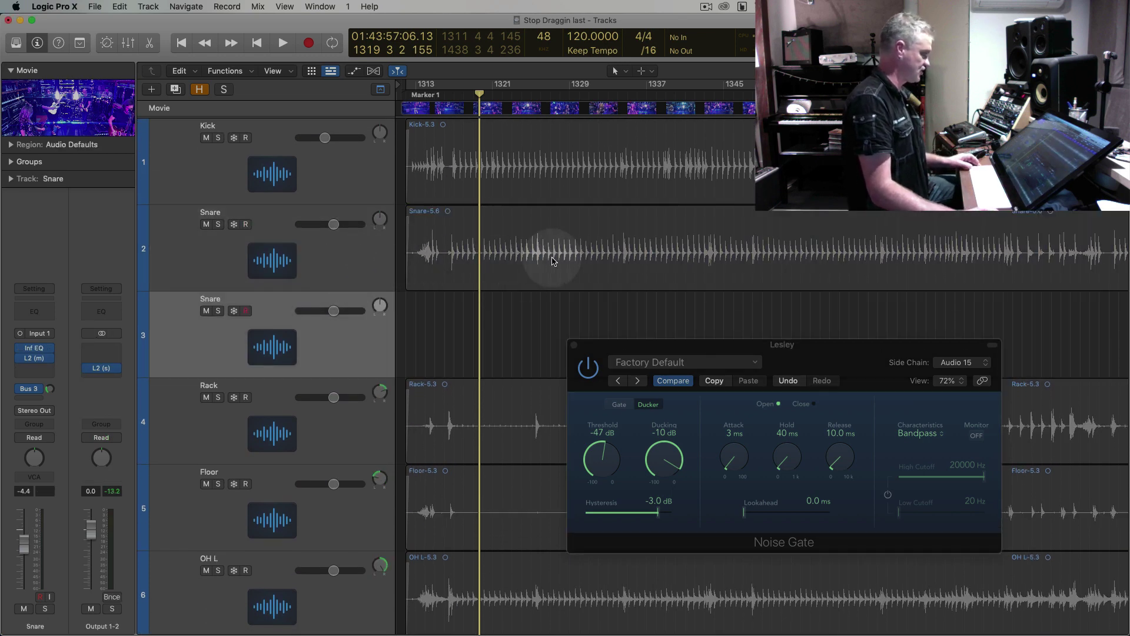
drag(552, 261, 553, 339)
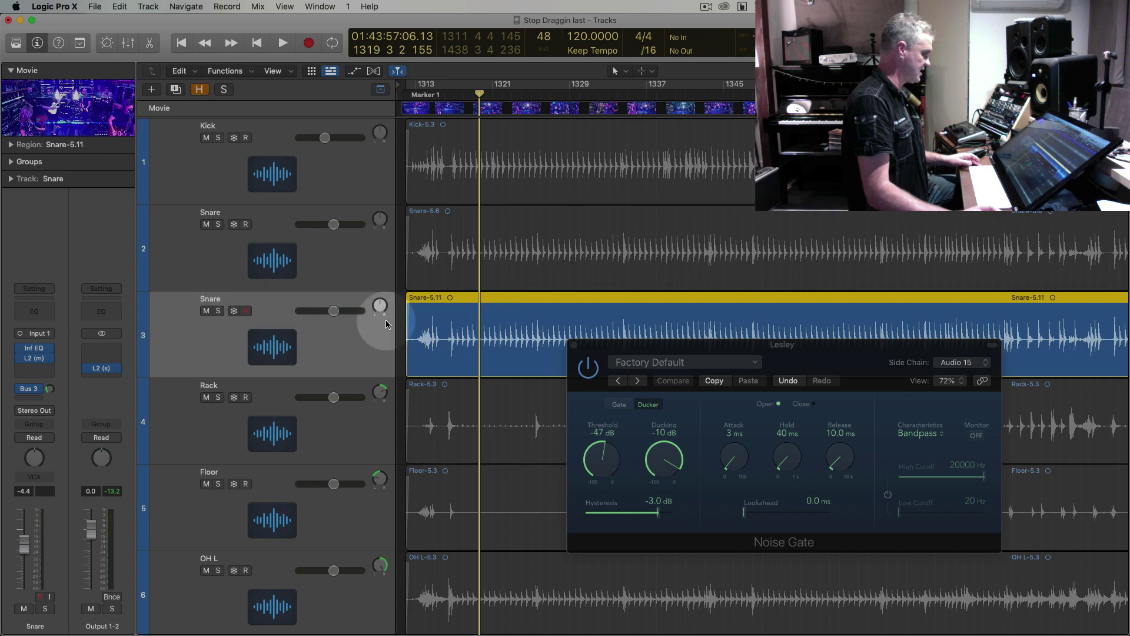
click(34, 411)
click(56, 429)
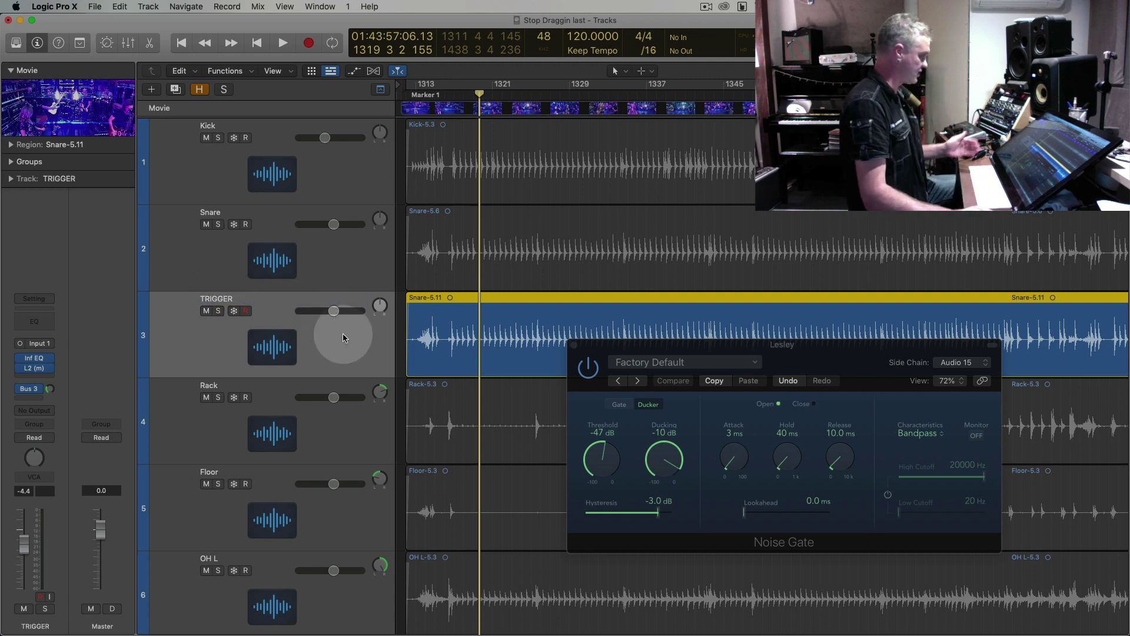
Move the Noise Gate window clear of the tracks and choose TRIGGER (Audio 21) as its side chain source
drag(805, 350, 536, 23)
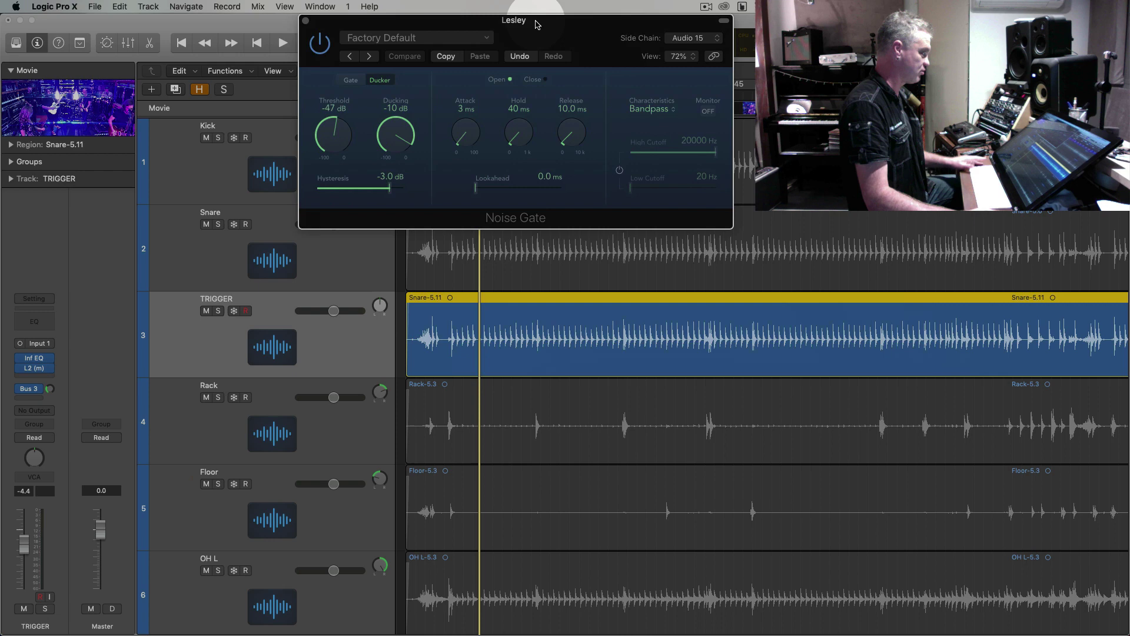
click(698, 39)
mouse_move(696, 60)
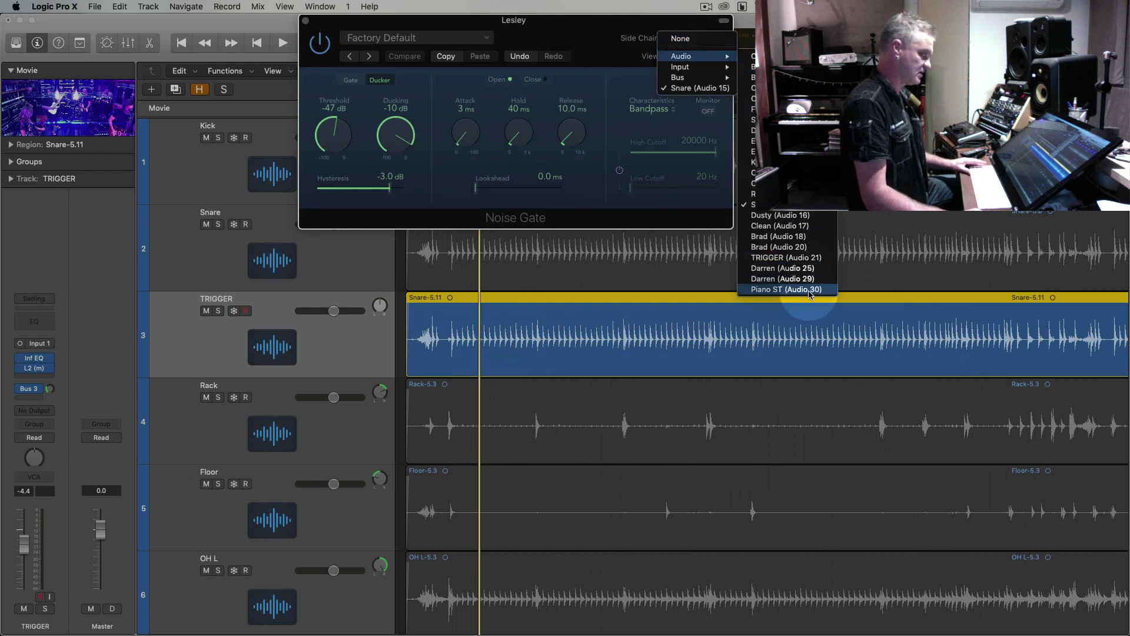
click(811, 258)
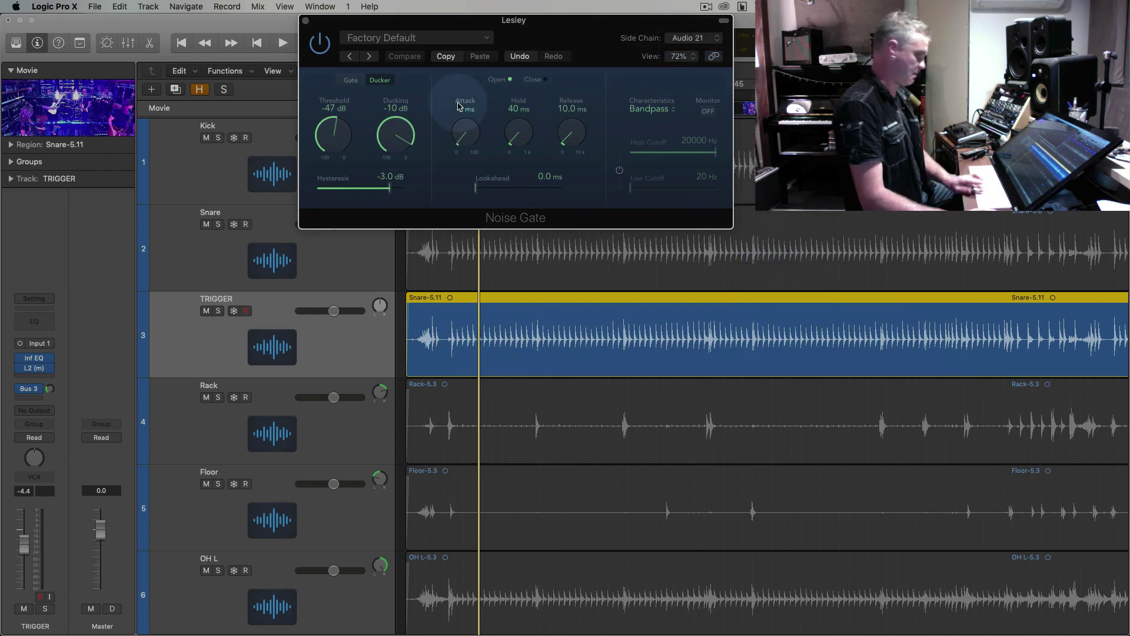
Solo the TRIGGER track and the lead vocal on track 24
click(337, 347)
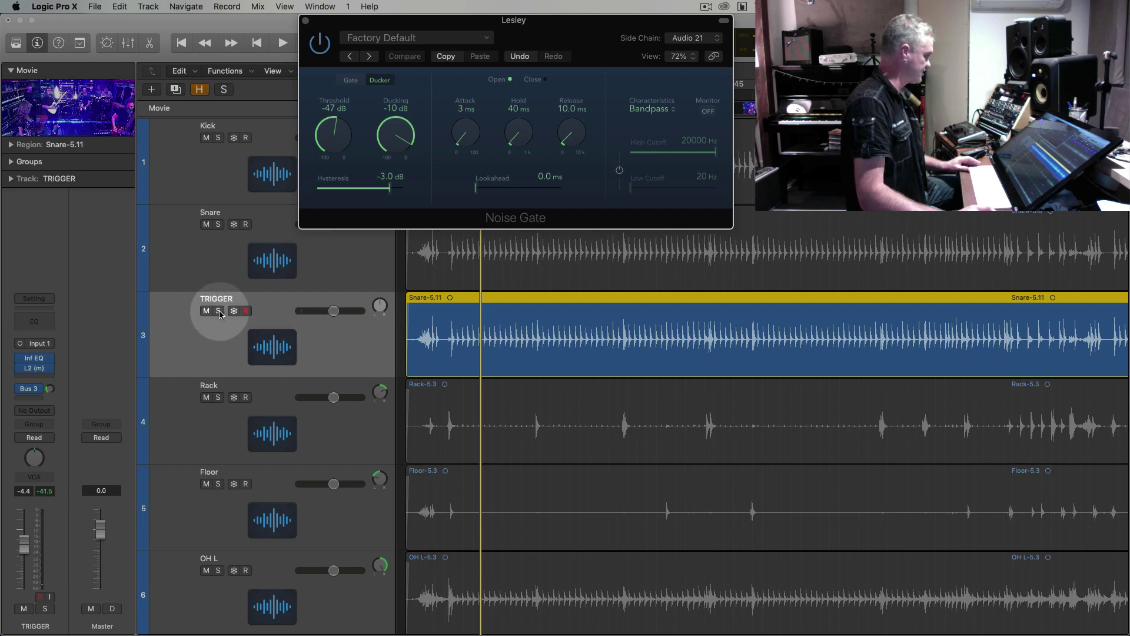
scroll(304, 332, down, 20)
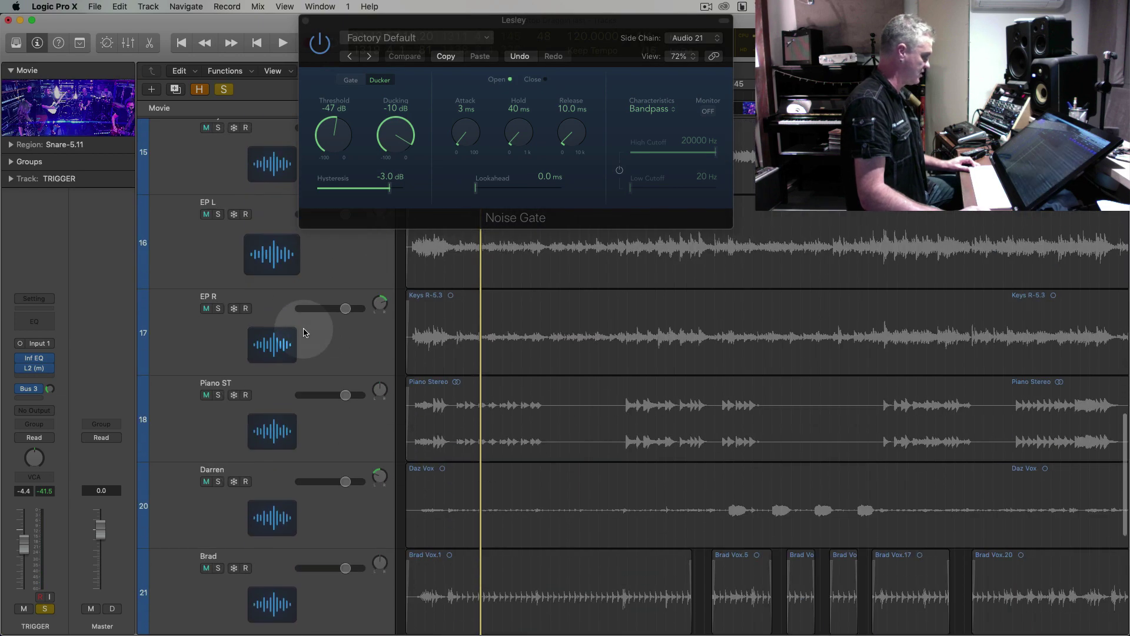
scroll(304, 333, up, 3)
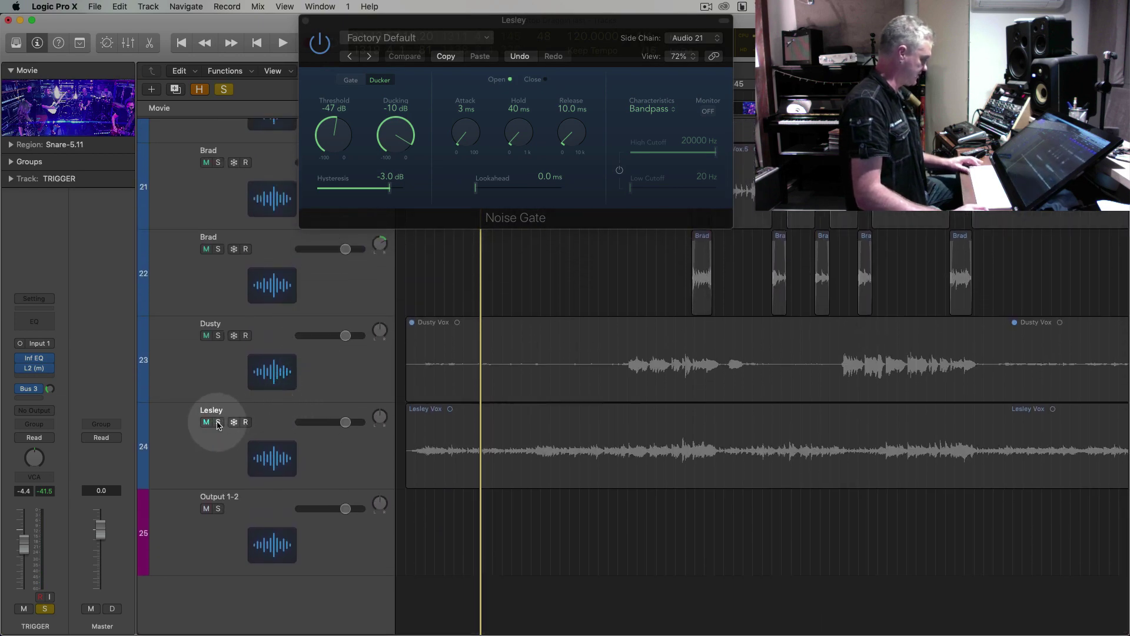
click(218, 422)
Raise the Noise Gate's threshold to -21 dB while playing the soloed vocal
key(space)
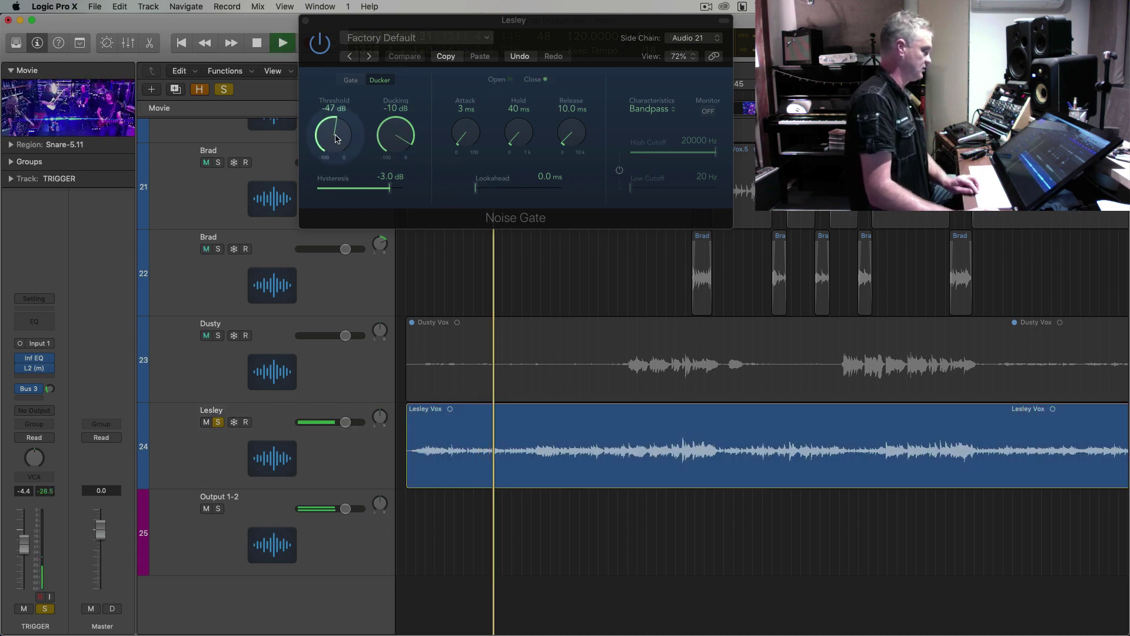
drag(334, 136, 337, 91)
drag(362, 143, 339, 145)
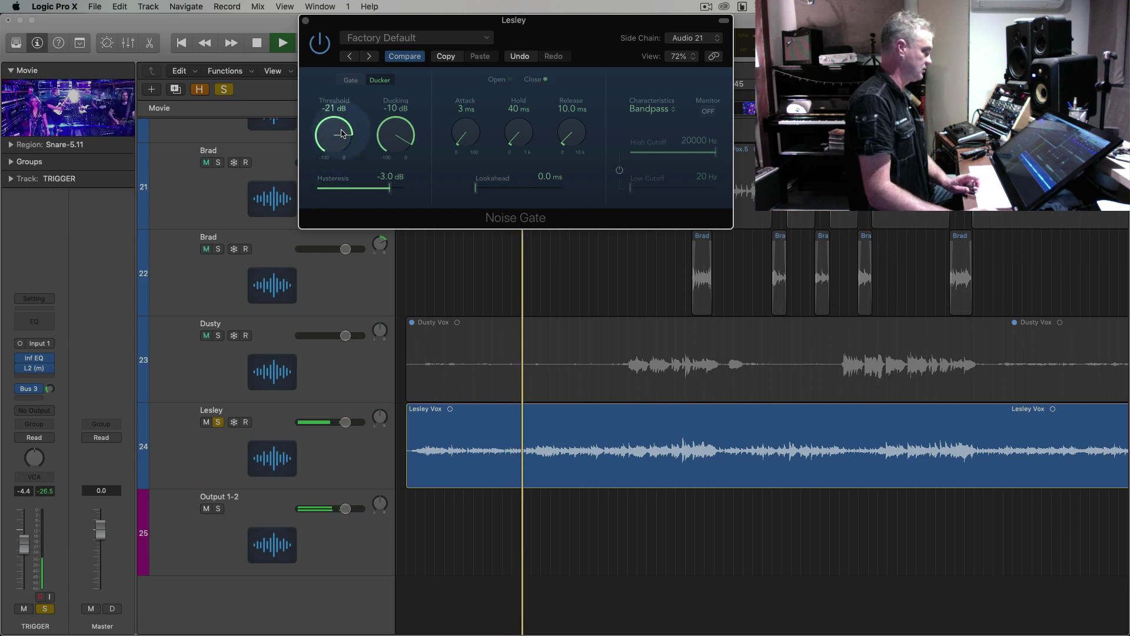
key(space)
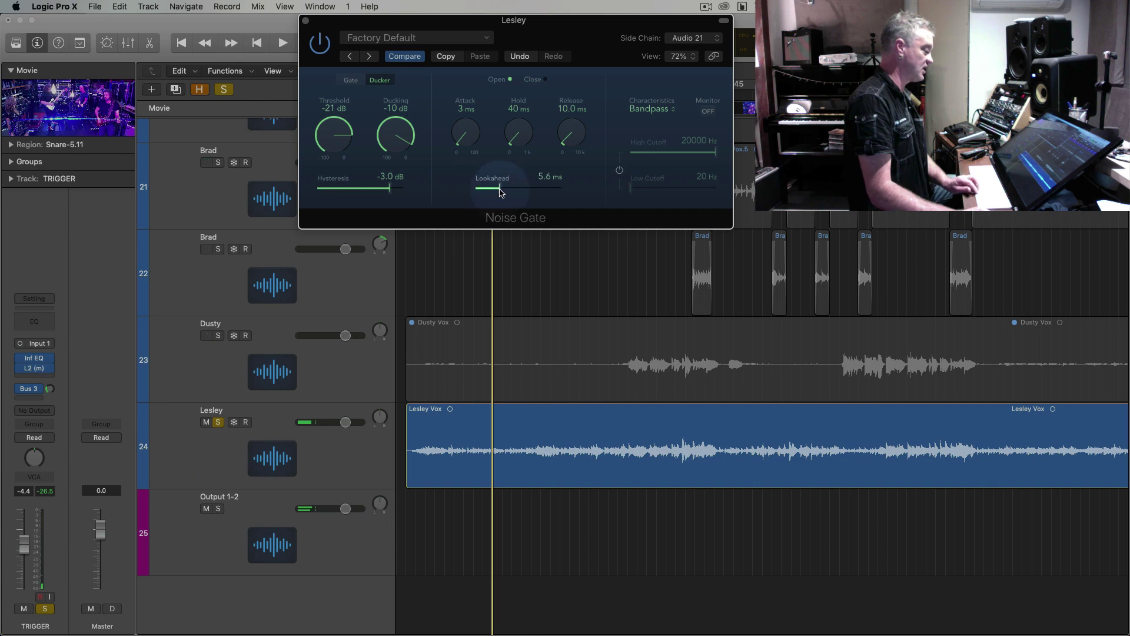
Replay the soloed vocal from a few bars earlier and set the Noise Gate's lookahead to 7.6 ms and hold to 70 ms
click(532, 439)
key(comma)
key(comma)
key(comma)
key(comma)
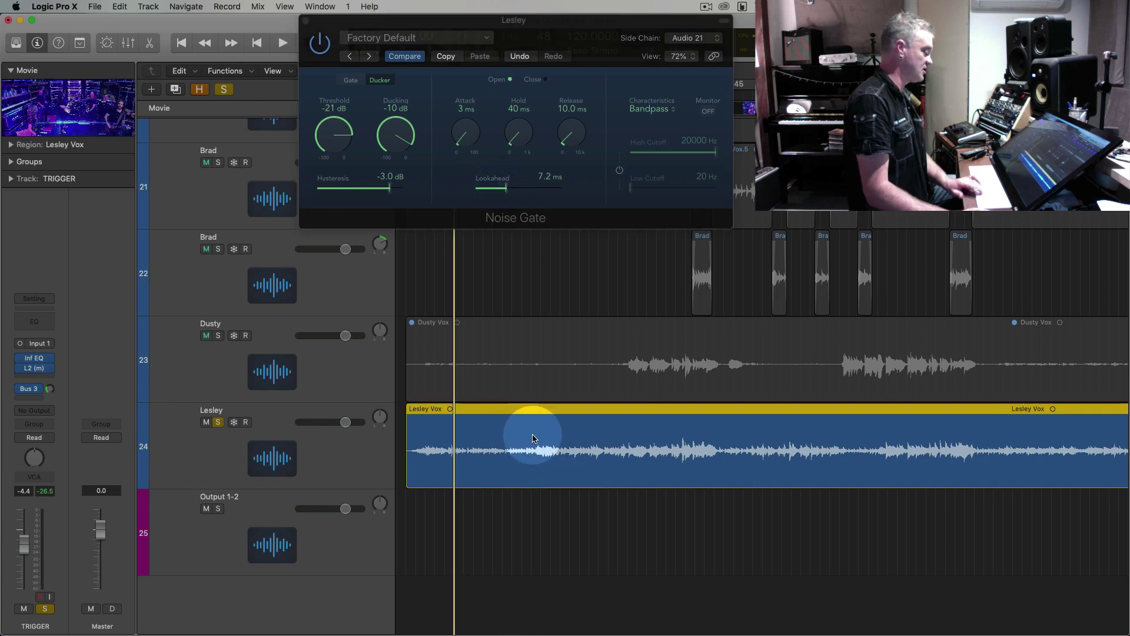
key(space)
key(super+Right)
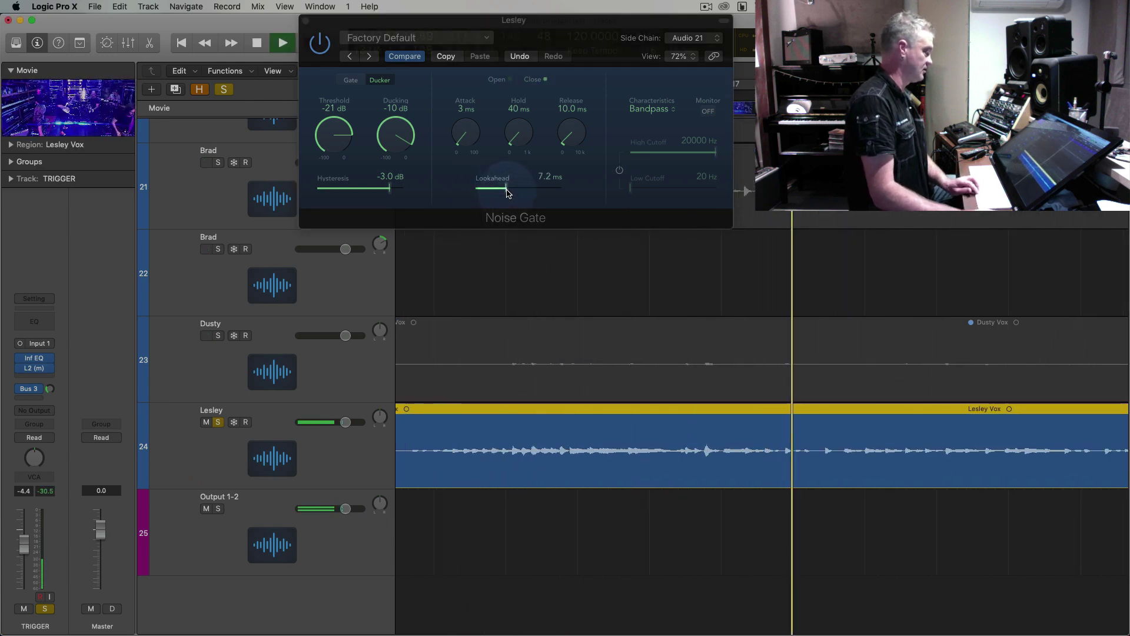
drag(505, 189, 509, 194)
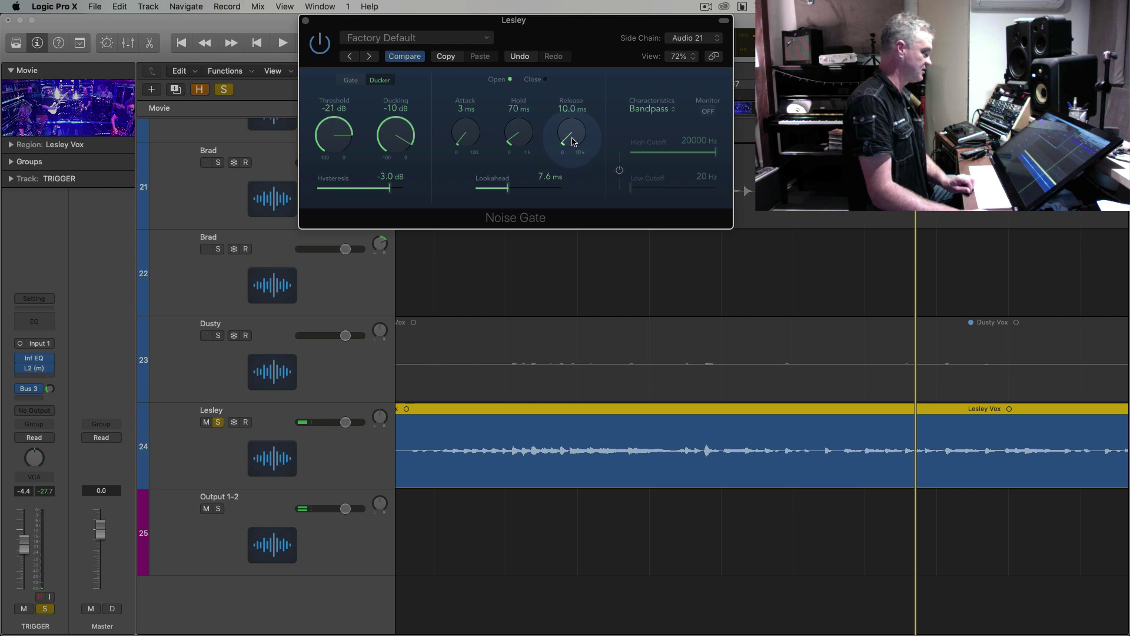
Set the Noise Gate's release to 18 ms and threshold to -19 dB while playing the vocal
key(space)
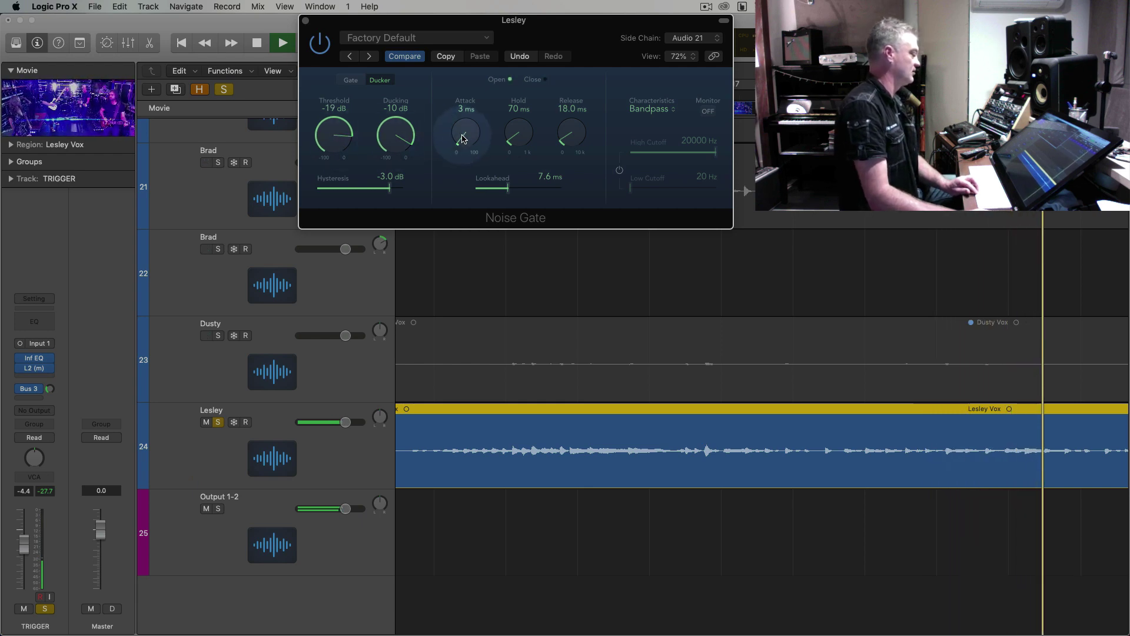
key(space)
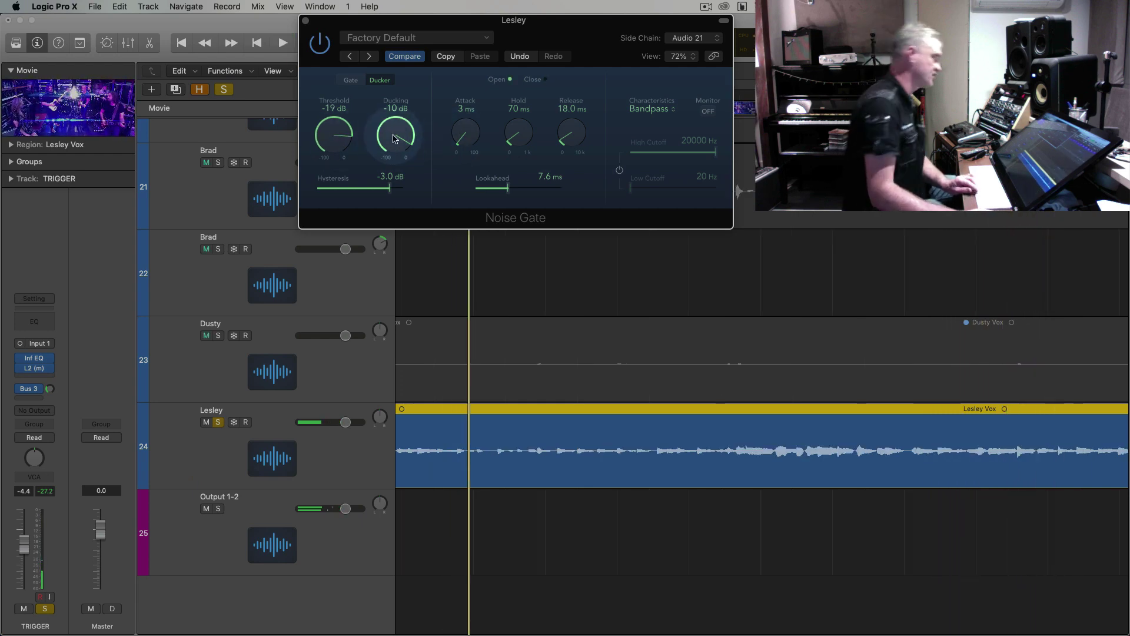
Play the soloed vocal and compare it with the Noise Gate bypassed and active
key(space)
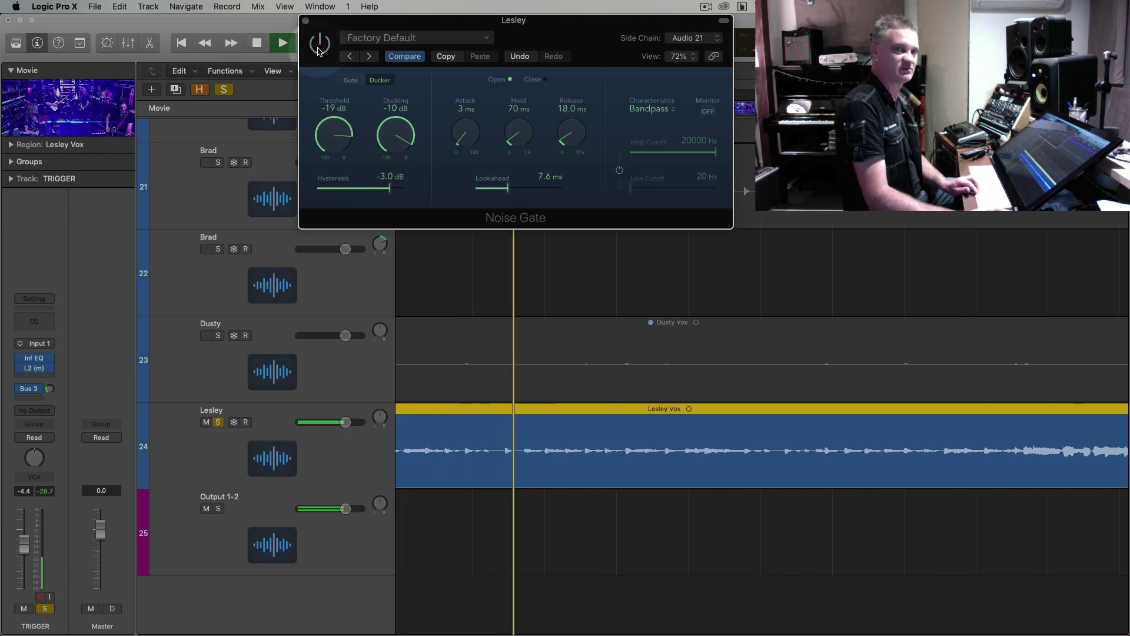
click(318, 52)
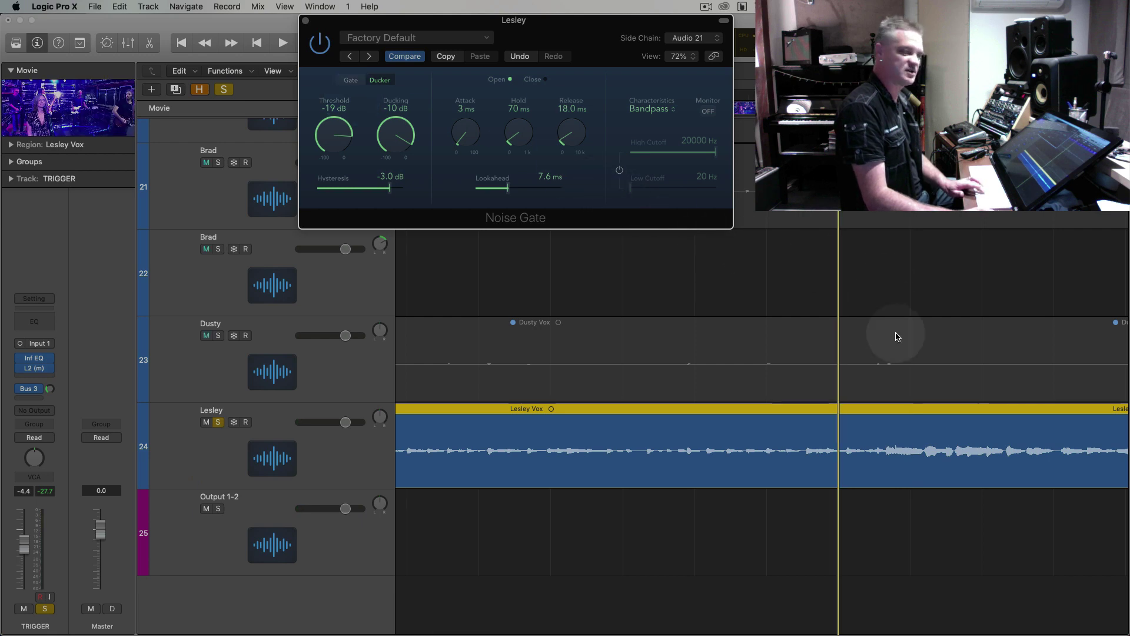
key(space)
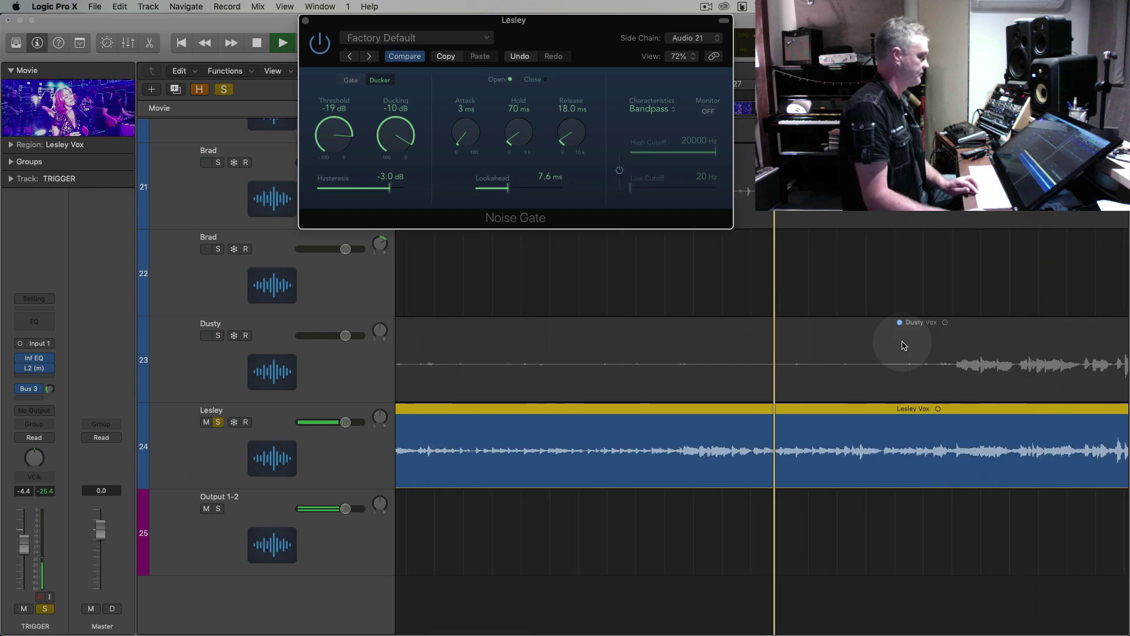
key(space)
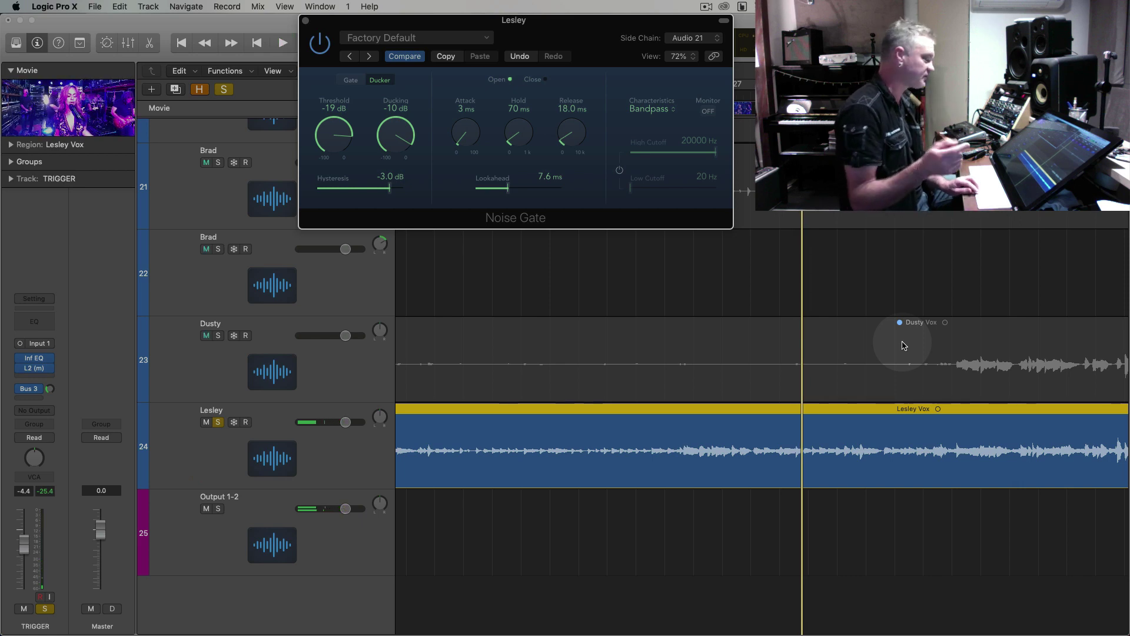
Clear the solo from every track and start playing the full mix
key(super+Left)
key(super+Left)
key(super+Left)
key(super+Left)
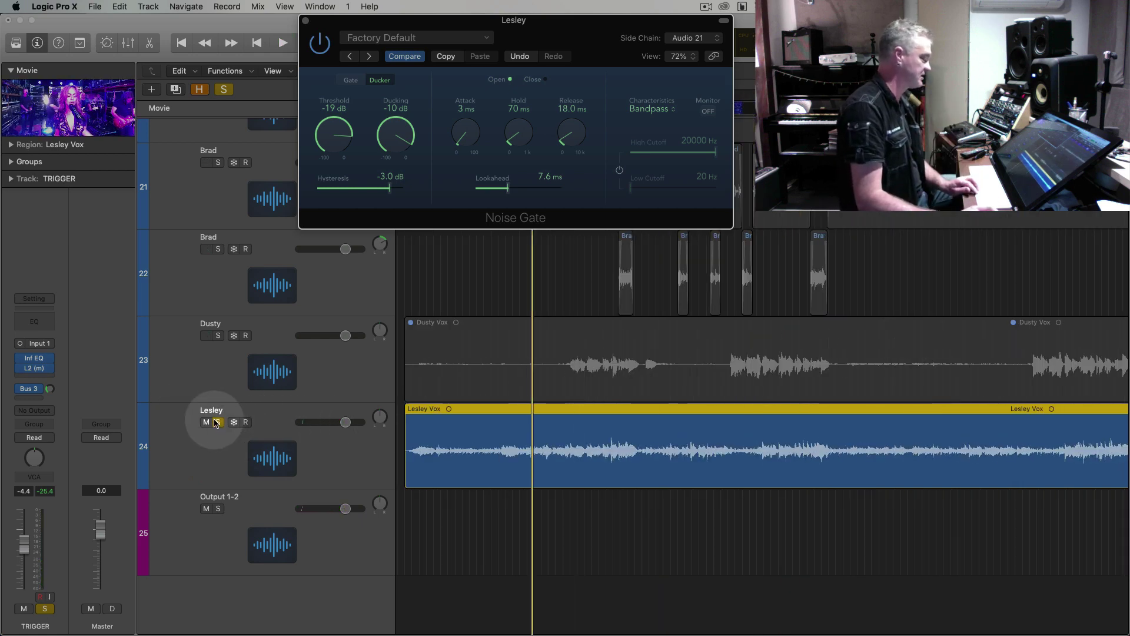
click(218, 422)
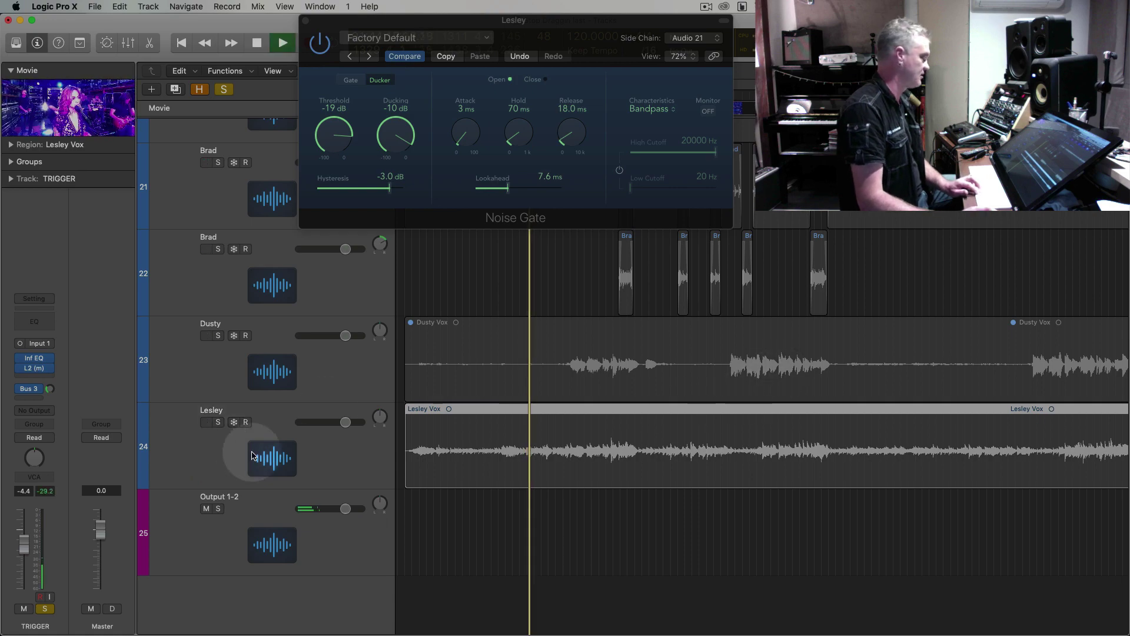
alt+click(219, 423)
alt+click(218, 424)
key(space)
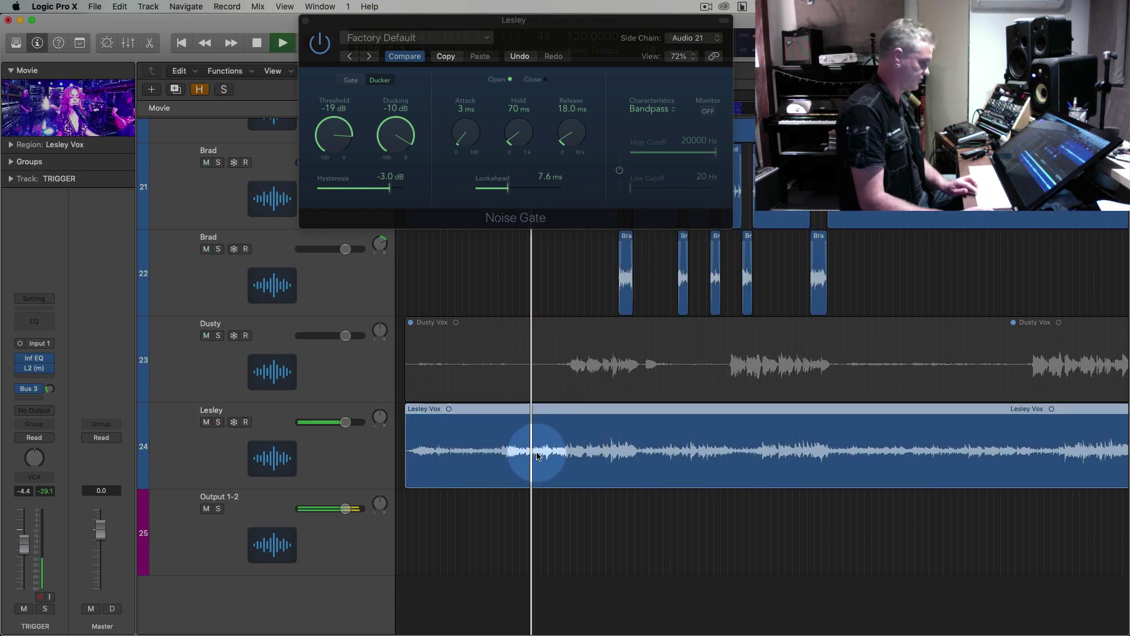
Watch the movie briefly in its large floating window during playback, and close that window
key(super+Right)
key(super+Right)
click(57, 106)
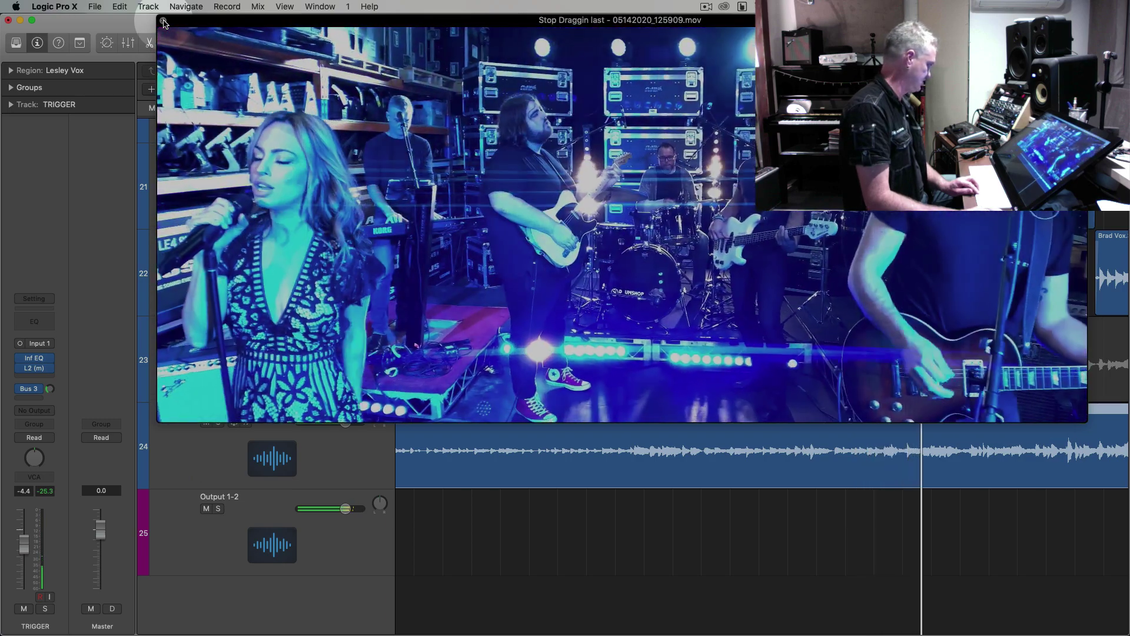
click(163, 23)
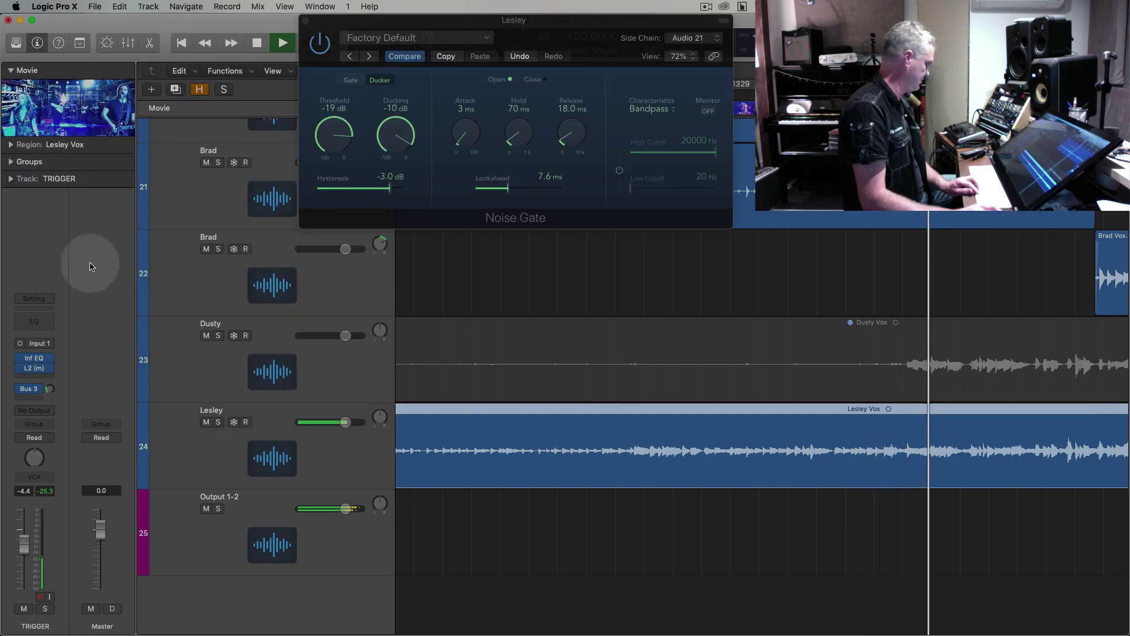
Set the ducking of the track 24 lead vocal's Noise Gate to -7 dB during playback and close the plug-in
click(328, 449)
click(34, 349)
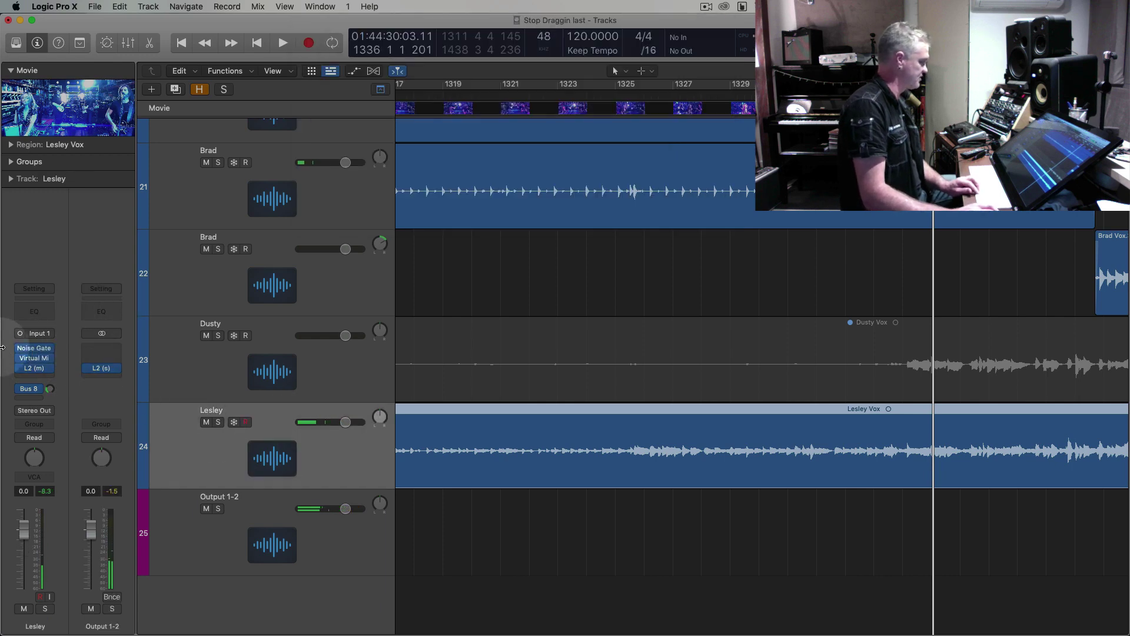
click(34, 348)
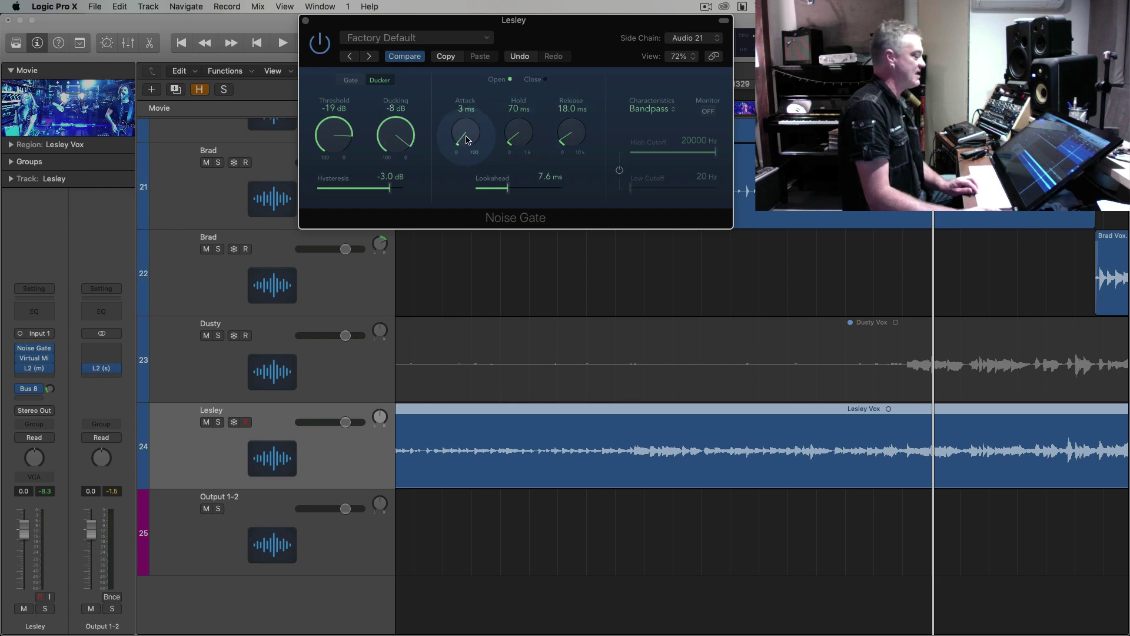
key(comma)
key(space)
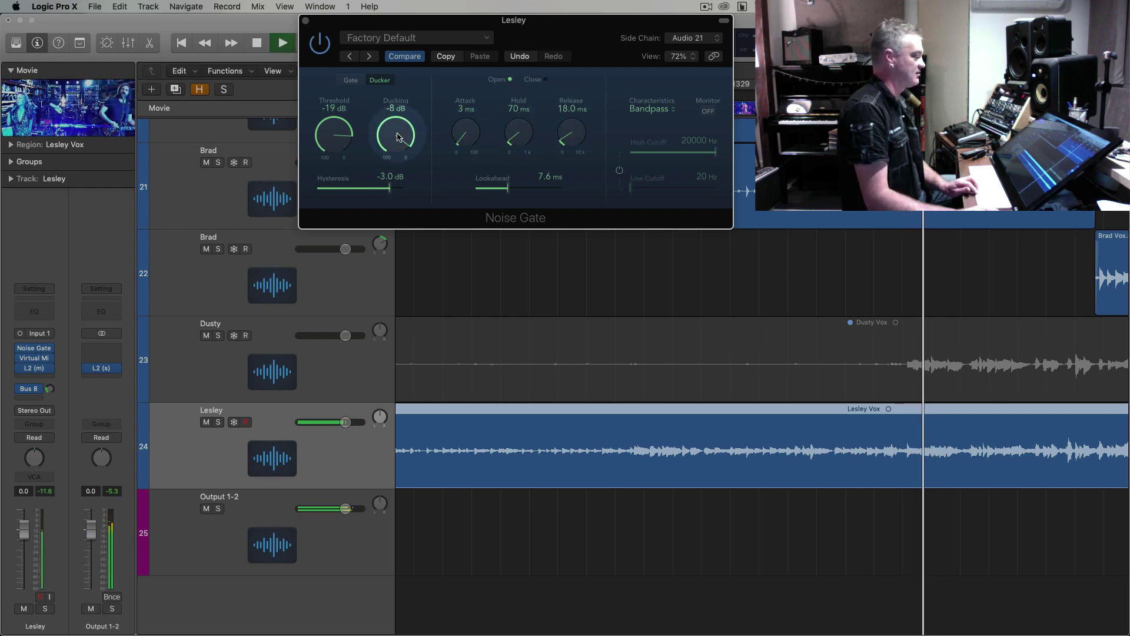
drag(396, 137, 396, 135)
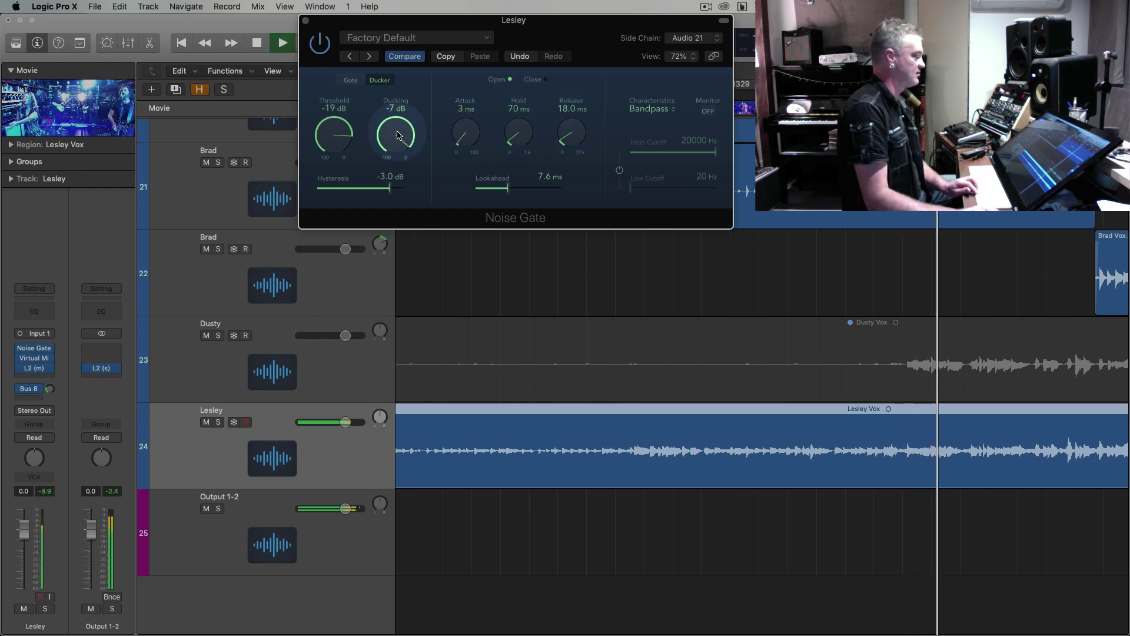
click(304, 22)
key(space)
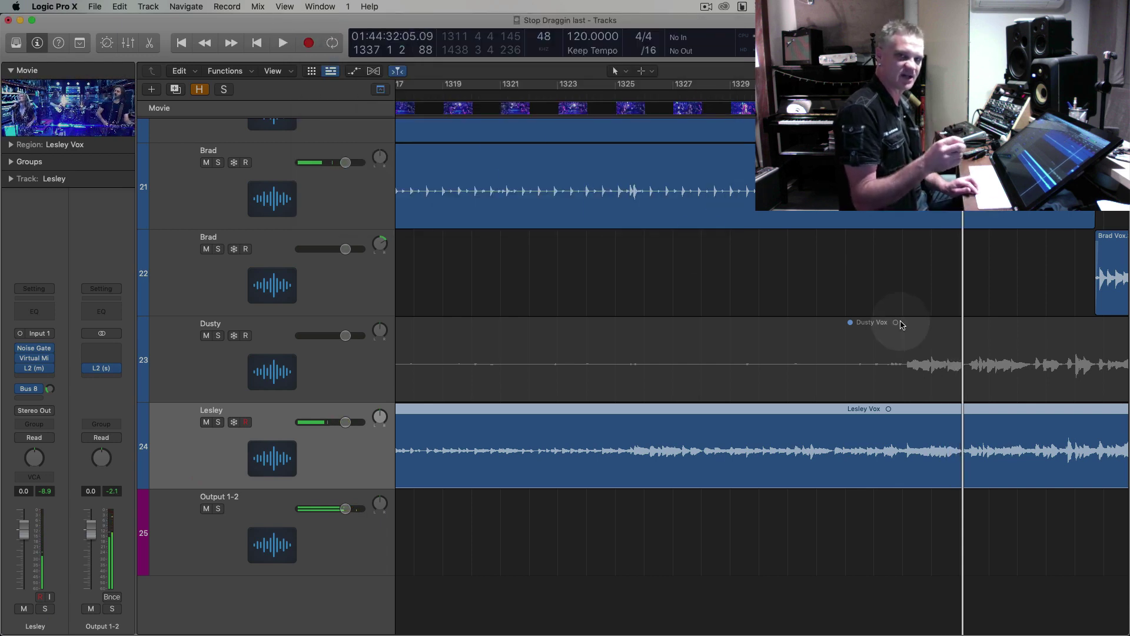
Play the full mix from about bar 1337 to check how the ducked lead vocal sits
key(super+Left)
key(super+Left)
key(super+Left)
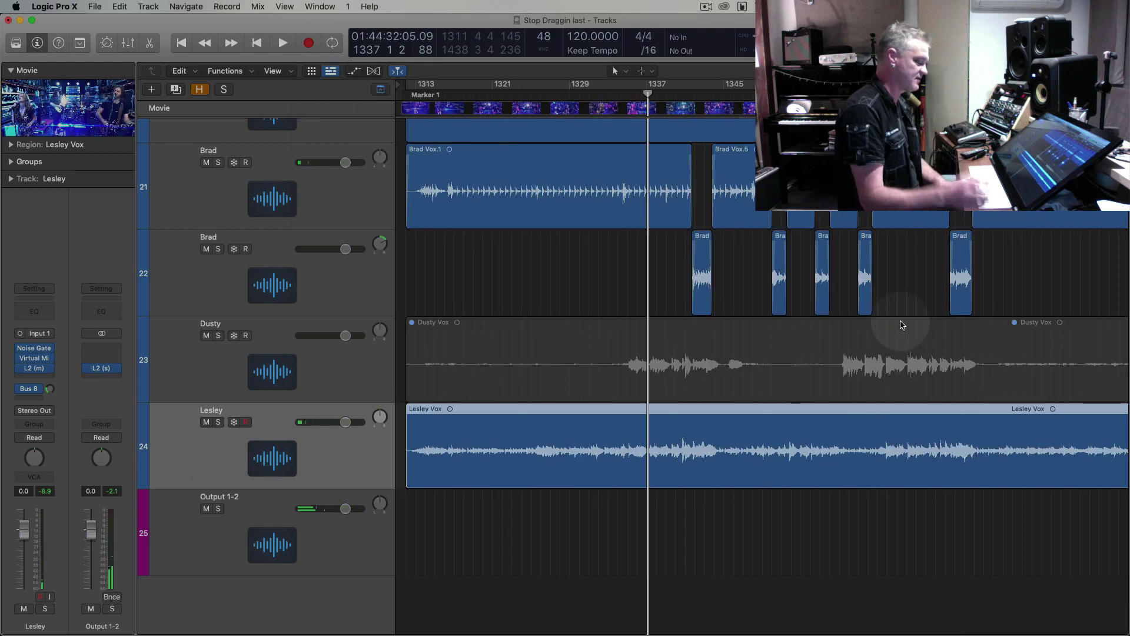
key(space)
key(space)
key(space)
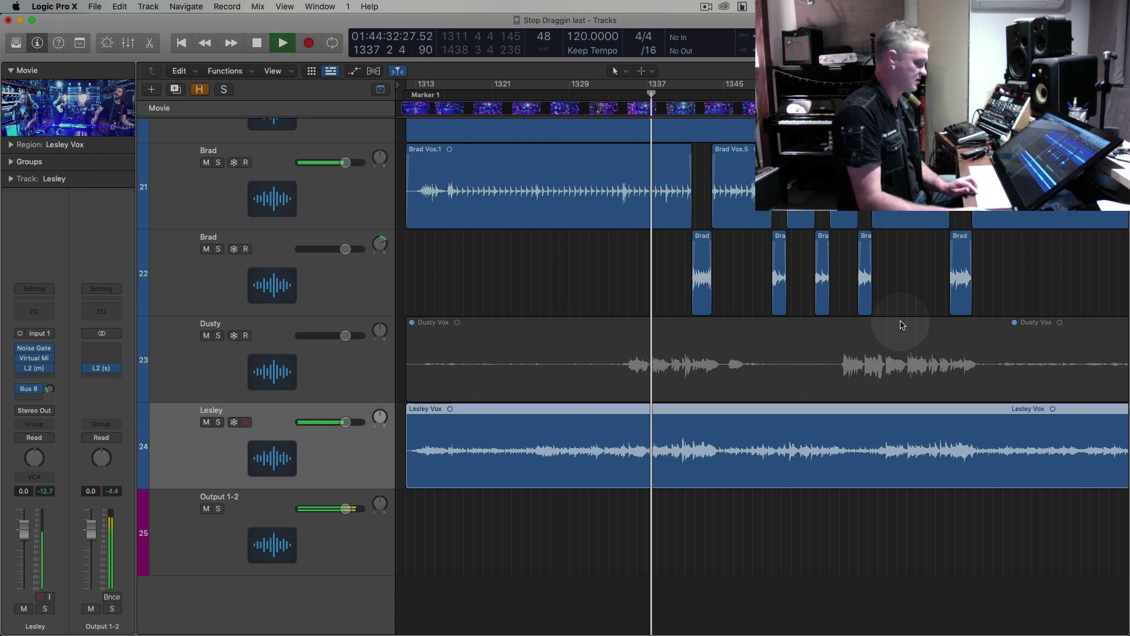
key(super+Left)
key(super+Left)
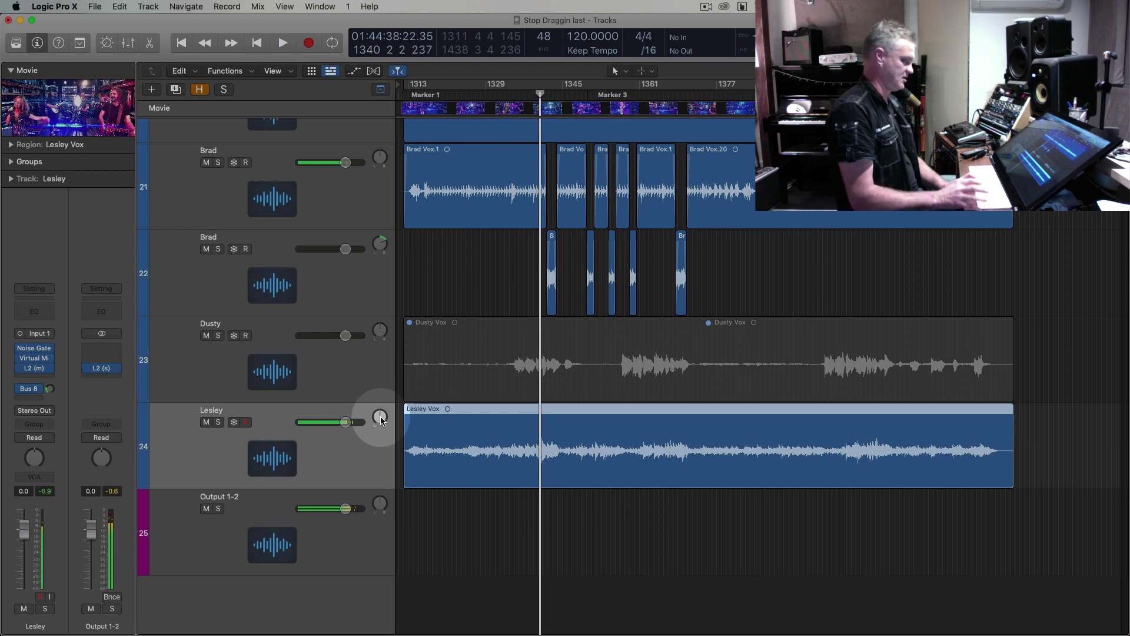
Return the playhead to the start of the song, just before the first vocal regions
key(super+Right)
key(super+Right)
key(super+Right)
key(super+Right)
key(super+Right)
key(super+Right)
key(Return)
key(super+Down)
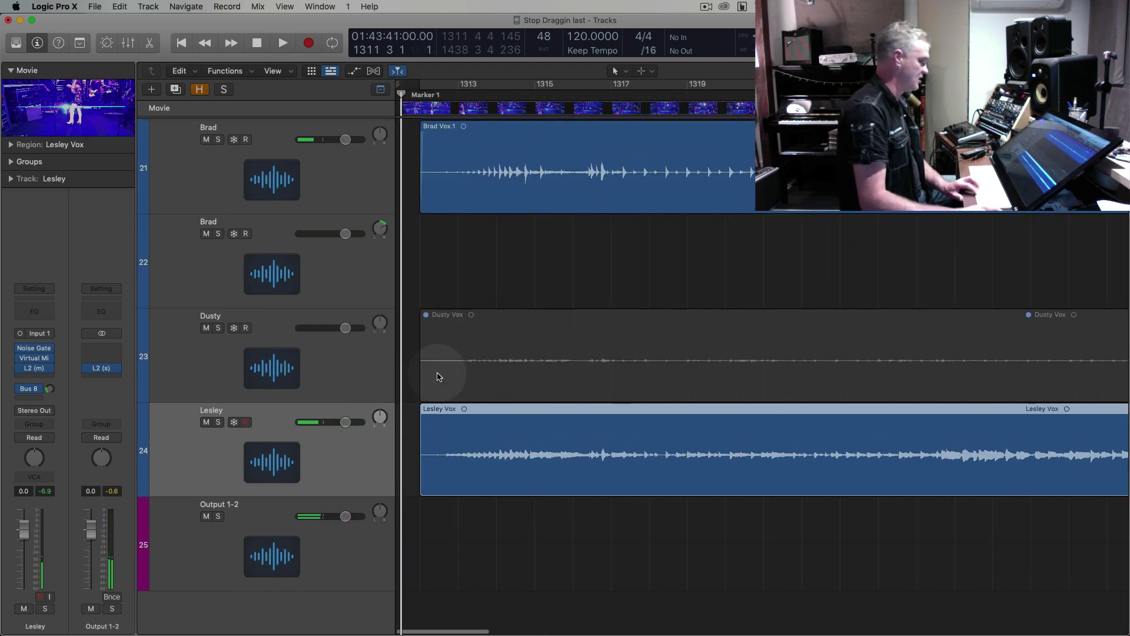
Unmute the vocal regions on track 23 and play the song from about bar 1334
click(254, 319)
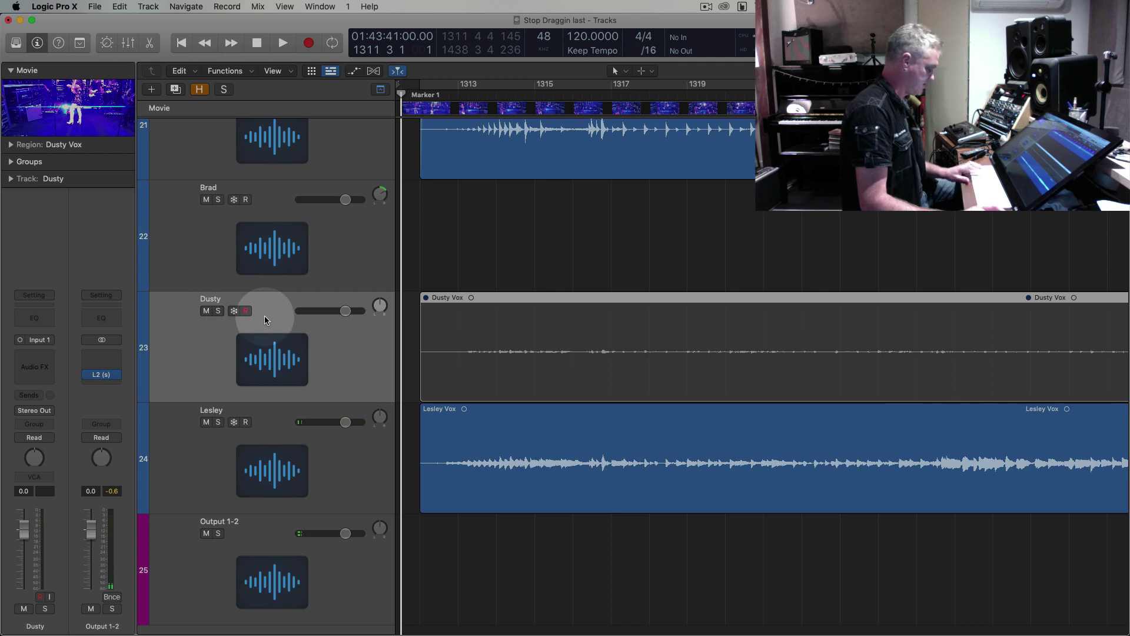
key(ctrl+m)
key(super+Left)
key(super+Left)
key(super+Left)
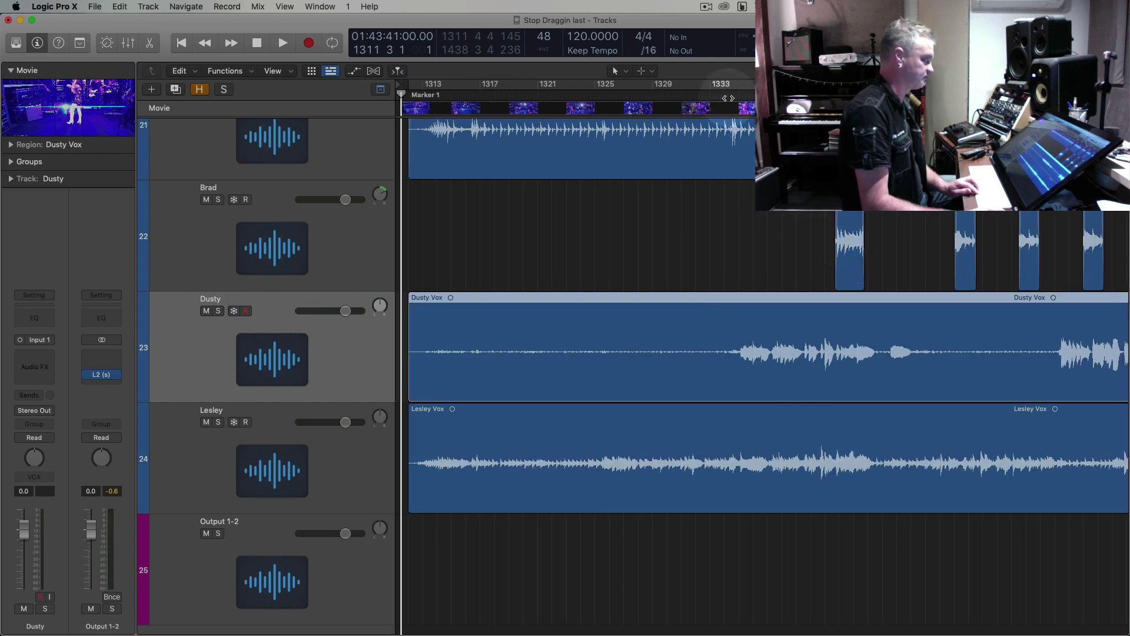
click(728, 93)
key(space)
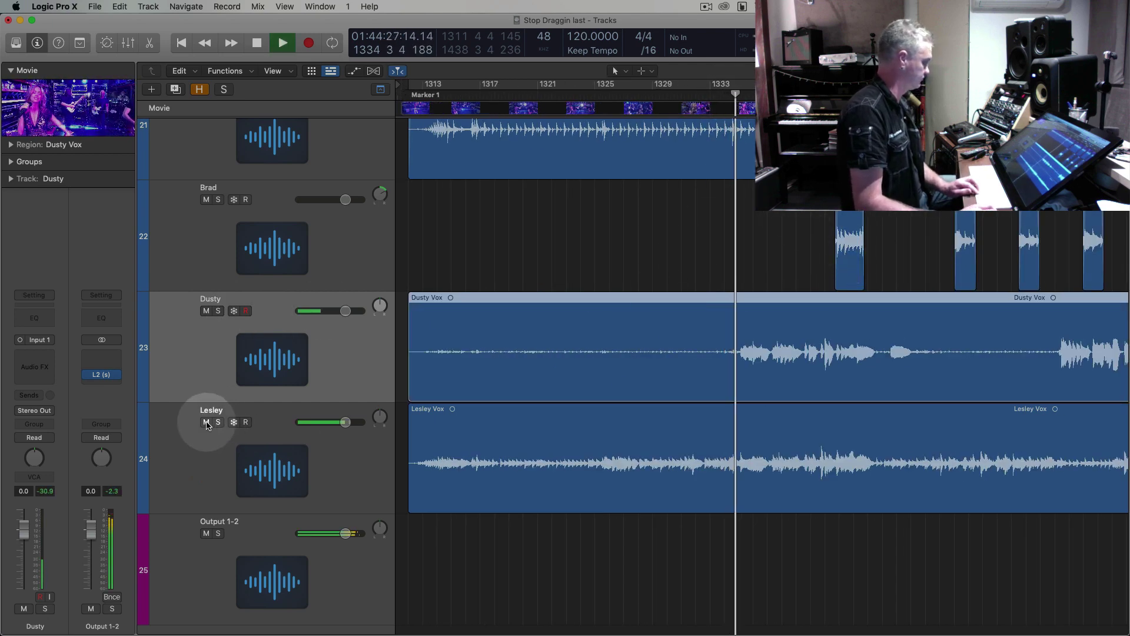
Solo the track 23 vocal during playback to hear it on its own, and select its regions
click(694, 230)
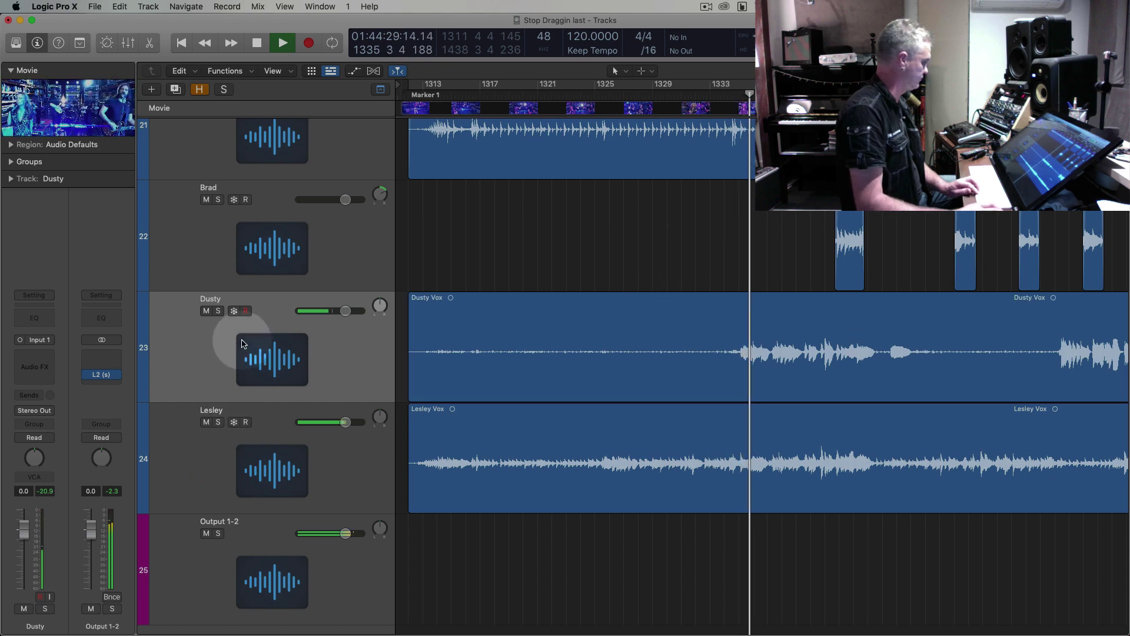
click(218, 311)
key(super+Down)
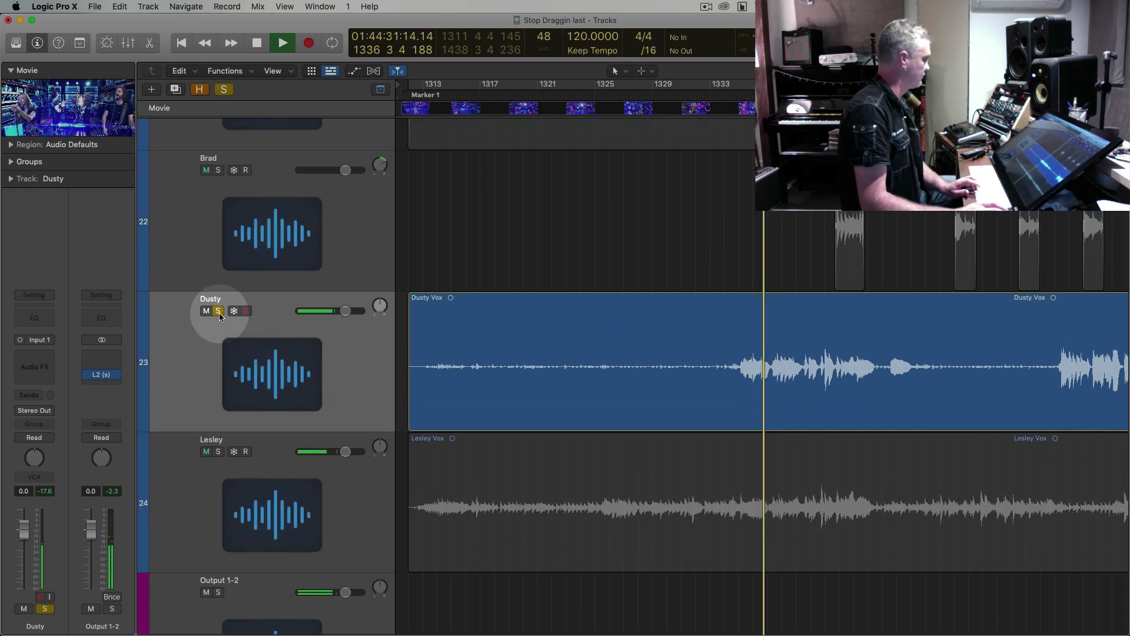
click(200, 353)
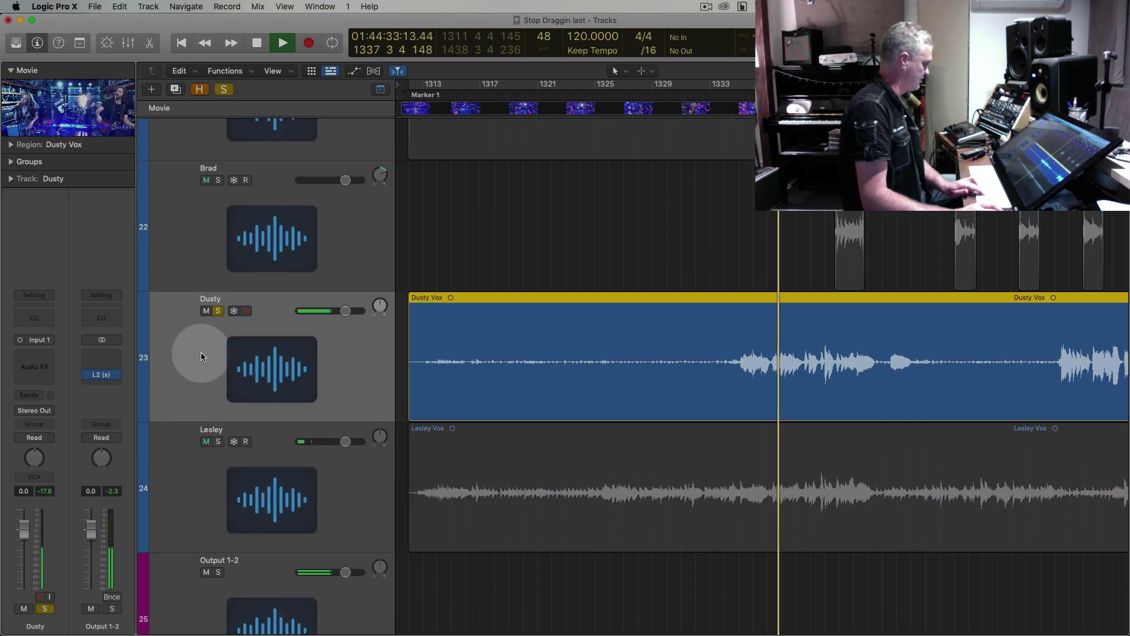
key(super+Up)
key(super+Up)
key(super+Up)
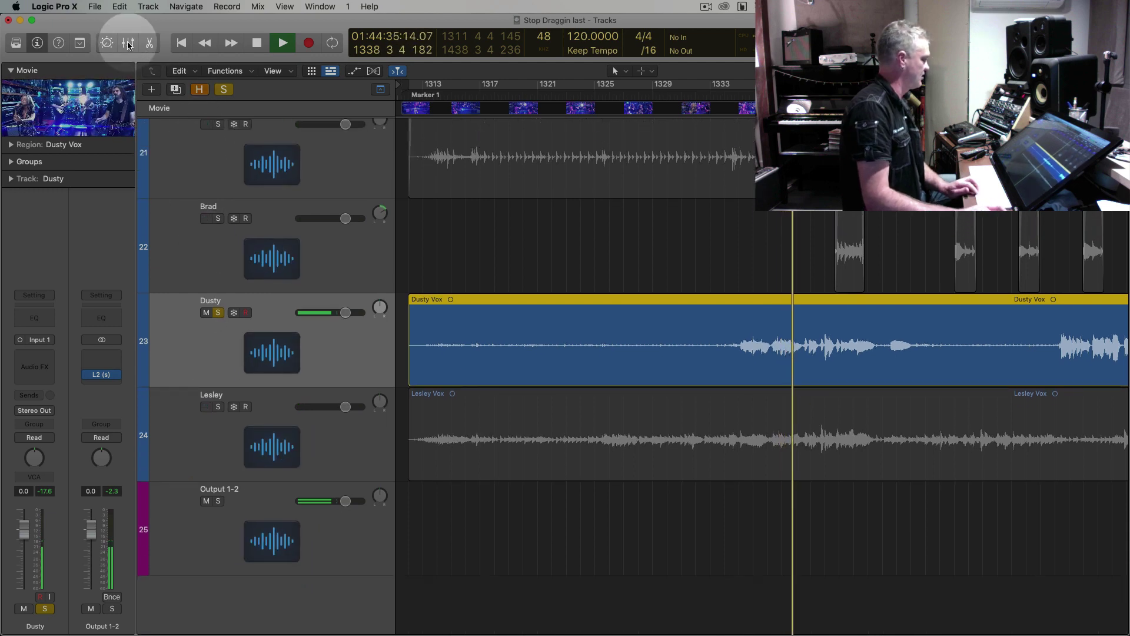
Stop playback and insert the Virtual Mix Rack plug-in on the track 23 vocal
key(space)
click(34, 353)
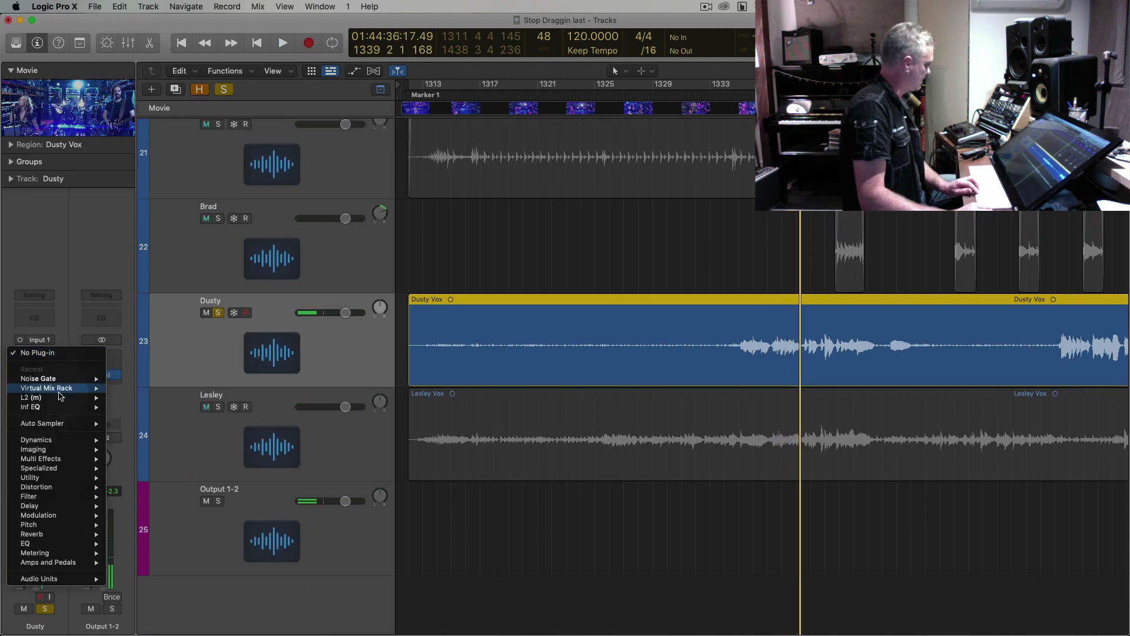
click(128, 387)
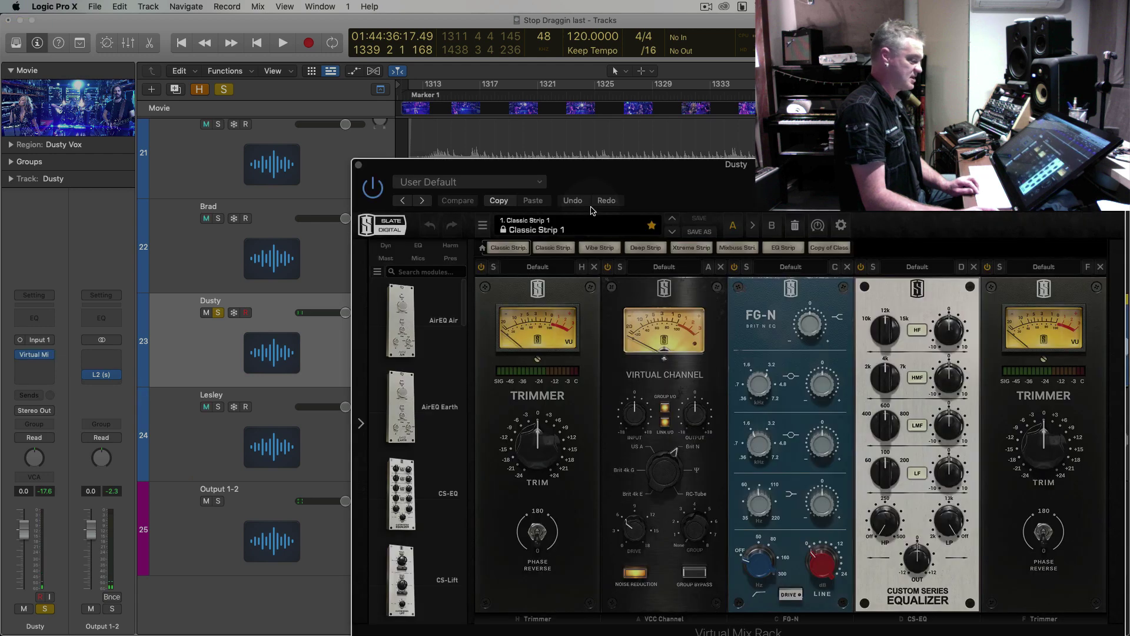
drag(692, 193, 362, 2)
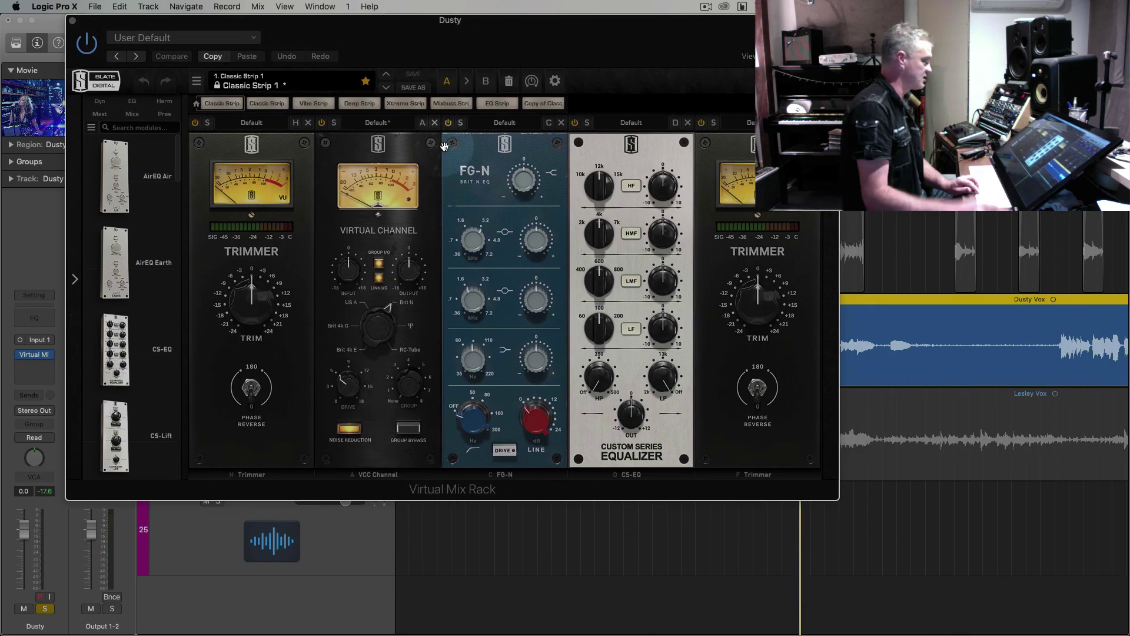
Raise the Trimmer and CS-EQ high-frequency gains during playback, and add an FG-116 Modern compressor after the CS-EQ
key(space)
drag(665, 198, 665, 186)
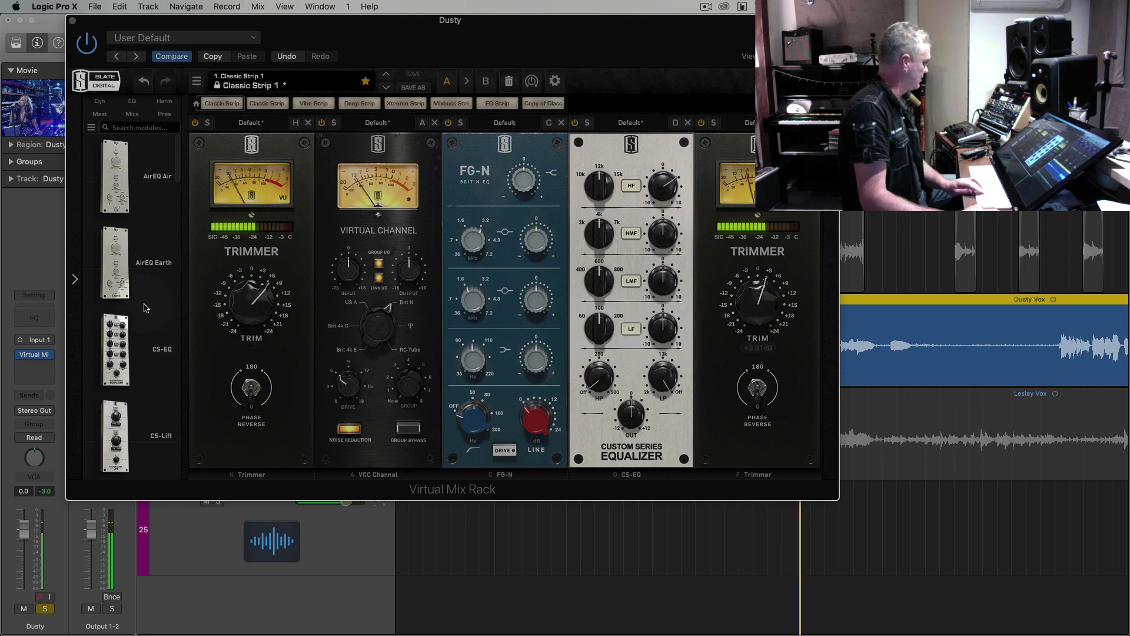
scroll(127, 253, down, 10)
drag(122, 226, 746, 261)
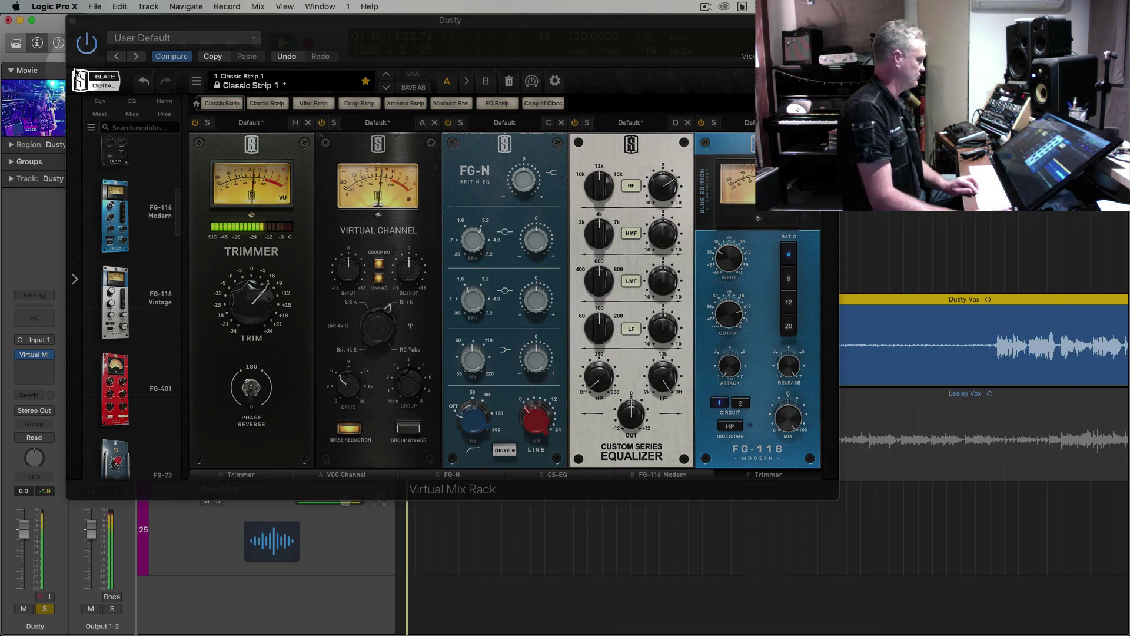
Add an AirEQ Air module ahead of the FG-116 Modern with a boost of about 5 dB, and close the plug-in
click(72, 21)
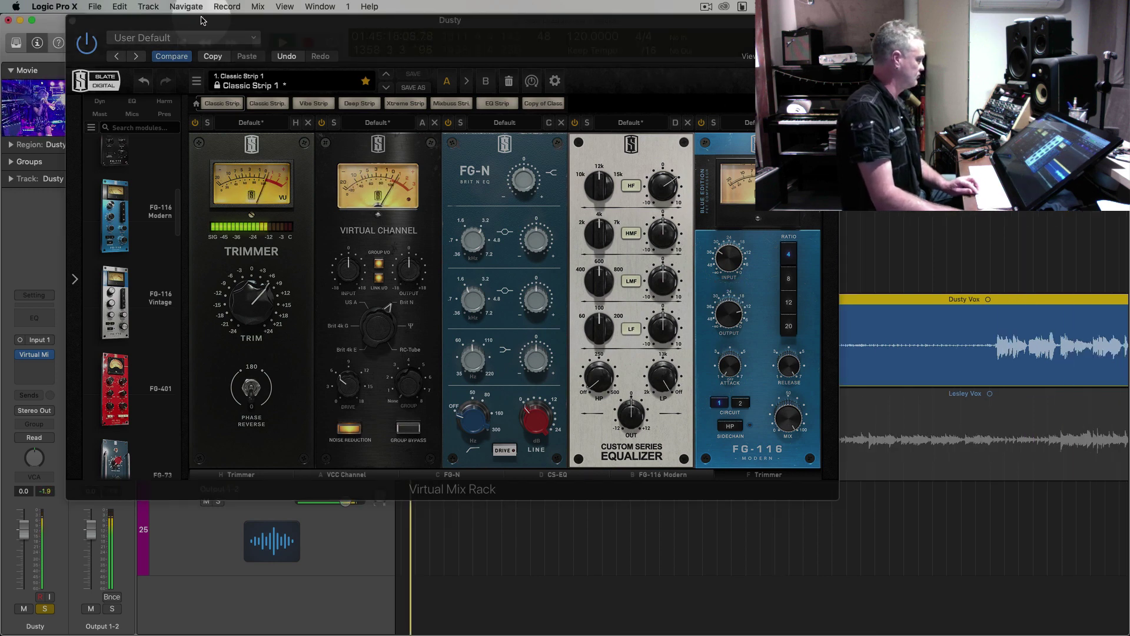
drag(199, 22, 348, 23)
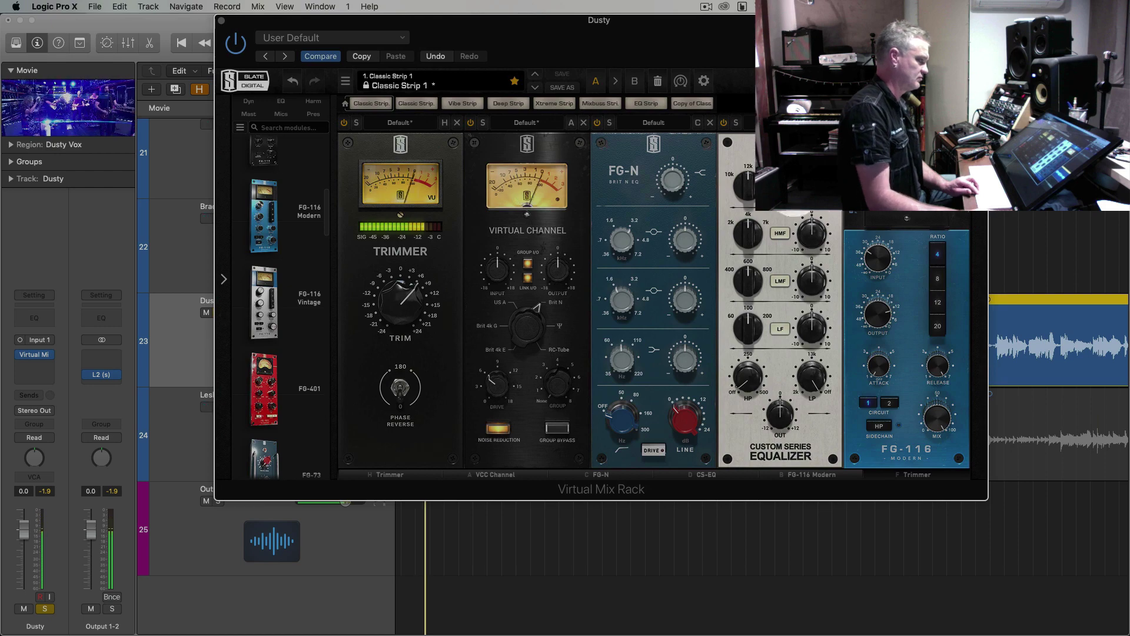
scroll(305, 283, up, 5)
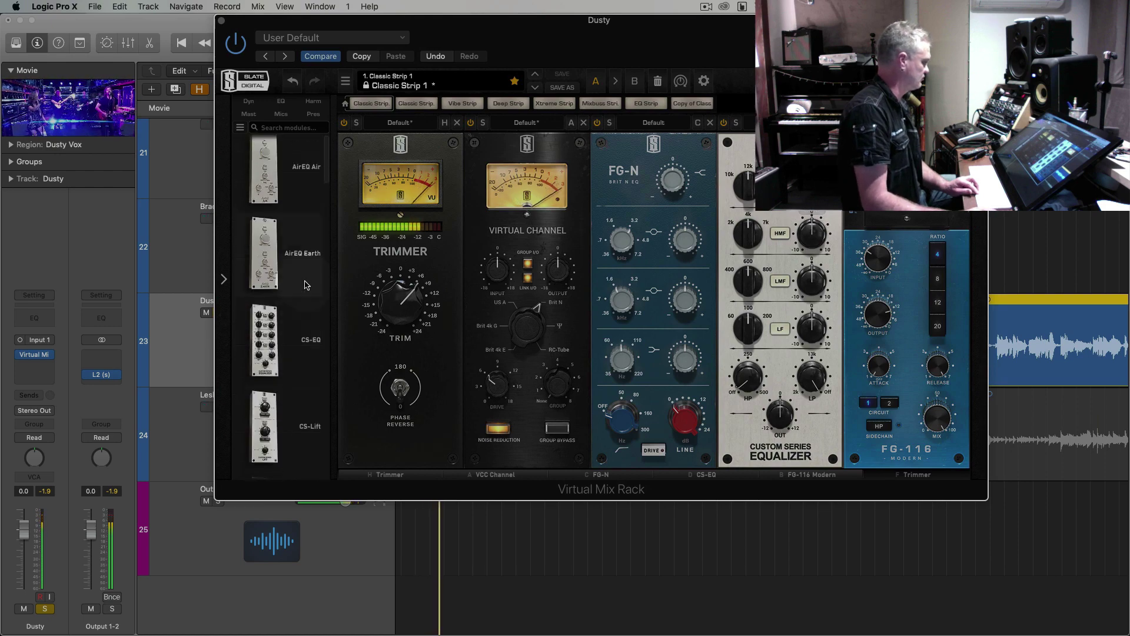
drag(264, 171, 876, 220)
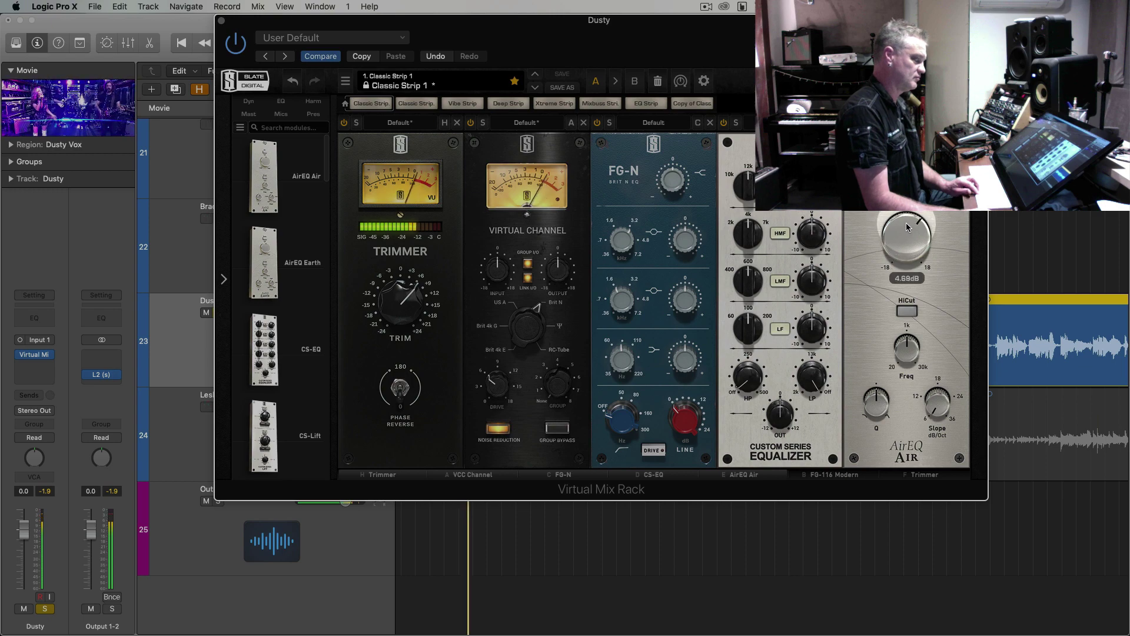
click(222, 23)
Add a Bus 8 Vocal REV send to track 23 and raise its level while the soloed vocal plays
click(604, 294)
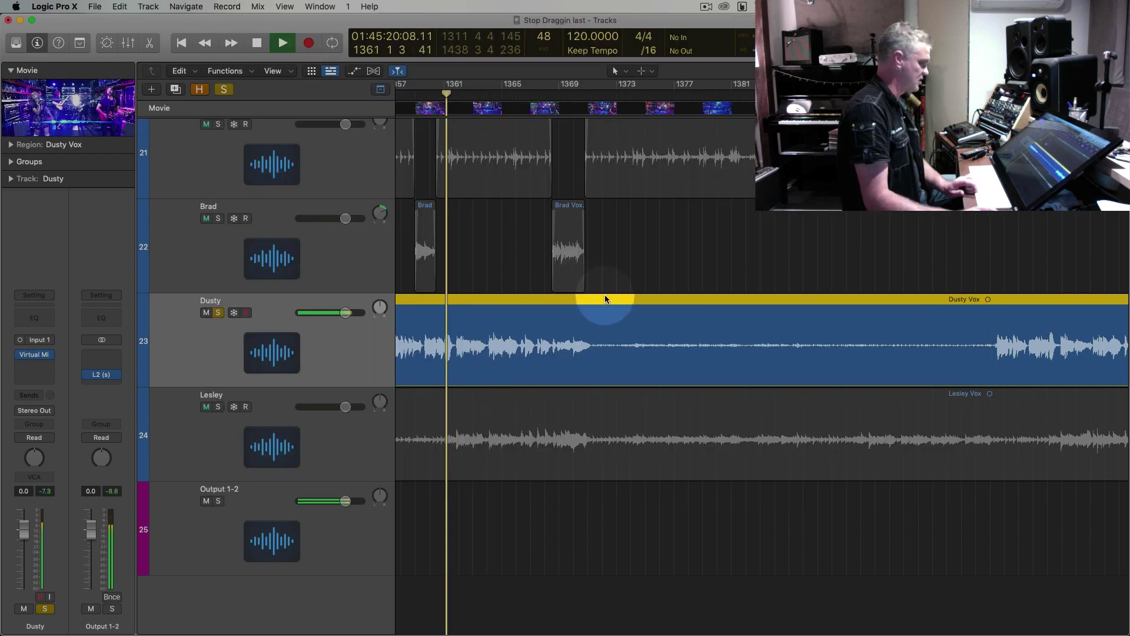
key(z)
key(space)
click(34, 395)
mouse_move(89, 410)
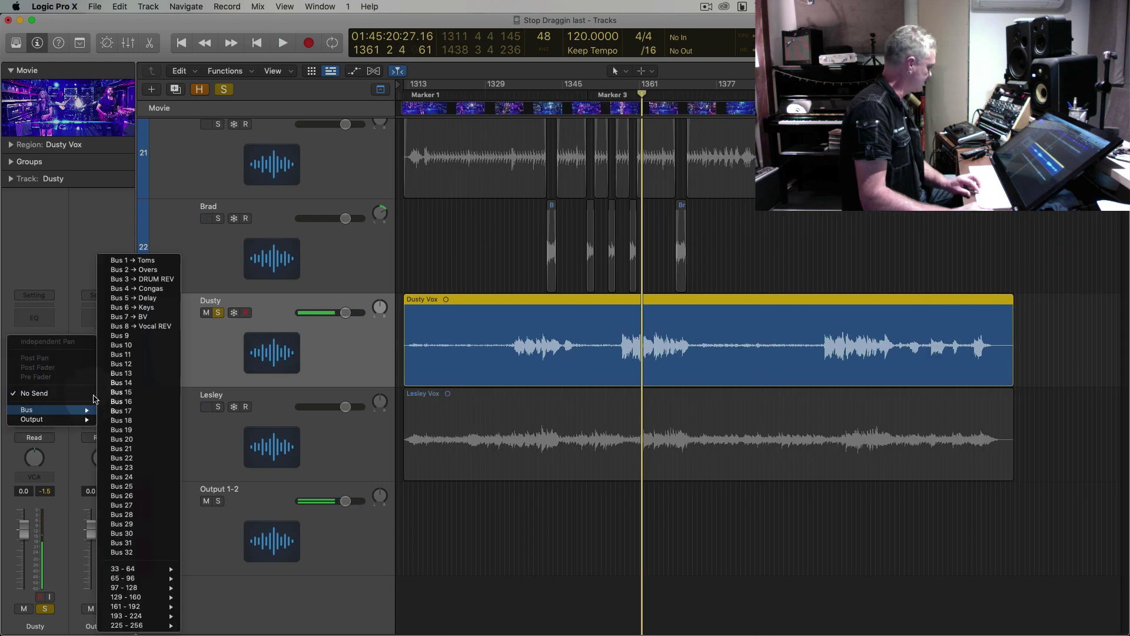
click(147, 327)
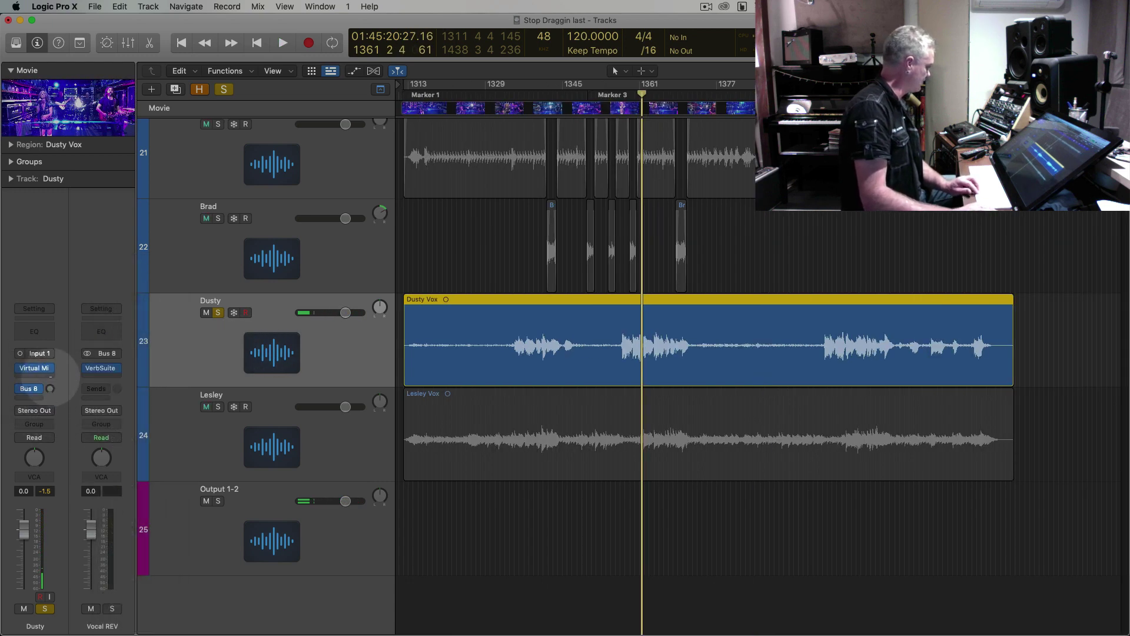
key(space)
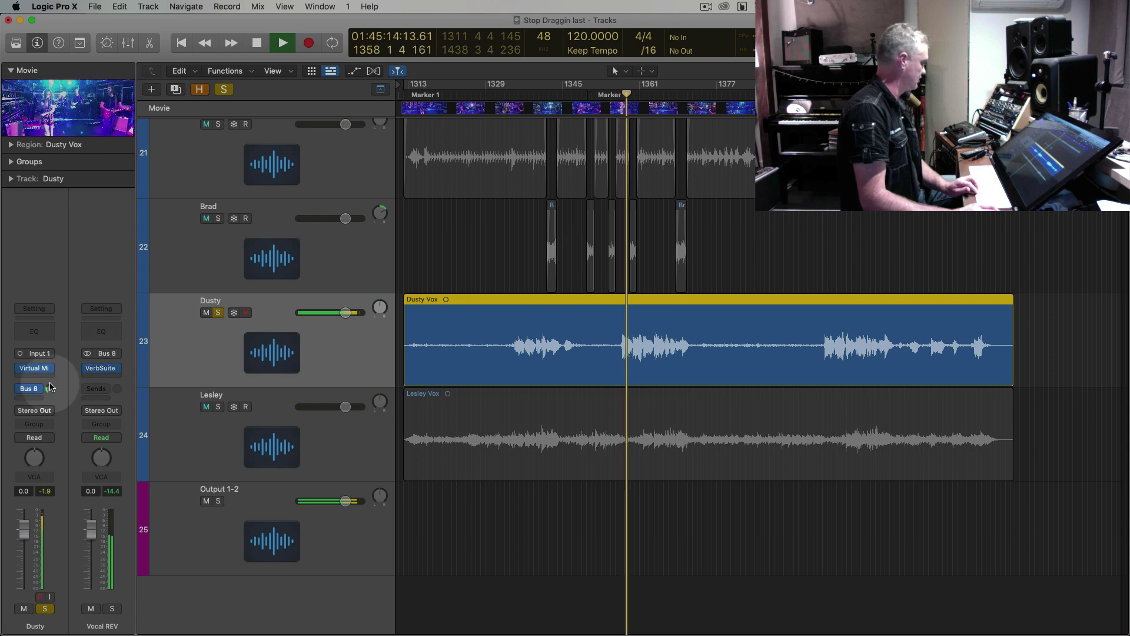
Unsolo track 23 to hear its vocal within the full mix
click(218, 312)
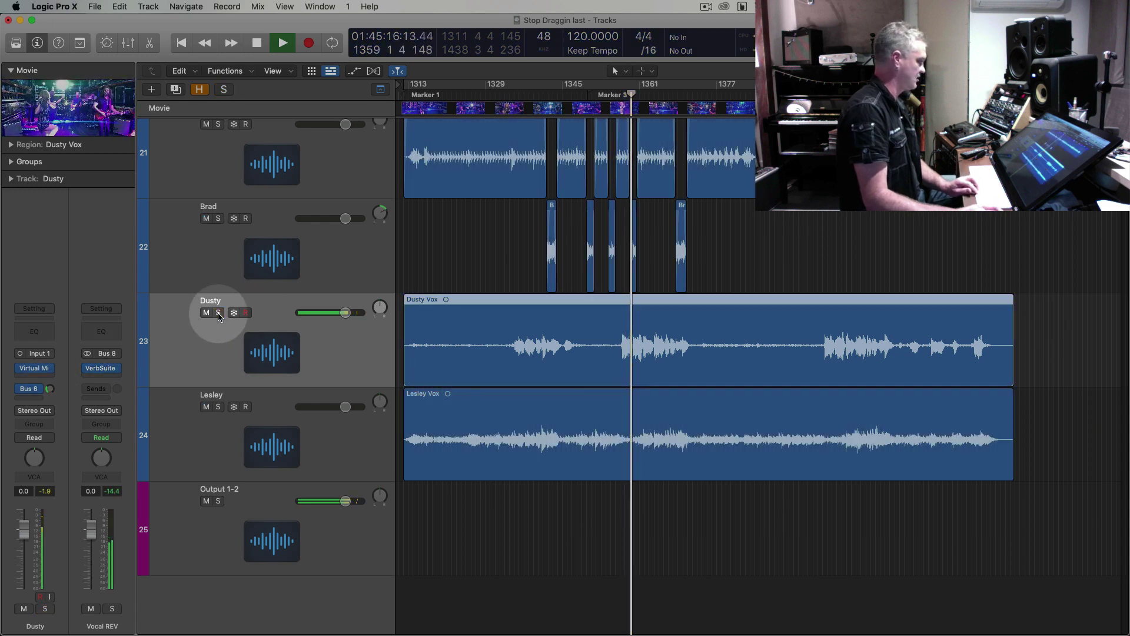
key(super+Up)
key(super+Up)
key(super+Up)
key(super+Up)
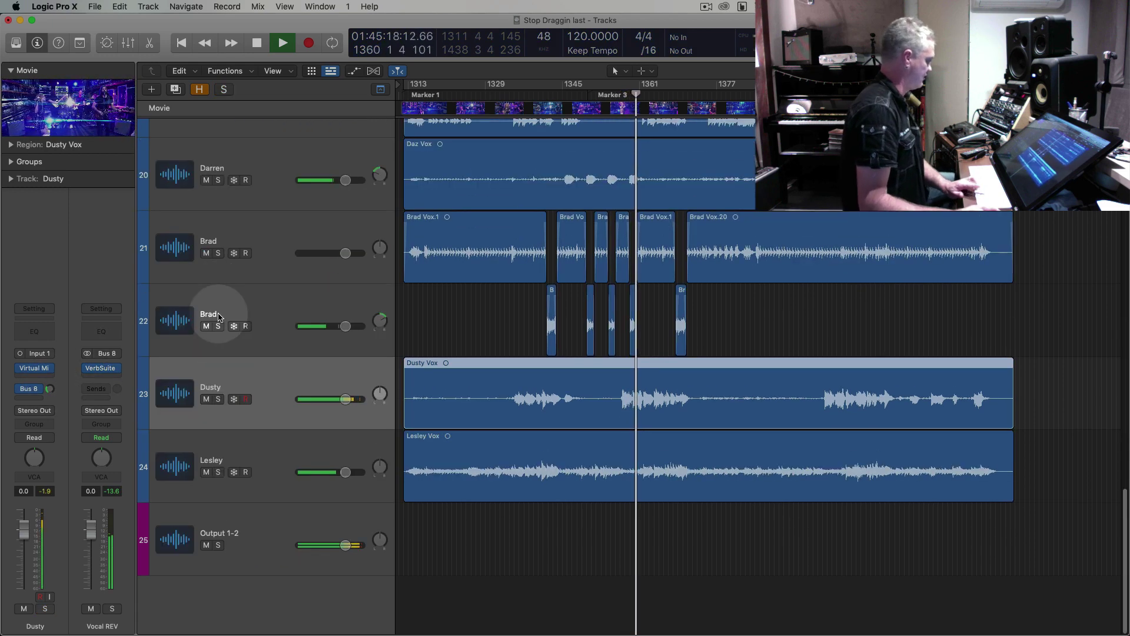
key(super+Right)
key(super+Right)
Set the track 23 vocal's volume to -4.0 dB and its Bus 8 reverb send to -16.0 dB during playback
drag(20, 538, 21, 552)
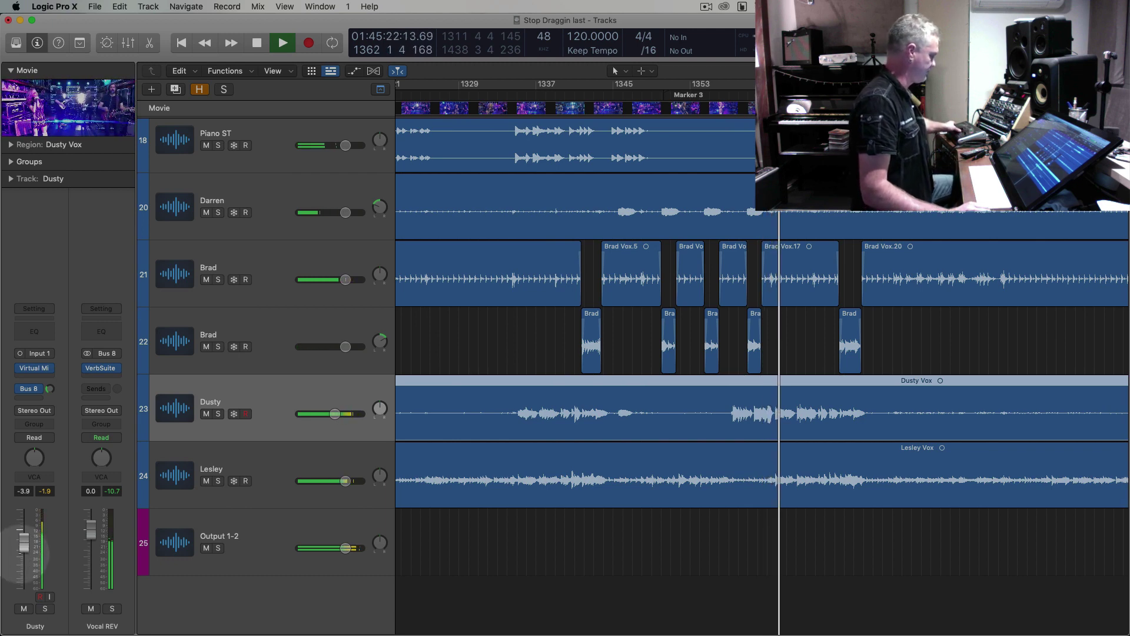
drag(20, 557, 19, 555)
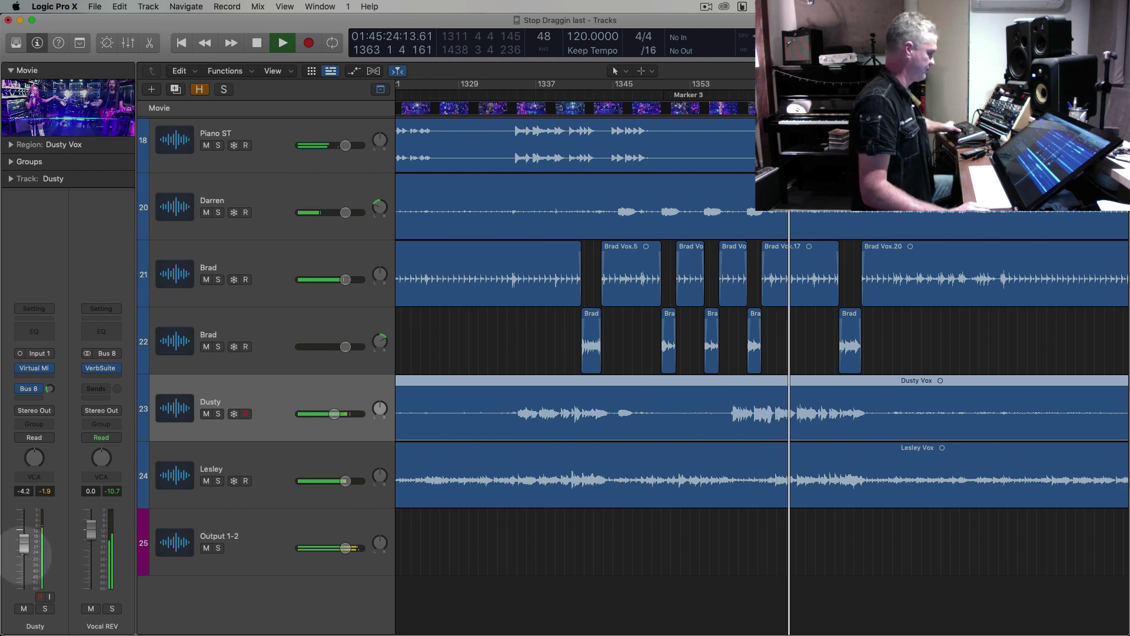
drag(50, 389, 50, 394)
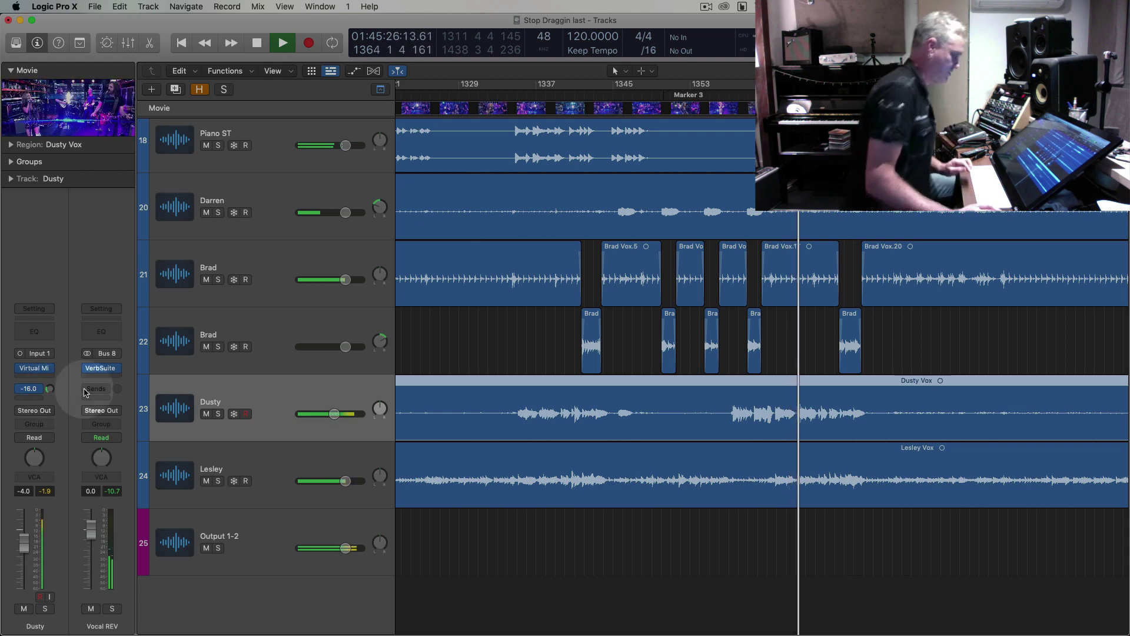
Stop playback and return the playhead to the start of the song at bar 1311
click(525, 344)
key(space)
key(super+Right)
key(super+Right)
key(super+Right)
key(super+Right)
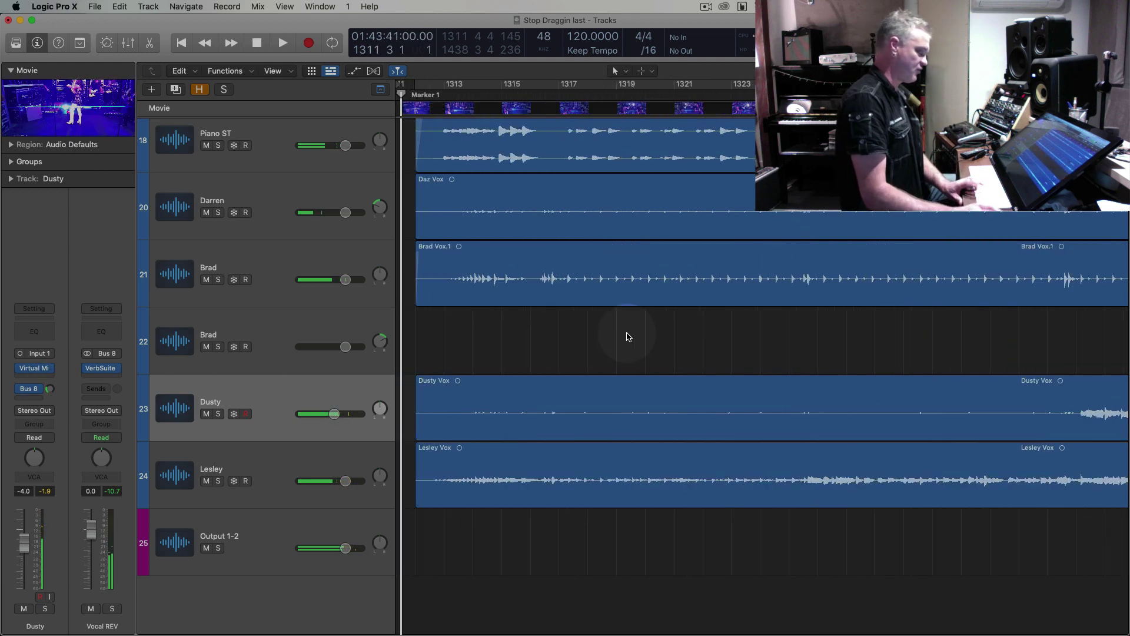
Select the track 24 lead vocal and display the tracks' automation
key(super+Down)
key(super+Down)
key(super+Down)
key(super+Down)
scroll(665, 346, right, 5)
scroll(665, 346, left, 1)
scroll(665, 346, left, 2)
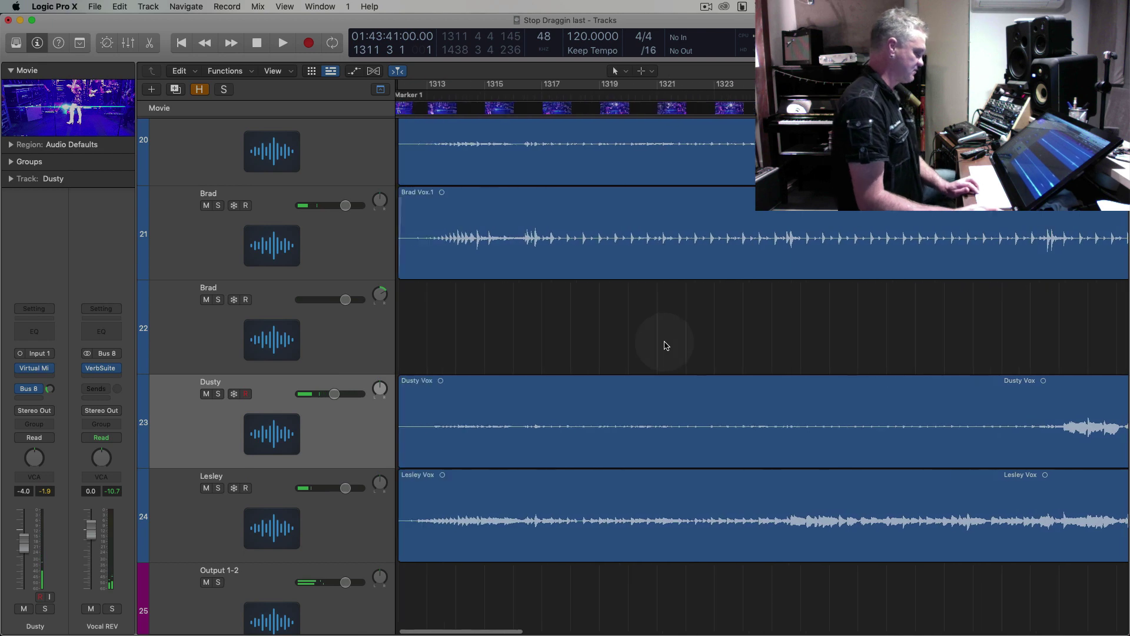
scroll(665, 346, right, 4)
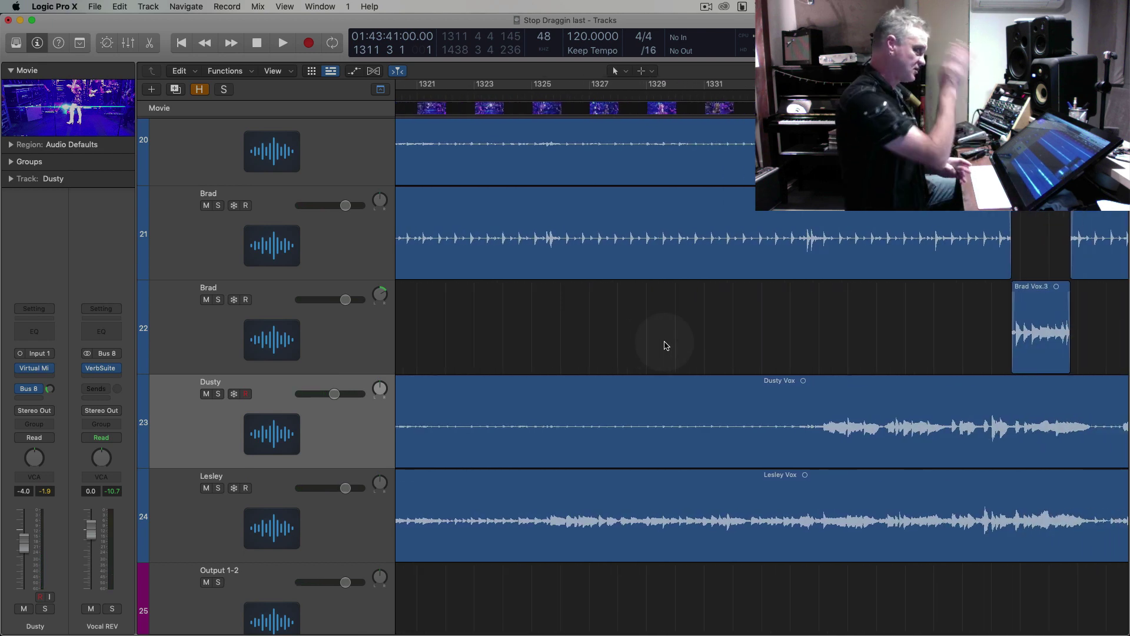
click(356, 522)
key(a)
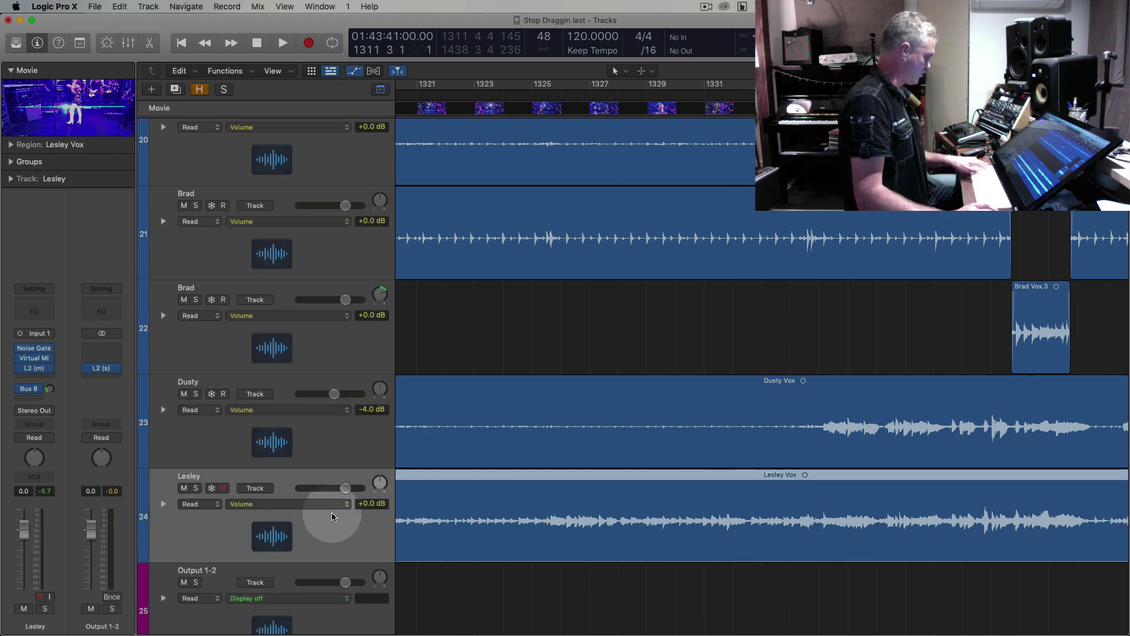
click(321, 504)
mouse_move(378, 578)
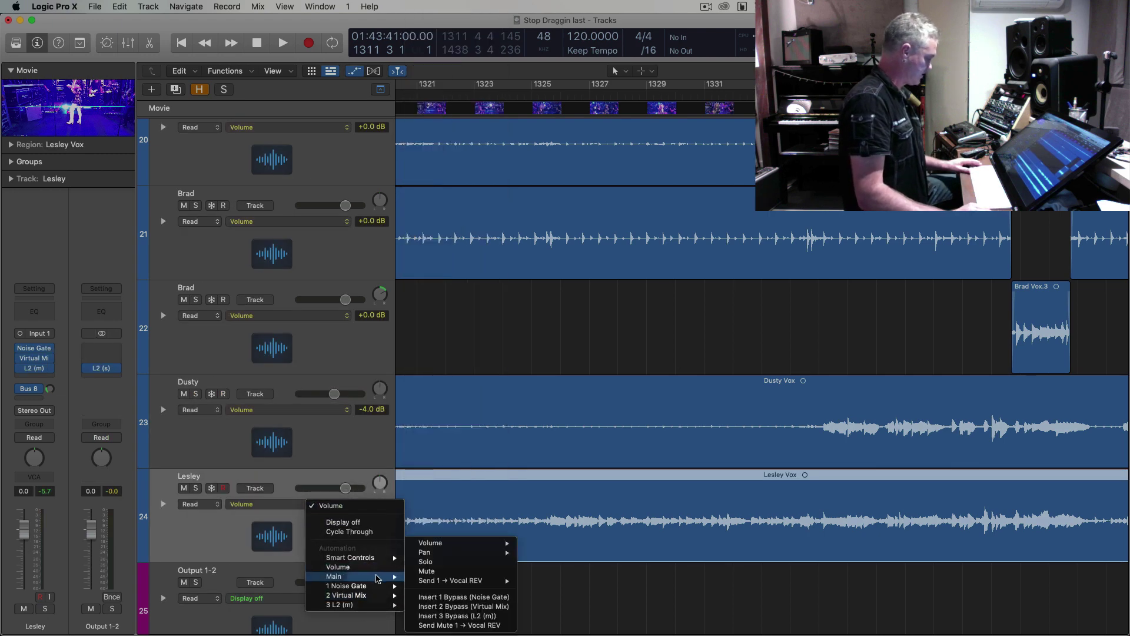
mouse_move(459, 552)
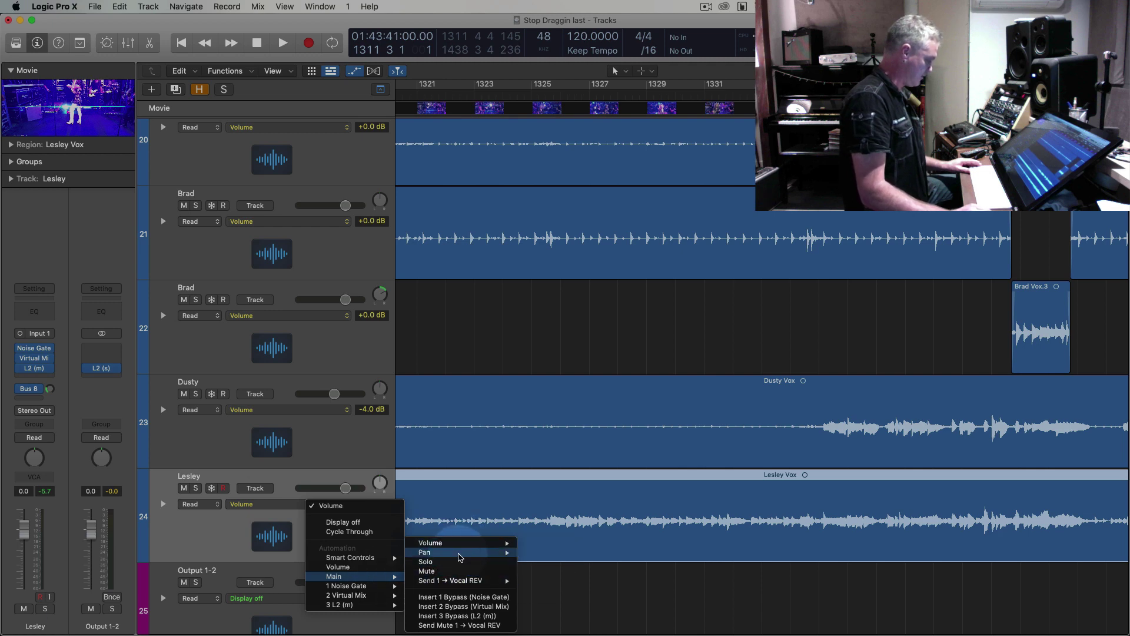
click(229, 375)
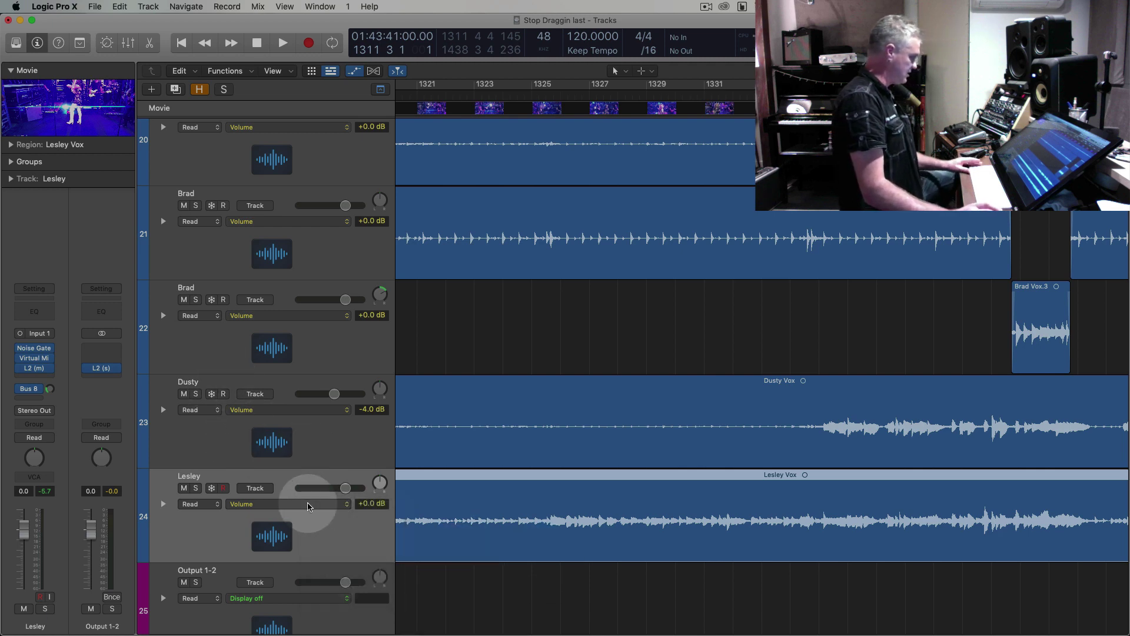
Set the automation parameter of the track 24 lead vocal to Pan
click(249, 505)
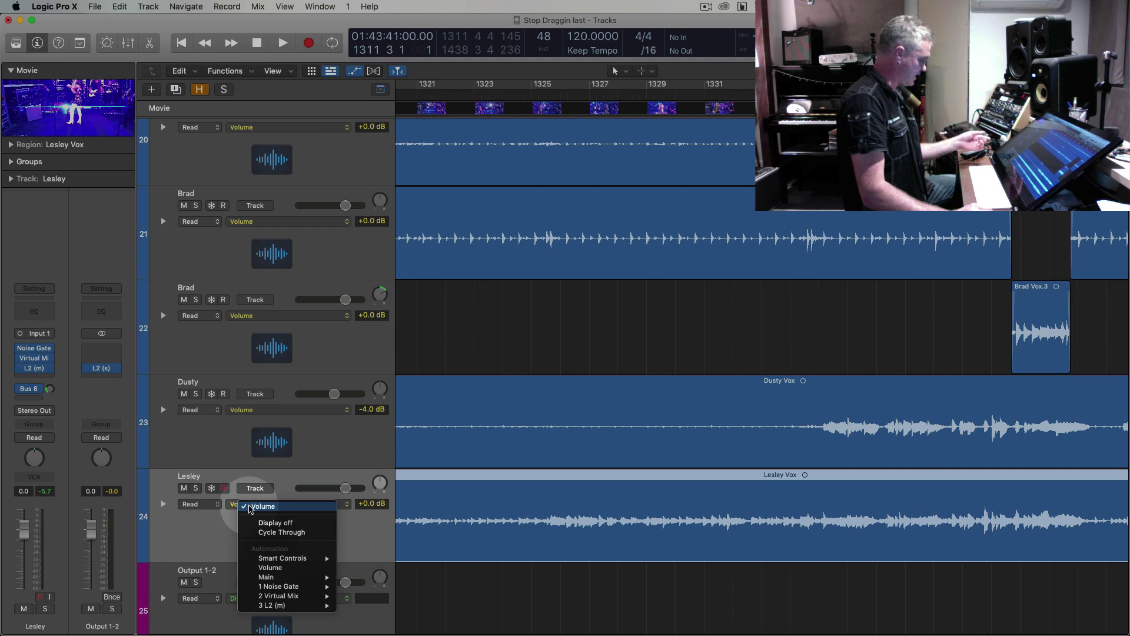
mouse_move(286, 578)
mouse_move(386, 546)
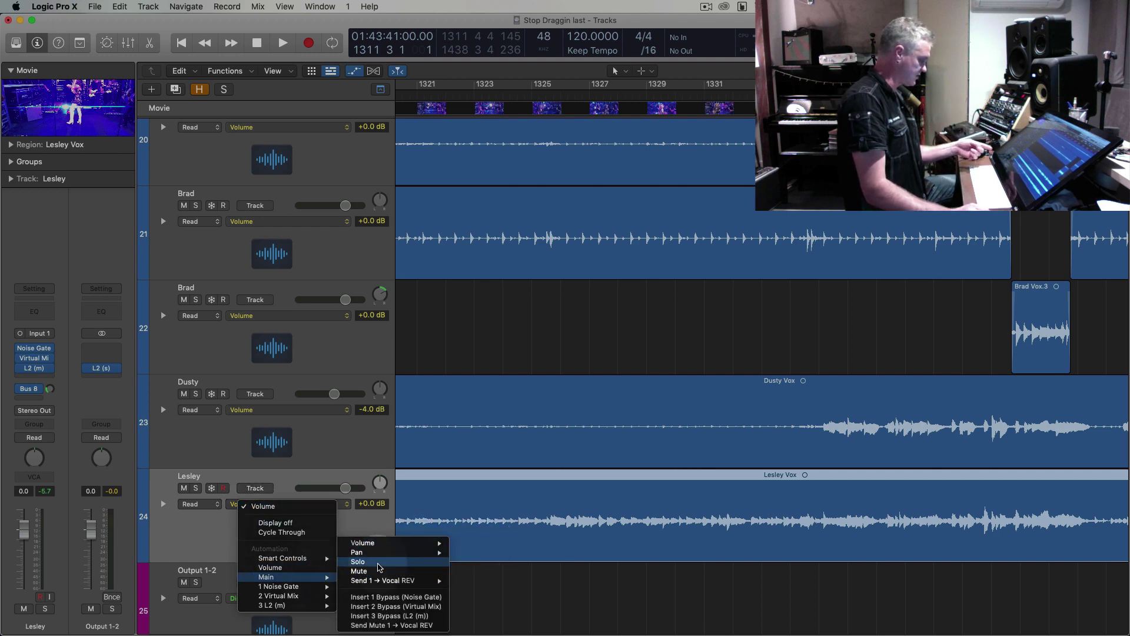
click(471, 553)
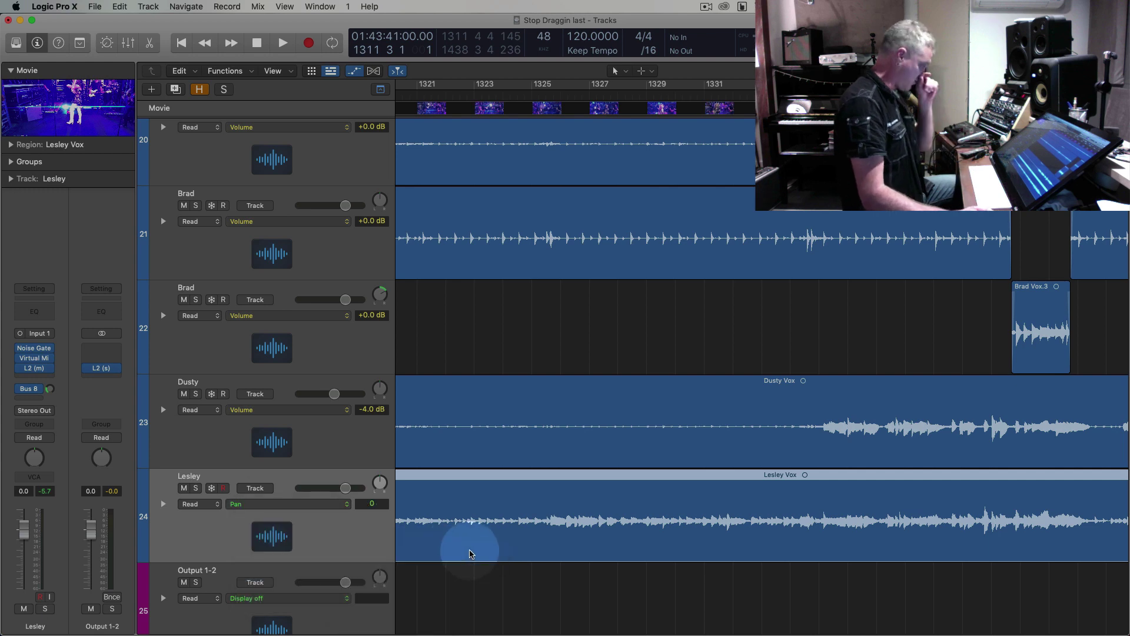
Enlarge the tracks vertically and switch on automation reading for the track 24 lead vocal
key(super+Down)
click(337, 543)
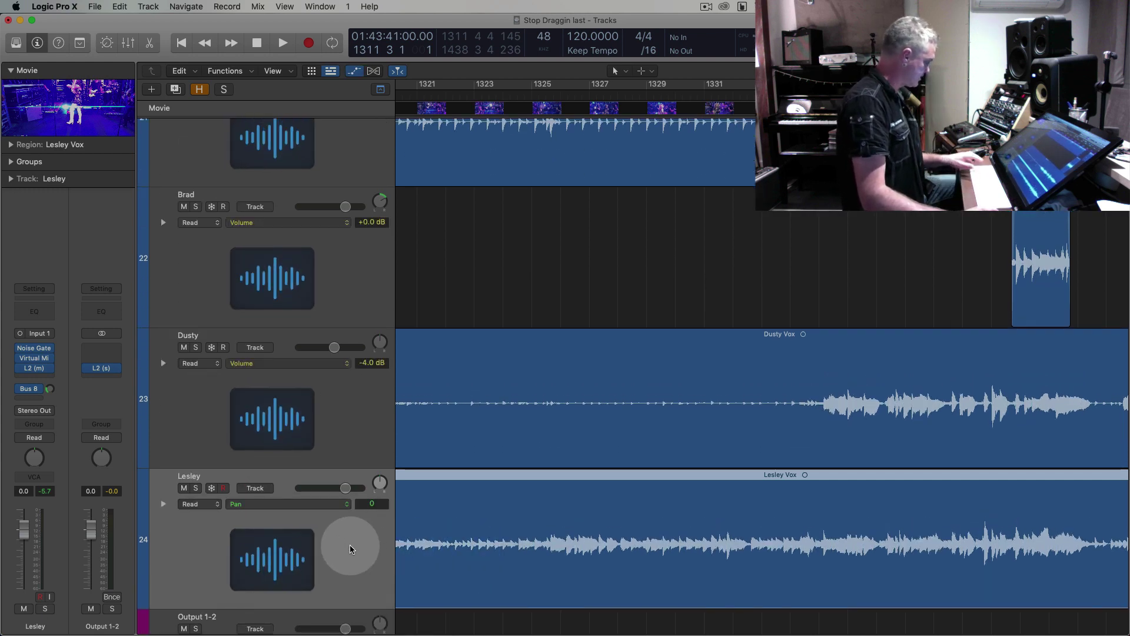
click(22, 441)
click(472, 544)
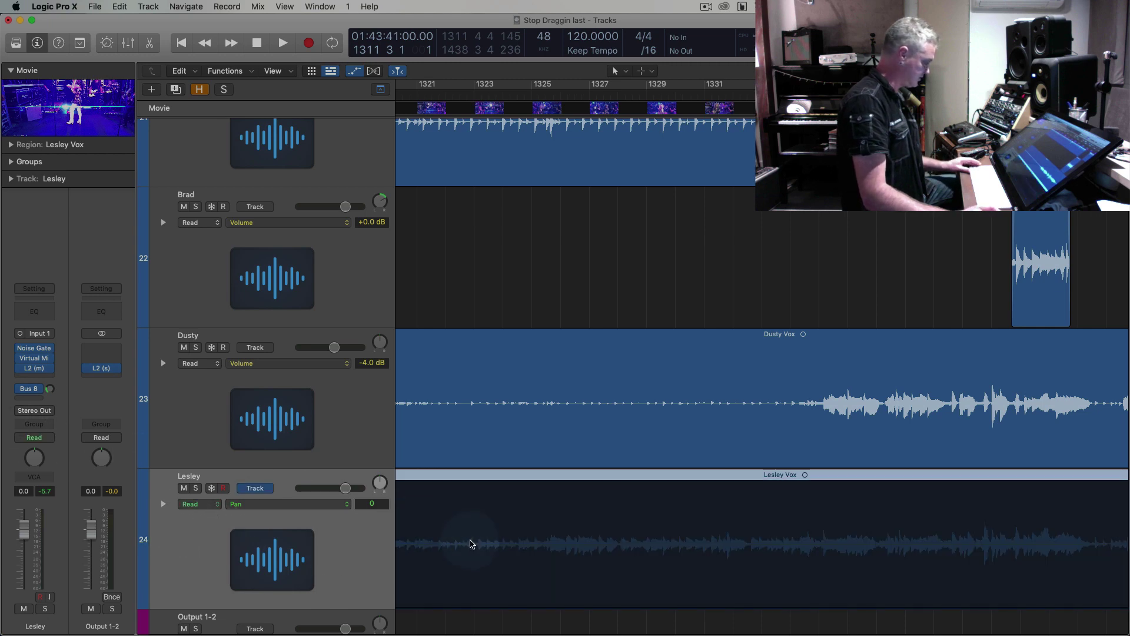
Play up to the phrase sung with track 23 and add a pair of center pan points on track 24 just before bar 1335
scroll(643, 543, down, 5)
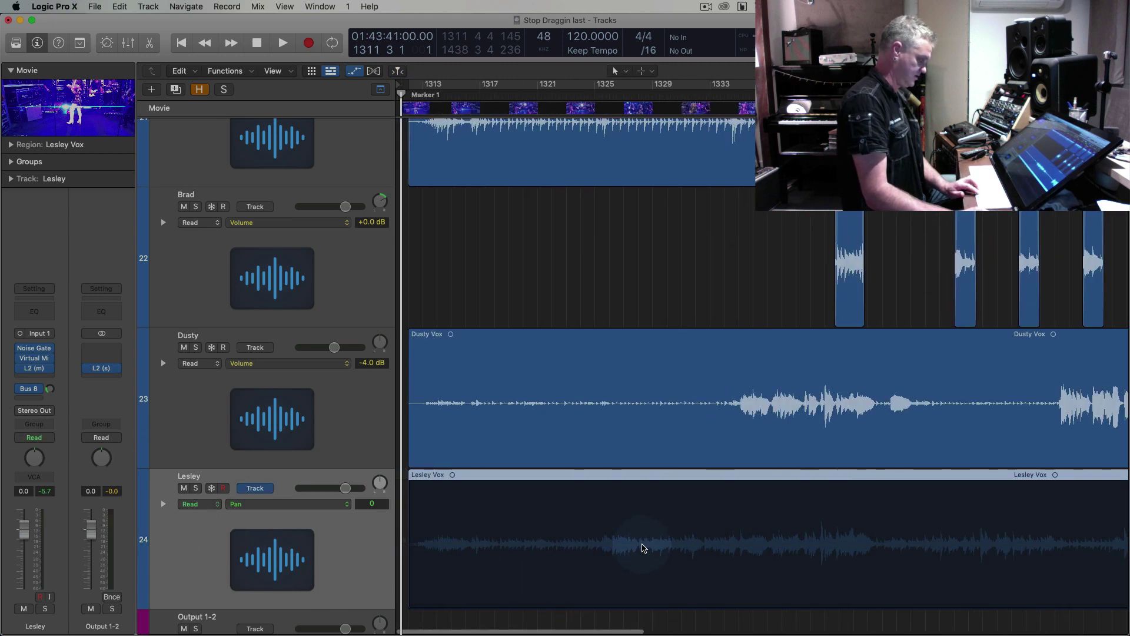
click(599, 91)
key(space)
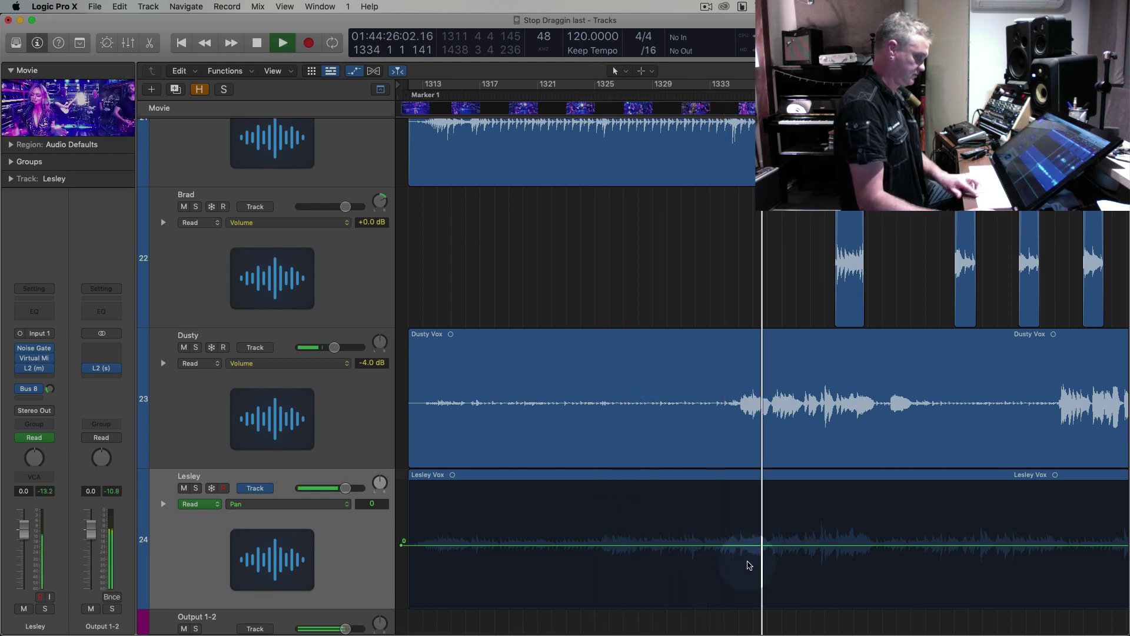
scroll(747, 559, up, 8)
scroll(865, 547, up, 3)
key(space)
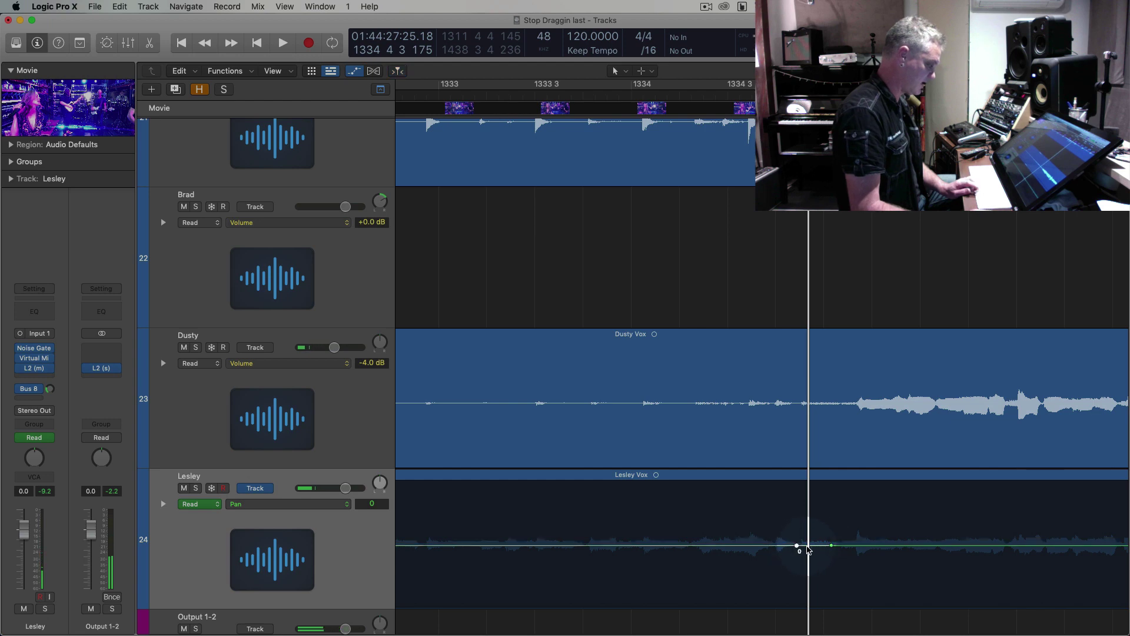
Play through to the end of the phrase and add another pair of center pan points on track 24 around bar 1344
scroll(818, 548, down, 5)
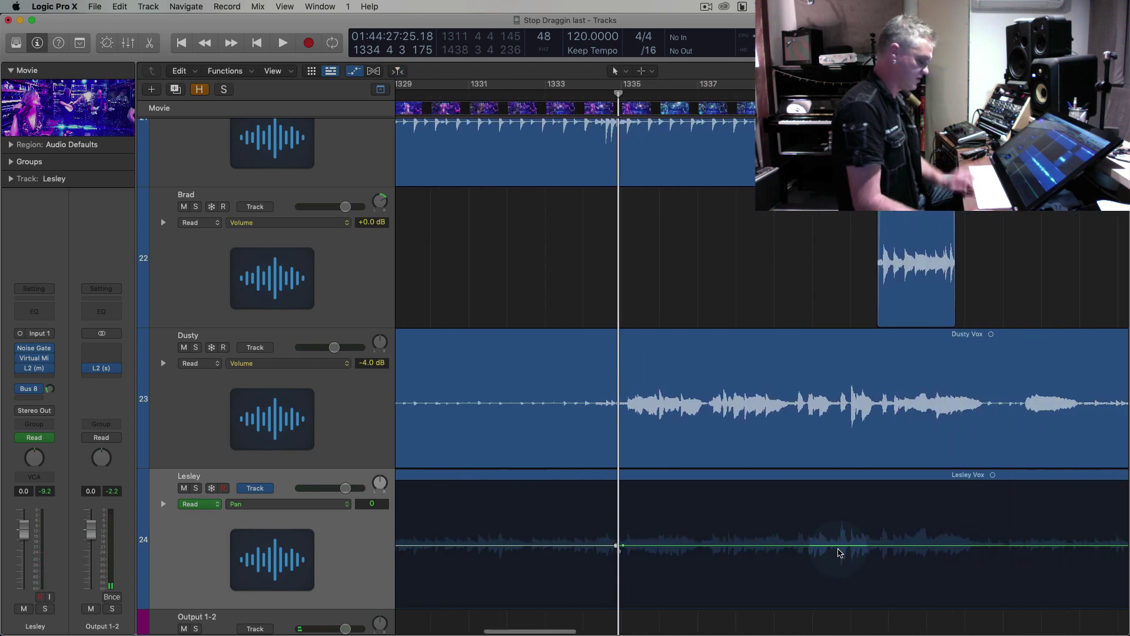
key(space)
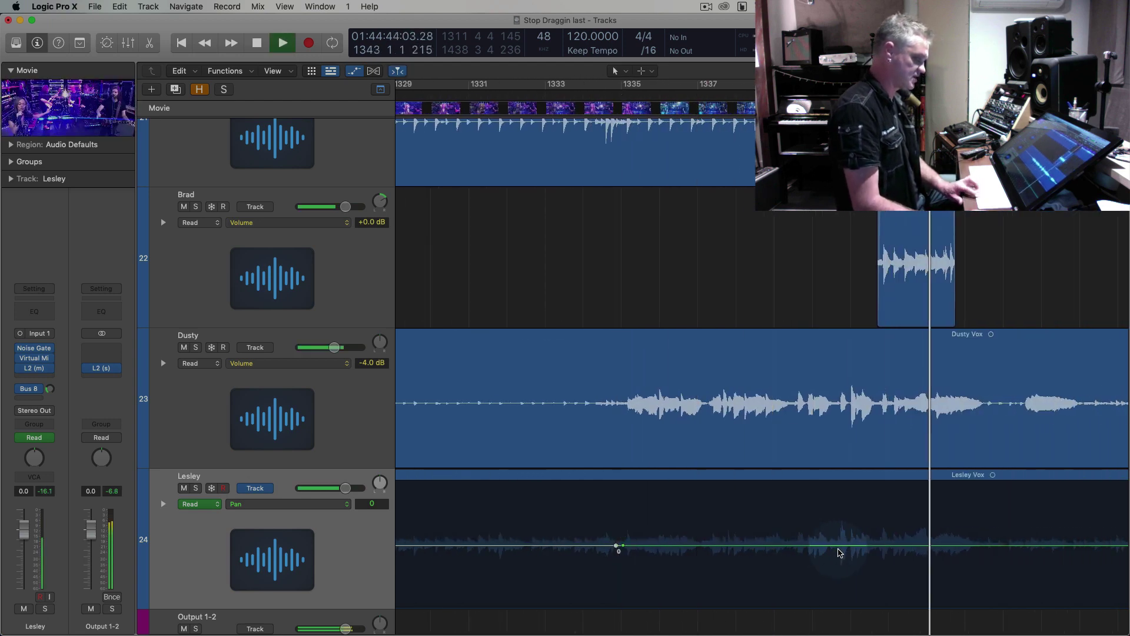
scroll(842, 551, up, 5)
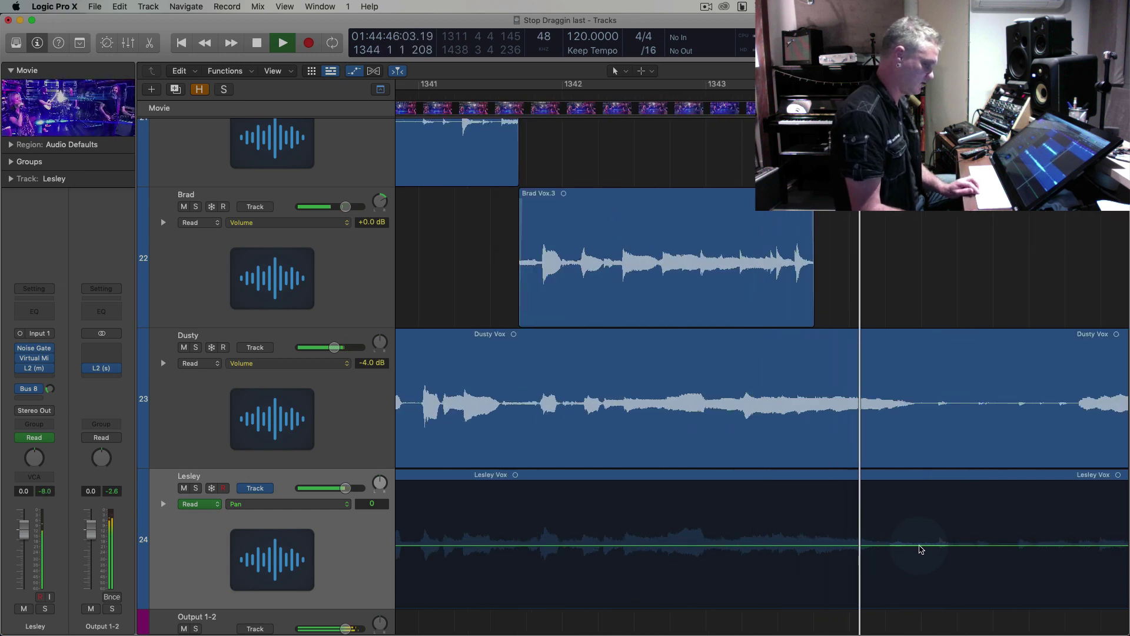
key(space)
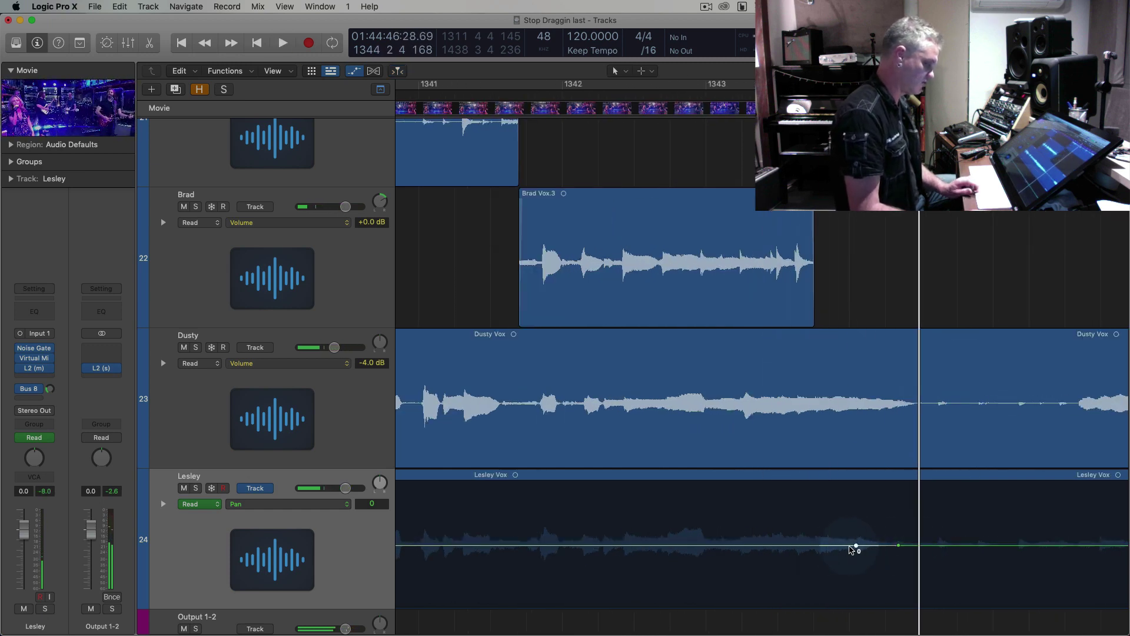
scroll(854, 549, down, 5)
Set track 24's pan between the two pairs of points to -13 while checking it during playback
drag(696, 550, 696, 552)
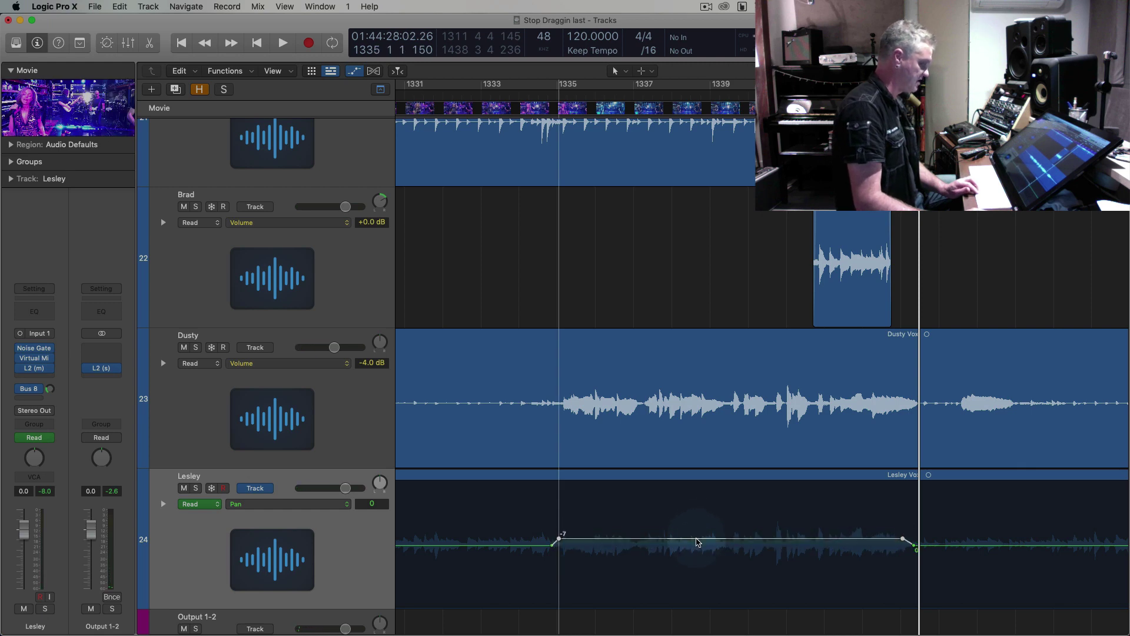
key(space)
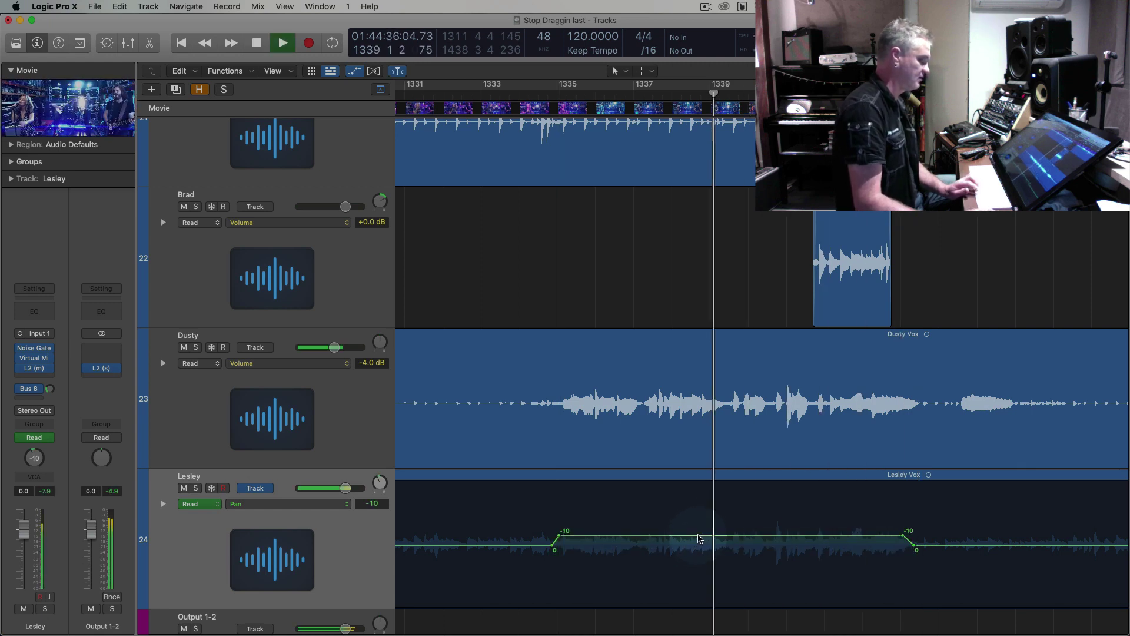
click(700, 538)
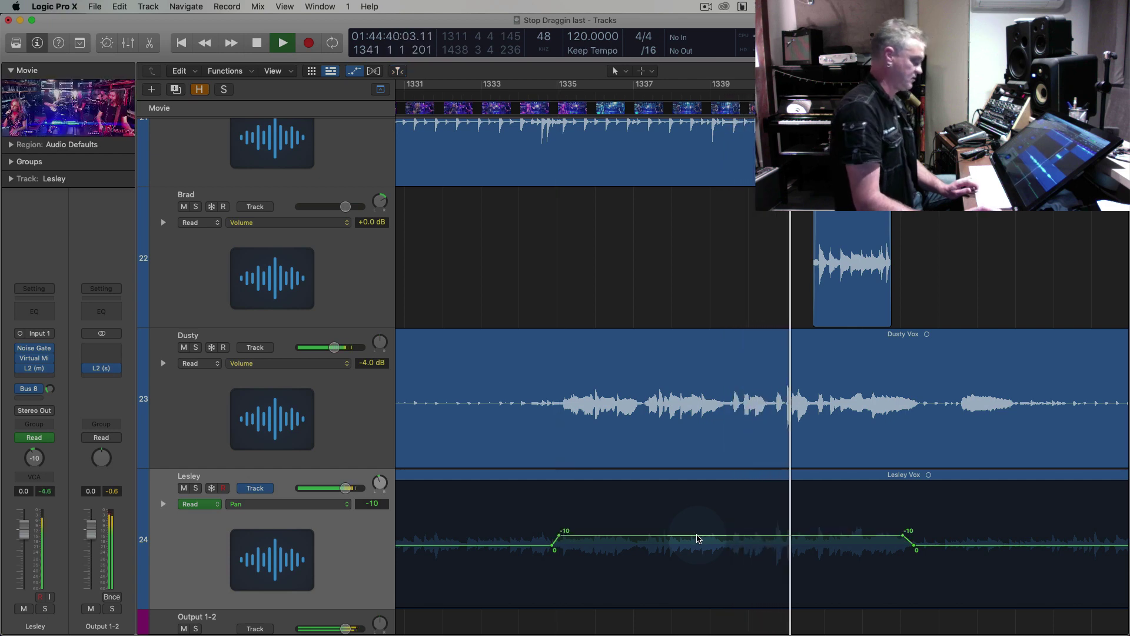
drag(697, 539, 699, 535)
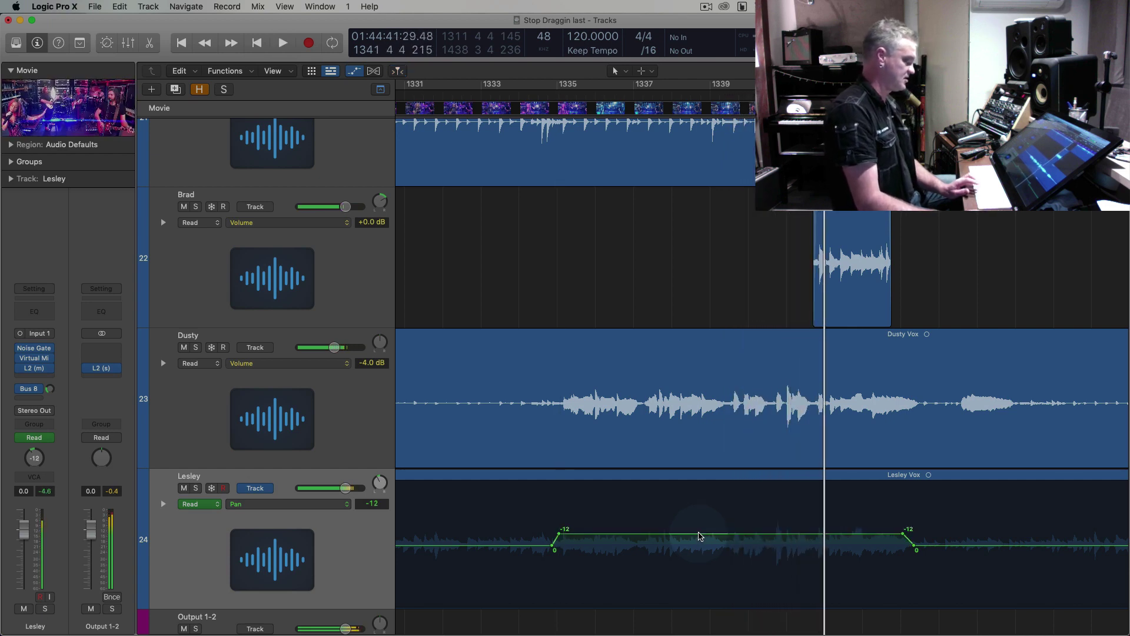
key(space)
click(701, 535)
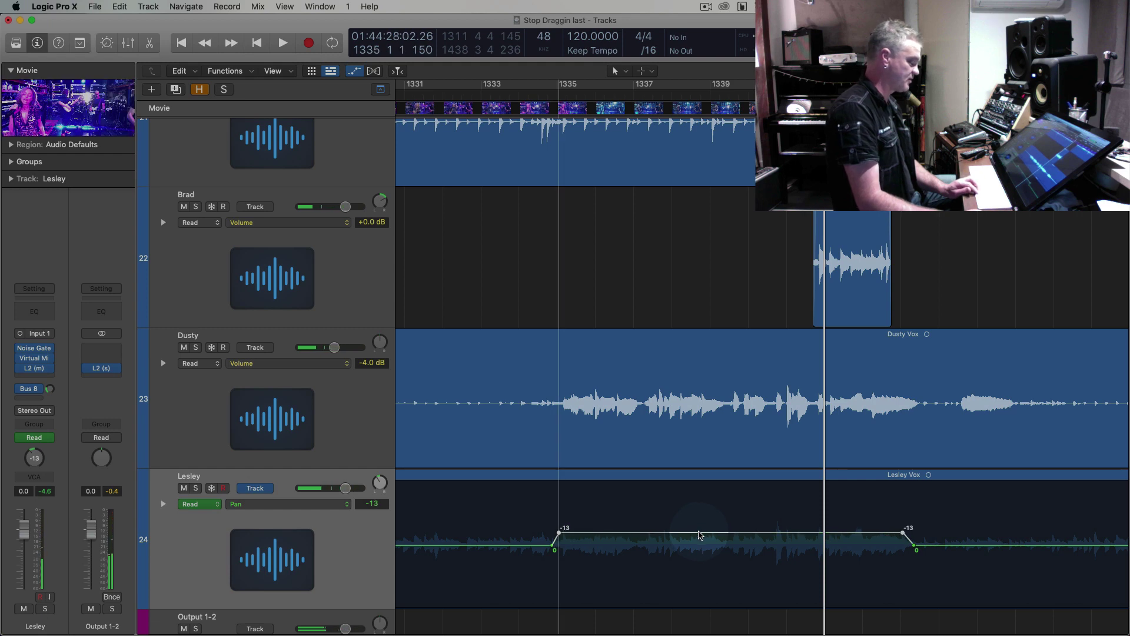
Set the track 23 vocal's automation parameter to Pan and switch on its automation reading
click(342, 363)
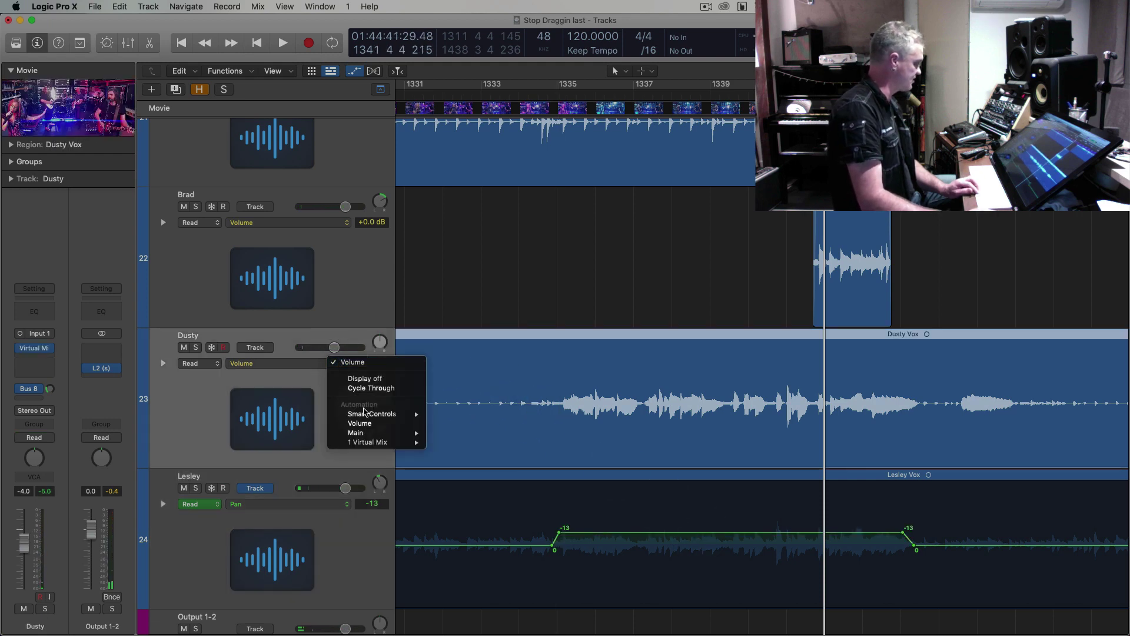
mouse_move(356, 433)
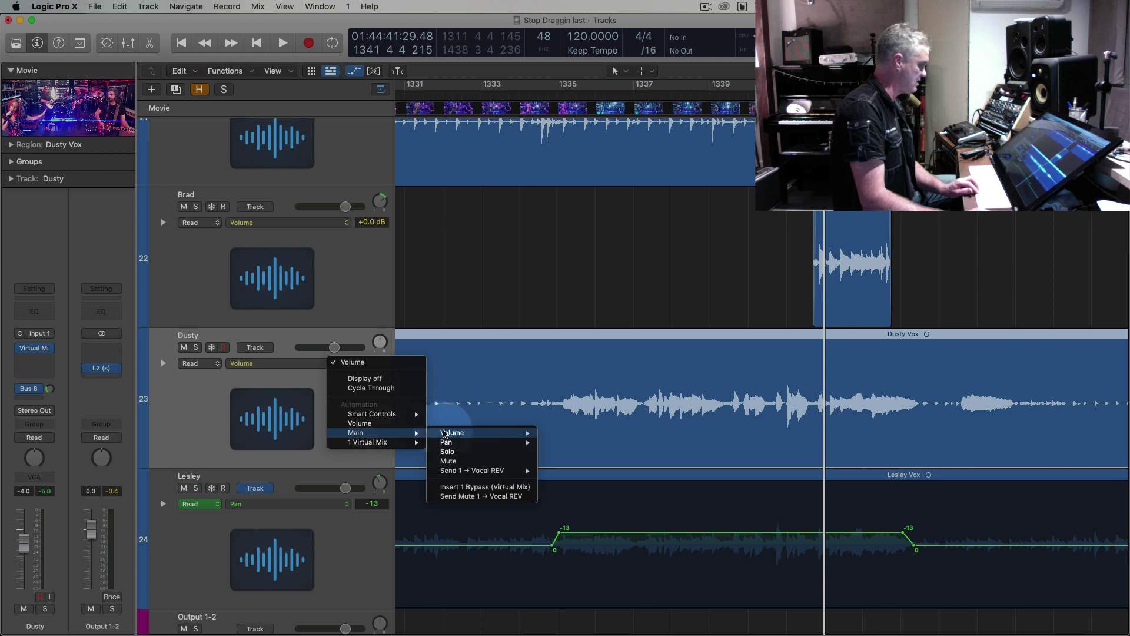
mouse_move(467, 442)
click(565, 442)
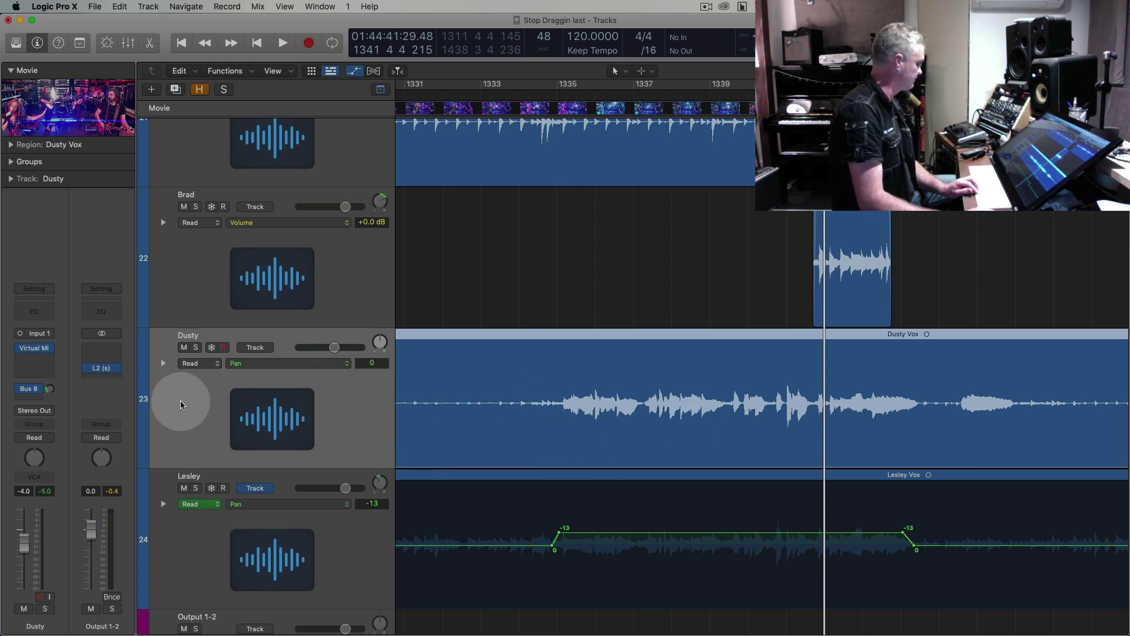
click(391, 405)
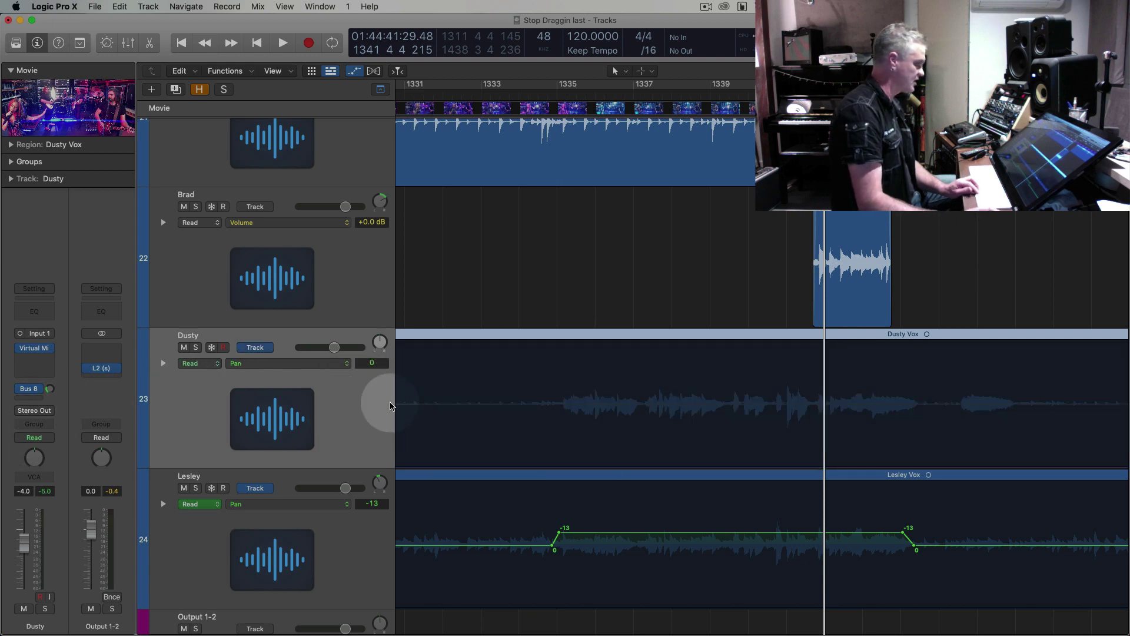
Add pairs of center pan points on track 23 at the phrase's start near bar 1335 and its end around bar 1344
click(560, 410)
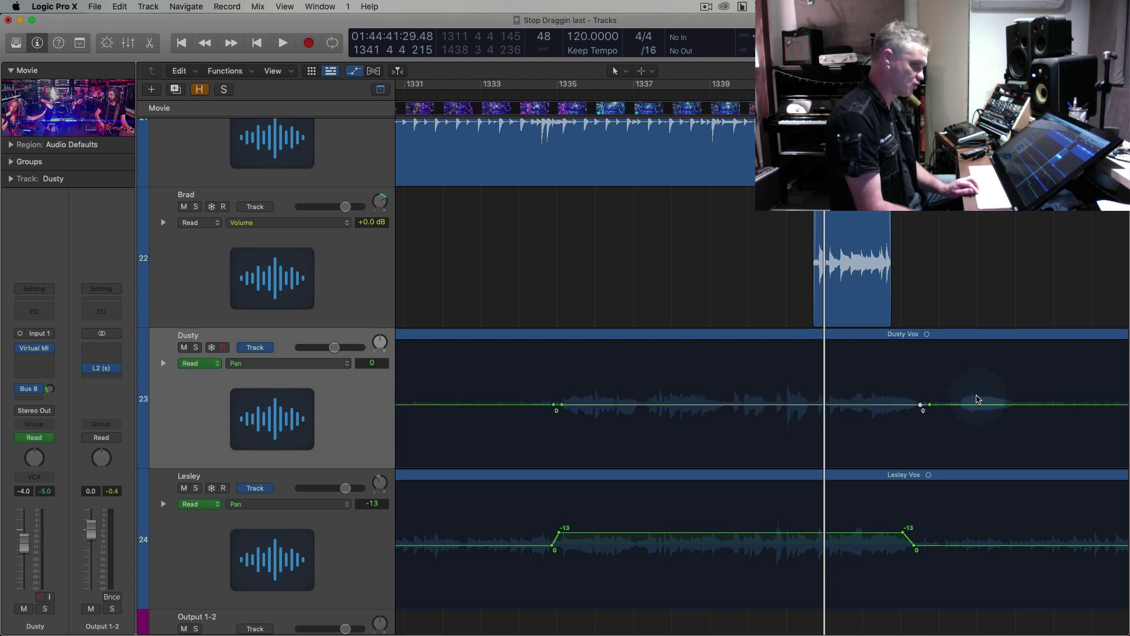
scroll(964, 410, right, 10)
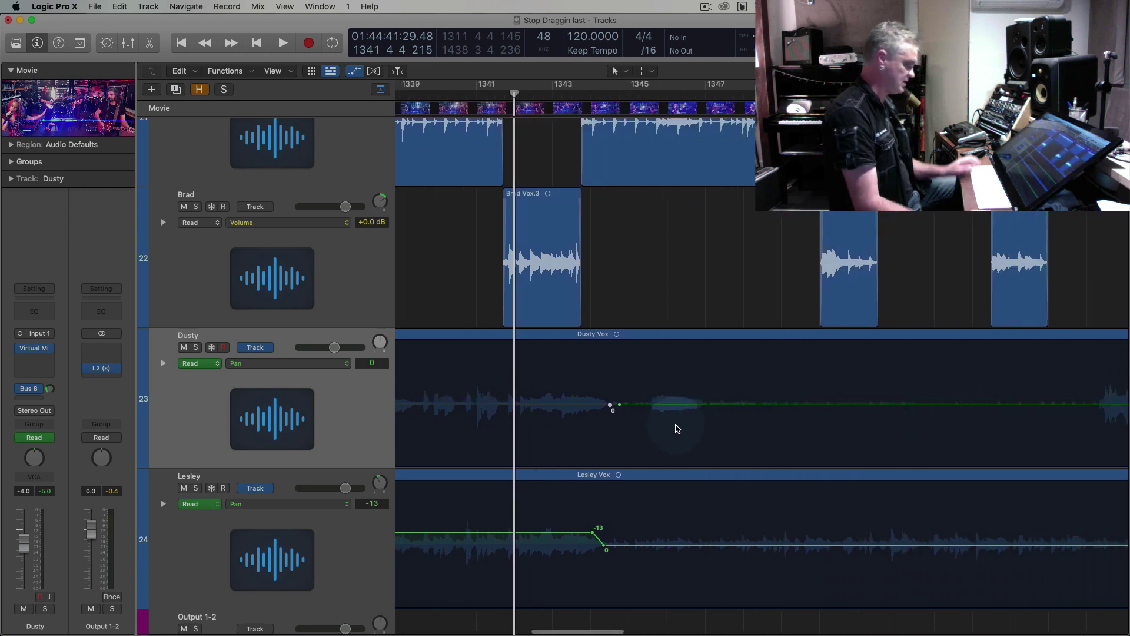
key(super+Left)
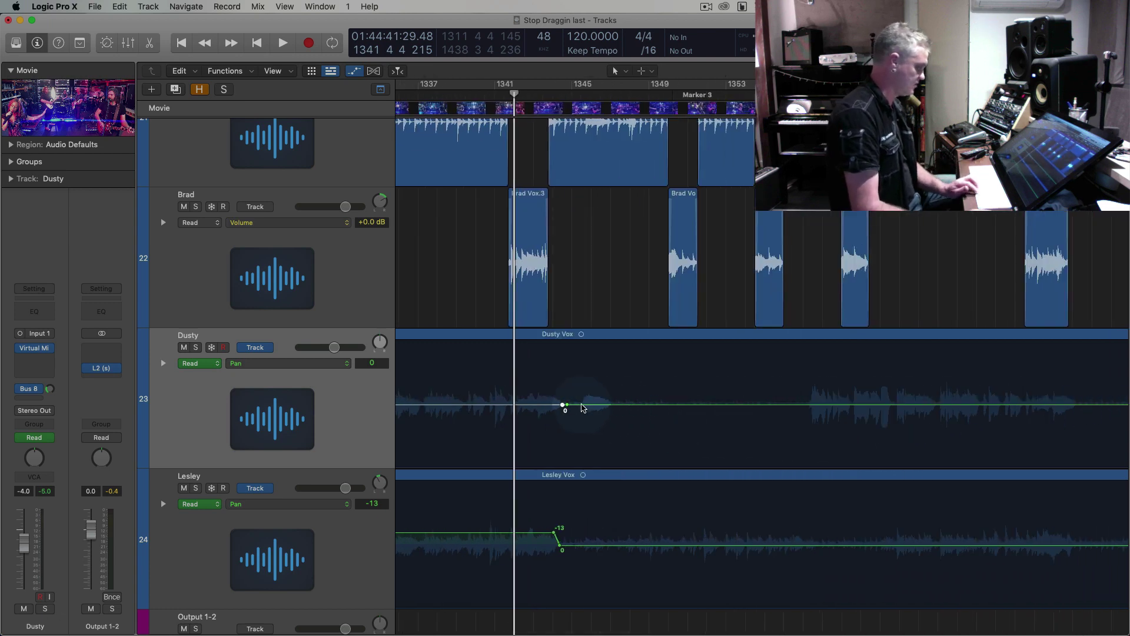
key(super+Right)
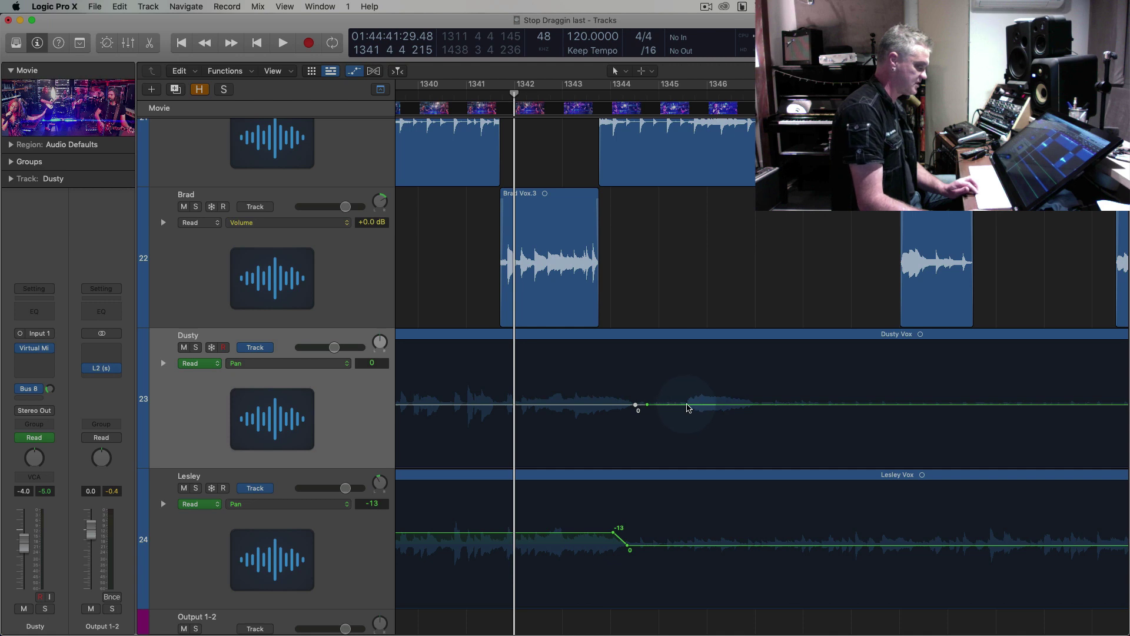
key(super+Left)
scroll(590, 406, left, 4)
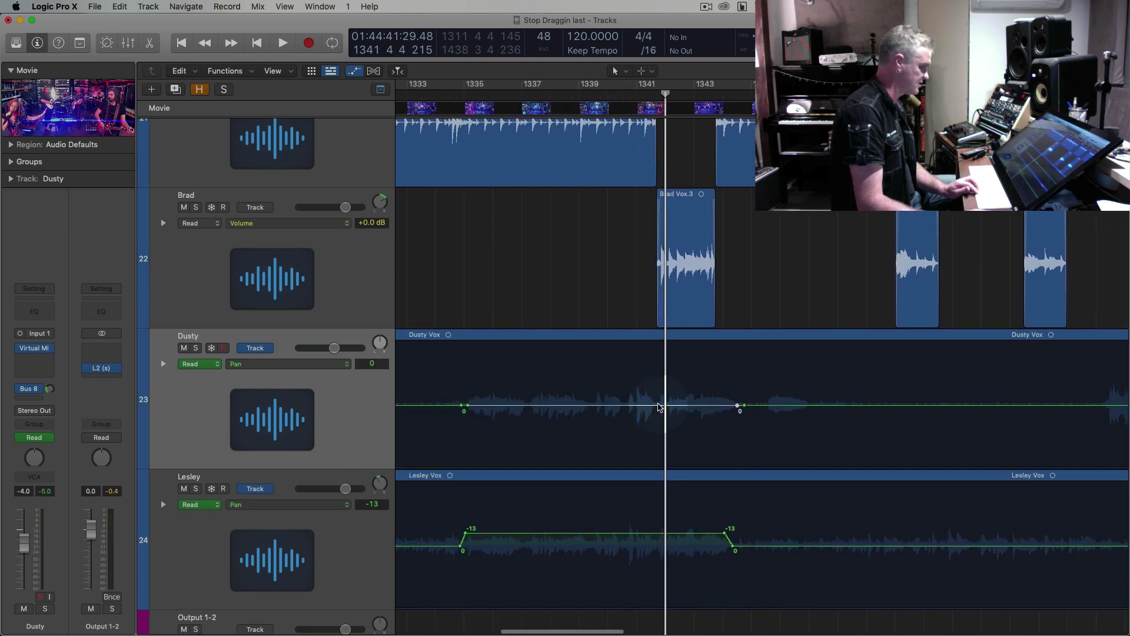
Set track 23's pan between the two pairs of points to +13 and play the phrase to check it
drag(658, 405, 660, 420)
key(space)
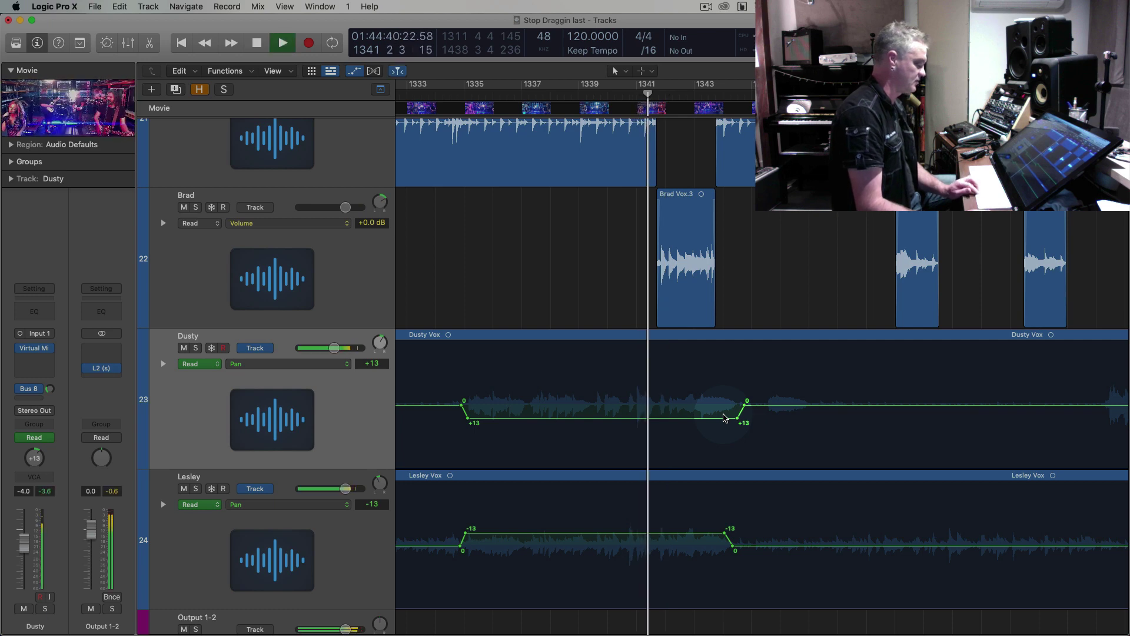
key(super+Right)
key(super+Right)
key(super+Right)
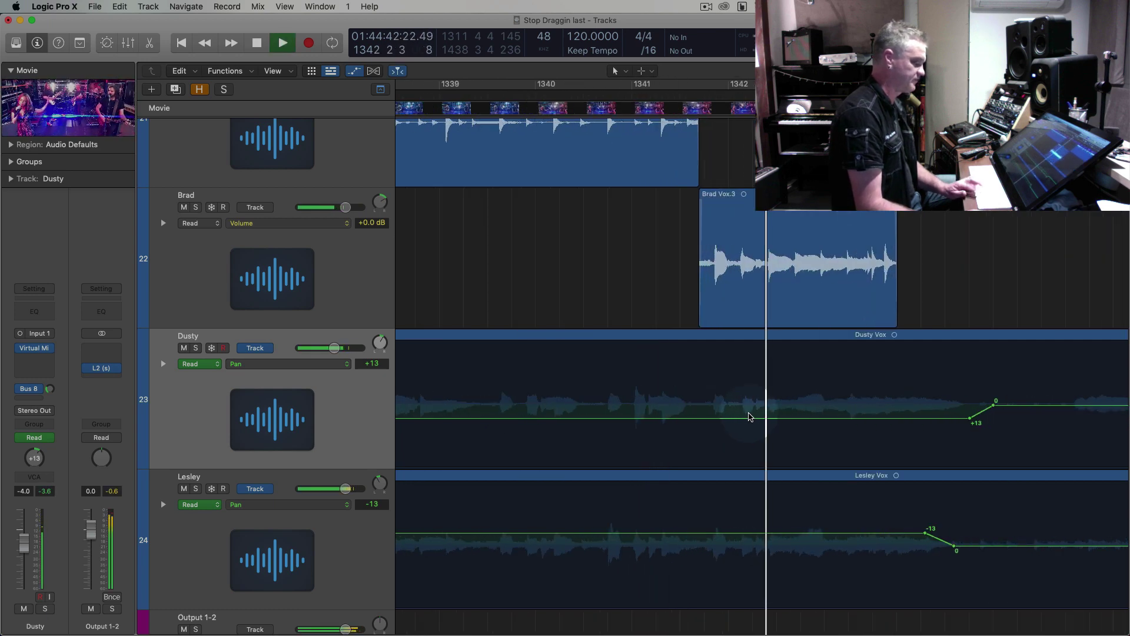
Add pan automation points around the vocal phrase at bars 1345 to 1347 on track 23 and set that section to +12
key(space)
key(period)
key(period)
key(period)
key(period)
key(space)
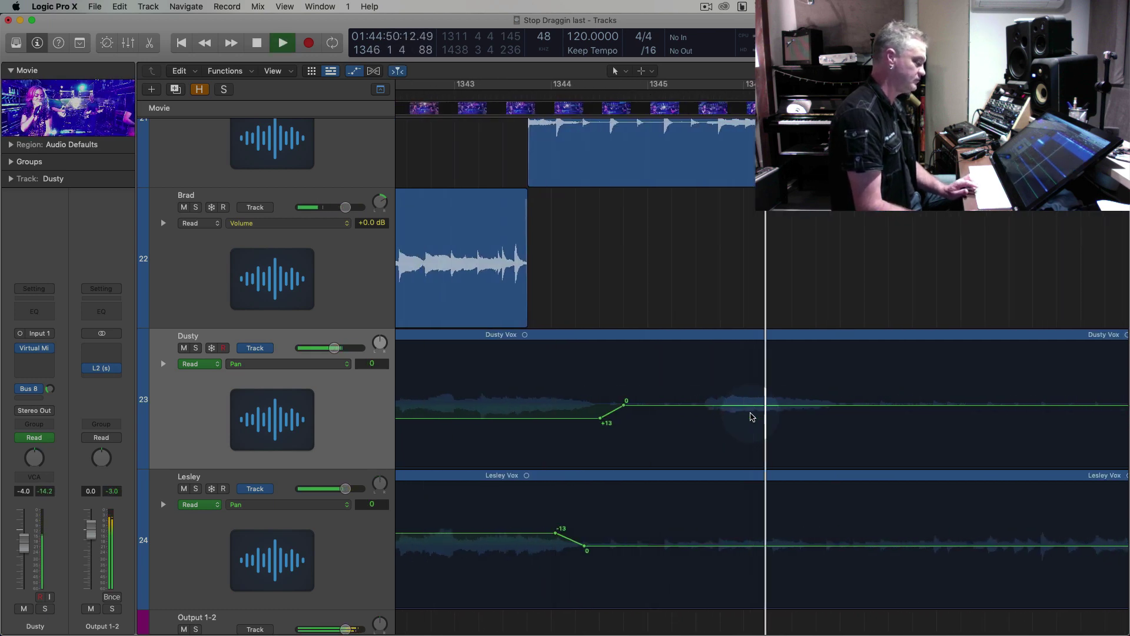
key(comma)
click(695, 405)
click(683, 405)
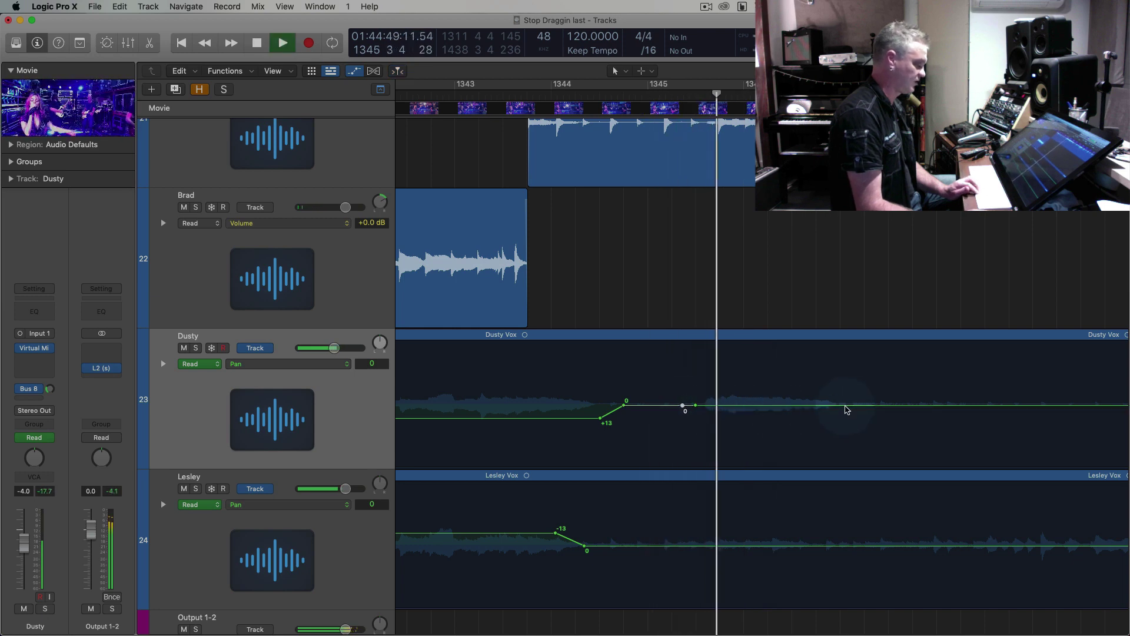
click(867, 405)
click(841, 406)
drag(820, 409, 818, 422)
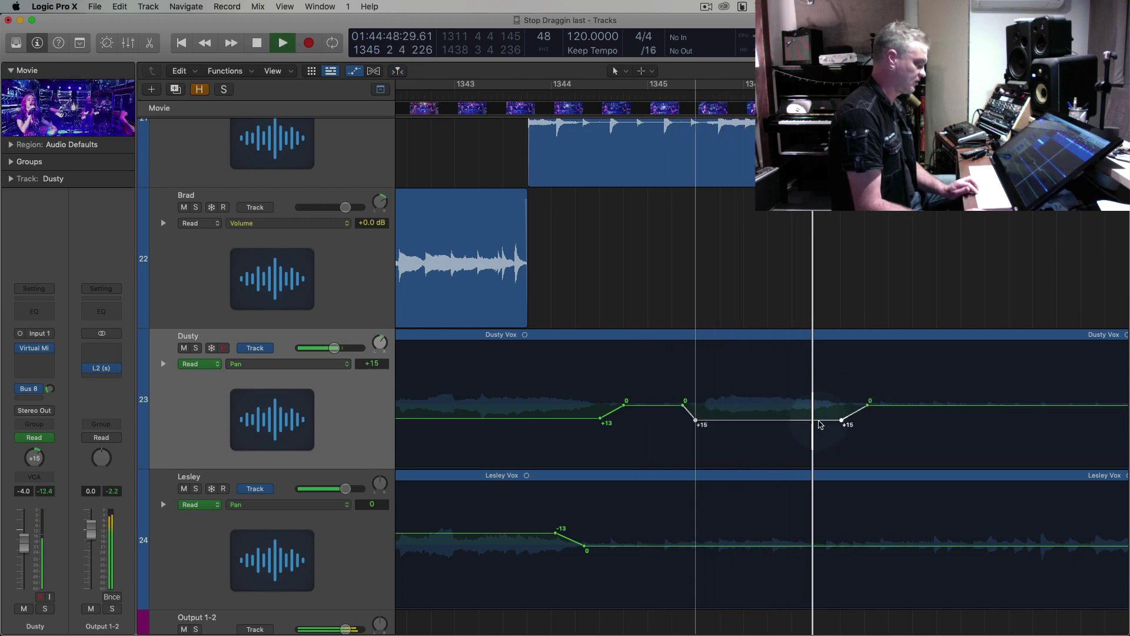
Add pan automation around the same phrase at bars 1345 to 1347 on track 24 and set that section to -9
key(super+Left)
key(space)
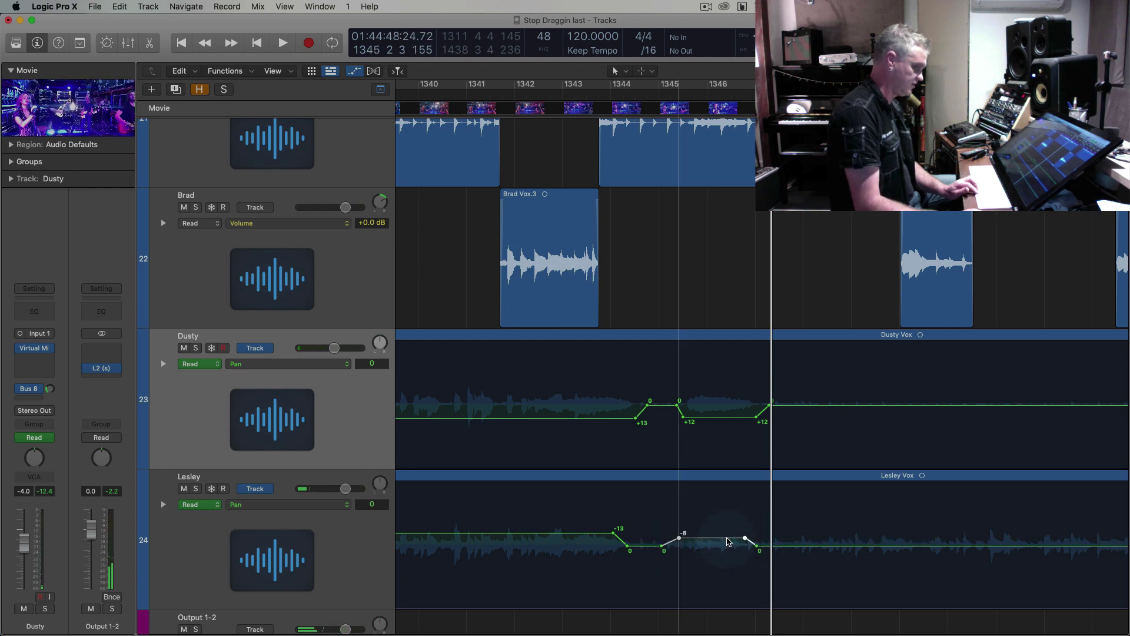
drag(728, 541, 729, 543)
Play ahead to the next shared vocal phrase and add paired pan points at 0 late in bar 1361 on tracks 23 and 24
key(space)
key(period)
key(period)
key(period)
key(period)
key(period)
key(period)
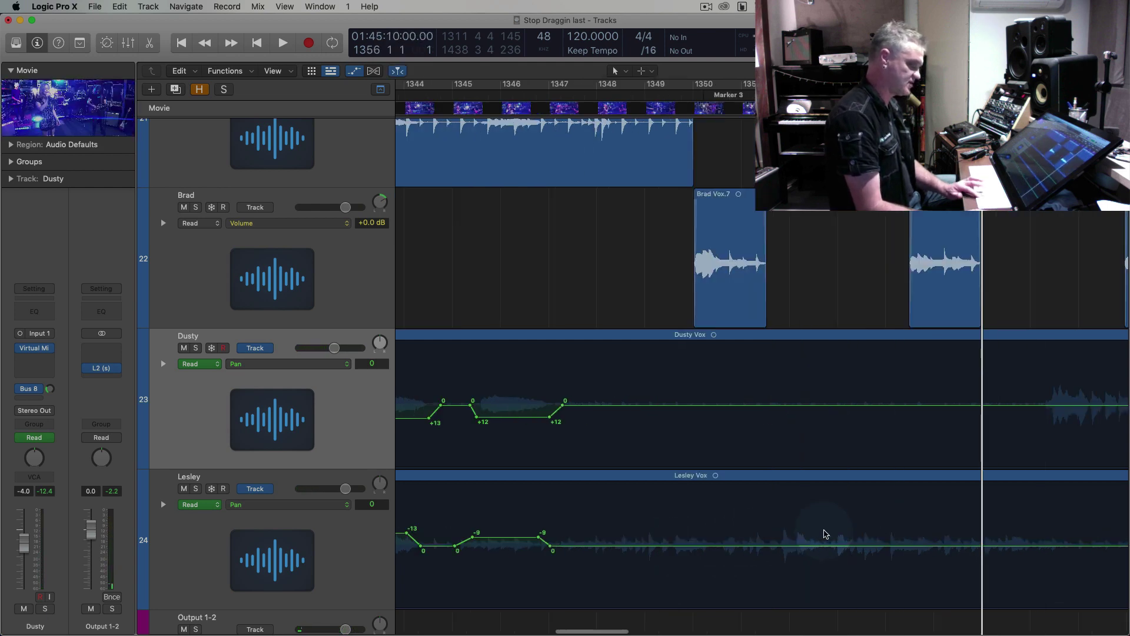
key(comma)
key(comma)
key(super+Right)
key(super+Right)
key(space)
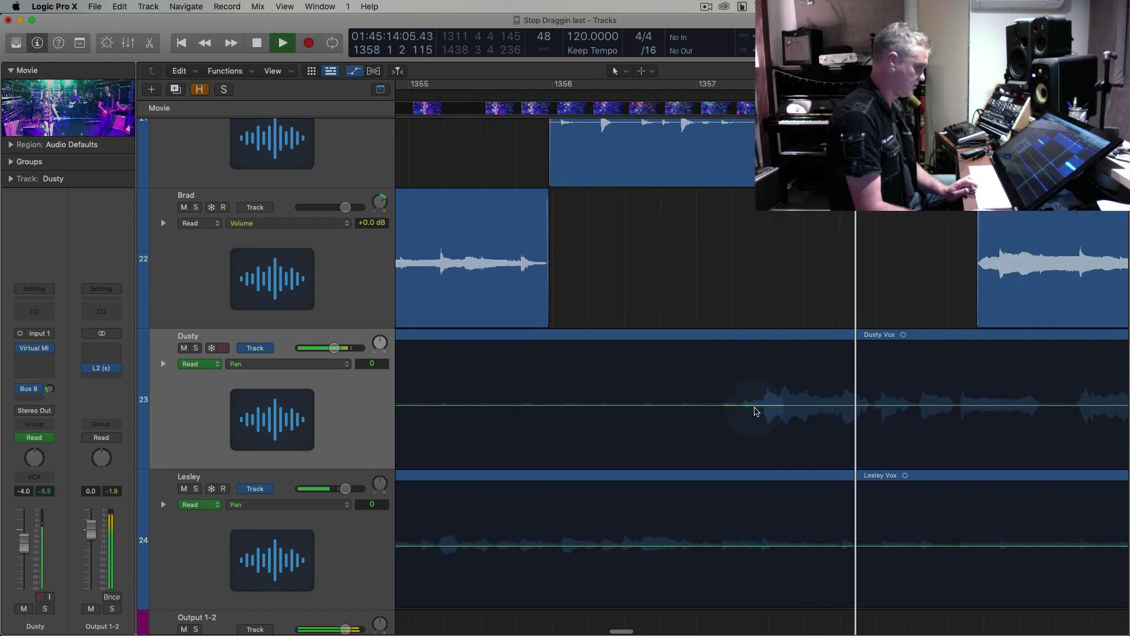
key(super+Left)
key(super+Left)
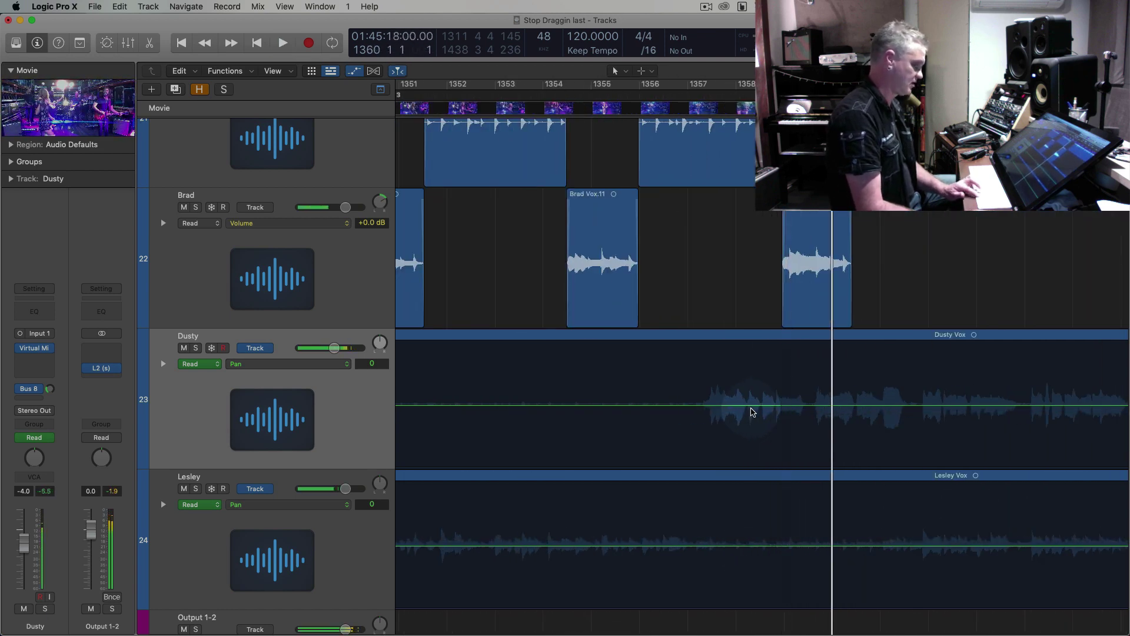
key(super+Right)
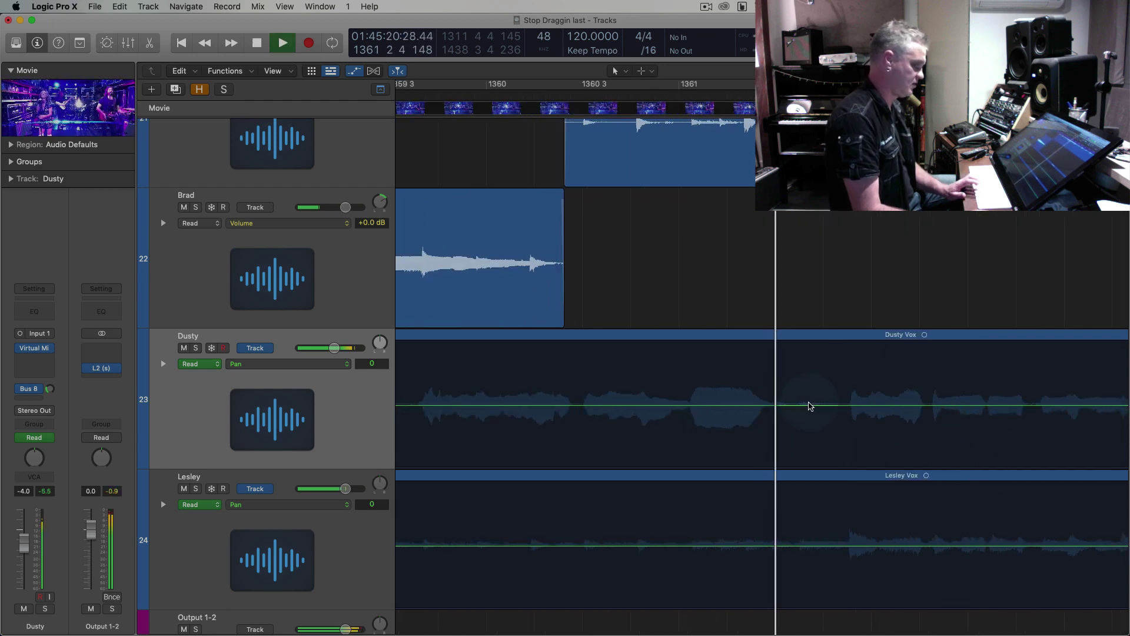
key(space)
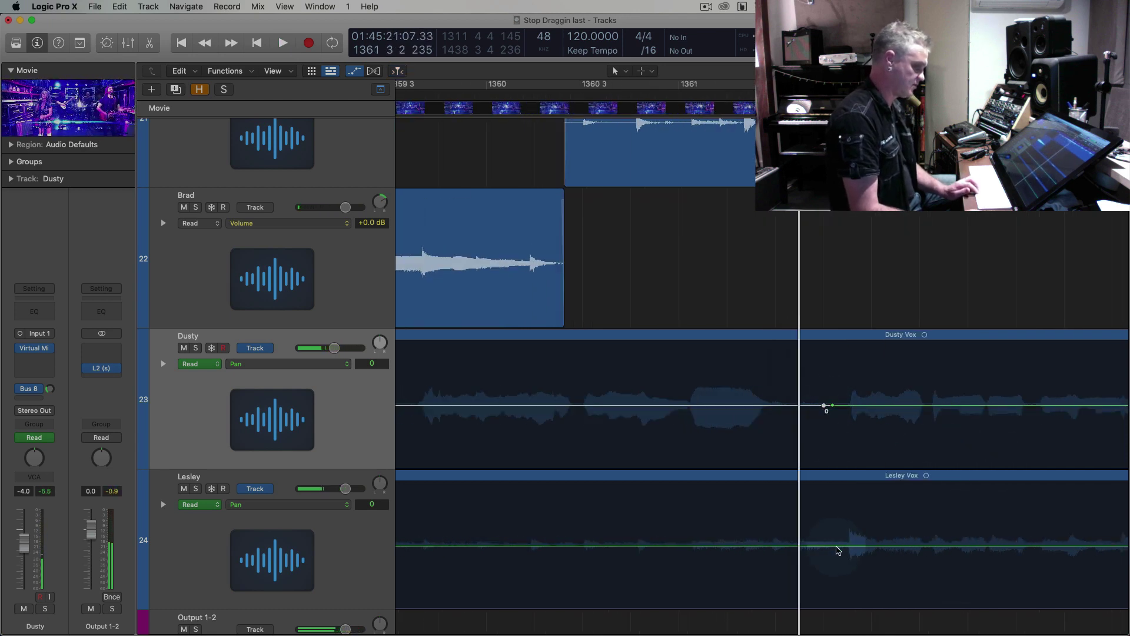
Play on to the end of the phrase and add closing pan points at 0 in bar 1371 on tracks 23 and 24
key(super+Left)
key(super+Left)
key(super+Left)
key(period)
key(period)
key(period)
key(period)
key(period)
key(period)
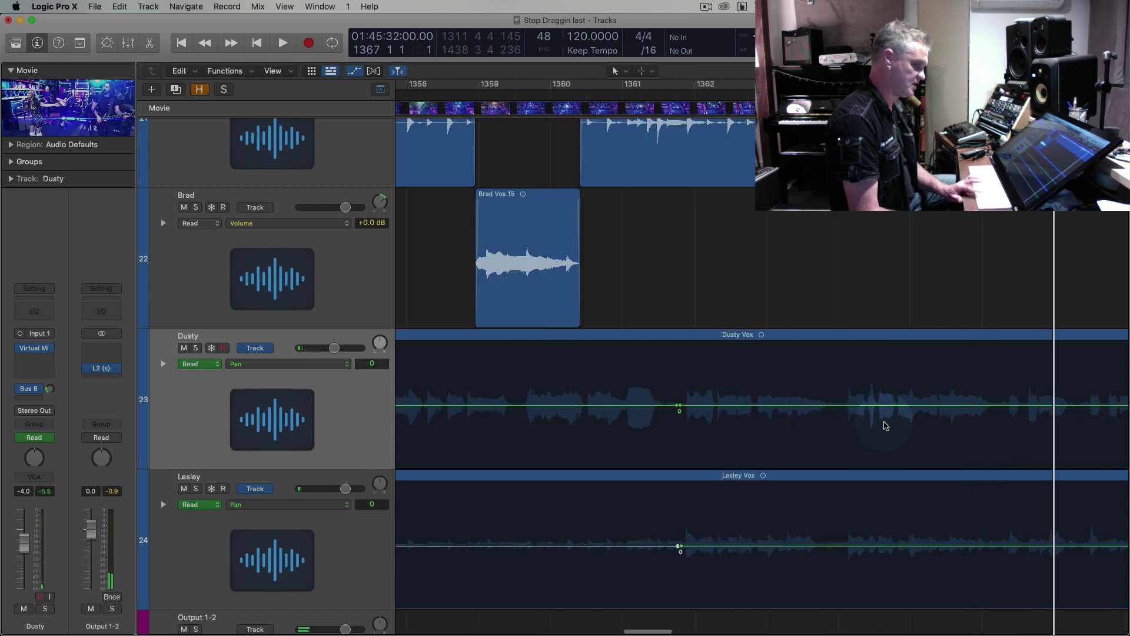
key(comma)
key(space)
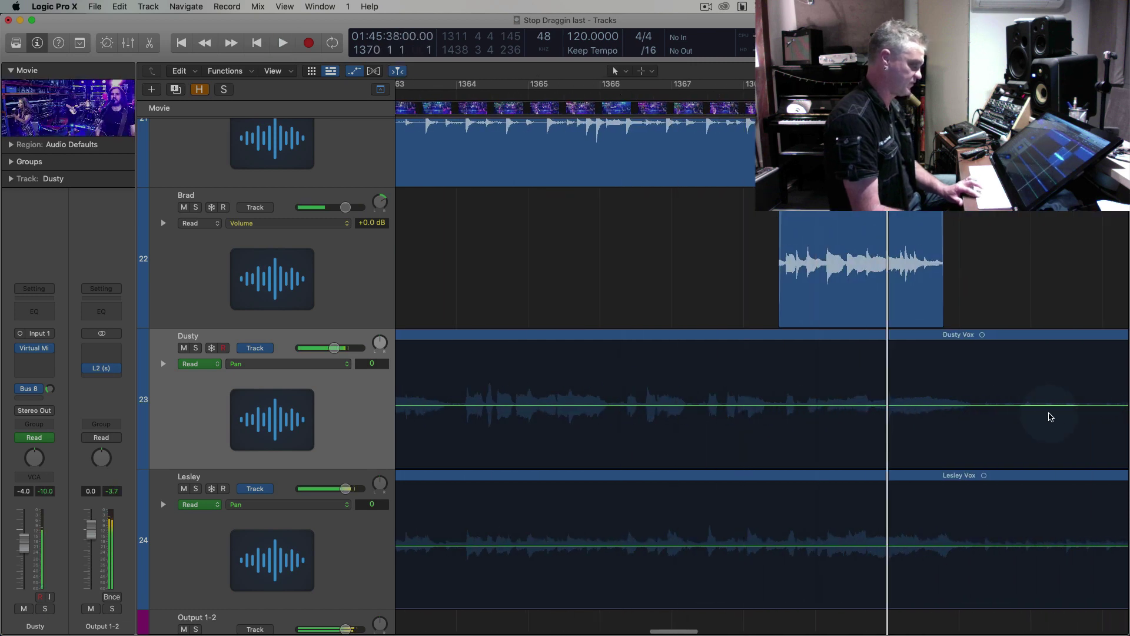
key(super+Right)
key(space)
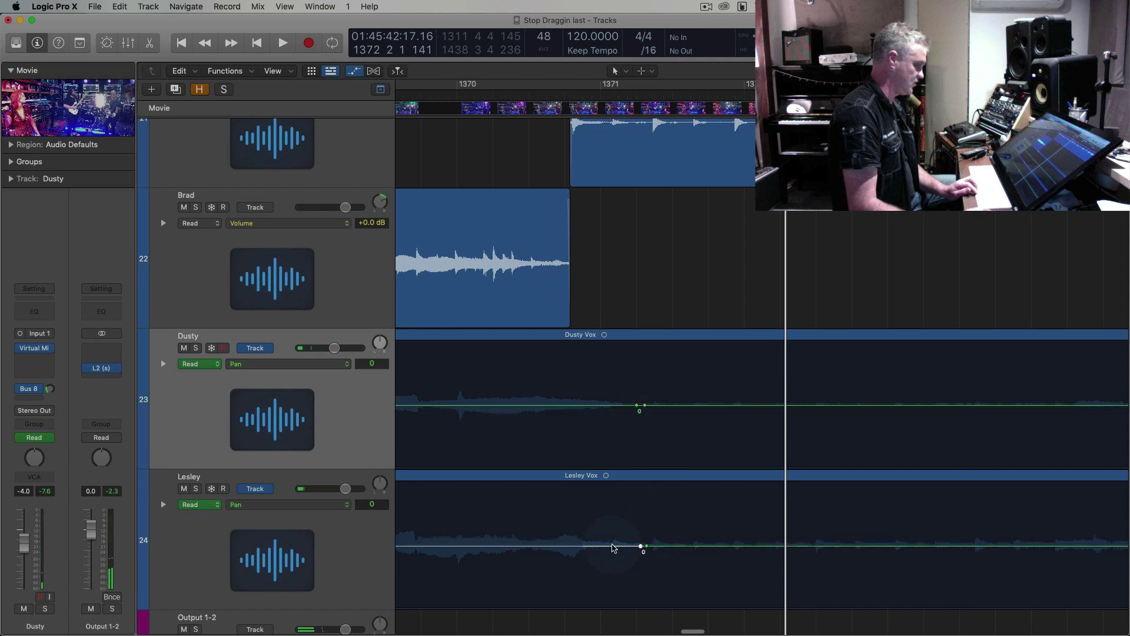
Set the pan automation between bars 1361 and 1371 to +13 on track 23 and -13 on track 24
key(super+Left)
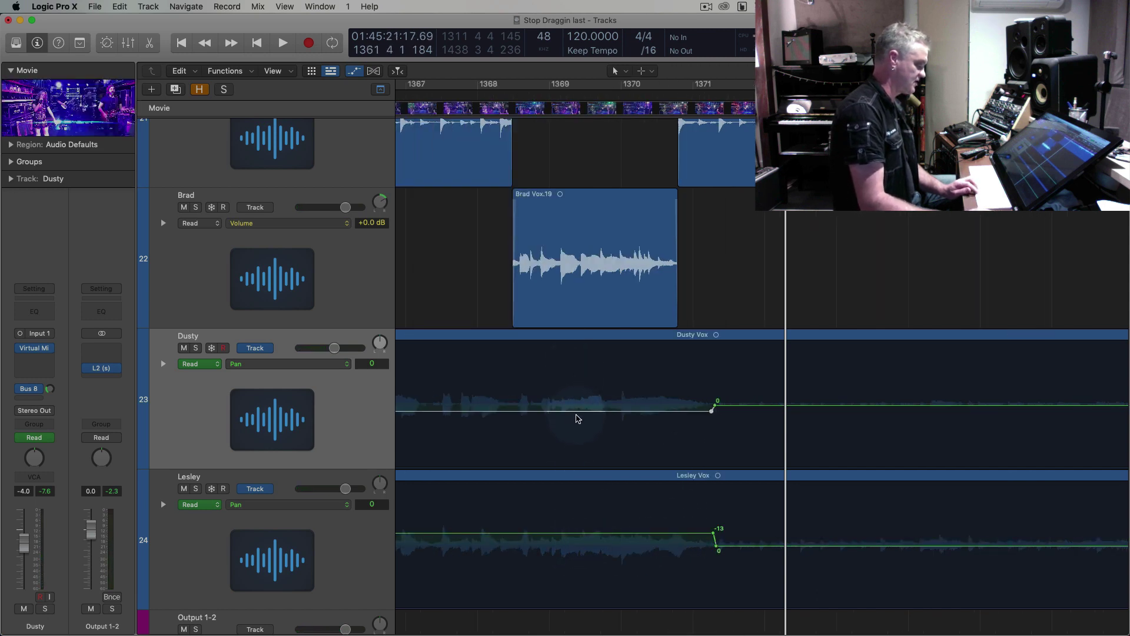
key(super+Left)
key(super+Left)
key(super+Left)
Scan the waveforms of vocal tracks 23 and 24 forward to bar 1399 for the next sung passage and play it
key(period)
key(period)
key(period)
key(period)
key(period)
key(period)
key(period)
key(period)
key(period)
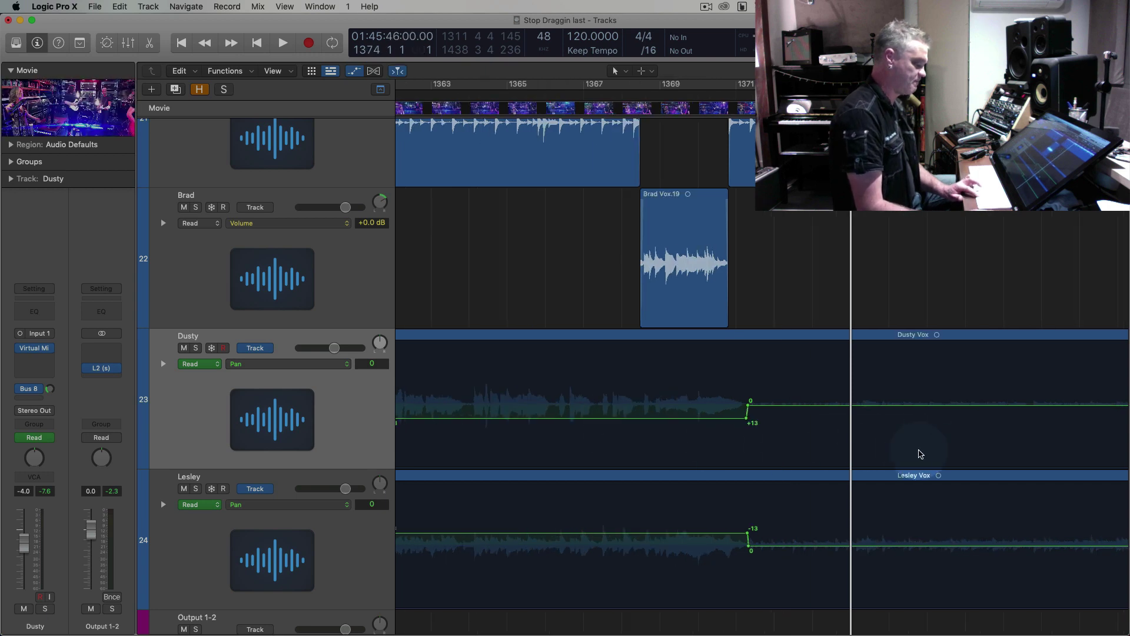
key(period)
key(period)
key(period)
key(period)
key(period)
key(period)
key(period)
key(period)
key(period)
key(period)
key(period)
key(period)
key(period)
key(period)
key(period)
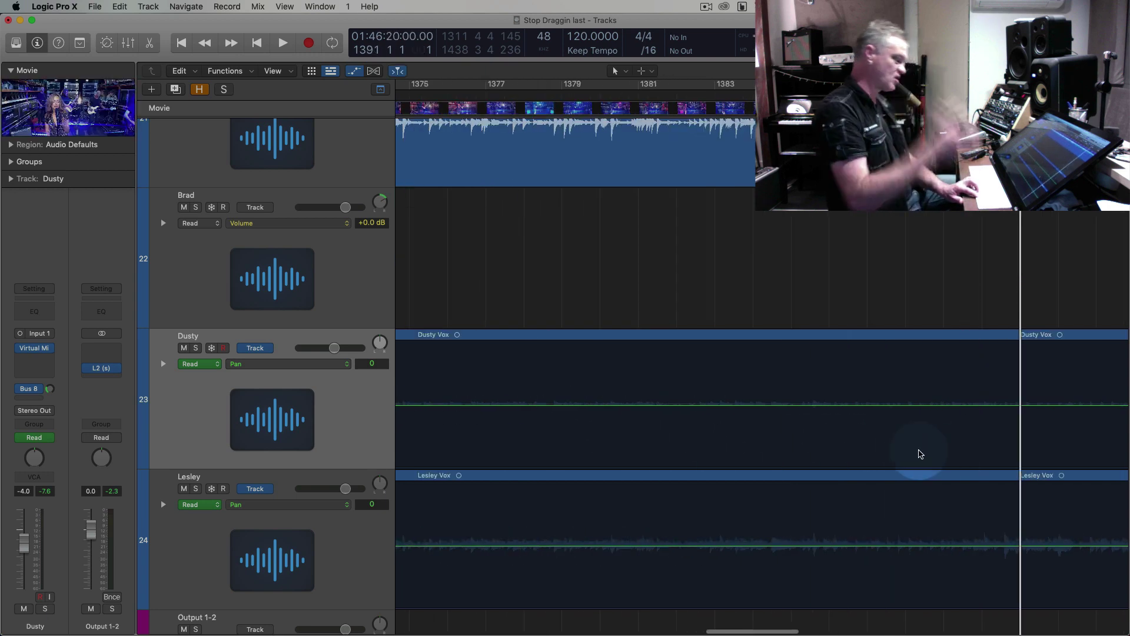
key(period)
key(period)
key(period)
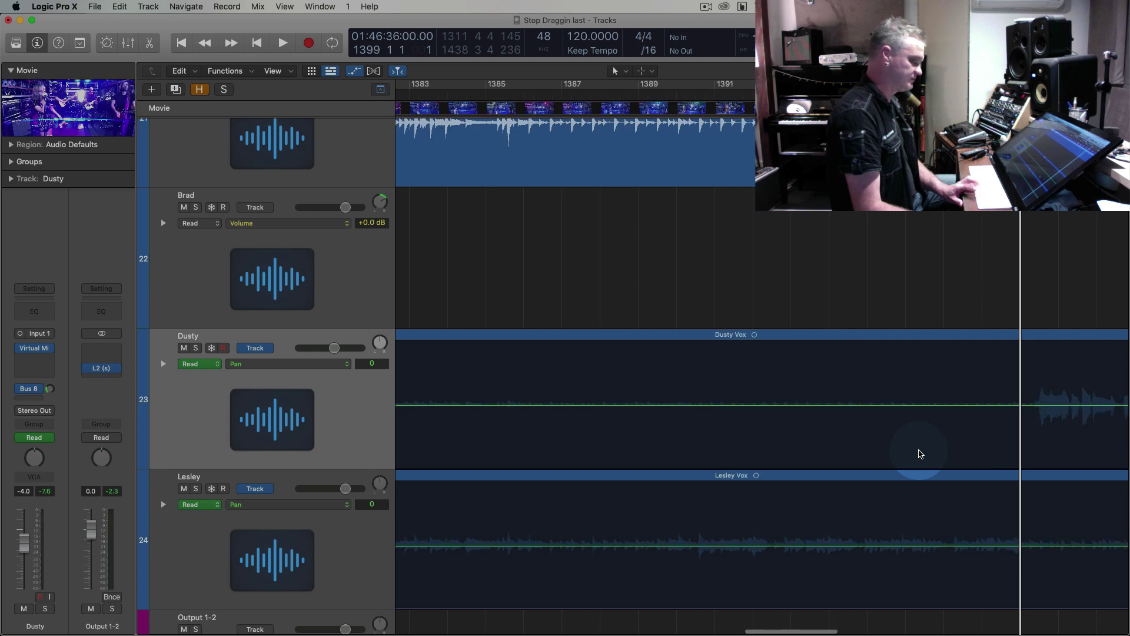
key(space)
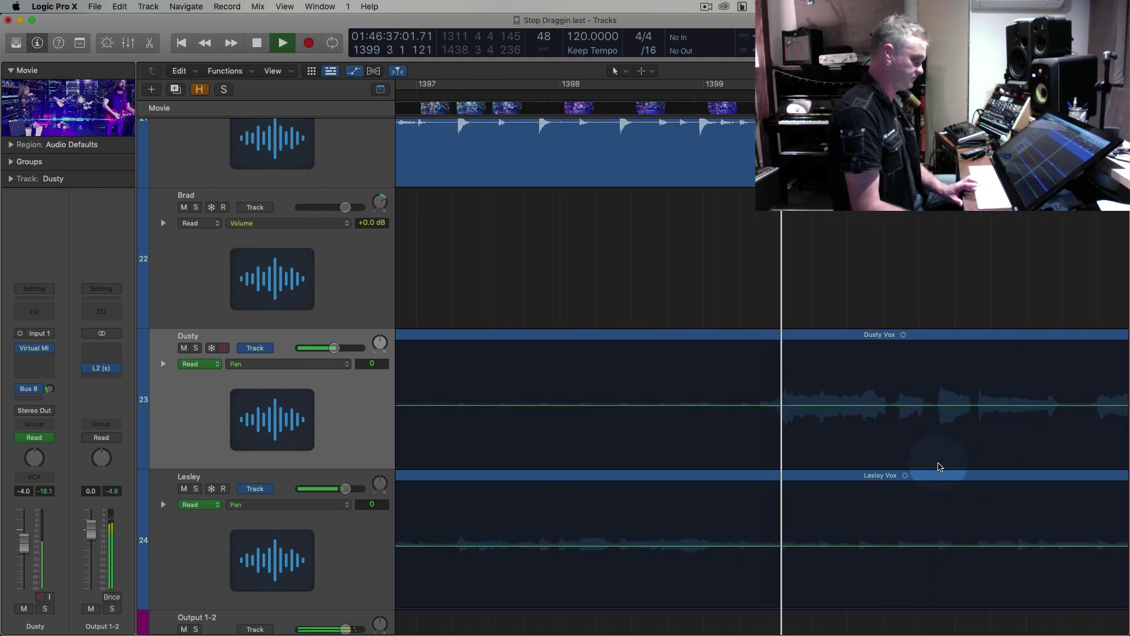
Add paired pan automation points at 0 late in bar 1403 on tracks 23 and 24, where the shared vocals start
key(space)
key(period)
key(period)
key(period)
key(period)
key(period)
key(period)
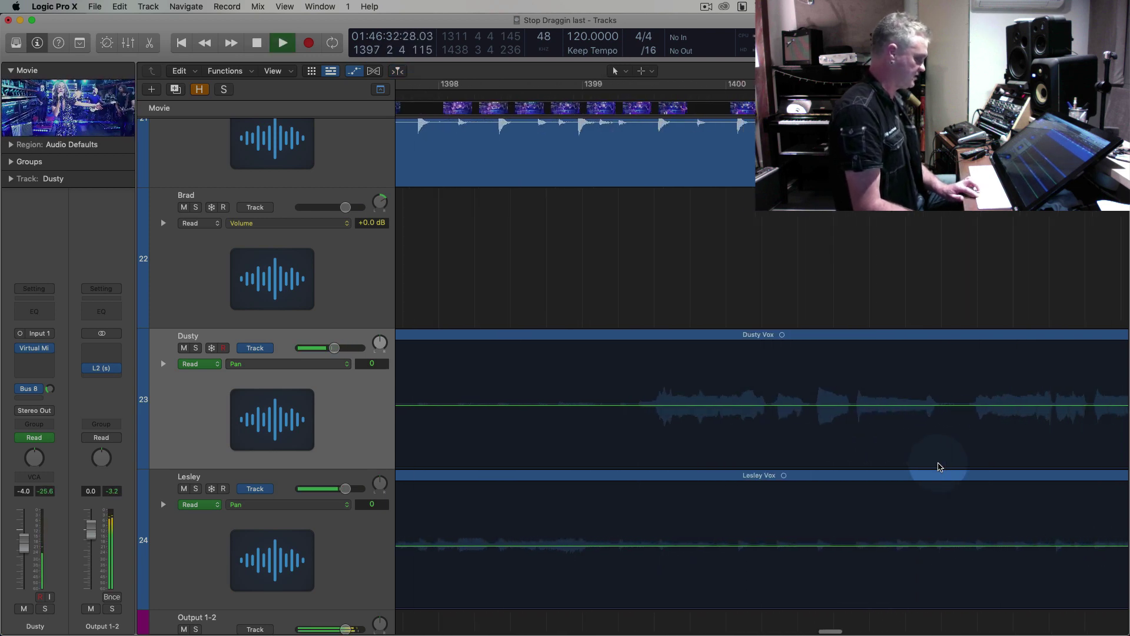
key(period)
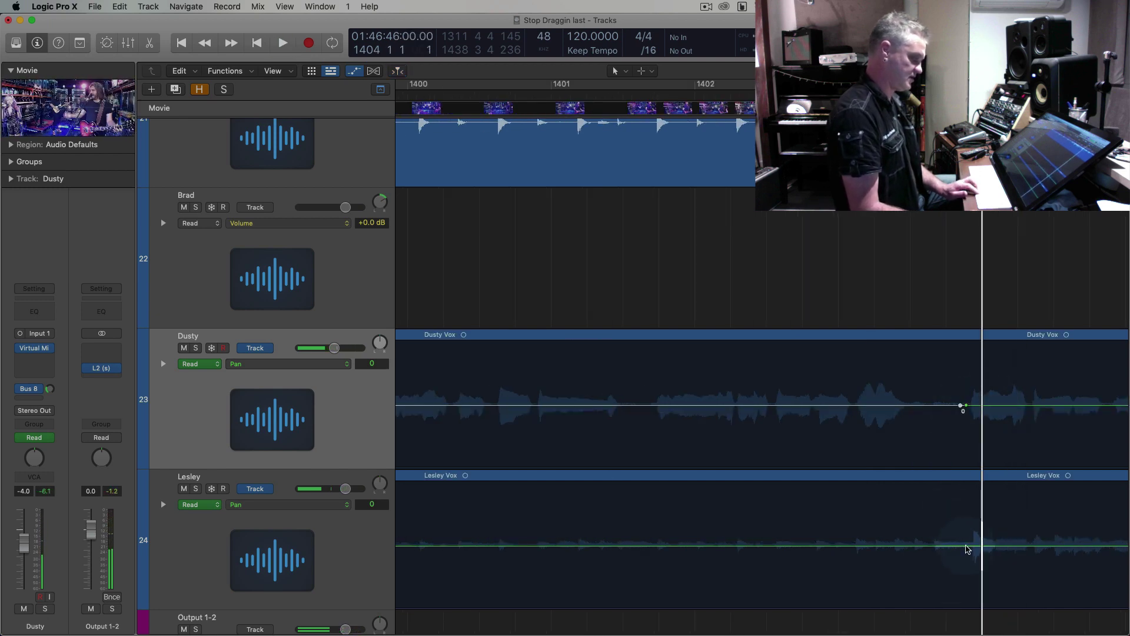
key(super+Left)
Play through the shared vocals from bar 1404 to bar 1412 to locate where the passage ends
key(period)
key(period)
key(period)
key(period)
key(period)
key(period)
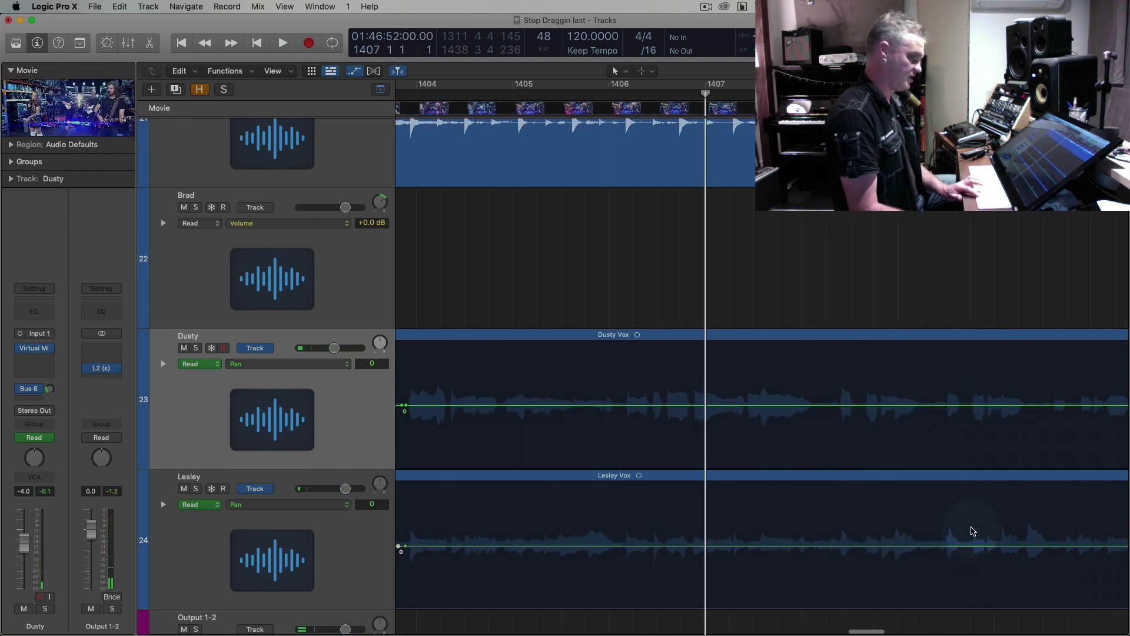
key(comma)
key(comma)
key(comma)
key(space)
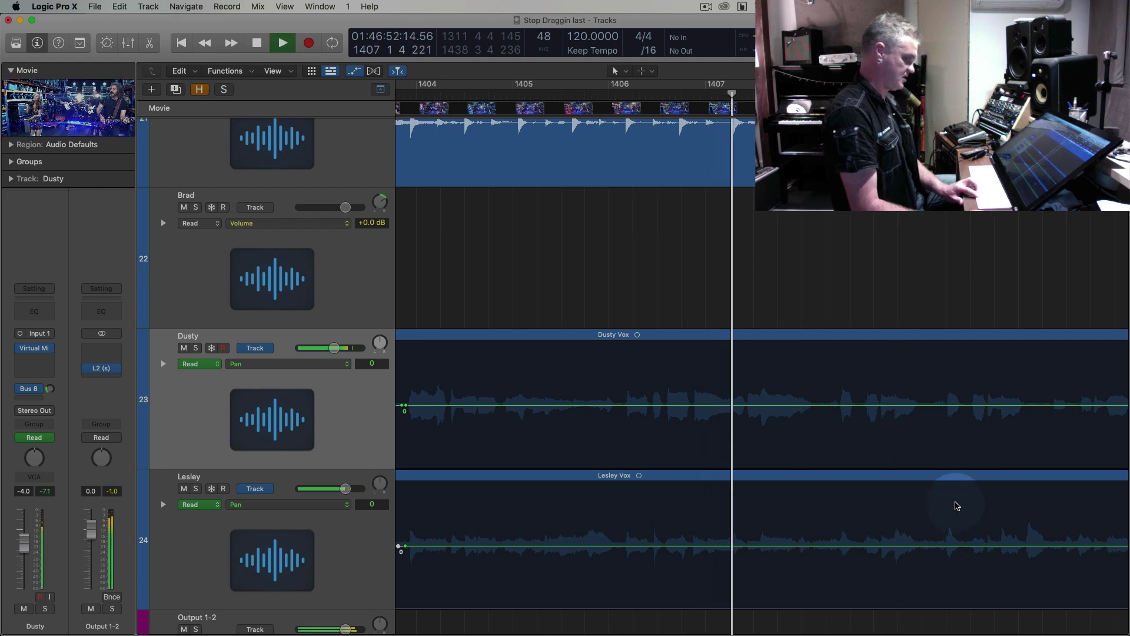
key(super+Right)
key(period)
key(period)
key(period)
scroll(954, 502, right, 10)
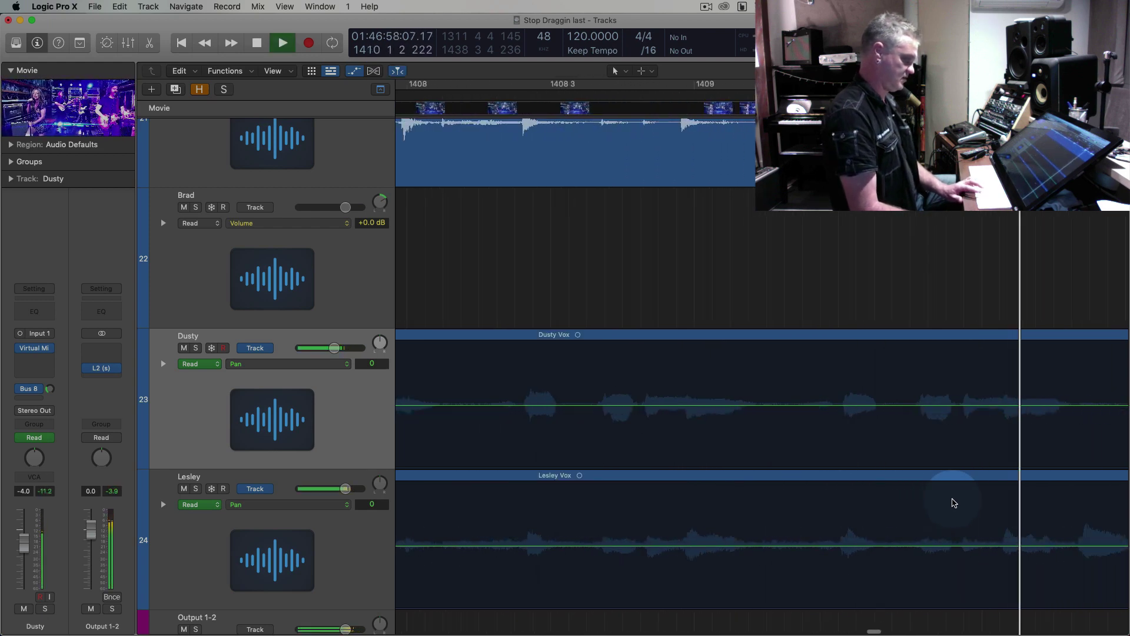
scroll(807, 548, right, 4)
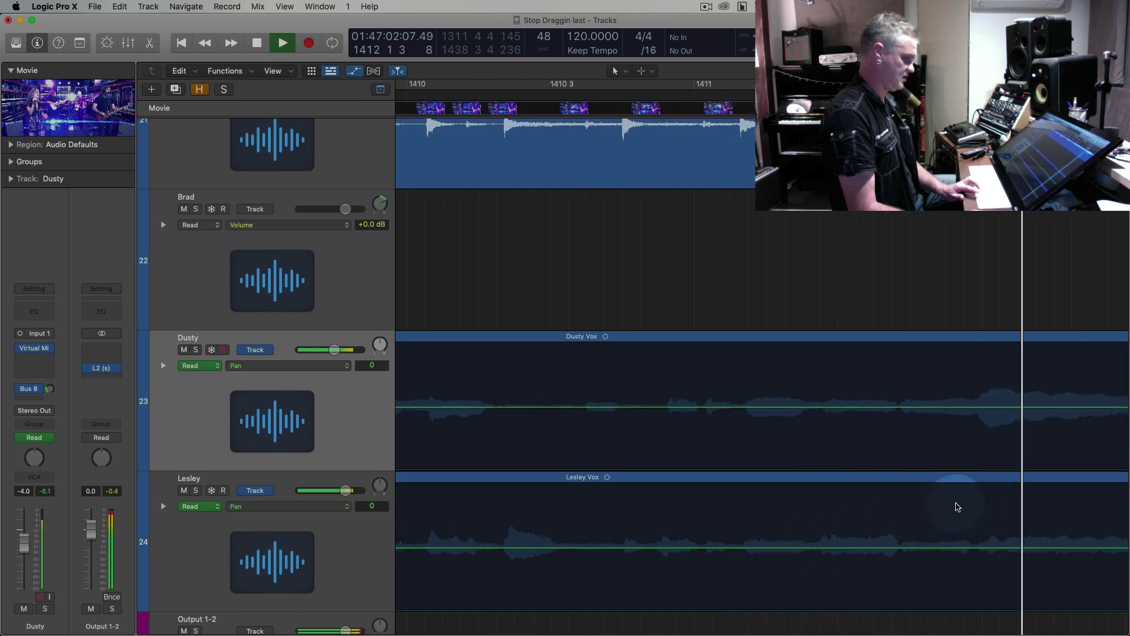
scroll(957, 506, right, 10)
Add closing pan automation points at 0 in bar 1413 on tracks 23 and 24
key(super+Left)
key(super+Left)
key(super+Left)
key(super+Left)
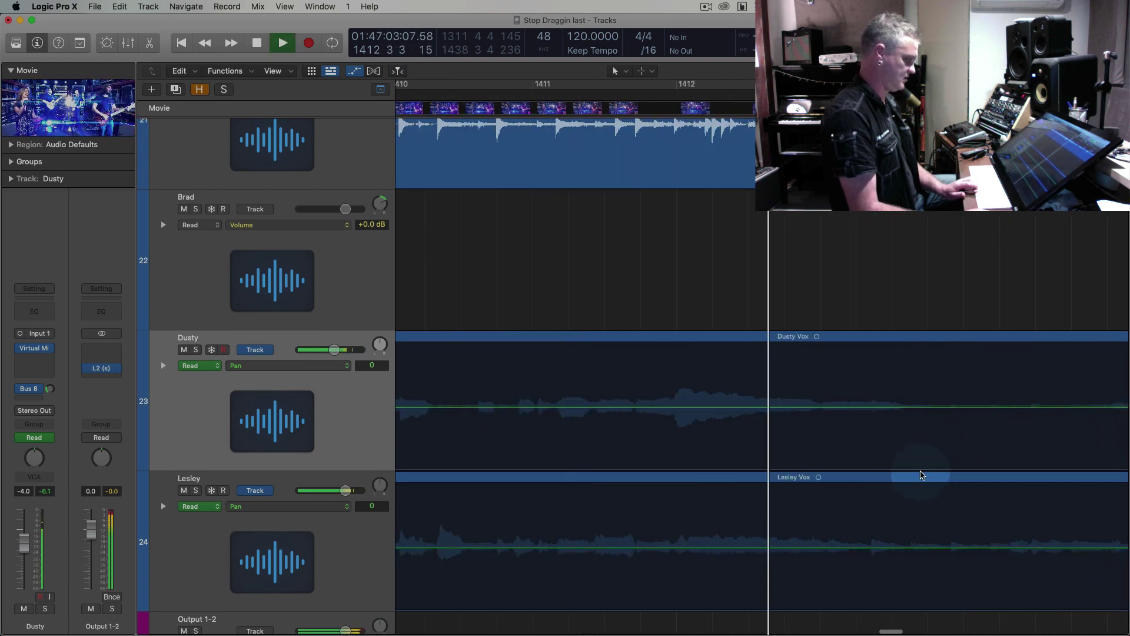
key(super+Right)
key(super+Right)
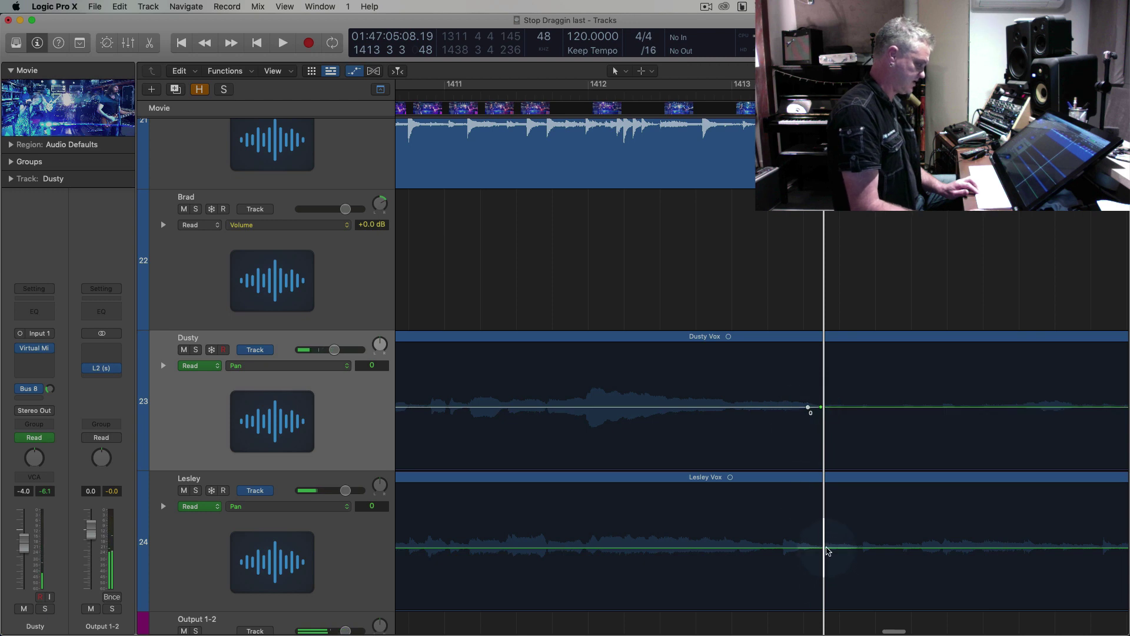
Set the pan automation between bars 1403 and 1413 to +13 on track 23 and -13 on track 24
key(space)
key(super+Left)
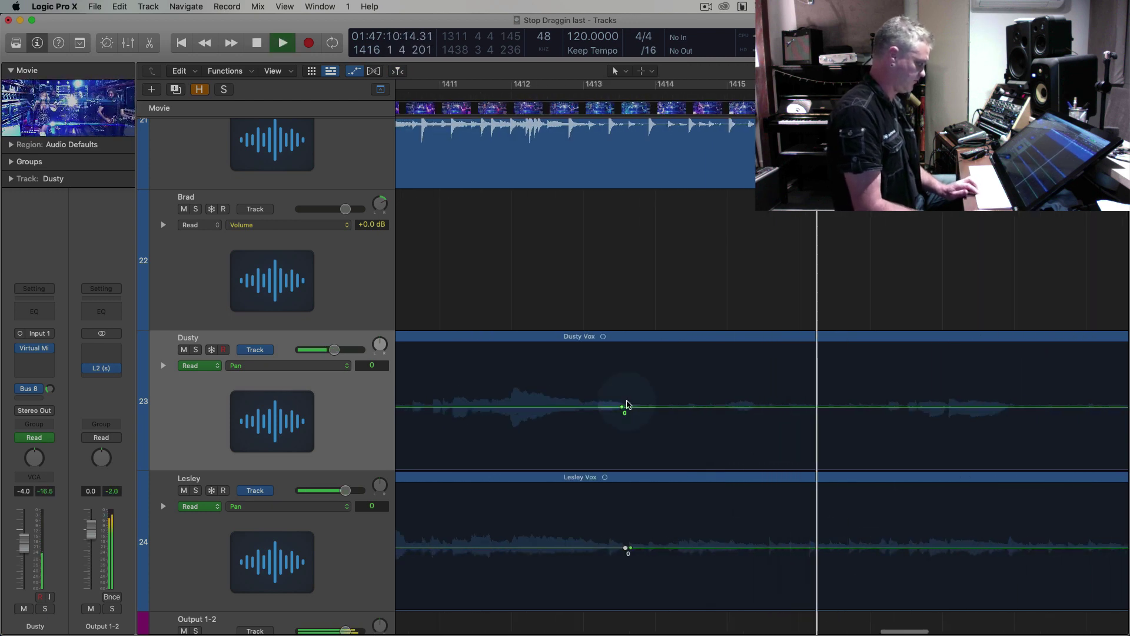
key(space)
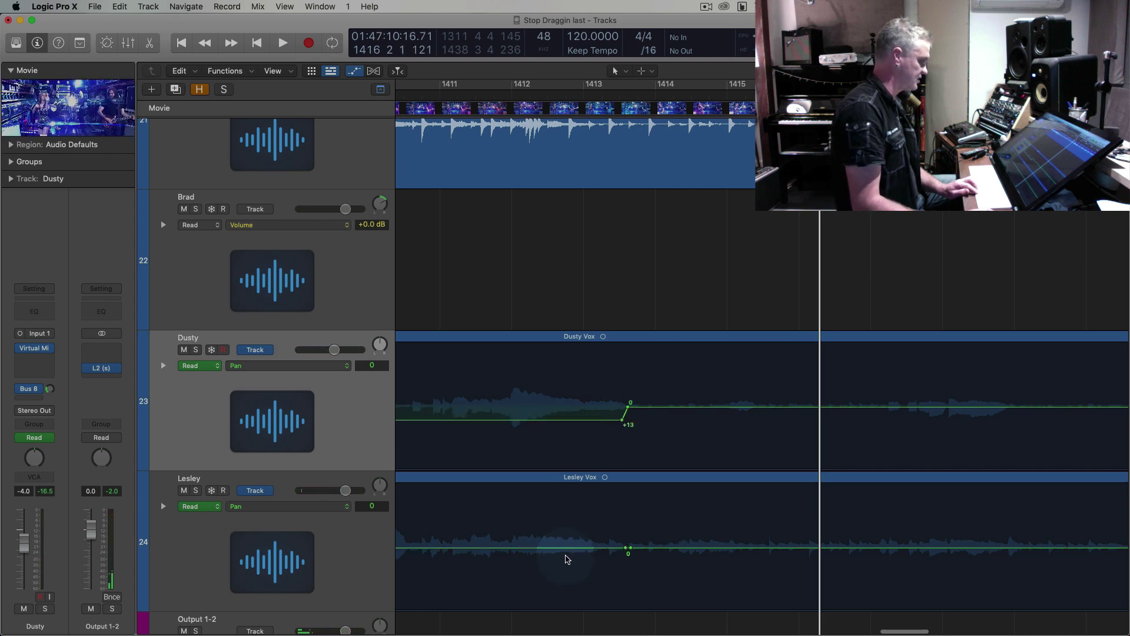
drag(571, 545, 571, 536)
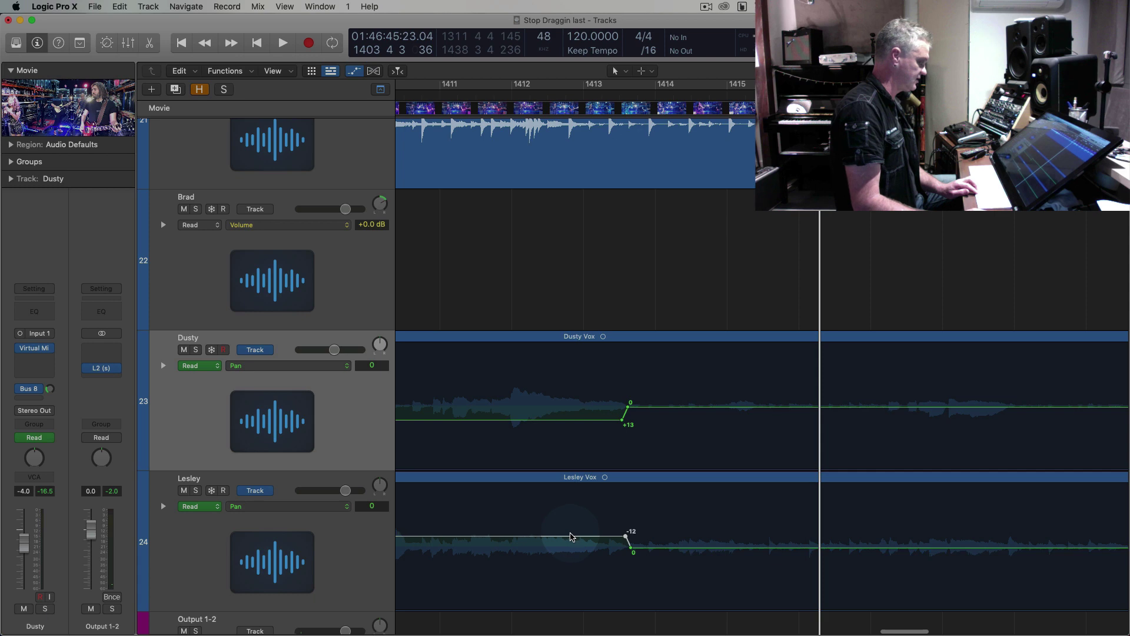
Play the next phrase and add pan automation points at its start and end, bars 1417 to 1419, on tracks 23 and 24
key(space)
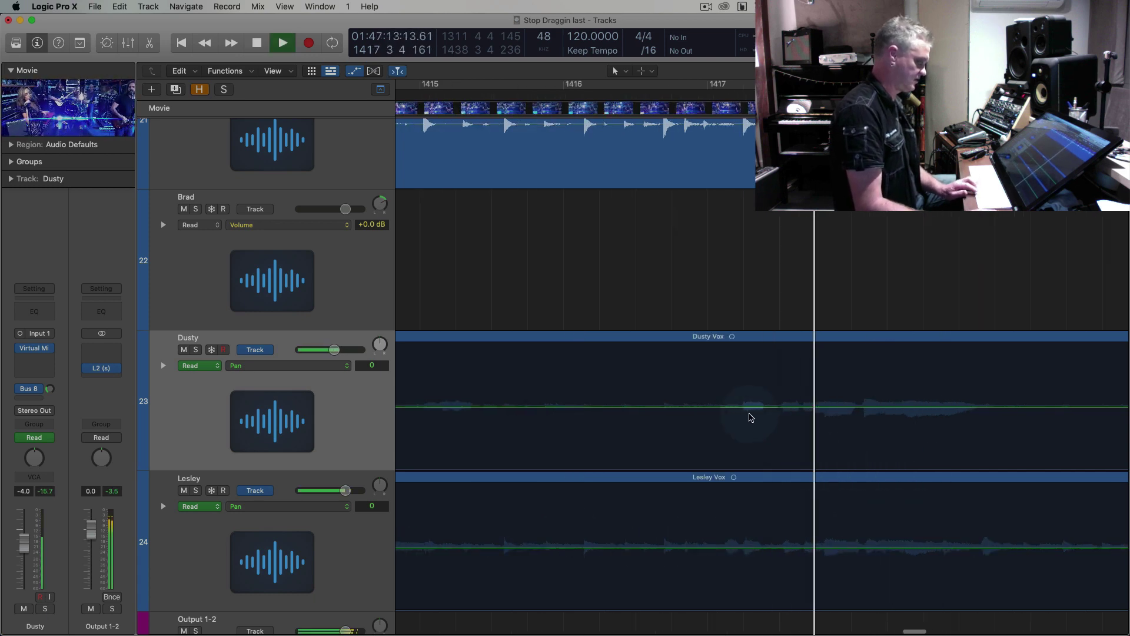
key(super+Left)
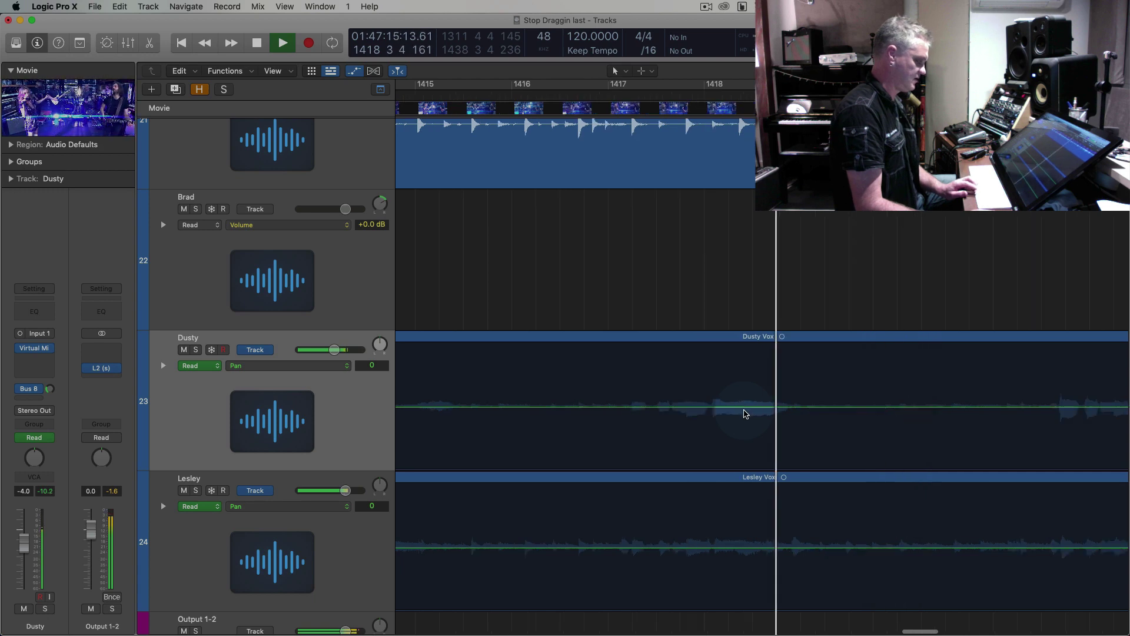
key(space)
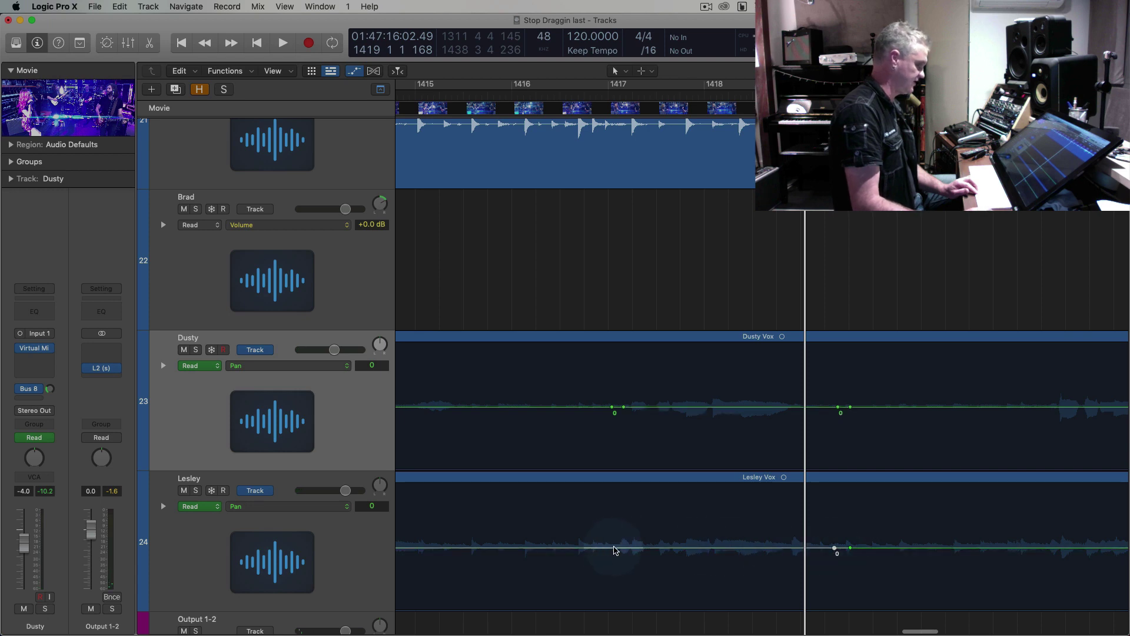
Set the pan automation across bars 1417 to 1419 to -13 on track 24 and +13 on track 23
drag(641, 551, 640, 563)
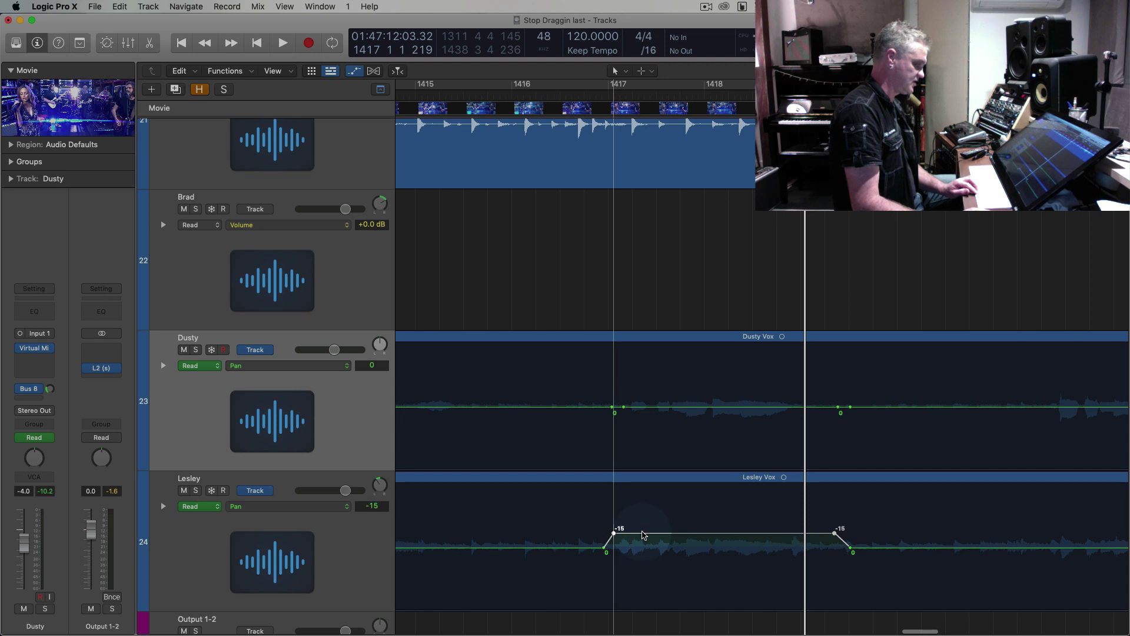
drag(641, 534, 642, 536)
drag(680, 412, 680, 422)
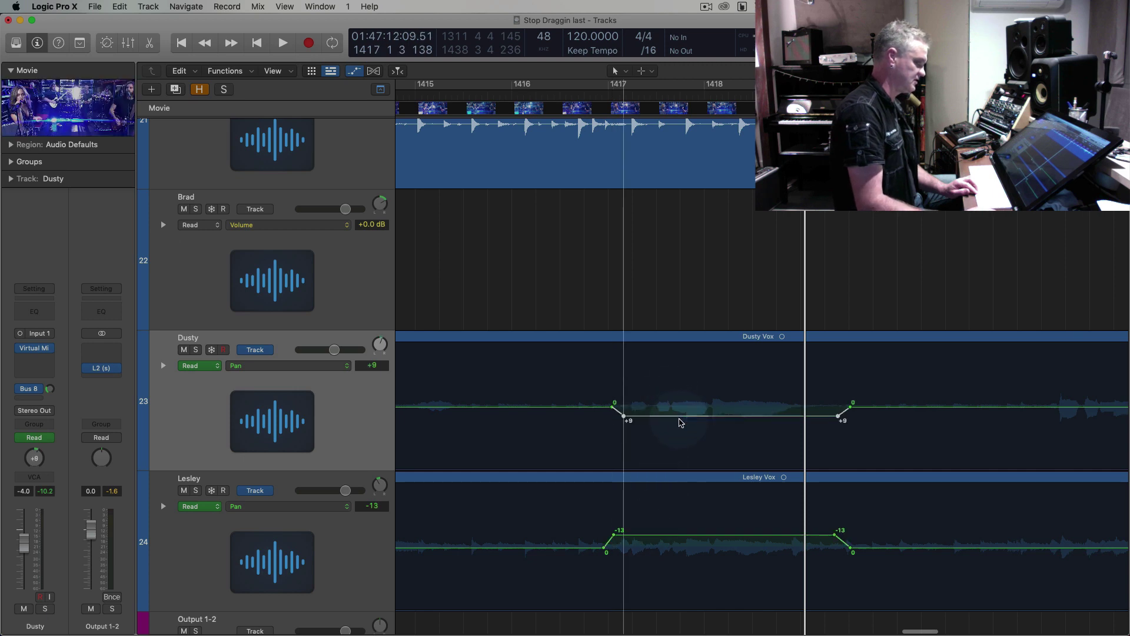
Play the next phrase and add pan automation points at its start and end, bars 1421 to 1422, on tracks 23 and 24
key(super+Left)
key(super+Left)
key(super+Left)
key(super+Left)
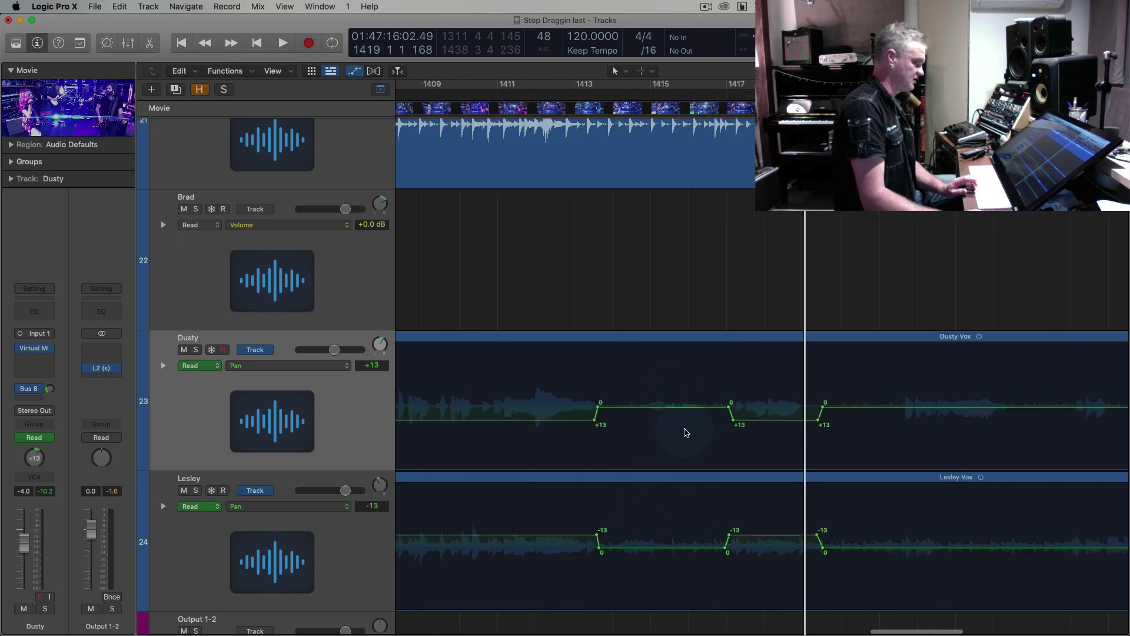
key(period)
key(period)
key(period)
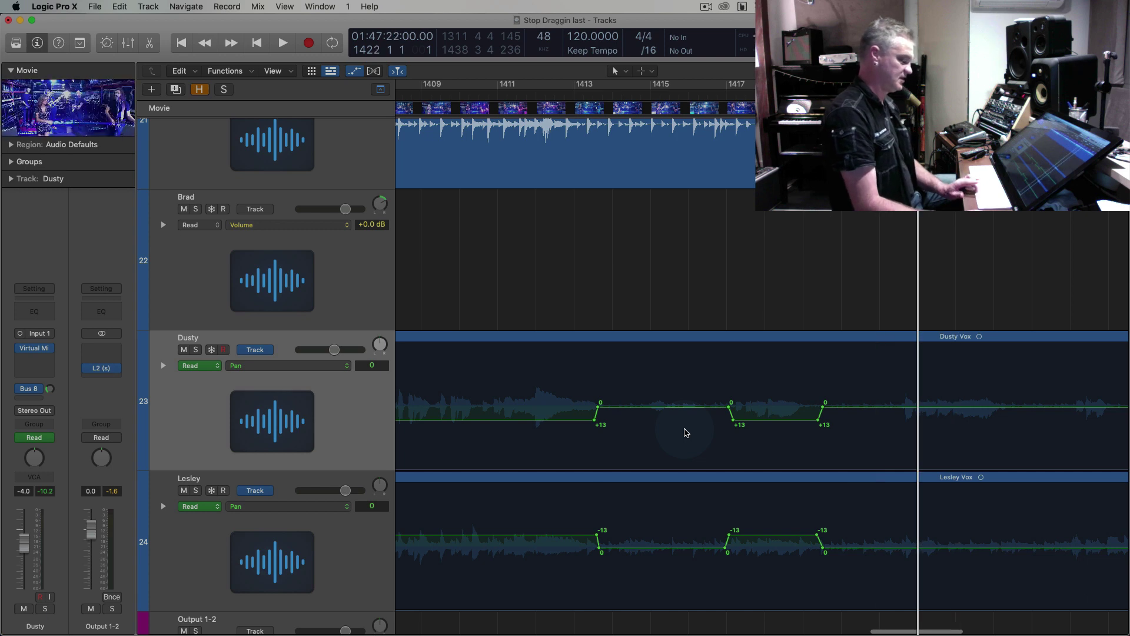
key(comma)
key(comma)
key(period)
key(space)
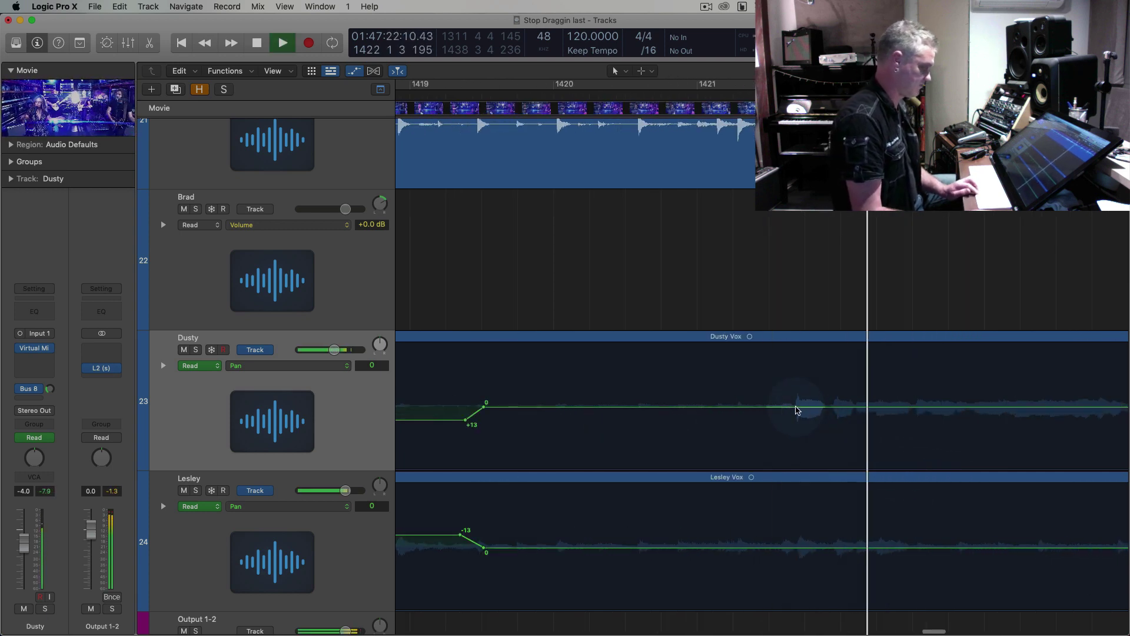
key(space)
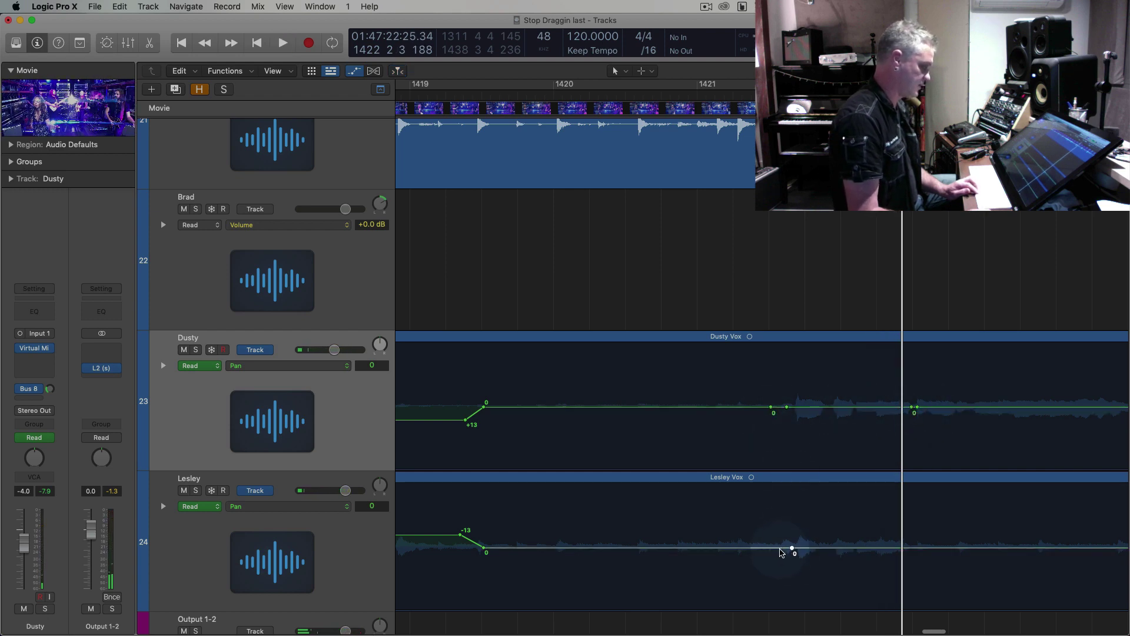
Set the pan automation across bars 1421 to 1422 to -13 on track 24 and +13 on track 23
click(850, 549)
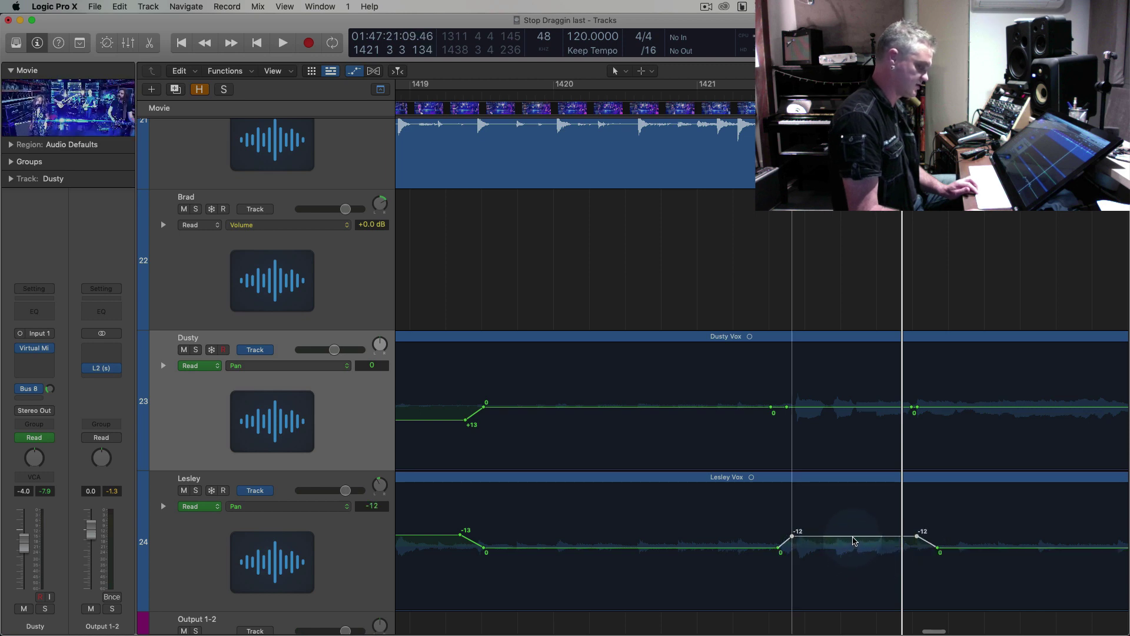
click(848, 388)
drag(847, 407, 847, 421)
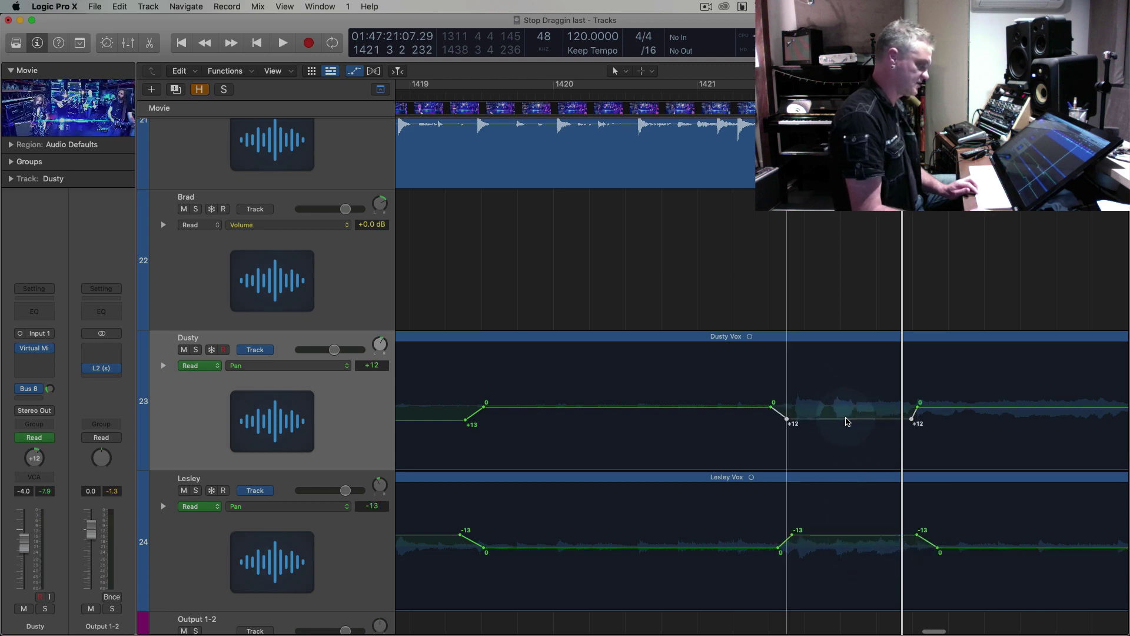
Play on and set track 23's pan automation between bars 1422 and 1424 to about +5, with a return to 0
key(space)
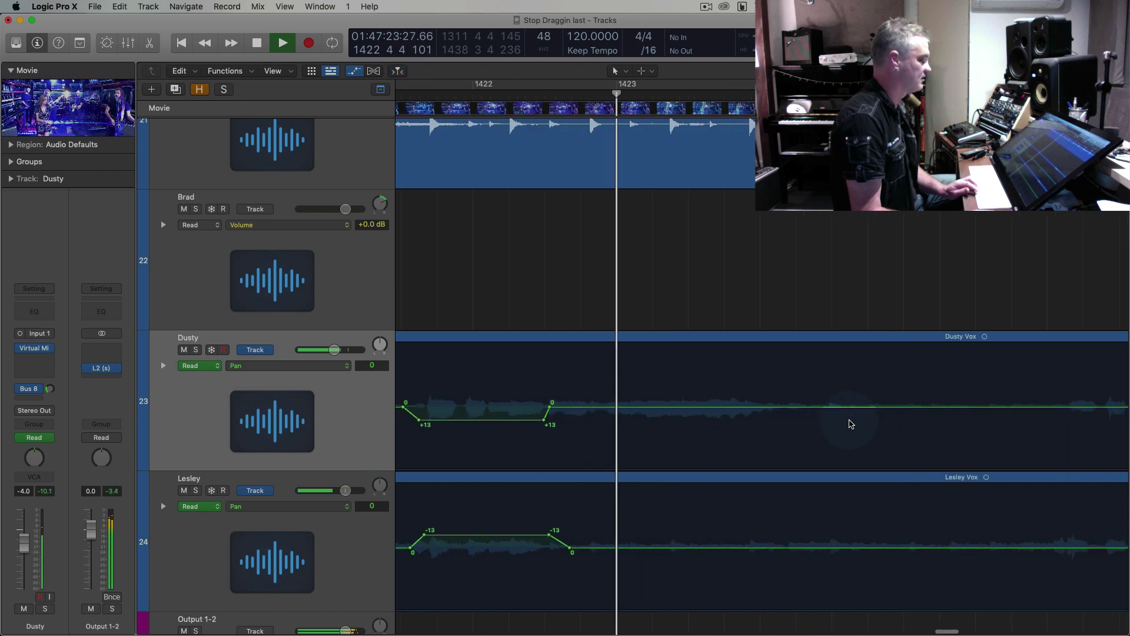
drag(804, 406, 784, 410)
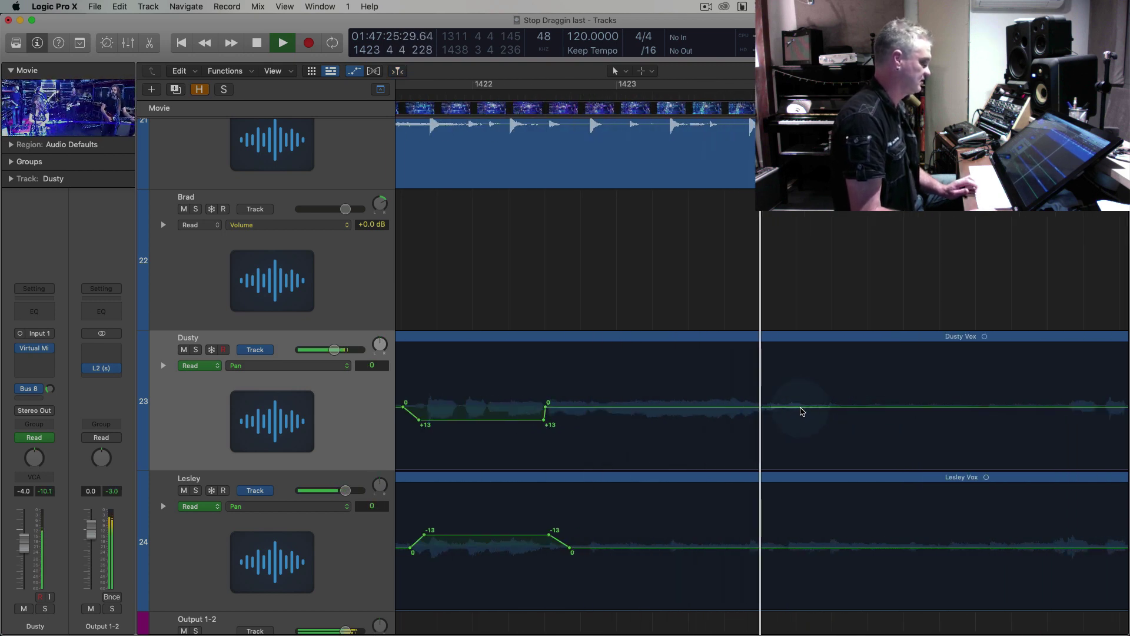
drag(543, 410, 547, 408)
key(space)
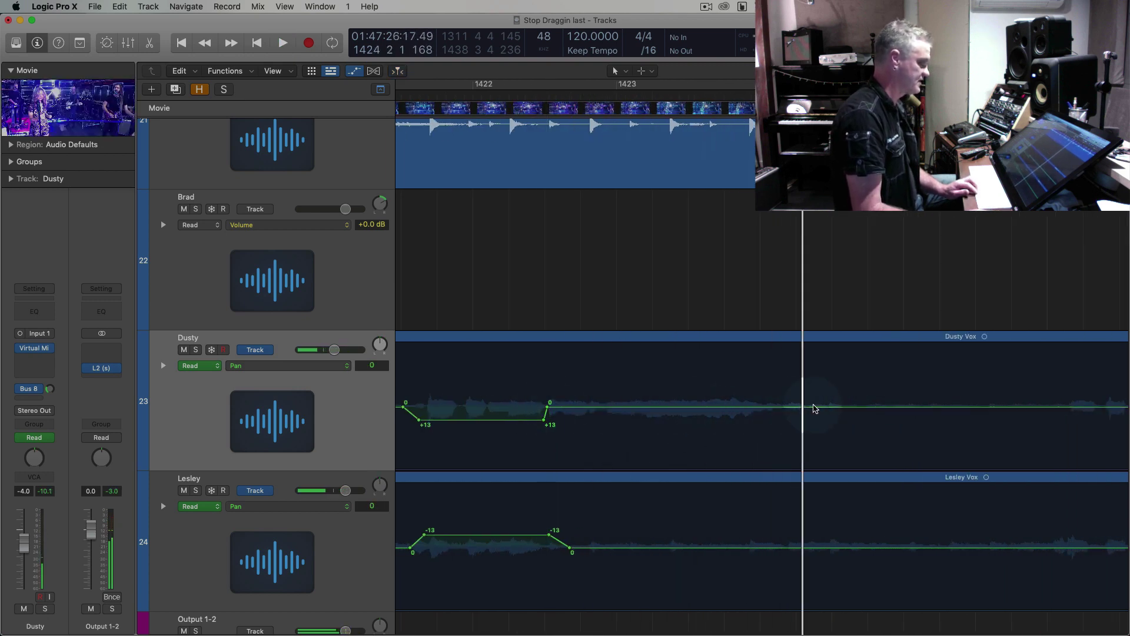
drag(763, 406, 765, 412)
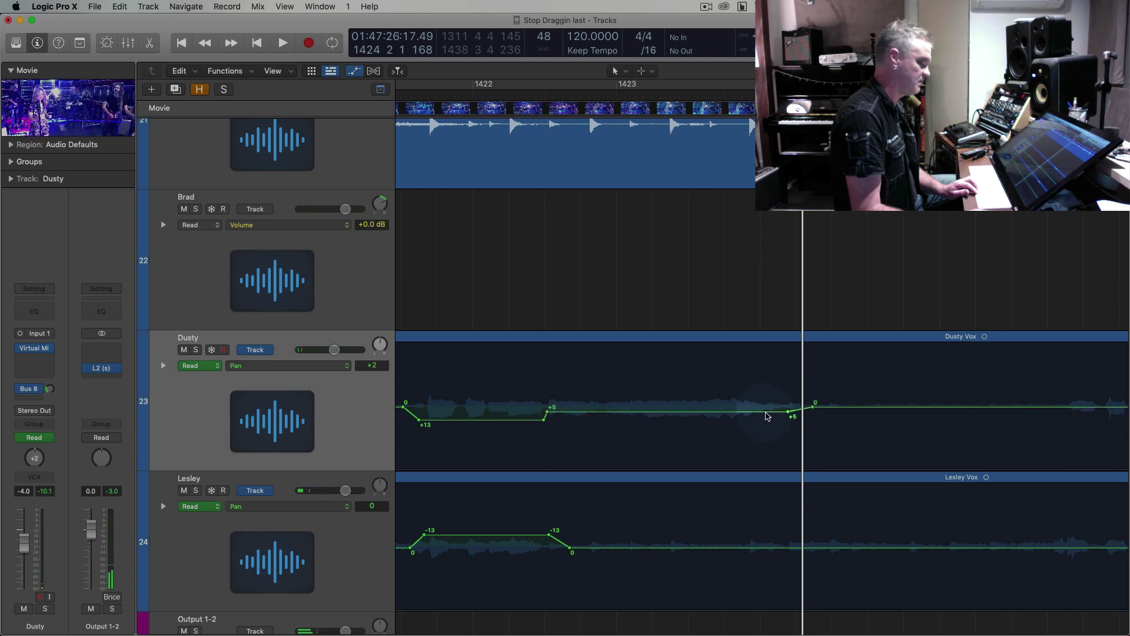
Add pan automation points around the bar 1426 phrase on tracks 23 and 24, and set track 23's pan there to +13
key(period)
key(period)
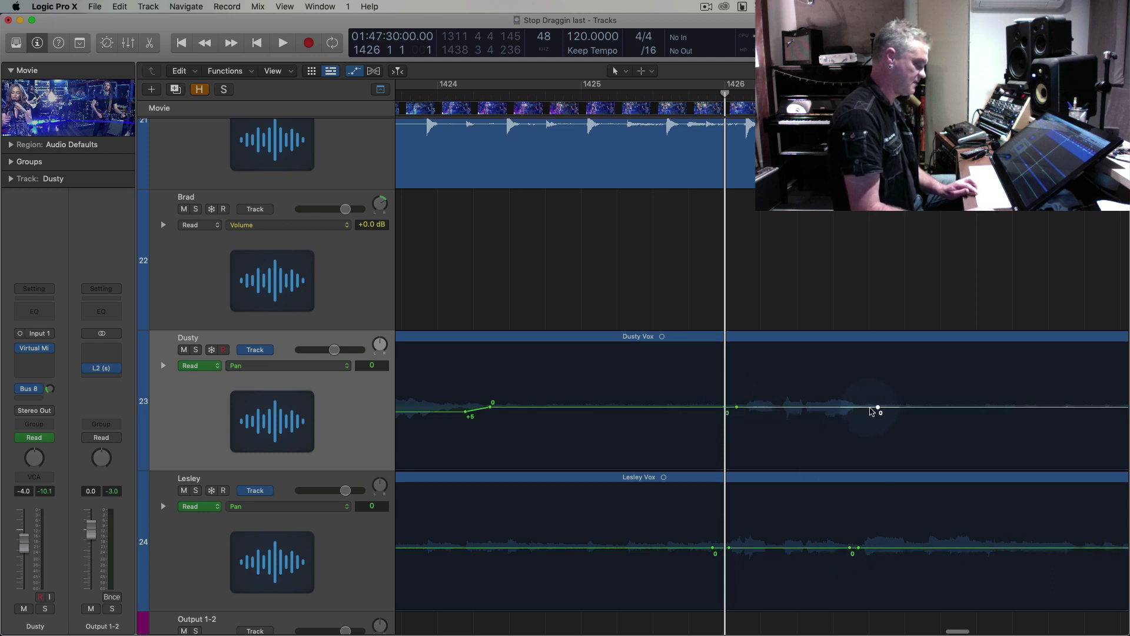
key(space)
drag(840, 410, 841, 401)
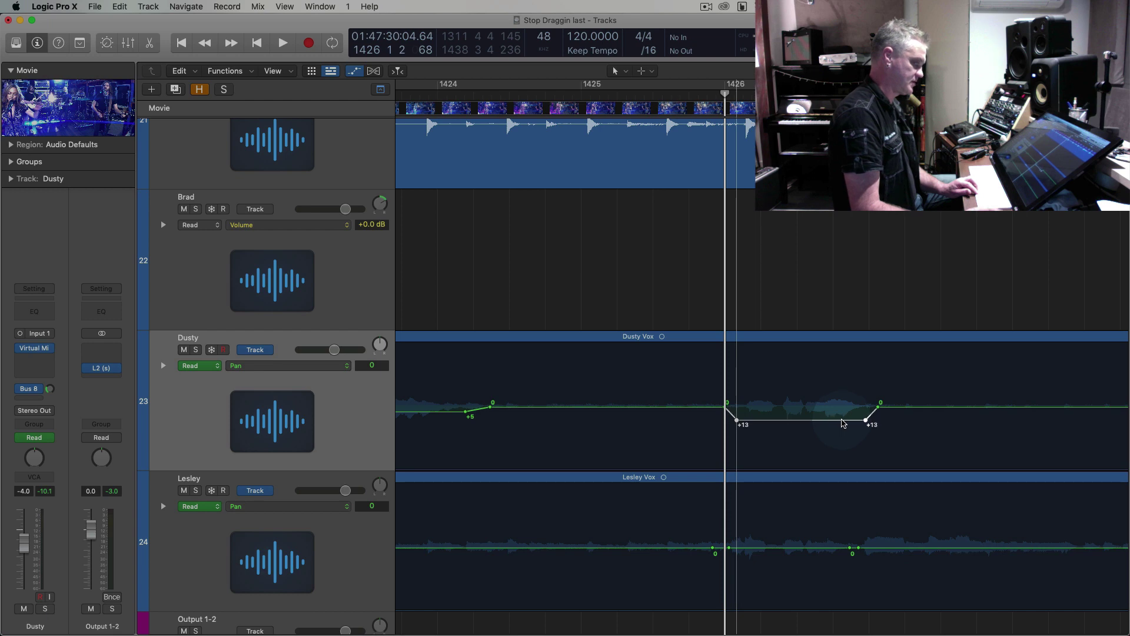
Set track 24's pan automation to -13 across bar 1426 and to -4 from bar 1427 to bar 1428
drag(821, 548, 817, 535)
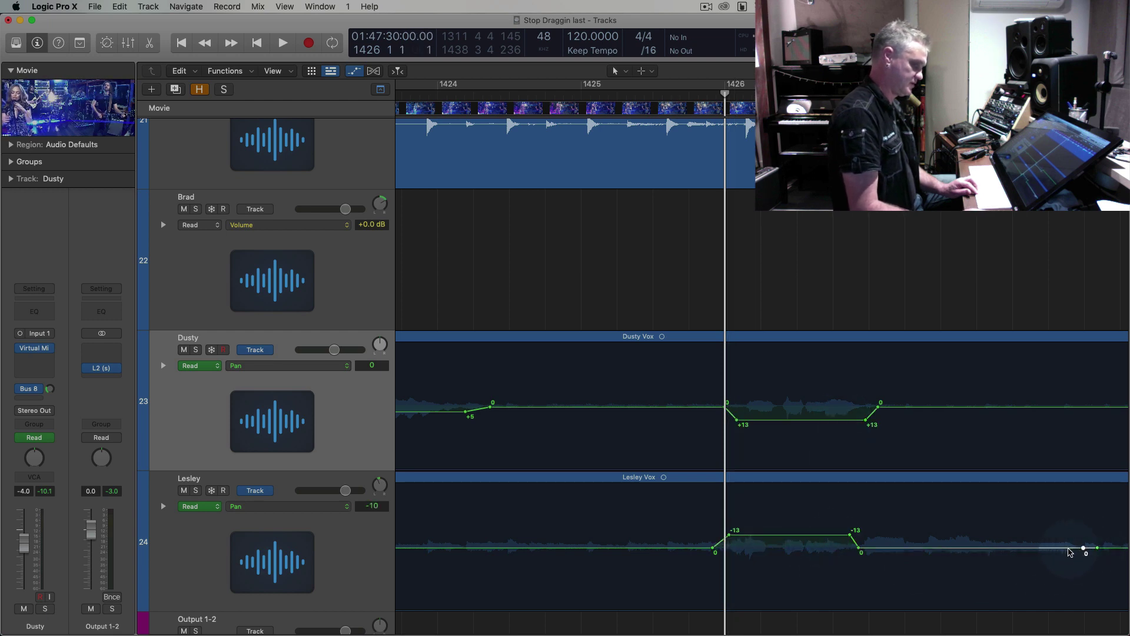
drag(1070, 551, 1071, 546)
key(space)
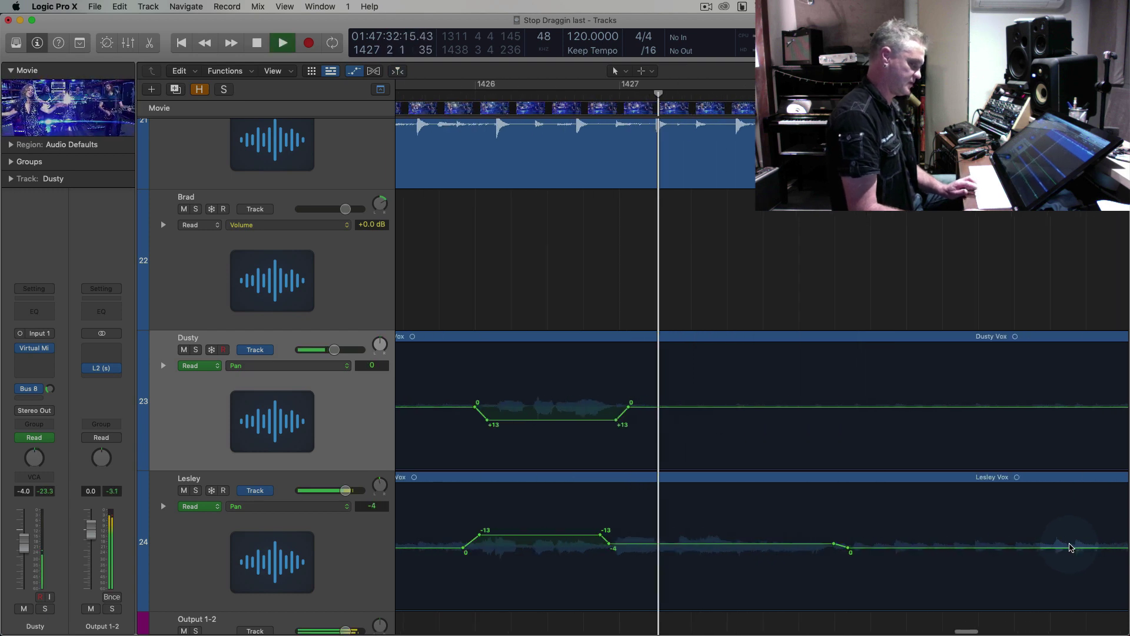
Play on to the final phrase and add its opening pan automation points in bar 1430 on tracks 23 and 24
key(super+Left)
key(super+Left)
key(super+Left)
key(period)
key(period)
key(period)
key(super+Right)
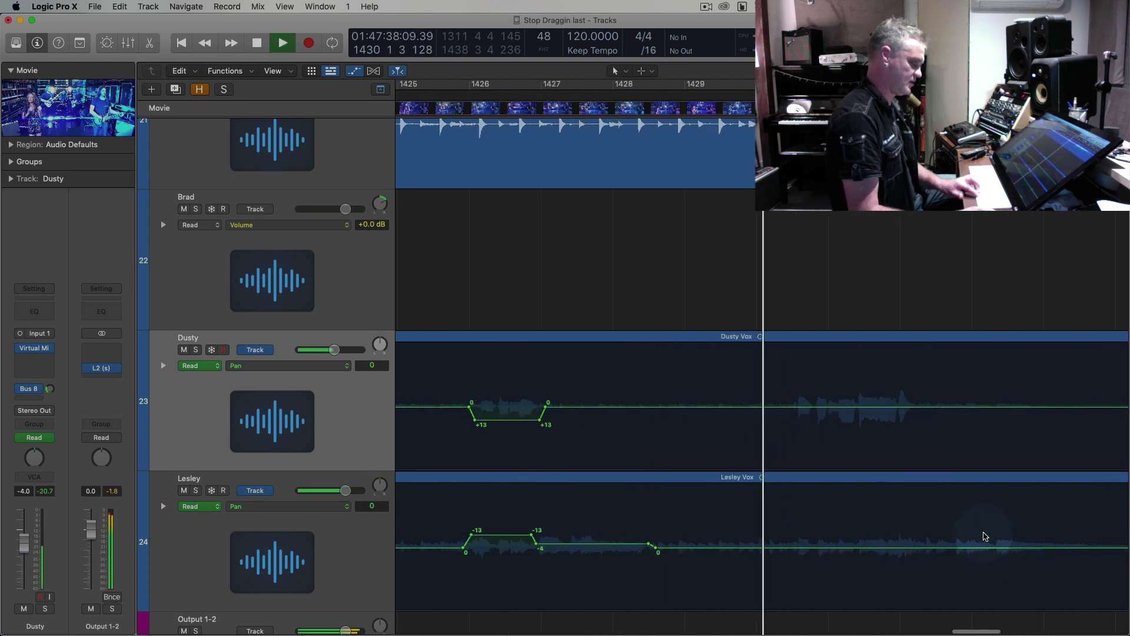
click(803, 548)
click(793, 547)
key(super+Left)
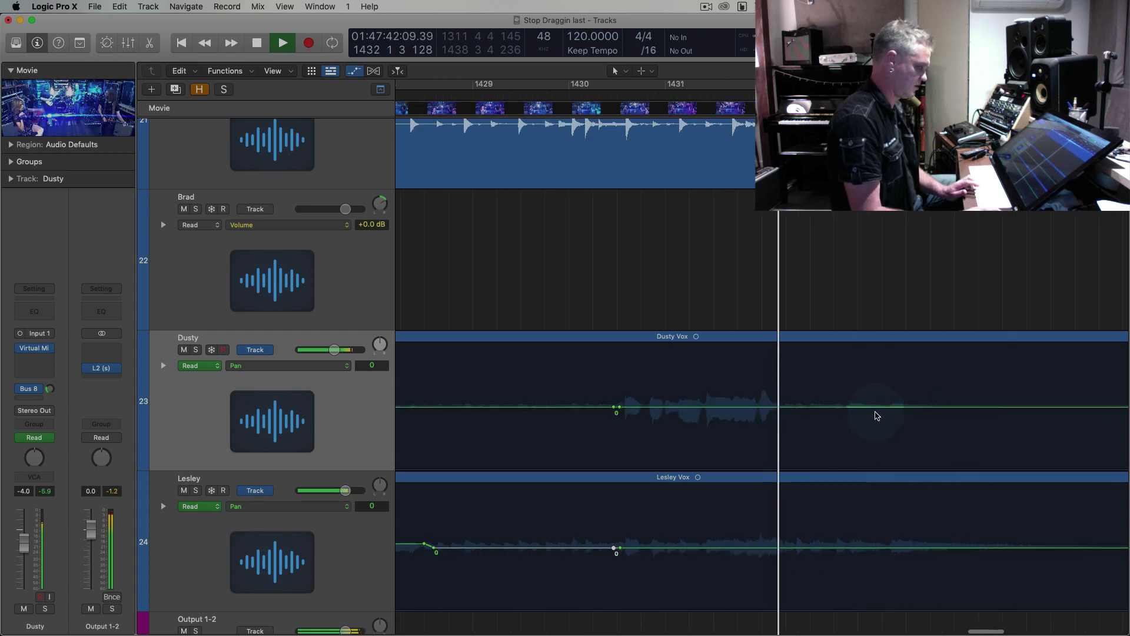
Add closing pan points in bar 1432 and set the phrase to -13 on track 24 and +13 on track 23
key(space)
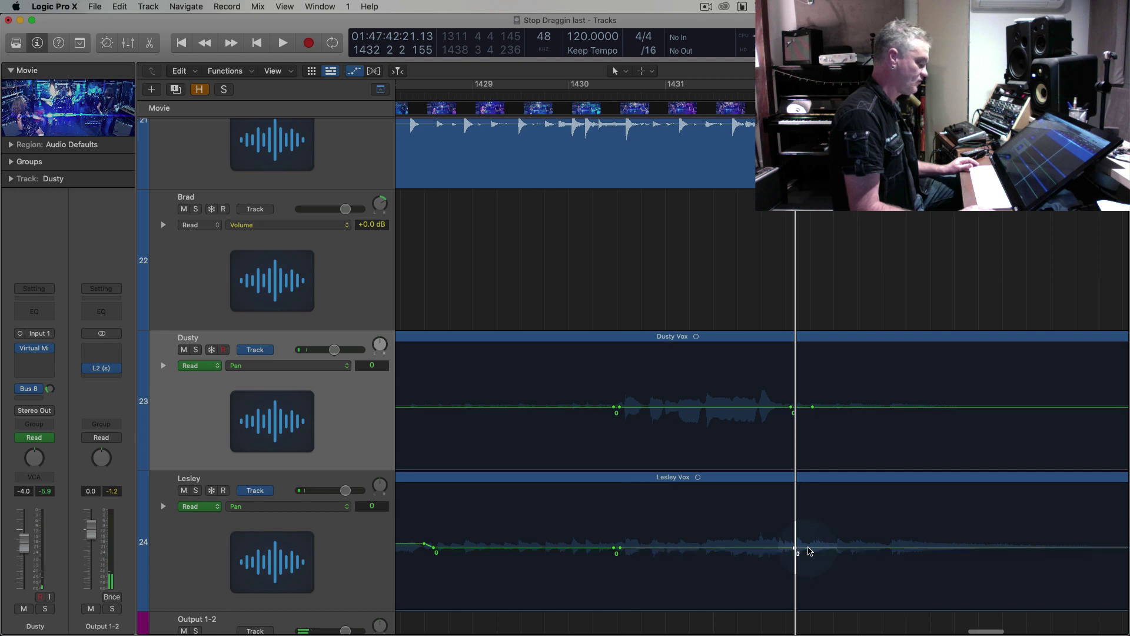
drag(758, 552, 759, 537)
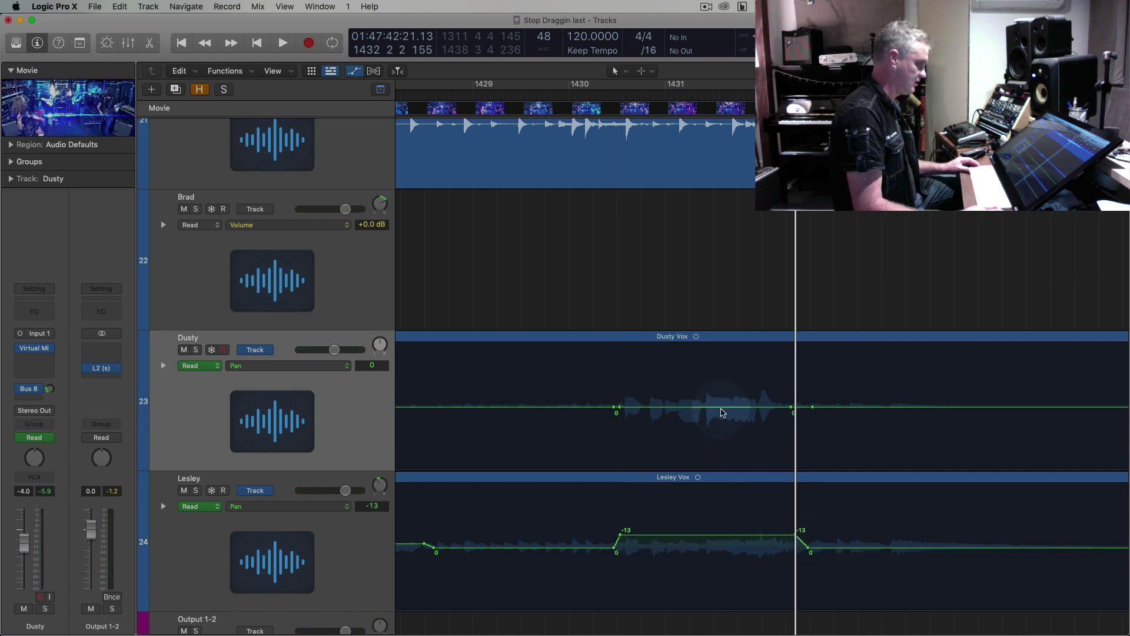
drag(722, 412, 714, 429)
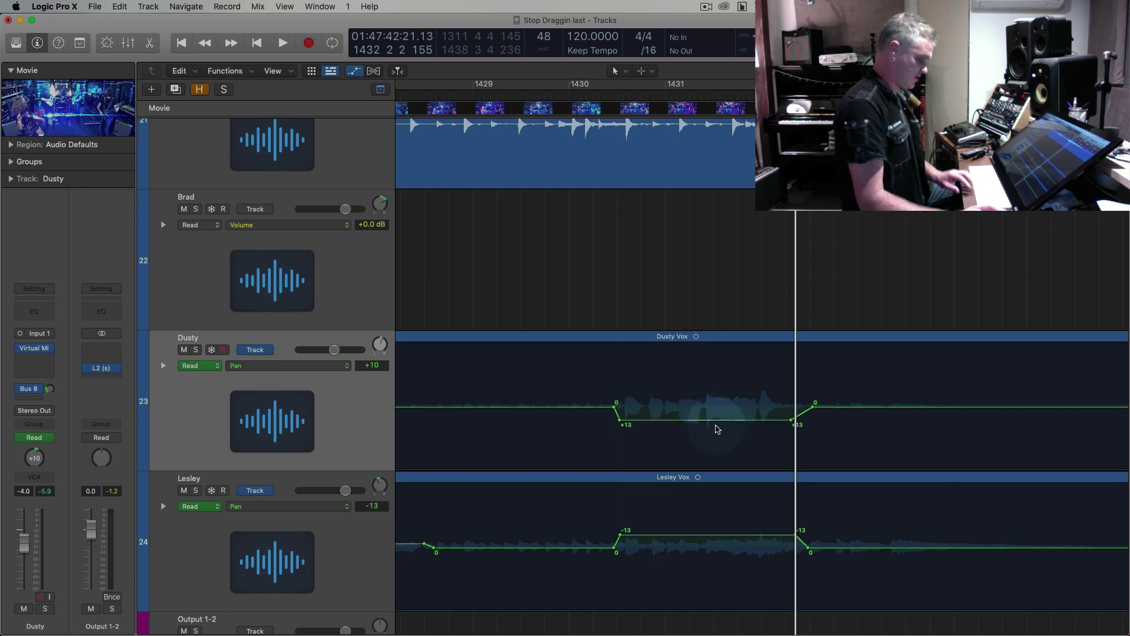
Display the whole song and switch track 24's automation parameter from Pan to absolute Volume
scroll(698, 451, down, 5)
scroll(650, 506, down, 3)
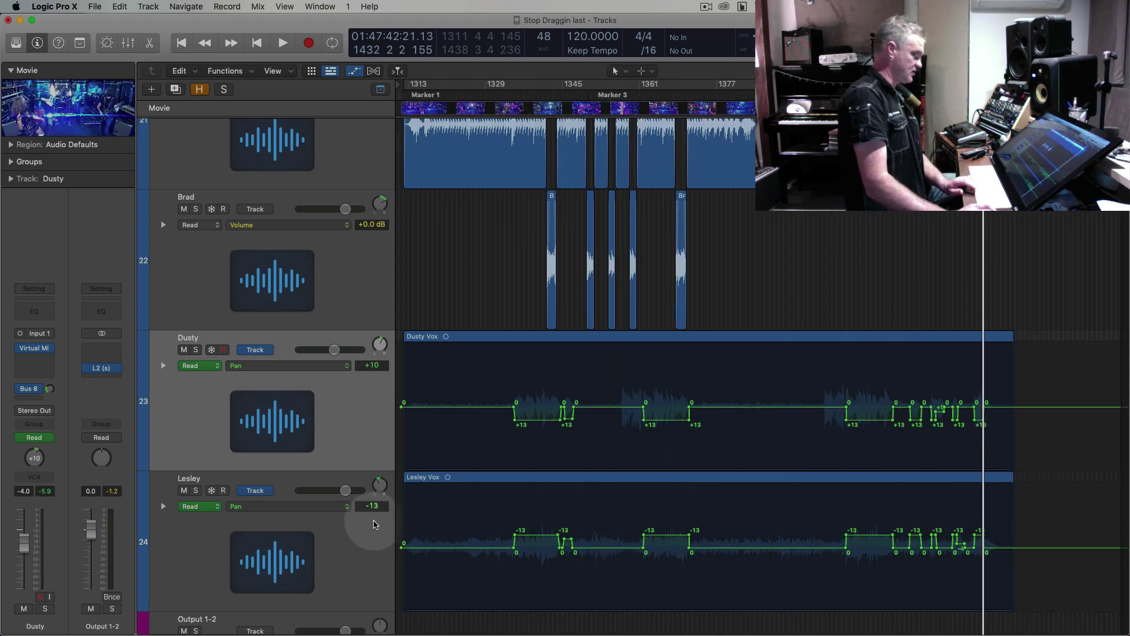
click(357, 539)
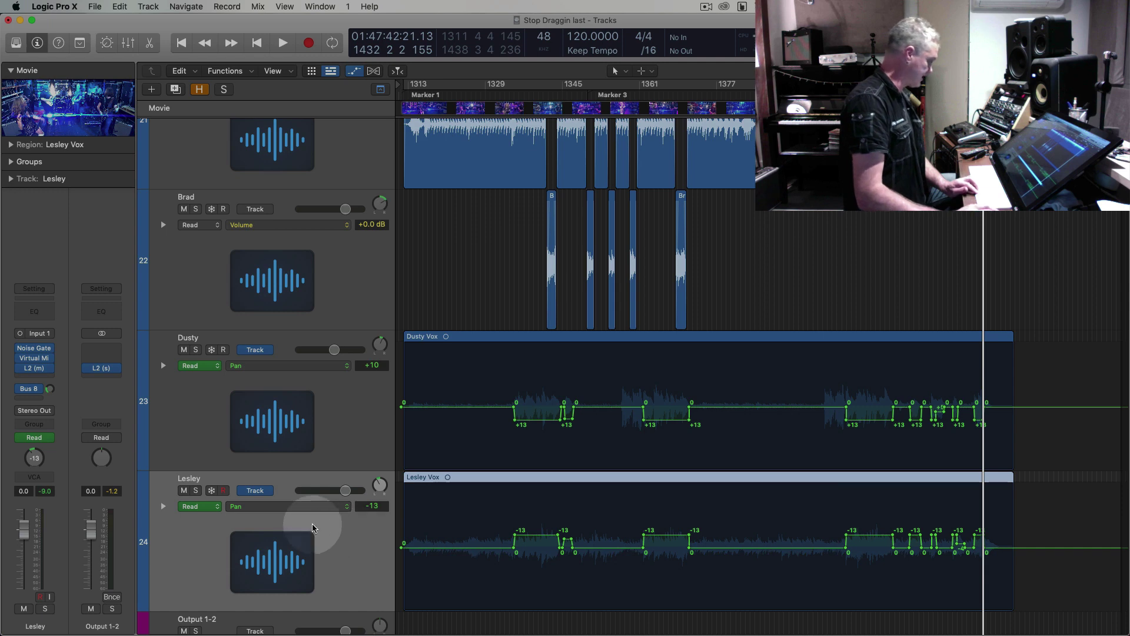
click(321, 507)
mouse_move(357, 448)
mouse_move(441, 450)
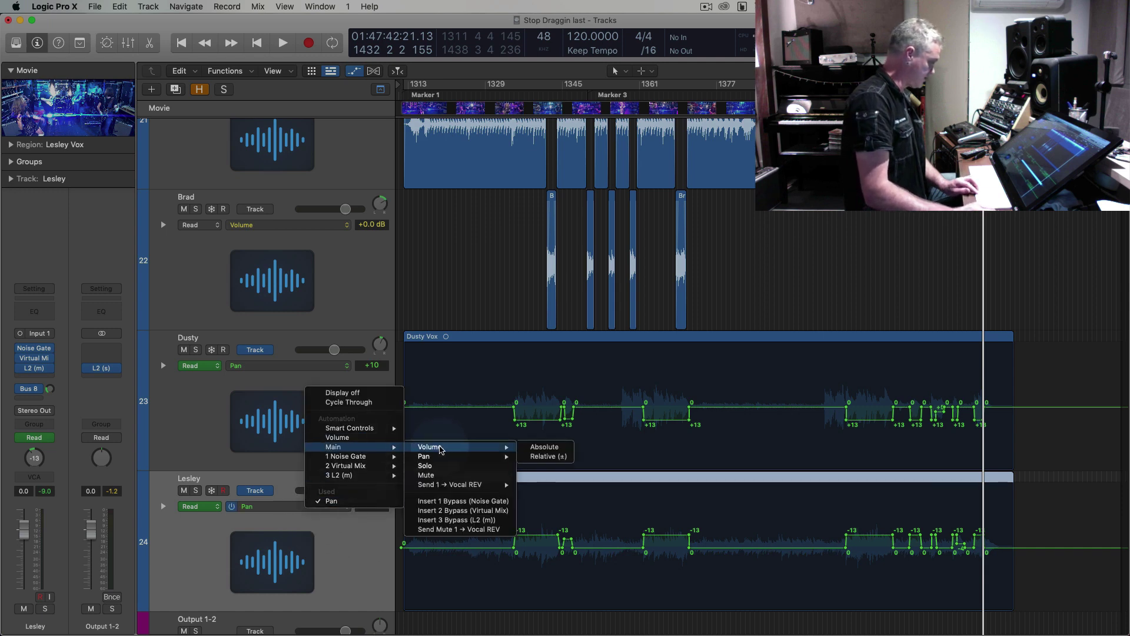
click(534, 447)
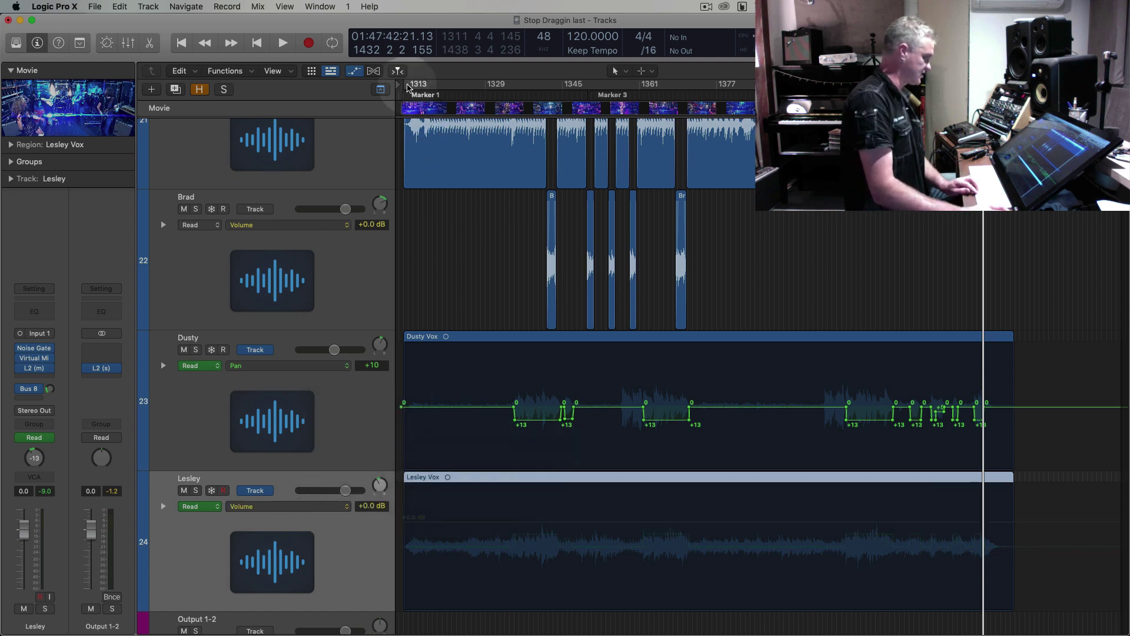
Solo track 24 and return to the song's beginning, placing the playhead at bar 1317
click(197, 492)
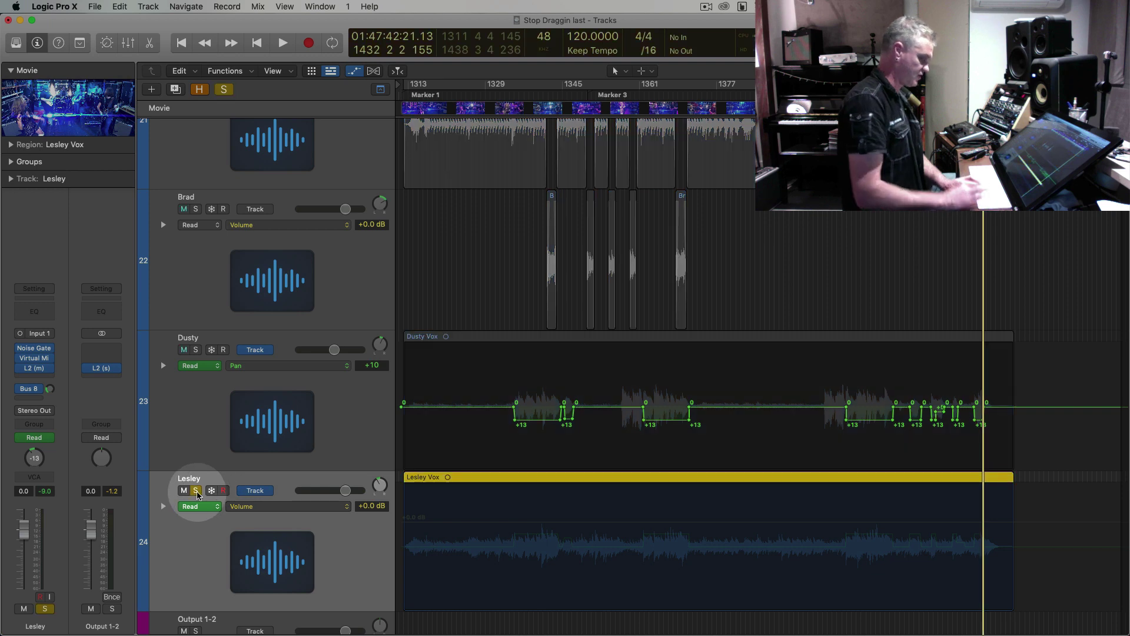
key(Return)
key(super+Right)
key(super+Right)
key(super+Right)
key(super+Right)
key(super+Right)
key(super+Right)
key(period)
key(period)
key(period)
key(period)
key(period)
key(period)
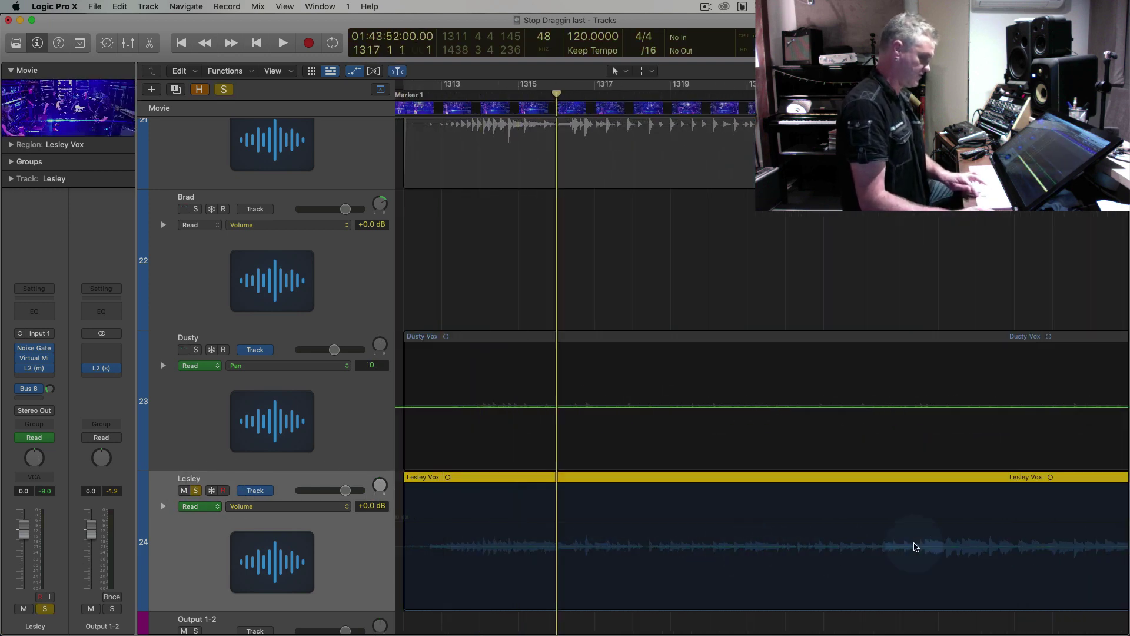
Play the soloed vocal on track 24 from bar 1317 to bar 1344, following its enlarged waveform
key(space)
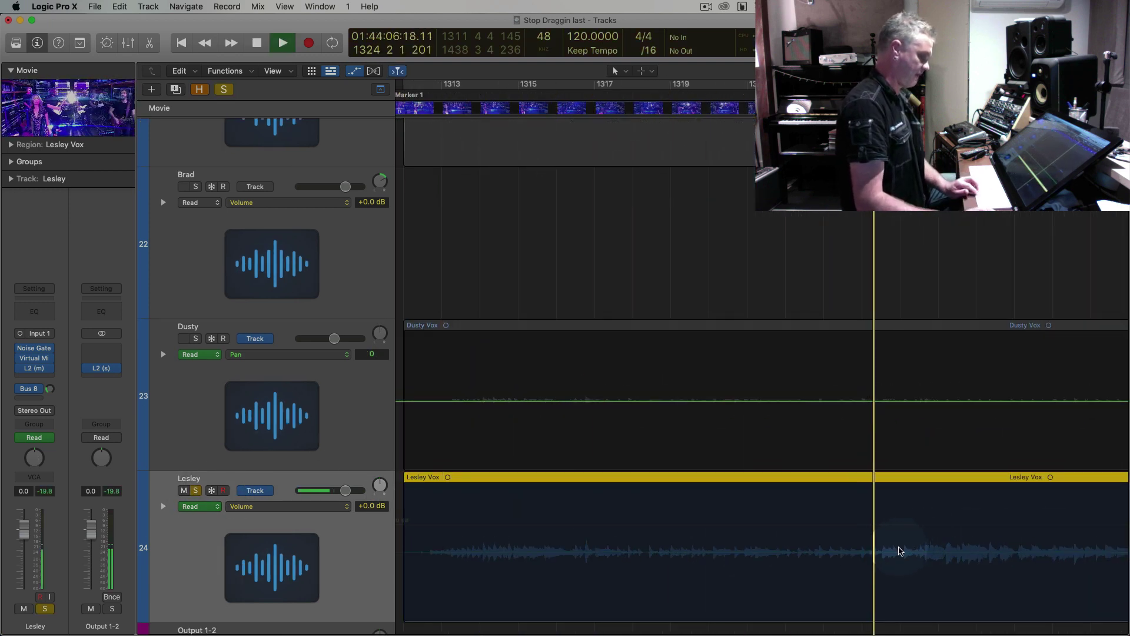
key(z)
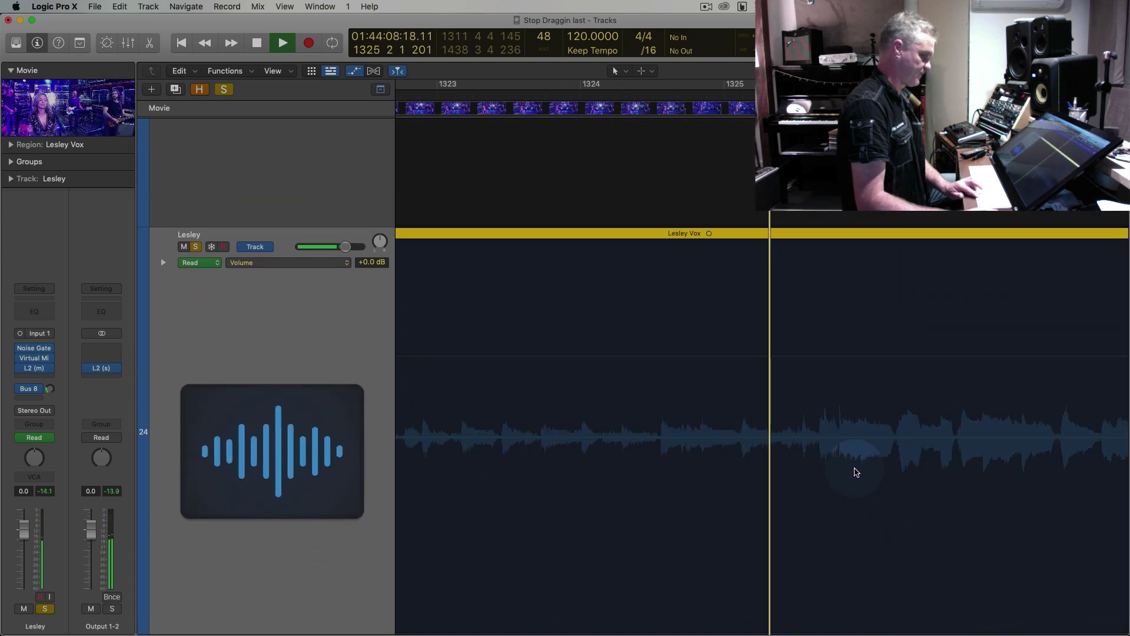
key(a)
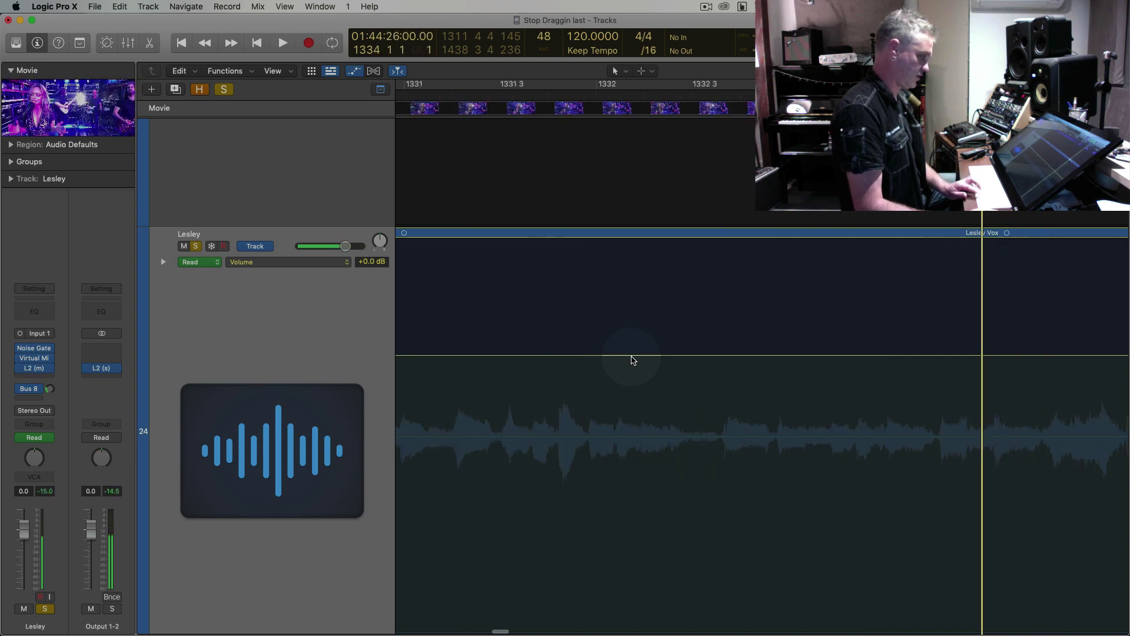
key(space)
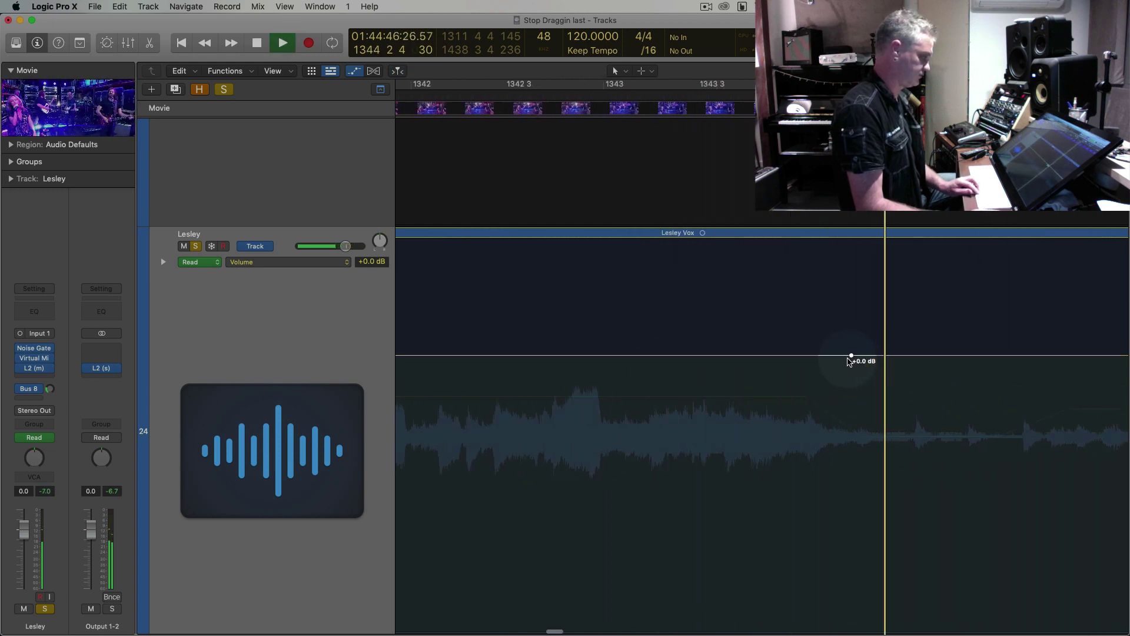
Add pairs of volume automation points at +0.0 dB in bars 1344, 1345 and 1346 on track 24
click(847, 357)
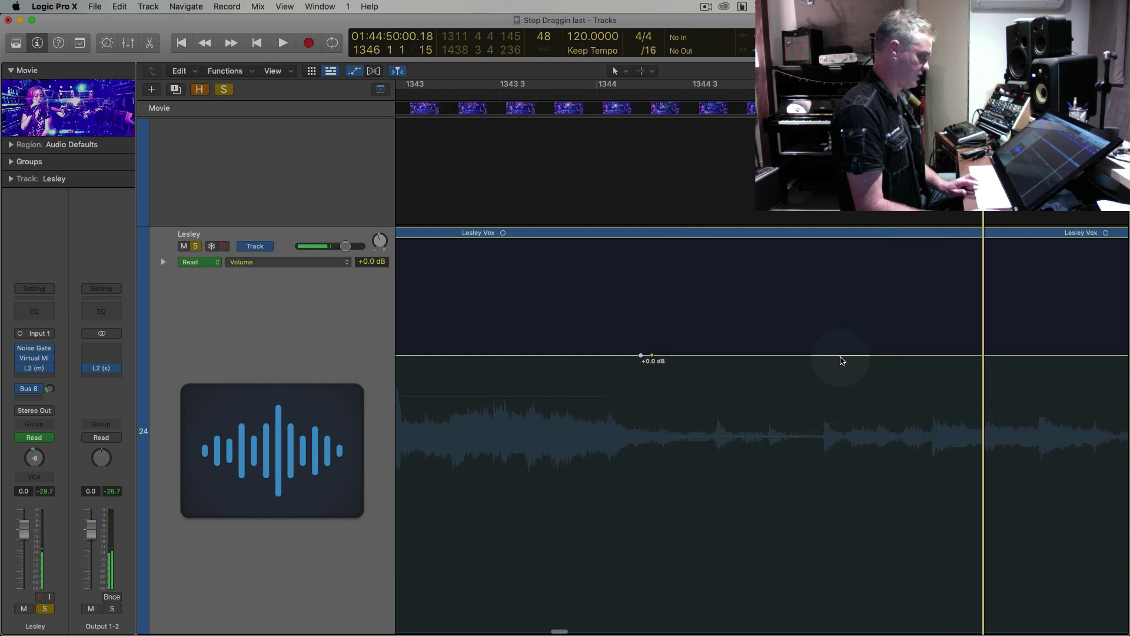
key(super+Left)
key(super+Left)
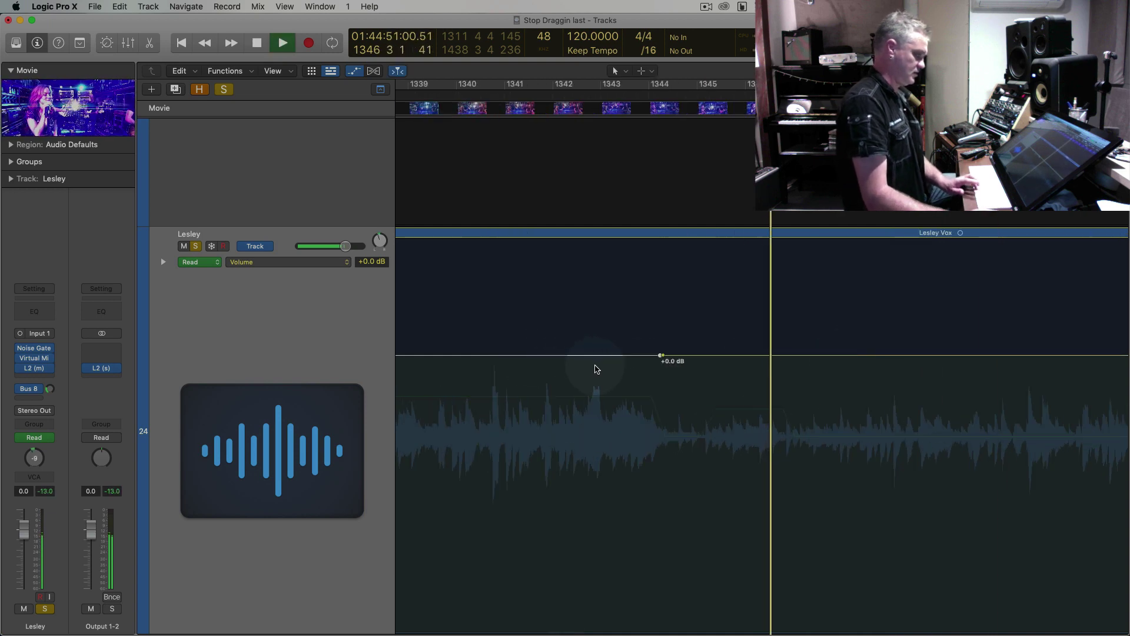
key(super+Right)
click(638, 356)
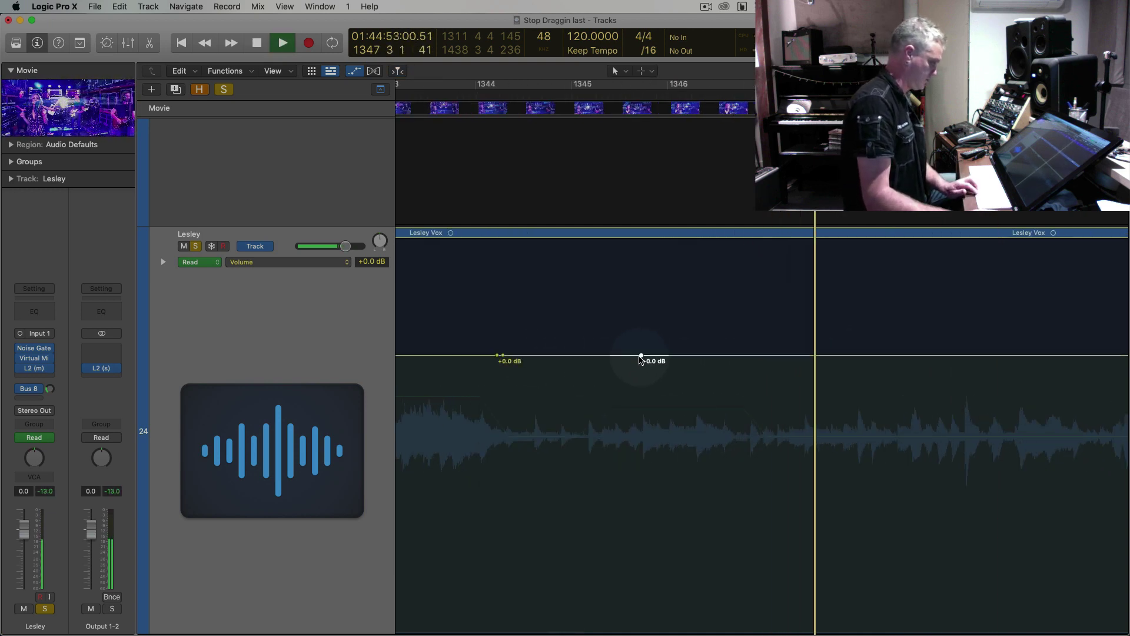
click(722, 355)
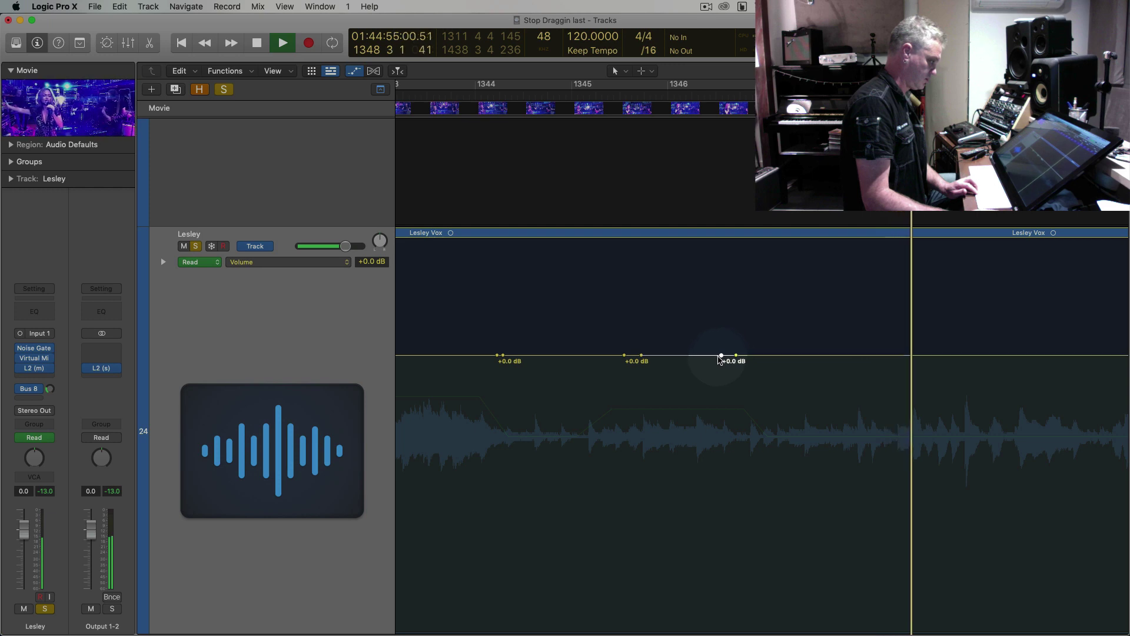
Add a pair of volume automation points at +0.0 dB in bar 1348 on track 24
key(space)
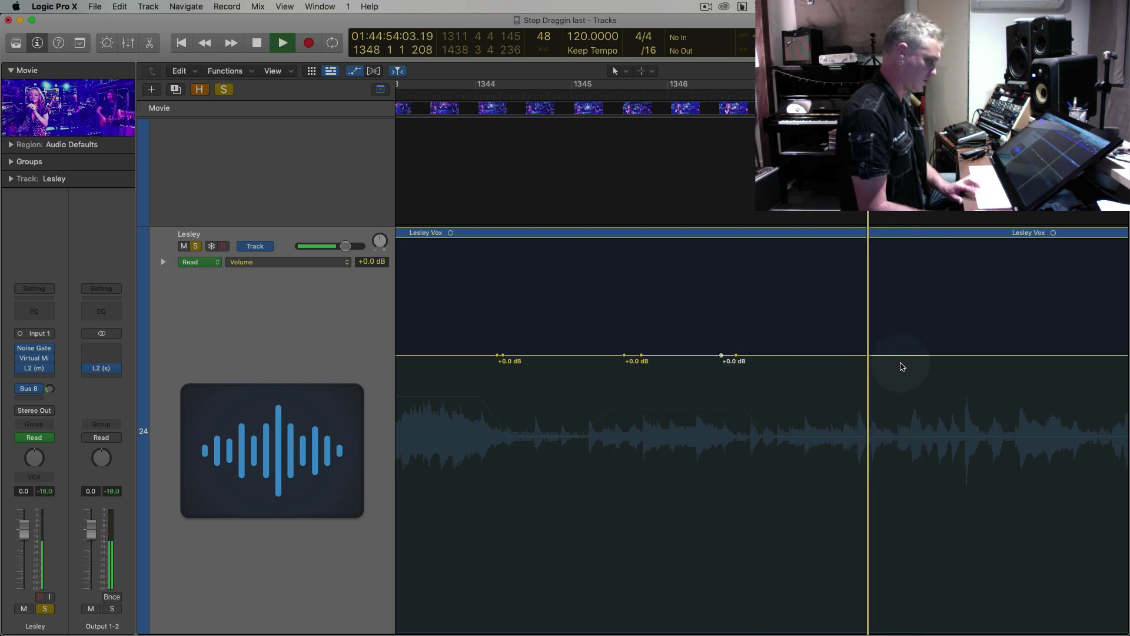
key(super+Right)
key(super+Right)
key(super+Right)
key(space)
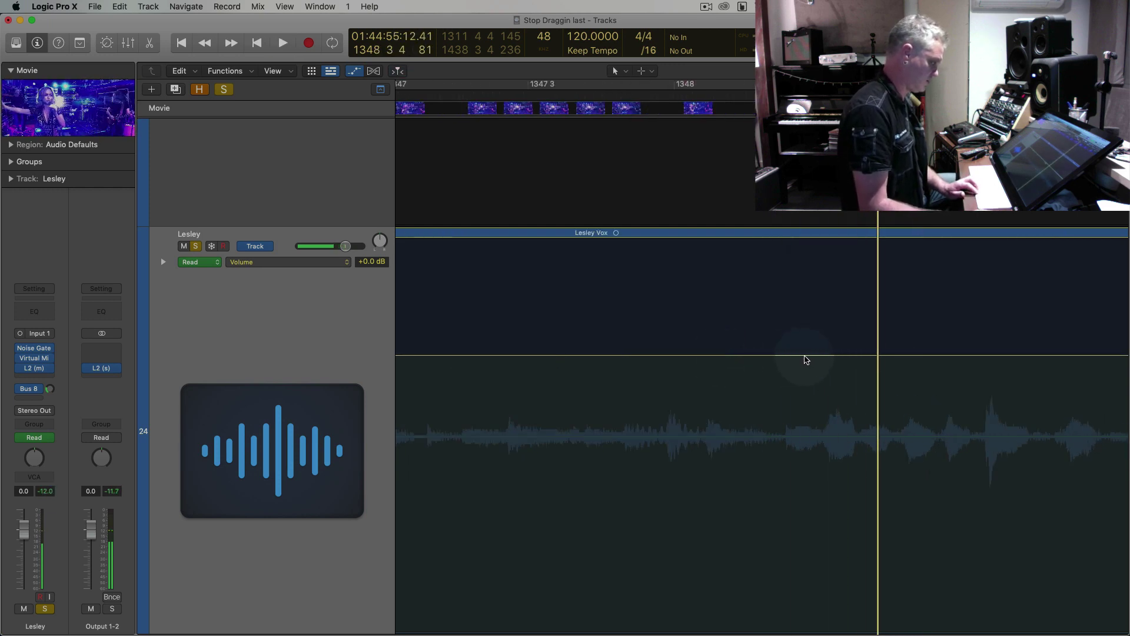
key(period)
key(space)
key(period)
key(period)
key(period)
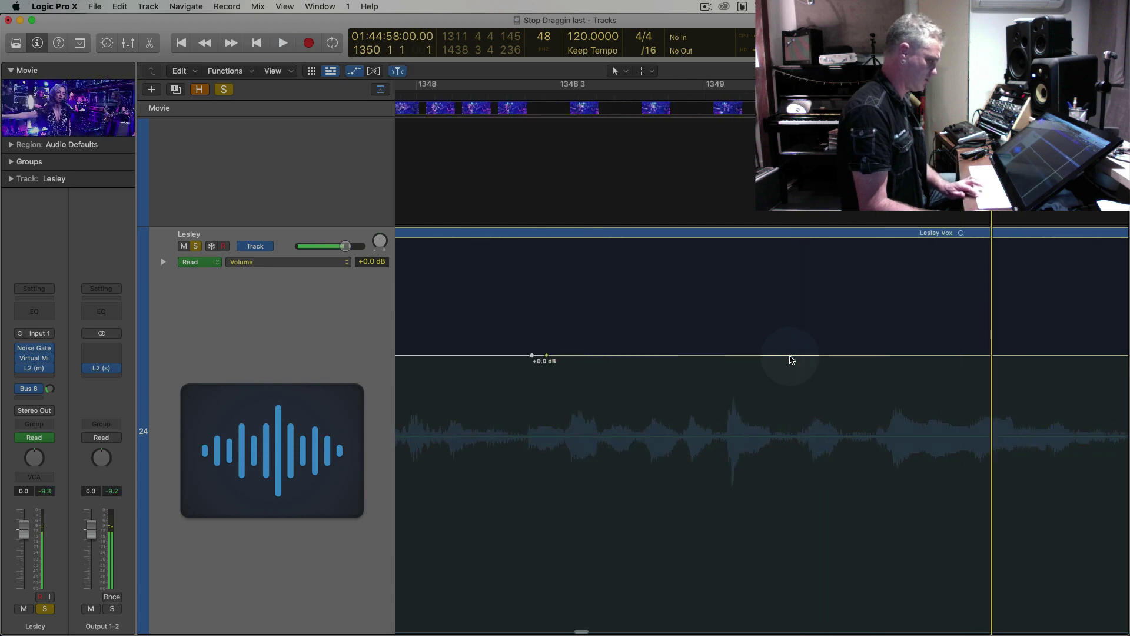
Add volume automation points at +0.0 dB at the start of bar 1357 on track 24
key(period)
key(period)
key(period)
key(period)
key(period)
key(period)
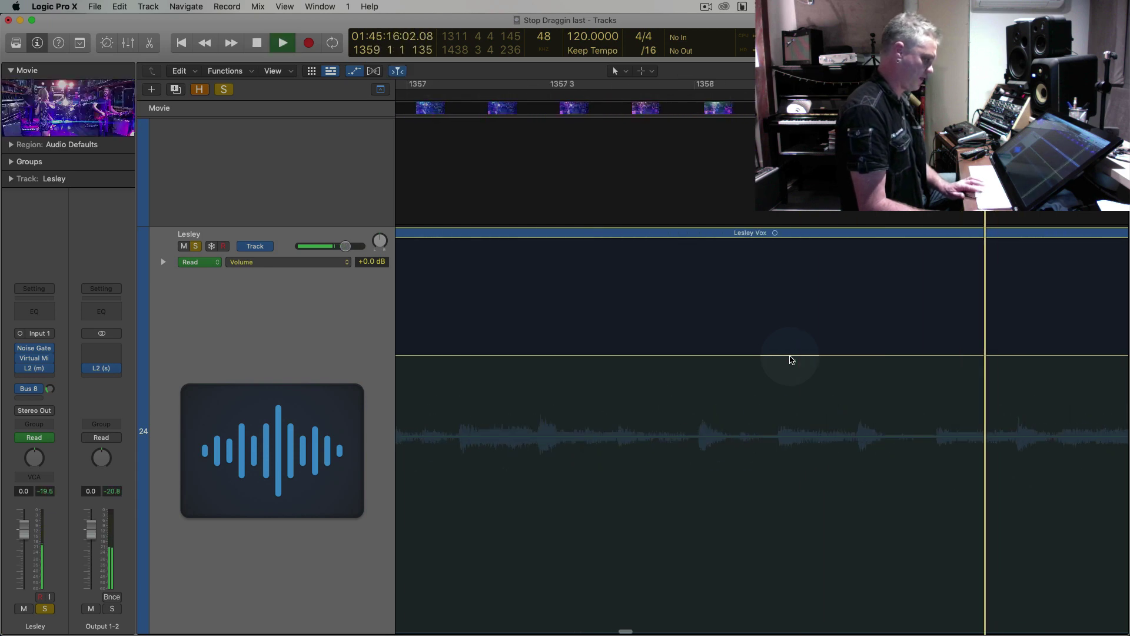
key(comma)
key(comma)
key(space)
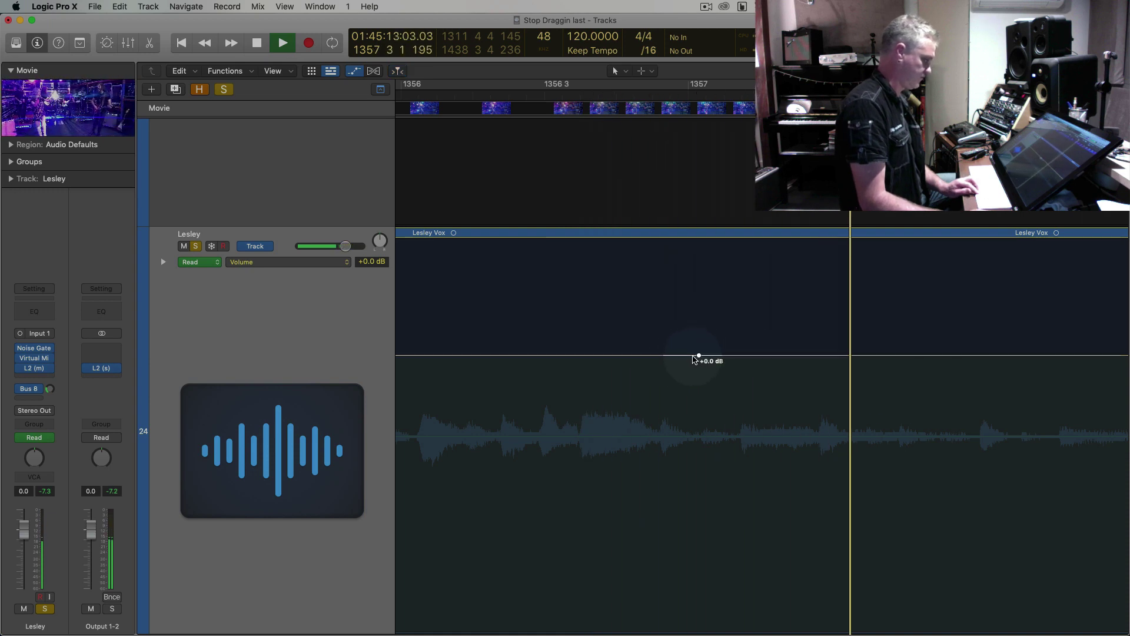
Add volume automation points at +0.0 dB in bars 1361 and 1371 on track 24 during playback
key(super+Left)
key(super+Left)
key(period)
key(period)
key(period)
key(period)
key(period)
key(comma)
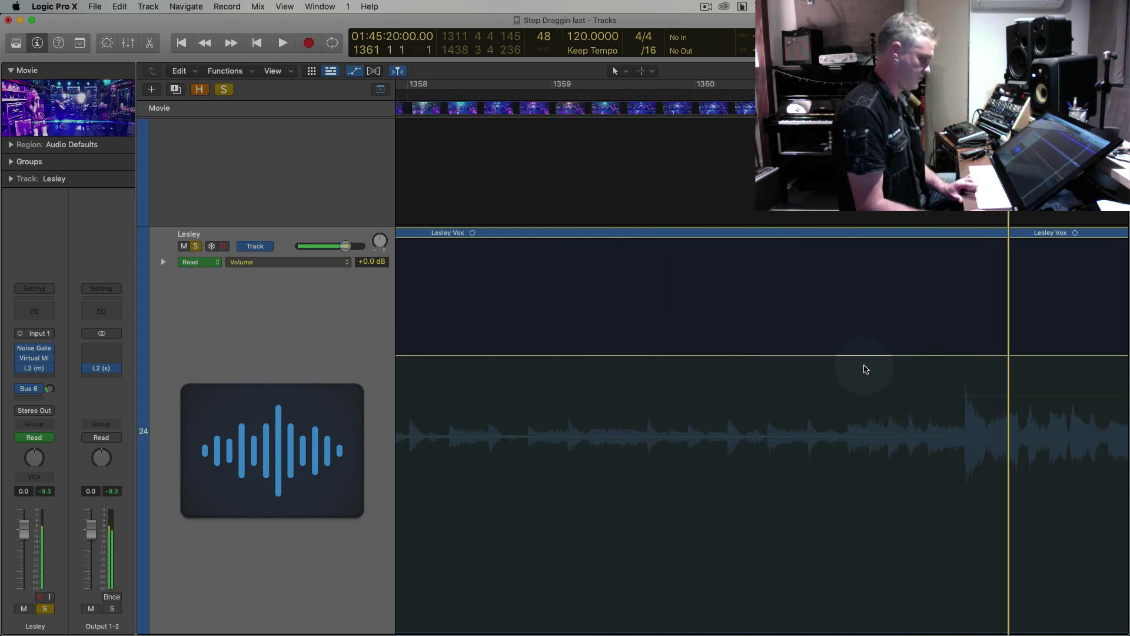
key(space)
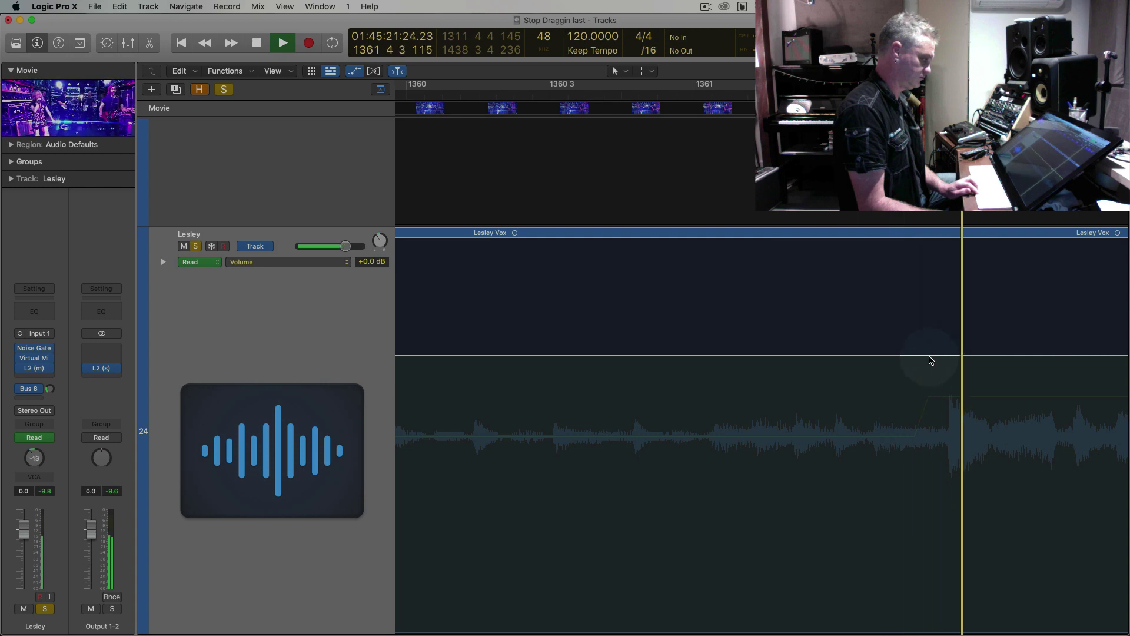
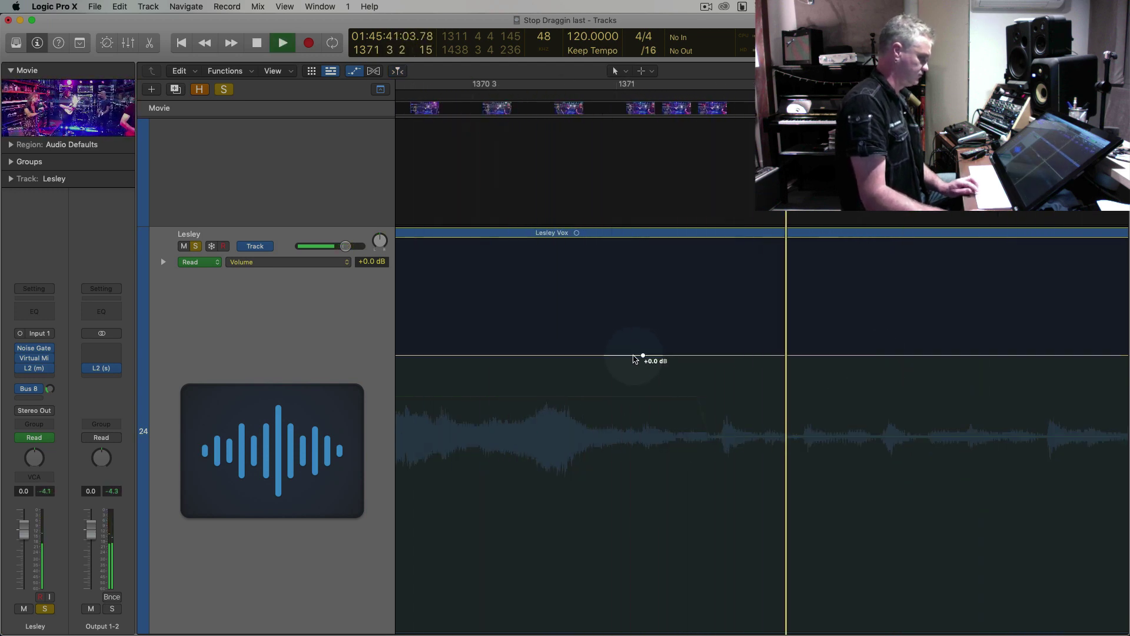
Advance the playhead to bar 1391 and add volume automation points at +0.0 dB in the middle of bar 1390
key(period)
key(period)
key(period)
key(period)
key(period)
key(period)
key(period)
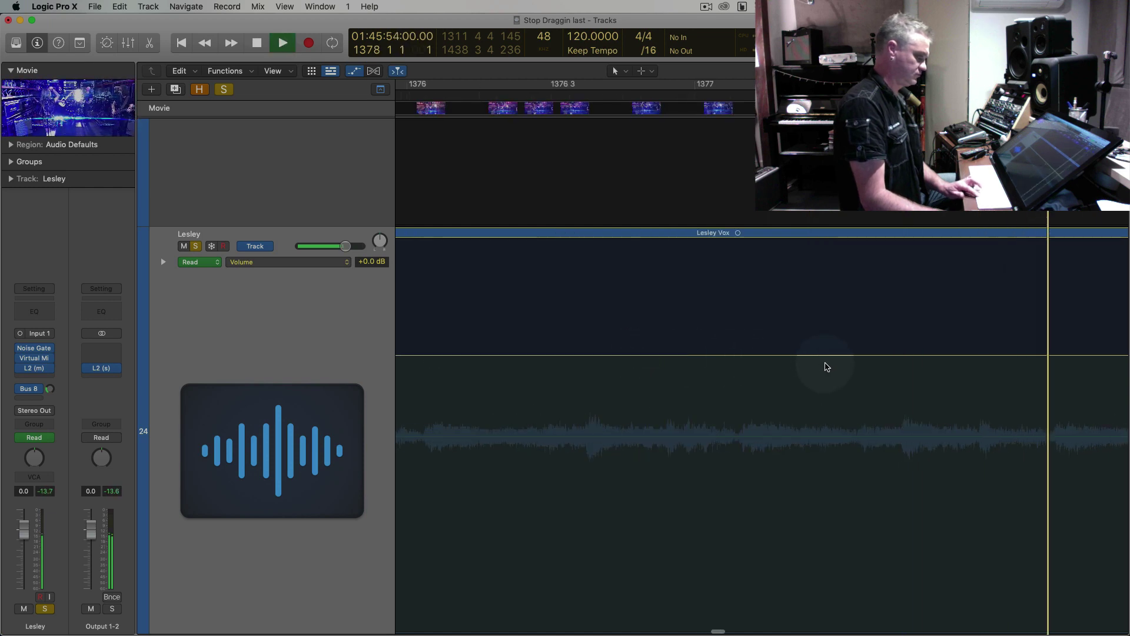
key(period)
key(period)
key(period)
key(period)
key(period)
key(period)
key(period)
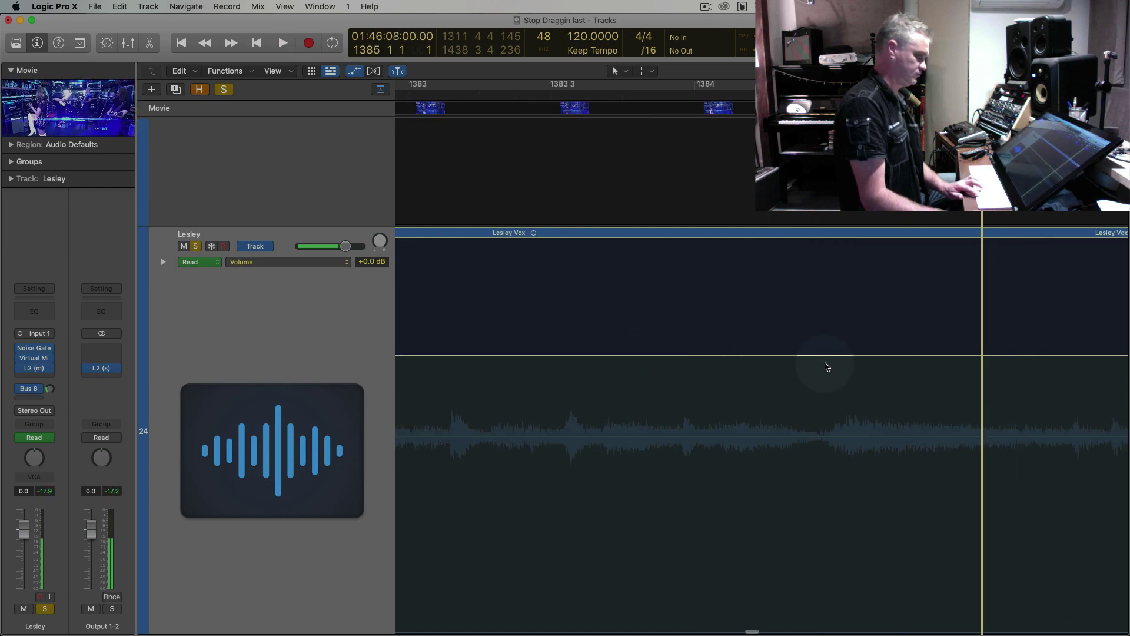
key(period)
key(period)
key(period)
key(period)
key(period)
key(period)
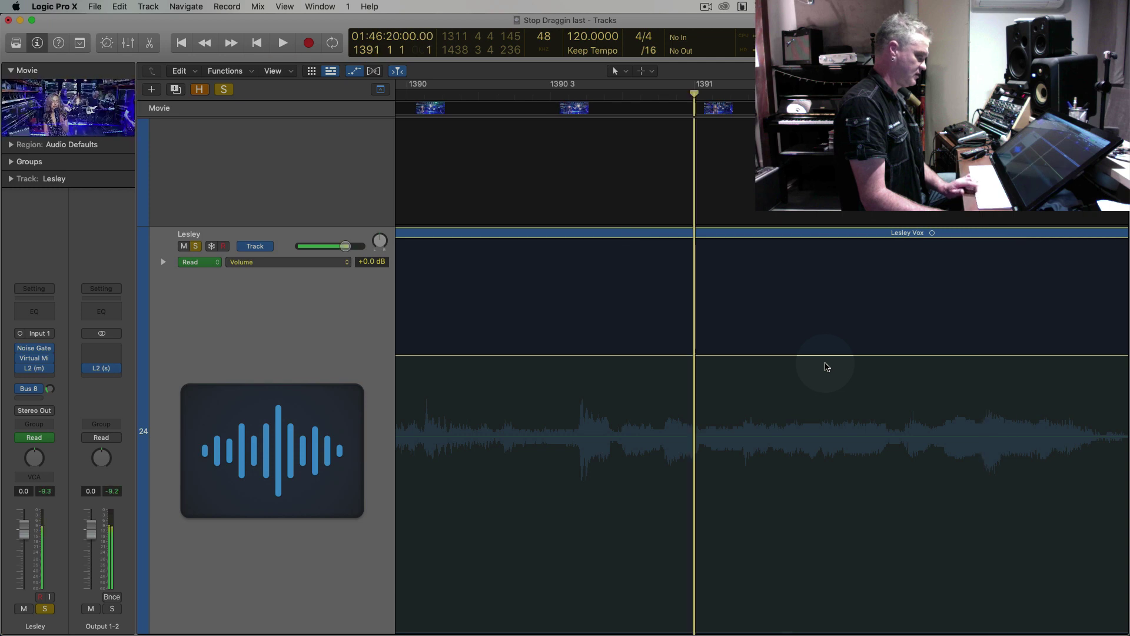
key(space)
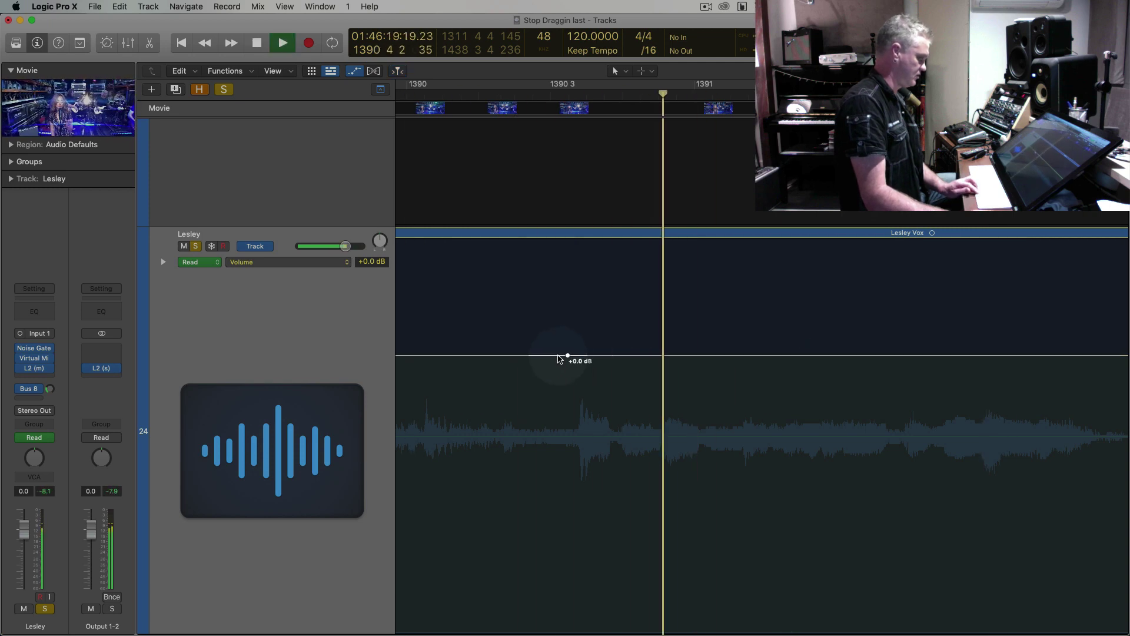
Audition the vocal from bar 1397 onward and add +0.0 dB volume points near bars 1399 and 1403
key(period)
key(period)
key(period)
key(period)
key(period)
key(period)
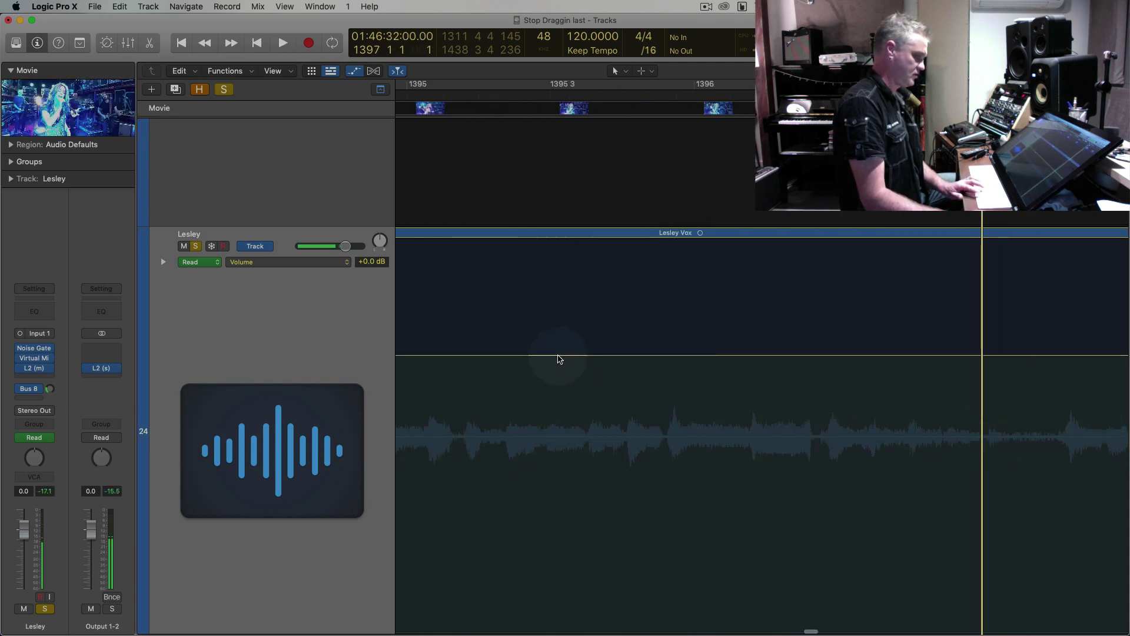
key(space)
key(period)
key(period)
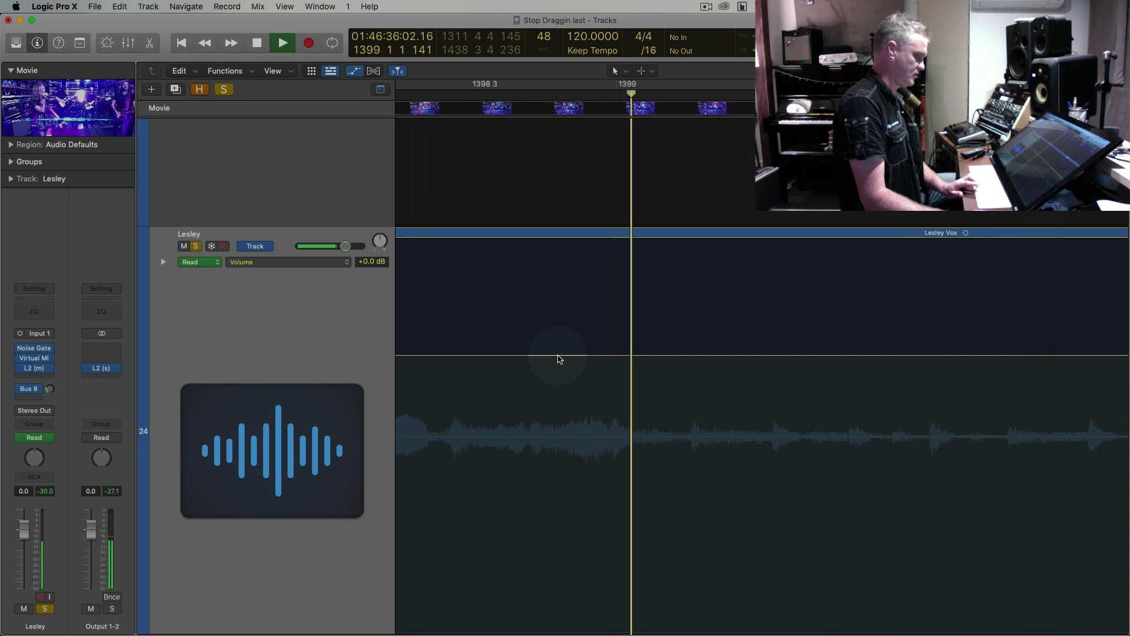
key(space)
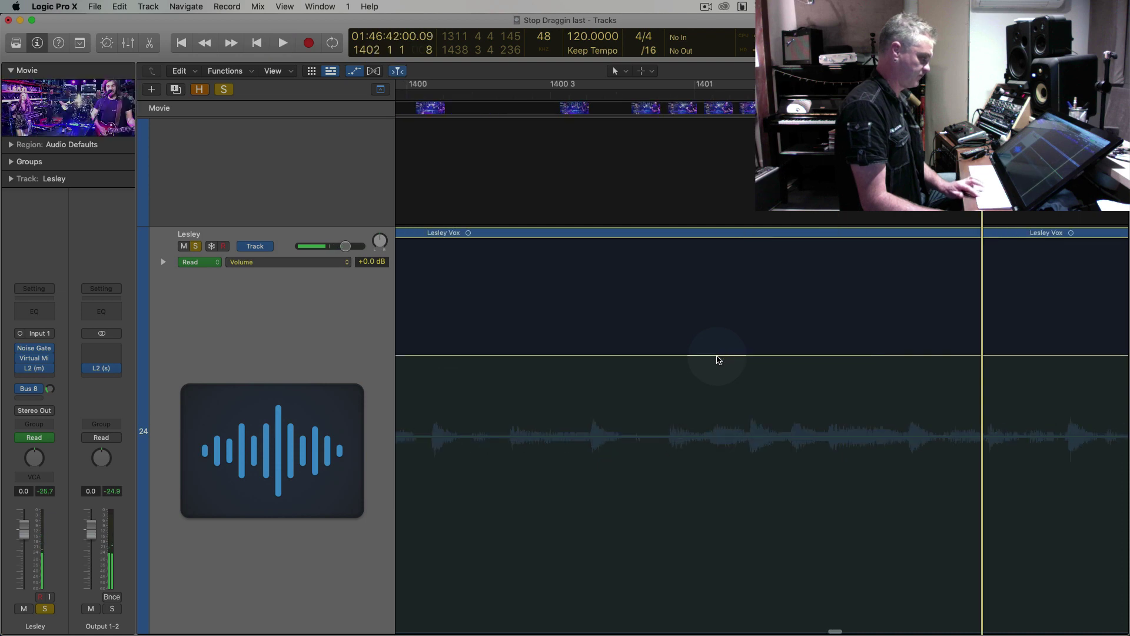
key(space)
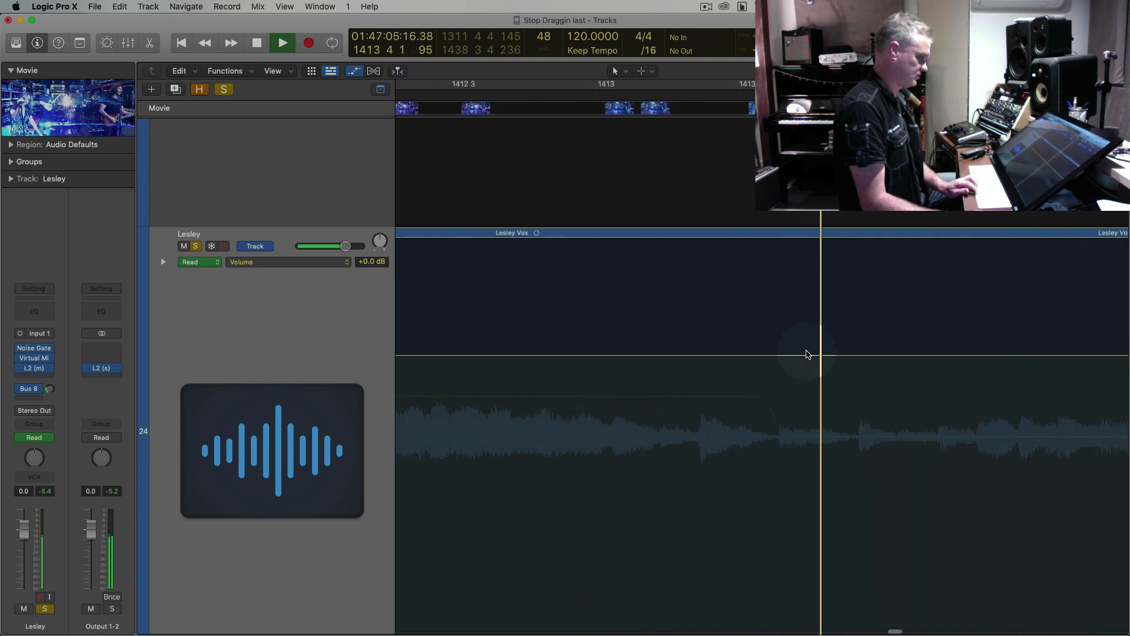
Add volume automation points at +0.0 dB in bars 1413 and 1414 on track 24
key(comma)
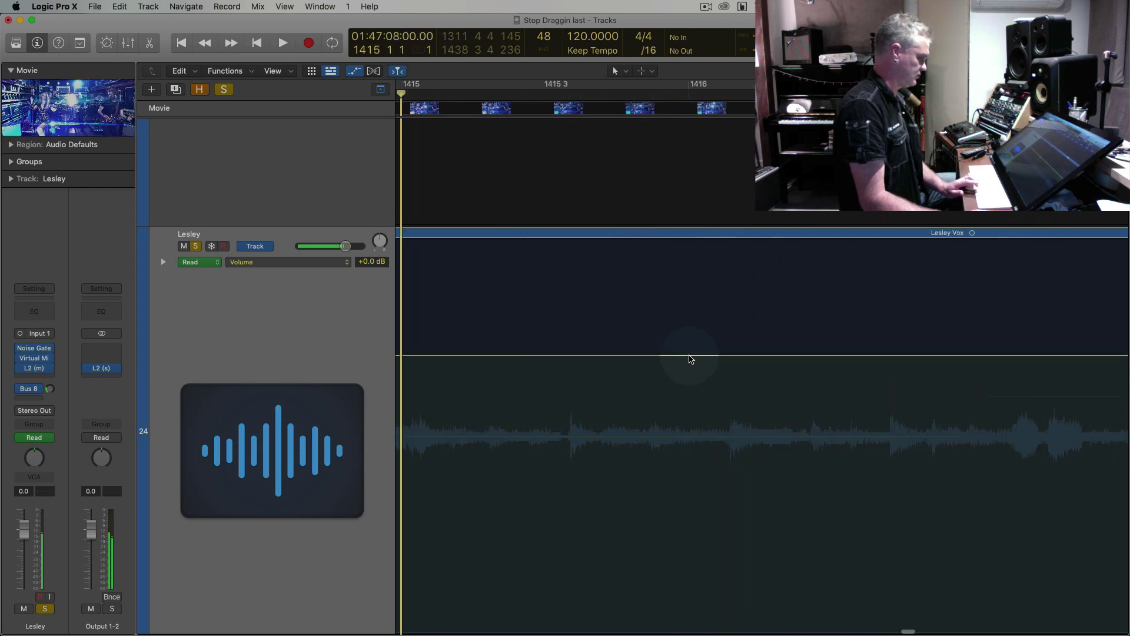
key(comma)
key(comma)
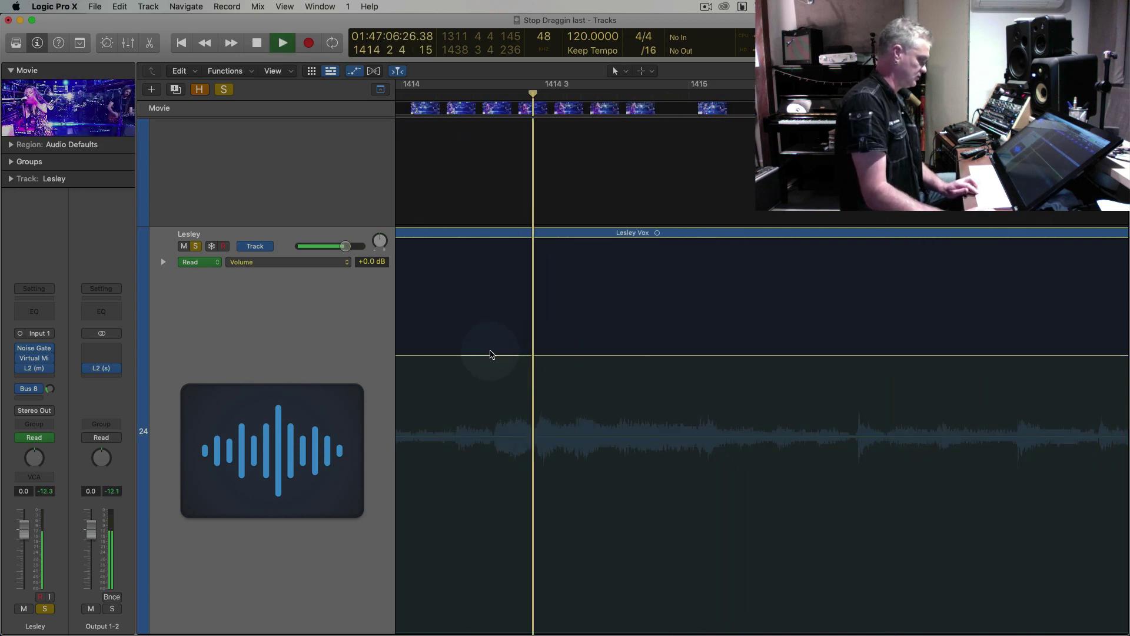
key(space)
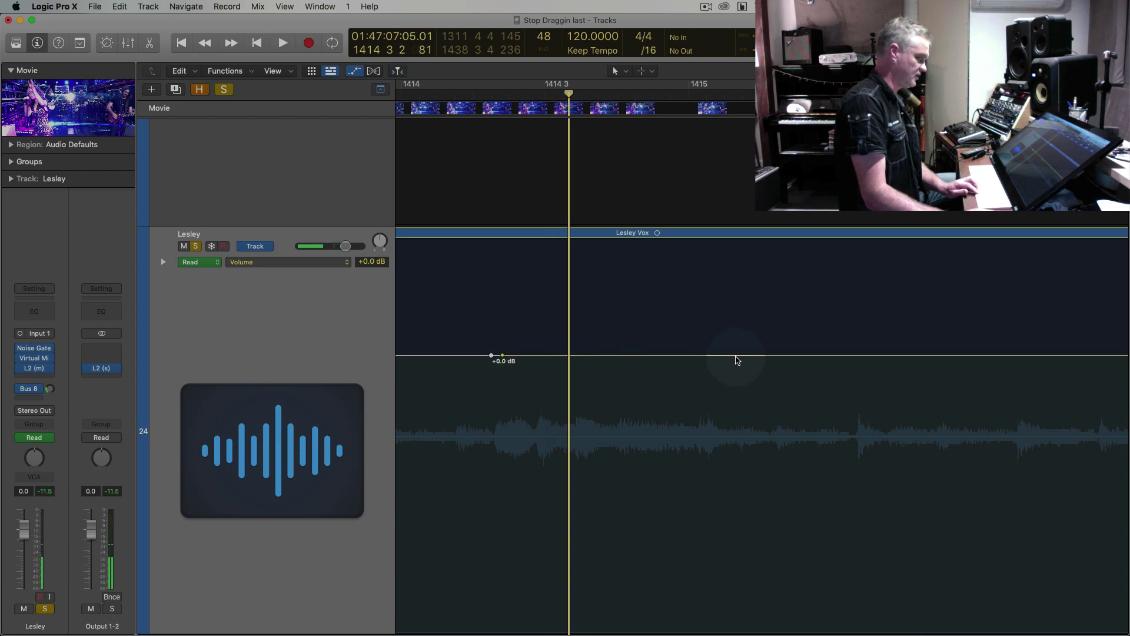
Add volume automation points at +0.0 dB near bars 1415, 1417, 1419 and 1421 on track 24
key(period)
key(period)
key(space)
key(space)
key(period)
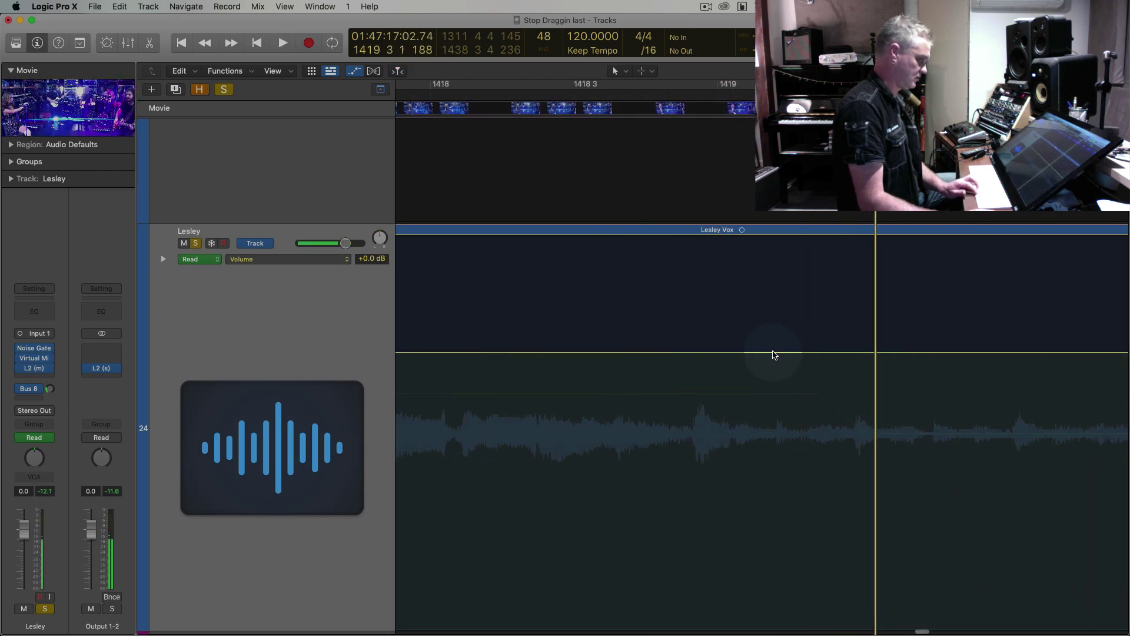
key(period)
key(period)
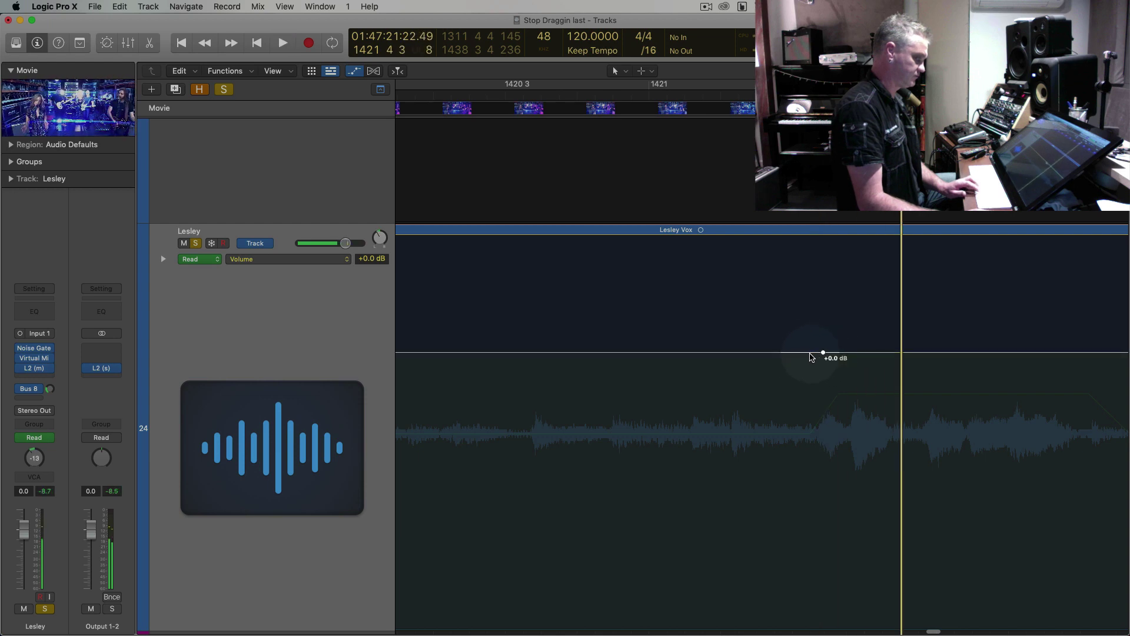
Add volume automation points at +0.0 dB in bars 1422 and 1426 on track 24
key(period)
key(period)
key(period)
key(comma)
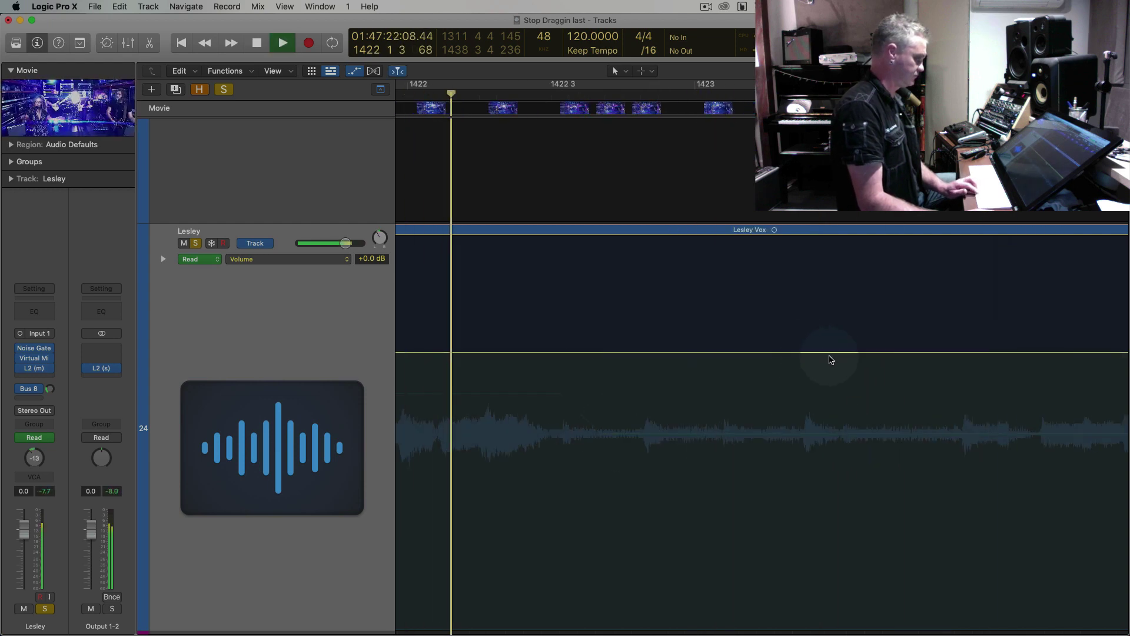
key(space)
key(period)
key(period)
key(period)
key(period)
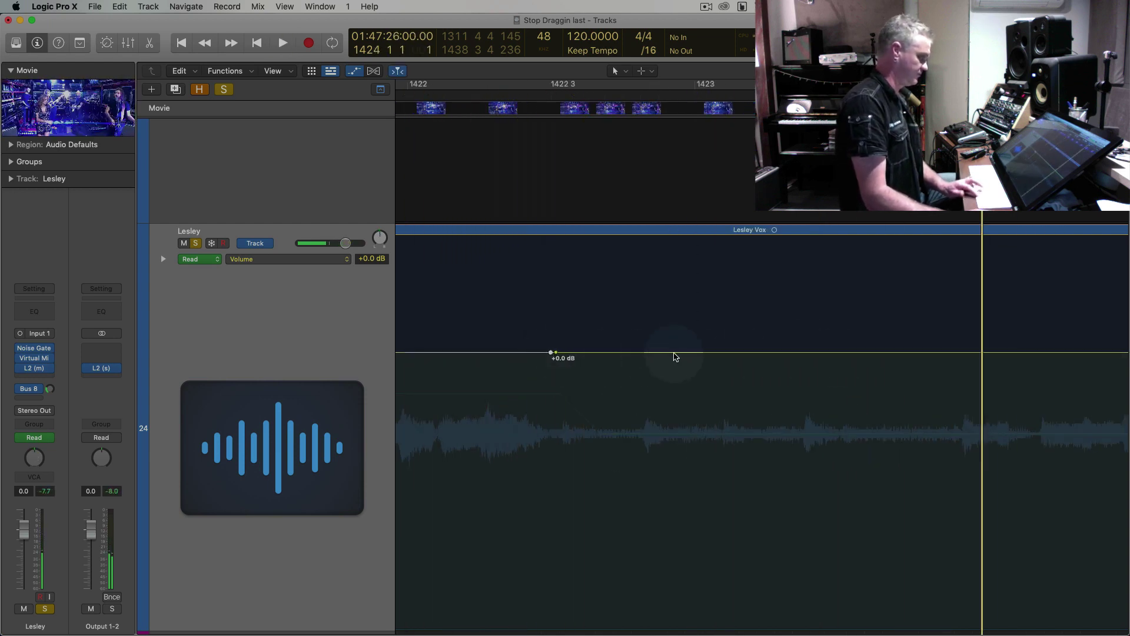
key(space)
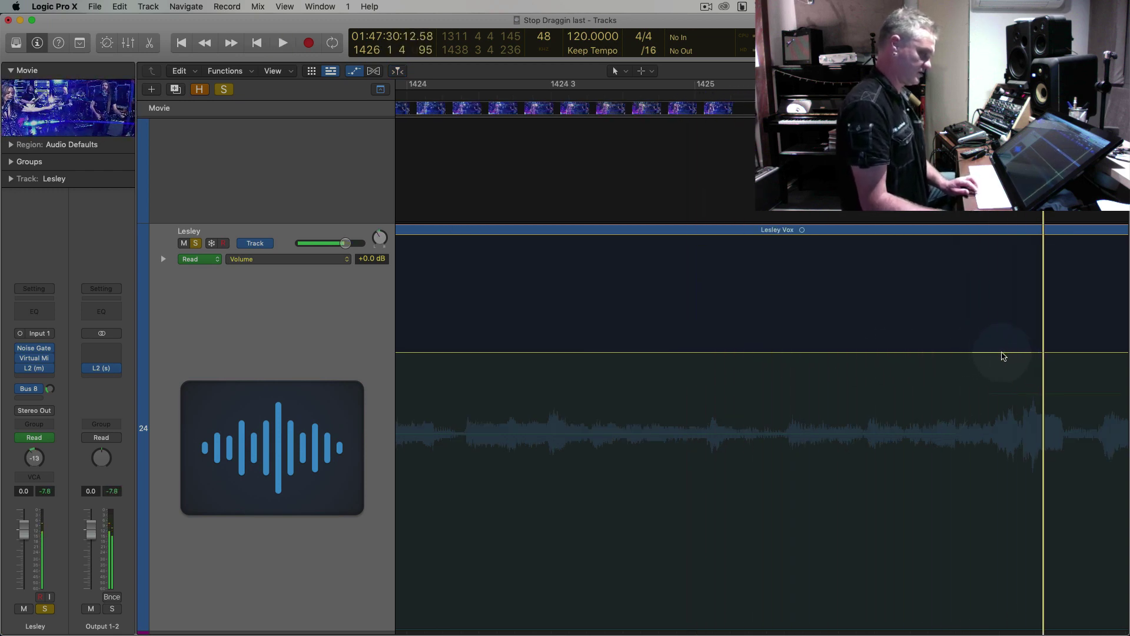
key(space)
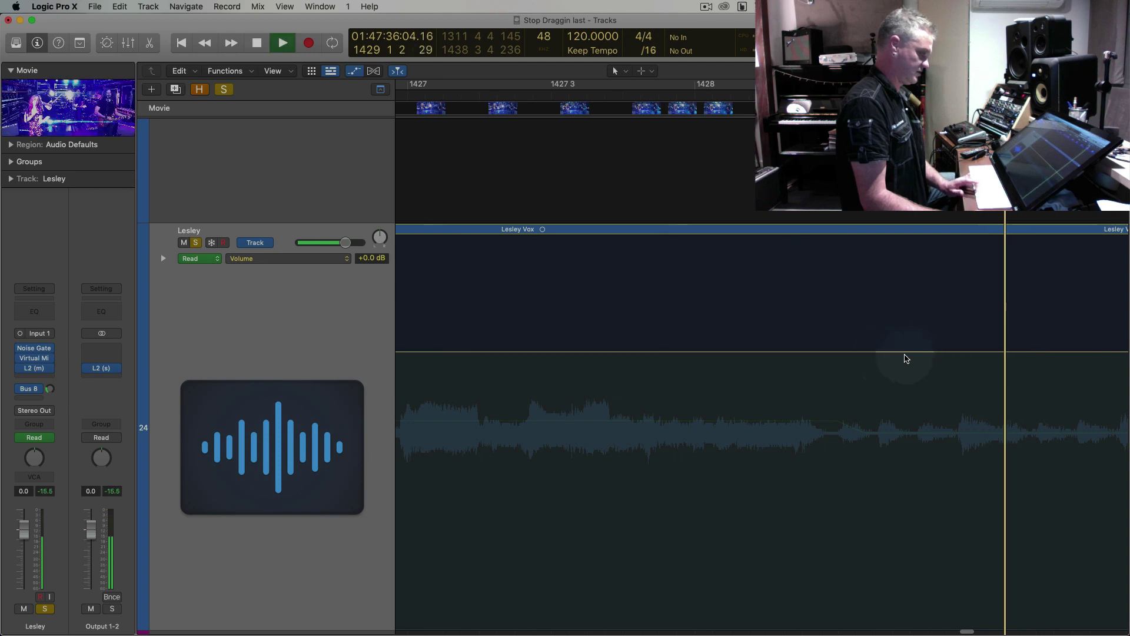
Replay from bar 1428 and add +0.0 dB volume points in bars 1428, 1430 and 1432
key(space)
key(comma)
key(comma)
key(space)
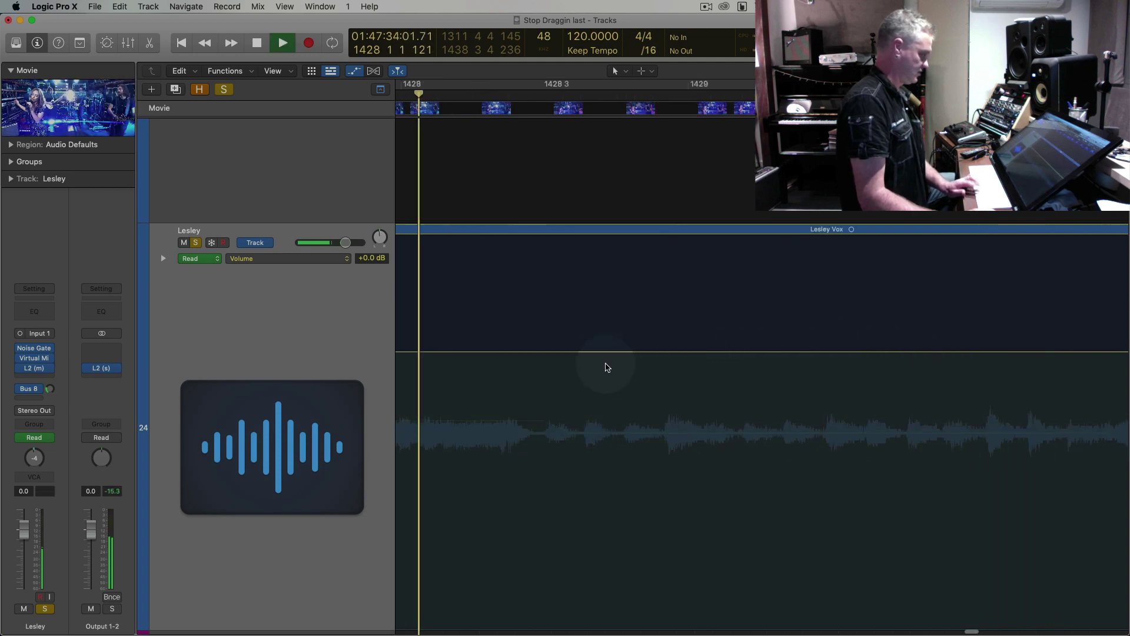
click(532, 353)
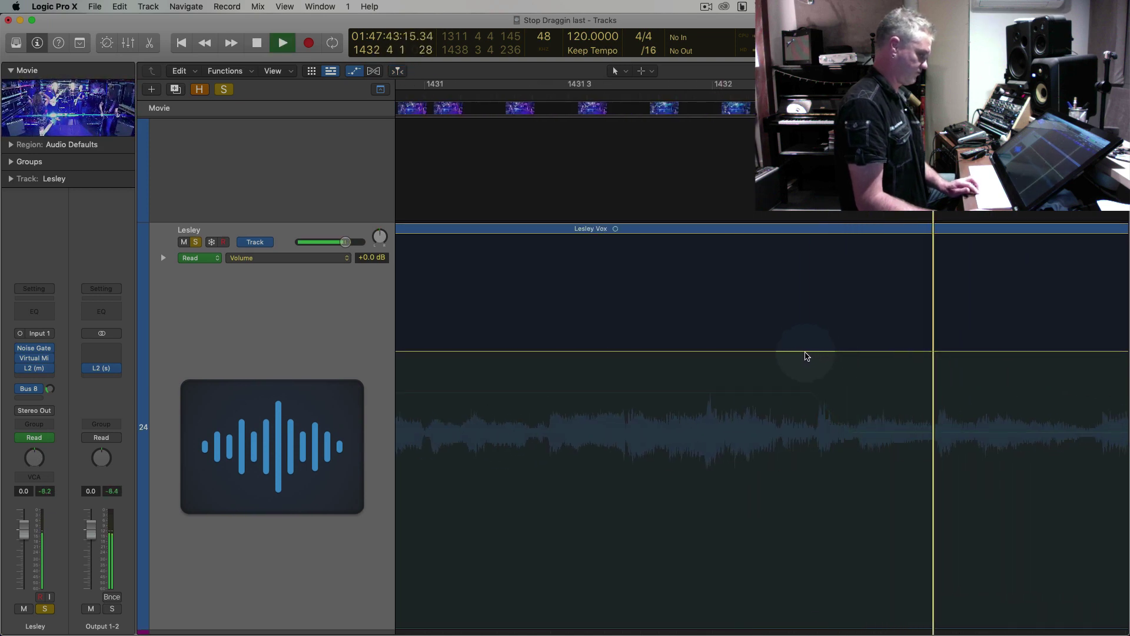
Stop playback and lower track 24's volume line after the last point in bar 1432 to -9.7 dB
key(super+Left)
key(super+Left)
key(super+Left)
key(super+Left)
key(super+Left)
key(super+Left)
key(super+Left)
key(super+Left)
key(super+Left)
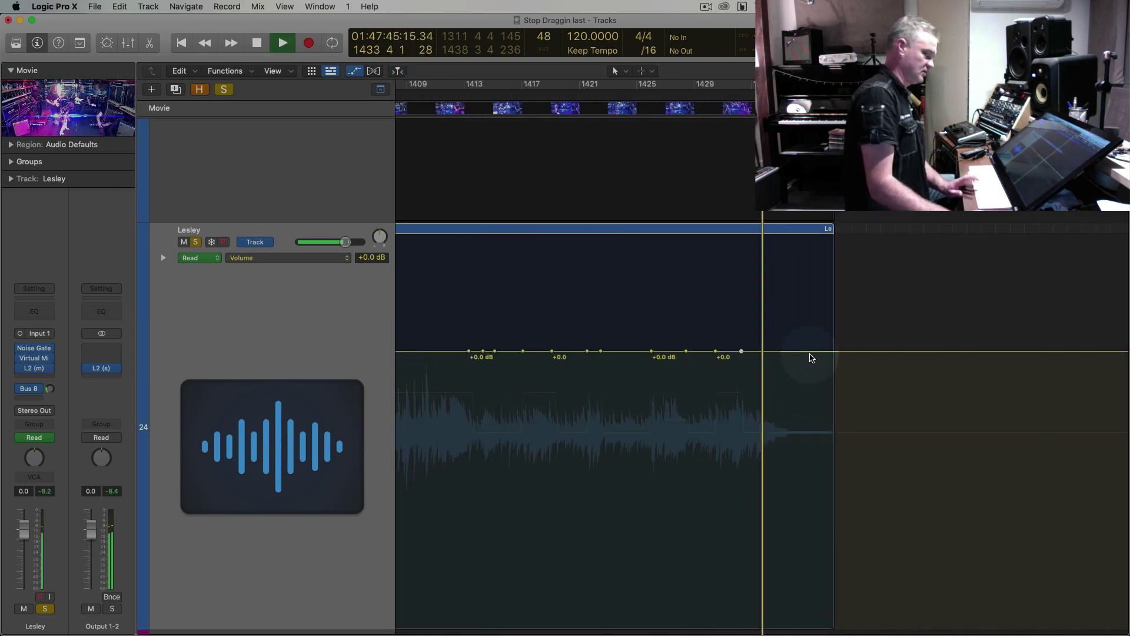
key(space)
key(super+Right)
drag(793, 364, 810, 480)
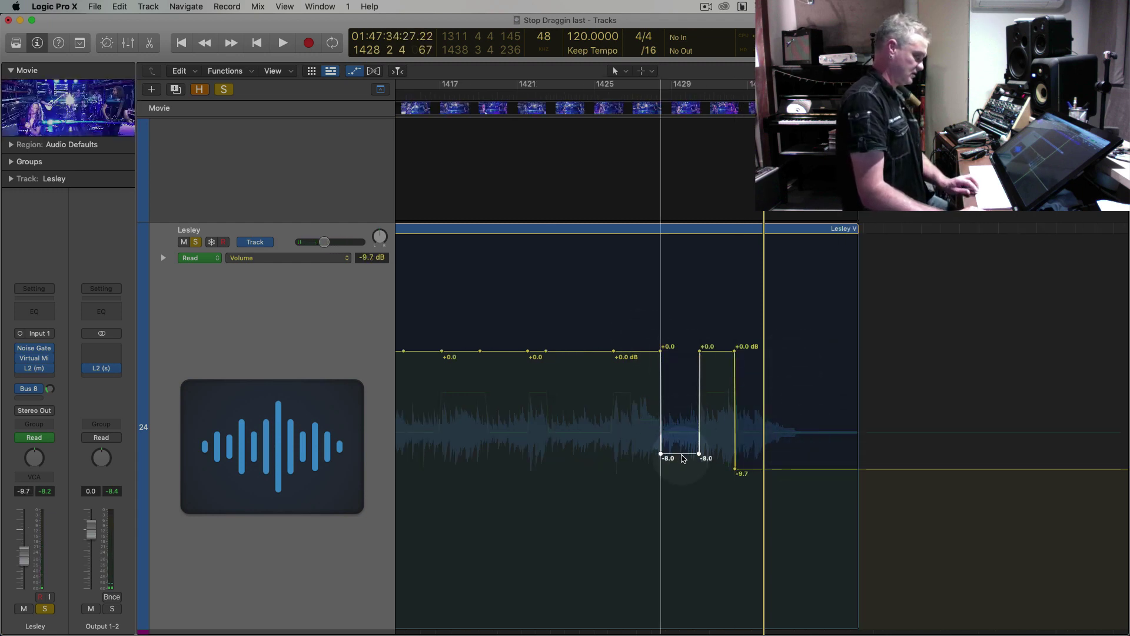
Play from bar 1428 and lower the volume to -7.4 dB between bars 1428 and 1430 and -7.2 dB between bars 1422 and 1426
click(650, 93)
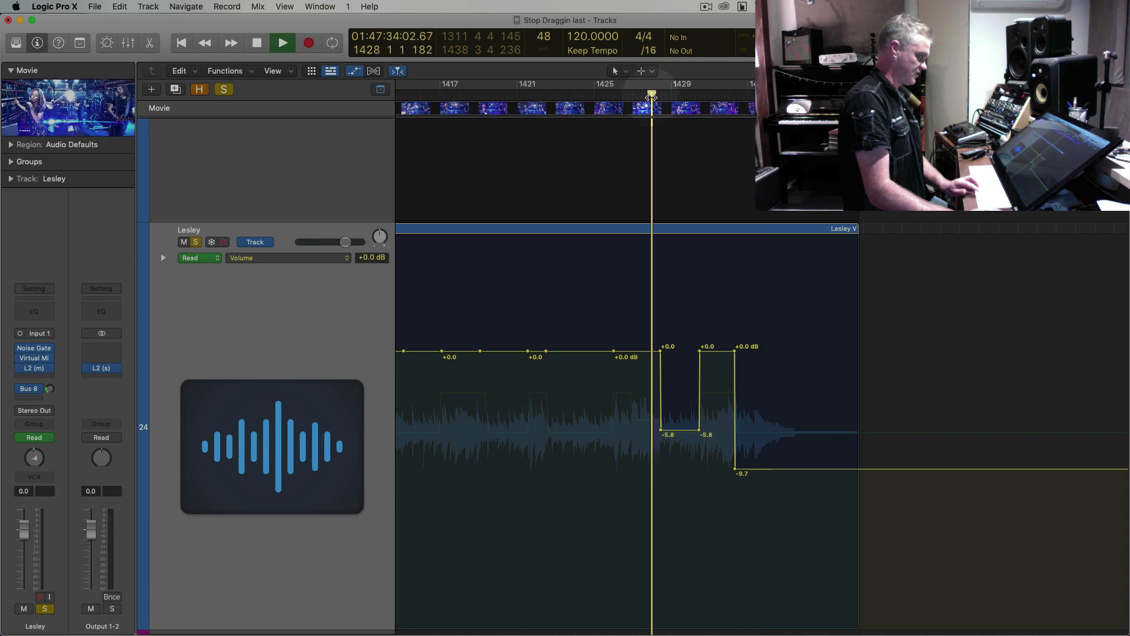
key(space)
key(super+Right)
key(super+Right)
drag(815, 433, 815, 449)
drag(582, 353, 582, 448)
key(super+Left)
key(super+Left)
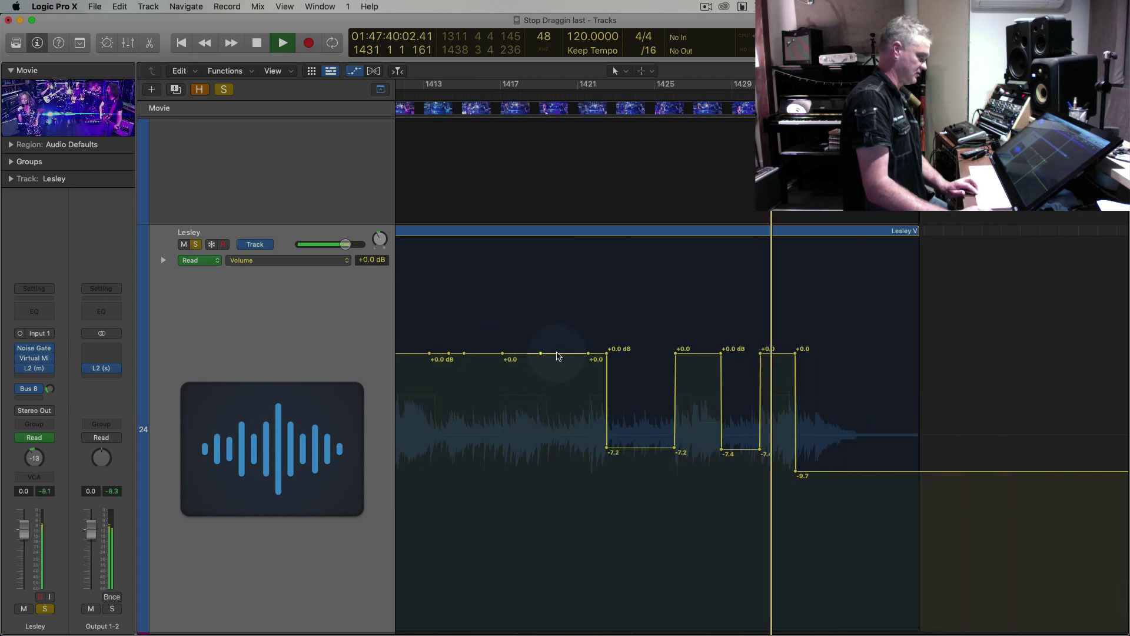
Lower the volume segments to -6.7 dB in bars 1419–1421, -6.8 dB in bars 1415–1417 and -6.7 dB in bars 1413–1414
drag(558, 353, 558, 441)
drag(483, 354, 482, 442)
drag(438, 354, 438, 442)
scroll(438, 442, left, 3)
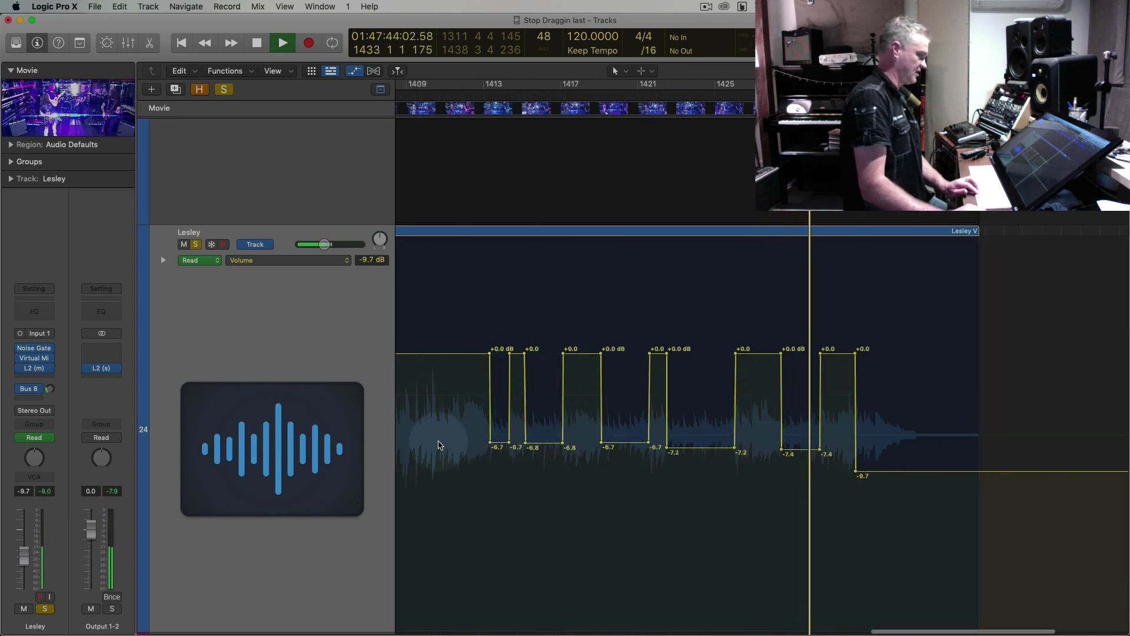
Lower track 24's volume segment between bars 1399 and 1403 to -6.8 dB
scroll(438, 444, left, 3)
scroll(612, 348, left, 3)
drag(671, 354, 670, 442)
scroll(484, 375, left, 3)
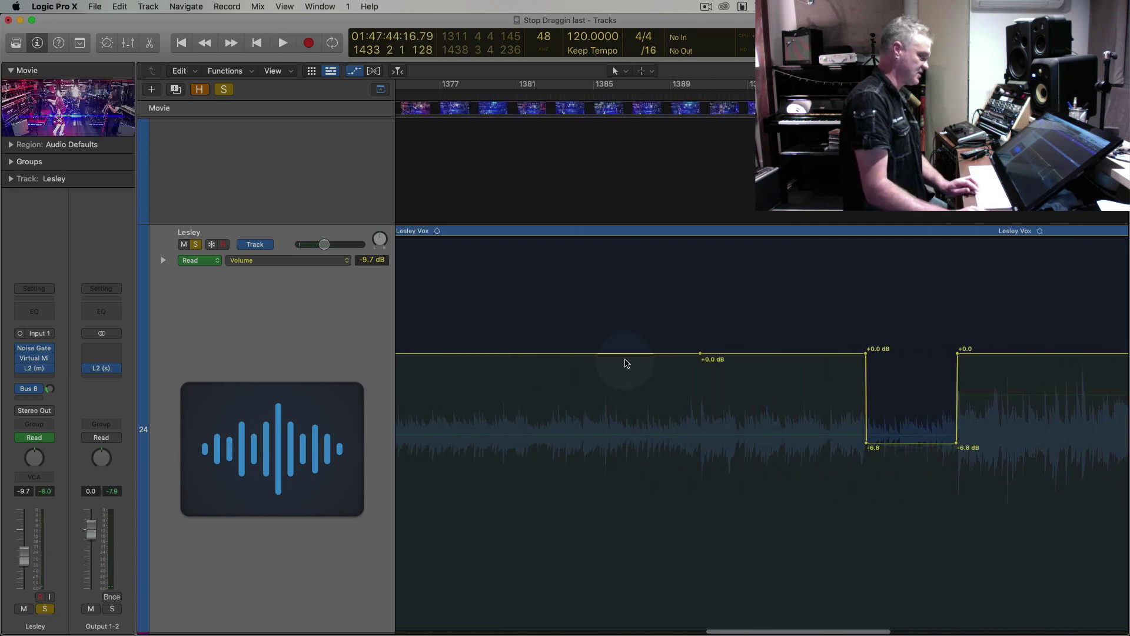
Lower track 24's volume segment between bars 1371 and 1390 to -6.1 dB
key(super+Left)
scroll(626, 363, left, 3)
drag(680, 357, 681, 445)
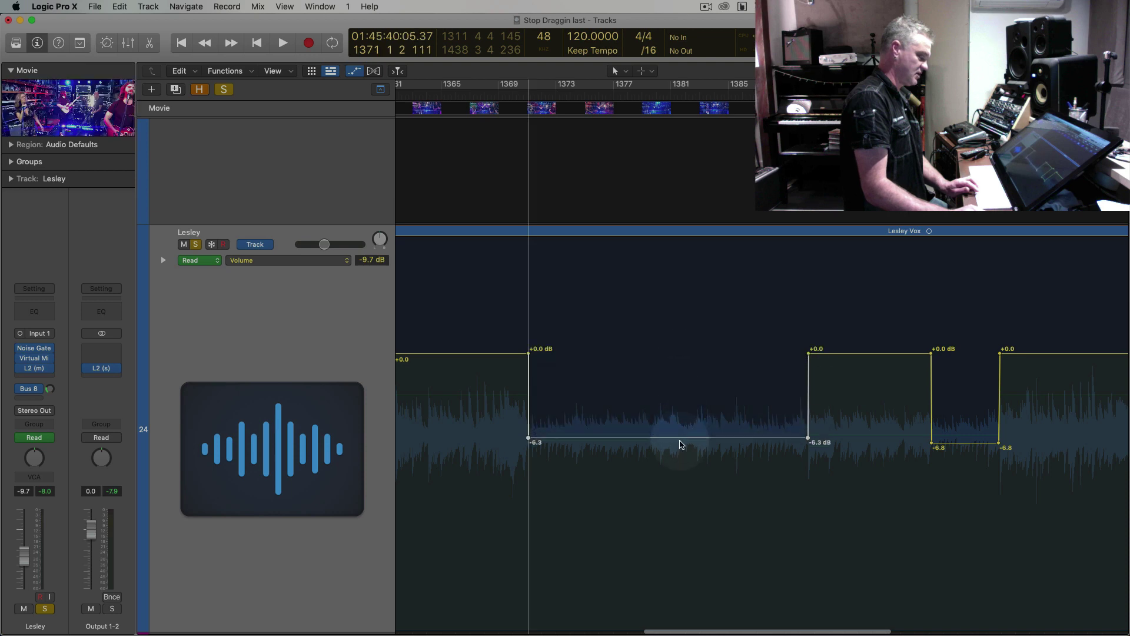
scroll(681, 438, left, 5)
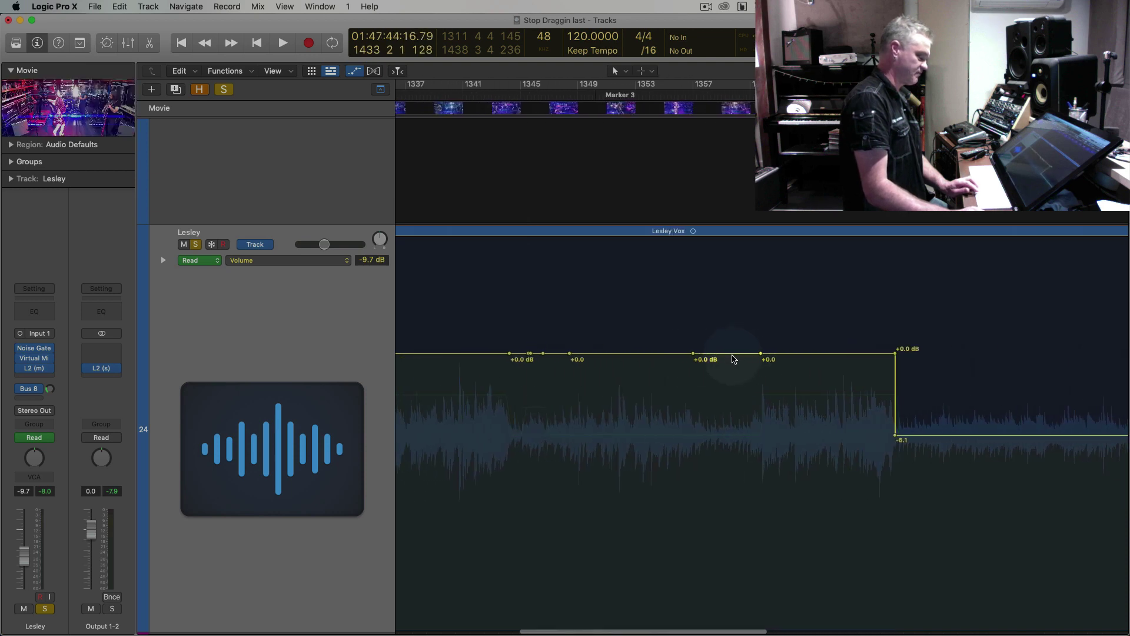
Lower track 24's volume segments to -6.1 dB in bars 1357–1361, -5.8 dB in bars 1346–1348 and -6.1 dB in bars 1344–1345
drag(728, 355, 729, 435)
drag(556, 354, 559, 432)
key(super+Right)
key(super+Right)
key(super+Right)
key(super+Right)
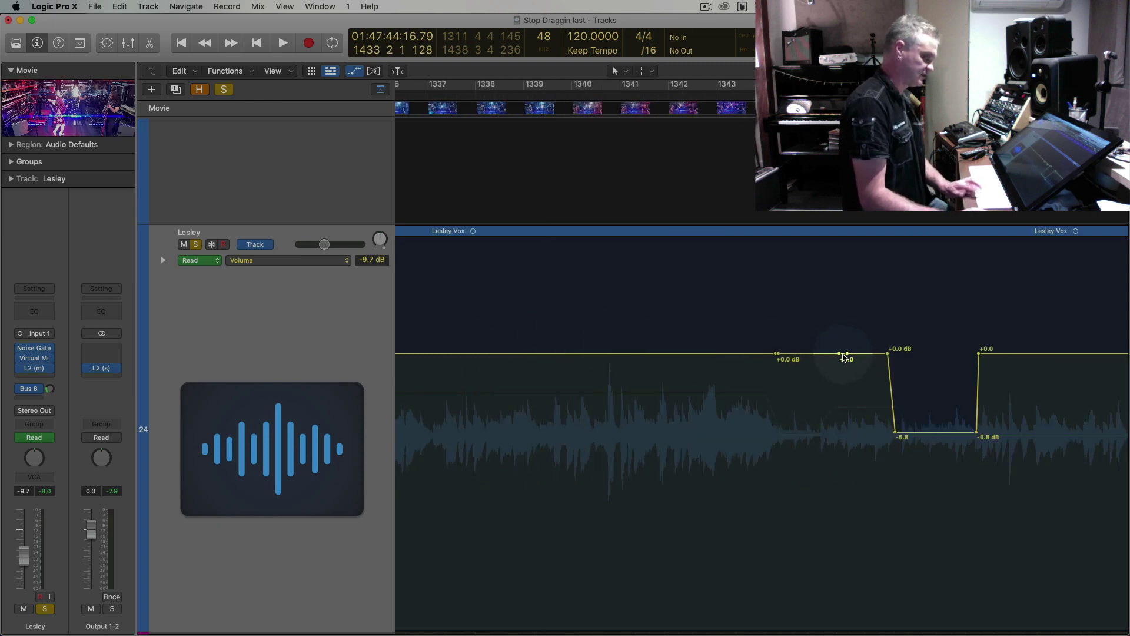
key(super+Right)
key(super+Right)
key(super+Right)
scroll(844, 358, right, 15)
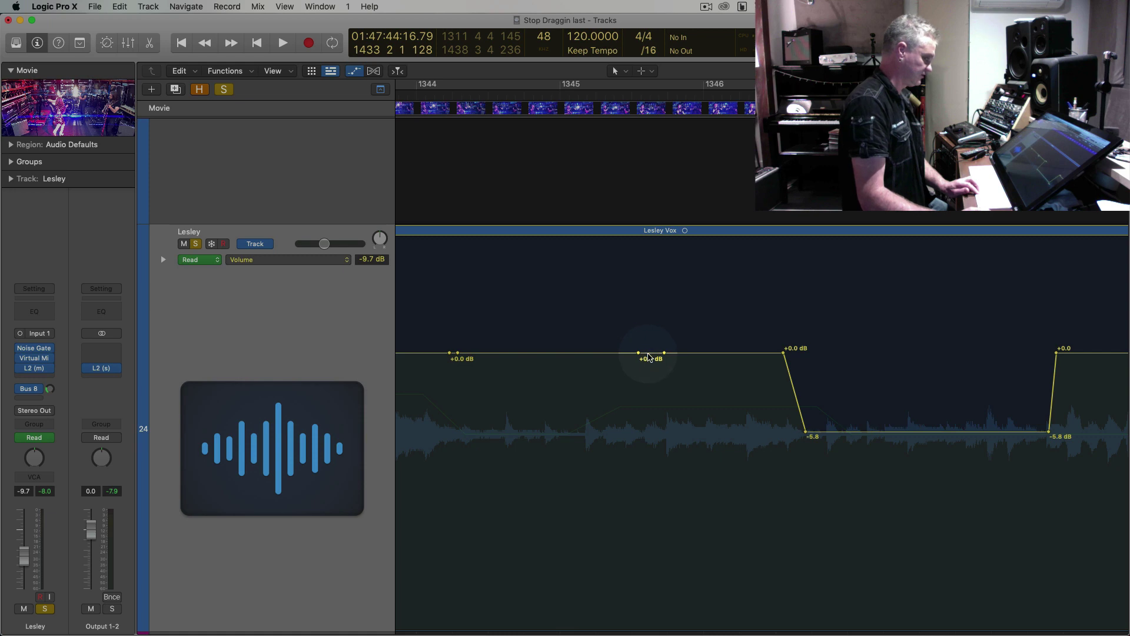
drag(569, 356, 576, 442)
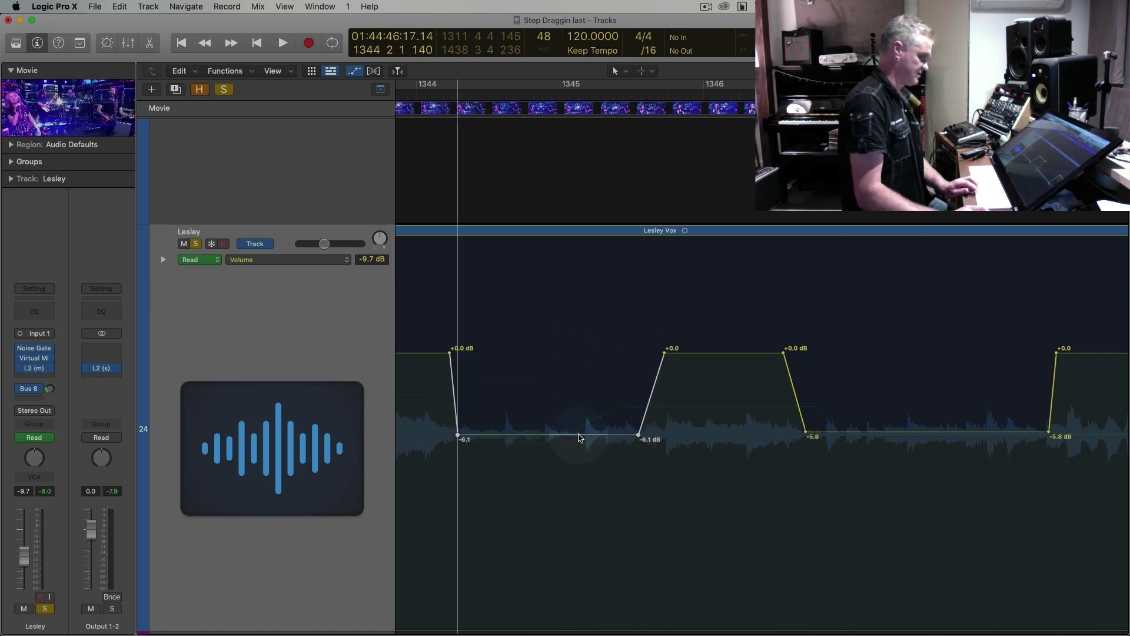
Lower track 24's opening volume segment, from the song start to about bar 1325, to -6.1 dB
key(super+Left)
key(super+Left)
key(super+Left)
scroll(589, 430, left, 10)
key(super+Left)
key(super+Left)
key(super+Left)
scroll(626, 370, left, 9)
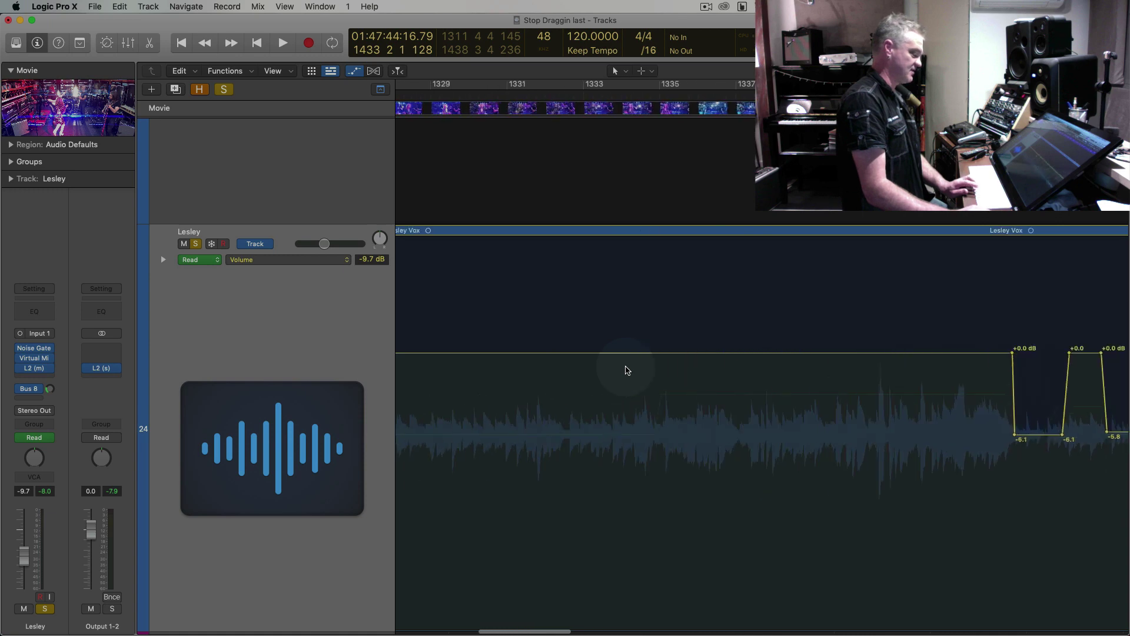
scroll(625, 370, left, 10)
key(super+Left)
key(super+Left)
scroll(575, 366, left, 5)
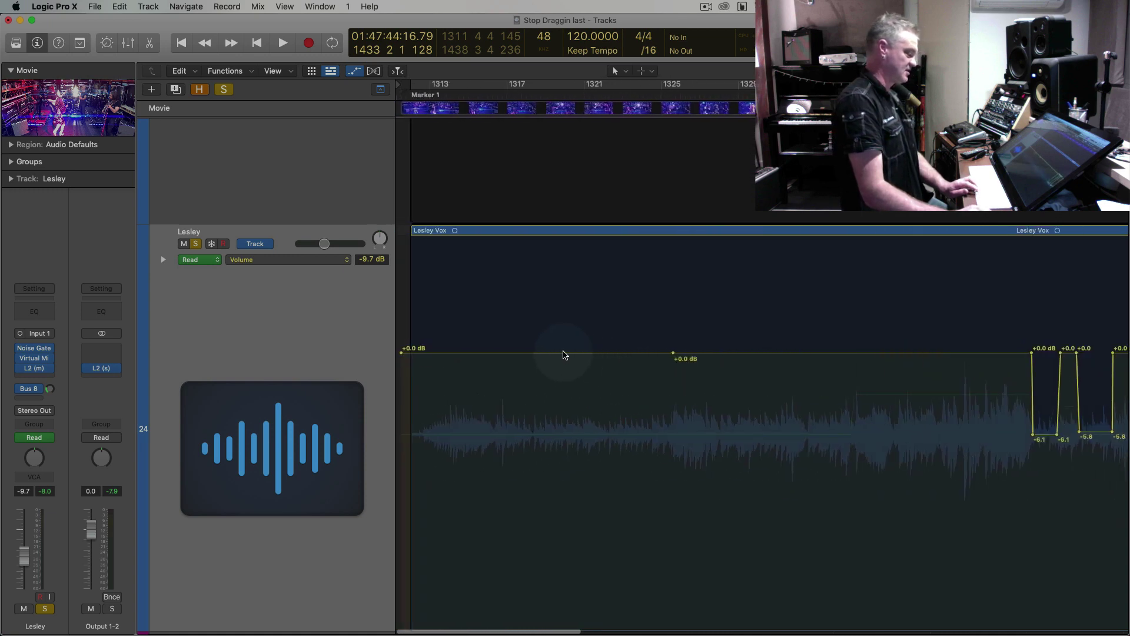
drag(564, 355, 561, 433)
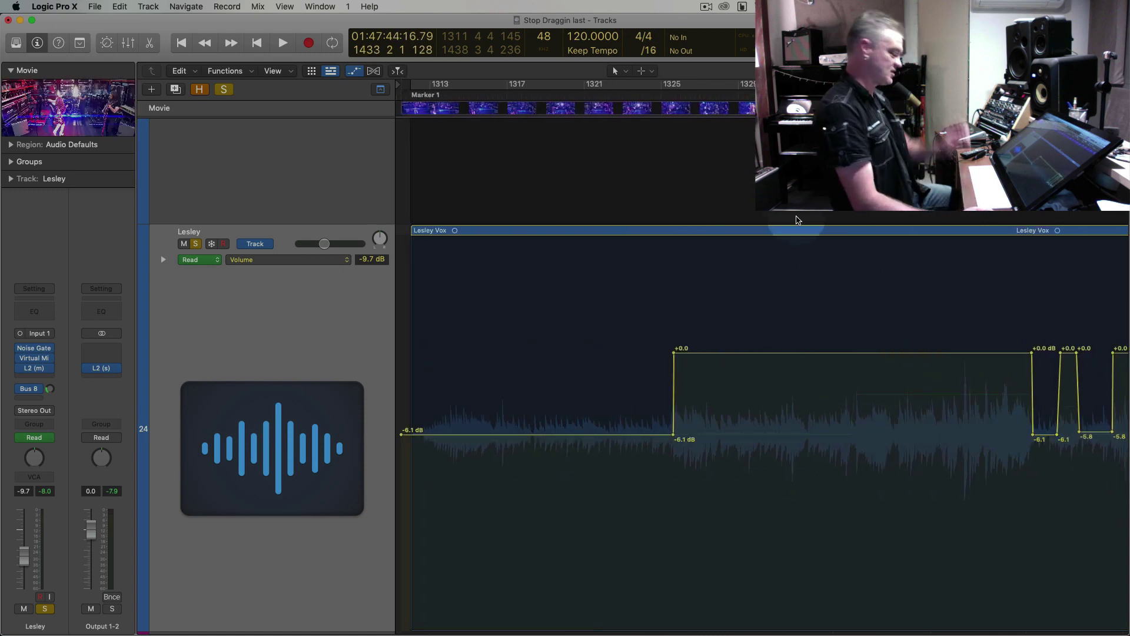
Play the vocal from bar 1327 and pull the volume down to a -2.5 dB dip near the end of bar 1334
double_click(701, 96)
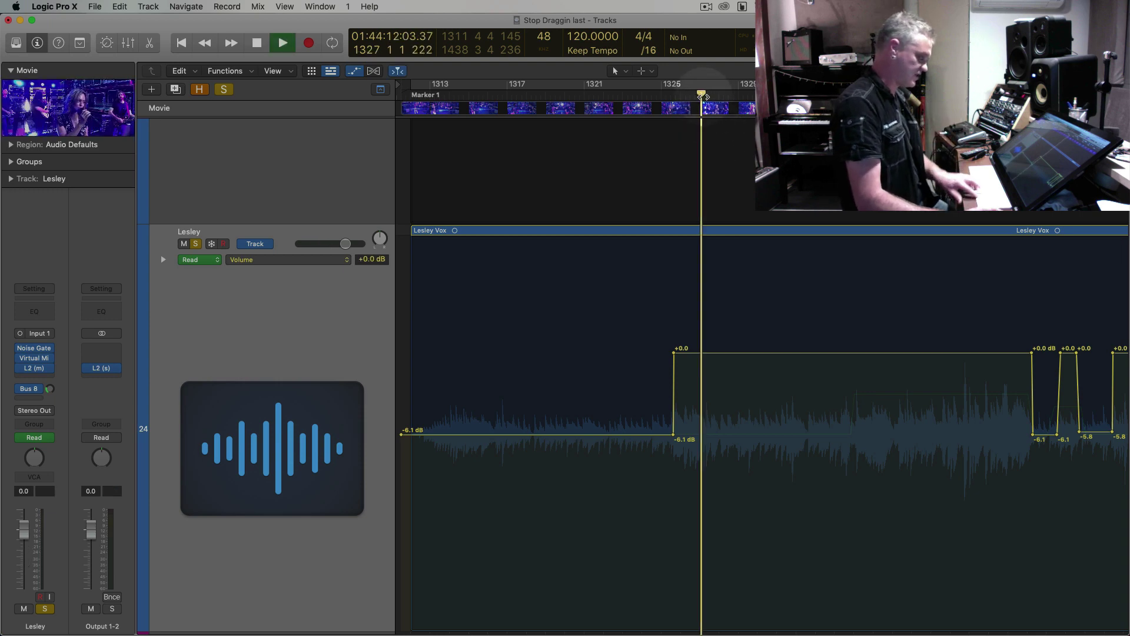
key(super+Right)
key(super+Right)
key(super+Right)
key(super+Right)
key(super+Right)
key(super+Right)
key(super+Right)
key(super+Right)
key(super+Right)
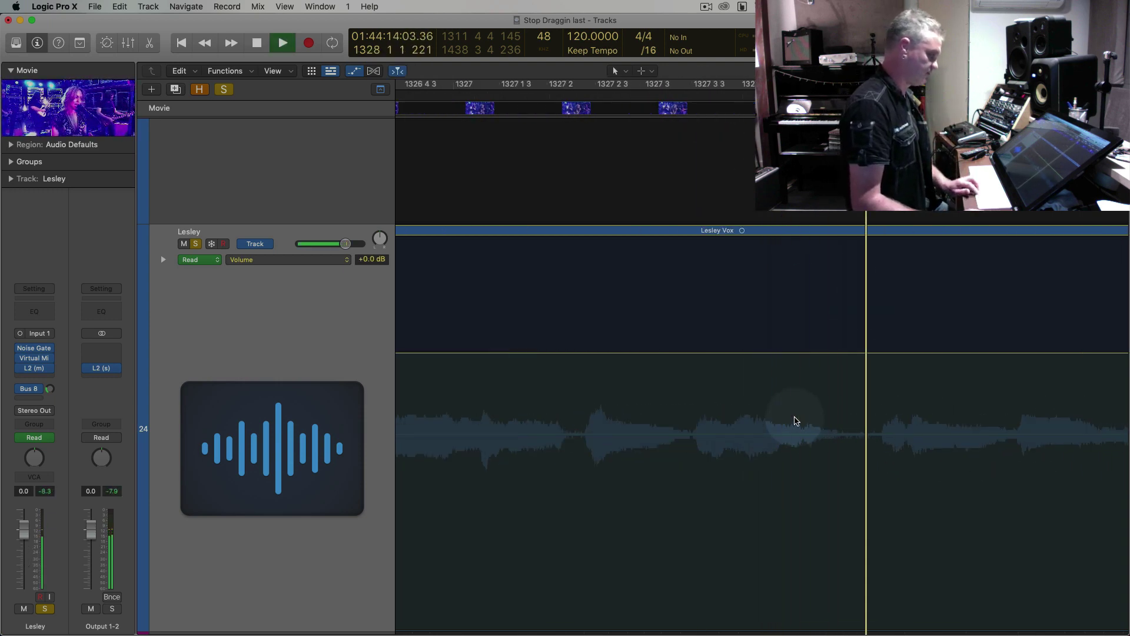
scroll(821, 418, right, 10)
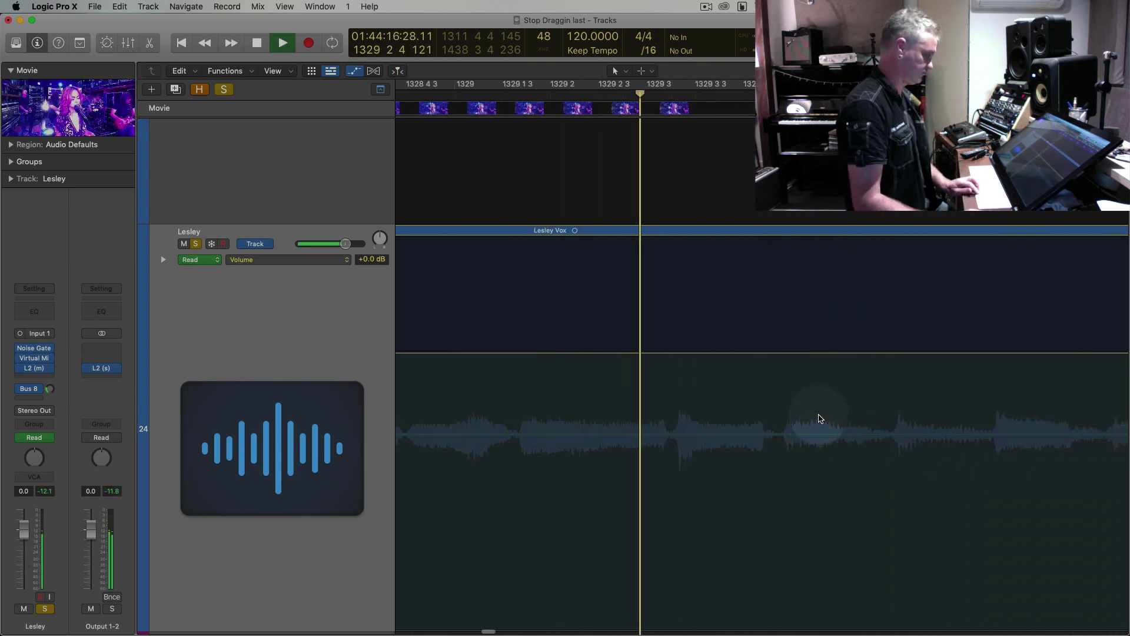
scroll(820, 418, left, 17)
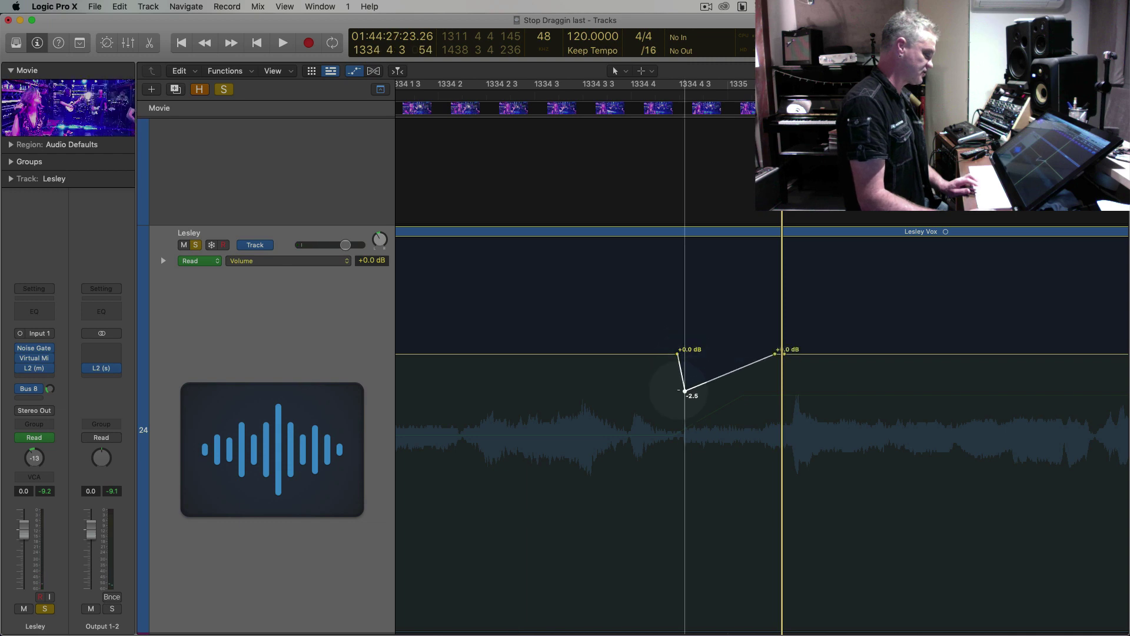
Replay the vocal around the volume dip at the end of bar 1334 and stop playback
key(comma)
key(space)
scroll(813, 406, right, 6)
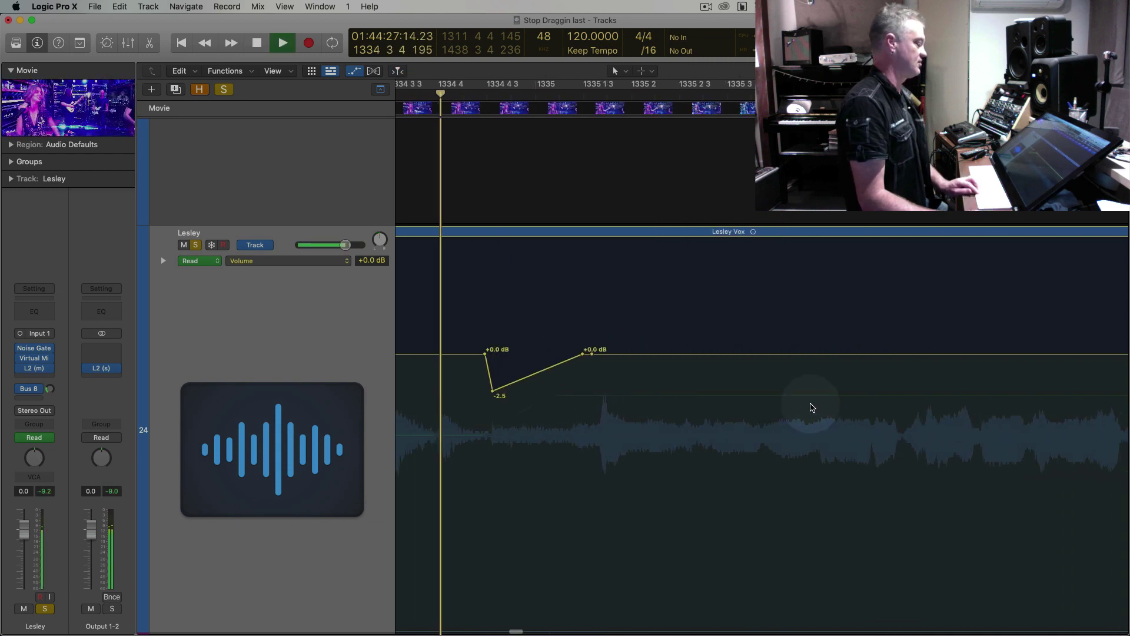
key(super+Left)
key(super+Left)
key(super+Left)
key(super+Left)
key(super+Left)
key(super+Left)
key(space)
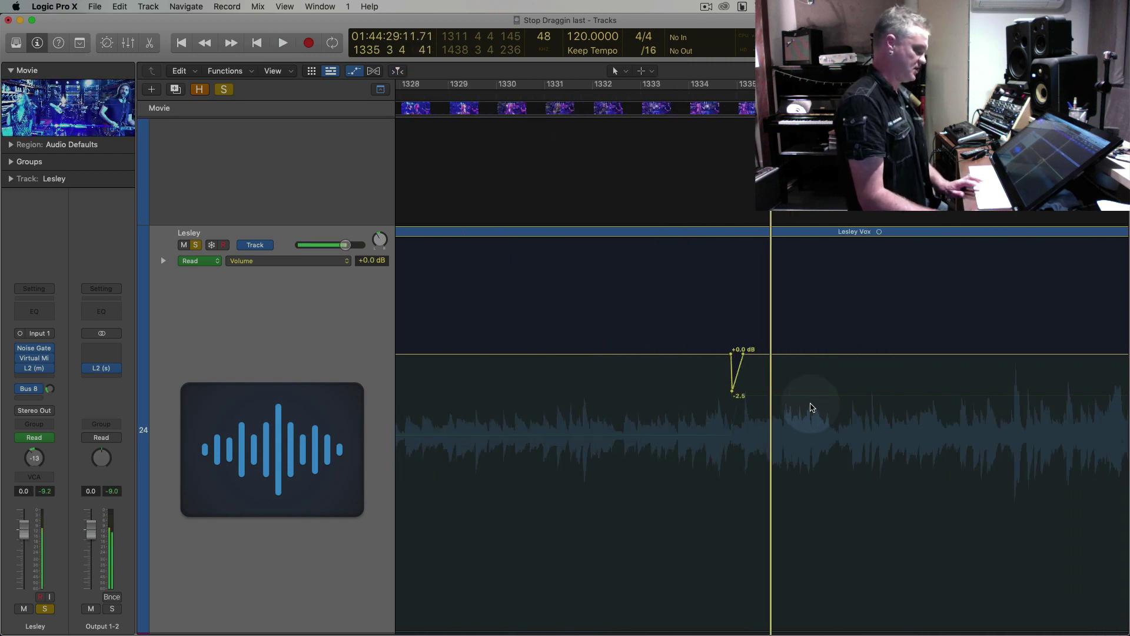
Lower track 24's opening volume segment, from the song start to about bar 1325, to -8.5 dB
key(period)
key(super+Left)
key(super+Left)
key(super+Left)
click(334, 330)
key(super+Left)
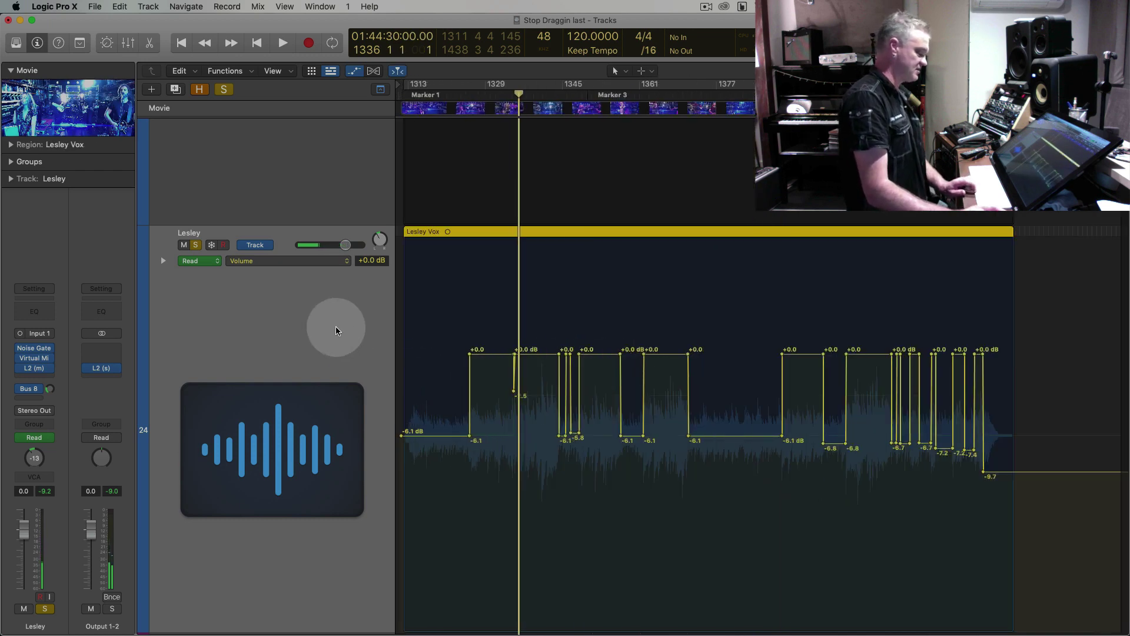
key(super+Up)
key(super+Up)
key(super+Up)
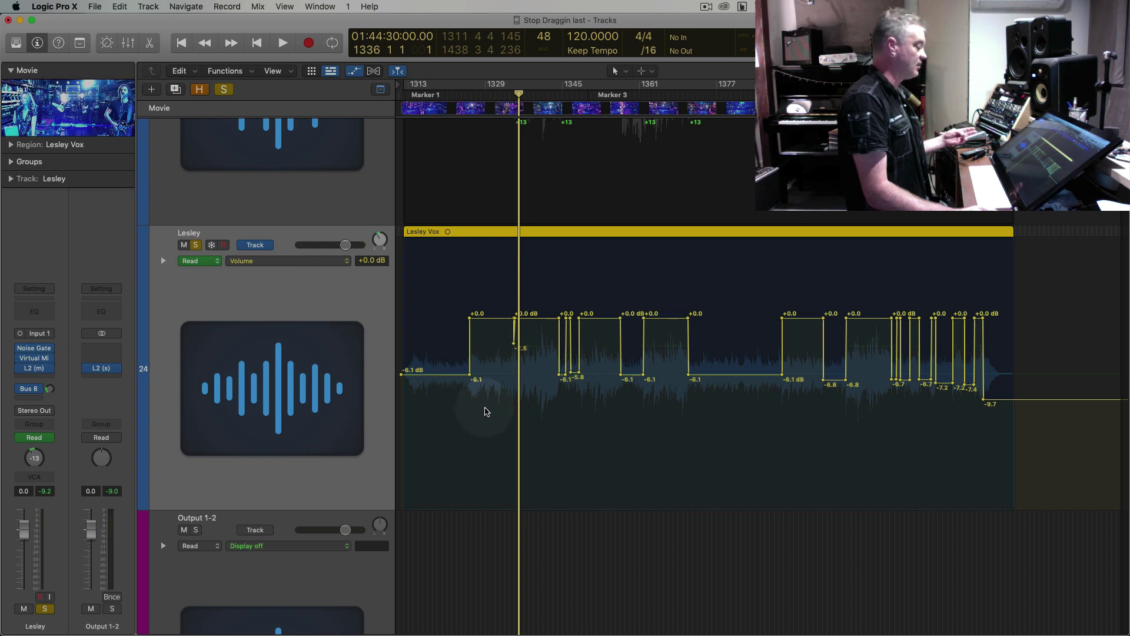
drag(444, 374, 440, 396)
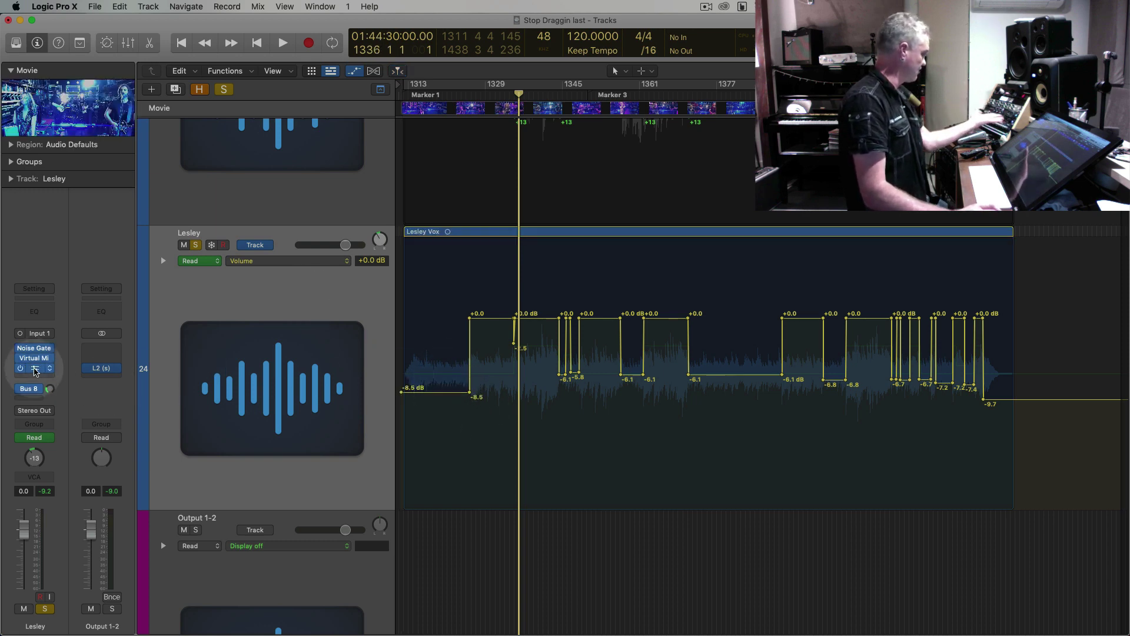
Open the L2 limiter on track 24, set its out ceiling to 0.0 and close the plug-in
click(312, 298)
key(super+Up)
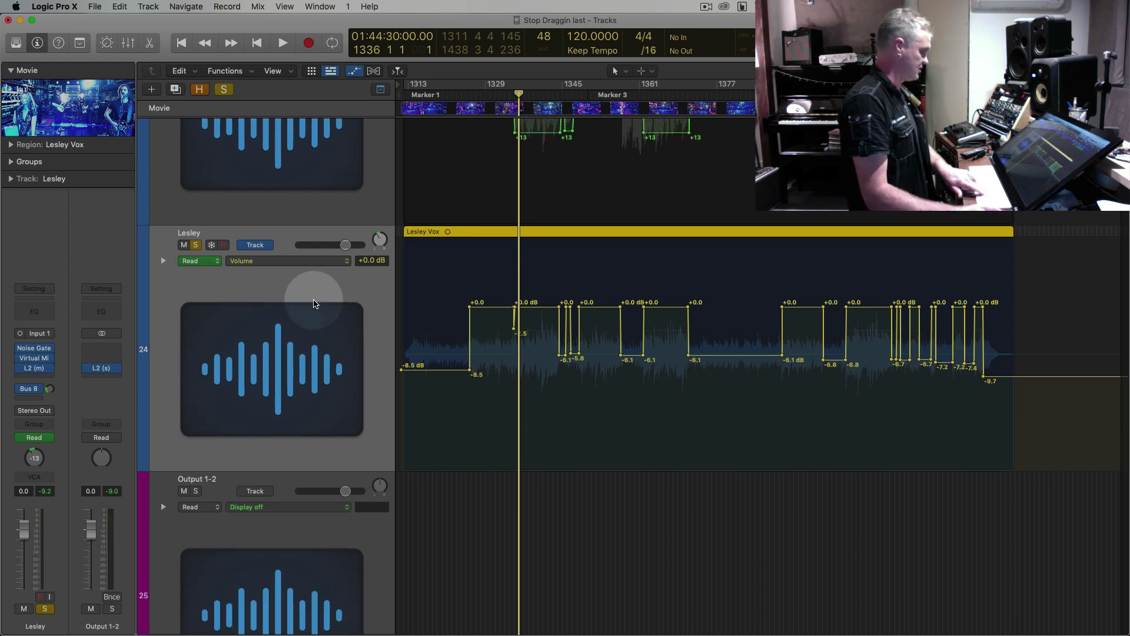
key(super+Up)
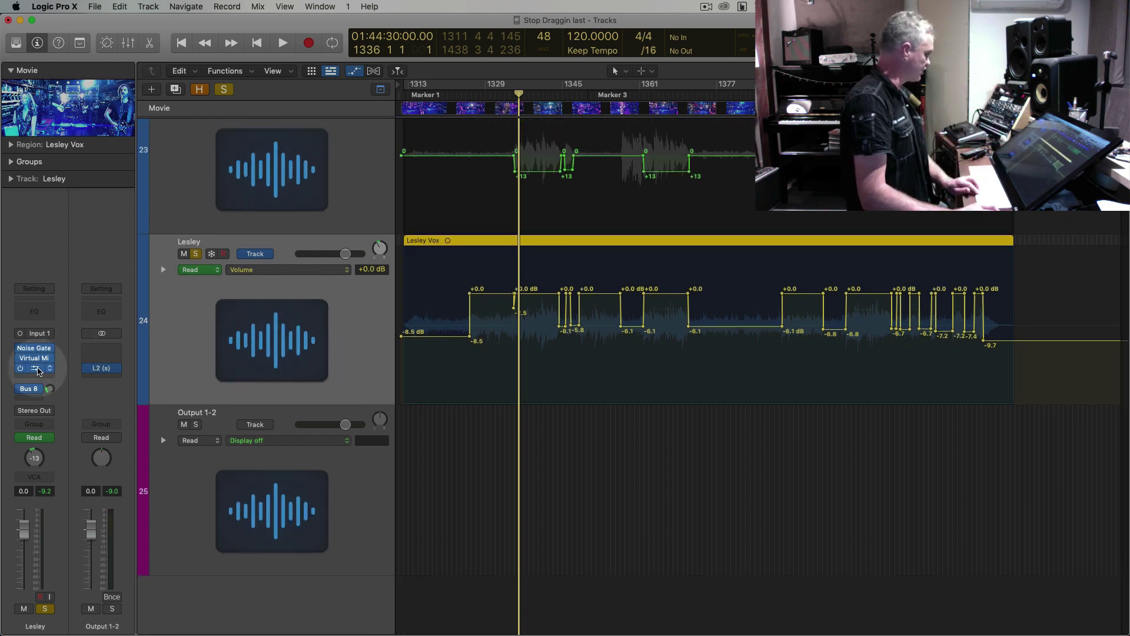
click(37, 369)
drag(464, 263, 454, 233)
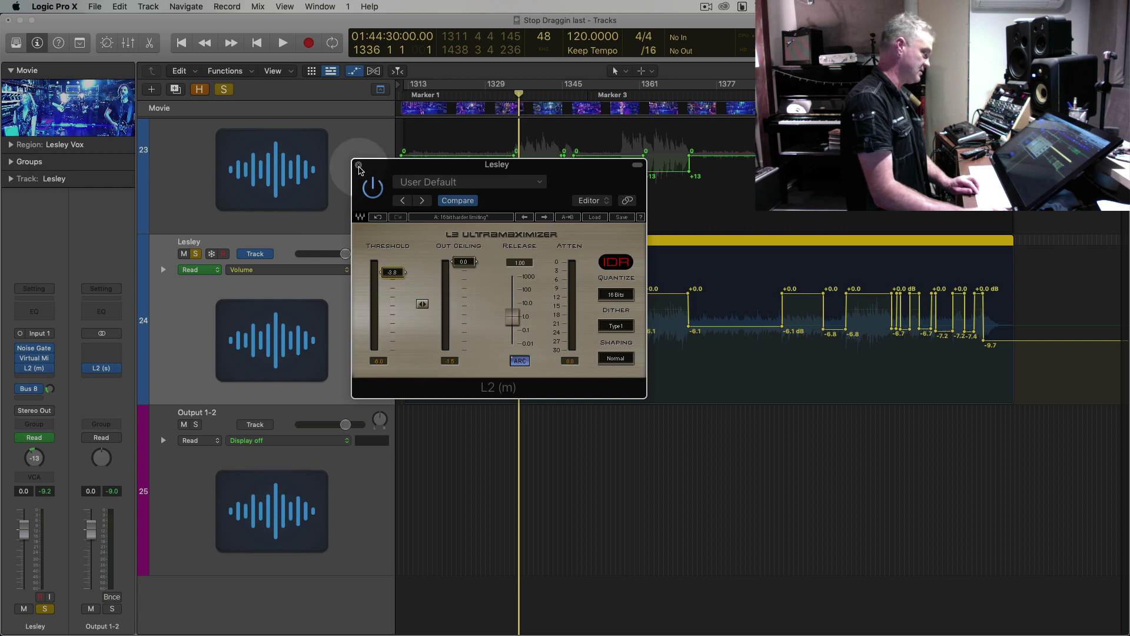
click(359, 164)
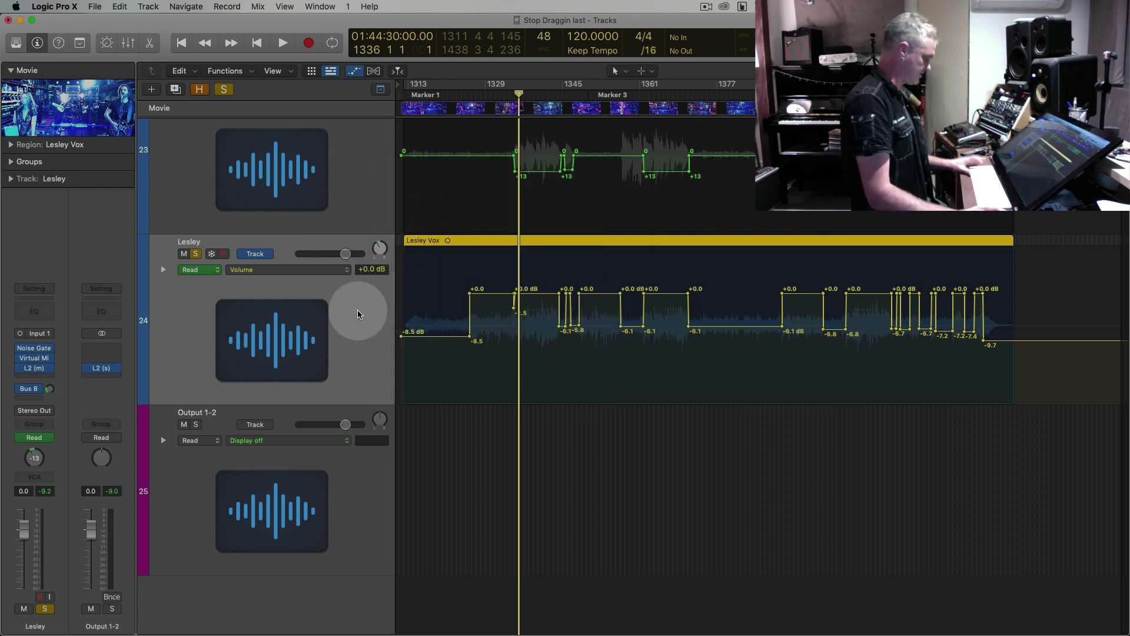
Take track 24 out of solo and play the full mix from the song start with the cycle range enabled
click(194, 256)
key(super+Up)
click(472, 86)
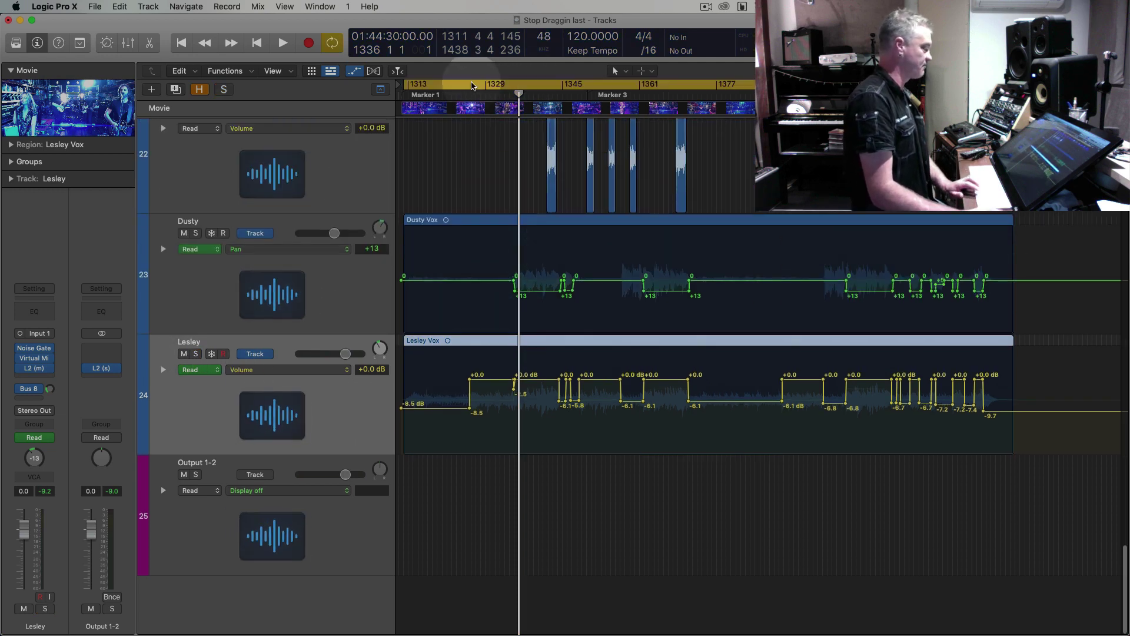
key(space)
key(super+Up)
key(super+Up)
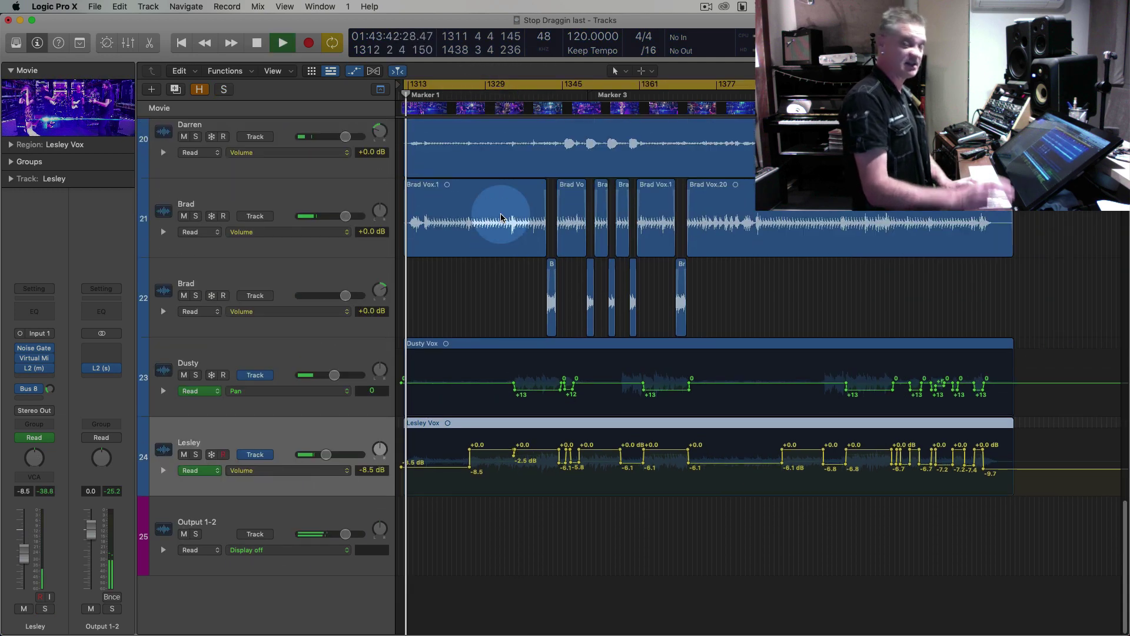
key(space)
key(super+Up)
key(super+Up)
key(super+Up)
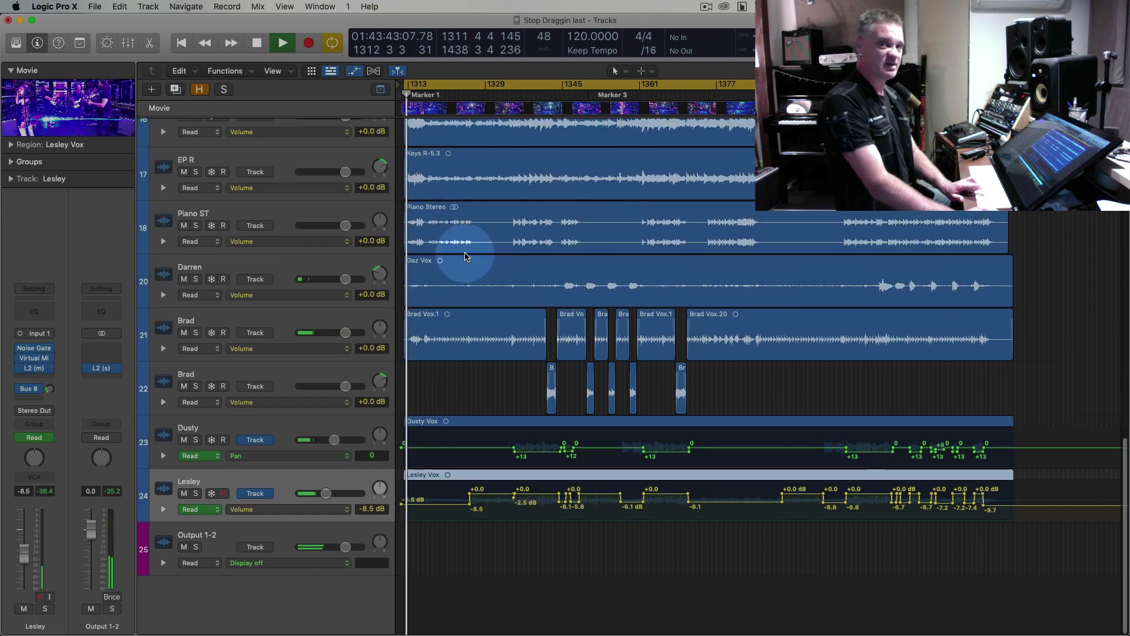
Examine the song's opening bars across the instrument and vocal tracks while the mix plays
key(super+Right)
key(super+Right)
key(super+Right)
key(super+Right)
key(super+Up)
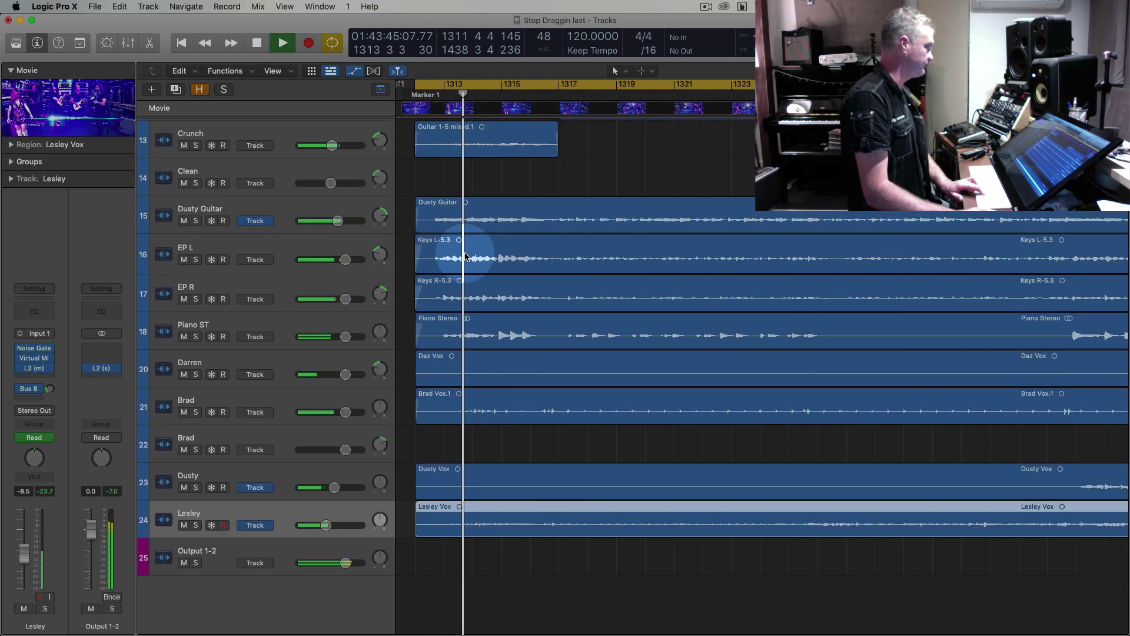
key(super+Up)
key(super+Up)
key(super+Right)
key(super+Right)
key(super+Down)
key(super+Down)
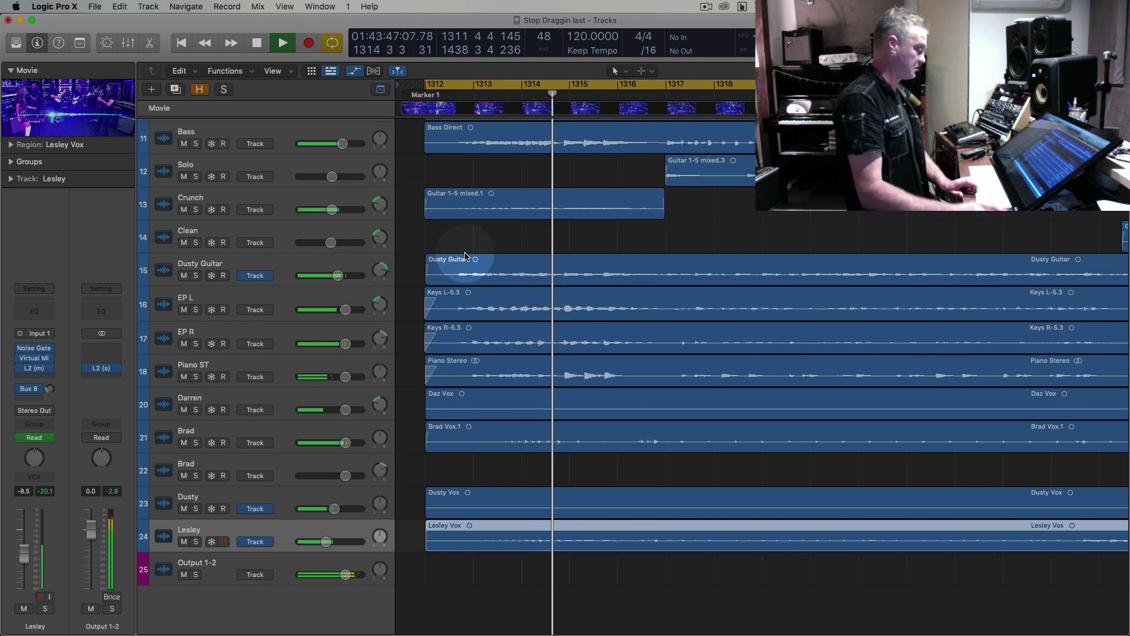
key(super+Left)
key(super+Left)
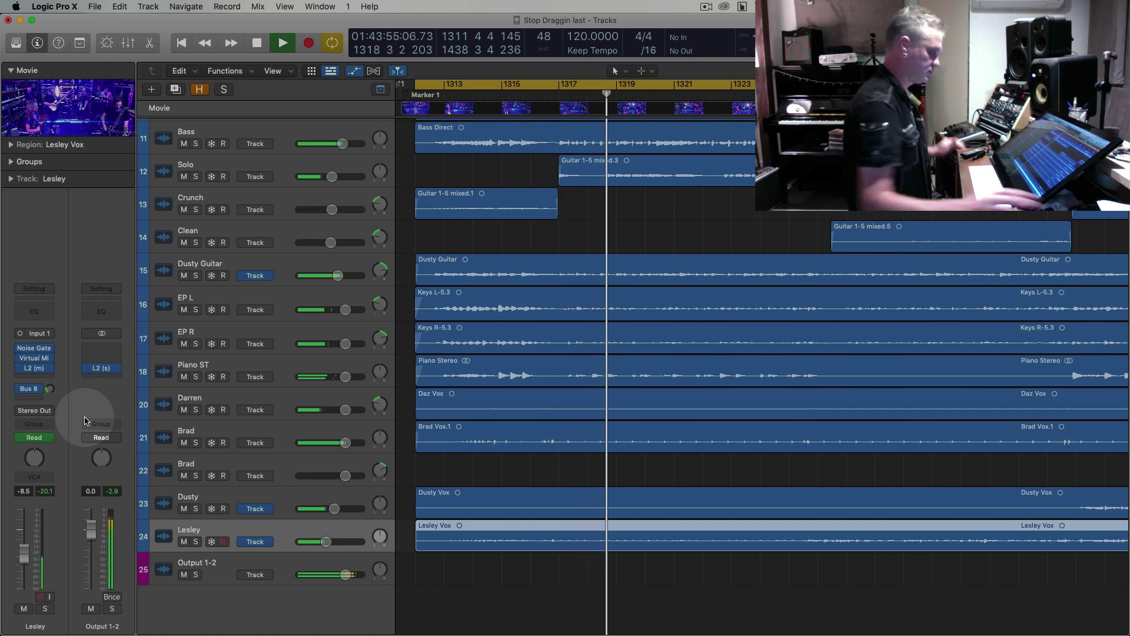
Look over the whole arrangement from the drums to the vocals during playback and select the TRIGGER track
click(584, 307)
key(super+Left)
key(super+Left)
key(super+Left)
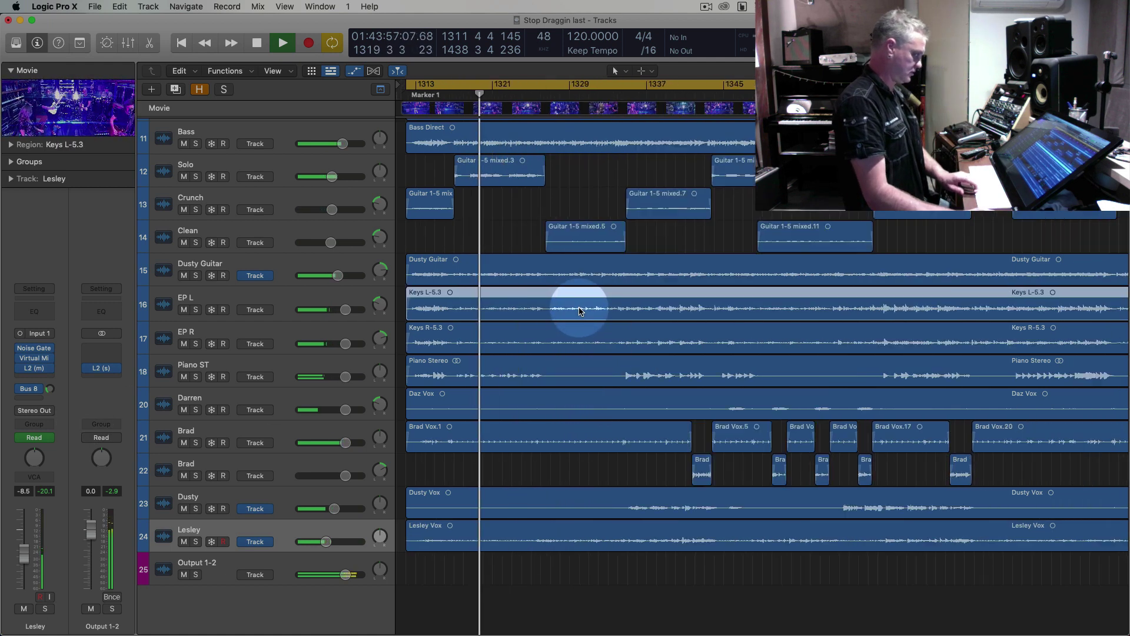
key(super+Left)
key(super+Up)
key(super+Up)
key(super+Up)
key(super+Left)
scroll(510, 295, up, 2)
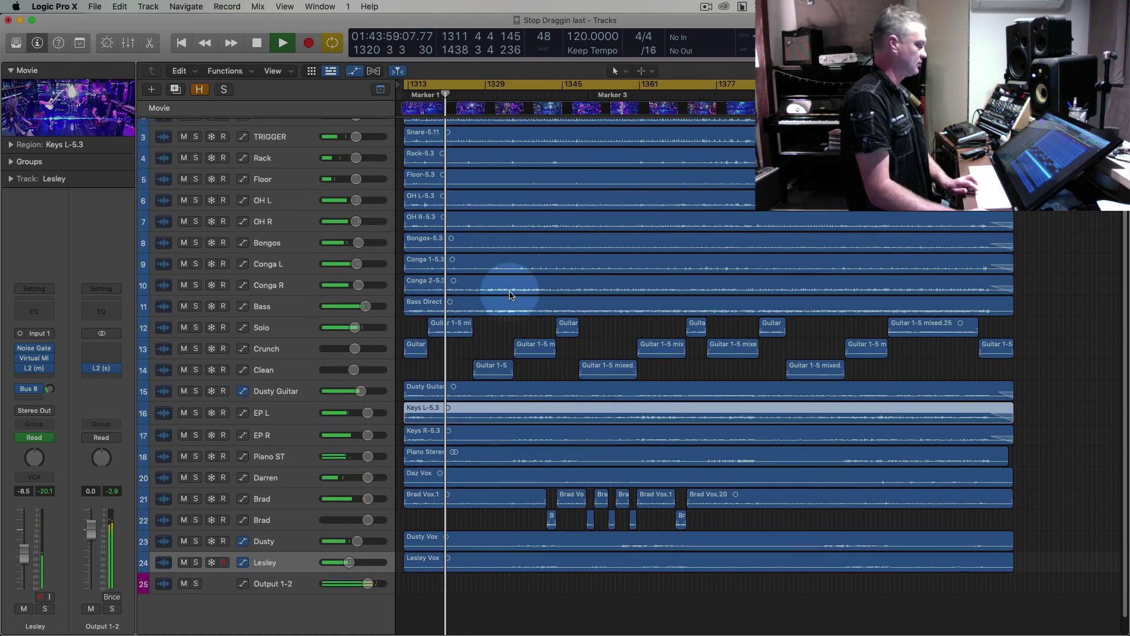
scroll(511, 288, up, 5)
scroll(553, 191, up, 6)
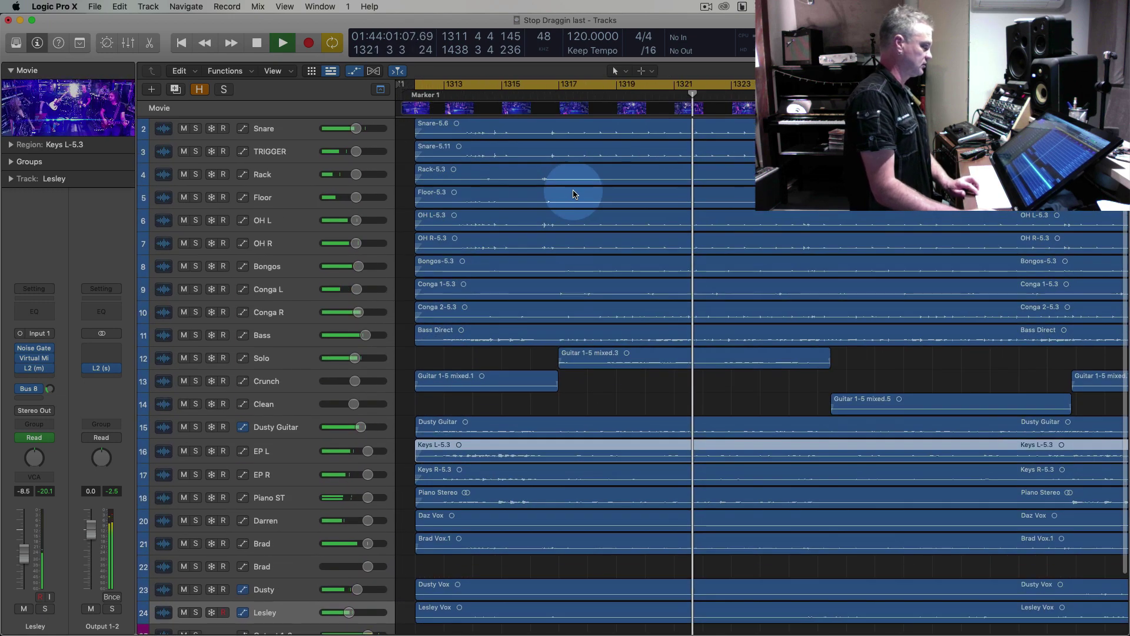
click(282, 152)
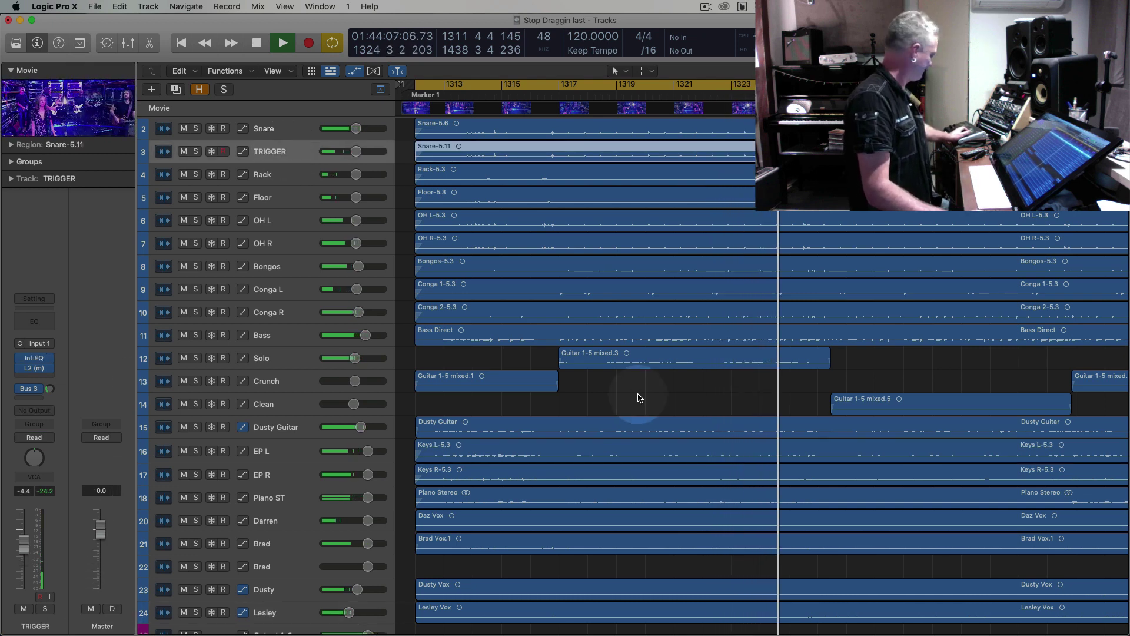
Select the Bass track and raise its fader to -0.4 dB during playback
click(272, 334)
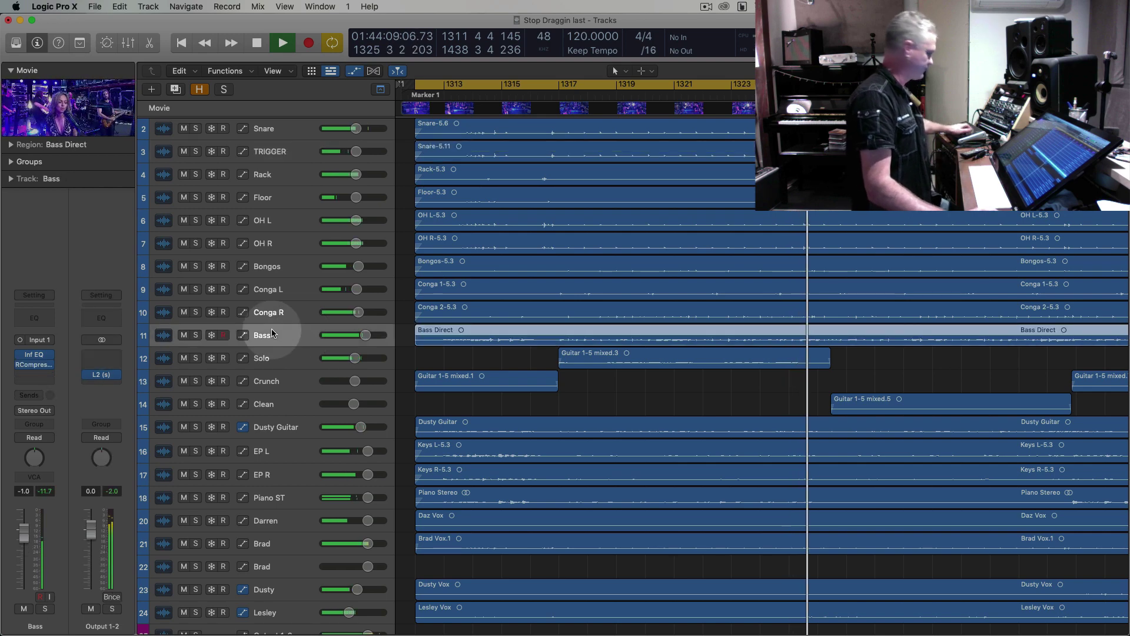
key(super+Left)
key(super+Down)
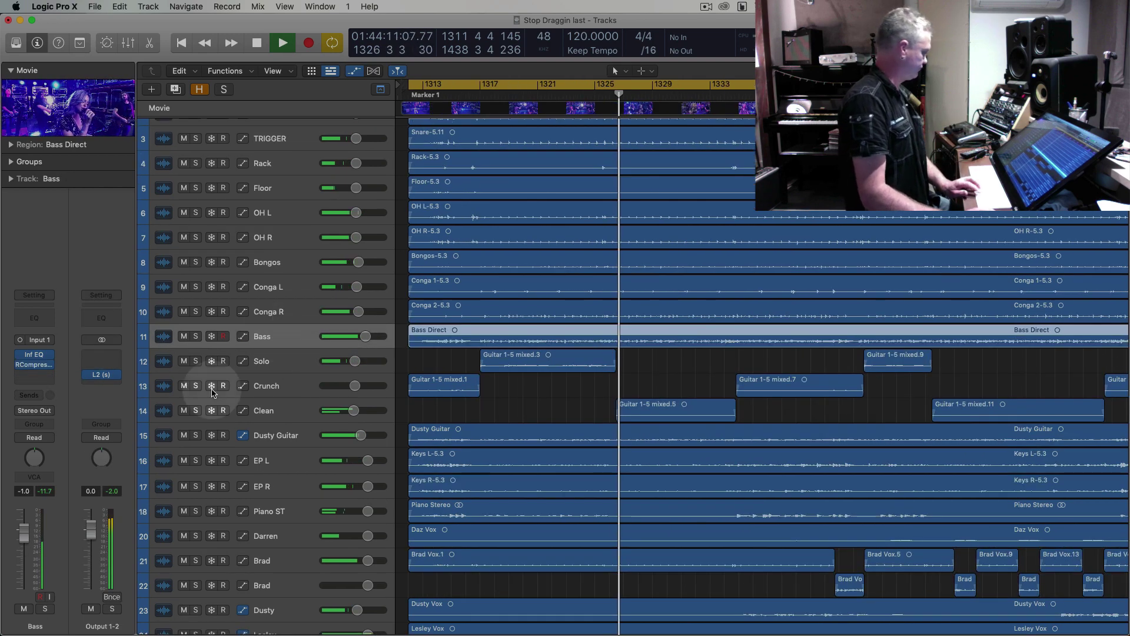
drag(24, 532, 24, 528)
Mute and unmute vocal tracks 23 and 24 together to compare the mix, and select only track 24
scroll(438, 496, down, 5)
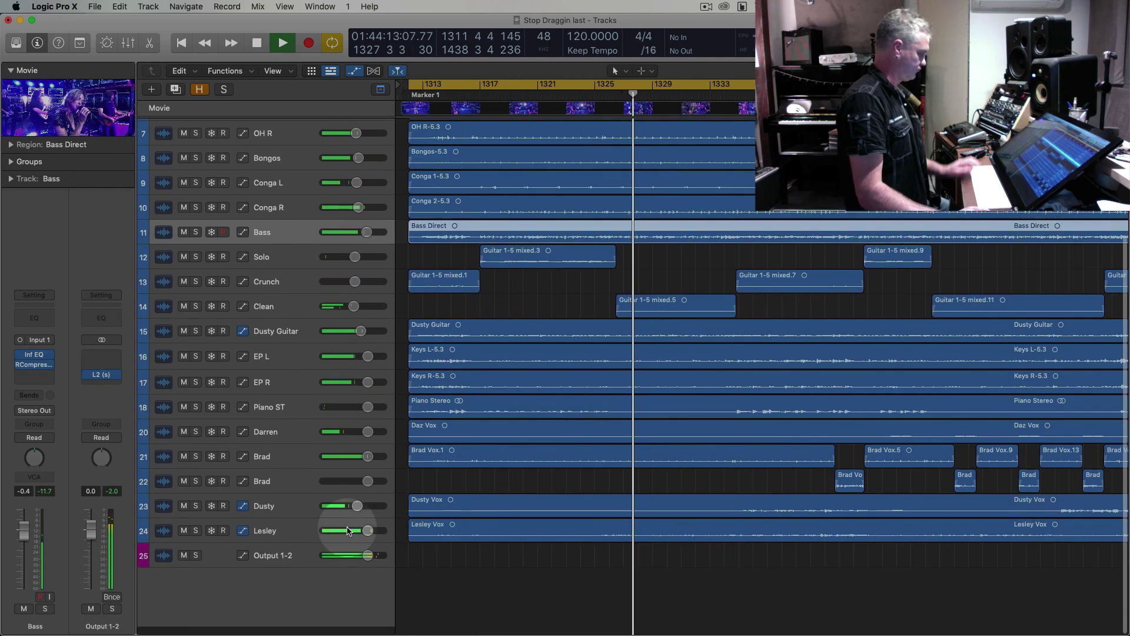
click(277, 533)
shift+click(280, 518)
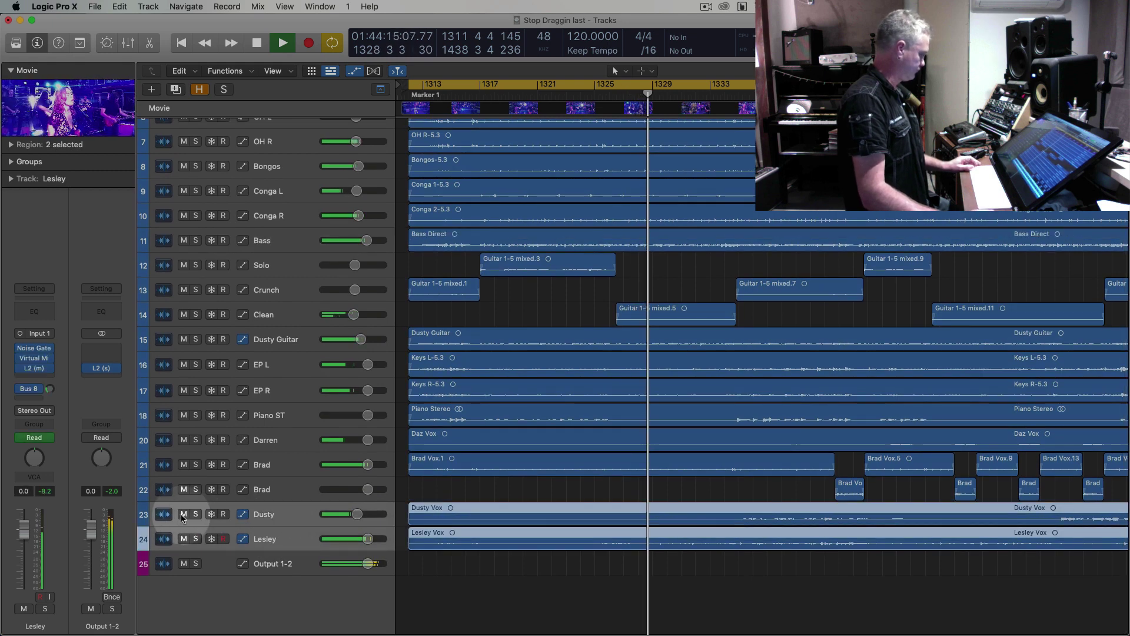
click(184, 515)
click(184, 515)
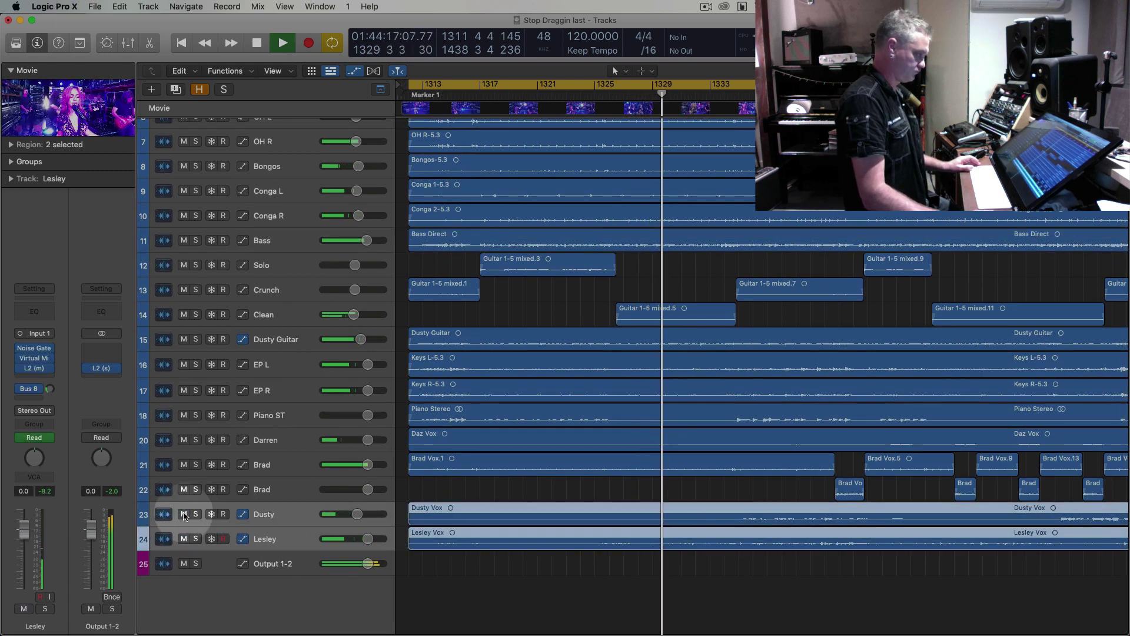
click(277, 532)
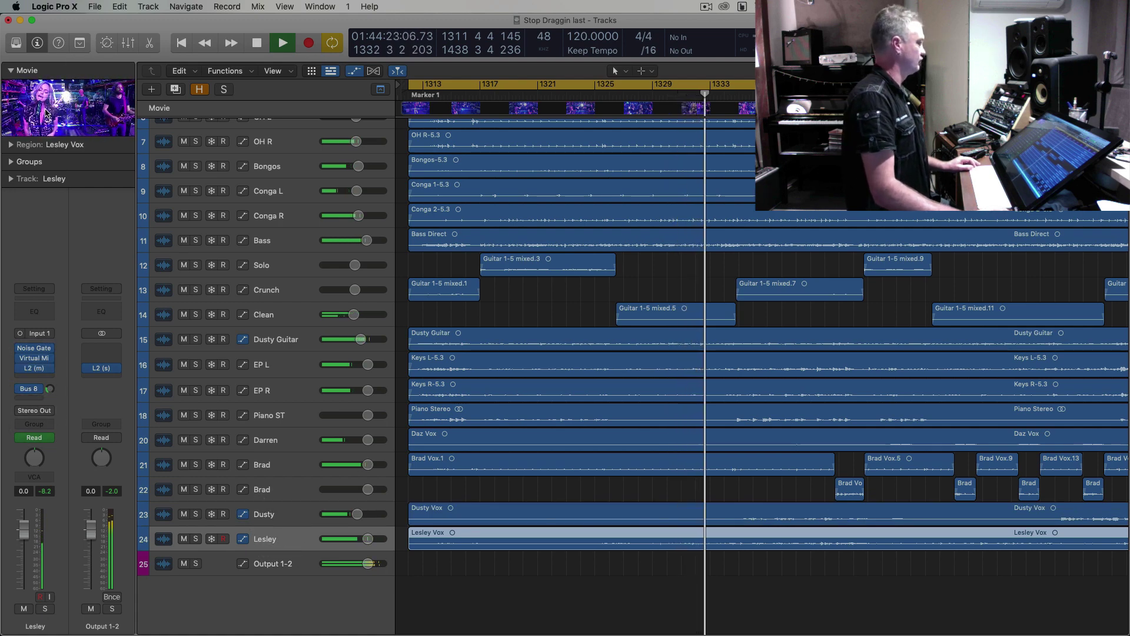
View the song's movie in a large floating window during playback and close it
double_click(69, 109)
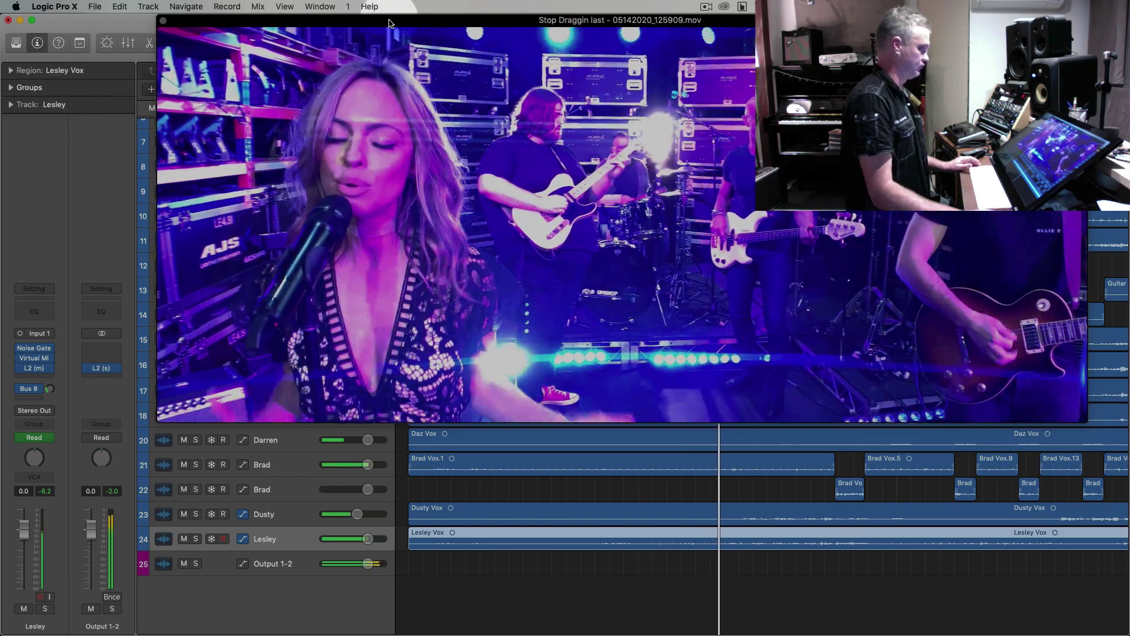
drag(390, 17, 339, 16)
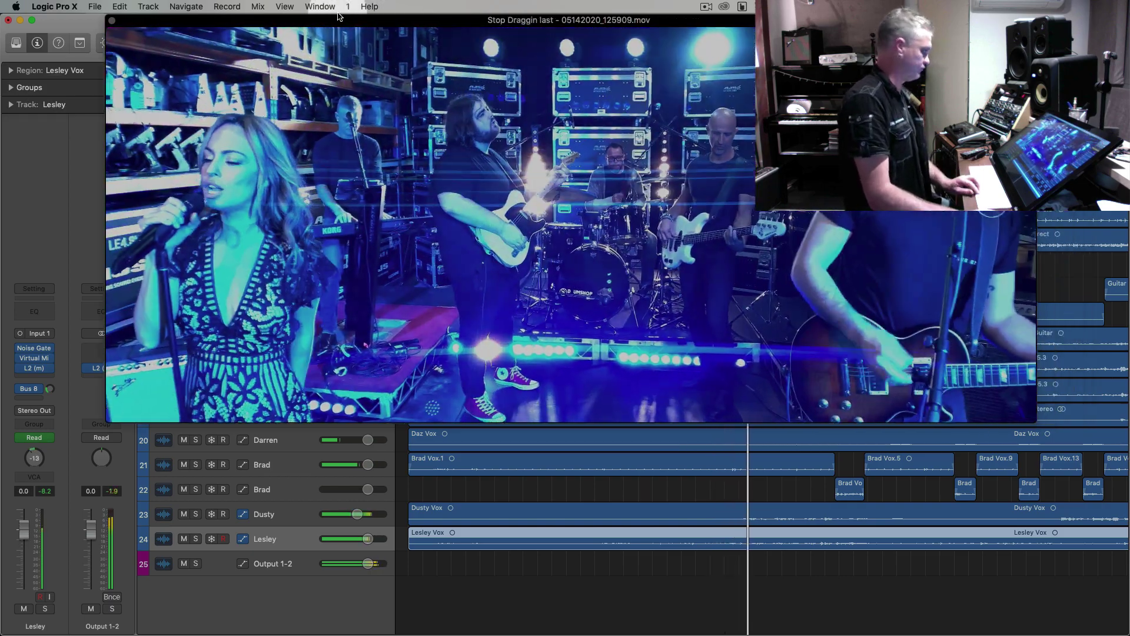
click(111, 21)
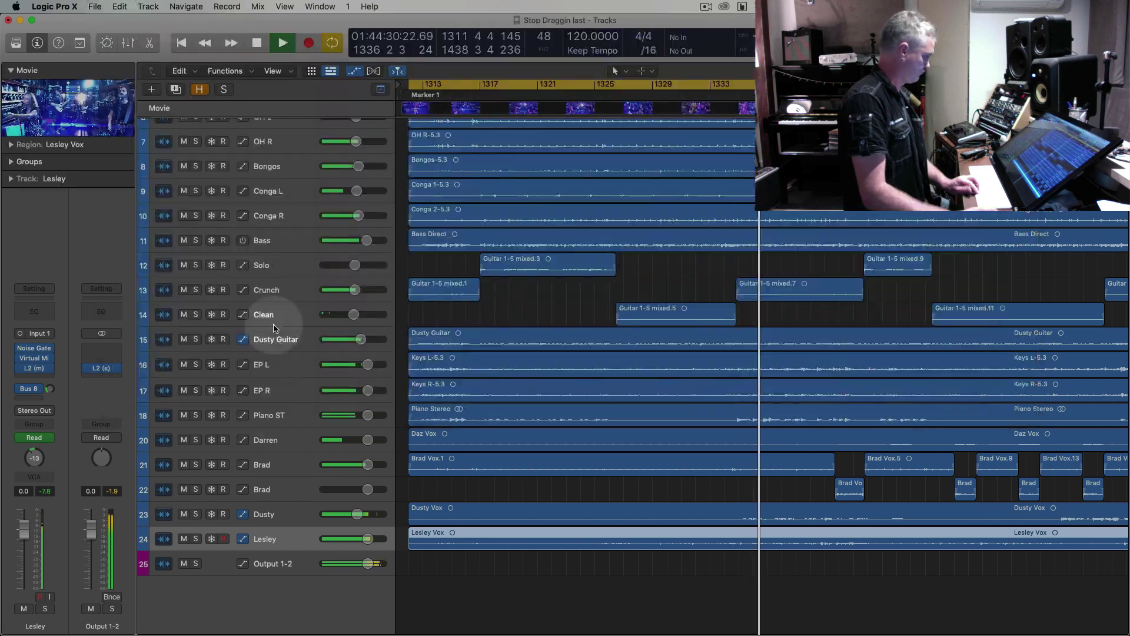
Insert an L2 (m) limiter on vocal track 23 and set its out ceiling to -2.4 dB
click(291, 515)
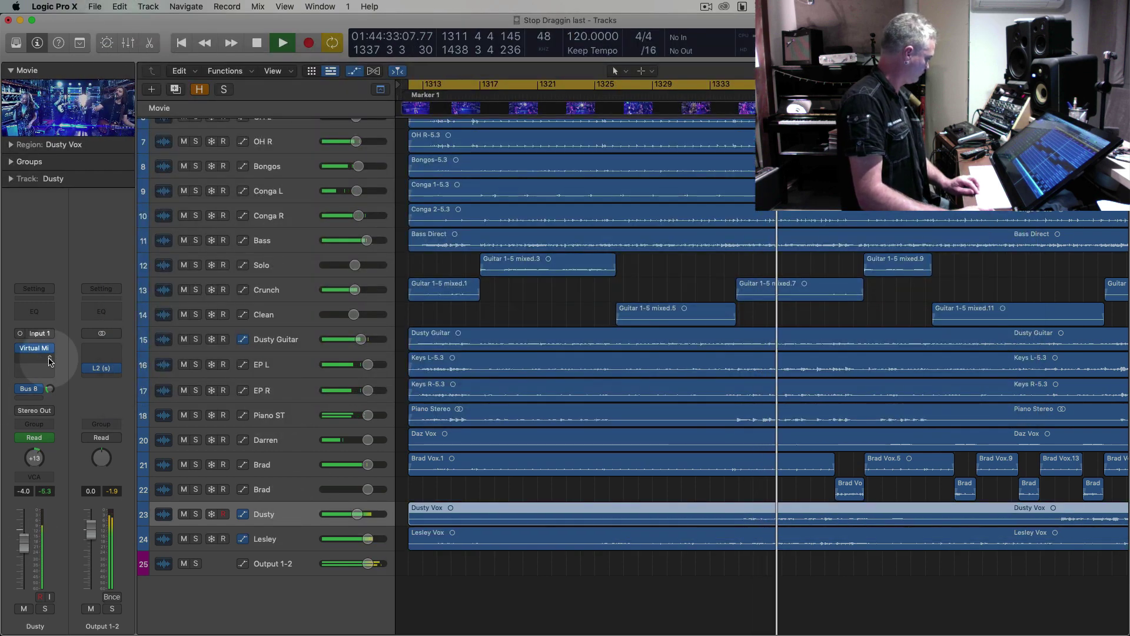
click(34, 357)
mouse_move(64, 405)
click(129, 401)
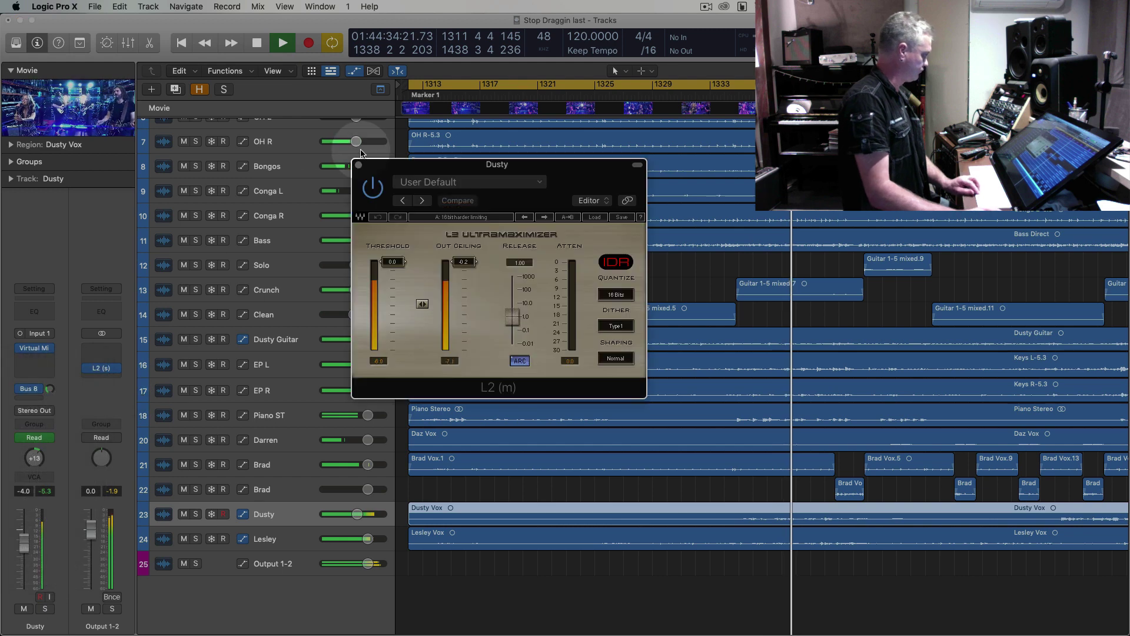
mouse_move(464, 263)
mouse_down()
mouse_move(451, 314)
mouse_move(445, 297)
mouse_move(462, 263)
mouse_up()
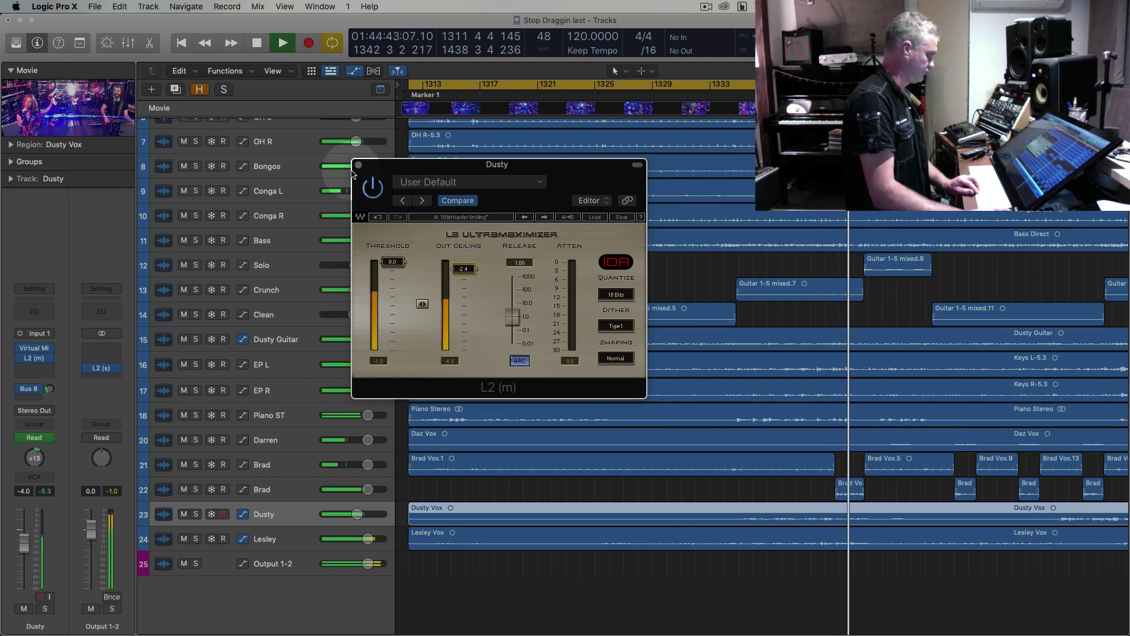
click(359, 165)
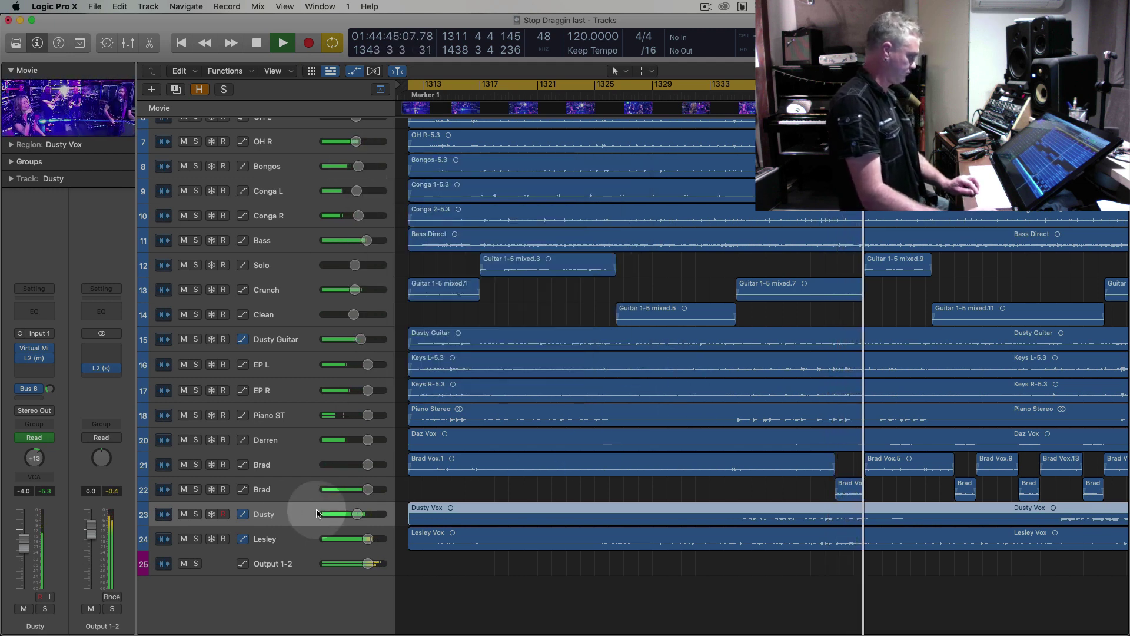
Select vocal track 22 and lower the fader of its BV bus to -3.1 dB during playback
click(257, 499)
click(93, 535)
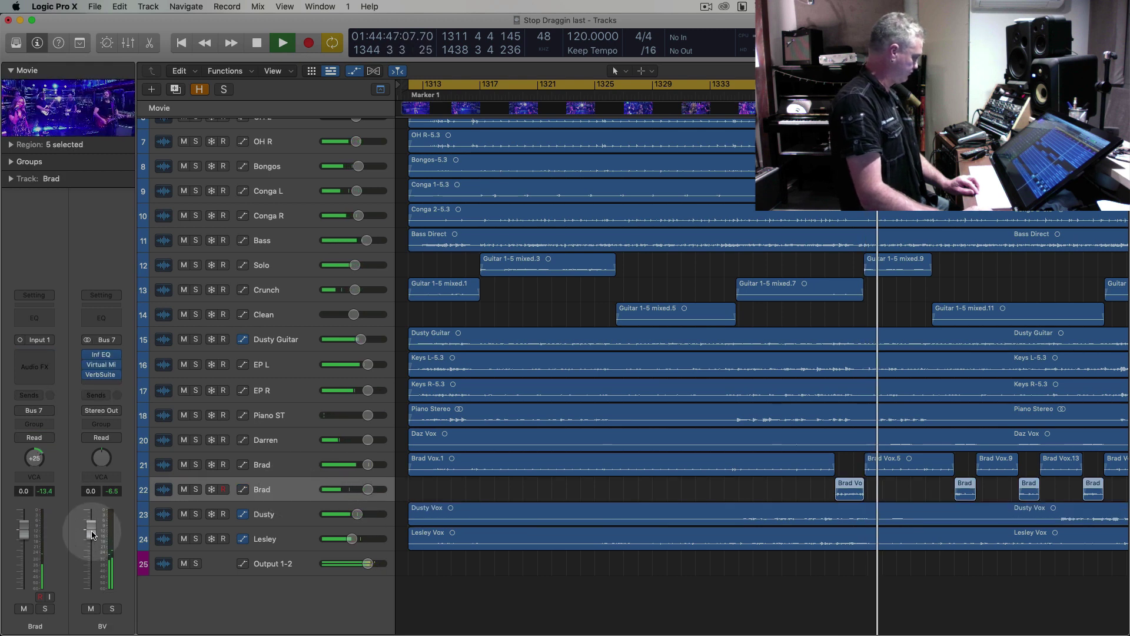
drag(92, 535, 93, 540)
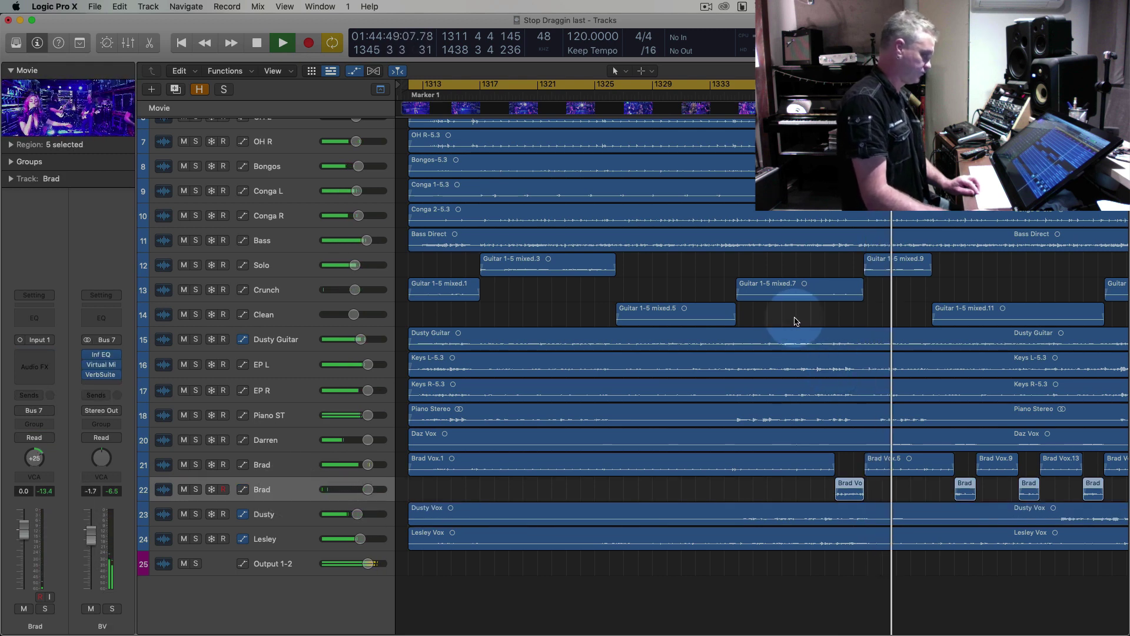
click(797, 320)
drag(92, 534, 92, 540)
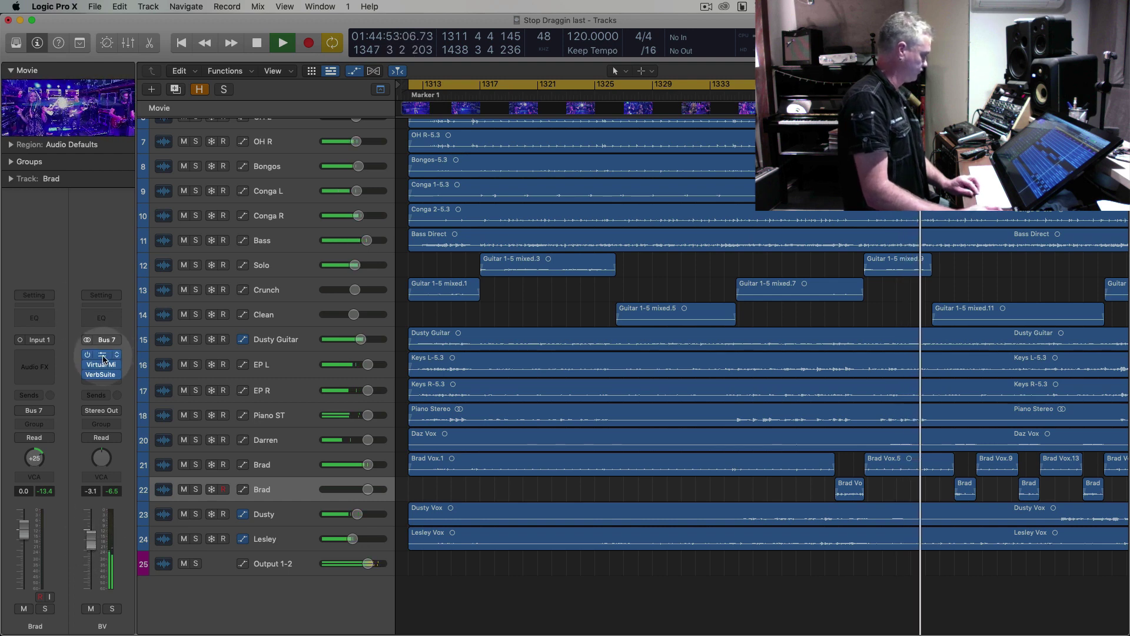
Add a band to the BV bus's Infinity EQ that cuts about 3.31 dB at 333 Hz, and close the plug-in
click(103, 358)
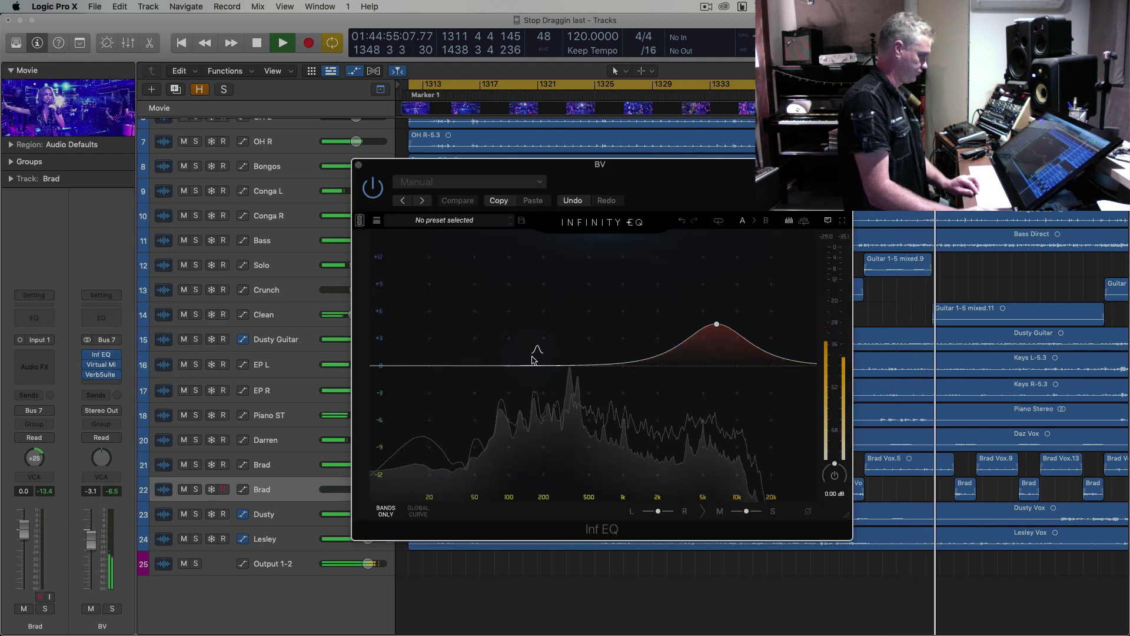
click(533, 358)
drag(533, 357, 568, 396)
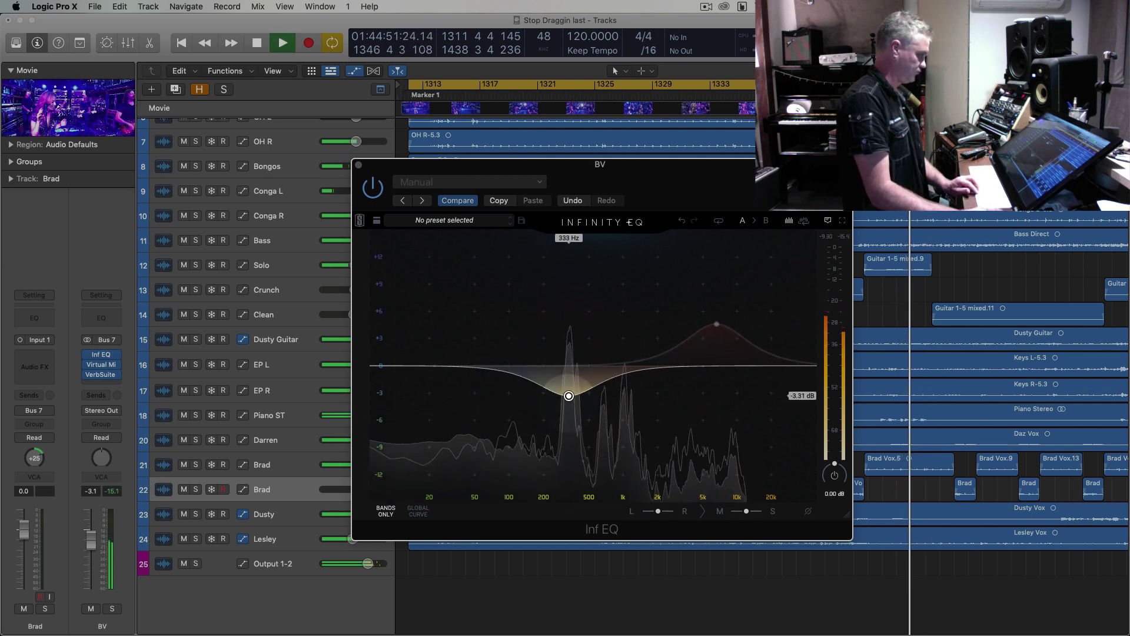
click(358, 164)
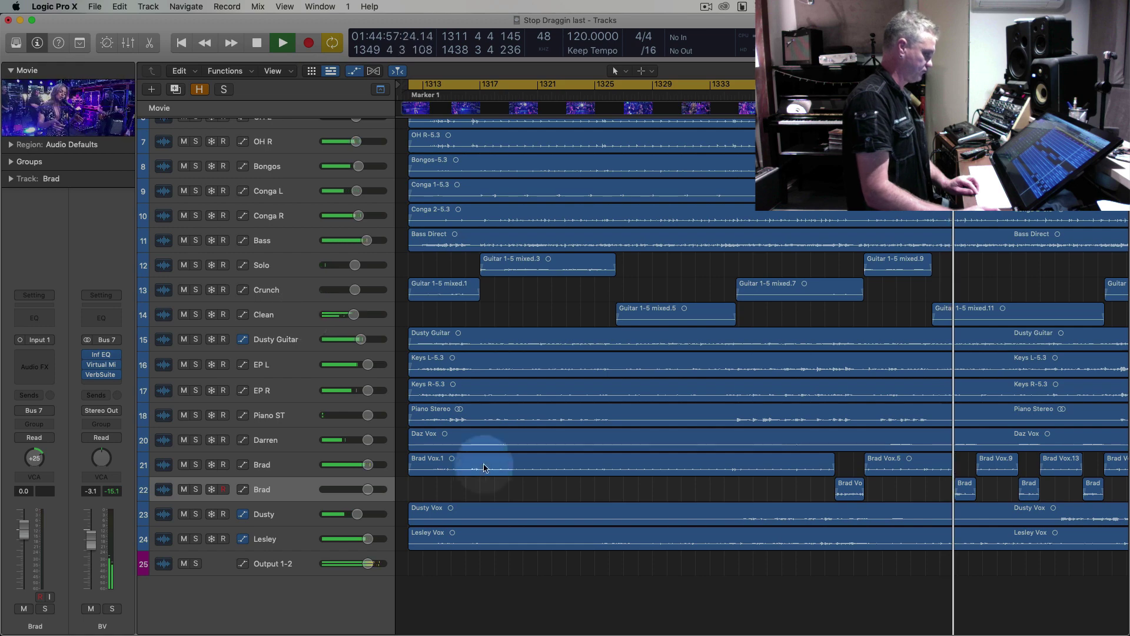
Select vocal track 22, stop playback and turn off cycle mode
click(280, 492)
key(super+Down)
key(super+Down)
key(super+Left)
key(super+Left)
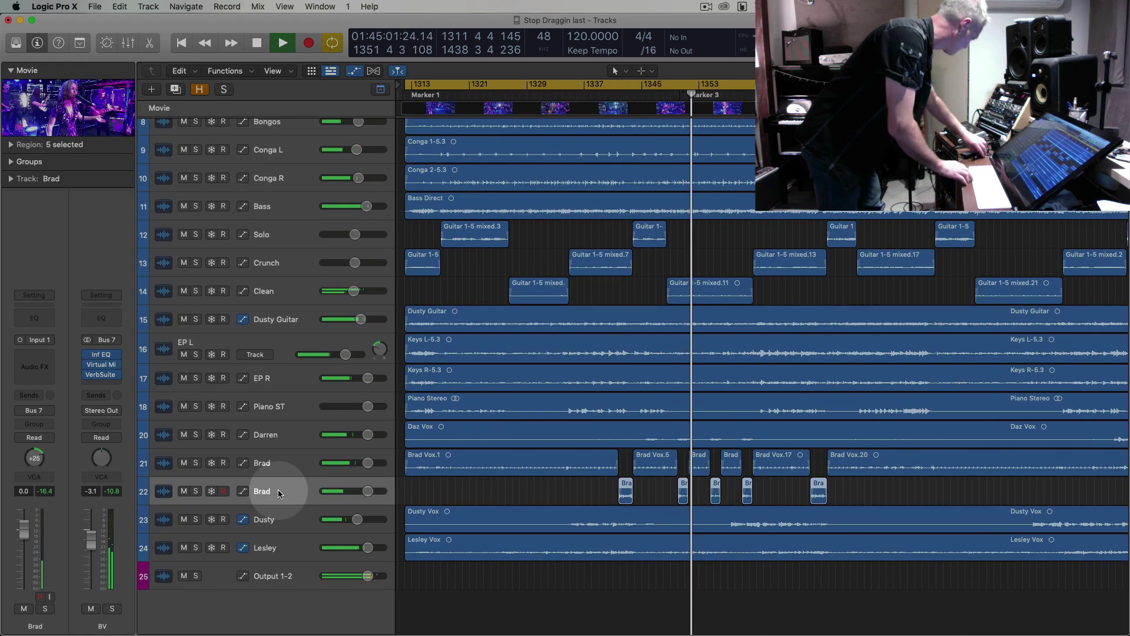
key(space)
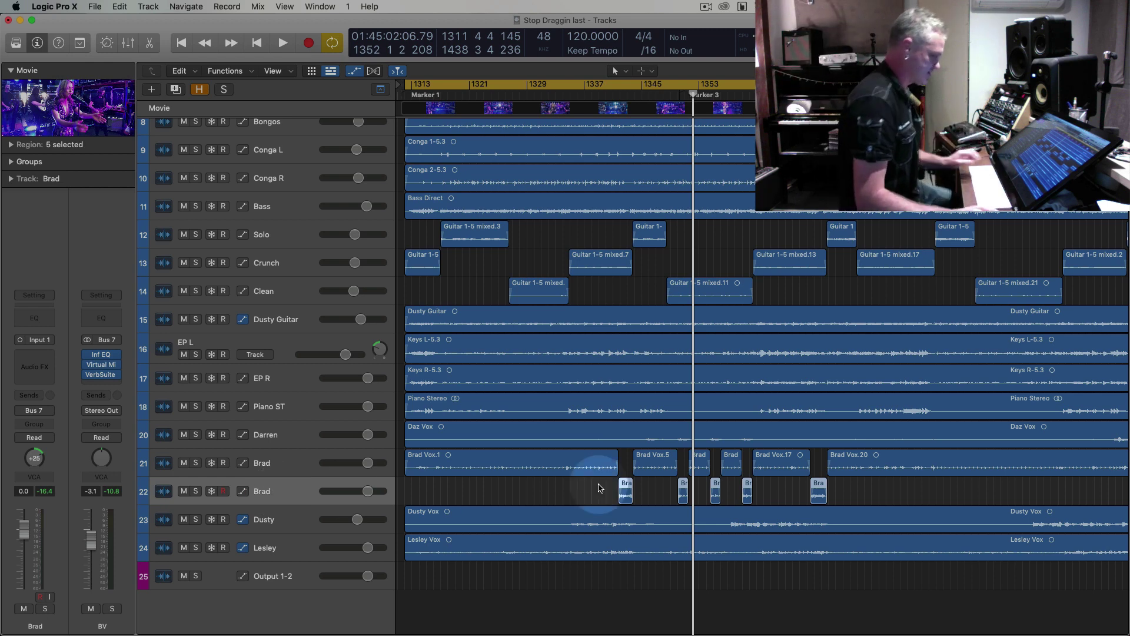
click(671, 241)
click(686, 88)
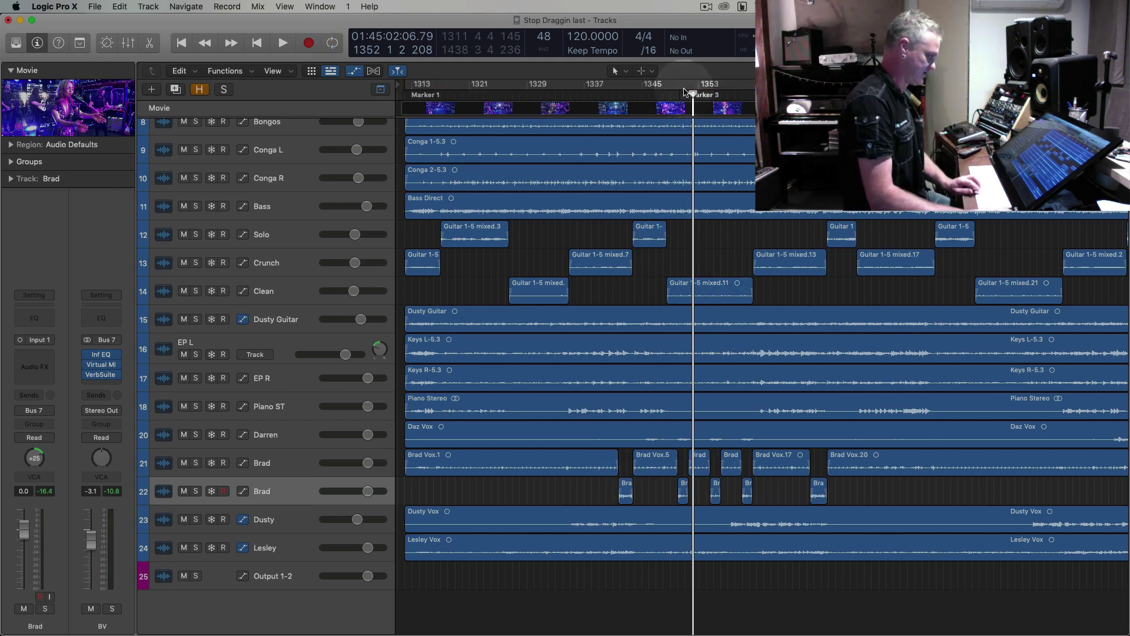
Play the passage around bar 1353 and examine the short vocal regions on tracks 21 and 22
key(space)
click(700, 462)
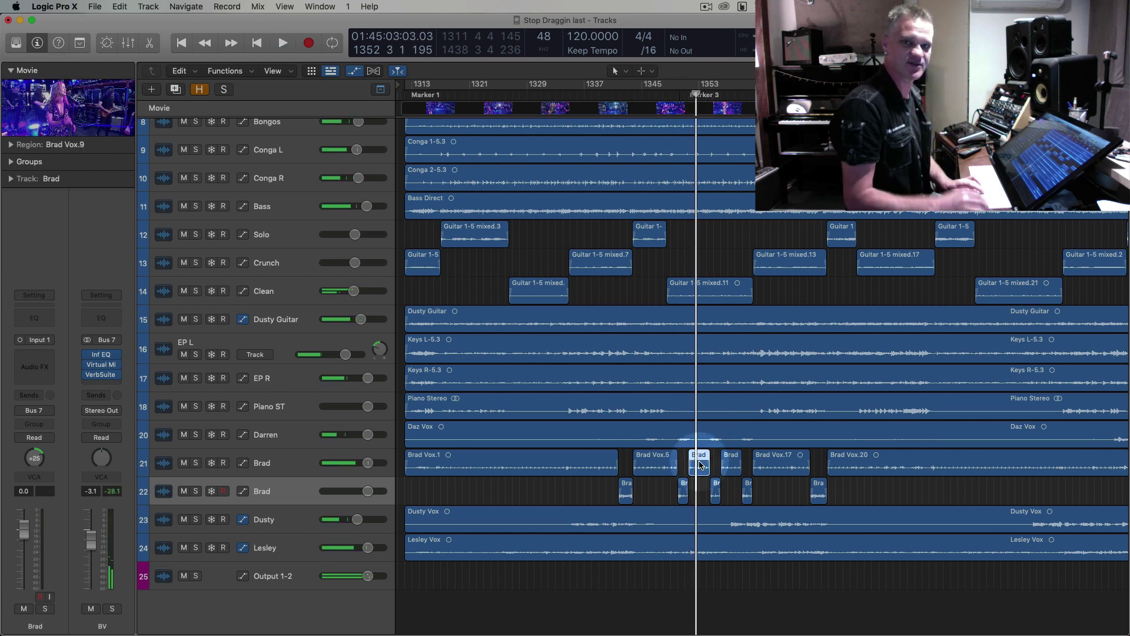
key(space)
key(super+Right)
key(super+Right)
key(super+Right)
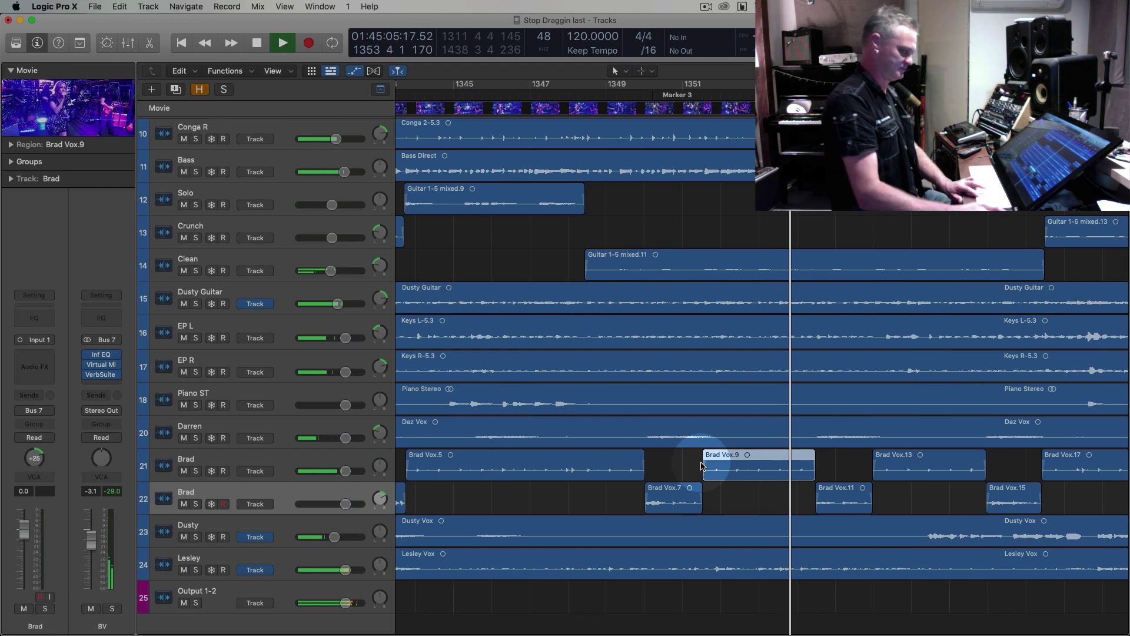
key(super+Left)
key(space)
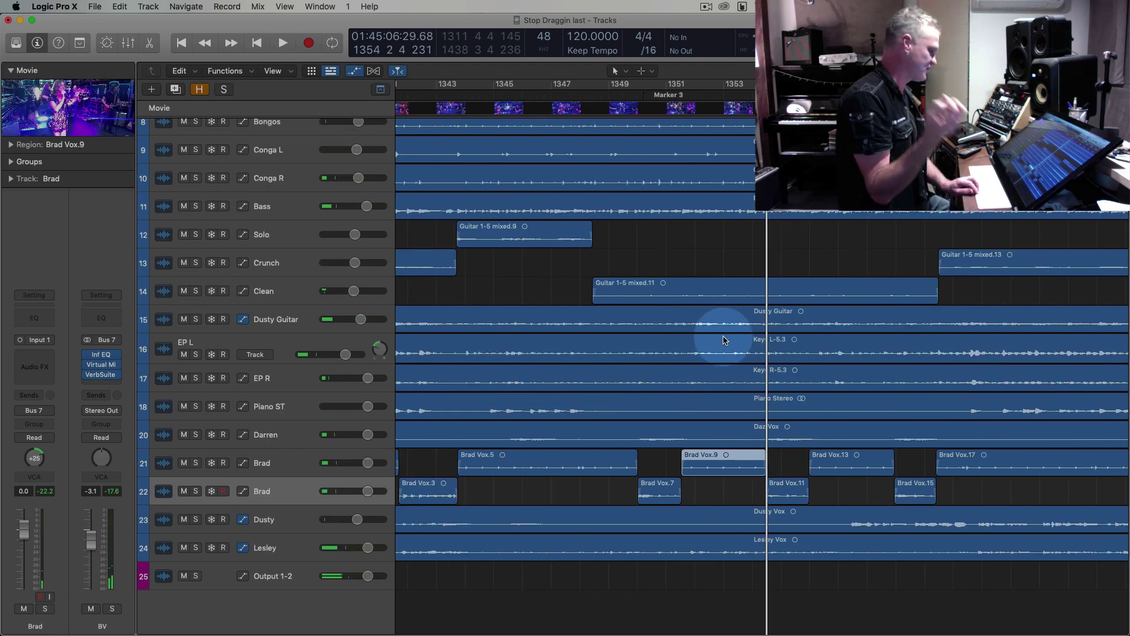
click(732, 351)
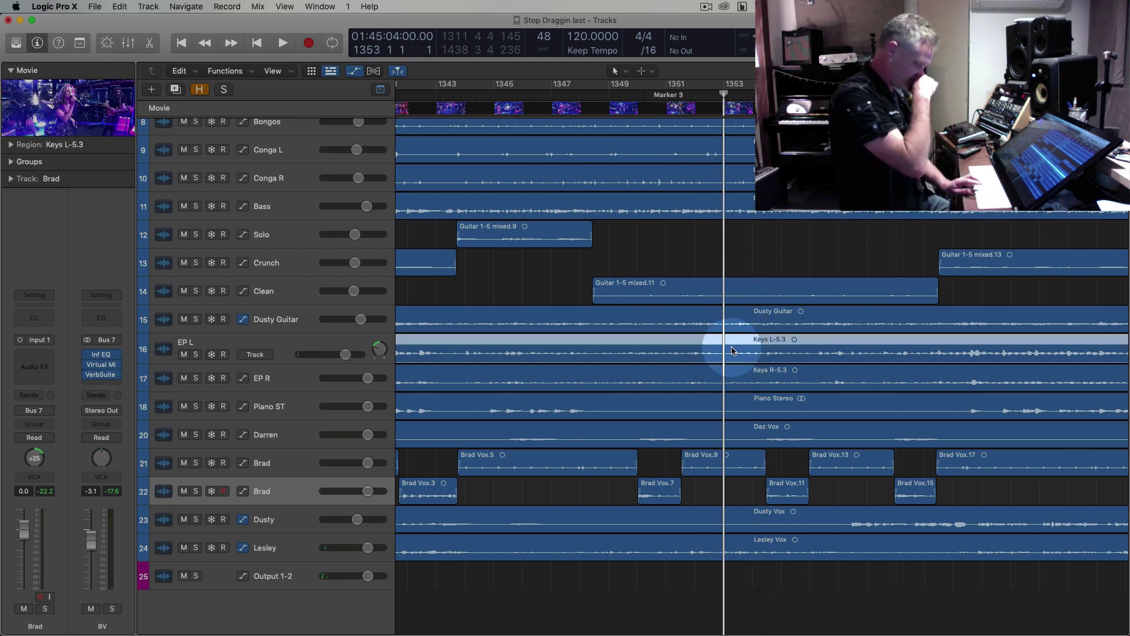
key(comma)
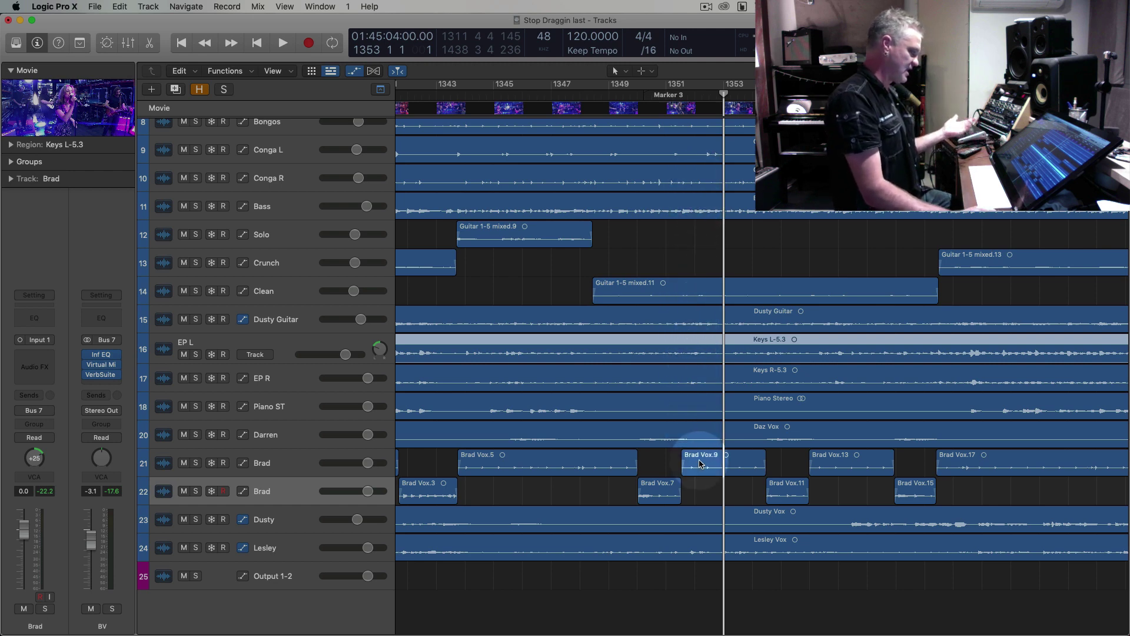
Solo vocal track 21 to listen briefly from around bar 1352, and unsolo it
click(196, 462)
key(space)
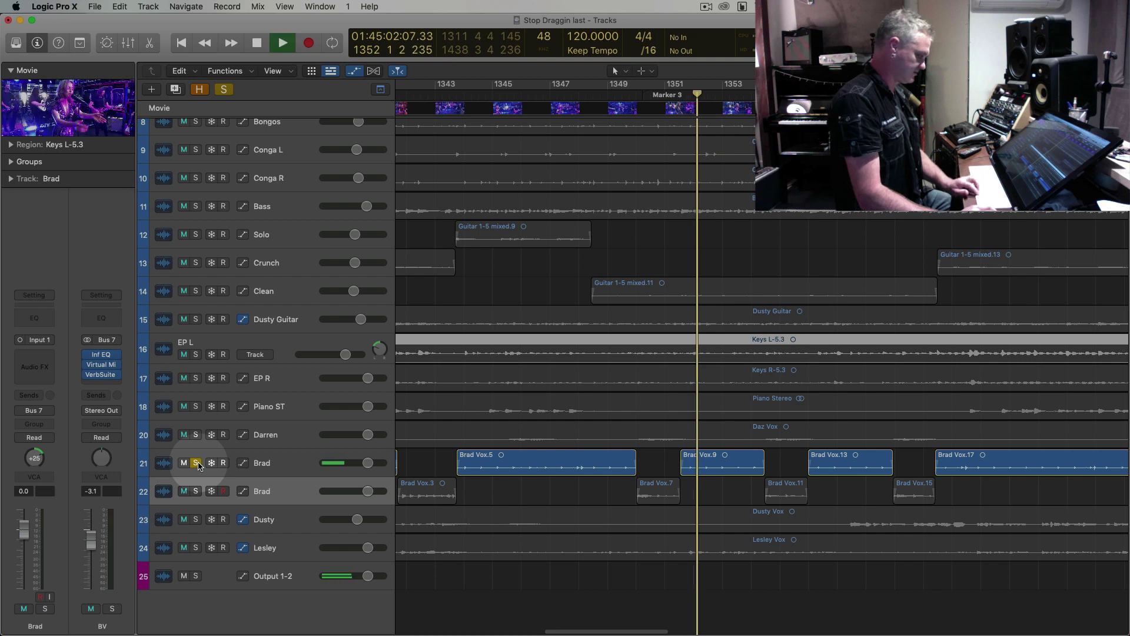
key(space)
click(196, 463)
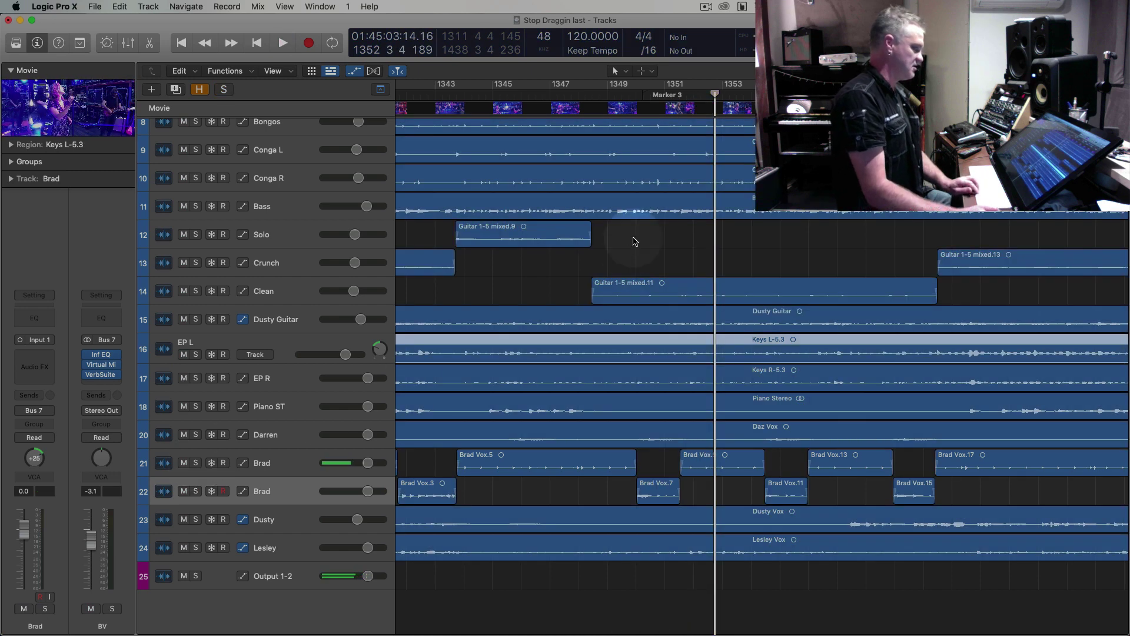
Select the OH R track, solo its Overs bus during playback, and stop the song
scroll(677, 188, up, 3)
key(space)
click(273, 162)
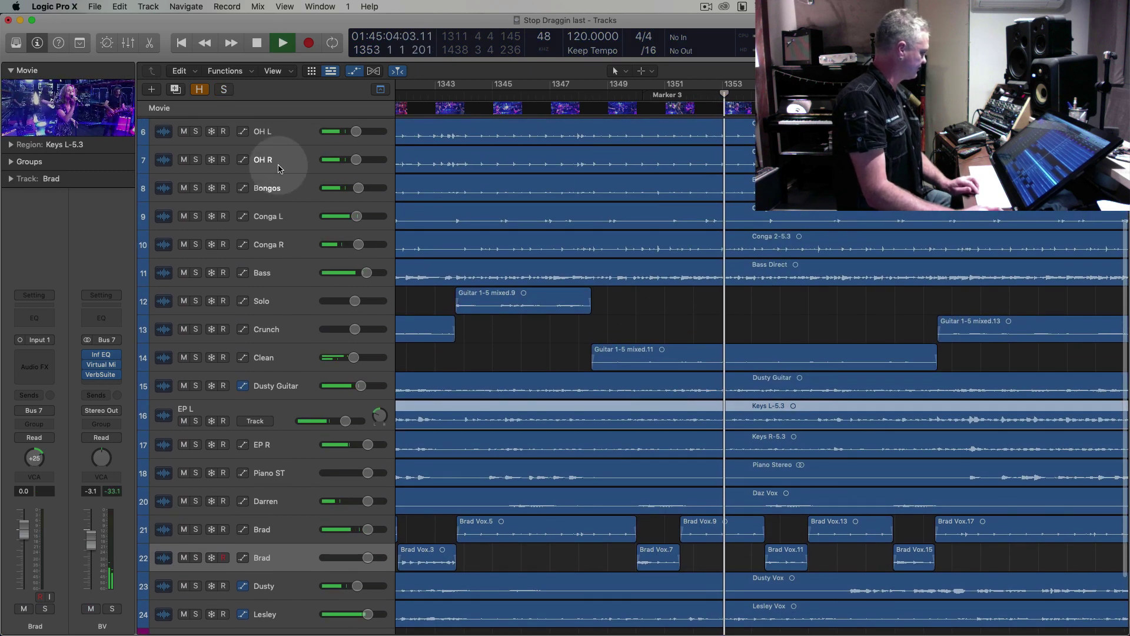
click(113, 609)
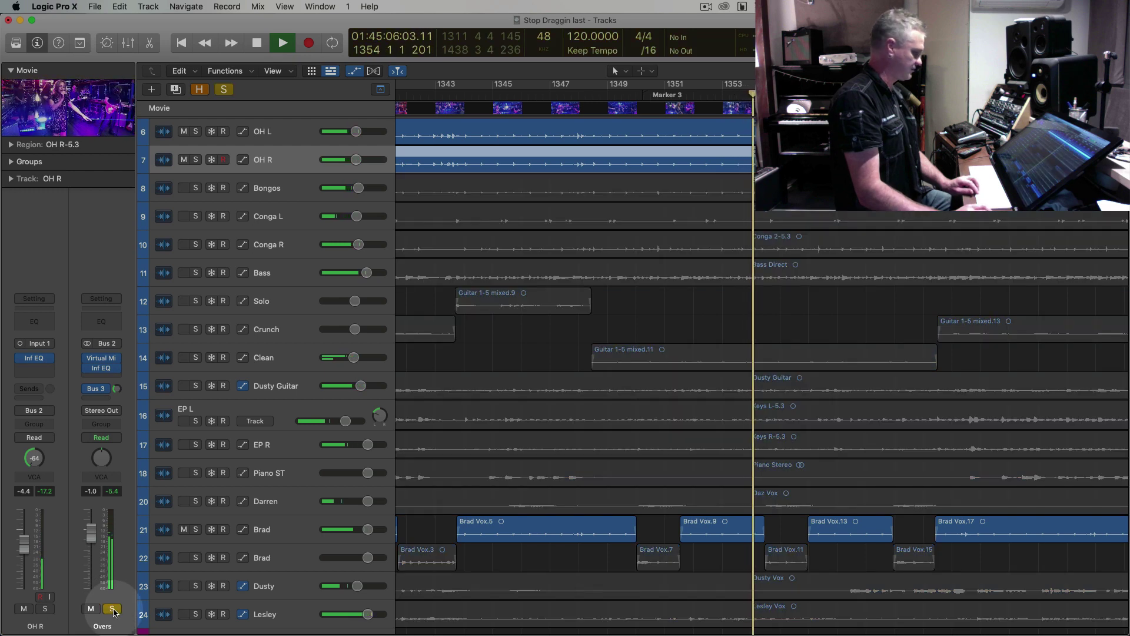
key(space)
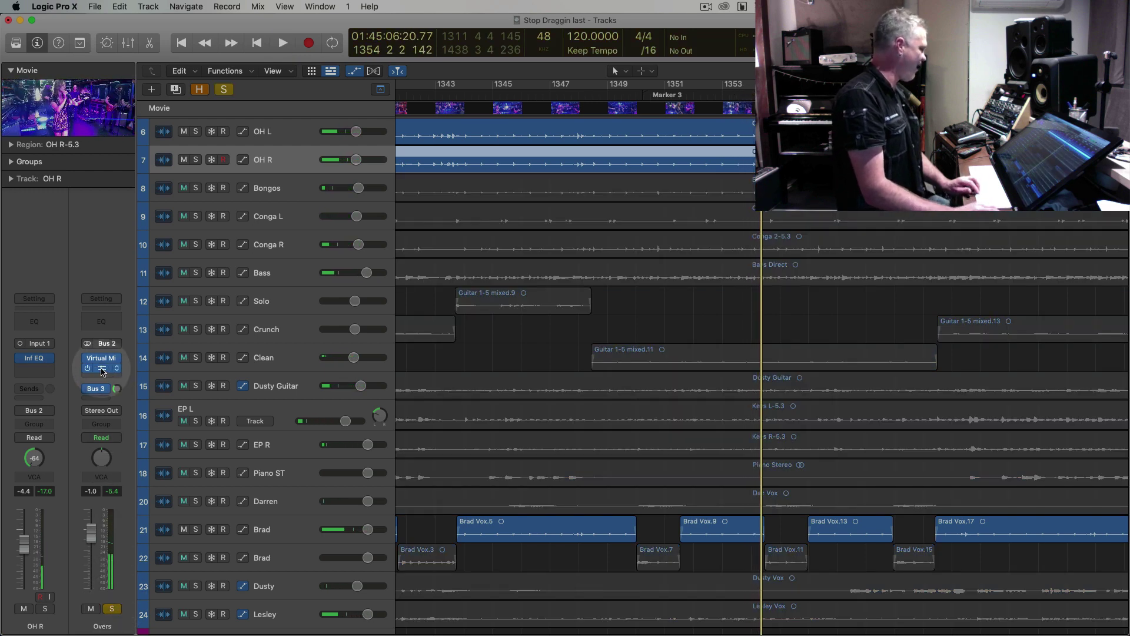
Add a narrow cut of about 6.36 dB at 1.09 kHz in the Overs bus's Infinity EQ, and unsolo the bus
click(103, 369)
key(space)
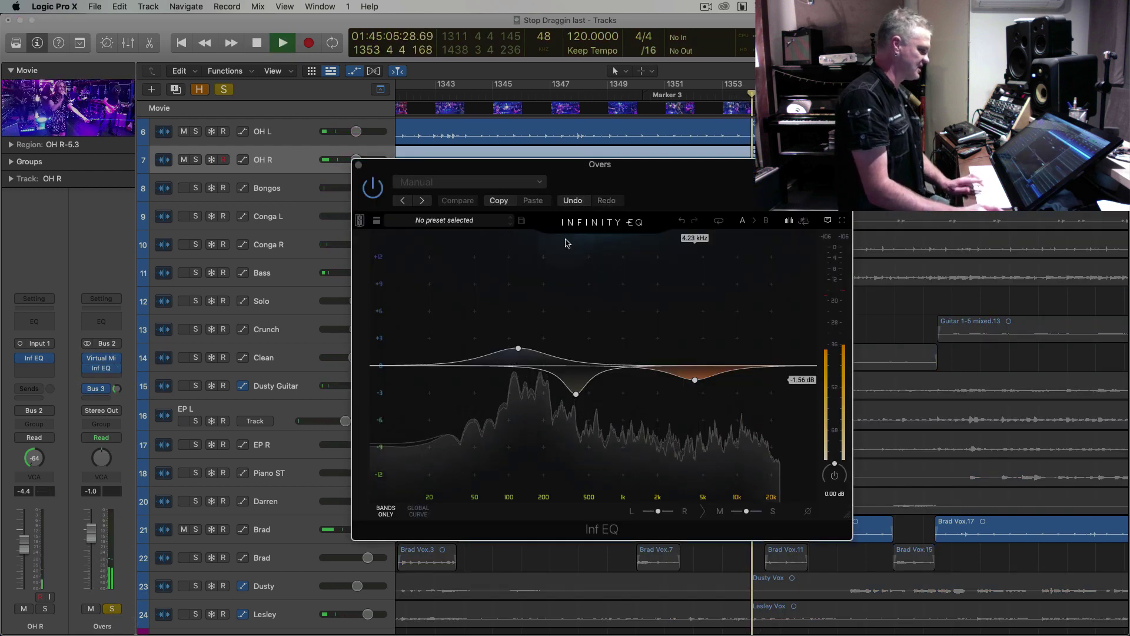
click(626, 360)
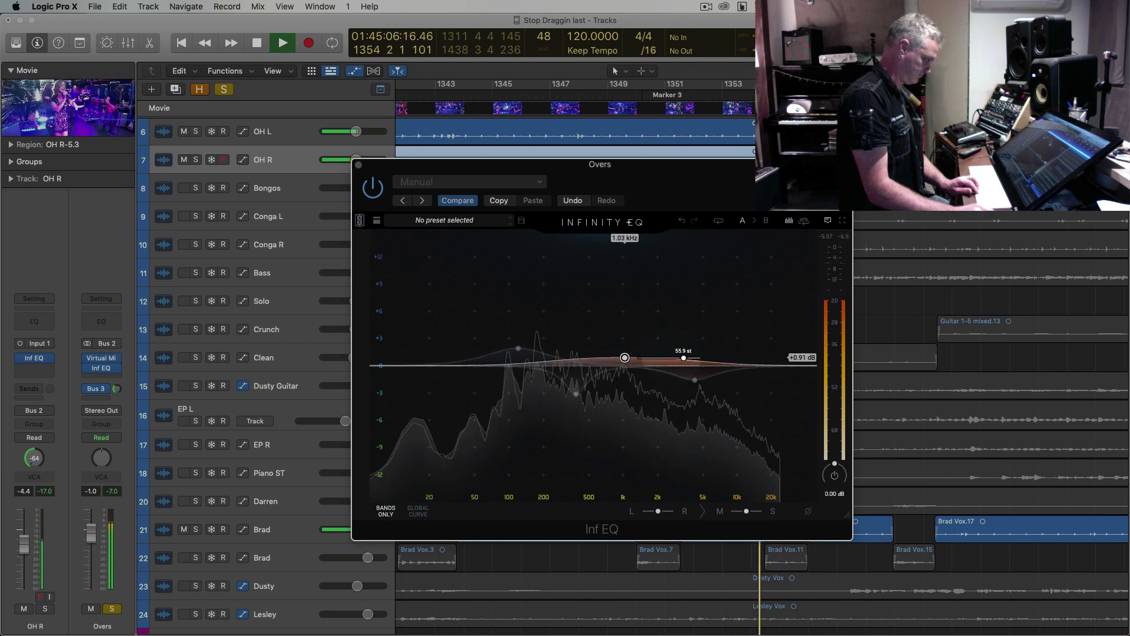
drag(625, 359, 625, 310)
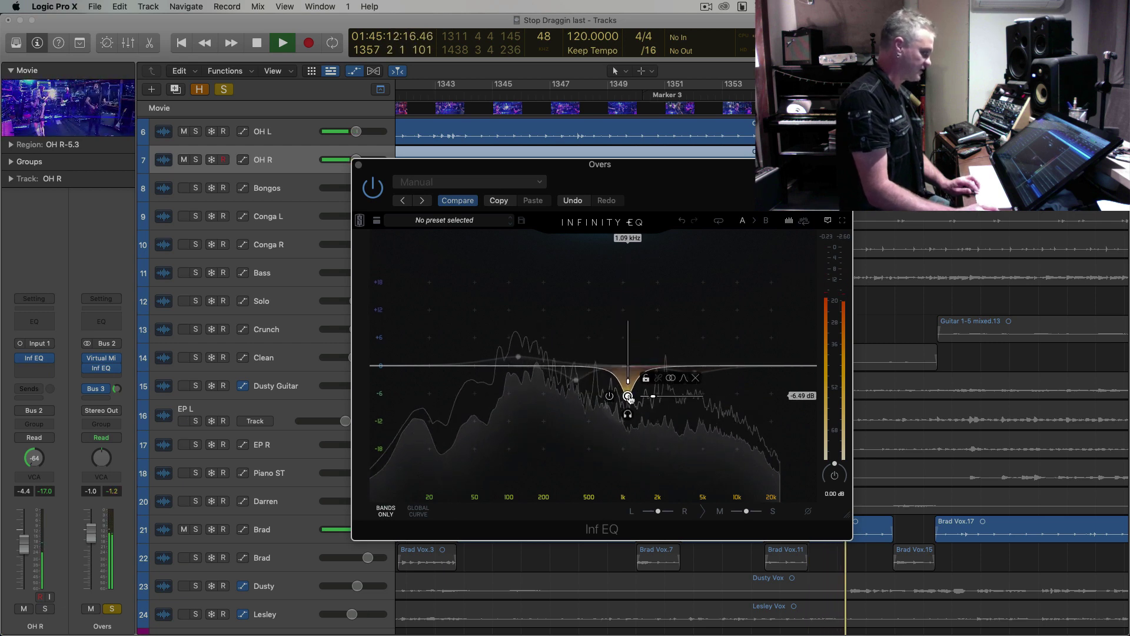
drag(628, 423, 628, 423)
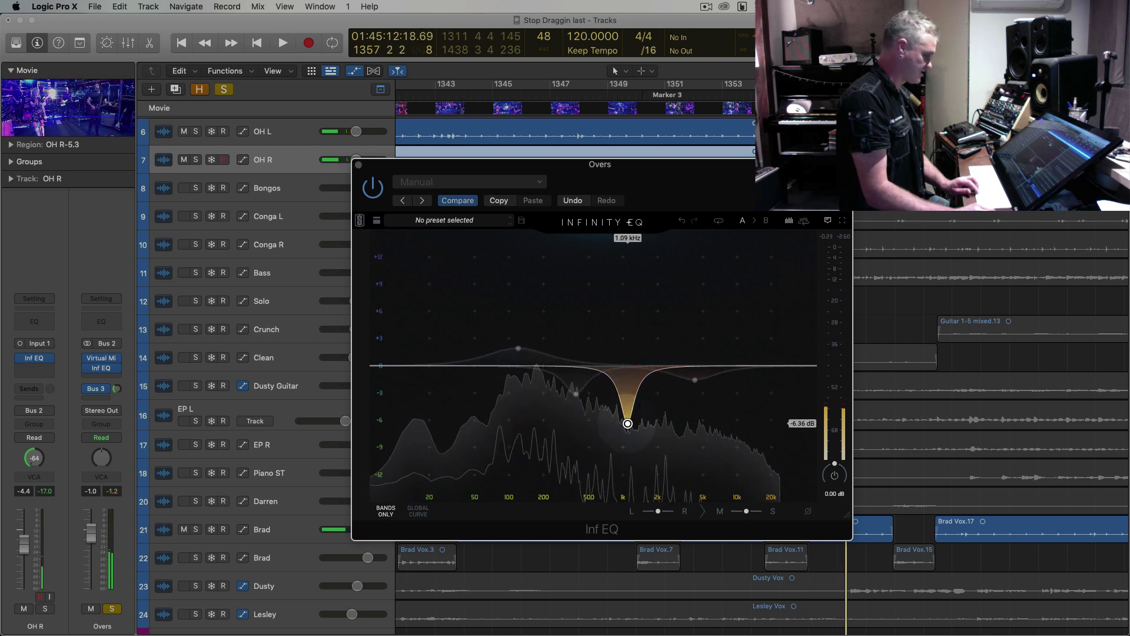
click(359, 164)
click(113, 609)
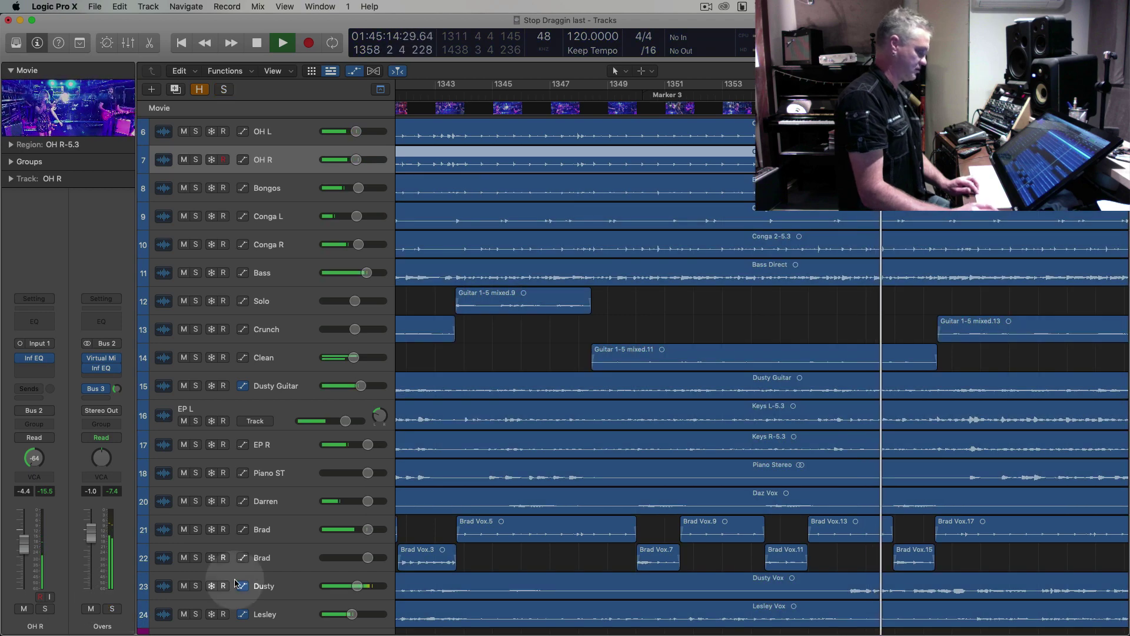
Select the drum and percussion tracks 1 to 10, from Kick to Conga R, and show the mixer
scroll(671, 318, down, 5)
scroll(667, 320, down, 3)
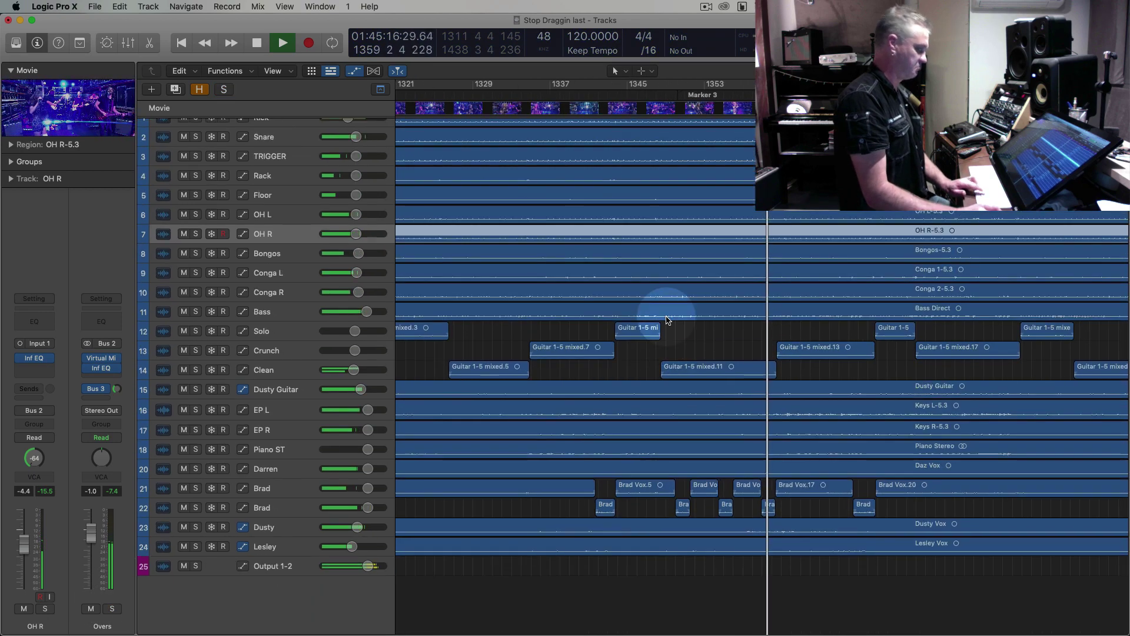
scroll(667, 319, down, 6)
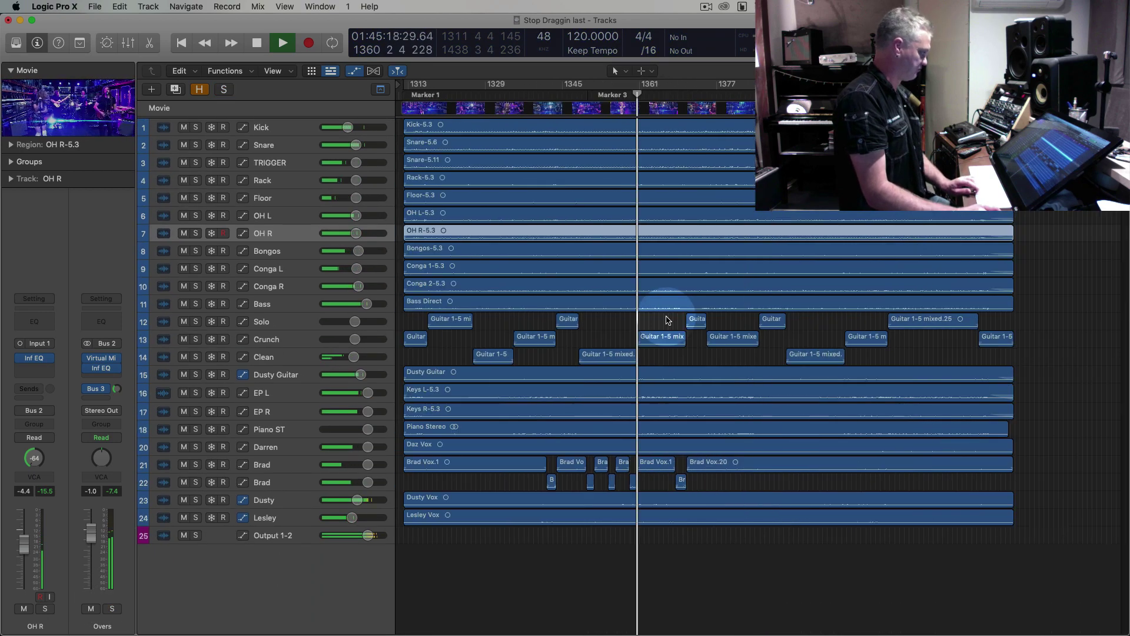
click(262, 126)
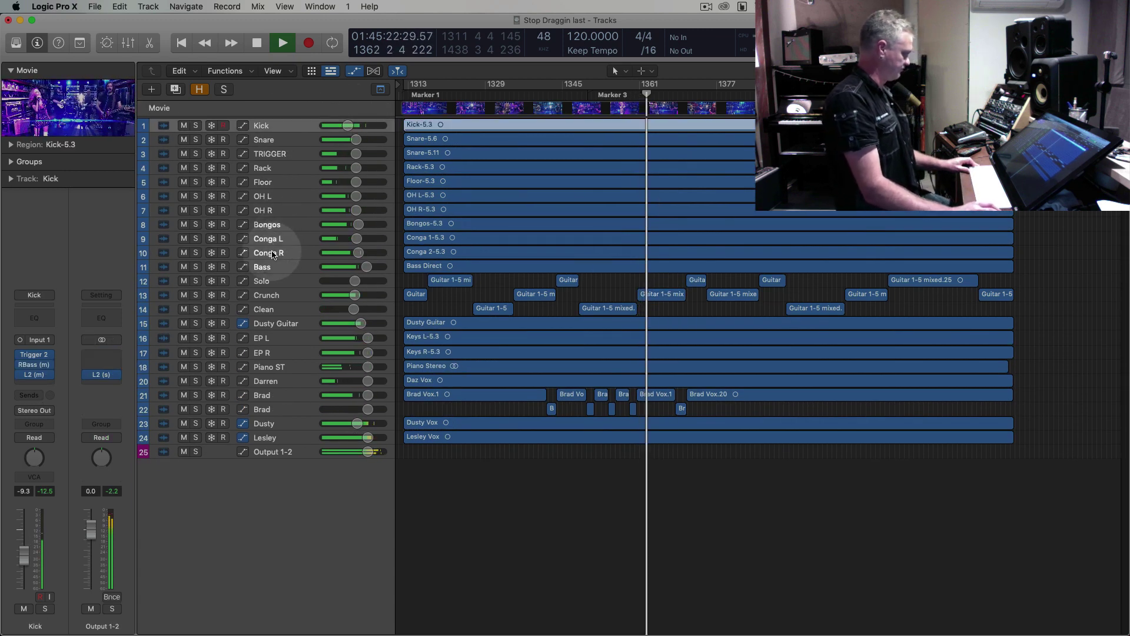
shift+click(272, 251)
click(128, 42)
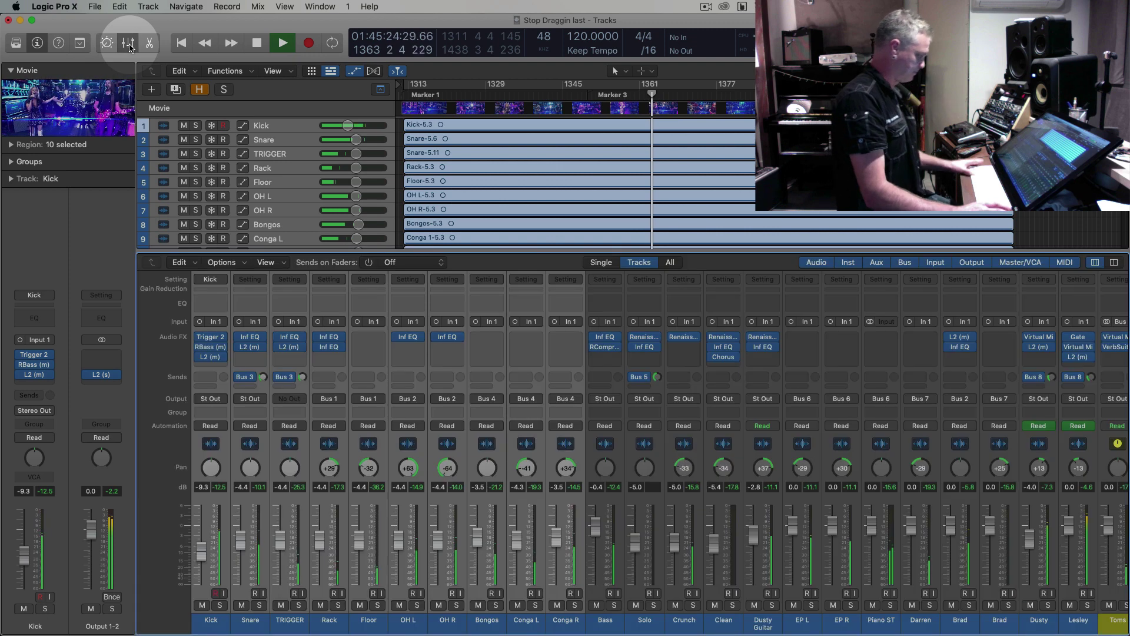
Stop playback, add the Bass to the selected drum tracks, and raise their faders together, bringing the Kick to -6.4 dB
key(space)
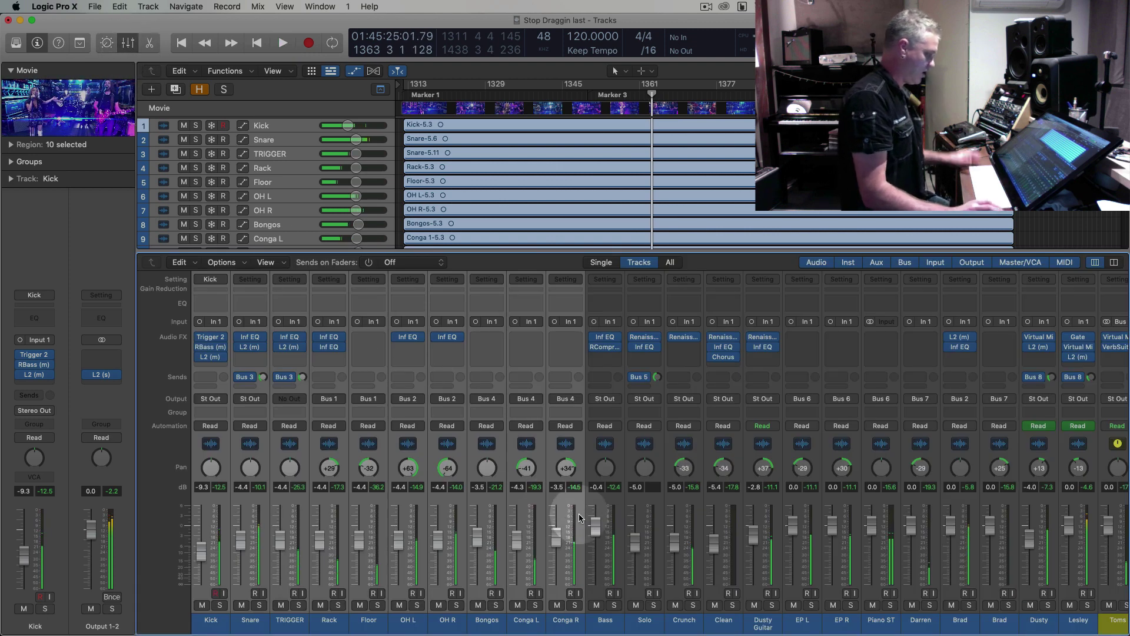
shift+click(610, 628)
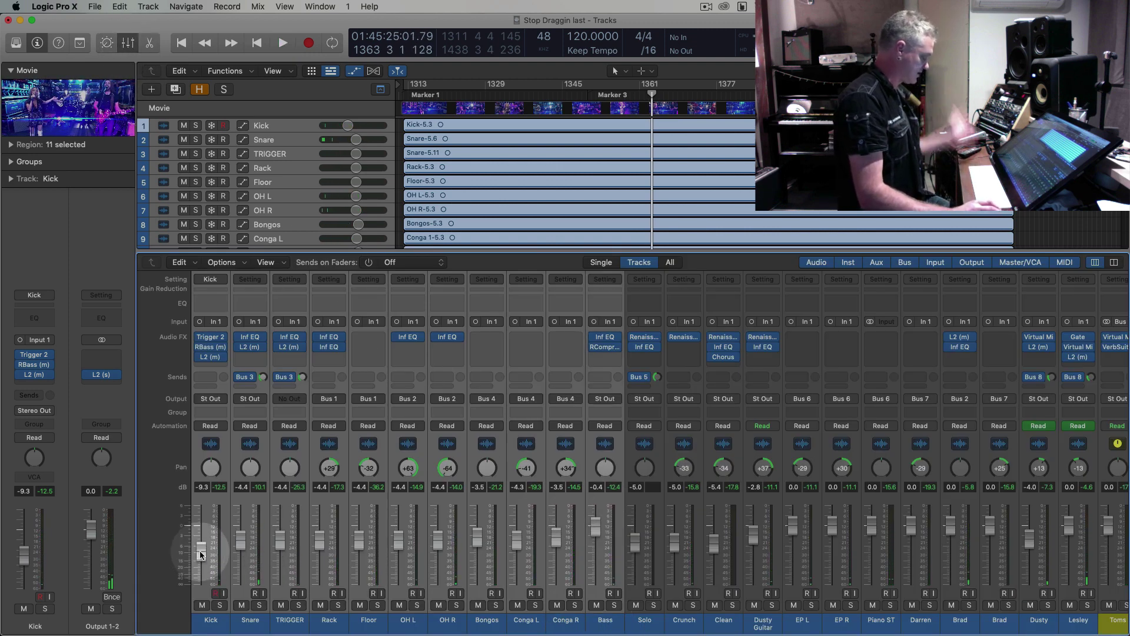
drag(200, 550, 201, 545)
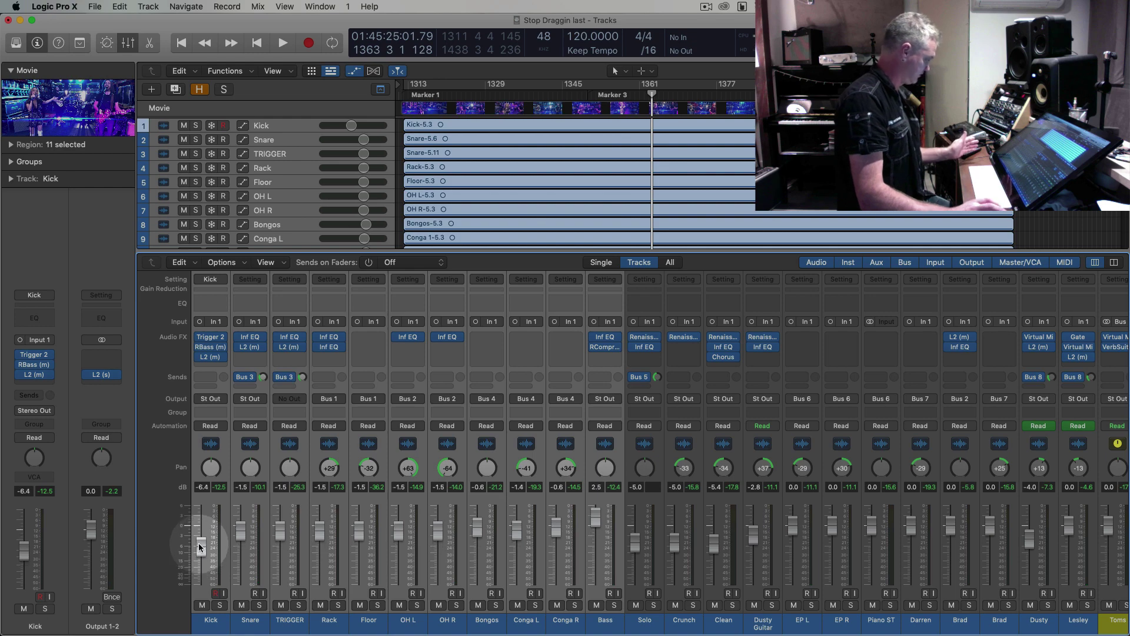
Insert a Virtual Mix Rack on the Output 1-2 channel and load the D Master channel setting
click(117, 356)
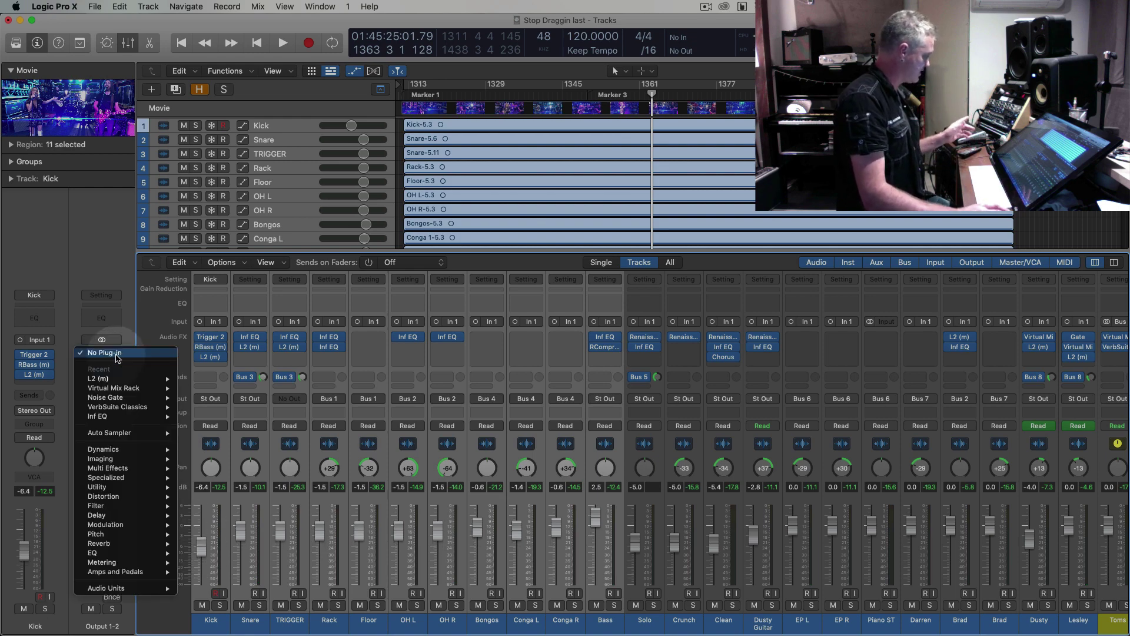
mouse_move(124, 390)
click(202, 388)
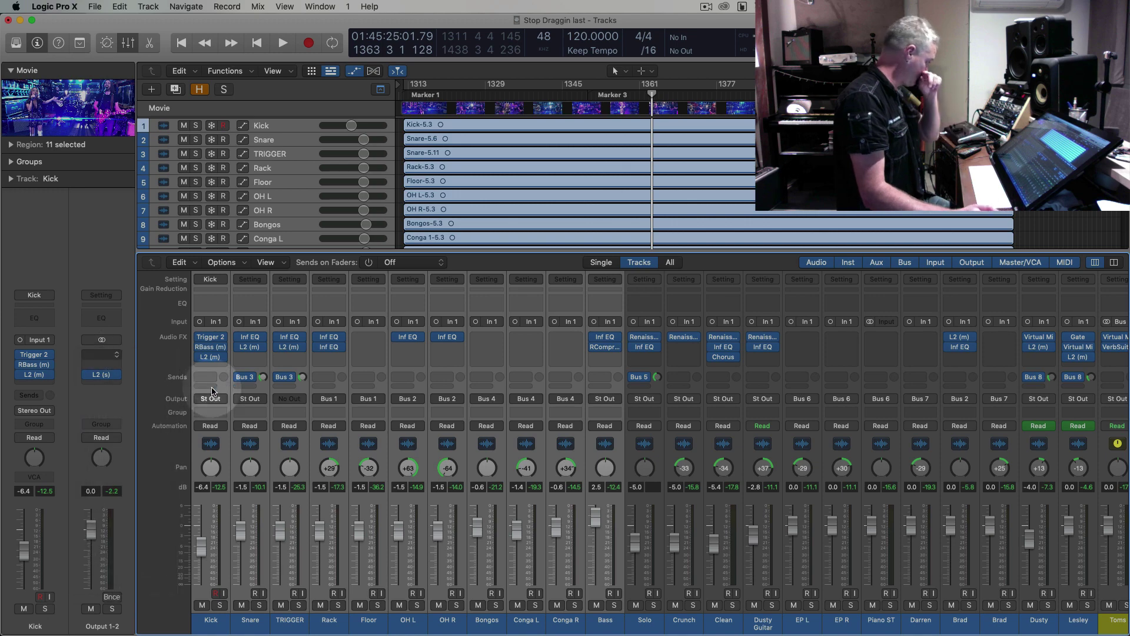
drag(613, 166, 393, 29)
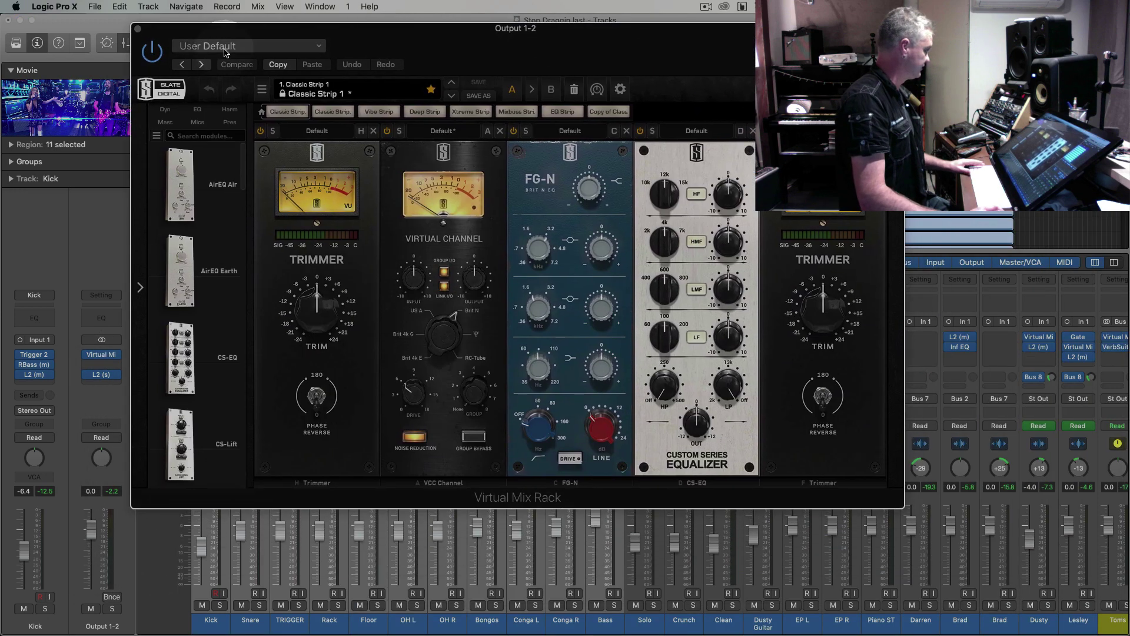
click(203, 46)
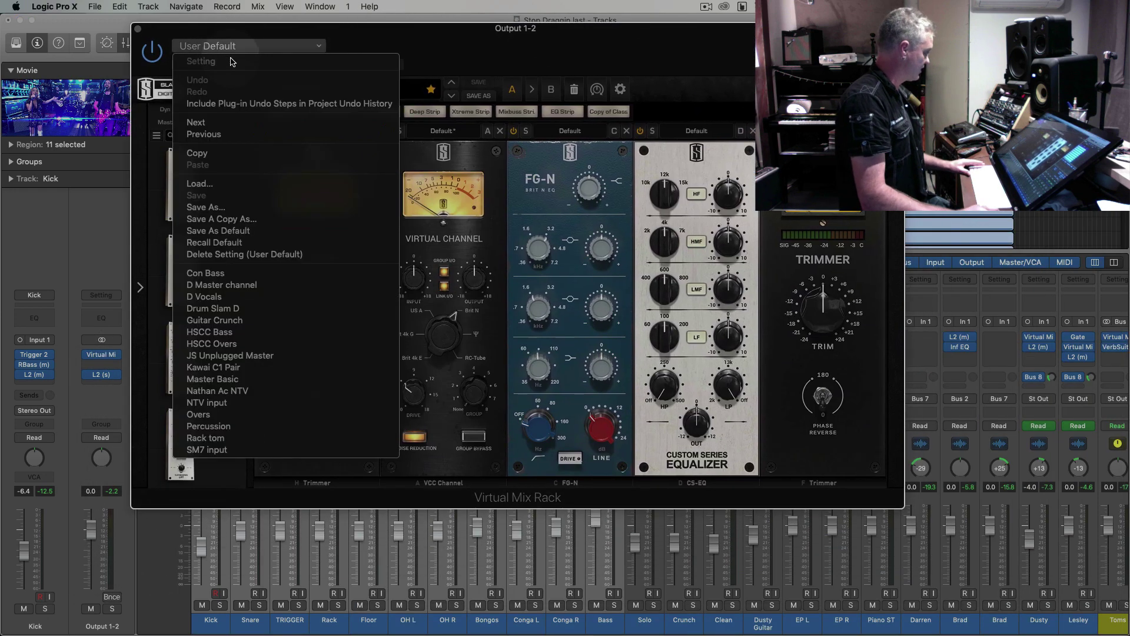
click(250, 286)
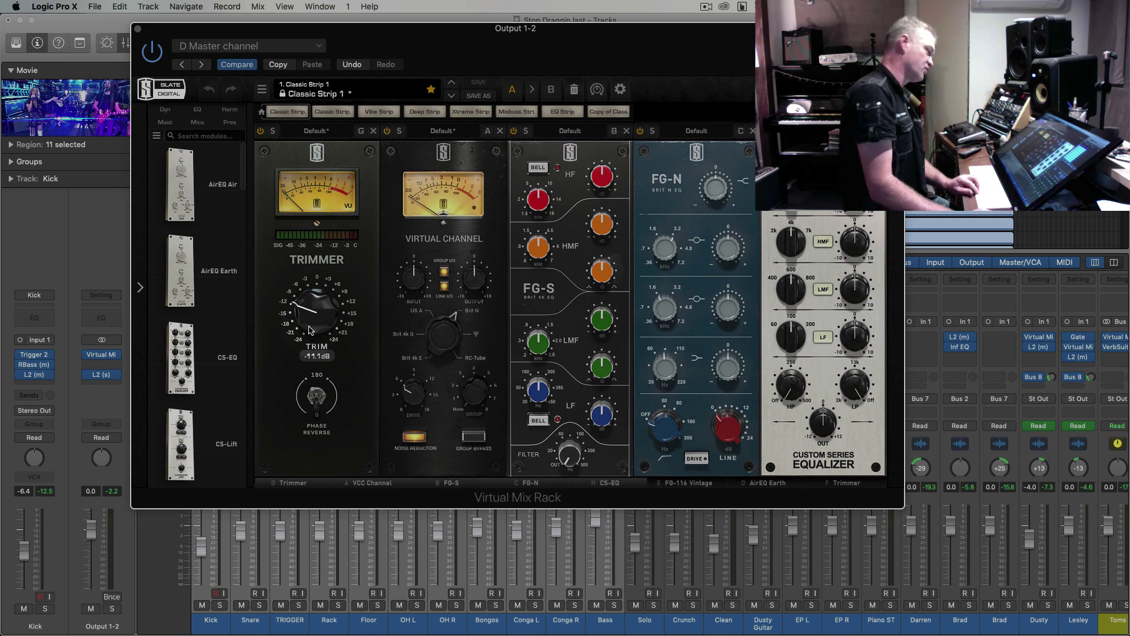
Play the song and boost the Earth gain slightly on the rack's AirEQ Earth module
key(space)
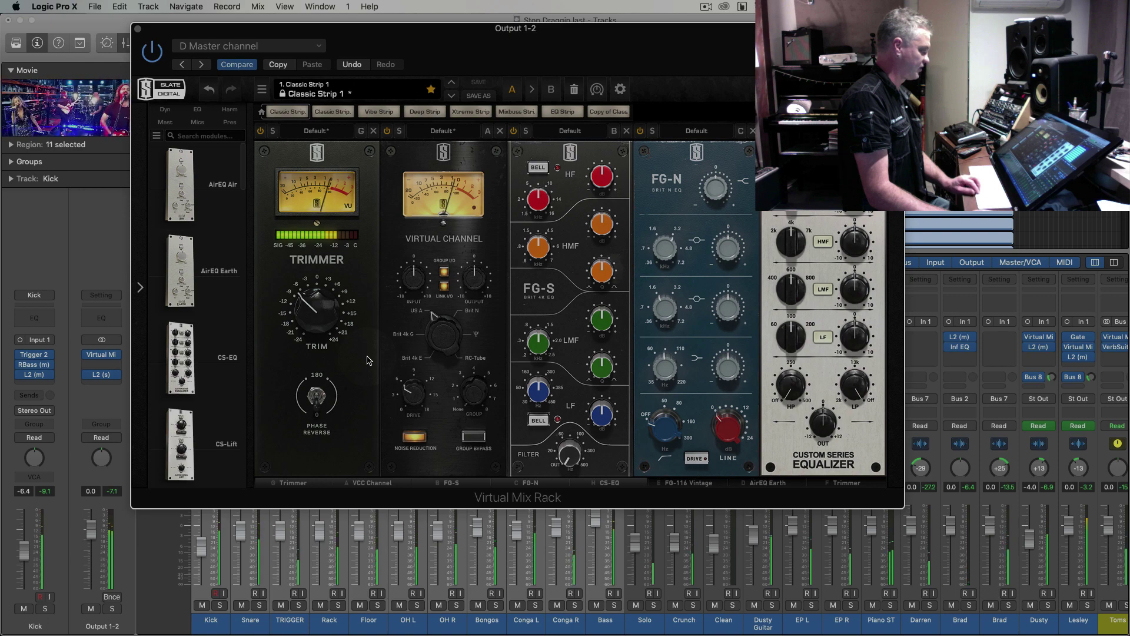
click(847, 483)
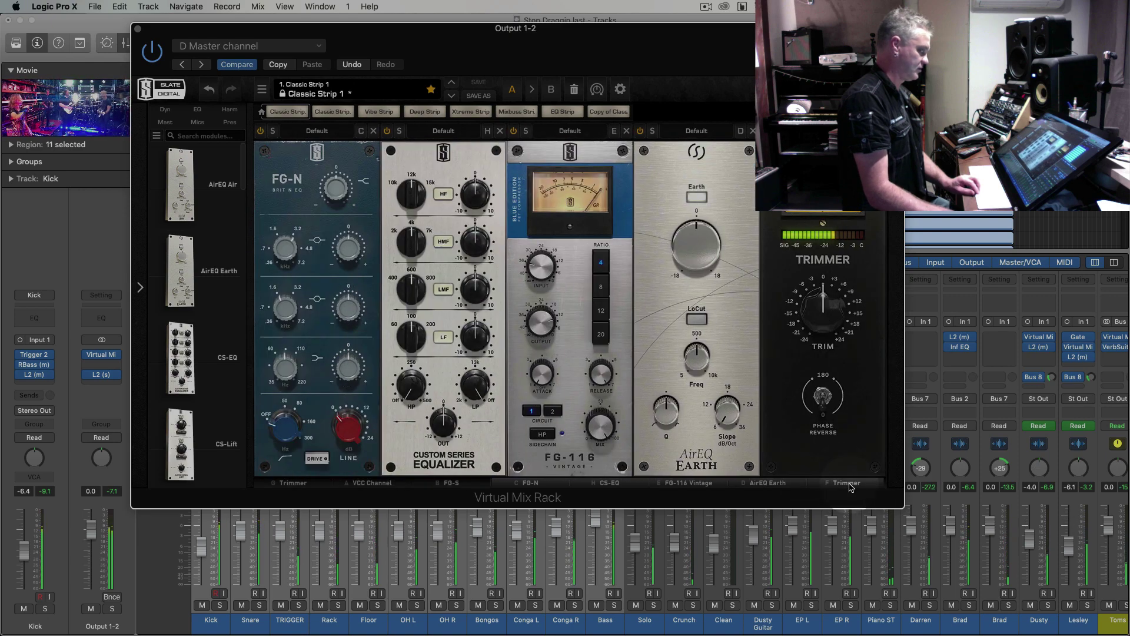
drag(692, 250, 691, 243)
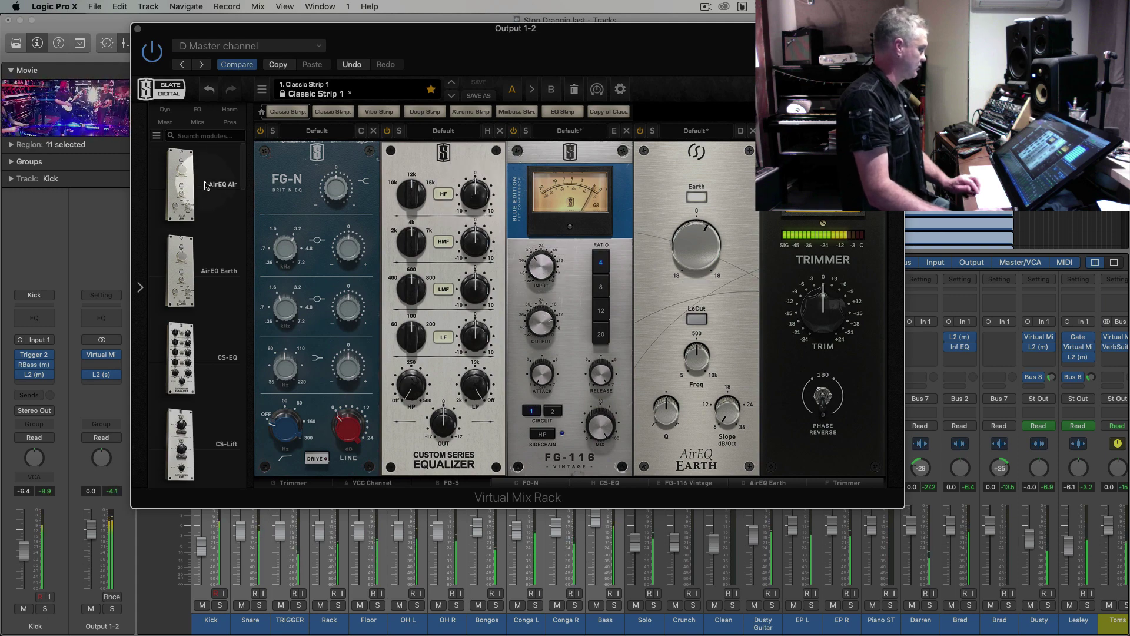
Remove the FG-S module from the rack, add an AirEQ Air module before AirEQ Earth, and boost its Air gain
drag(182, 177, 588, 253)
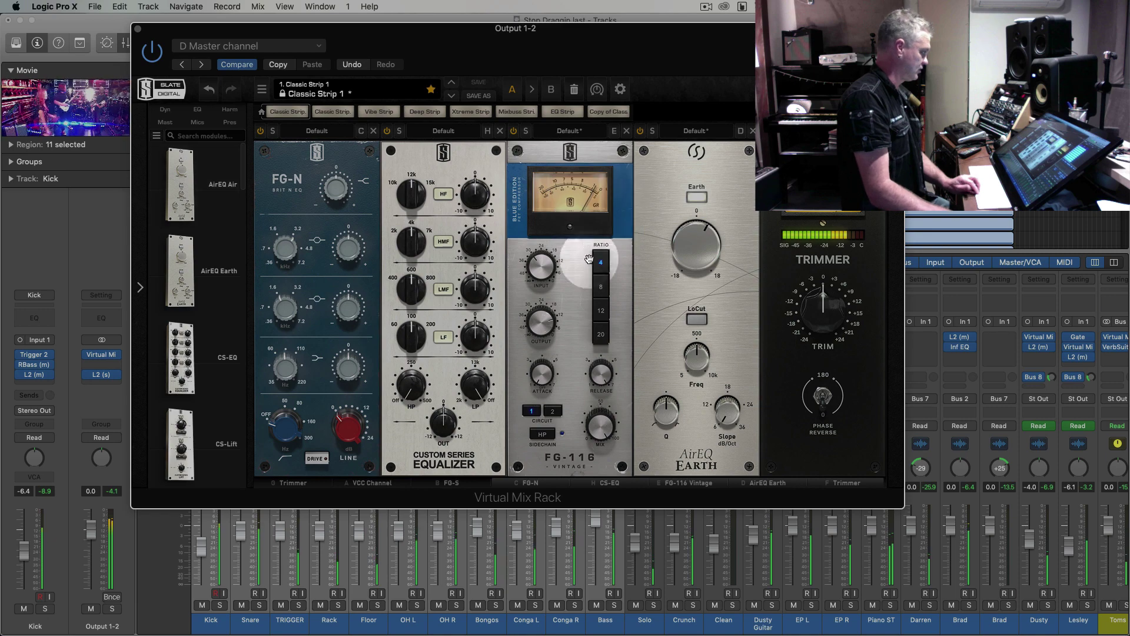
scroll(379, 134, left, 4)
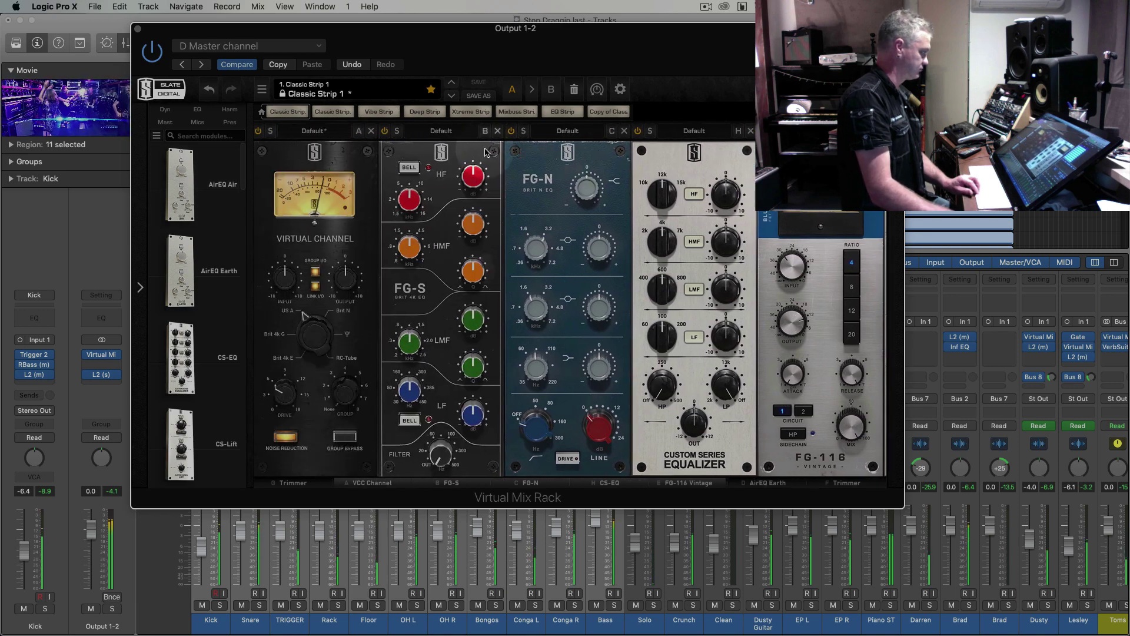
click(499, 131)
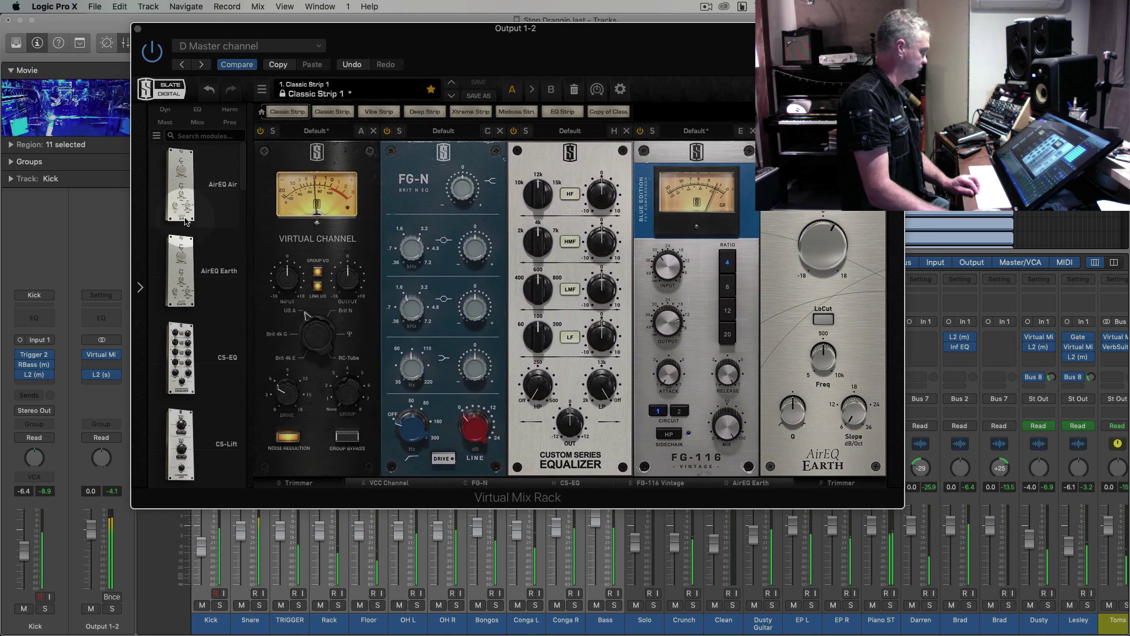
drag(185, 220, 760, 270)
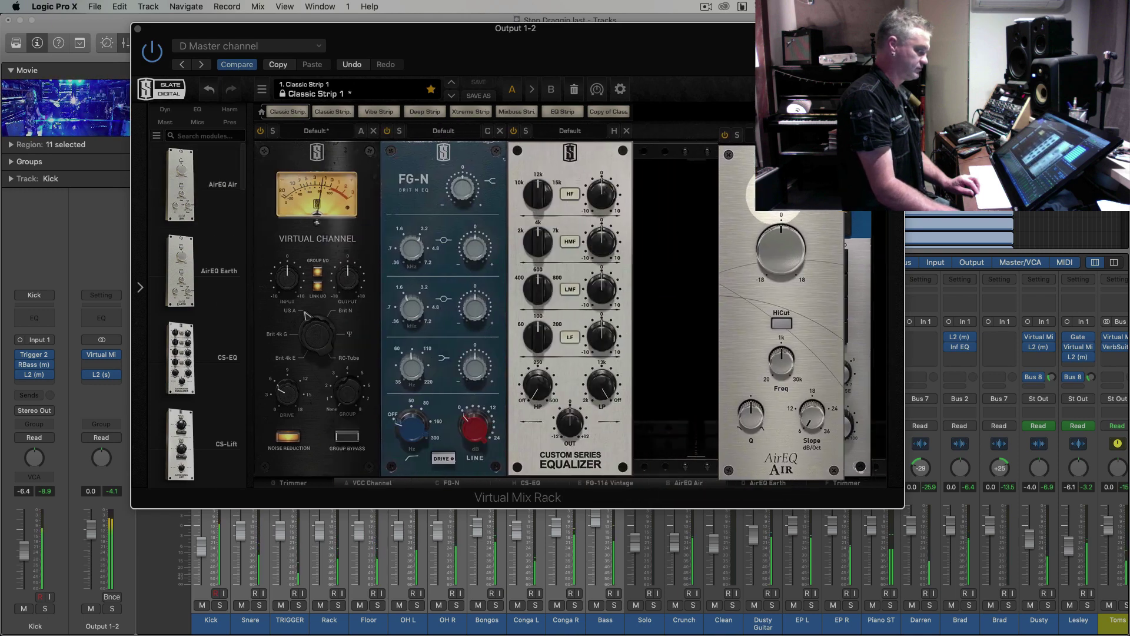
drag(819, 245, 819, 235)
Nudge up the low-band gain on the FG-N module and close the Virtual Mix Rack
click(845, 482)
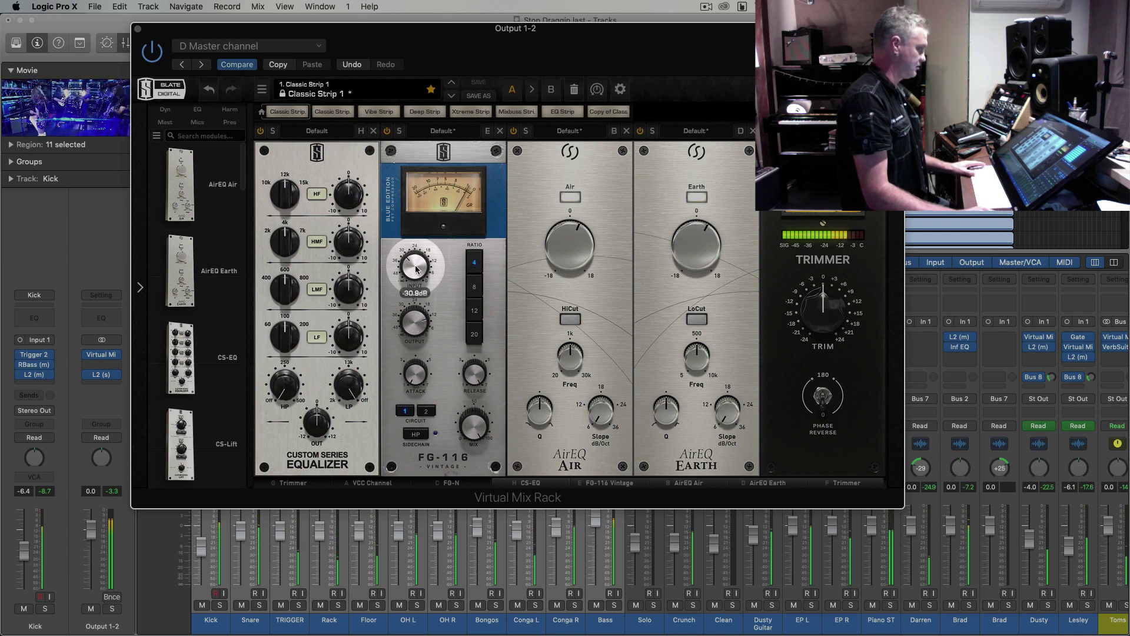
click(379, 484)
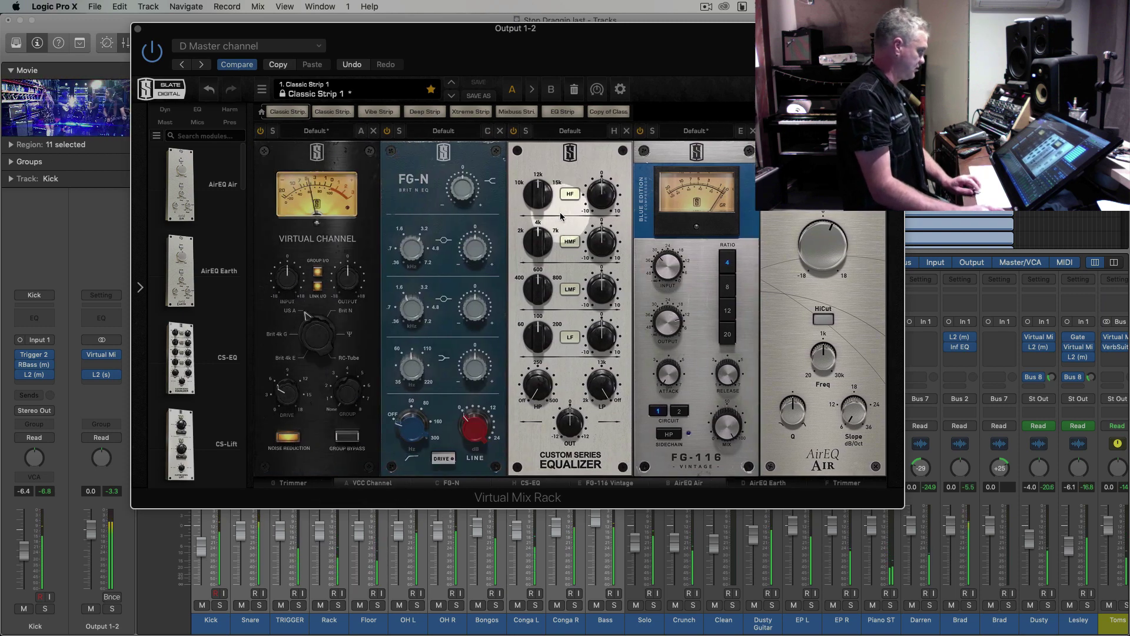
drag(475, 369, 475, 366)
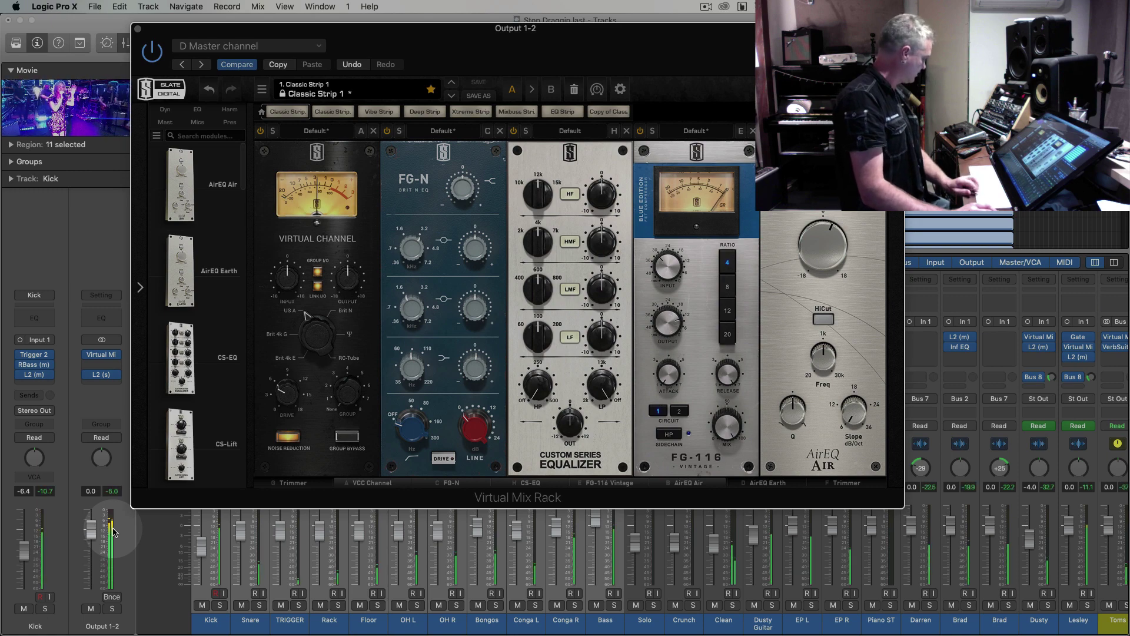
click(138, 29)
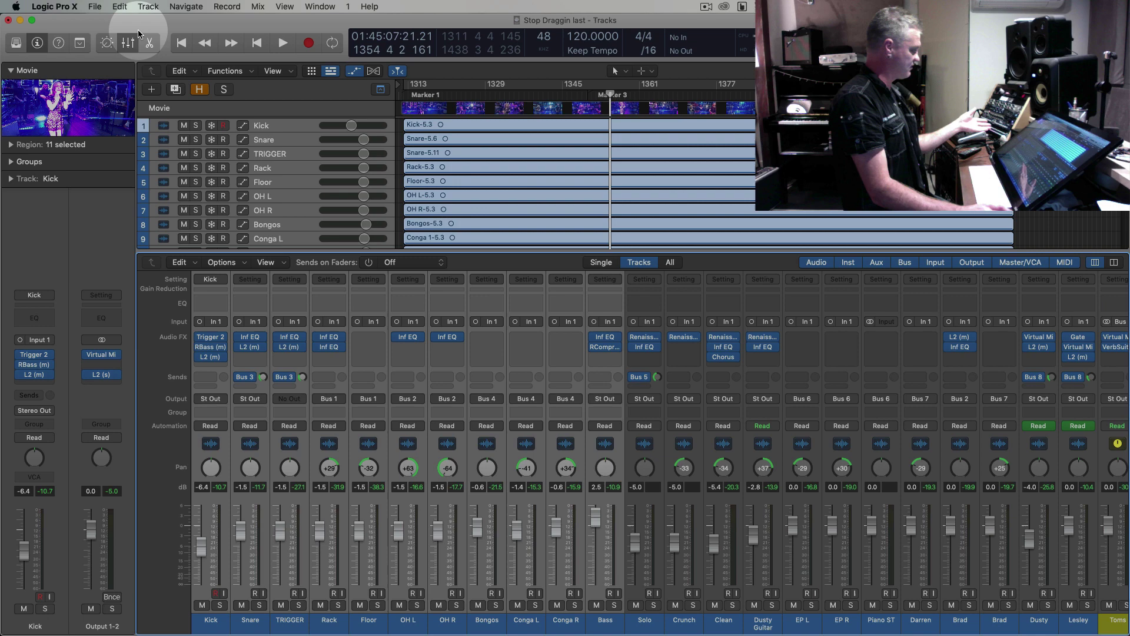
Insert a stereo Inf EQ on Output 1-2 between the Virtual Mix Rack and the L2, and close its window
click(115, 365)
mouse_move(156, 426)
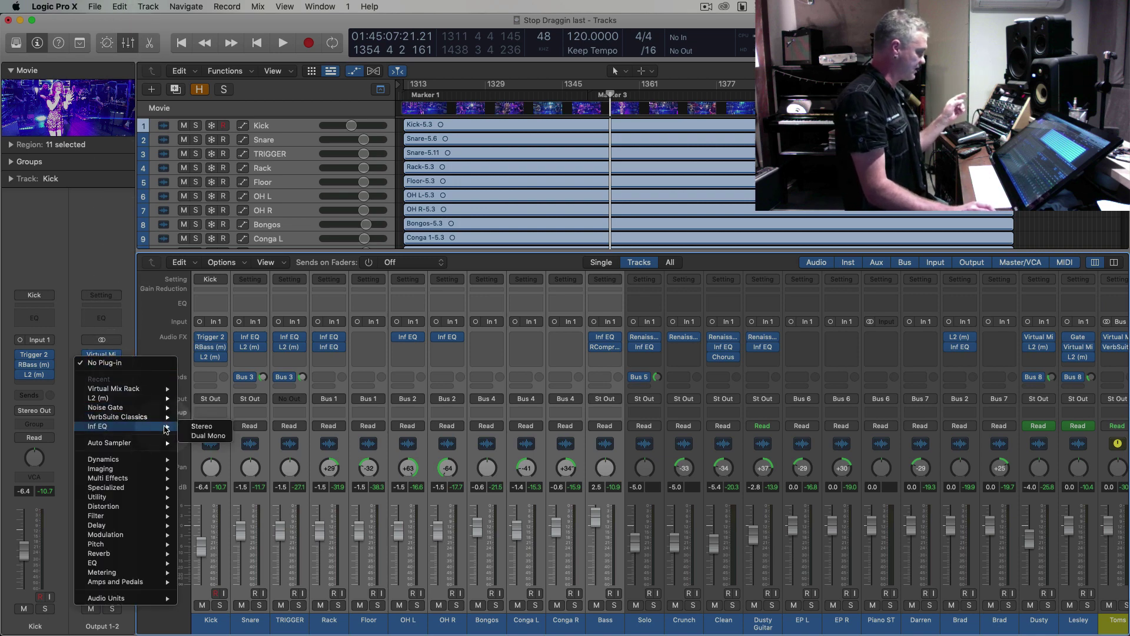
click(200, 427)
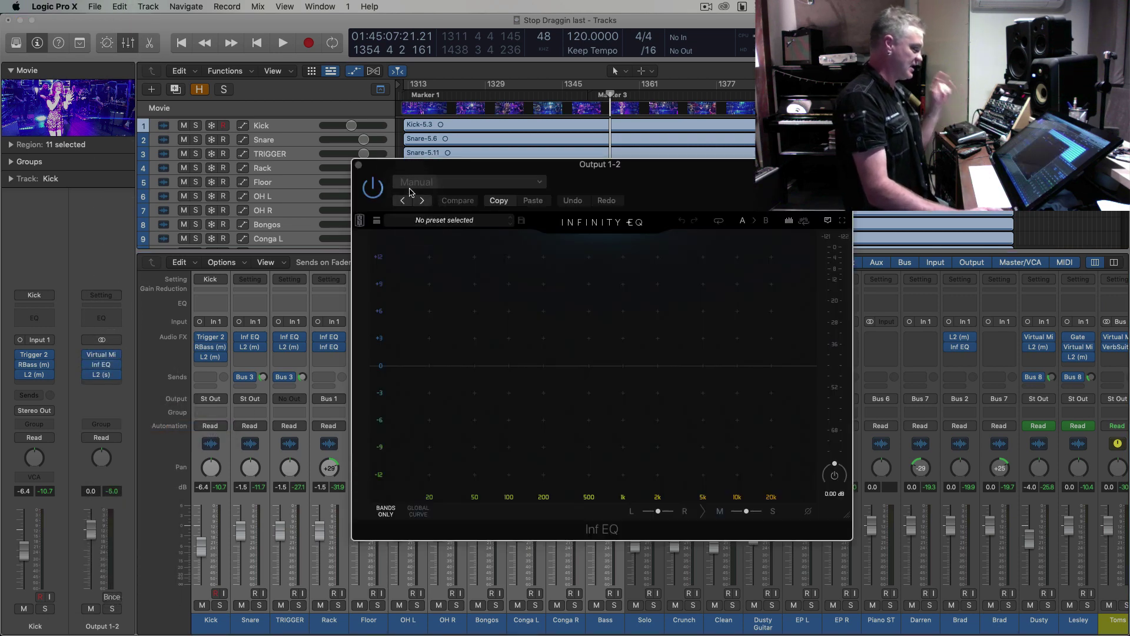
click(359, 166)
Play the song, select only the Kick channel, and raise its fader to -3.8 dB
key(space)
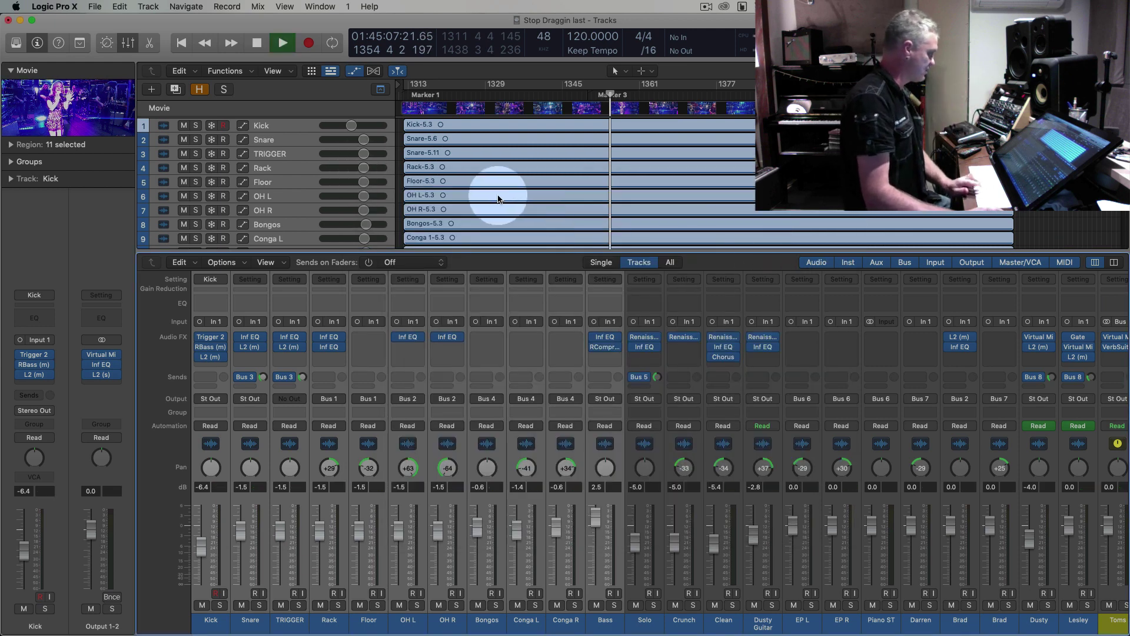
key(space)
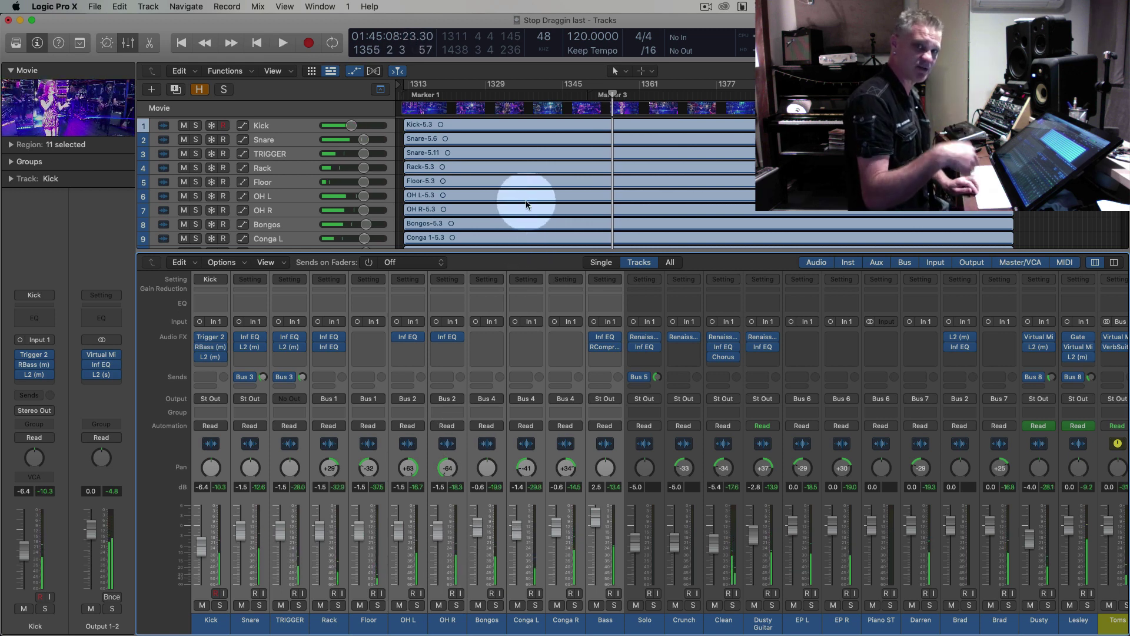
key(space)
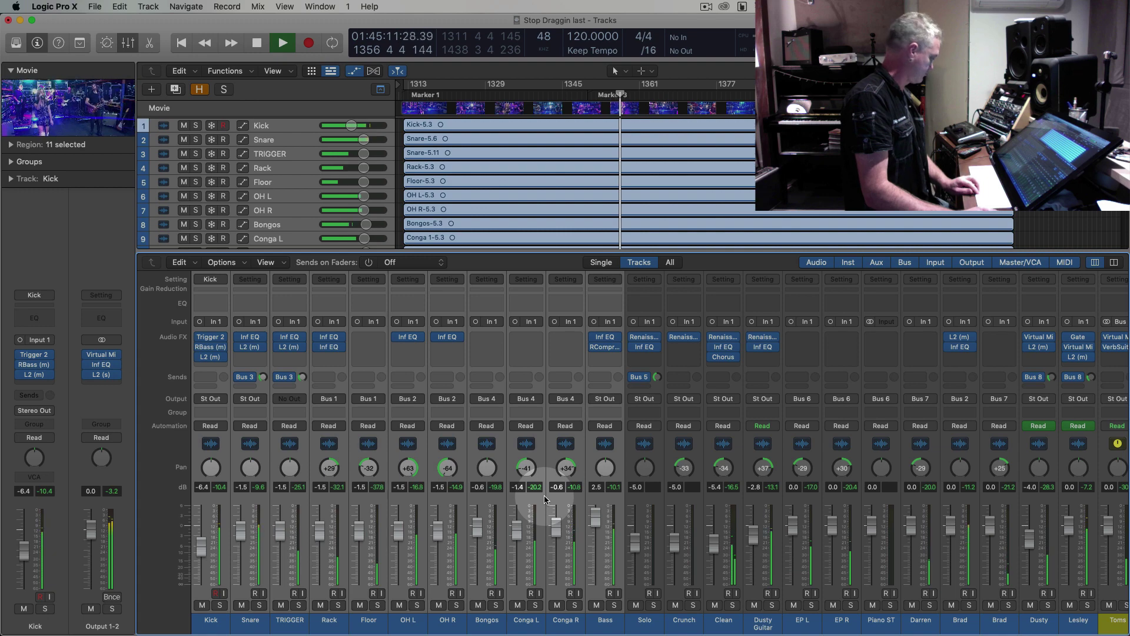
click(211, 615)
drag(204, 556, 200, 525)
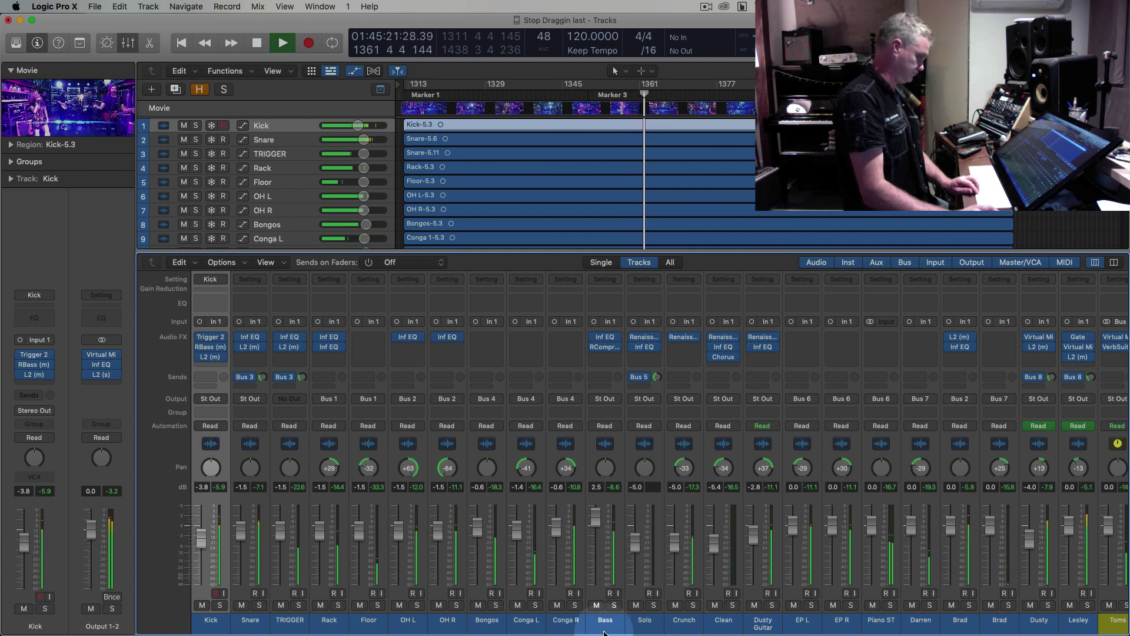
Rebalance the bus faders against playback, setting Keys to -9.4 dB, Congas to -0.7 dB and BV to -0.2 dB
scroll(1077, 622, right, 6)
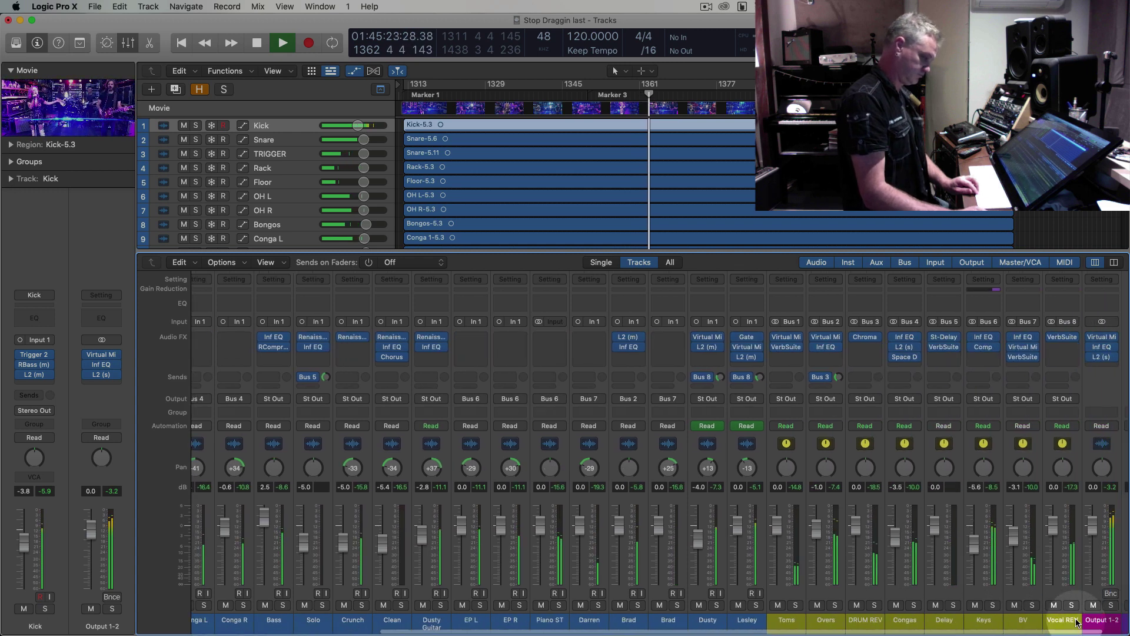
drag(941, 543, 941, 549)
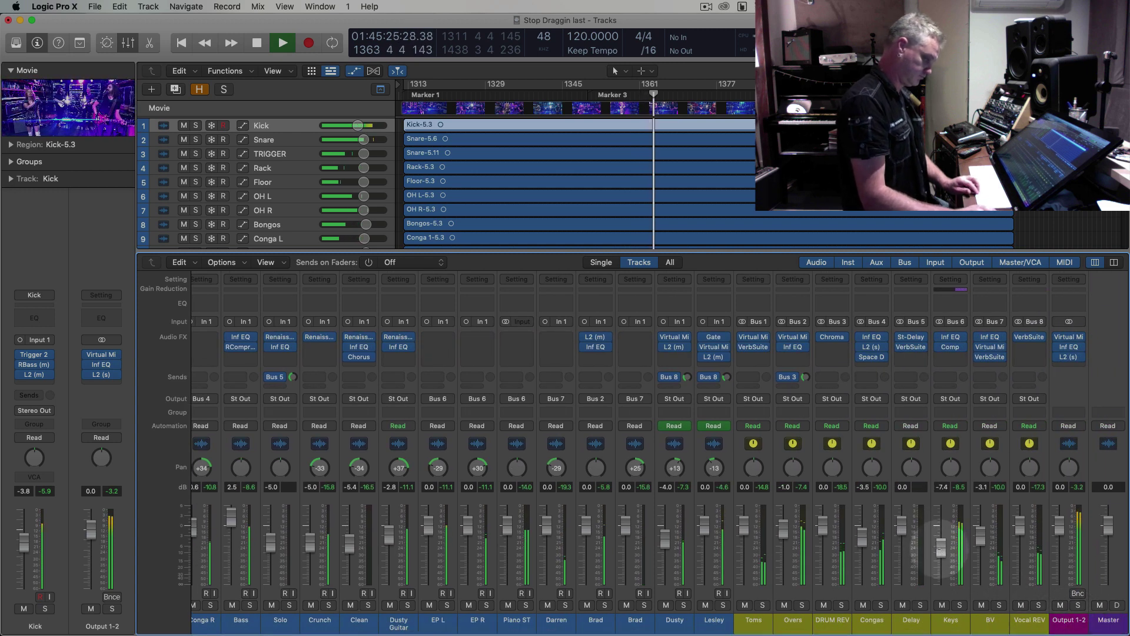
key(space)
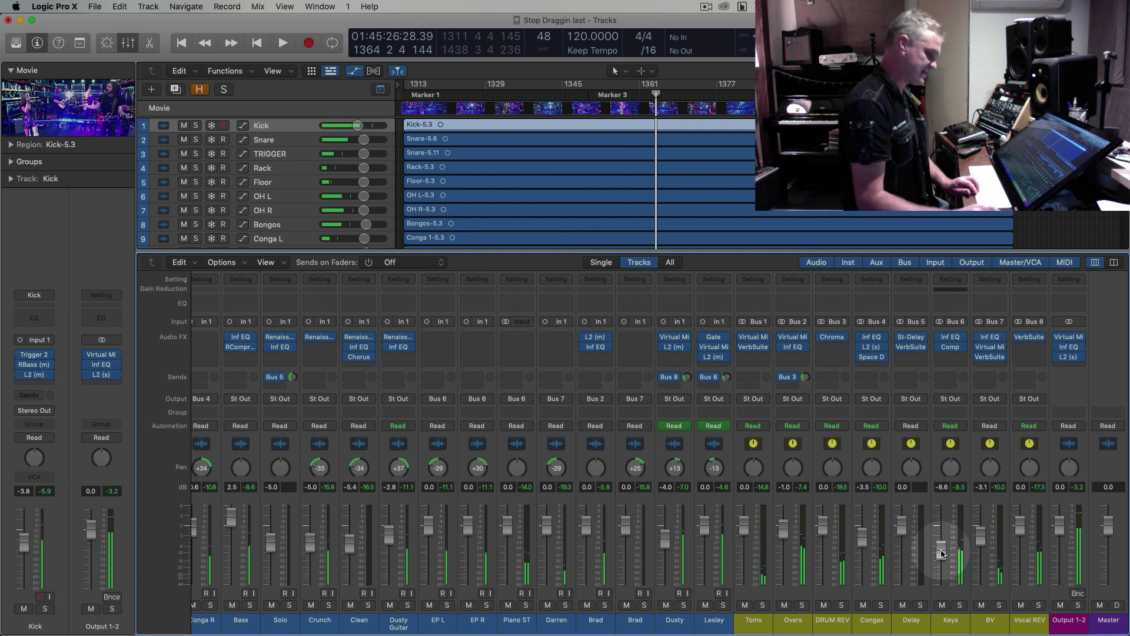
key(space)
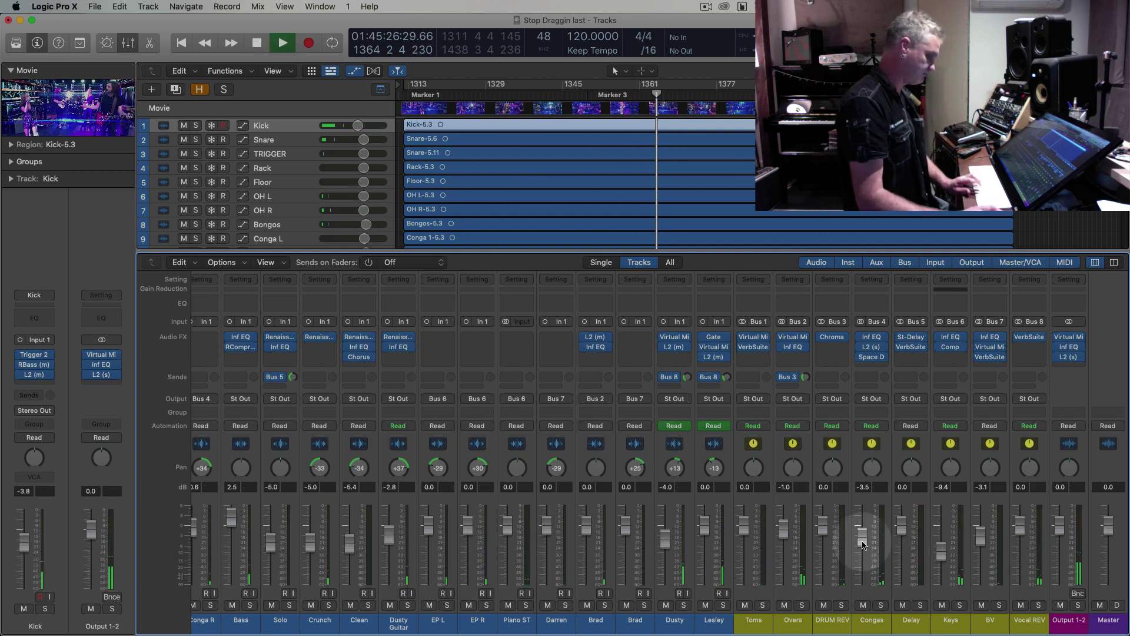
drag(862, 537, 864, 519)
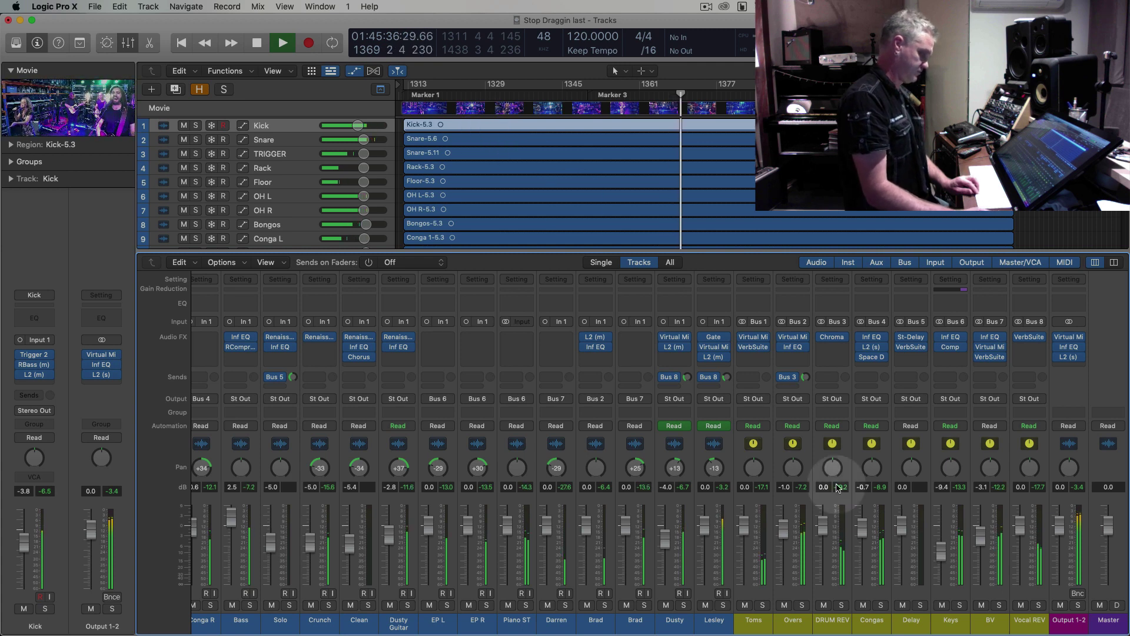
drag(980, 536, 980, 528)
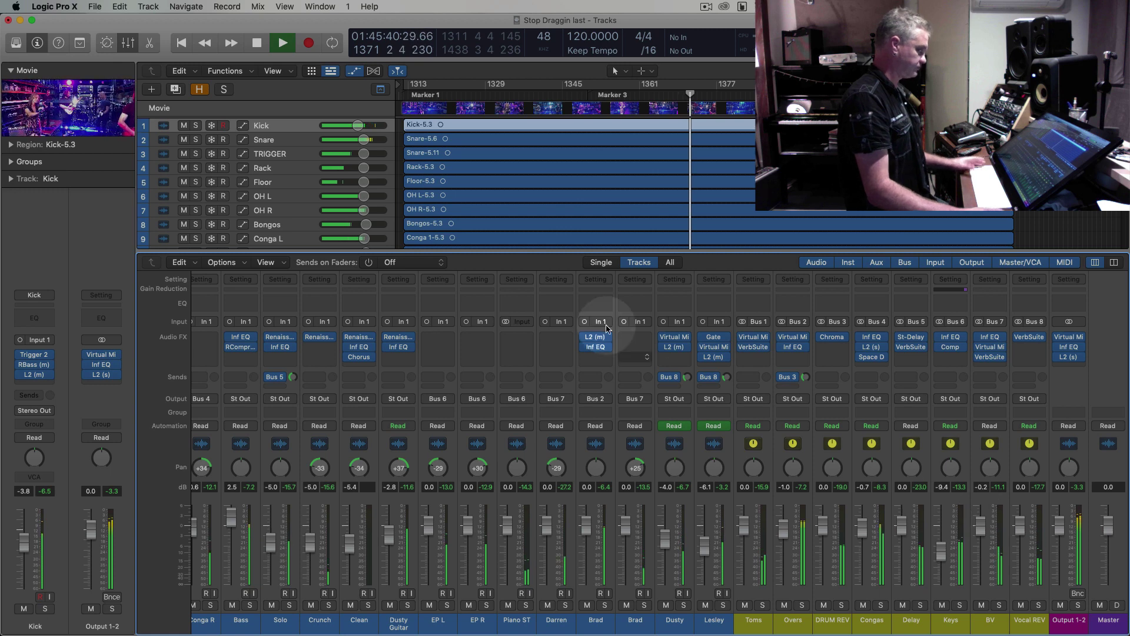
Raise the Solo guitar track's fader to -2.4 dB with the track lanes enlarged, and replay the song from around bar 1313
click(519, 186)
scroll(518, 183, down, 5)
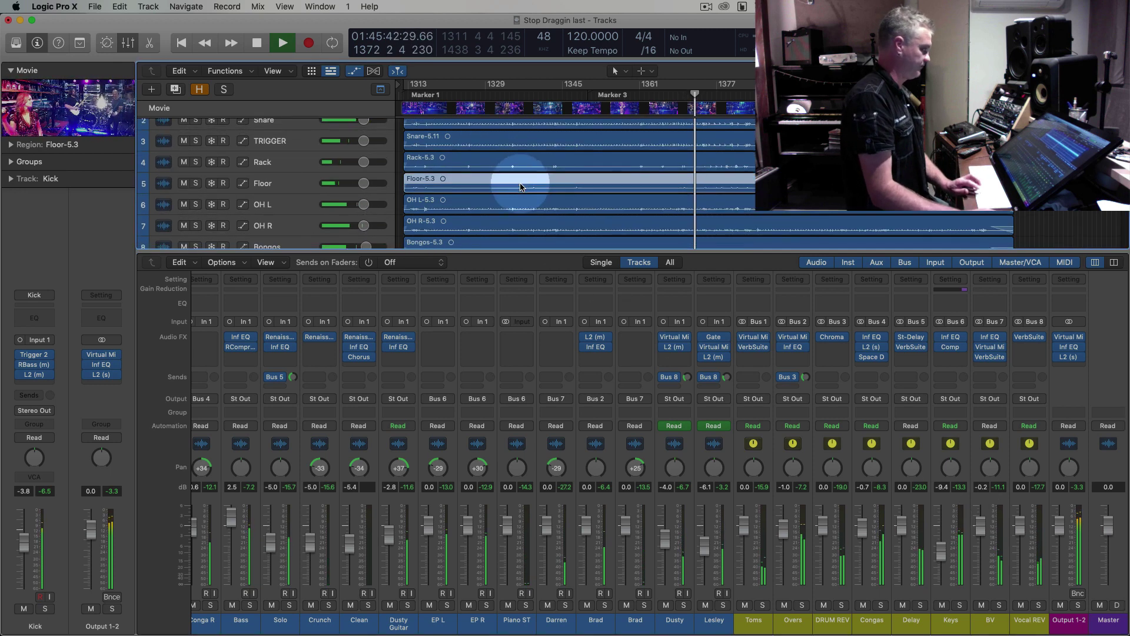
click(284, 177)
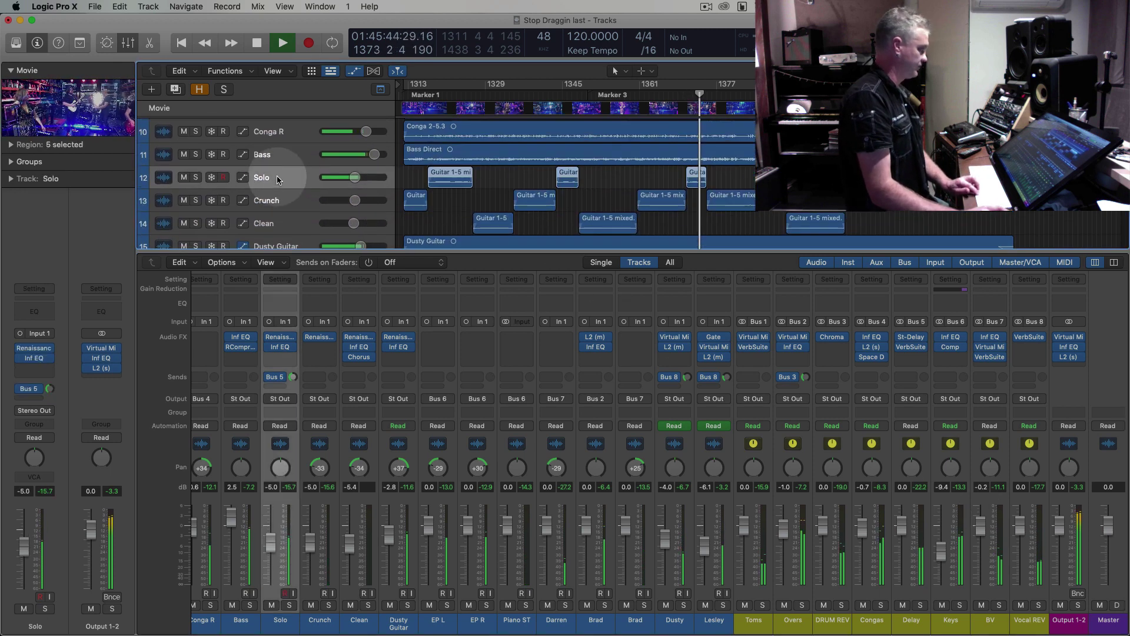
key(super+Down)
key(super+Down)
key(super+Down)
key(super+Down)
key(super+Down)
drag(283, 549, 283, 541)
key(space)
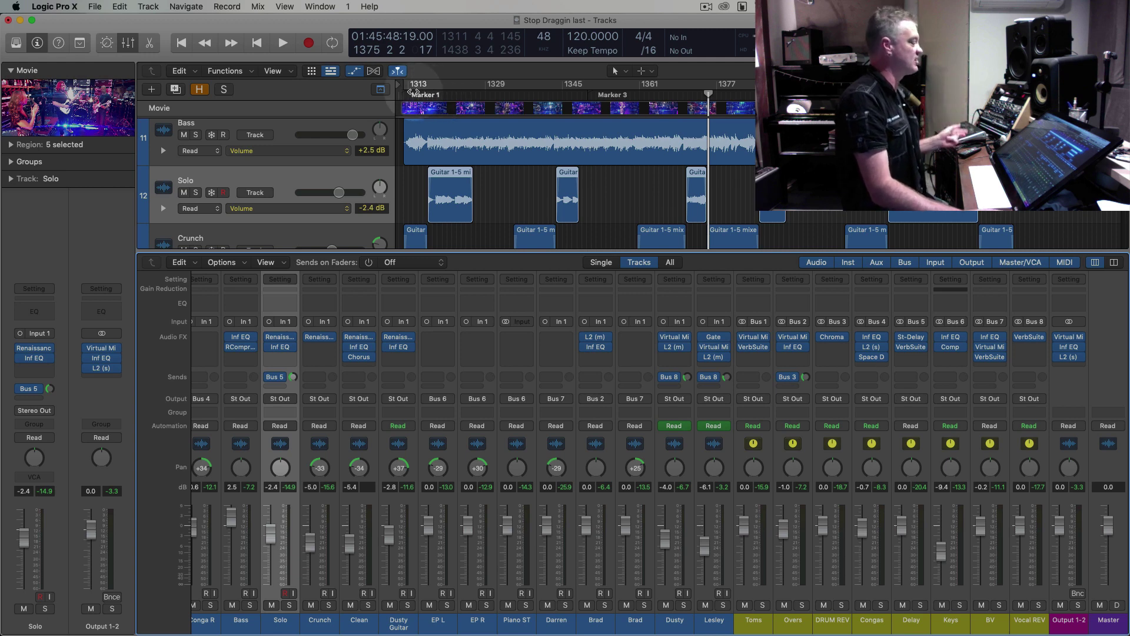
double_click(415, 93)
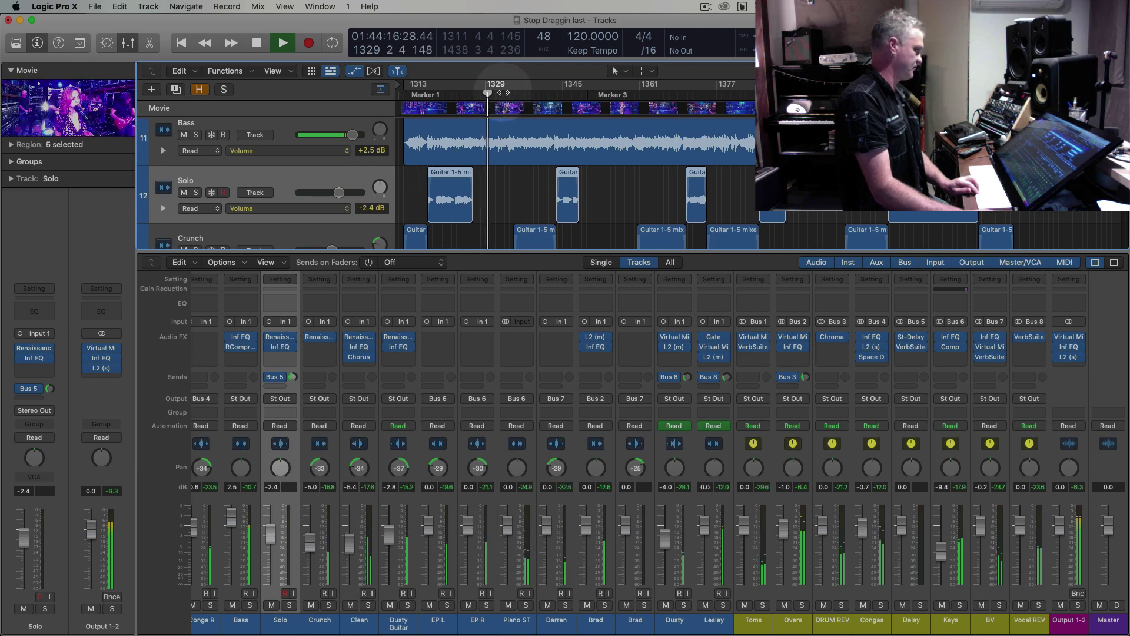
Raise the Solo guitar track's fader to -1.7 dB while auditioning its passages from around bars 1320 and 1345
click(503, 92)
click(596, 92)
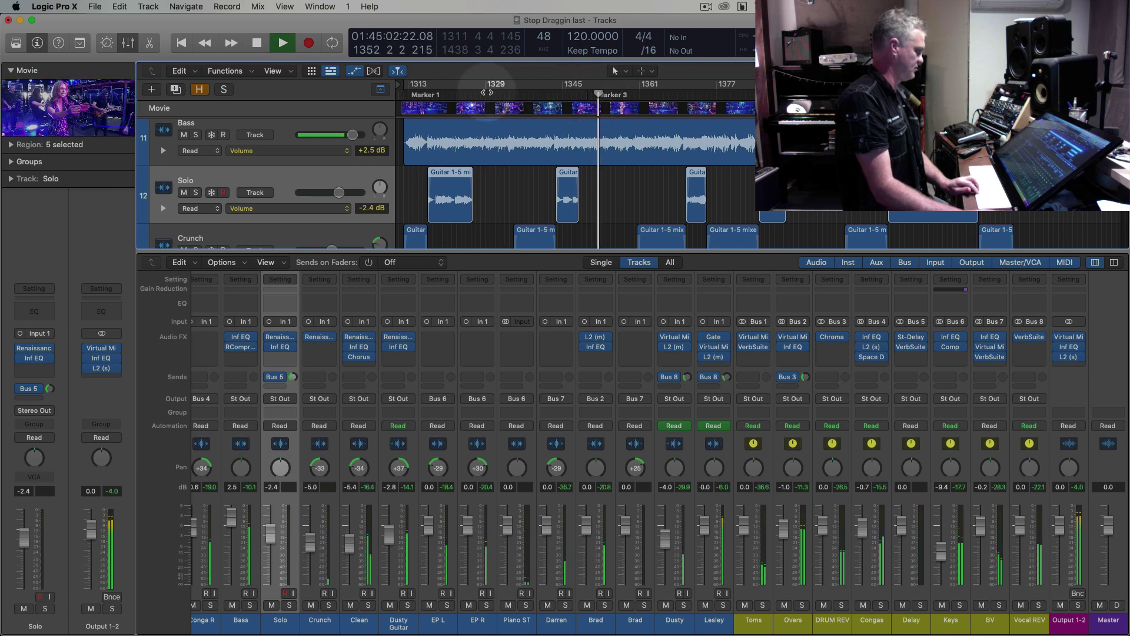
click(444, 93)
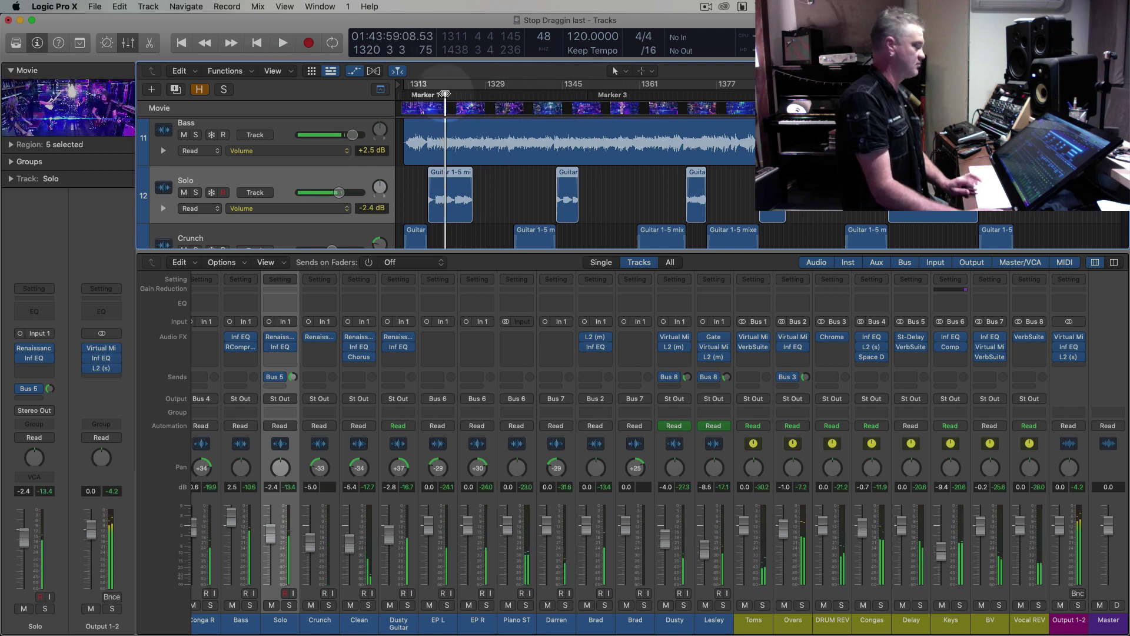
key(space)
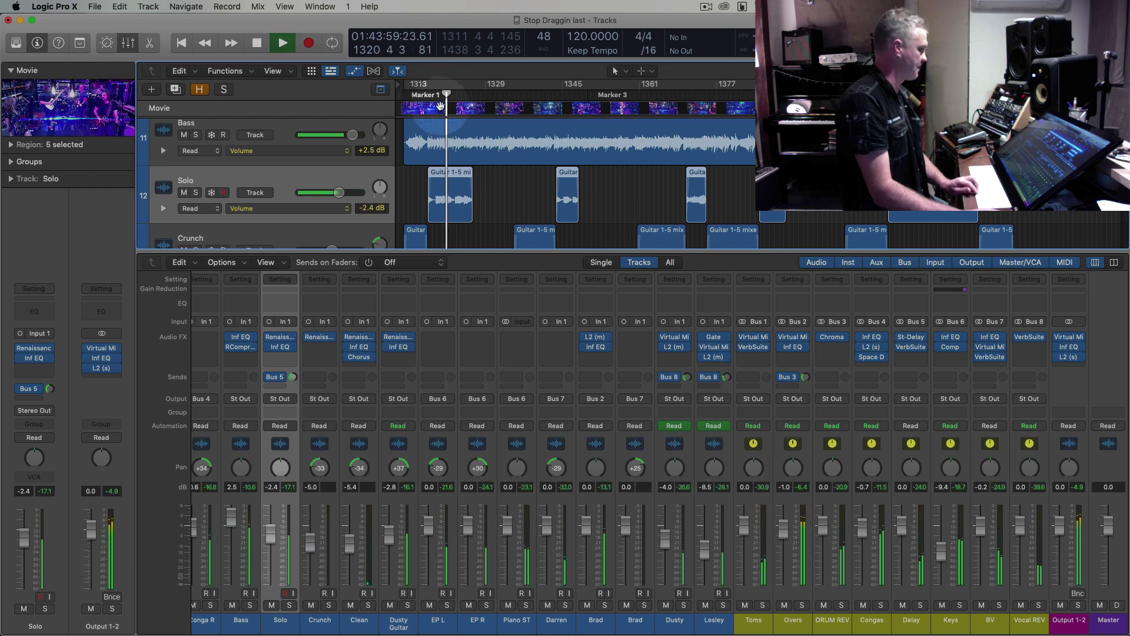
drag(271, 535, 270, 531)
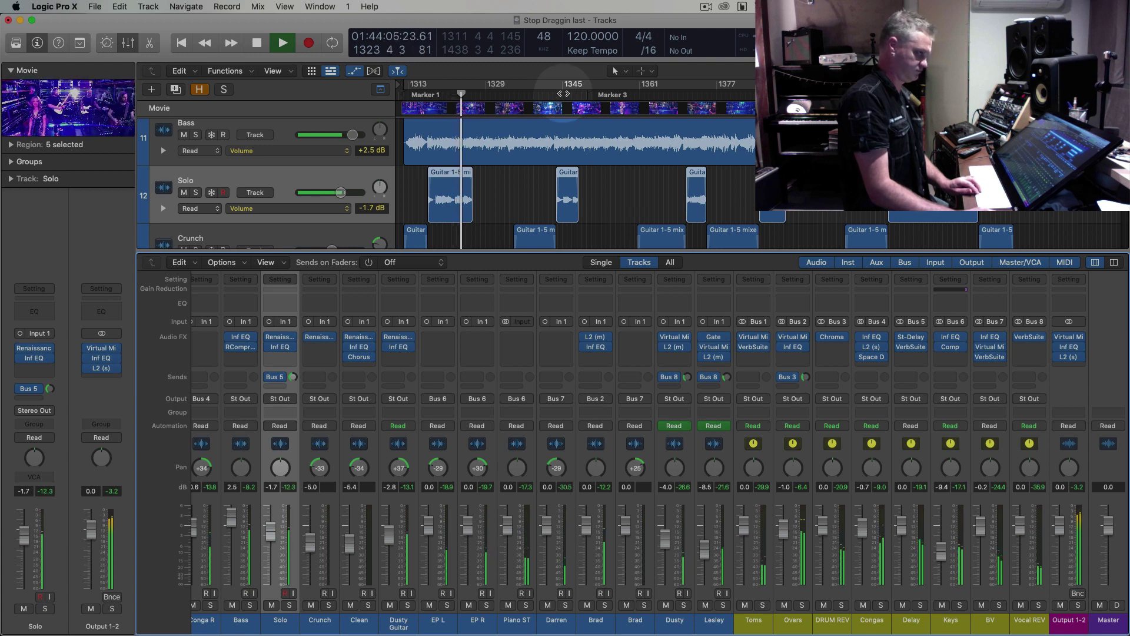
click(563, 94)
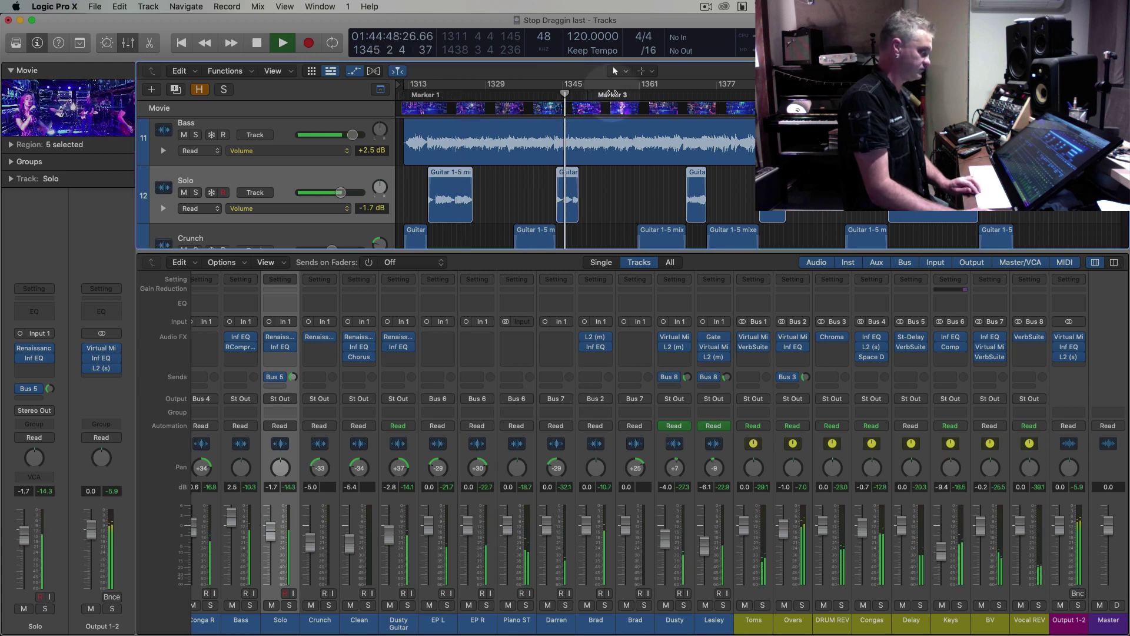
click(603, 94)
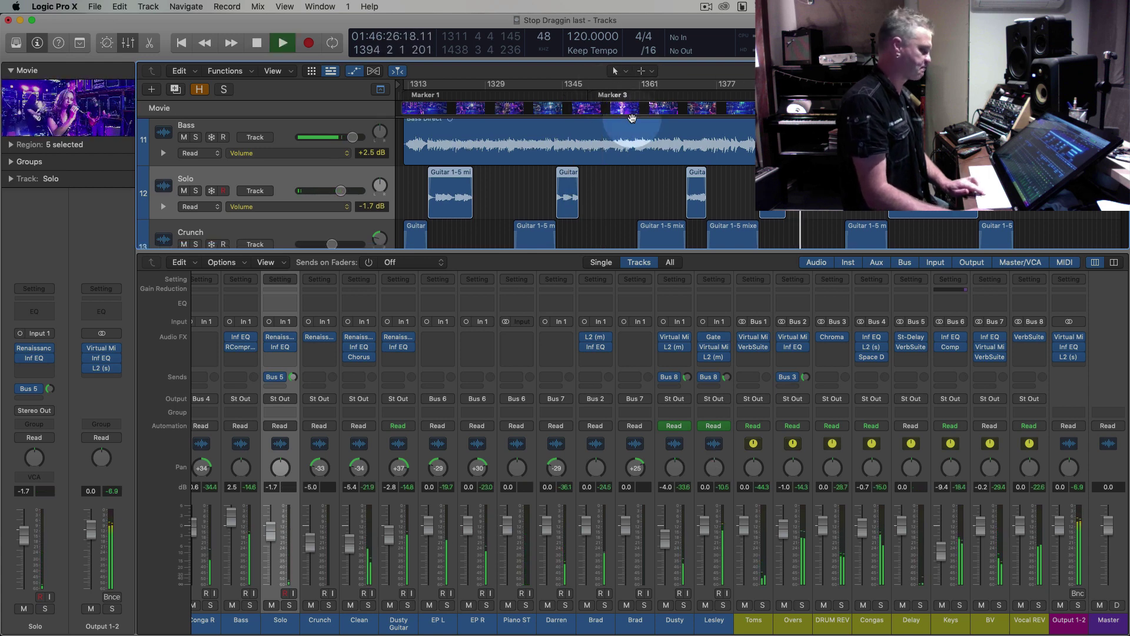
Hide the mixer and reduce the track heights until all 25 tracks fit in view
key(super+Up)
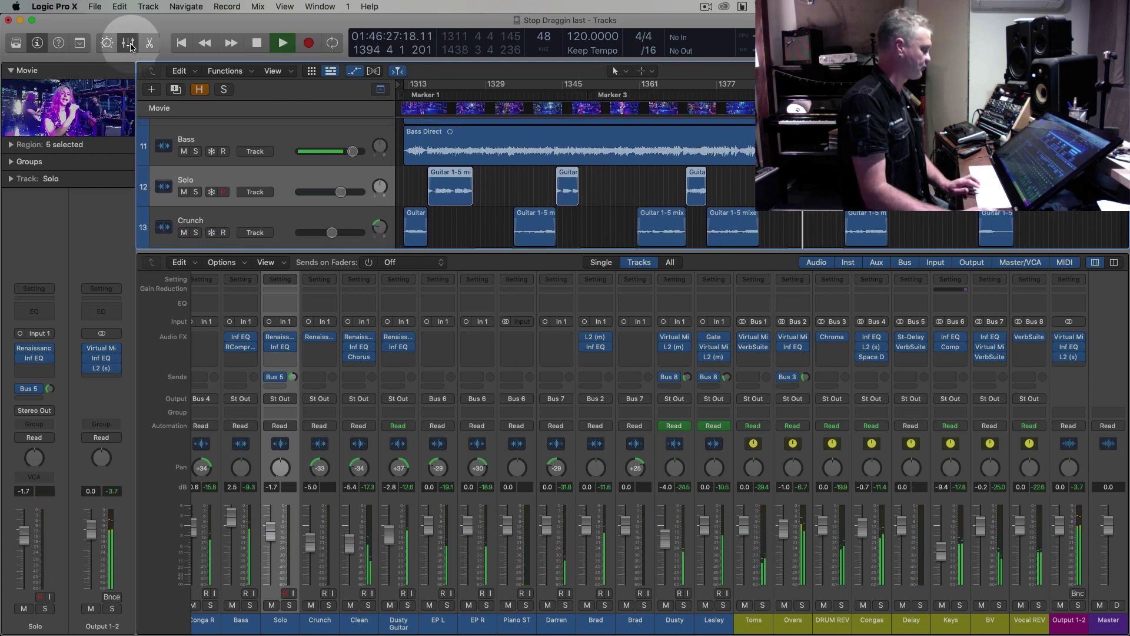
click(127, 43)
key(super+Up)
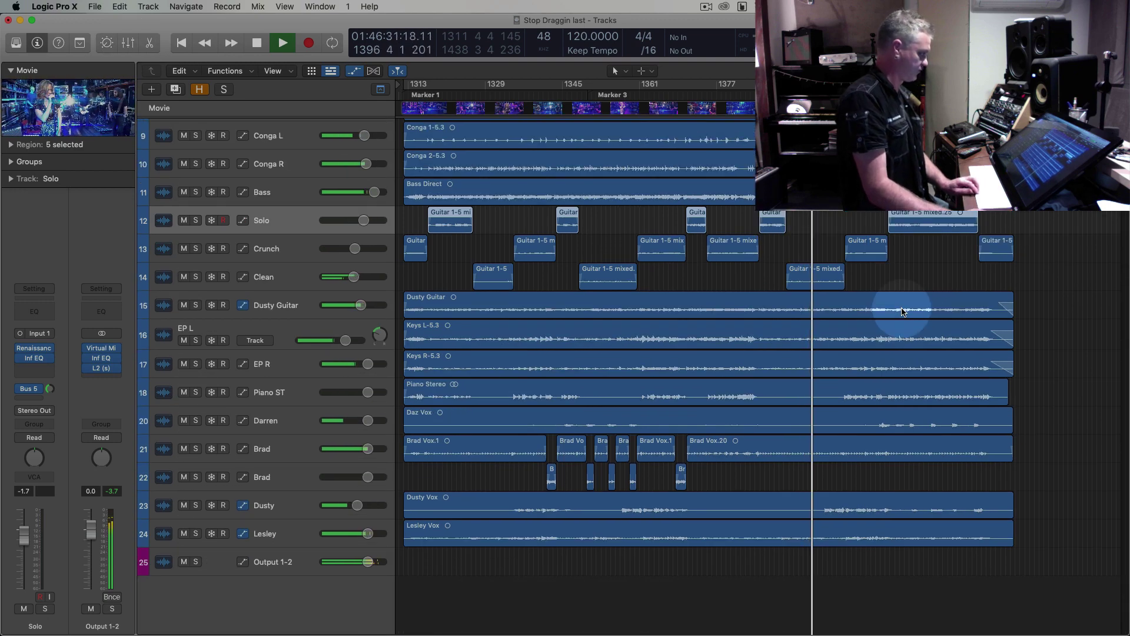
key(super+Up)
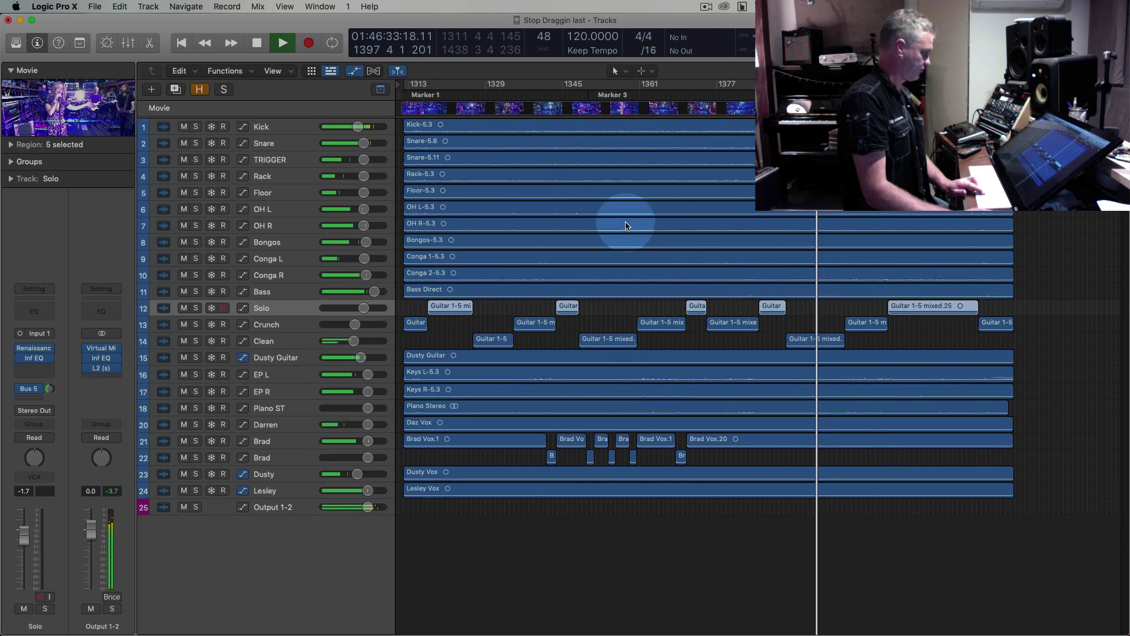
key(super+Up)
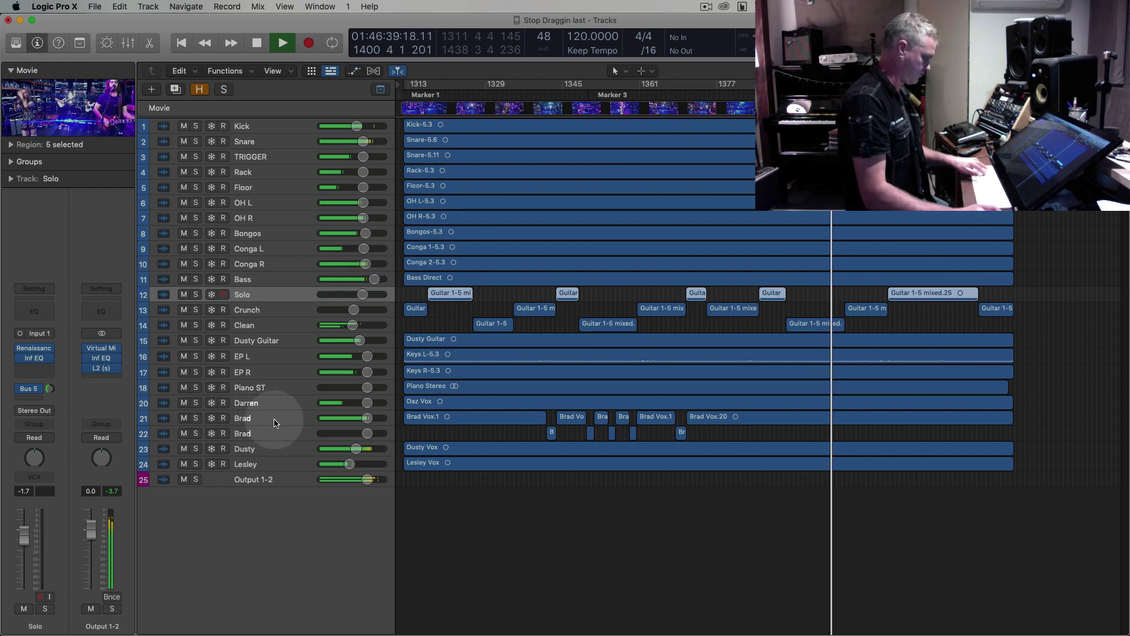
Show the automation lanes with taller tracks and set vocal track 23 to display Volume automation
key(super+Down)
key(super+Down)
key(super+Down)
scroll(727, 520, down, 3)
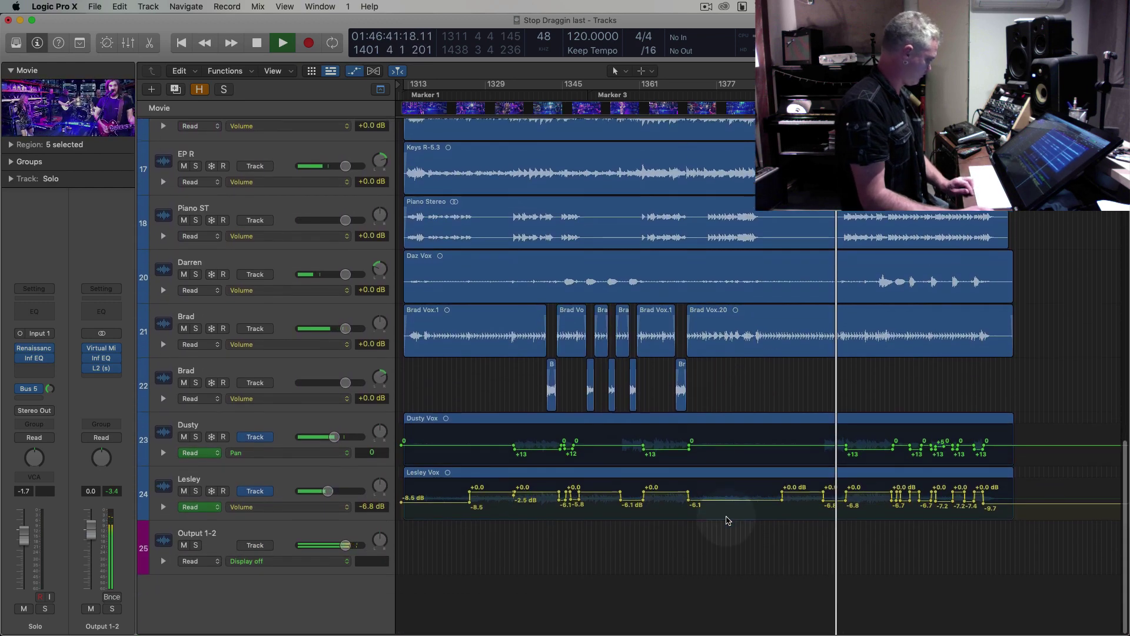
click(321, 453)
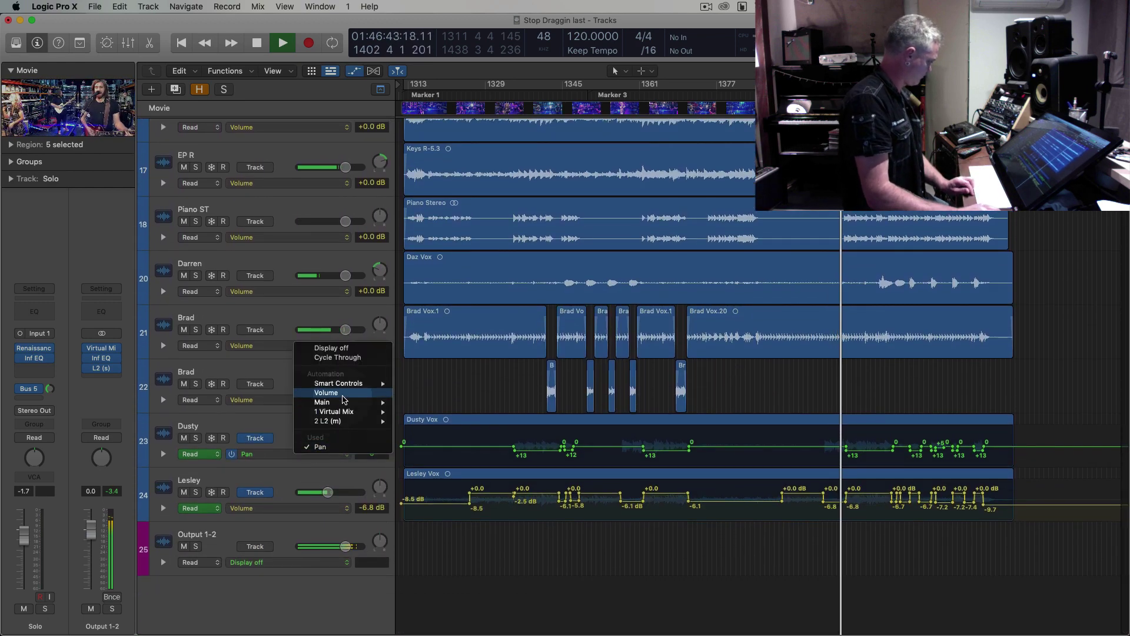
click(530, 399)
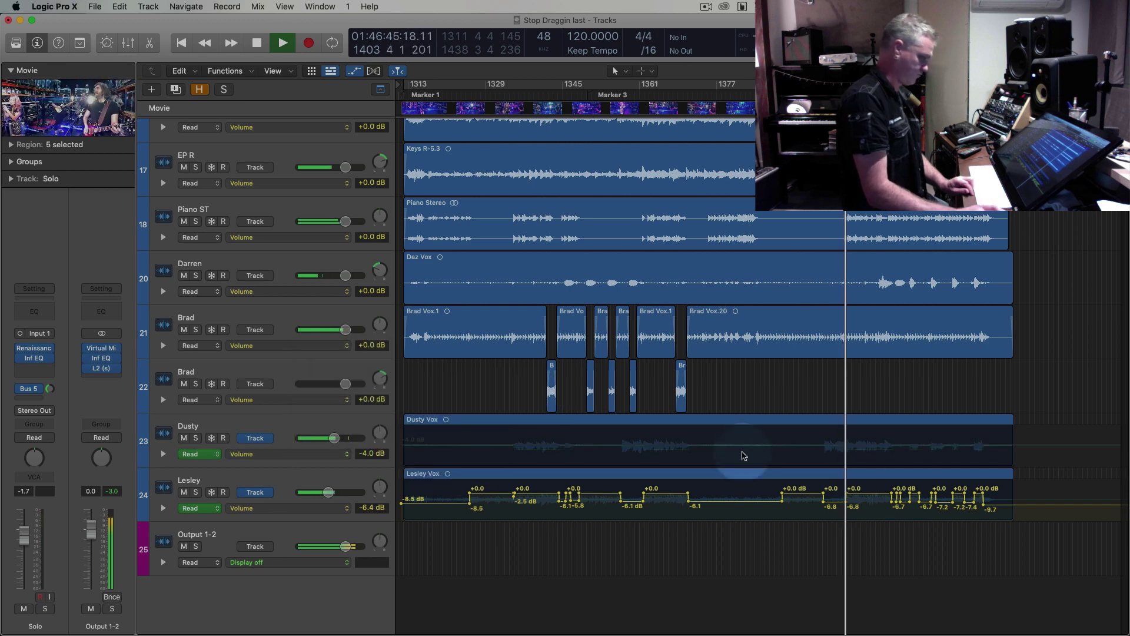
Play the song from about bar 1334 with the vocal lanes enlarged to check the first sung passage on track 23
key(super+Down)
key(super+Down)
key(super+Down)
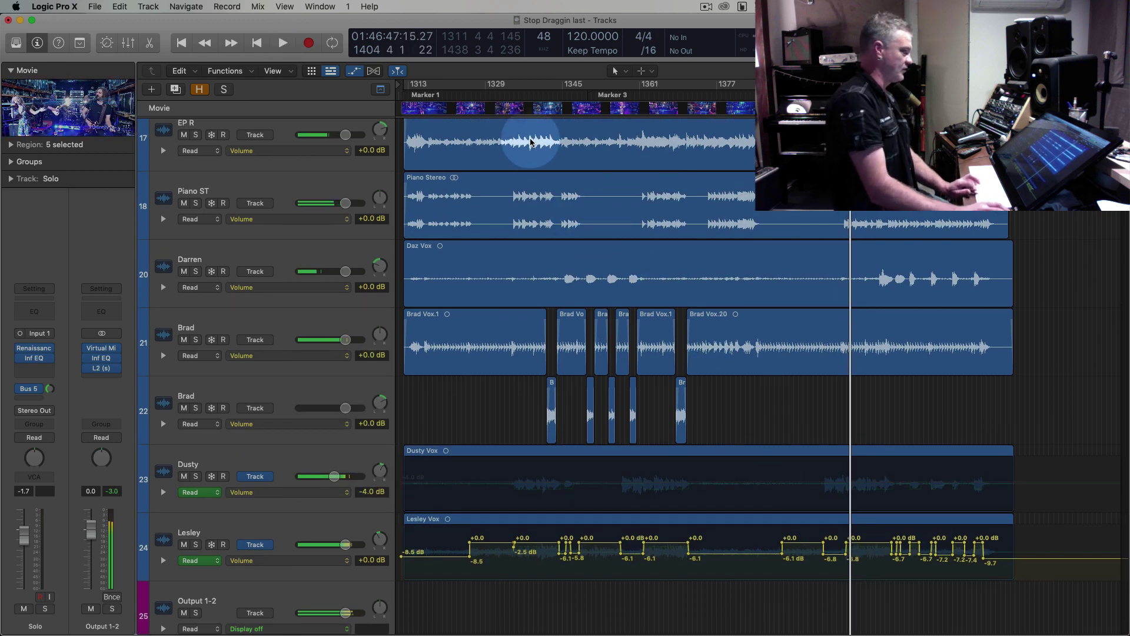
key(space)
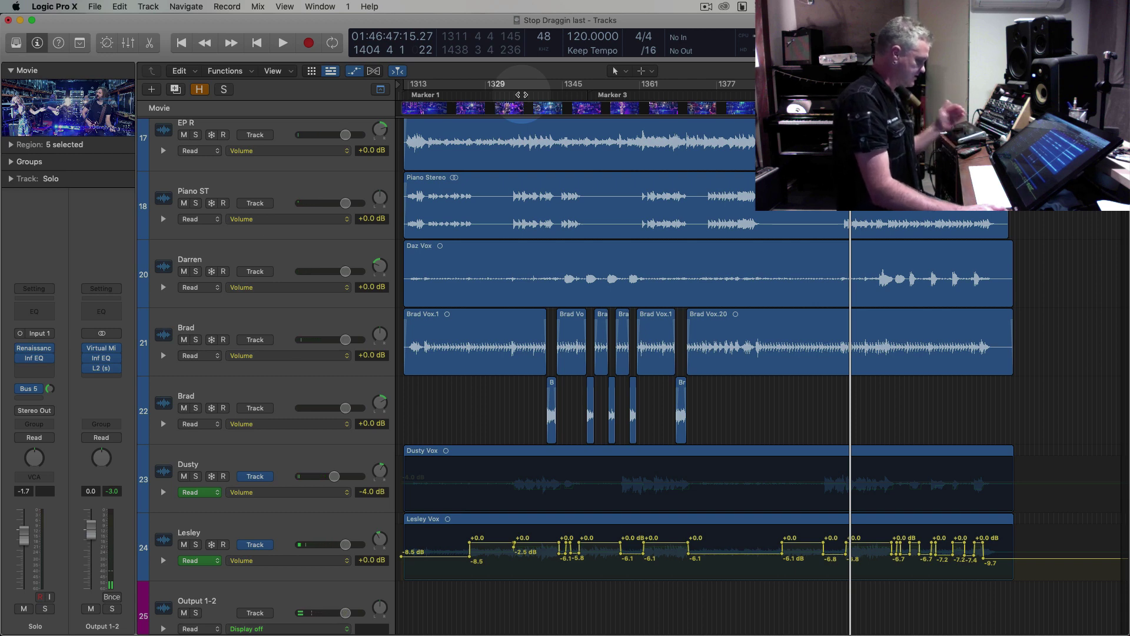
click(522, 95)
key(space)
key(super+Right)
key(super+Right)
key(super+Right)
key(super+Right)
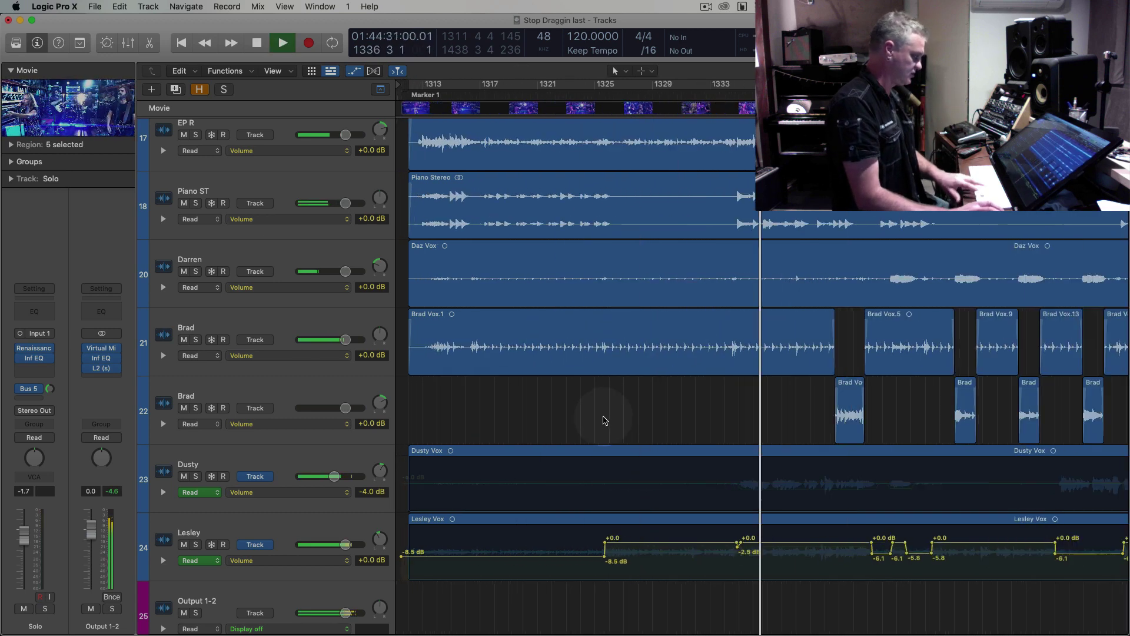
key(super+Down)
key(super+Down)
key(super+Down)
key(super+Down)
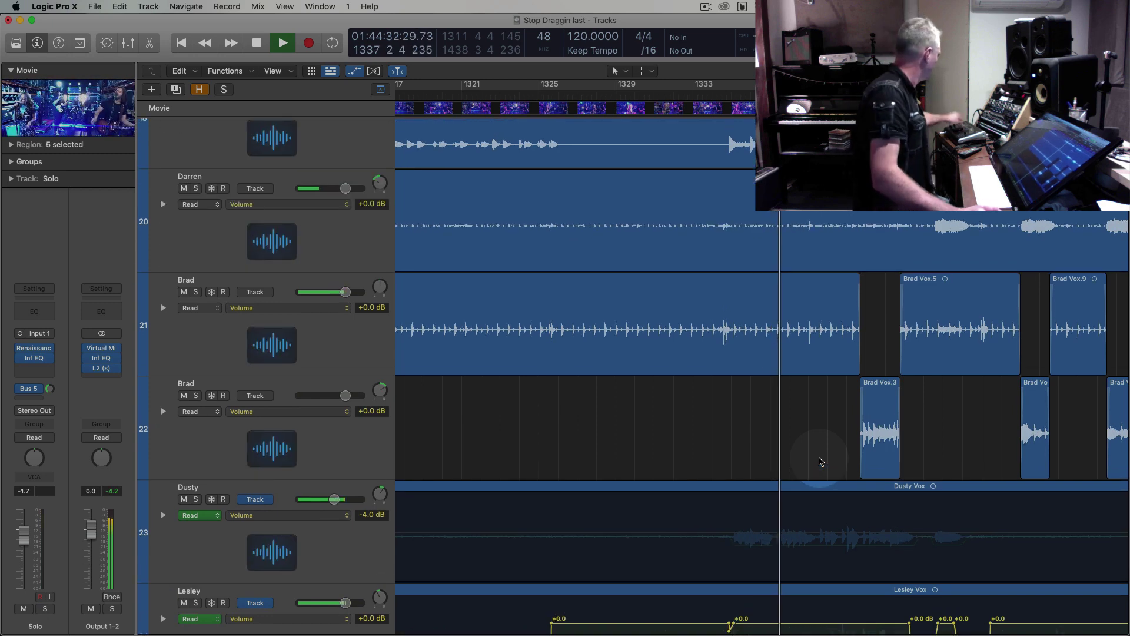
Review the levels and volume automation of vocal tracks 23 and 24 from bar 1338, skipping ahead to bar 1349
key(space)
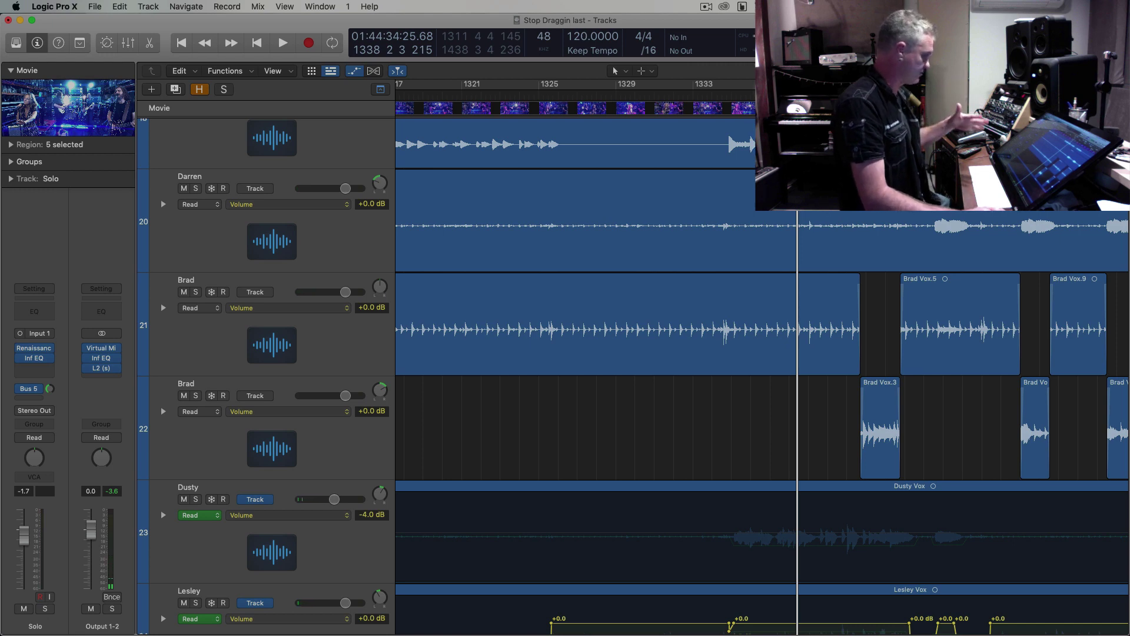
key(space)
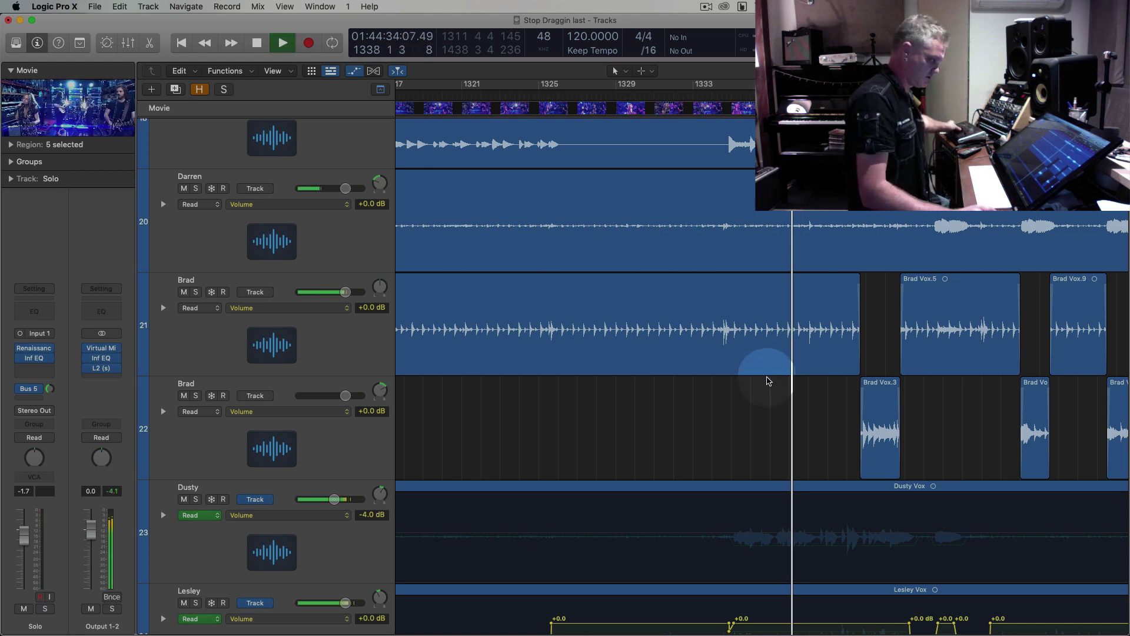
scroll(769, 412, down, 5)
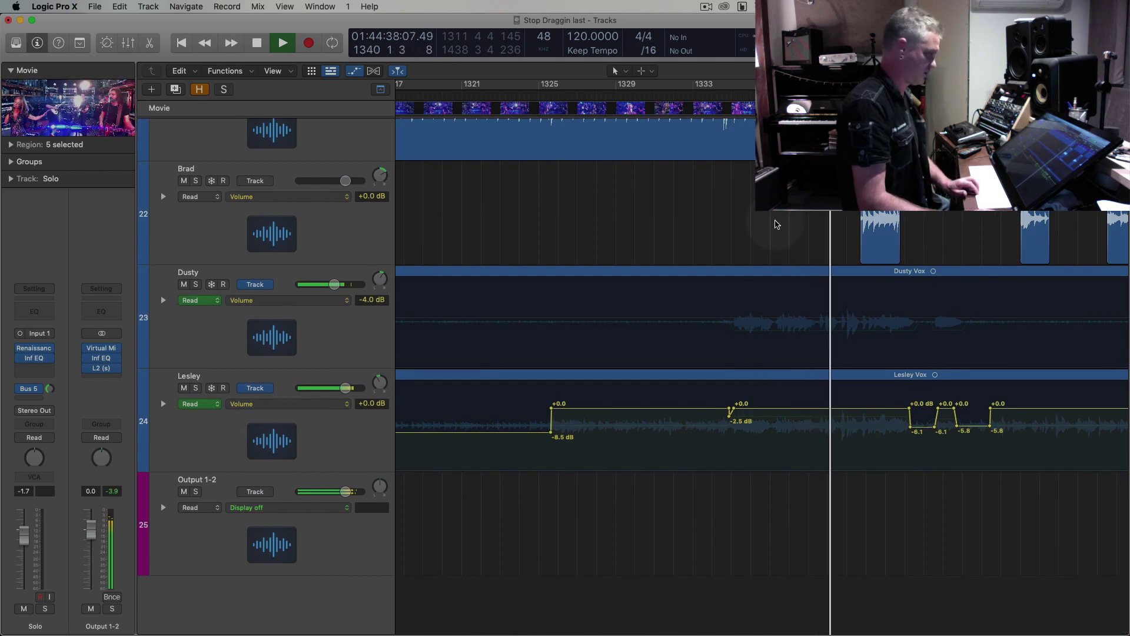
key(period)
key(period)
key(period)
key(period)
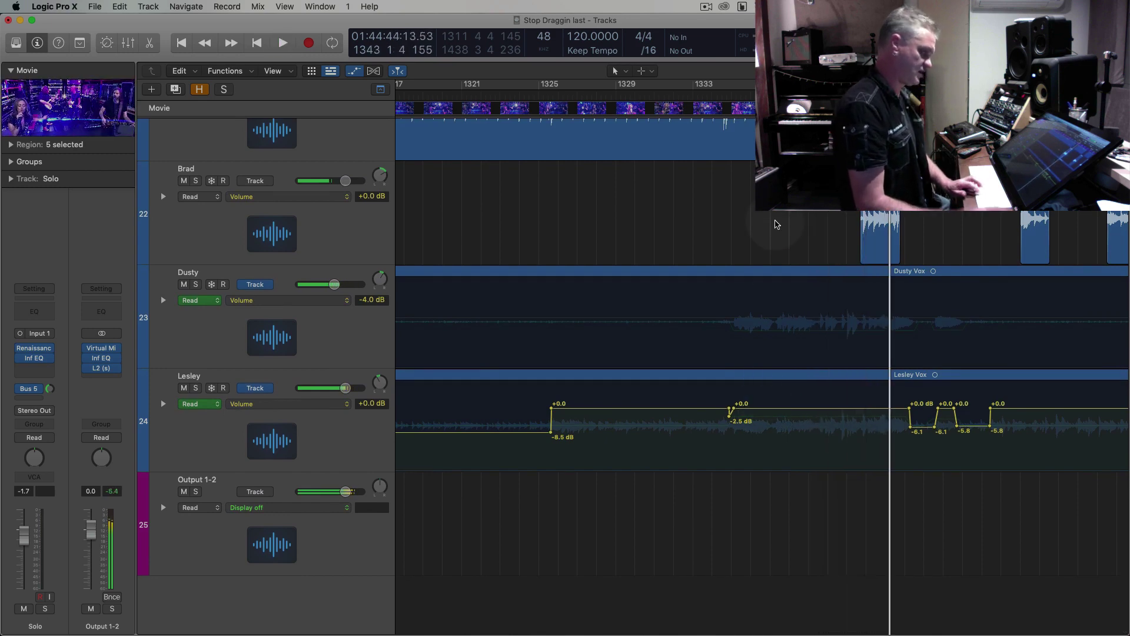
key(period)
key(period)
key(period)
key(period)
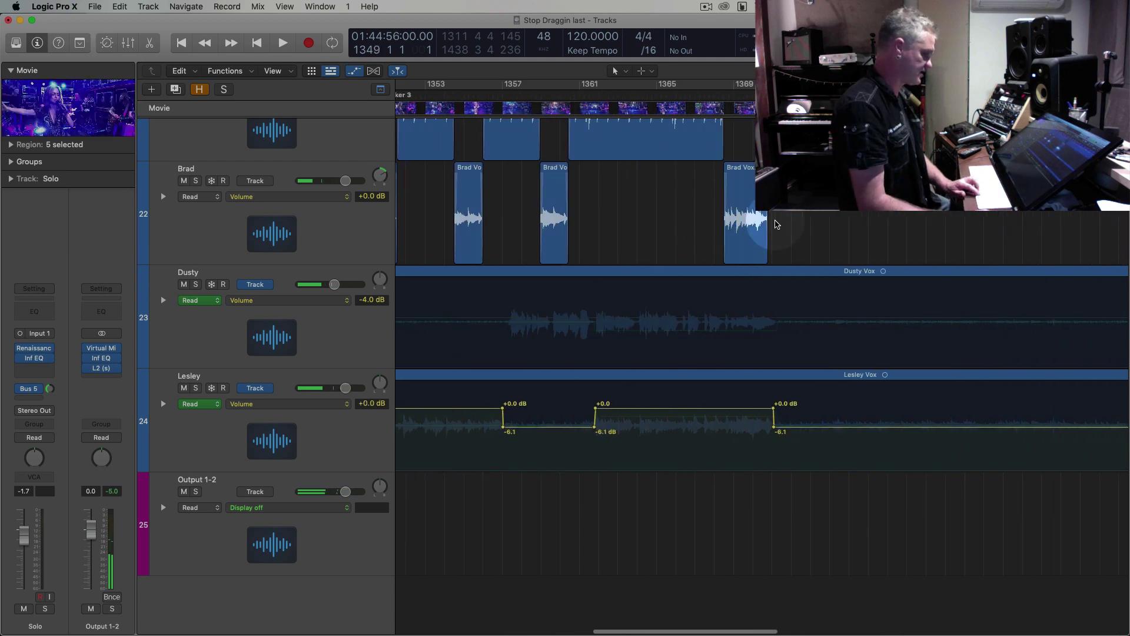
Add pairs of volume automation points at both ends of vocal track 23's passage, near bars 1357 and 1371, during playback
click(658, 85)
key(space)
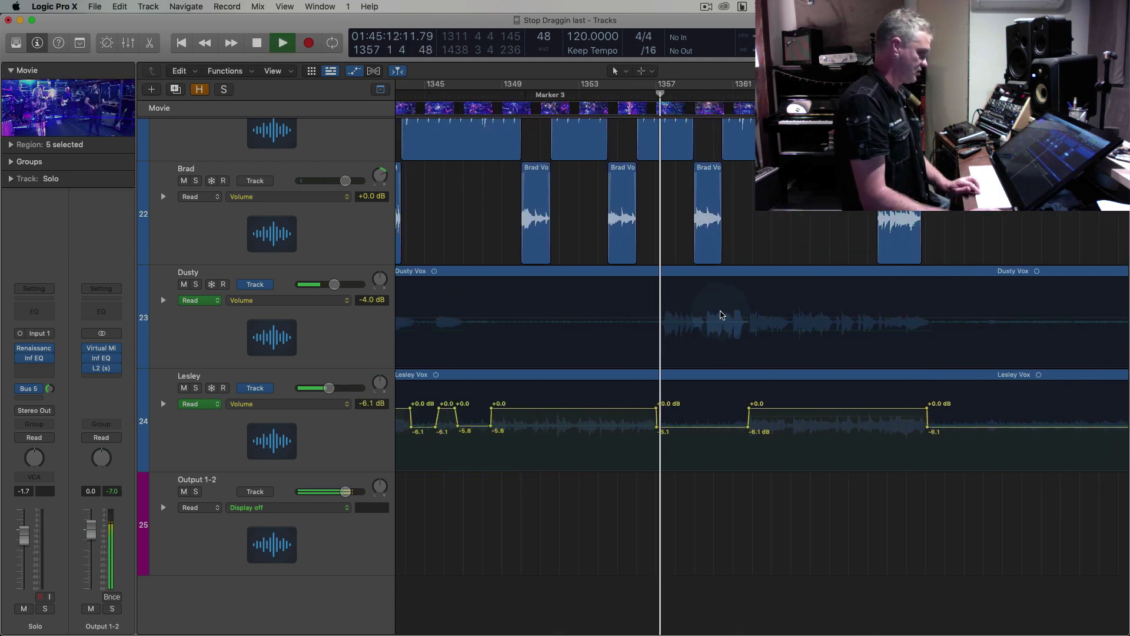
key(comma)
key(comma)
key(comma)
key(comma)
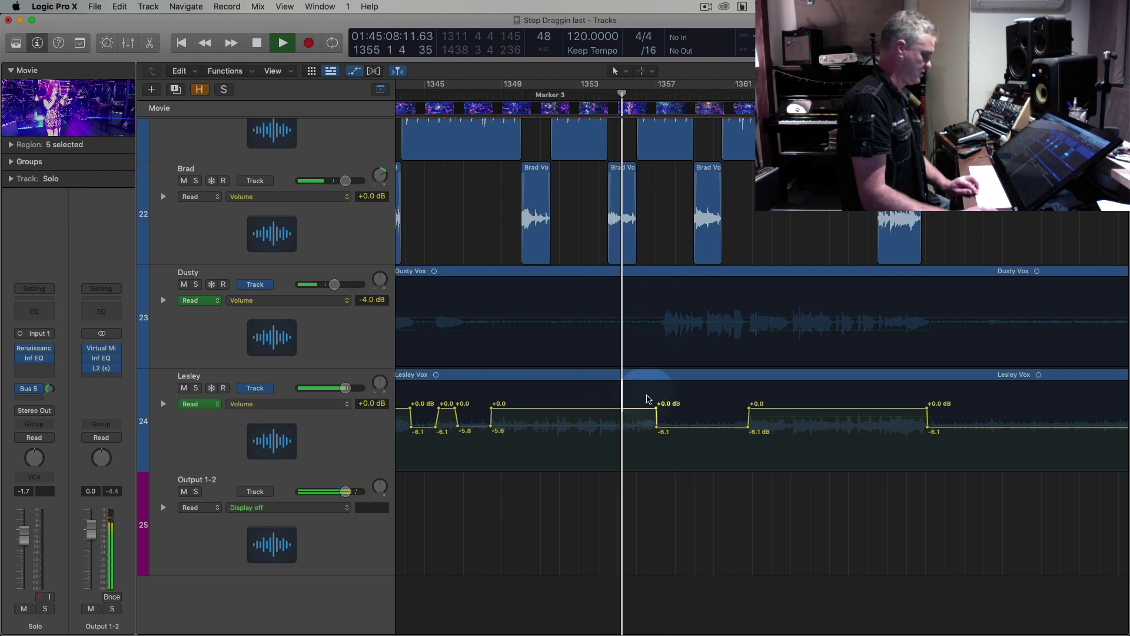
alt+scroll(673, 347, up, 2)
alt+scroll(676, 388, up, 3)
click(824, 309)
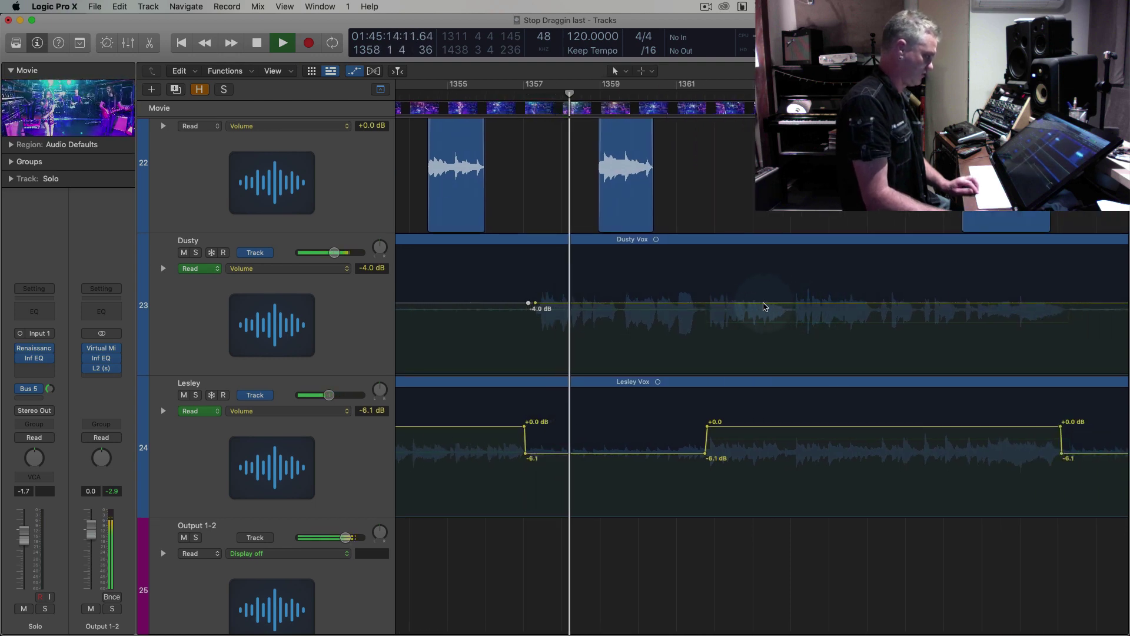
click(1084, 304)
click(1071, 303)
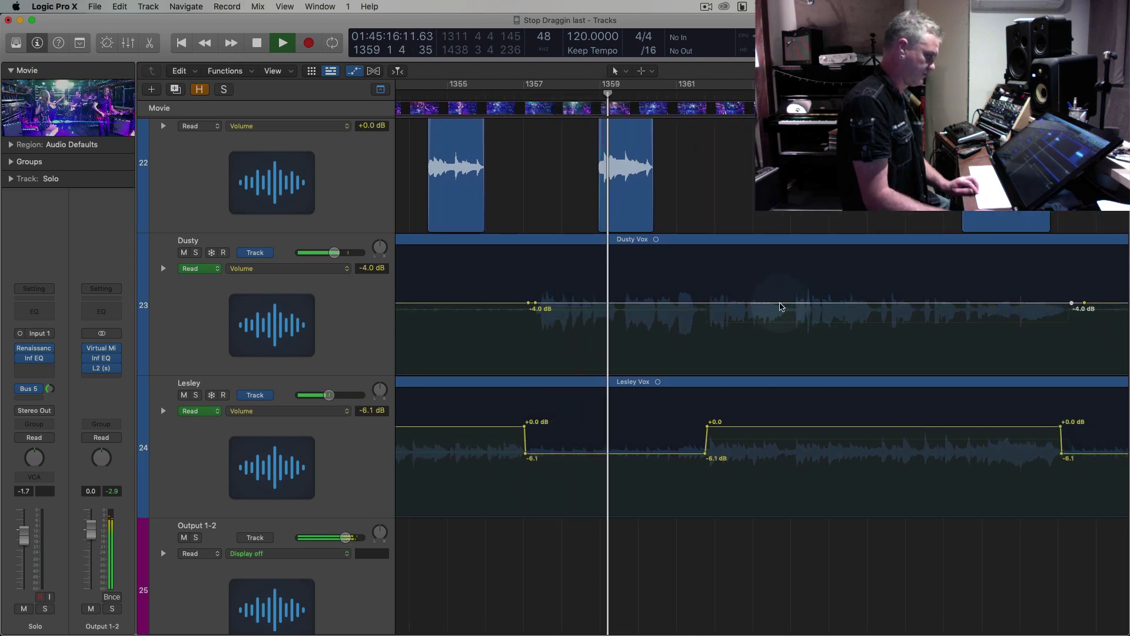
Split that passage's volume automation just after bar 1361, setting its first section to -5.0 dB and its second to -4.5 dB
click(708, 303)
click(703, 303)
drag(692, 303, 692, 311)
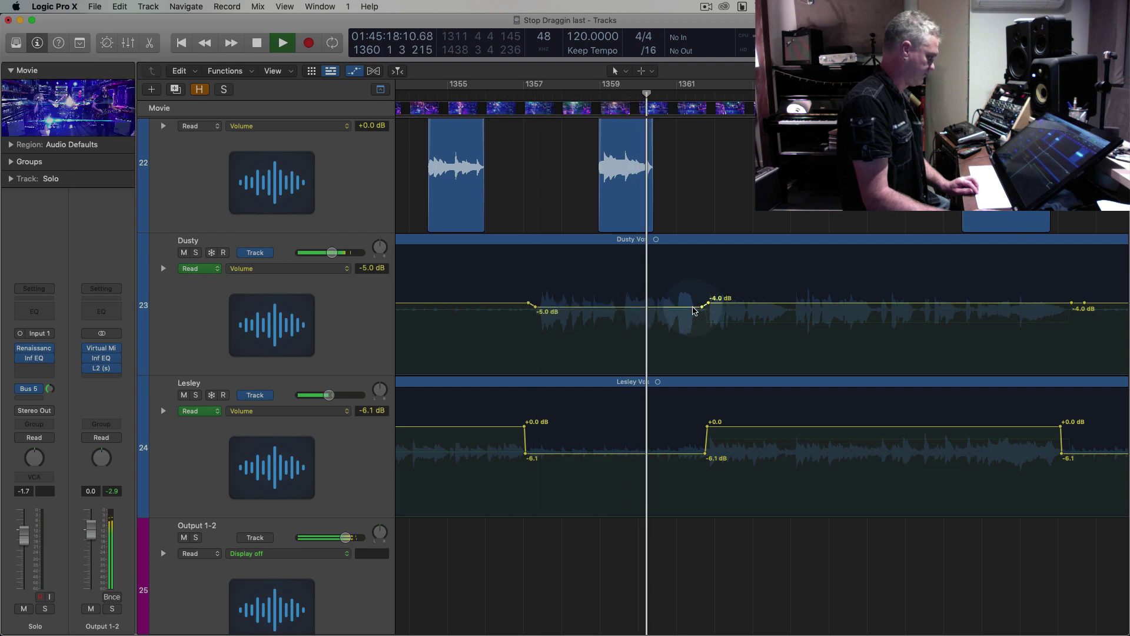
key(super+Left)
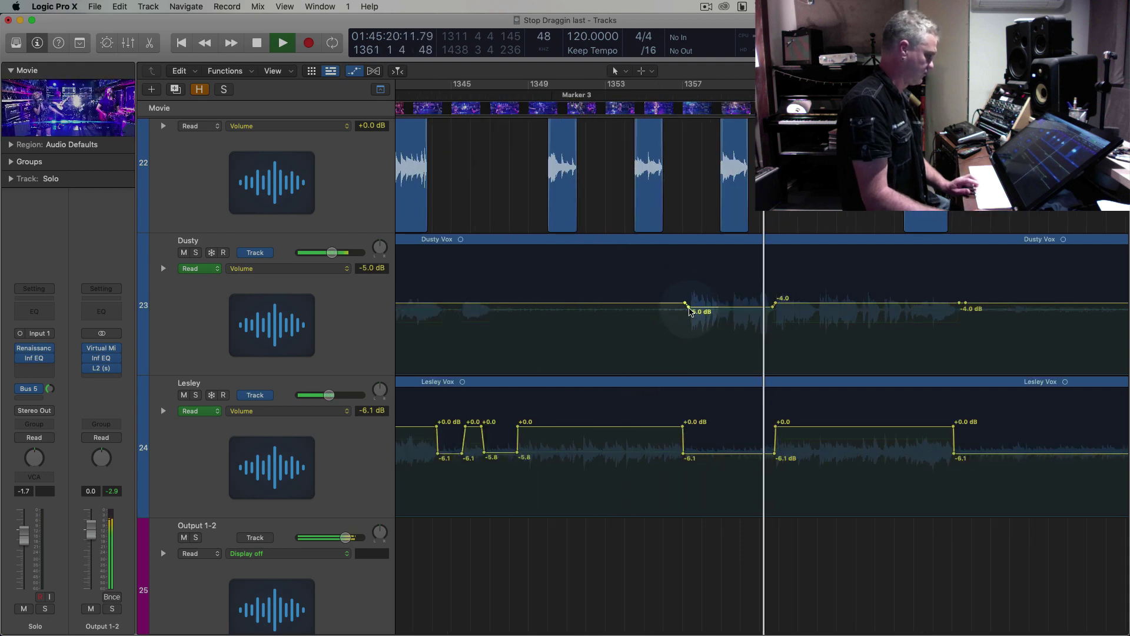
click(653, 175)
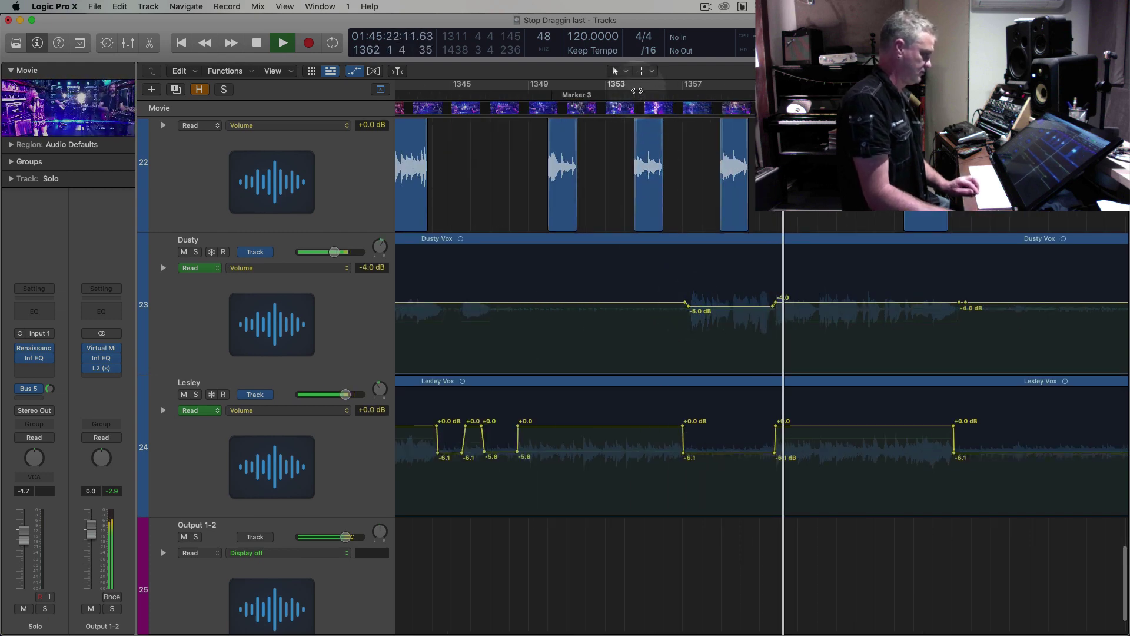
drag(853, 303, 828, 308)
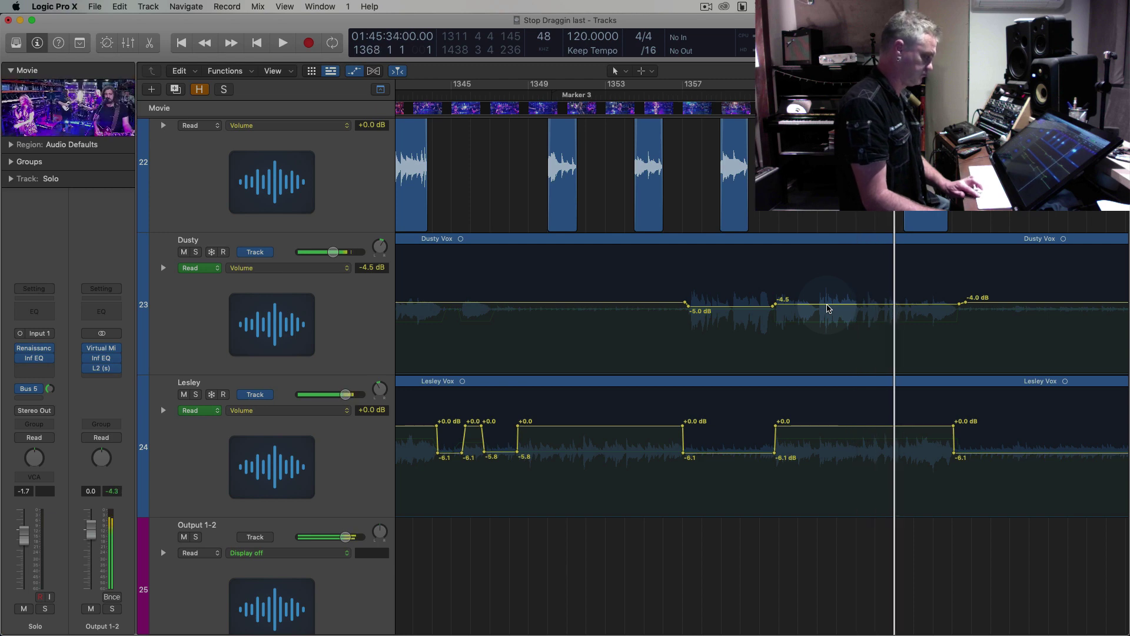
Check the end of the passage on vocal tracks 23 and 24, skipping ahead to bar 1376 and resuming playback there
key(super+Left)
key(super+Down)
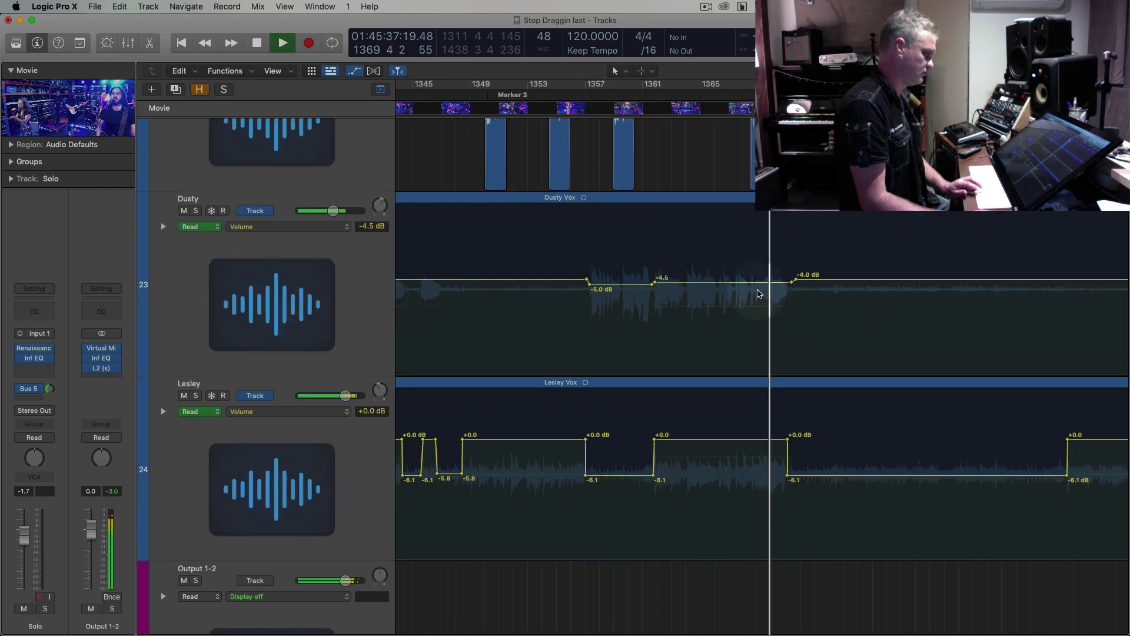
key(space)
key(period)
key(period)
key(period)
key(period)
key(period)
key(period)
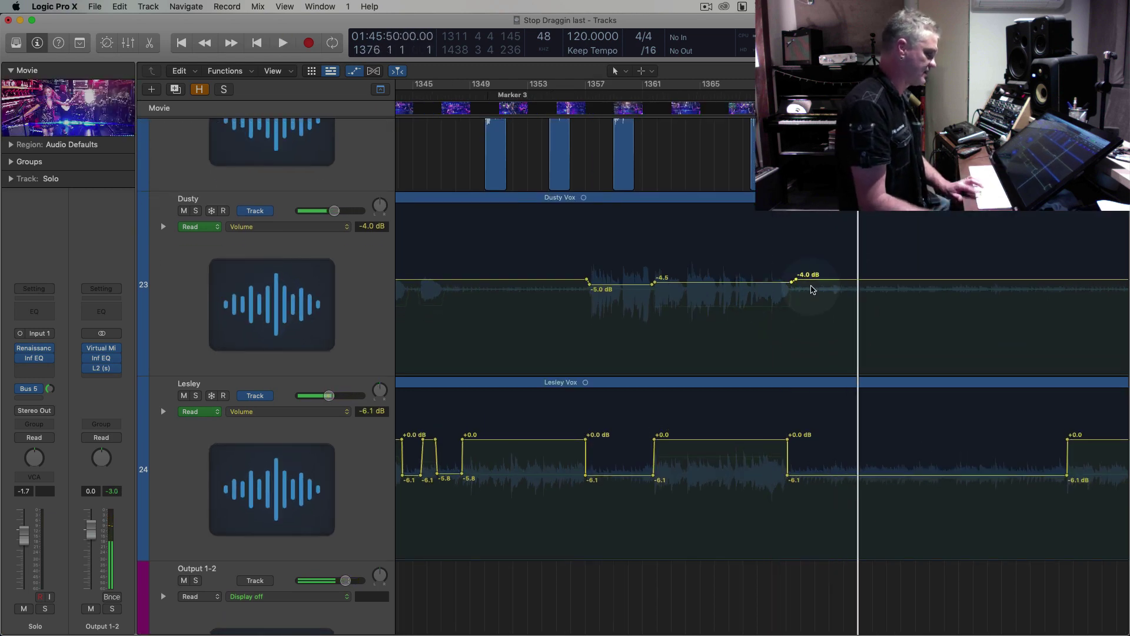
scroll(812, 289, right, 5)
scroll(811, 289, right, 2)
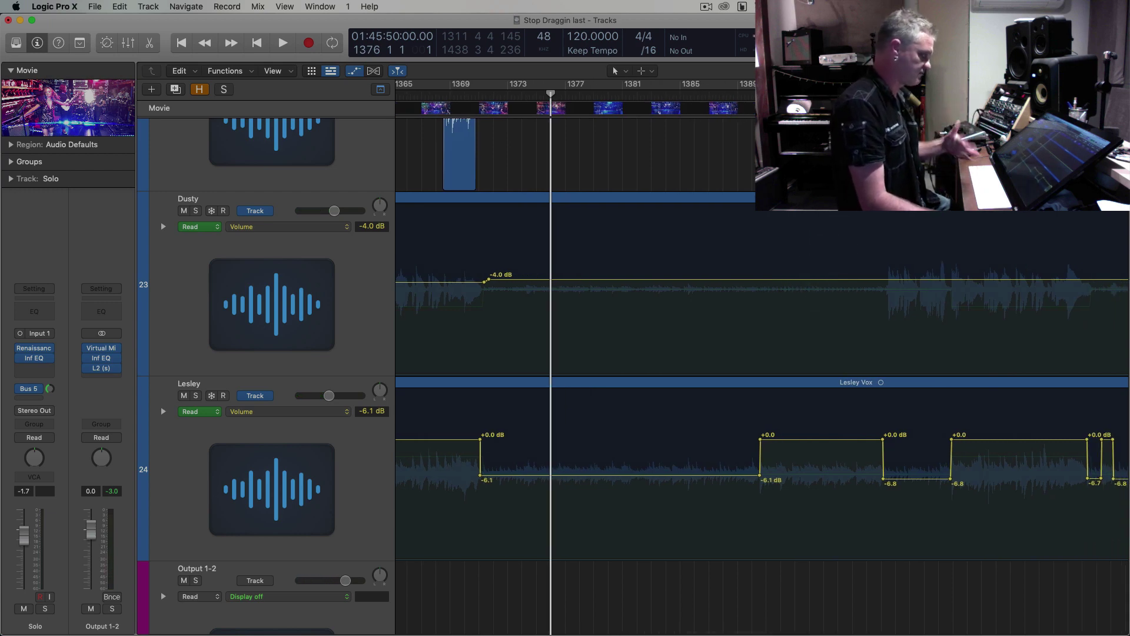
key(space)
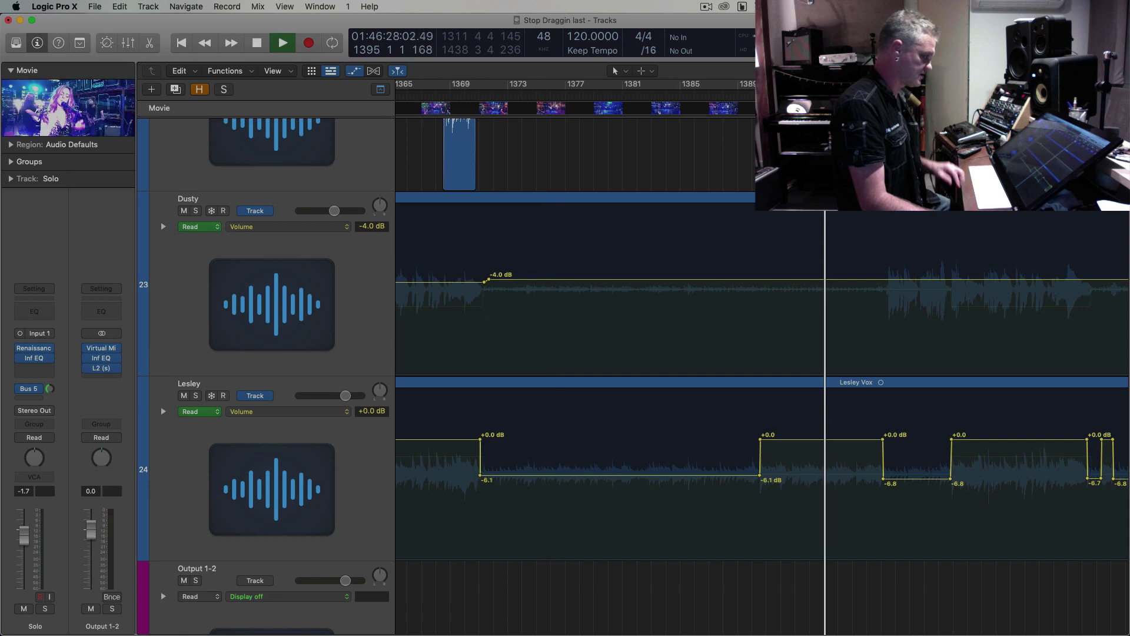
Add volume automation points on vocal track 23 around bars 1399 and 1404, and lower the passage between them to -5.3 dB
key(super+Right)
key(super+Right)
key(super+Right)
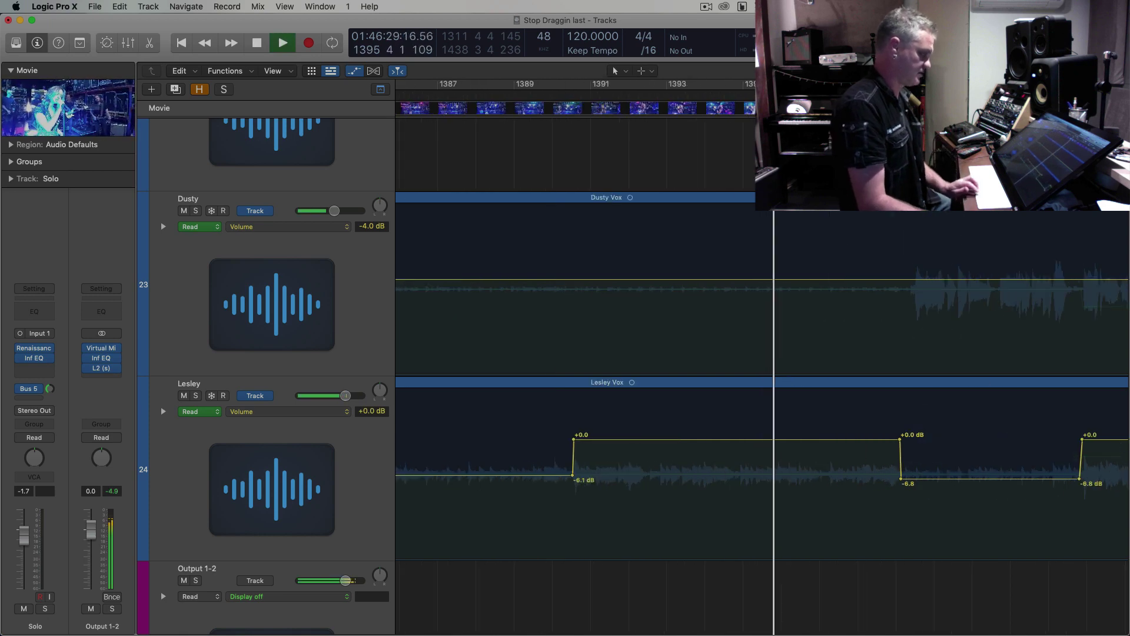
click(904, 280)
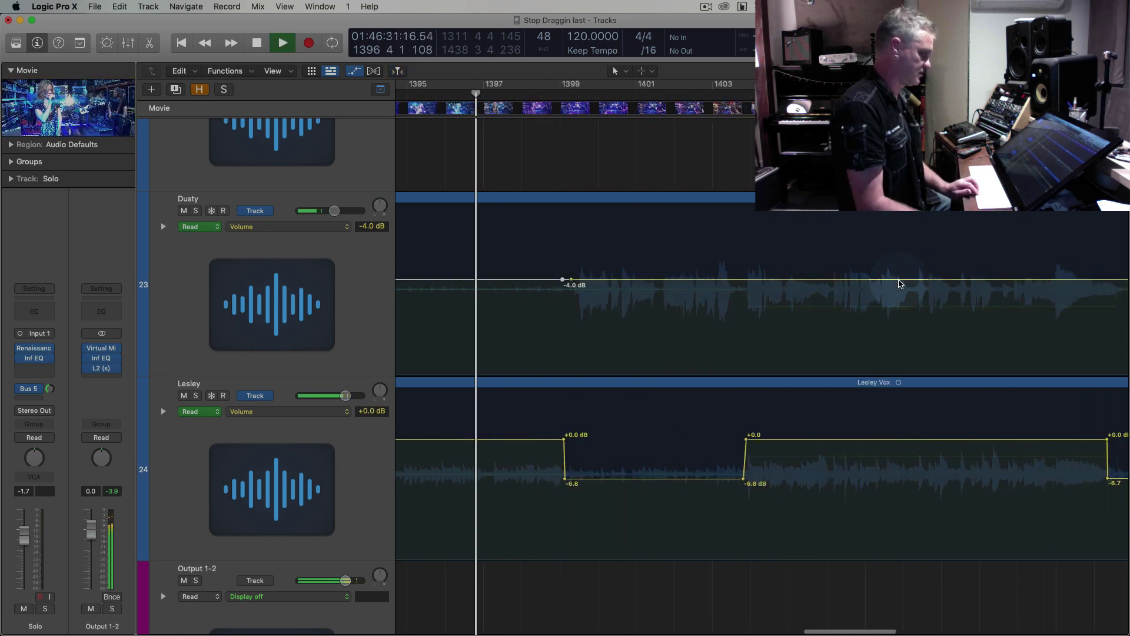
click(743, 281)
drag(725, 280, 722, 291)
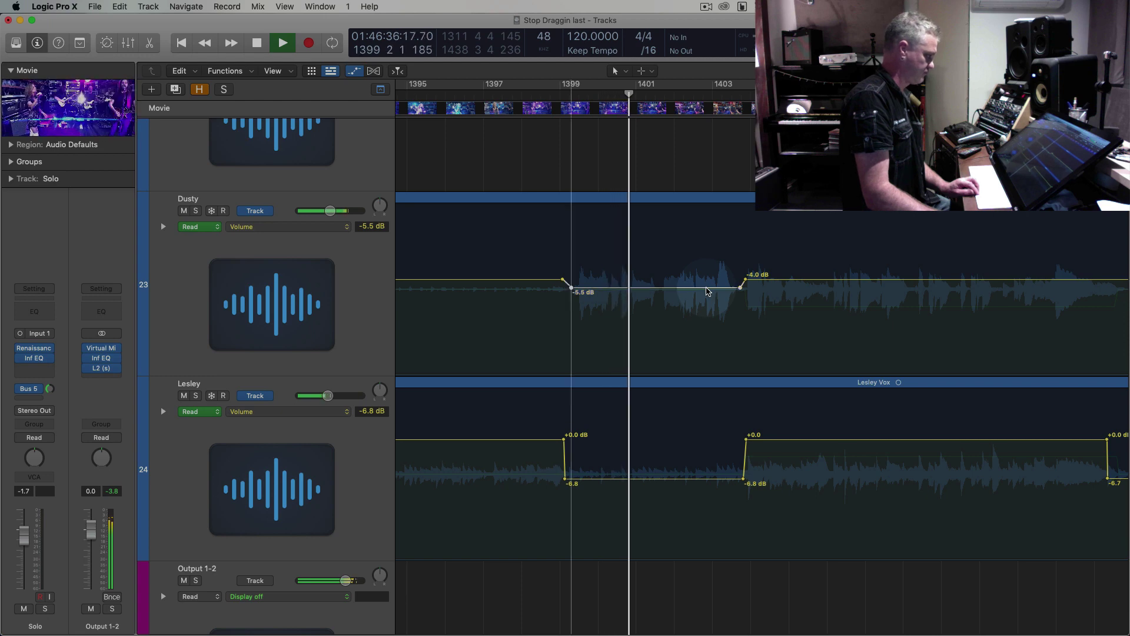
drag(708, 290, 705, 291)
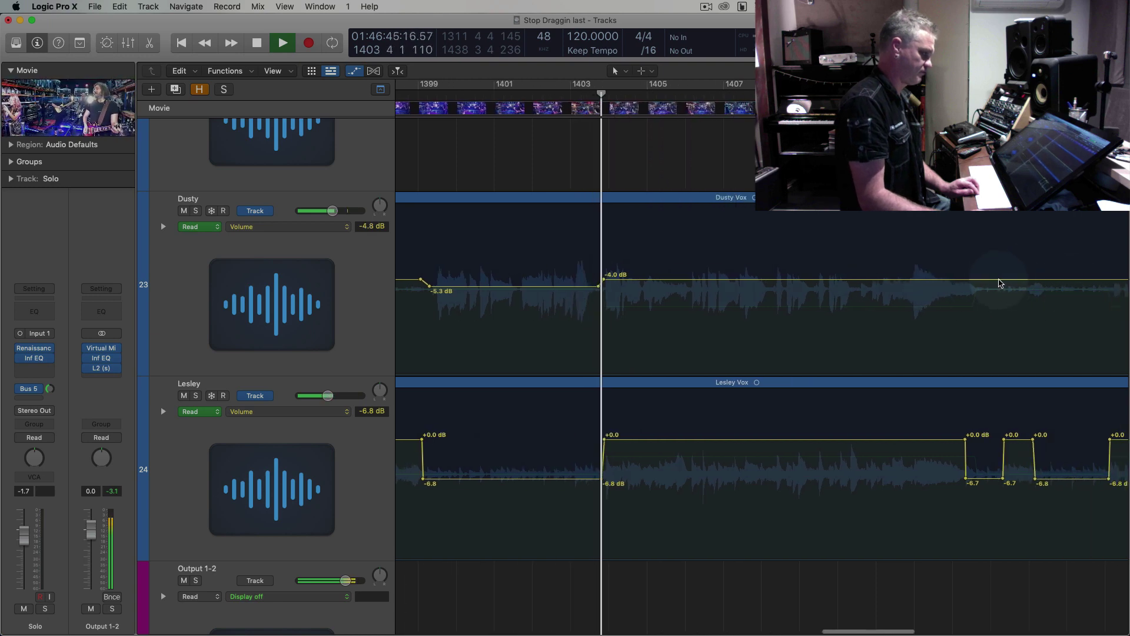
Set track 23's volume automation to -3.6 dB from about bar 1404 to new points near 1414, and lower track 24's overlapping passage to -0.8 dB
click(998, 280)
click(986, 280)
drag(686, 281, 691, 281)
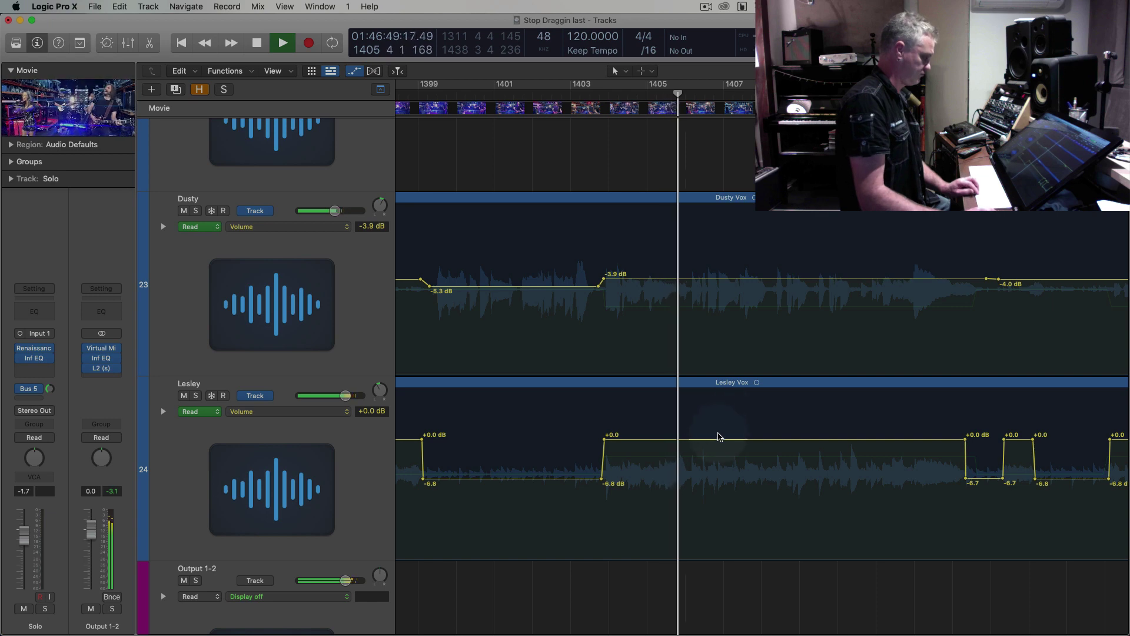
mouse_move(720, 439)
mouse_down()
mouse_move(715, 451)
mouse_move(739, 448)
mouse_up()
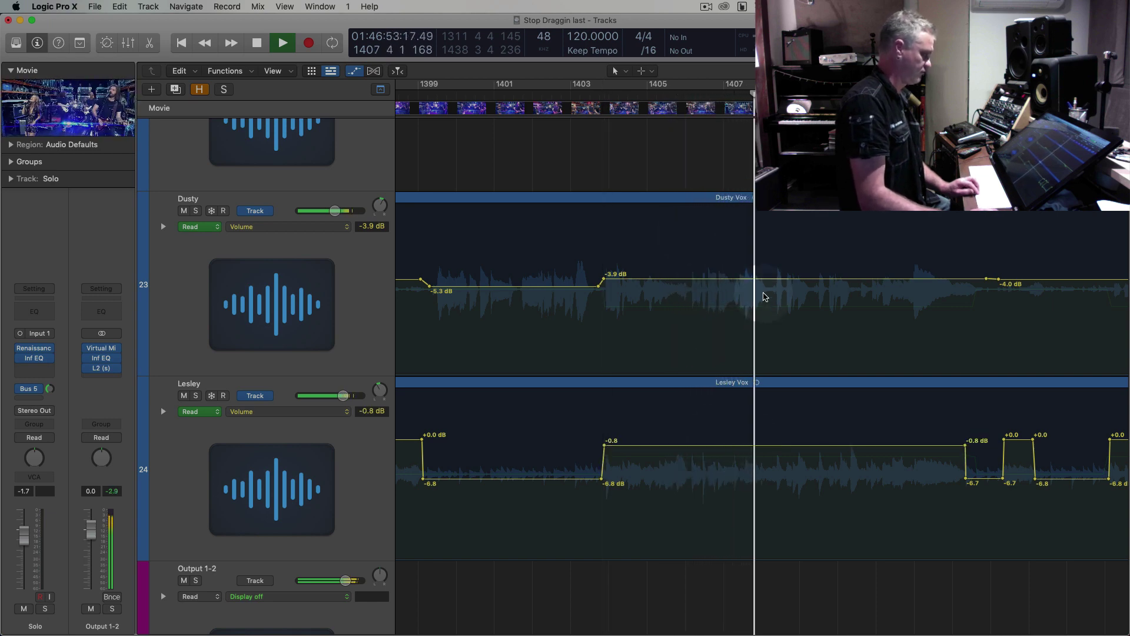
click(756, 279)
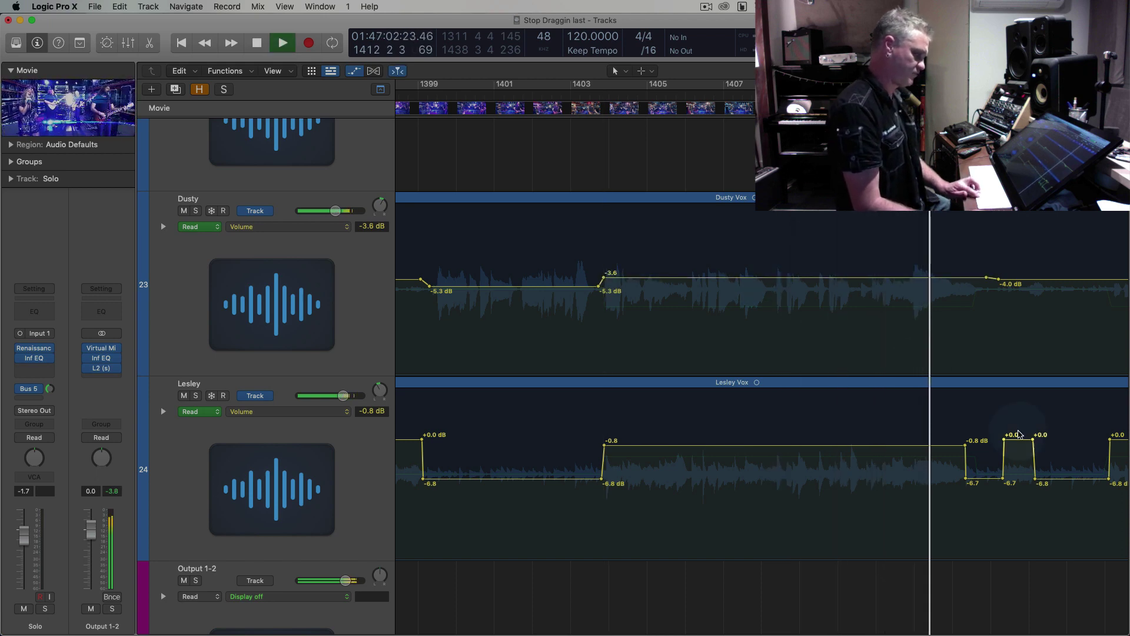
Replay from bar 1410 and add volume automation points on track 24 just before bar 1412, lowering the passage's tail to -2.5 dB
key(super+Right)
key(super+Right)
key(space)
key(comma)
key(comma)
key(comma)
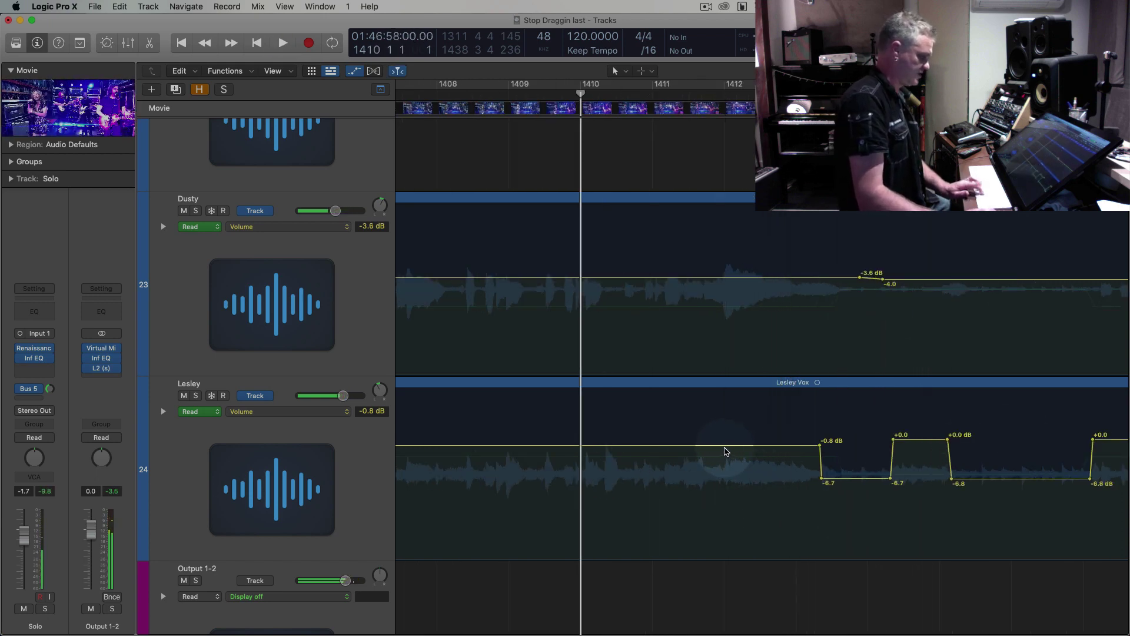
key(space)
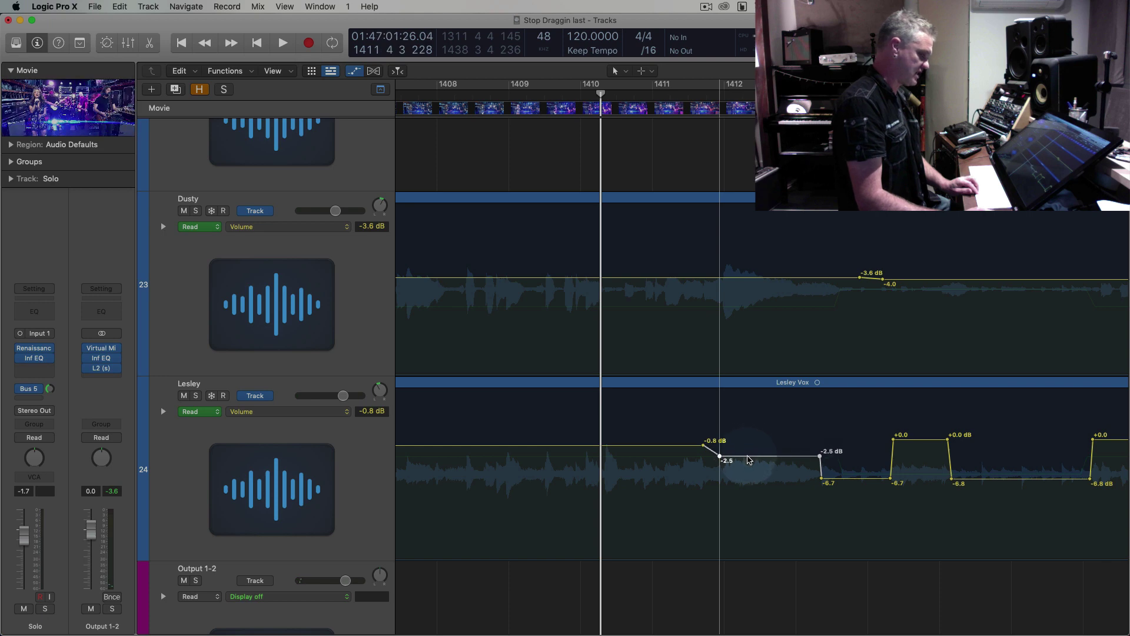
Lower track 24's tail section to -2.9 dB while replaying from bar 1411, and move its downward ramp earlier to about bar 1411
click(670, 96)
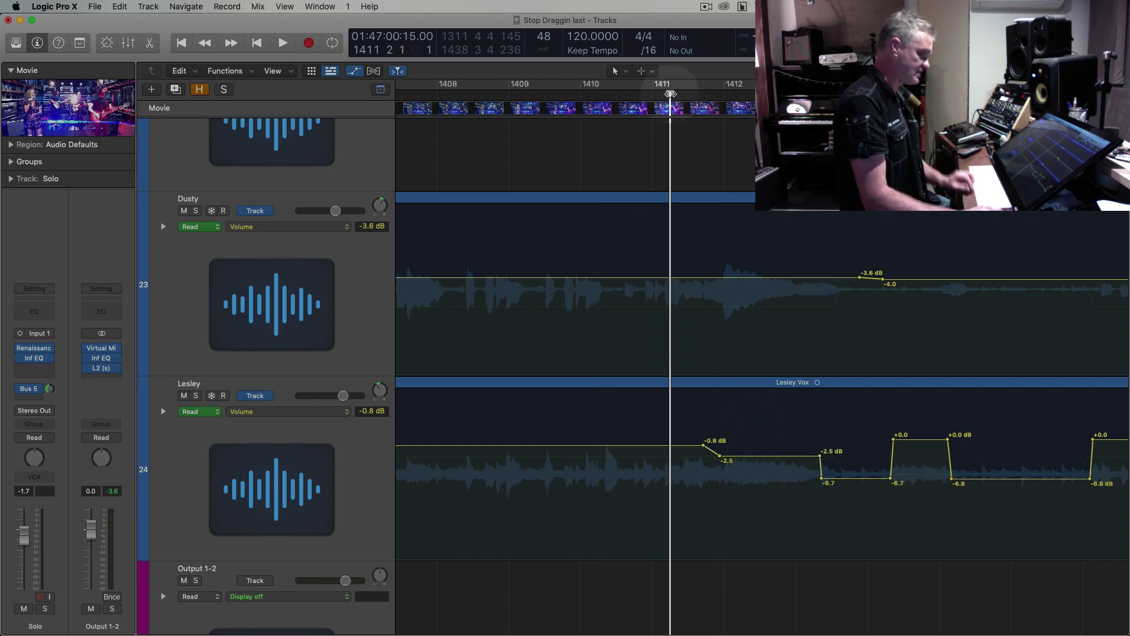
key(space)
drag(789, 456, 789, 459)
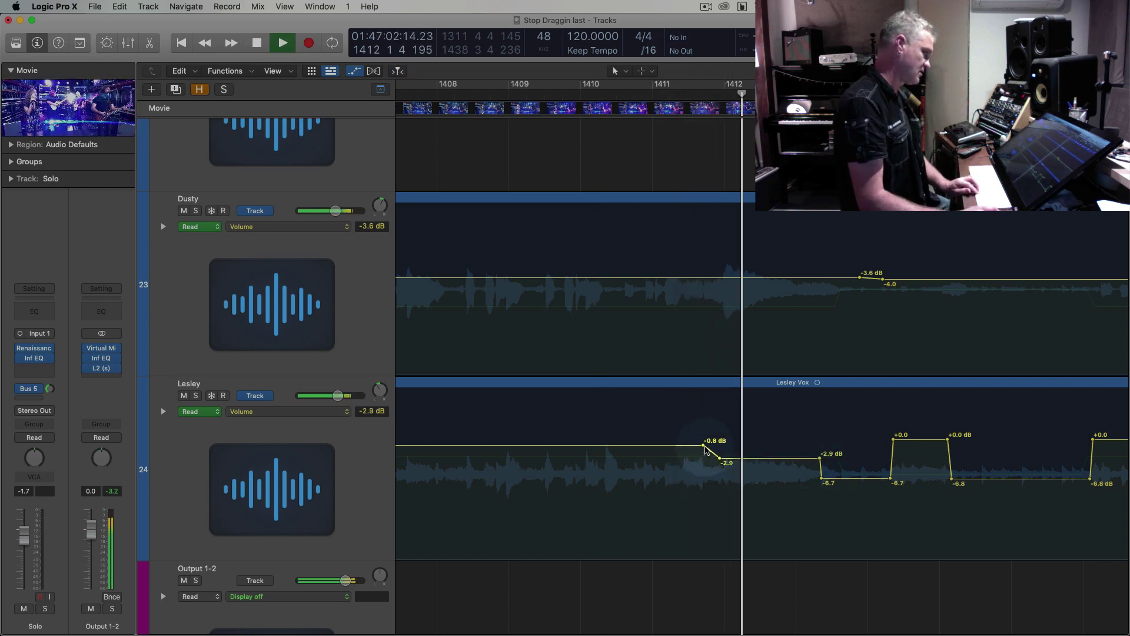
drag(703, 445, 657, 446)
drag(726, 463, 689, 463)
Raise the tail of track 23's passage to -2.8 dB from about bar 1413, with the ramp up starting just after bar 1412
key(space)
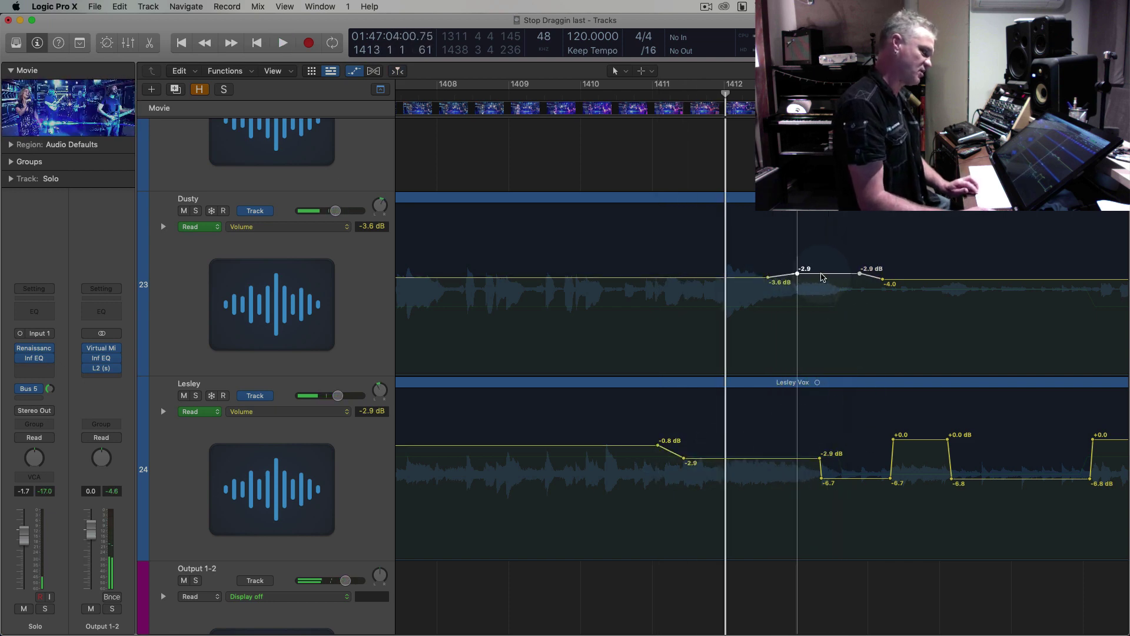
key(comma)
key(comma)
drag(821, 275, 750, 279)
key(space)
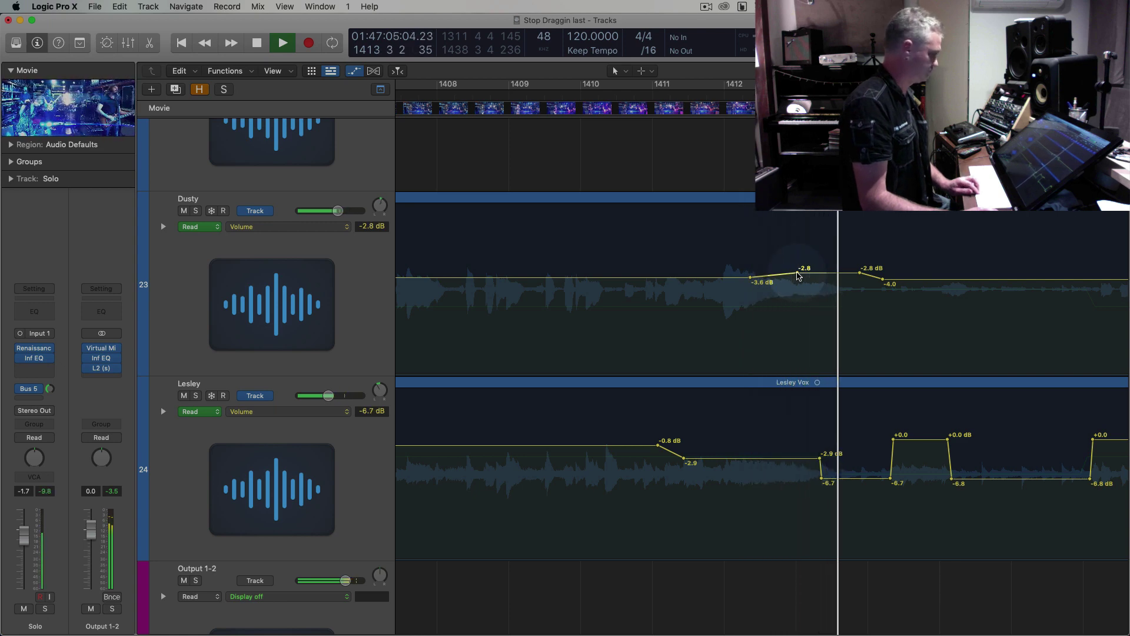
Lower track 24's short phrase between about bars 1414 and 1415 to -1.6 dB and lengthen its fade down
scroll(862, 405, right, 5)
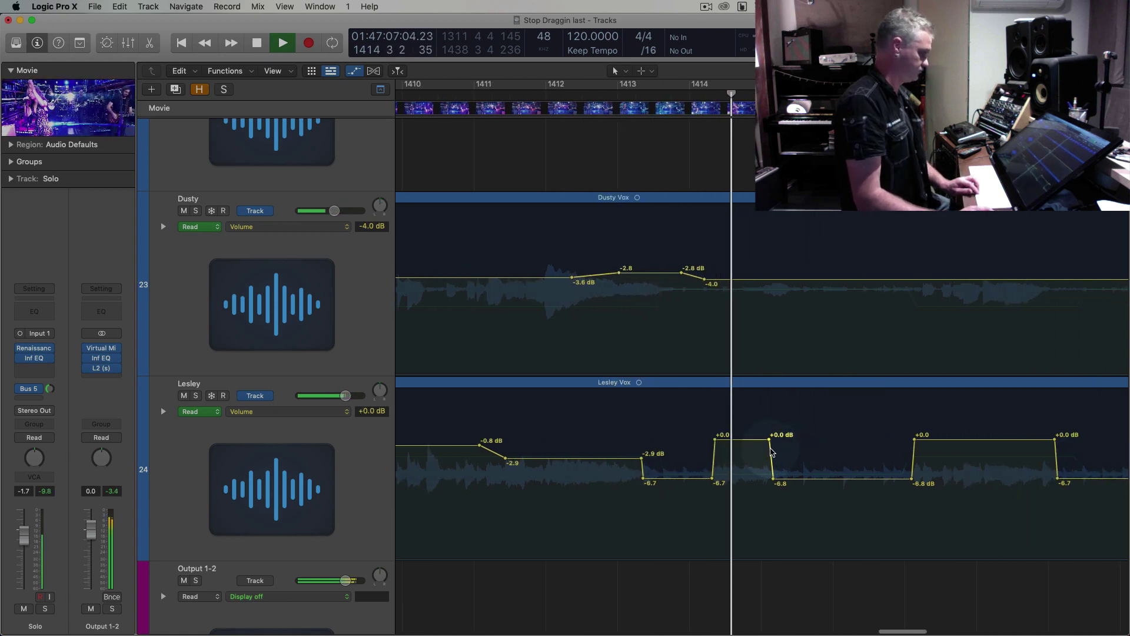
drag(740, 442, 802, 478)
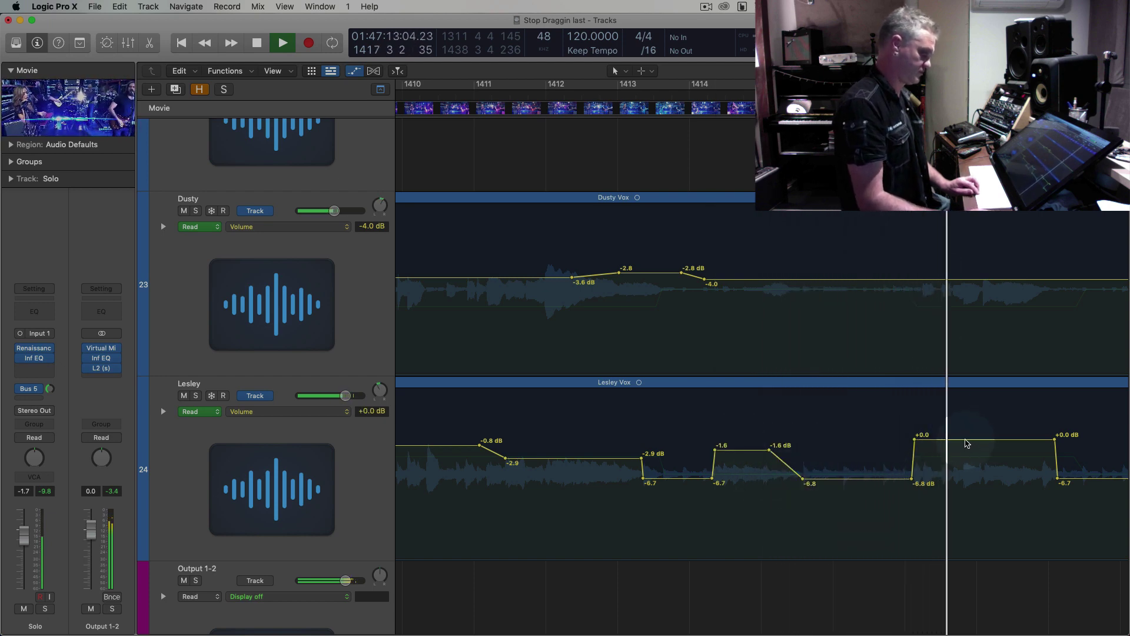
key(space)
Return to bar 1417 and turn on Read automation for vocal track 20, keeping Volume as the displayed parameter
scroll(949, 335, up, 11)
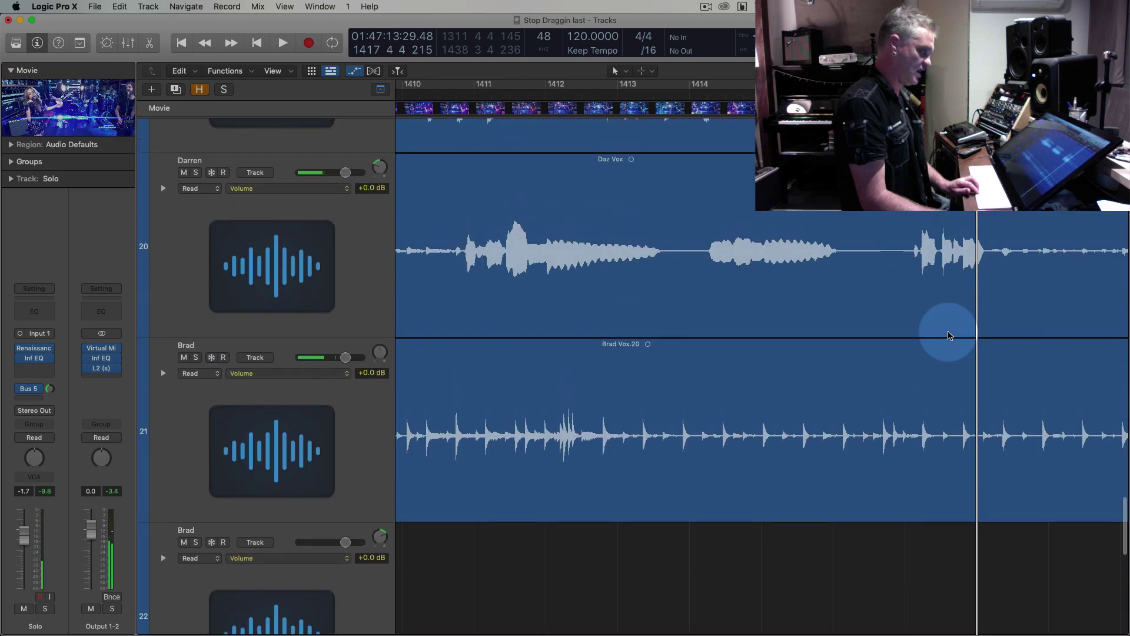
scroll(948, 335, down, 2)
key(comma)
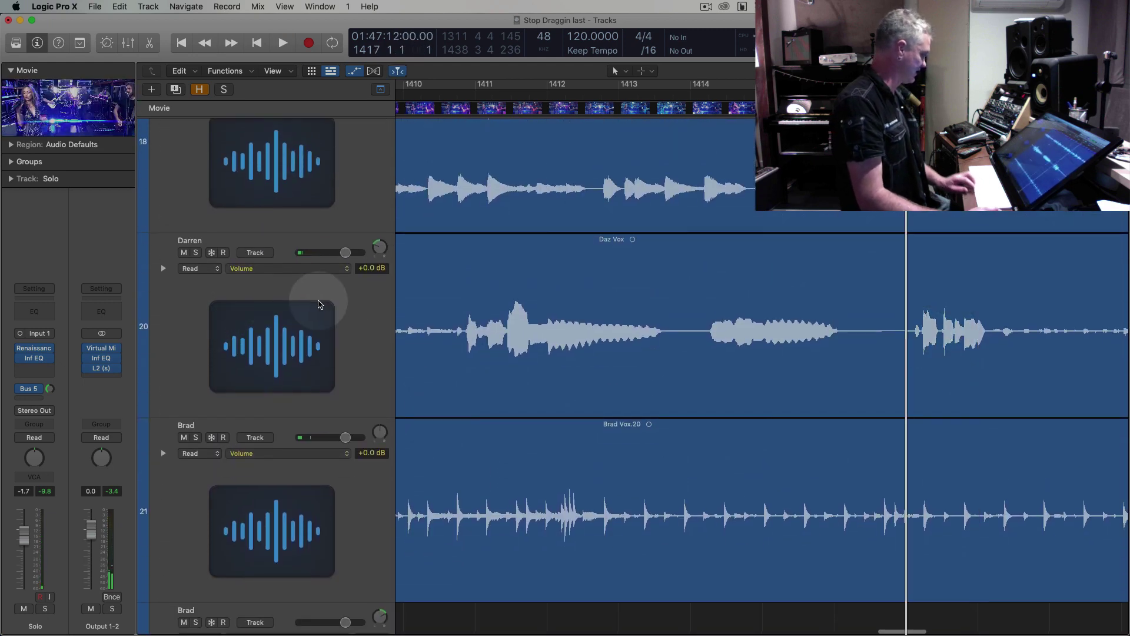
click(349, 306)
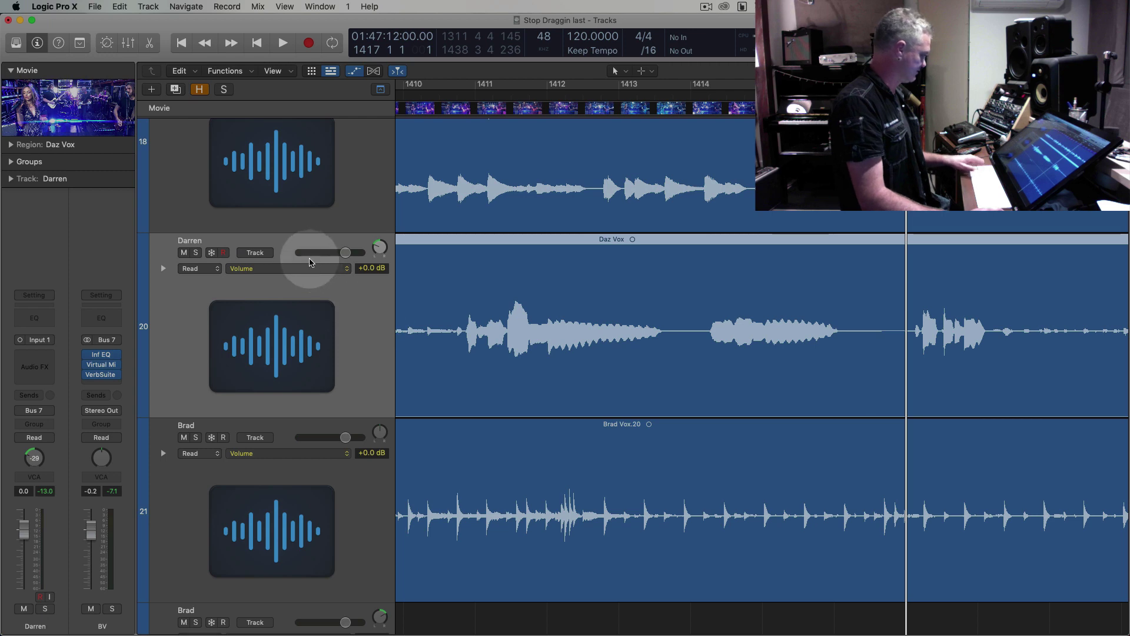
click(318, 270)
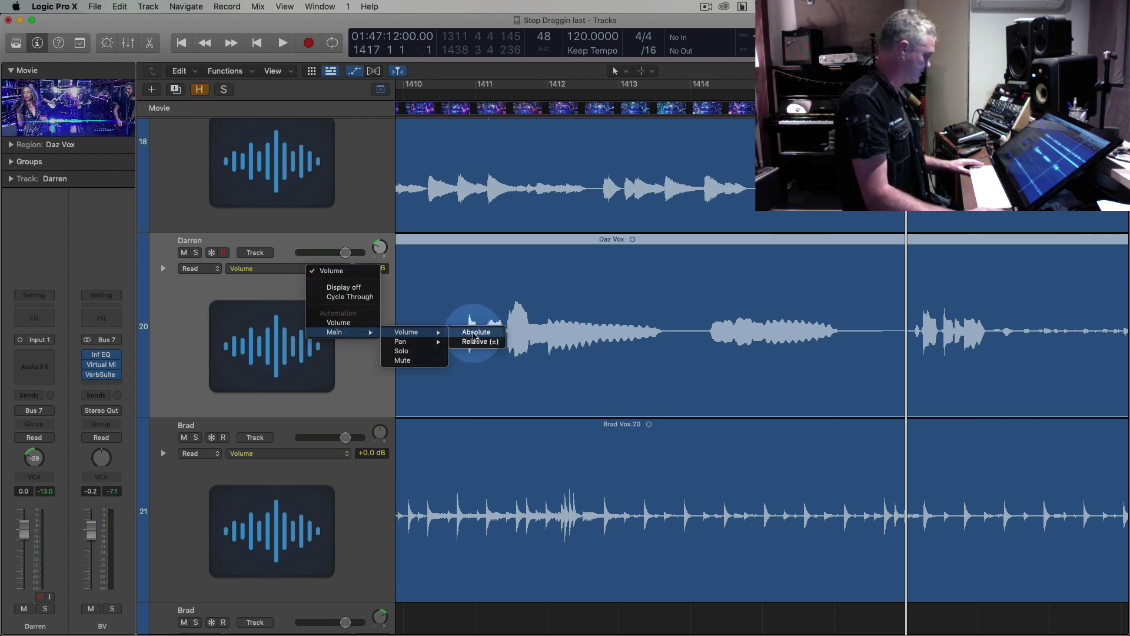
click(716, 341)
click(910, 331)
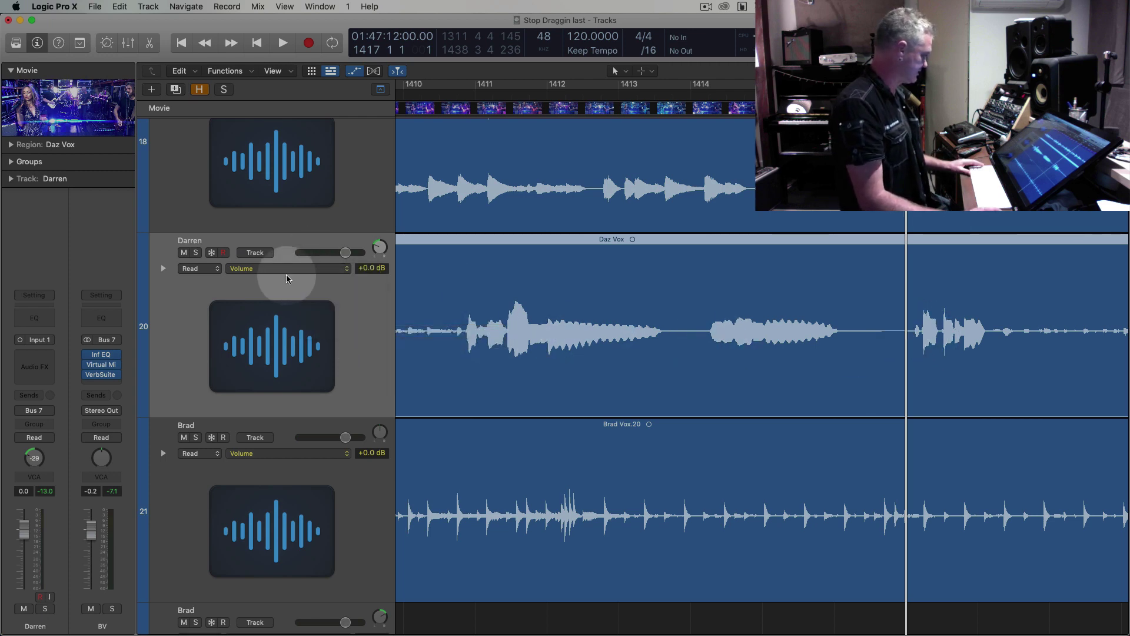
click(21, 438)
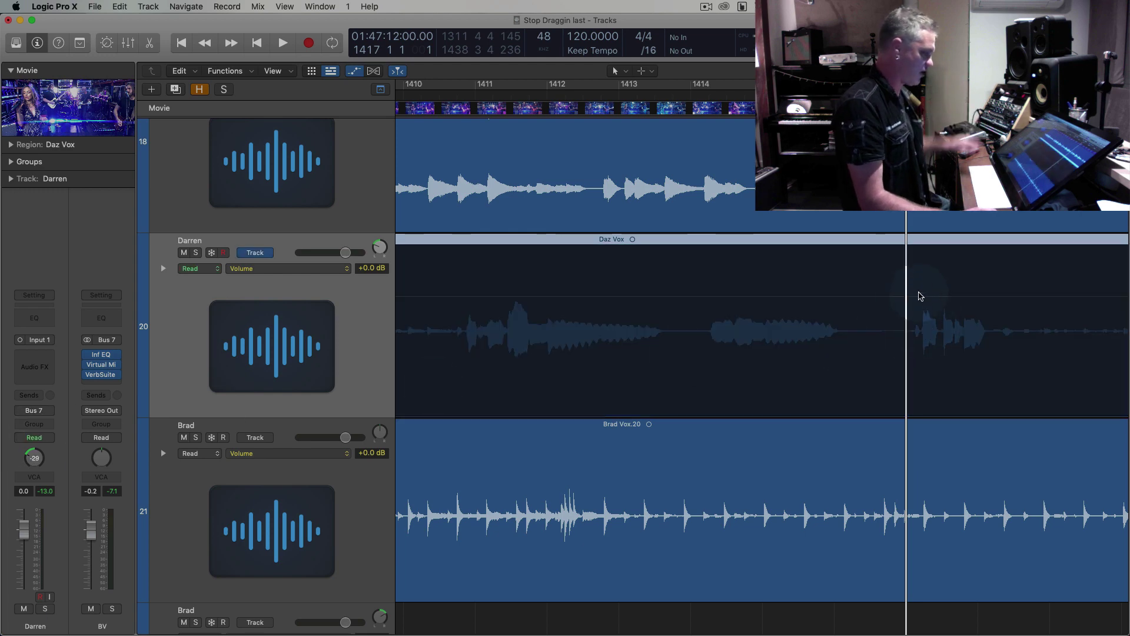
Add volume automation points to track 20 just before bar 1417 and lower the level from there on to -5.2 dB
click(905, 296)
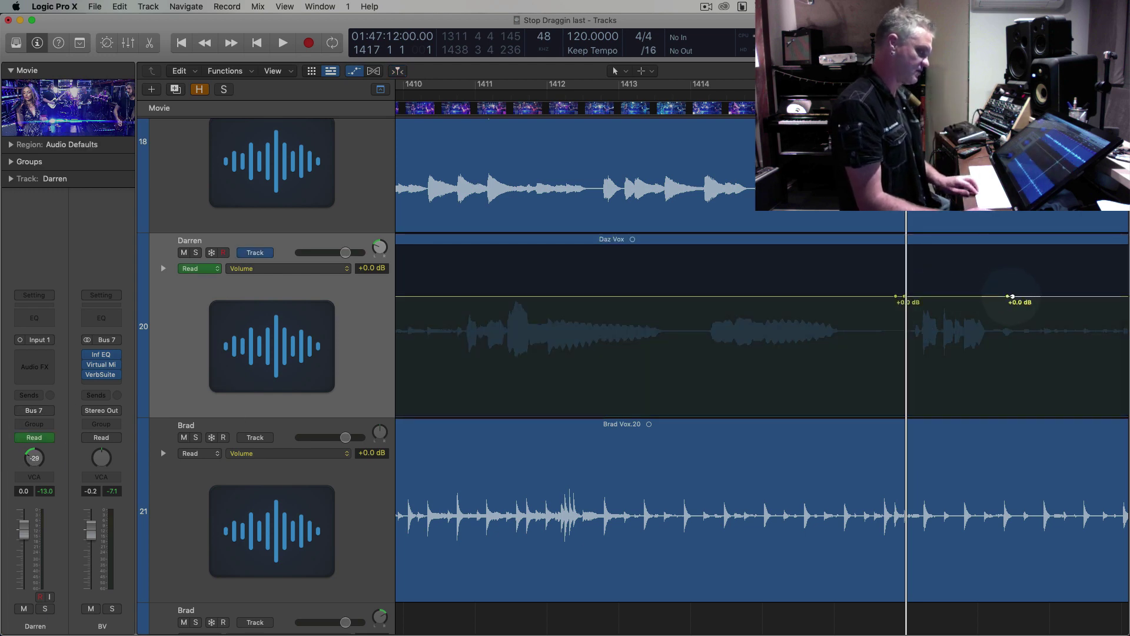
drag(1001, 301, 988, 333)
key(space)
scroll(988, 333, right, 5)
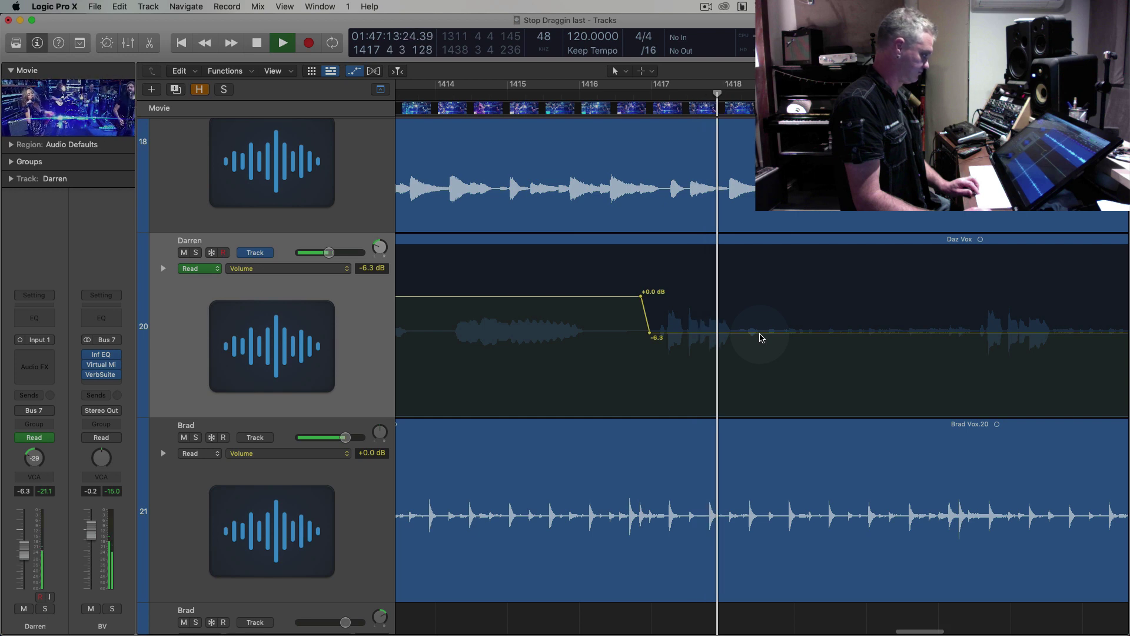
drag(762, 334, 762, 328)
Review track 20's remaining phrases and the volume automation of vocal tracks 23 and 24 while playing on past bar 1418
key(super+Left)
key(super+Left)
key(super+Left)
key(super+Left)
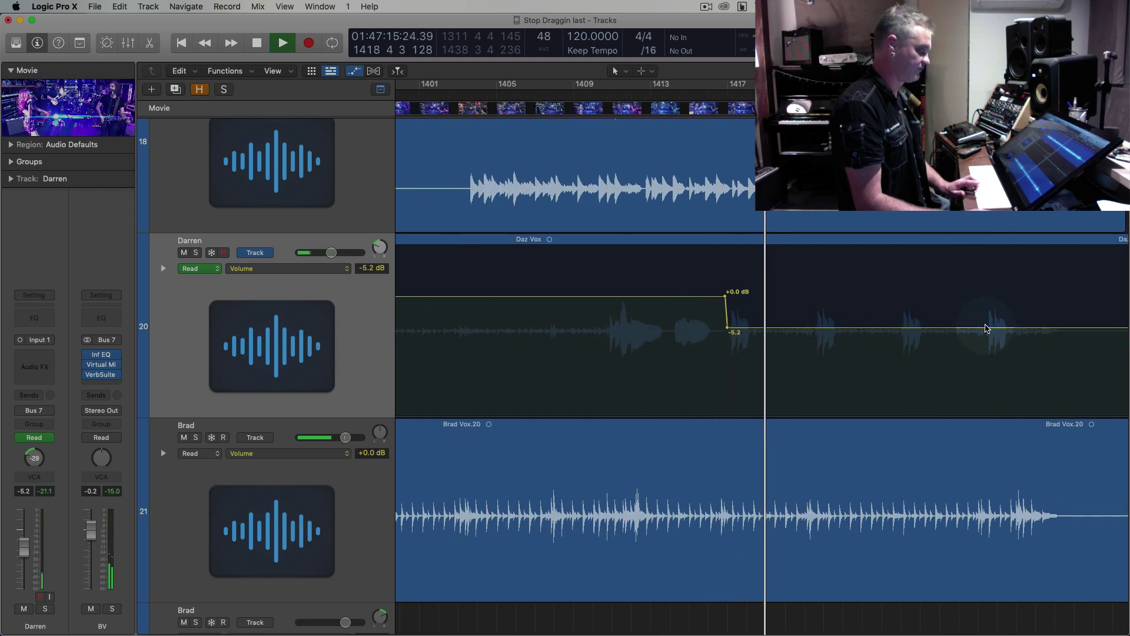
key(super+Up)
key(super+Up)
key(super+Up)
key(super+Up)
scroll(858, 368, down, 10)
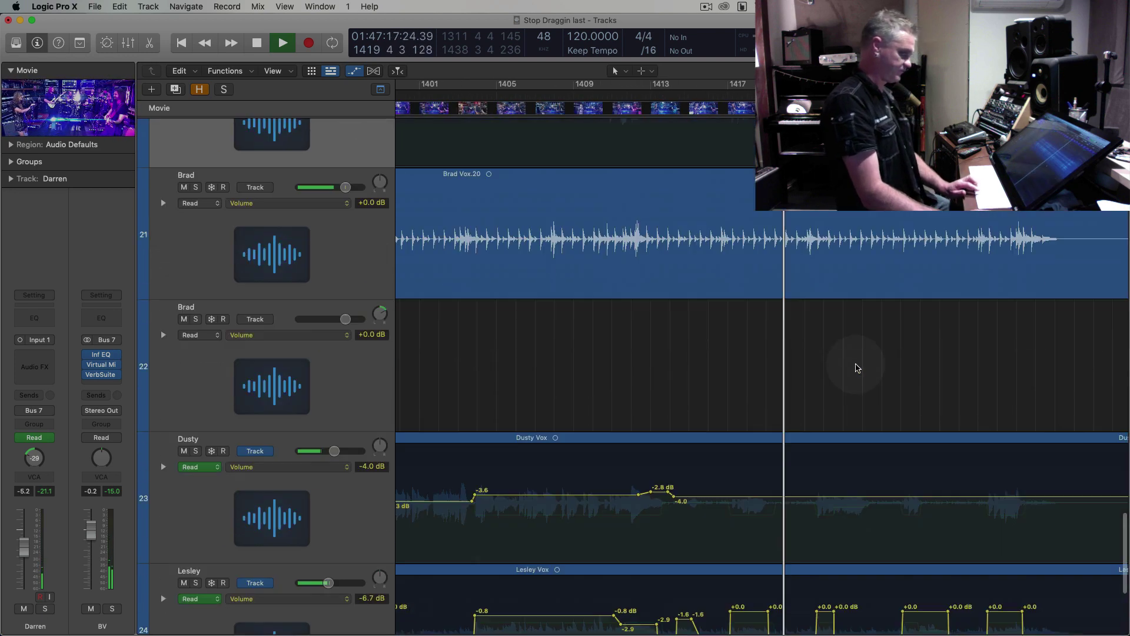
key(super+Right)
key(super+Right)
key(super+Right)
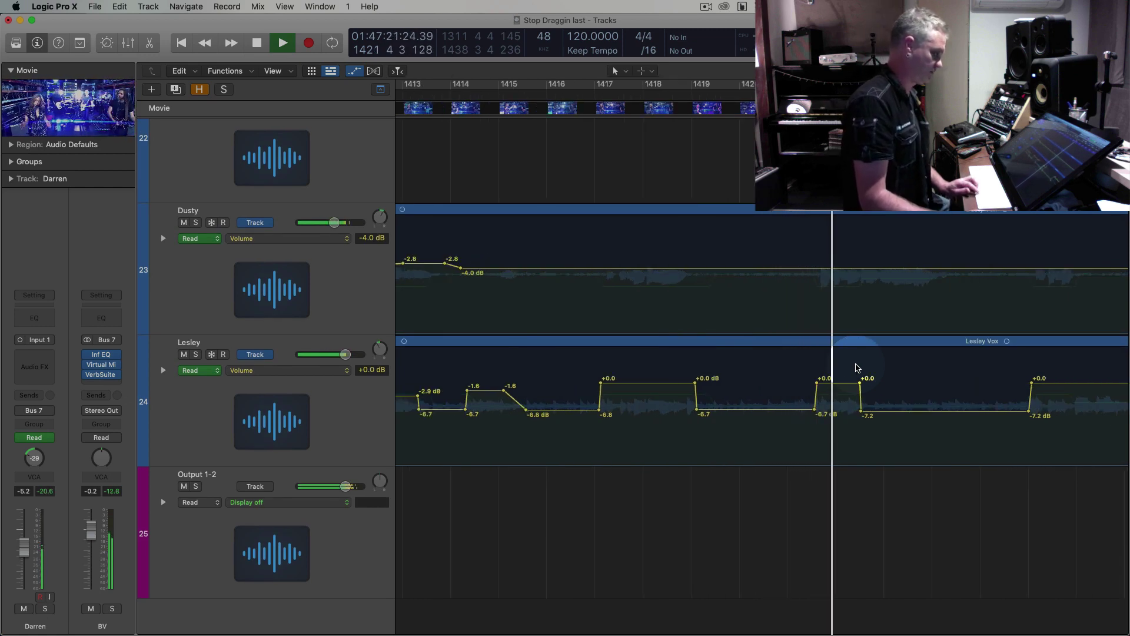
Replay the vocals from bar 1418 to check the balance of tracks 23 and 24 up to bar 1422
key(space)
key(comma)
key(comma)
key(comma)
key(comma)
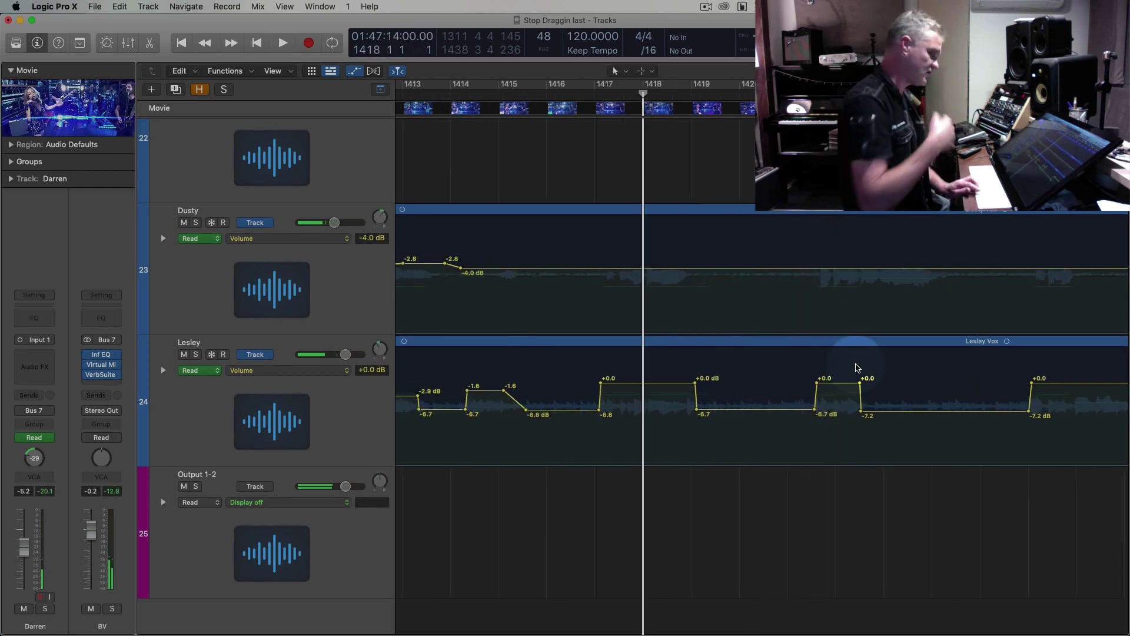
key(space)
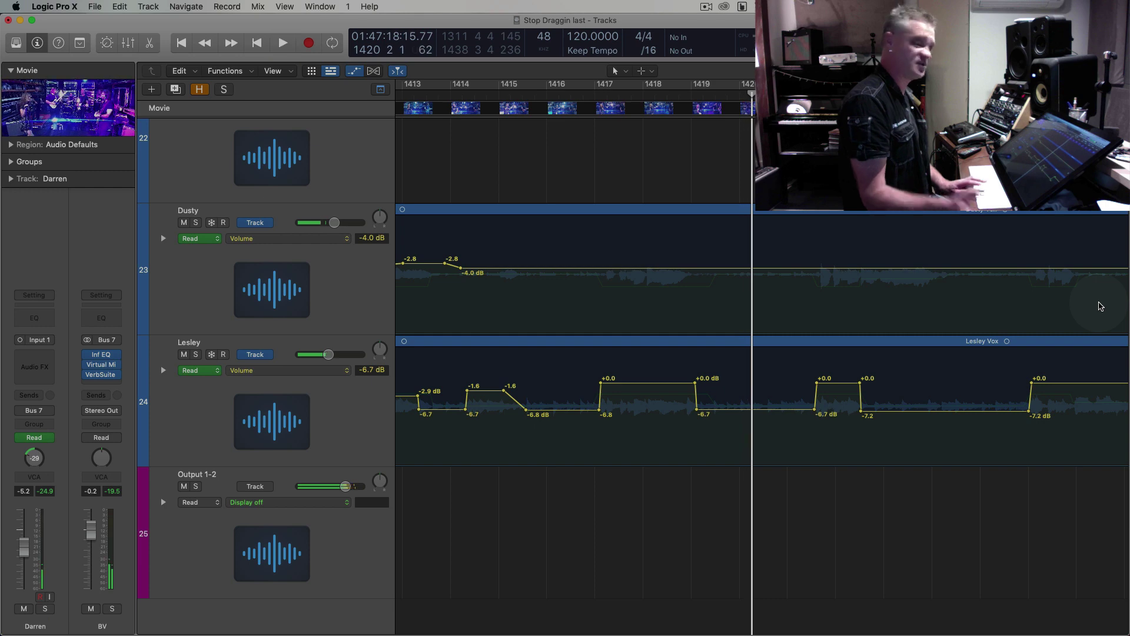
key(space)
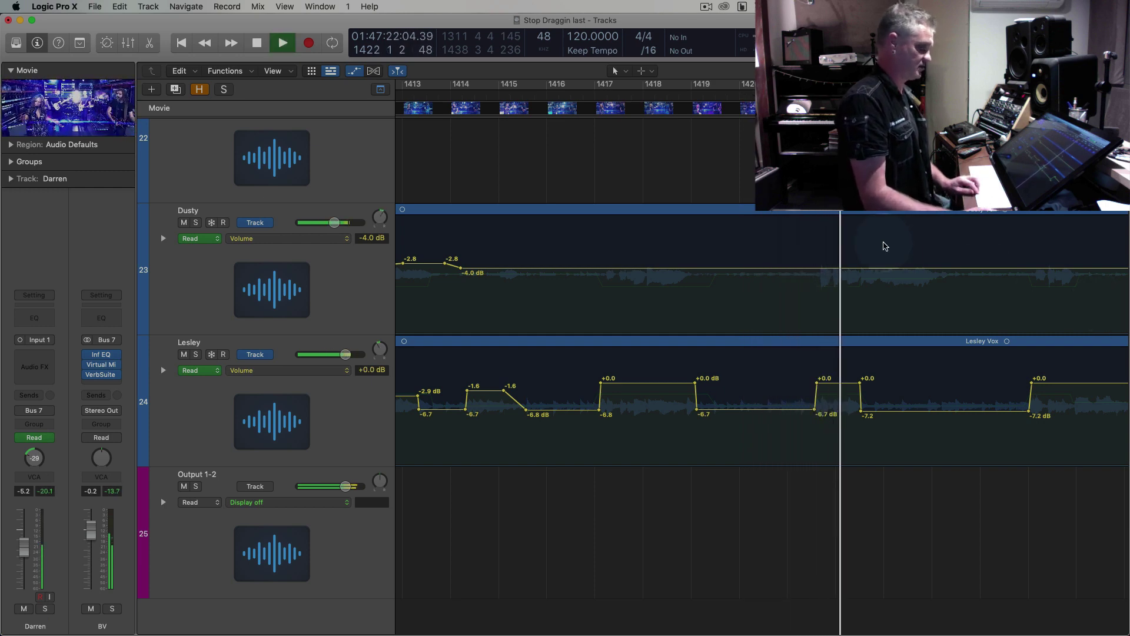
Add volume automation points on track 23 around bars 1422 and 1424 and raise the section between them slightly
key(super+Right)
click(736, 268)
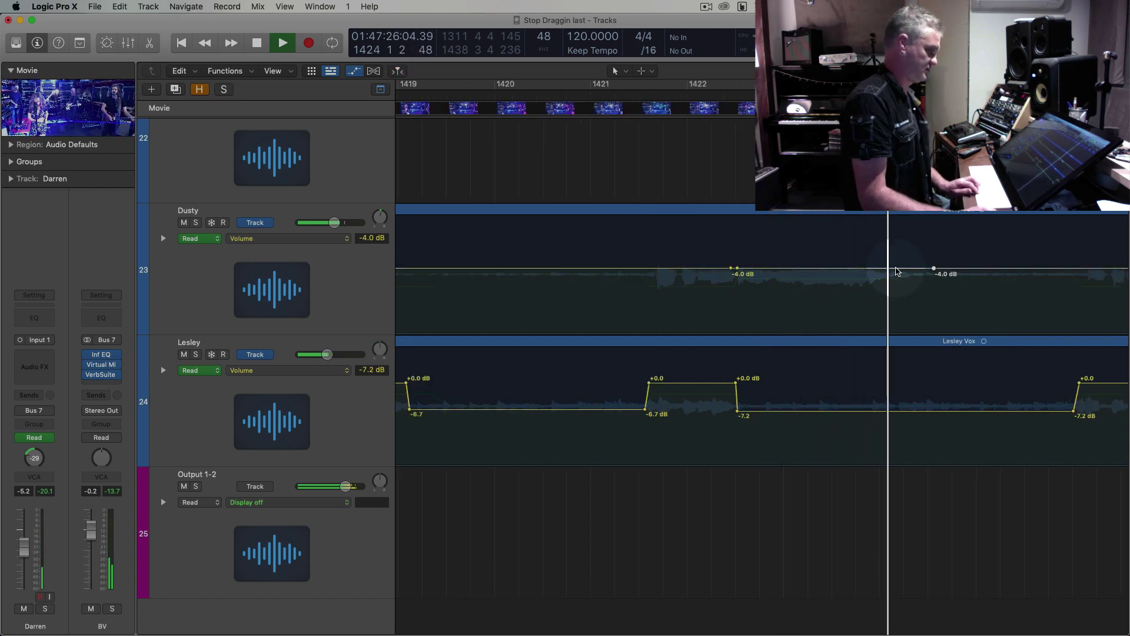
click(895, 269)
drag(888, 269, 877, 263)
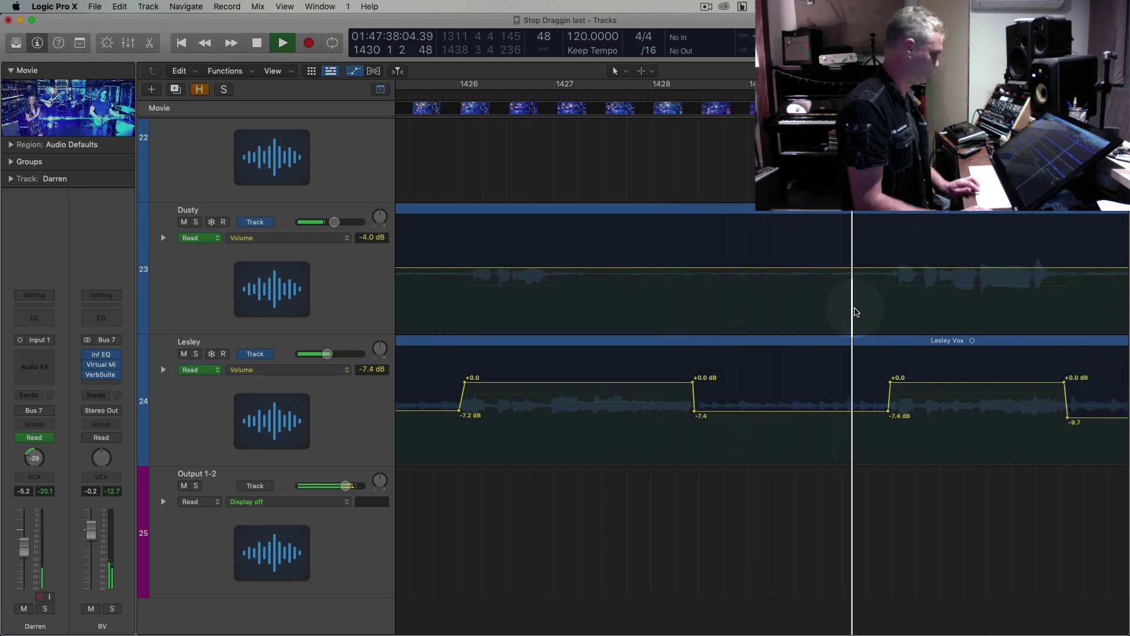
Add volume automation points on track 23 around bar 1432 and lower the level from there on to -12.6 dB
key(super+Left)
key(super+Left)
key(super+Left)
key(super+Left)
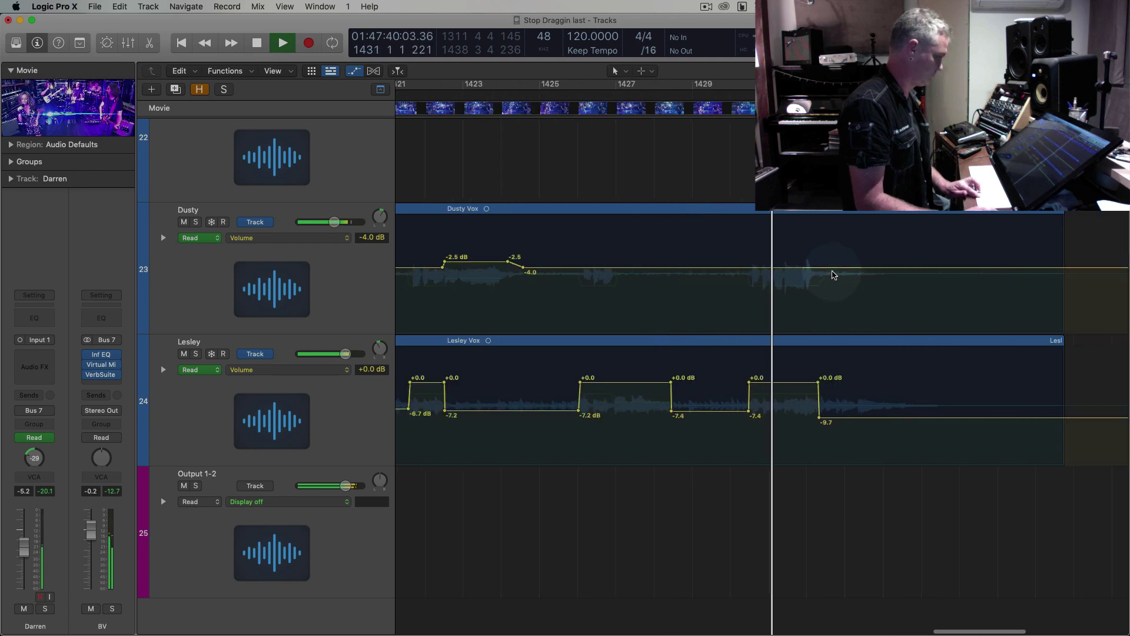
key(super+Right)
key(super+Right)
key(super+Right)
key(super+Right)
click(858, 268)
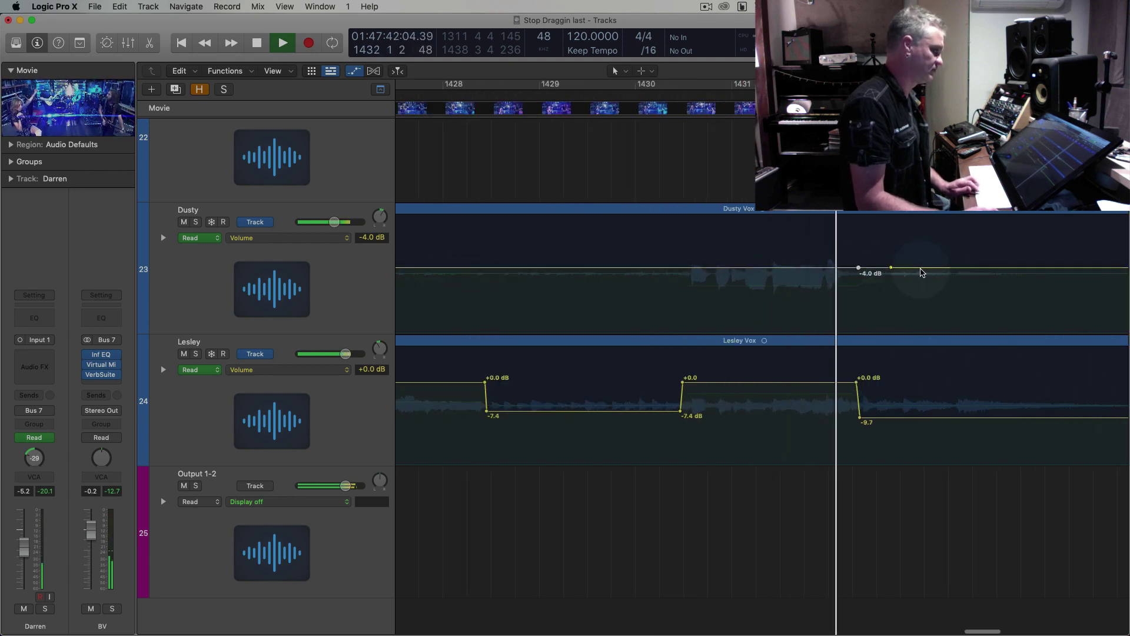
drag(954, 270, 954, 296)
Give the final regions on vocal tracks 23 and 24 a fade-out of 1684, and stop playback
key(super+Left)
key(super+Left)
key(super+Left)
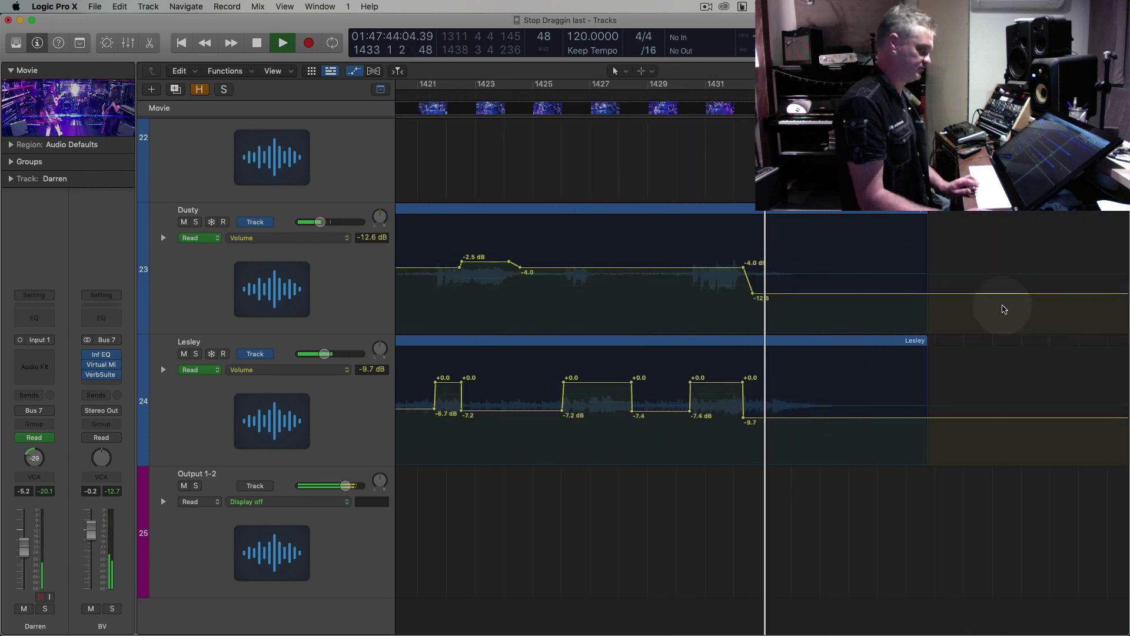
drag(951, 211, 883, 391)
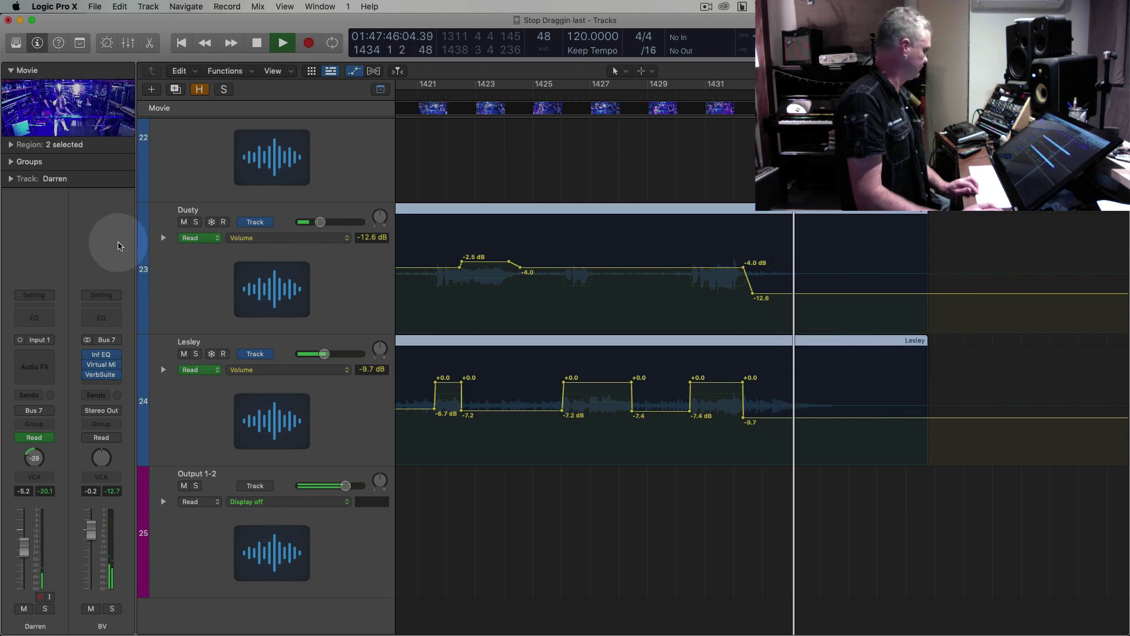
click(10, 144)
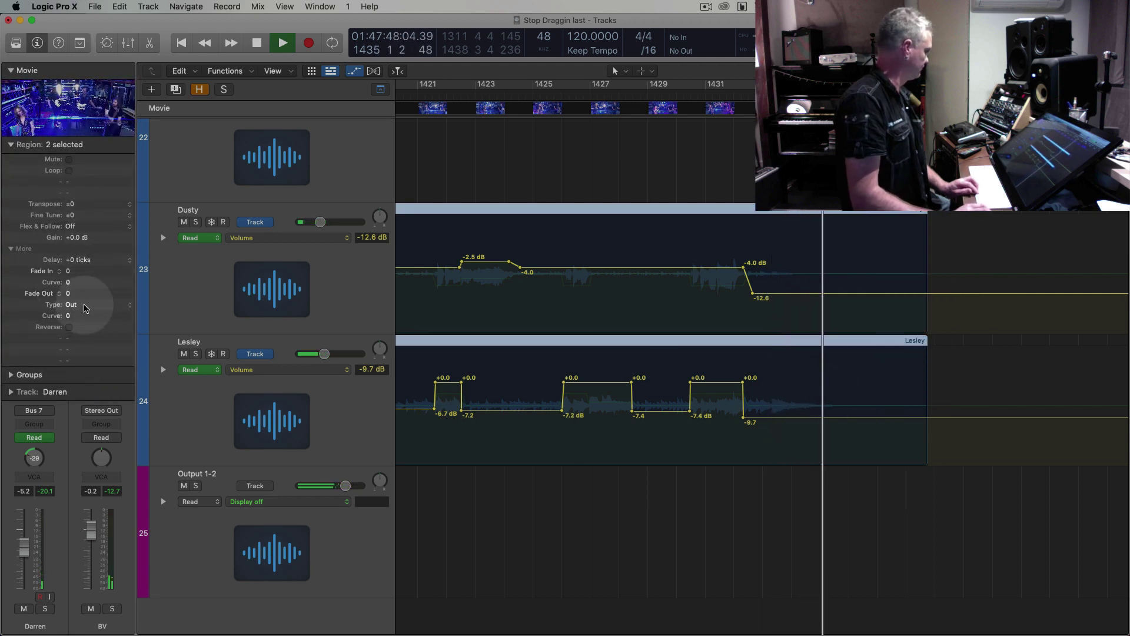
drag(74, 4, 92, 5)
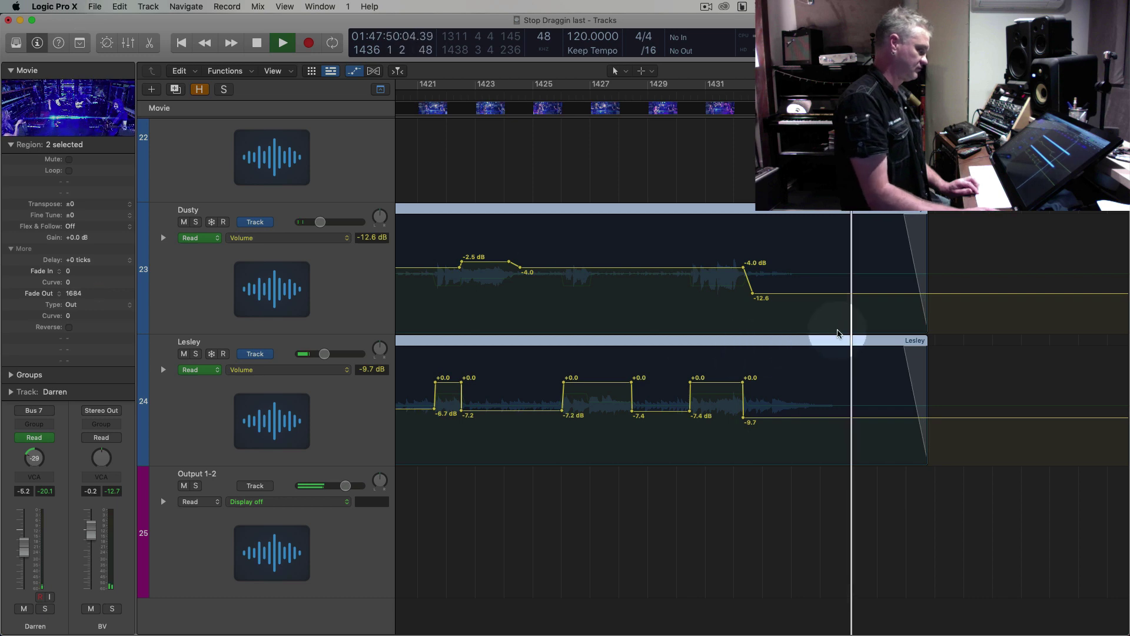
click(967, 205)
key(space)
Turn on the cycle range over the song and return the playhead to its start at bar 1313
key(super+Left)
key(super+Left)
key(super+Left)
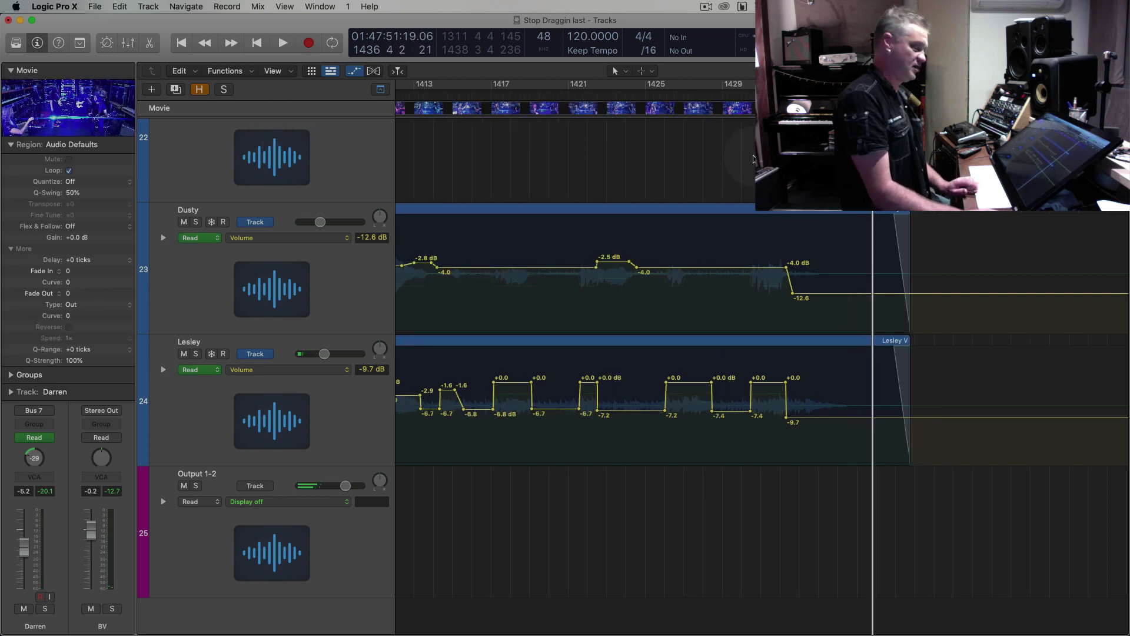
click(618, 83)
key(super+Up)
key(super+Up)
key(super+Up)
key(super+Up)
key(super+Up)
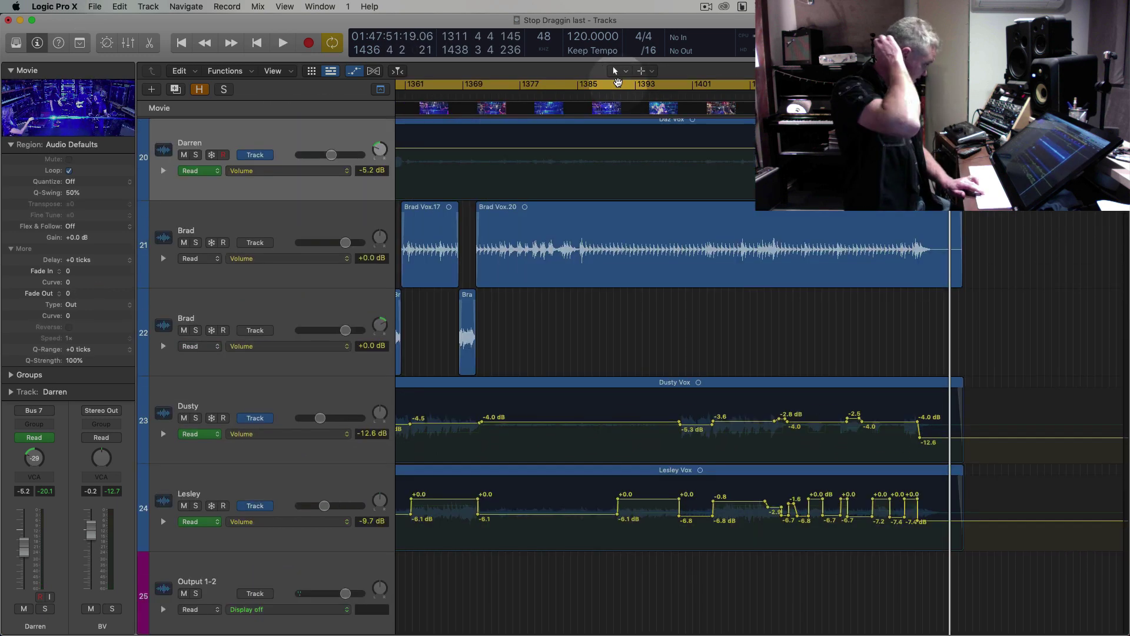
key(super+Left)
key(Return)
key(period)
key(period)
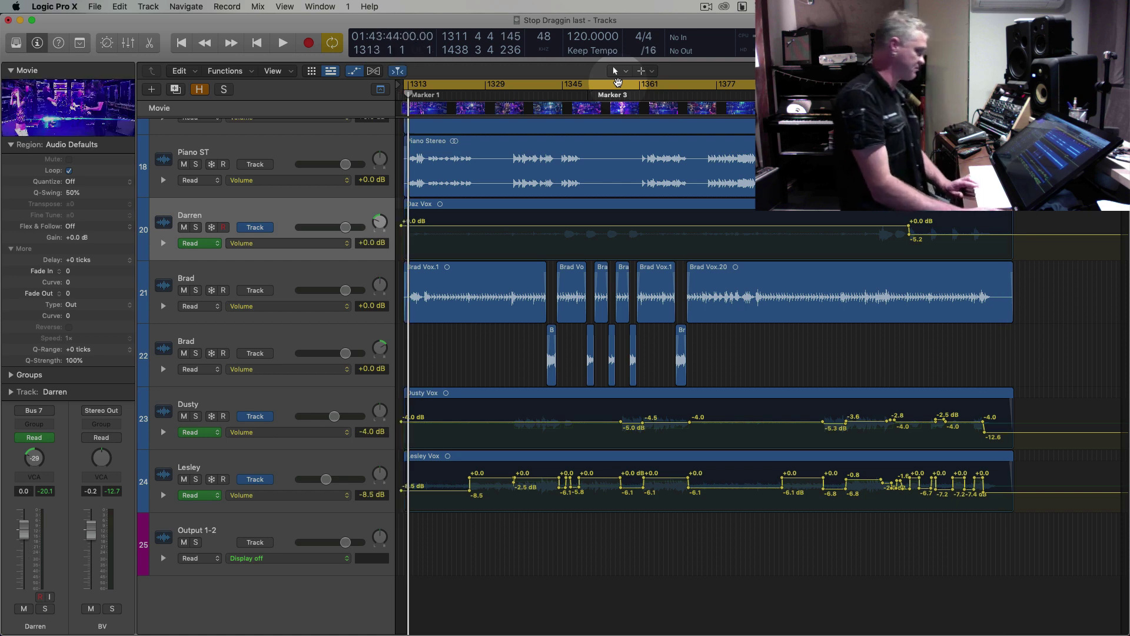
Collapse the region settings, place the playhead at bar 1312 and hide the automation curves
key(super+Up)
key(super+Up)
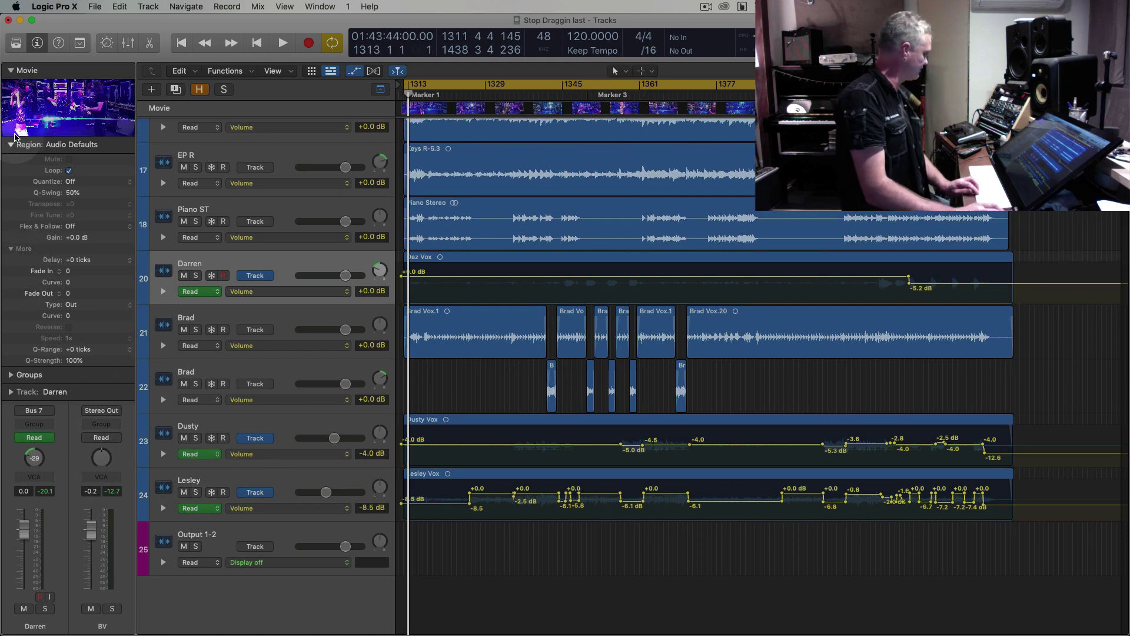
click(10, 145)
mouse_move(98, 377)
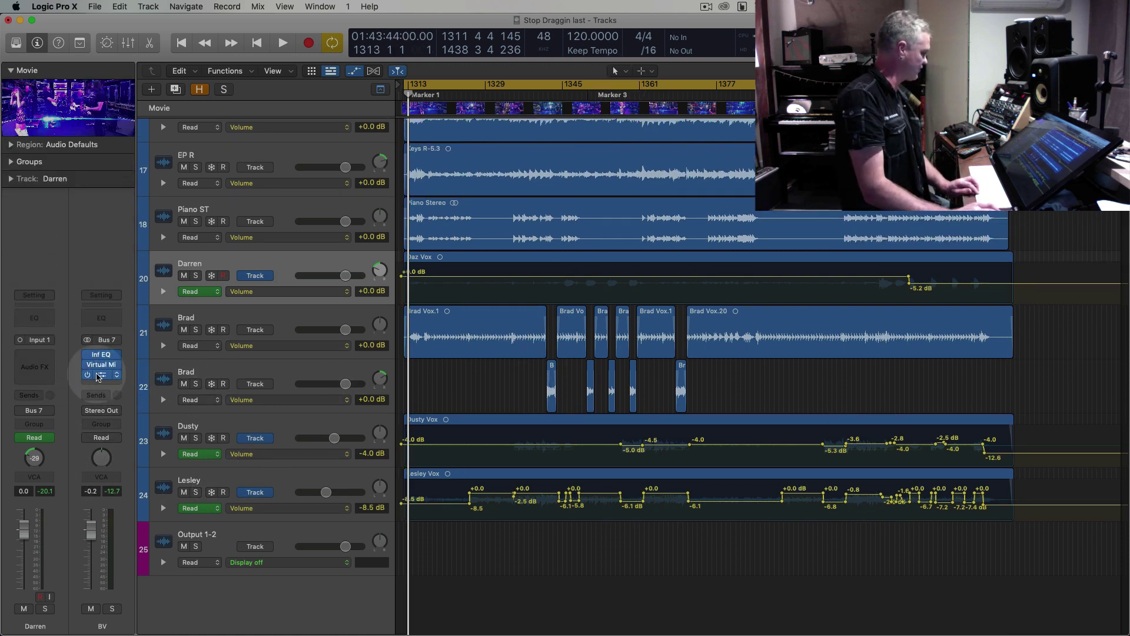
key(comma)
key(super+Right)
key(super+Right)
key(super+Right)
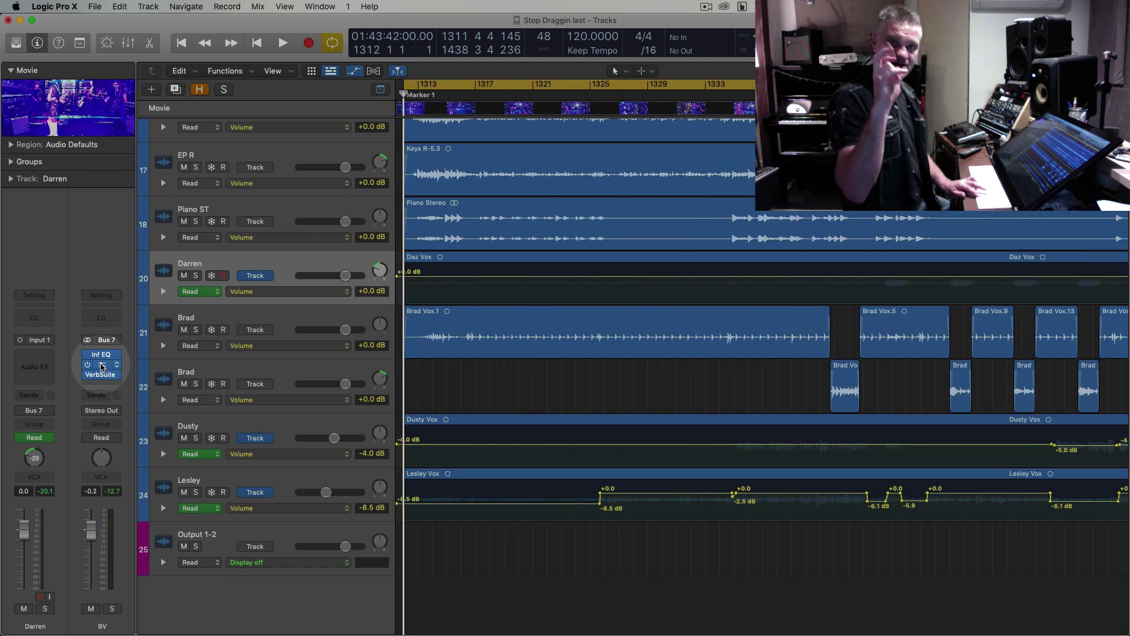
key(super+Up)
key(a)
key(super+Up)
key(super+Left)
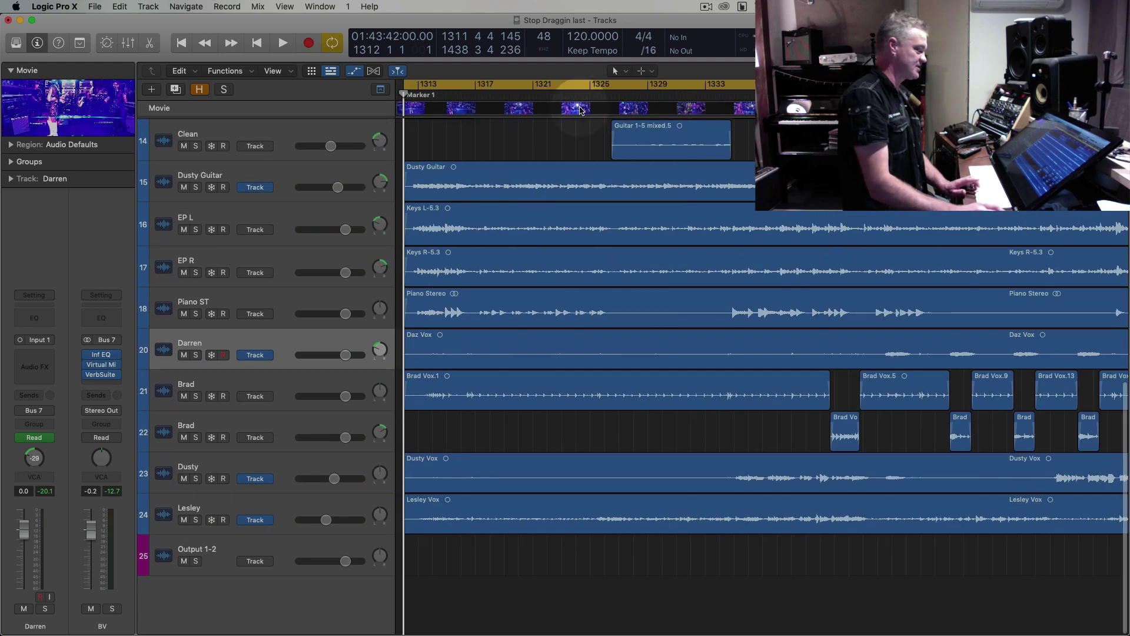
Play from about bar 1320 and pull the midrange band of Output 1-2's Infinity EQ to about -0.65 dB at 924 Hz
double_click(511, 91)
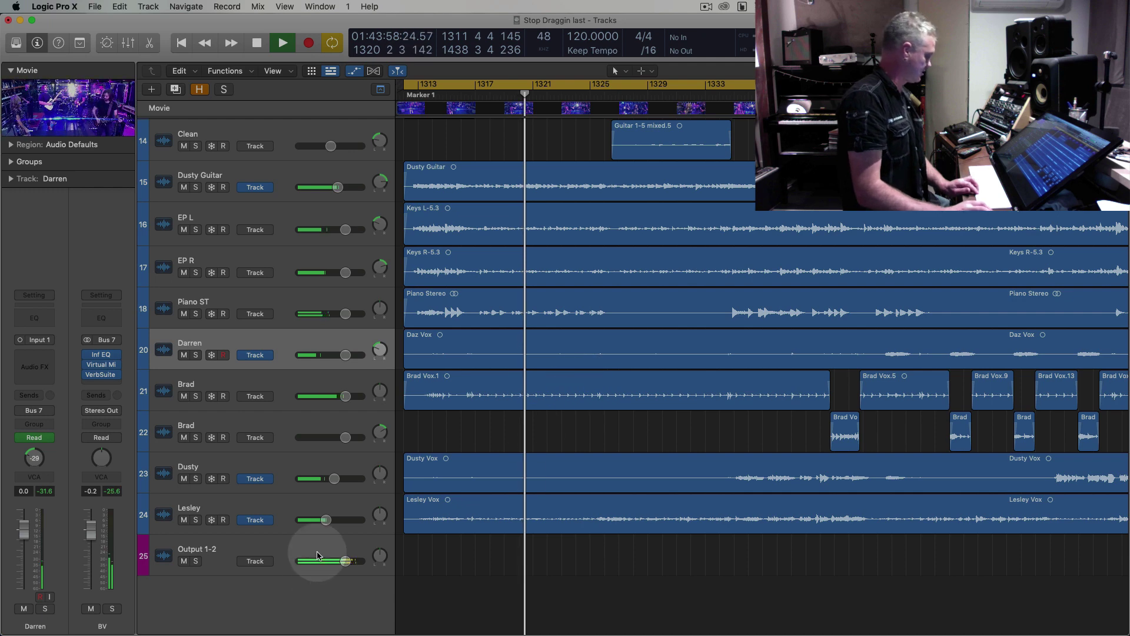
click(315, 549)
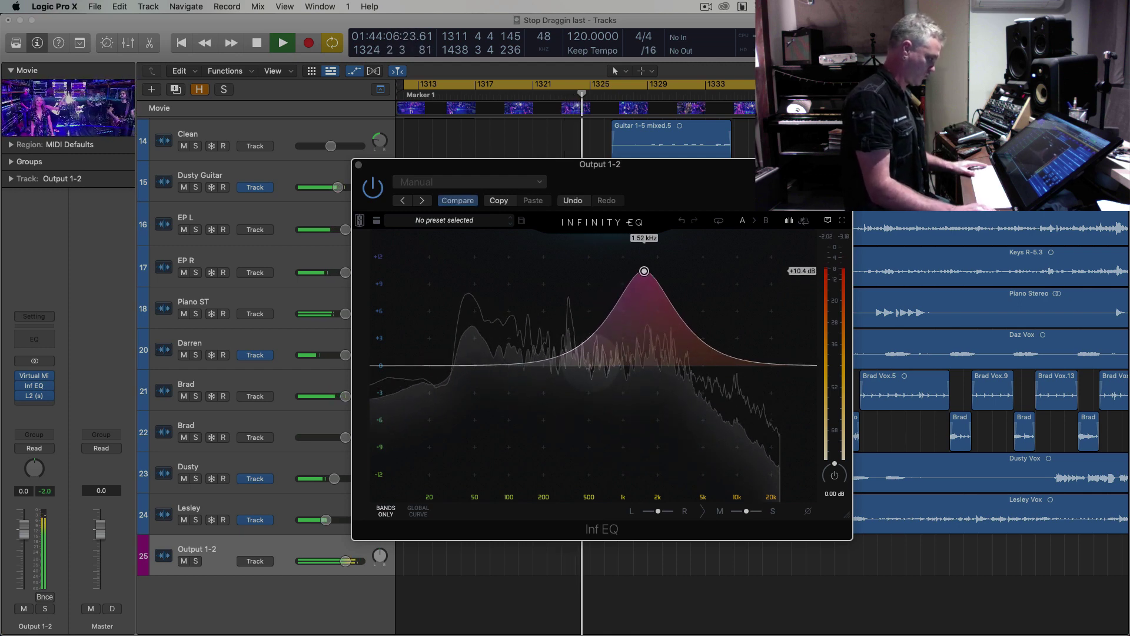
drag(646, 270, 610, 279)
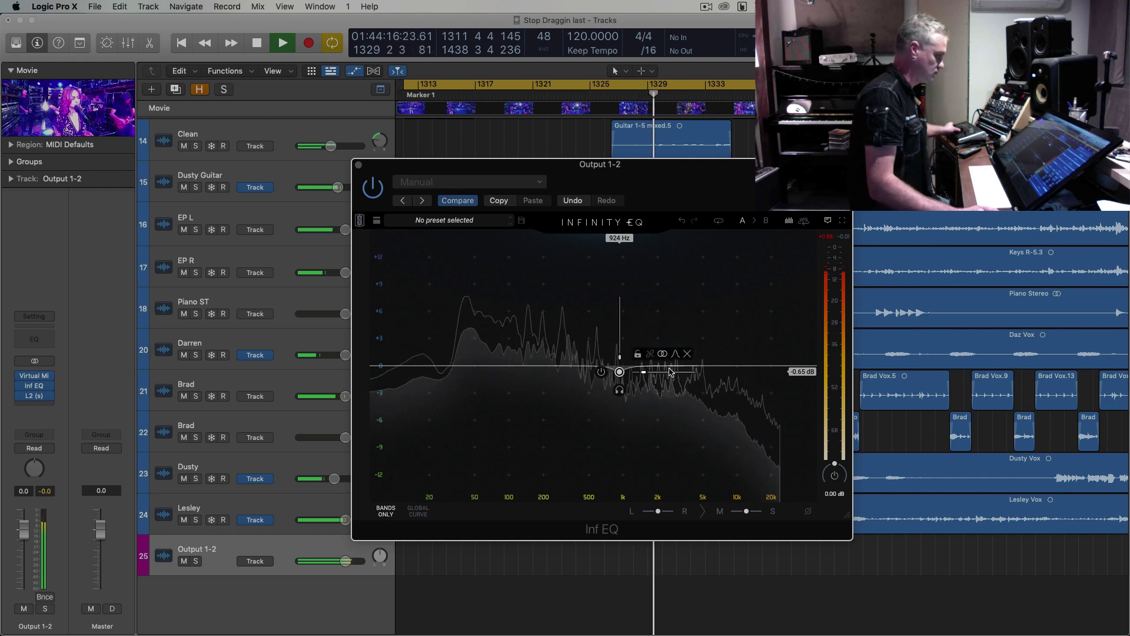
click(360, 166)
Check the insert chain of vocal track 24 and replay the mix from about bar 1333
click(288, 506)
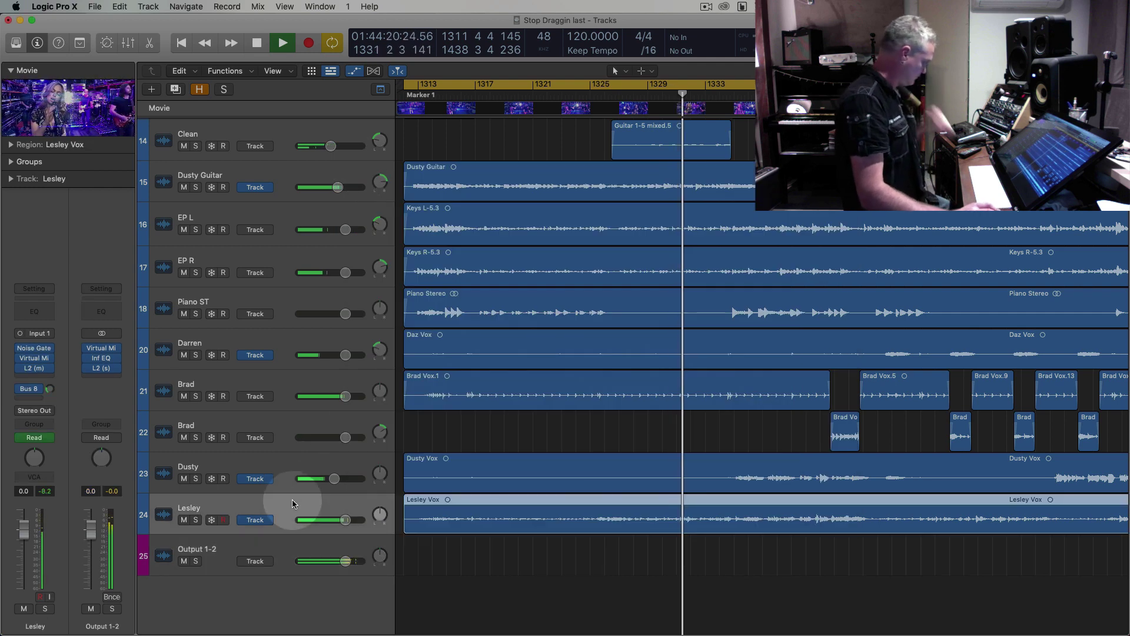
key(space)
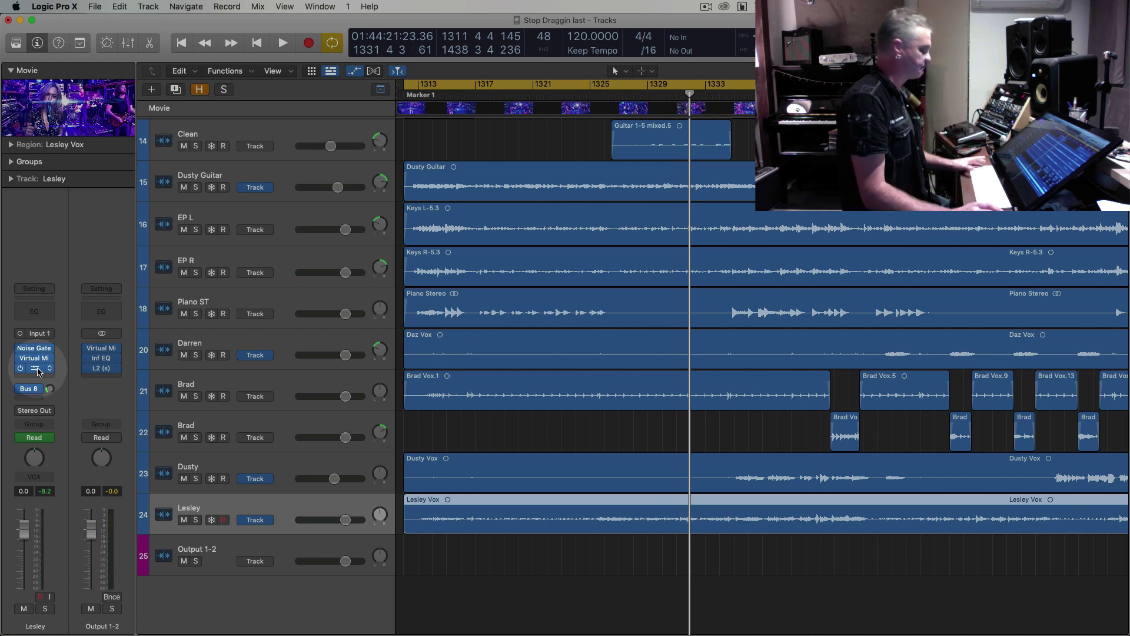
key(space)
click(712, 94)
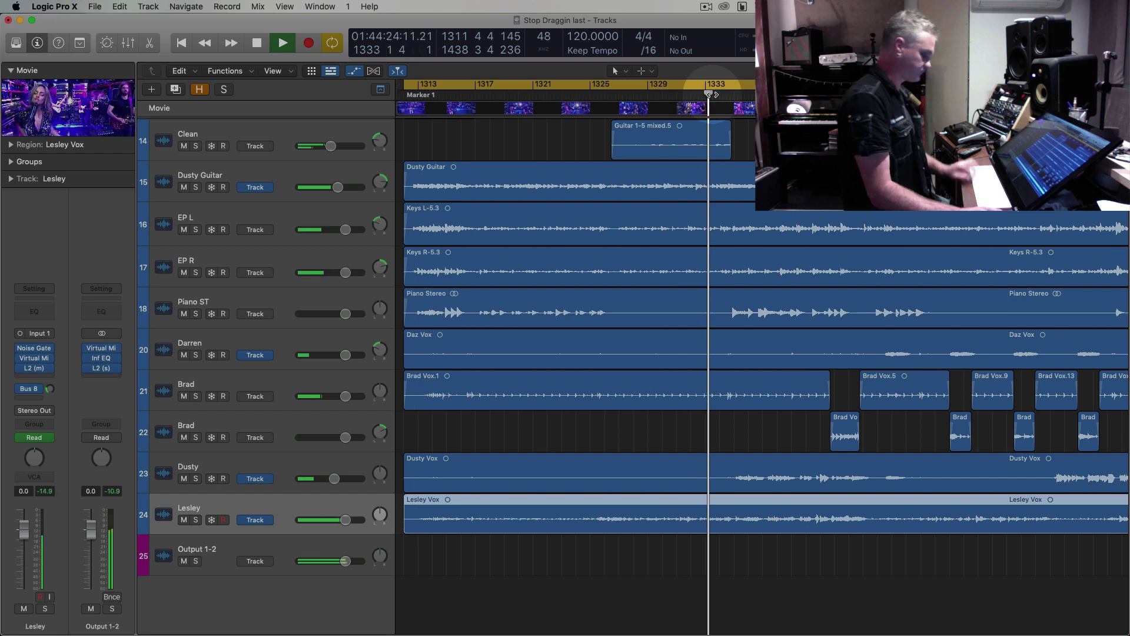
Route the outputs of vocal tracks 23 and 24 to Bus 9 and name its aux channel Main Vocals
click(305, 466)
key(super+Left)
key(super+Left)
key(super+Left)
key(space)
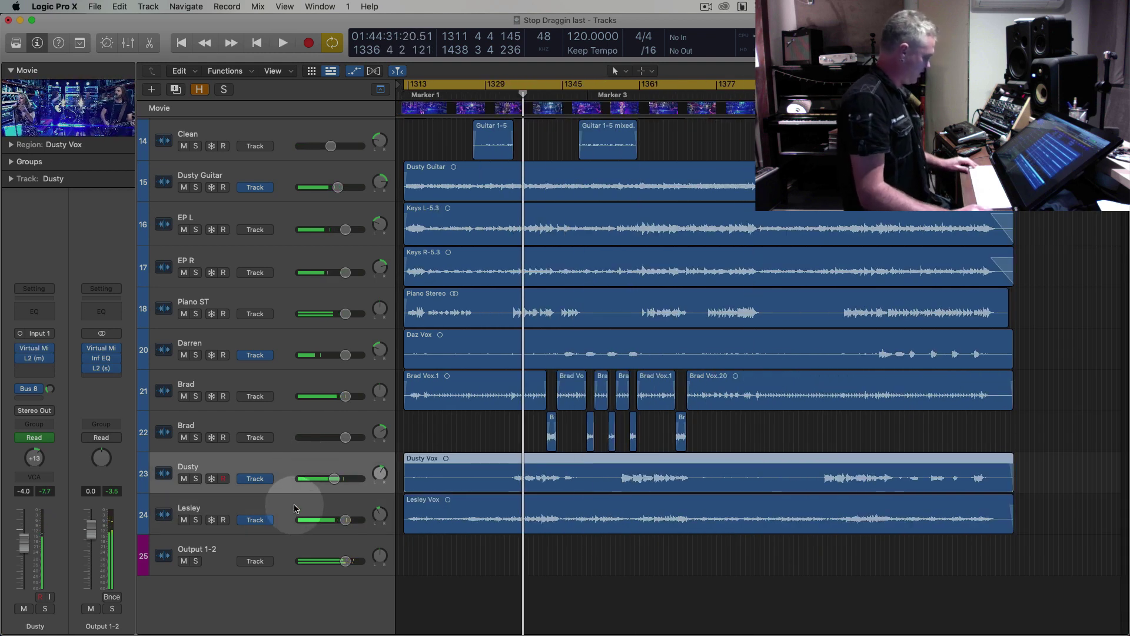
shift+click(295, 509)
key(x)
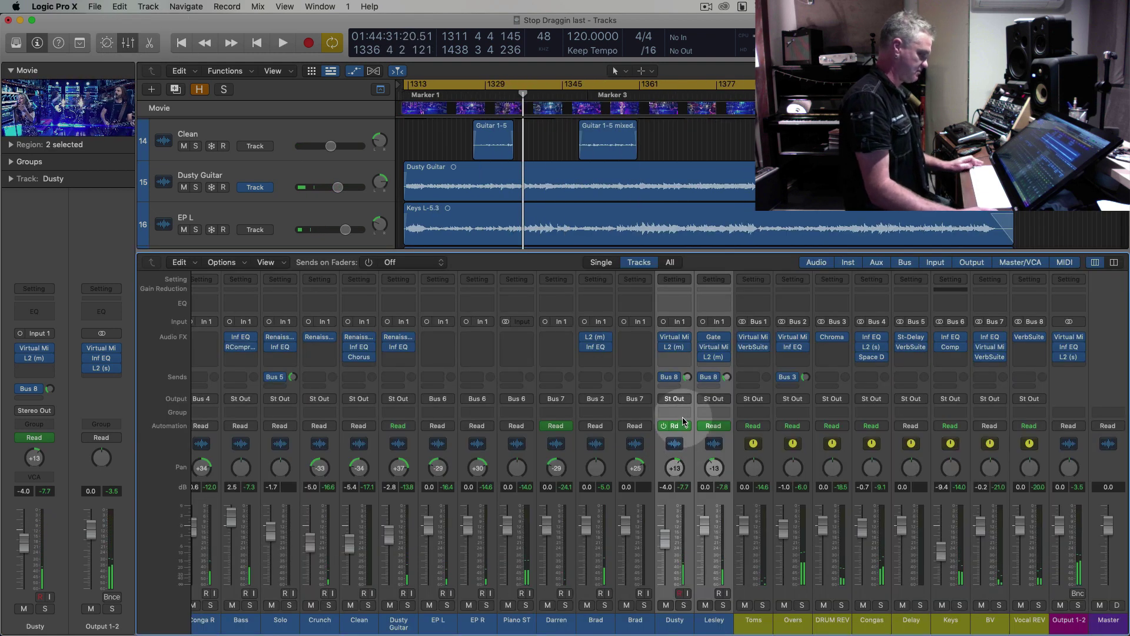
click(675, 398)
mouse_move(715, 440)
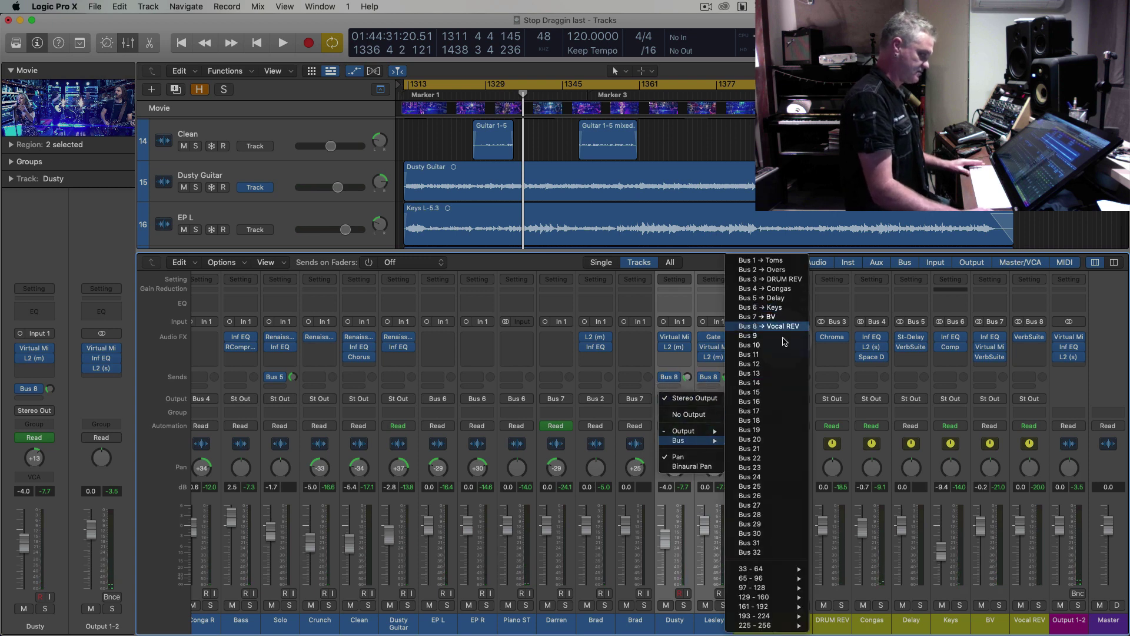
click(783, 338)
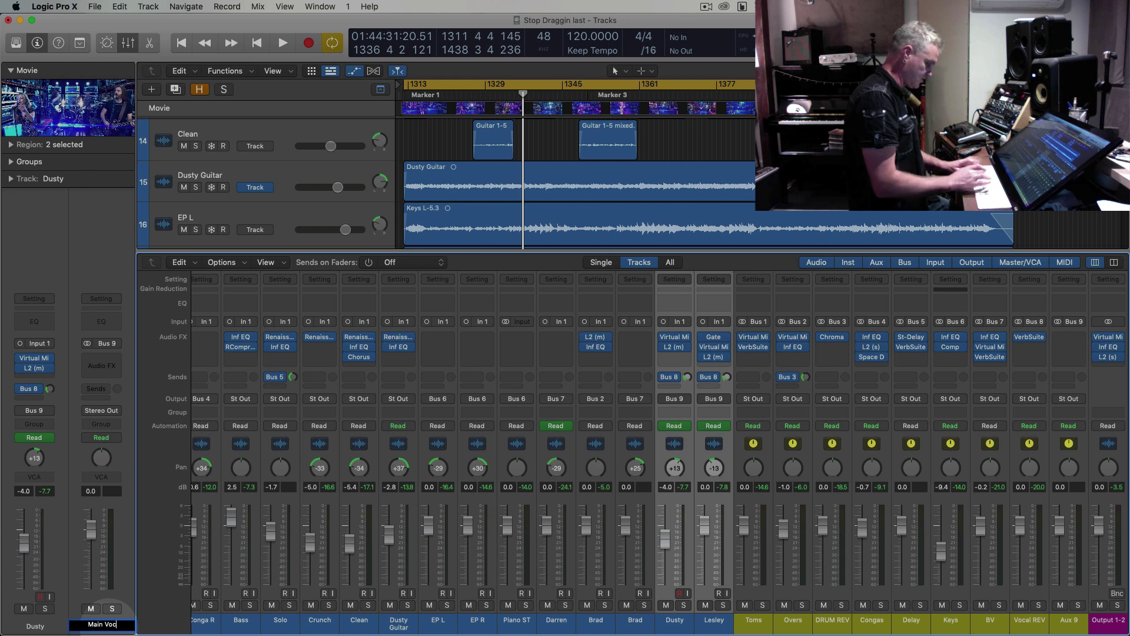
key(Return)
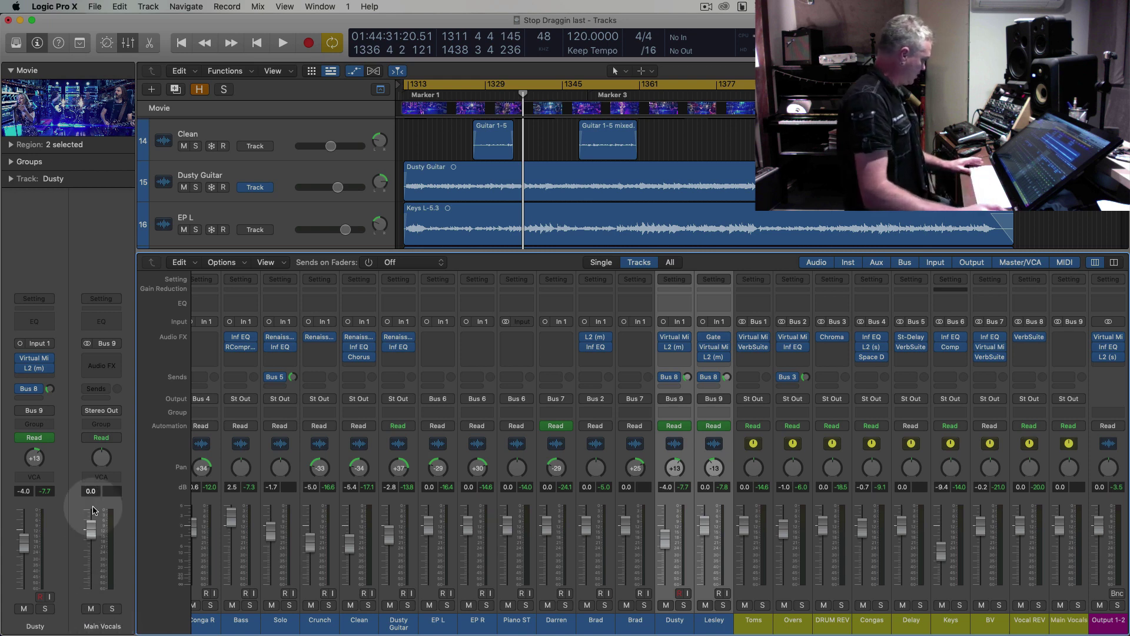
Insert the stereo Waves L2 limiter on the Main Vocals aux
click(101, 365)
mouse_move(119, 406)
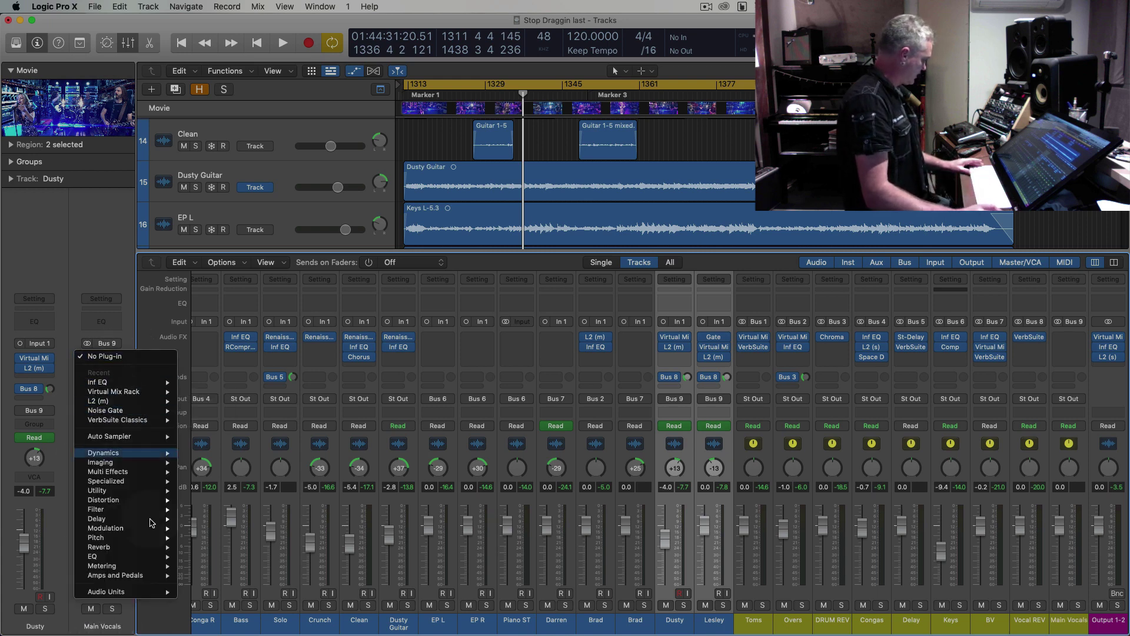
mouse_move(118, 592)
mouse_move(270, 626)
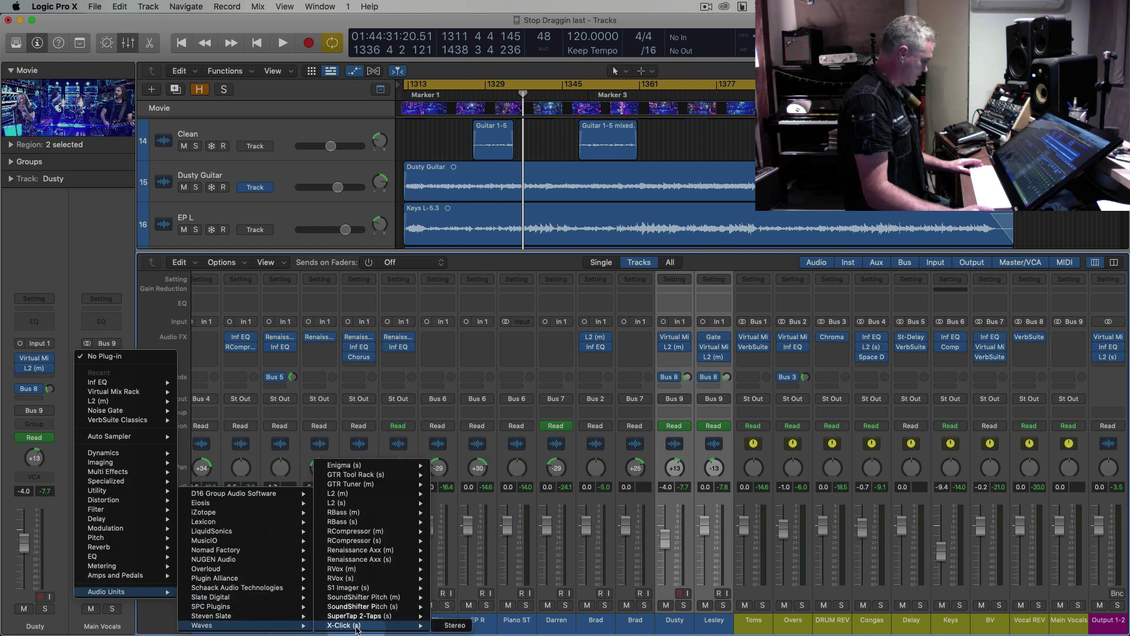
mouse_move(372, 506)
click(461, 504)
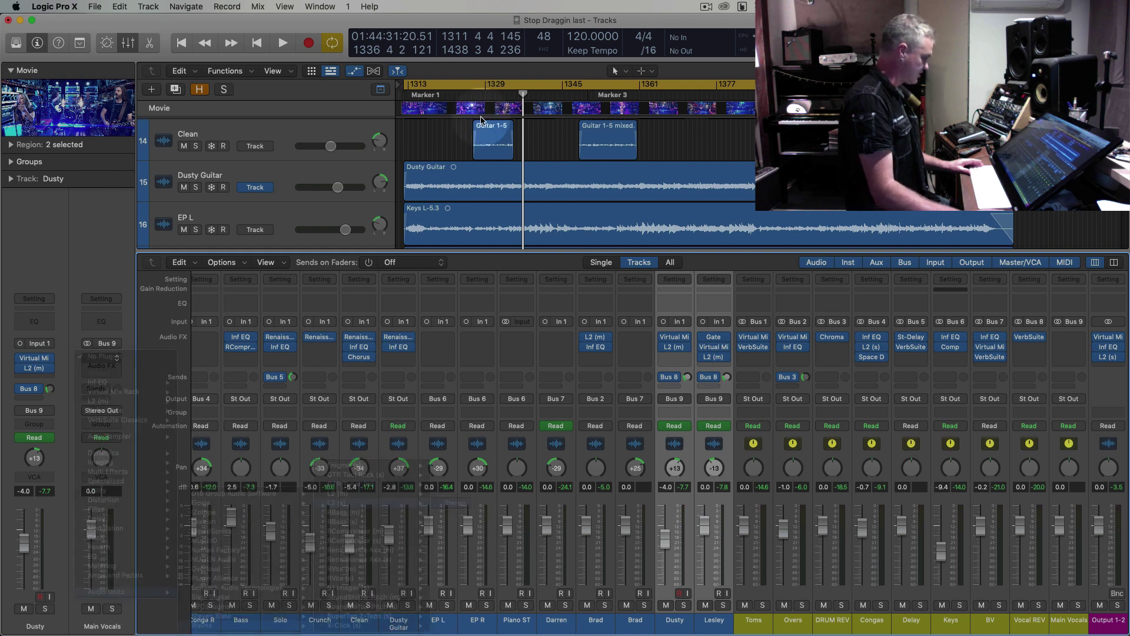
Set the out ceiling of the Main Vocals L2 limiter to -1.7 while playing from bar 1338
drag(465, 266, 463, 311)
double_click(529, 96)
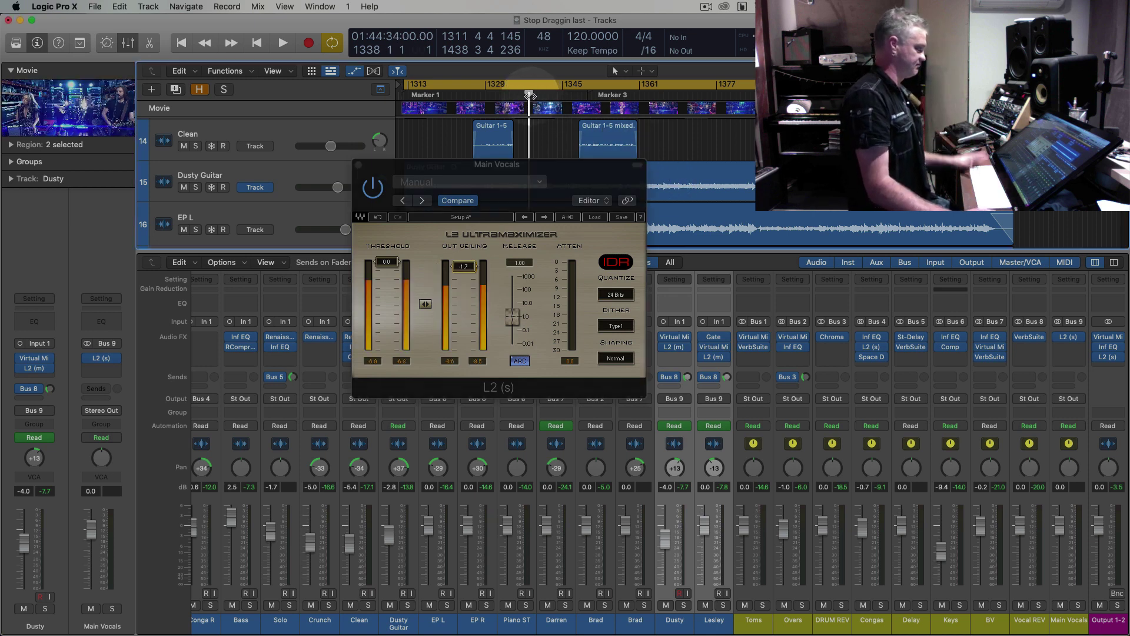
drag(463, 266, 463, 242)
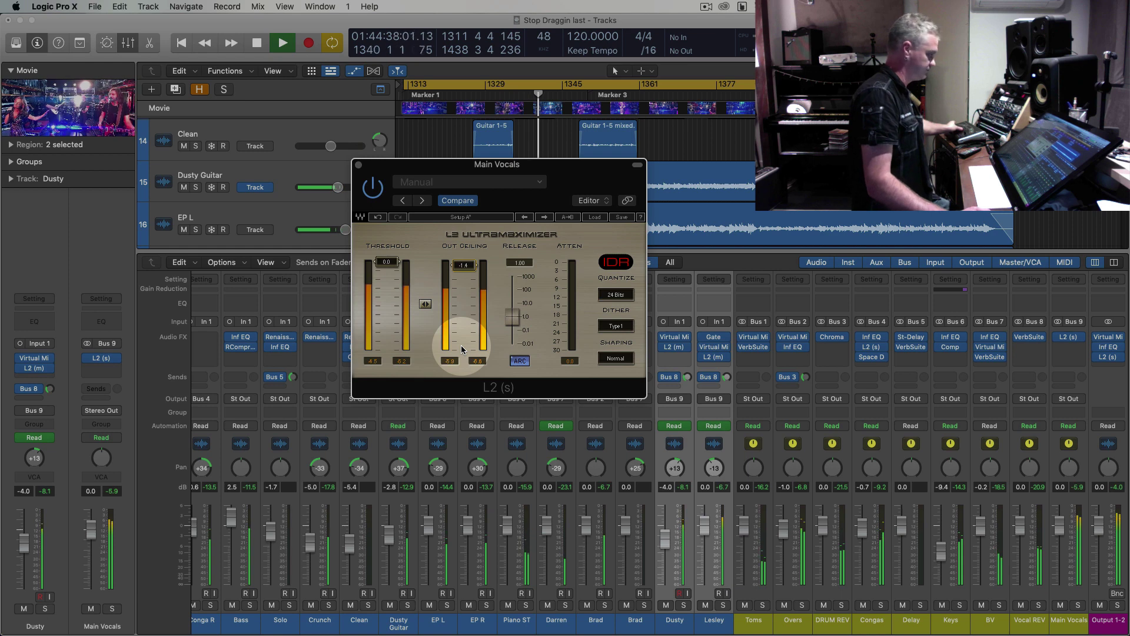
drag(463, 270, 458, 275)
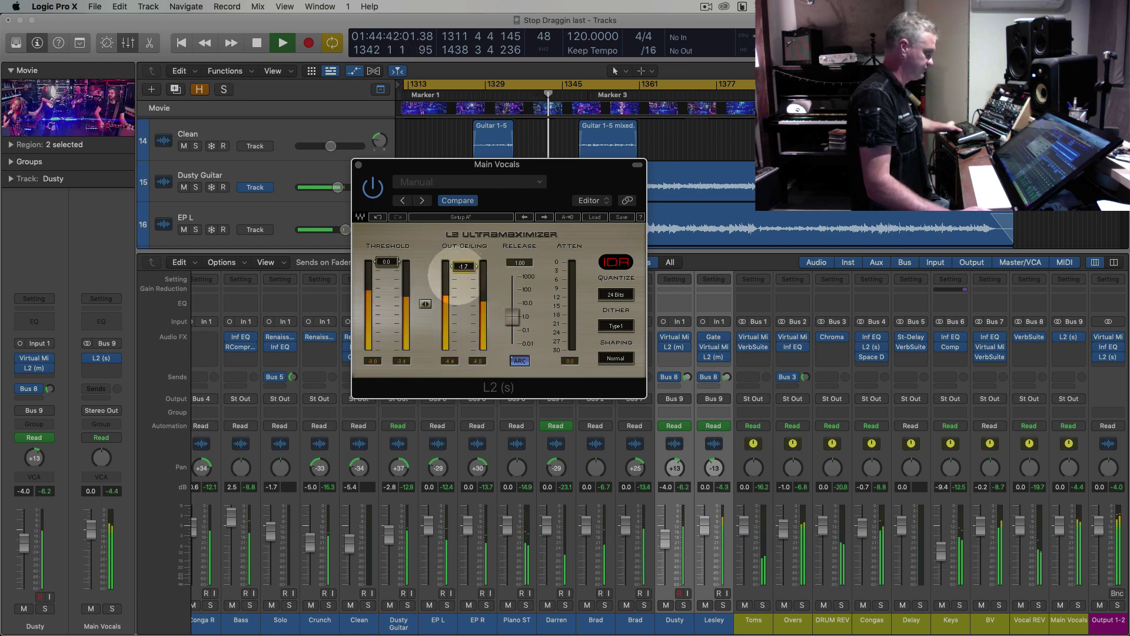
Play the mix from bars 1329, 1322 and 1345 to check the limited vocals
click(485, 93)
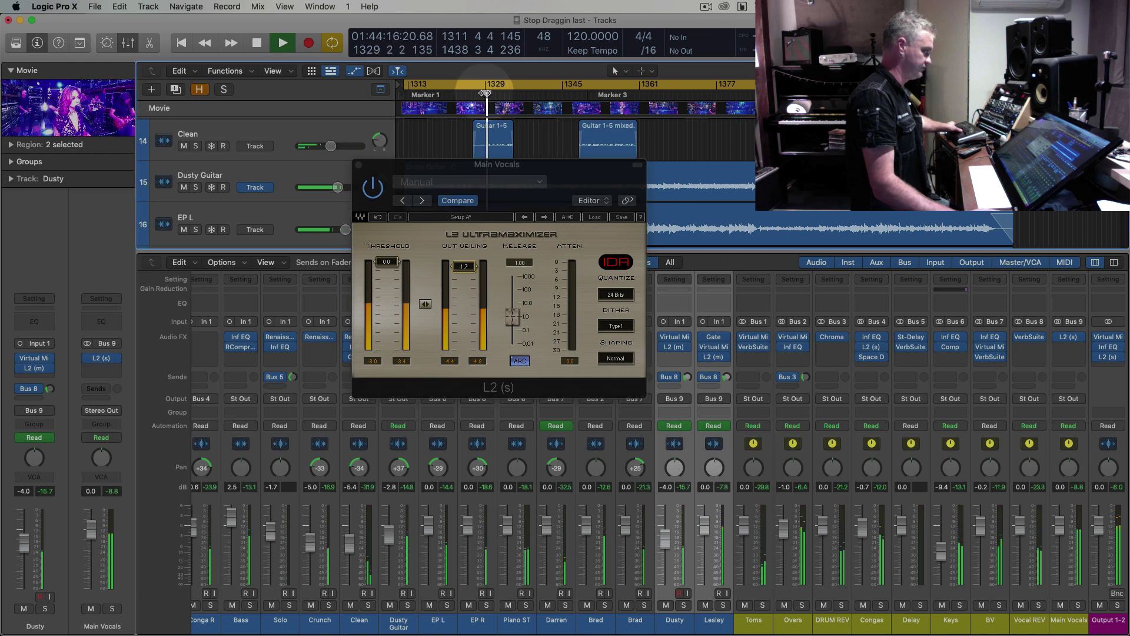
click(452, 93)
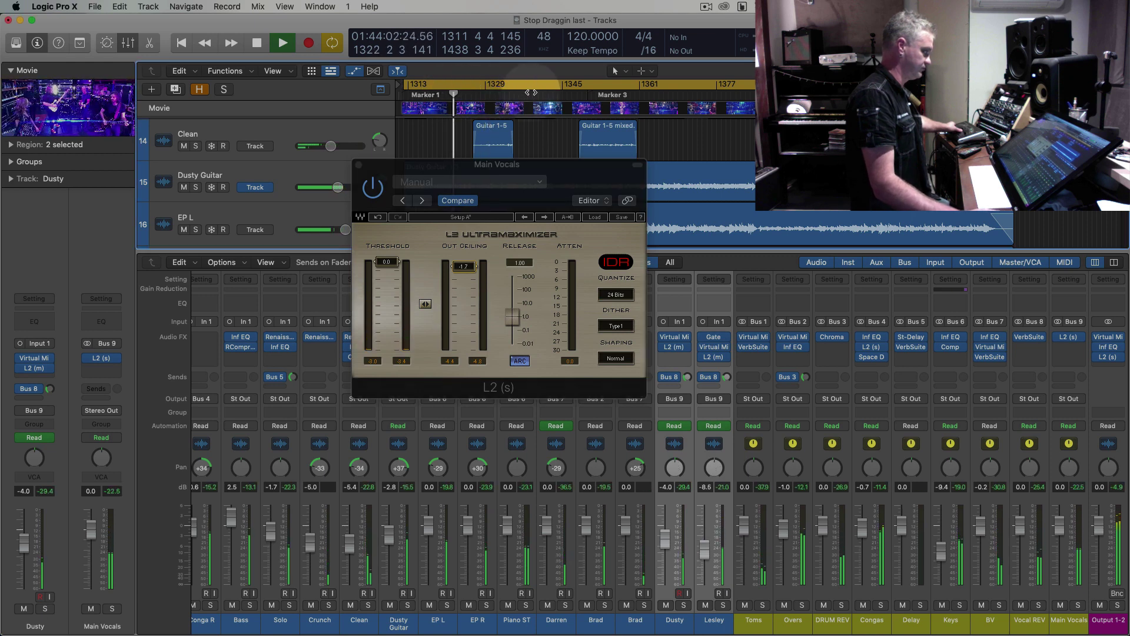
click(563, 93)
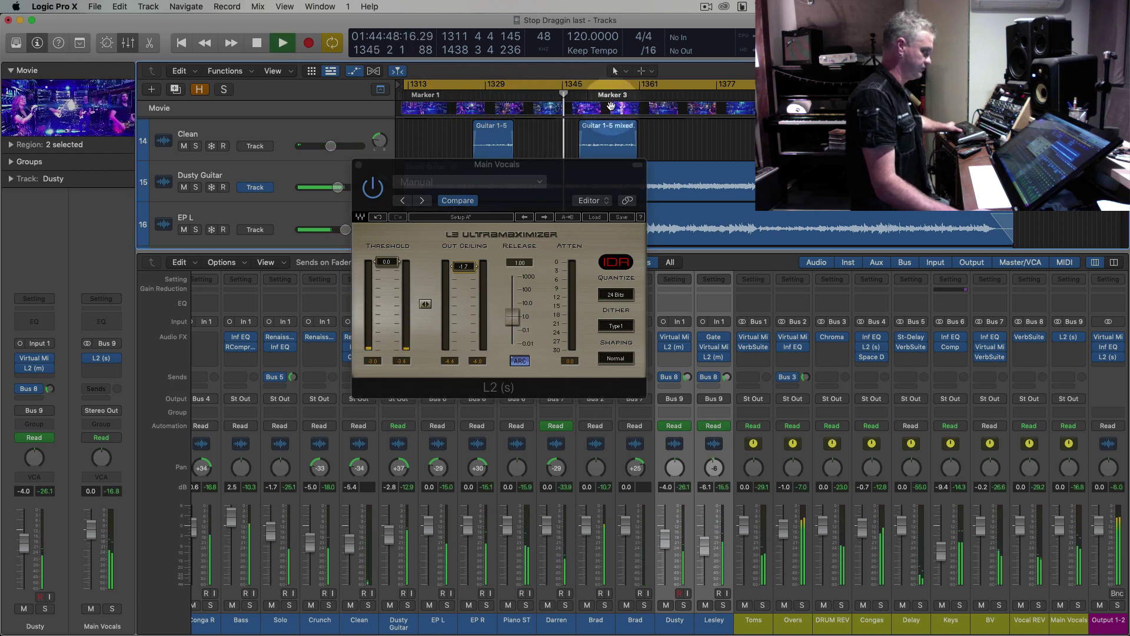
Lower the Solo track's volume to -1.9 dB and close the Main Vocals limiter window
scroll(390, 127, up, 4)
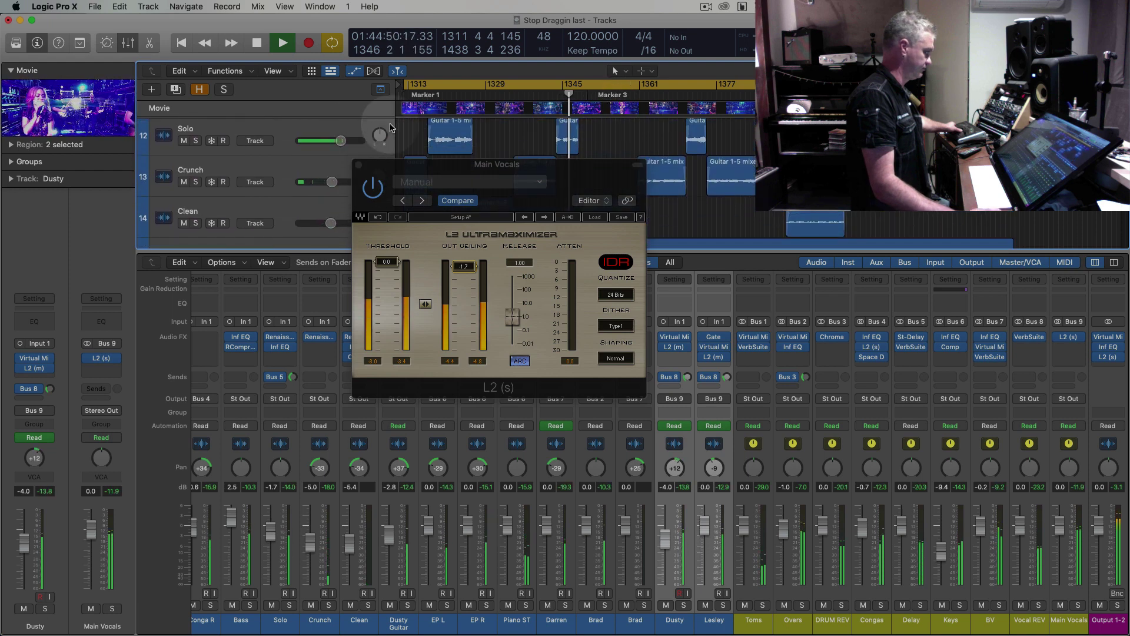
click(326, 124)
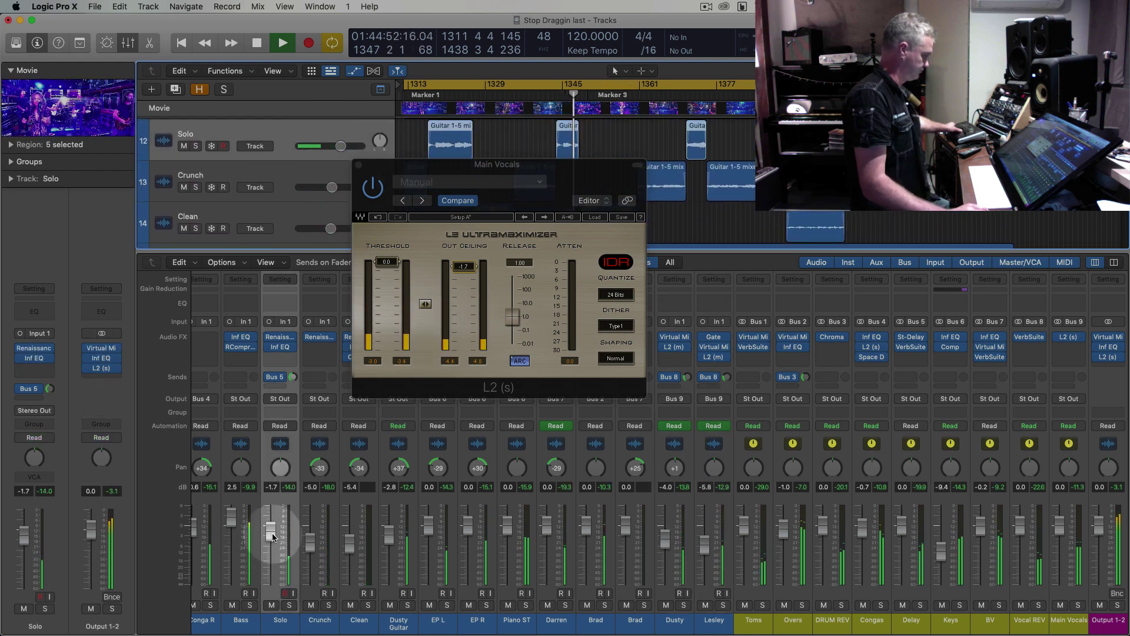
drag(273, 537, 273, 540)
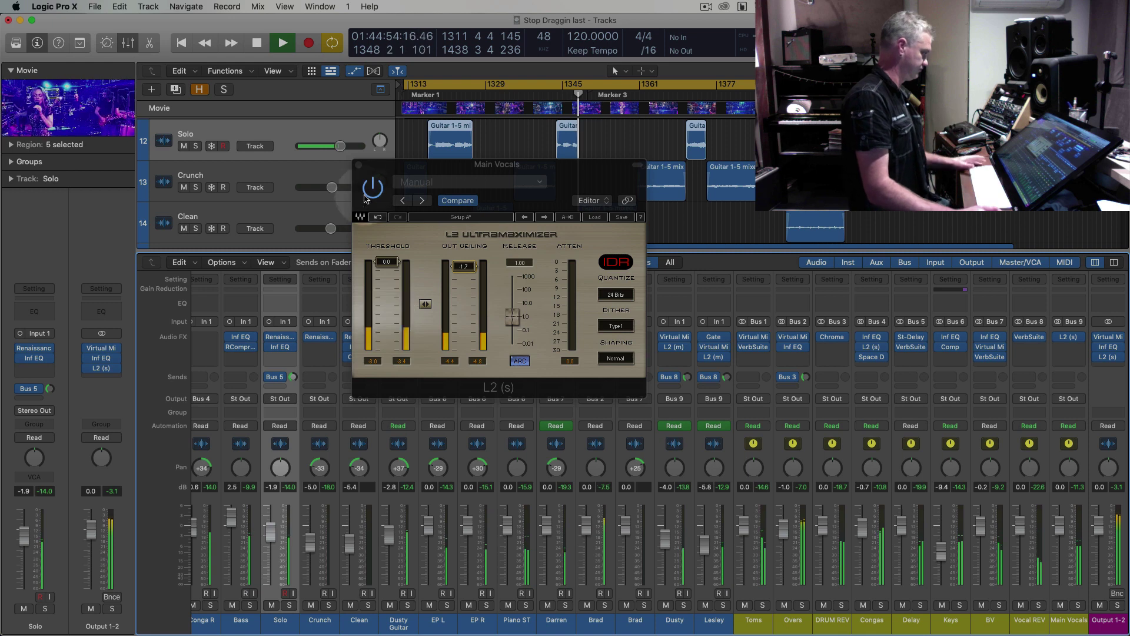
click(359, 165)
Set the out ceiling of the L2 limiter on the Main Vocals aux to -1.5 while the mix plays
key(super+Down)
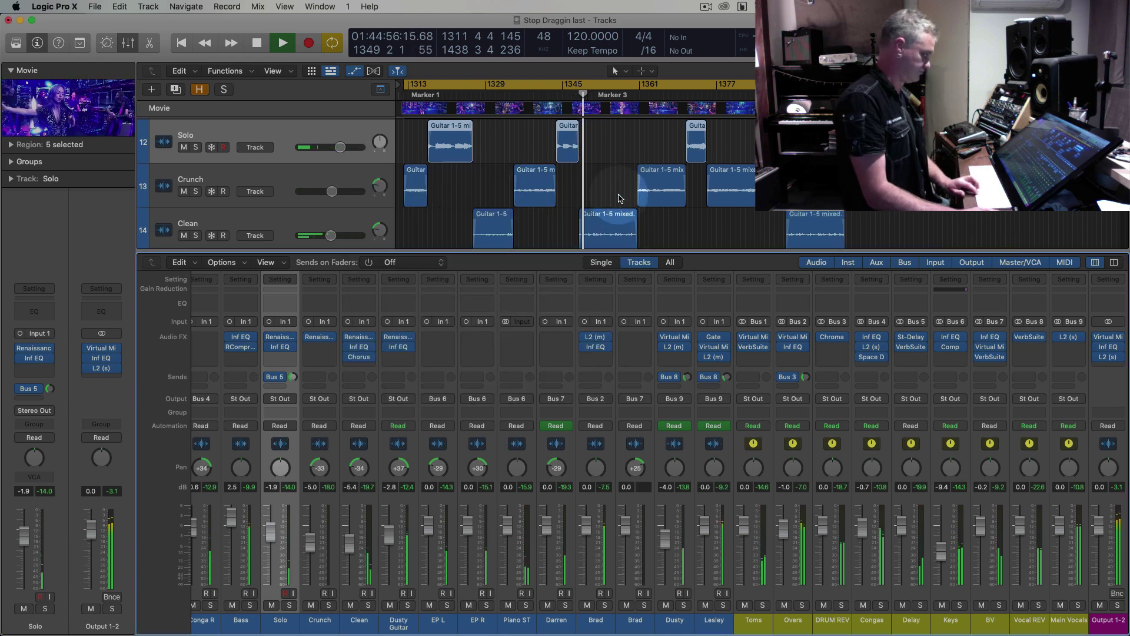
key(super+Down)
key(super+Down)
key(super+Right)
key(super+Right)
key(super+Right)
scroll(677, 200, down, 3)
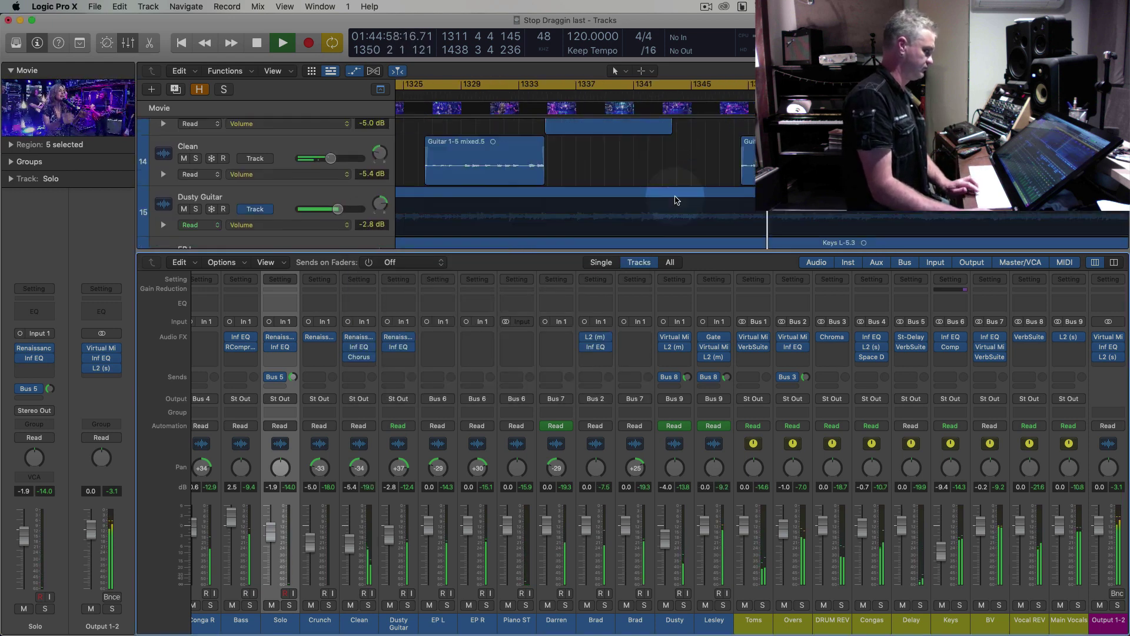
scroll(676, 200, down, 5)
scroll(675, 200, down, 5)
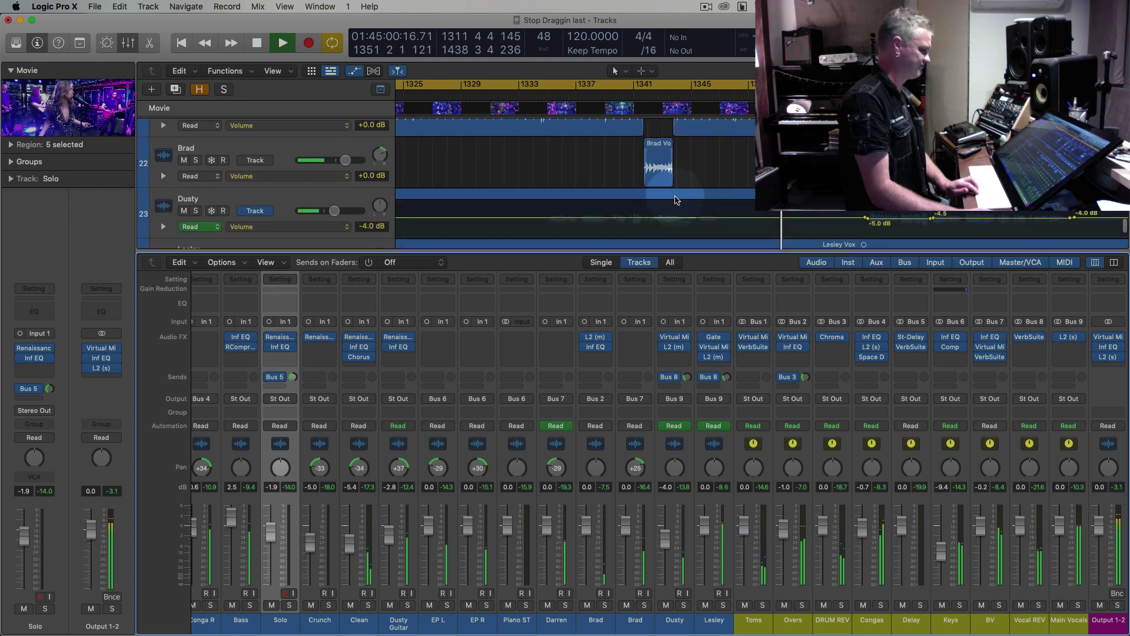
scroll(676, 200, down, 1)
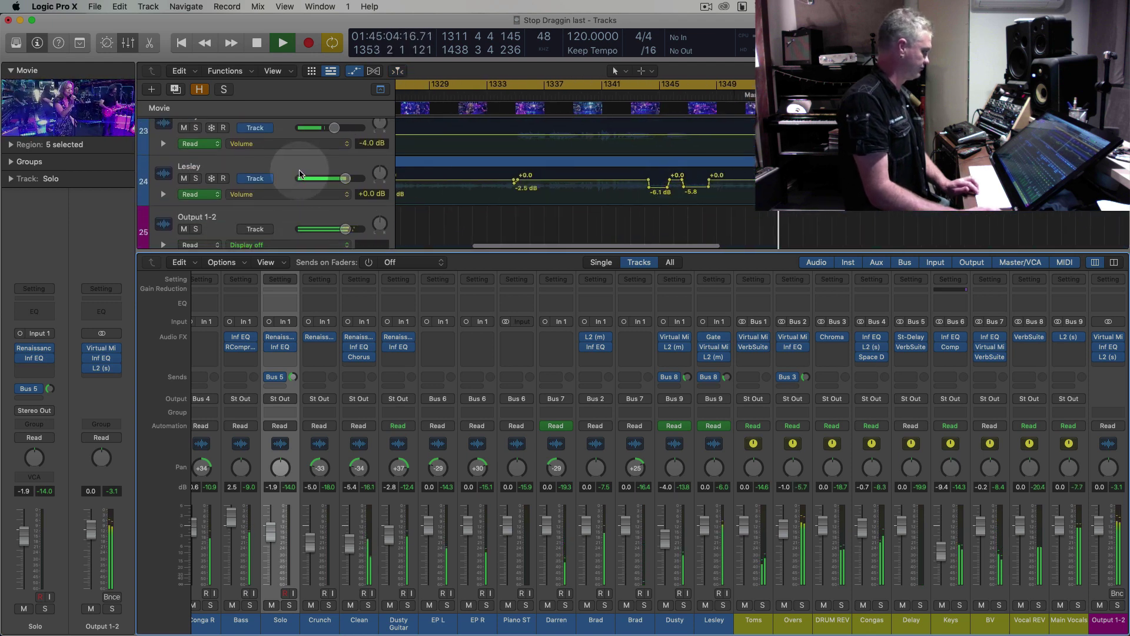
click(299, 169)
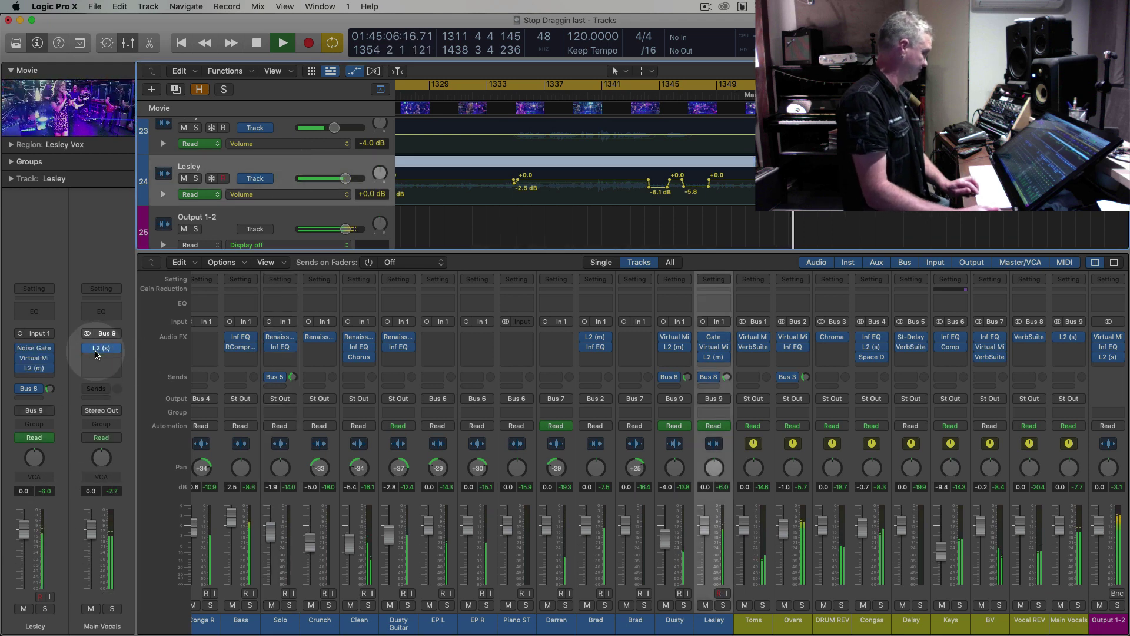
click(101, 348)
drag(463, 266, 463, 259)
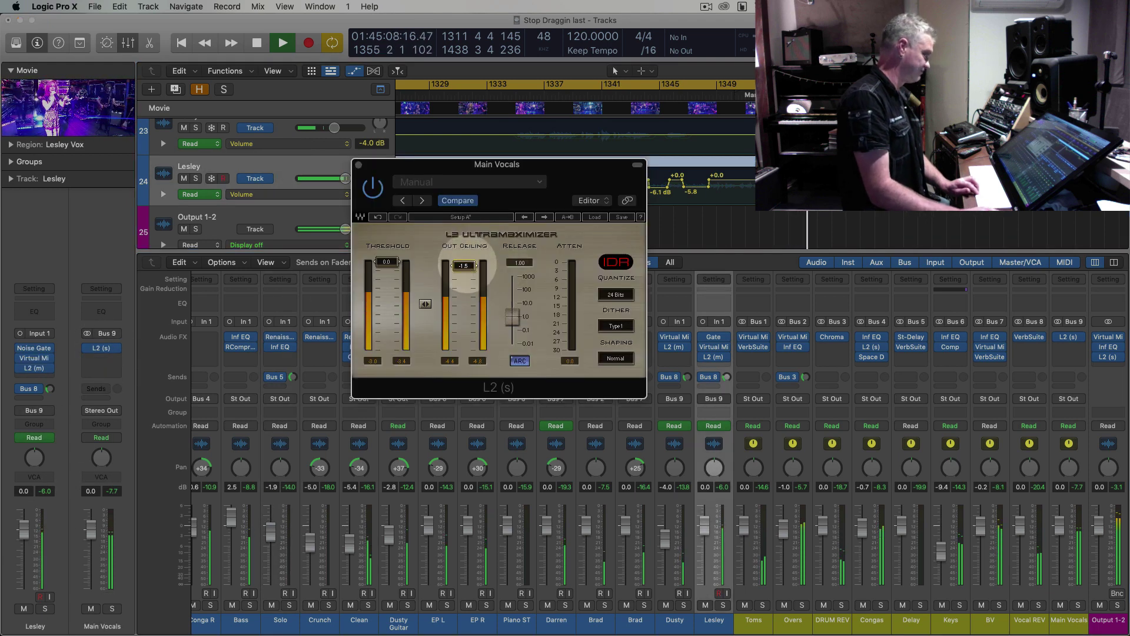
click(358, 168)
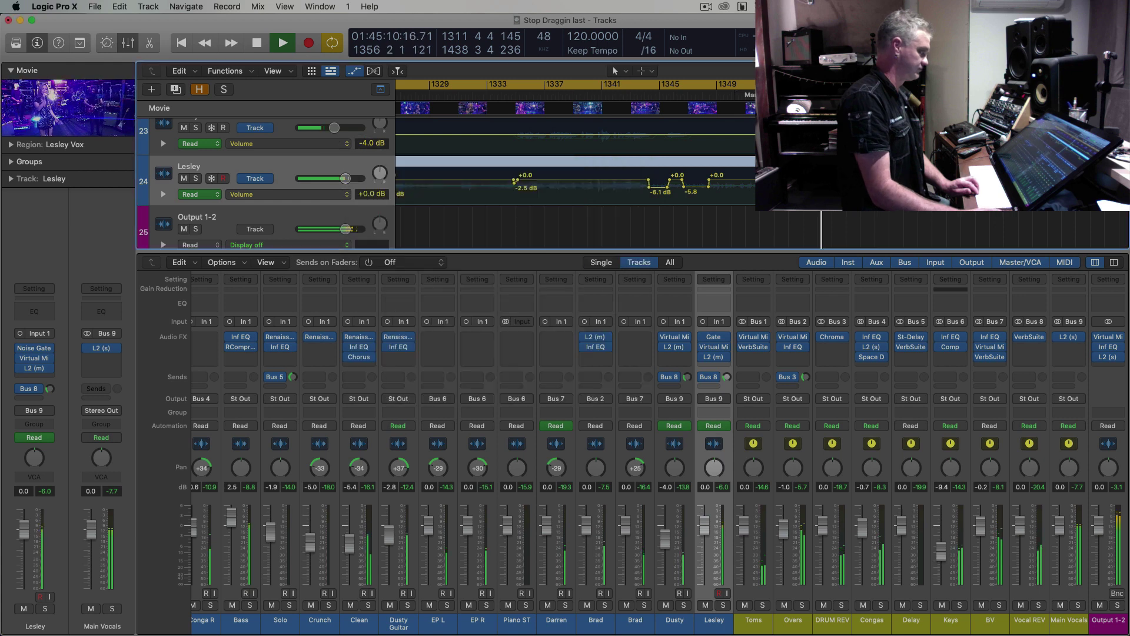
Examine the keyboard and vocal tracks while the mix plays on to bar 1367, and stop playback
scroll(565, 183, up, 5)
scroll(763, 211, up, 2)
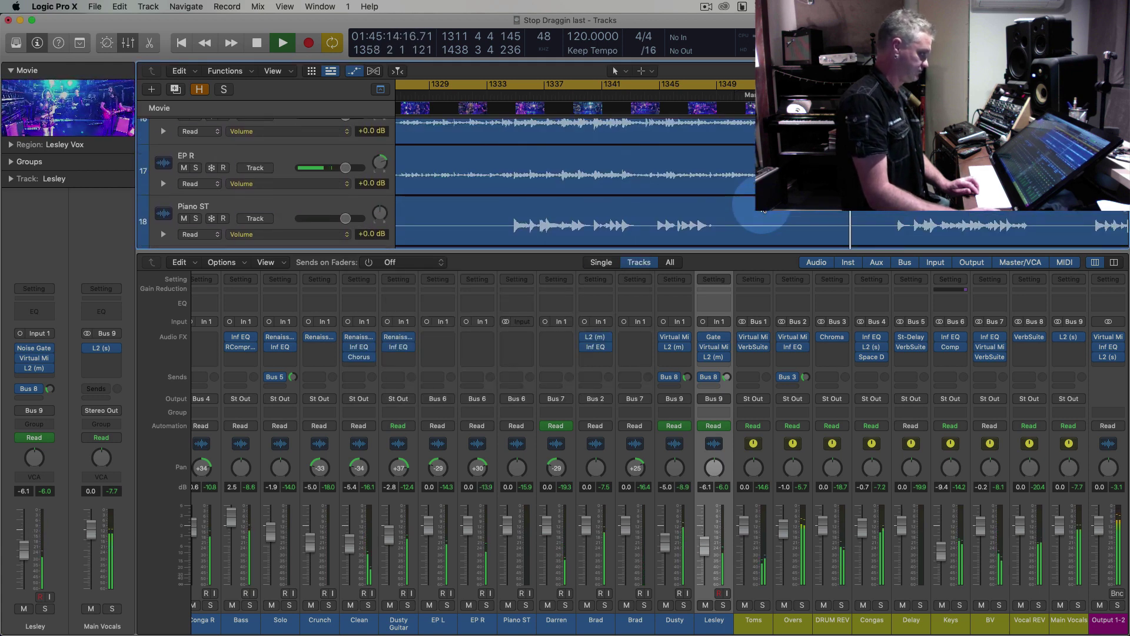
scroll(764, 210, down, 4)
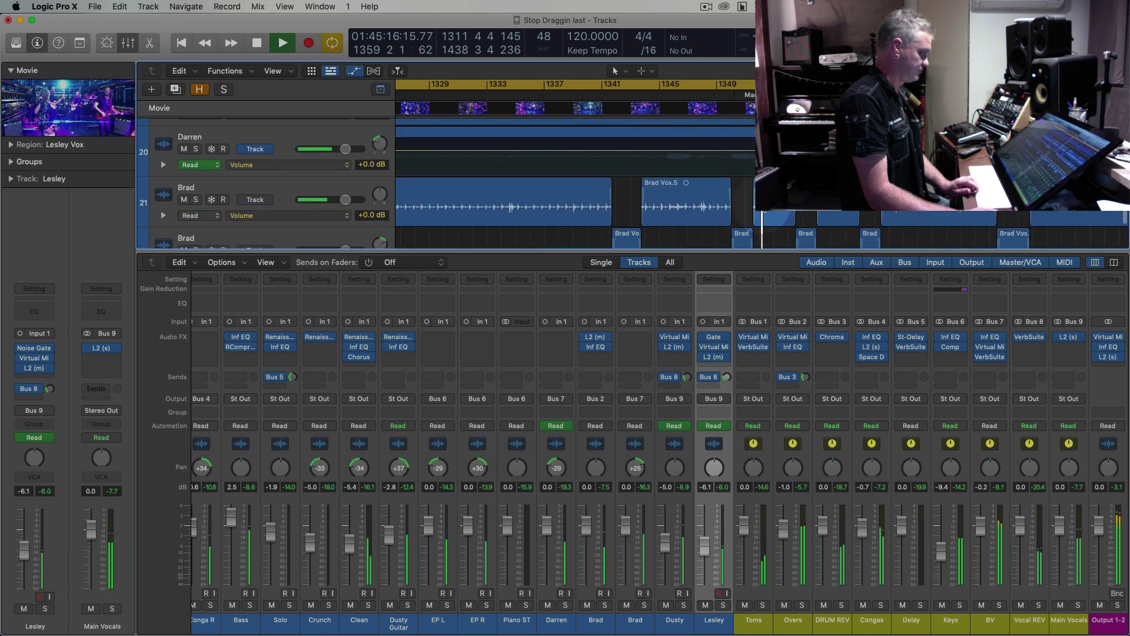
key(super+Left)
key(super+Left)
key(super+Up)
key(super+Up)
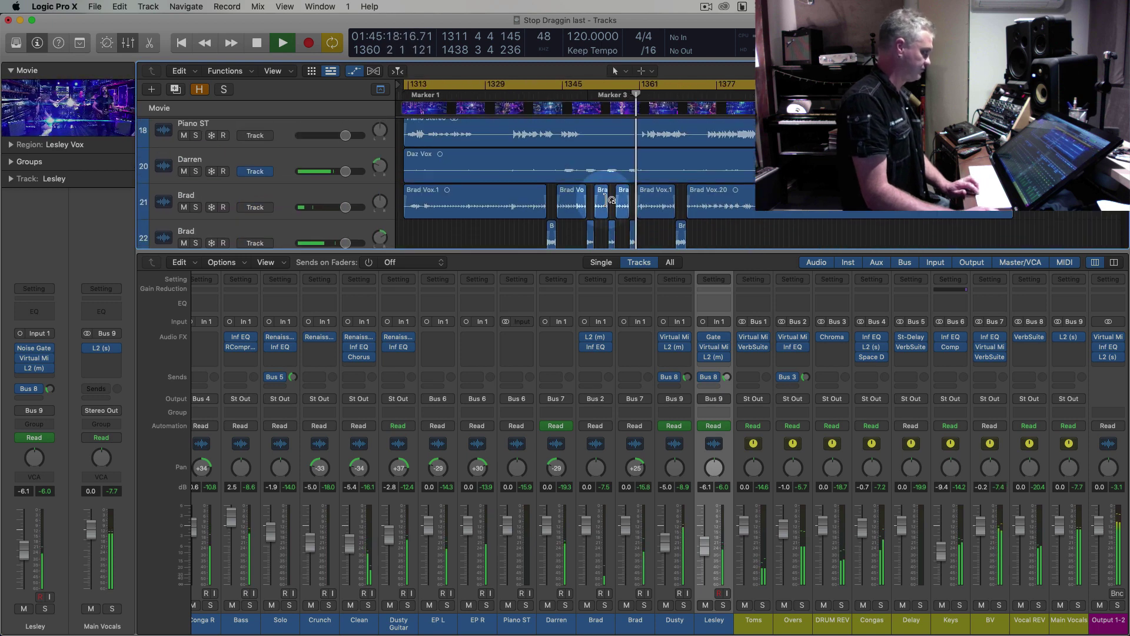
scroll(609, 200, down, 3)
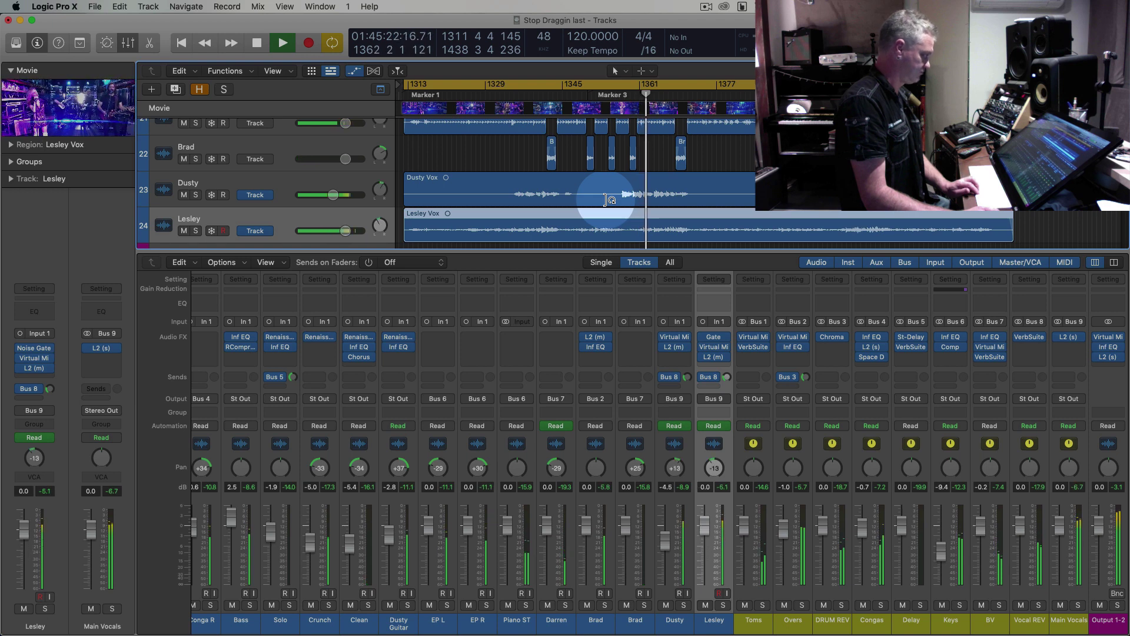
key(super+Right)
key(super+Right)
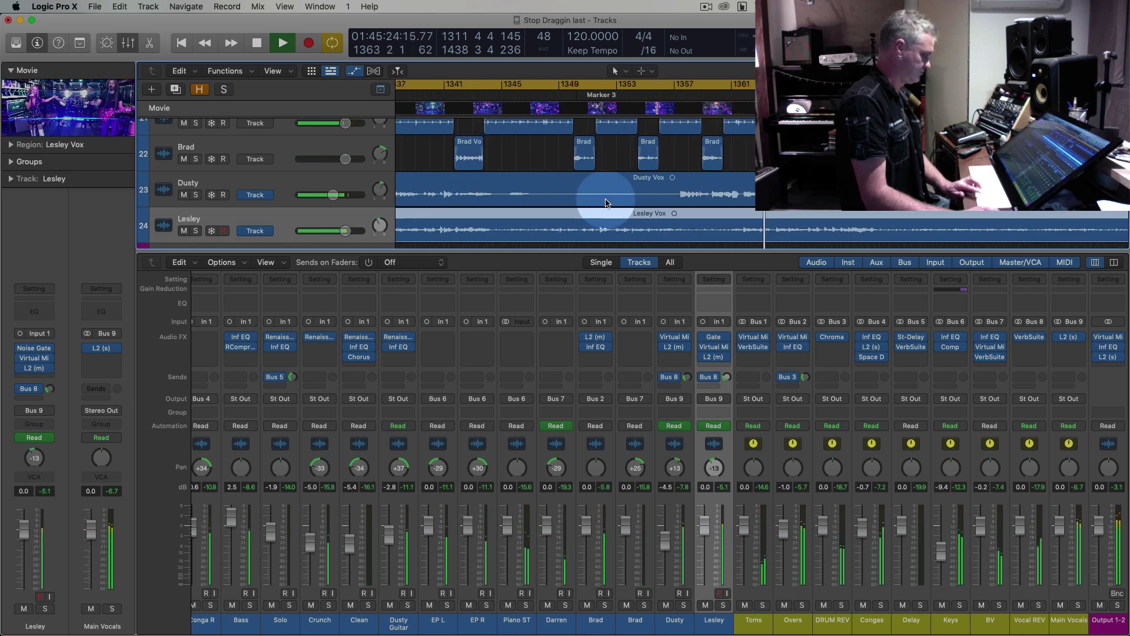
key(super+Up)
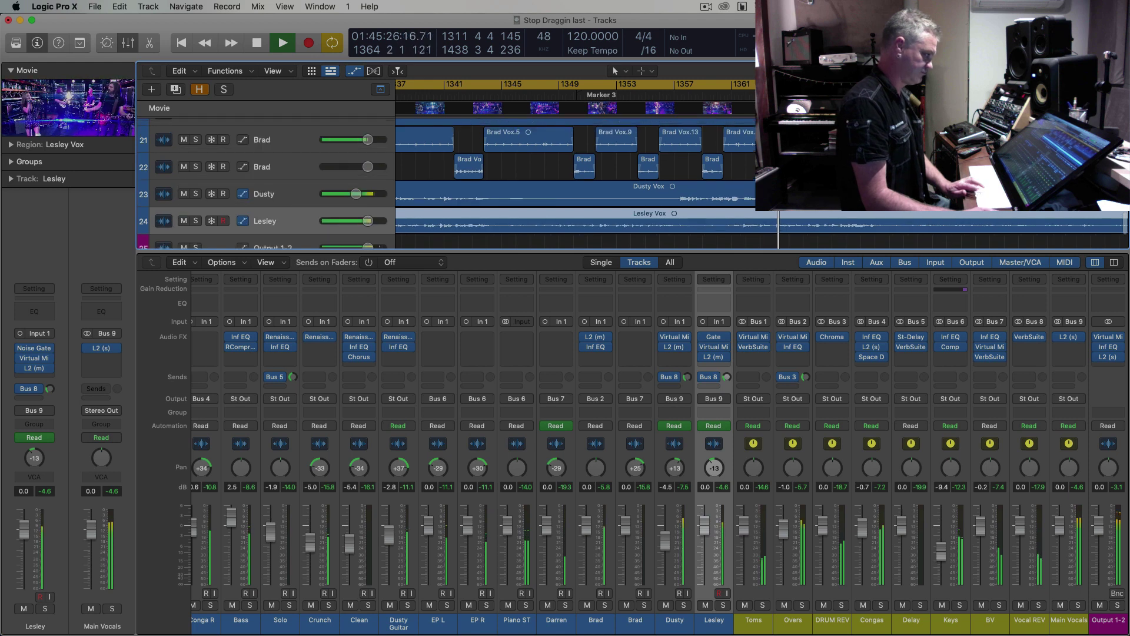
key(super+Down)
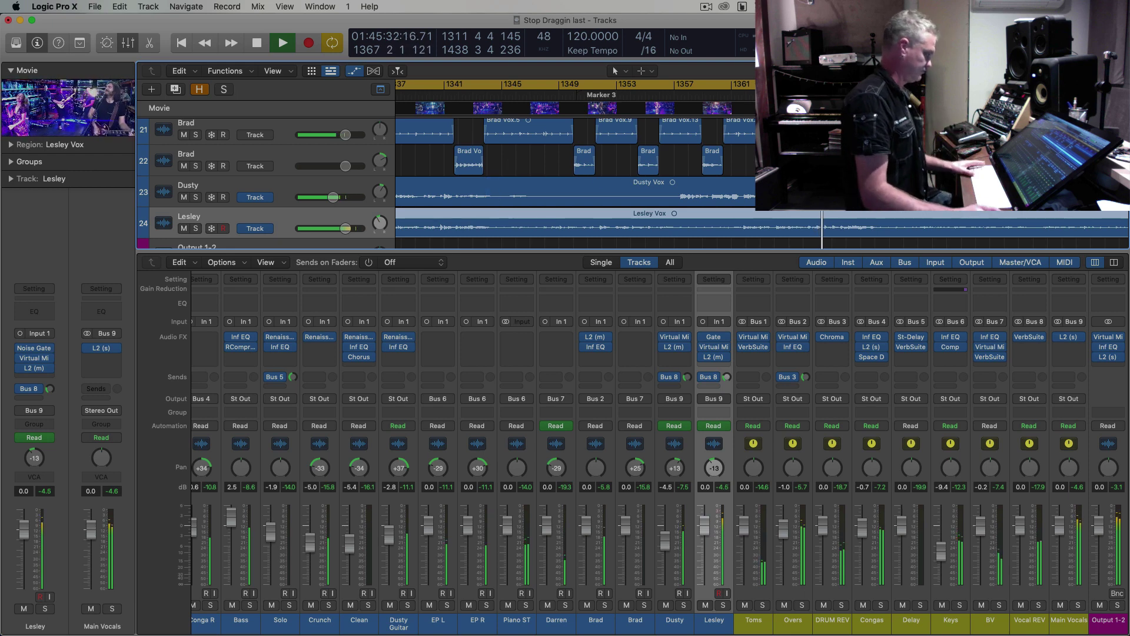
key(space)
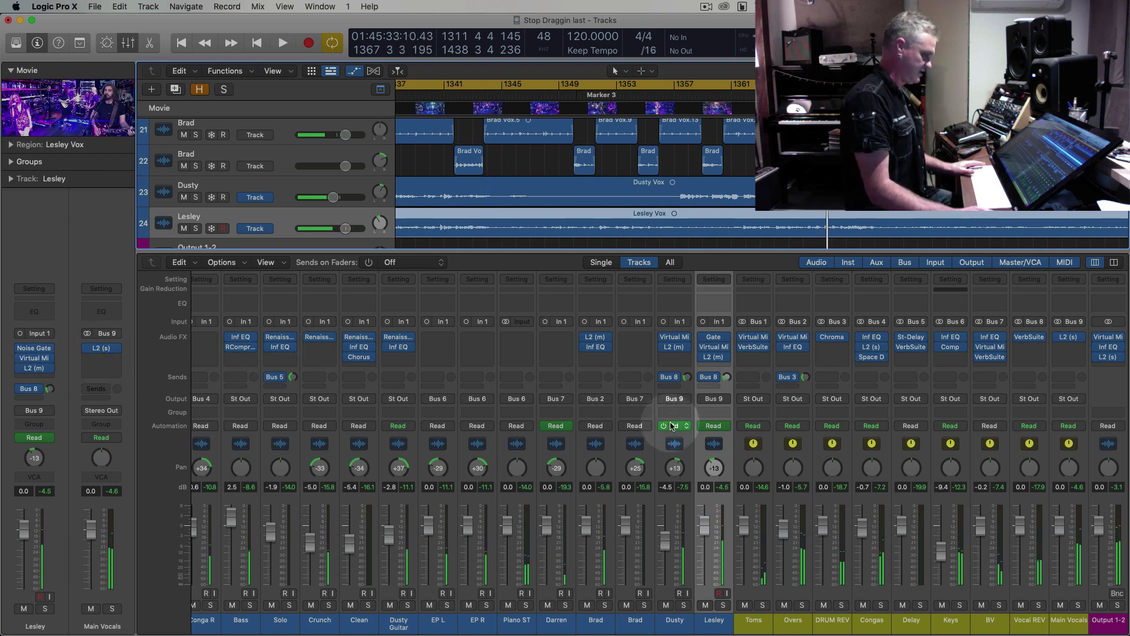
Add a band to the Infinity EQ on Output 1-2 during playback, boosted about 6 dB at about 2.2 kHz
scroll(642, 425, right, 2)
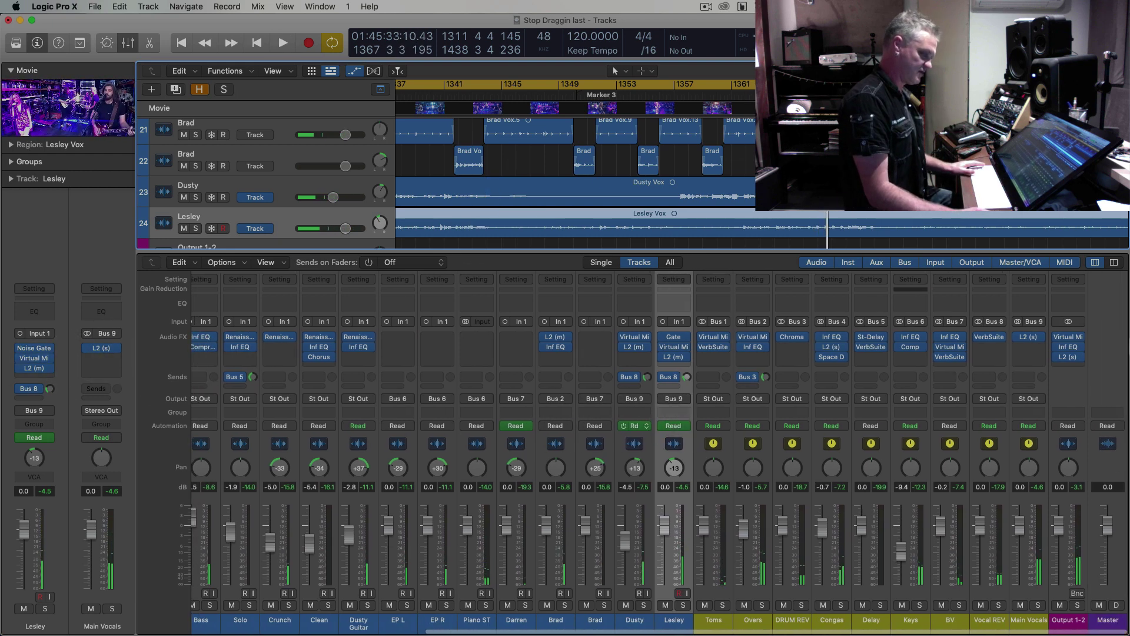
click(1068, 347)
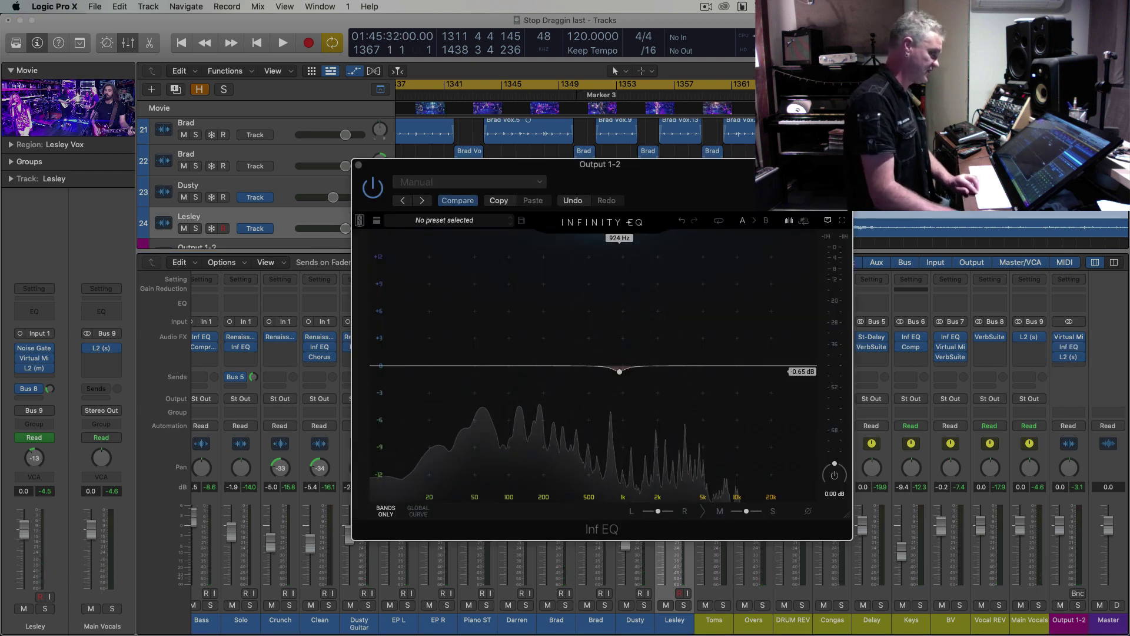
key(space)
click(652, 367)
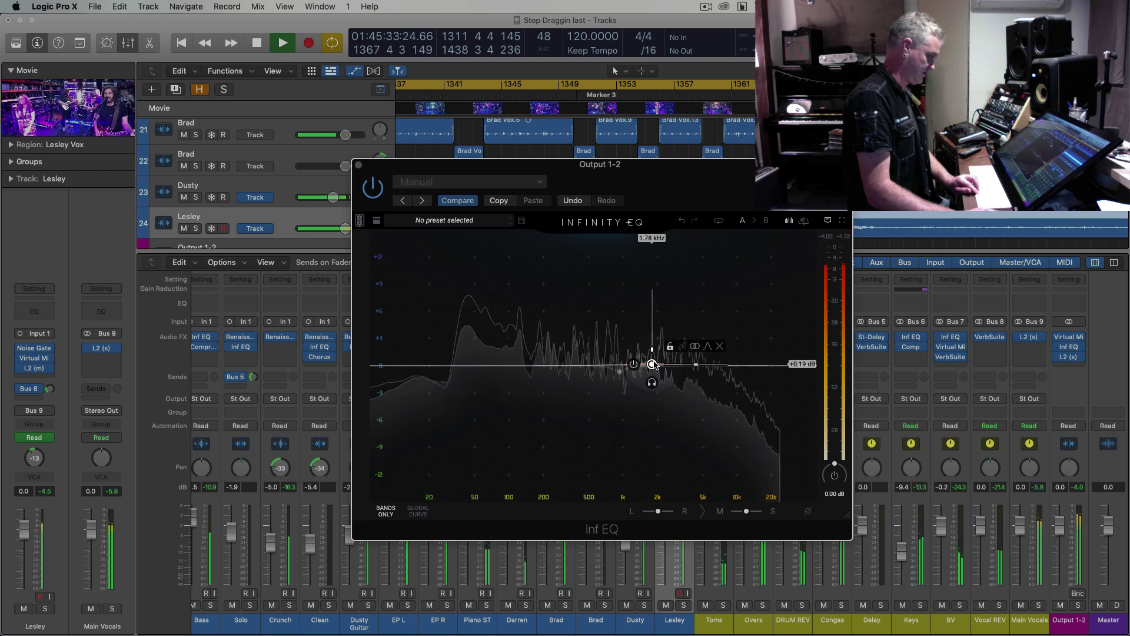
drag(652, 364, 663, 312)
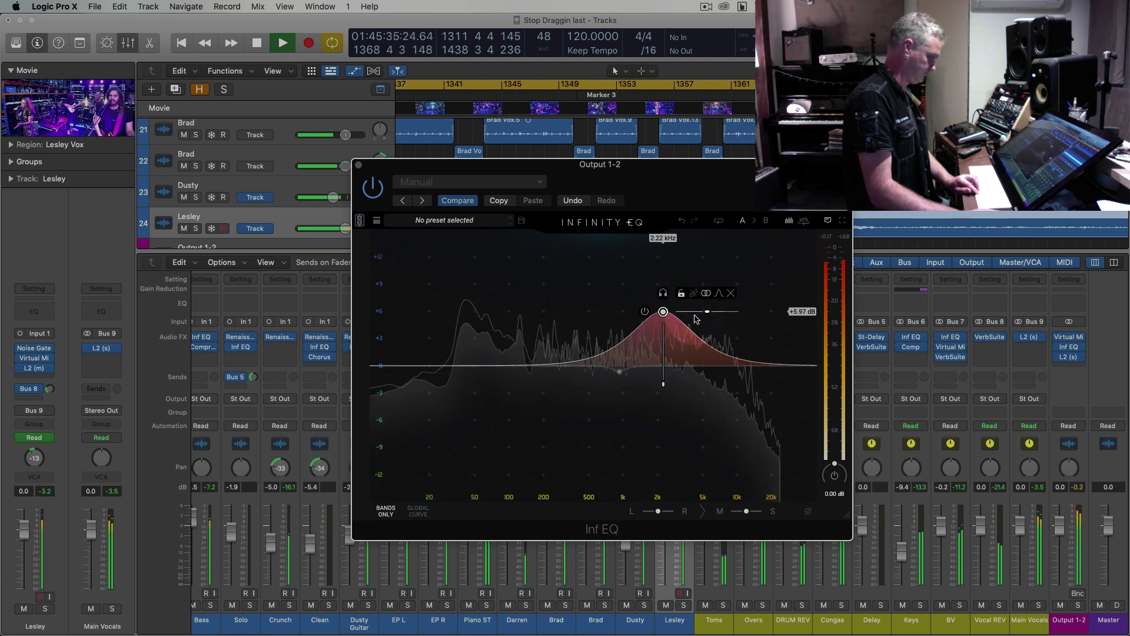
Narrow the new Output 1-2 EQ band and cut it to about -0.97 dB at 2.25 kHz during playback
key(space)
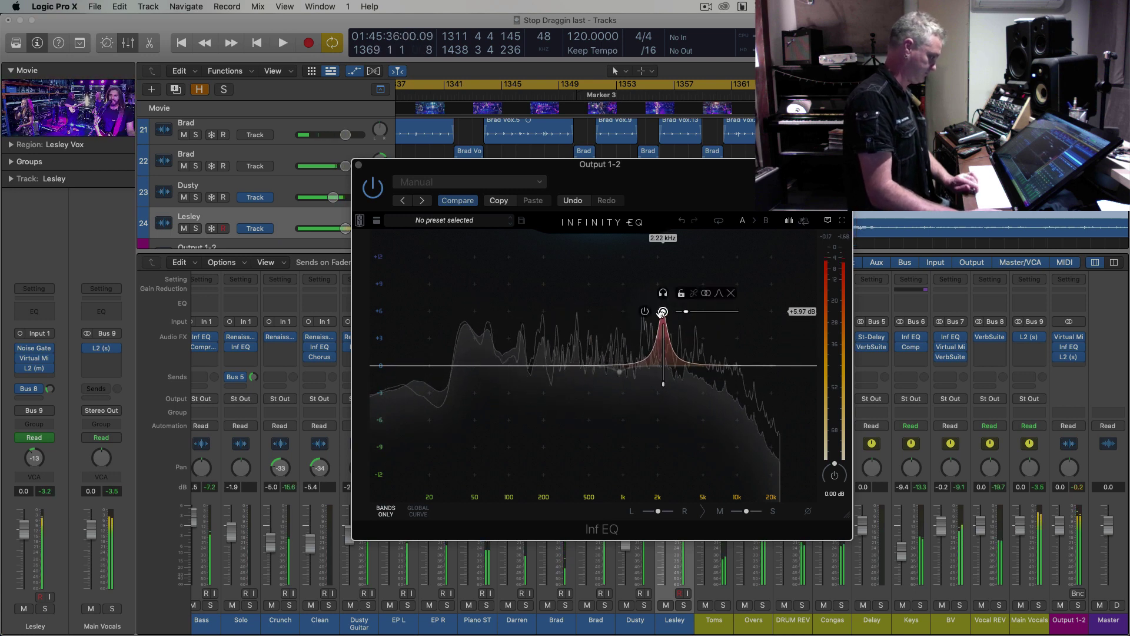
key(space)
drag(663, 314, 663, 369)
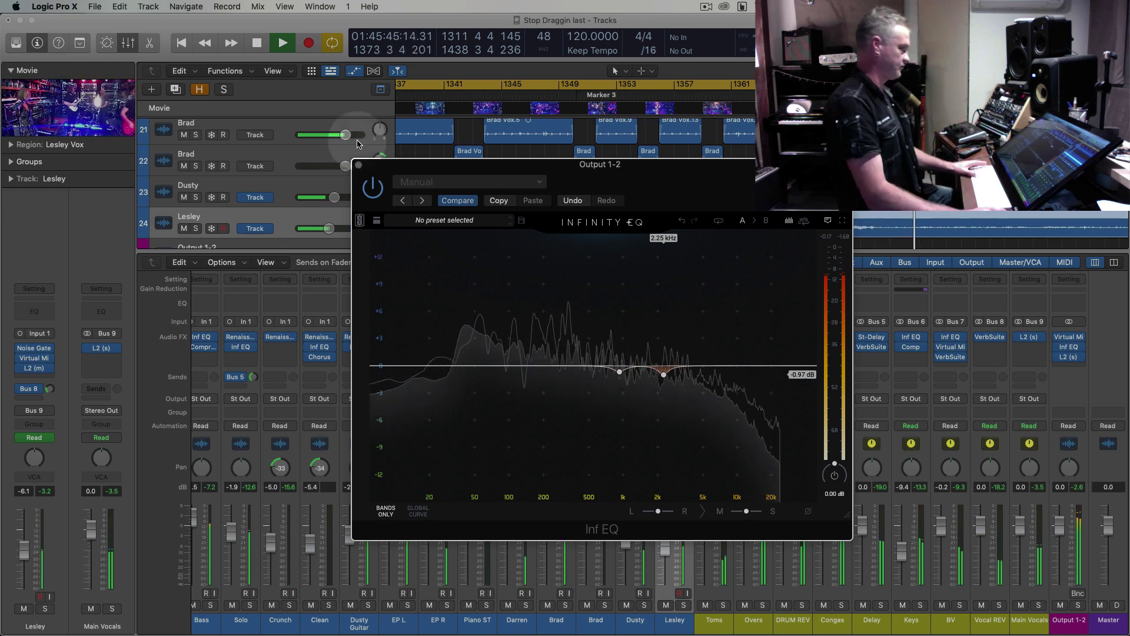
click(359, 165)
key(space)
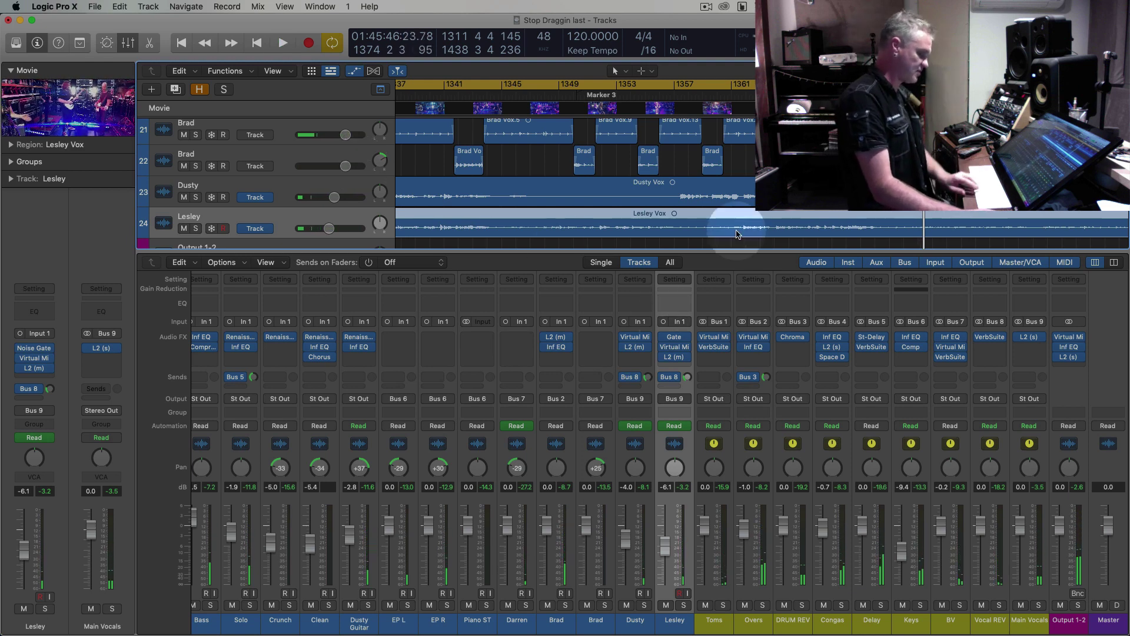
Set up a bounce of the project with PCM instead of MP3 as the destination, keeping the resolution at 24 Bit
key(super+Left)
key(super+Left)
key(super+Left)
key(super+Left)
key(super+Up)
key(super+Up)
click(488, 149)
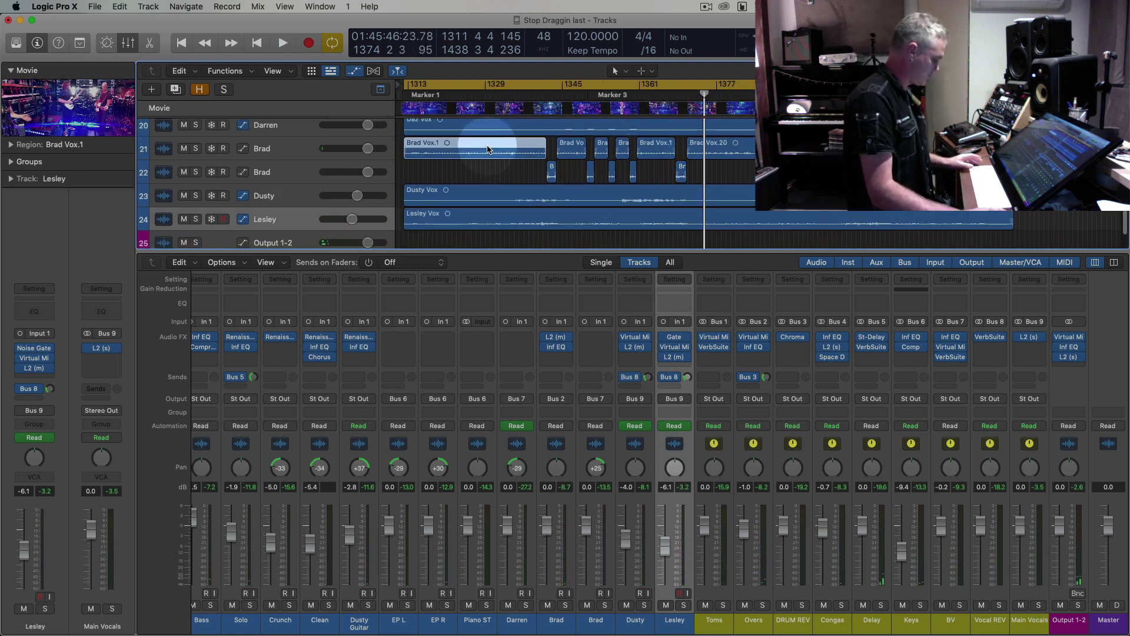
key(super+b)
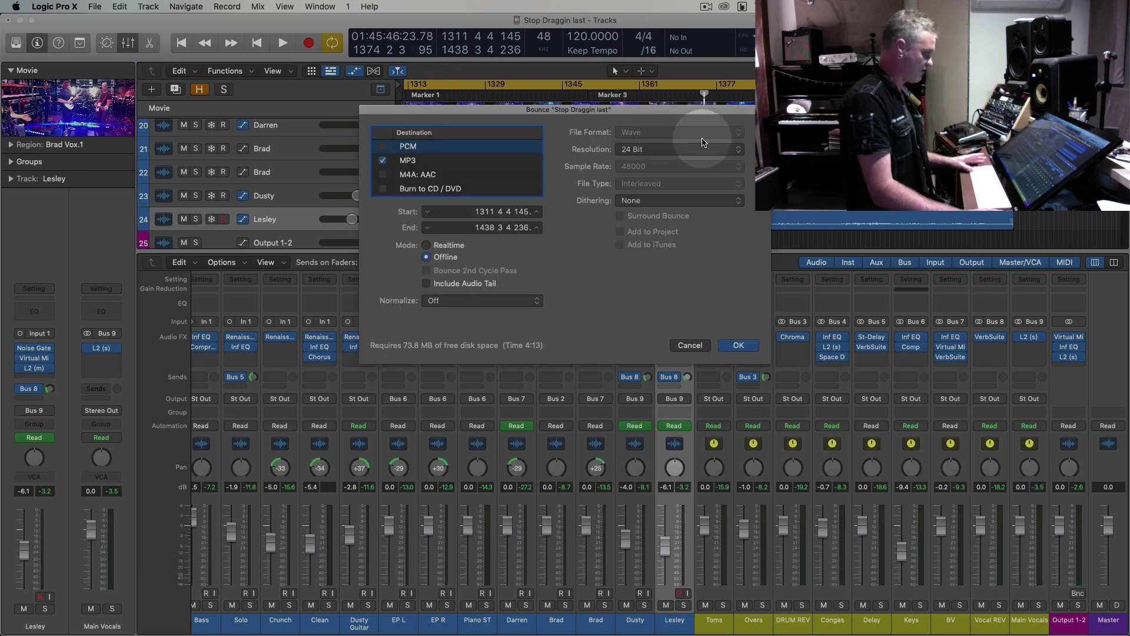
click(476, 147)
click(383, 160)
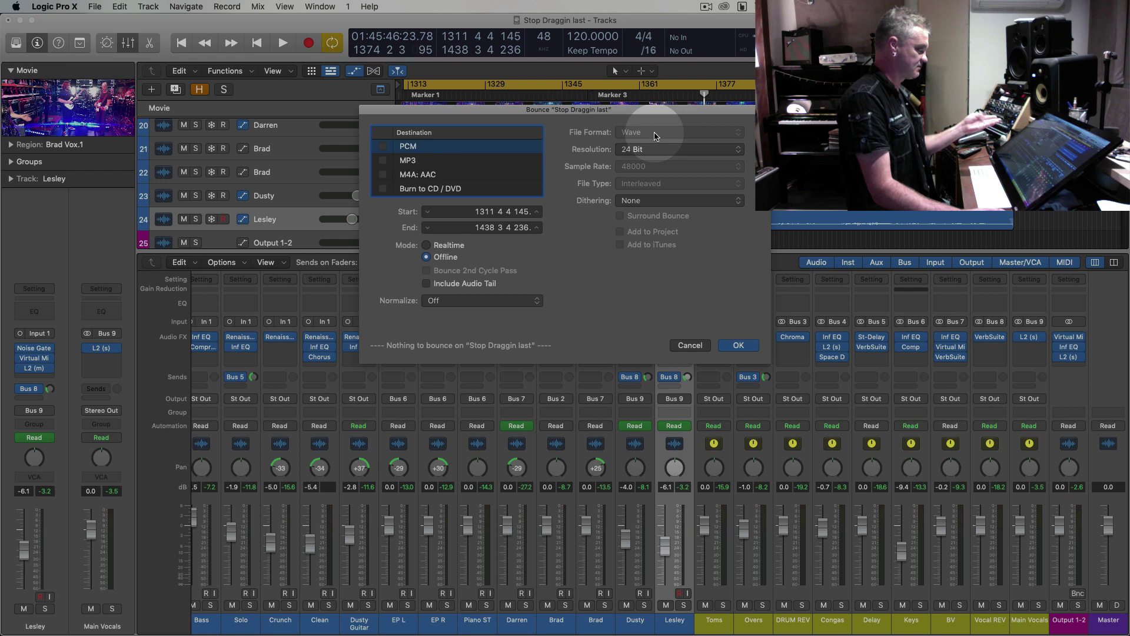
click(382, 146)
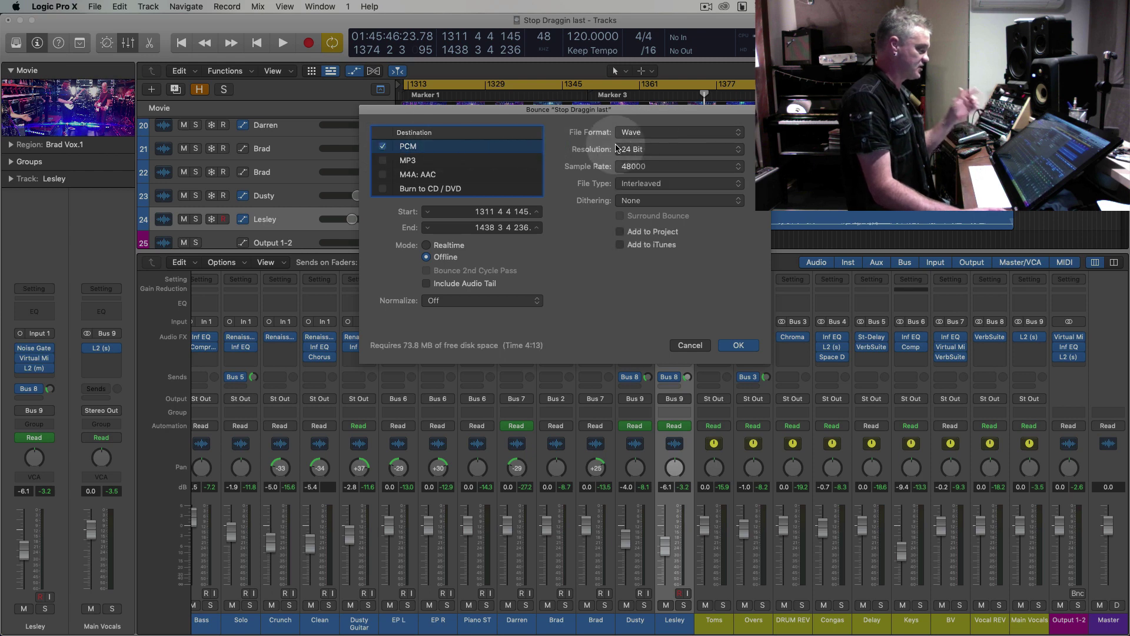
click(659, 151)
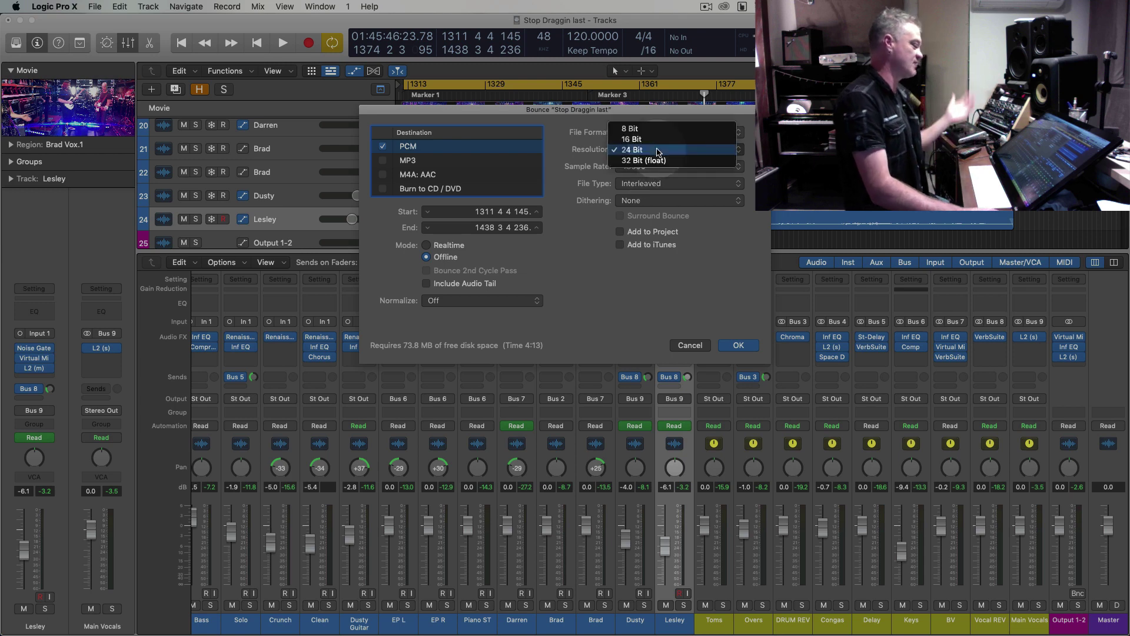
click(743, 244)
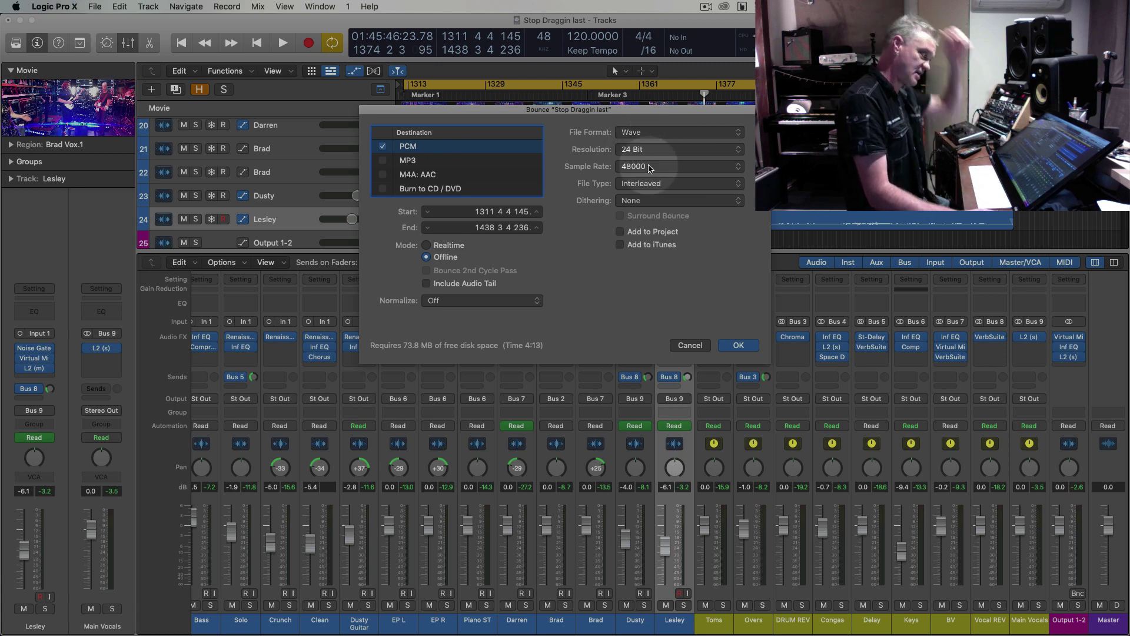
Bounce the mix into the LANDR Bounces folder under the name Stop Draggin Mix1
click(739, 345)
click(43, 161)
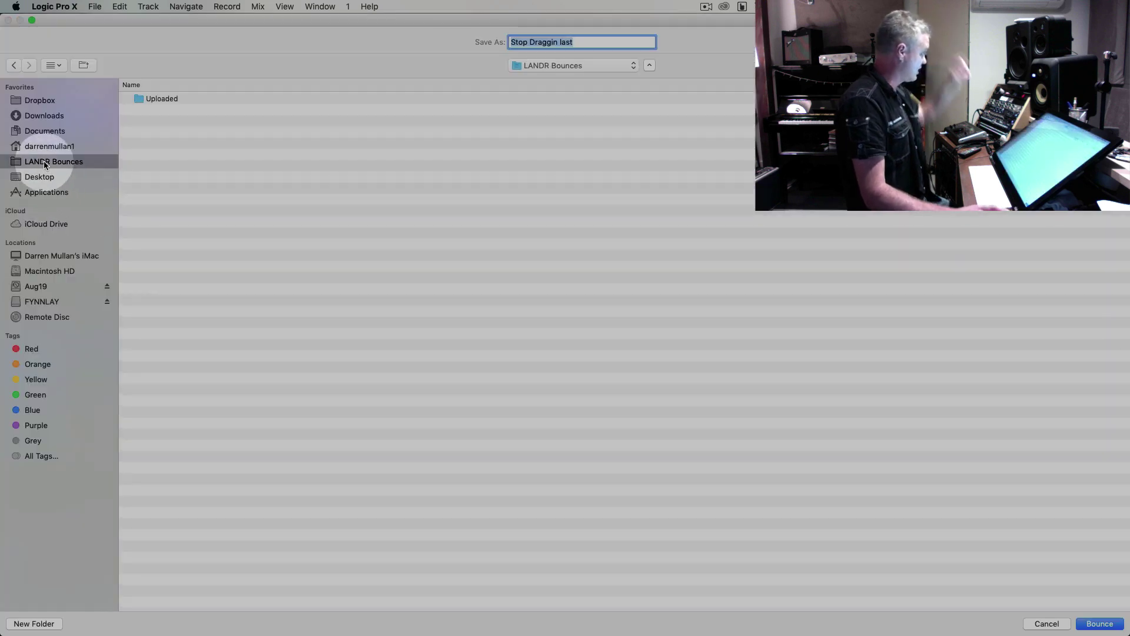
click(93, 158)
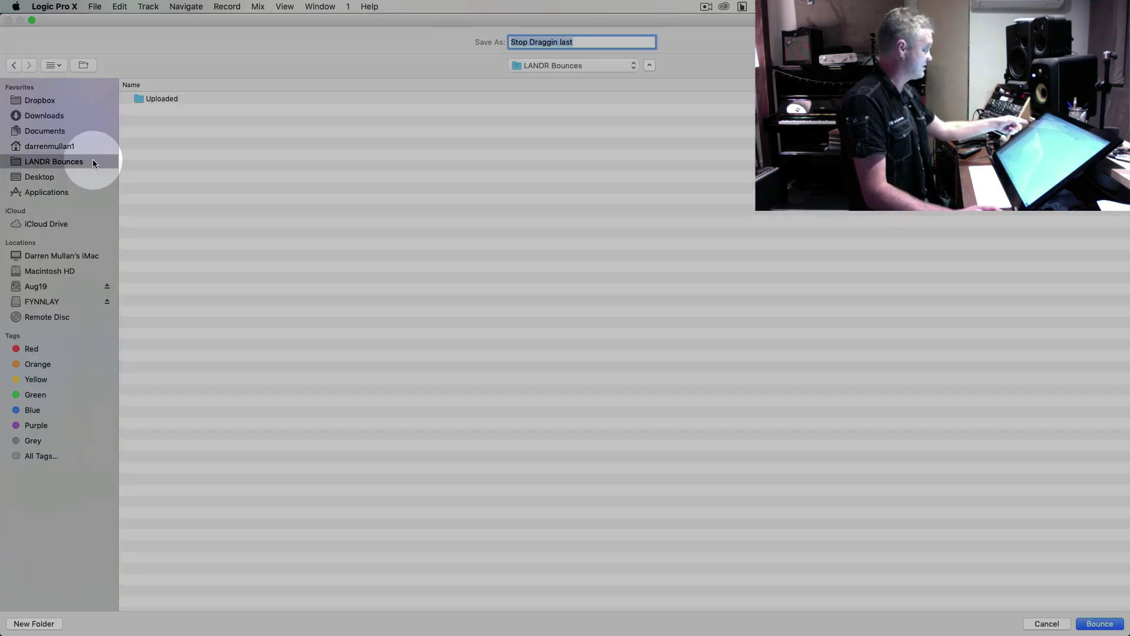
click(598, 42)
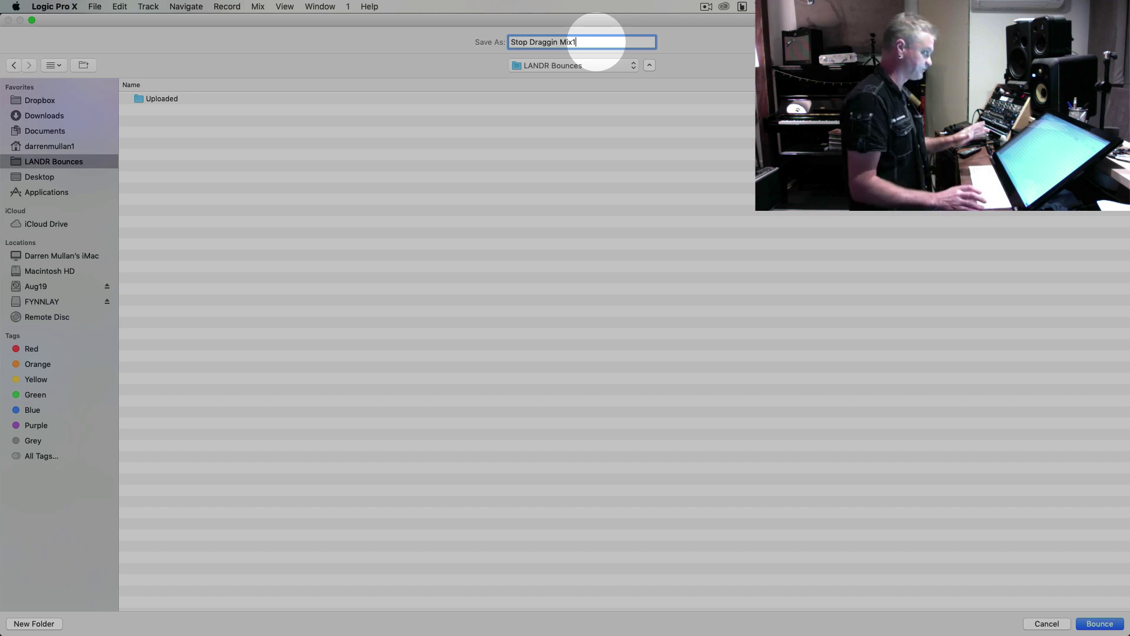
key(Return)
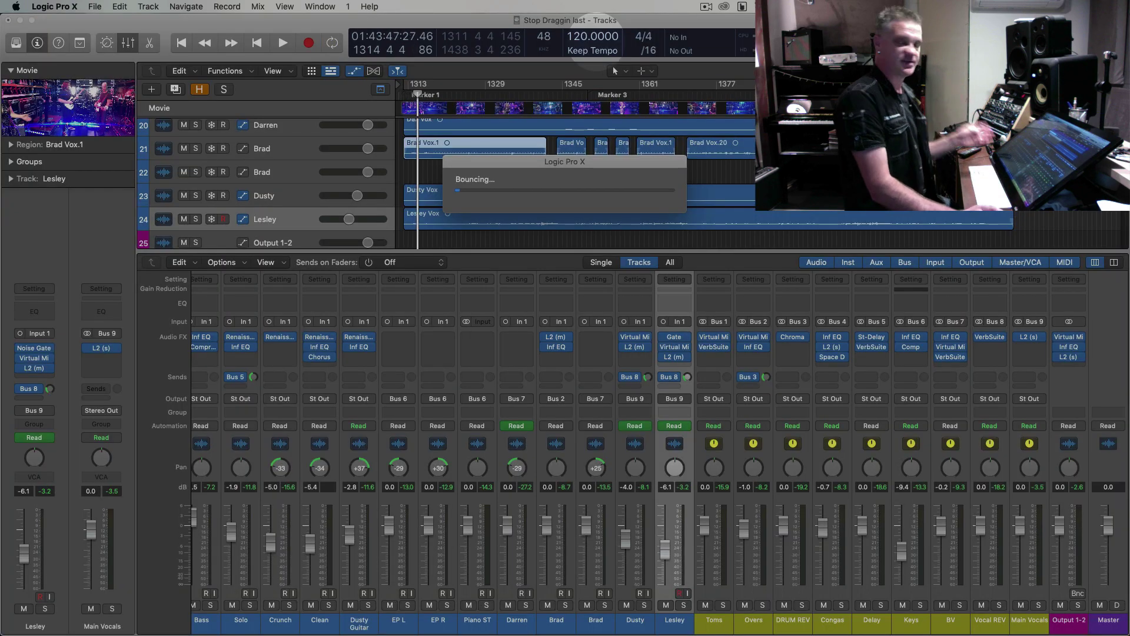